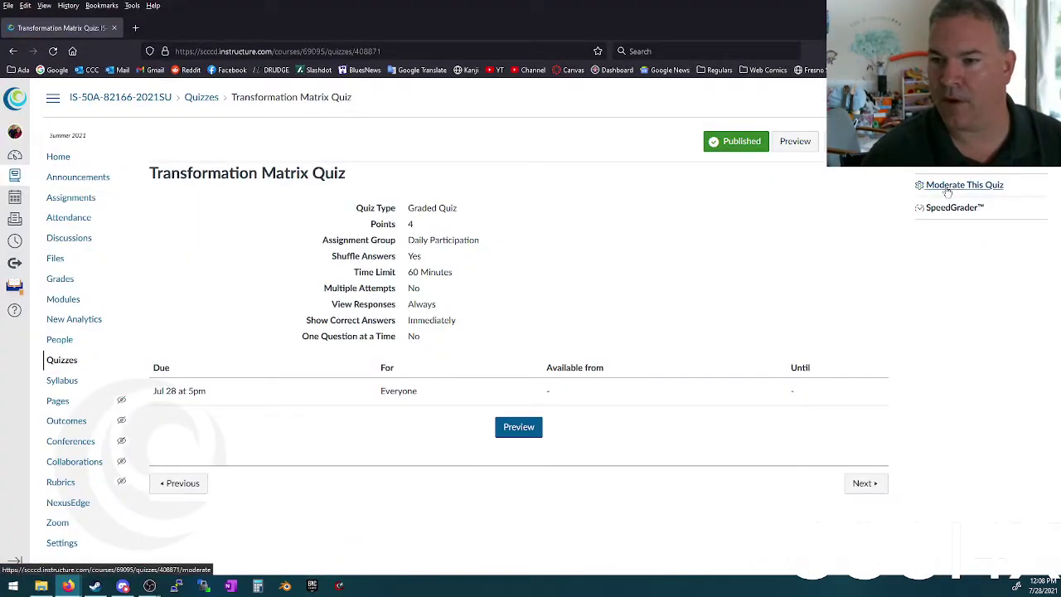
# Step: Open the Transformation Matrix Quiz statistics: 78% average, 100% high, 25% low over 10 attempts
pyautogui.click(961, 163)
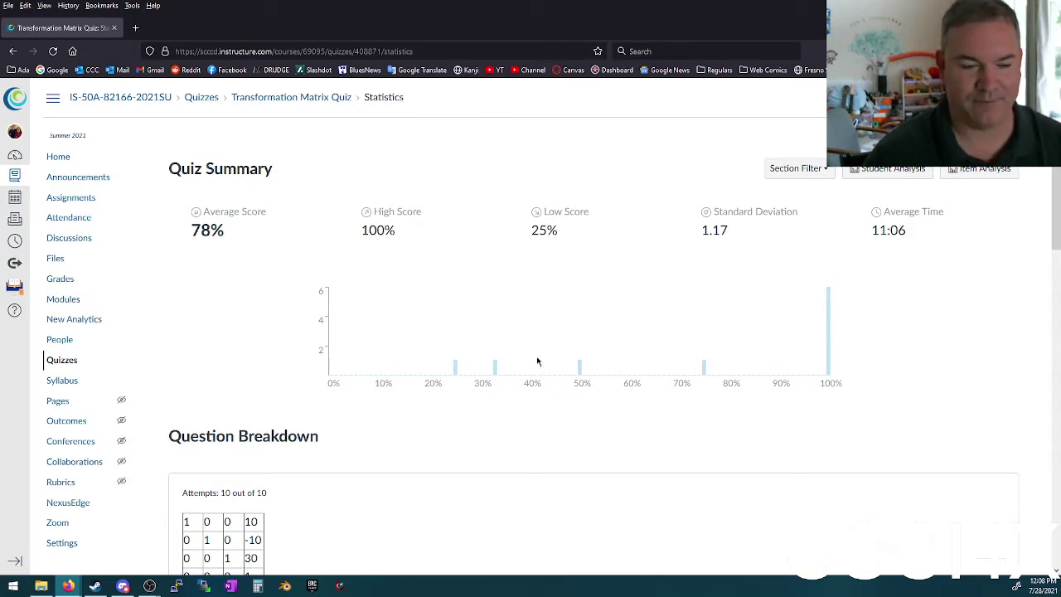
pyautogui.scroll(-2, 538, 360)
pyautogui.scroll(-5, 540, 359)
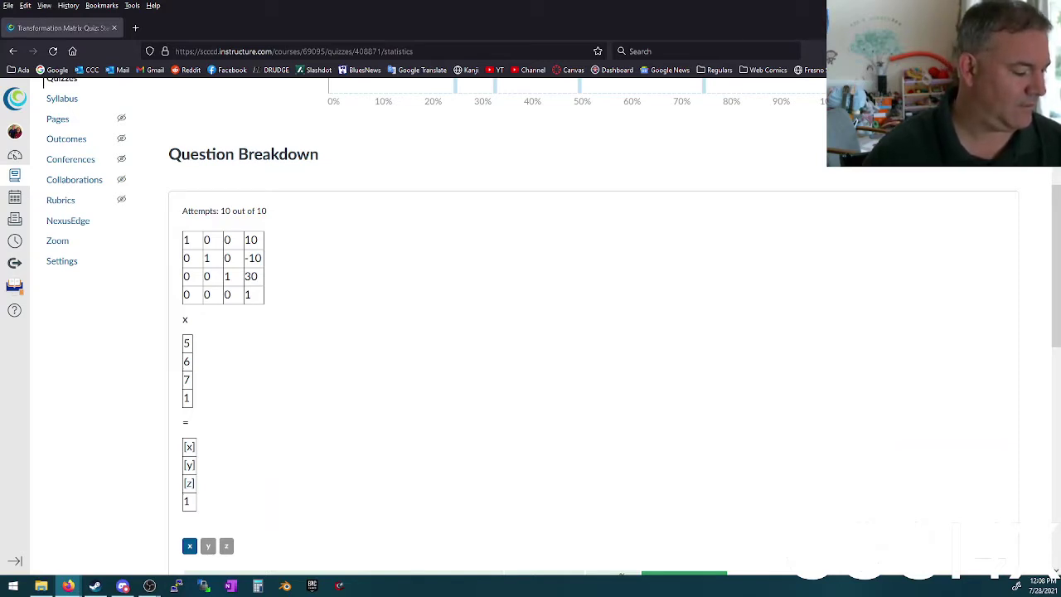
pyautogui.hotkey('alt', 'Tab')
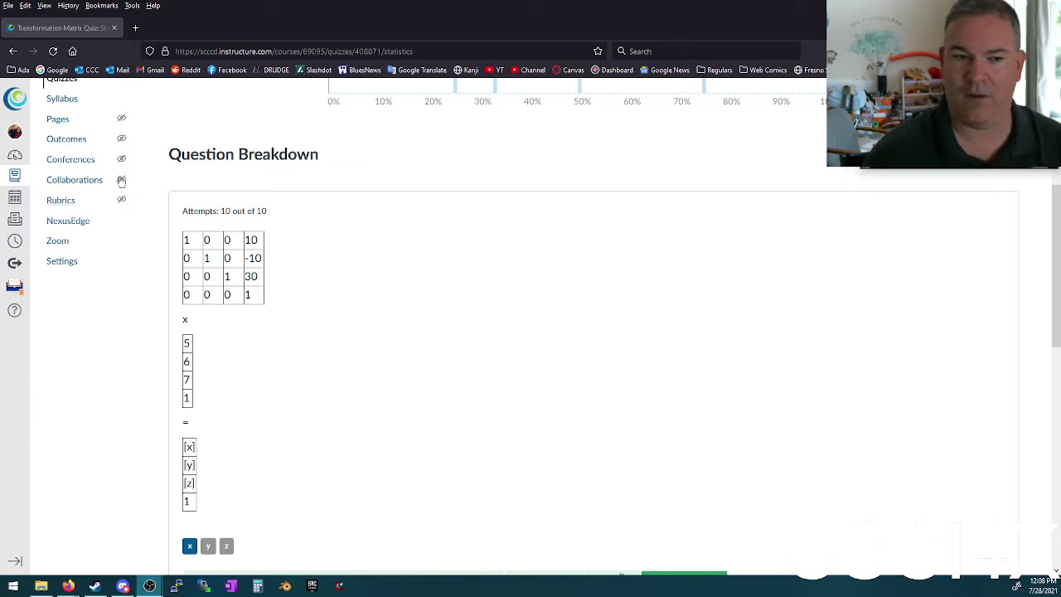
pyautogui.click(392, 323)
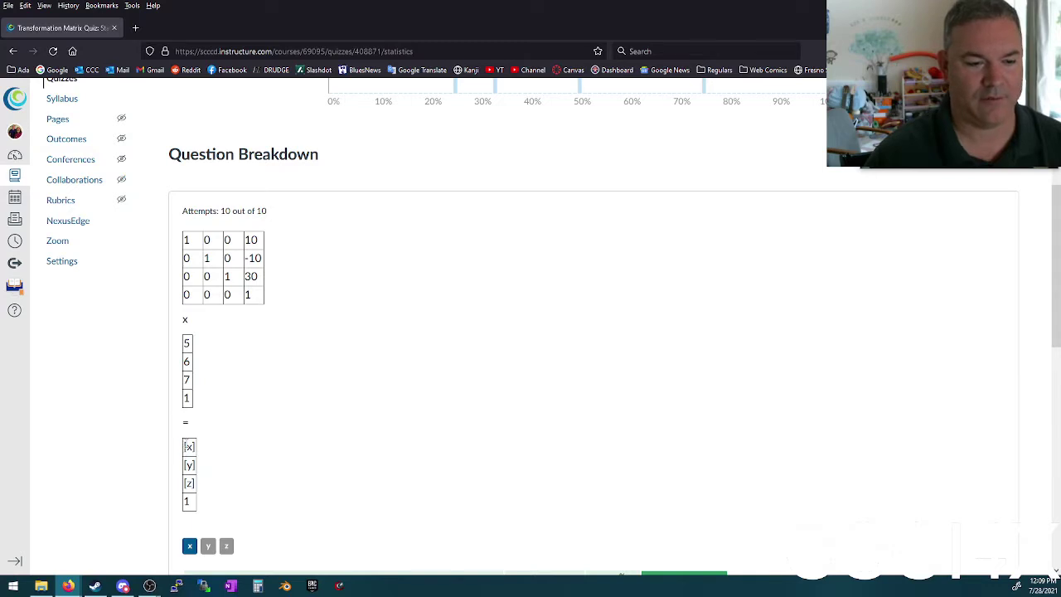
pyautogui.moveTo(188, 238); pyautogui.dragTo(181, 245)
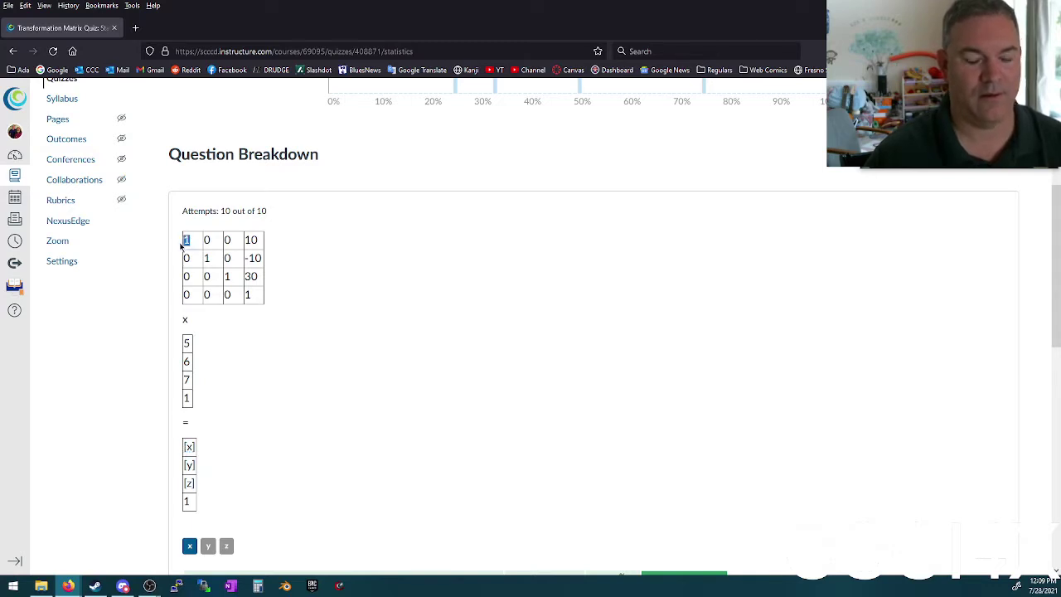
pyautogui.doubleClick(251, 239)
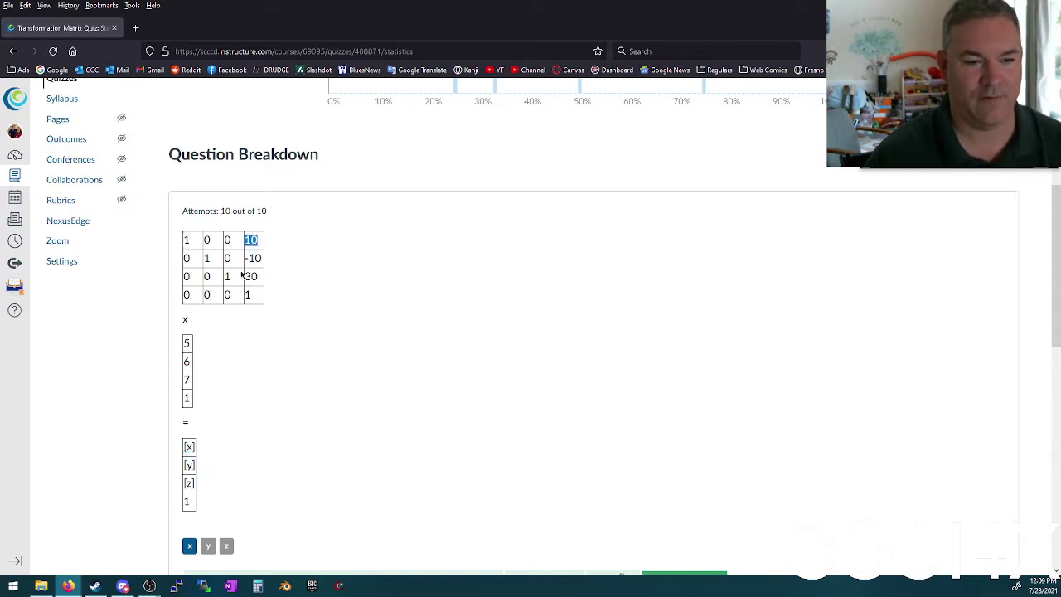
pyautogui.doubleClick(188, 344)
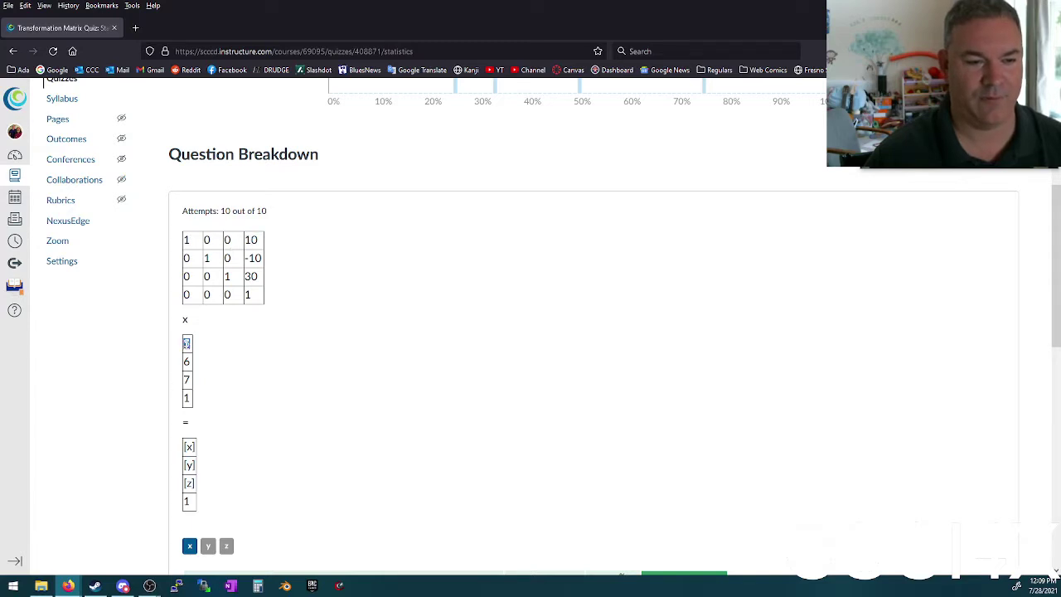
pyautogui.doubleClick(251, 239)
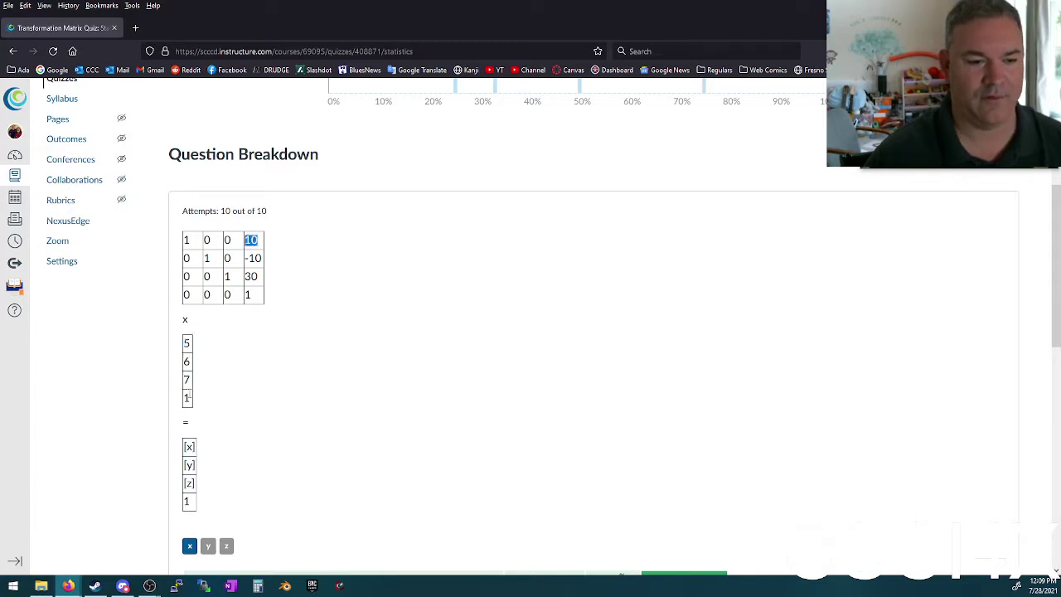
pyautogui.doubleClick(187, 398)
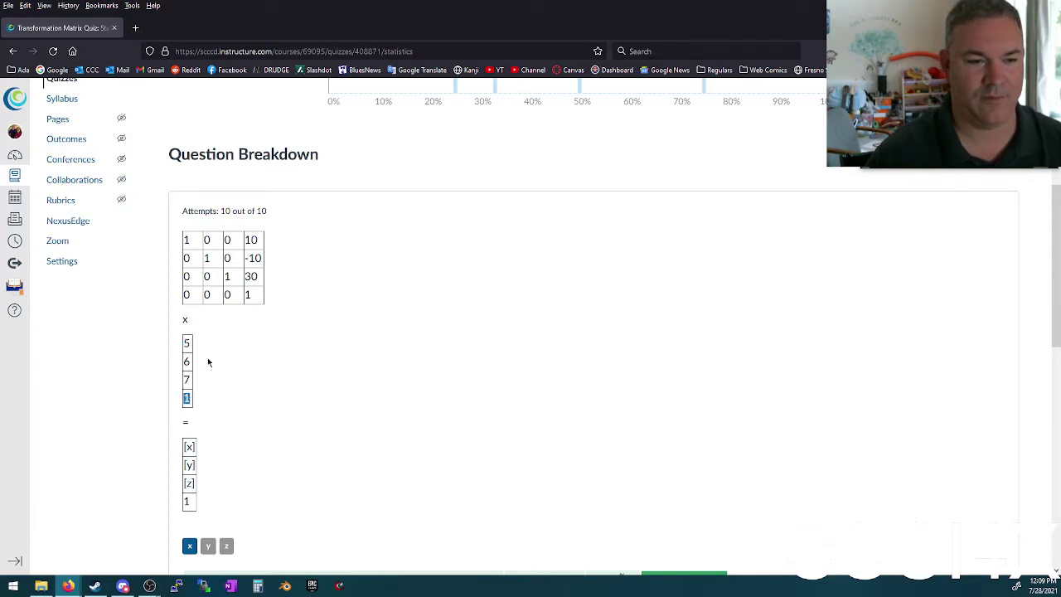
pyautogui.doubleClick(214, 261)
pyautogui.doubleClick(255, 259)
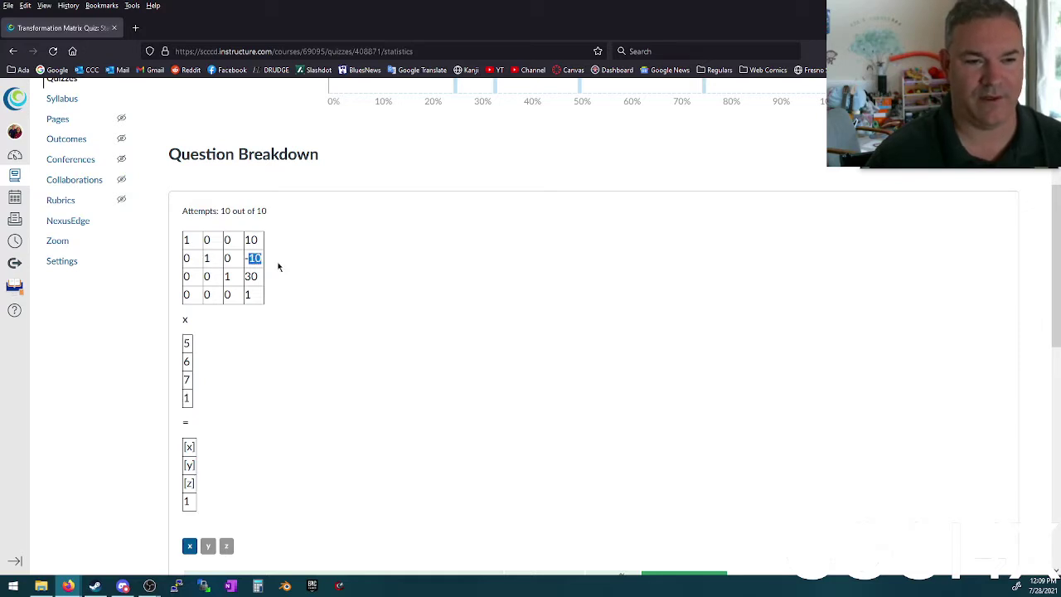
pyautogui.click(278, 300)
pyautogui.scroll(-1, 279, 300)
pyautogui.scroll(-3, 290, 290)
# Step: Scroll through the question results, then return to the Transformation Matrix Quiz overview via its breadcrumb
pyautogui.scroll(4, 308, 276)
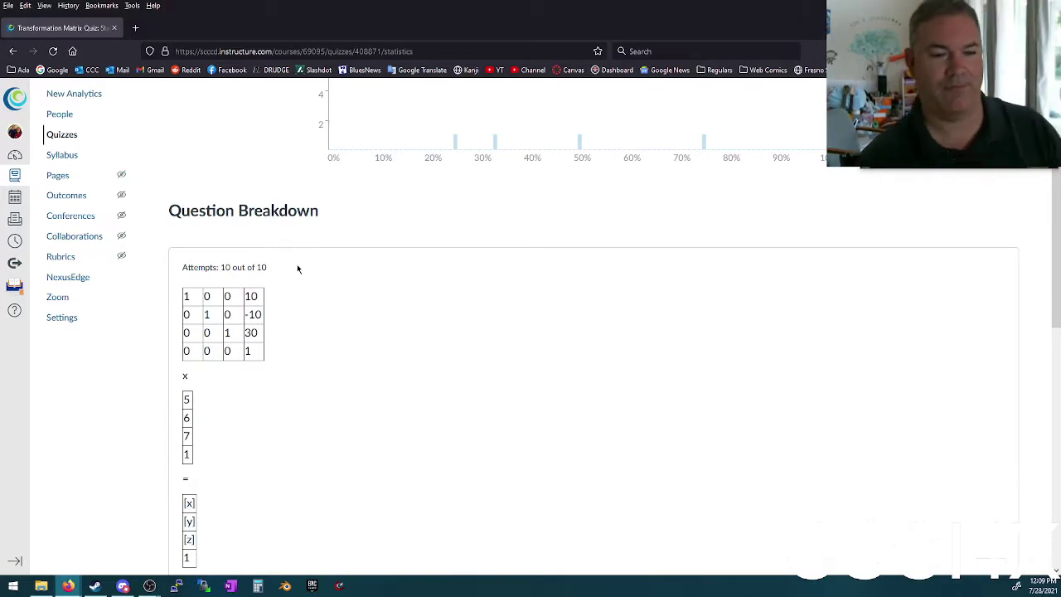
pyautogui.scroll(-1, 329, 315)
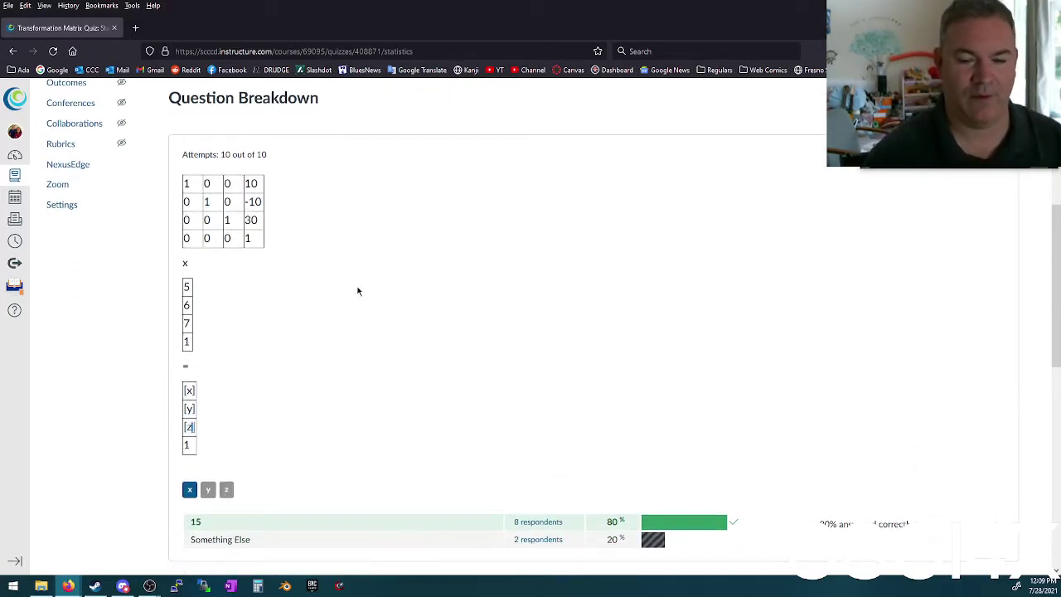
pyautogui.scroll(-5, 364, 286)
pyautogui.scroll(1, 373, 286)
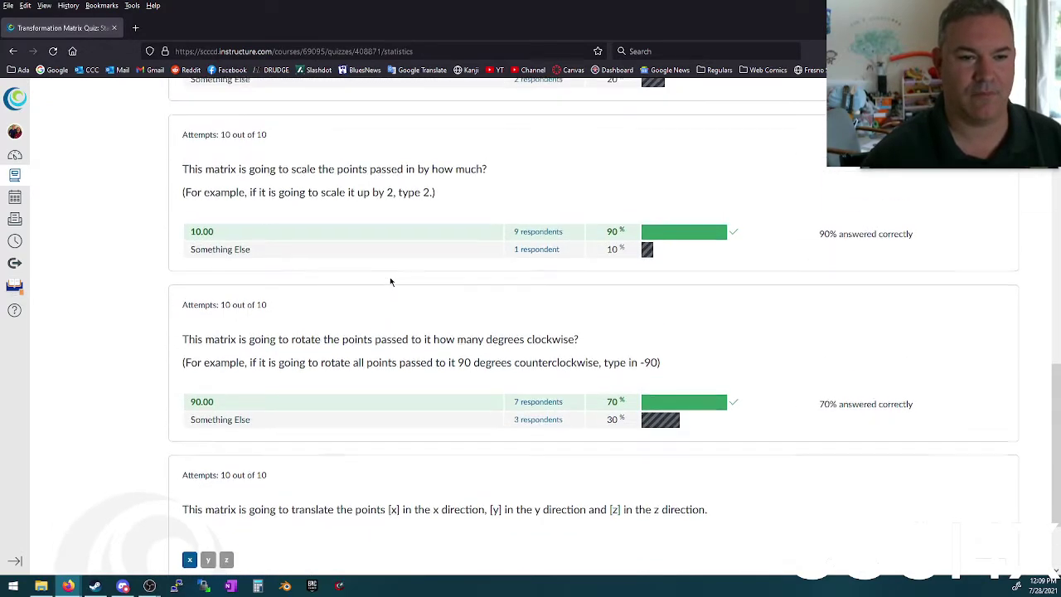
pyautogui.scroll(6, 386, 284)
pyautogui.scroll(-1, 352, 312)
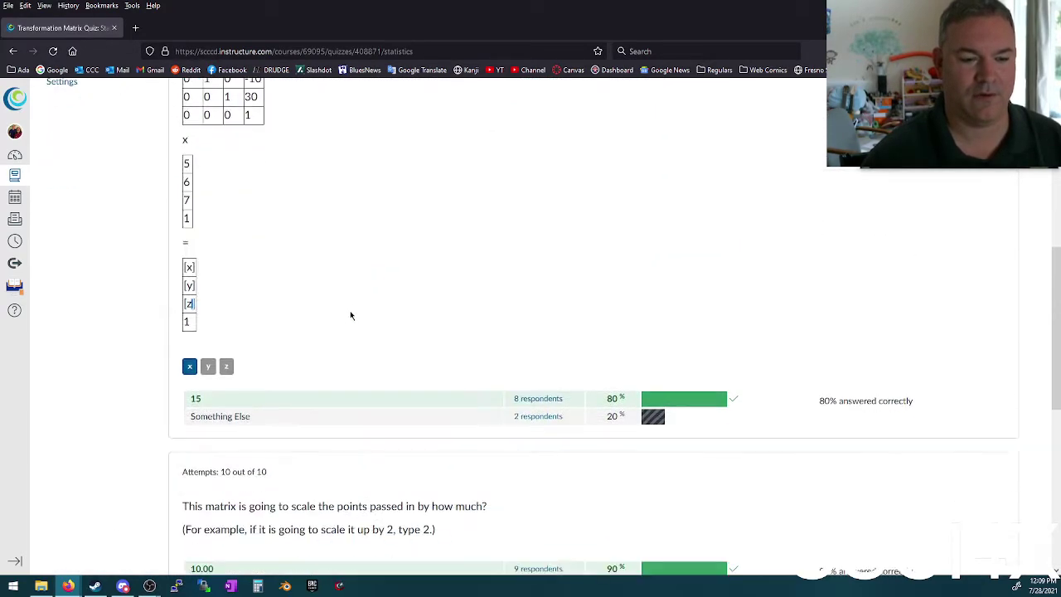
pyautogui.scroll(3, 352, 314)
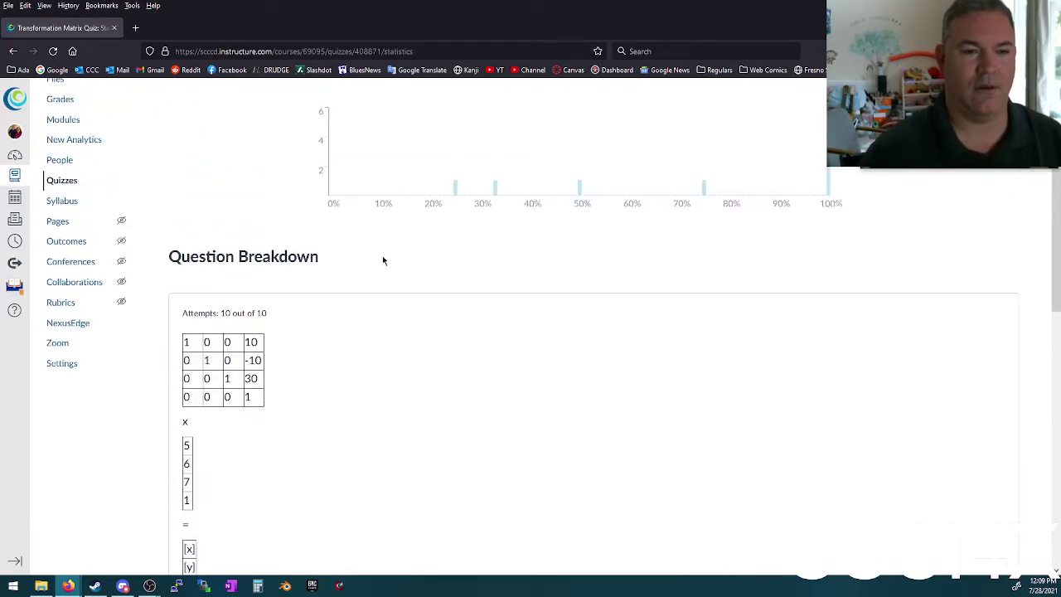
pyautogui.scroll(2, 365, 264)
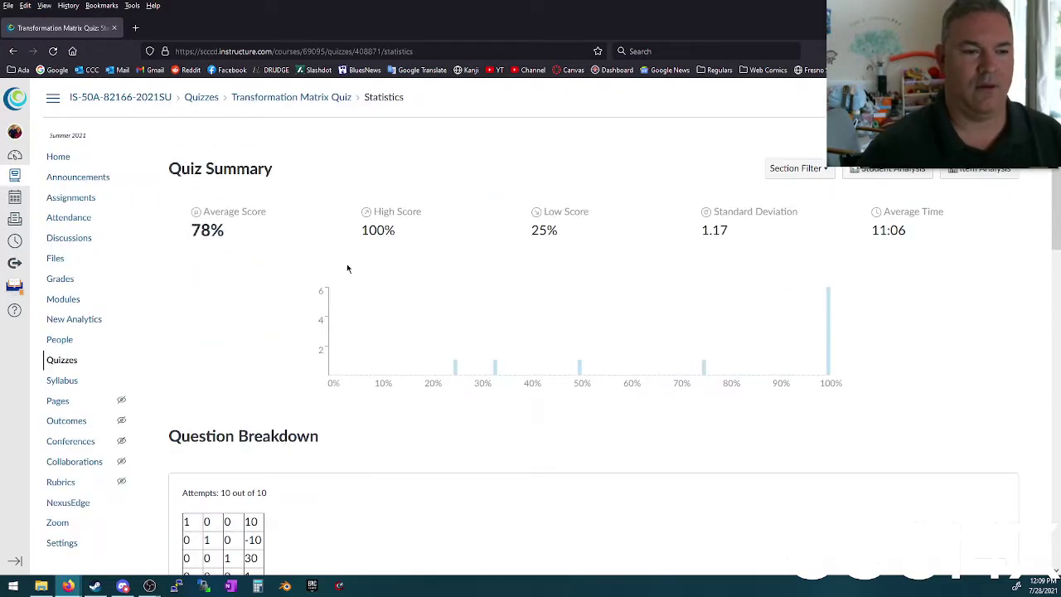
pyautogui.click(291, 99)
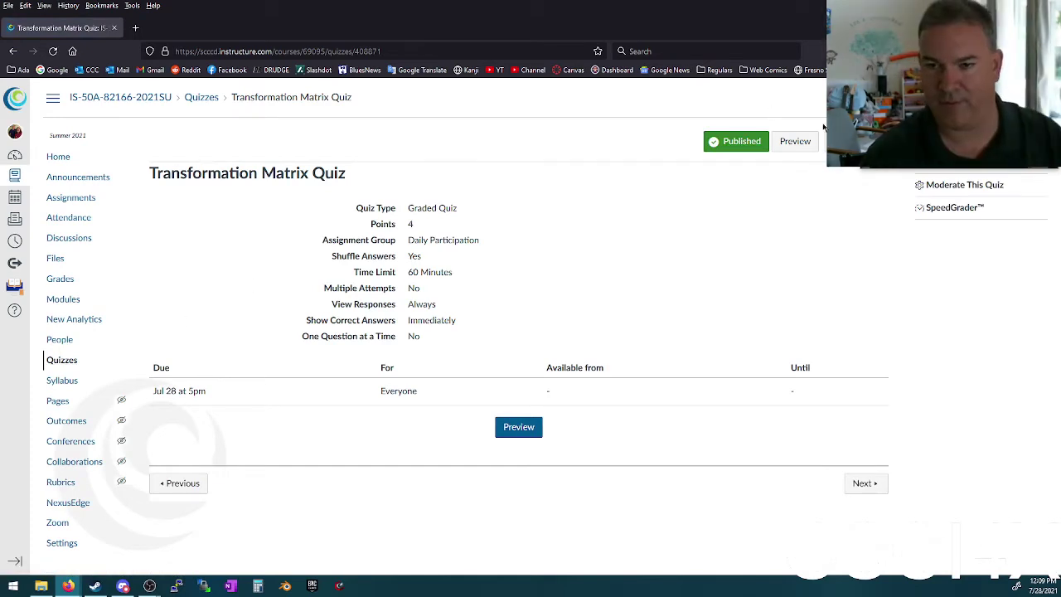
# Step: Start a quiz preview and check Question 1's three blank answer boxes
pyautogui.click(791, 141)
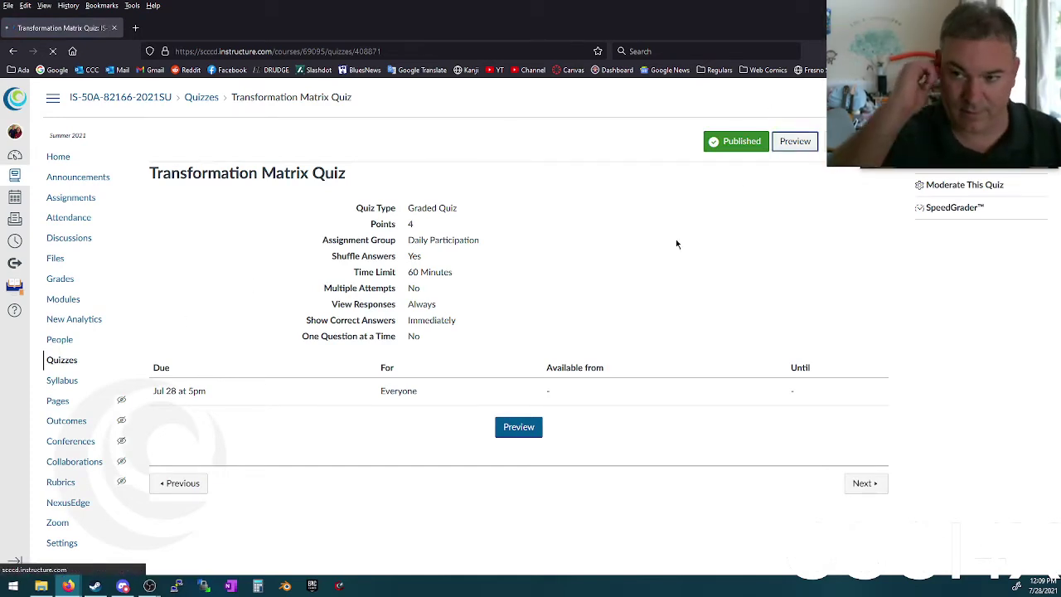
pyautogui.scroll(-3, 361, 294)
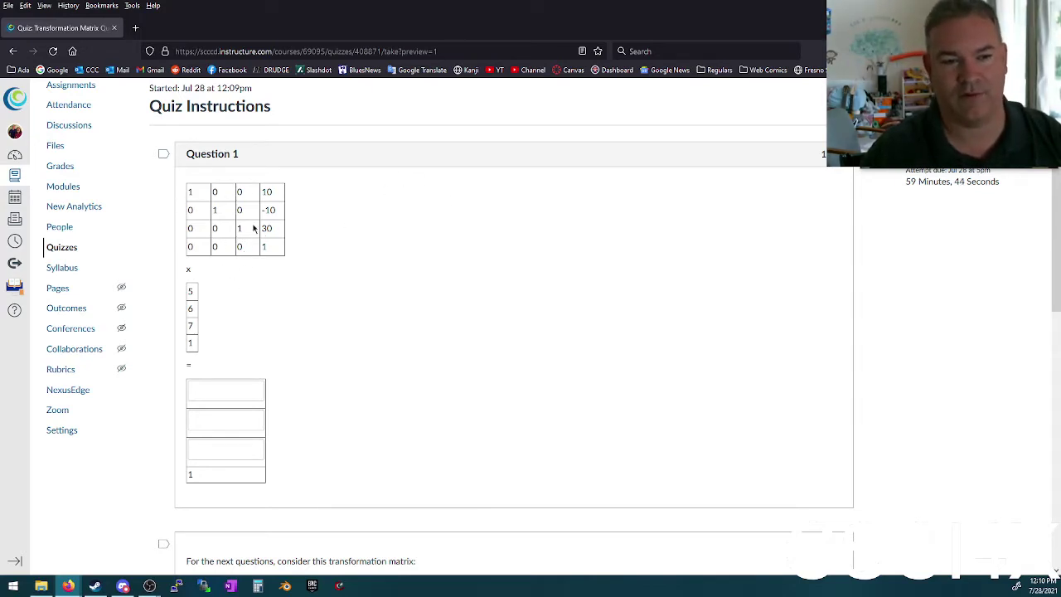
pyautogui.click(221, 388)
pyautogui.click(208, 419)
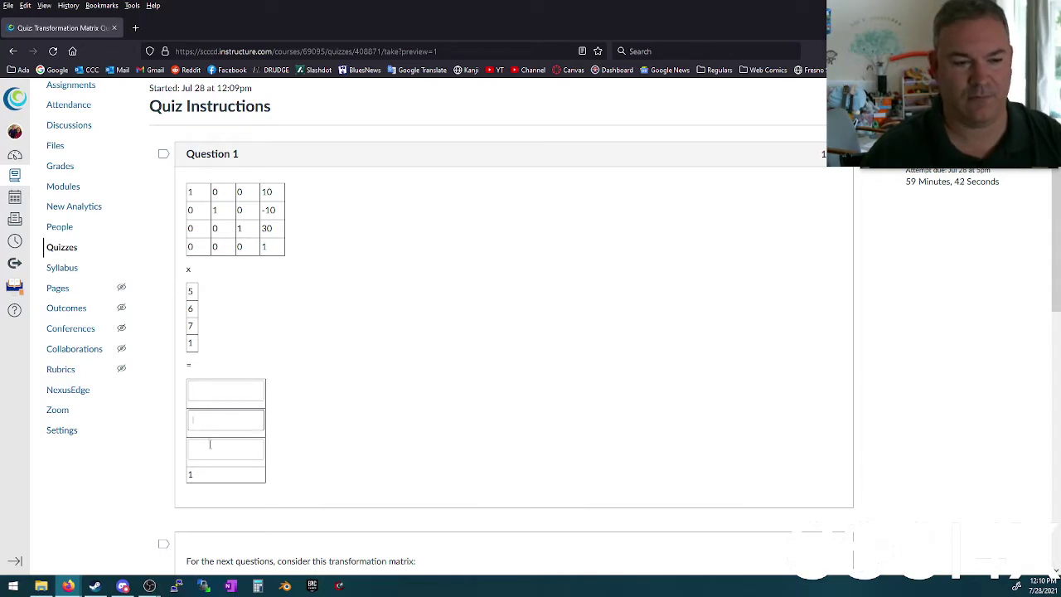
pyautogui.click(208, 446)
# Step: Highlight the vector (5, 6, 7, 1) and the matrix entries 10 and 30 in Question 1
pyautogui.moveTo(195, 294); pyautogui.dragTo(191, 344)
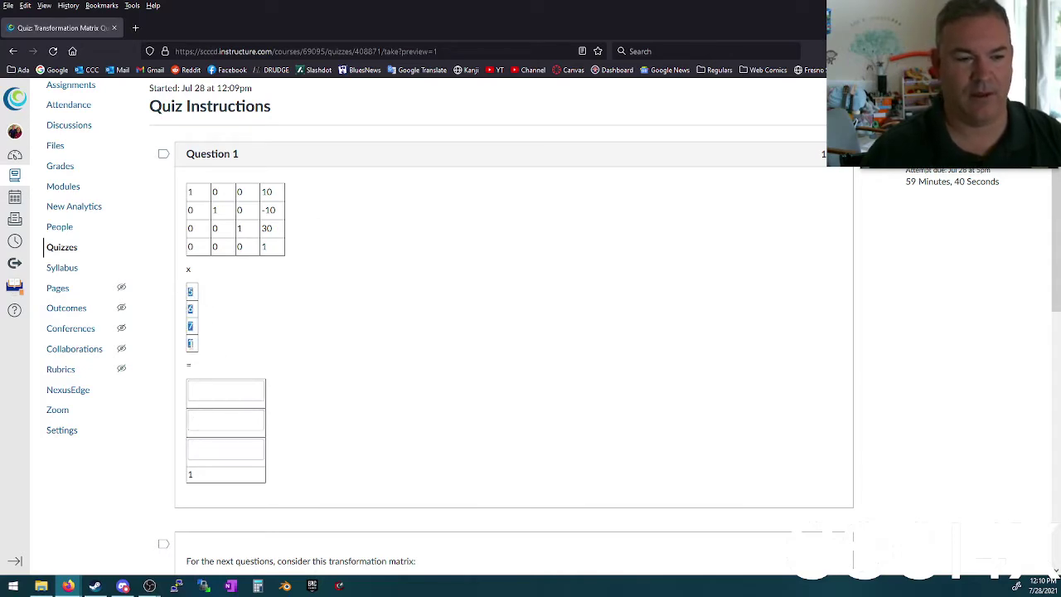
pyautogui.click(203, 329)
pyautogui.moveTo(181, 293); pyautogui.dragTo(204, 343)
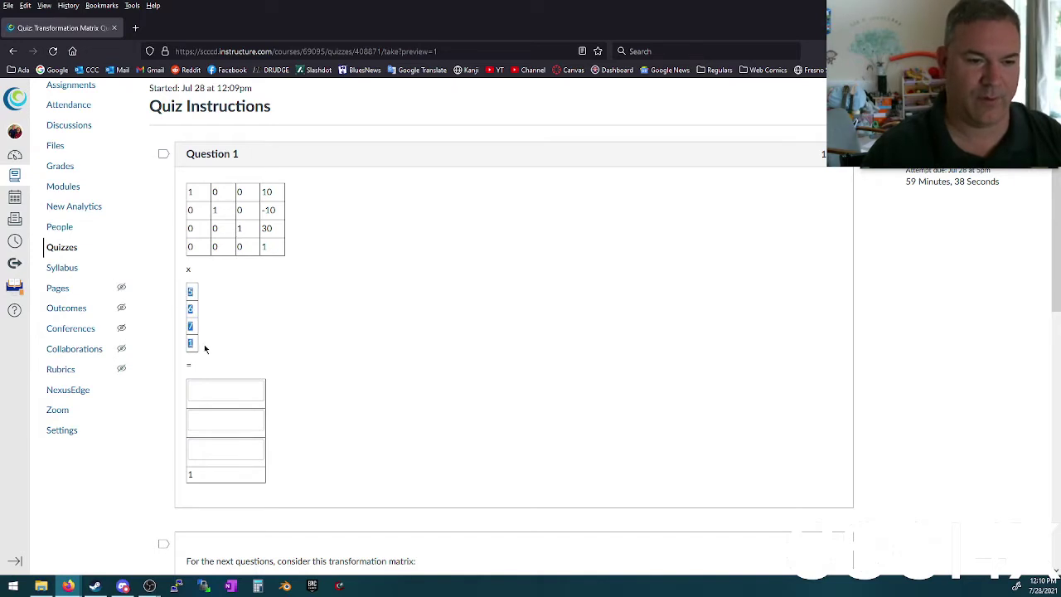
pyautogui.click(204, 343)
pyautogui.moveTo(188, 297); pyautogui.dragTo(194, 343)
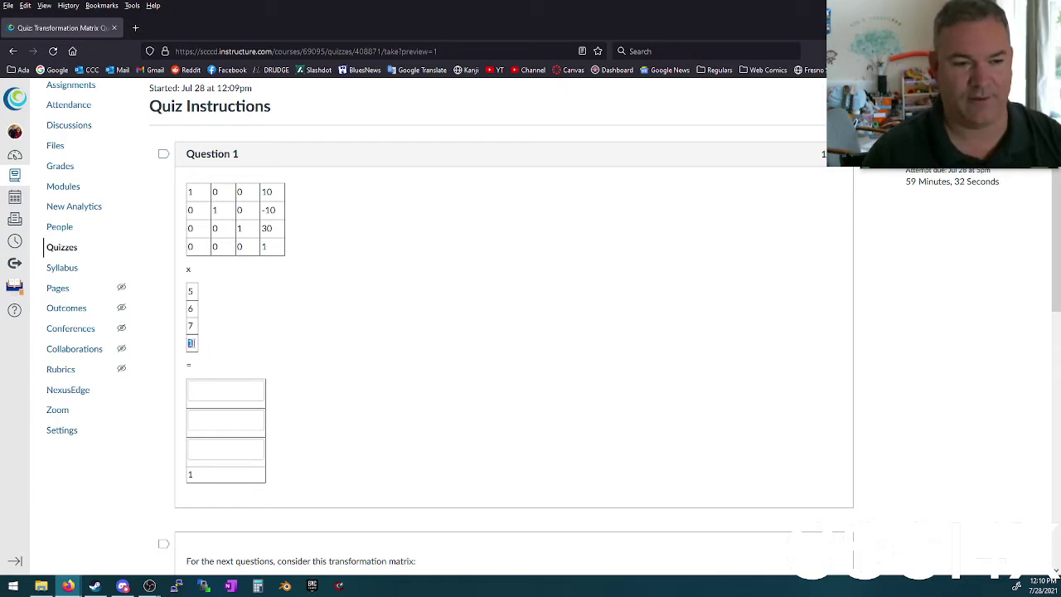
pyautogui.click(276, 310)
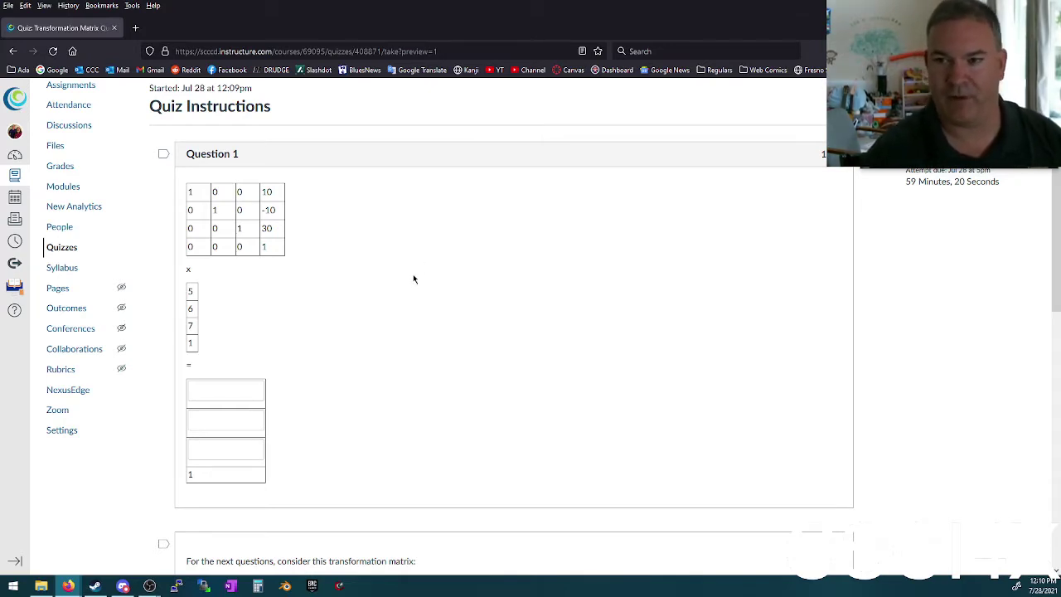
pyautogui.doubleClick(266, 192)
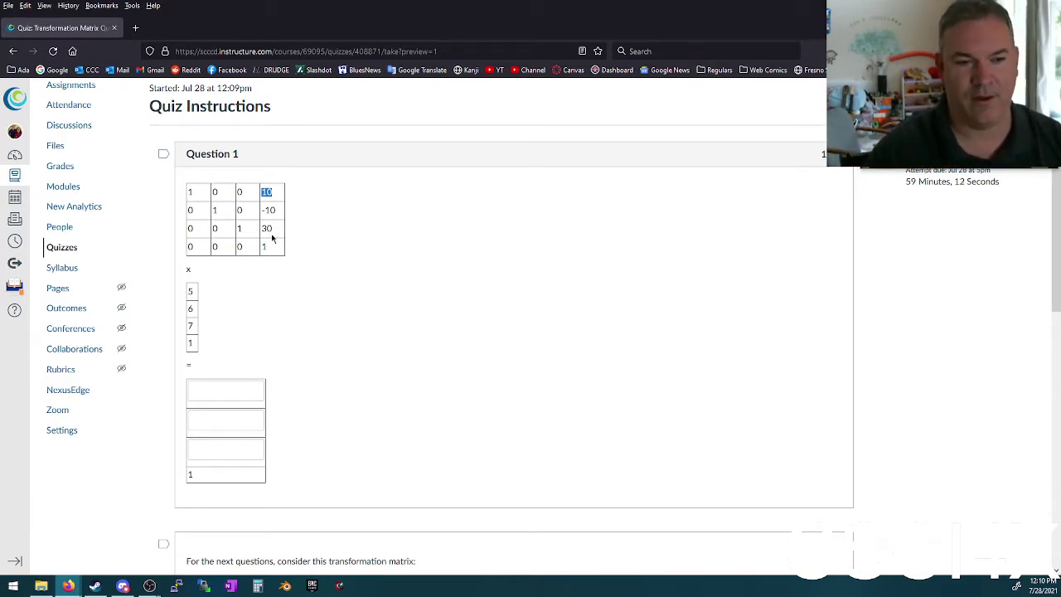
pyautogui.doubleClick(268, 229)
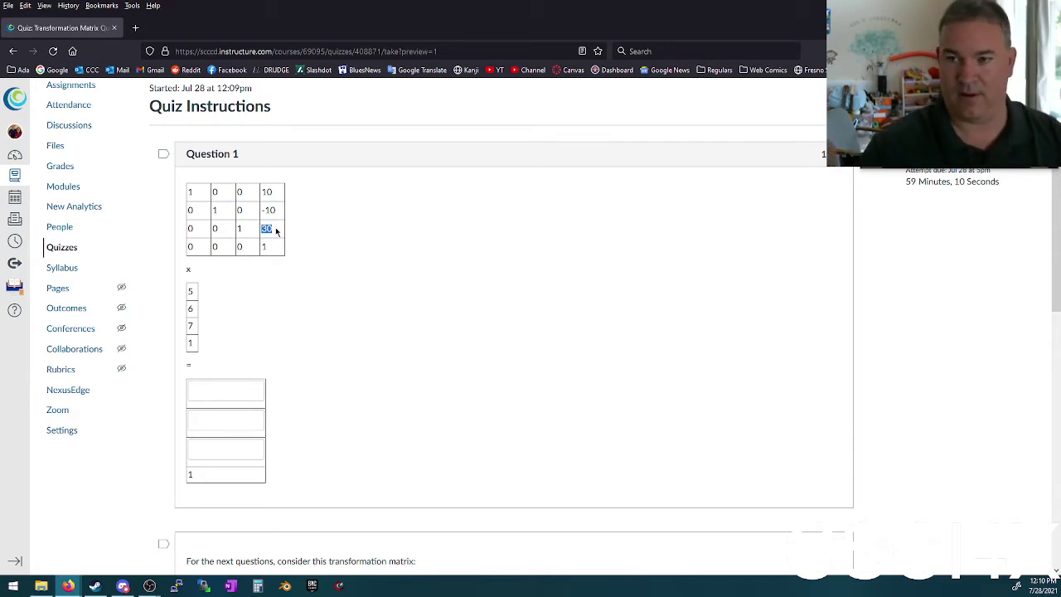
pyautogui.click(278, 230)
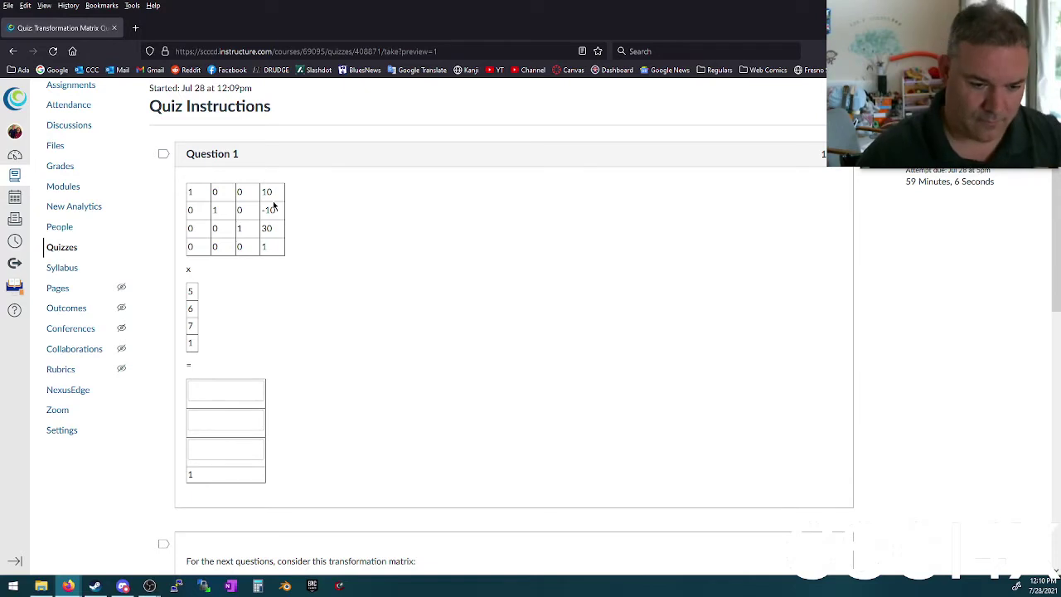
# Step: Highlight and then deselect the whole 4x4 transformation matrix in the quiz preview
pyautogui.scroll(-3, 279, 294)
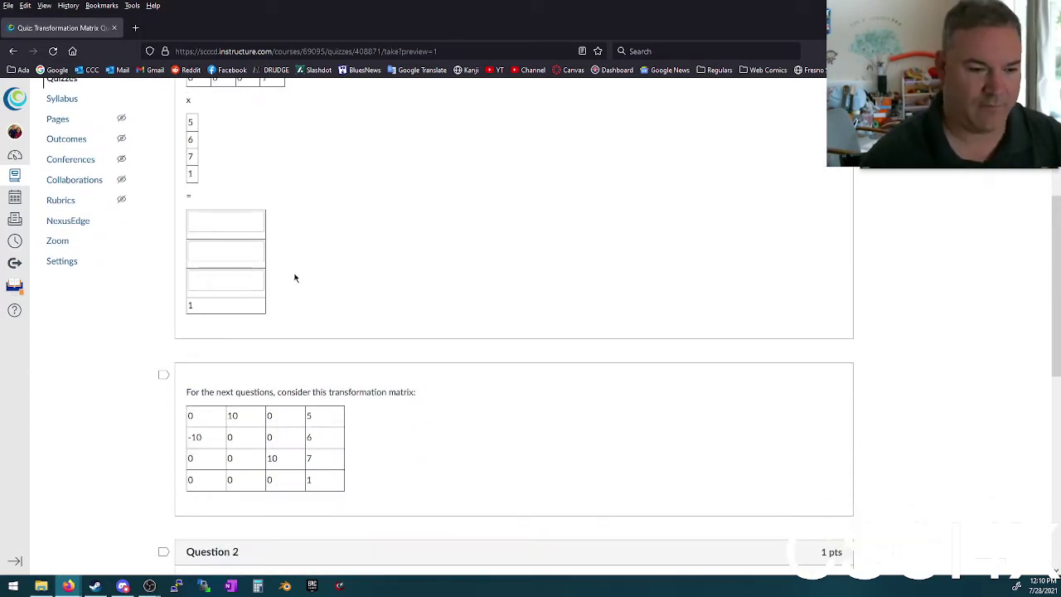
pyautogui.scroll(-1, 311, 266)
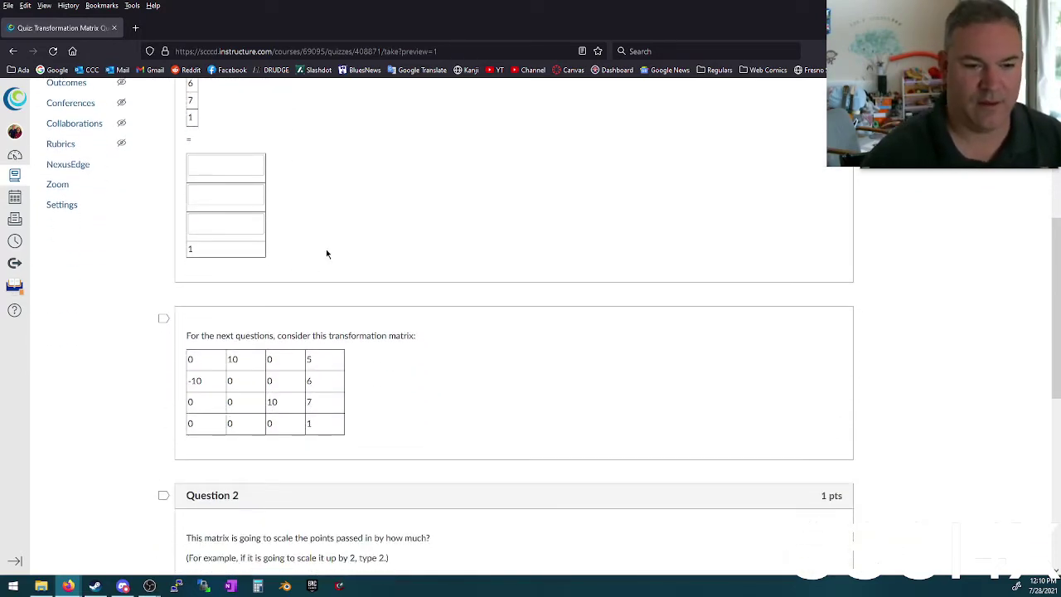
pyautogui.moveTo(185, 356); pyautogui.dragTo(332, 429)
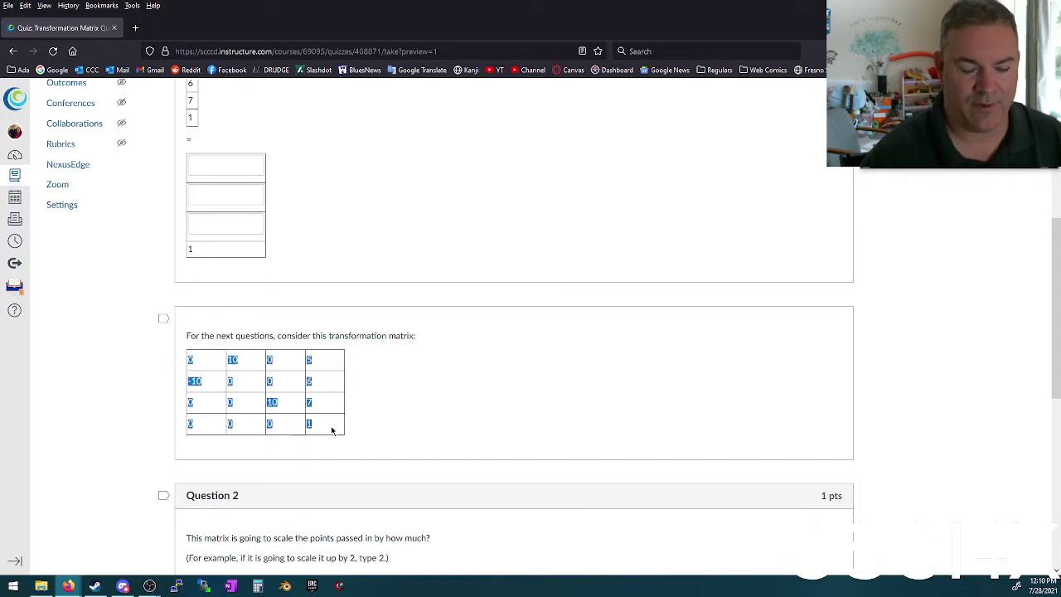
pyautogui.click(331, 429)
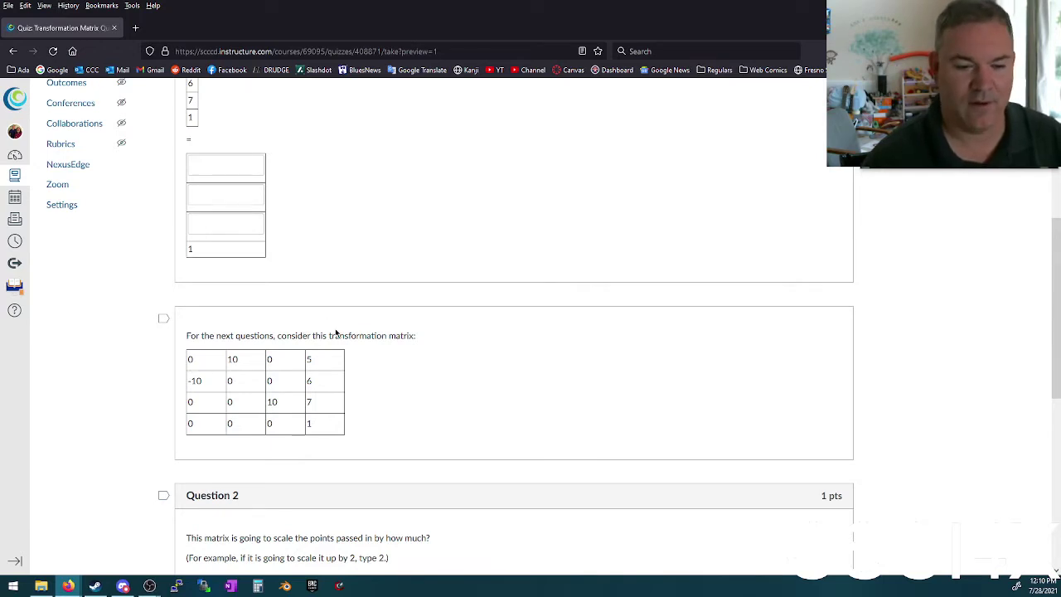
# Step: Review Questions 1–4, then open a new blank browser tab beside the quiz
pyautogui.scroll(-1, 335, 331)
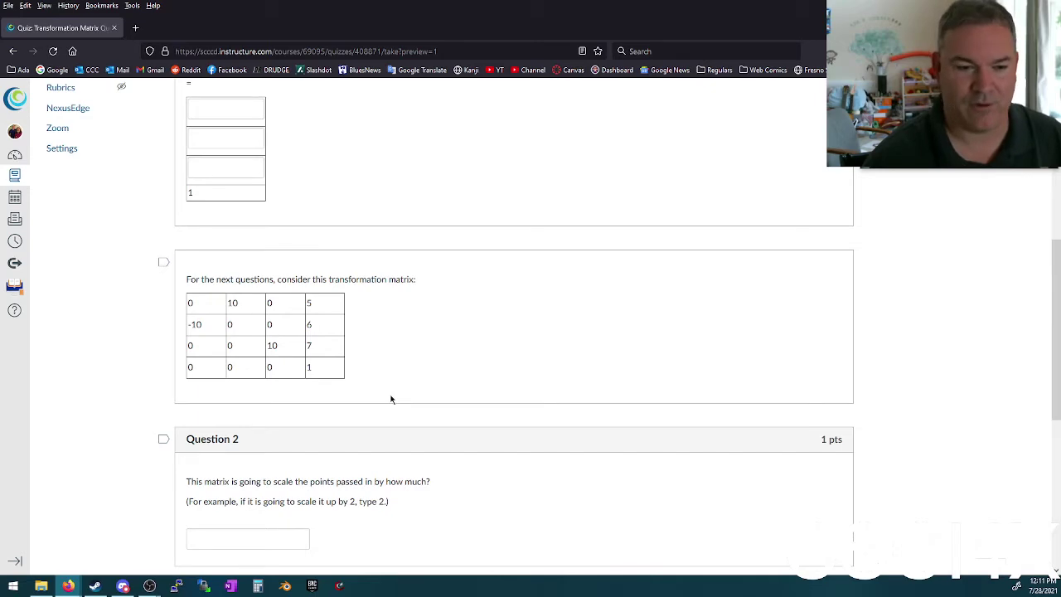
pyautogui.scroll(-3, 393, 385)
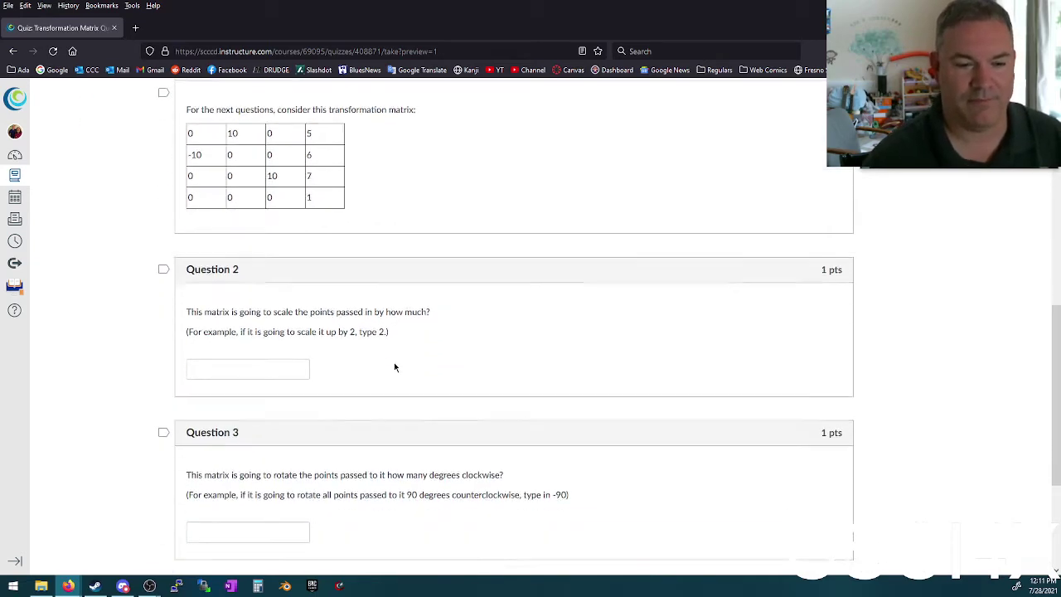
pyautogui.scroll(-2, 395, 367)
pyautogui.scroll(8, 351, 273)
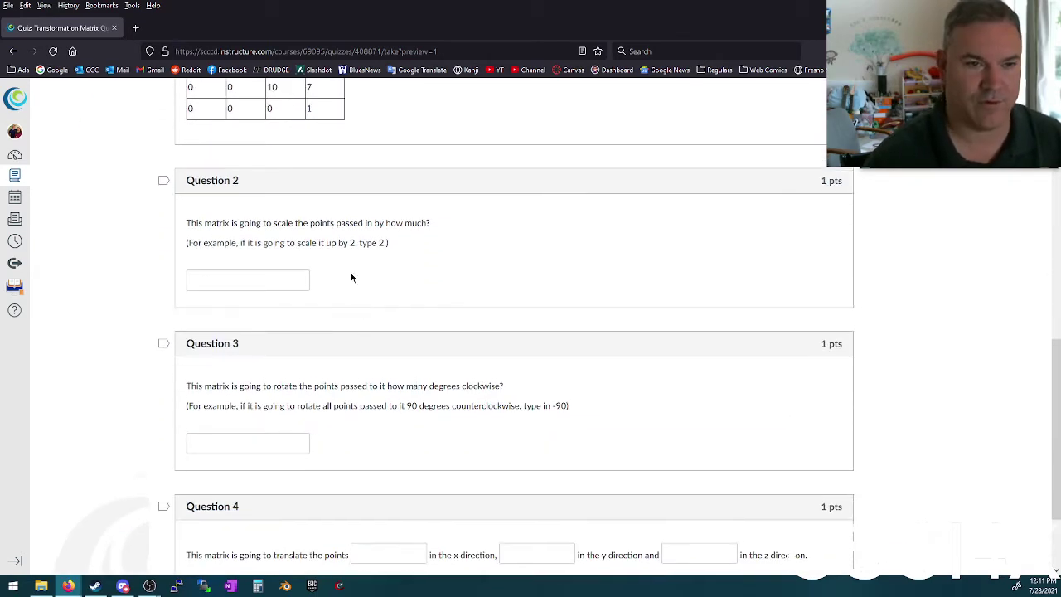
pyautogui.scroll(4, 371, 296)
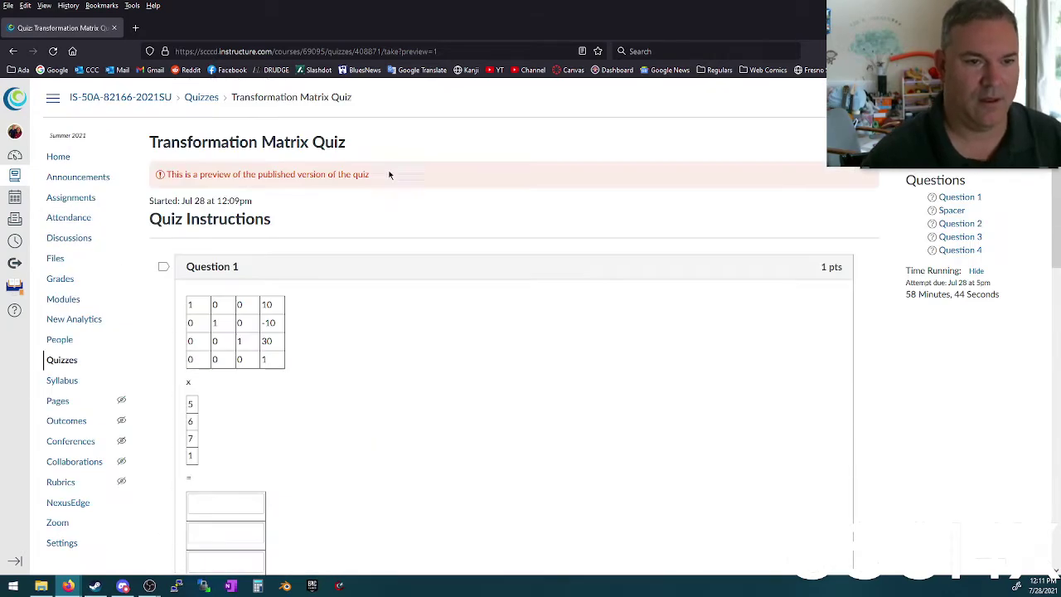
pyautogui.scroll(-10, 399, 219)
pyautogui.scroll(2, 396, 303)
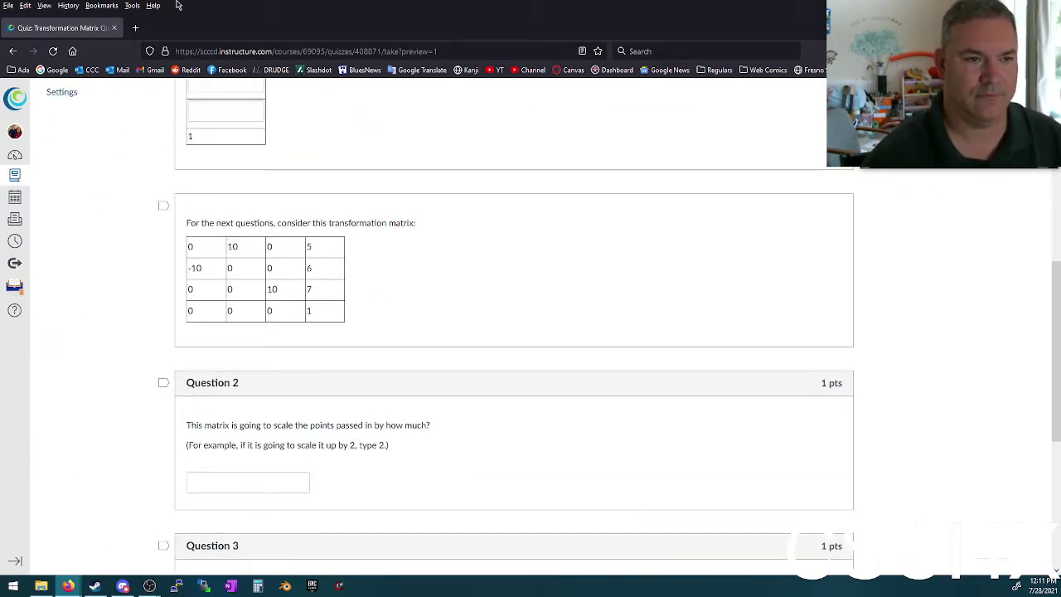
pyautogui.scroll(3, 536, 241)
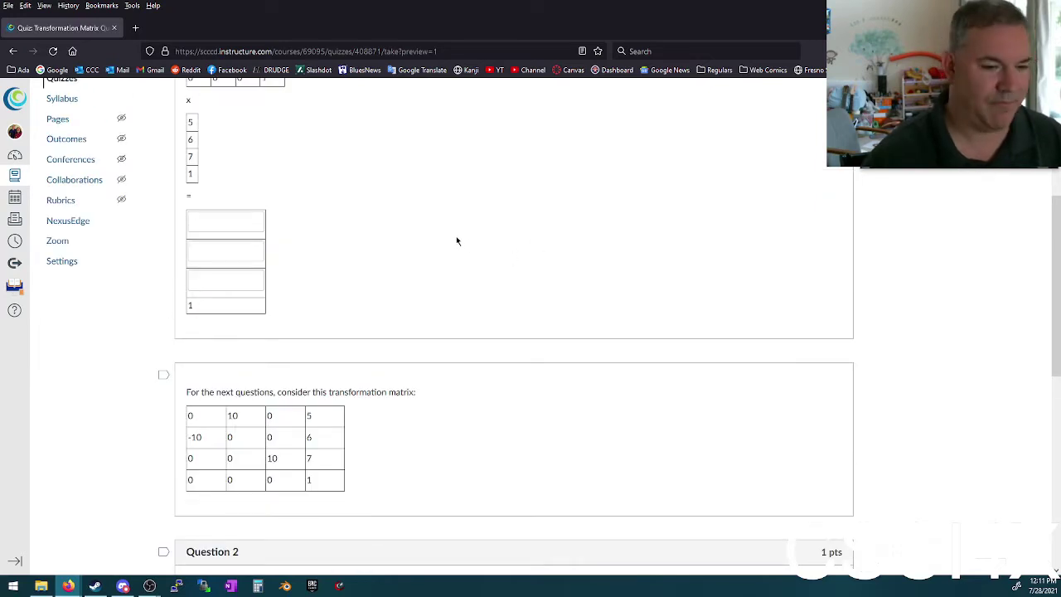
pyautogui.scroll(-1, 428, 306)
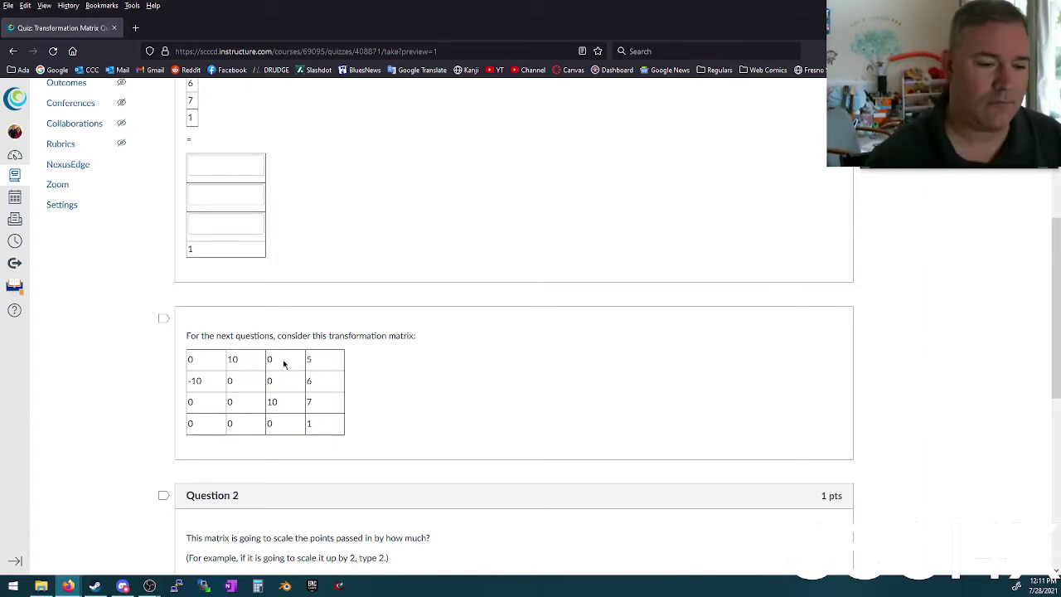
pyautogui.click(135, 28)
# Step: Search DuckDuckGo for 'rotation transformation matrix' from the address bar
pyautogui.write('rot')
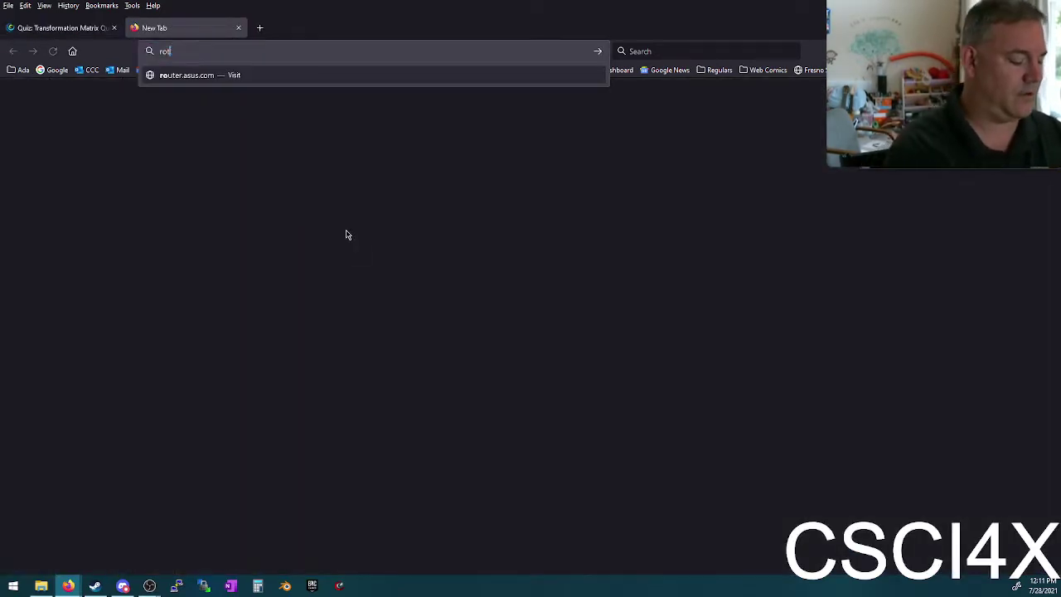
pyautogui.write('ation transformation matrix')
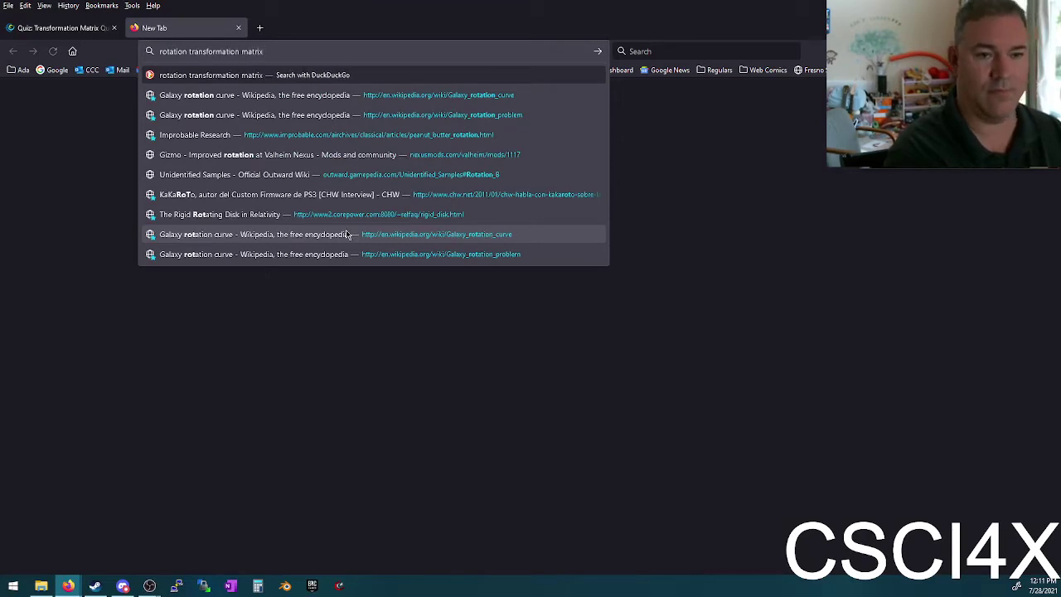
pyautogui.press('Return')
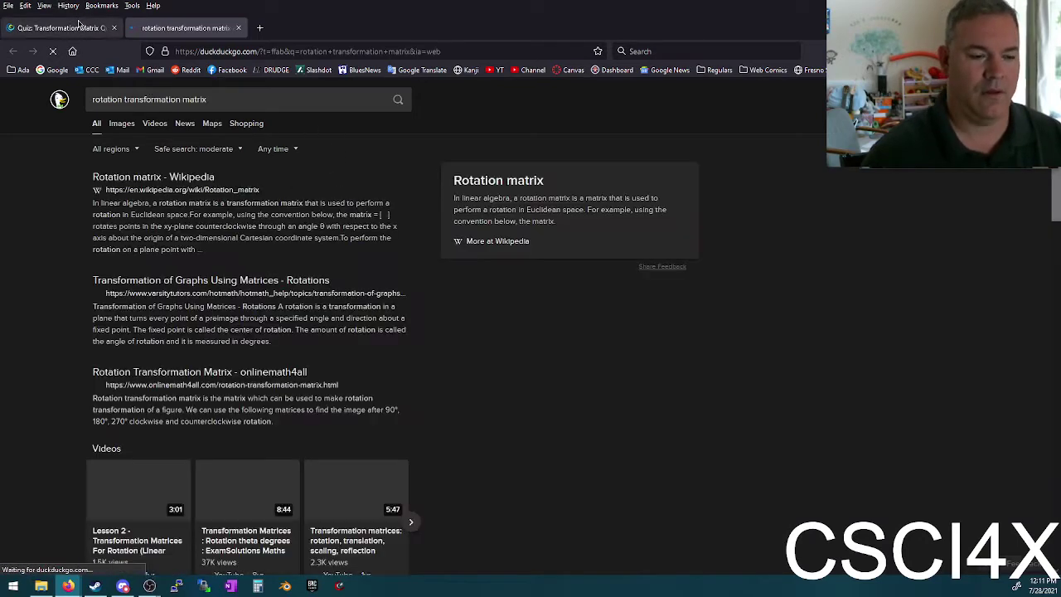
# Step: Open the Rotation matrix Wikipedia article in its own separate, resized browser window
pyautogui.click(177, 181)
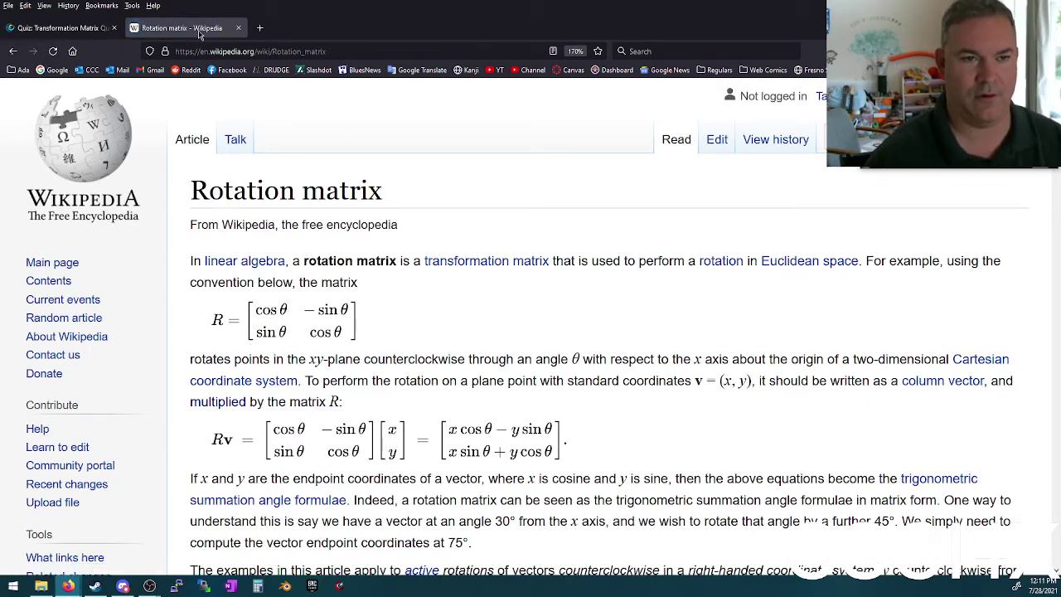
pyautogui.moveTo(203, 29); pyautogui.dragTo(543, 348)
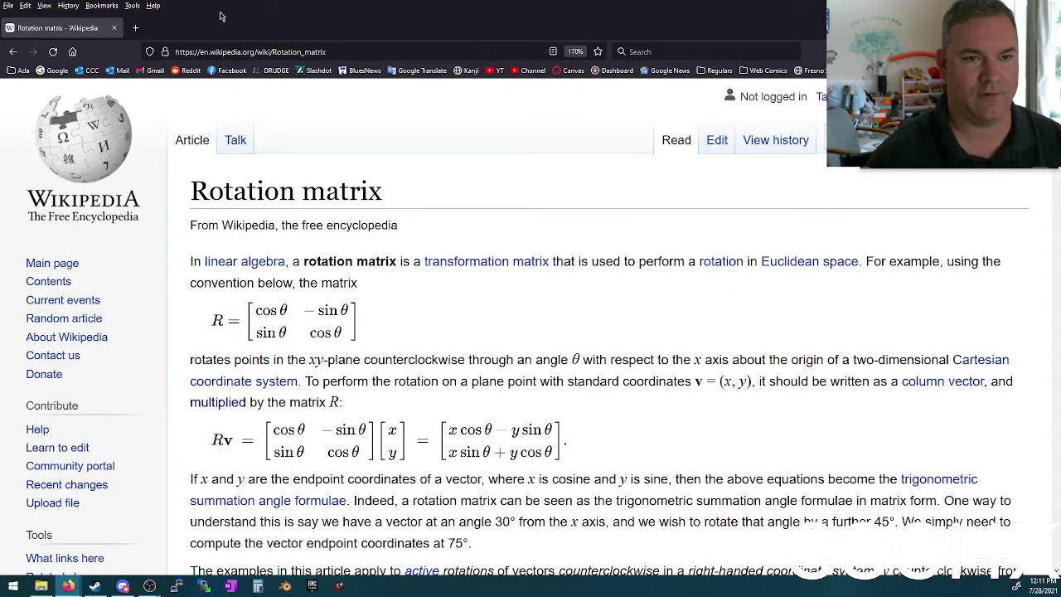
pyautogui.press('super+Right')
pyautogui.press('super+Down')
# Step: Snap the Wikipedia window to the right half and the quiz window to the left half
pyautogui.moveTo(715, 294); pyautogui.dragTo(456, 229)
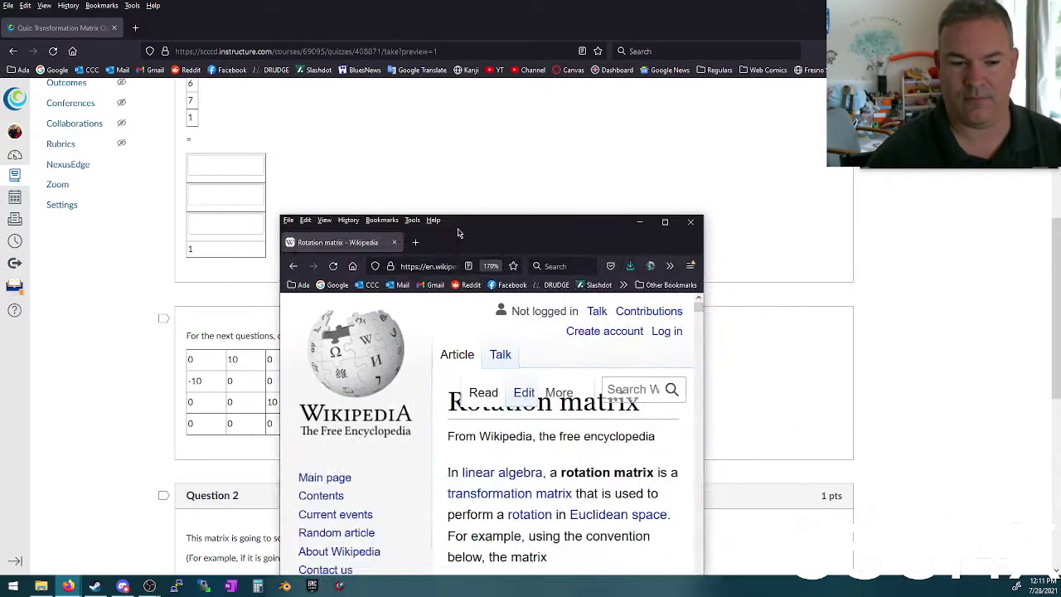
pyautogui.press('super+Right')
pyautogui.press('super+Down')
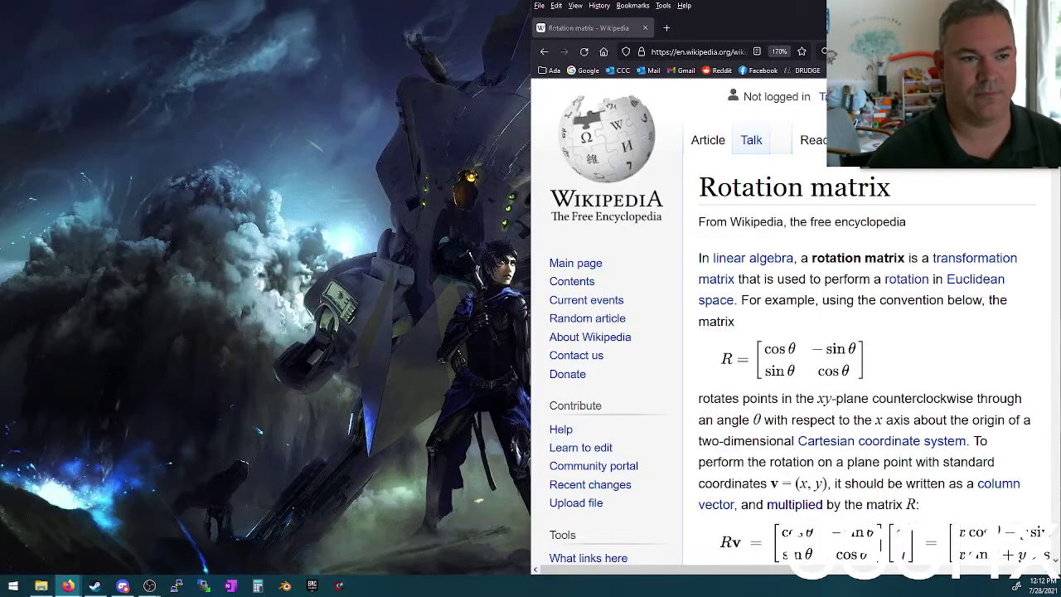
pyautogui.press('super+Up')
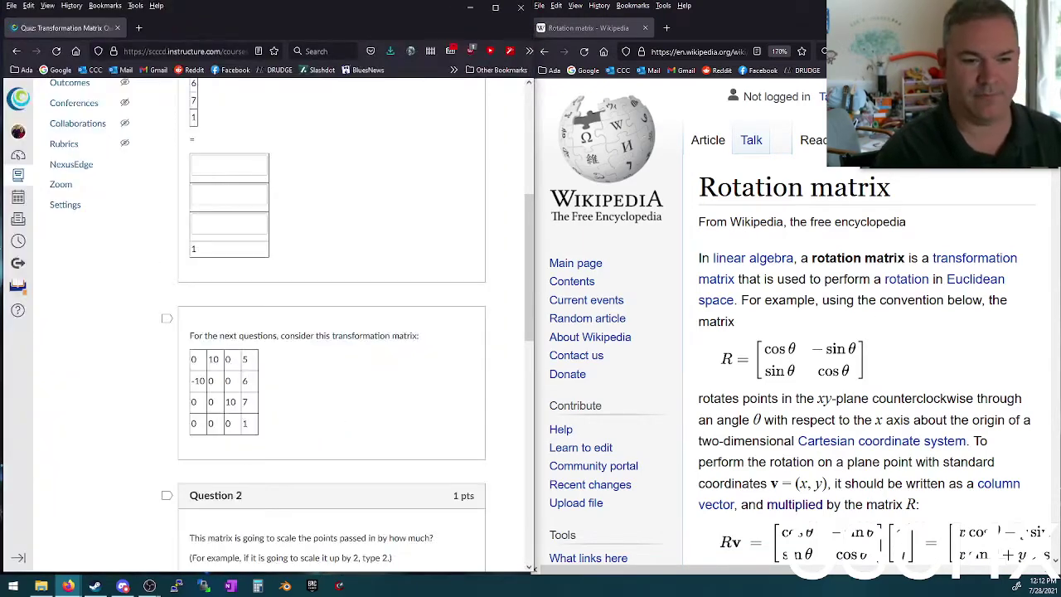
# Step: Select the matrix entries 10 and -10 in the quiz, then bring up the Start menu
pyautogui.scroll(-2, 318, 324)
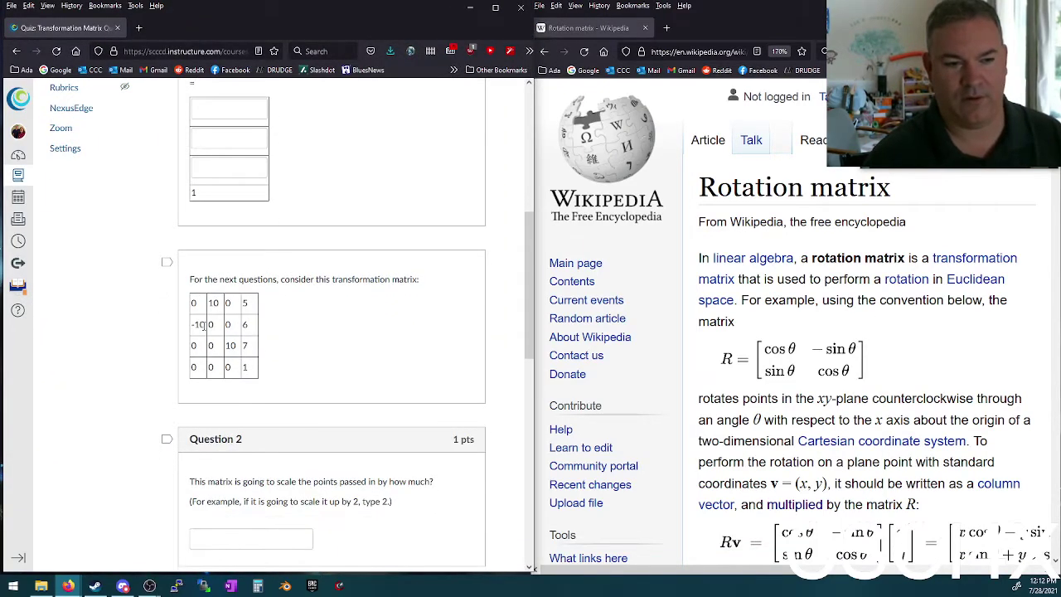
pyautogui.doubleClick(214, 302)
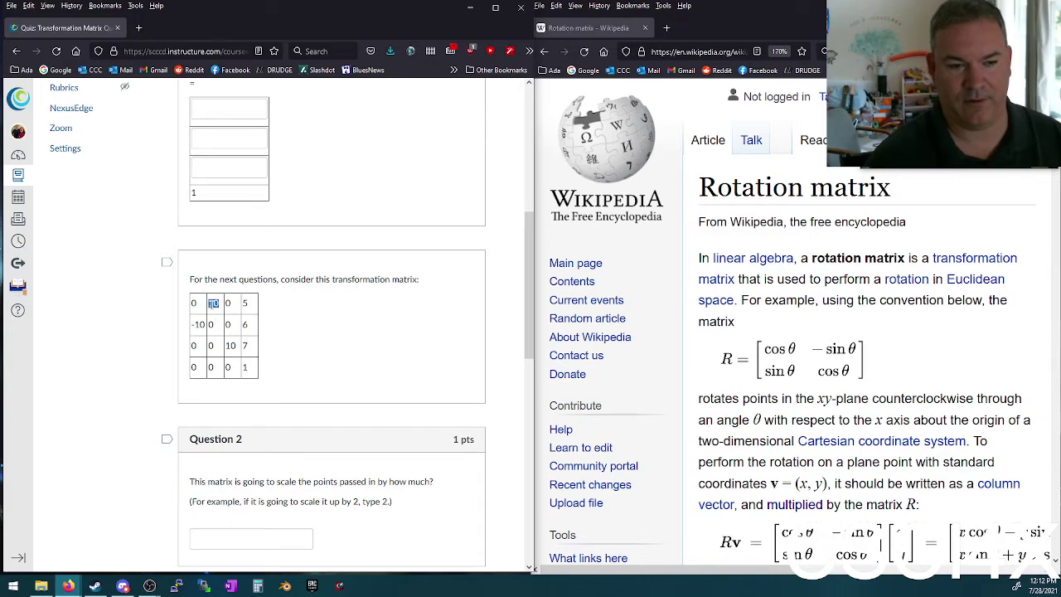
pyautogui.doubleClick(199, 324)
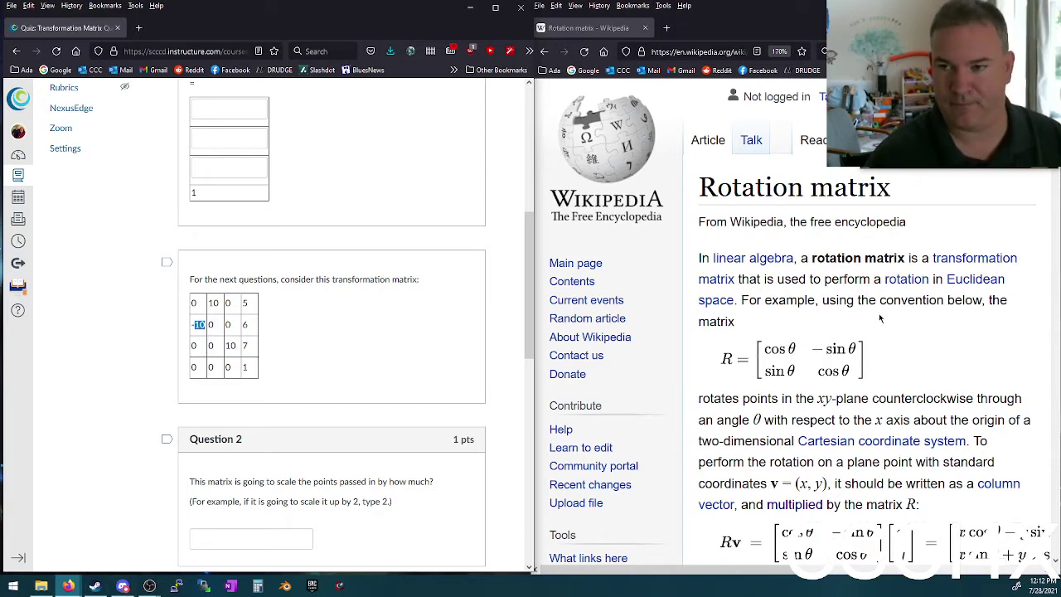
pyautogui.click(12, 585)
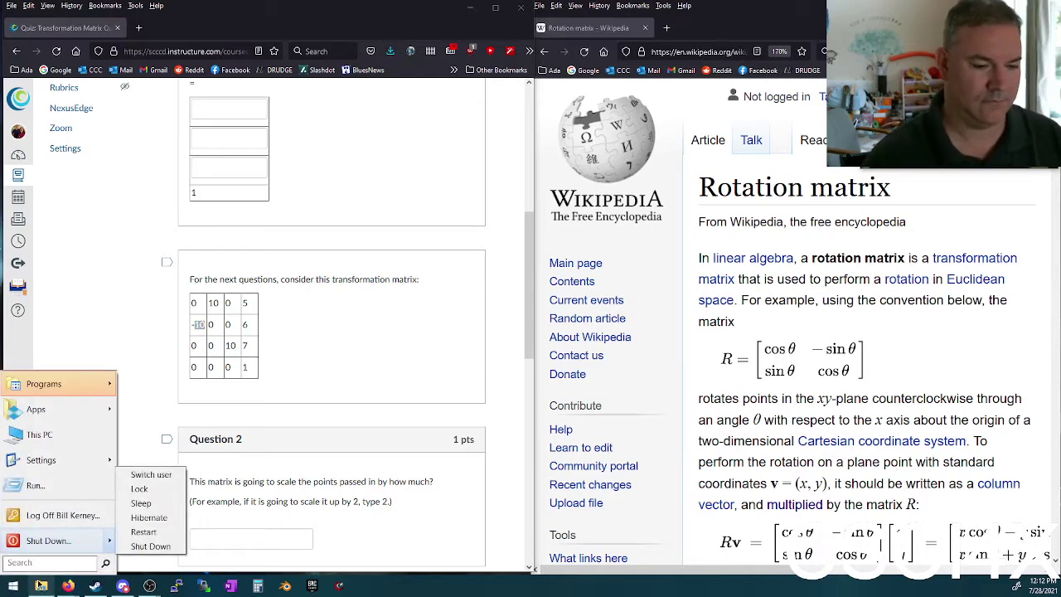
# Step: Launch Calculator and position it over the quiz page
pyautogui.click(258, 586)
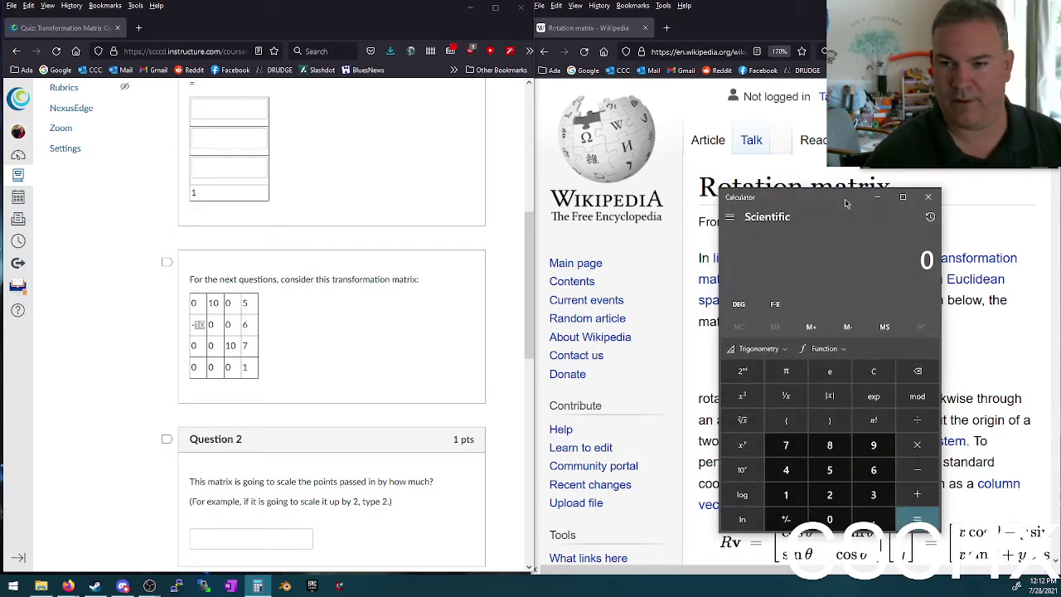
pyautogui.moveTo(845, 204); pyautogui.dragTo(564, 154)
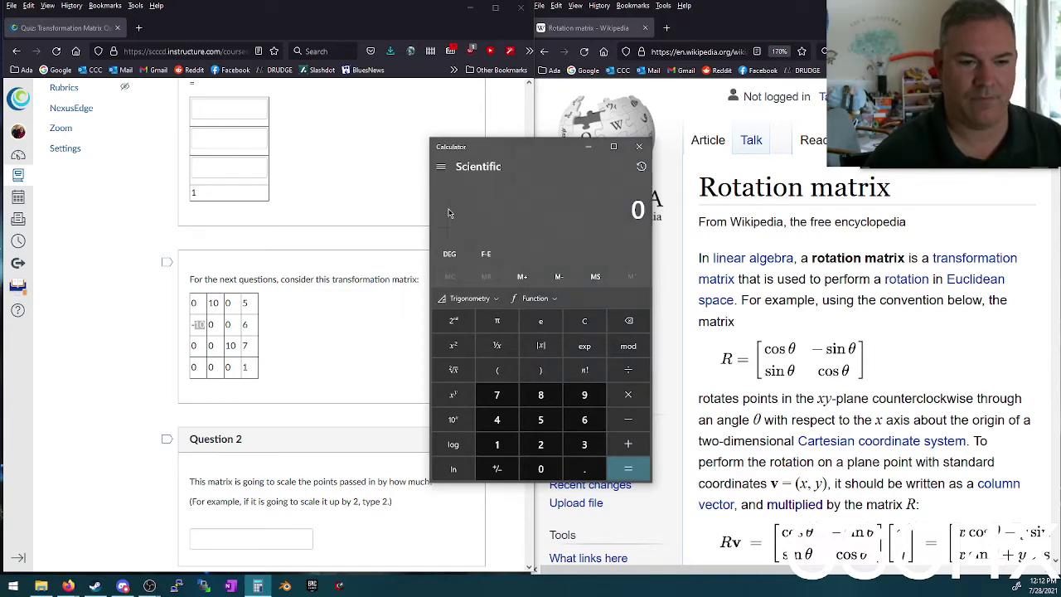
pyautogui.moveTo(478, 147); pyautogui.dragTo(468, 116)
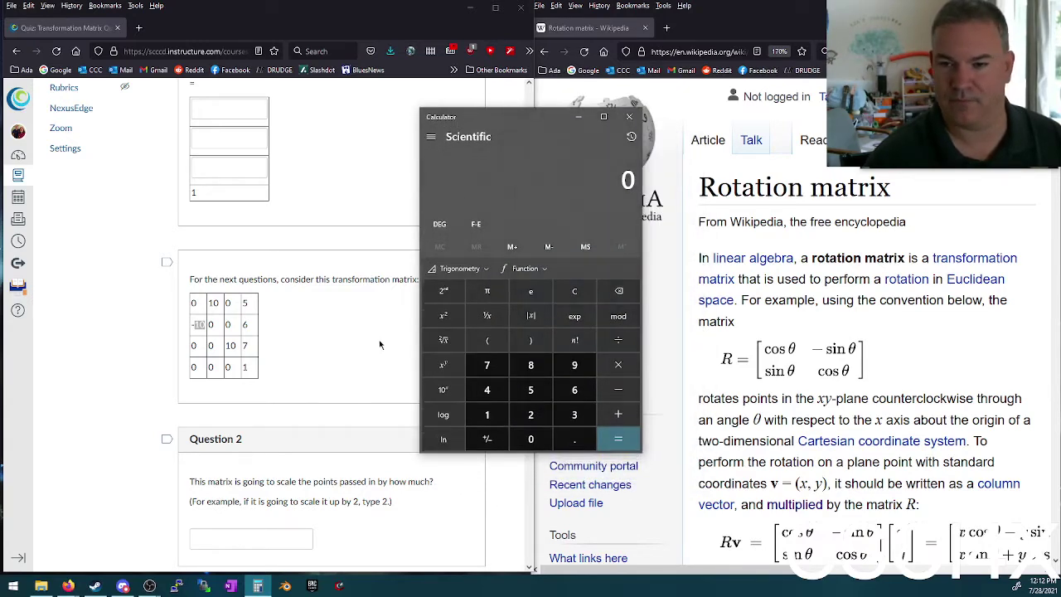
pyautogui.scroll(-4, 219, 497)
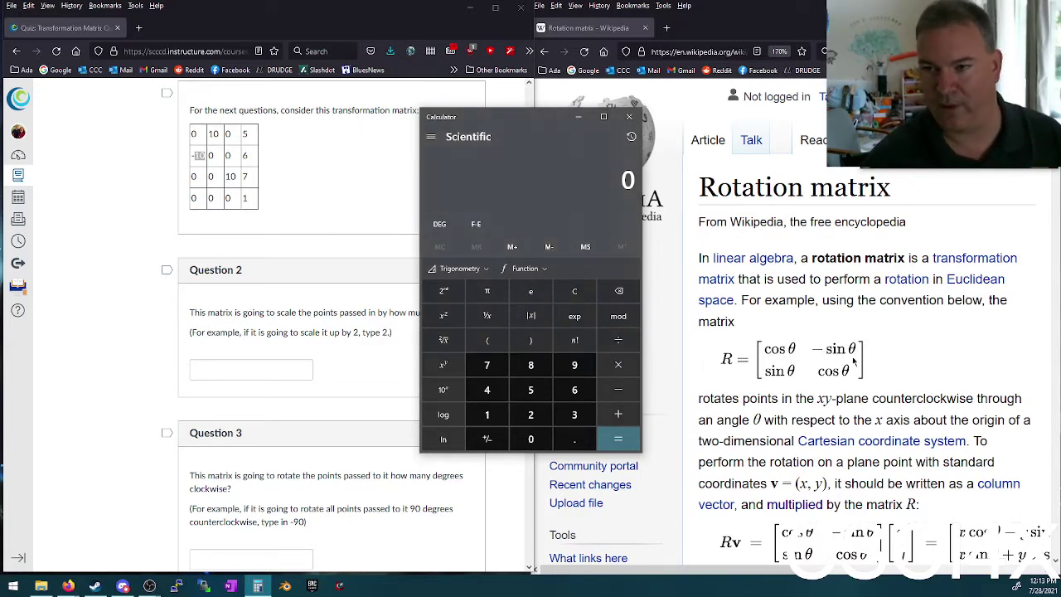
# Step: Compute sin(90) in Calculator's Scientific mode
pyautogui.click(575, 365)
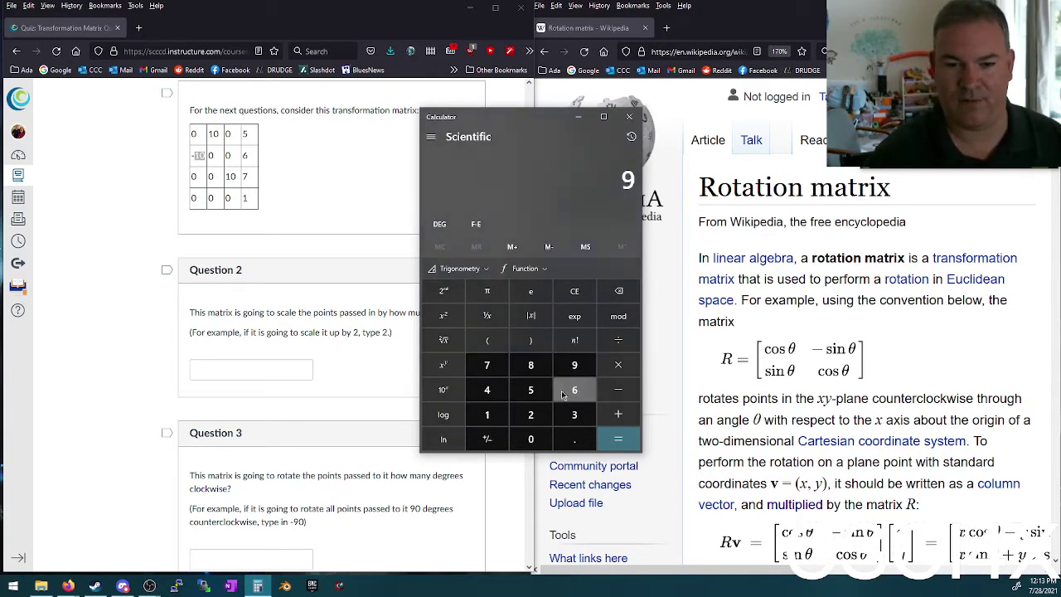
pyautogui.click(530, 438)
pyautogui.click(460, 274)
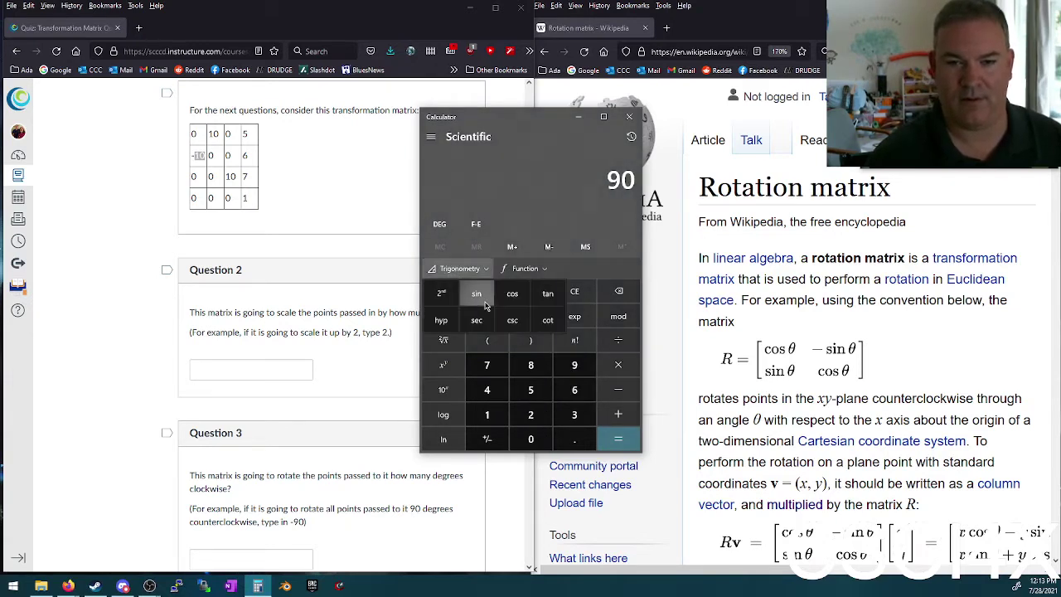
pyautogui.click(477, 293)
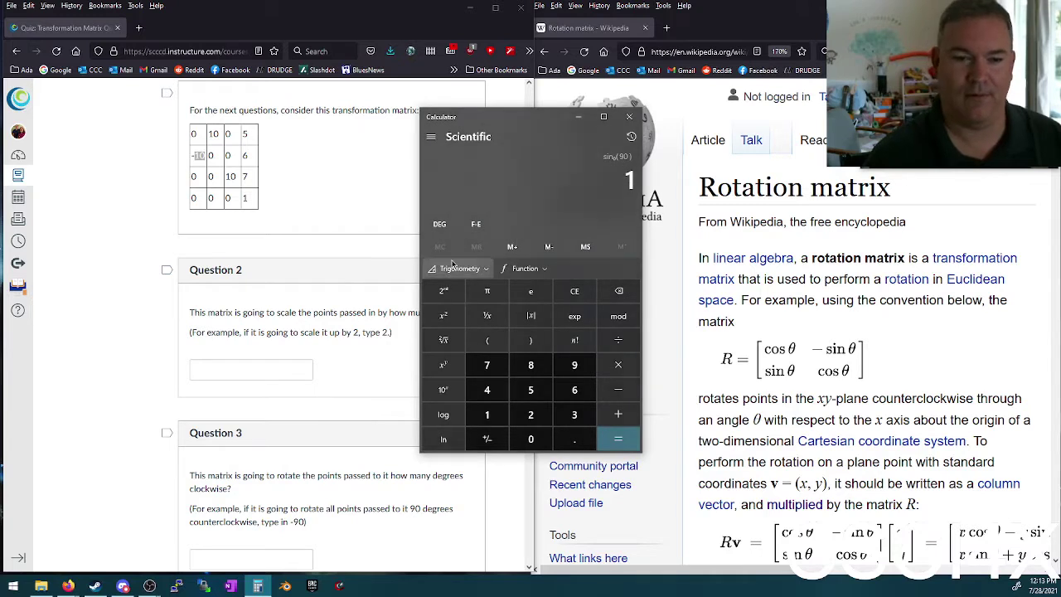
# Step: Compute sin(43) as 0.6819… and close Calculator
pyautogui.click(489, 389)
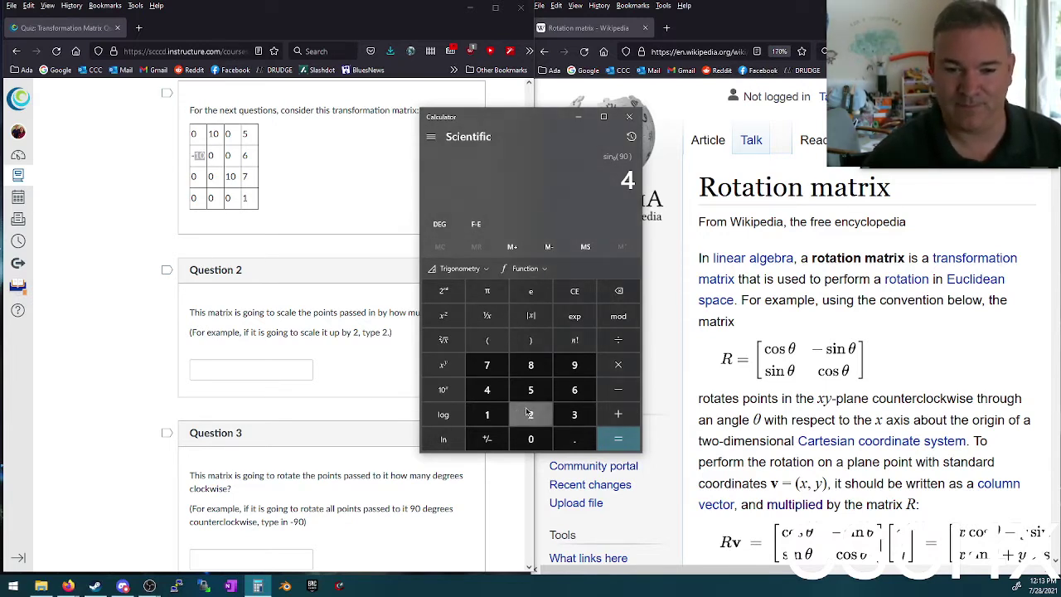
pyautogui.click(572, 412)
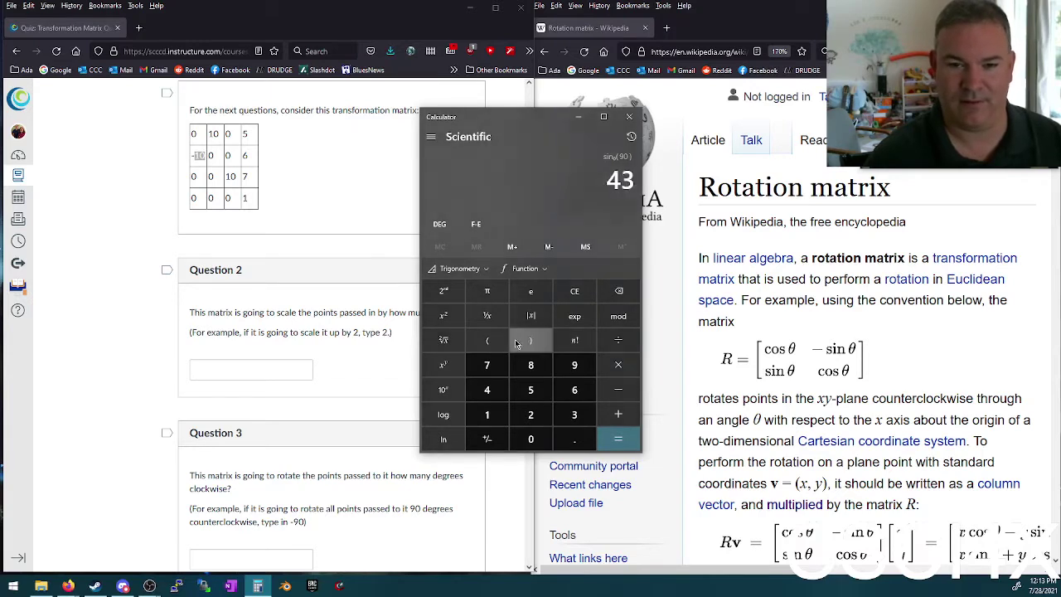
pyautogui.click(458, 268)
pyautogui.click(477, 288)
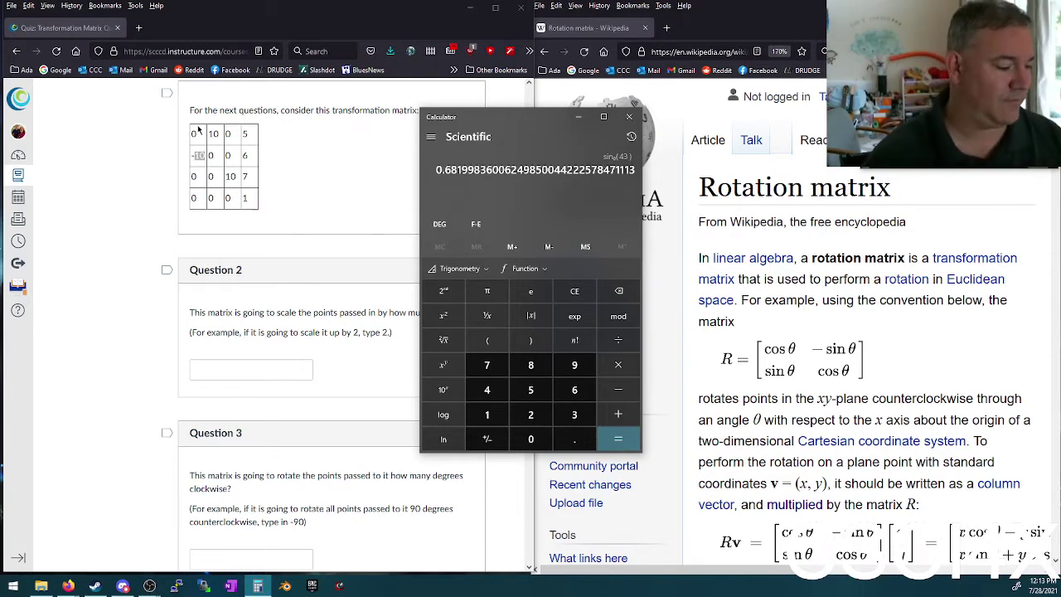
pyautogui.click(629, 116)
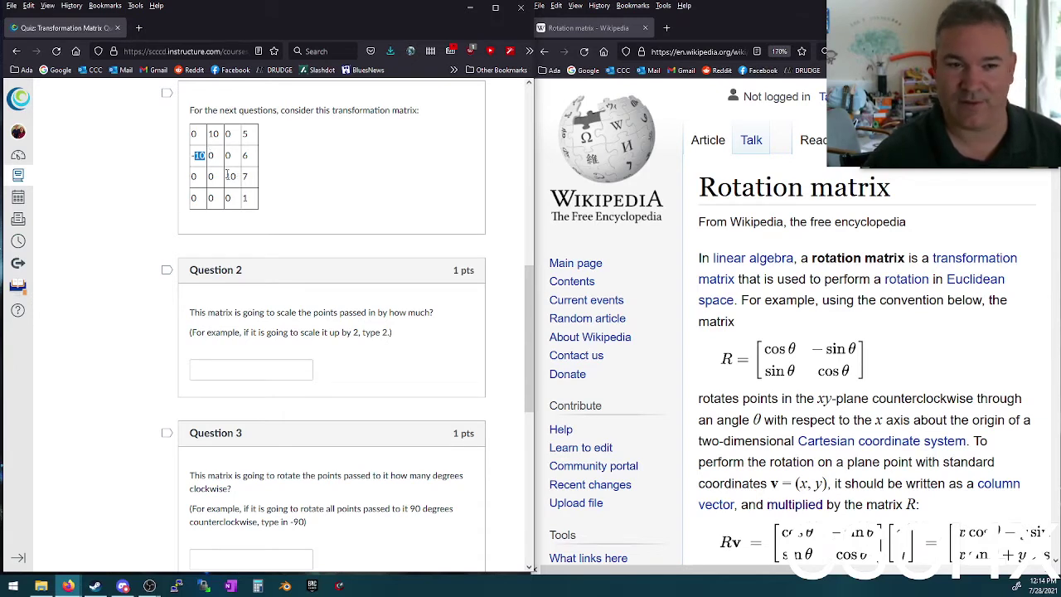
# Step: Inspect the matrix 10s at row 3 column 3 and row 1 column 4, reviewing Questions 1–4
pyautogui.doubleClick(229, 176)
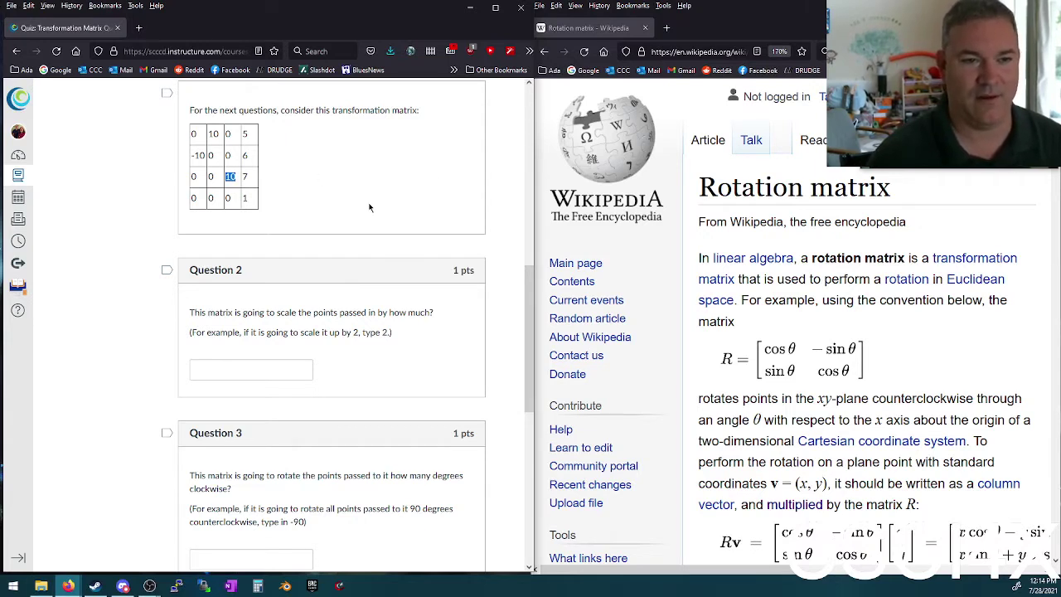
pyautogui.click(244, 133)
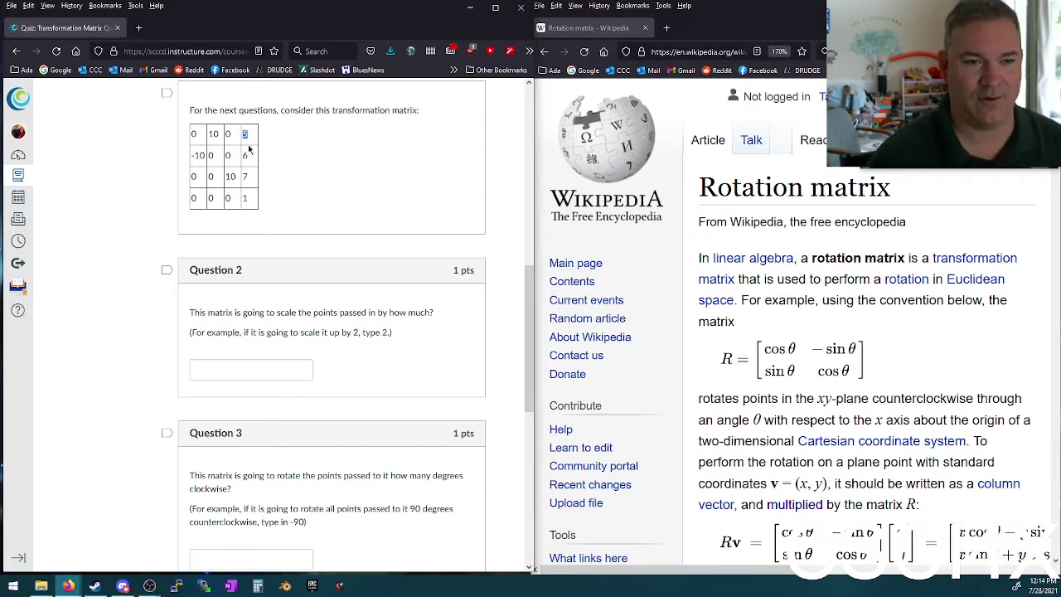
pyautogui.scroll(7, 268, 176)
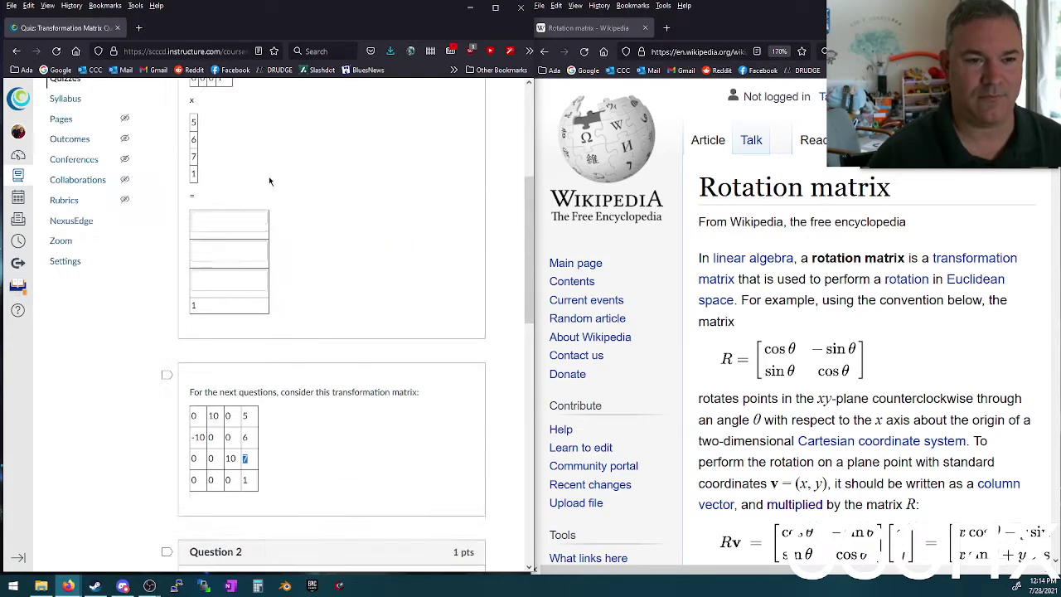
pyautogui.scroll(-3, 271, 314)
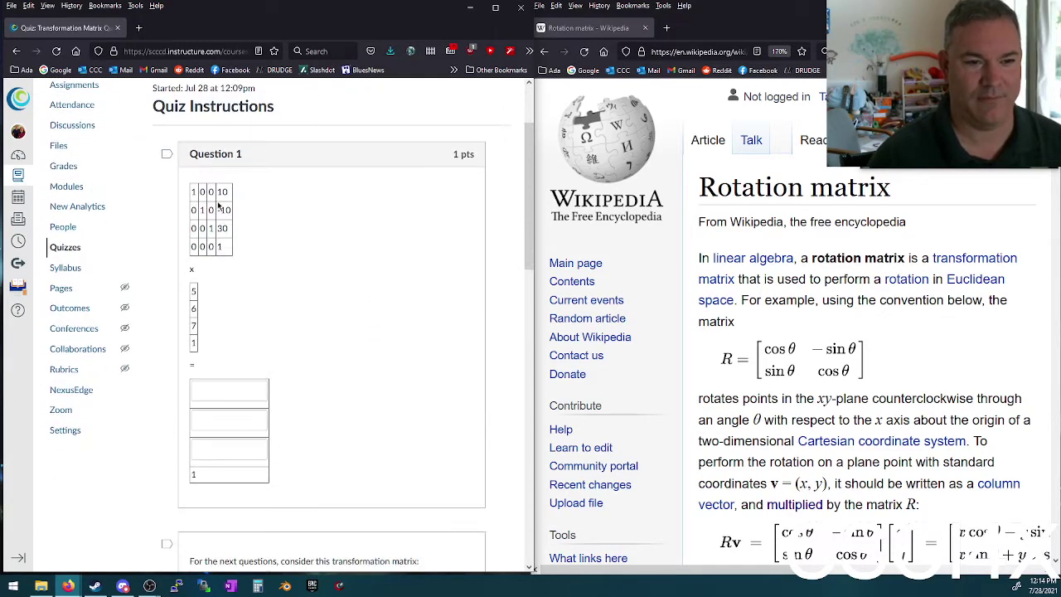
pyautogui.doubleClick(222, 192)
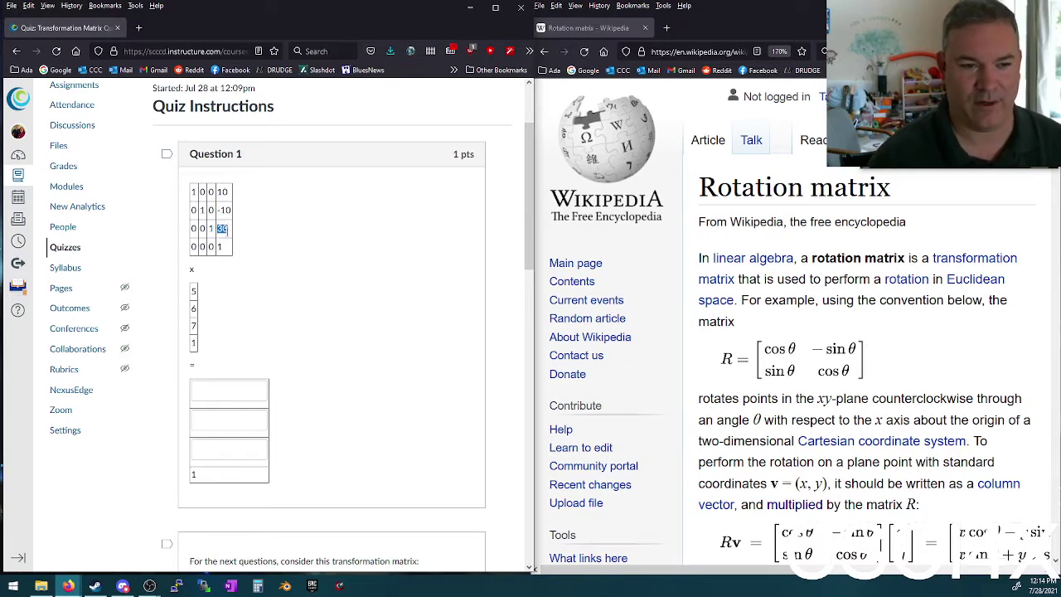
pyautogui.scroll(-5, 267, 265)
pyautogui.scroll(-5, 273, 294)
pyautogui.scroll(2, 289, 290)
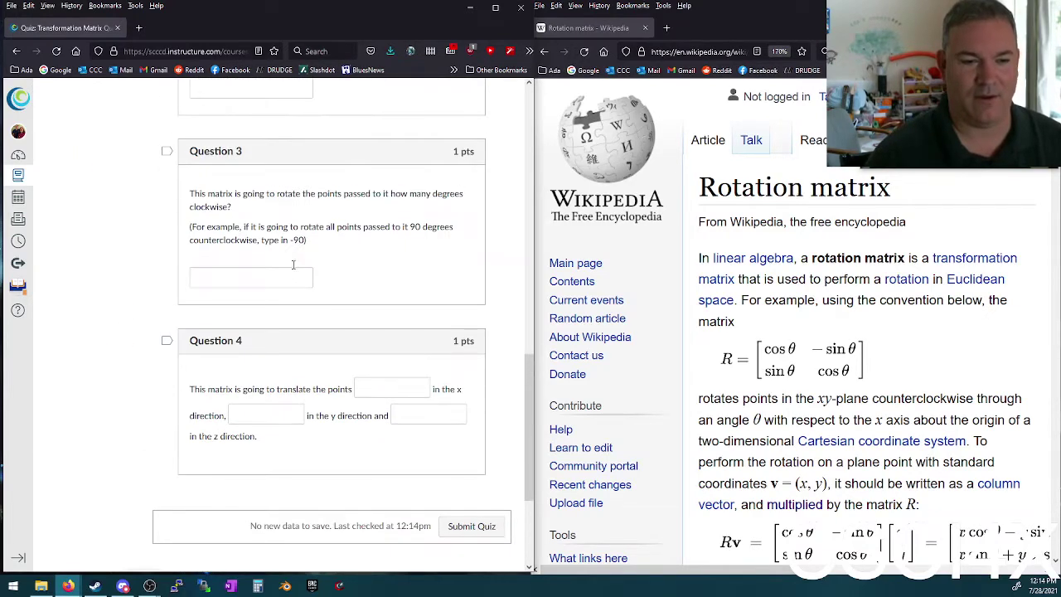
pyautogui.scroll(5, 303, 274)
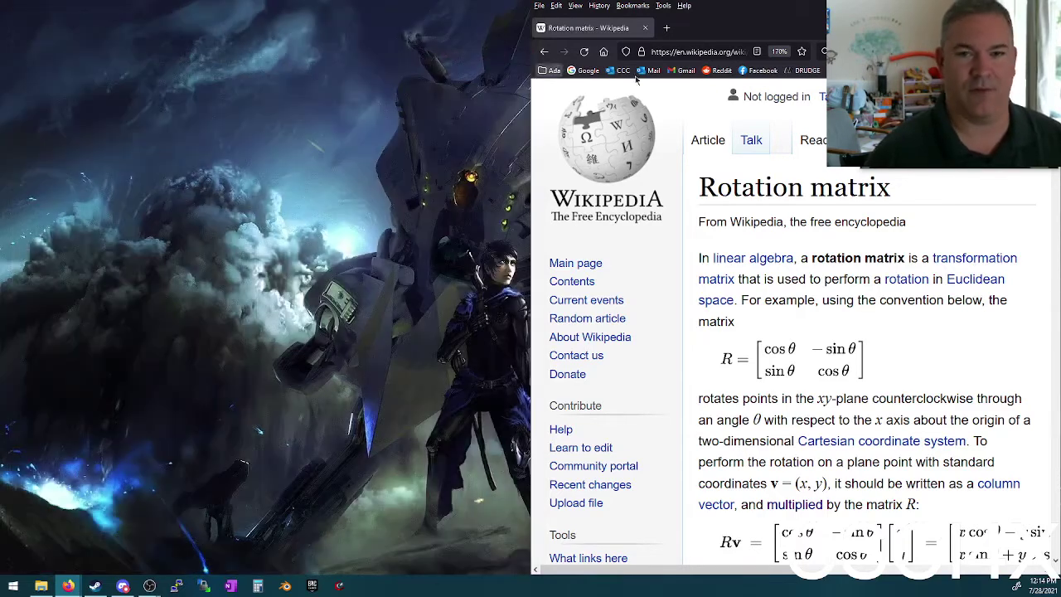
# Step: Close the quiz and Wikipedia windows and launch the Epic Games Launcher, which shows a connection error
pyautogui.click(117, 28)
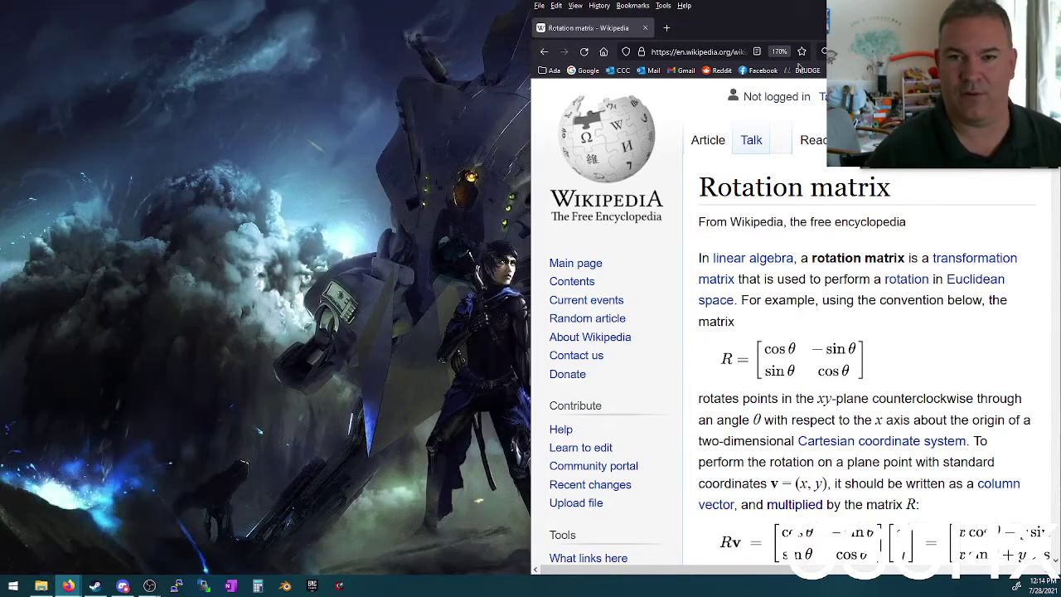
pyautogui.click(645, 28)
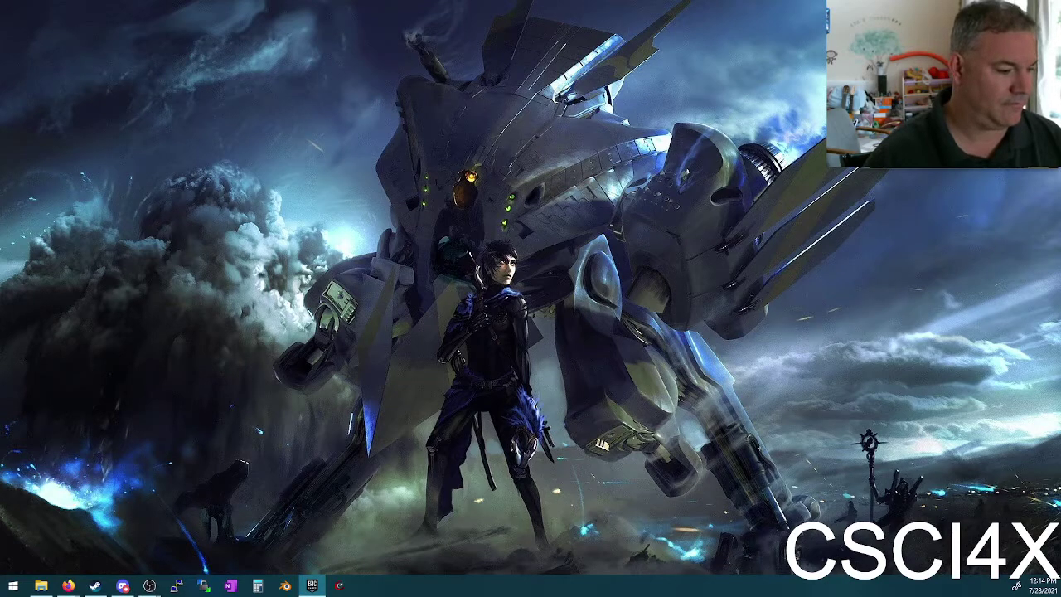
pyautogui.click(312, 585)
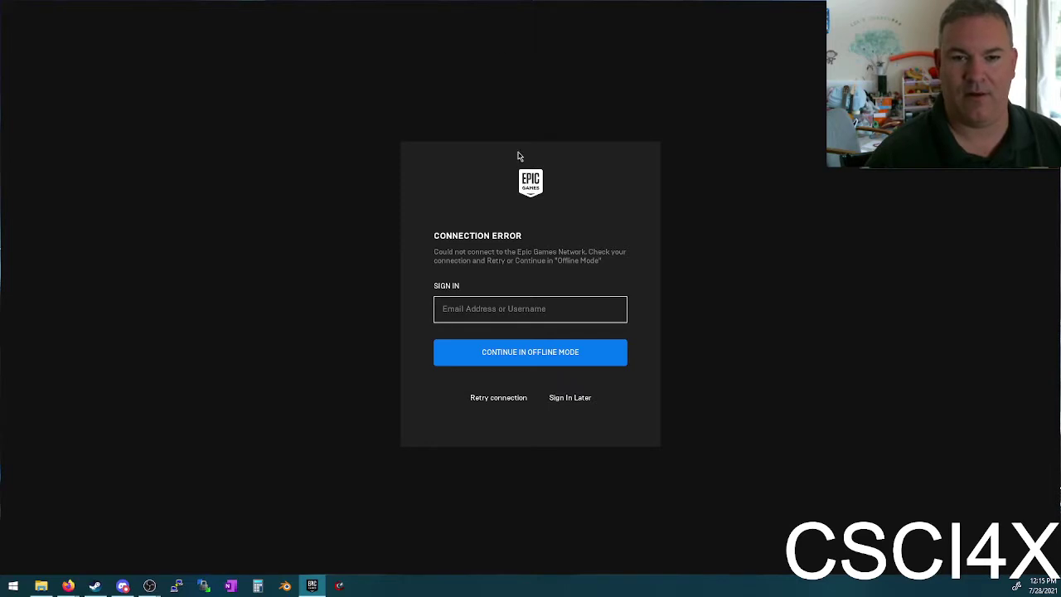
# Step: Enter and erase a username, then continue in Offline Mode and retry the connection
pyautogui.click(473, 308)
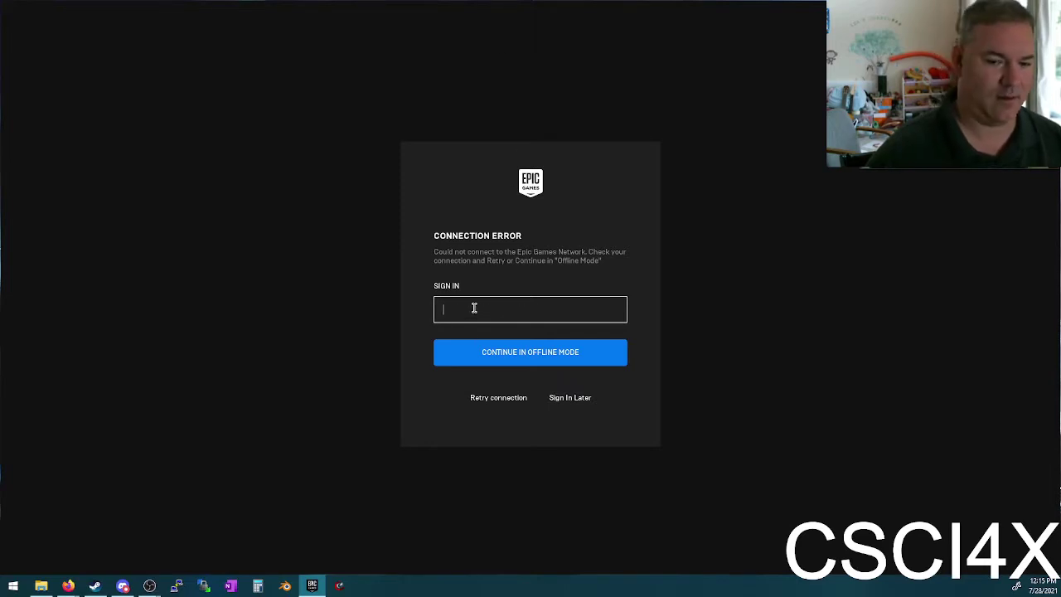
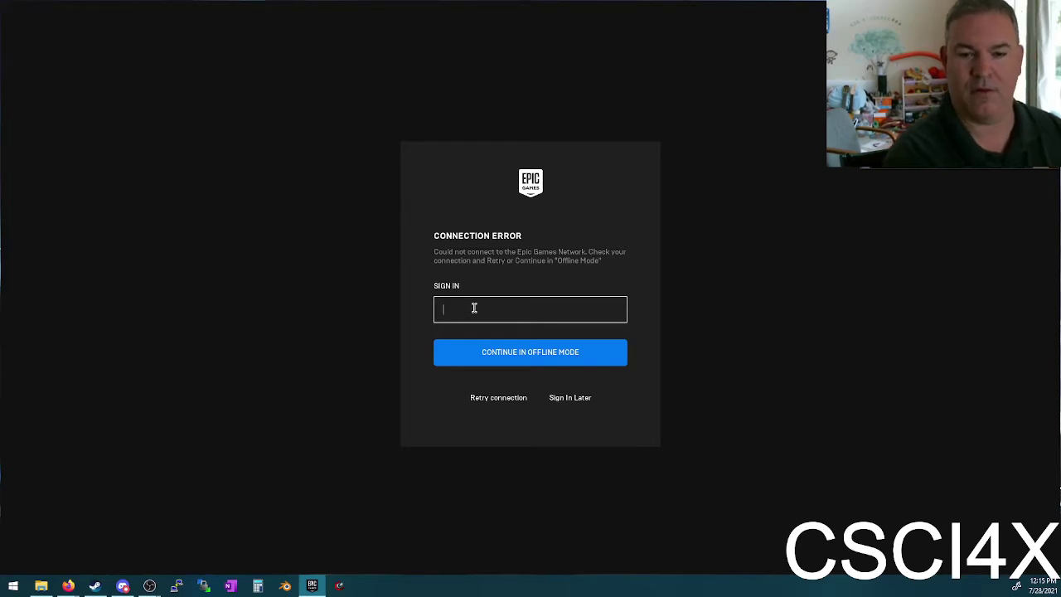
pyautogui.click(520, 356)
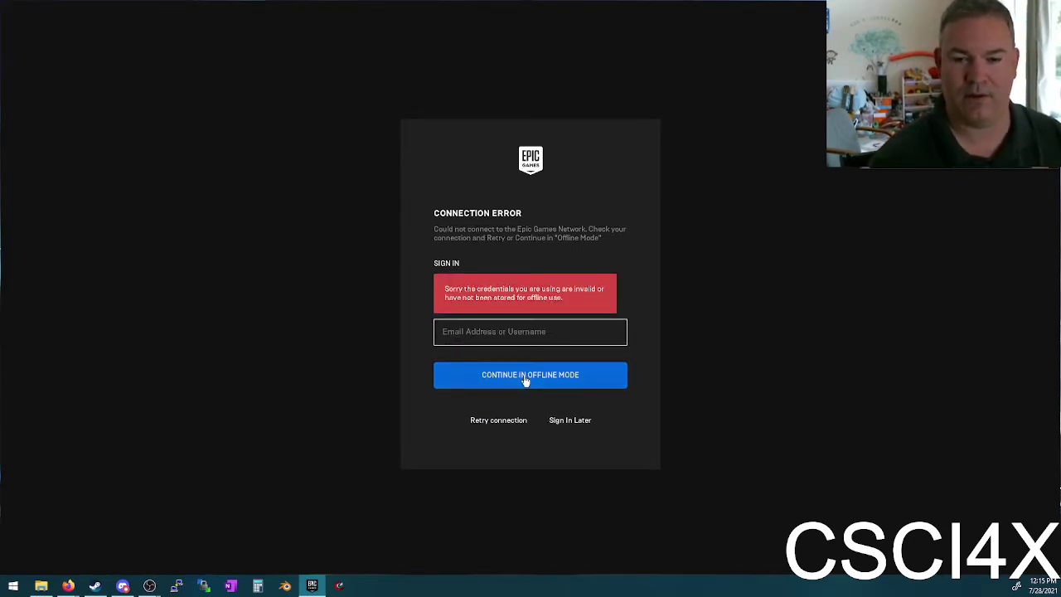
pyautogui.click(516, 332)
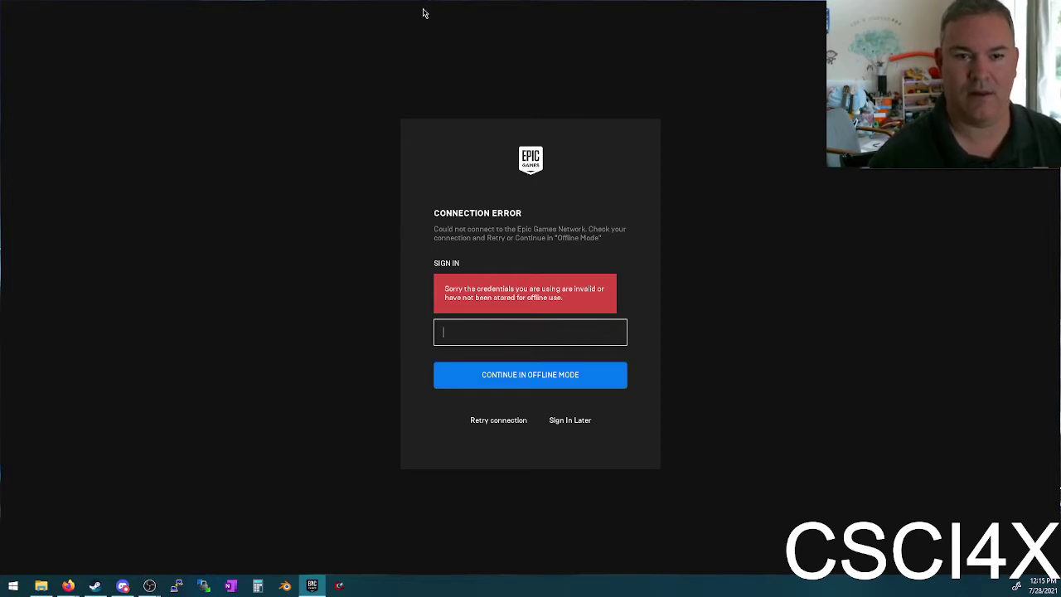
pyautogui.click(501, 422)
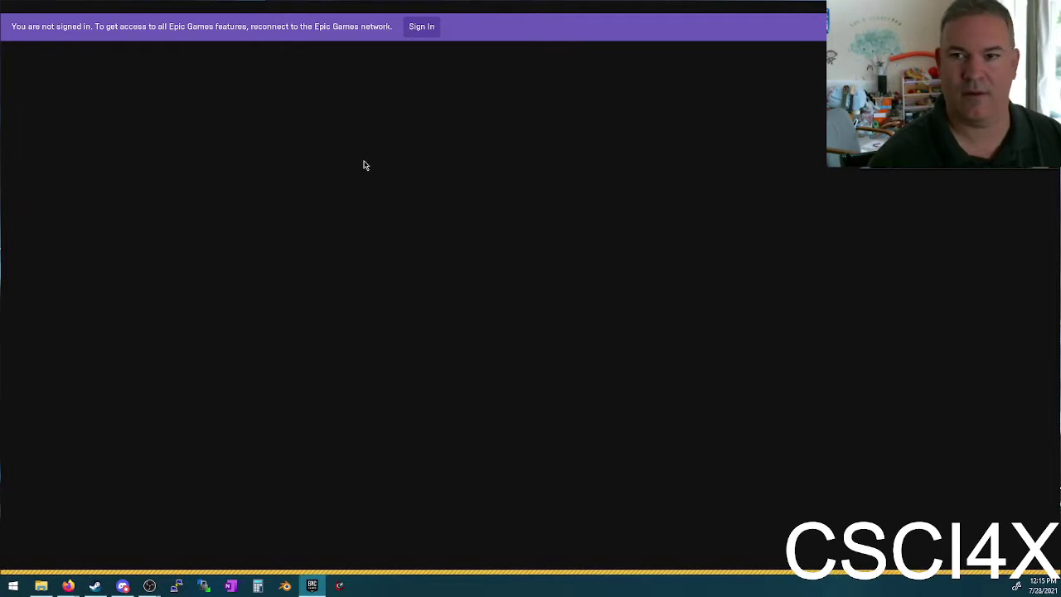
# Step: Bring up the Epic account sign-in form from the purple not-signed-in banner
pyautogui.click(421, 36)
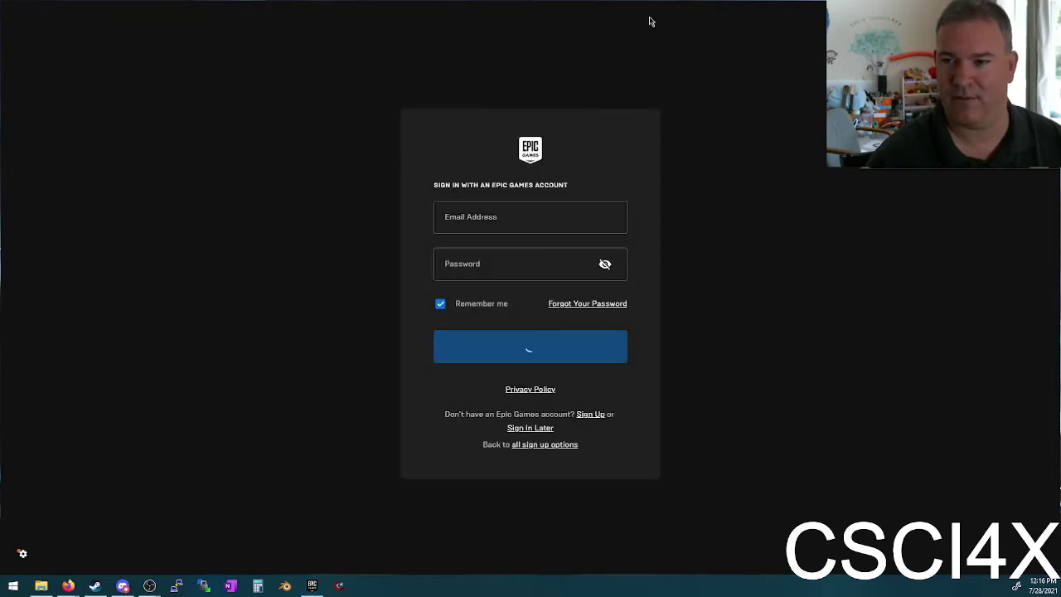
# Step: Focus the Email Address field on the sign-in form
pyautogui.click(492, 212)
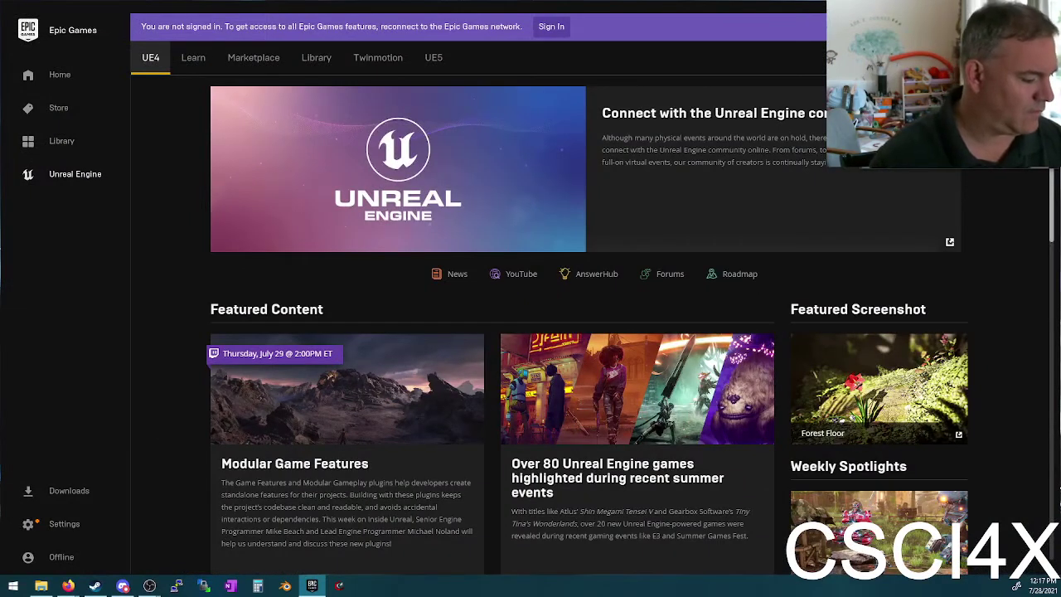
# Step: Switch away briefly, then drag the launcher's title bar down to restore it from maximized
pyautogui.hotkey('alt', 'Tab')
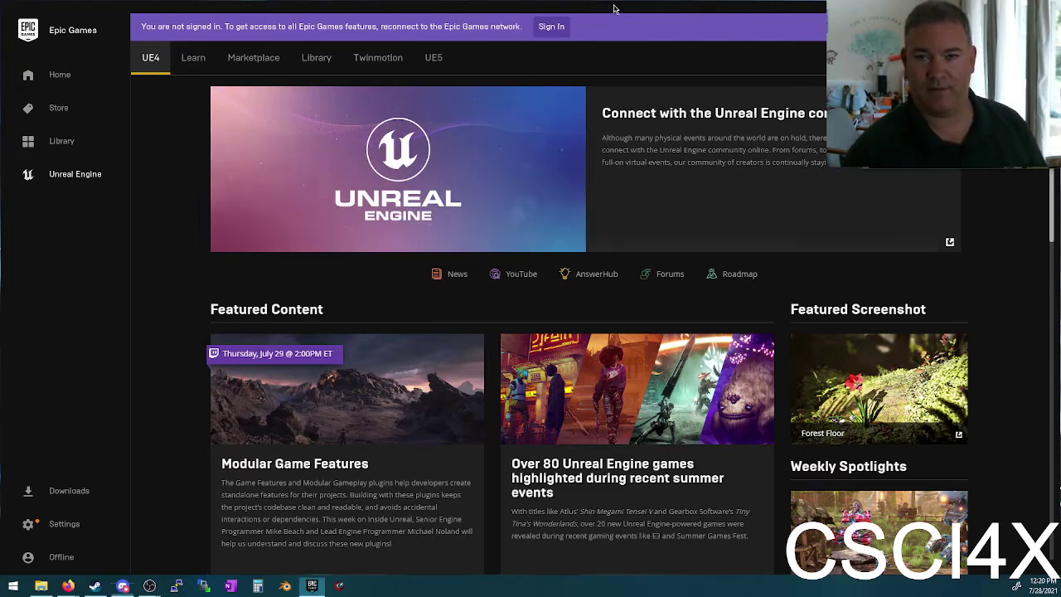
pyautogui.moveTo(611, 8); pyautogui.dragTo(522, 140)
# Step: Launch the Unreal Editor project and turn the viewport camera toward the hills
pyautogui.click(726, 188)
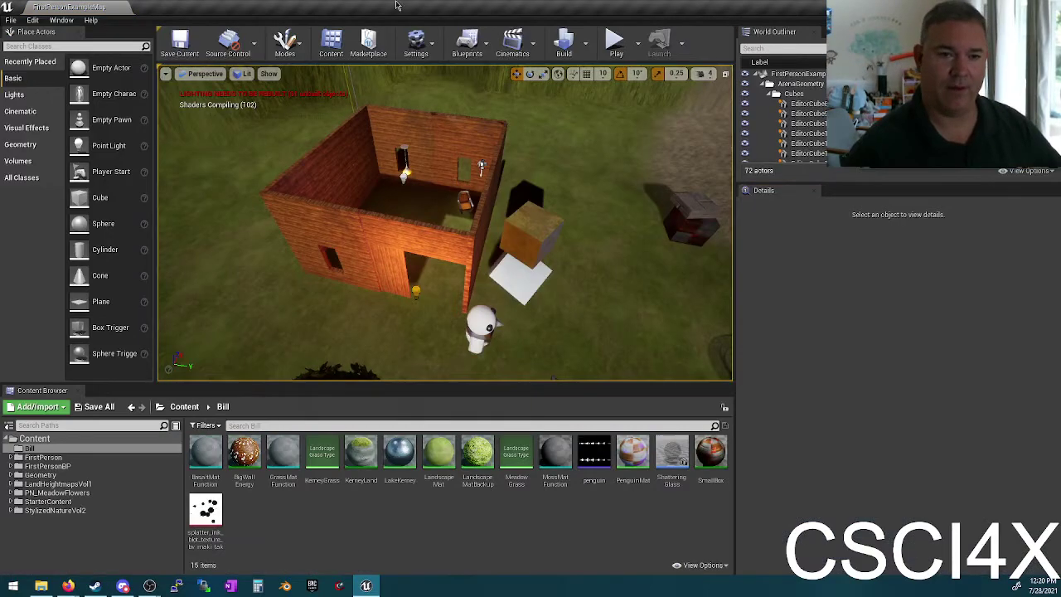
pyautogui.moveTo(580, 208); pyautogui.dragTo(249, 249, button='right')
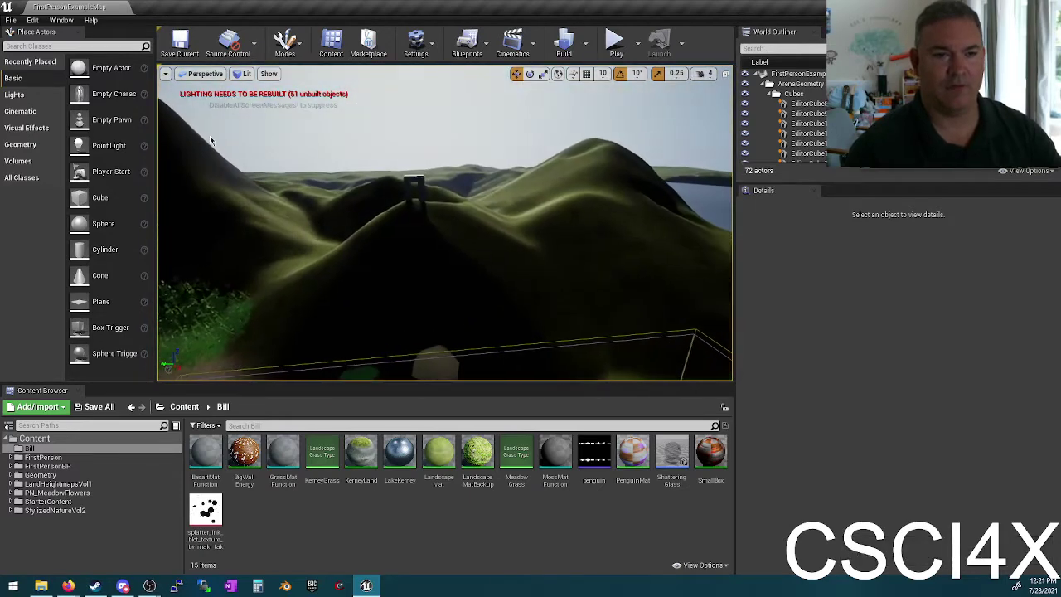
# Step: Enable the Shallow Water (accepting the beta warning) and Water plugins, then restart the editor
pyautogui.click(33, 20)
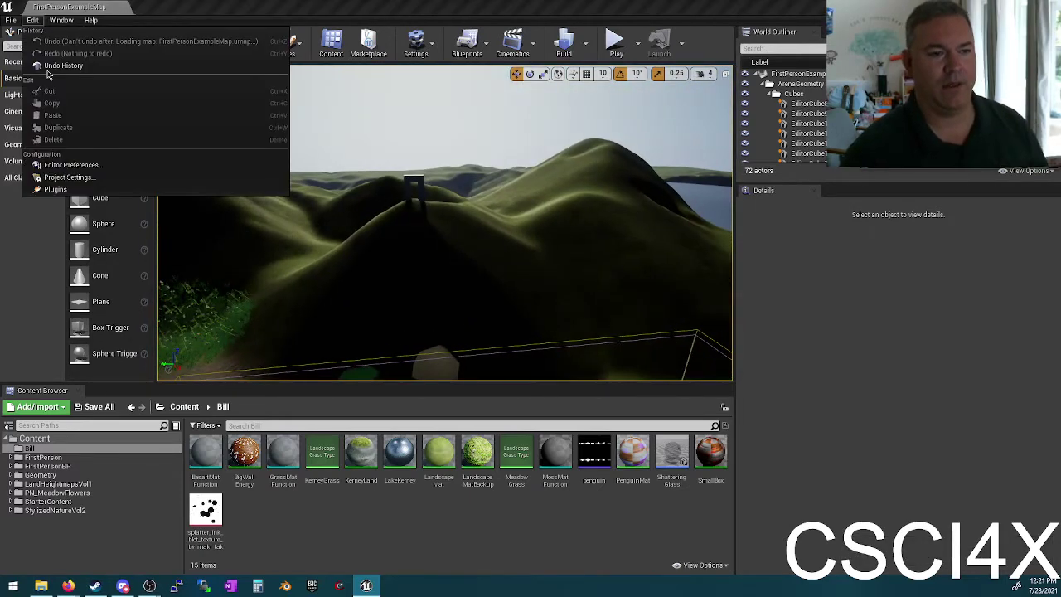
pyautogui.click(55, 189)
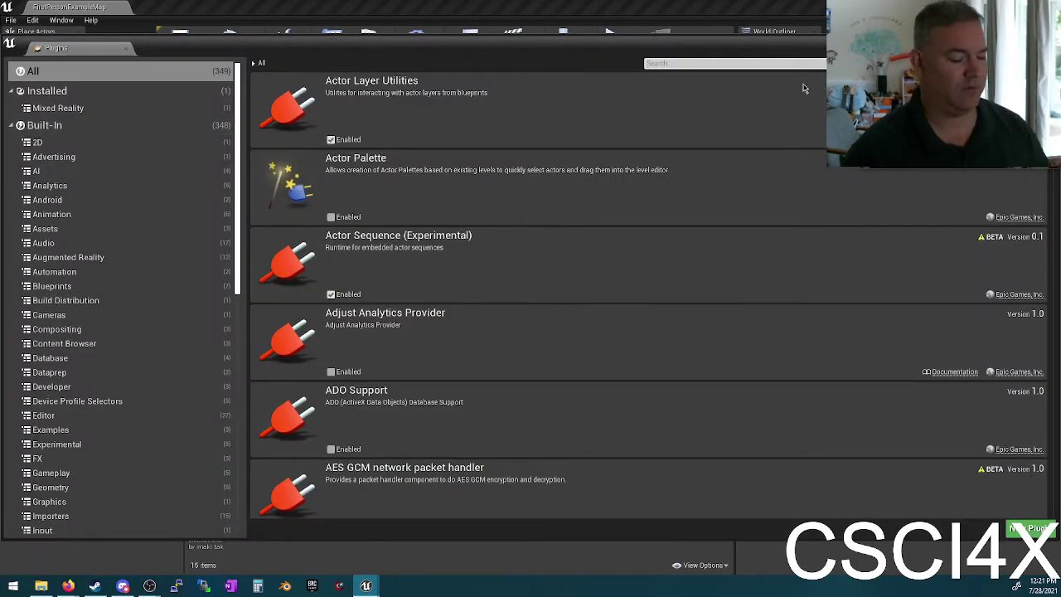
pyautogui.write('water')
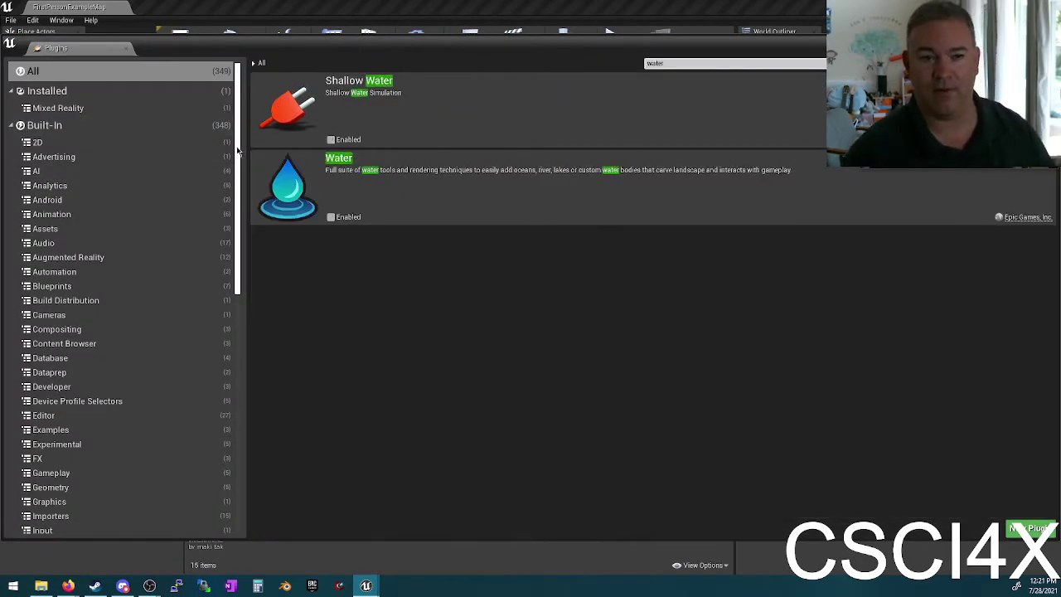
pyautogui.click(331, 139)
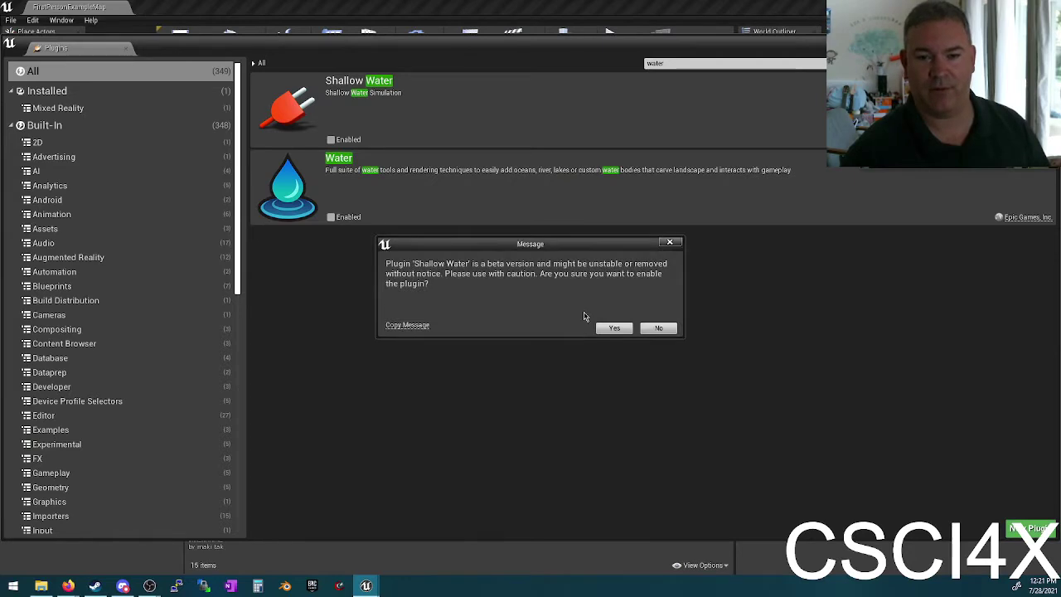
pyautogui.click(612, 328)
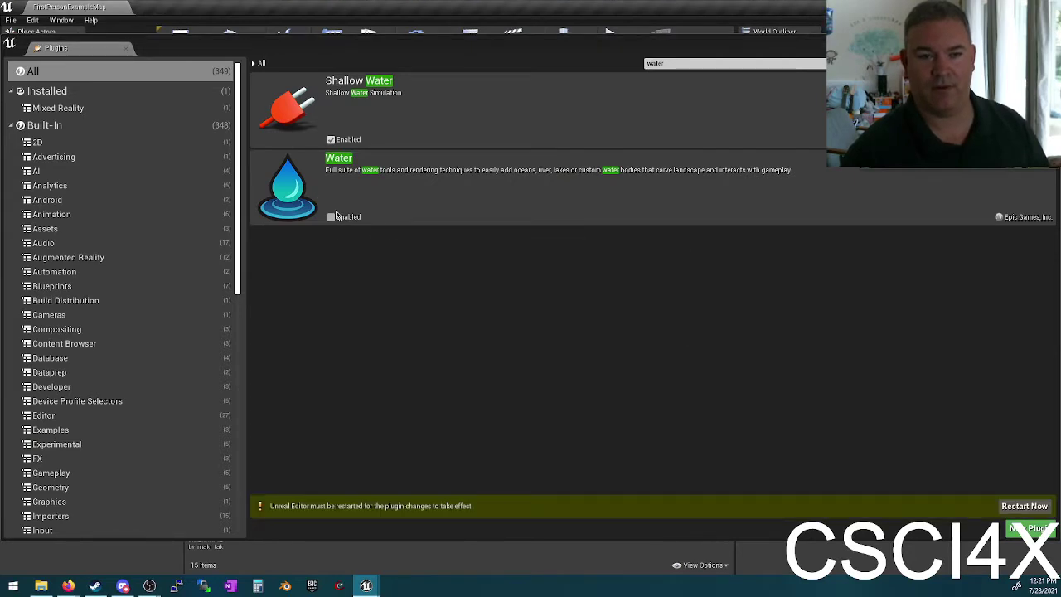
pyautogui.click(335, 217)
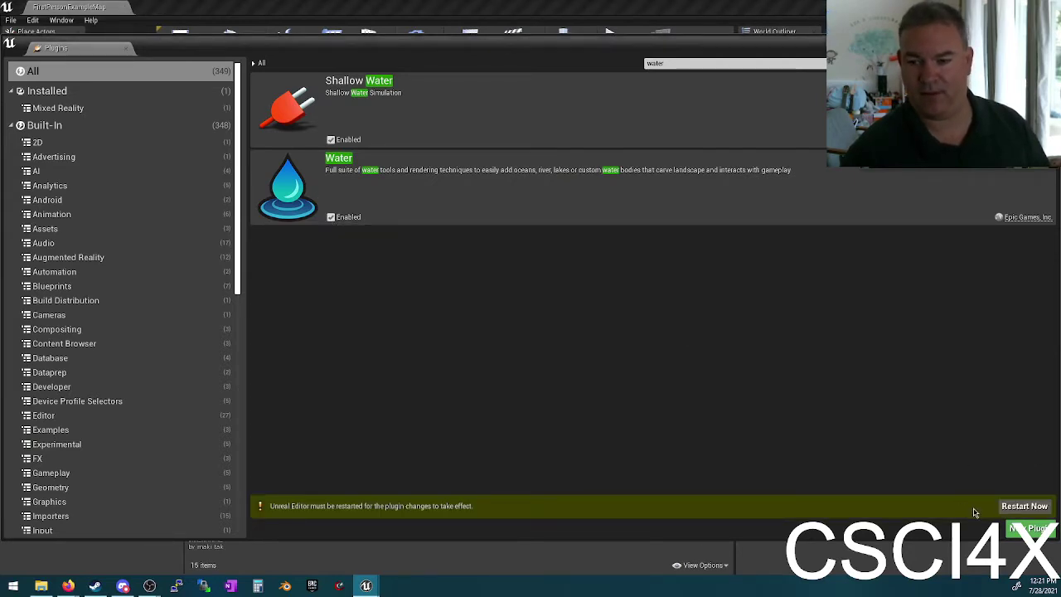
pyautogui.click(1012, 508)
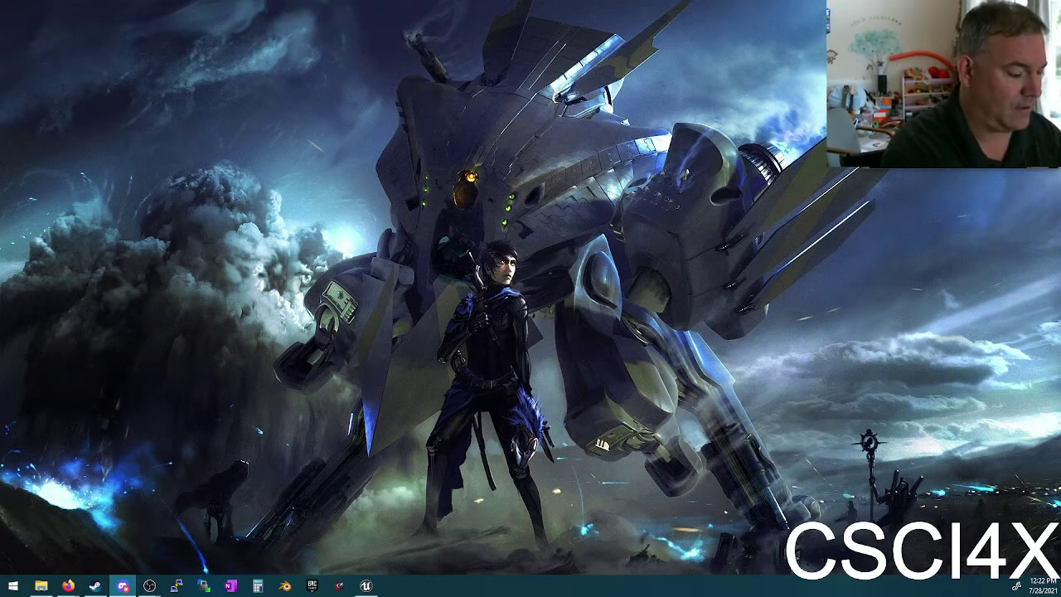
# Step: Close the Plugins tab, swing the camera around the house, and switch to Firefox
pyautogui.click(366, 585)
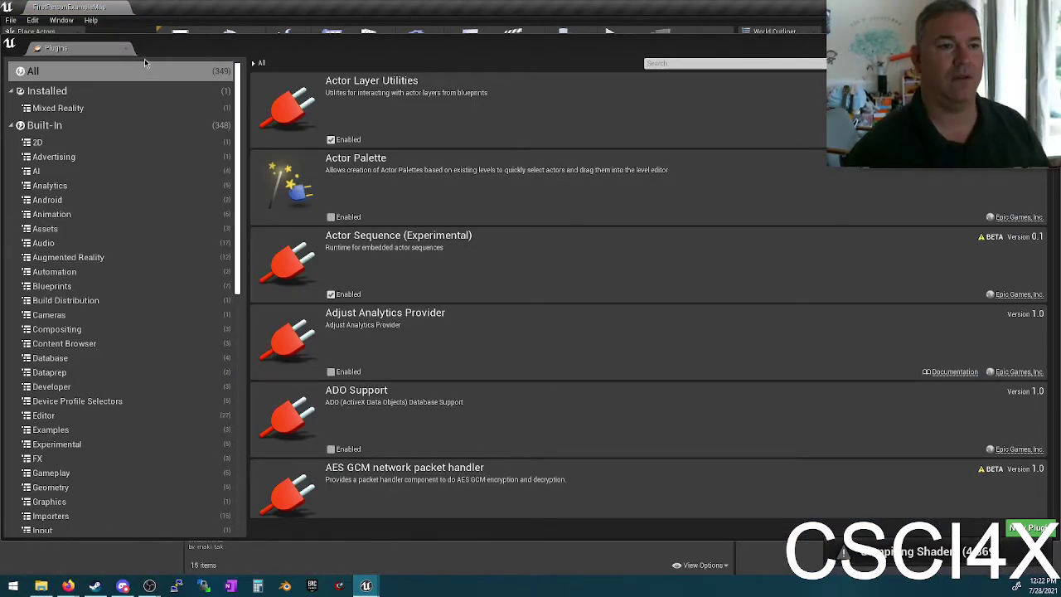
pyautogui.click(124, 47)
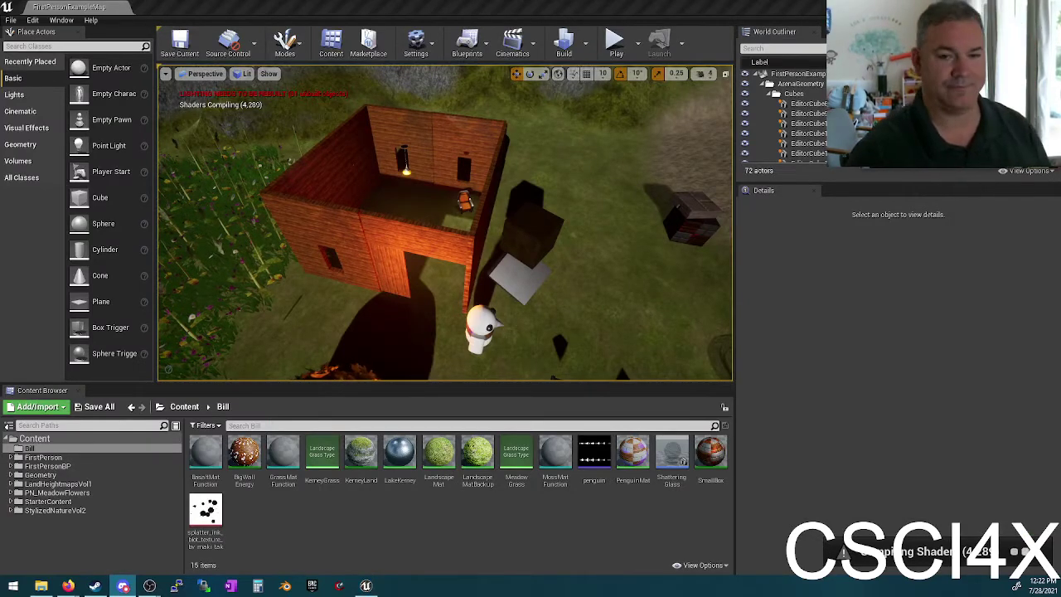
pyautogui.moveTo(182, 324); pyautogui.dragTo(454, 193, button='right')
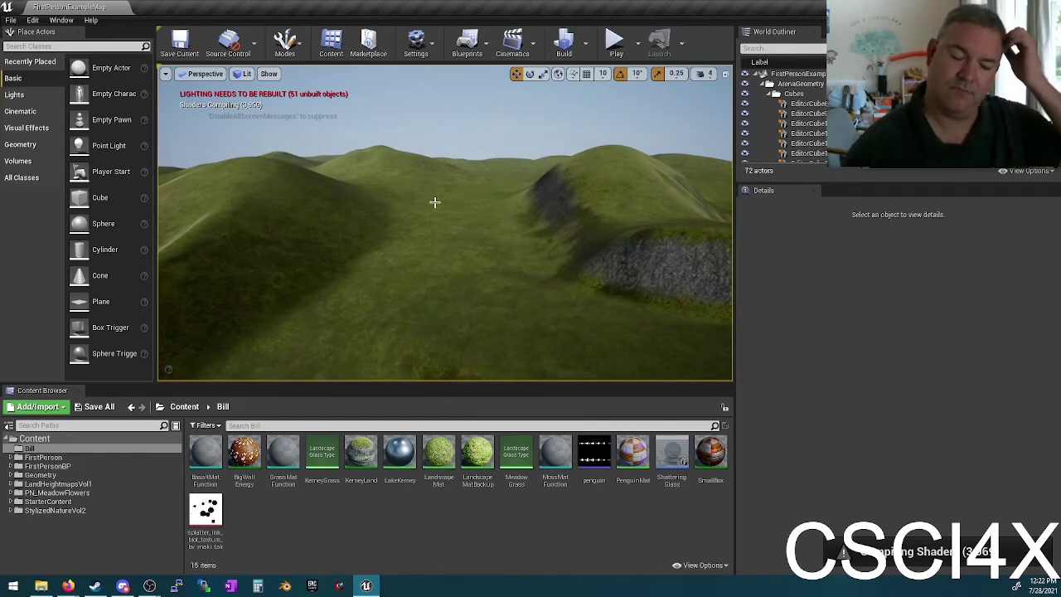
pyautogui.click(69, 586)
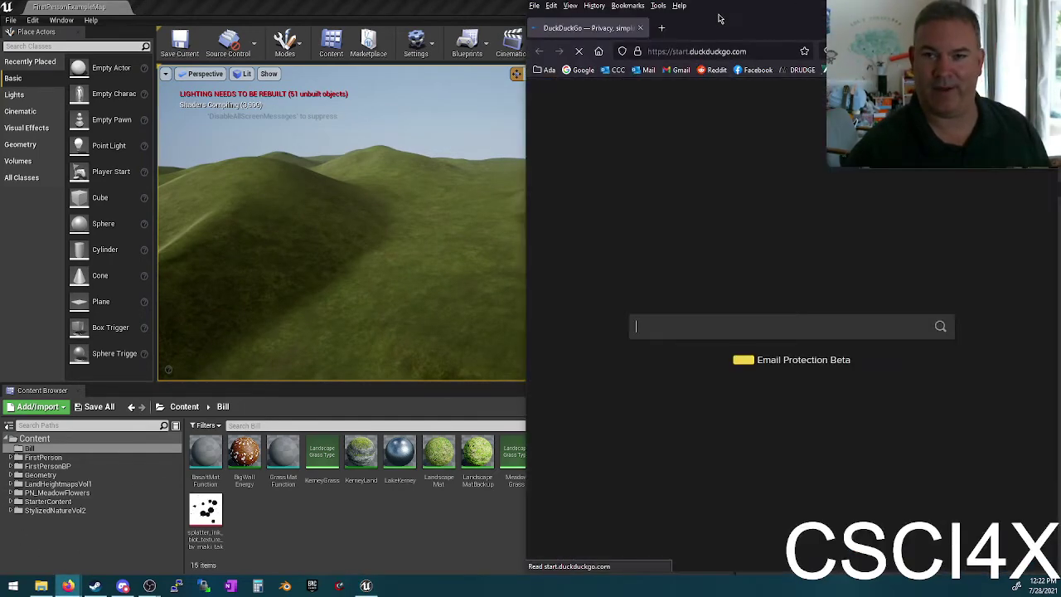
# Step: Maximize Firefox and search DuckDuckGo for 'splines'
pyautogui.press('super+Left')
pyautogui.doubleClick(488, 5)
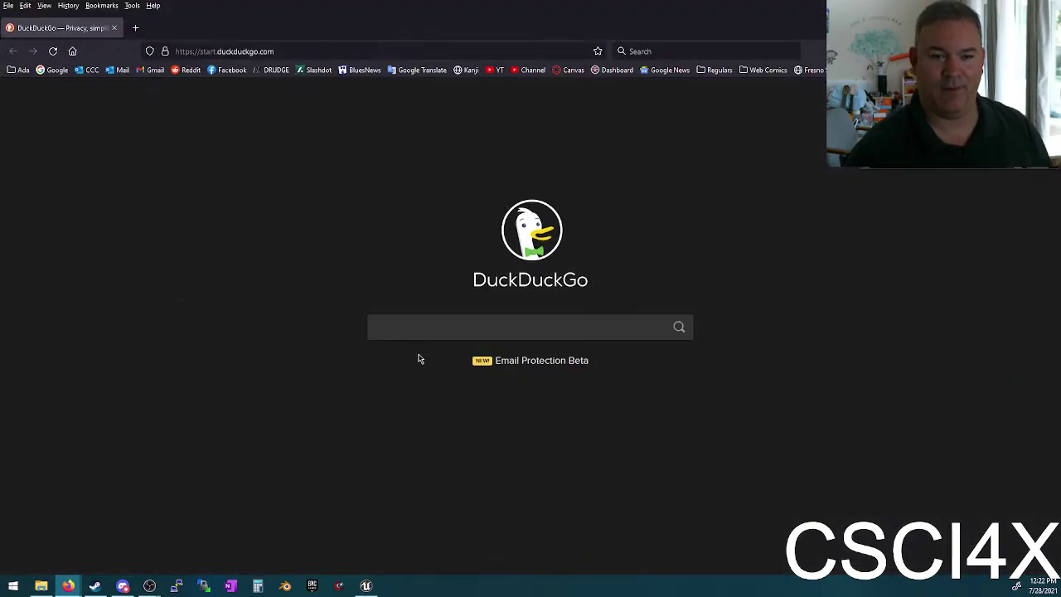
pyautogui.write('splines')
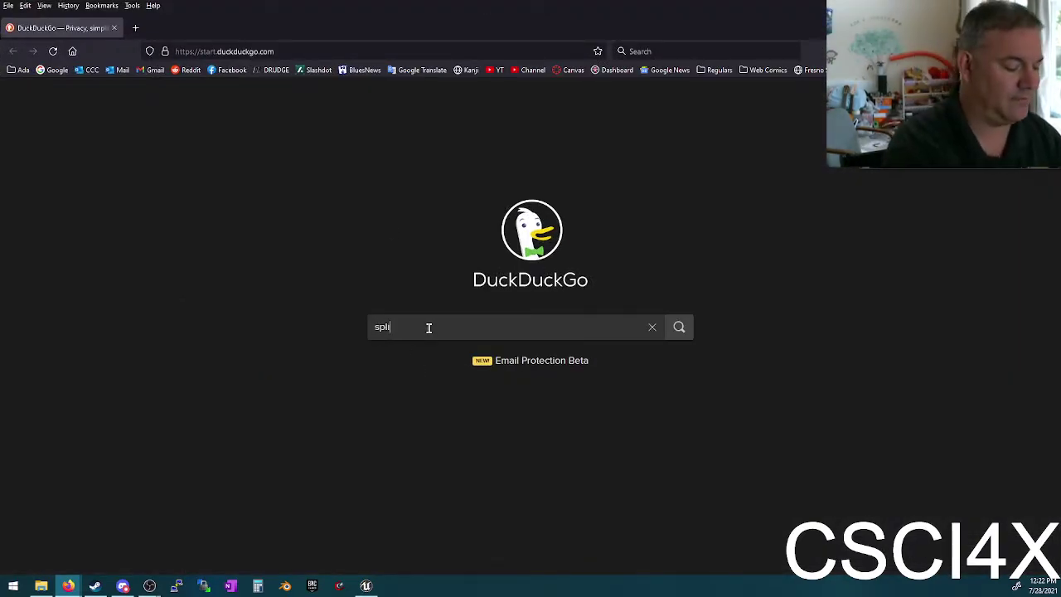
pyautogui.press('Return')
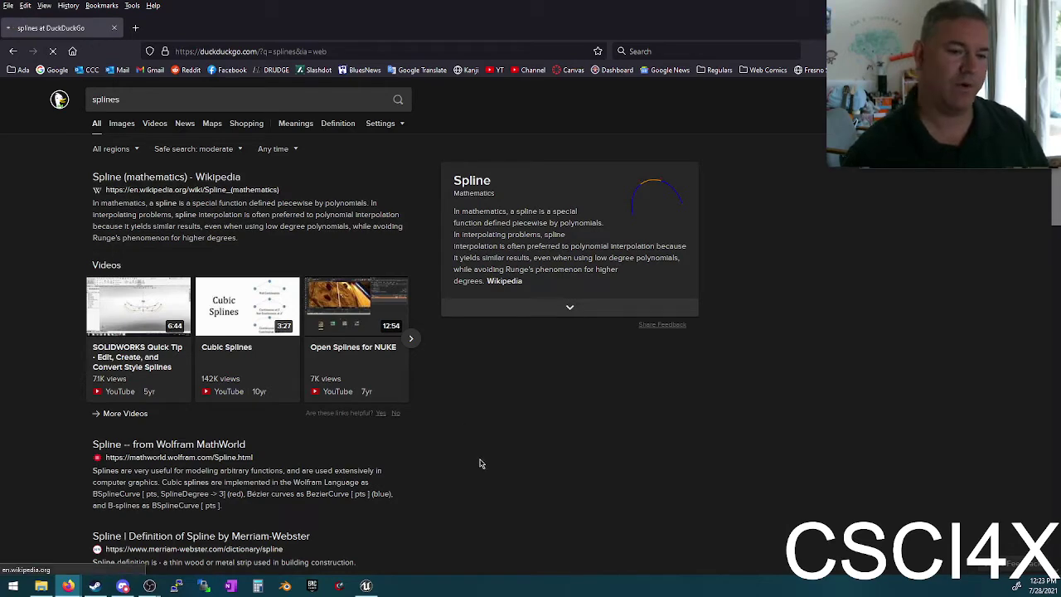
# Step: Read through the Wikipedia Spline (mathematics) article, then return to the search results
pyautogui.click(191, 177)
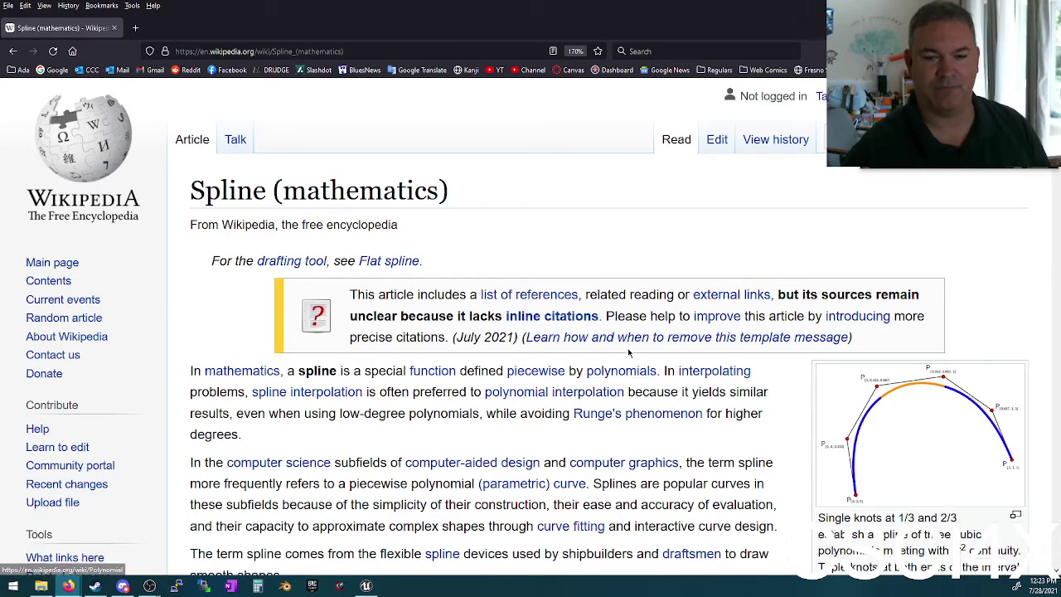
pyautogui.scroll(-2, 527, 410)
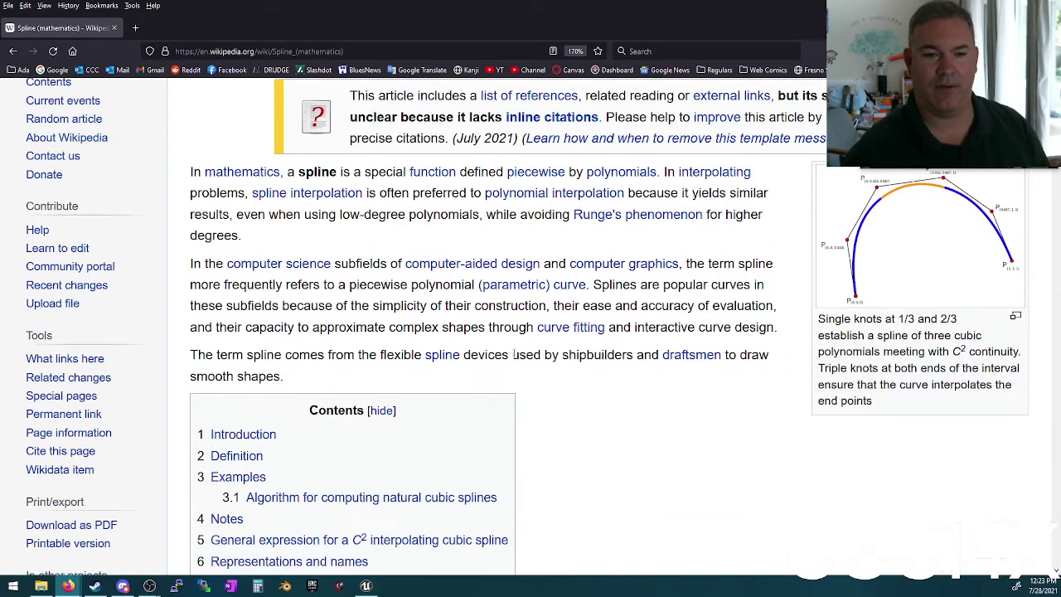
pyautogui.scroll(1, 534, 372)
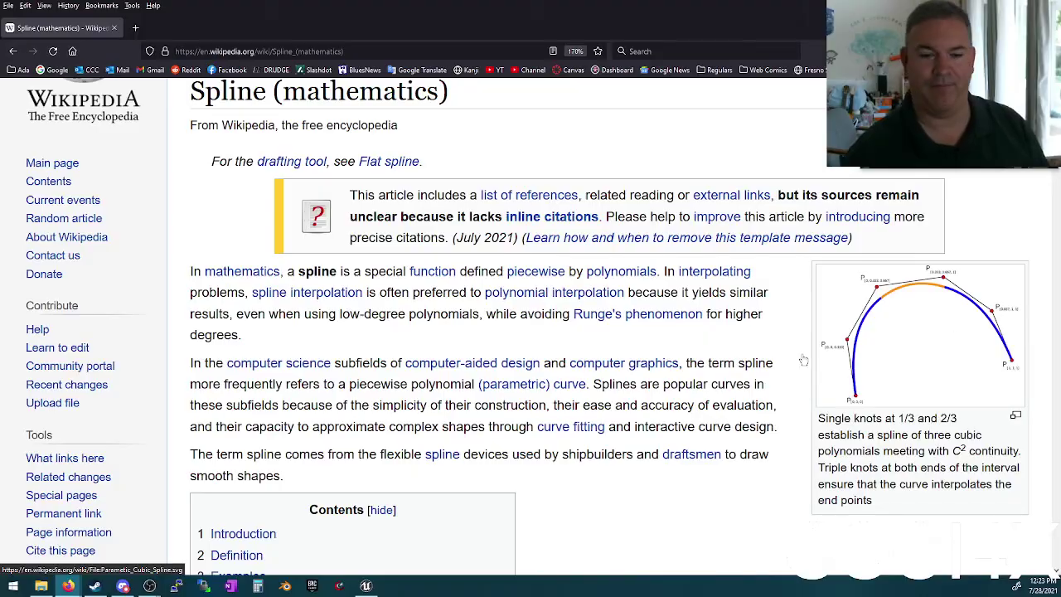
pyautogui.scroll(-20, 803, 360)
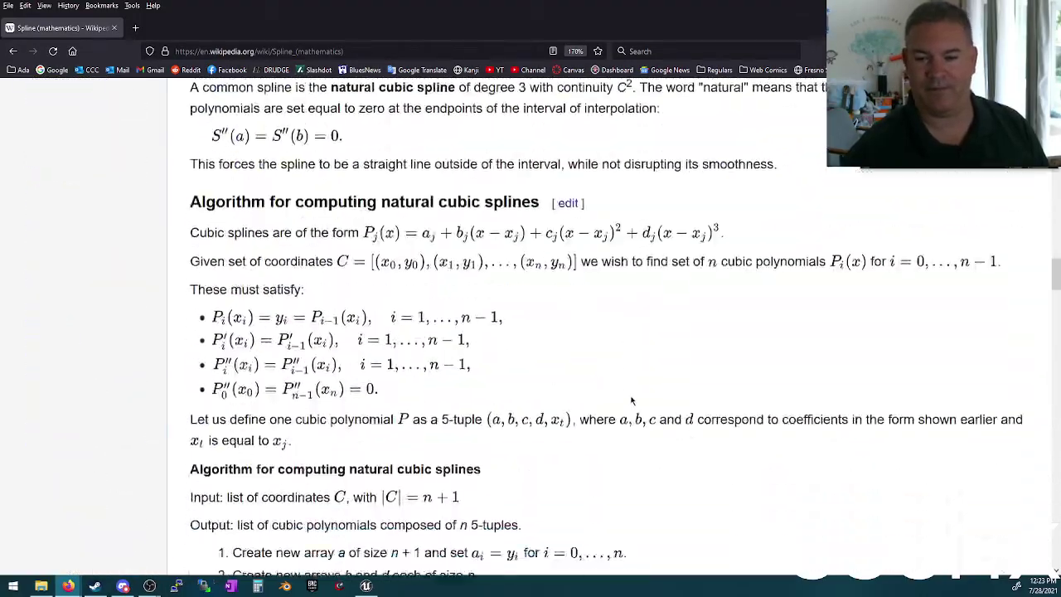
pyautogui.scroll(-20, 631, 401)
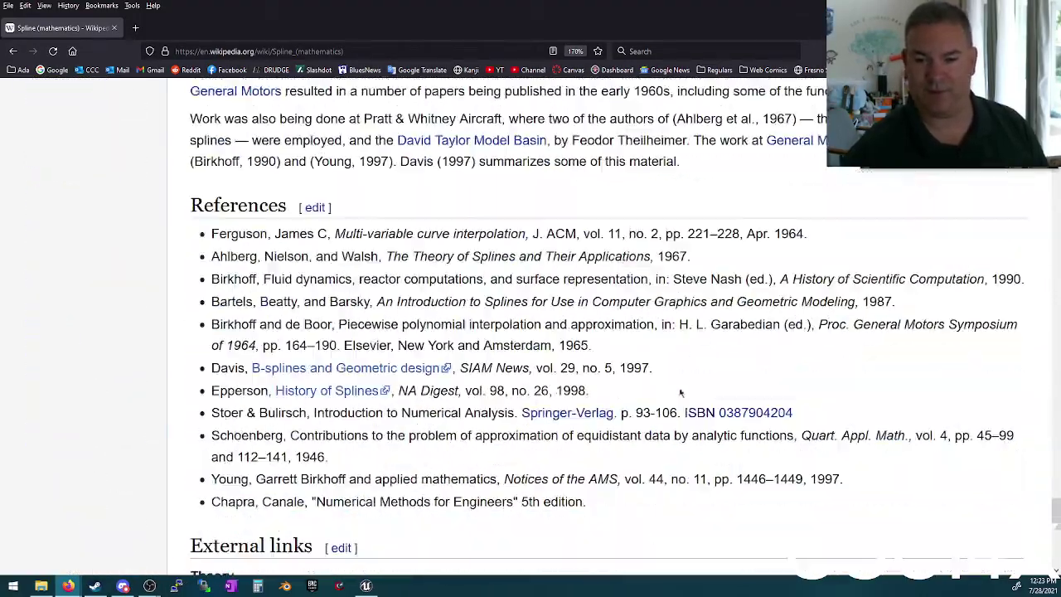
pyautogui.scroll(-10, 680, 393)
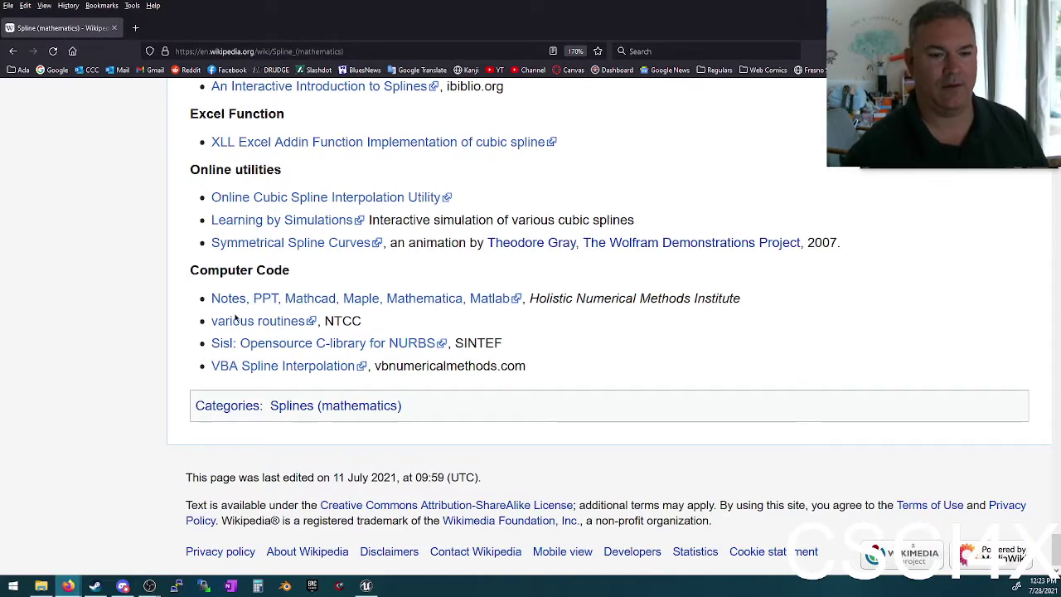
pyautogui.click(15, 51)
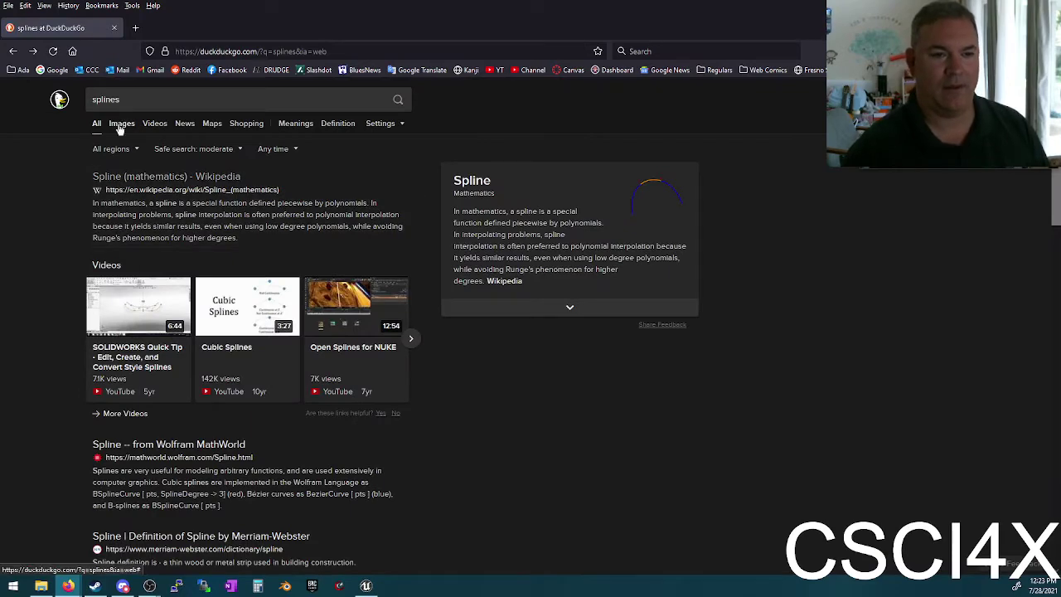
# Step: Show image results and change the query to 'spline video game'
pyautogui.click(120, 124)
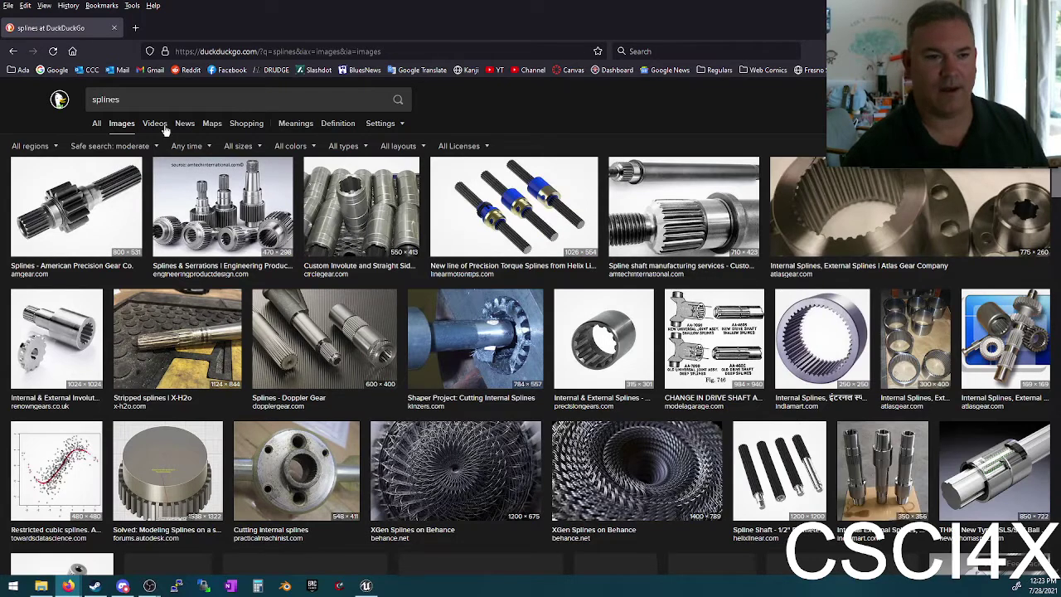
pyautogui.click(151, 103)
pyautogui.press('BackSpace')
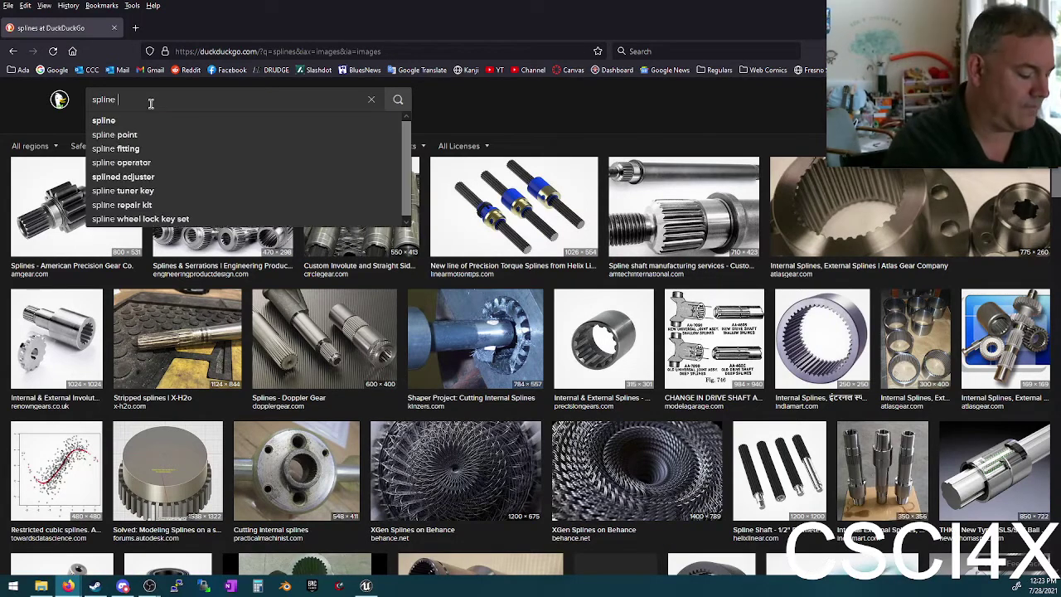
pyautogui.write('video game')
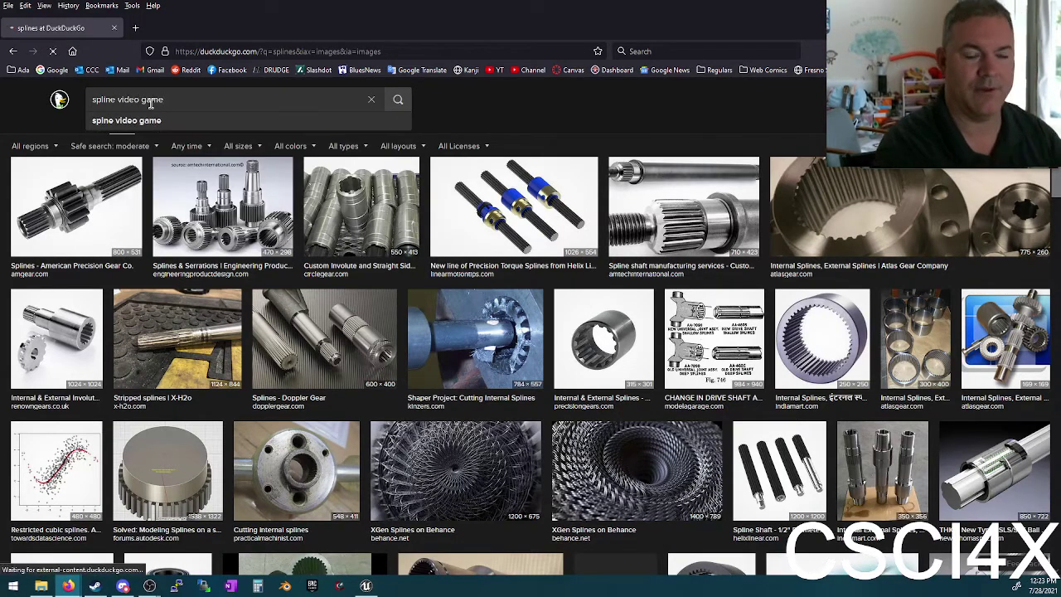
pyautogui.press('Return')
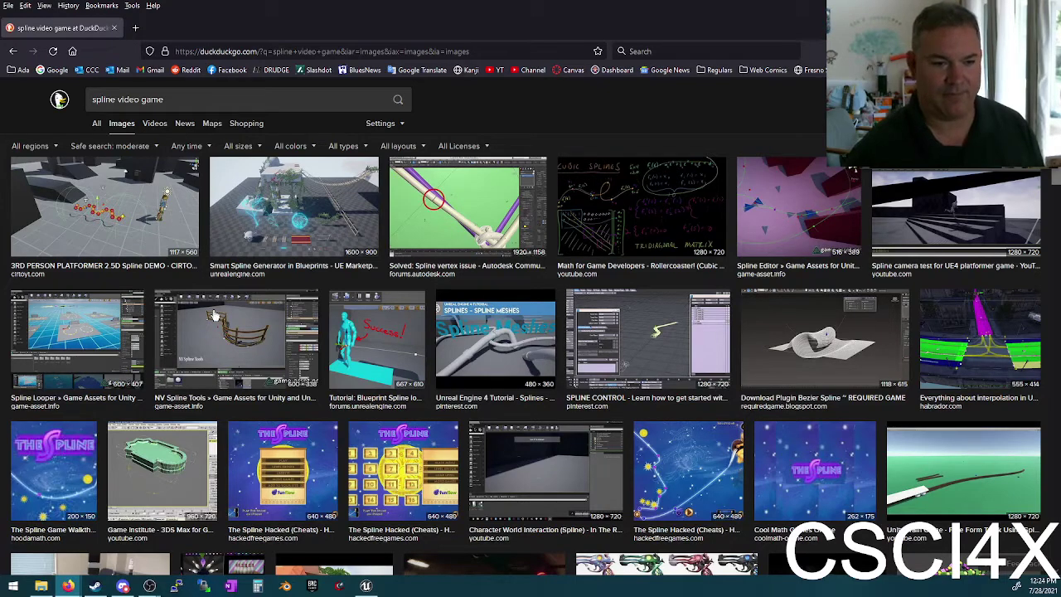
# Step: Preview spline images like Subway Tunnel, Spline Mesh Renderer and Easy Spline Utility, then un-maximize the browser
pyautogui.scroll(-3, 671, 497)
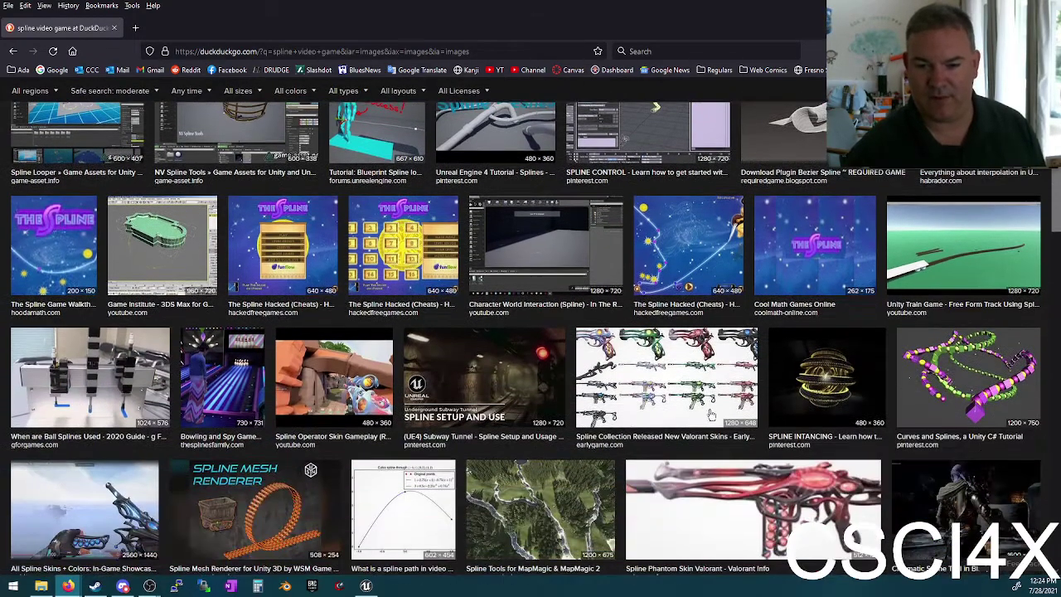
pyautogui.click(512, 379)
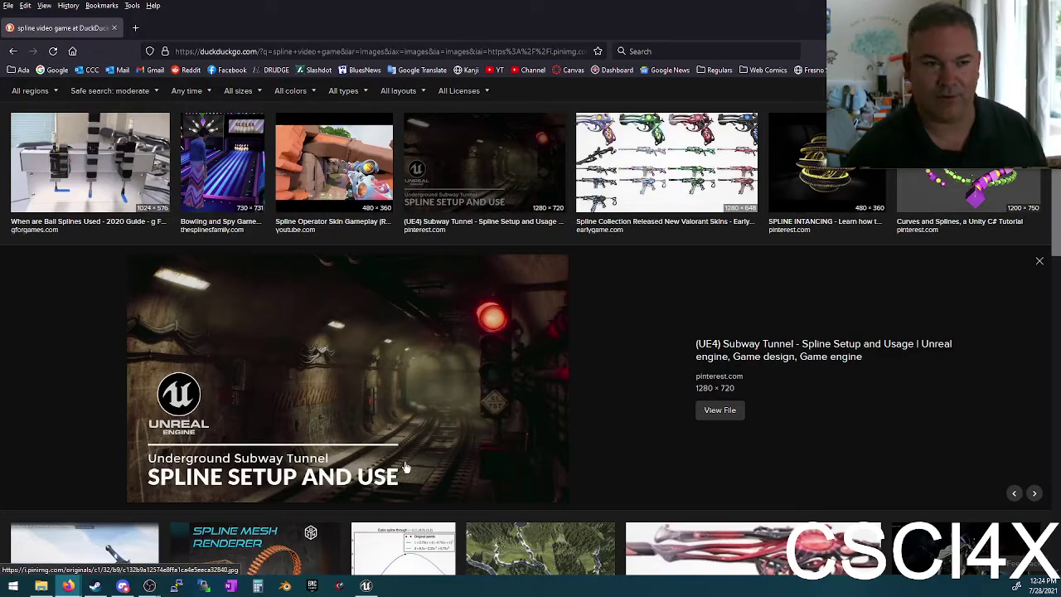
pyautogui.scroll(-2, 447, 424)
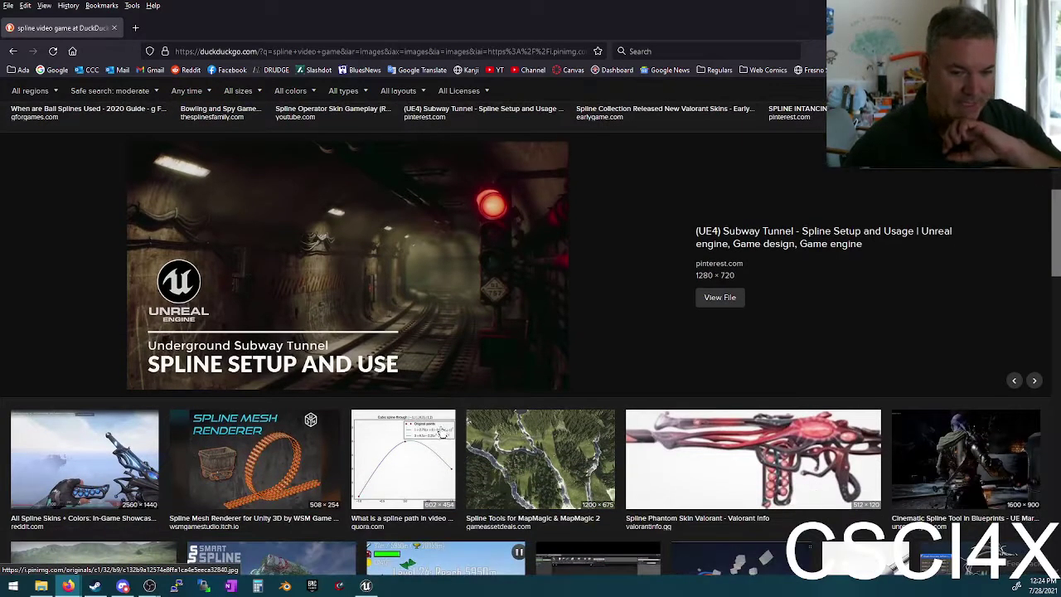
pyautogui.click(520, 452)
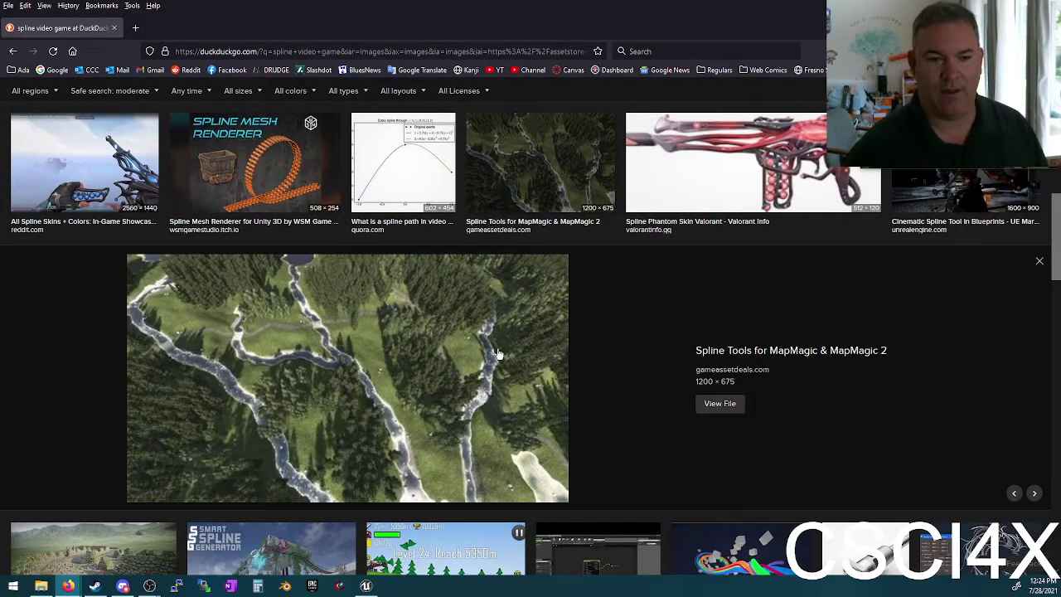
pyautogui.click(261, 153)
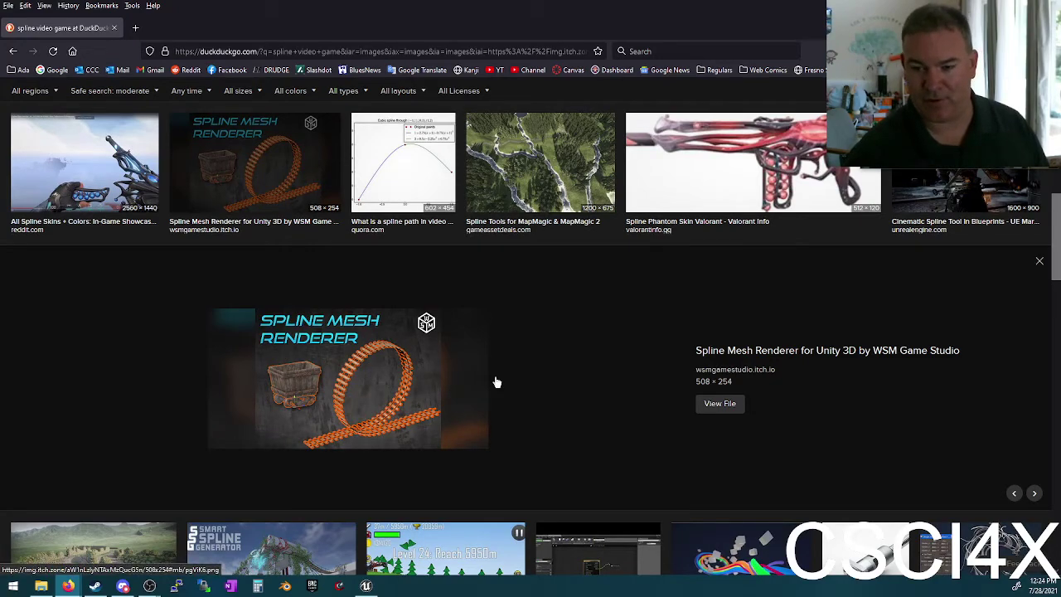
pyautogui.scroll(-3, 497, 382)
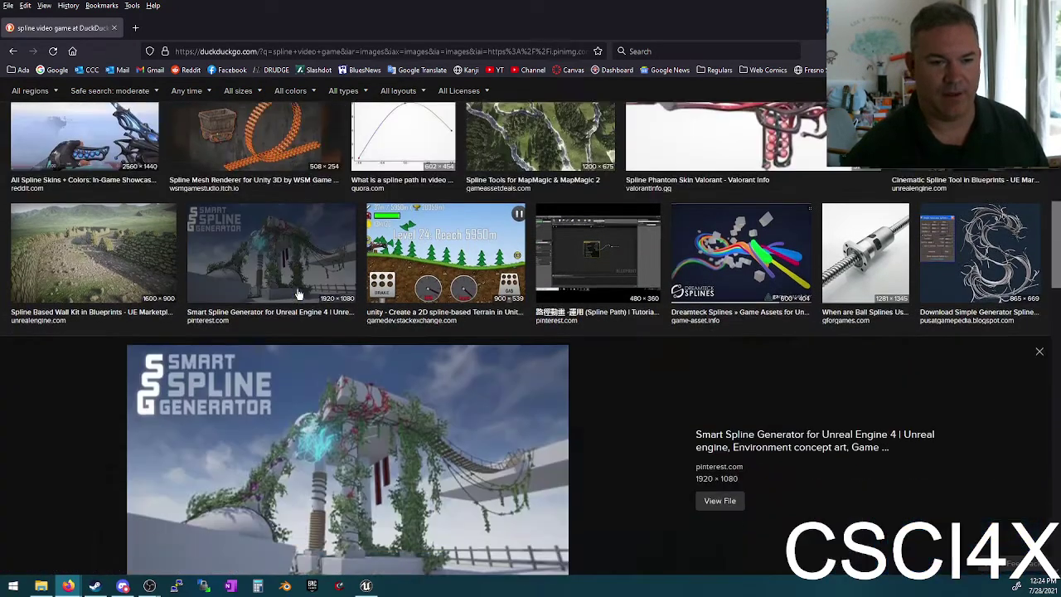
pyautogui.click(300, 294)
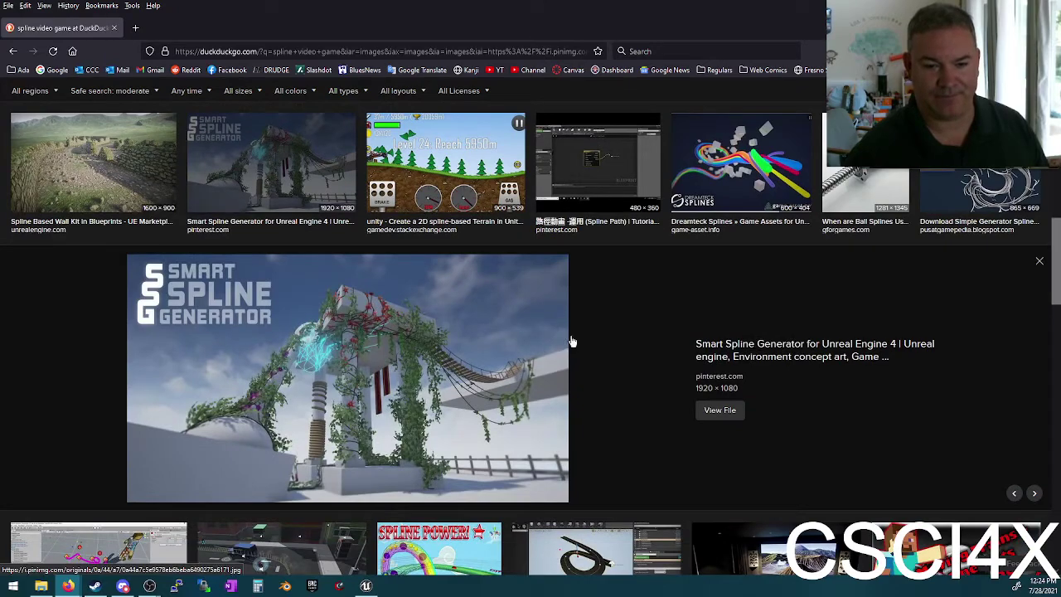
pyautogui.scroll(-4, 626, 361)
pyautogui.click(592, 218)
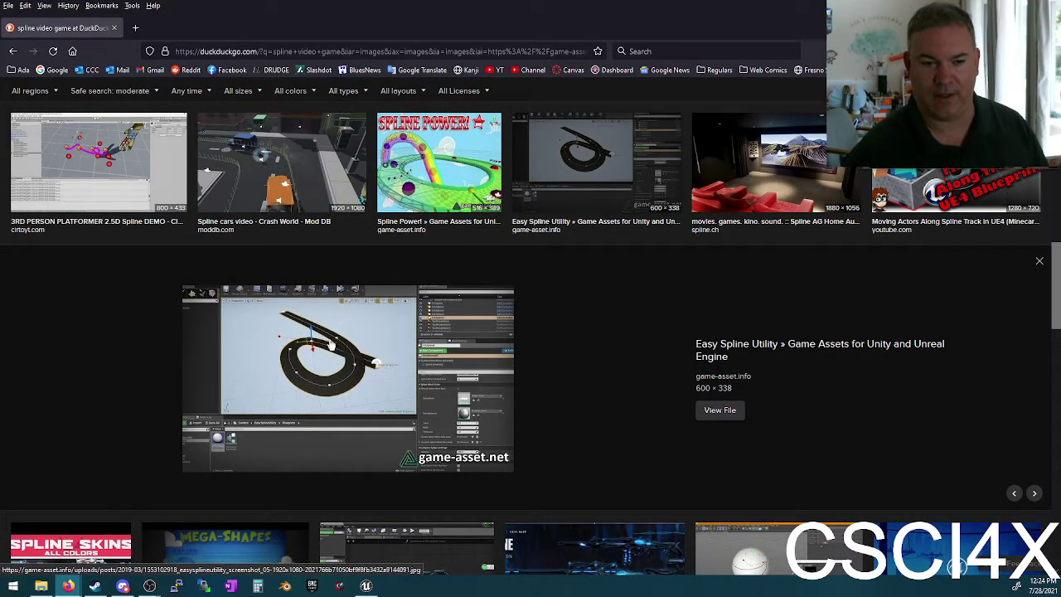
pyautogui.scroll(-2, 452, 358)
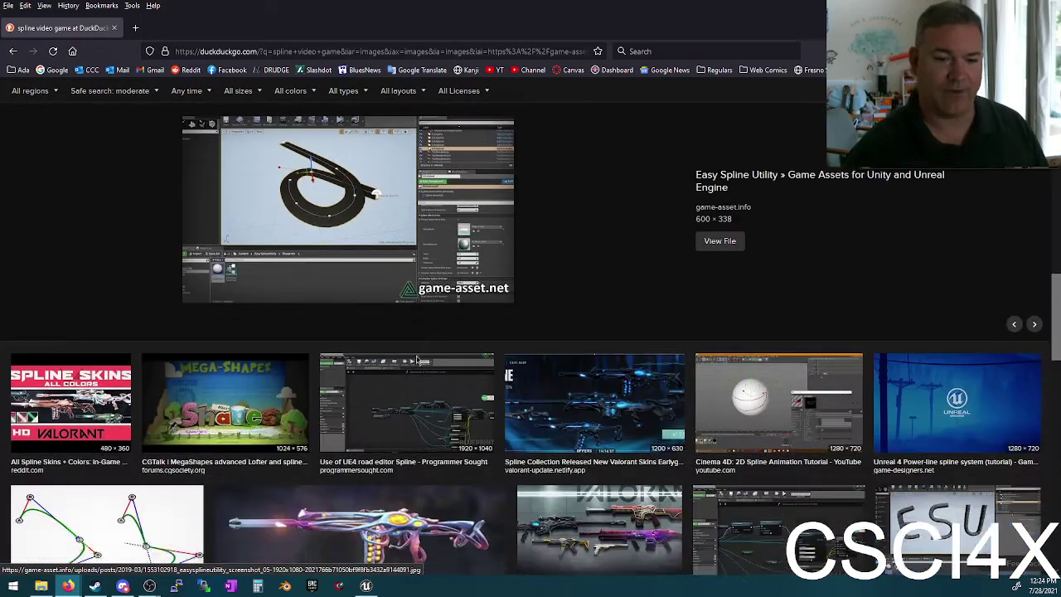
pyautogui.moveTo(342, 25); pyautogui.dragTo(353, 229)
# Step: Close the browser, then drag a Water Body Lake from a 'water' actor search into the level
pyautogui.click(606, 220)
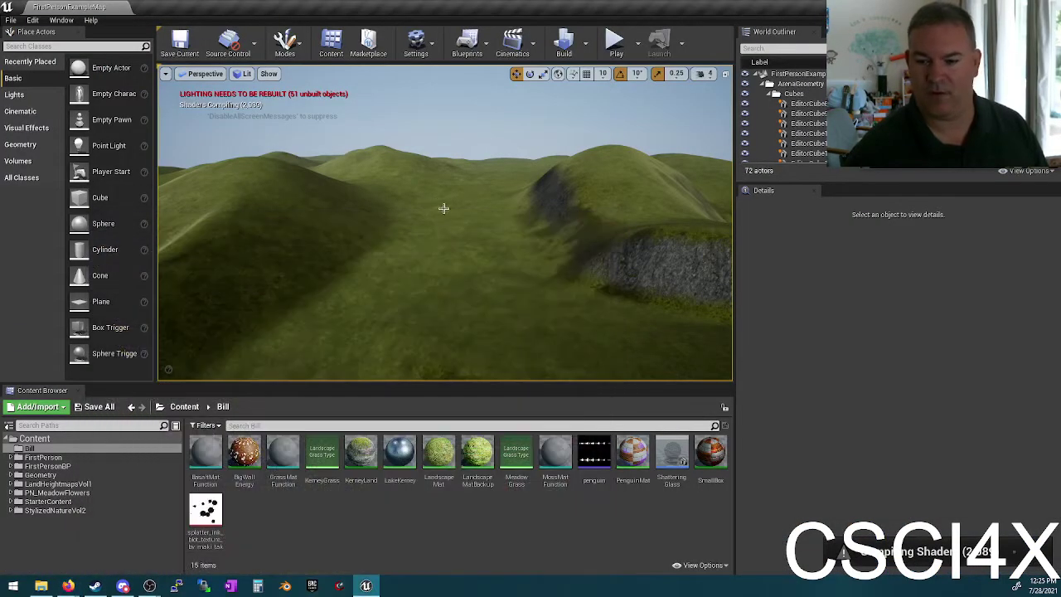
pyautogui.moveTo(401, 234); pyautogui.dragTo(405, 229)
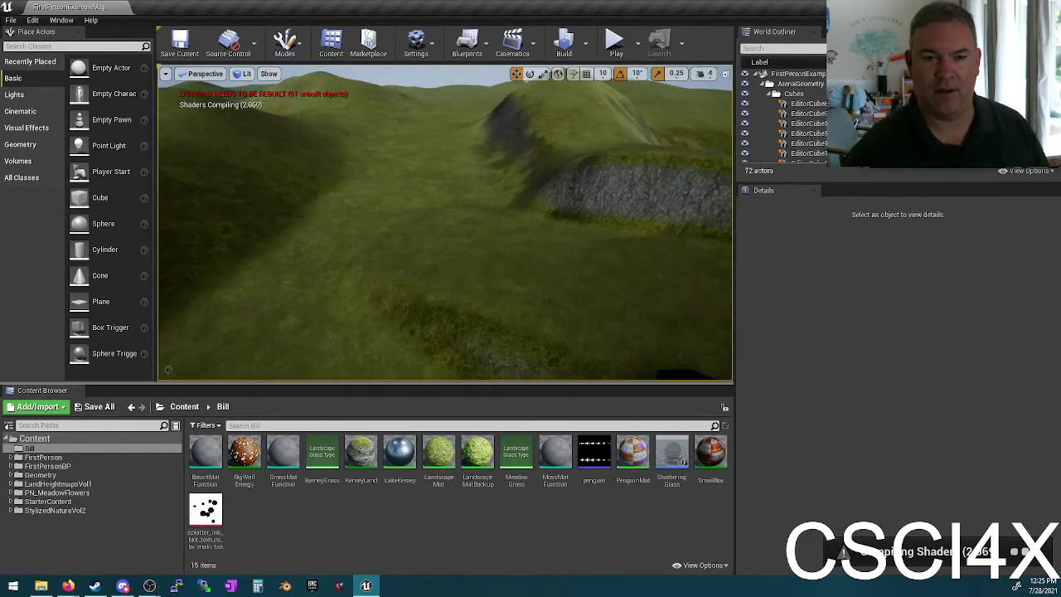
pyautogui.click(89, 46)
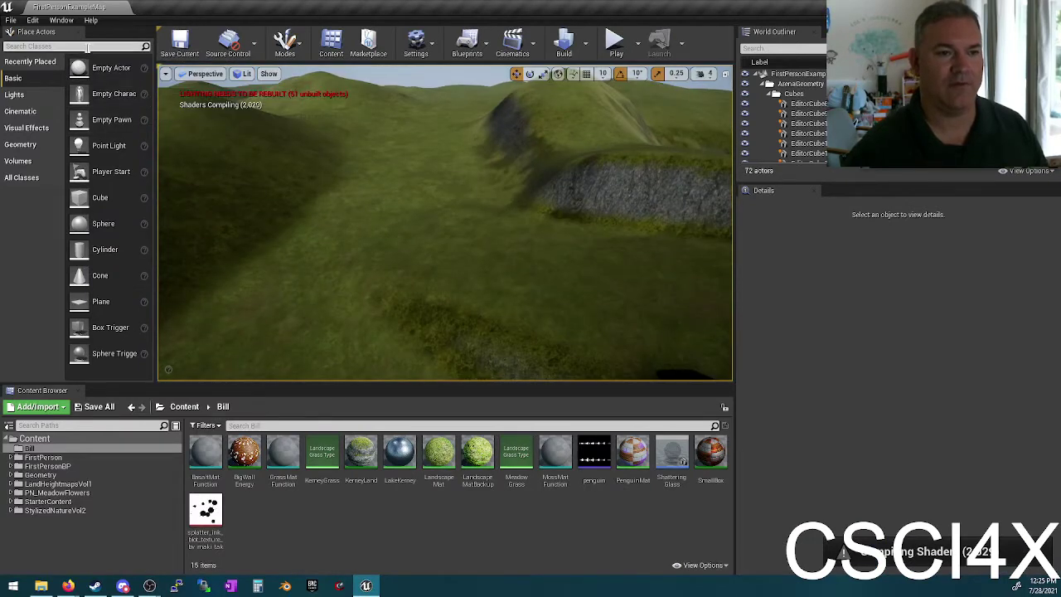
pyautogui.write('water')
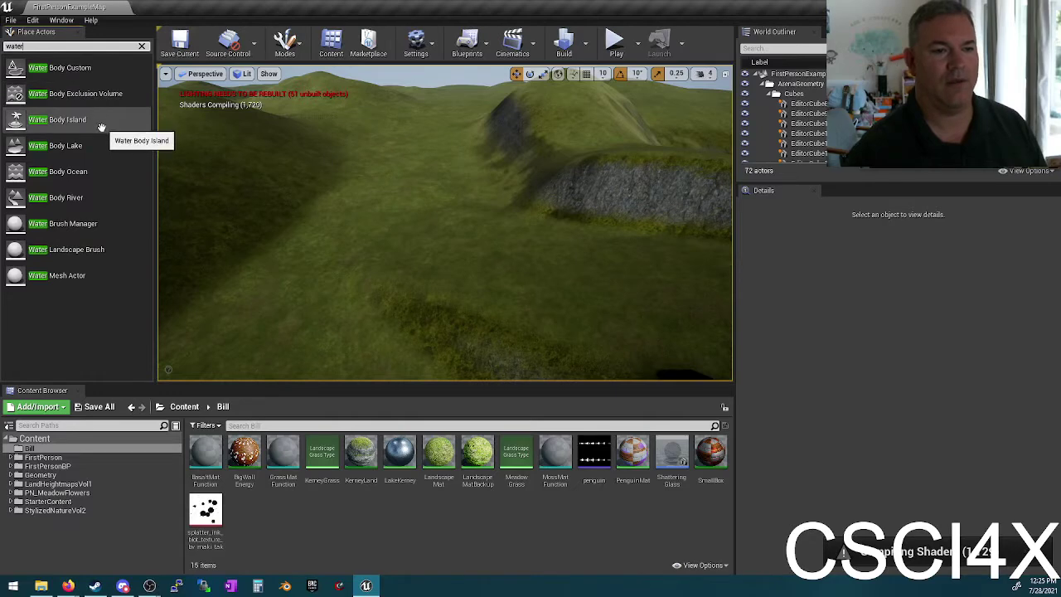
pyautogui.moveTo(94, 146); pyautogui.dragTo(329, 257)
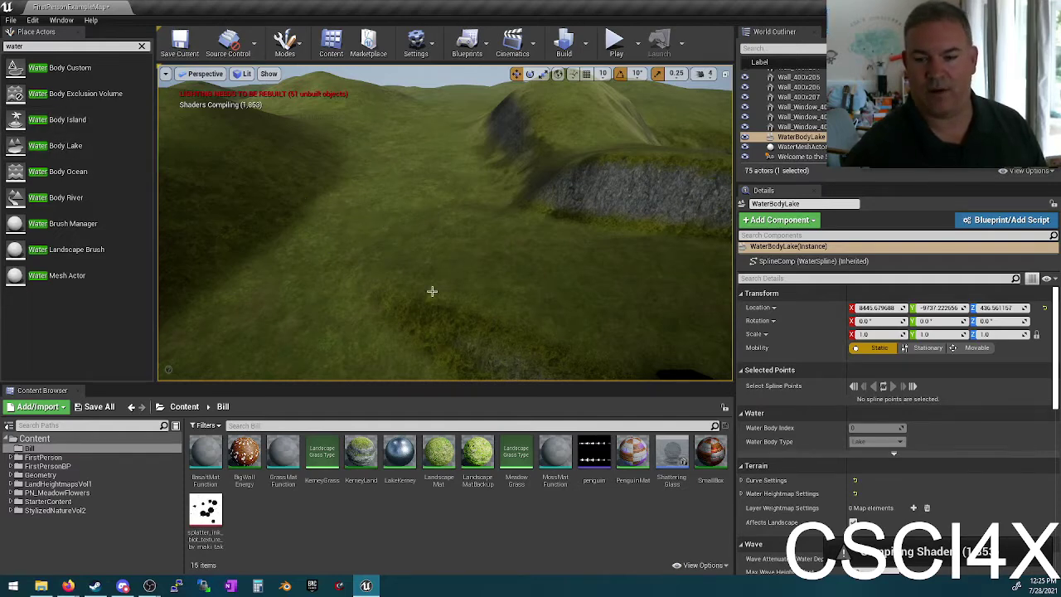
# Step: Focus the viewport on the WaterMeshActor, then on the WaterBodyLake
pyautogui.click(803, 148)
pyautogui.doubleClick(803, 148)
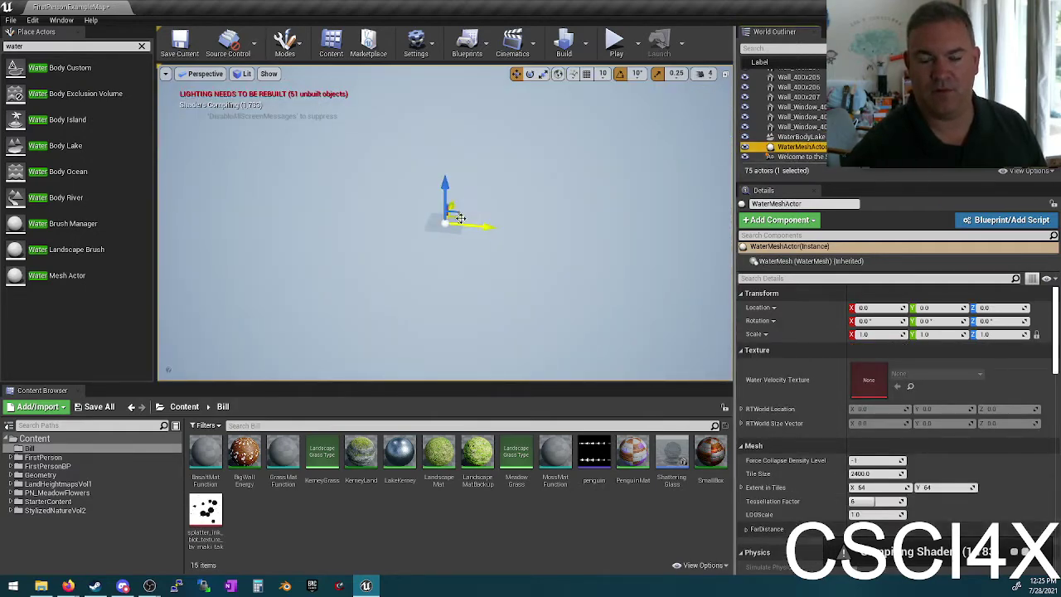
pyautogui.click(788, 138)
pyautogui.doubleClick(788, 138)
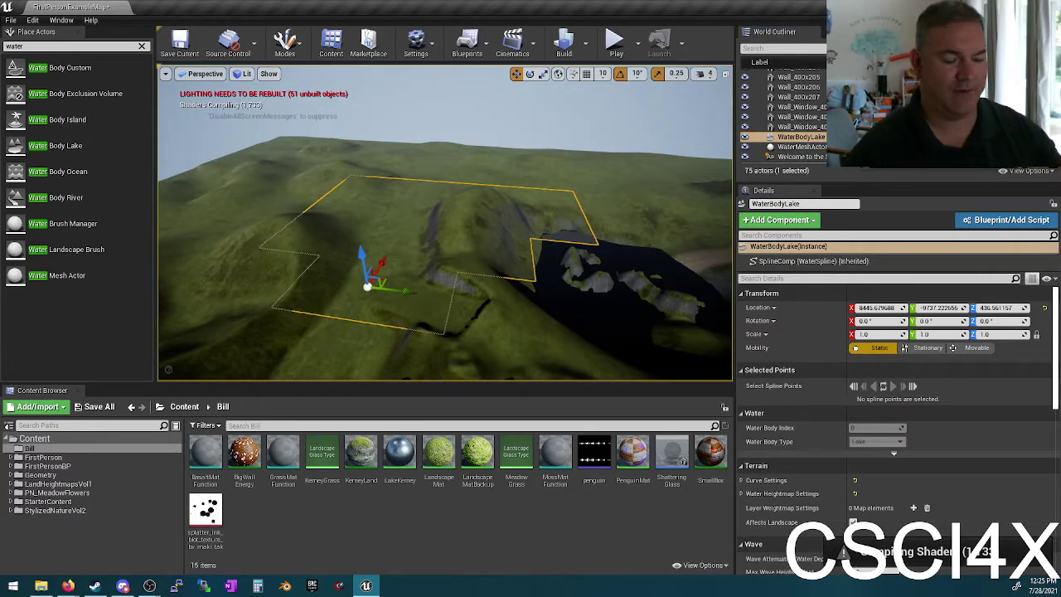
pyautogui.moveTo(450, 216)
pyautogui.mouseDown()
pyautogui.moveTo(450, 141)
pyautogui.moveTo(450, 218)
pyautogui.mouseUp()
pyautogui.scroll(-1, 861, 408)
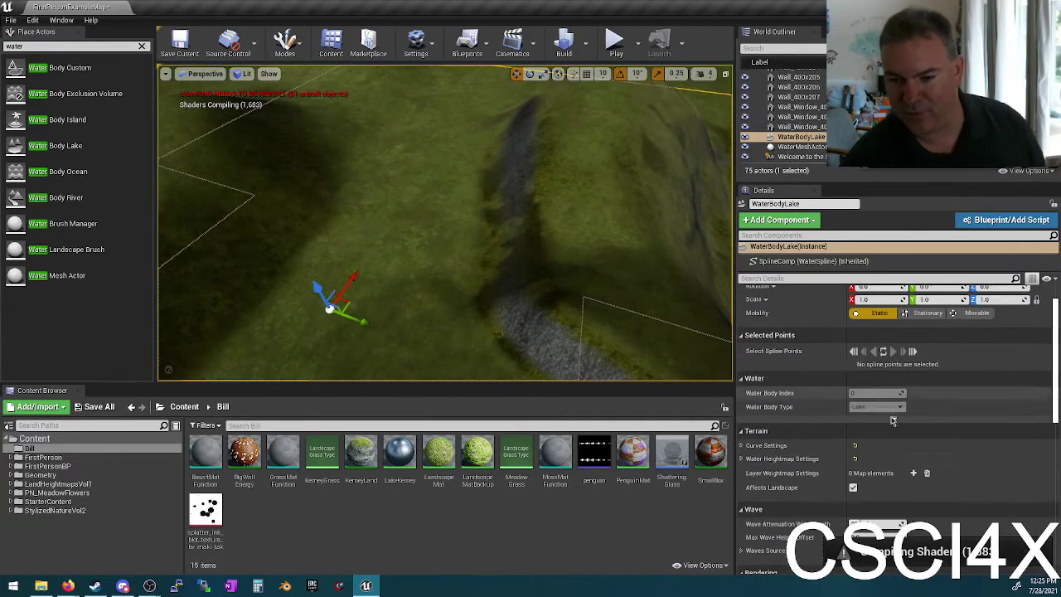
# Step: Toggle the lake's Affects Landscape off and back on, then raise it along Z
pyautogui.click(853, 490)
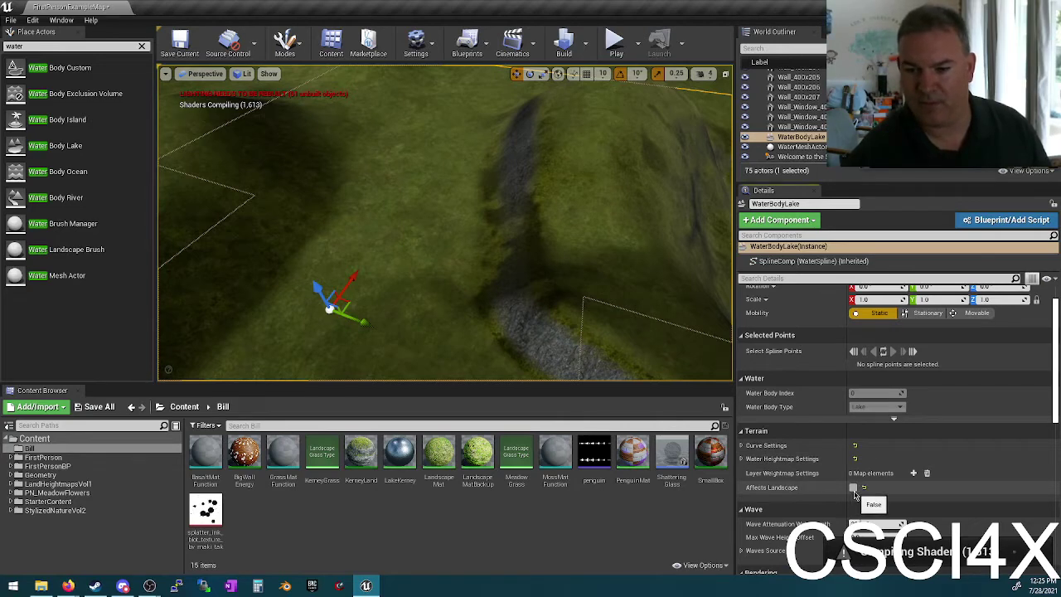
pyautogui.click(853, 488)
pyautogui.moveTo(289, 232); pyautogui.dragTo(472, 348, button='right')
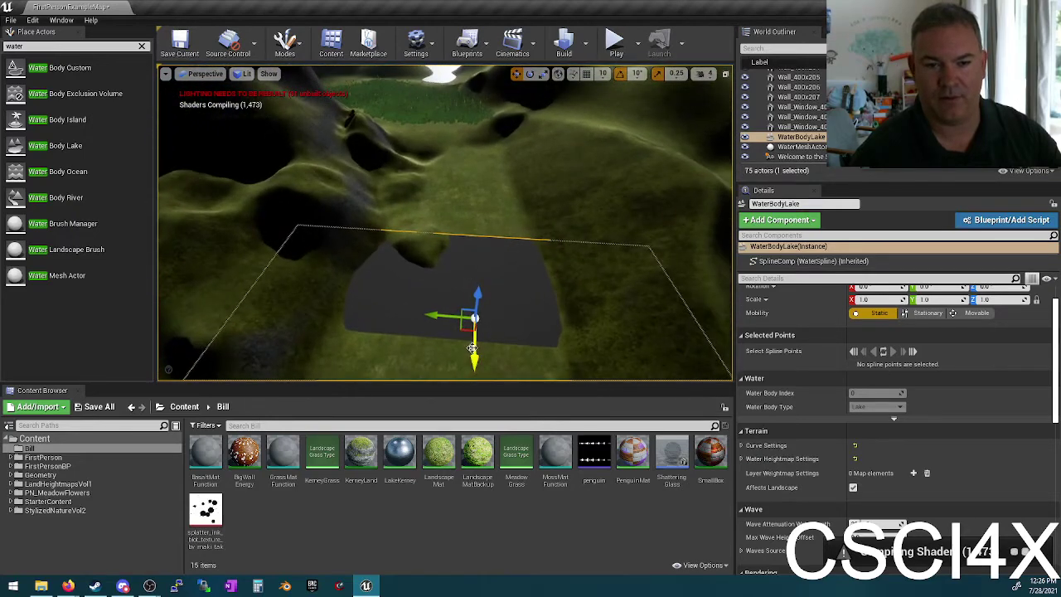
pyautogui.moveTo(472, 350); pyautogui.dragTo(464, 156)
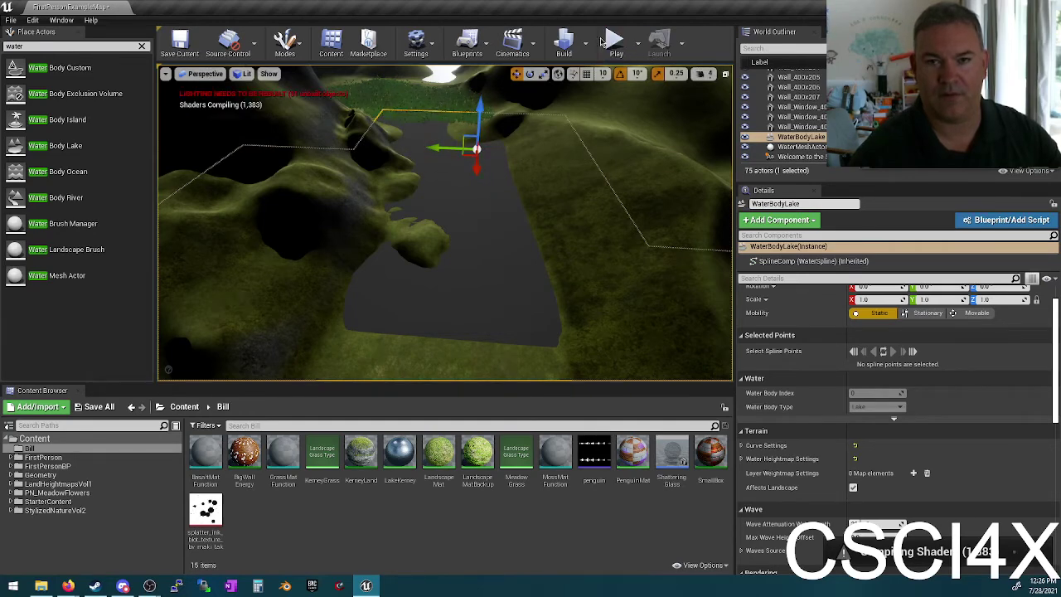
# Step: Play the level and walk forward through the tall grass and flowers onto the path
pyautogui.click(614, 43)
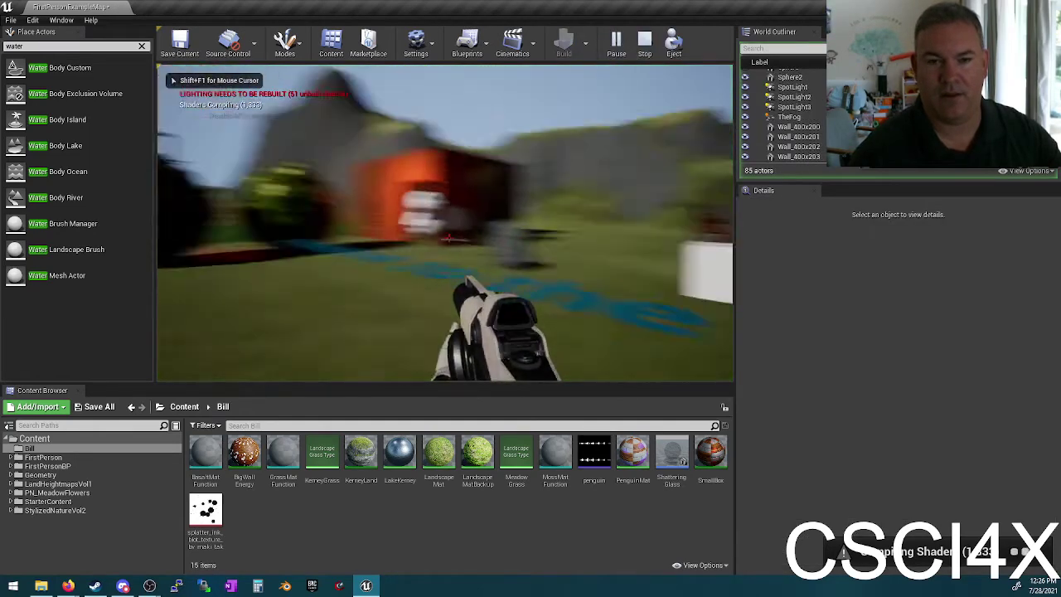
pyautogui.press('w')
pyautogui.press('w')
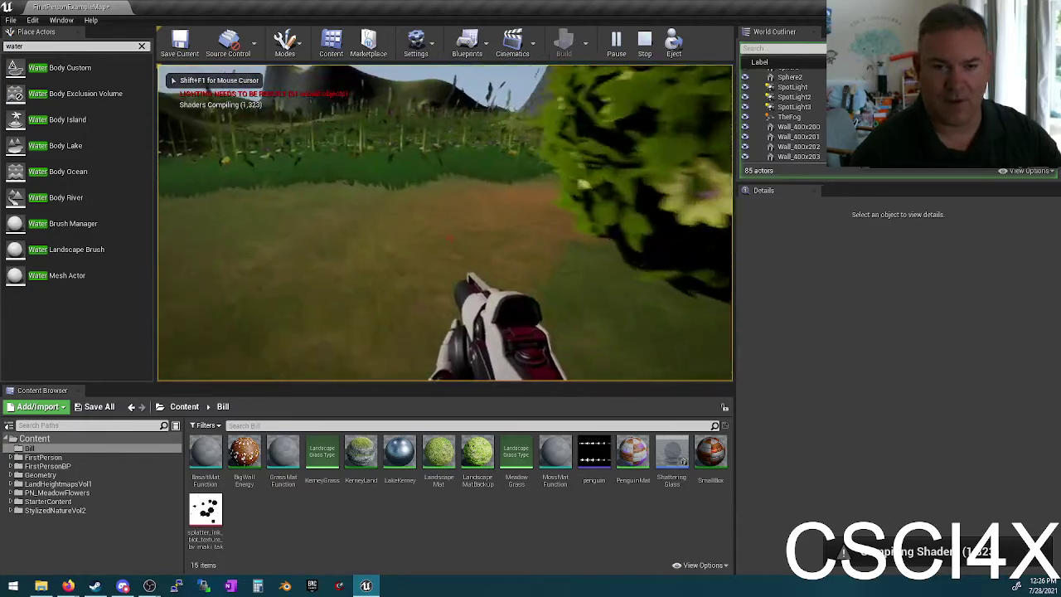
pyautogui.press('w')
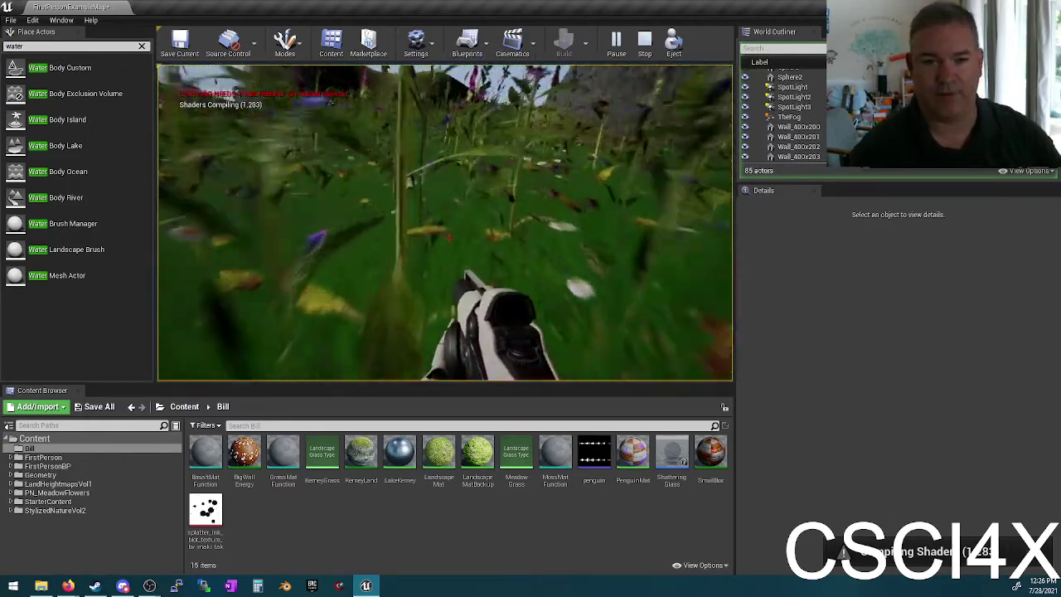
pyautogui.press('w')
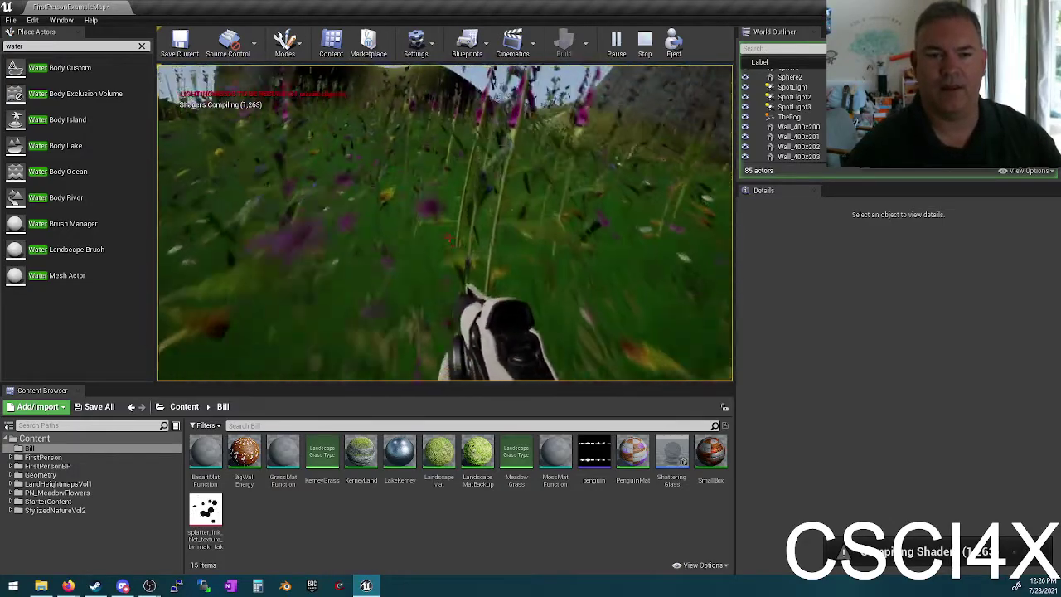
pyautogui.press('w')
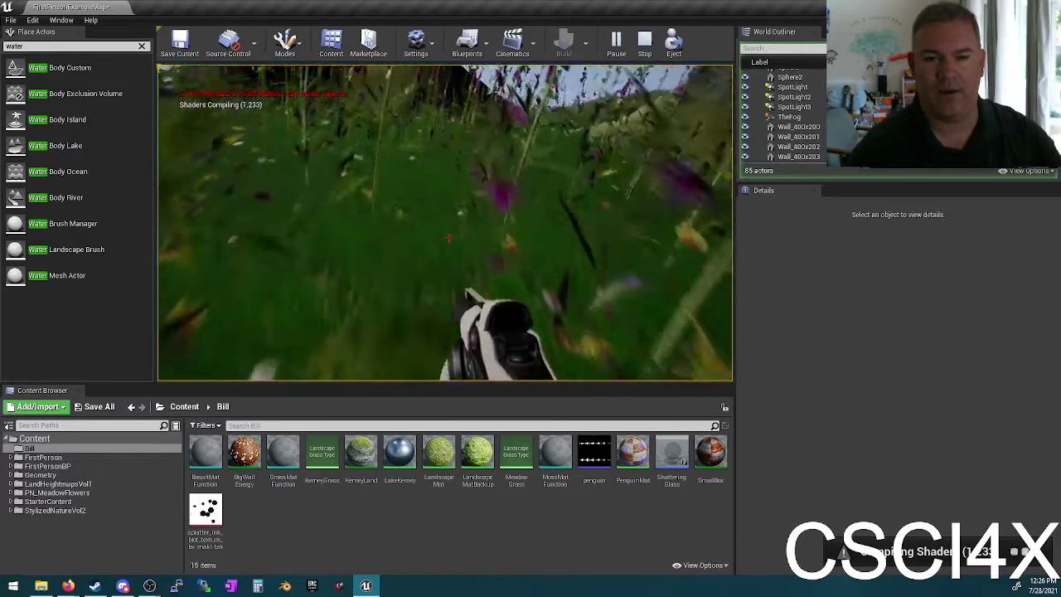
pyautogui.press('w')
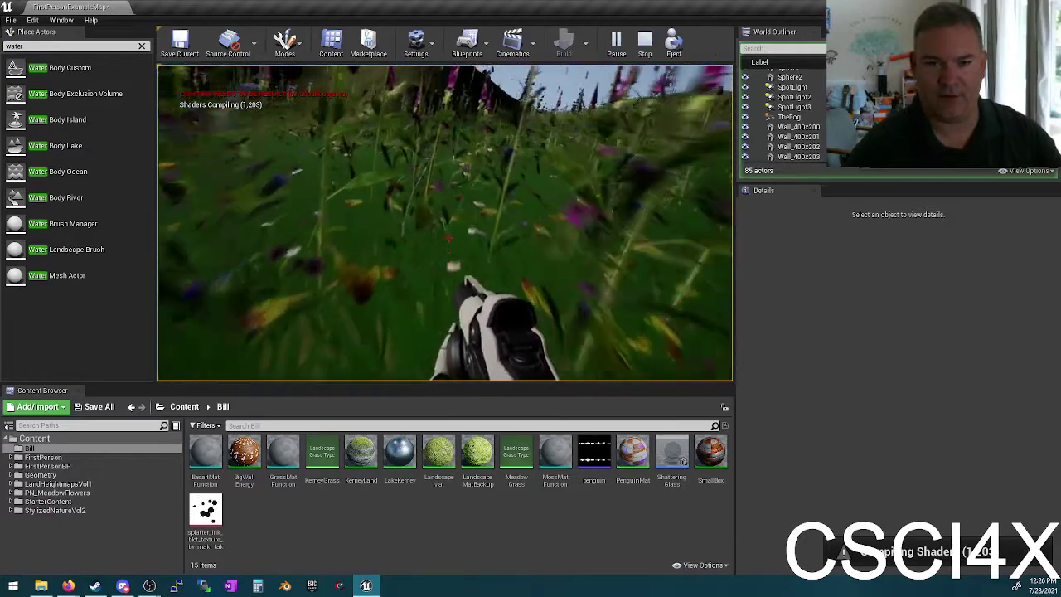
pyautogui.press('w')
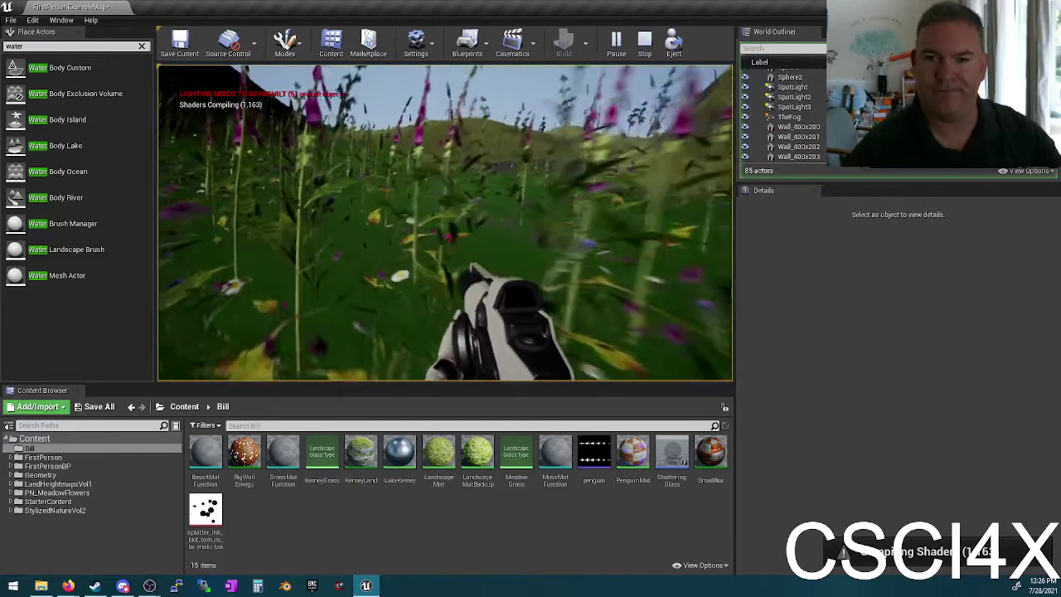
pyautogui.press('w')
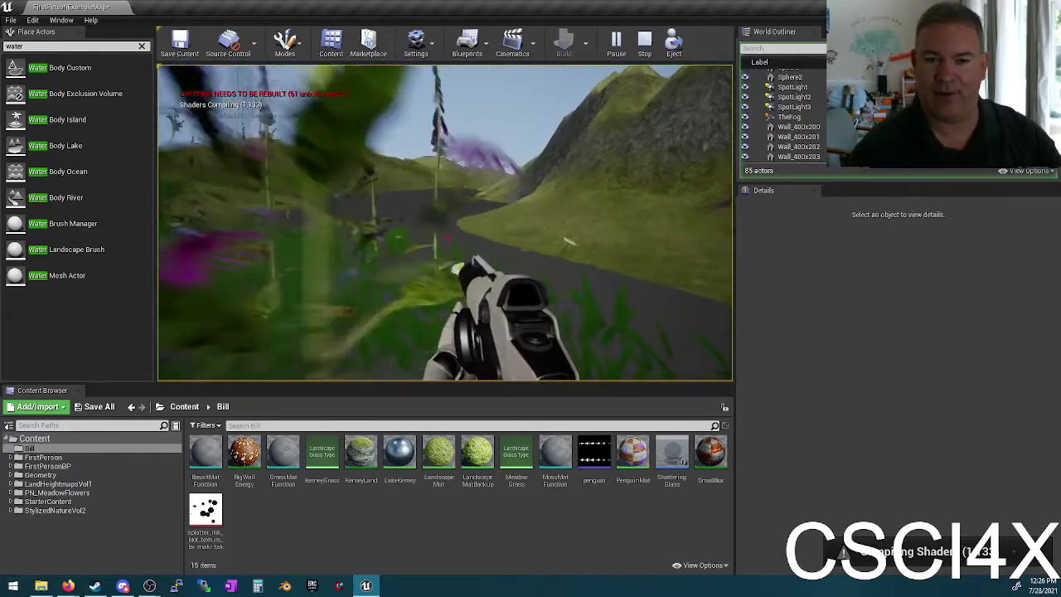
pyautogui.press('w')
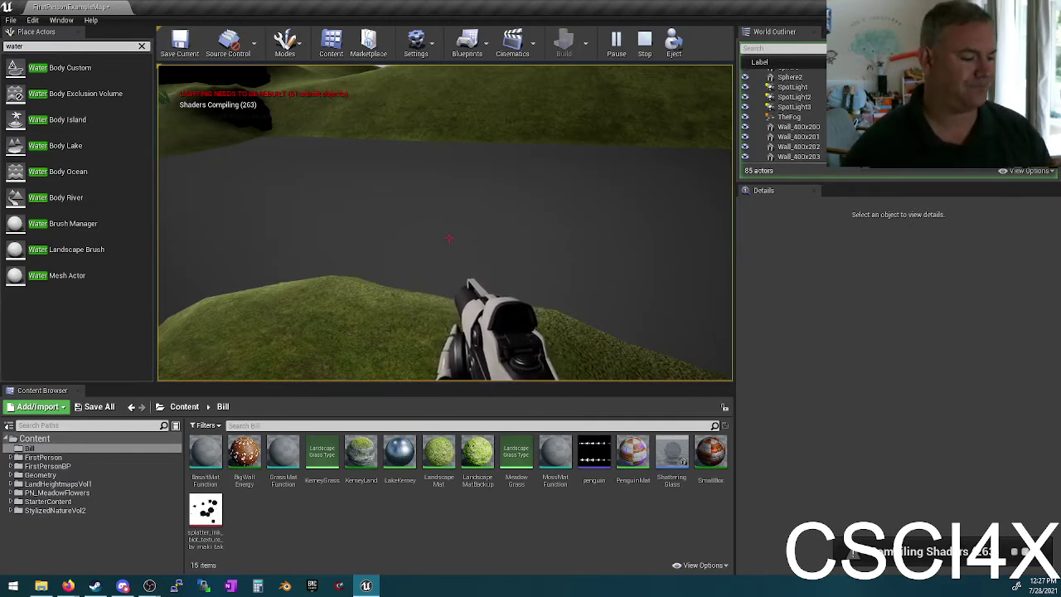
# Step: End play, clear the 'bo' actor search, and show the Bill folder's assets
pyautogui.press('Escape')
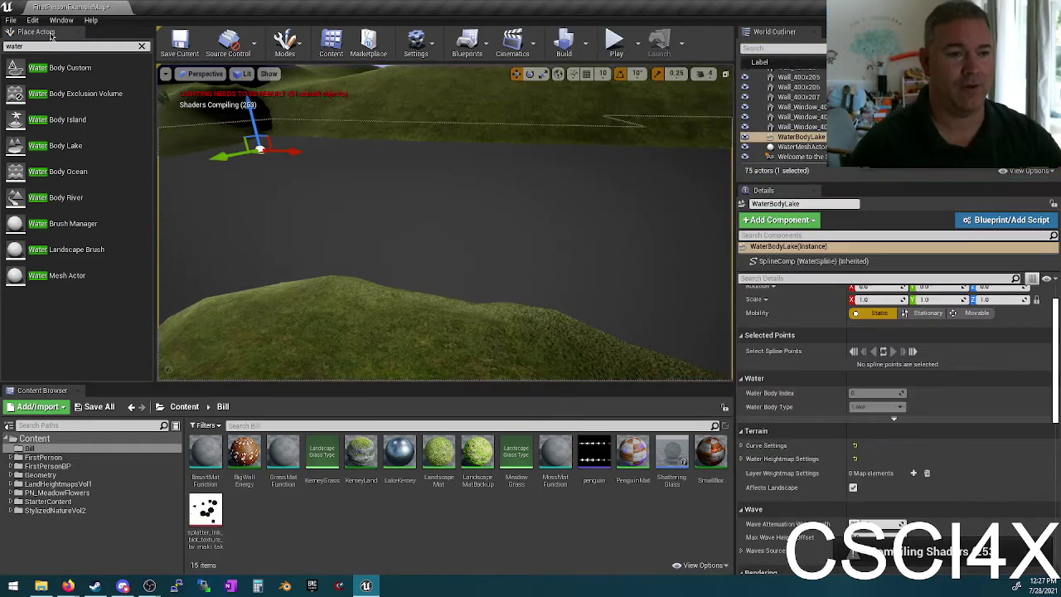
pyautogui.click(47, 46)
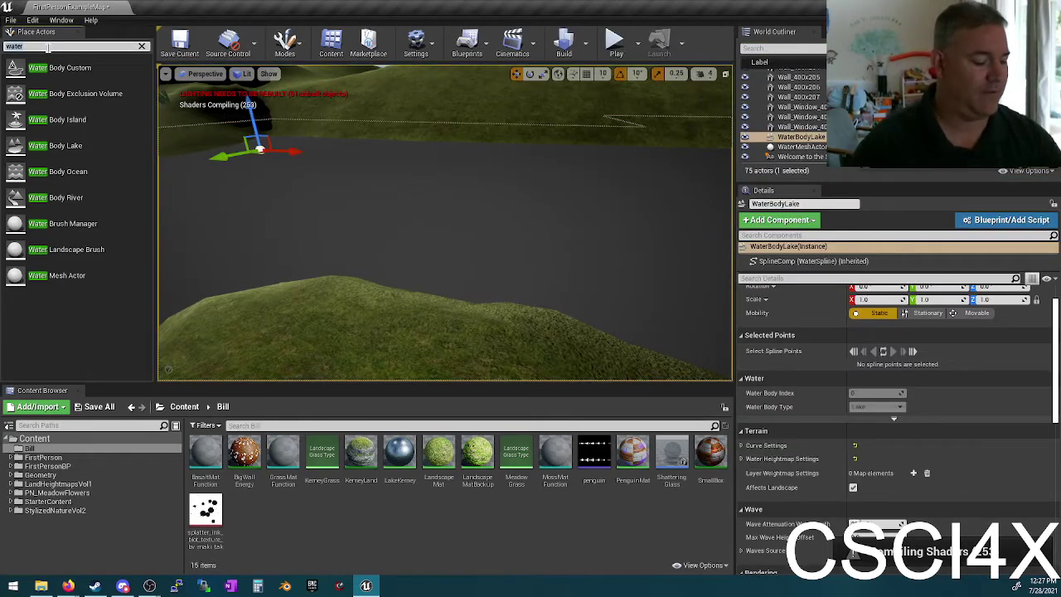
pyautogui.write('bo')
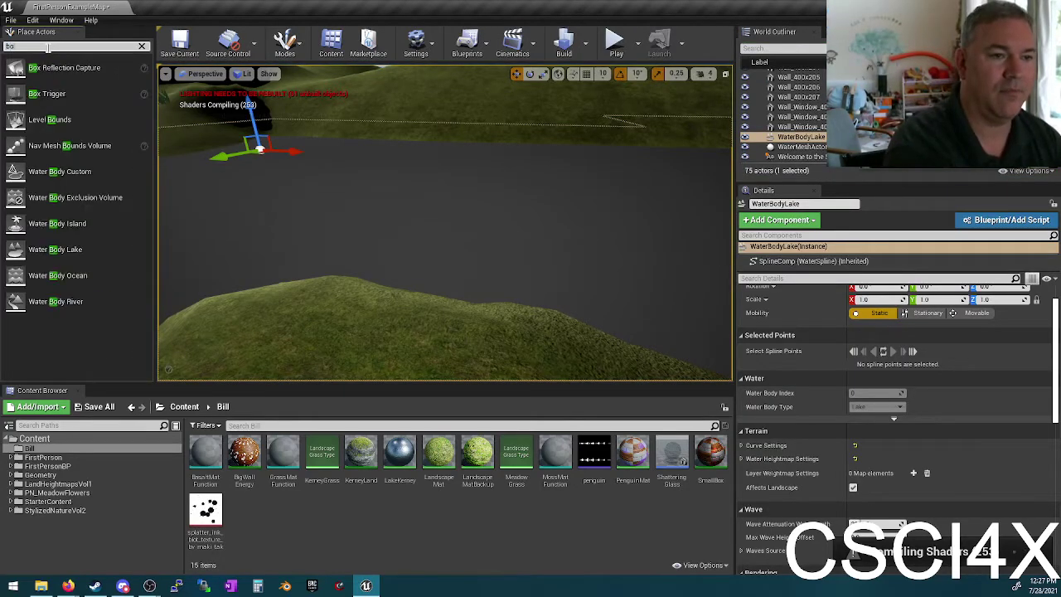
pyautogui.press('BackSpace')
pyautogui.press('BackSpace')
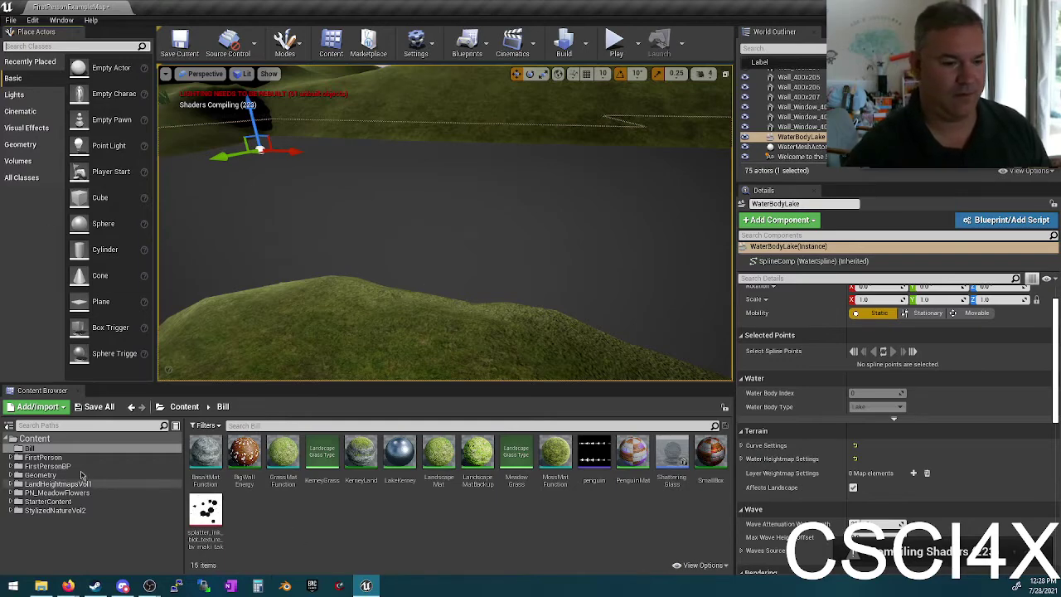
pyautogui.click(67, 448)
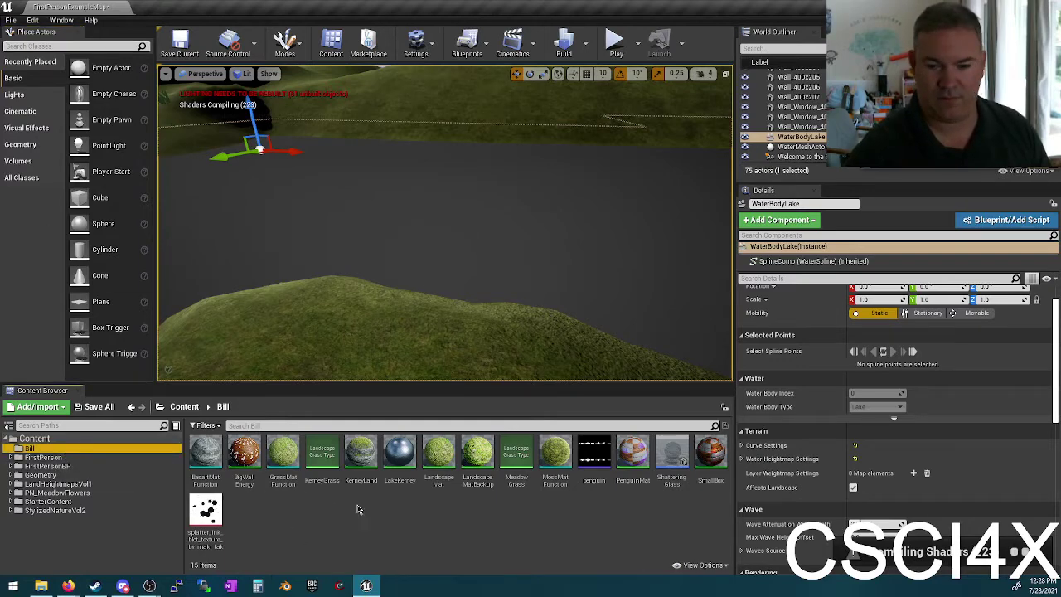
# Step: Open the ShatteringGlass Blueprint and briefly search components for 'bou' before dismissing the list
pyautogui.doubleClick(678, 460)
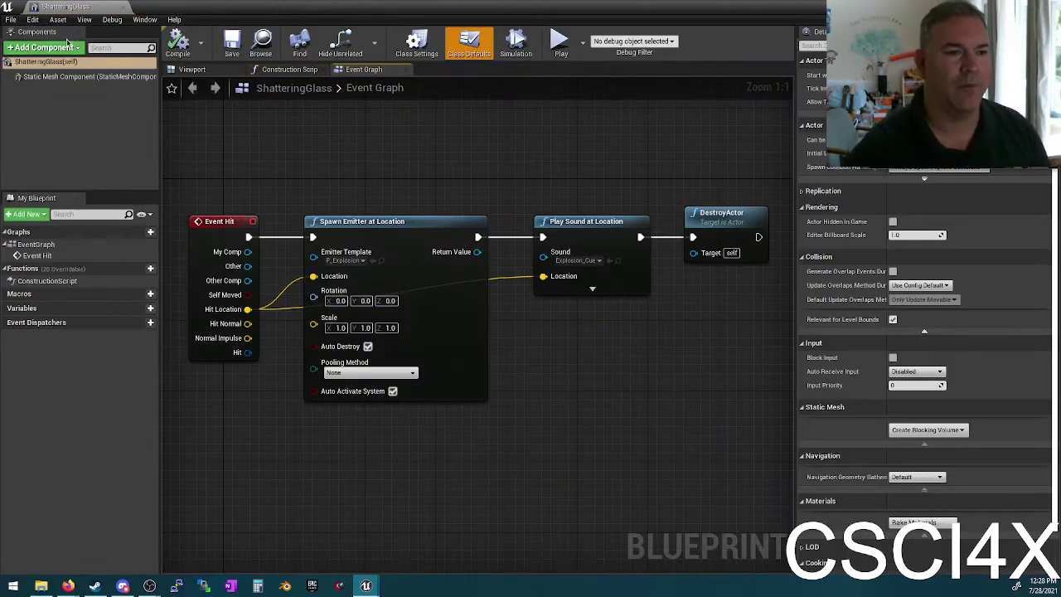
pyautogui.click(46, 48)
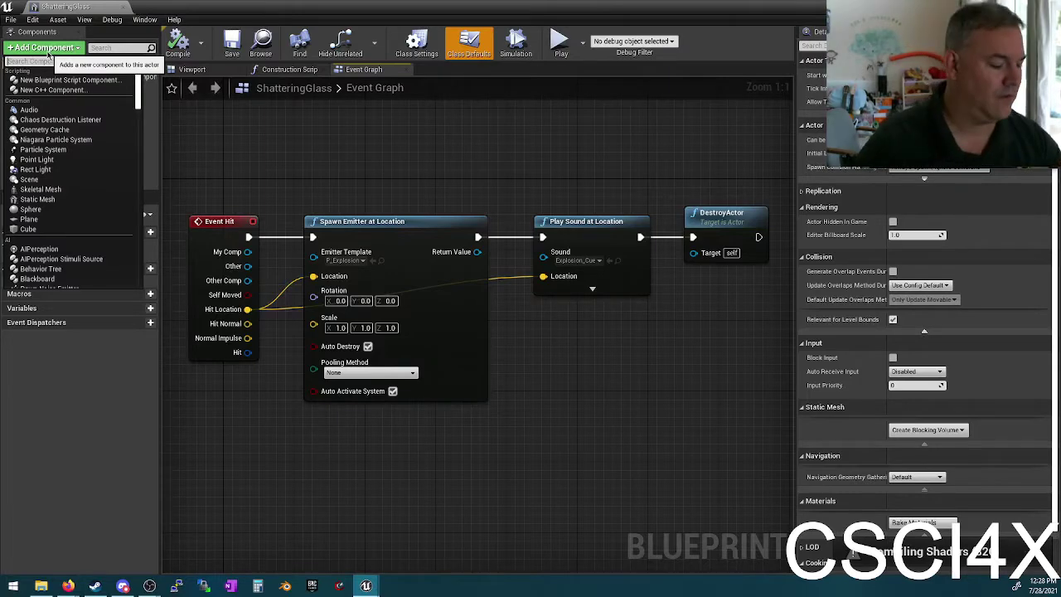
pyautogui.write('bou')
pyautogui.press('BackSpace')
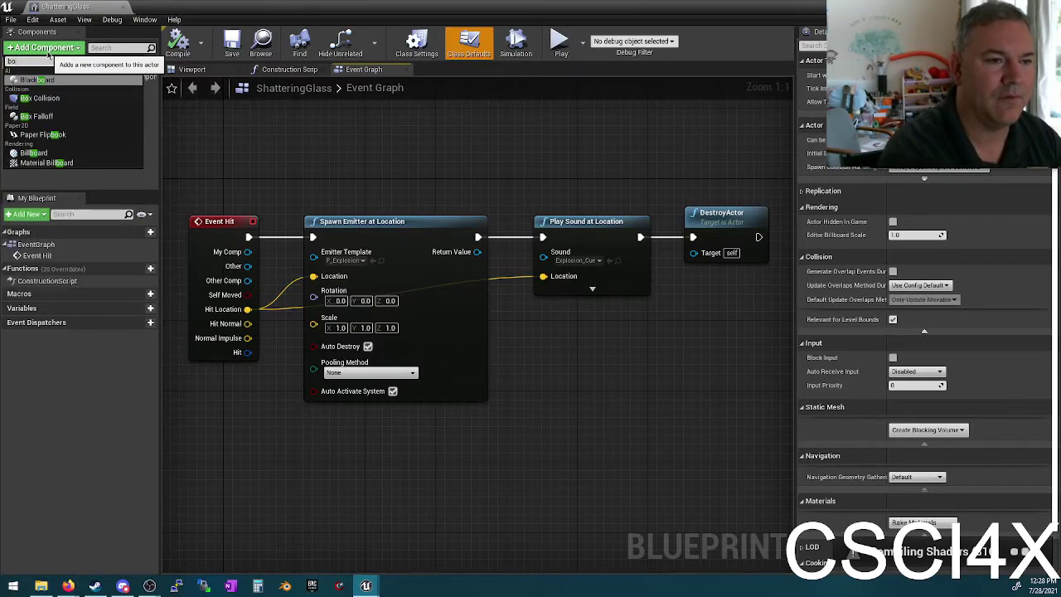
pyautogui.press('BackSpace')
pyautogui.press('BackSpace')
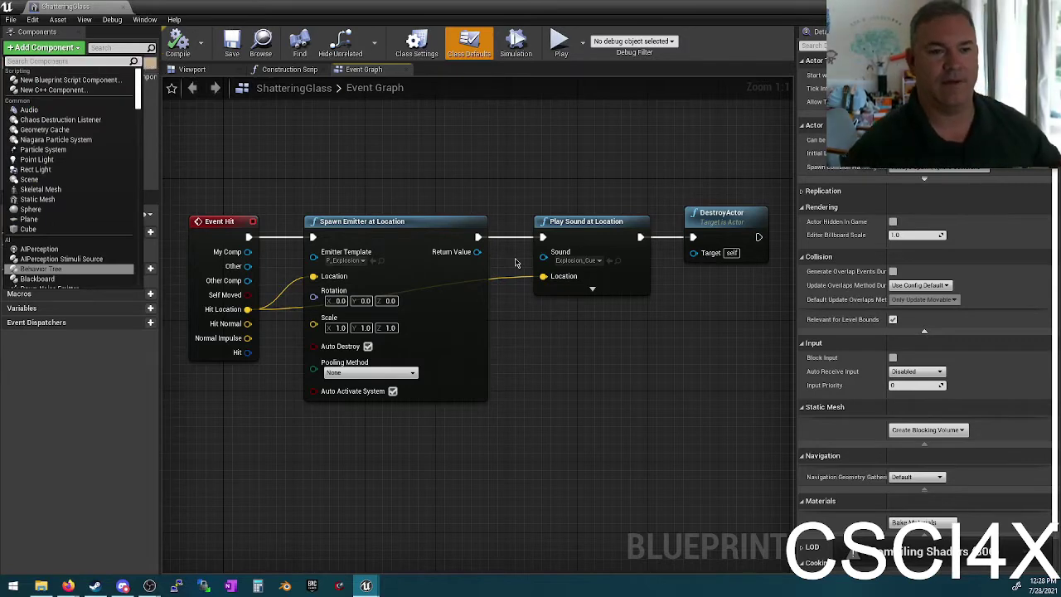
pyautogui.click(444, 182)
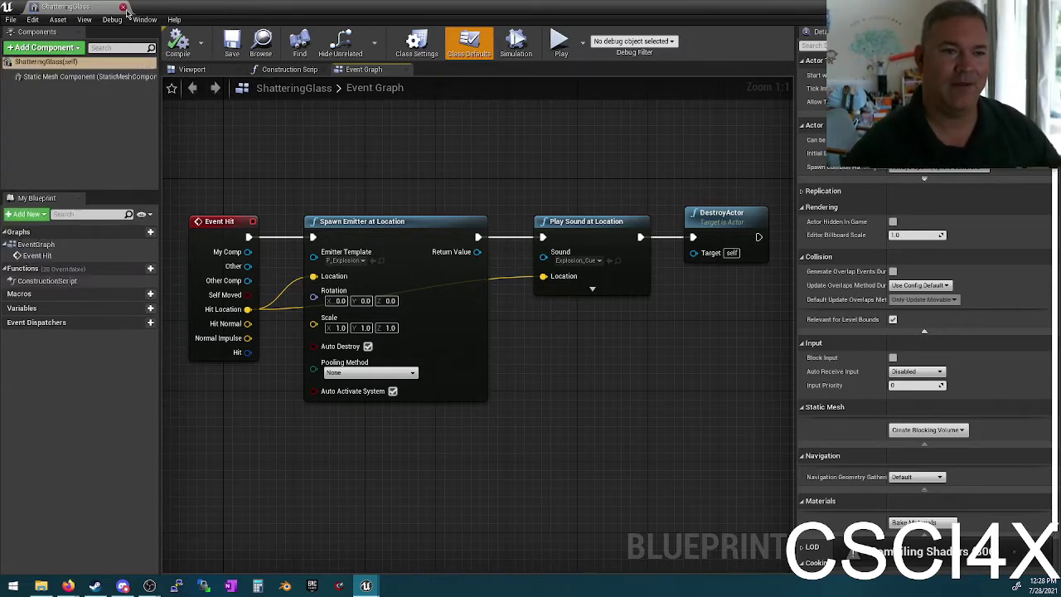
# Step: Close the ShatteringGlass Blueprint and turn the viewport toward the hills and rock face
pyautogui.click(123, 8)
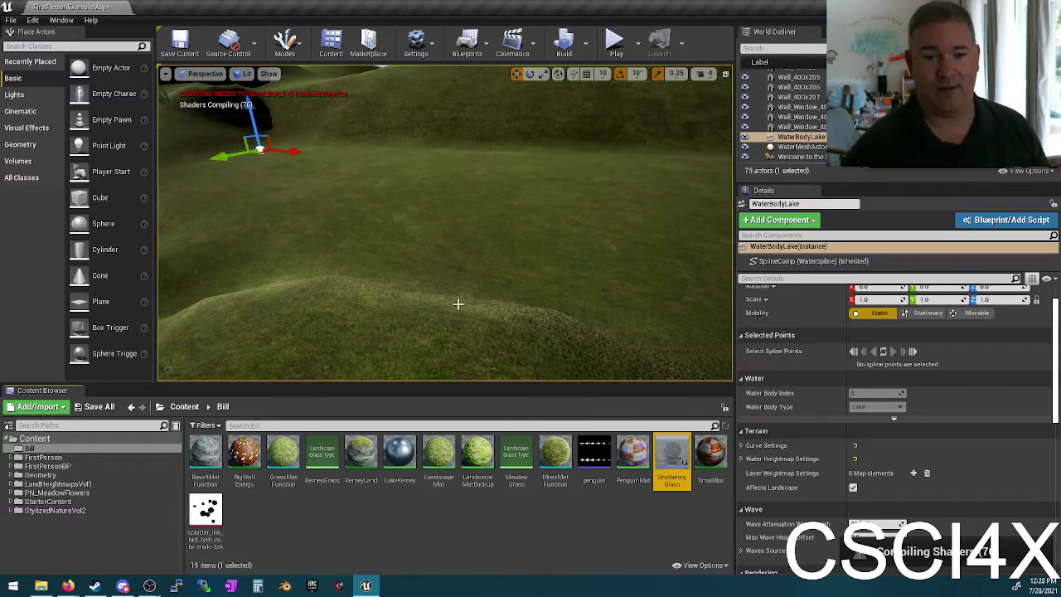
pyautogui.moveTo(423, 204); pyautogui.dragTo(419, 217, button='right')
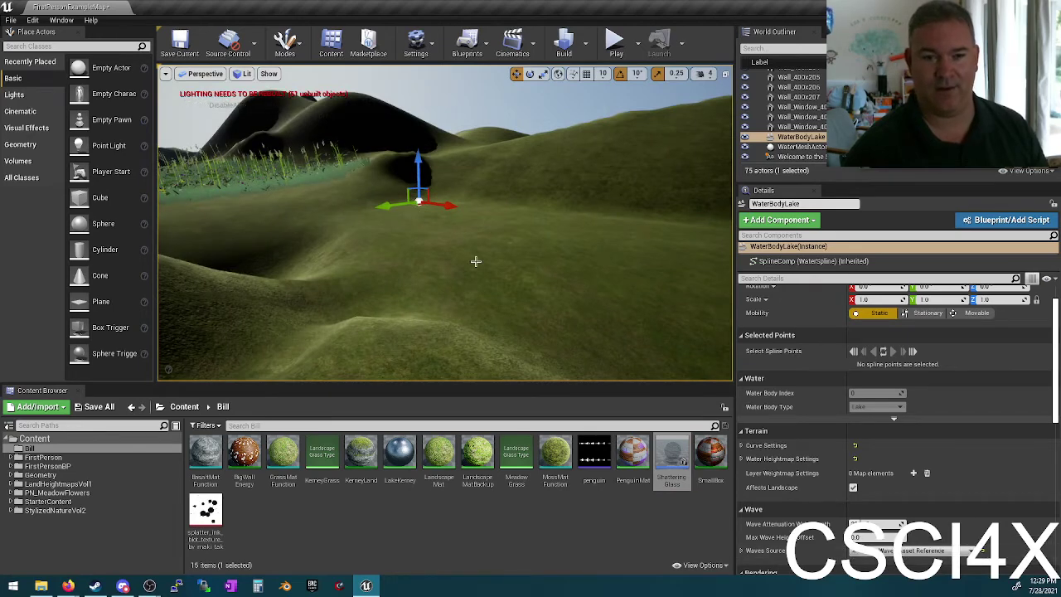
pyautogui.moveTo(474, 261); pyautogui.dragTo(475, 261, button='right')
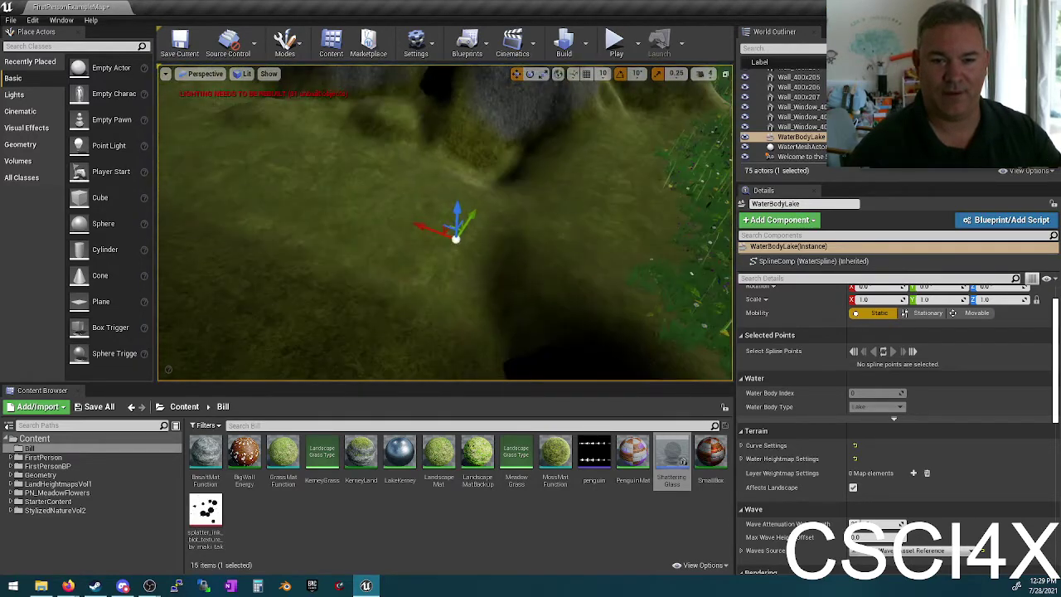
# Step: Play-test by walking through the flower meadow up the grassy slope, then stop with Esc
pyautogui.click(614, 43)
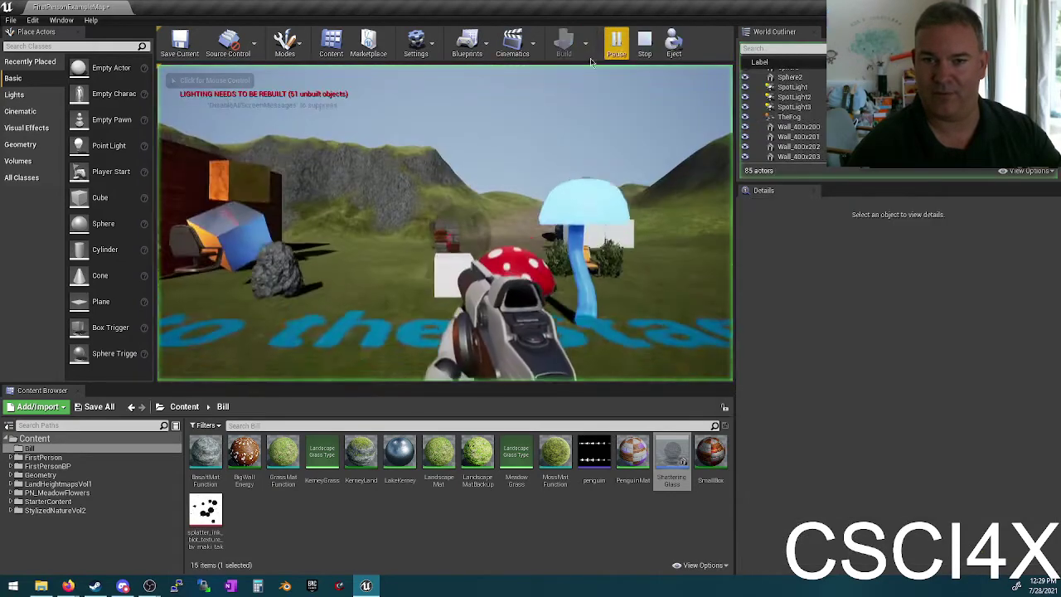
pyautogui.press('w')
pyautogui.press('w')
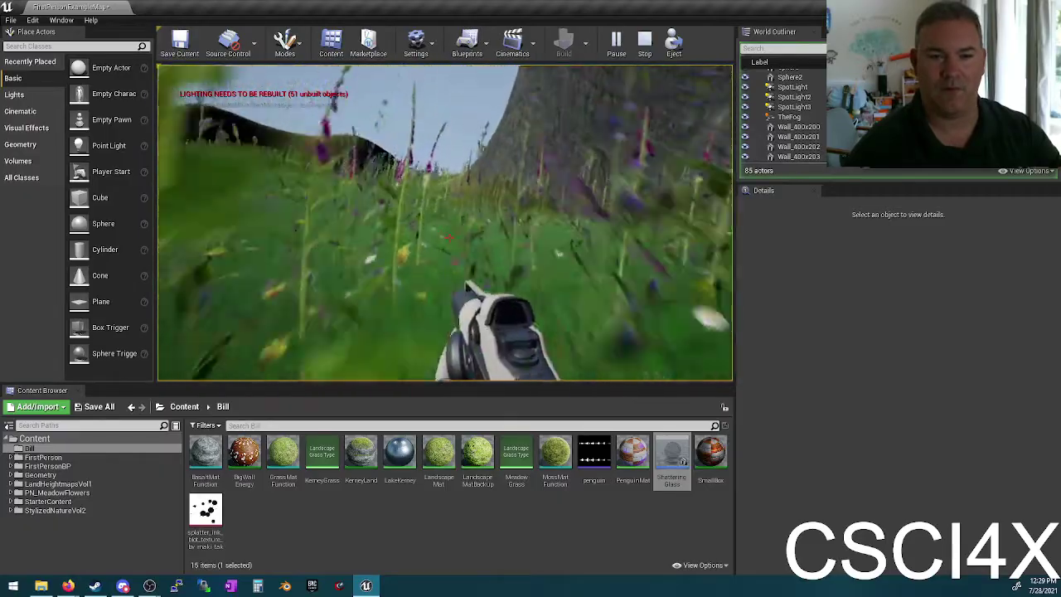
pyautogui.press('w')
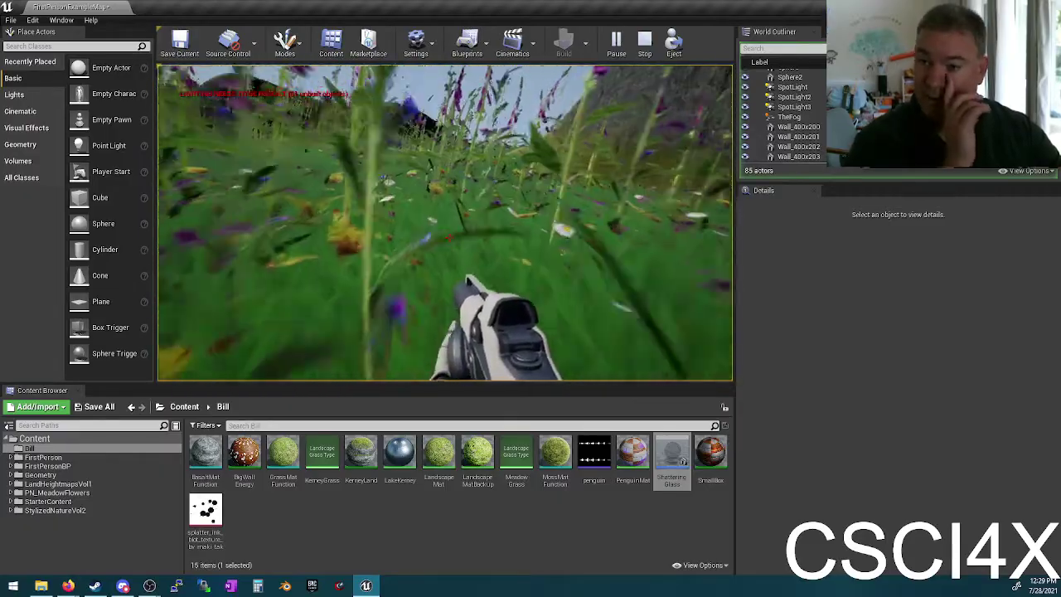
pyautogui.press('w')
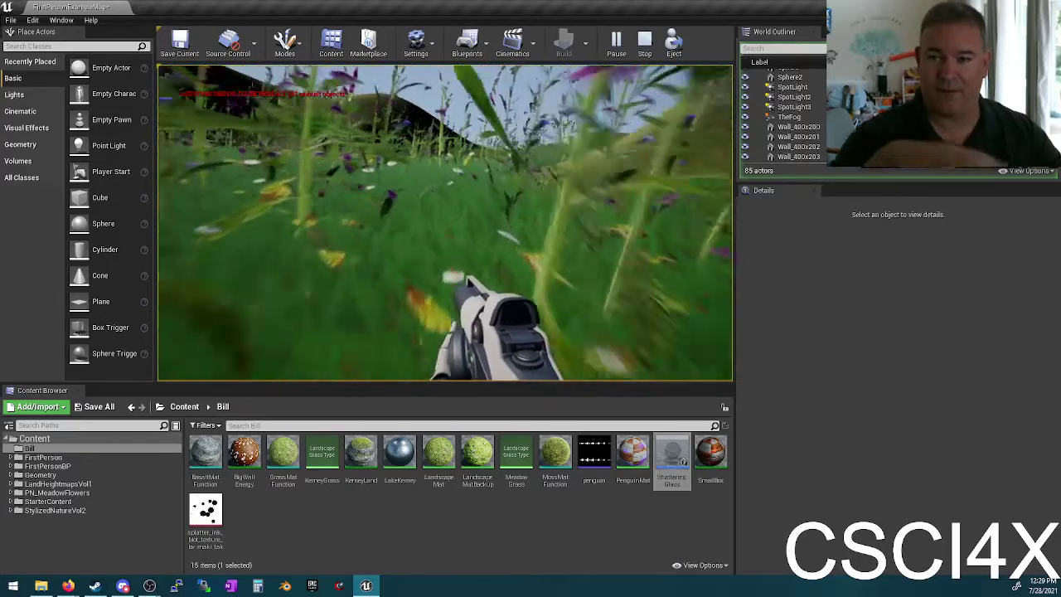
pyautogui.press('w')
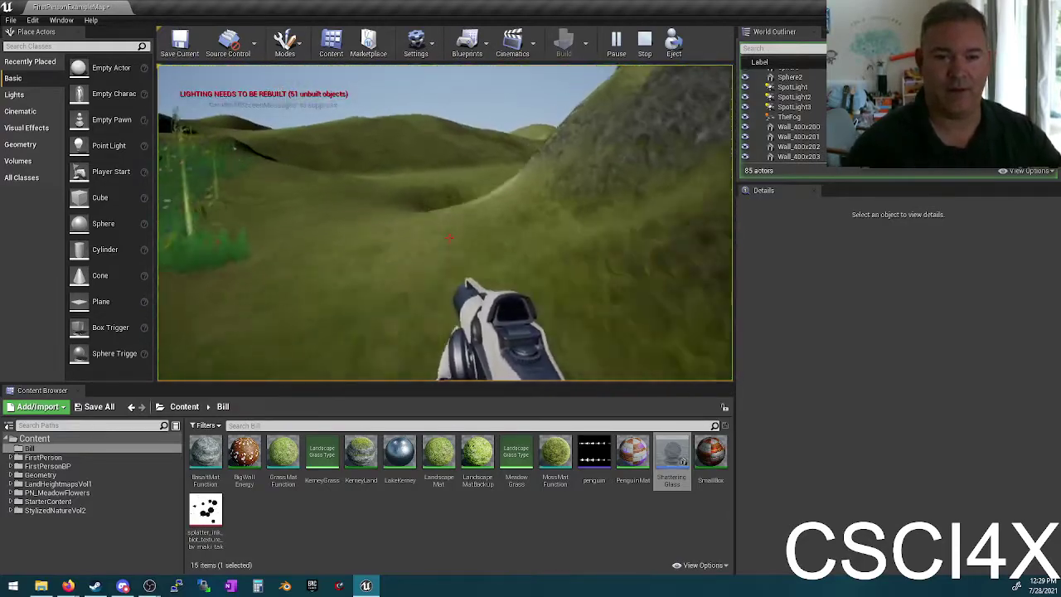
pyautogui.press('w')
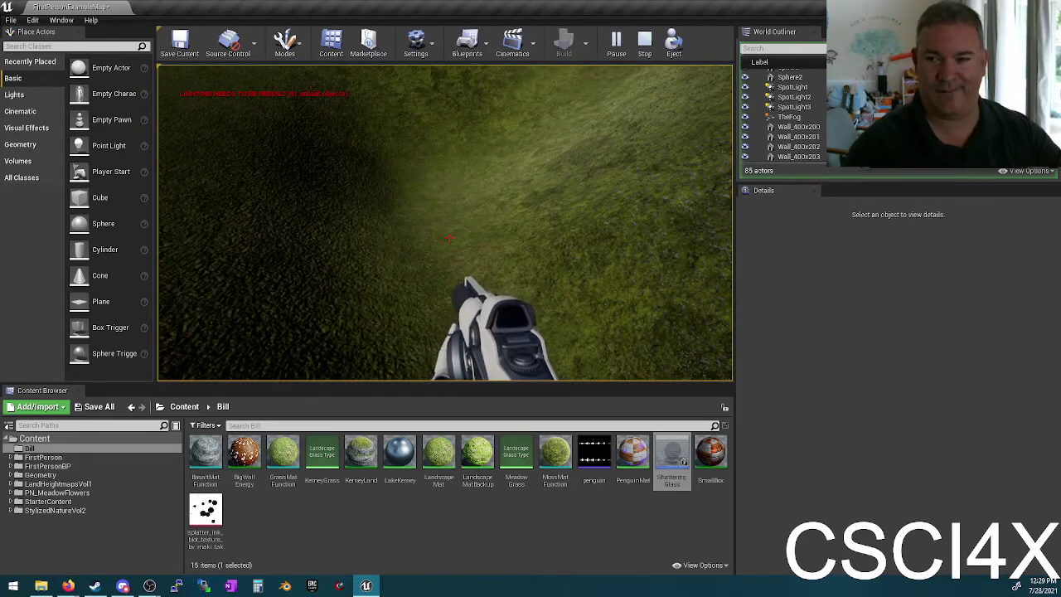
pyautogui.press('Escape')
# Step: Raise the WaterBodyLake along Z, then lower it slightly after looking over the valley
pyautogui.moveTo(462, 198); pyautogui.dragTo(422, 262)
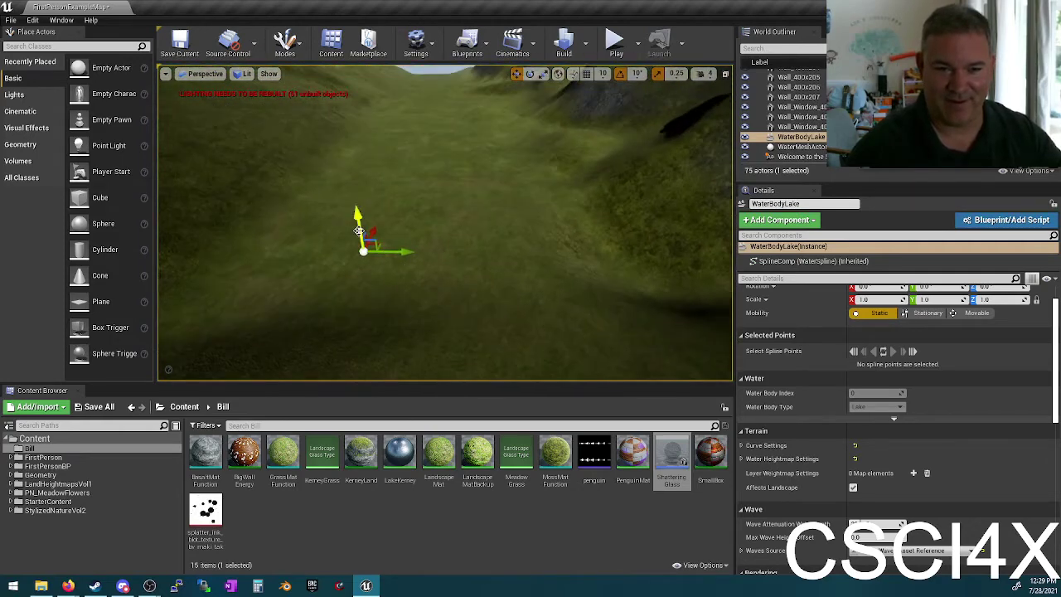
pyautogui.moveTo(365, 234); pyautogui.dragTo(358, 191)
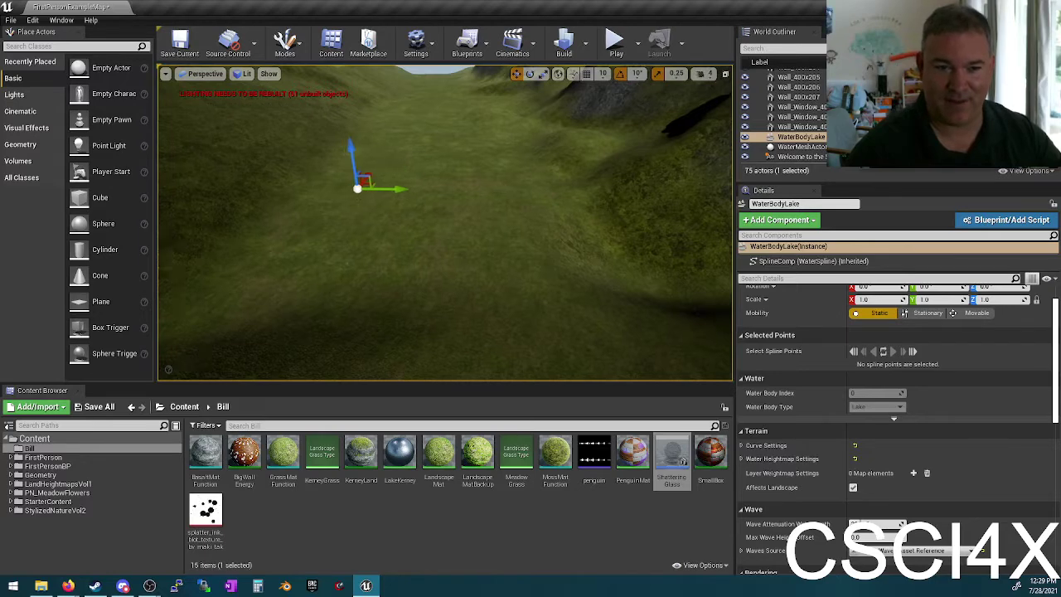
pyautogui.moveTo(358, 190); pyautogui.dragTo(249, 180, button='right')
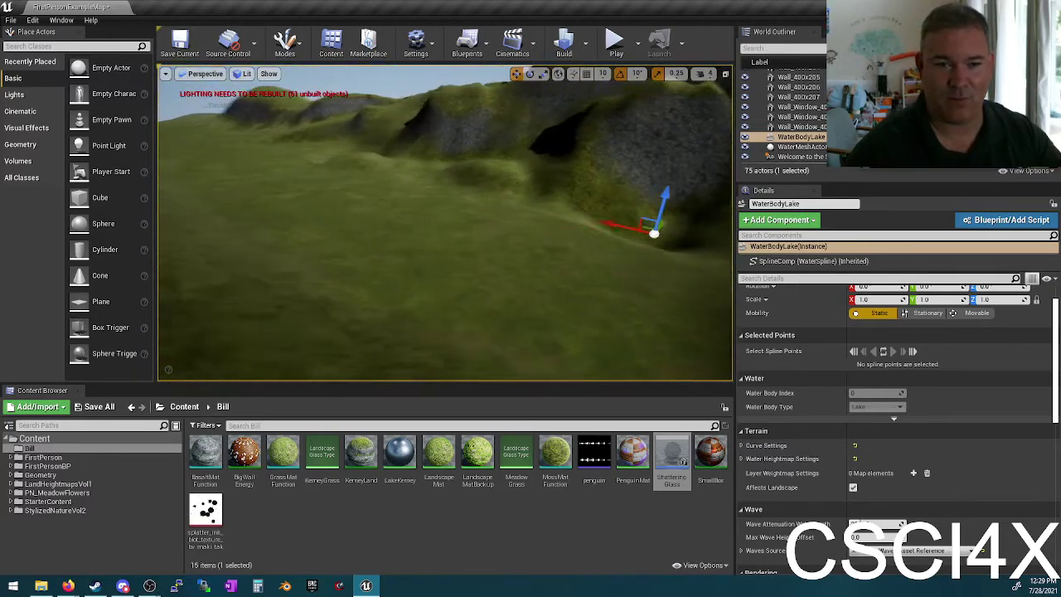
pyautogui.moveTo(320, 246)
pyautogui.mouseDown(button='right')
pyautogui.moveTo(373, 246)
pyautogui.moveTo(320, 246)
pyautogui.mouseUp(button='right')
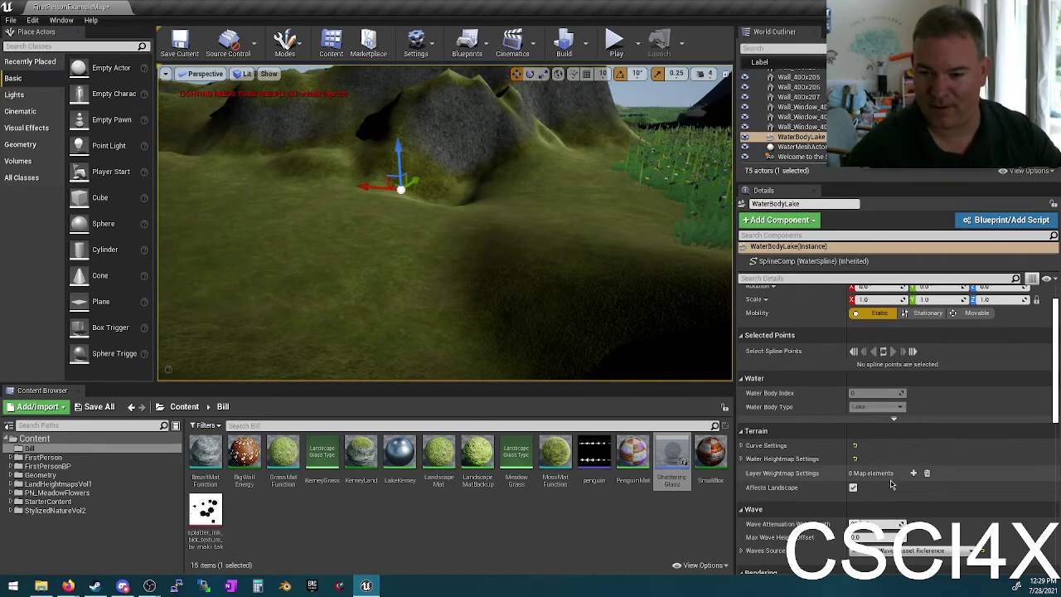
pyautogui.moveTo(773, 490)
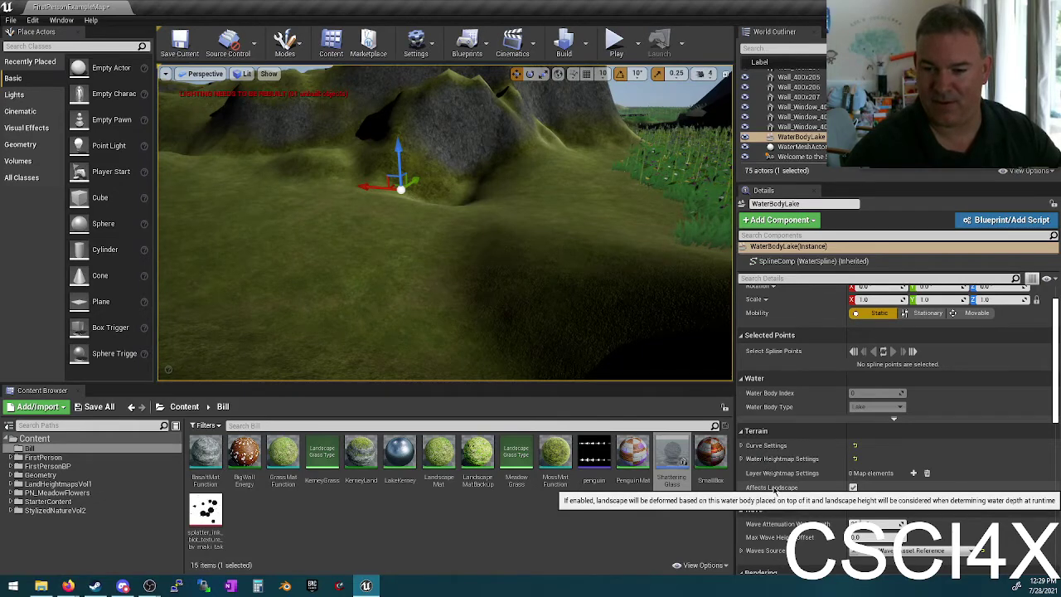
pyautogui.scroll(-4, 829, 489)
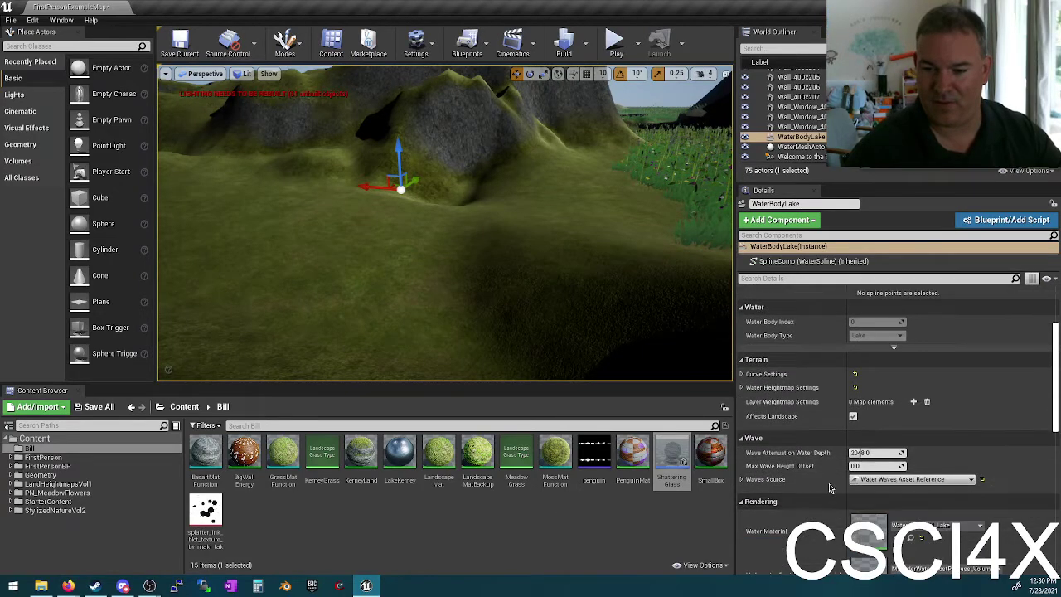
pyautogui.scroll(4, 839, 489)
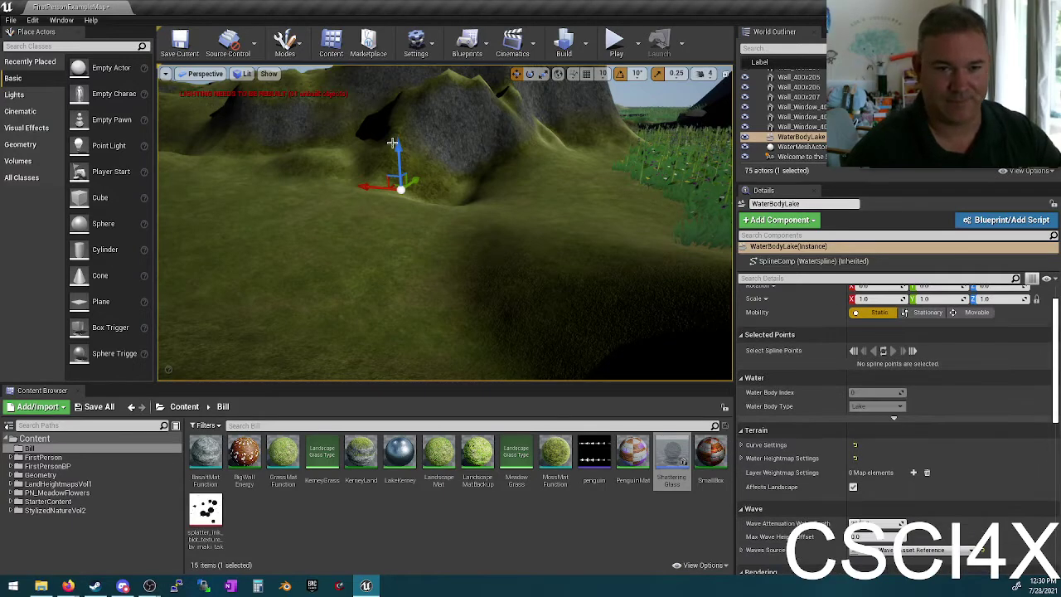
pyautogui.moveTo(398, 150); pyautogui.dragTo(303, 211)
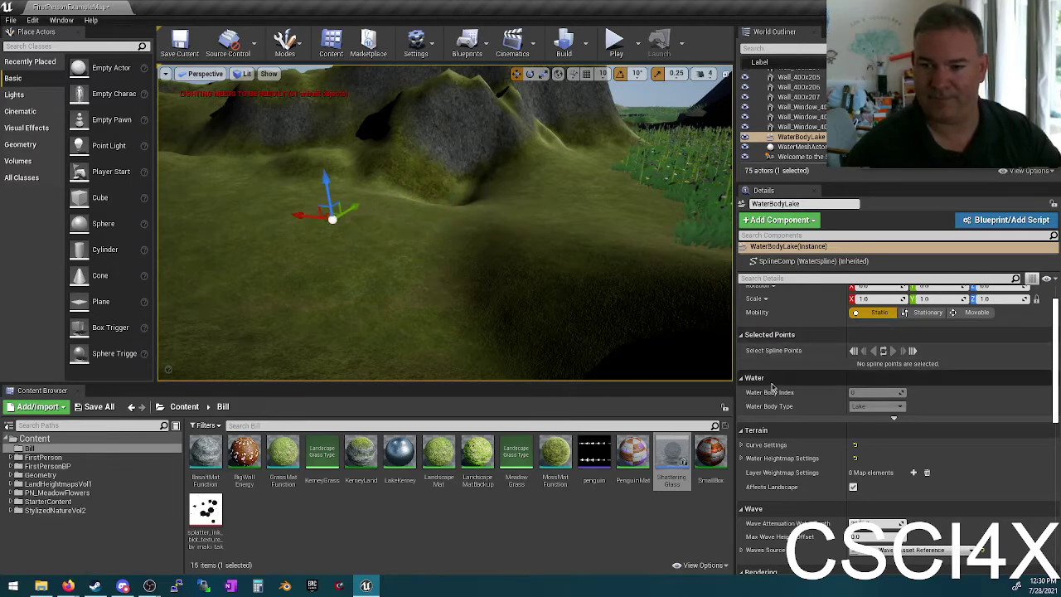
# Step: Select the Landscape terrain and tick Enable Edit Layers in its Details panel
pyautogui.click(435, 142)
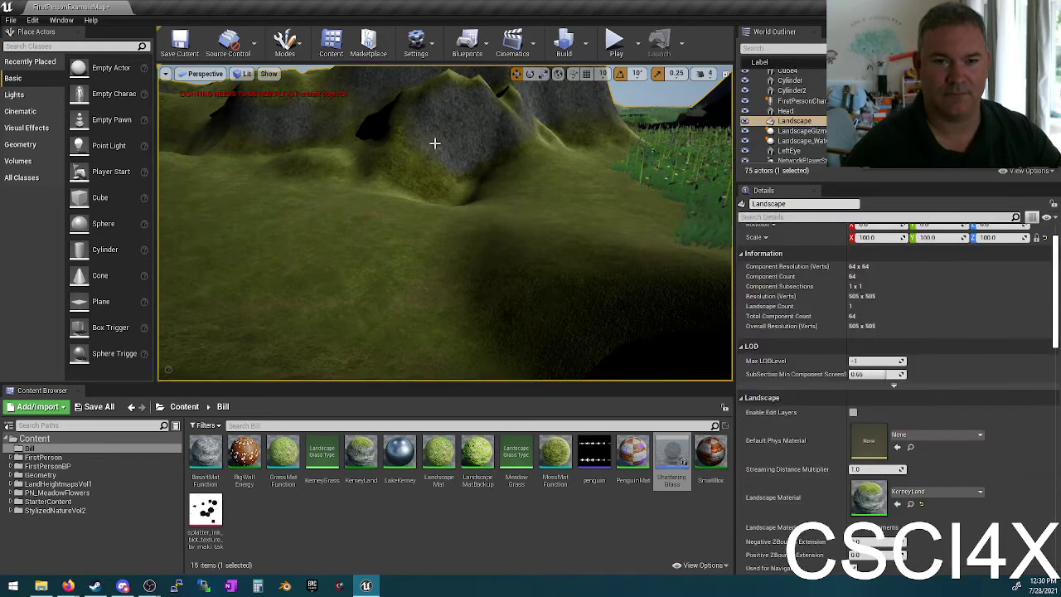
pyautogui.scroll(2, 850, 365)
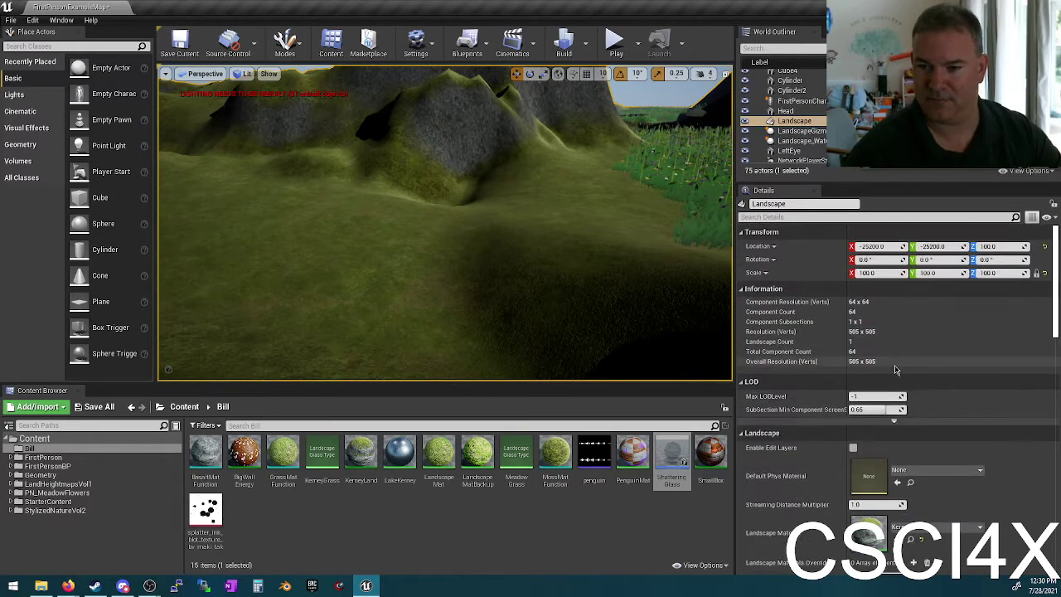
pyautogui.scroll(-1, 855, 414)
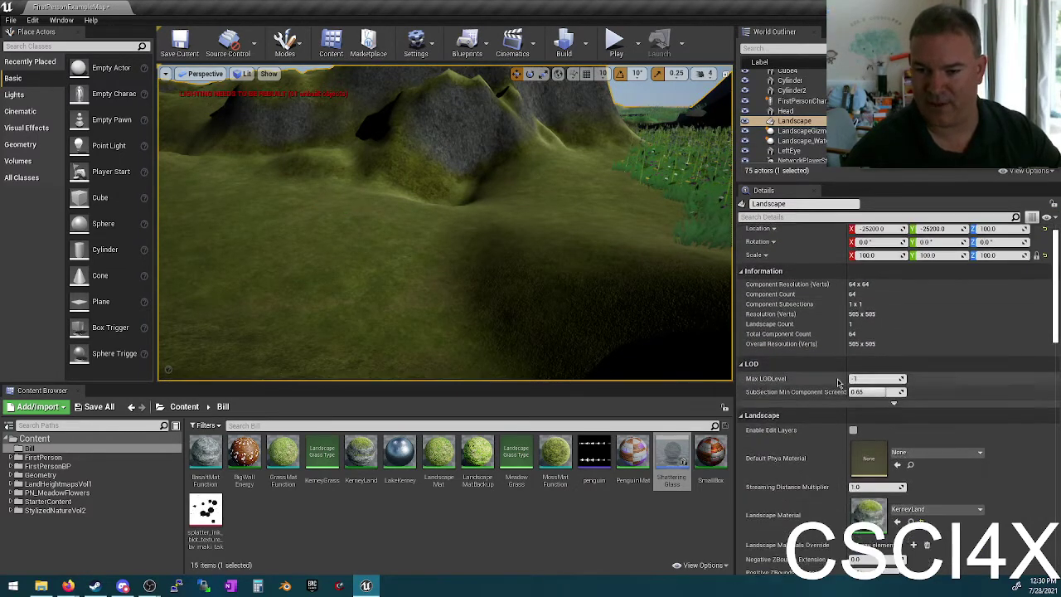
pyautogui.click(853, 430)
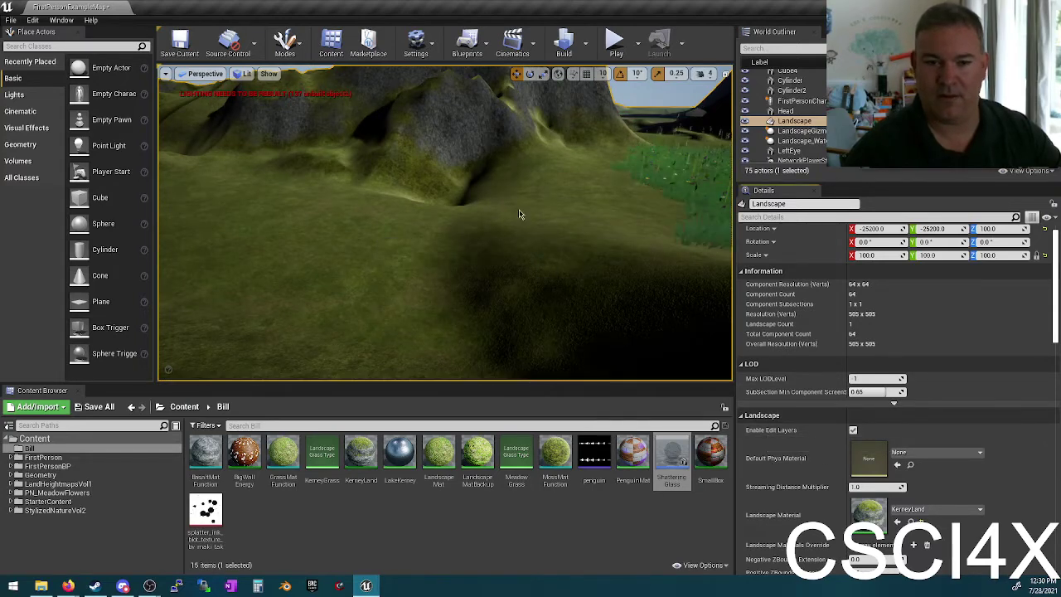
pyautogui.moveTo(482, 224); pyautogui.dragTo(481, 223, button='right')
pyautogui.moveTo(580, 225); pyautogui.dragTo(580, 225, button='right')
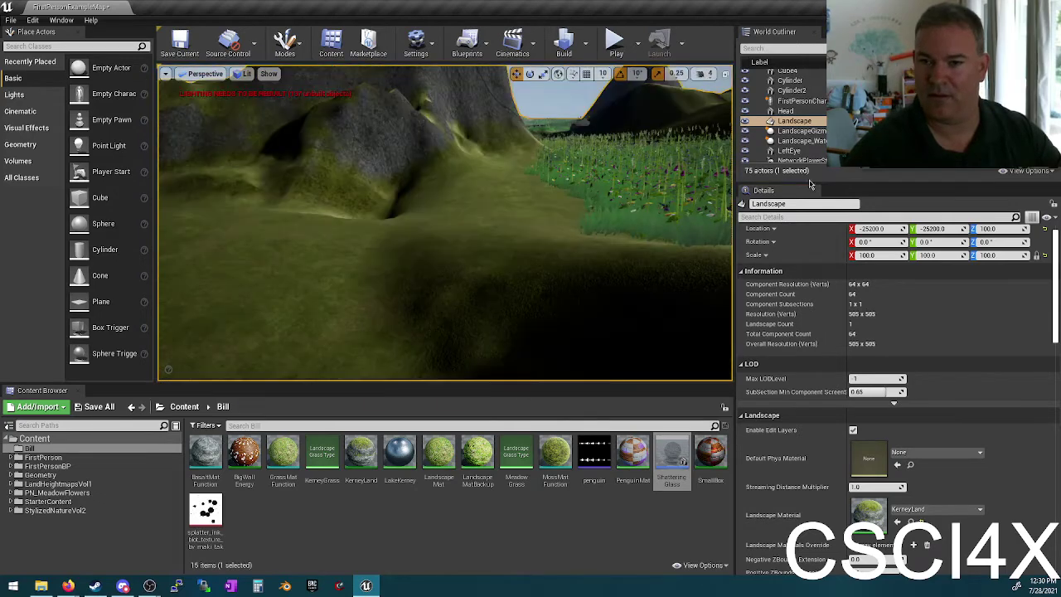
pyautogui.scroll(-5, 795, 116)
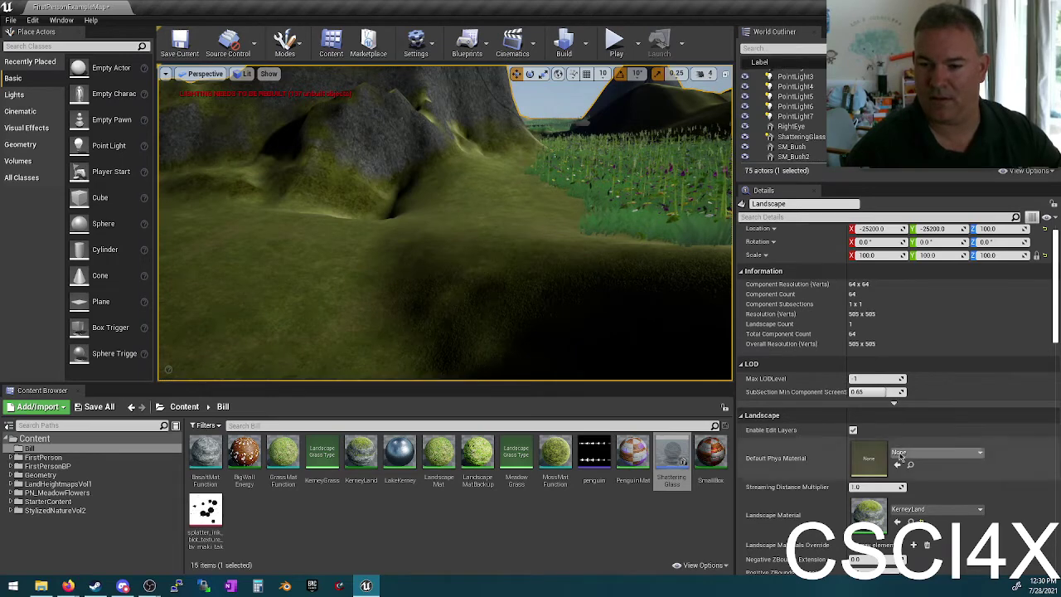
pyautogui.scroll(-3, 779, 207)
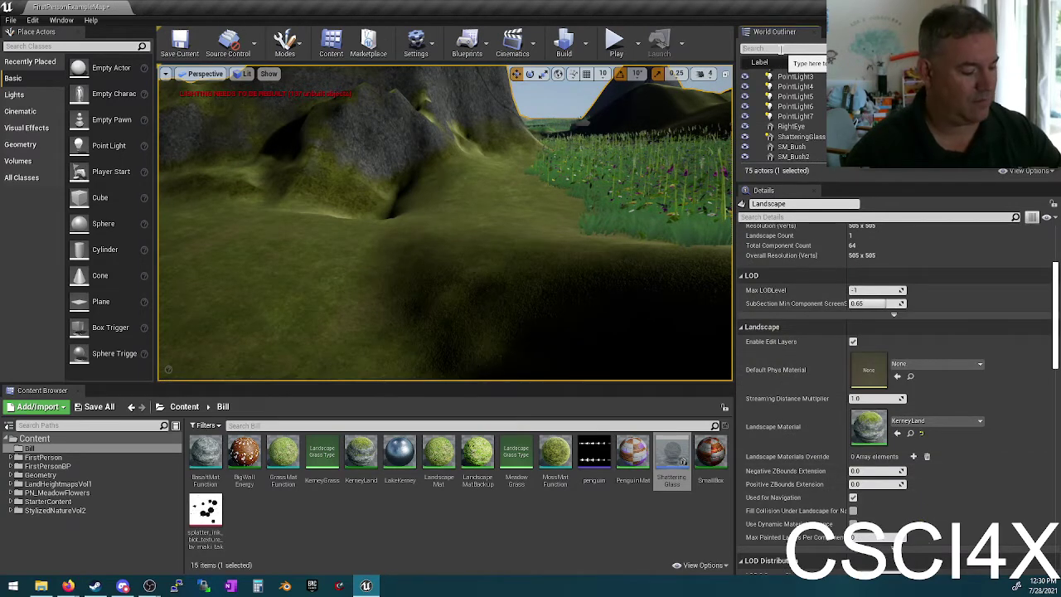
# Step: Filter the World Outliner by 'water' and frame the WaterBodyLake in view
pyautogui.click(781, 48)
pyautogui.write('water')
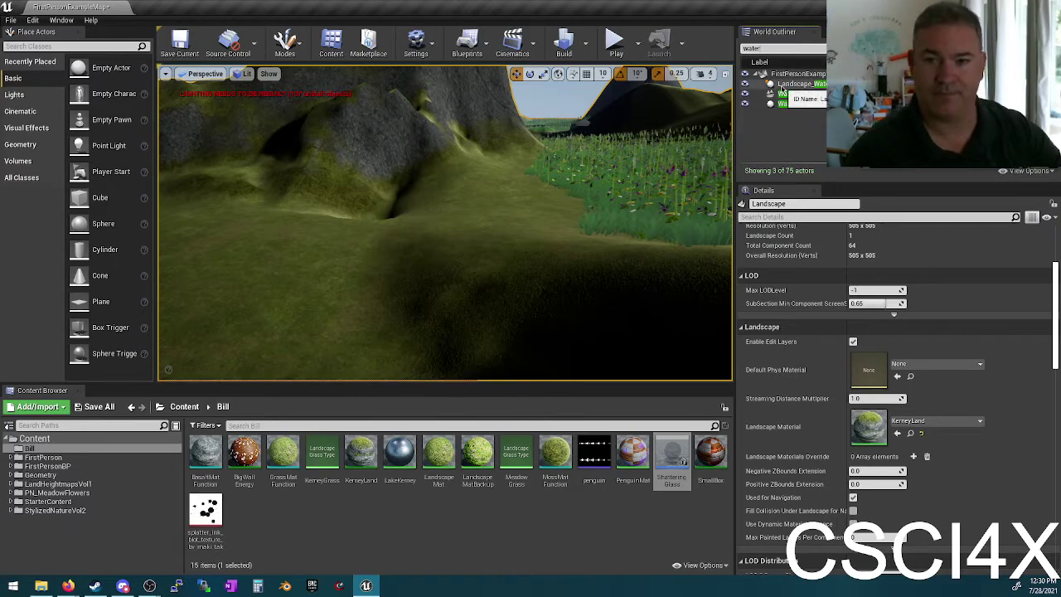
pyautogui.keyDown('shift'); pyautogui.click(805, 104); pyautogui.keyUp('shift')
pyautogui.doubleClick(801, 94)
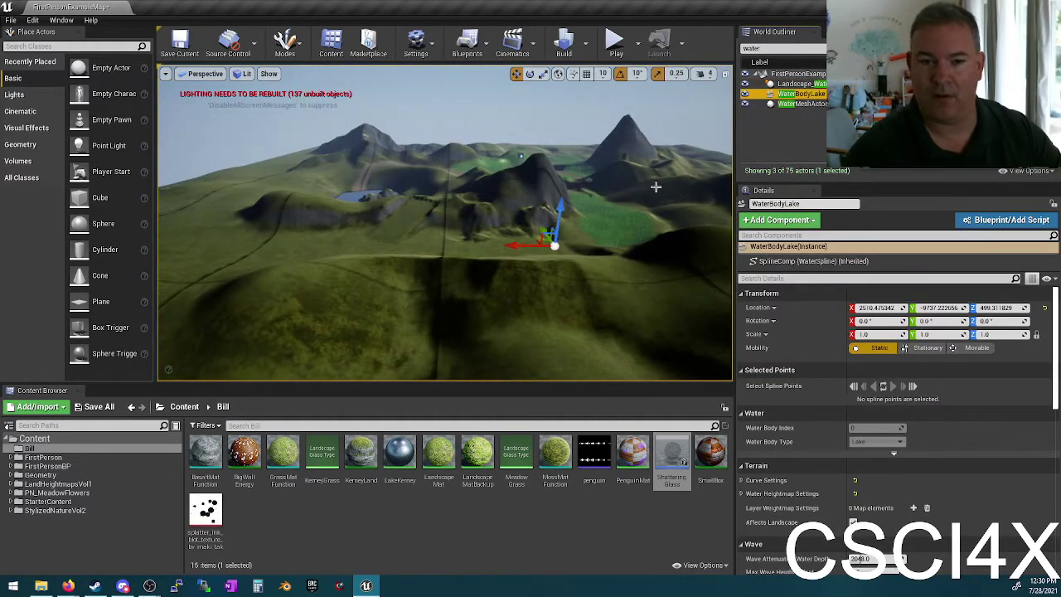
pyautogui.moveTo(655, 186); pyautogui.dragTo(655, 186, button='right')
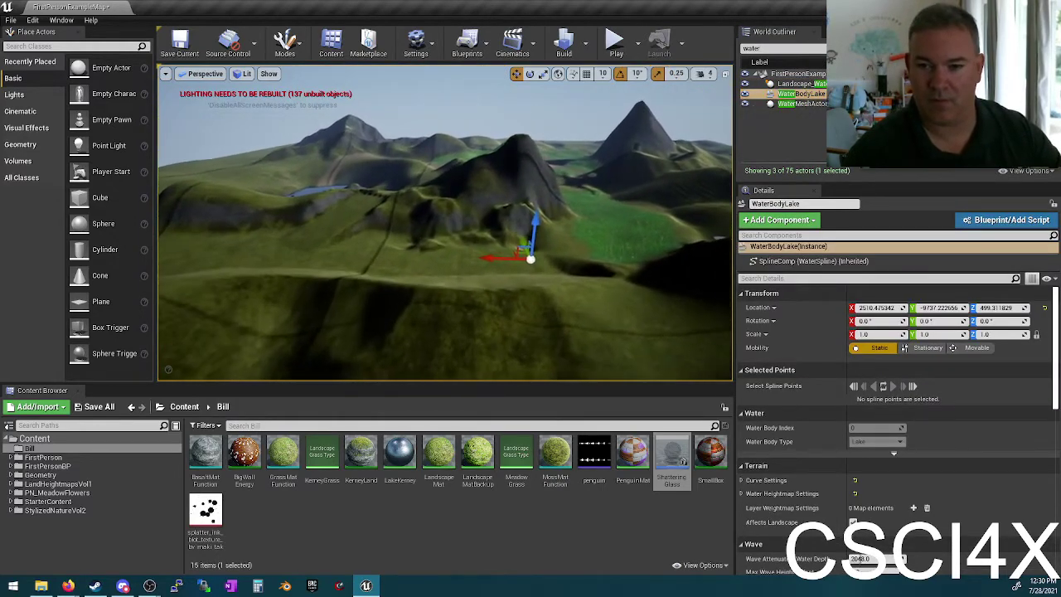
pyautogui.moveTo(530, 229); pyautogui.dragTo(529, 229, button='right')
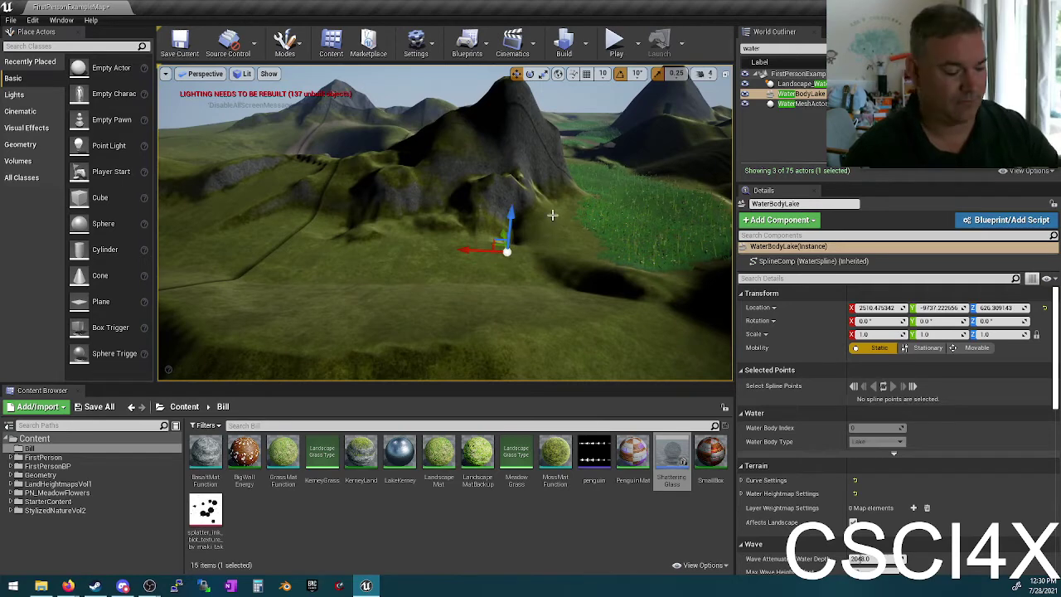
# Step: Delete WaterBodyLake, Landscape_WaterBrushManager and WaterMeshActor one by one
pyautogui.press('Delete')
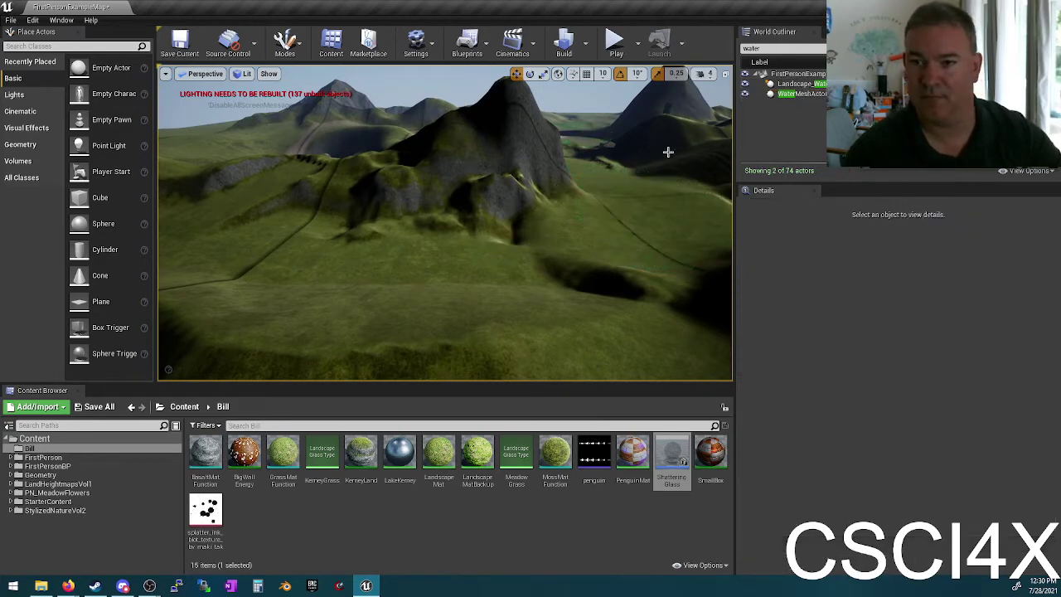
pyautogui.click(782, 84)
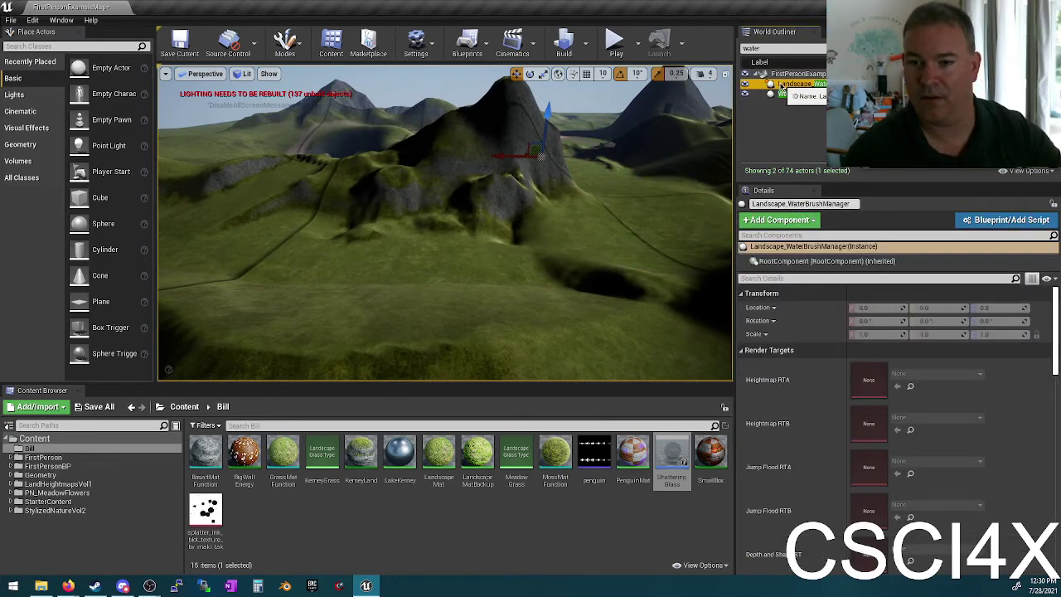
pyautogui.press('Delete')
pyautogui.click(792, 85)
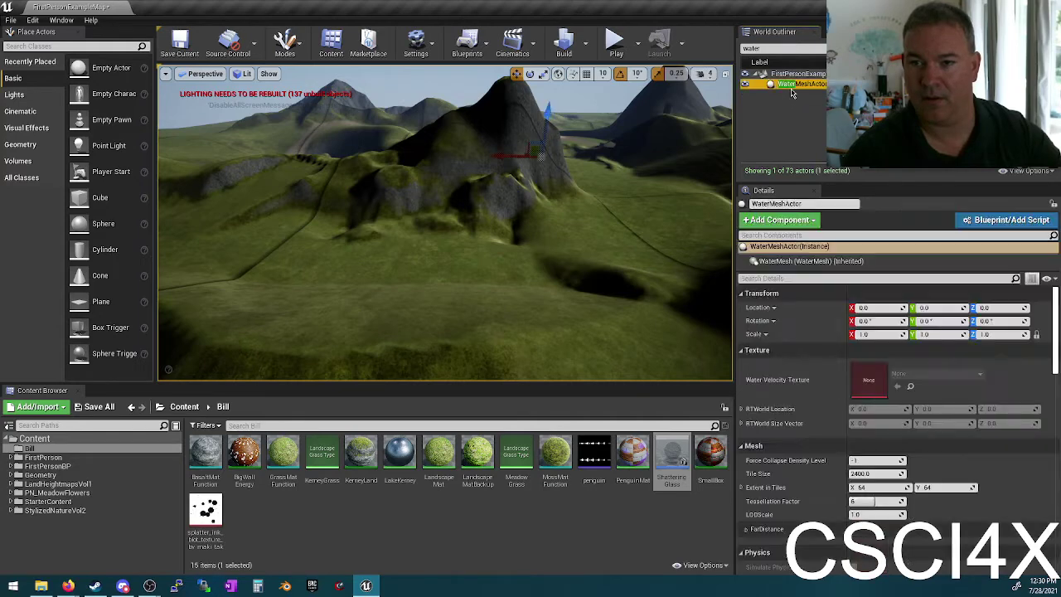
pyautogui.press('Delete')
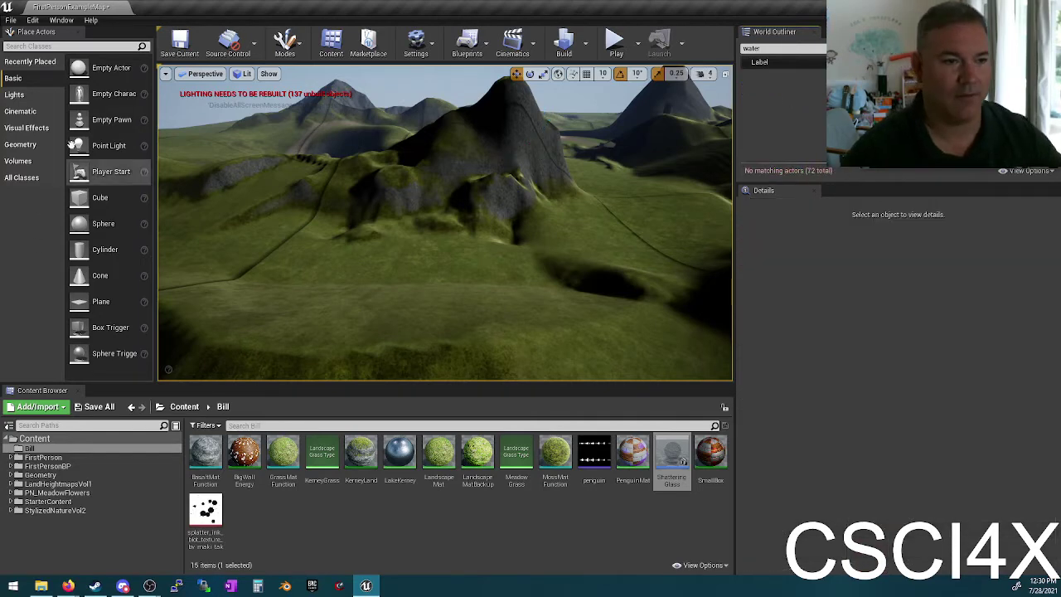
# Step: Search placeable actors for 'water', drop a Water Body Custom and shift it along Y
pyautogui.click(52, 45)
pyautogui.write('water')
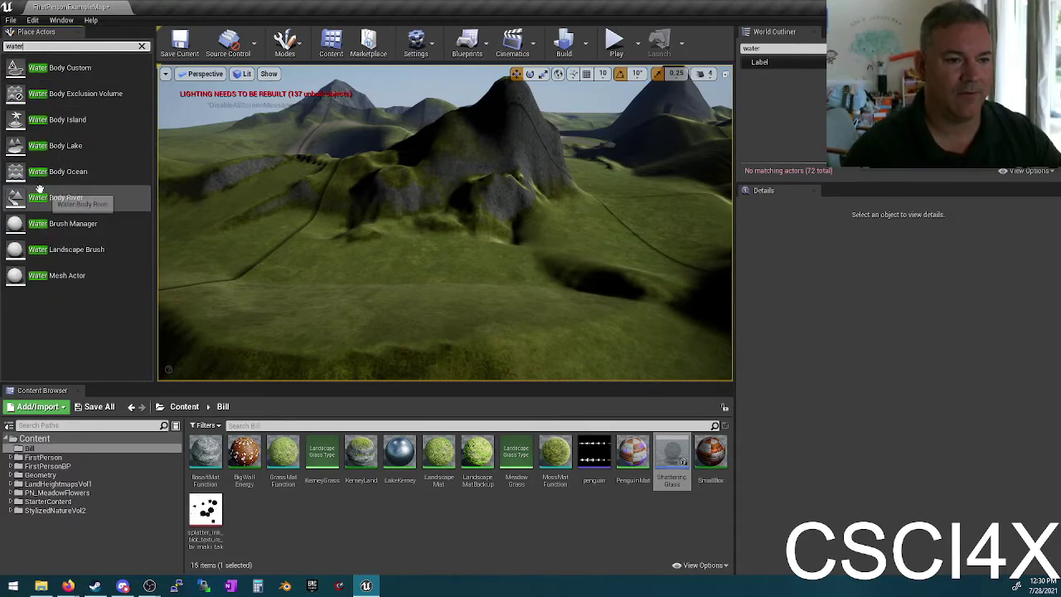
pyautogui.moveTo(37, 67); pyautogui.dragTo(503, 297)
pyautogui.moveTo(514, 286); pyautogui.dragTo(570, 301, button='right')
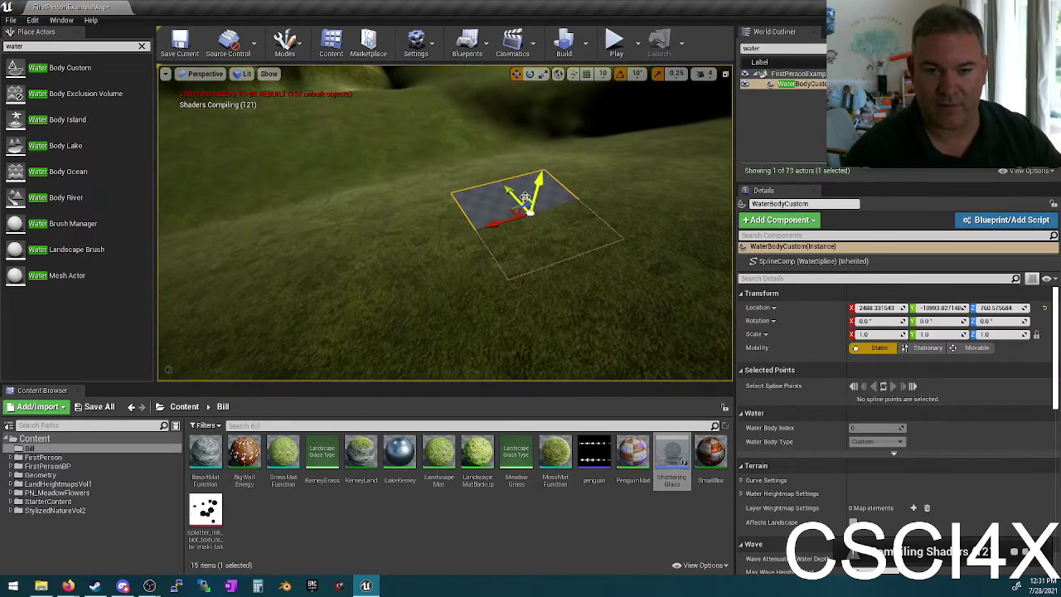
pyautogui.moveTo(510, 194); pyautogui.dragTo(418, 92)
pyautogui.moveTo(417, 91)
pyautogui.mouseDown(button='right')
pyautogui.moveTo(423, 112)
pyautogui.moveTo(414, 97)
pyautogui.mouseUp(button='right')
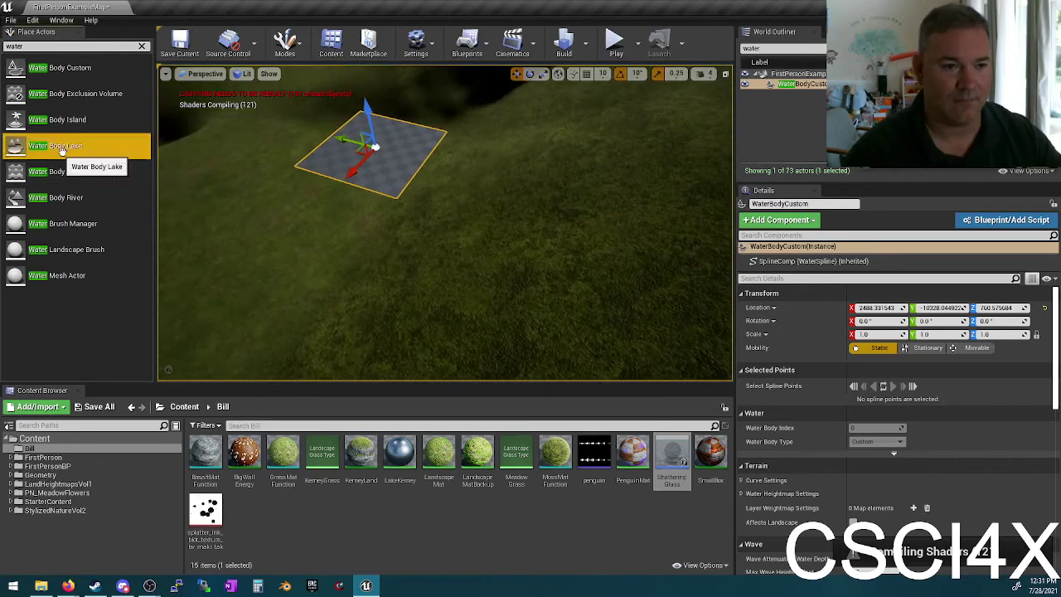
# Step: Drag a Water Body Lake into the hills and frame it with F
pyautogui.moveTo(55, 145); pyautogui.dragTo(299, 228)
pyautogui.moveTo(352, 245); pyautogui.dragTo(340, 271, button='right')
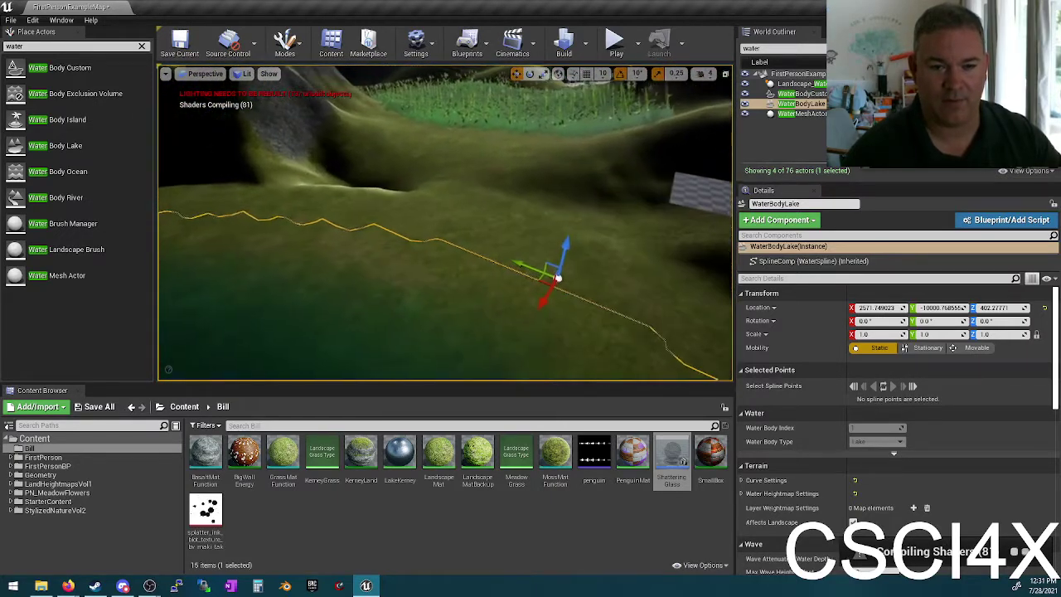
pyautogui.moveTo(339, 270); pyautogui.dragTo(440, 206, button='right')
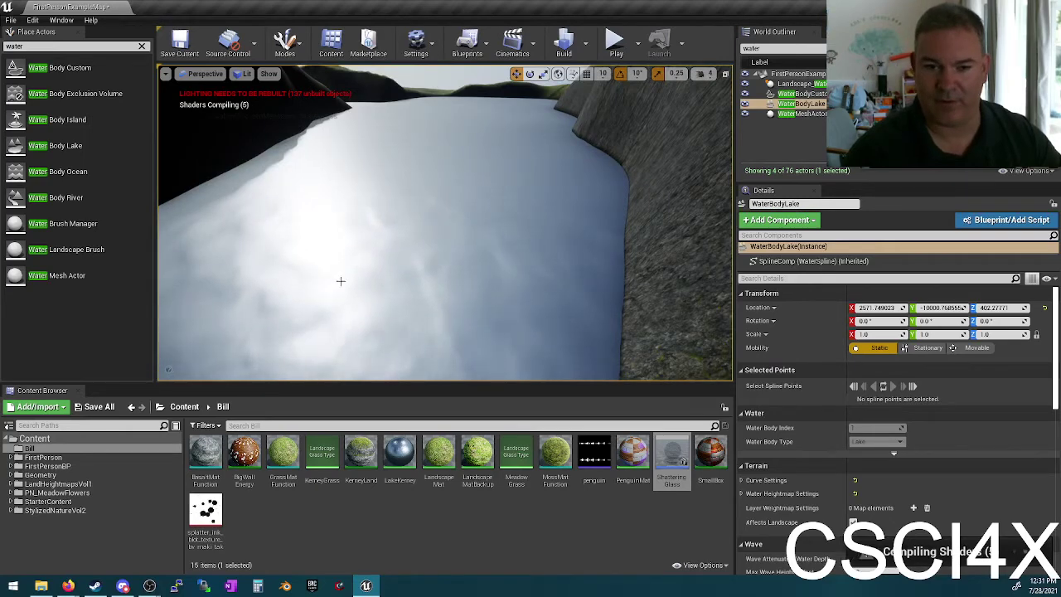
pyautogui.press('f')
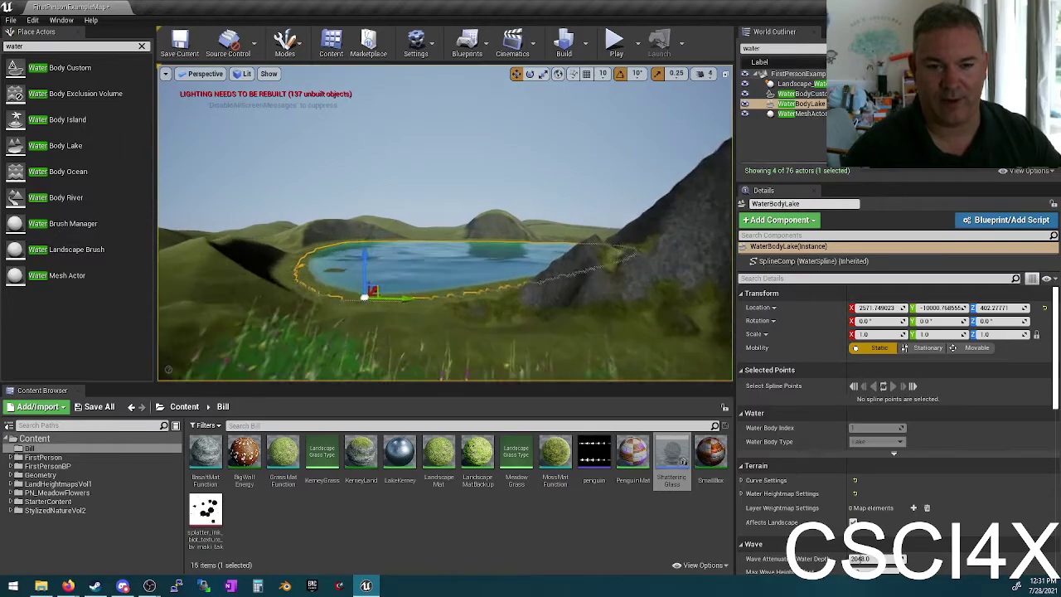
pyautogui.click(242, 74)
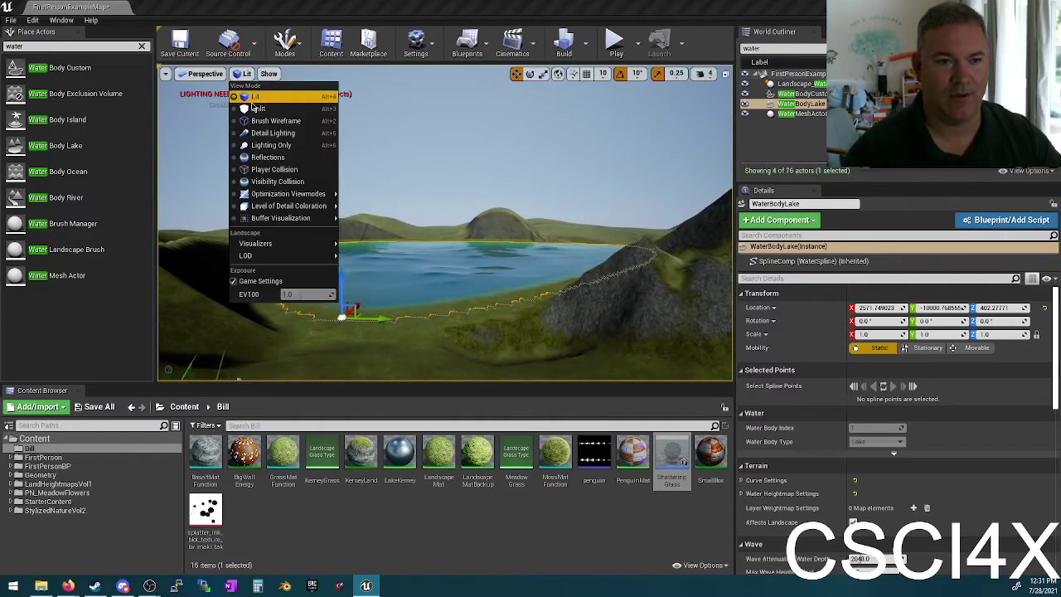
pyautogui.click(273, 121)
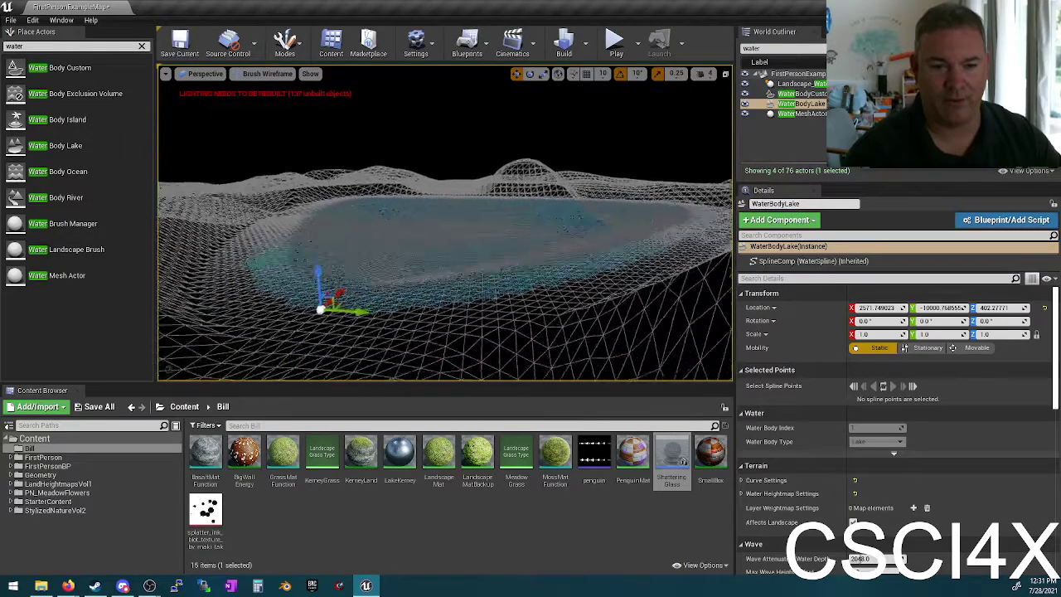
pyautogui.scroll(3, 445, 224)
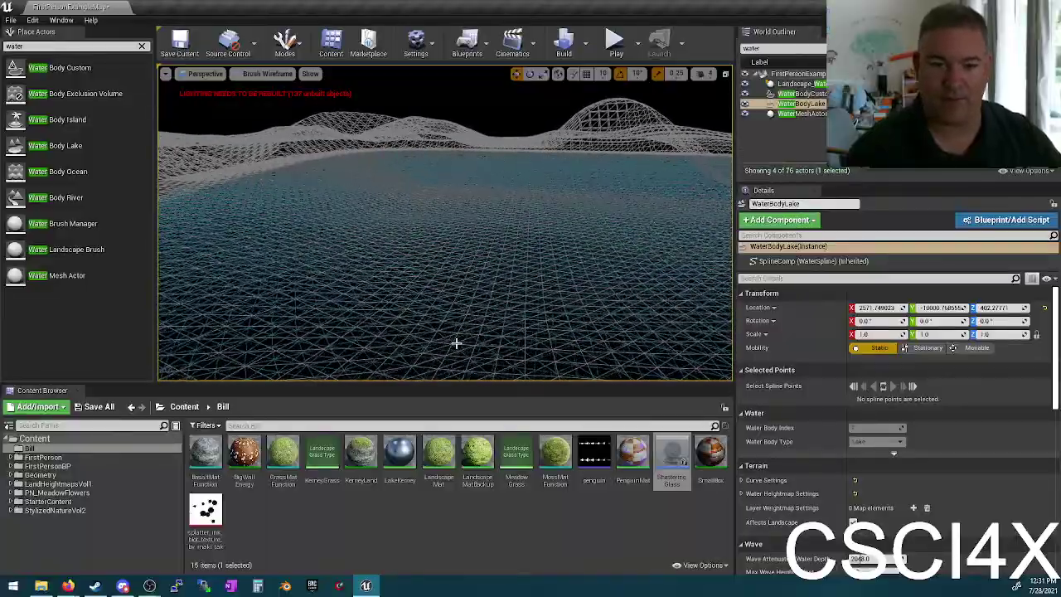
pyautogui.click(266, 73)
pyautogui.click(247, 98)
pyautogui.moveTo(401, 189)
pyautogui.mouseDown(button='right')
pyautogui.moveTo(447, 178)
pyautogui.moveTo(469, 193)
pyautogui.moveTo(473, 232)
pyautogui.moveTo(411, 203)
pyautogui.mouseUp(button='right')
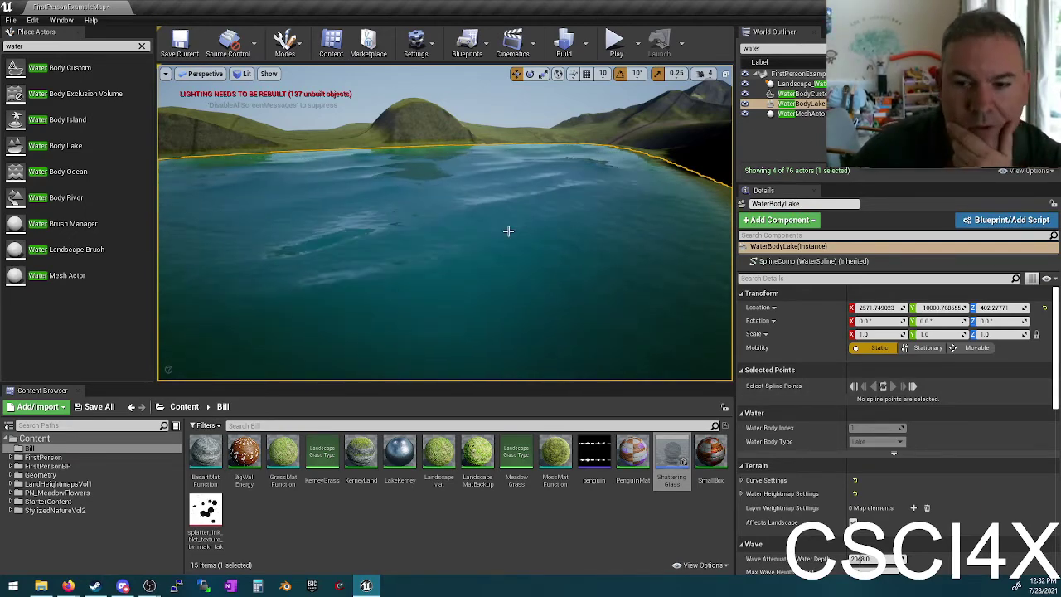
# Step: Rotate the Water Body Lake about 30 degrees around its pivot, then undo the rotation
pyautogui.moveTo(506, 230)
pyautogui.mouseDown(button='right')
pyautogui.moveTo(389, 237)
pyautogui.moveTo(369, 348)
pyautogui.moveTo(526, 232)
pyautogui.mouseUp(button='right')
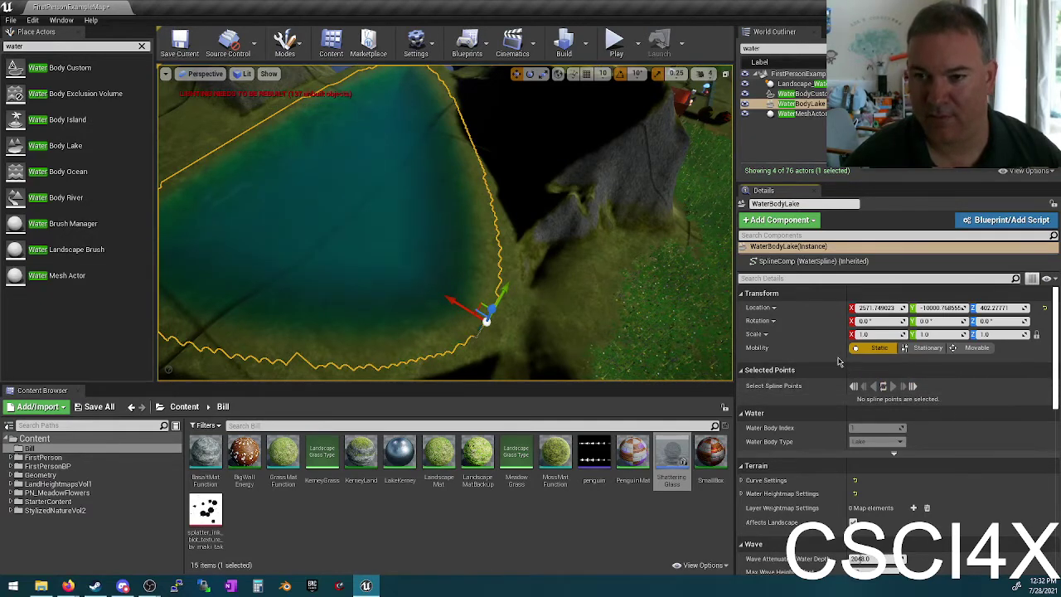
pyautogui.doubleClick(808, 108)
pyautogui.moveTo(562, 273)
pyautogui.mouseDown(button='right')
pyautogui.moveTo(570, 356)
pyautogui.moveTo(562, 273)
pyautogui.mouseUp(button='right')
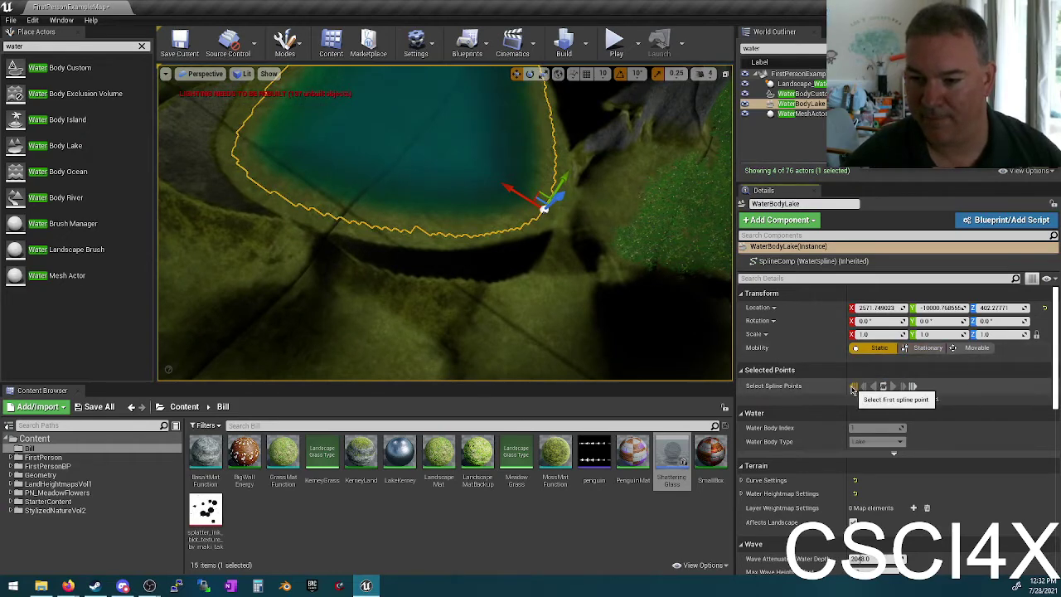
pyautogui.moveTo(464, 215); pyautogui.dragTo(445, 261, button='right')
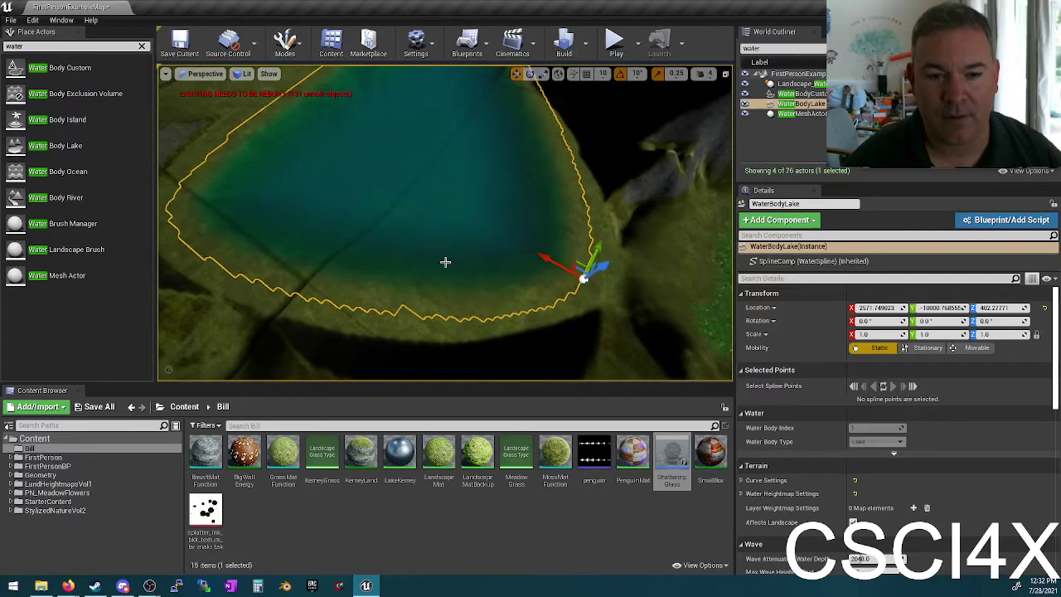
pyautogui.click(432, 318)
pyautogui.click(474, 215)
pyautogui.moveTo(511, 257); pyautogui.dragTo(536, 200, button='right')
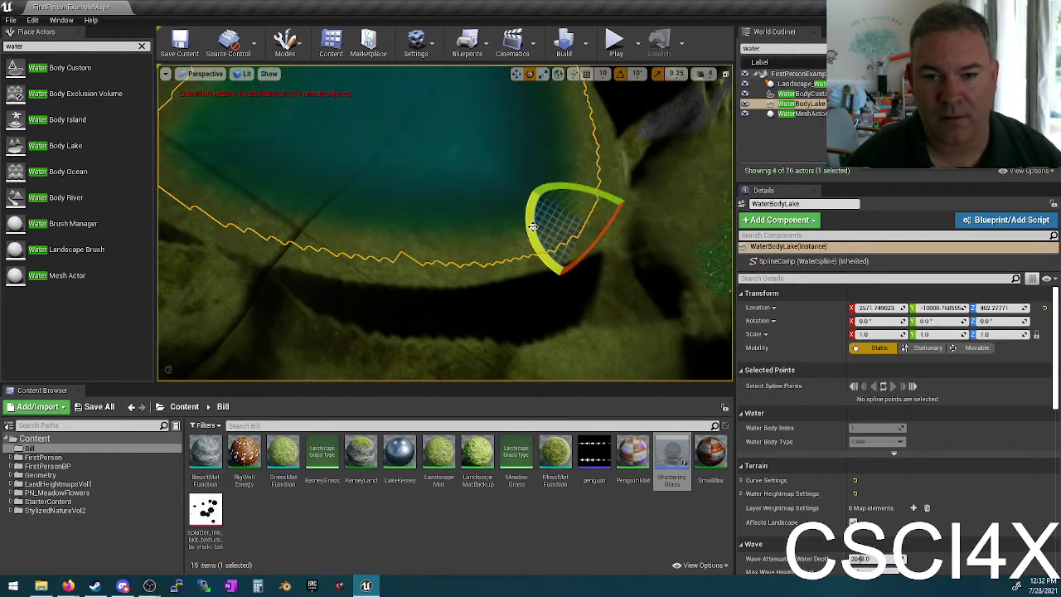
pyautogui.moveTo(549, 237); pyautogui.dragTo(528, 189, button='right')
pyautogui.moveTo(528, 189); pyautogui.dragTo(524, 235)
pyautogui.press('f')
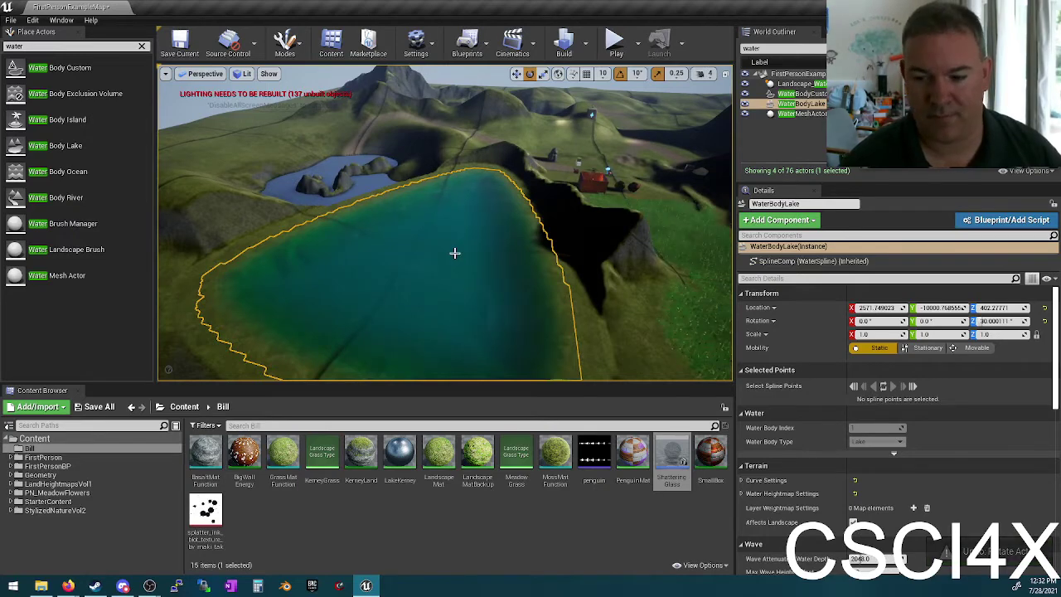
pyautogui.hotkey('ctrl', 'z')
pyautogui.hotkey('ctrl', 'z')
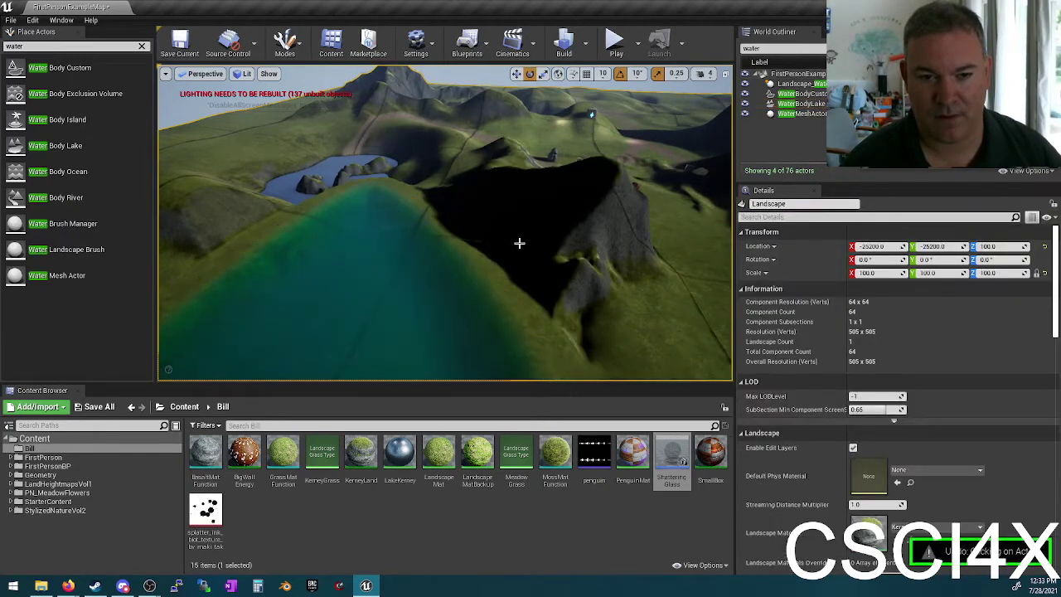
# Step: Select the Water Body Lake and delete it, leaving WaterBodyCustom
pyautogui.scroll(5, 534, 234)
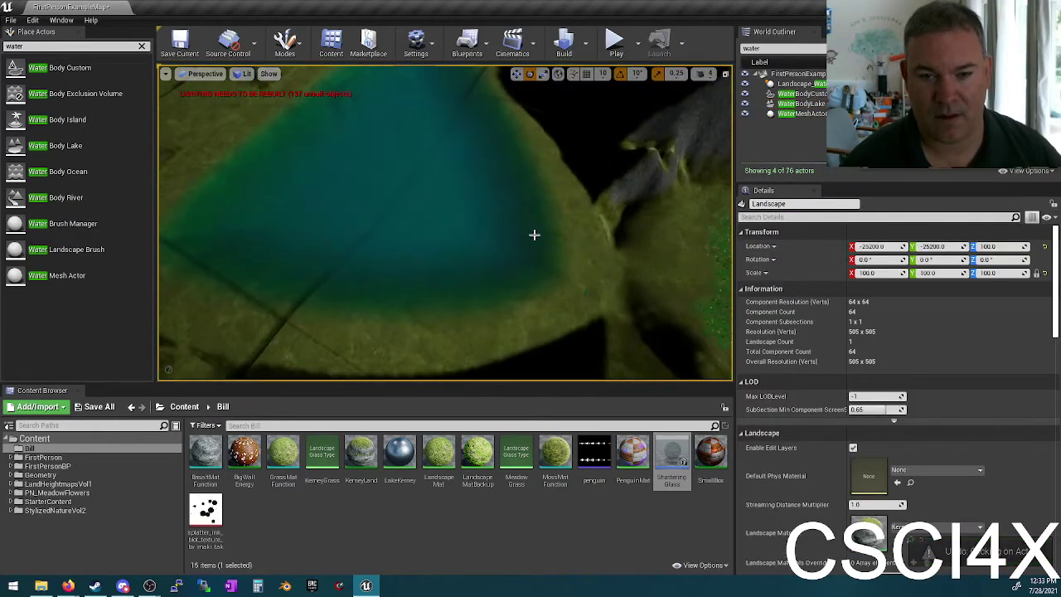
pyautogui.moveTo(490, 219)
pyautogui.mouseDown(button='right')
pyautogui.moveTo(464, 207)
pyautogui.moveTo(497, 227)
pyautogui.moveTo(489, 217)
pyautogui.mouseUp(button='right')
pyautogui.click(489, 217)
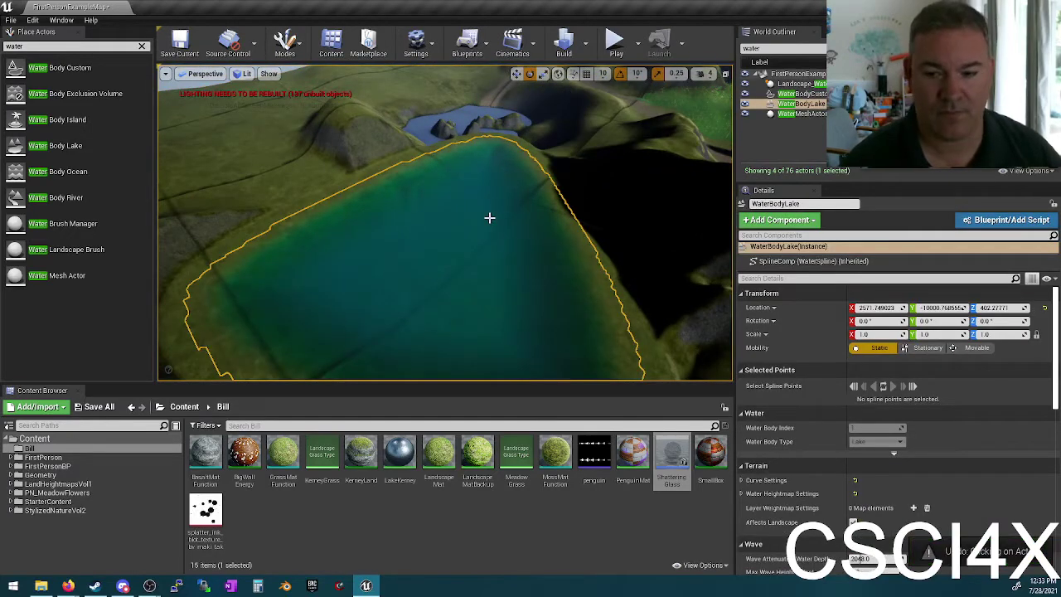
pyautogui.press('Delete')
pyautogui.moveTo(491, 259); pyautogui.dragTo(535, 259, button='right')
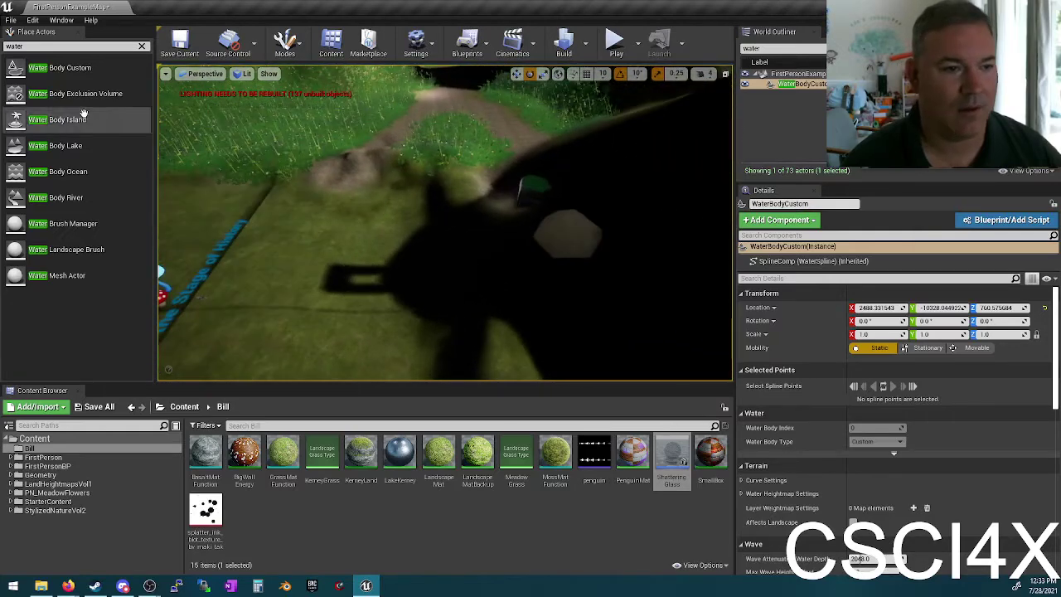
# Step: Add a new Water Body Lake and scale it to 0.25 × 0.25 × 1.5
pyautogui.moveTo(55, 145); pyautogui.dragTo(343, 204)
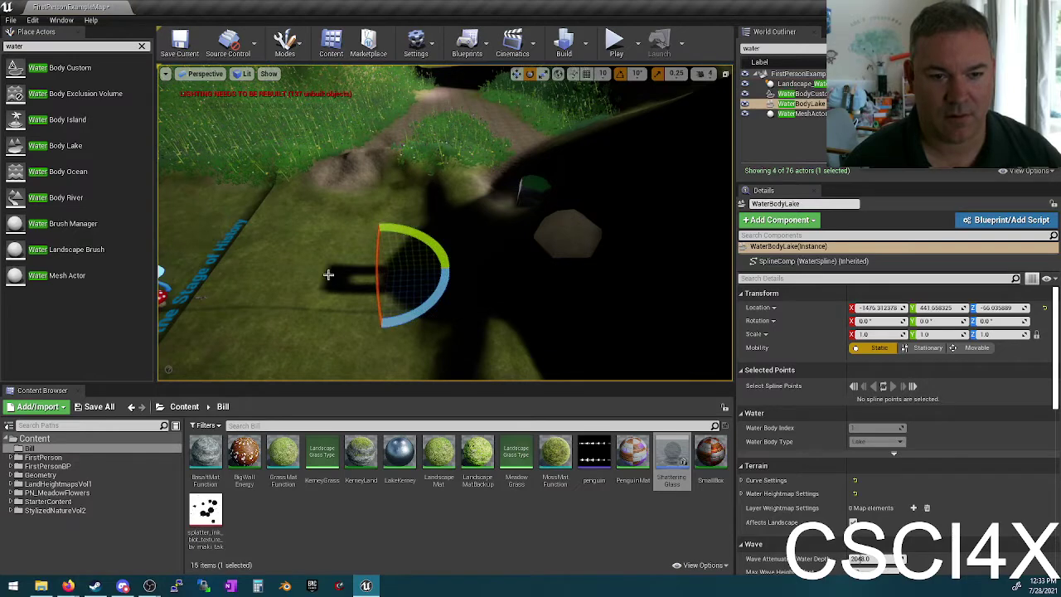
pyautogui.moveTo(335, 239); pyautogui.dragTo(529, 285, button='right')
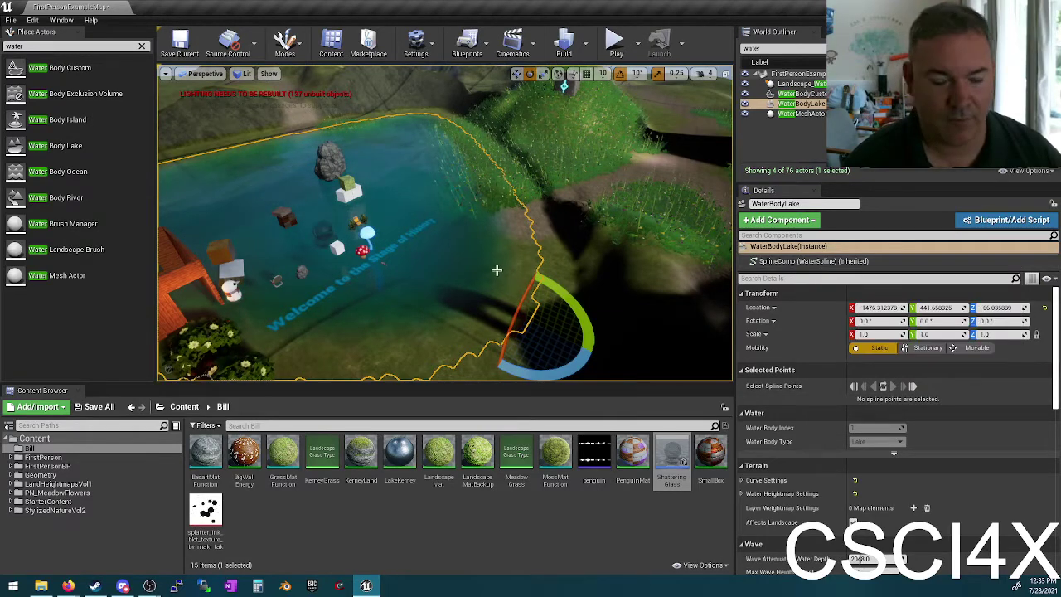
pyautogui.press('w')
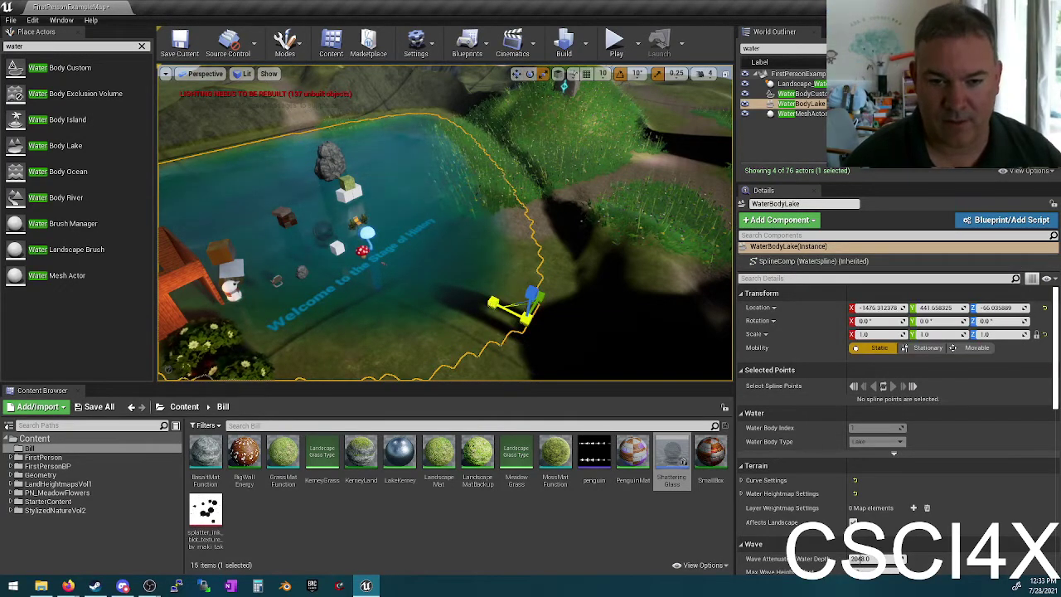
pyautogui.moveTo(866, 333); pyautogui.dragTo(833, 334)
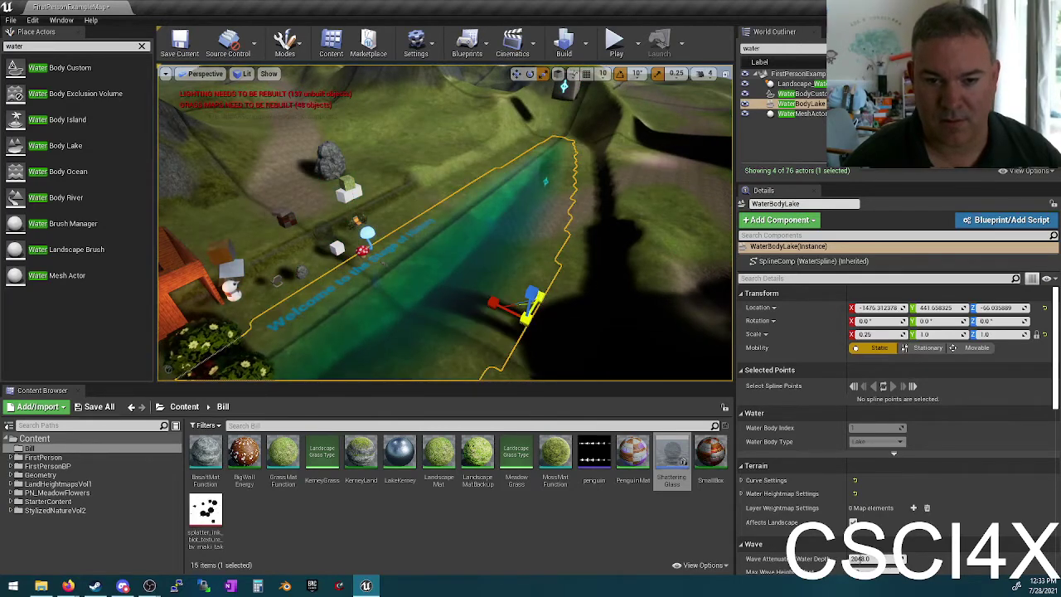
pyautogui.moveTo(945, 334); pyautogui.dragTo(920, 334)
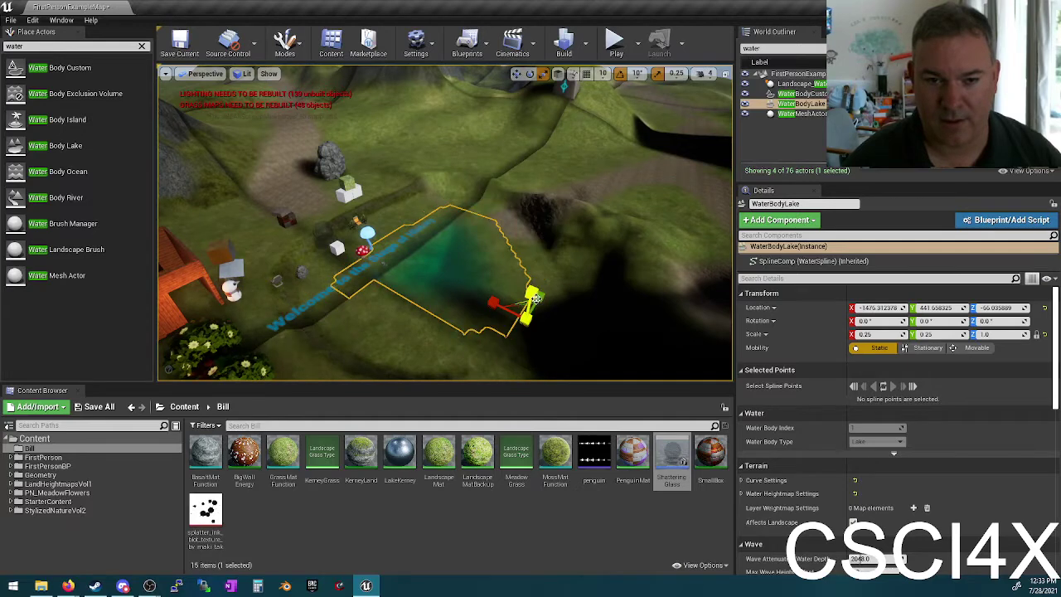
pyautogui.moveTo(535, 292); pyautogui.dragTo(534, 272)
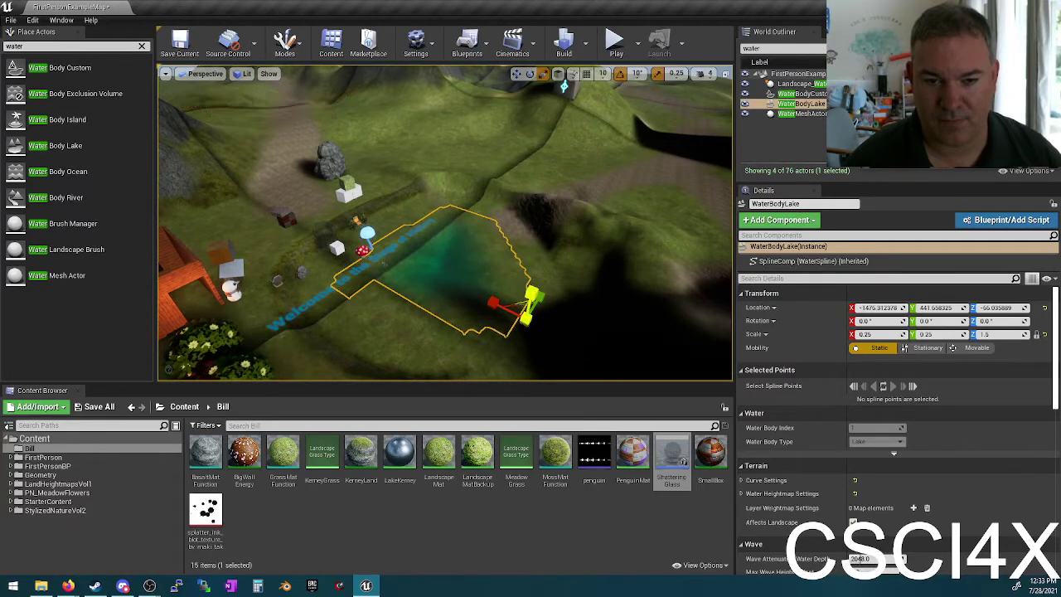
# Step: Move the lake into the terrain beside the dirt path, shifting Y to about 2772
pyautogui.moveTo(495, 300); pyautogui.dragTo(698, 316)
pyautogui.press('f')
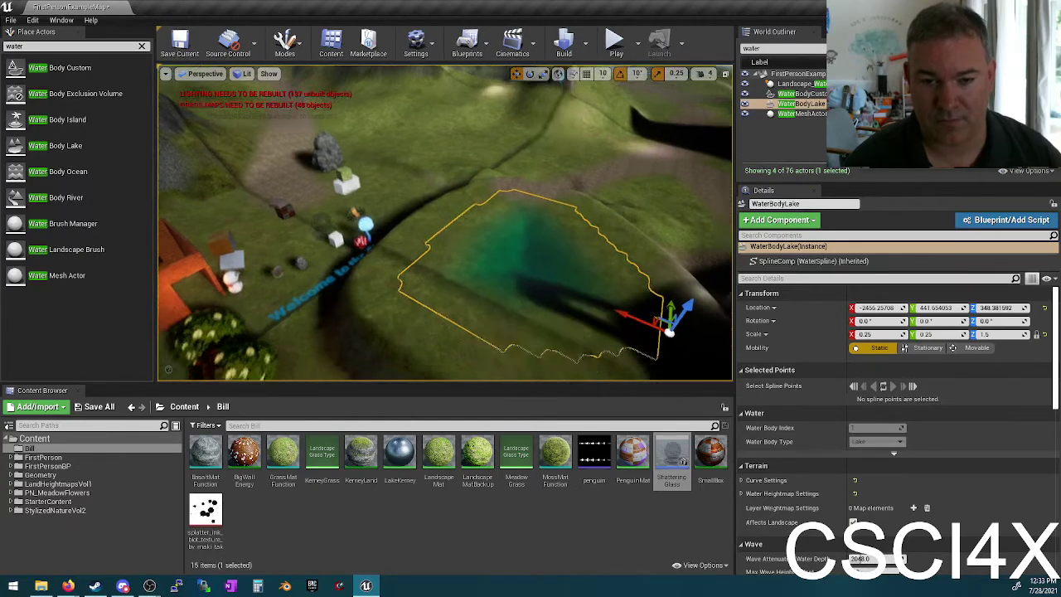
pyautogui.moveTo(610, 236); pyautogui.dragTo(602, 249)
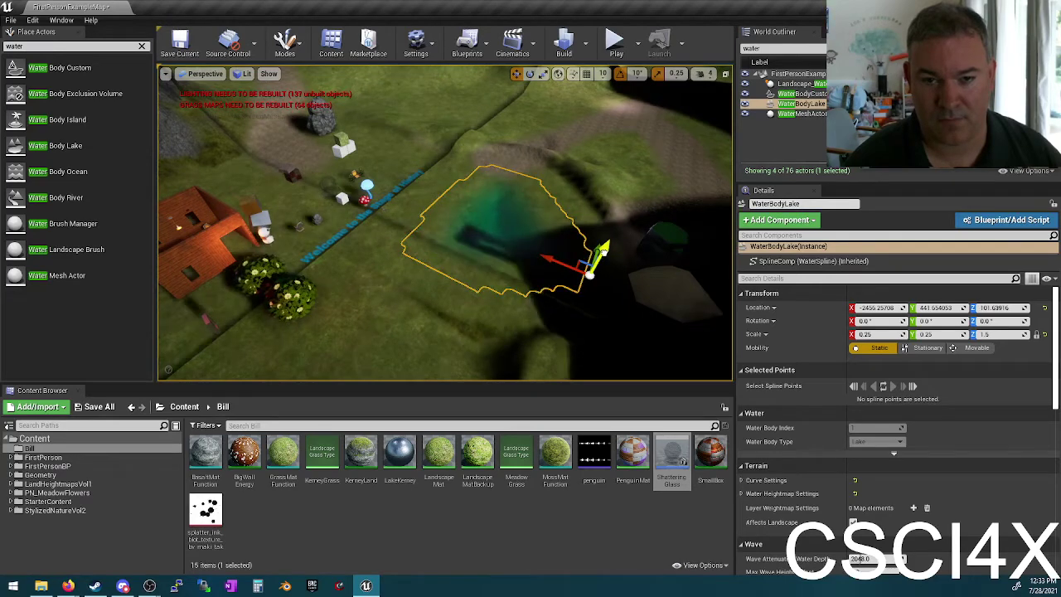
pyautogui.moveTo(600, 250); pyautogui.dragTo(653, 182)
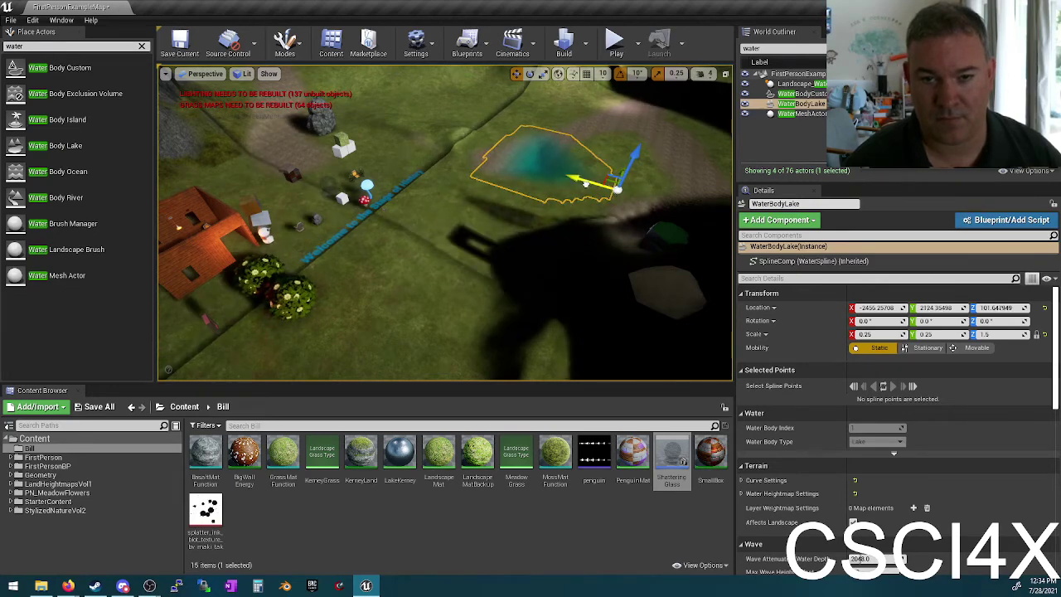
pyautogui.moveTo(585, 183); pyautogui.dragTo(665, 194)
pyautogui.moveTo(660, 201); pyautogui.dragTo(660, 201, button='right')
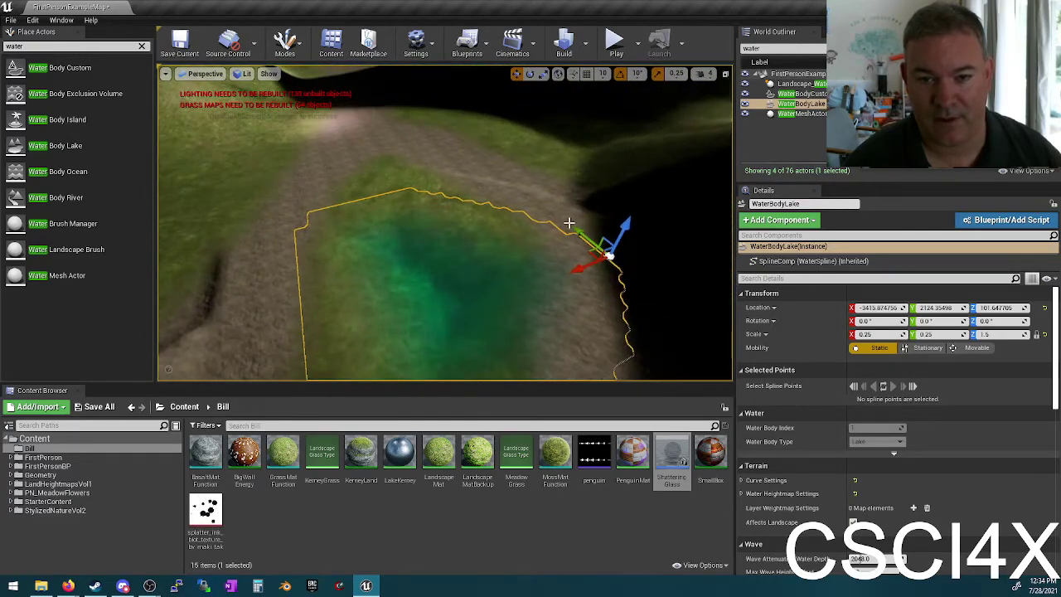
pyautogui.moveTo(569, 225); pyautogui.dragTo(555, 183)
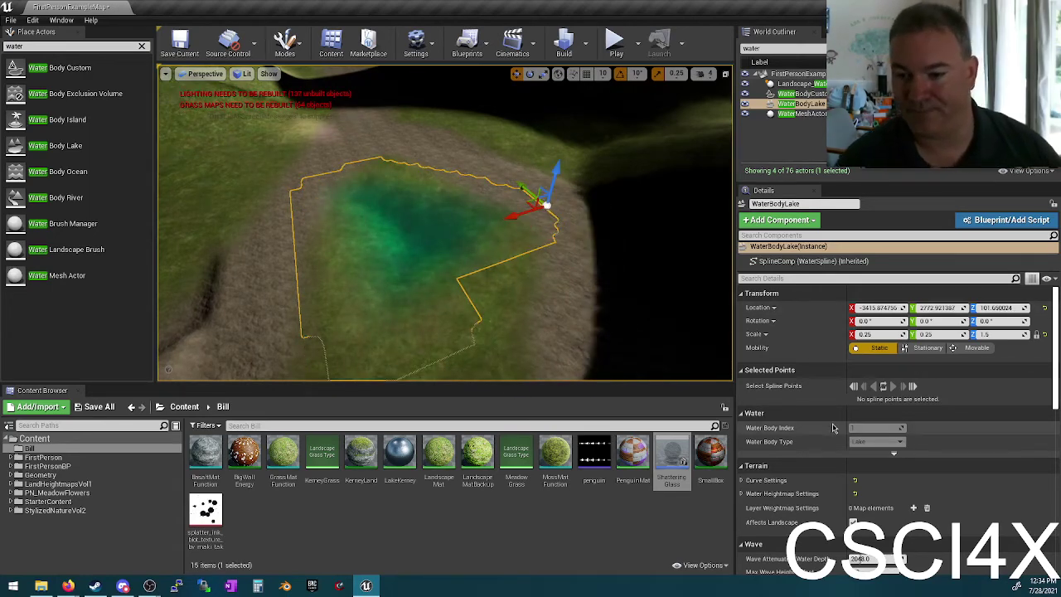
pyautogui.scroll(-3, 834, 428)
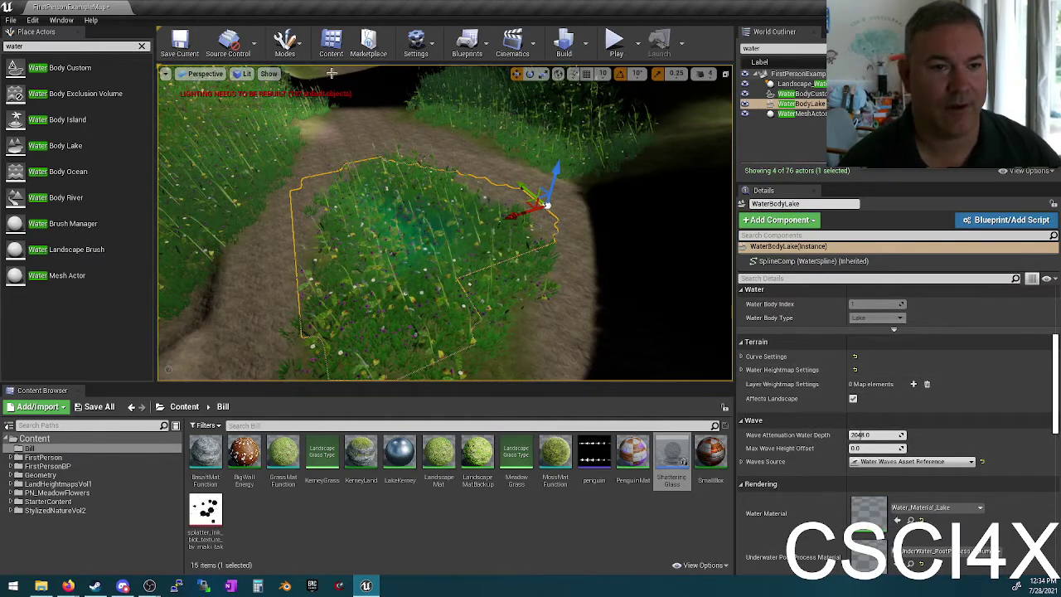
# Step: Paint a brown trail with the Road layer up the terrain beside the lake
pyautogui.click(285, 43)
pyautogui.click(303, 92)
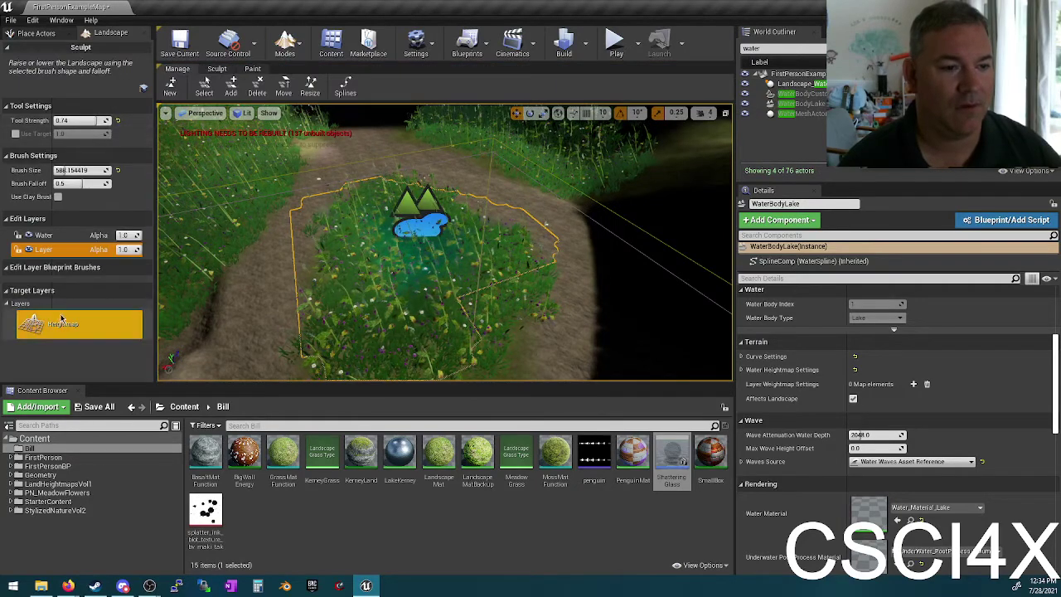
pyautogui.click(252, 71)
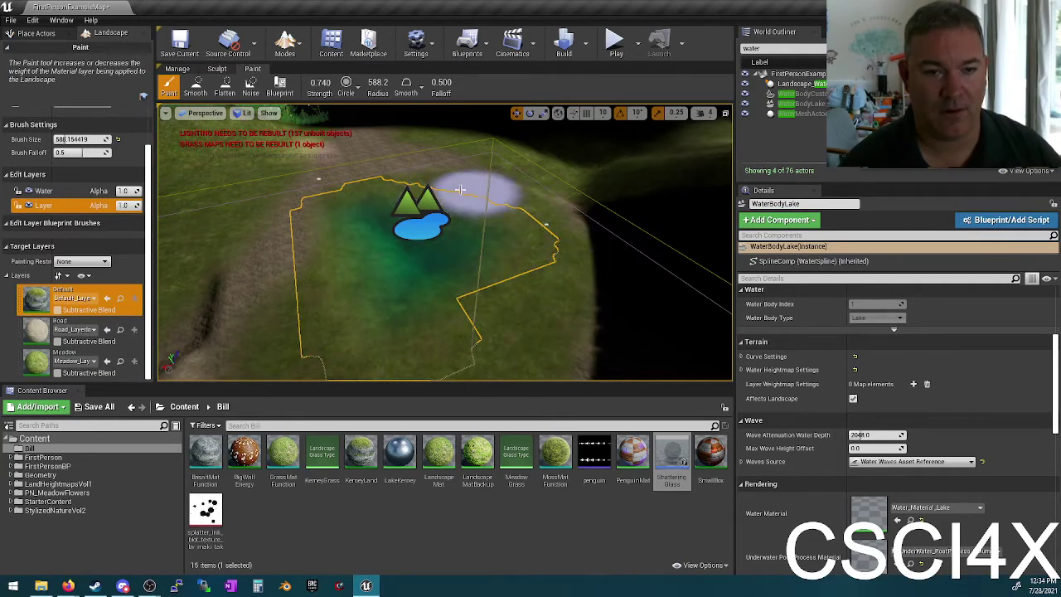
pyautogui.moveTo(539, 296); pyautogui.dragTo(416, 298, button='right')
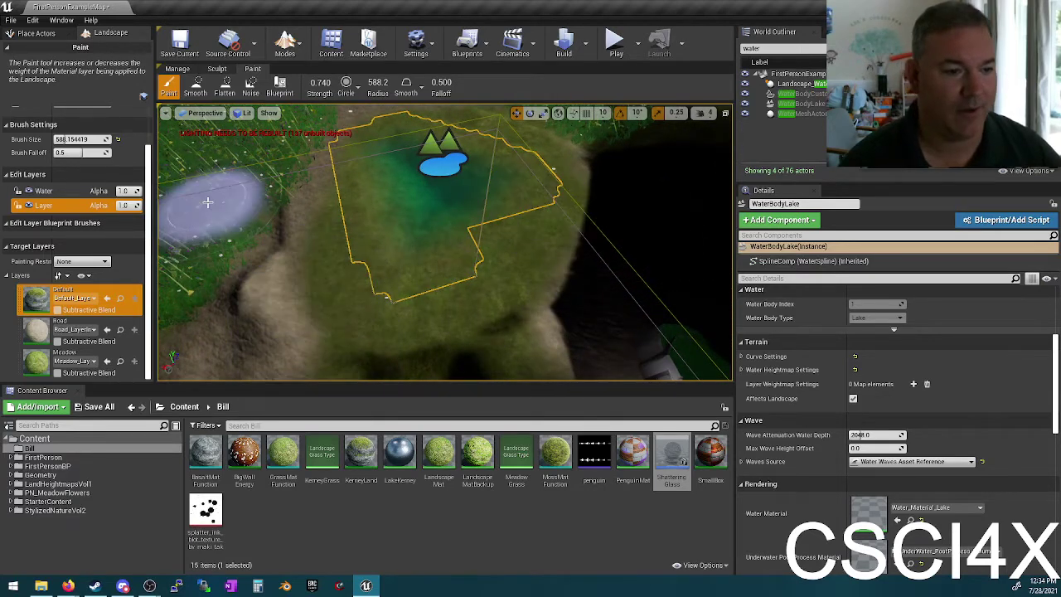
pyautogui.click(36, 330)
pyautogui.moveTo(207, 365)
pyautogui.mouseDown()
pyautogui.moveTo(248, 237)
pyautogui.moveTo(288, 170)
pyautogui.mouseUp()
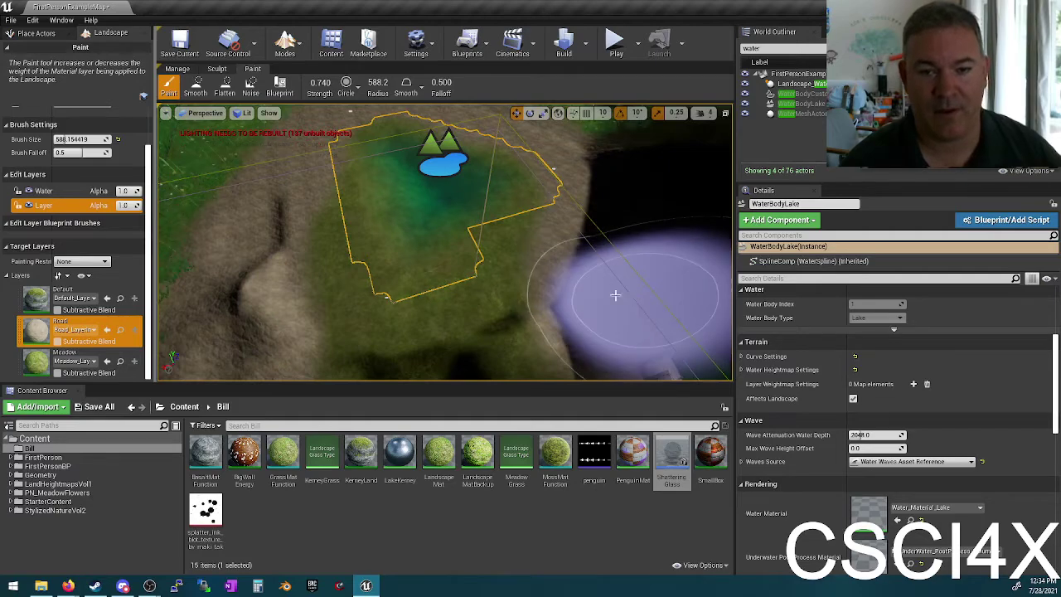
pyautogui.moveTo(435, 220)
pyautogui.mouseDown(button='right')
pyautogui.moveTo(439, 176)
pyautogui.moveTo(441, 217)
pyautogui.mouseUp(button='right')
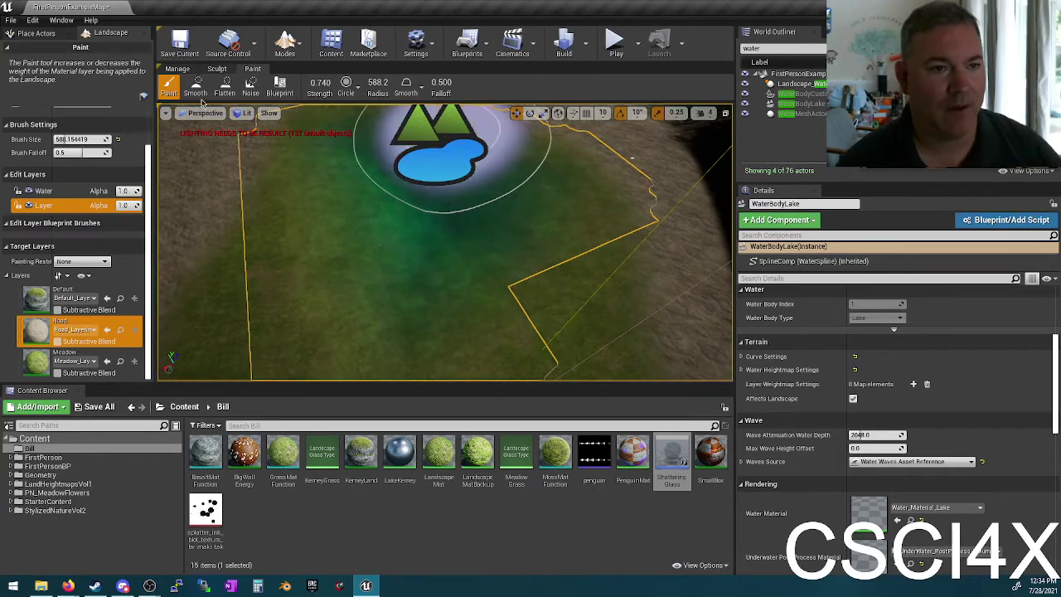
# Step: Switch the editor from Landscape mode back to Place Actors mode
pyautogui.click(285, 39)
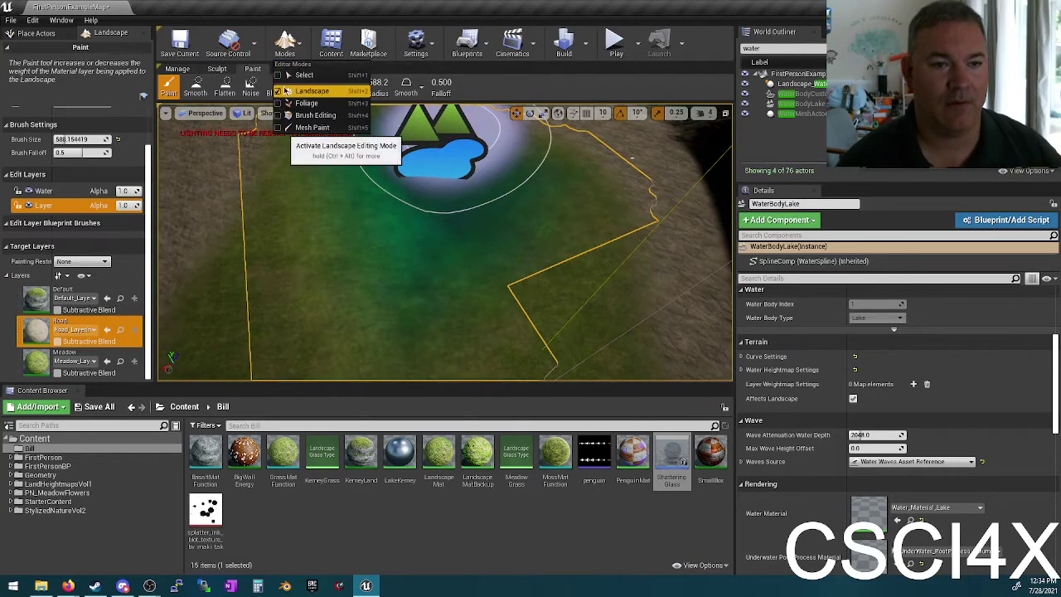
pyautogui.click(301, 73)
pyautogui.moveTo(388, 140)
pyautogui.mouseDown(button='right')
pyautogui.moveTo(388, 114)
pyautogui.moveTo(389, 149)
pyautogui.moveTo(401, 154)
pyautogui.mouseUp(button='right')
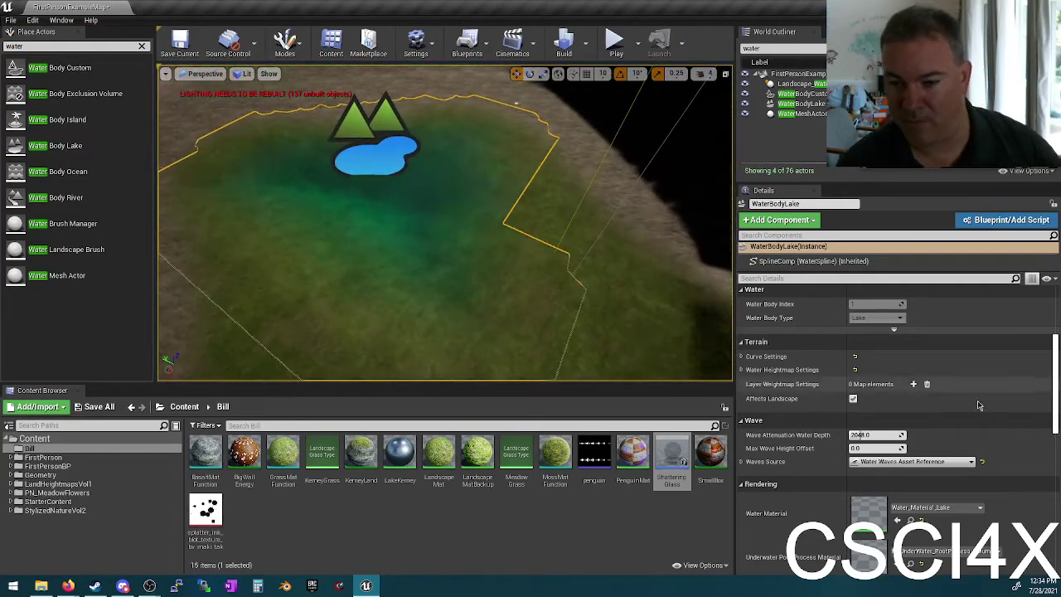
# Step: Set the lake's Waves Source to Gerstner Water Waves, with Max Wave Height Offset at 200
pyautogui.scroll(-2, 978, 404)
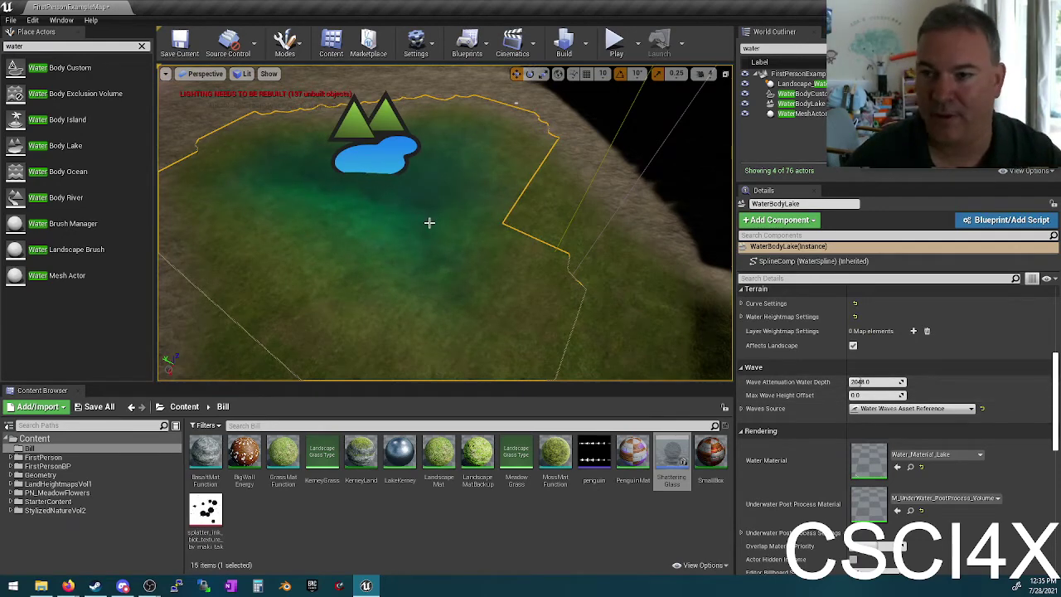
pyautogui.click(905, 409)
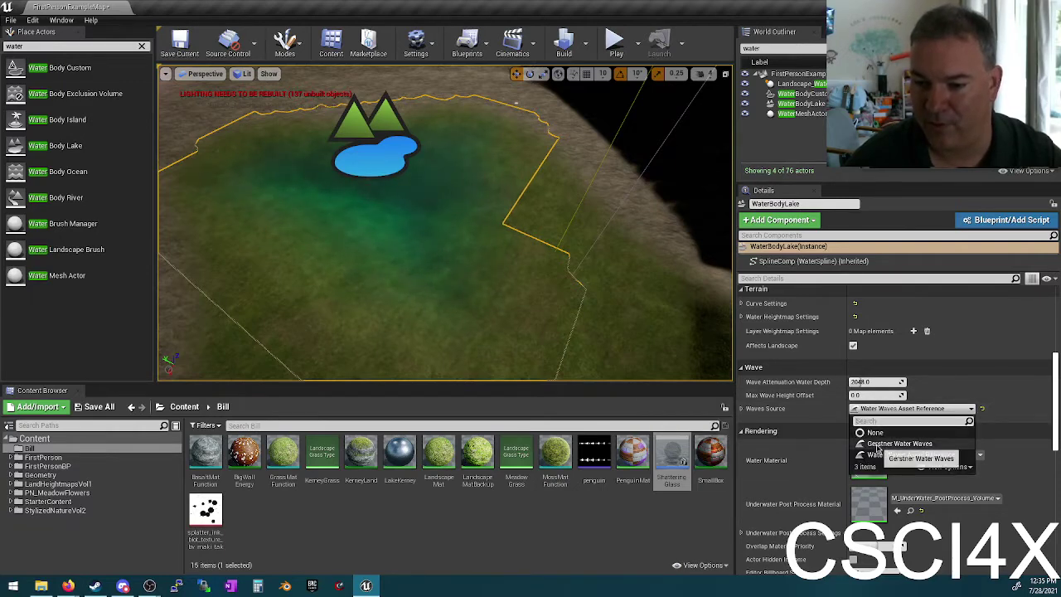
pyautogui.click(876, 444)
pyautogui.moveTo(484, 238); pyautogui.dragTo(526, 194, button='right')
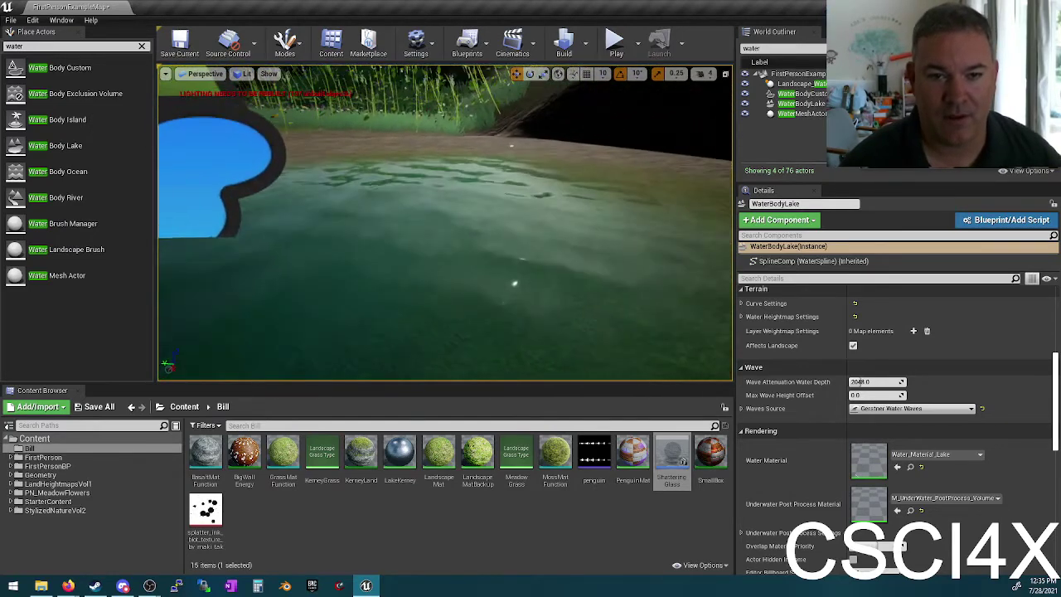
pyautogui.click(895, 409)
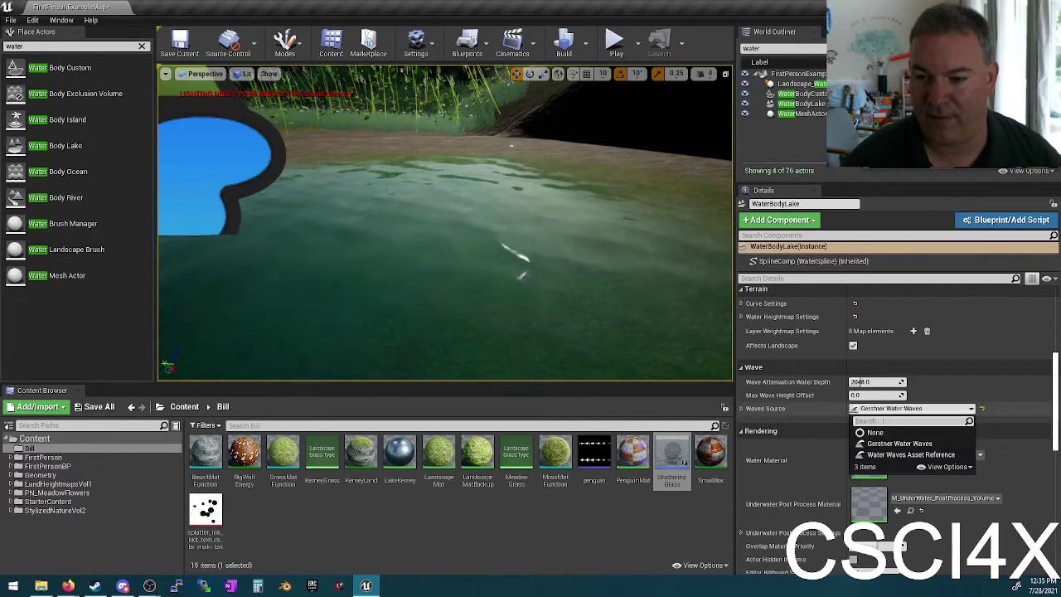
pyautogui.click(880, 455)
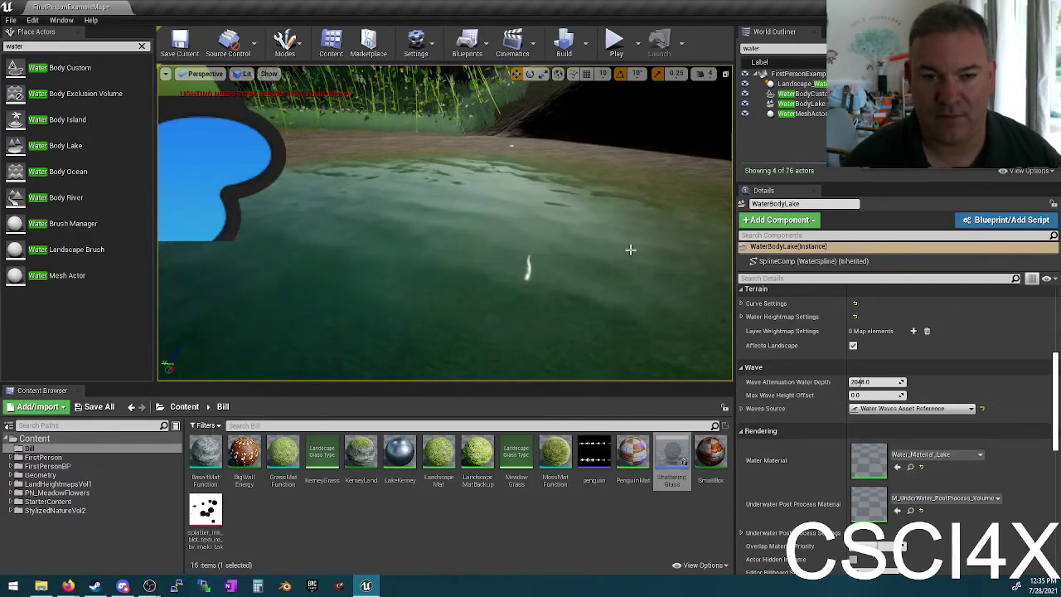
pyautogui.click(907, 409)
pyautogui.click(893, 443)
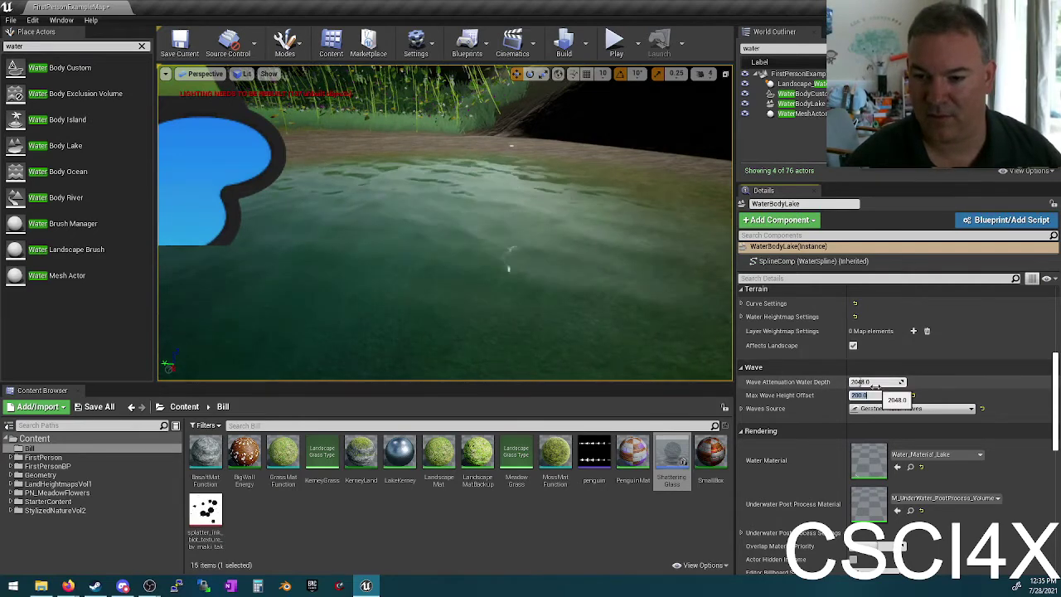
pyautogui.scroll(-4, 800, 453)
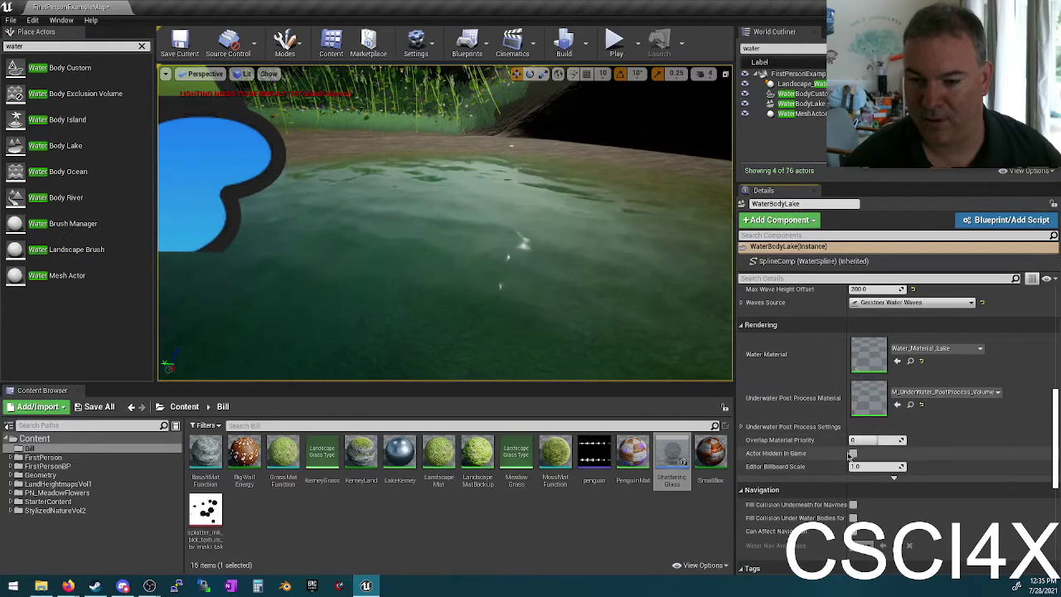
pyautogui.scroll(-9, 849, 461)
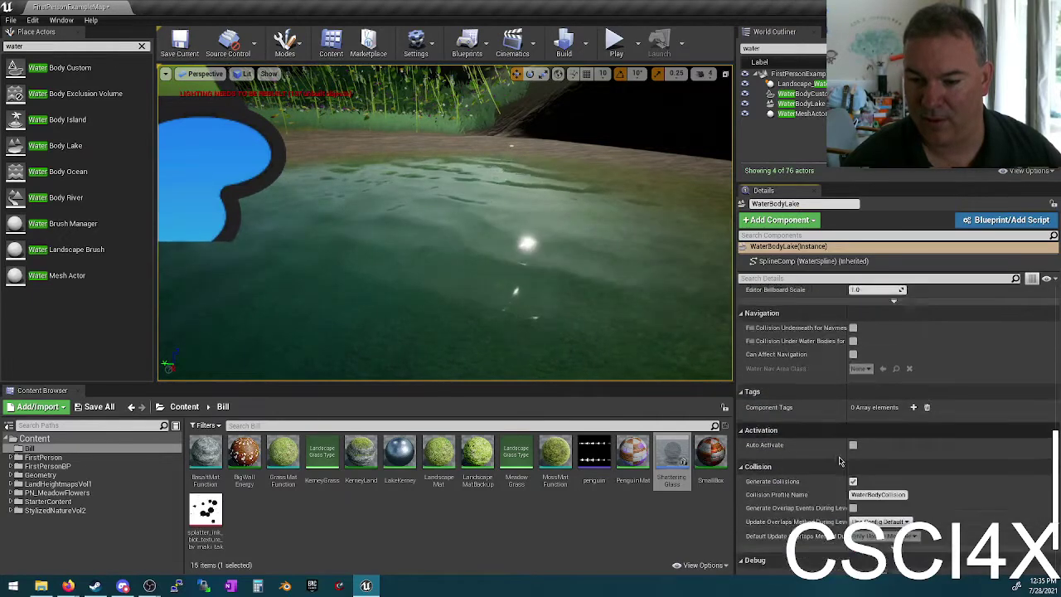
pyautogui.scroll(-3, 874, 452)
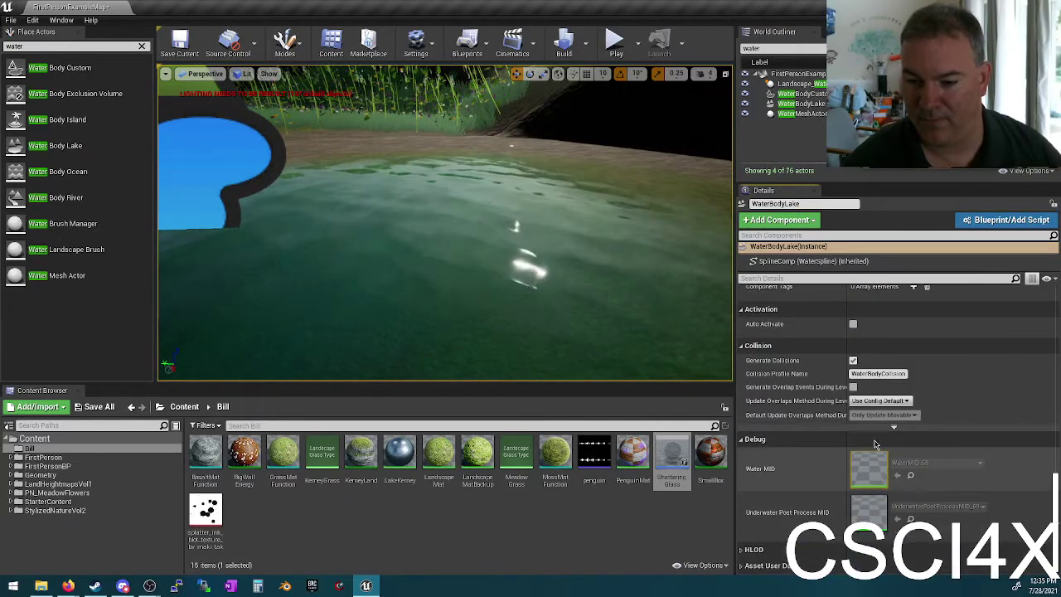
pyautogui.scroll(12, 840, 438)
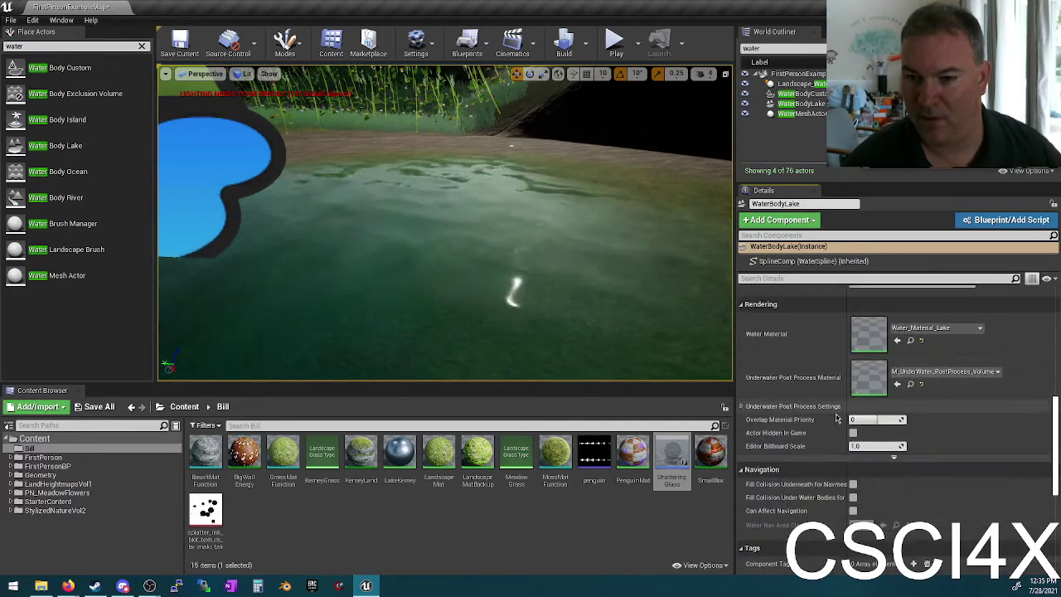
pyautogui.scroll(7, 849, 410)
# Step: In Water Heightmap Falloff Settings, keep Invert Shape off and set Falloff Mode to Width
pyautogui.scroll(1, 783, 386)
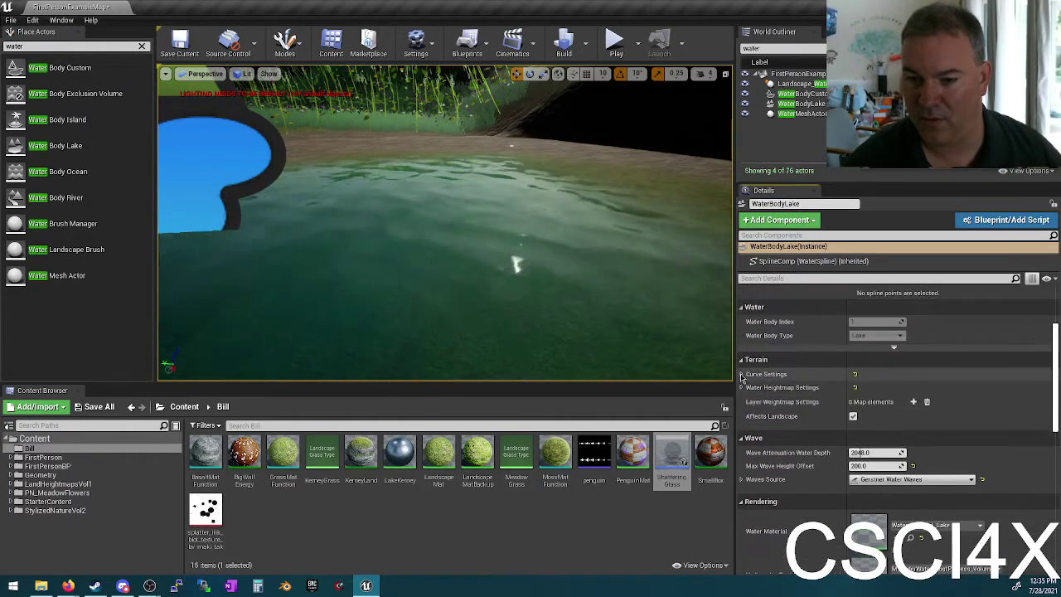
pyautogui.click(741, 387)
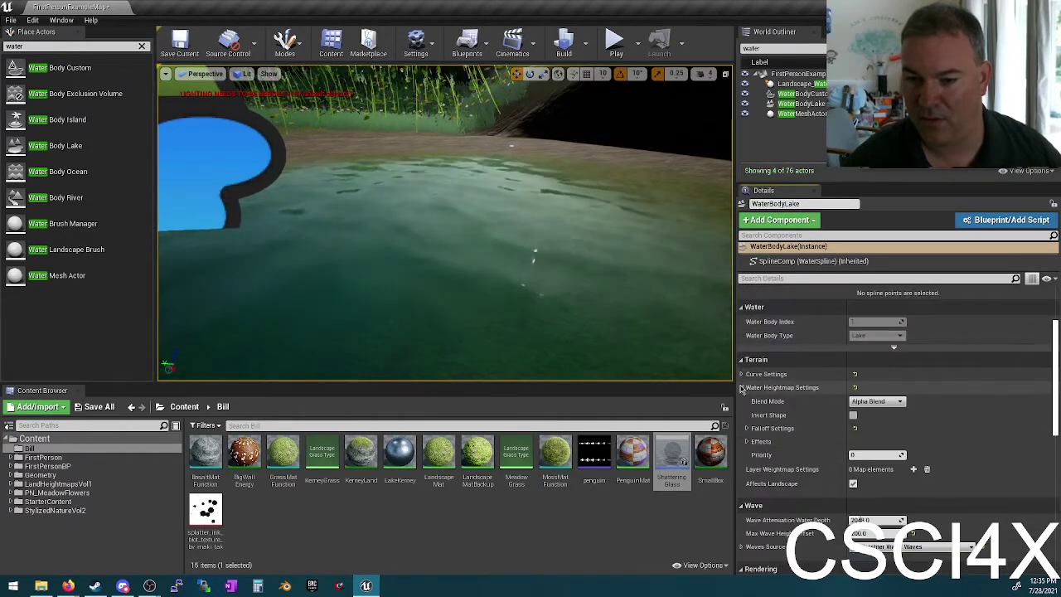
pyautogui.click(853, 415)
pyautogui.click(745, 429)
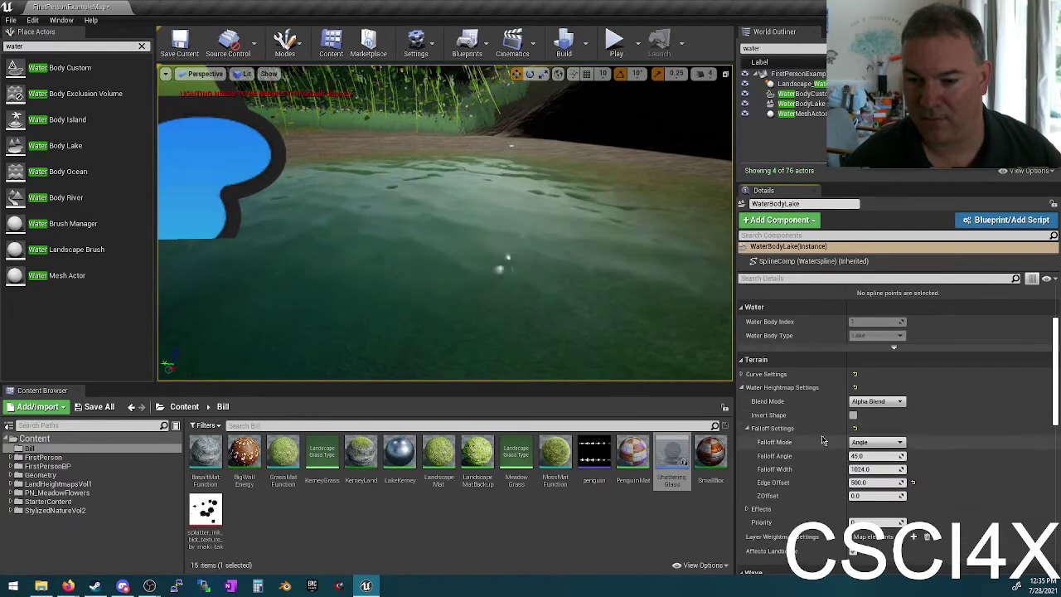
pyautogui.scroll(-1, 821, 435)
pyautogui.press('f')
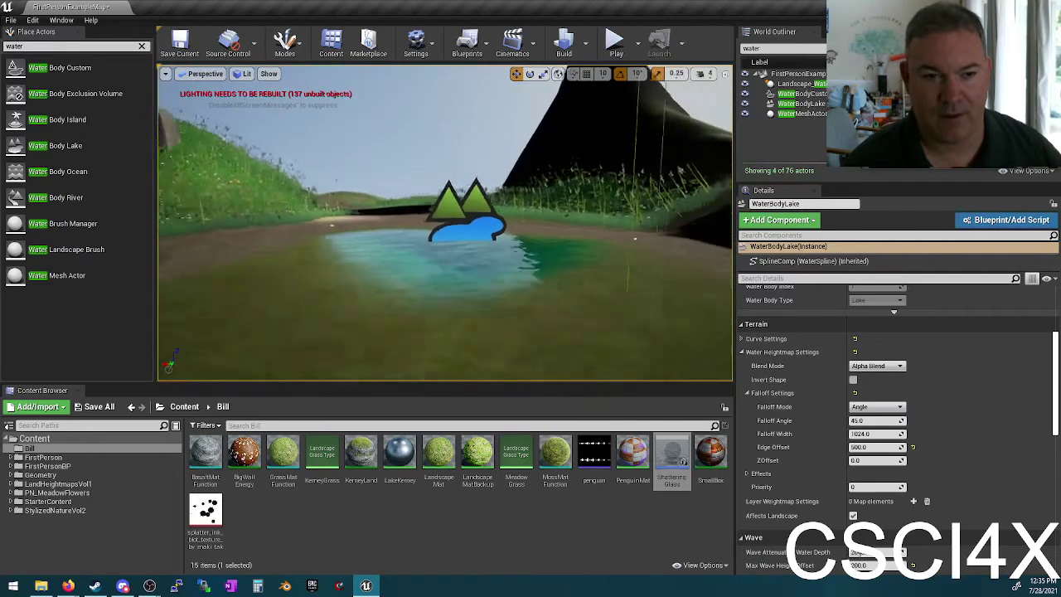
pyautogui.moveTo(300, 313)
pyautogui.mouseDown()
pyautogui.moveTo(300, 348)
pyautogui.moveTo(300, 313)
pyautogui.mouseUp()
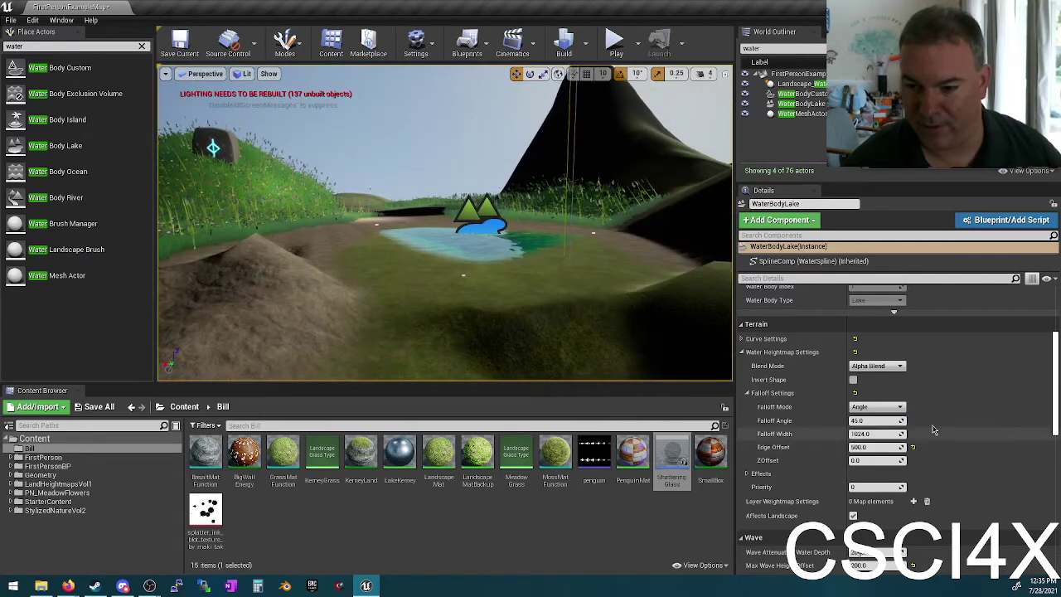
pyautogui.click(862, 423)
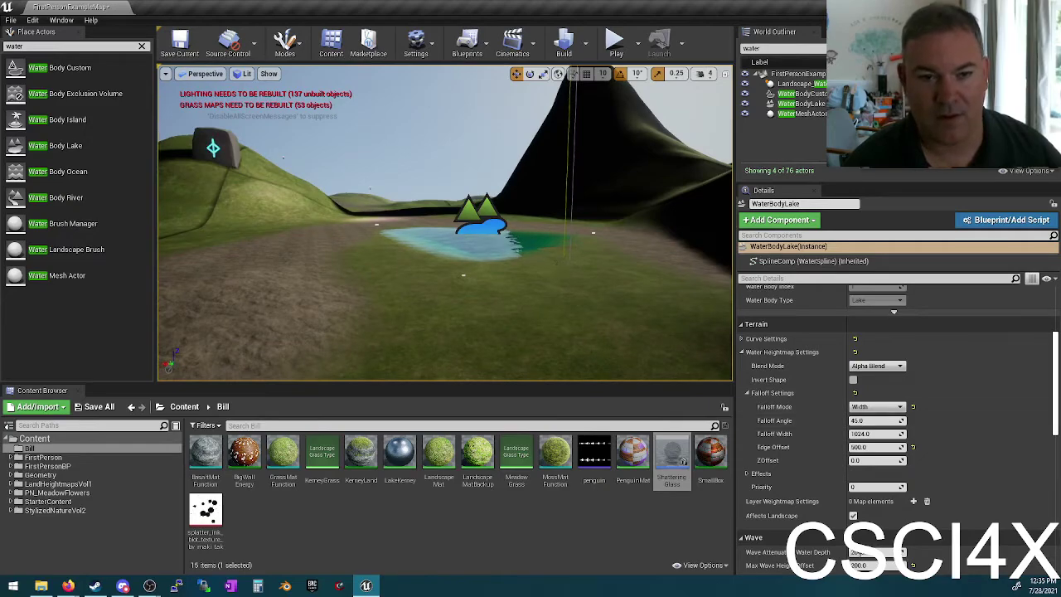
pyautogui.moveTo(497, 315); pyautogui.dragTo(708, 224)
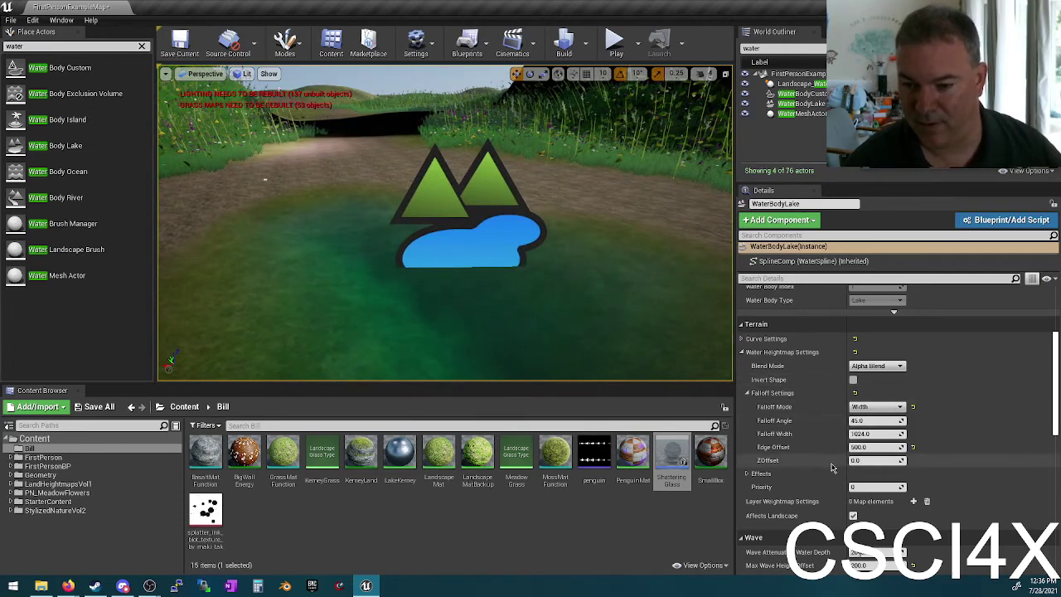
pyautogui.click(742, 338)
pyautogui.click(908, 380)
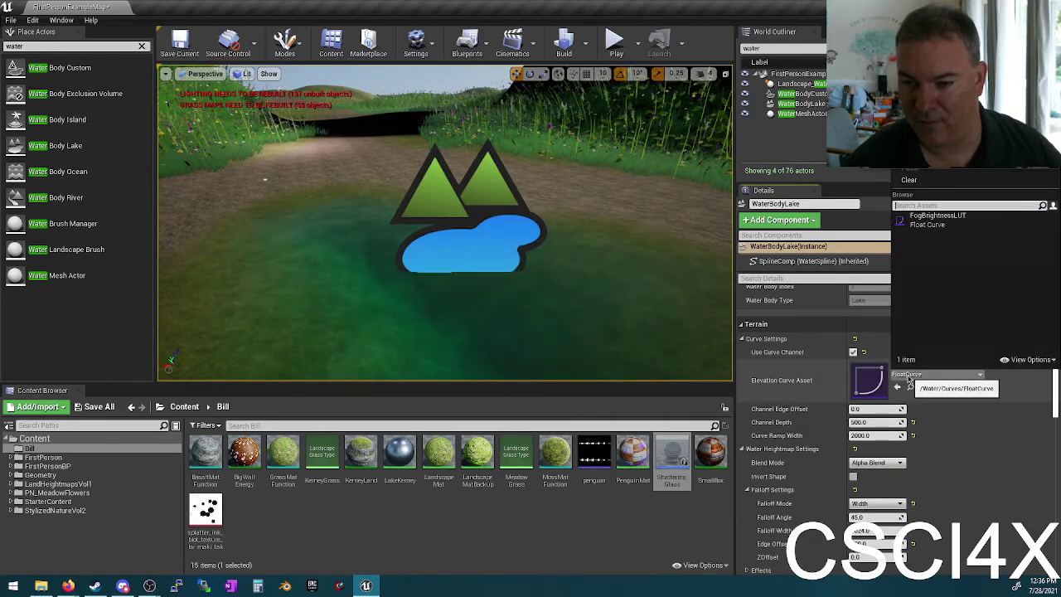
pyautogui.click(962, 408)
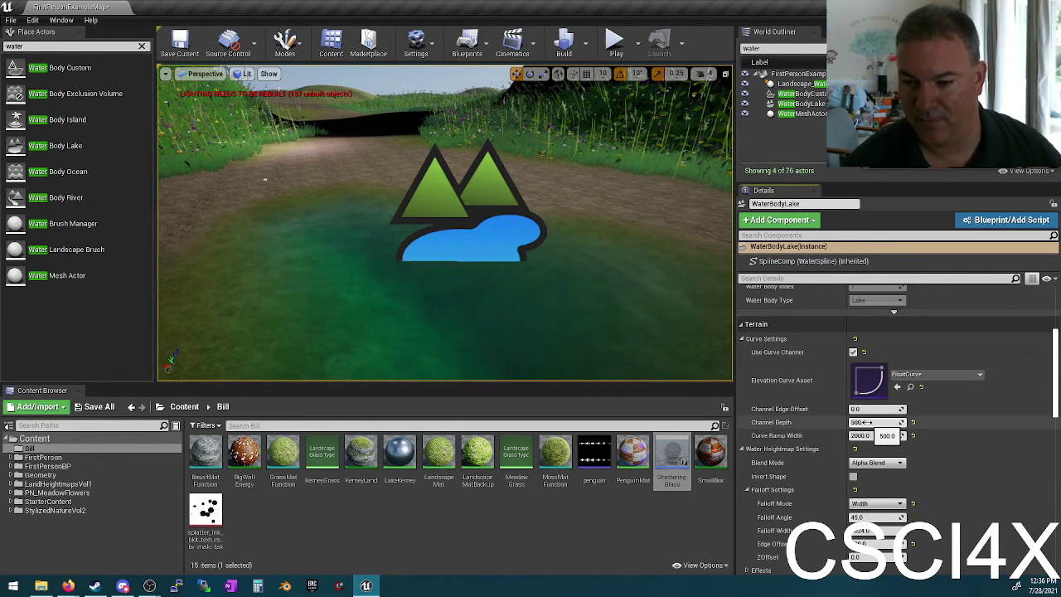
pyautogui.scroll(5, 866, 421)
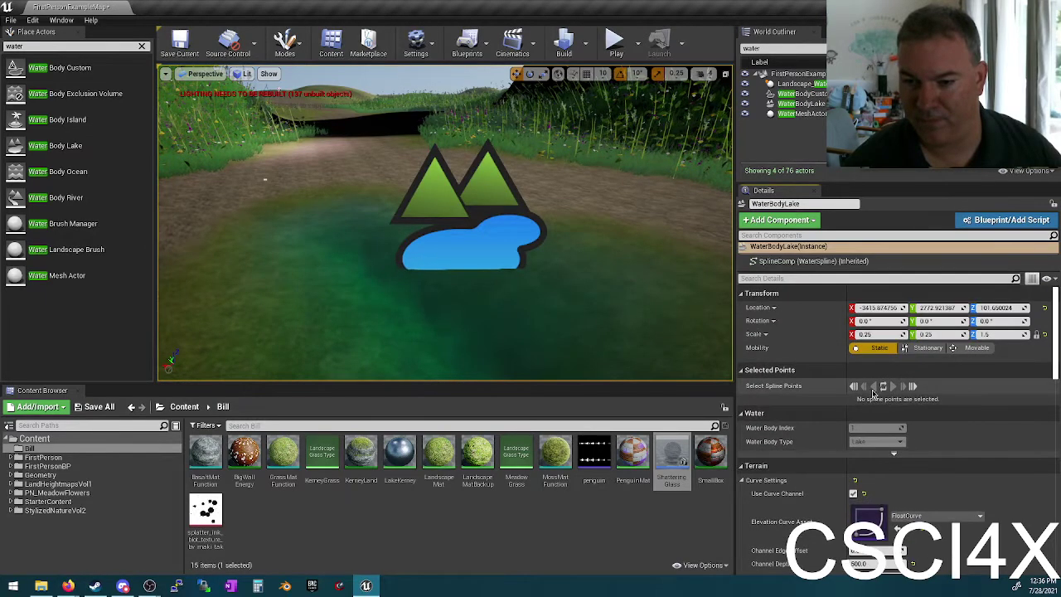
pyautogui.click(808, 261)
pyautogui.press('f')
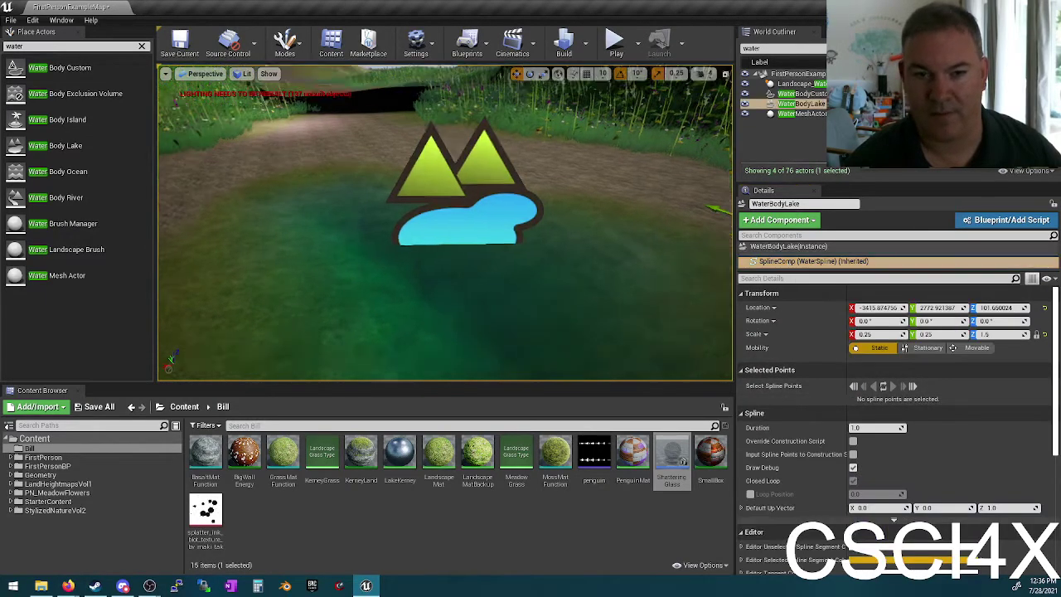
pyautogui.keyDown('alt'); pyautogui.moveTo(445, 223); pyautogui.dragTo(703, 239); pyautogui.keyUp('alt')
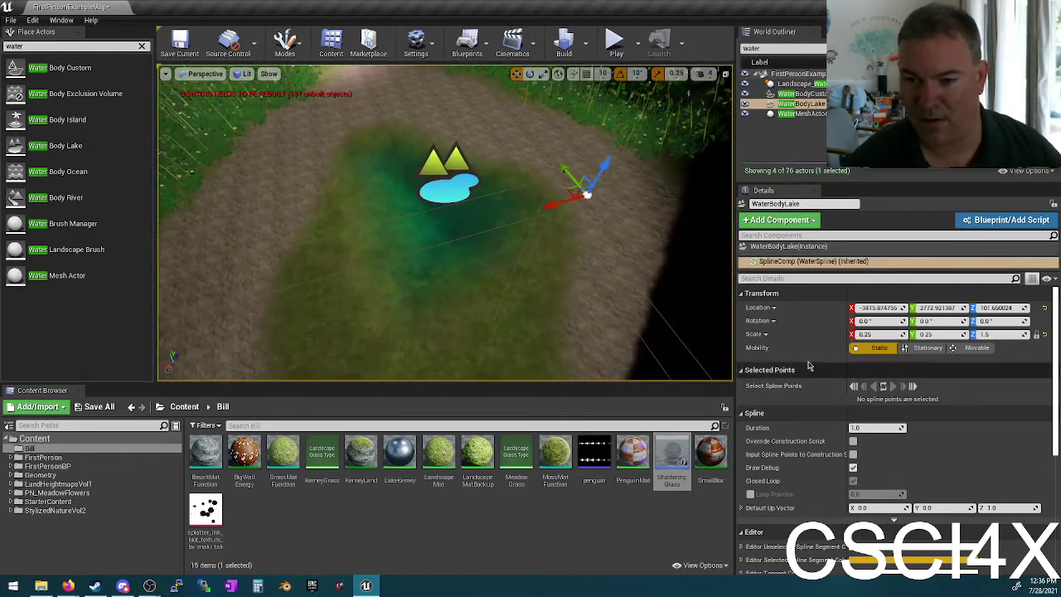
pyautogui.click(496, 209)
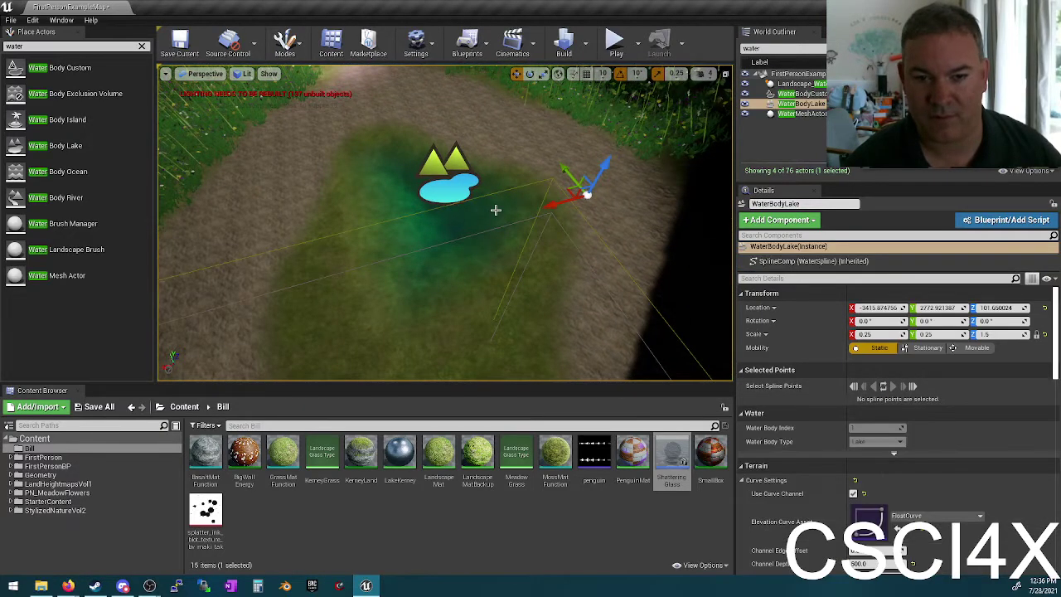
pyautogui.keyDown('alt'); pyautogui.moveTo(456, 274); pyautogui.dragTo(459, 281); pyautogui.keyUp('alt')
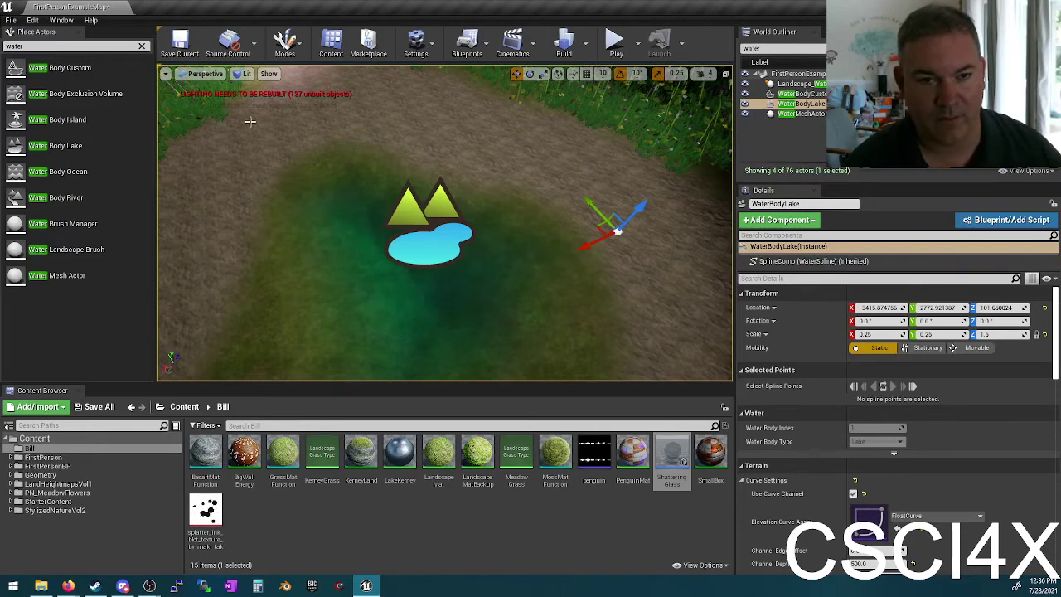
pyautogui.moveTo(450, 301); pyautogui.dragTo(449, 300, button='right')
pyautogui.scroll(-10, 923, 405)
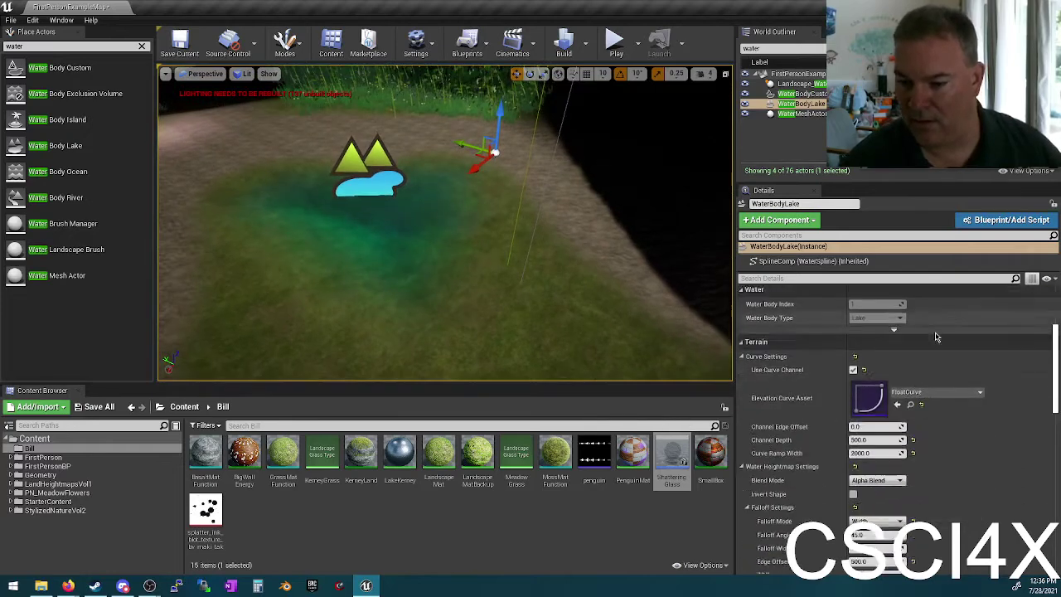
pyautogui.scroll(-5, 925, 400)
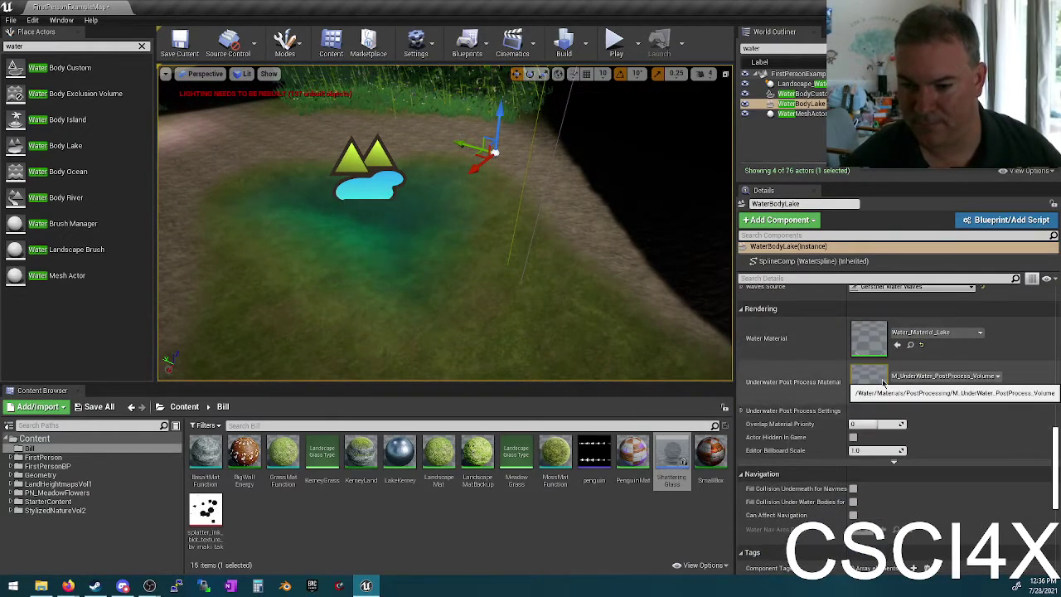
pyautogui.click(622, 48)
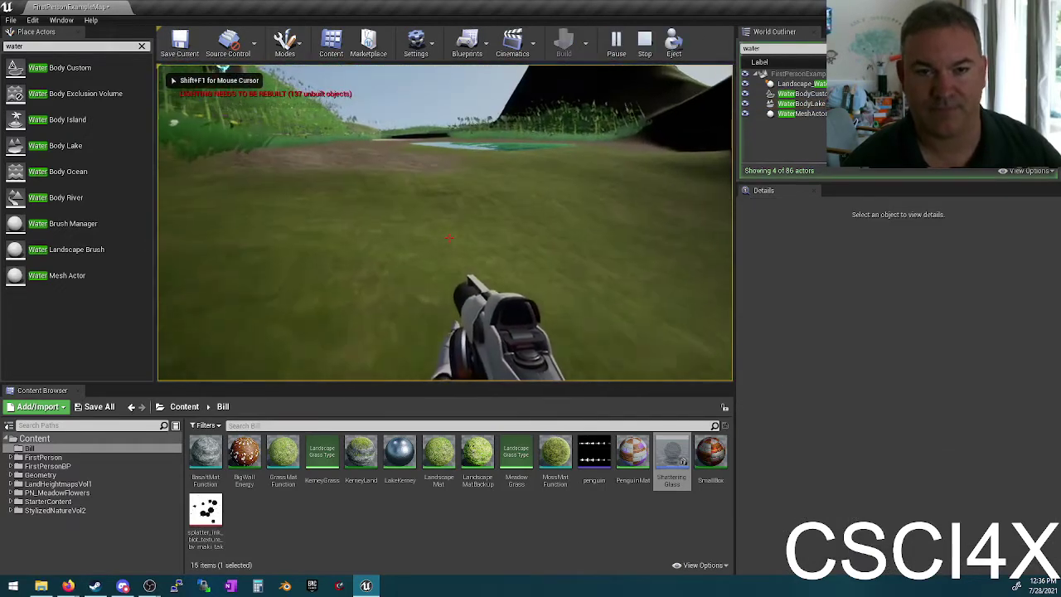
pyautogui.press('w')
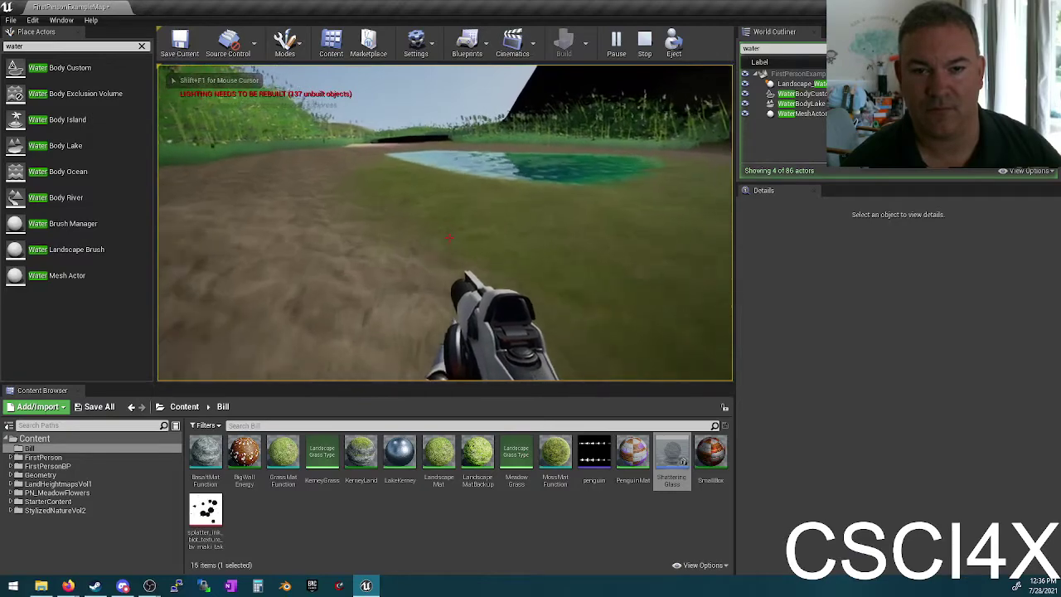
pyautogui.press('w')
pyautogui.press('w')
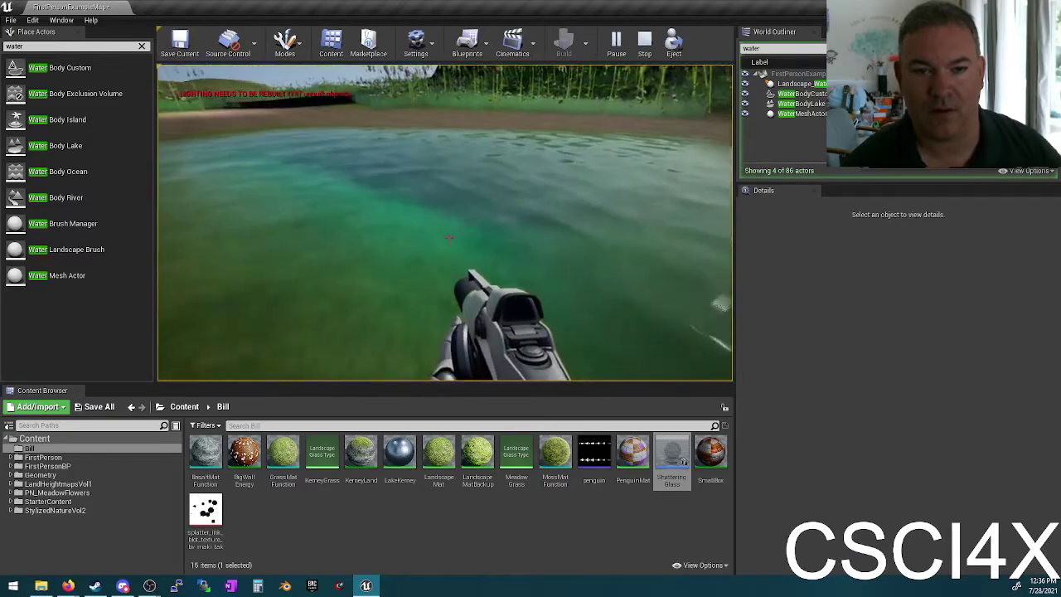
pyautogui.press('w')
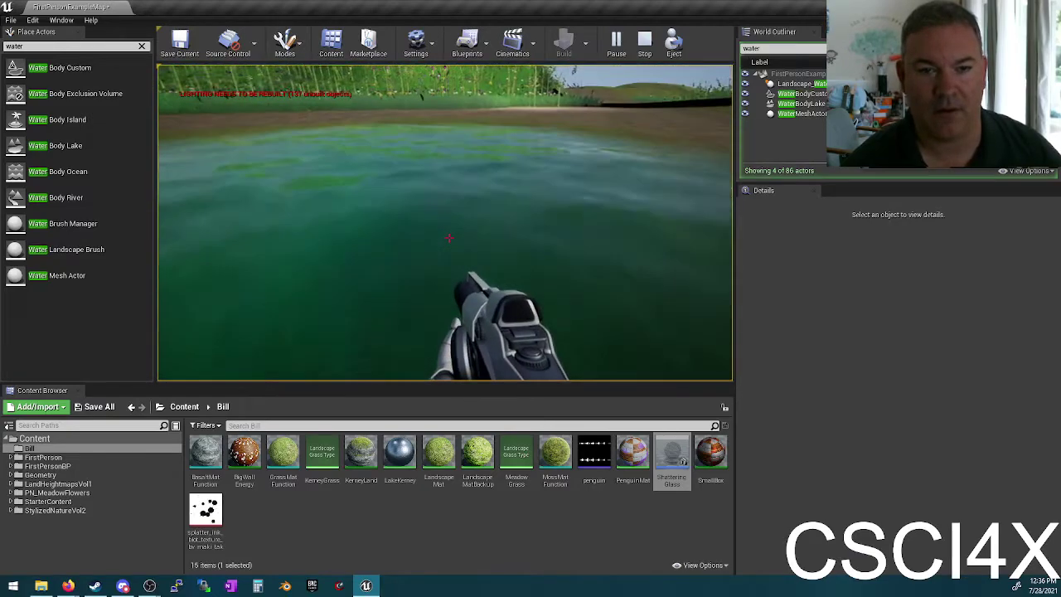
pyautogui.press('w')
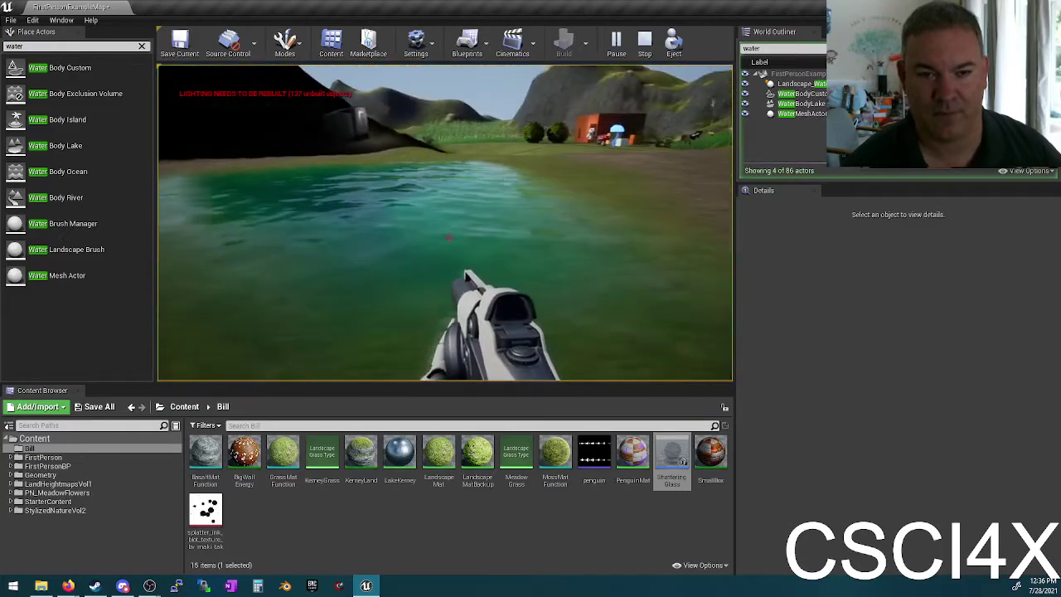
pyautogui.press('w')
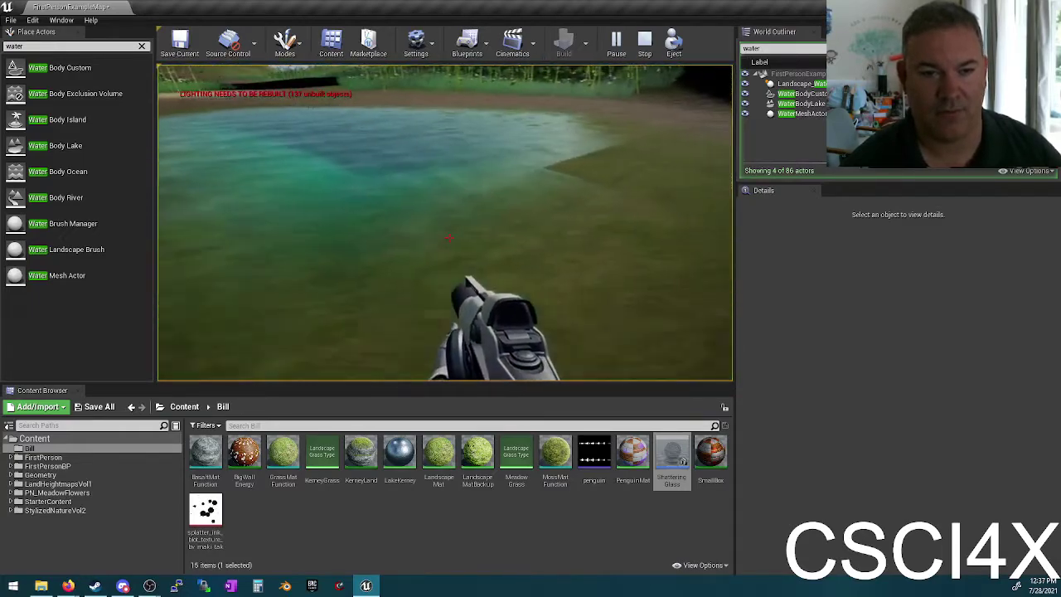
# Step: Stop play and expand Waves Source > Waves > Gerstner Wave Generator in Details
pyautogui.press('Escape')
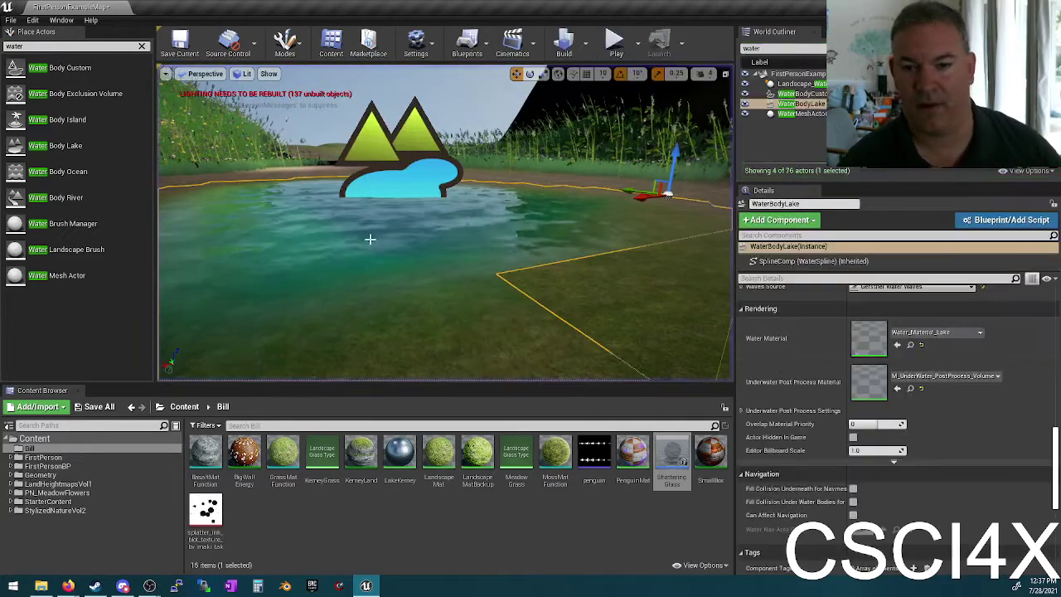
pyautogui.scroll(-10, 928, 391)
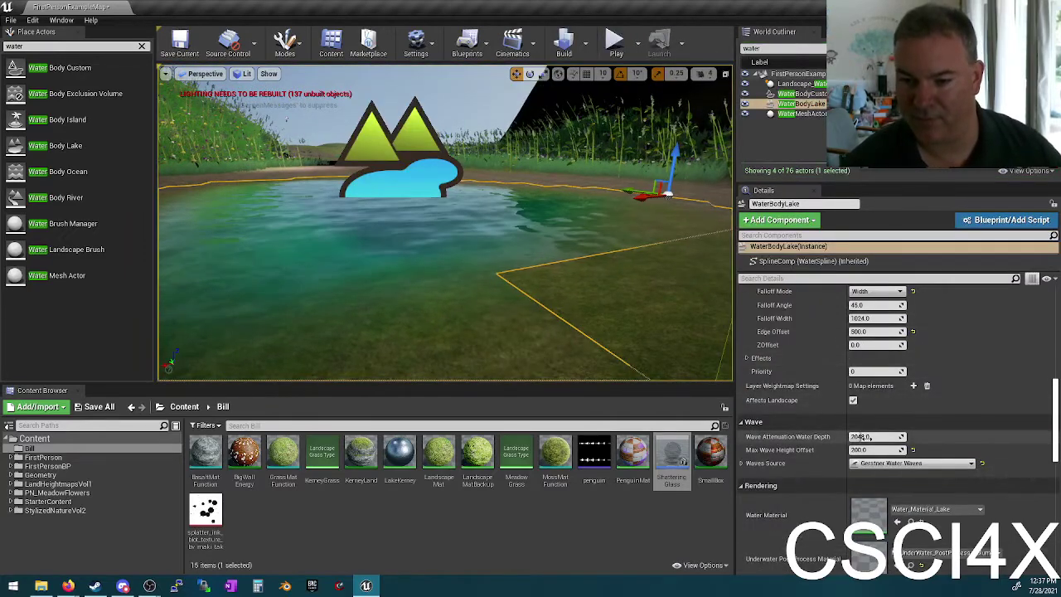
pyautogui.click(744, 464)
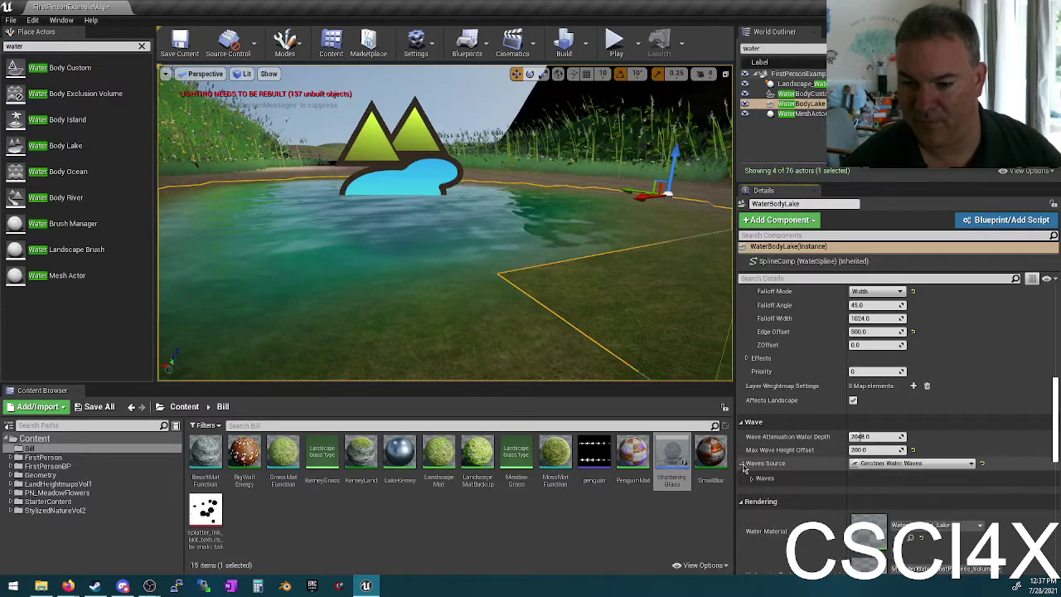
pyautogui.click(752, 479)
pyautogui.scroll(-1, 752, 472)
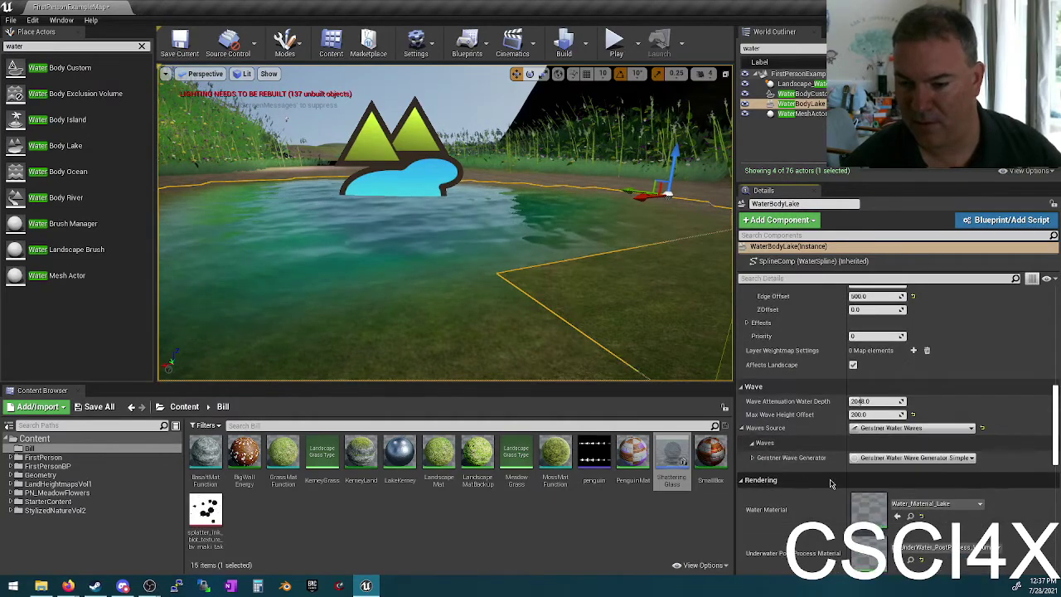
pyautogui.click(753, 457)
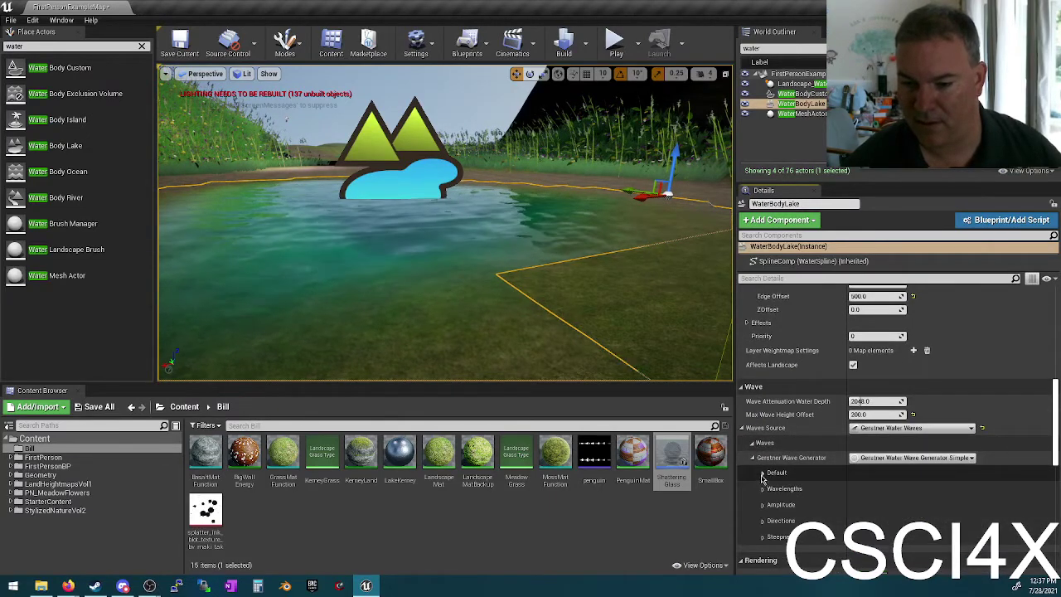
# Step: Expand the Default, Wavelengths, Amplitude, Directions and Steepness groups and set Min Amplitude to 1000
pyautogui.click(762, 473)
pyautogui.click(762, 513)
pyautogui.scroll(-1, 762, 520)
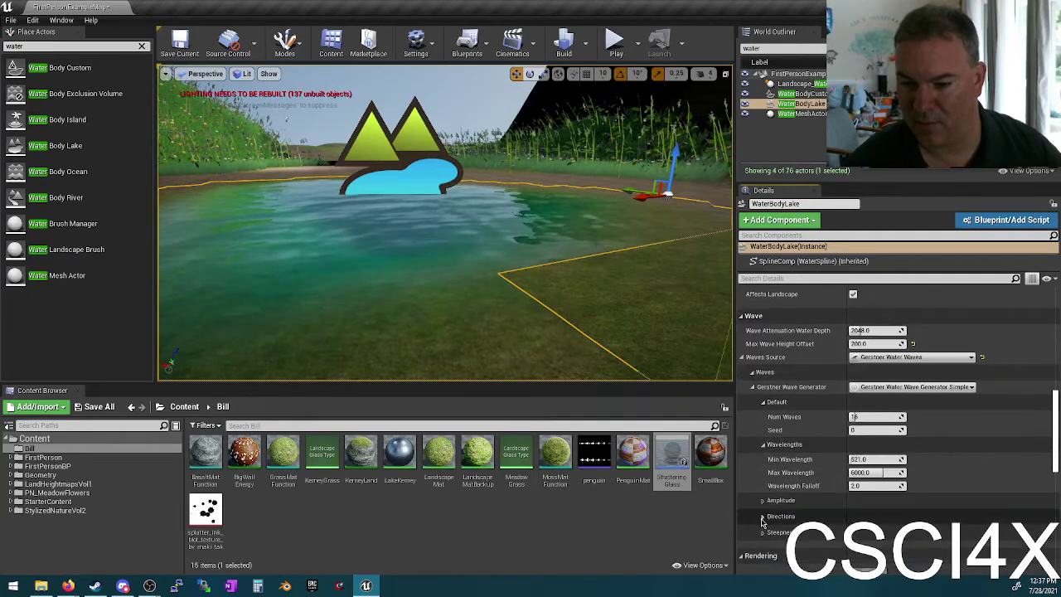
pyautogui.click(762, 500)
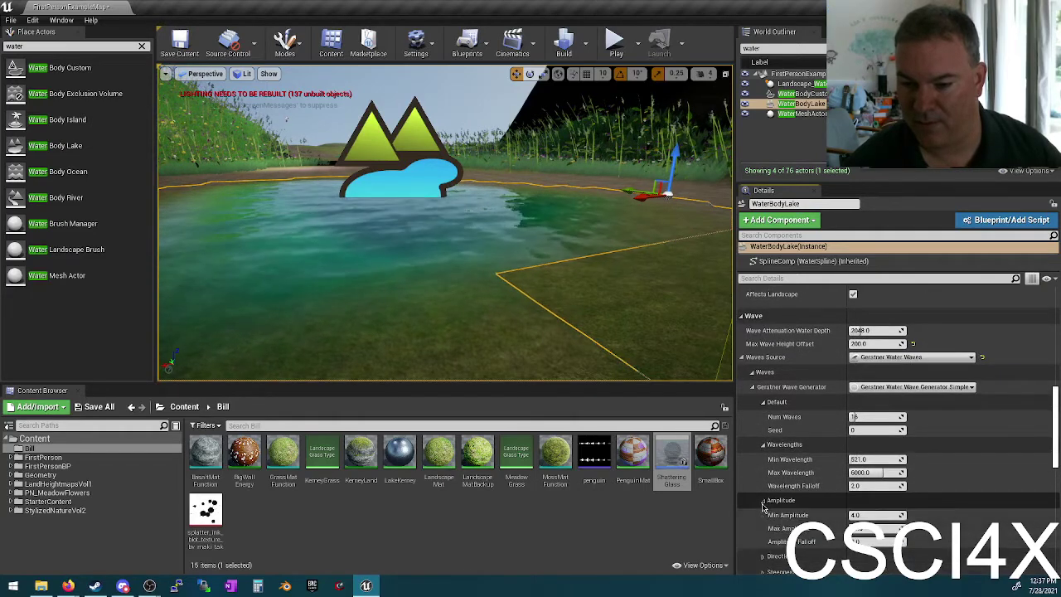
pyautogui.scroll(-1, 796, 498)
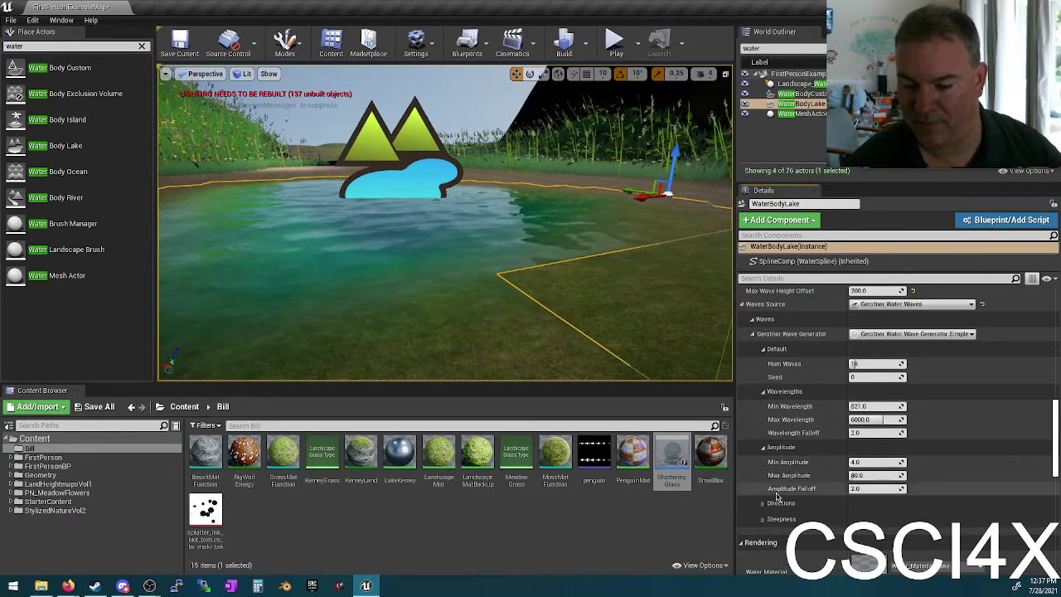
pyautogui.scroll(-1, 763, 480)
pyautogui.click(762, 468)
pyautogui.scroll(-1, 759, 495)
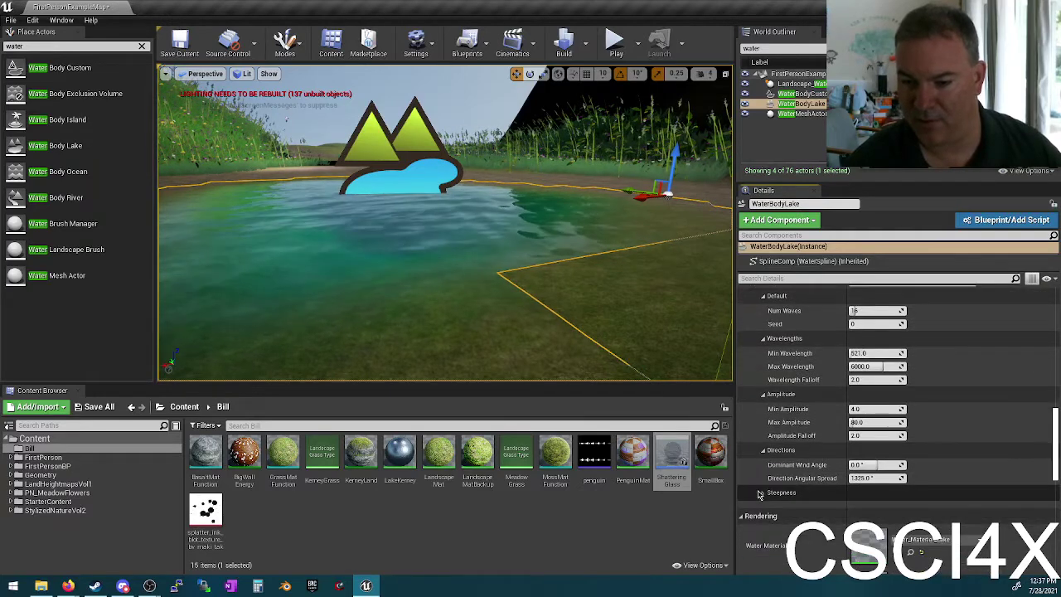
pyautogui.click(762, 493)
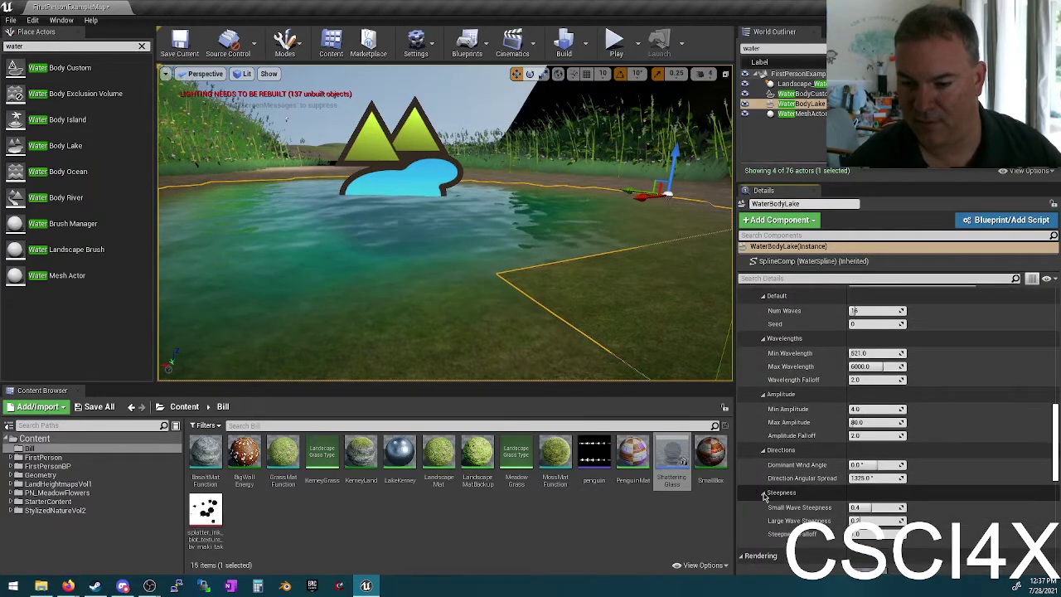
pyautogui.click(843, 409)
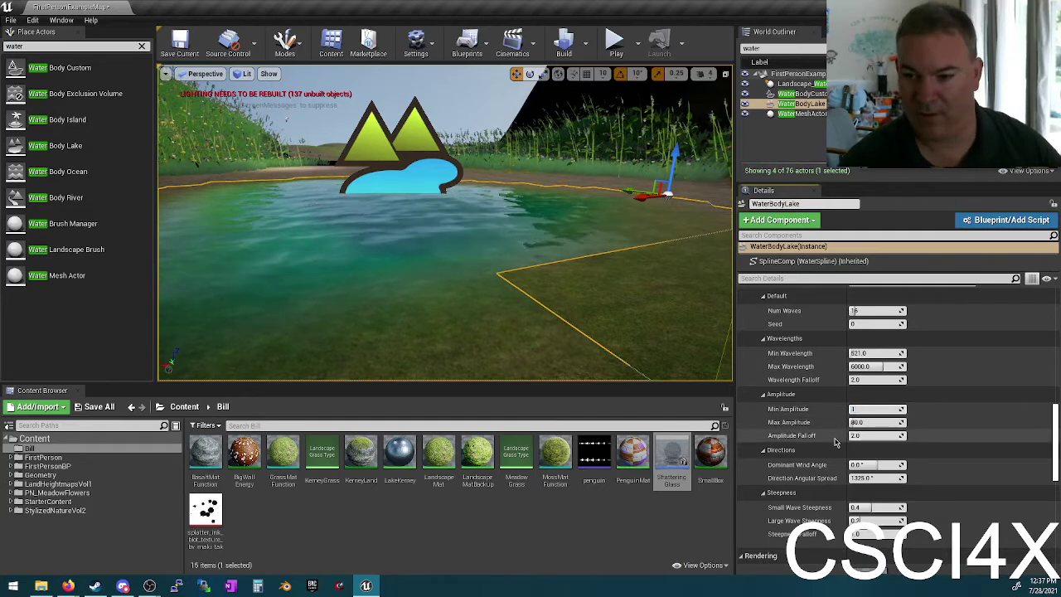
pyautogui.press('Return')
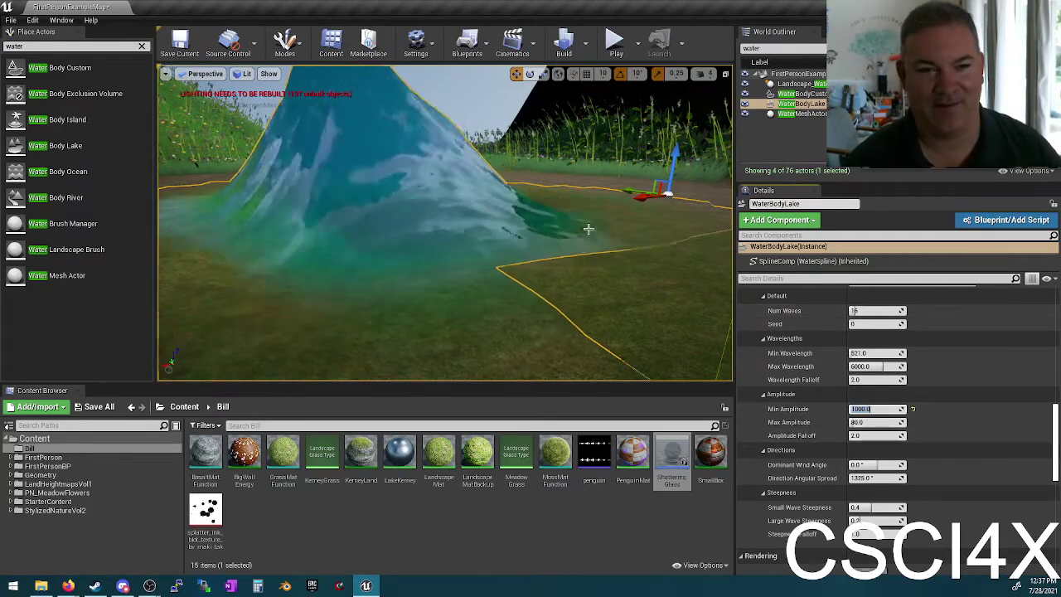
pyautogui.moveTo(307, 221); pyautogui.dragTo(306, 198, button='right')
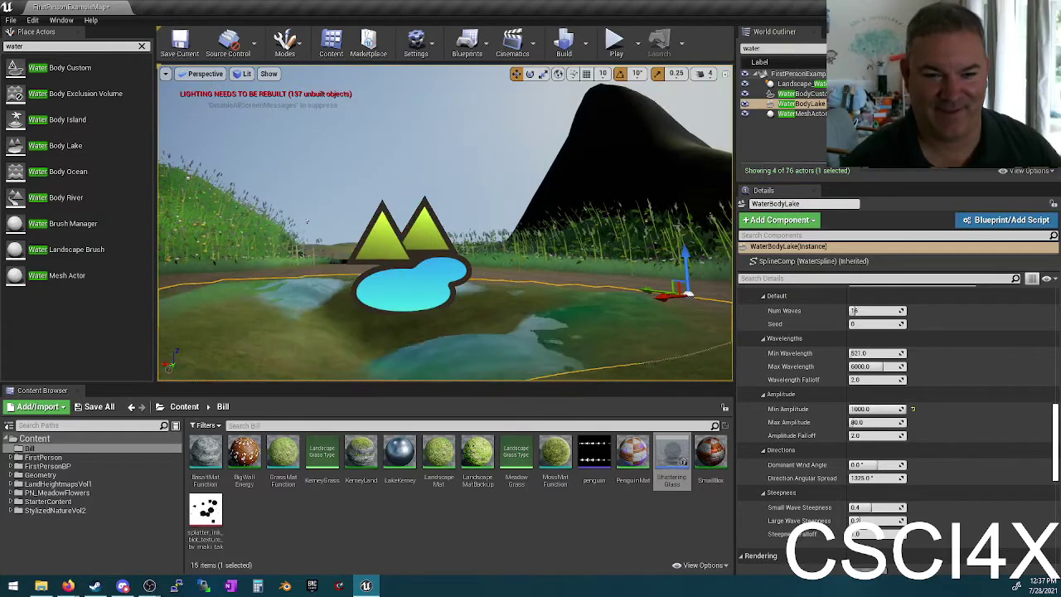
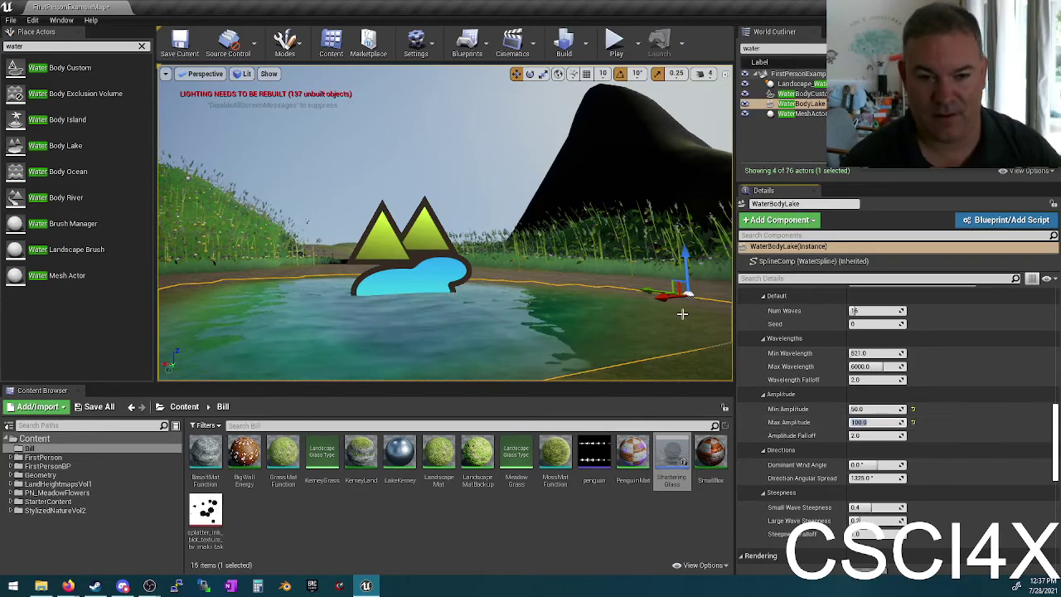
# Step: Set the lake's Gerstner Num Waves to 8
pyautogui.moveTo(540, 278); pyautogui.dragTo(522, 309, button='right')
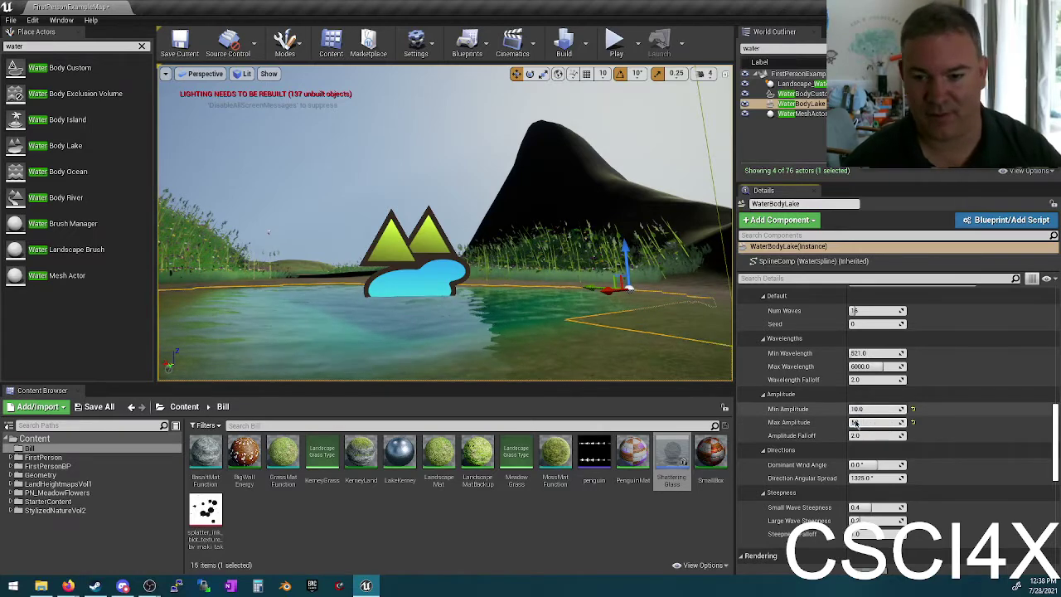
pyautogui.write('0')
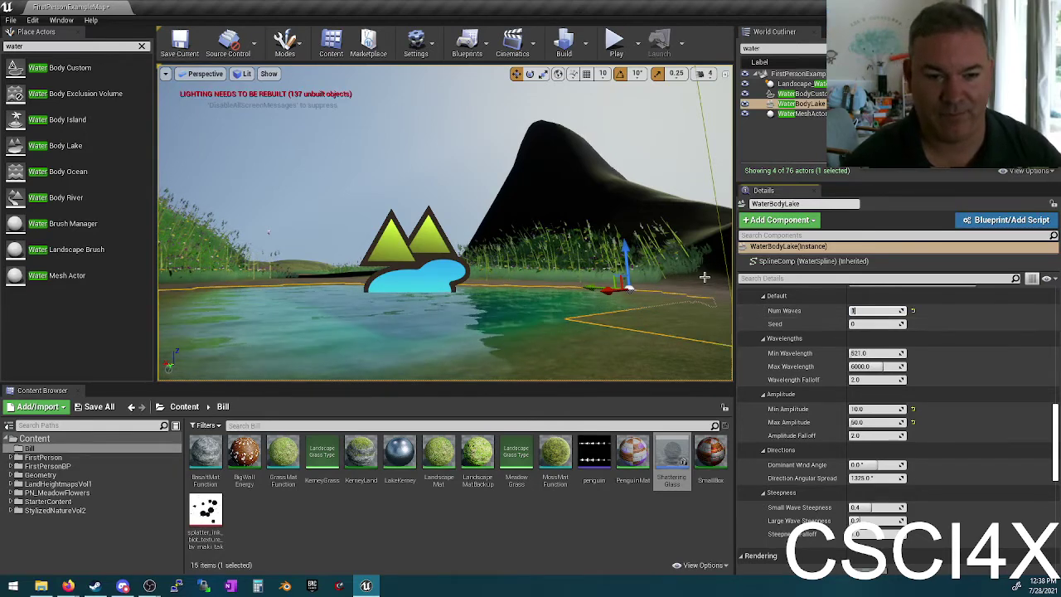
pyautogui.press('w')
pyautogui.moveTo(524, 264); pyautogui.dragTo(552, 272, button='right')
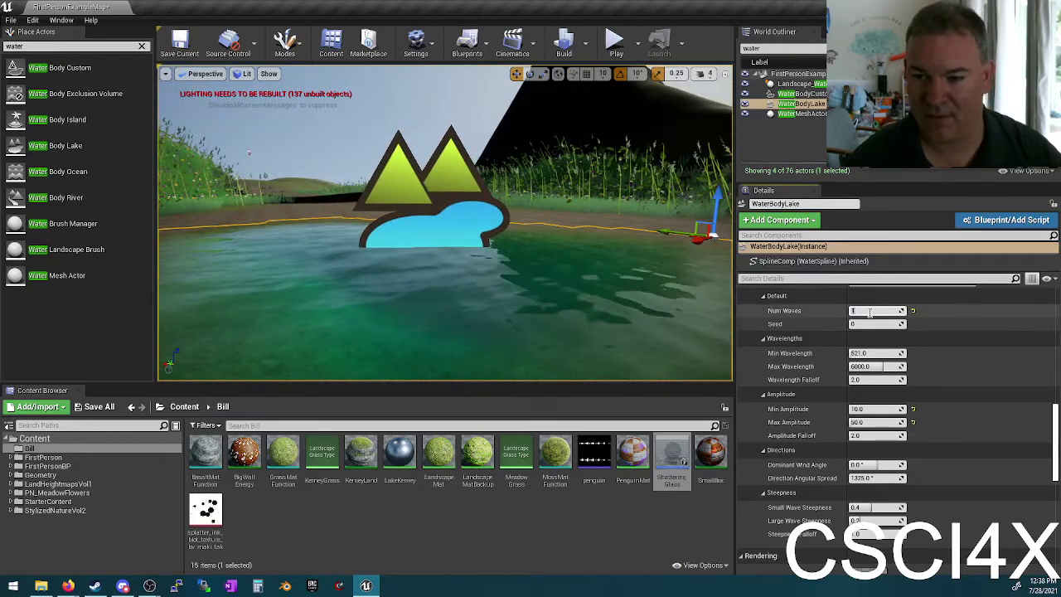
pyautogui.write('8')
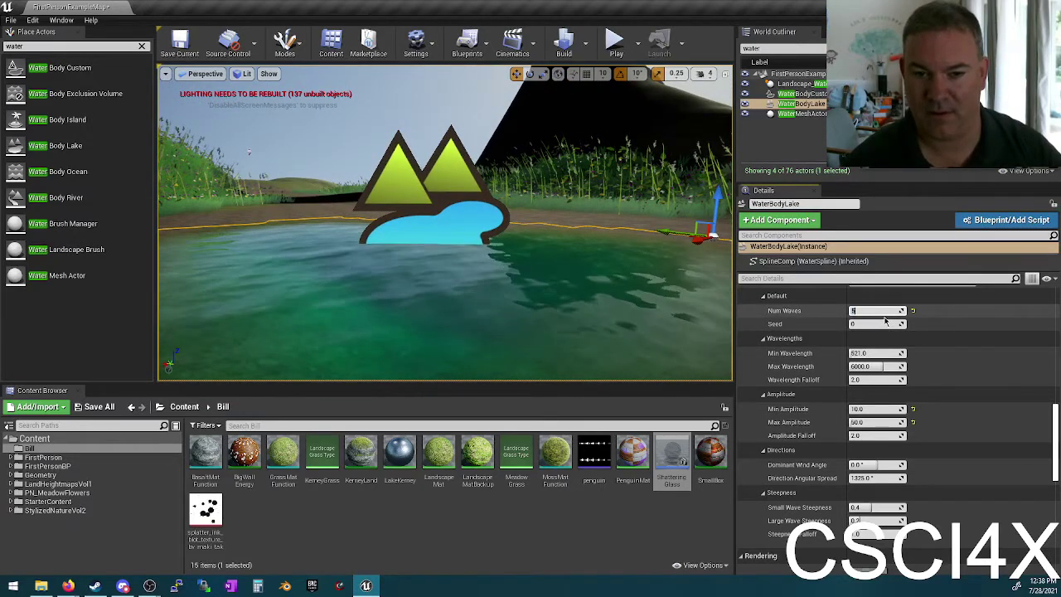
pyautogui.press('Return')
# Step: Raise the lake's Gerstner Max Amplitude to 50 and look across the waves
pyautogui.write('50')
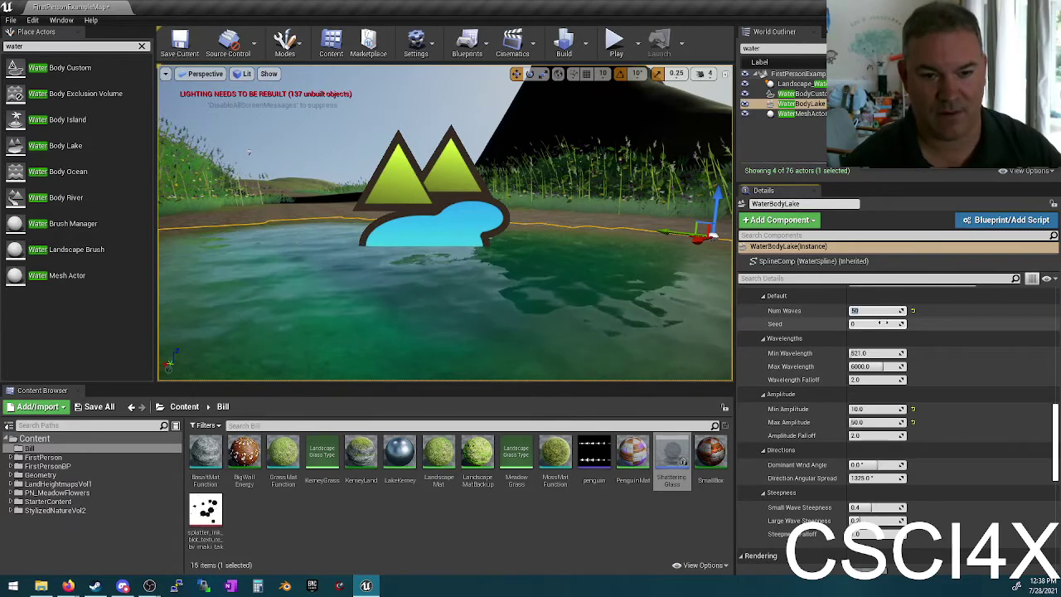
pyautogui.press('Return')
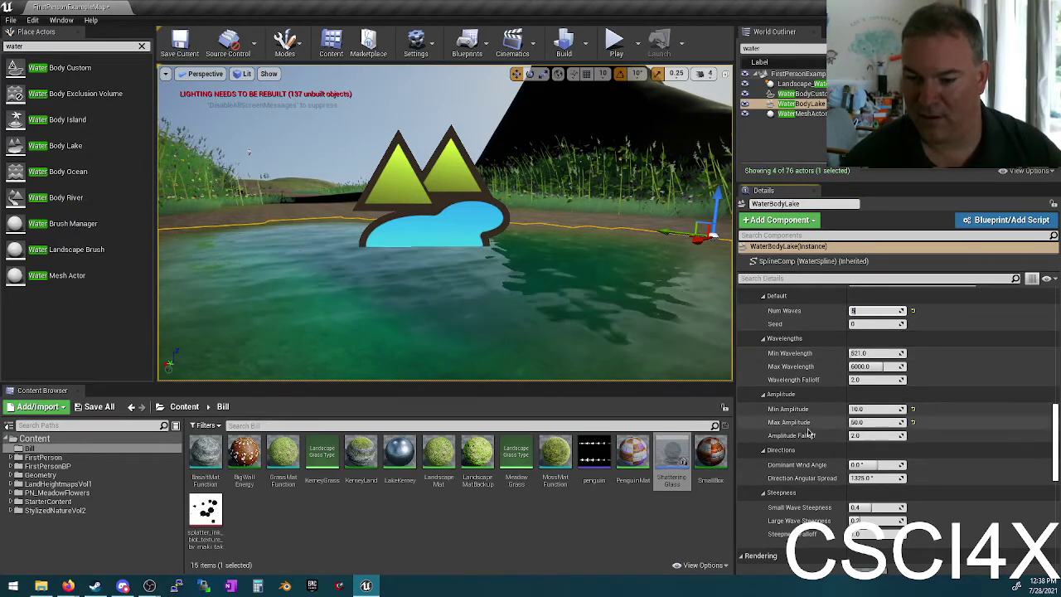
pyautogui.scroll(4, 837, 398)
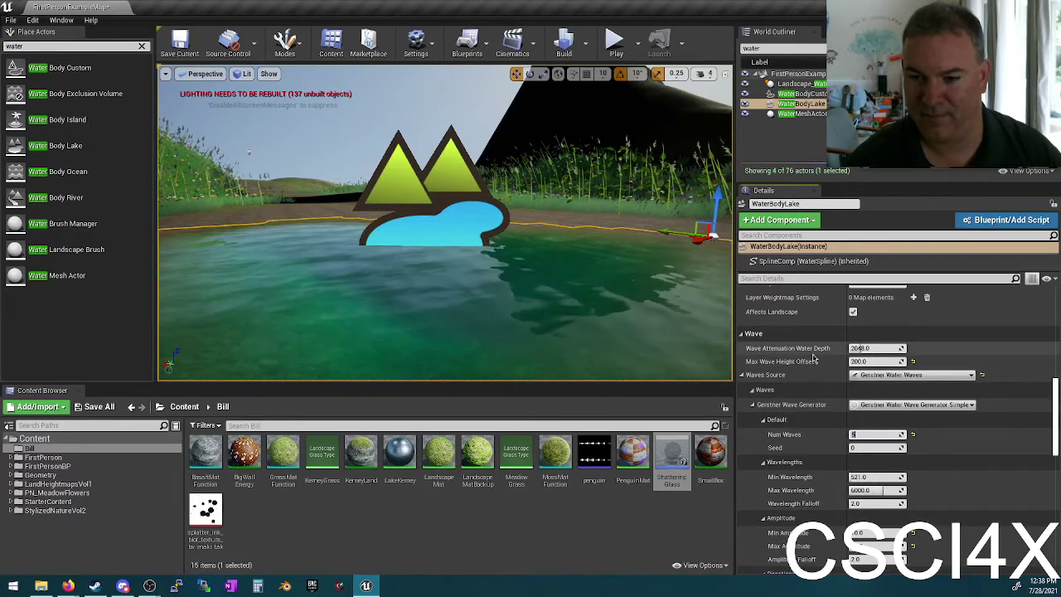
pyautogui.moveTo(248, 152); pyautogui.dragTo(178, 151, button='right')
# Step: Place a Water Body River from Place Actors onto the hillside
pyautogui.moveTo(170, 246); pyautogui.dragTo(350, 223, button='right')
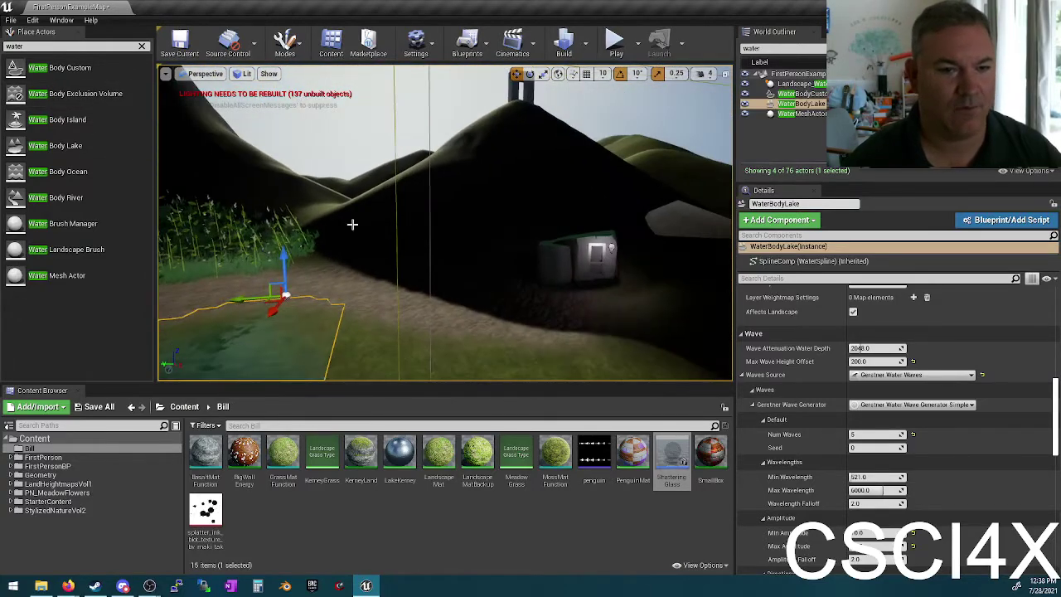
pyautogui.moveTo(52, 193); pyautogui.dragTo(338, 222)
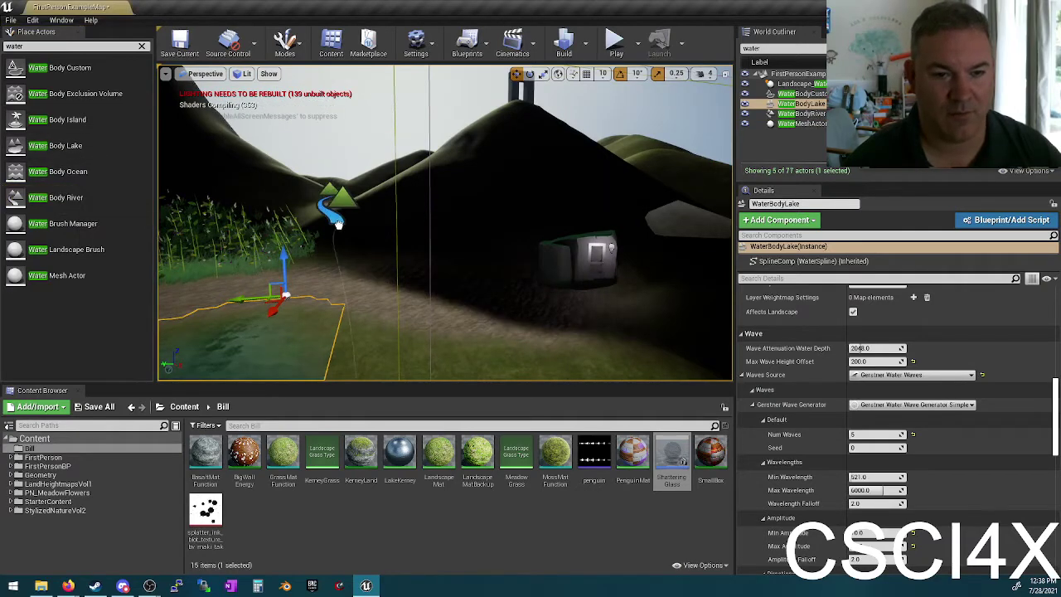
pyautogui.moveTo(421, 180)
pyautogui.mouseDown()
pyautogui.moveTo(424, 157)
pyautogui.moveTo(445, 153)
pyautogui.moveTo(431, 162)
pyautogui.mouseUp()
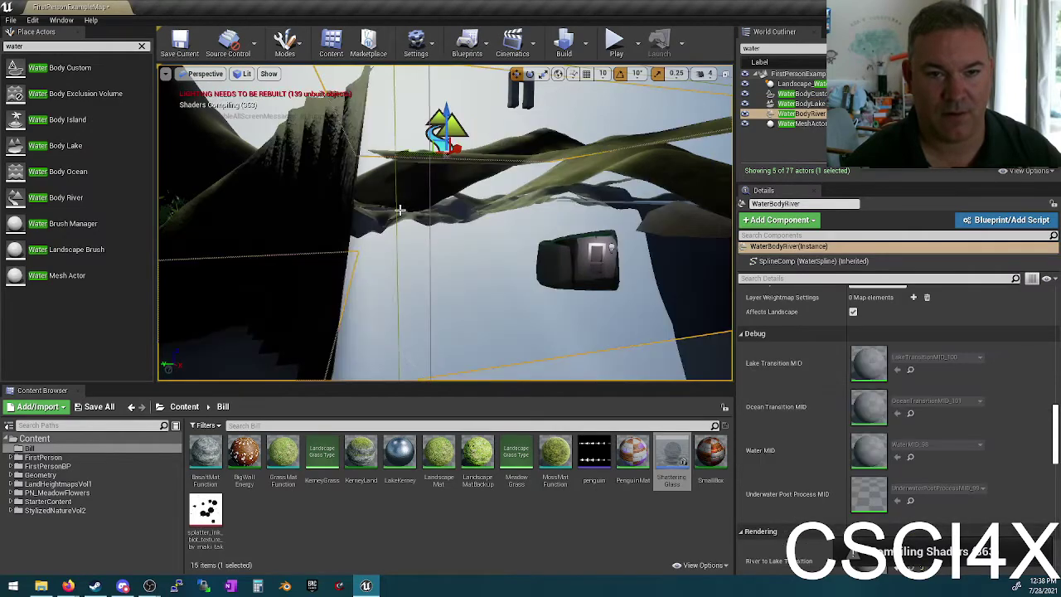
# Step: Slide the river along its Y axis across the terrain and check its placement
pyautogui.moveTo(401, 209); pyautogui.dragTo(383, 144, button='right')
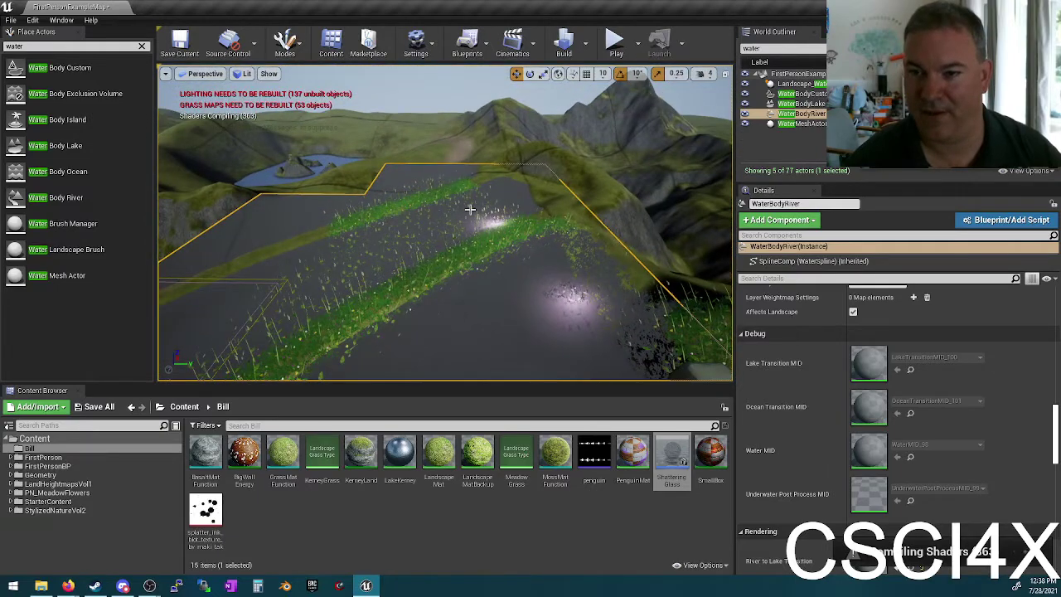
pyautogui.scroll(10, 905, 397)
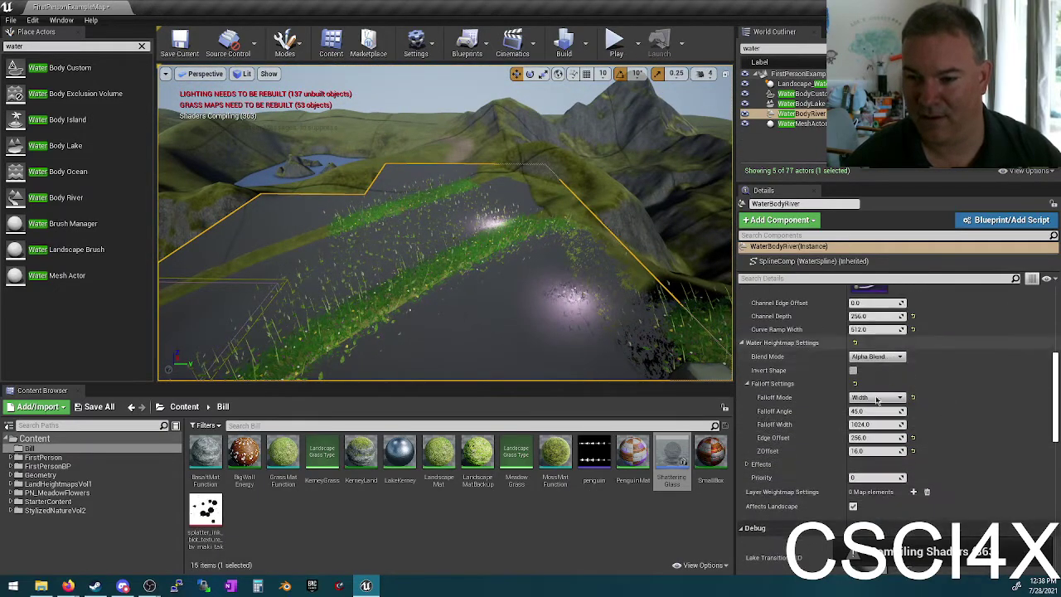
pyautogui.scroll(3, 906, 396)
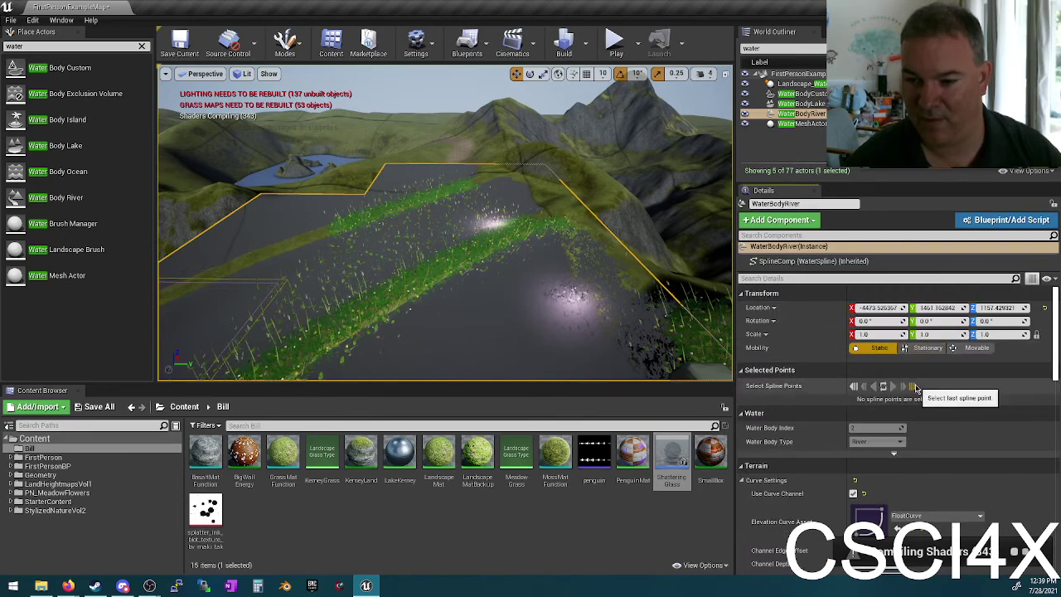
pyautogui.moveTo(447, 249); pyautogui.dragTo(448, 238, button='right')
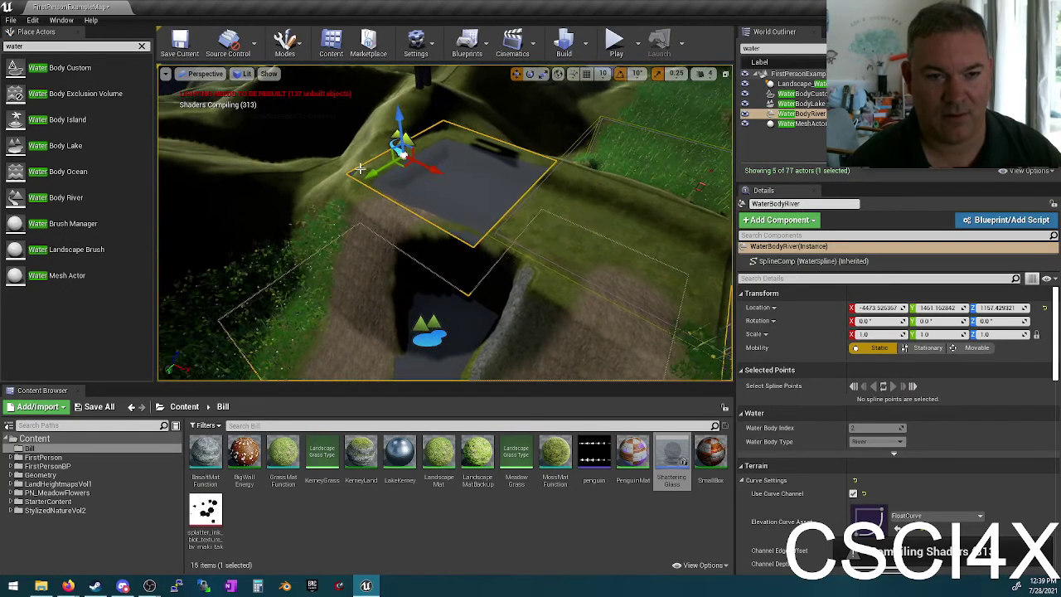
pyautogui.moveTo(368, 171); pyautogui.dragTo(416, 248)
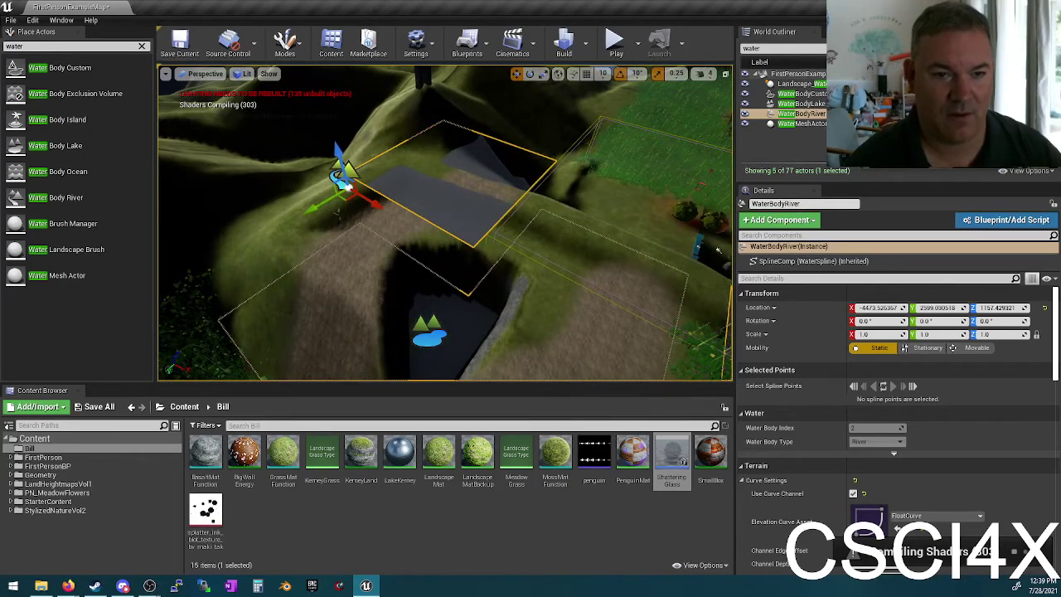
pyautogui.moveTo(717, 251); pyautogui.dragTo(404, 203, button='right')
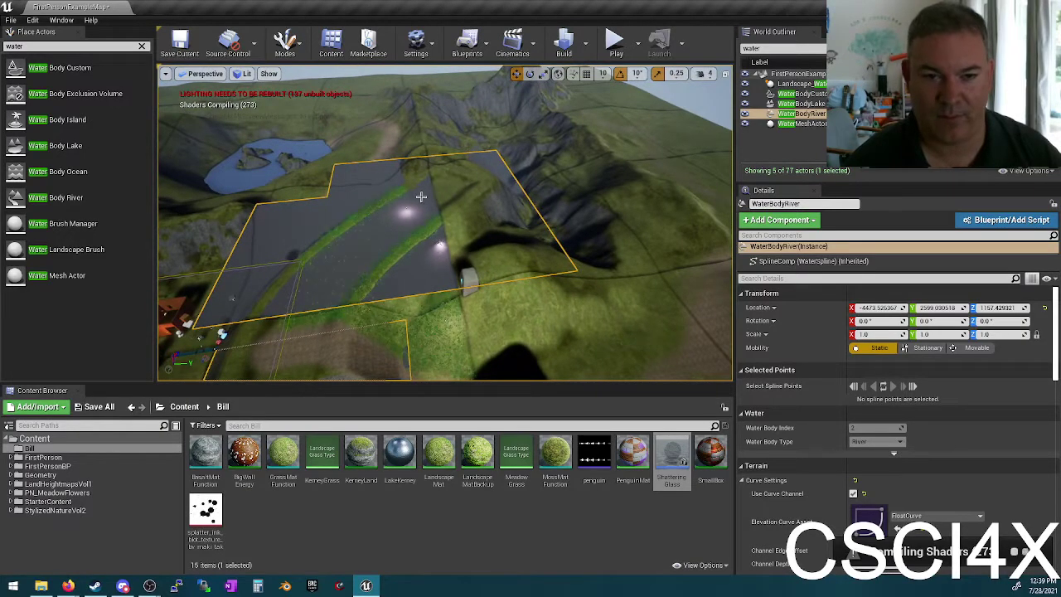
pyautogui.moveTo(493, 215); pyautogui.dragTo(483, 222, button='right')
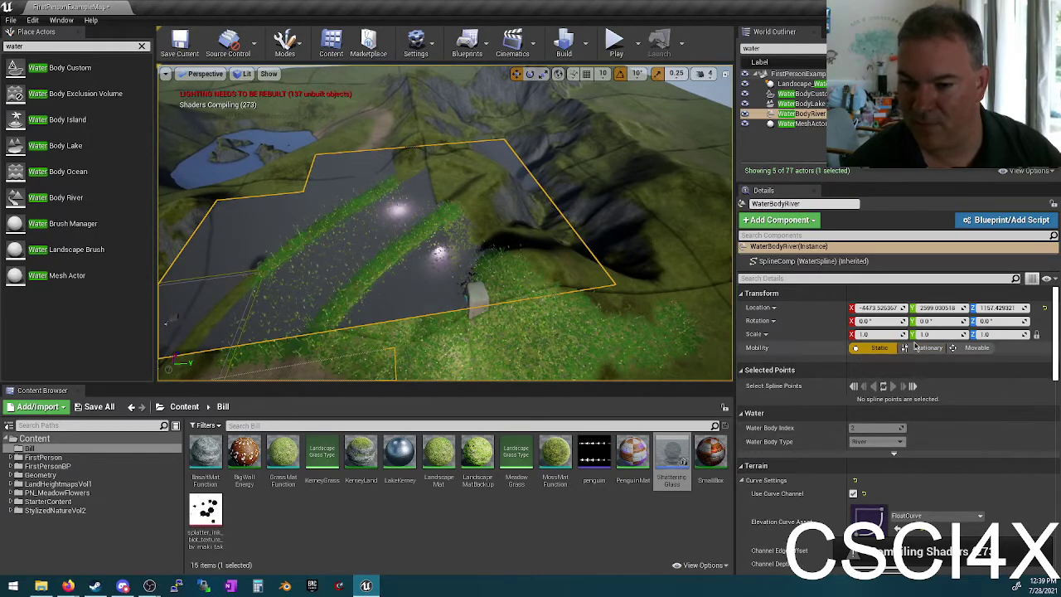
pyautogui.scroll(-3, 912, 398)
pyautogui.scroll(-4, 912, 399)
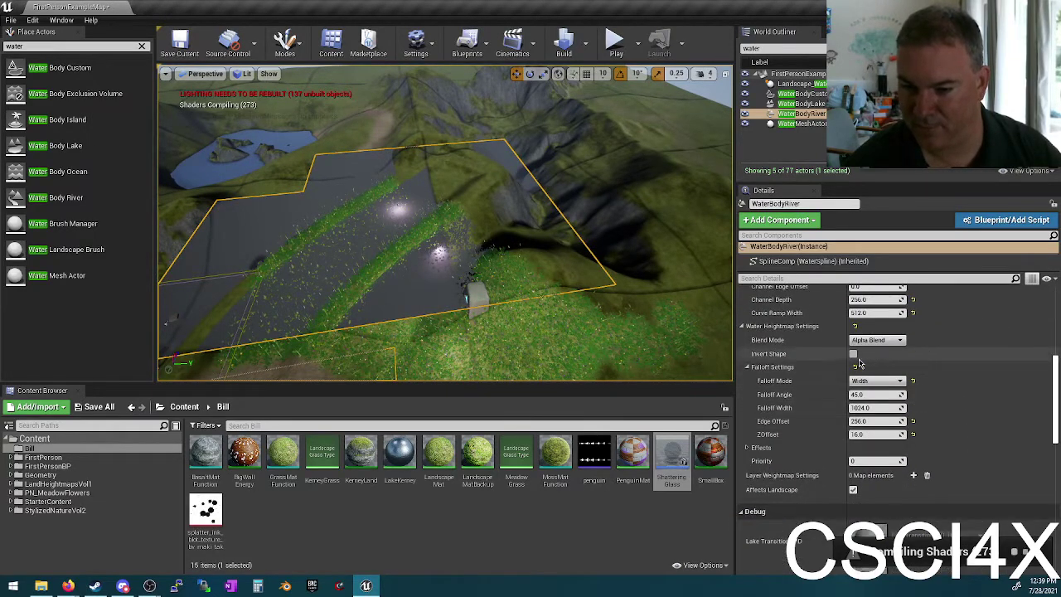
# Step: Set the river's Water Heightmap Blend Mode to Min and view the carved channel
pyautogui.click(871, 340)
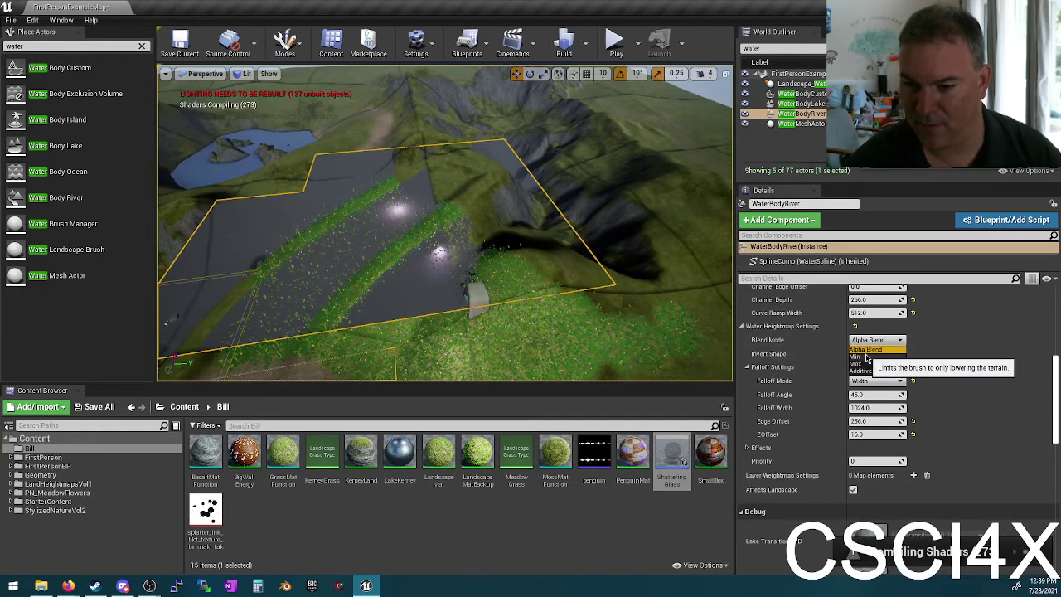
pyautogui.click(866, 357)
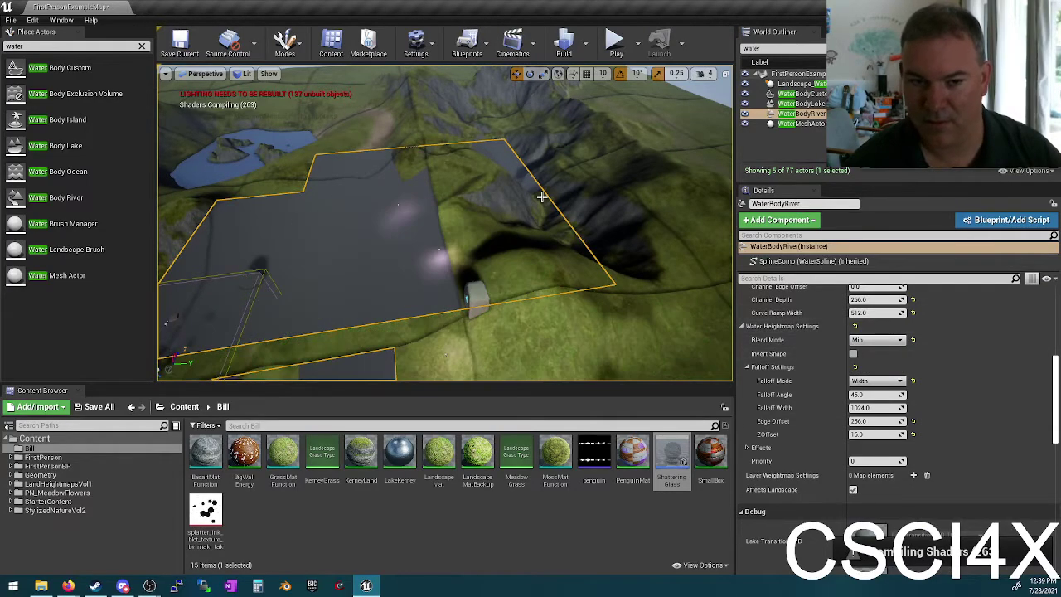
pyautogui.moveTo(541, 197)
pyautogui.mouseDown(button='right')
pyautogui.moveTo(447, 222)
pyautogui.moveTo(431, 203)
pyautogui.moveTo(430, 236)
pyautogui.moveTo(431, 220)
pyautogui.moveTo(419, 232)
pyautogui.moveTo(437, 236)
pyautogui.moveTo(542, 186)
pyautogui.mouseUp(button='right')
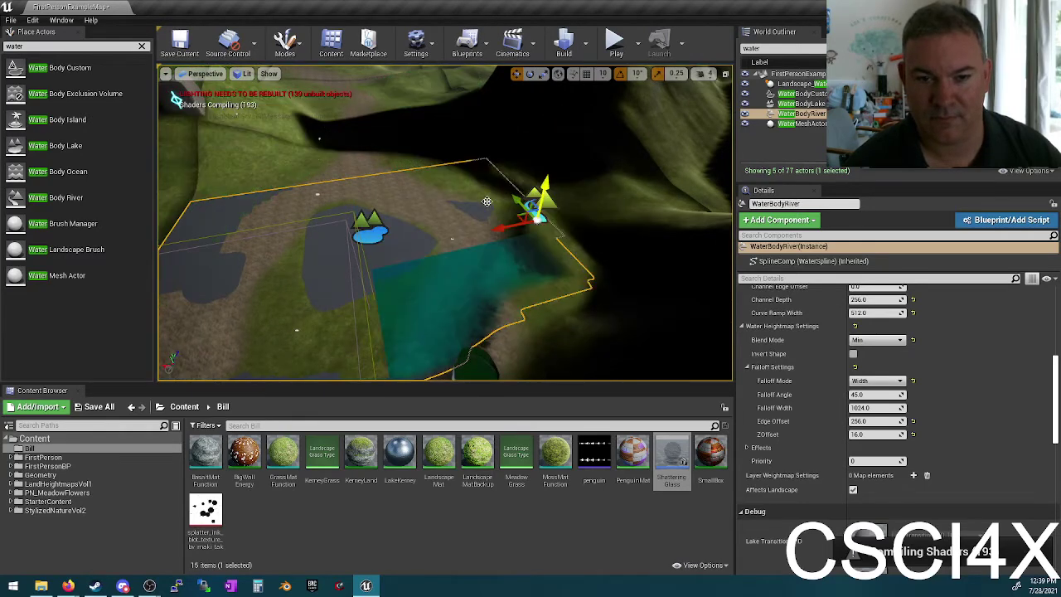
pyautogui.moveTo(541, 186); pyautogui.dragTo(482, 195, button='right')
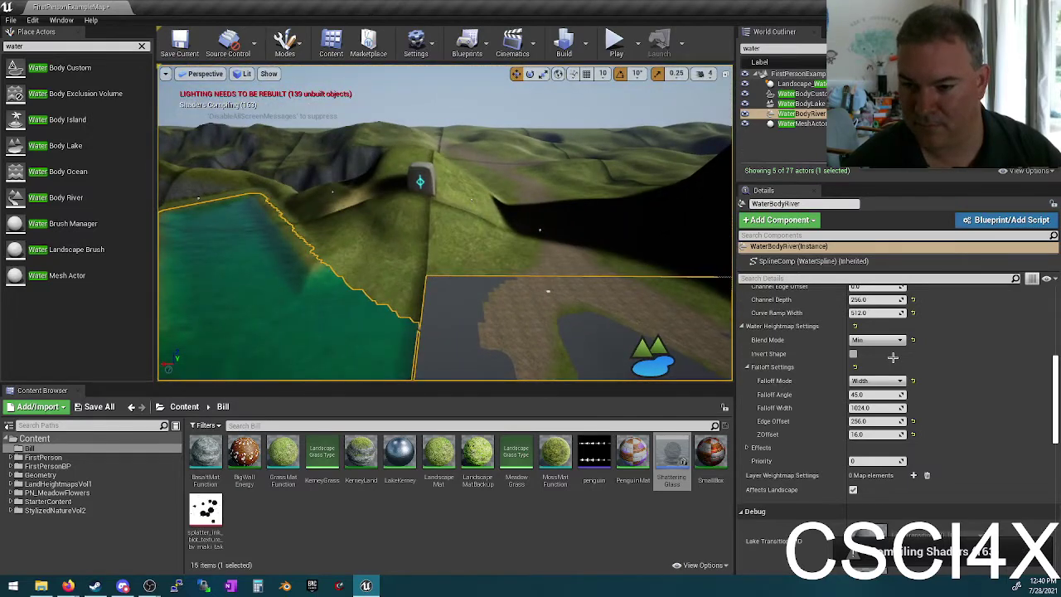
pyautogui.scroll(5, 893, 357)
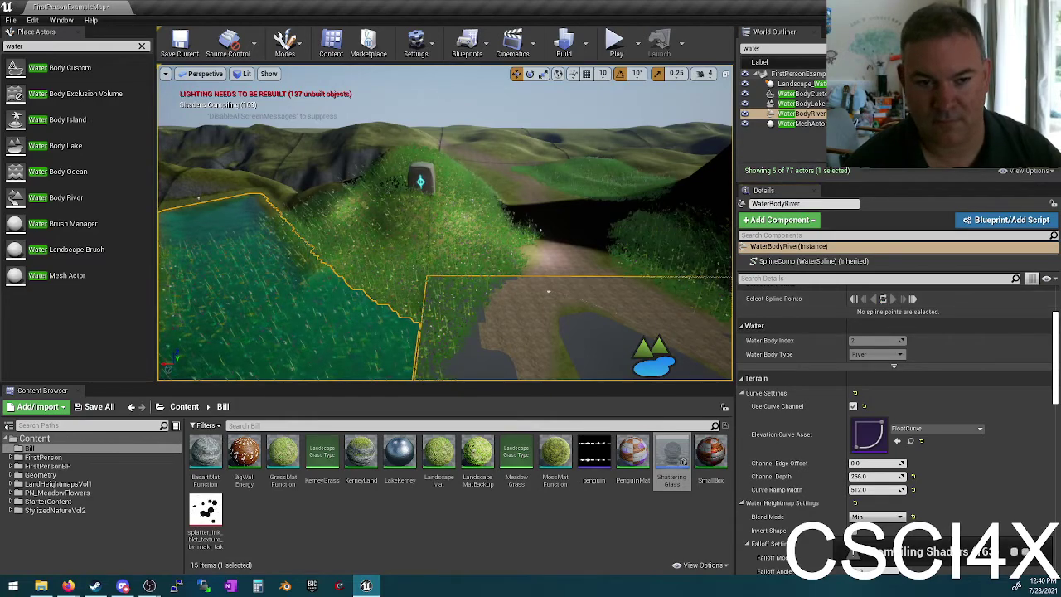
# Step: Frame the river and review its spline component settings
pyautogui.press('f')
pyautogui.moveTo(497, 193); pyautogui.dragTo(496, 217, button='right')
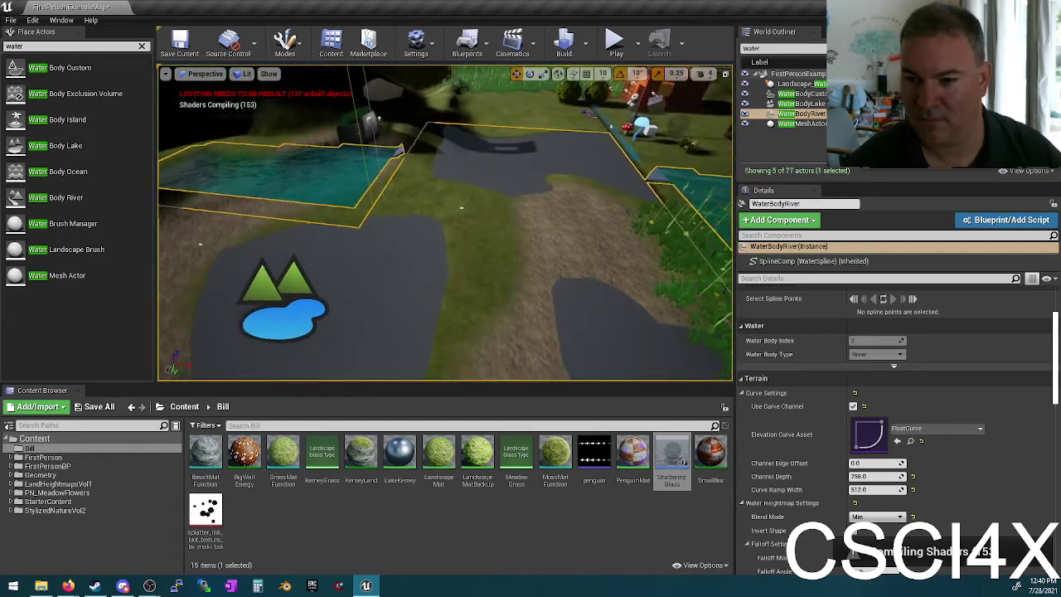
pyautogui.click(852, 261)
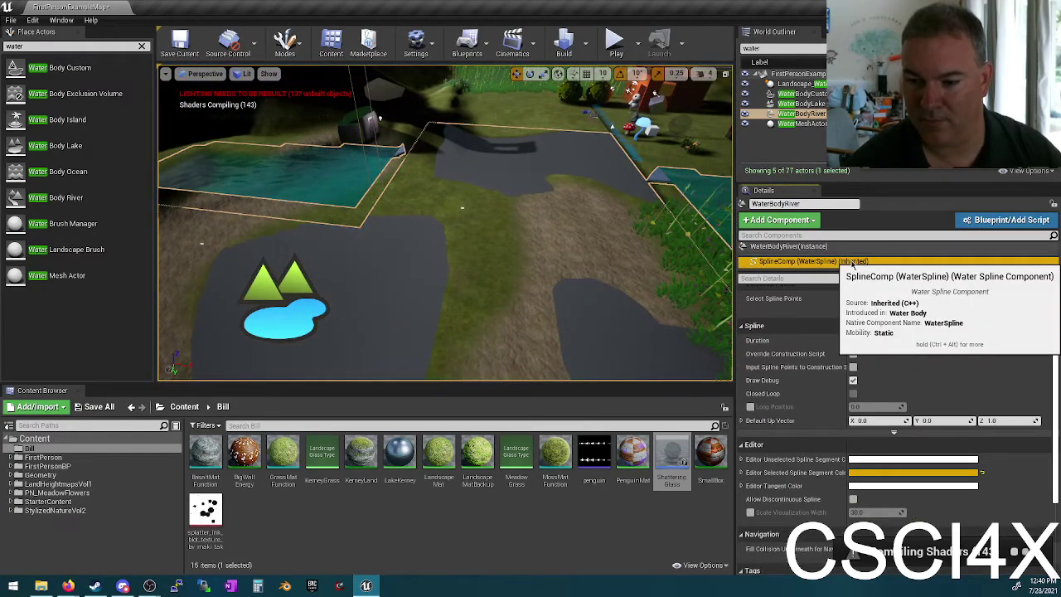
pyautogui.press('f')
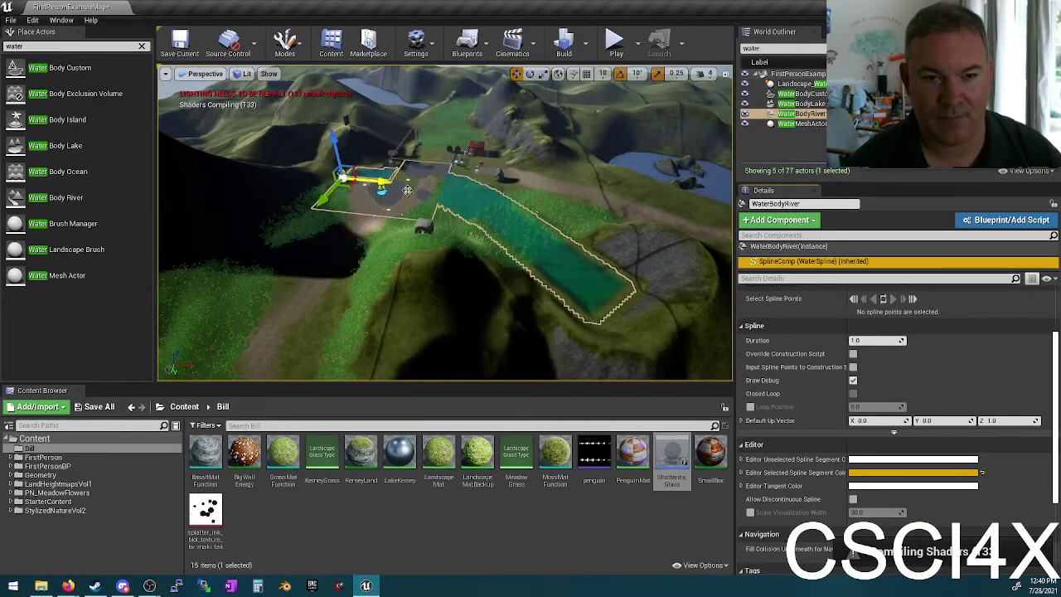
# Step: Delete the WaterBodyCustom actor from the level
pyautogui.click(837, 247)
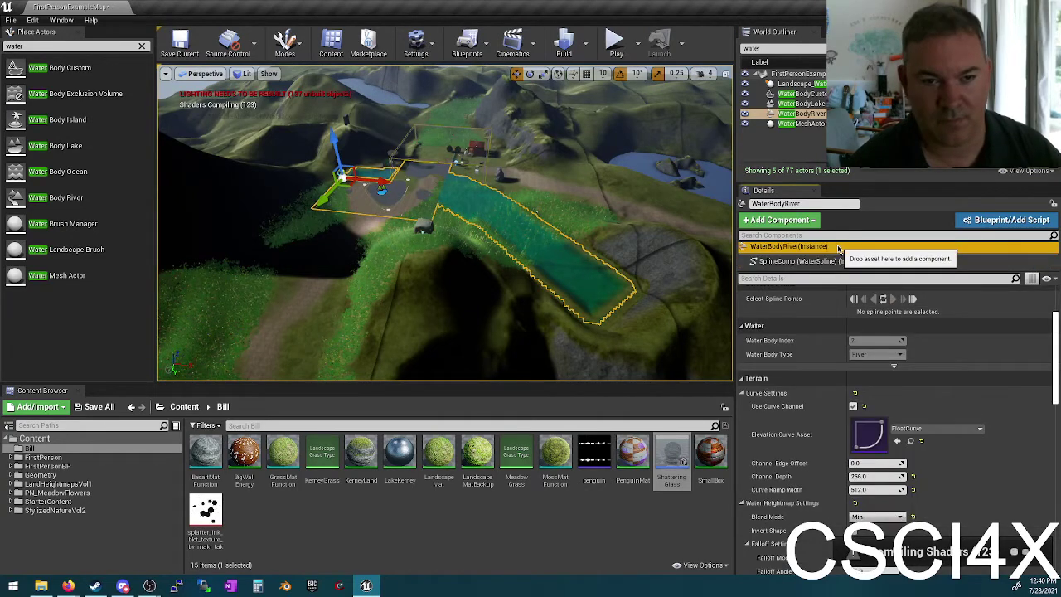
pyautogui.click(835, 261)
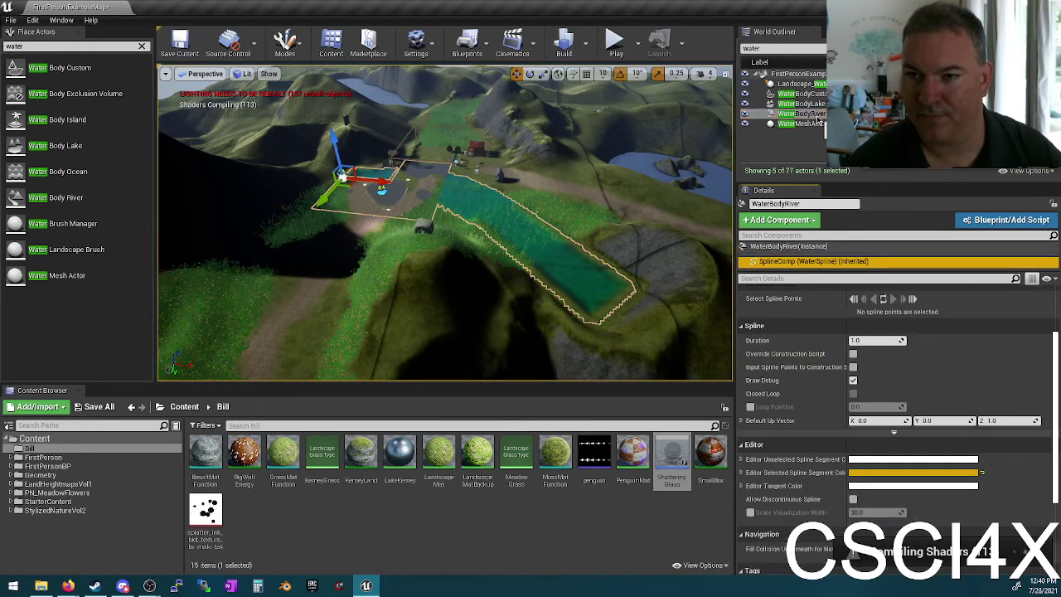
pyautogui.doubleClick(800, 93)
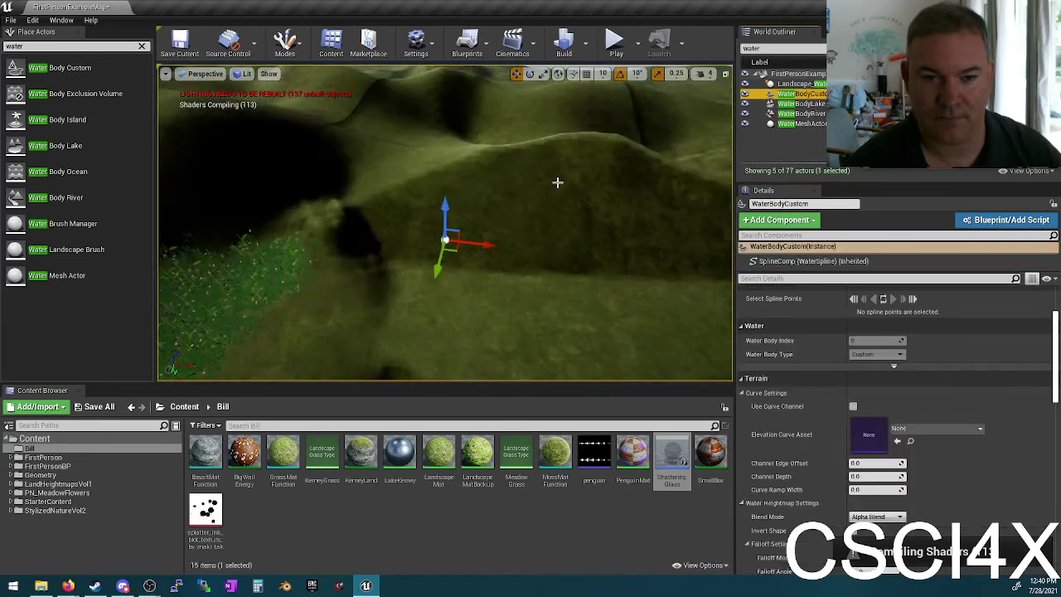
pyautogui.press('Delete')
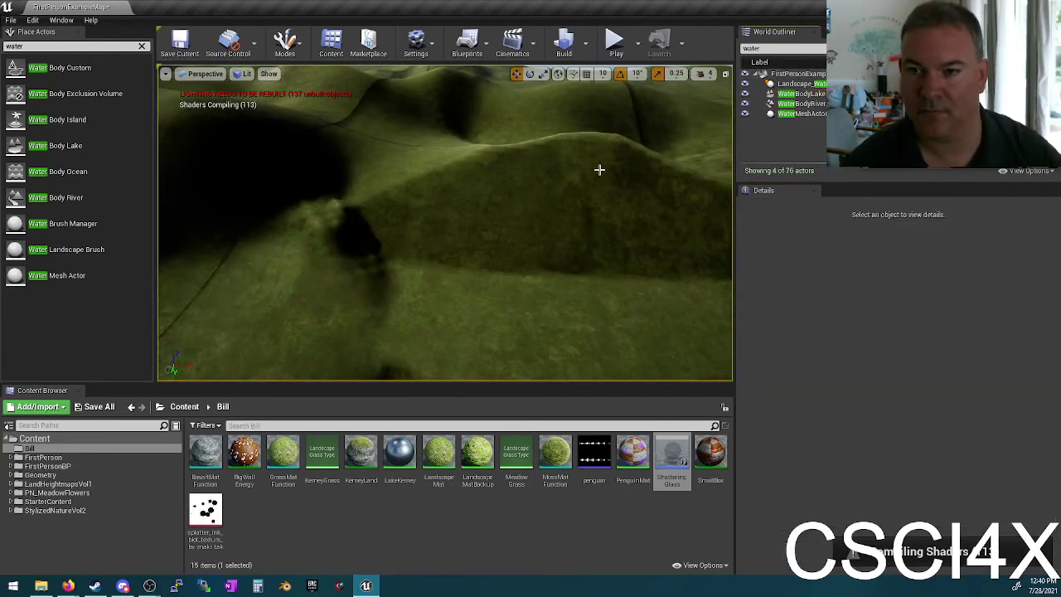
# Step: Fly along the carved river valley, then select WaterBodyRiver to show its Details
pyautogui.moveTo(599, 169); pyautogui.dragTo(485, 208, button='right')
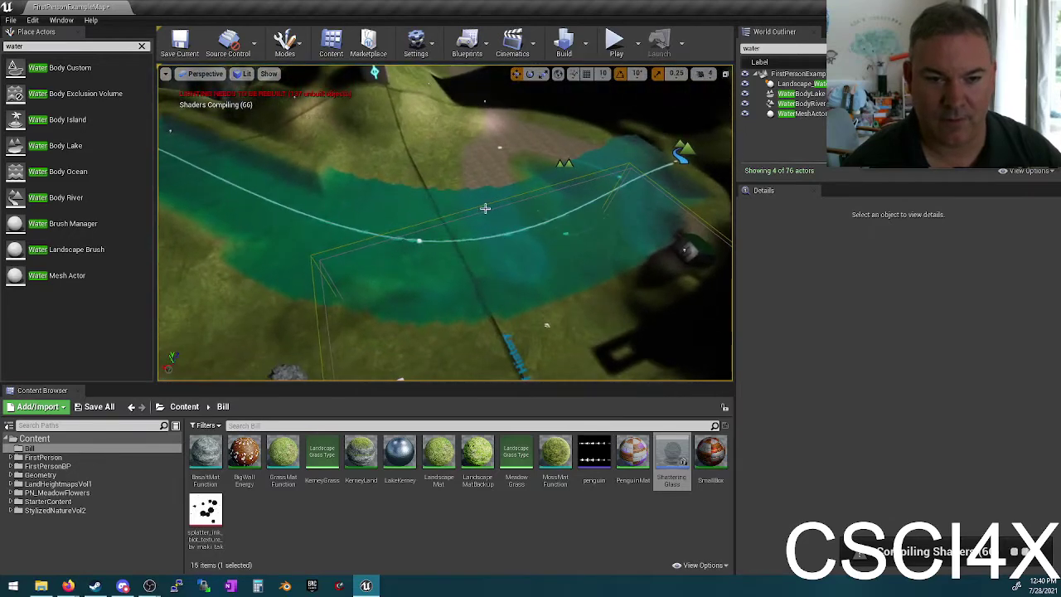
pyautogui.click(417, 240)
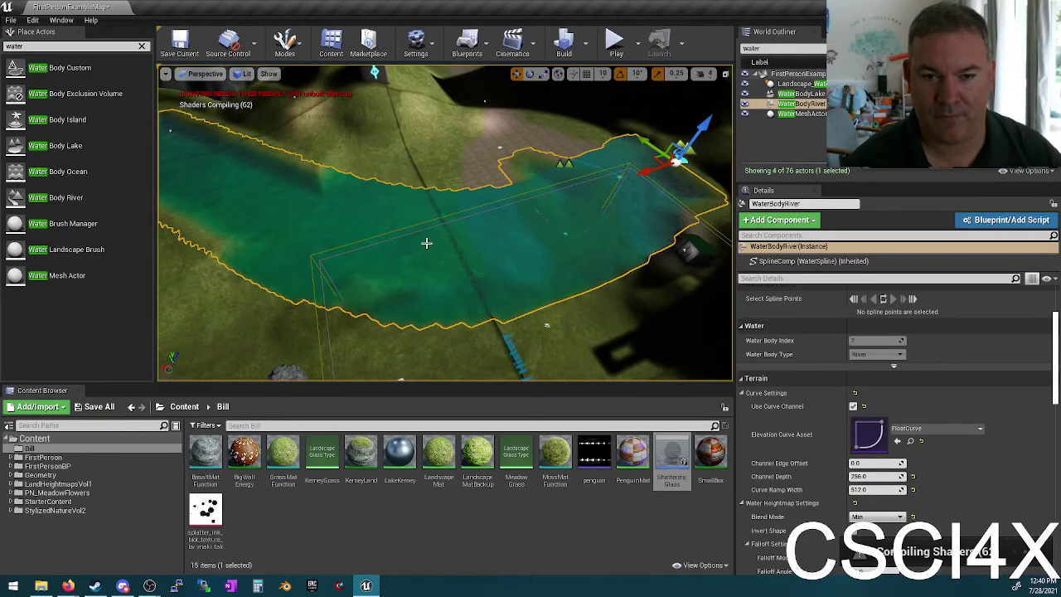
pyautogui.press('Escape')
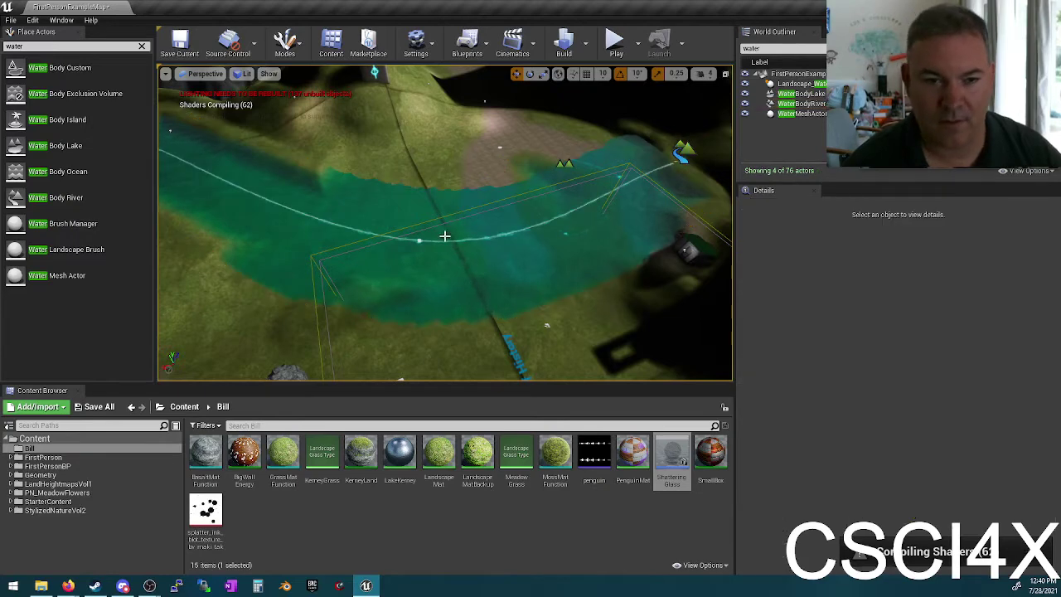
pyautogui.moveTo(416, 214); pyautogui.dragTo(386, 211, button='right')
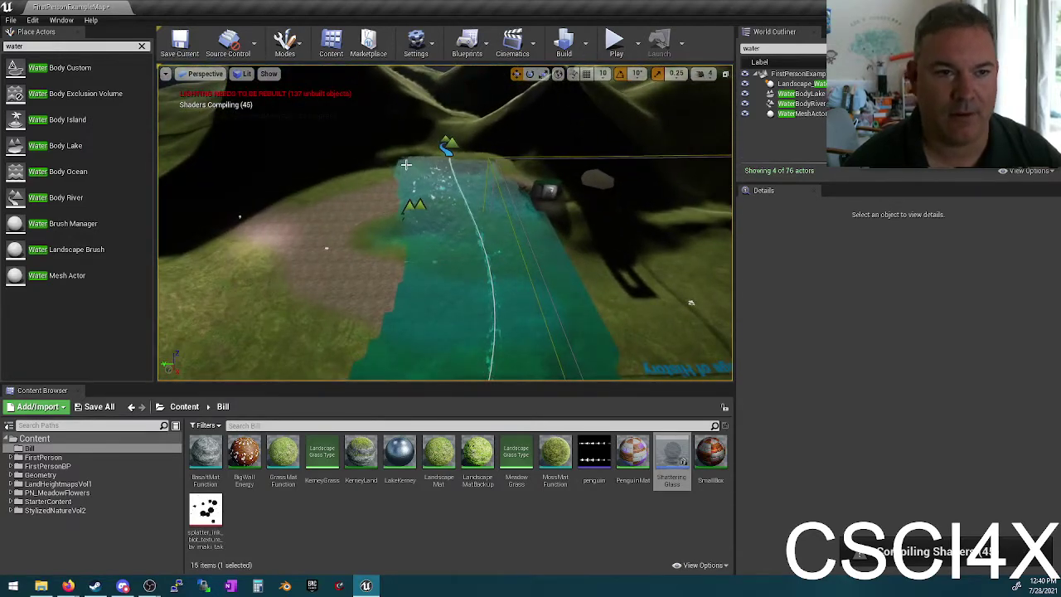
pyautogui.moveTo(406, 165); pyautogui.dragTo(457, 177, button='right')
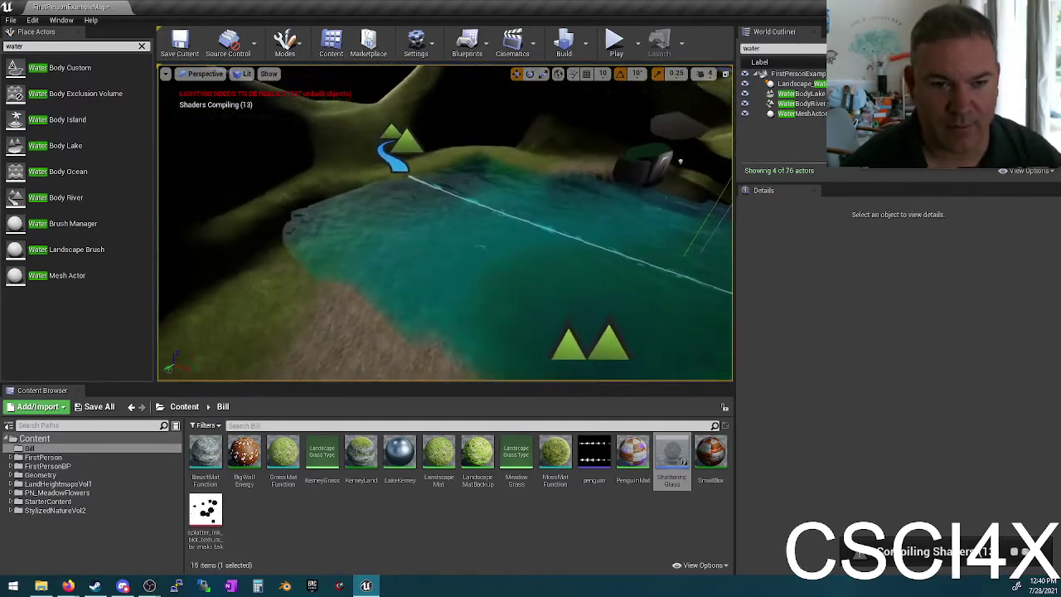
pyautogui.moveTo(466, 221); pyautogui.dragTo(467, 221, button='right')
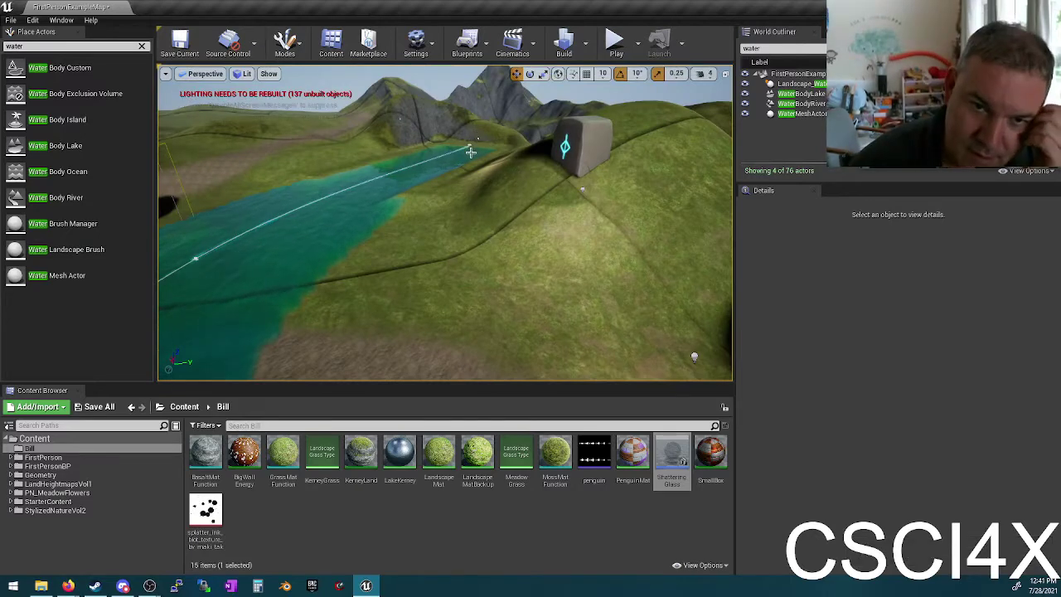
pyautogui.moveTo(288, 238); pyautogui.dragTo(295, 220, button='right')
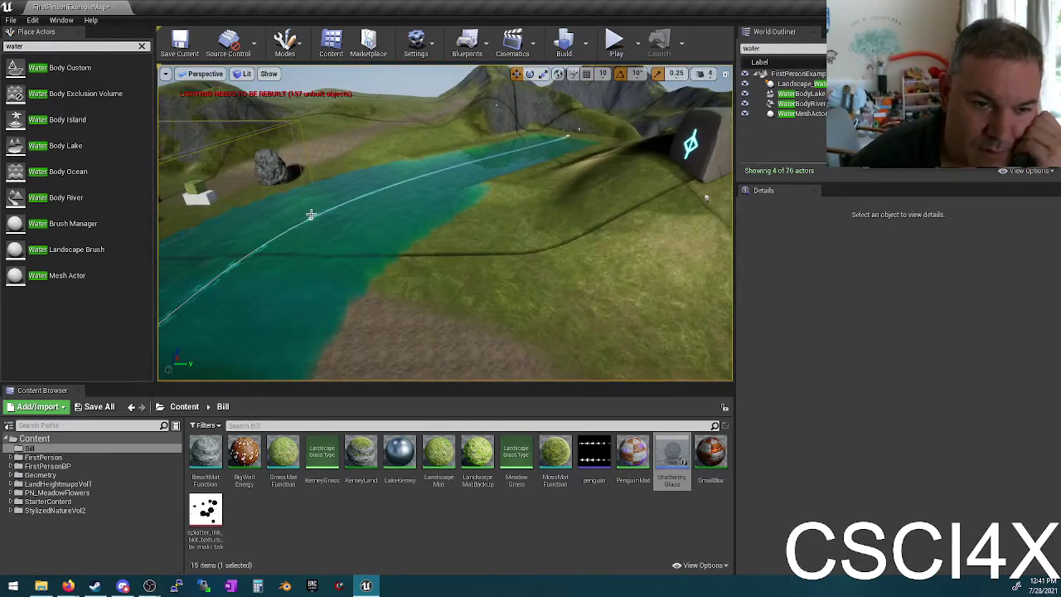
pyautogui.click(310, 218)
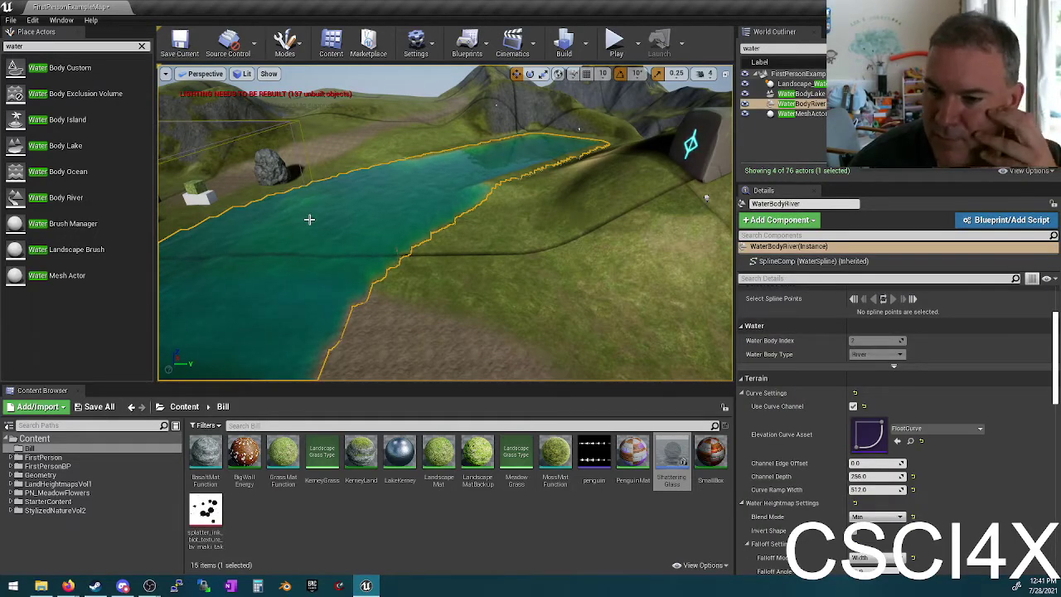
# Step: Frame the river's SplineComp and move the river to the right
pyautogui.click(808, 262)
pyautogui.doubleClick(808, 262)
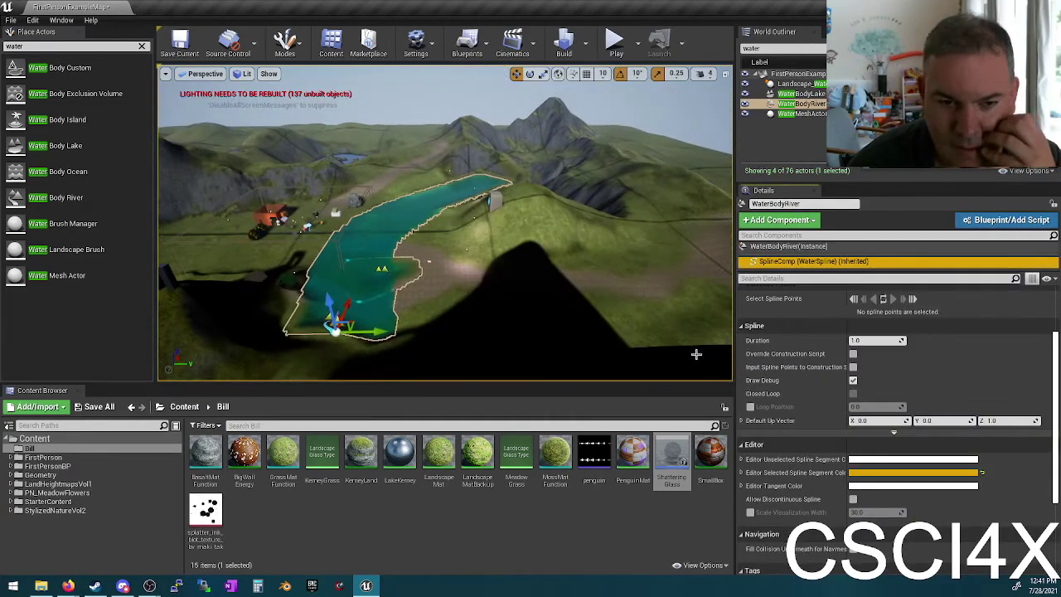
pyautogui.moveTo(379, 324); pyautogui.dragTo(630, 326)
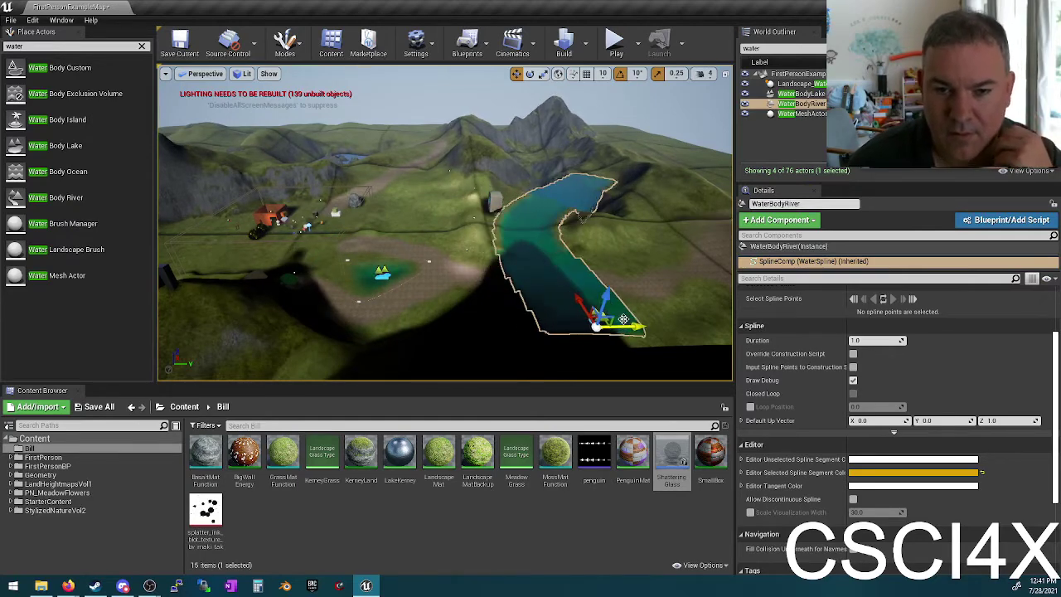
# Step: Rotate the river about 20 degrees and check it against the mountainside
pyautogui.press('e')
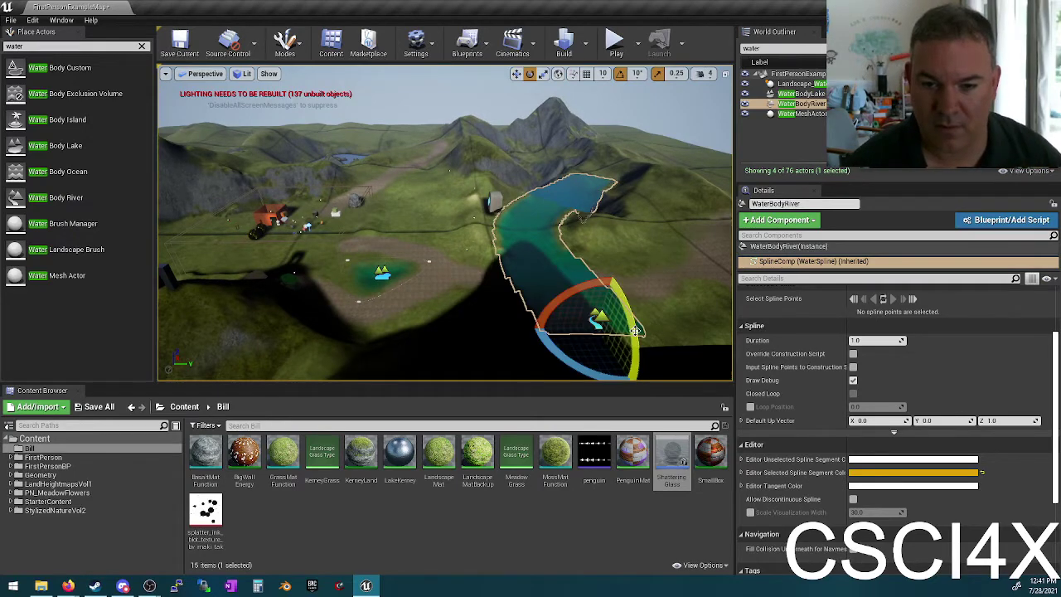
pyautogui.moveTo(617, 292); pyautogui.dragTo(634, 325)
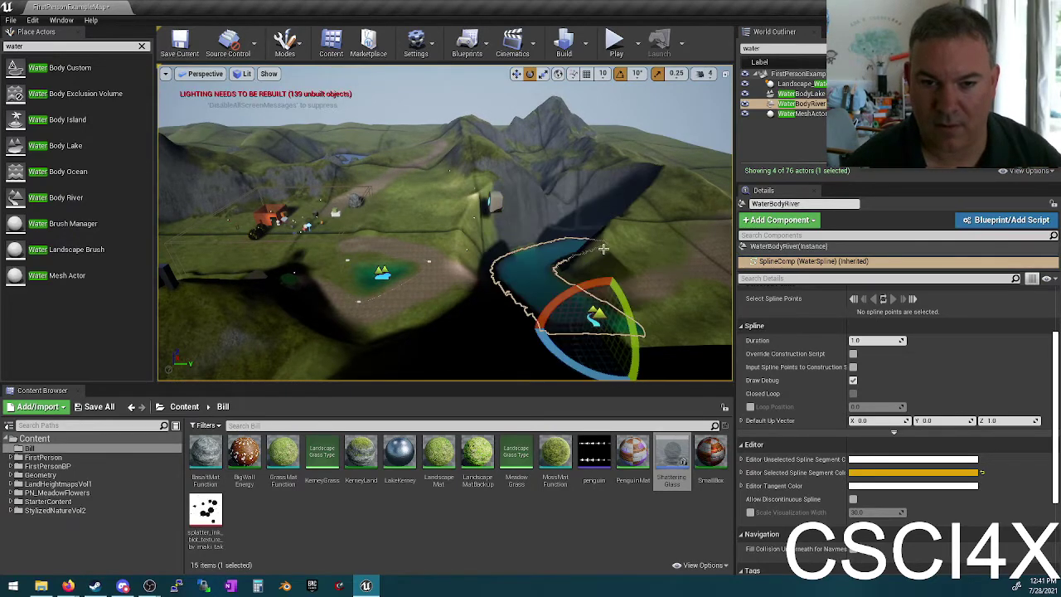
pyautogui.moveTo(611, 208); pyautogui.dragTo(580, 185)
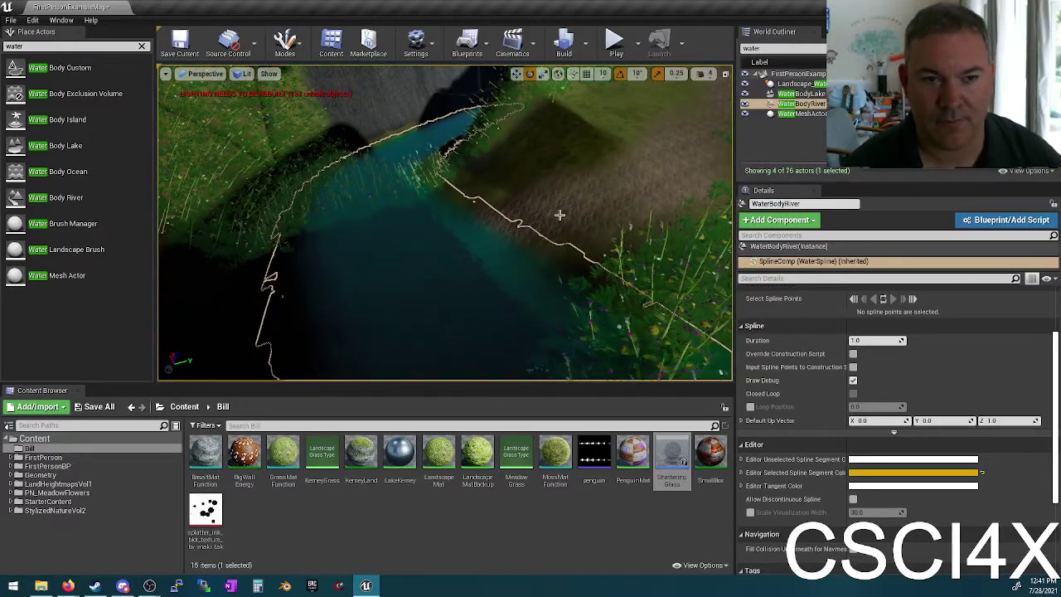
pyautogui.moveTo(559, 215); pyautogui.dragTo(453, 221, button='right')
pyautogui.press('Escape')
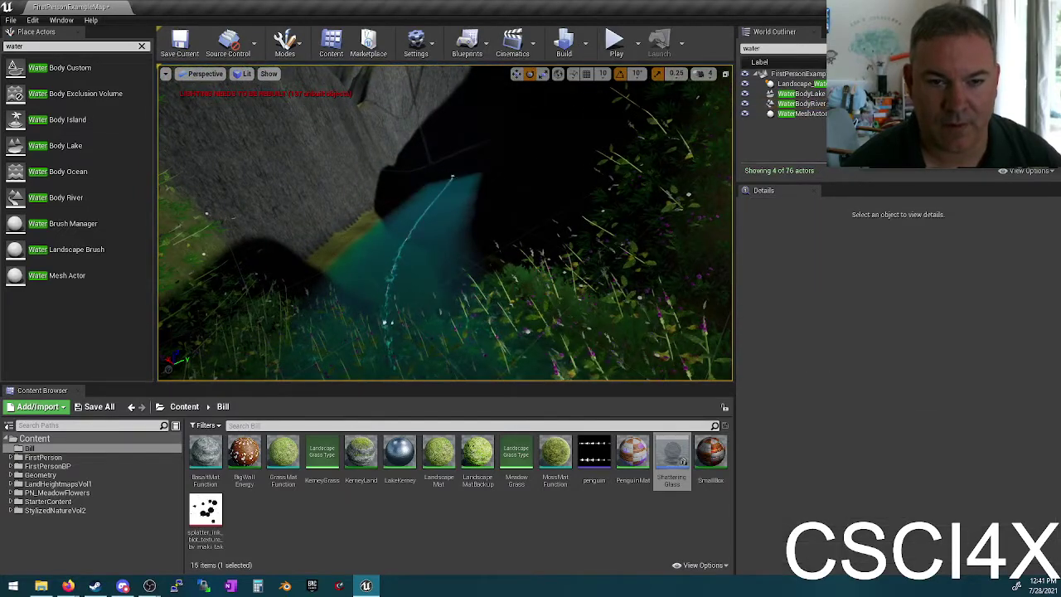
# Step: Delete the Water Body River from the level
pyautogui.click(456, 173)
pyautogui.click(452, 175)
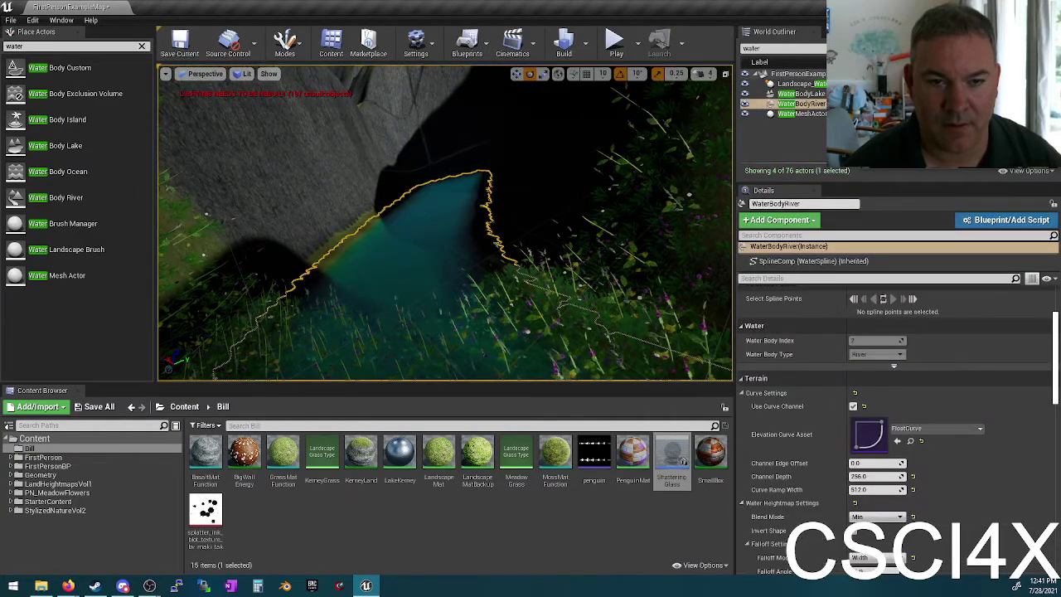
pyautogui.click(451, 174)
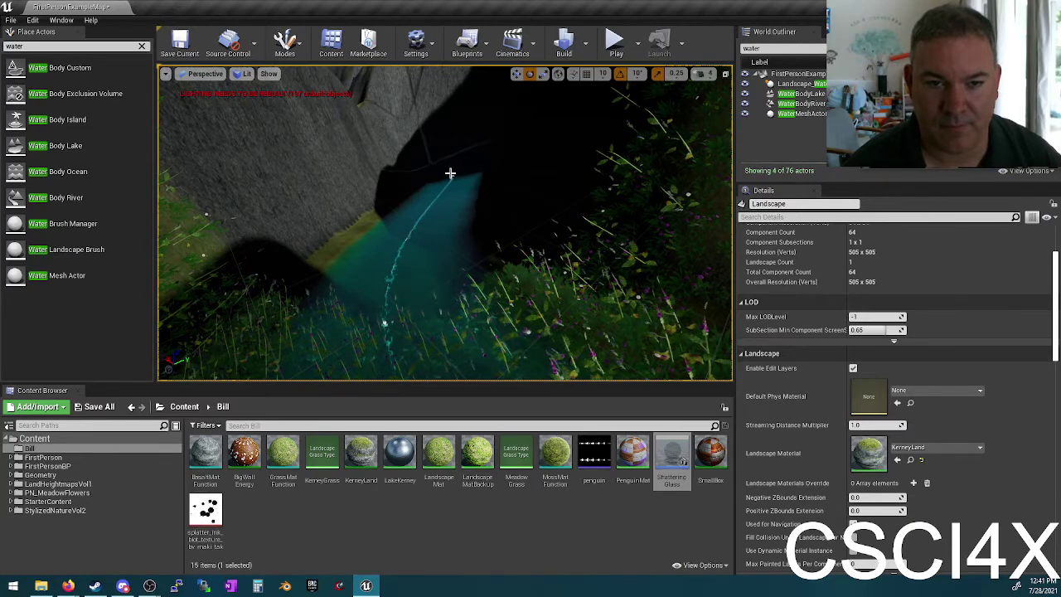
pyautogui.click(452, 176)
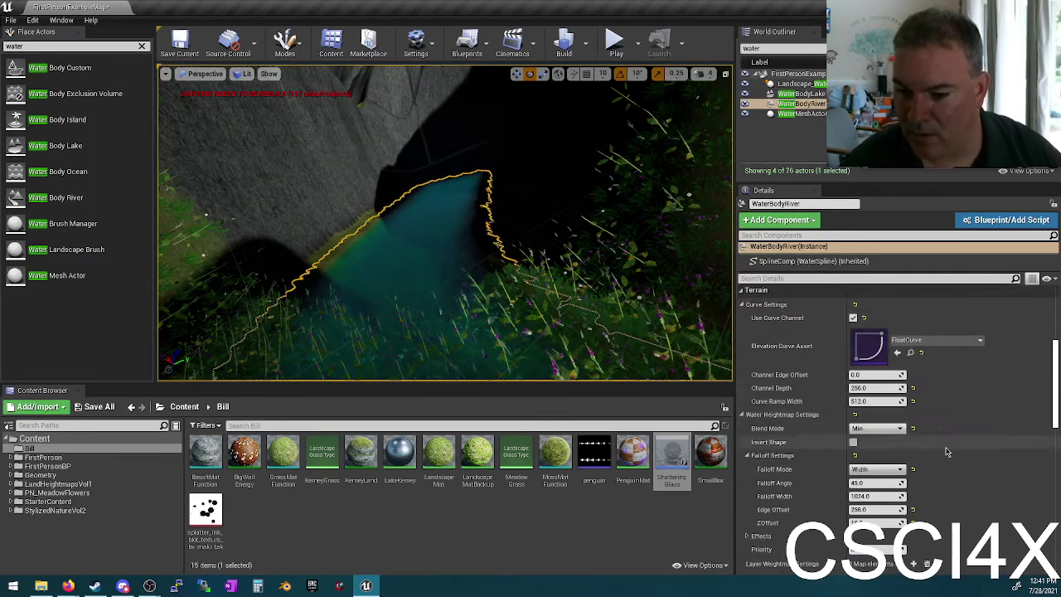
pyautogui.scroll(2, 900, 368)
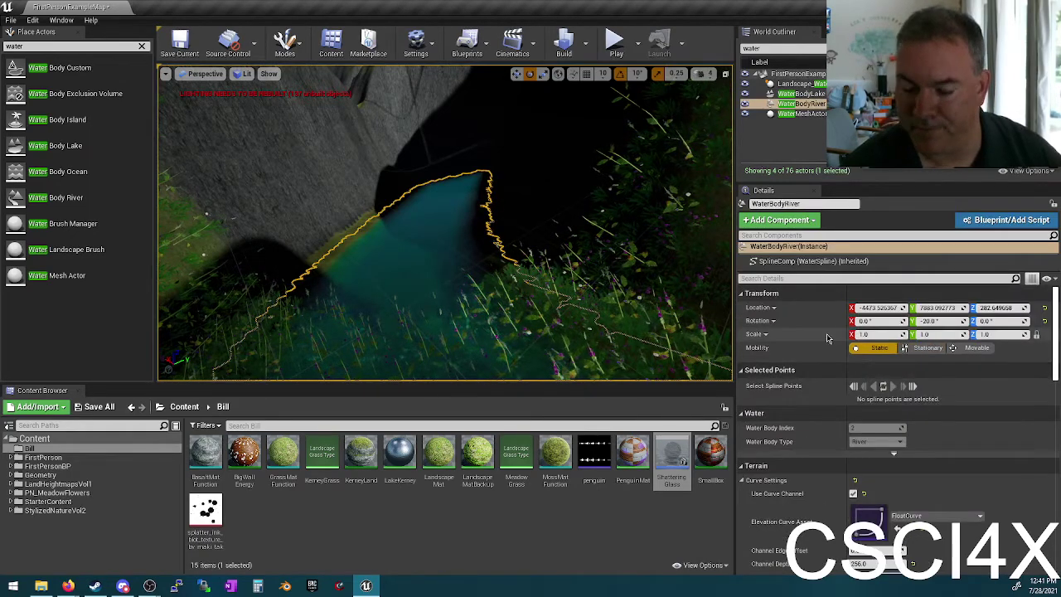
pyautogui.press('Delete')
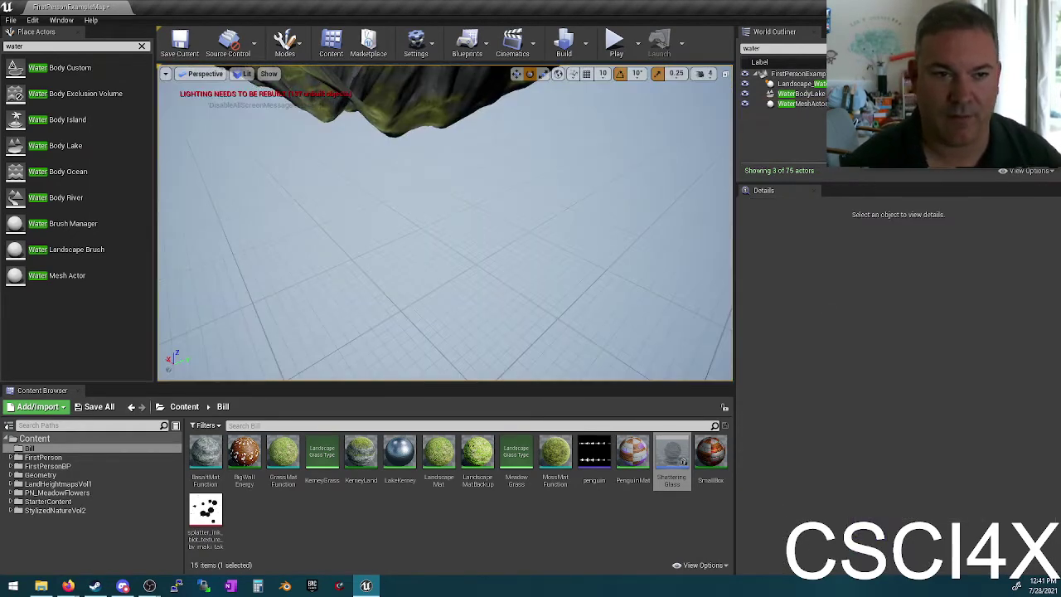
# Step: Select the lake water body and launch Firefox
pyautogui.moveTo(349, 130); pyautogui.dragTo(415, 147, button='right')
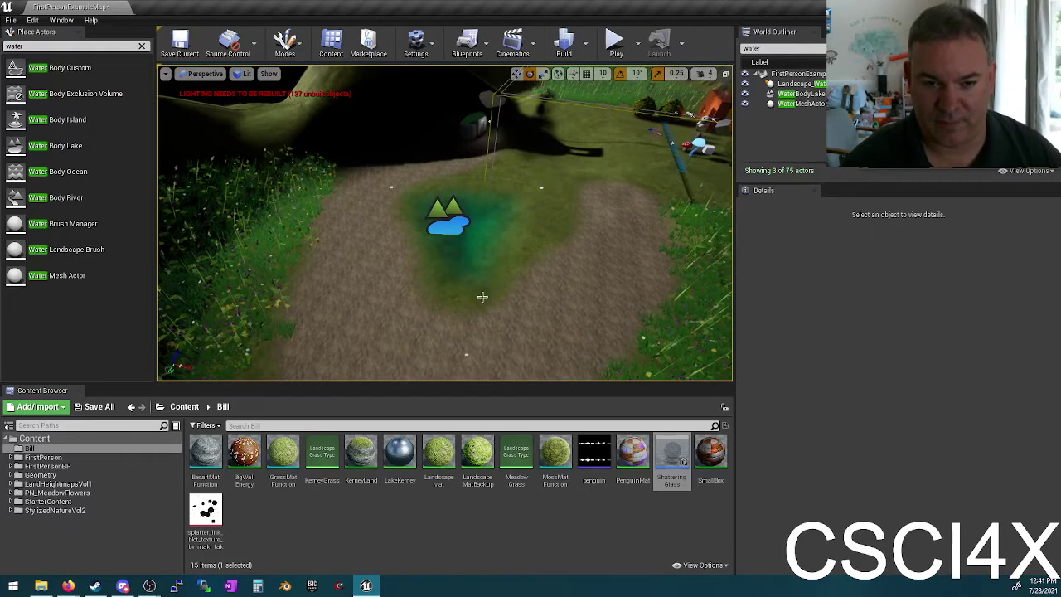
pyautogui.click(467, 220)
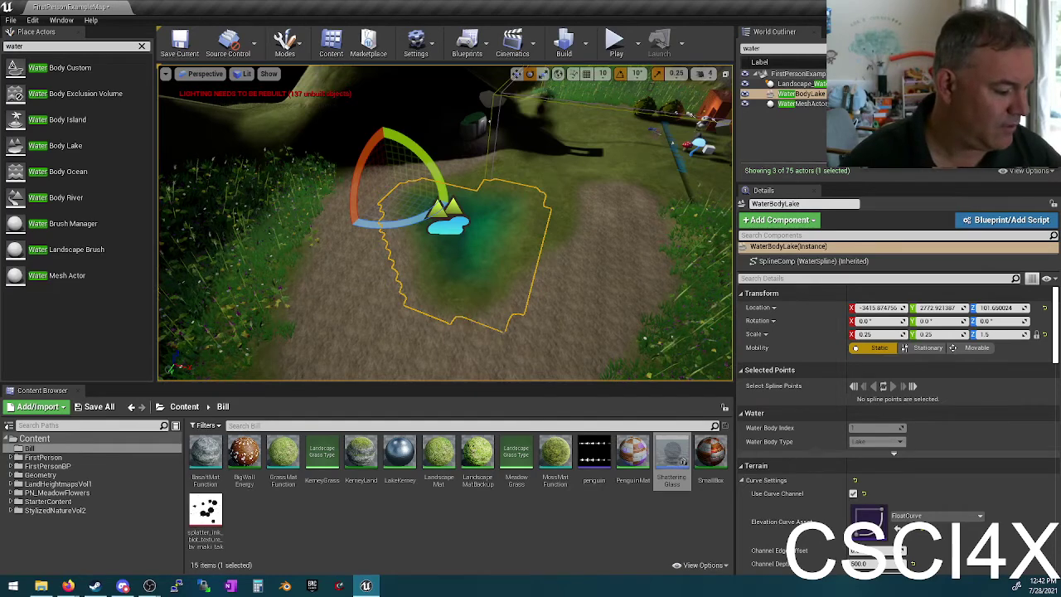
pyautogui.click(68, 585)
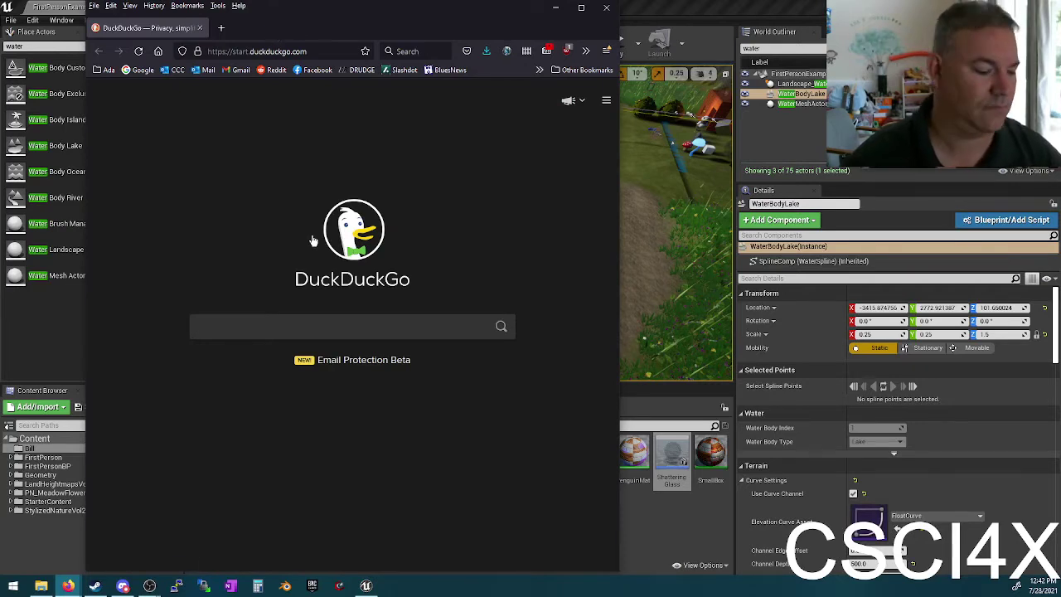
# Step: Search DuckDuckGo for 'selecting spline points ue4 water'
pyautogui.write('selectomg')
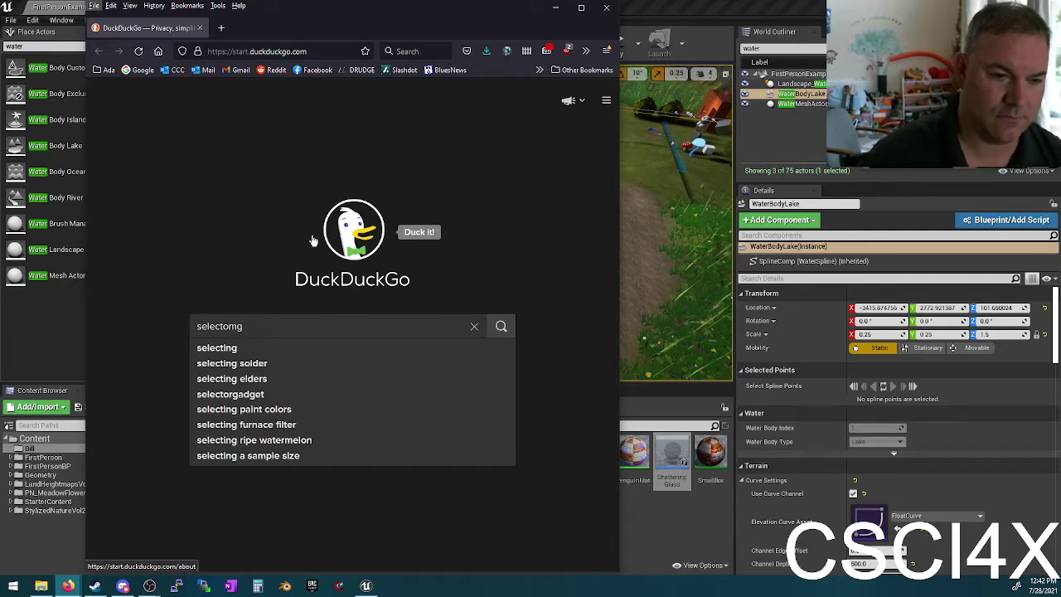
pyautogui.doubleClick(252, 319)
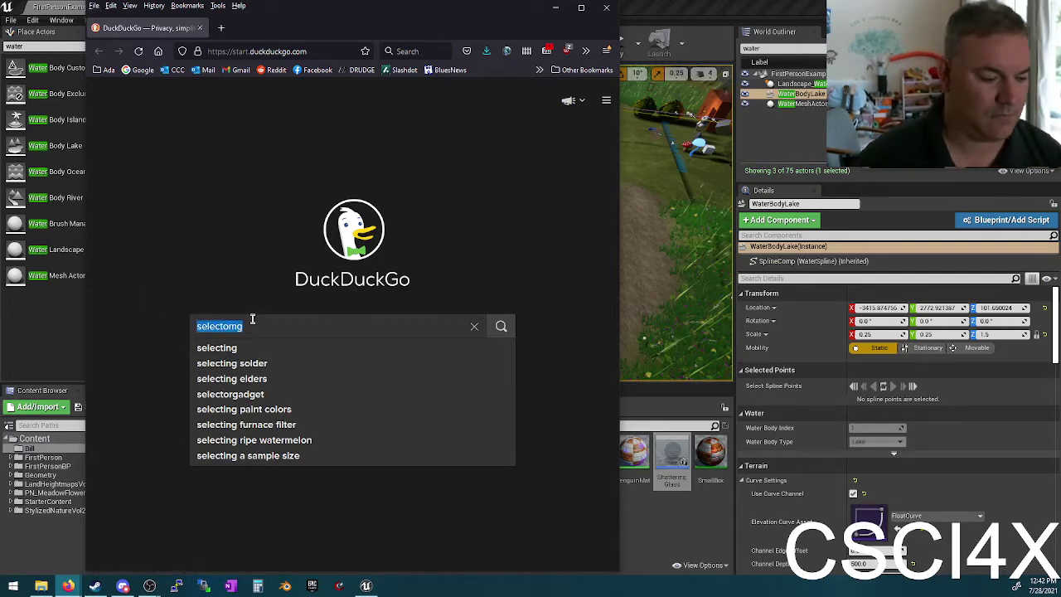
pyautogui.write('selecting')
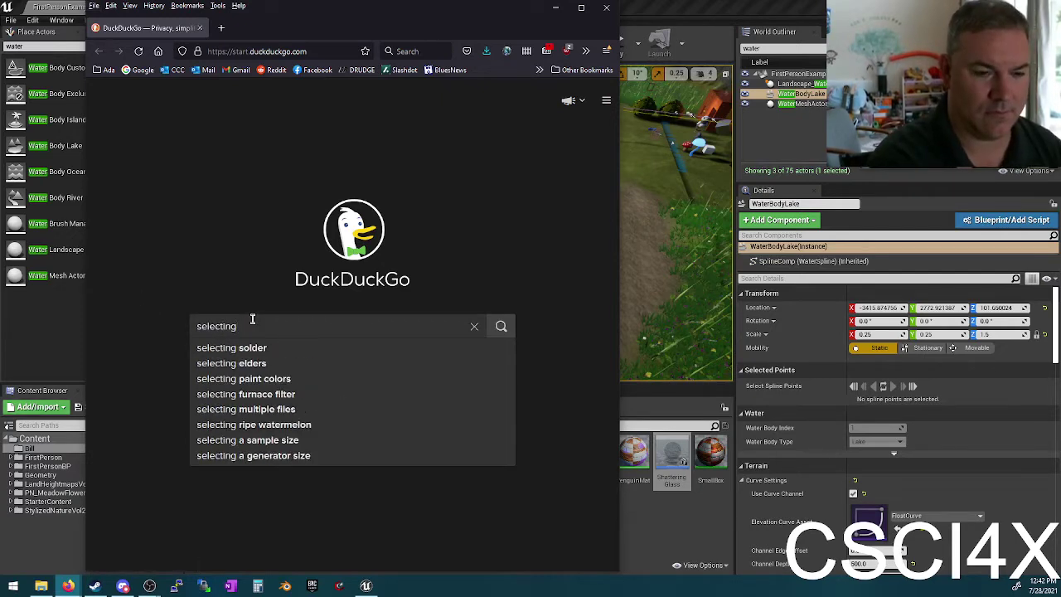
pyautogui.write(' spline point')
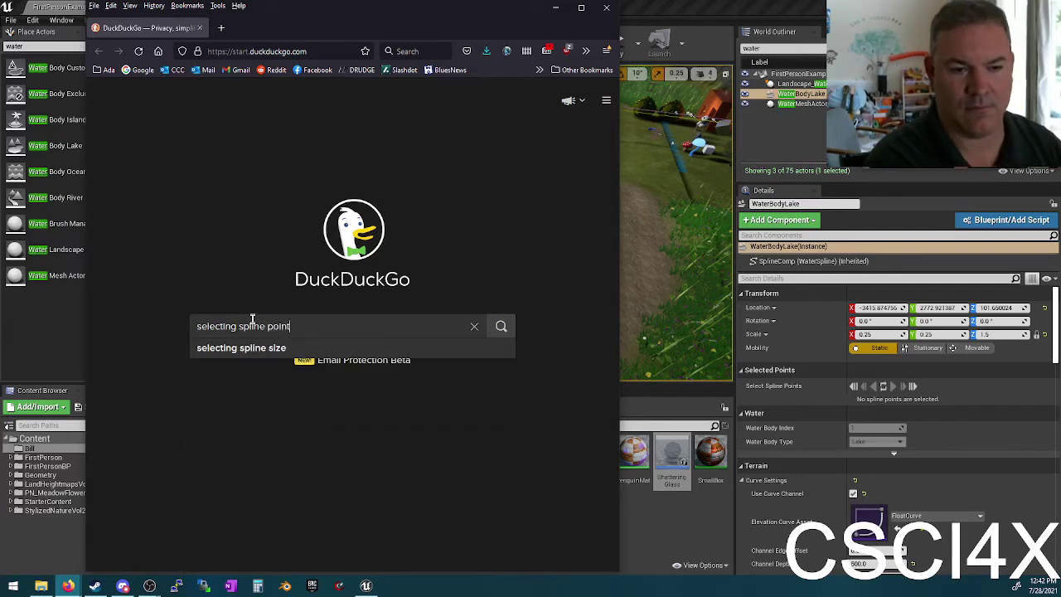
pyautogui.write('s ue4 water')
pyautogui.press('Return')
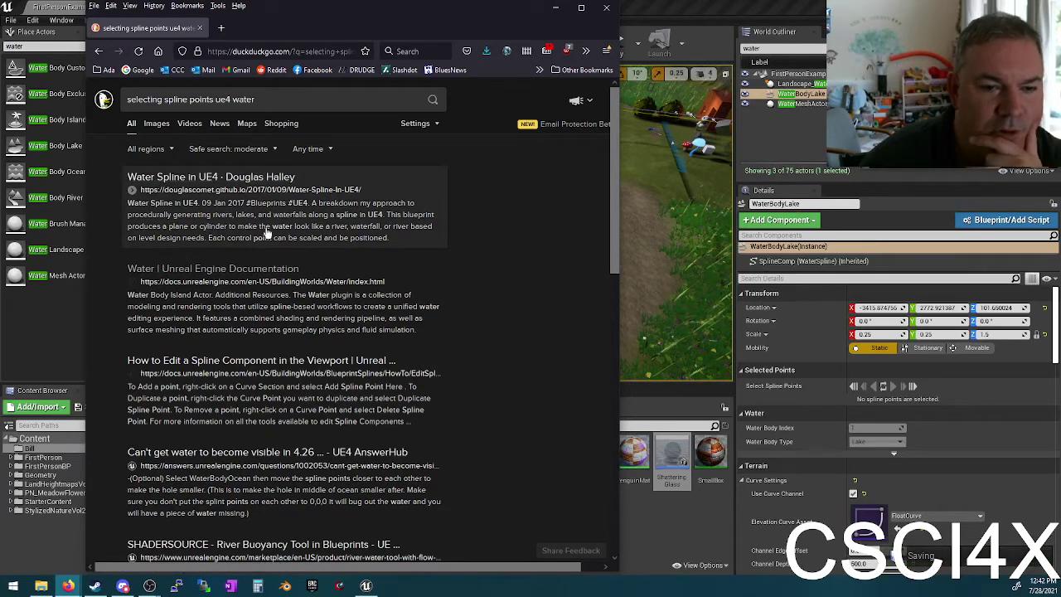
# Step: Open the Unreal Water docs in a new tab and the Water Spline in UE4 article
pyautogui.rightClick(230, 273)
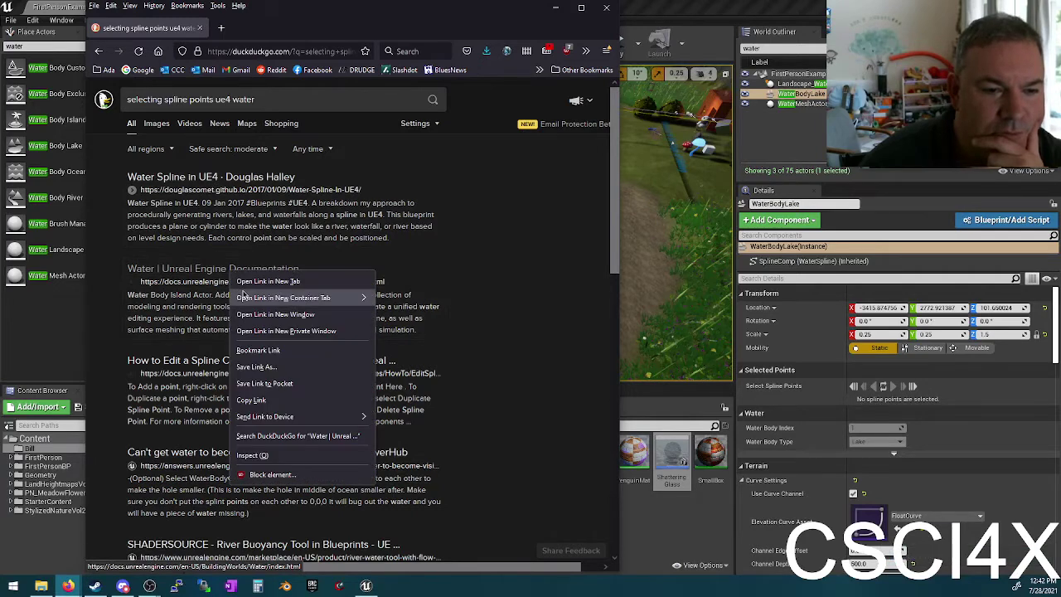
pyautogui.click(261, 281)
pyautogui.click(267, 177)
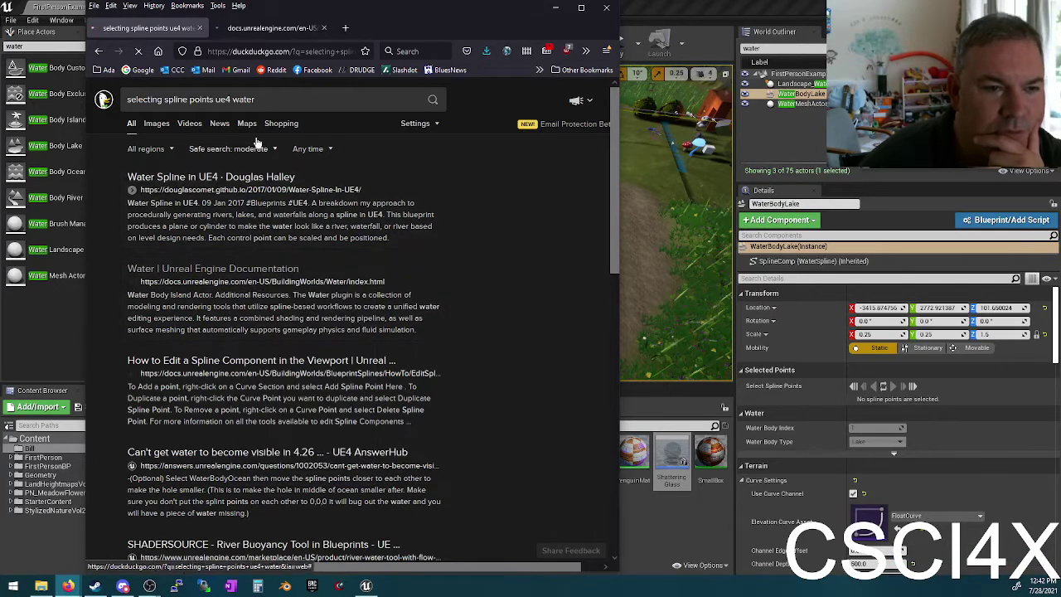
# Step: Switch to the Unreal Water documentation tab and read the first part of the page
pyautogui.click(267, 27)
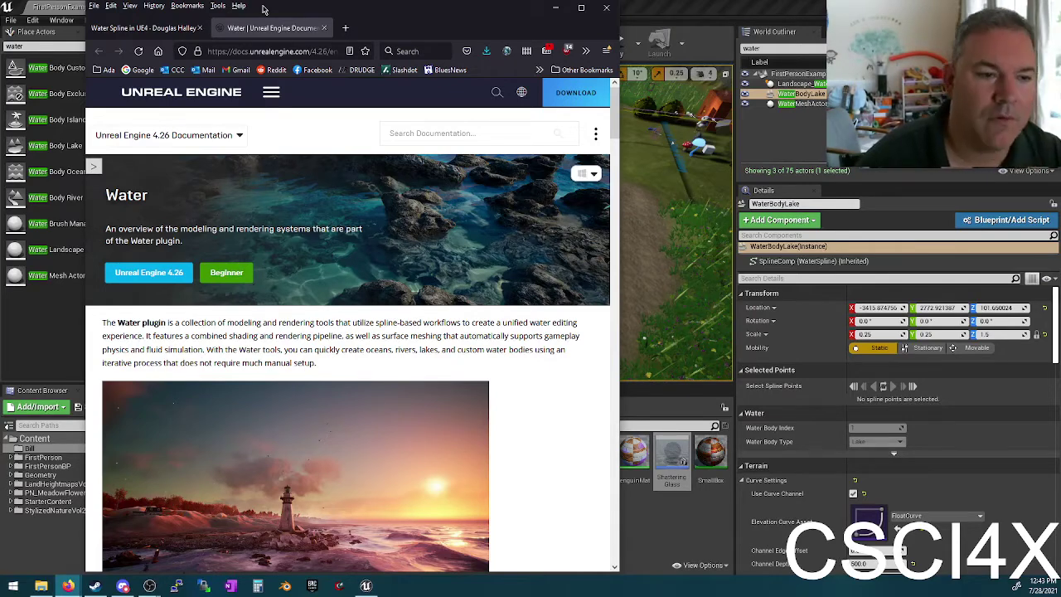
pyautogui.scroll(-10, 442, 405)
pyautogui.scroll(-4, 326, 315)
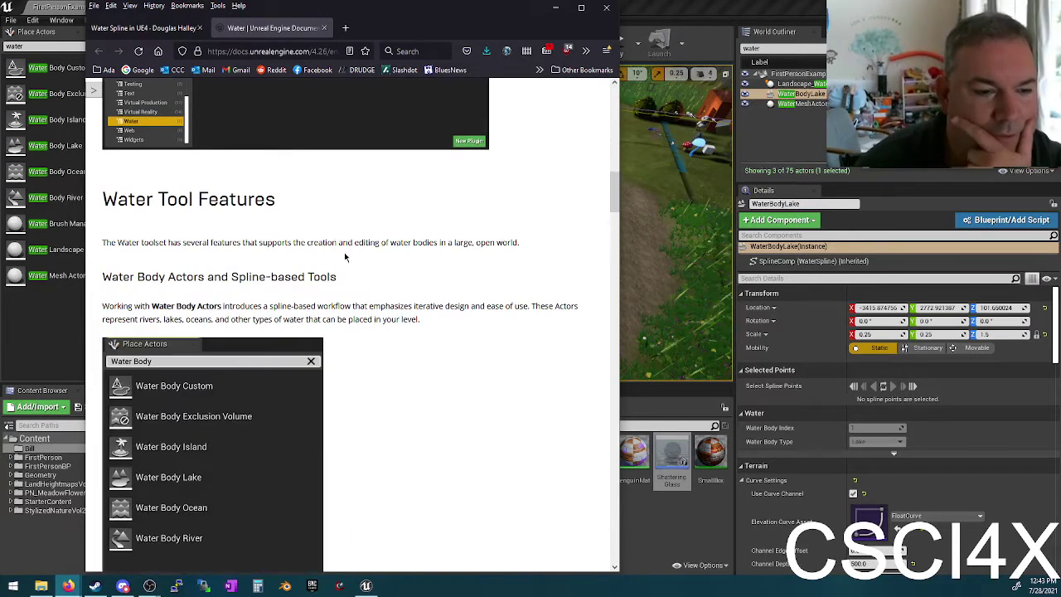
pyautogui.scroll(-6, 348, 273)
pyautogui.scroll(-3, 358, 300)
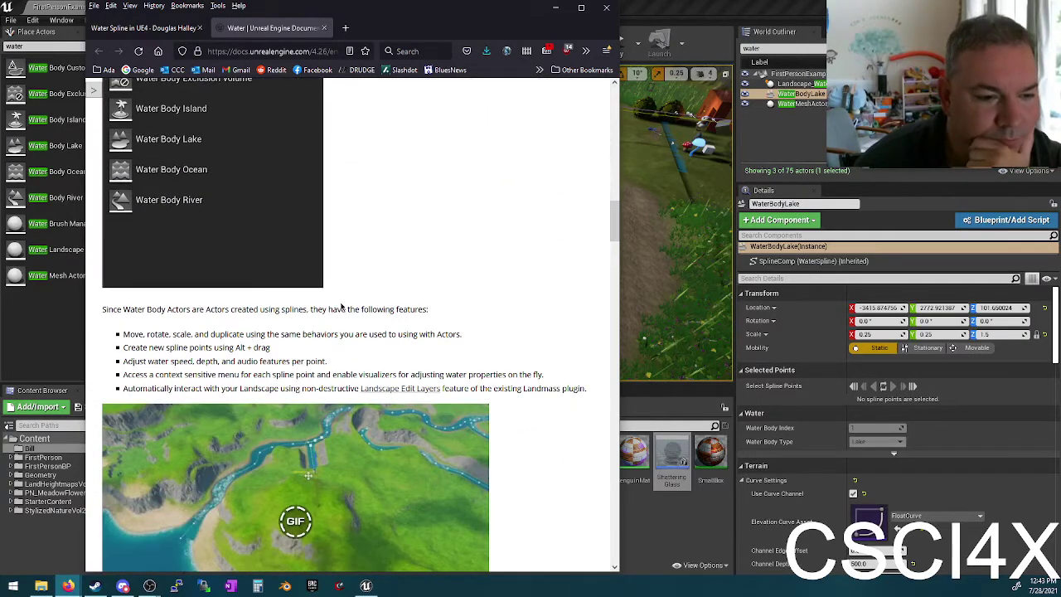
pyautogui.moveTo(191, 346); pyautogui.dragTo(290, 355)
pyautogui.click(293, 358)
pyautogui.scroll(-2, 299, 358)
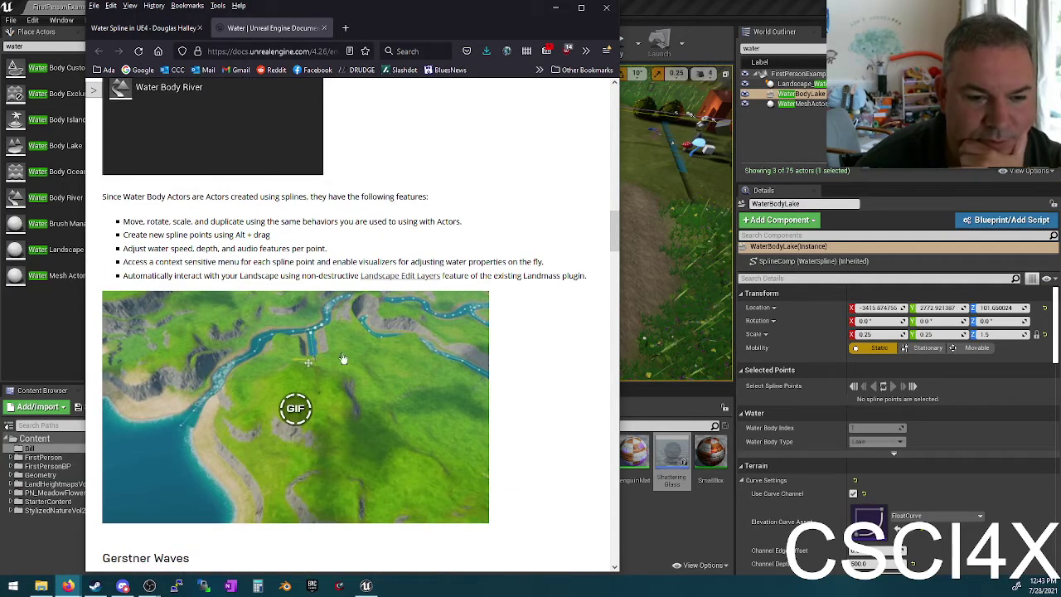
pyautogui.scroll(-5, 333, 381)
# Step: Read the Water page to the end, then return to the Water Spline in UE4 tab
pyautogui.scroll(6, 334, 378)
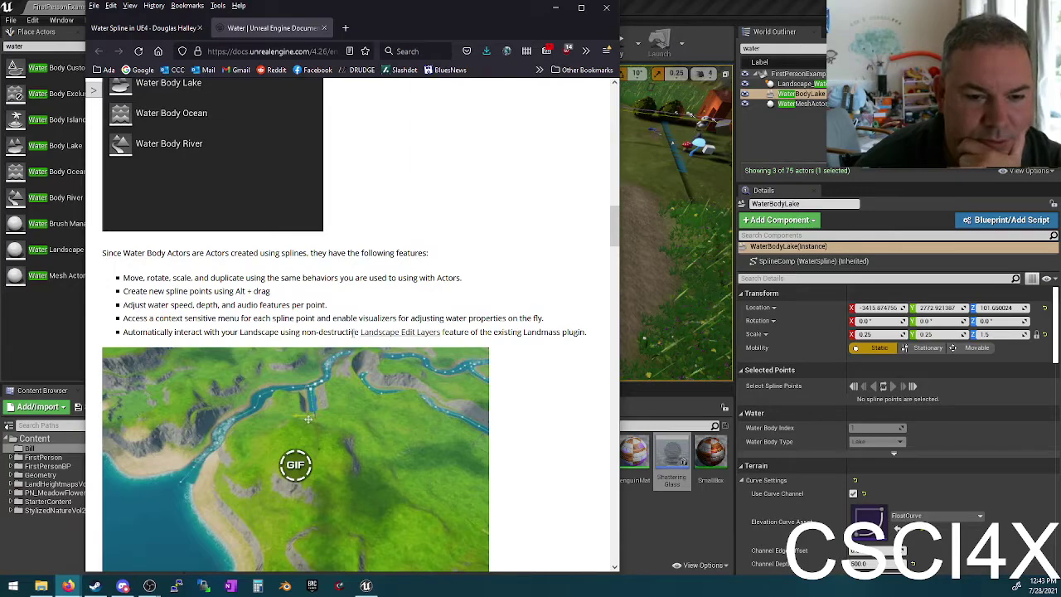
pyautogui.scroll(-5, 319, 330)
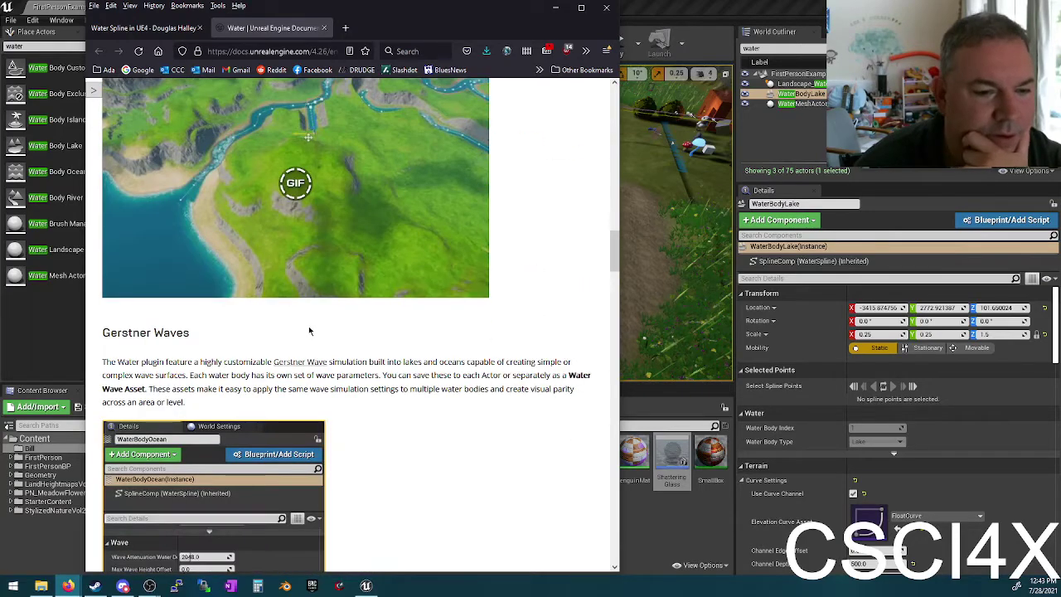
pyautogui.scroll(-15, 213, 356)
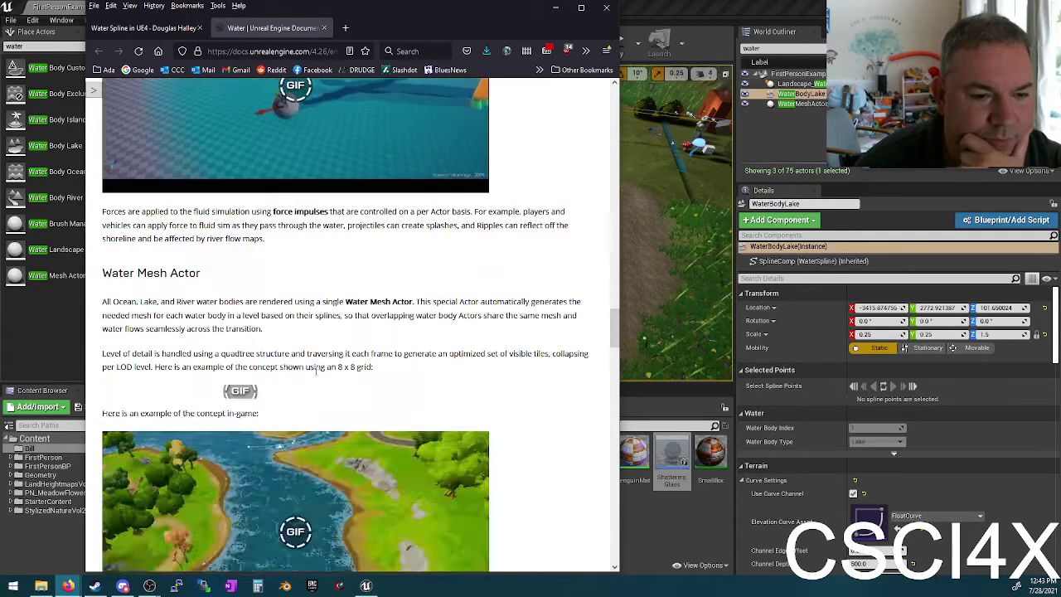
pyautogui.scroll(-15, 356, 361)
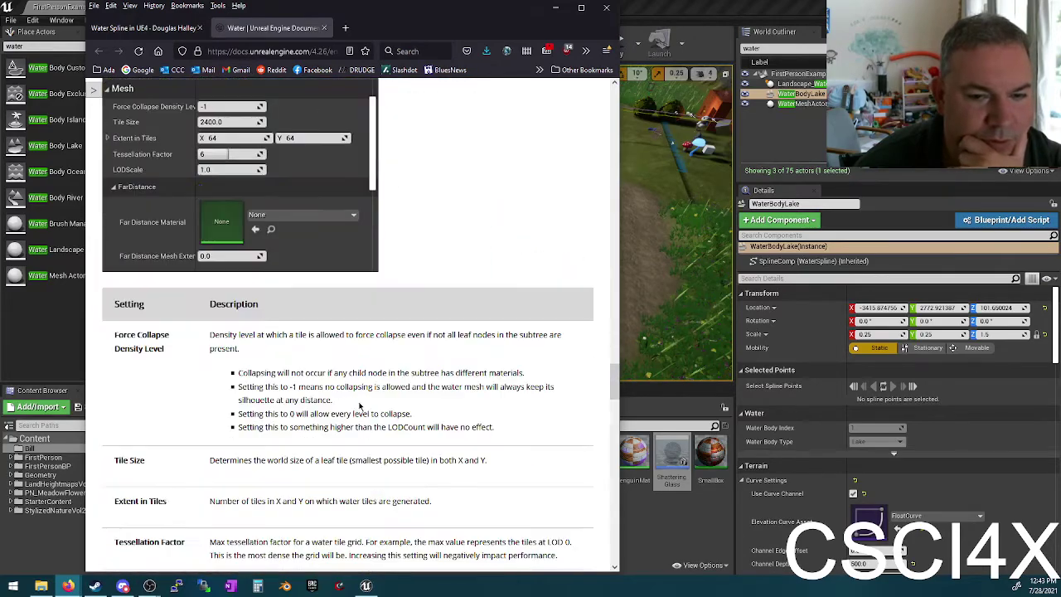
pyautogui.scroll(15, 366, 370)
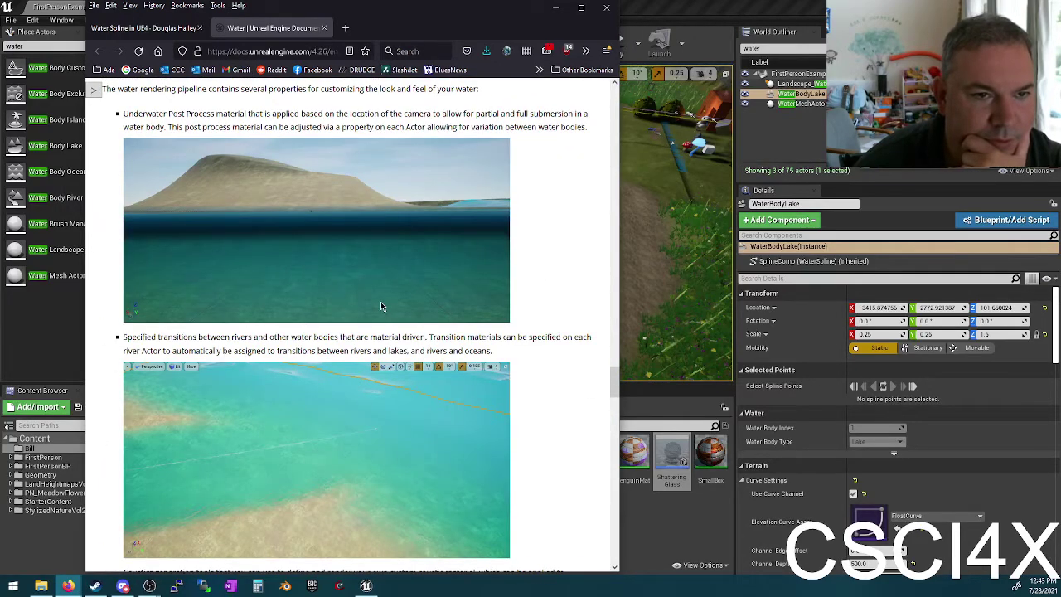
pyautogui.scroll(-5, 368, 377)
pyautogui.scroll(-2, 365, 356)
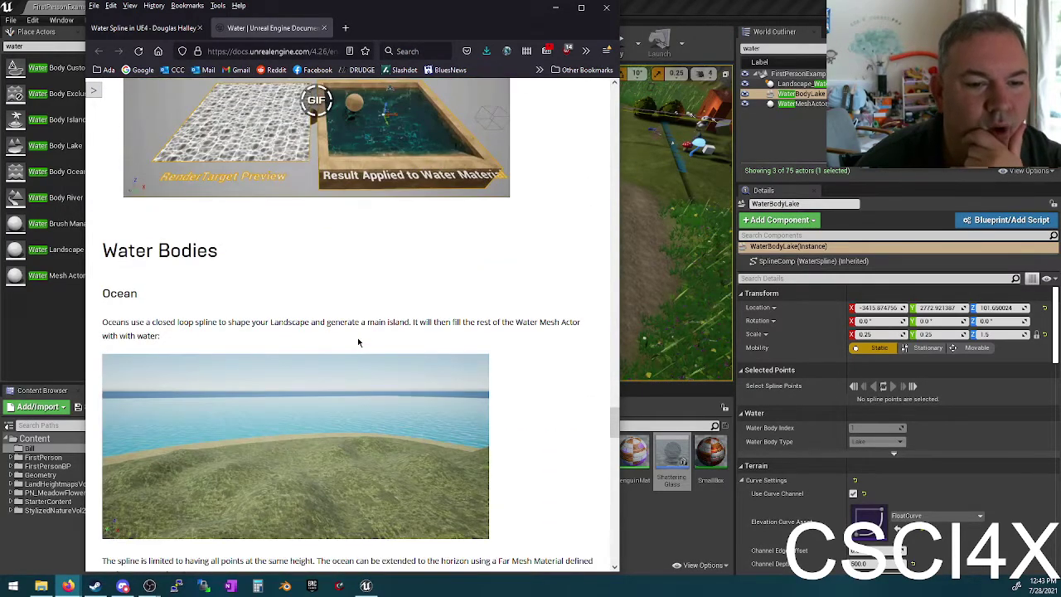
pyautogui.scroll(-3, 356, 333)
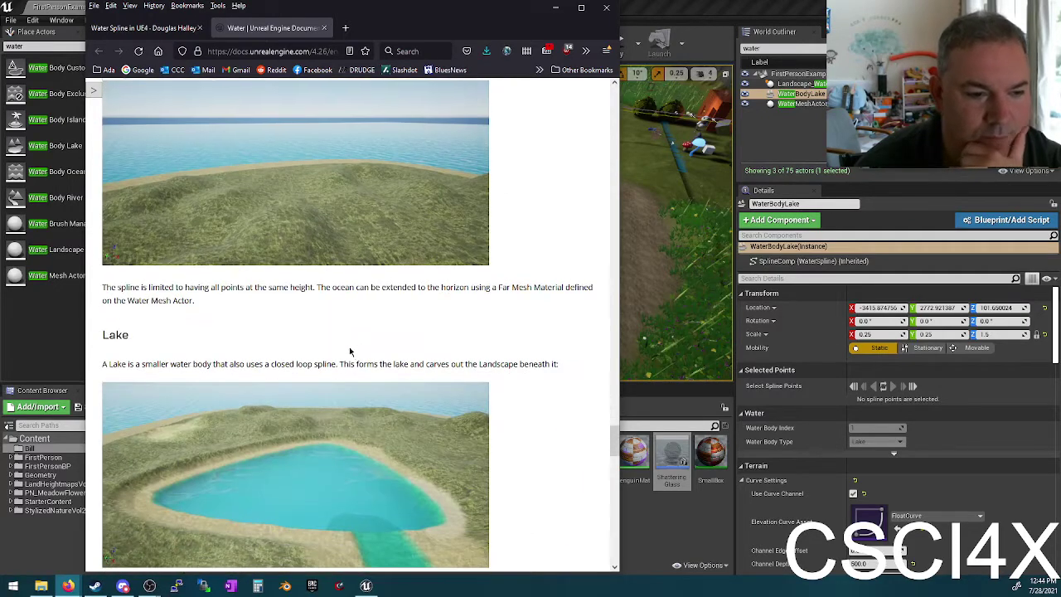
pyautogui.scroll(-3, 356, 328)
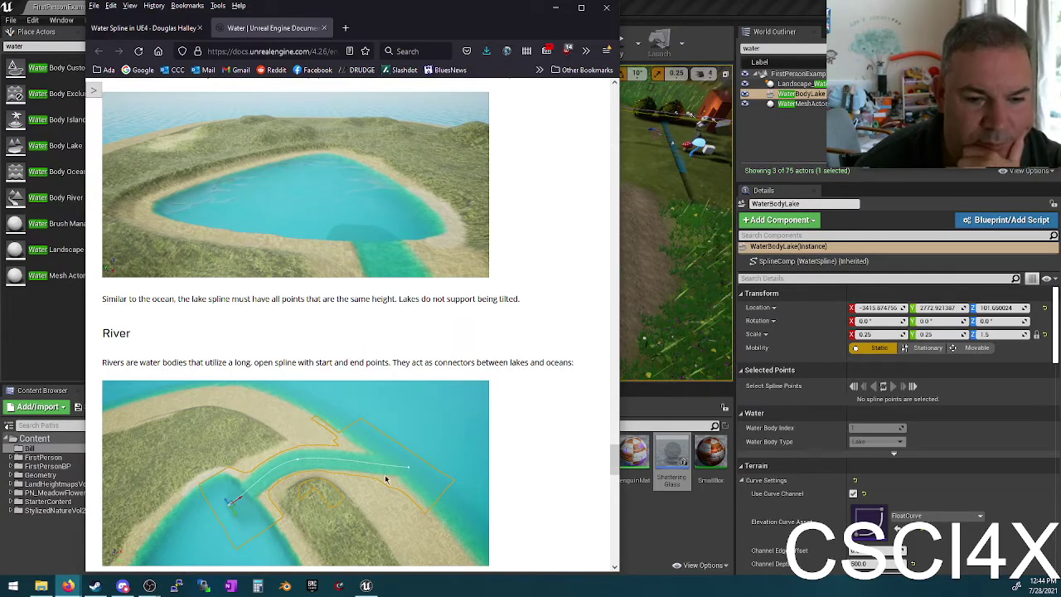
pyautogui.scroll(-4, 377, 414)
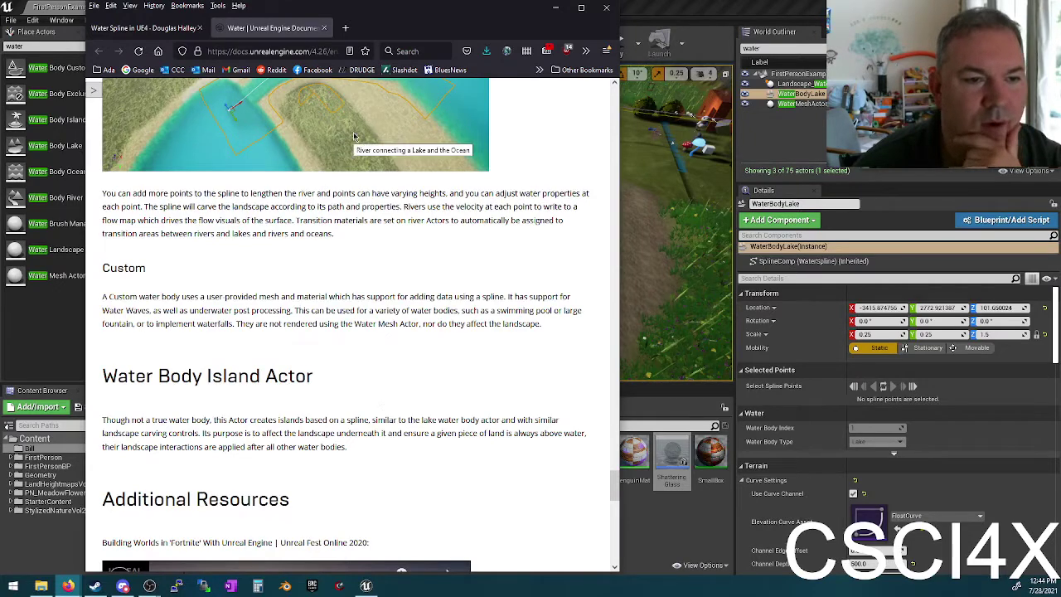
pyautogui.scroll(-7, 398, 282)
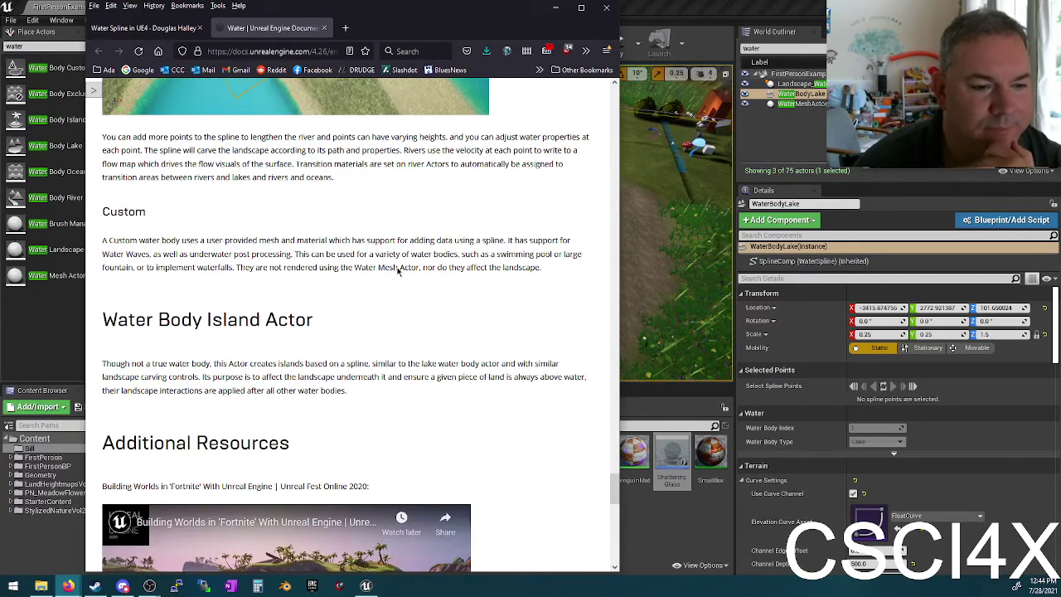
pyautogui.scroll(8, 409, 318)
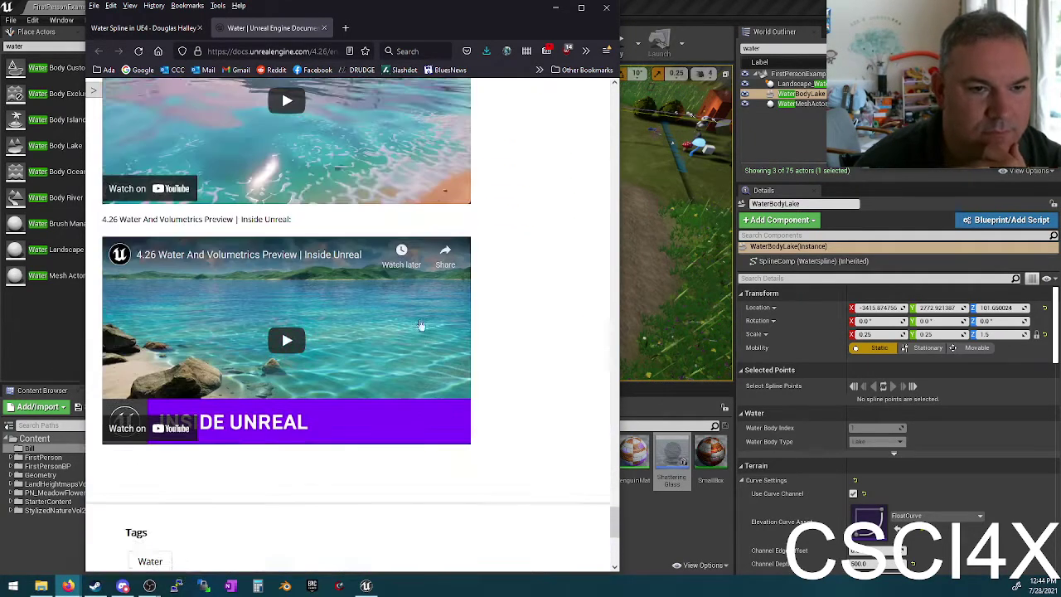
pyautogui.click(110, 30)
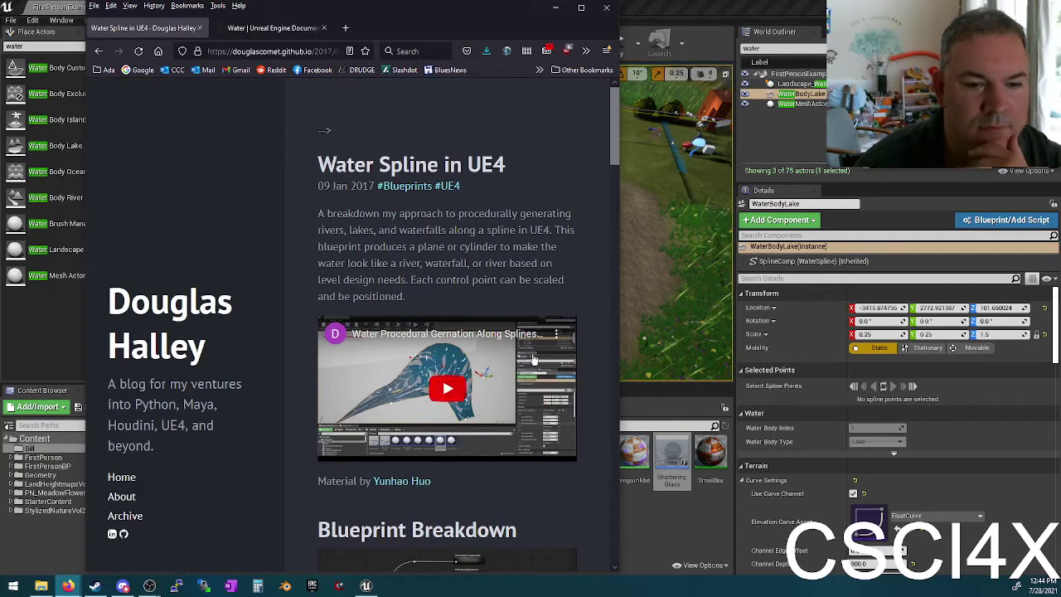
# Step: Read down the Water Spline in UE4 post and close Firefox
pyautogui.scroll(-3, 512, 336)
pyautogui.scroll(-9, 489, 307)
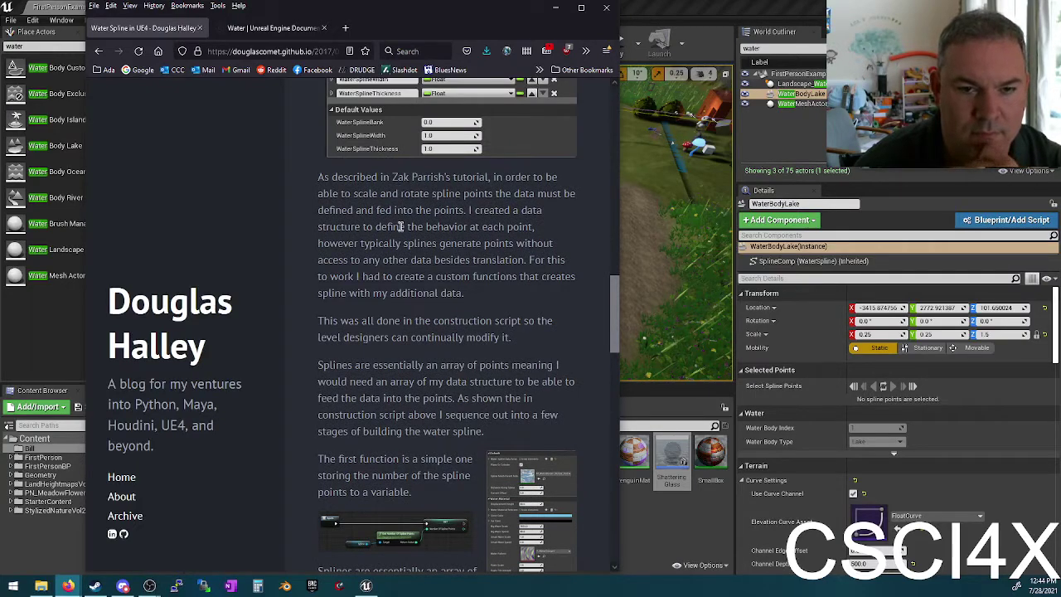
pyautogui.scroll(-4, 399, 226)
pyautogui.scroll(-3, 398, 377)
pyautogui.scroll(-6, 396, 384)
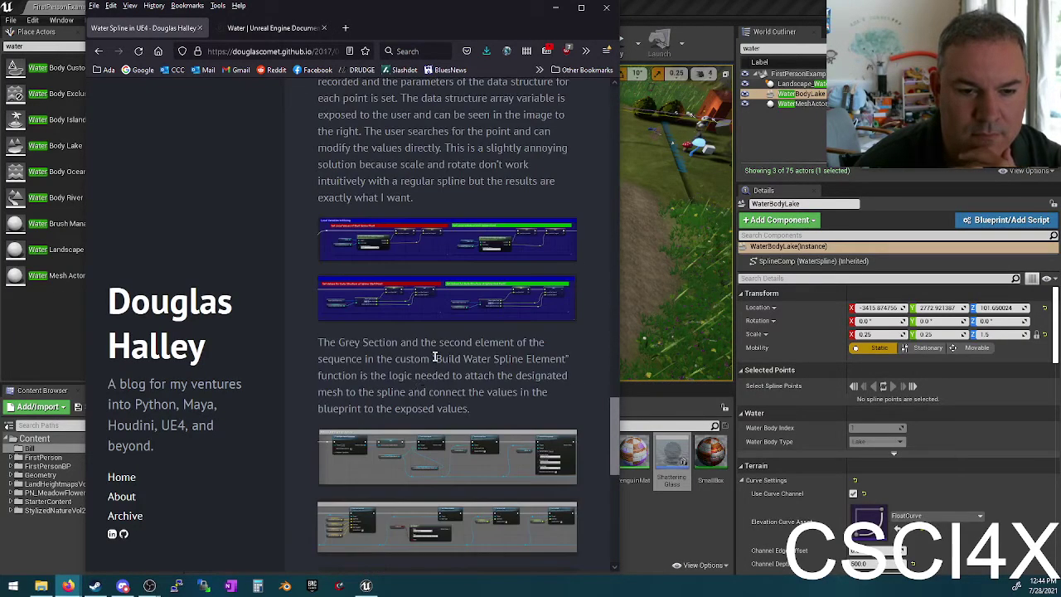
pyautogui.click(606, 8)
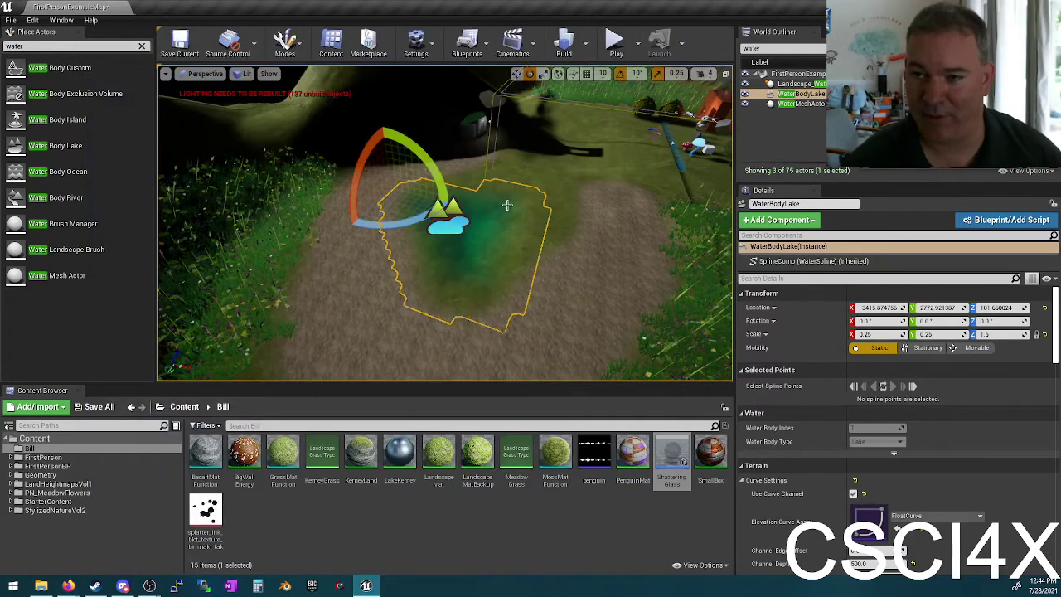
pyautogui.scroll(5, 504, 204)
pyautogui.moveTo(513, 91); pyautogui.dragTo(499, 215, button='right')
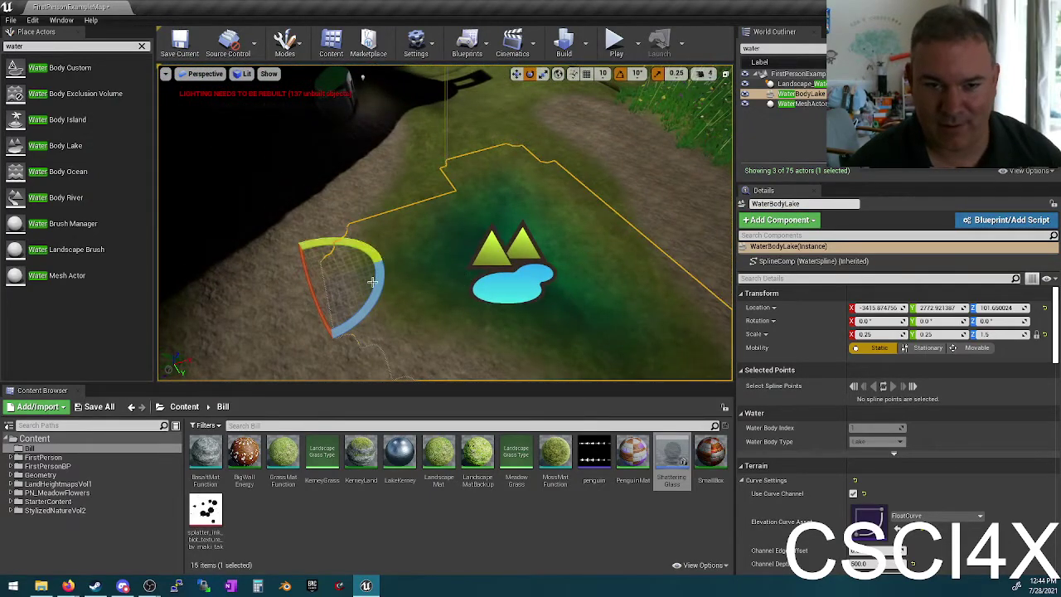
pyautogui.click(442, 284)
pyautogui.click(457, 253)
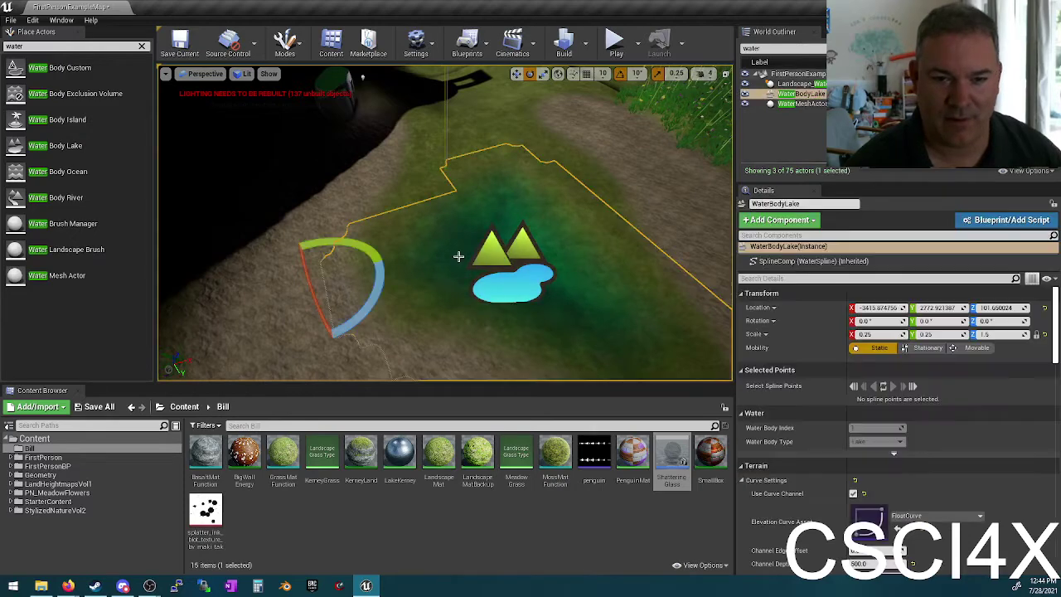
pyautogui.click(800, 83)
pyautogui.press('f')
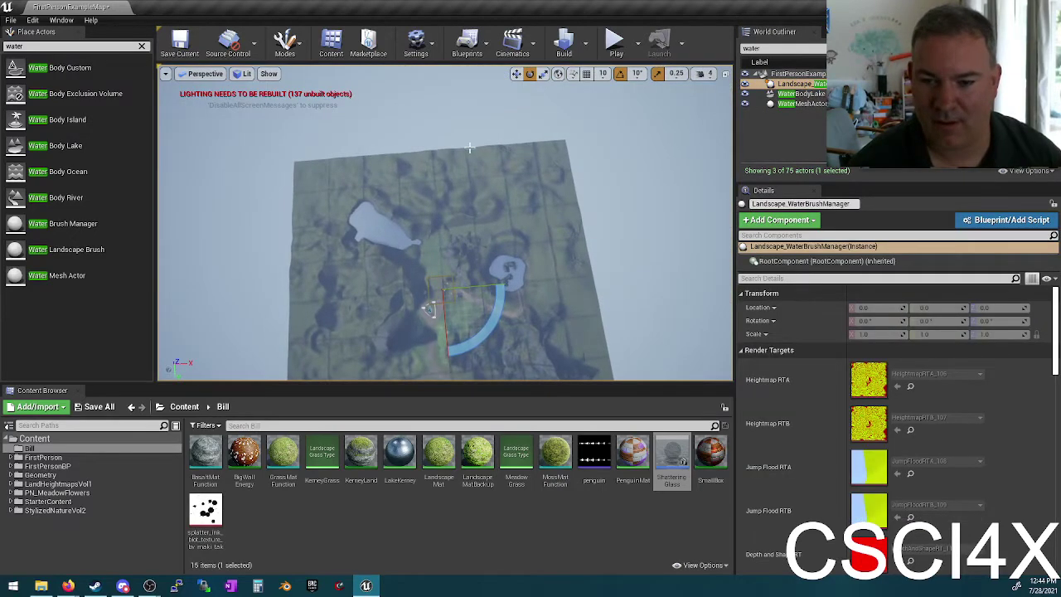
pyautogui.click(801, 93)
pyautogui.press('f')
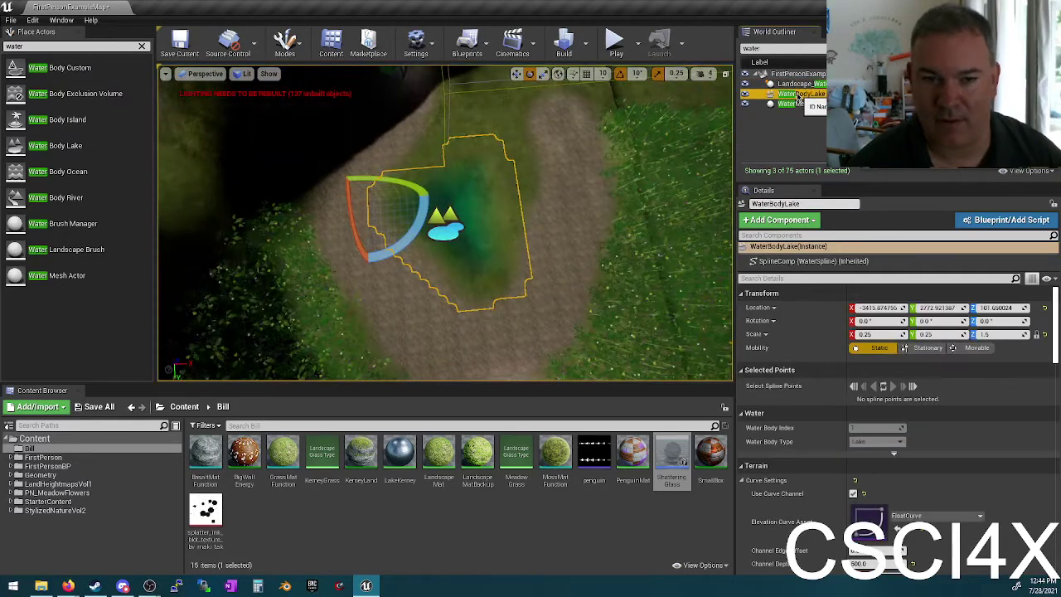
pyautogui.click(802, 104)
pyautogui.press('f')
pyautogui.click(801, 93)
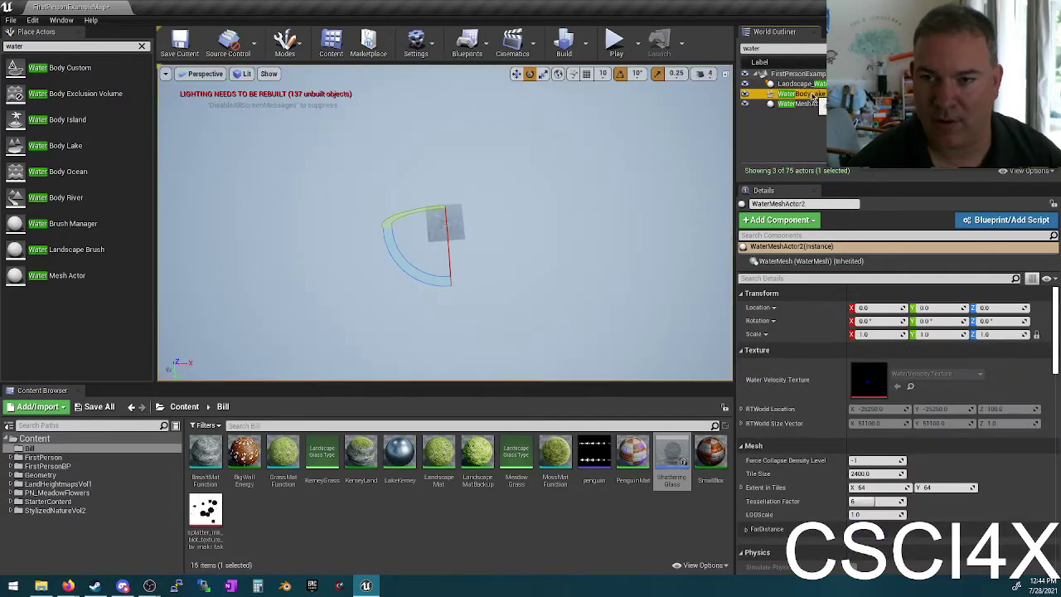
pyautogui.press('f')
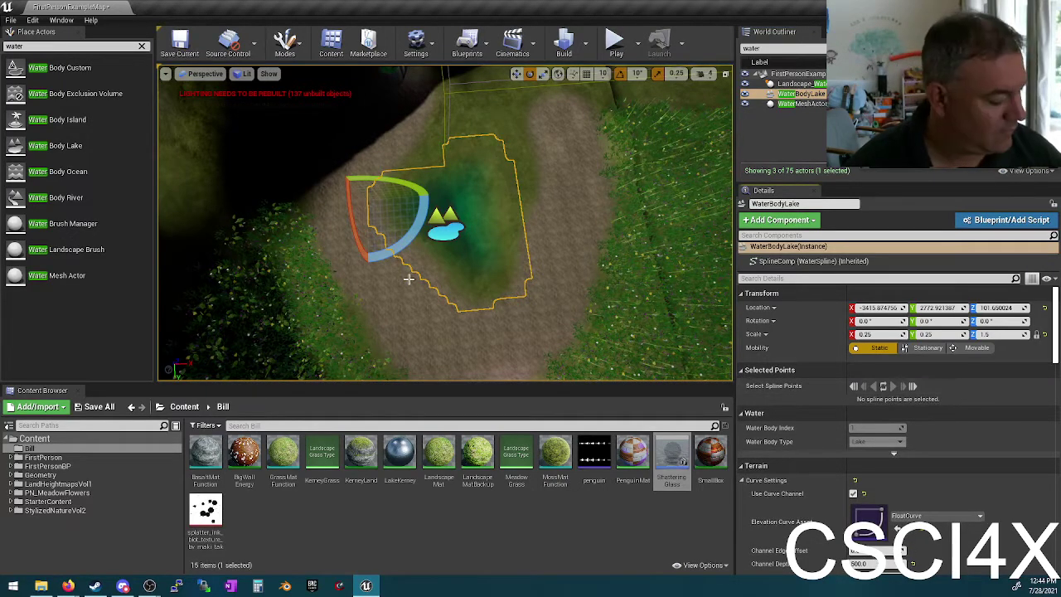
pyautogui.click(439, 291)
pyautogui.click(464, 249)
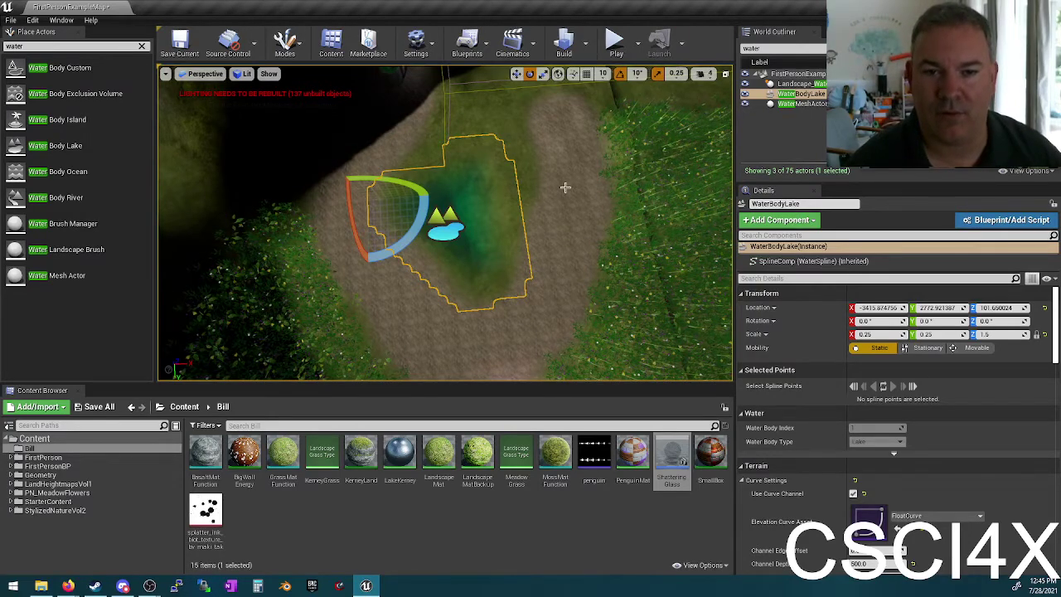
pyautogui.moveTo(565, 187); pyautogui.dragTo(544, 81, button='right')
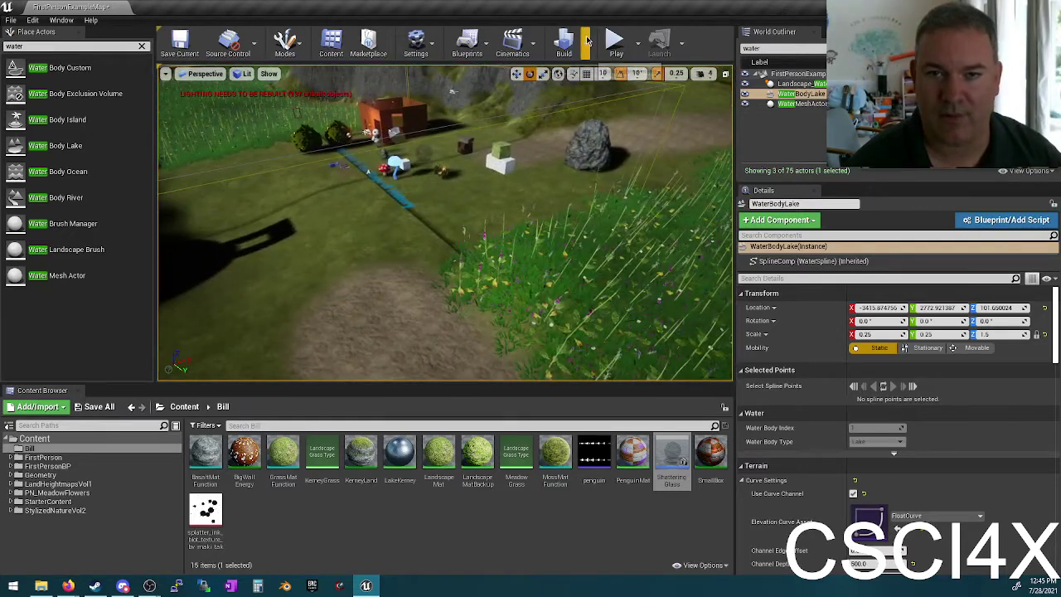
# Step: Start a Build Lighting Only pass and bring Firefox with the TwinStickPawn blueprint image forward
pyautogui.click(587, 42)
pyautogui.click(626, 83)
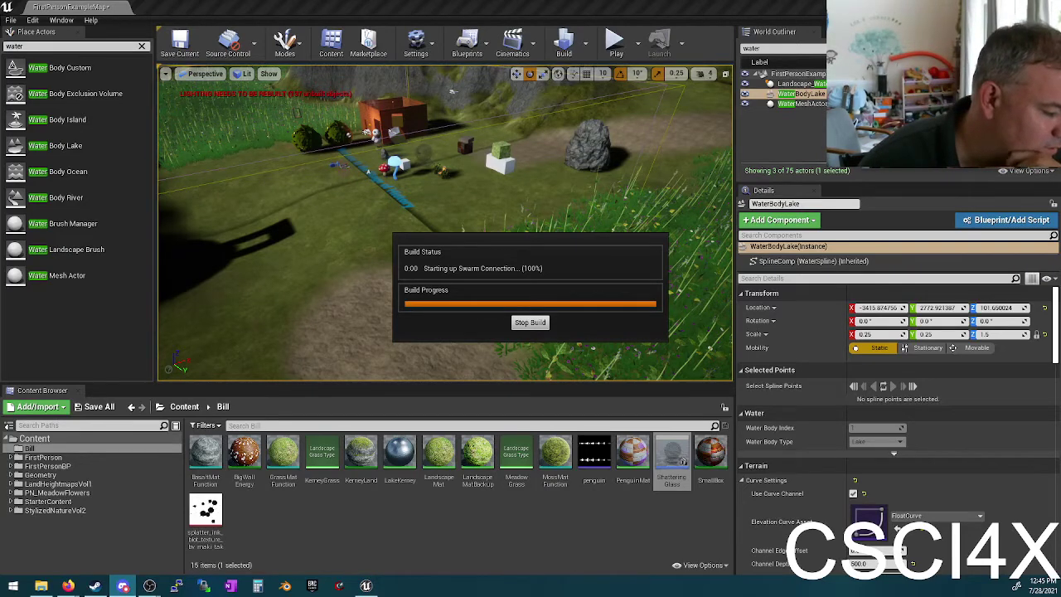
pyautogui.click(68, 585)
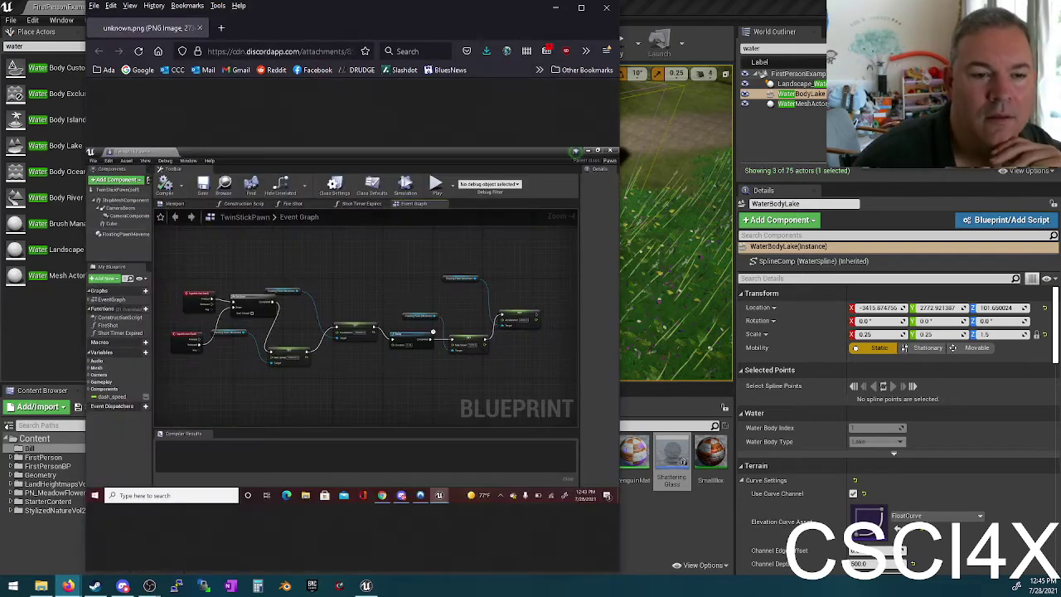
# Step: Maximize Firefox to view the TwinStickPawn blueprint PNG, then close the tab and browser
pyautogui.click(581, 6)
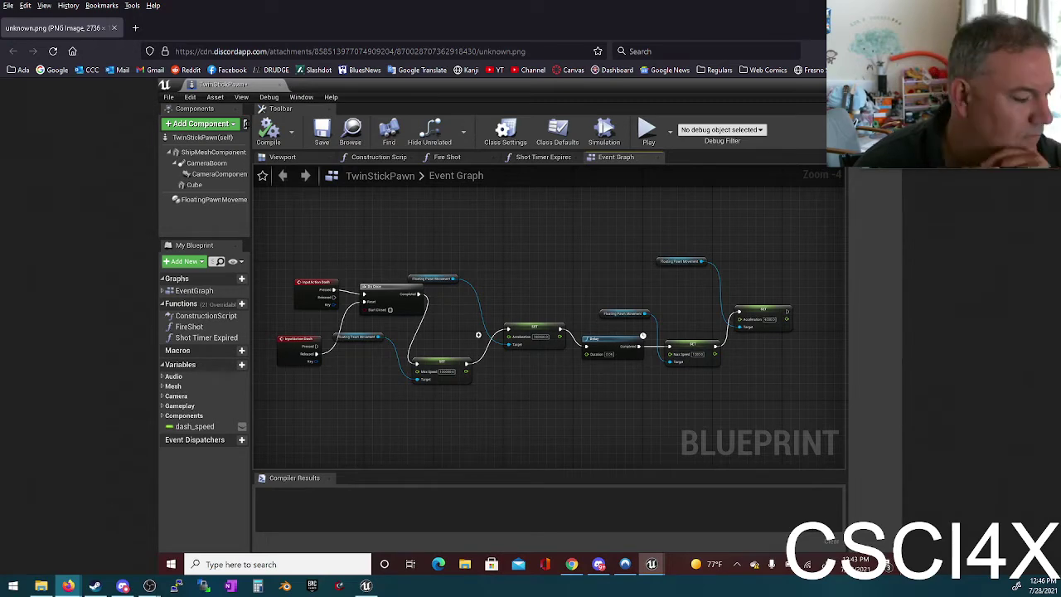
pyautogui.hotkey('alt', 'Tab')
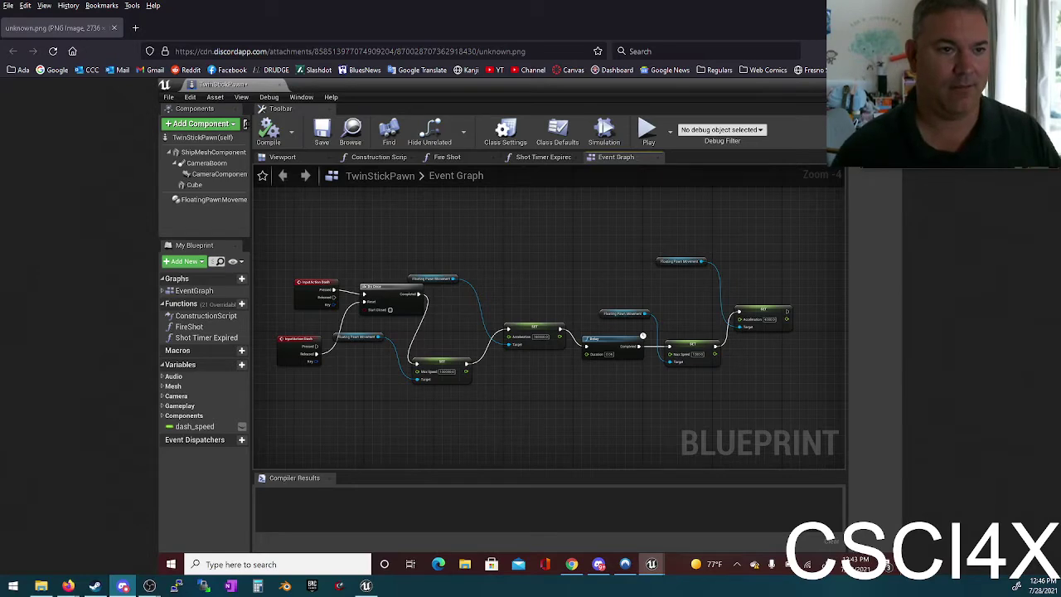
pyautogui.click(113, 27)
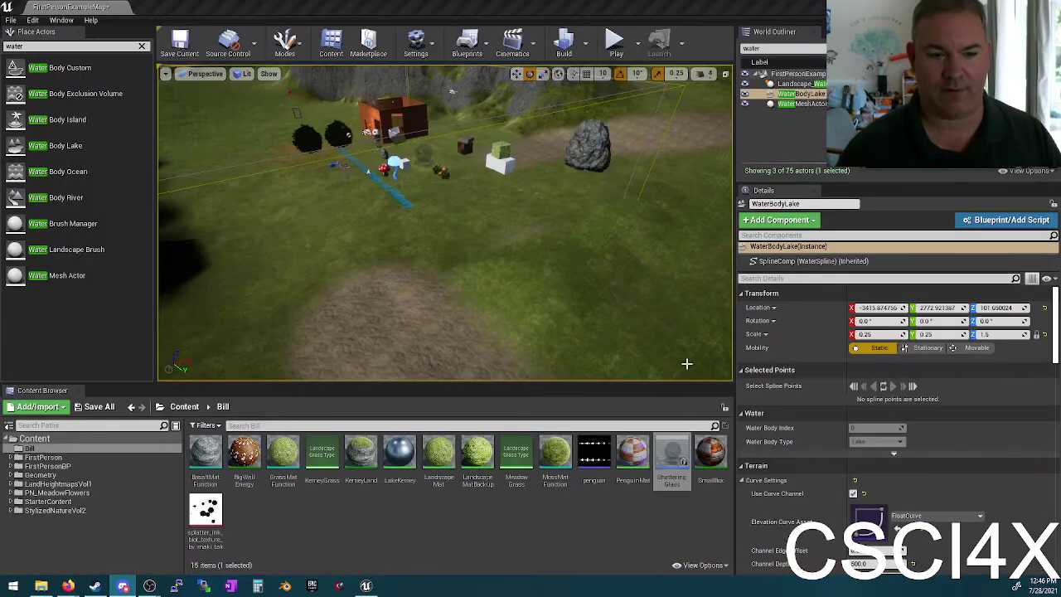
# Step: Move the Meadow Grass asset, then open FirstPerson_Fire from the FirstPerson Animations folder
pyautogui.moveTo(516, 456); pyautogui.dragTo(218, 478)
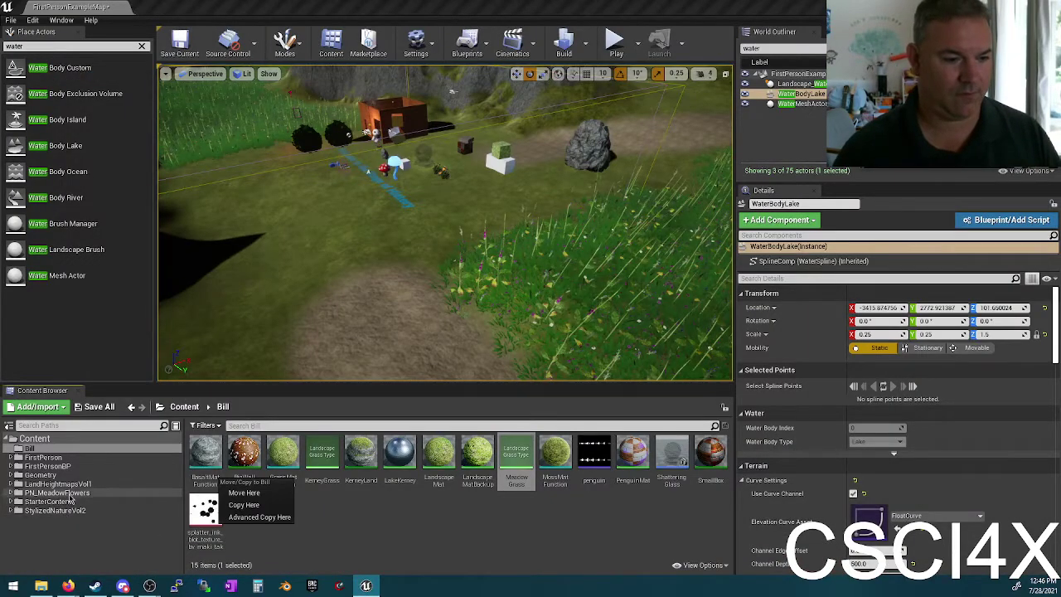
pyautogui.click(46, 458)
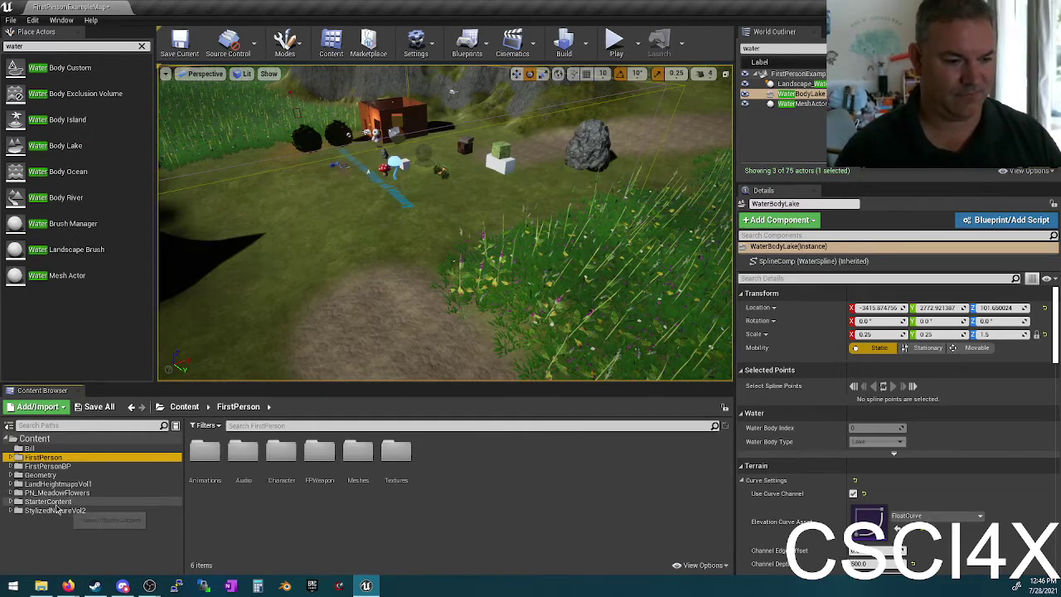
pyautogui.doubleClick(193, 464)
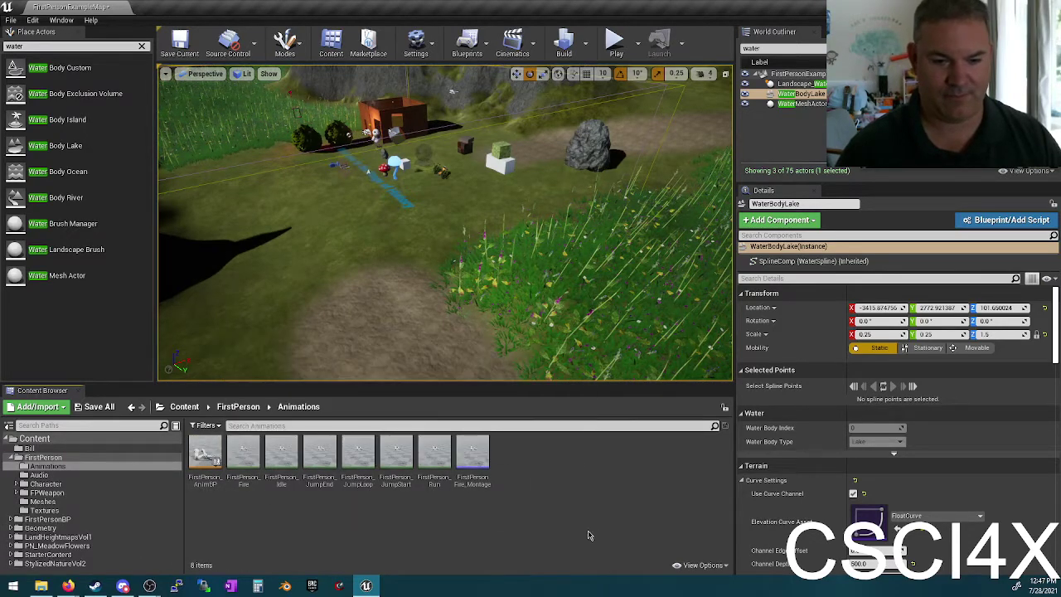
pyautogui.click(205, 457)
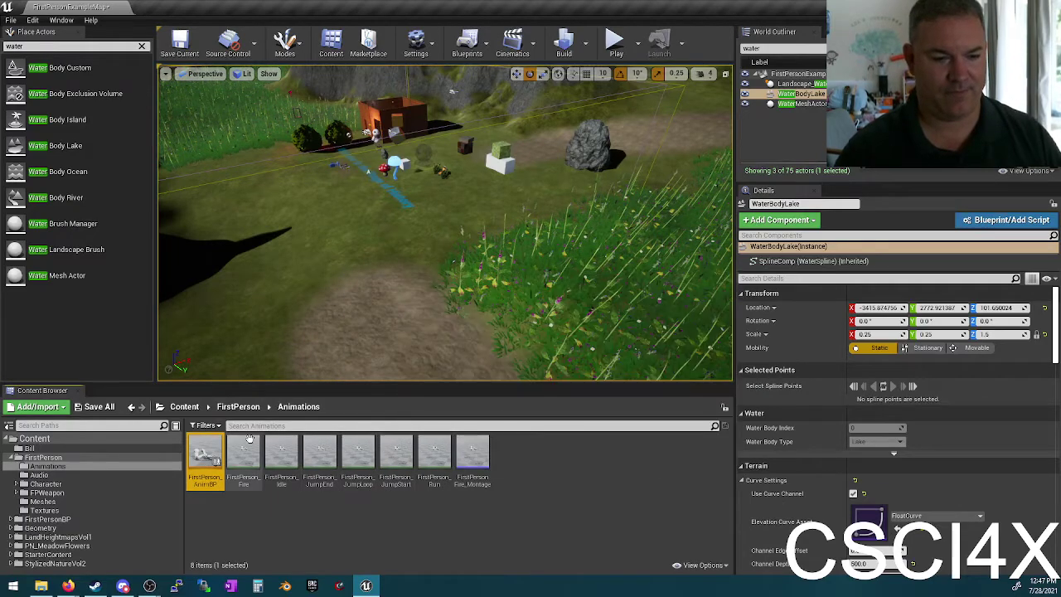
pyautogui.doubleClick(243, 458)
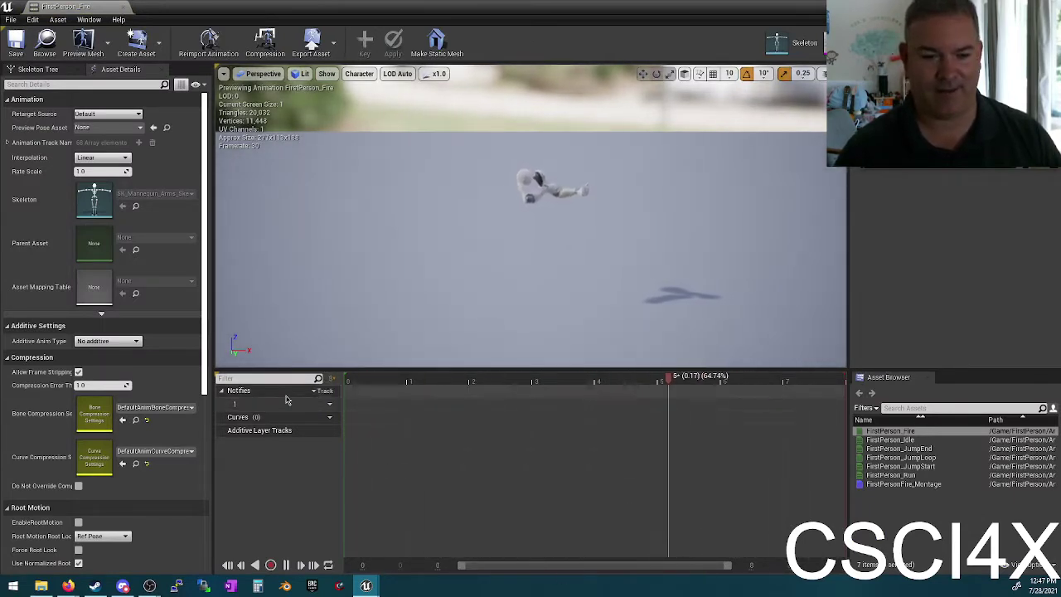
# Step: Pause the FirstPerson_Fire preview, check the timeline options, and close its editor tab
pyautogui.click(286, 564)
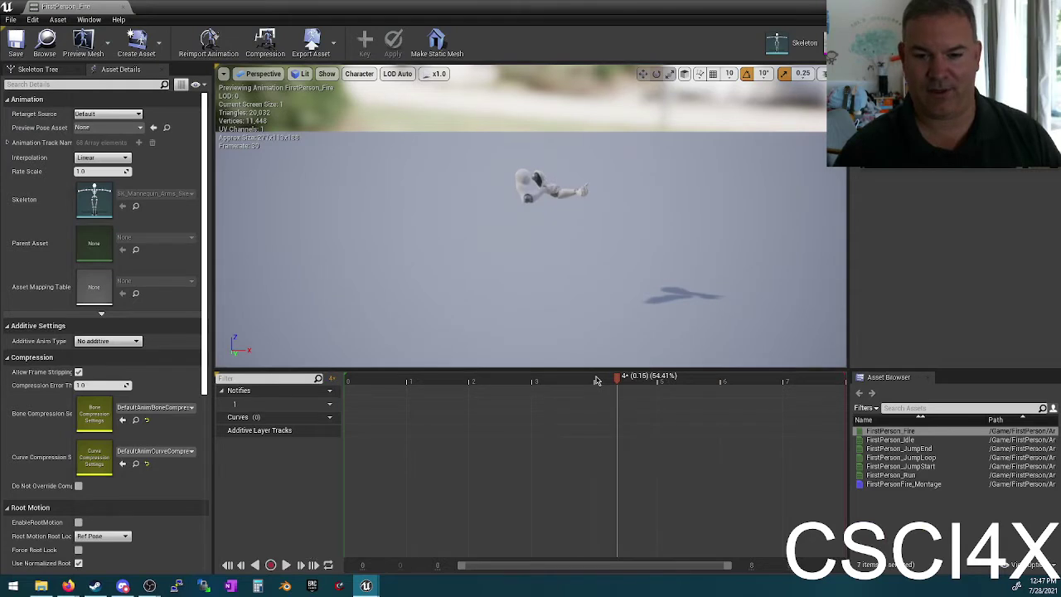
pyautogui.rightClick(596, 380)
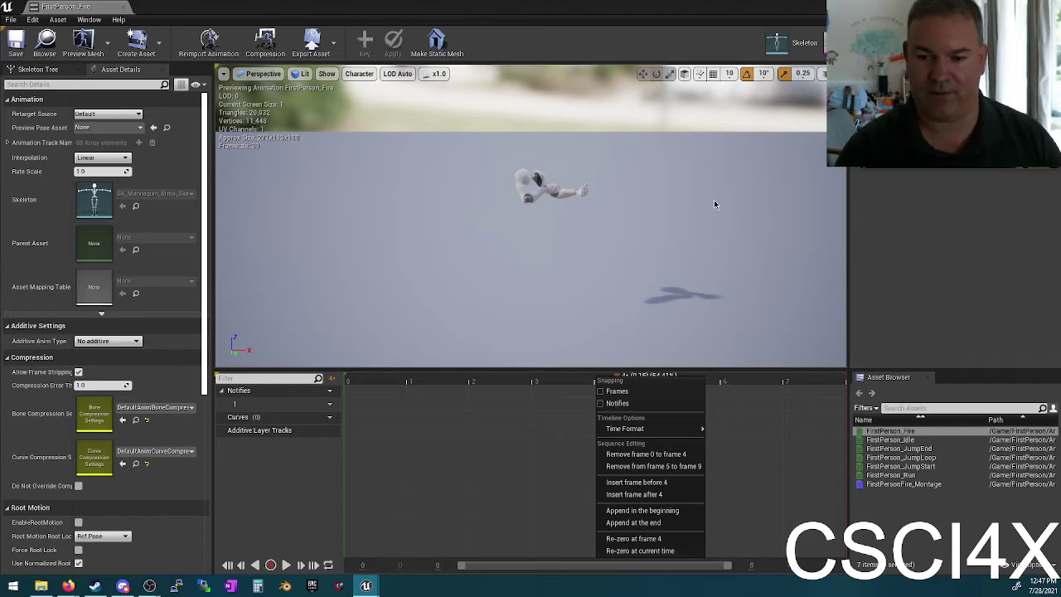
pyautogui.click(126, 6)
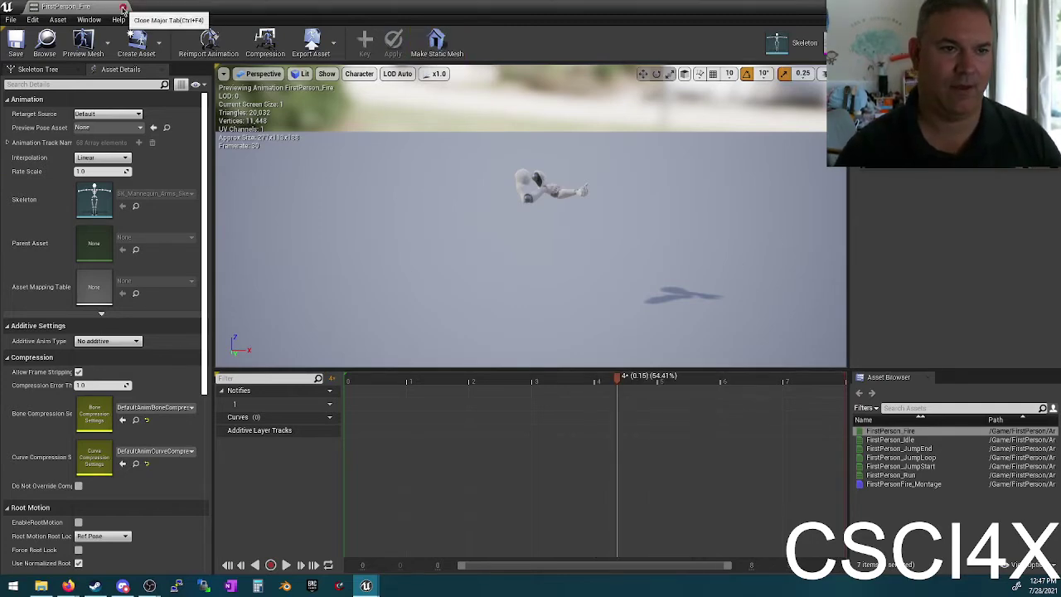
pyautogui.click(126, 7)
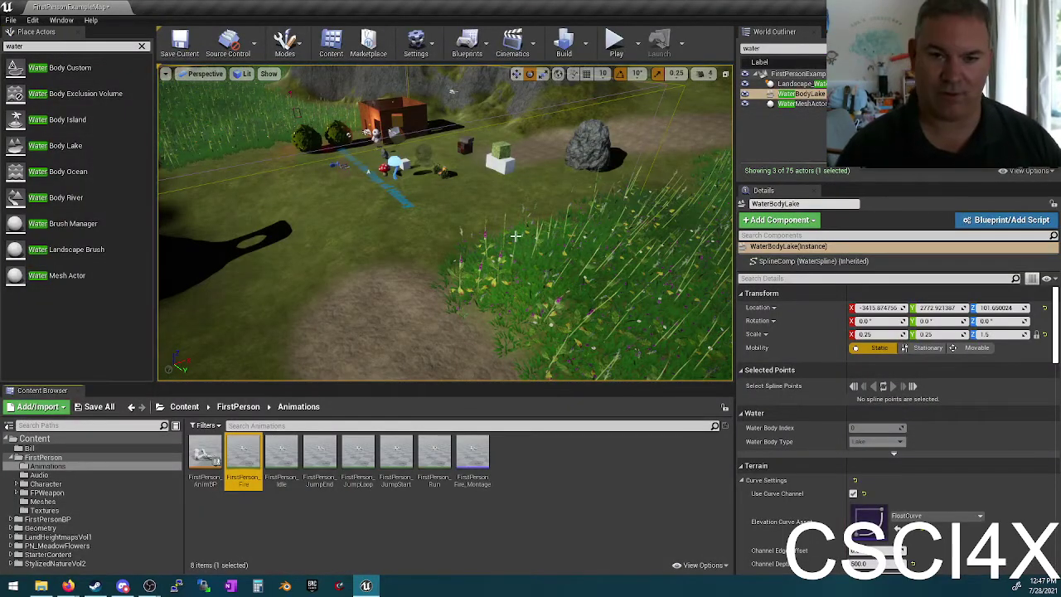
# Step: Look down the hilly dirt path, then switch to the Firefox blueprint screenshot
pyautogui.moveTo(526, 230)
pyautogui.mouseDown(button='right')
pyautogui.moveTo(505, 242)
pyautogui.moveTo(464, 233)
pyautogui.moveTo(522, 220)
pyautogui.mouseUp(button='right')
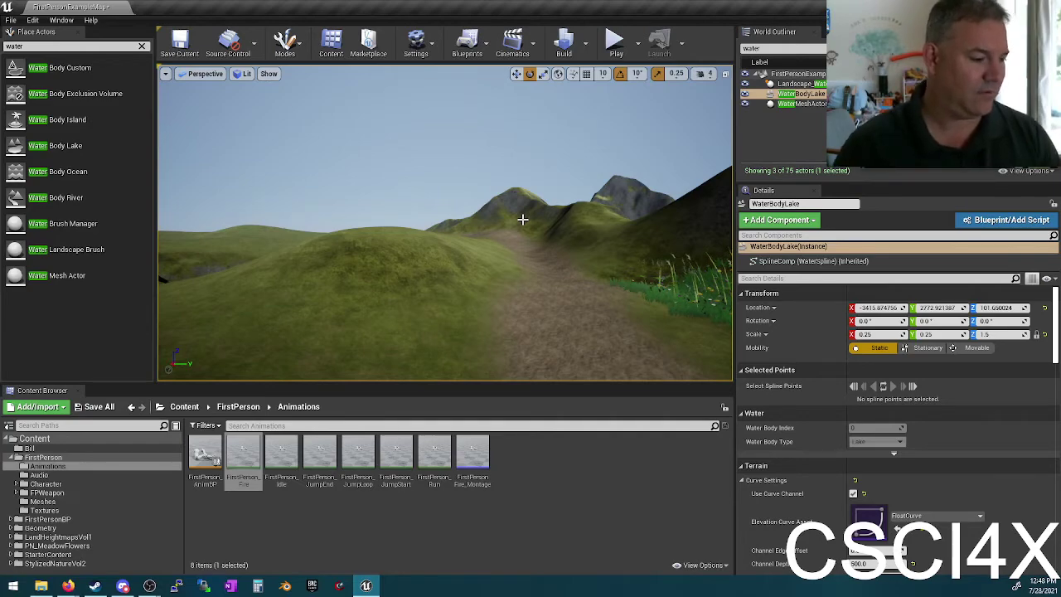
pyautogui.hotkey('alt', 'Tab')
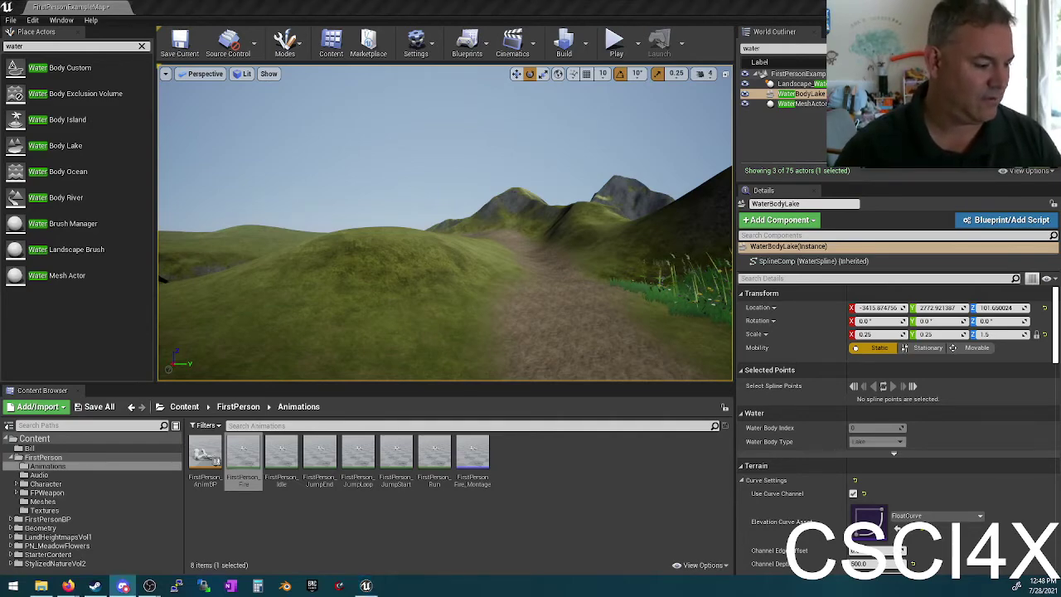
pyautogui.hotkey('alt', 'Tab')
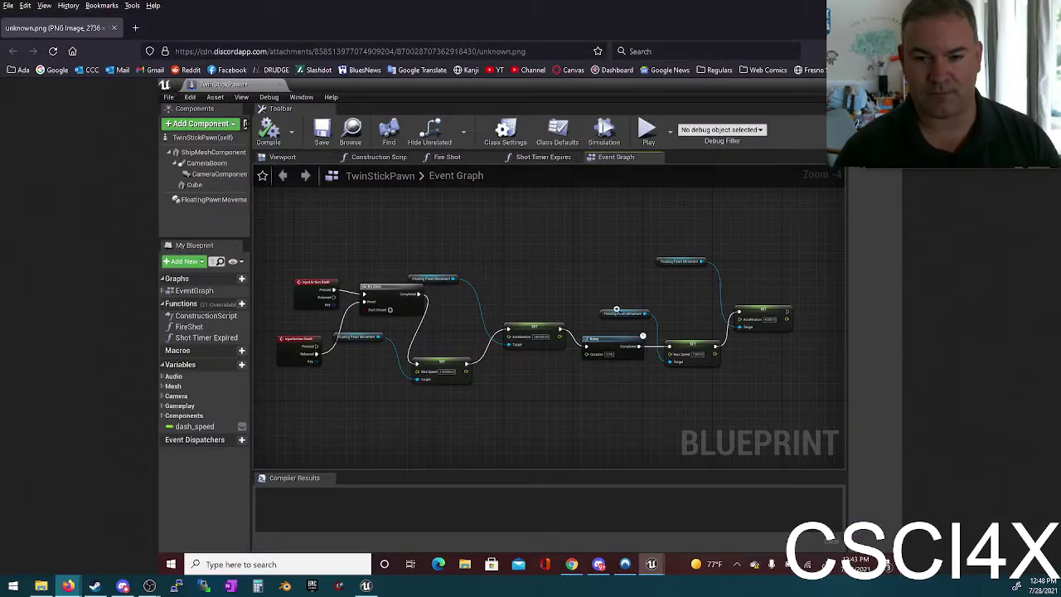
# Step: View the blueprint screenshot at 100%, close it, and fly the Unreal view toward the lake
pyautogui.click(567, 365)
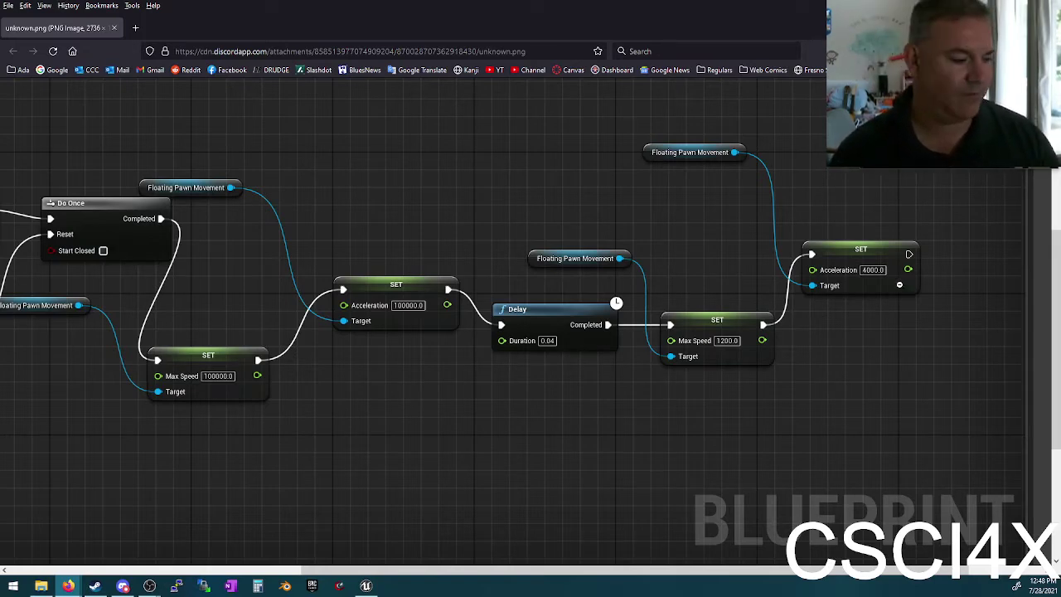
pyautogui.hotkey('alt', 'Tab')
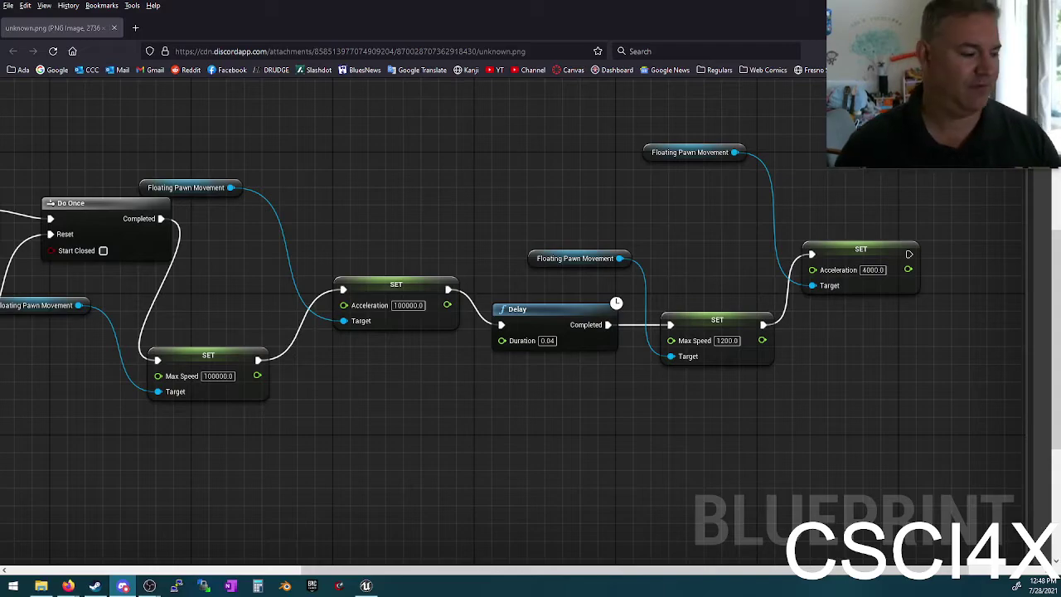
pyautogui.click(114, 27)
pyautogui.moveTo(585, 301); pyautogui.dragTo(591, 340, button='right')
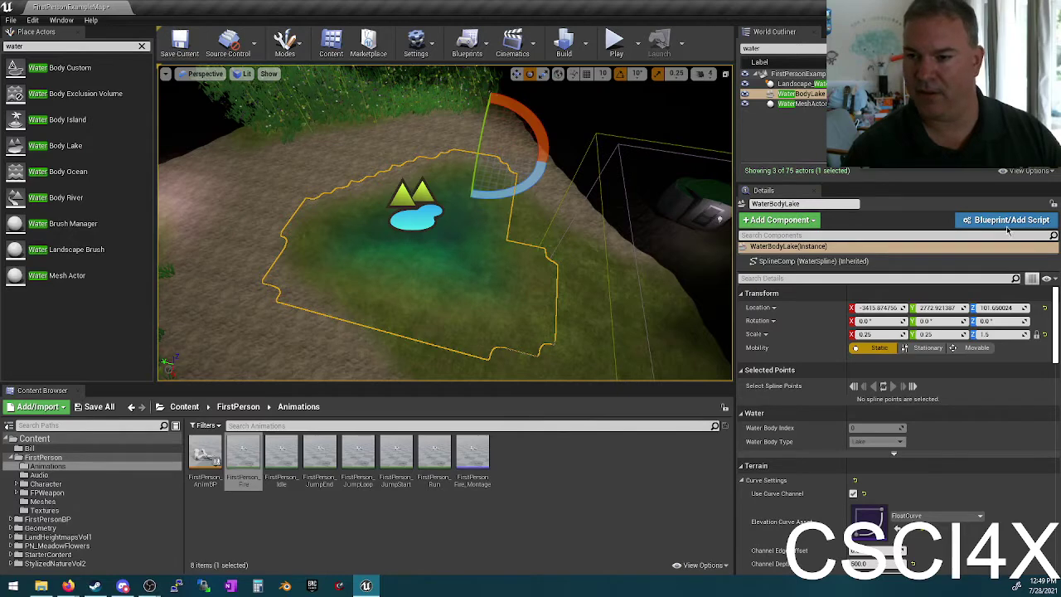
# Step: Inspect the lake's SplineComp settings with the Default Up Vector expanded
pyautogui.click(812, 262)
pyautogui.moveTo(446, 269); pyautogui.dragTo(446, 269, button='right')
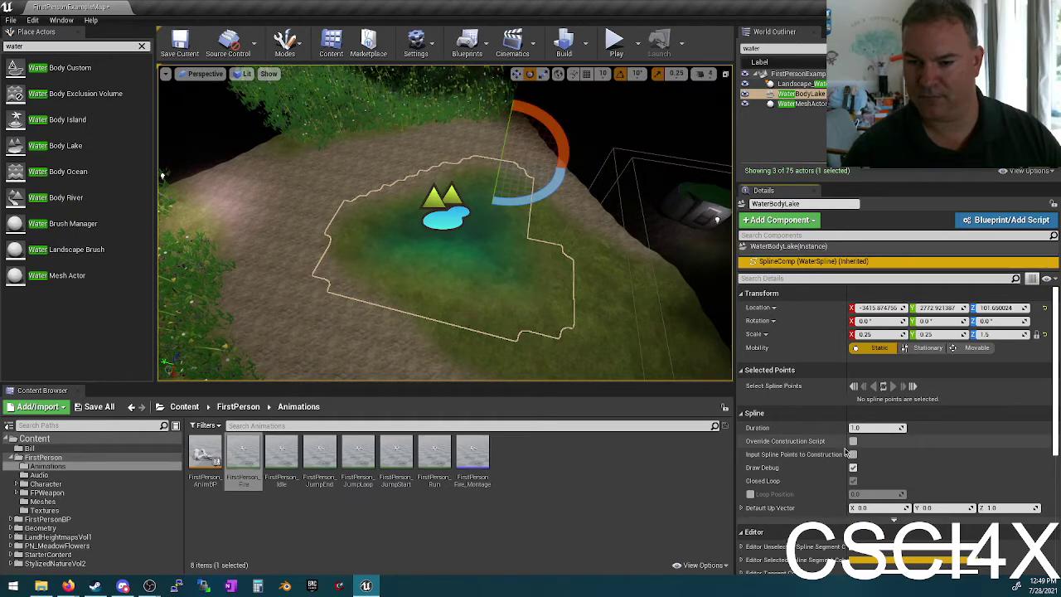
pyautogui.scroll(-3, 771, 480)
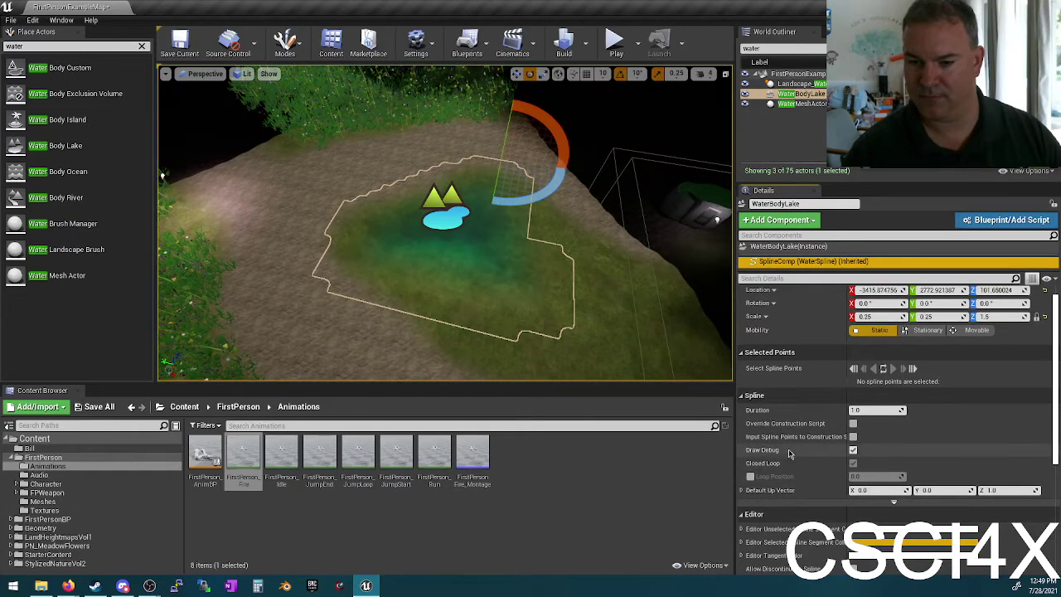
pyautogui.click(741, 439)
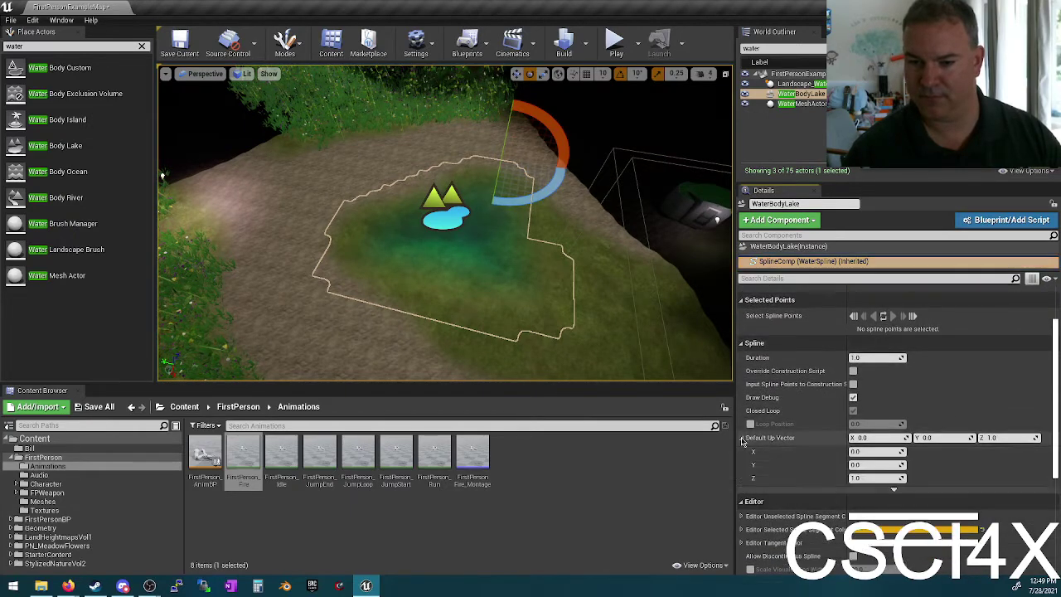
pyautogui.scroll(3, 744, 442)
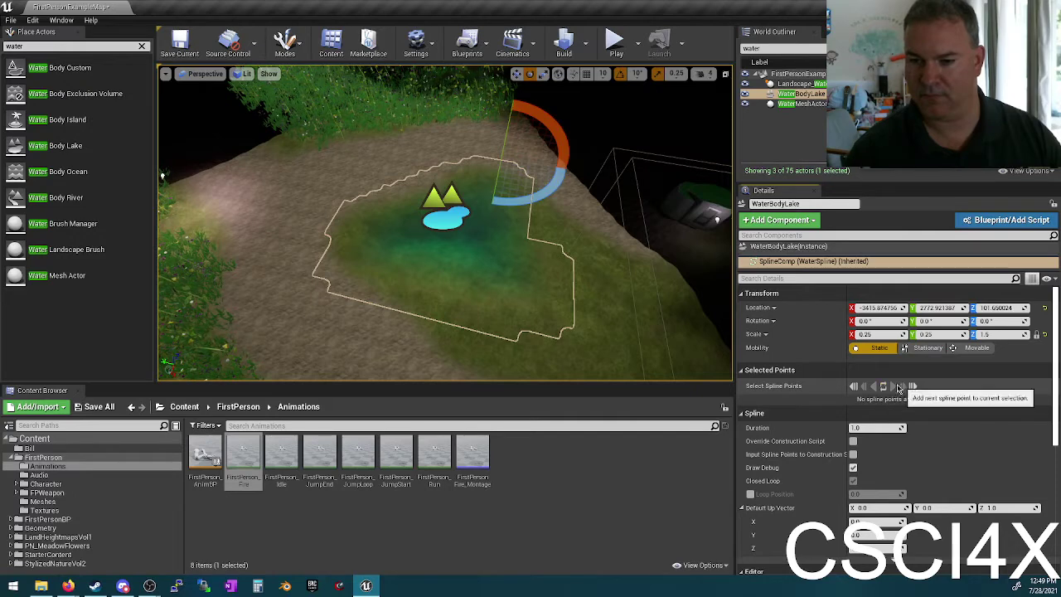
pyautogui.scroll(-6, 837, 439)
pyautogui.scroll(-3, 836, 446)
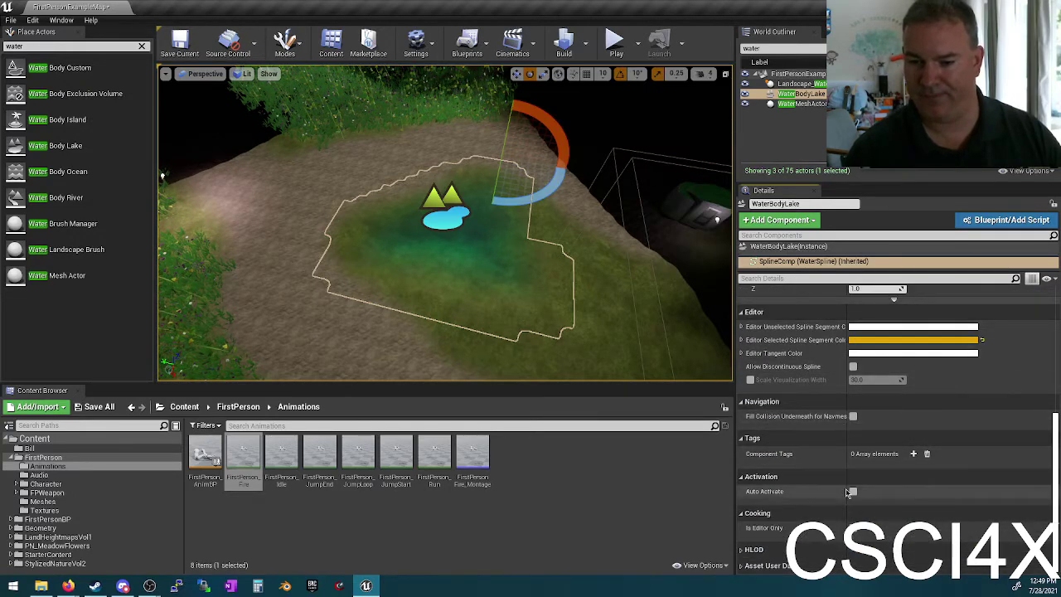
# Step: Reselect the Water Body Lake to review its Falloff Settings, then pull back to overview it
pyautogui.click(501, 266)
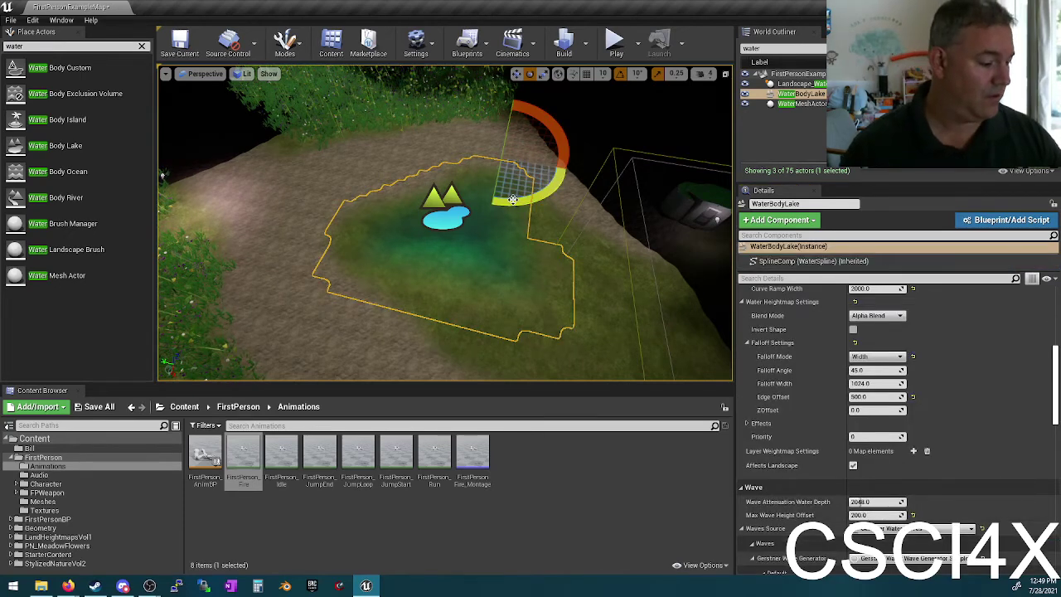
pyautogui.press('Escape')
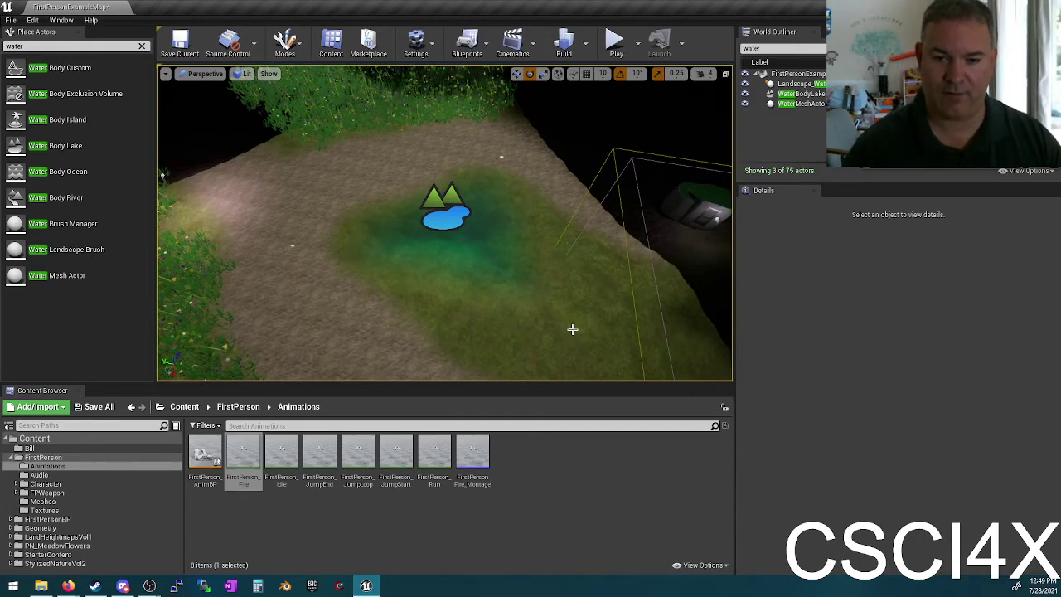
pyautogui.click(572, 329)
pyautogui.click(479, 267)
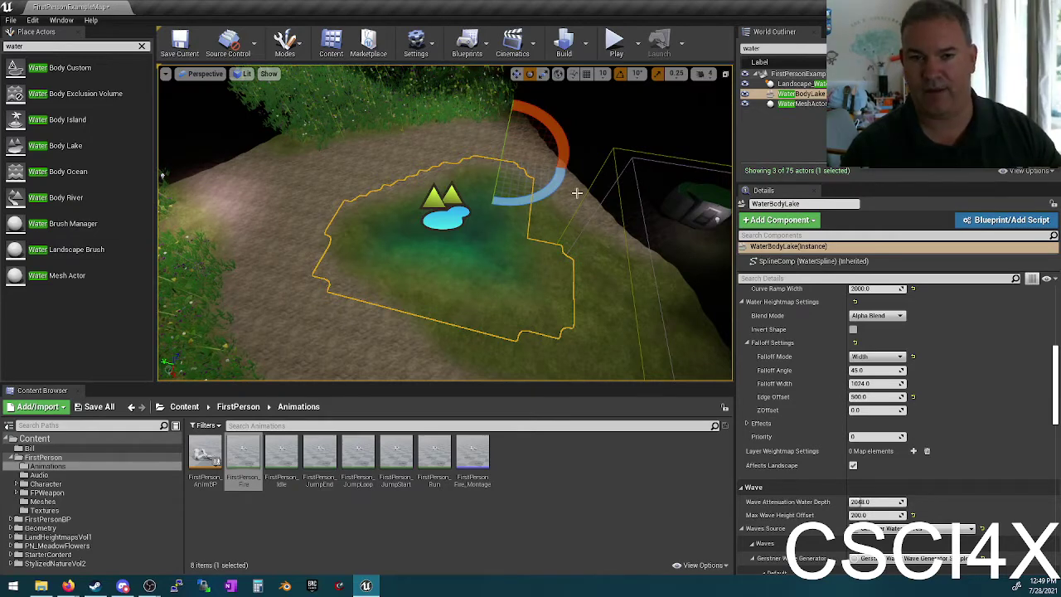
pyautogui.moveTo(447, 224); pyautogui.dragTo(390, 252, button='right')
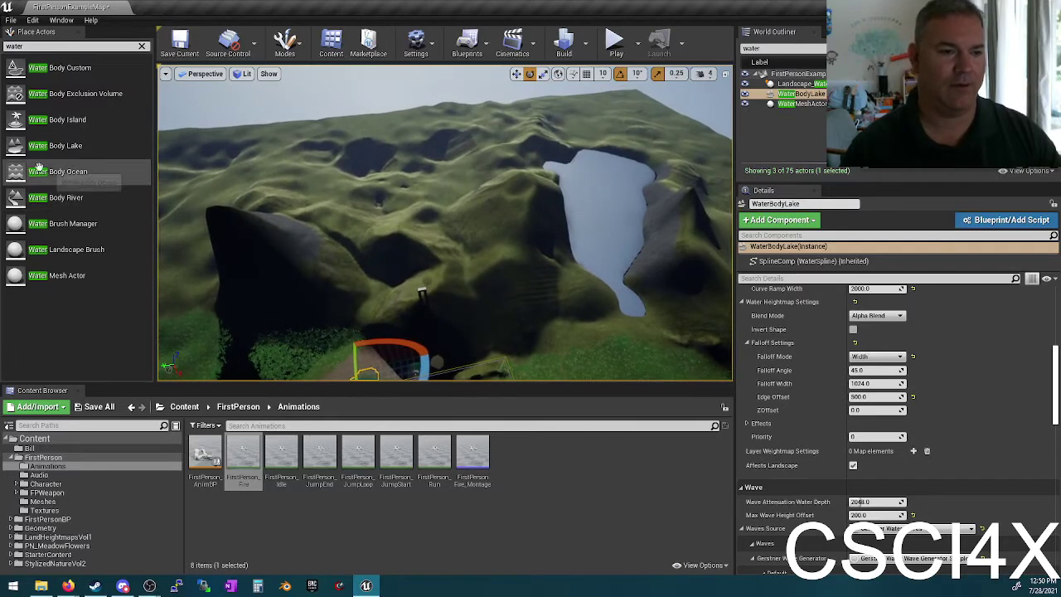
pyautogui.moveTo(75, 172); pyautogui.dragTo(505, 323)
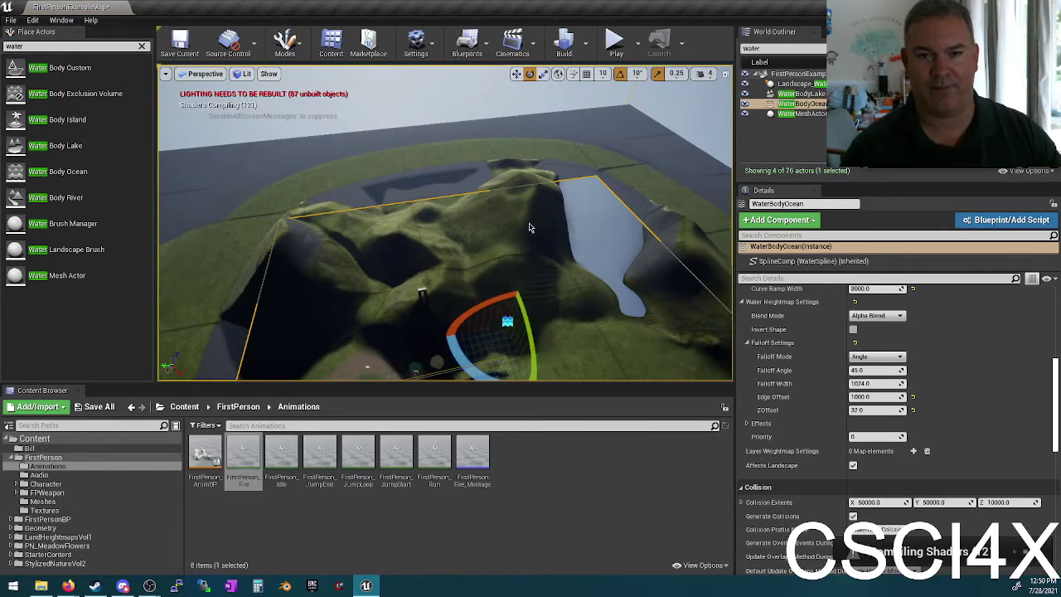
pyautogui.moveTo(543, 259)
pyautogui.mouseDown(button='right')
pyautogui.moveTo(535, 264)
pyautogui.moveTo(531, 249)
pyautogui.mouseUp(button='right')
pyautogui.scroll(3, 845, 381)
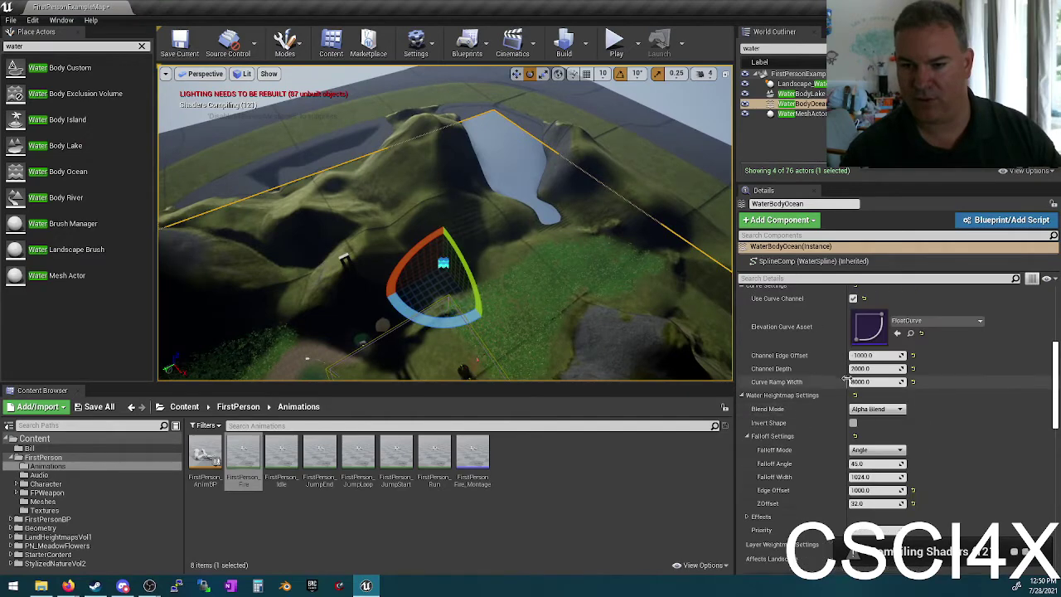
pyautogui.scroll(5, 845, 381)
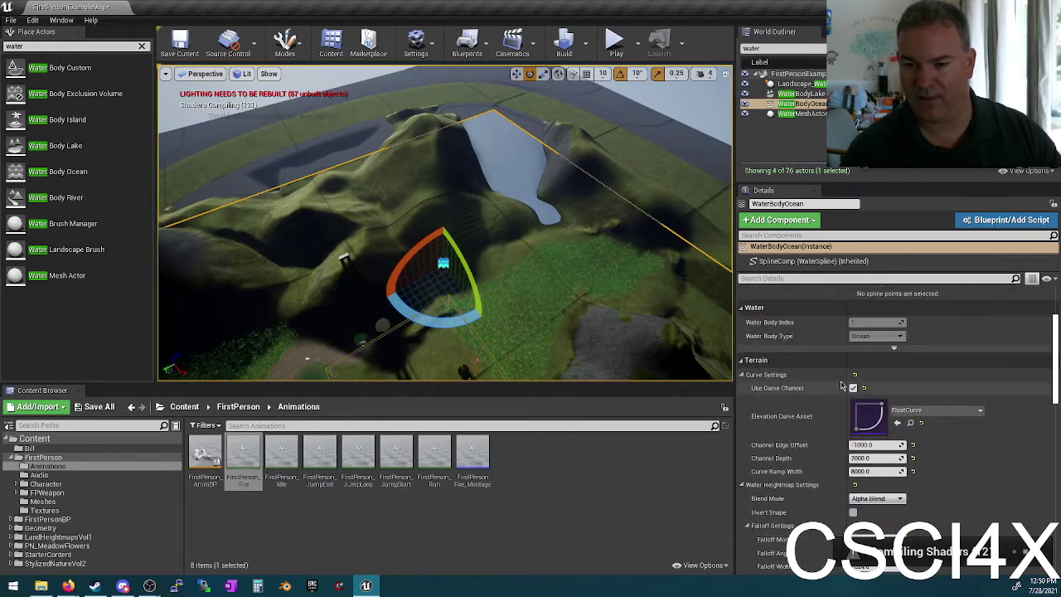
pyautogui.scroll(-6, 841, 387)
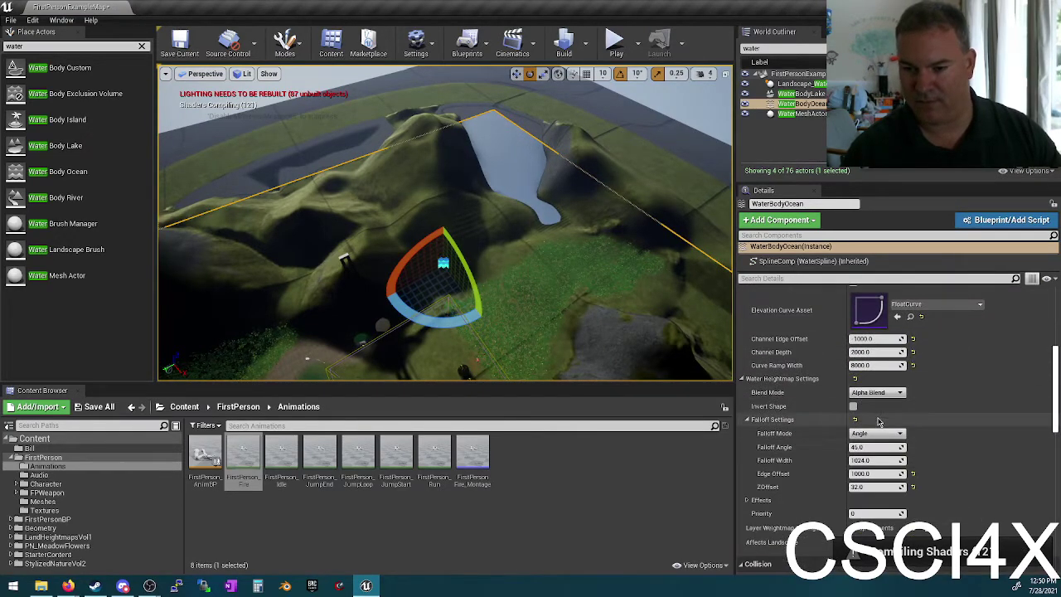
pyautogui.hotkey('ctrl', 'z')
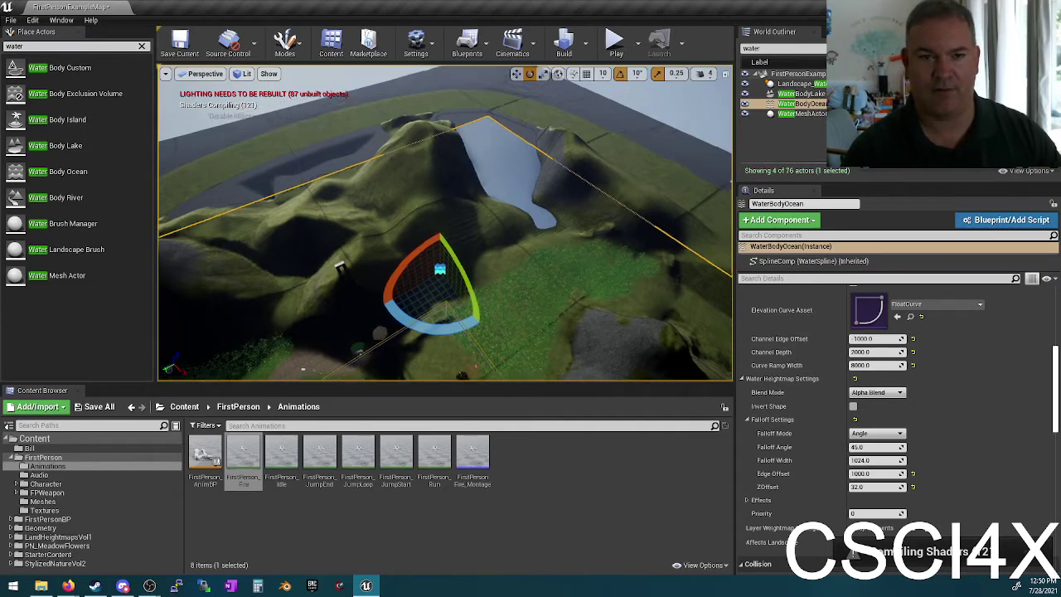
pyautogui.scroll(-3, 445, 223)
pyautogui.keyDown('alt'); pyautogui.moveTo(447, 249); pyautogui.dragTo(563, 253); pyautogui.keyUp('alt')
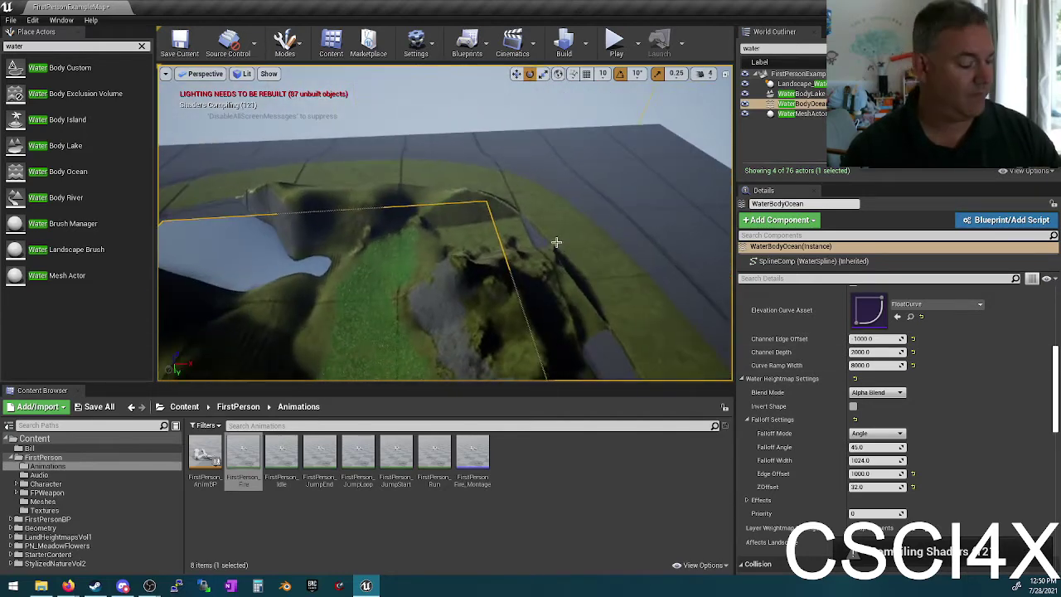
pyautogui.press('Delete')
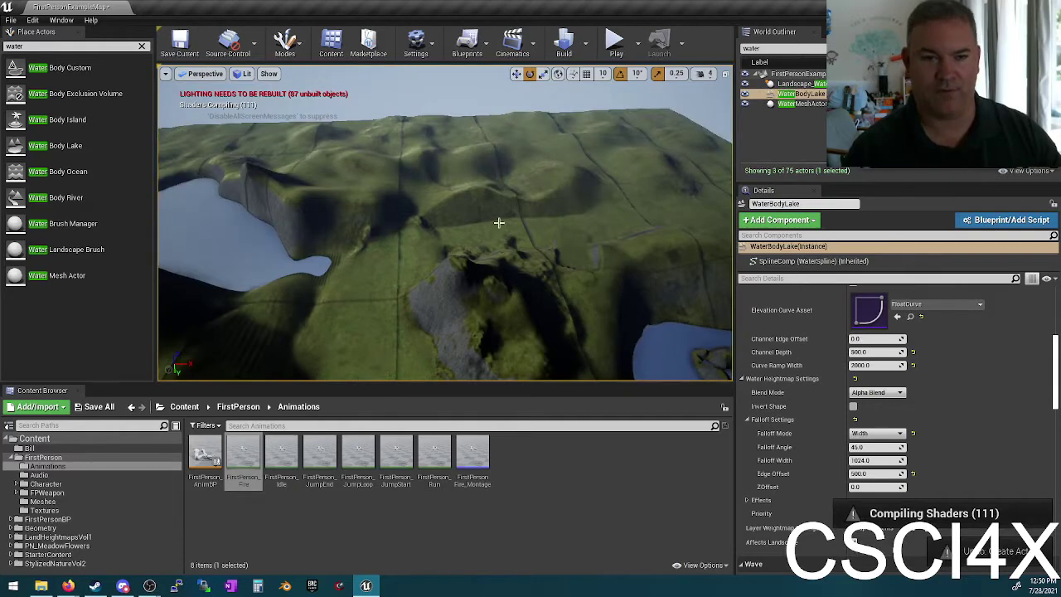
pyautogui.keyDown('alt'); pyautogui.moveTo(498, 222); pyautogui.dragTo(464, 236); pyautogui.keyUp('alt')
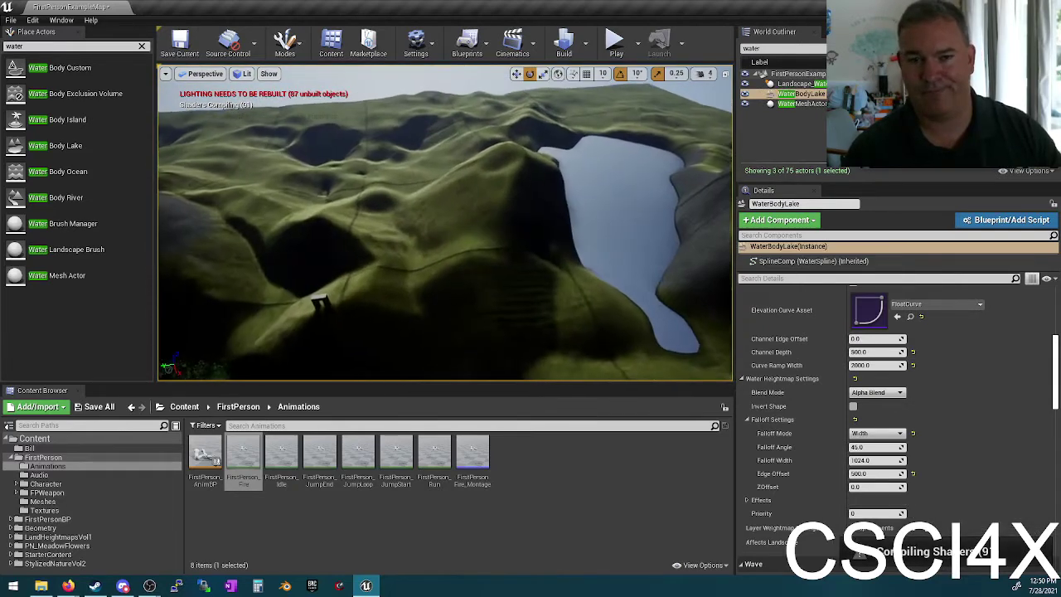
pyautogui.moveTo(464, 236); pyautogui.dragTo(513, 235, button='right')
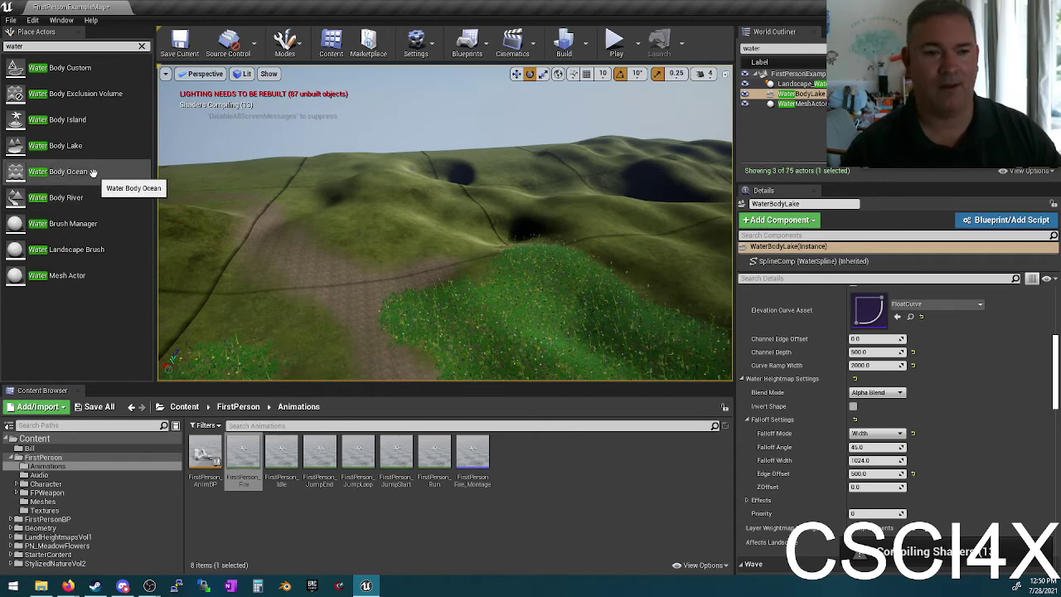
pyautogui.moveTo(93, 172); pyautogui.dragTo(501, 218)
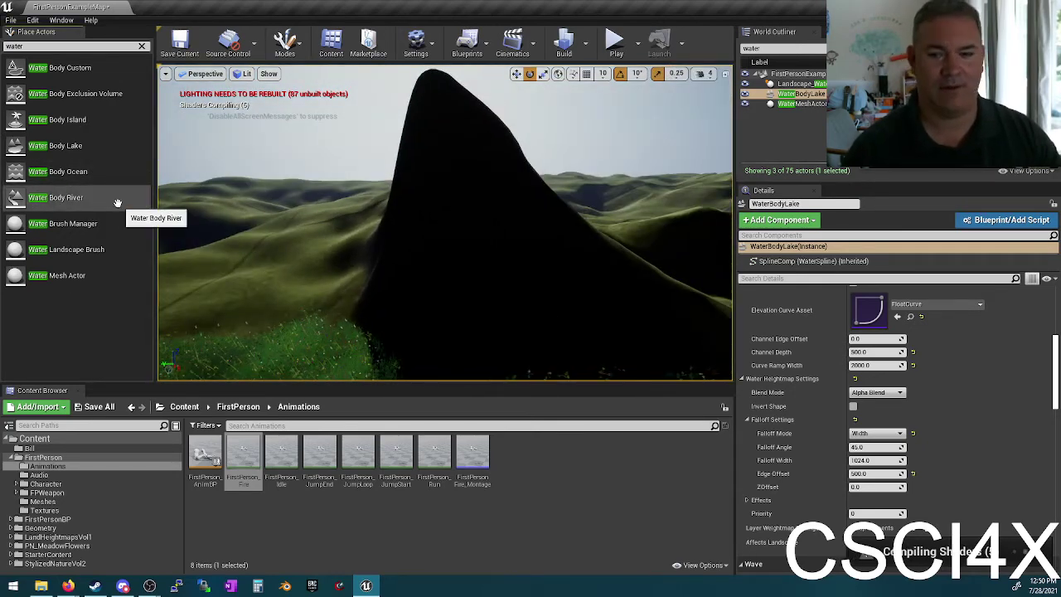
pyautogui.scroll(3, 1026, 474)
pyautogui.scroll(-2, 912, 398)
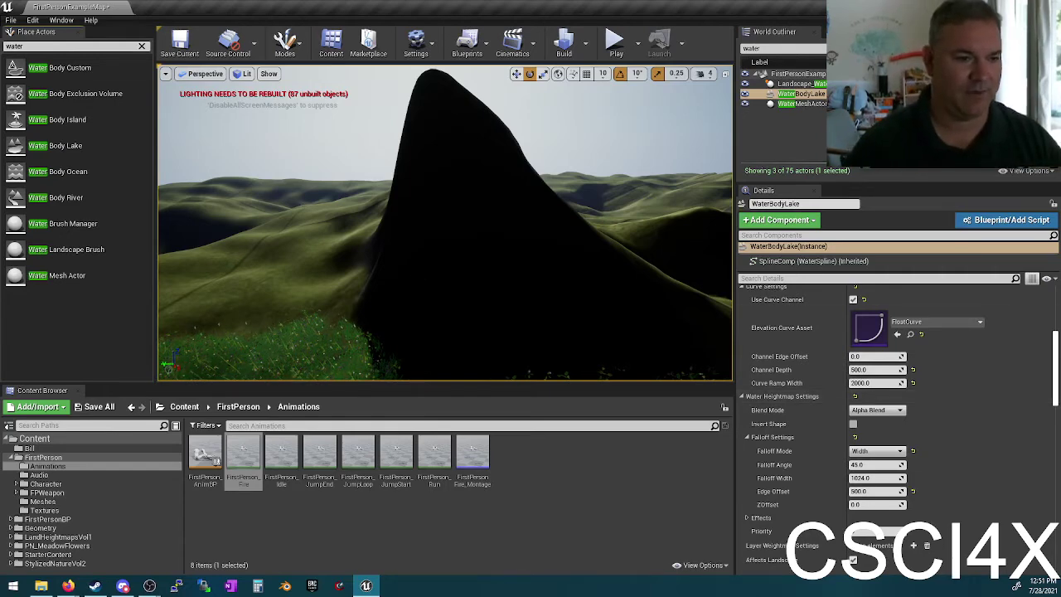
pyautogui.press('f')
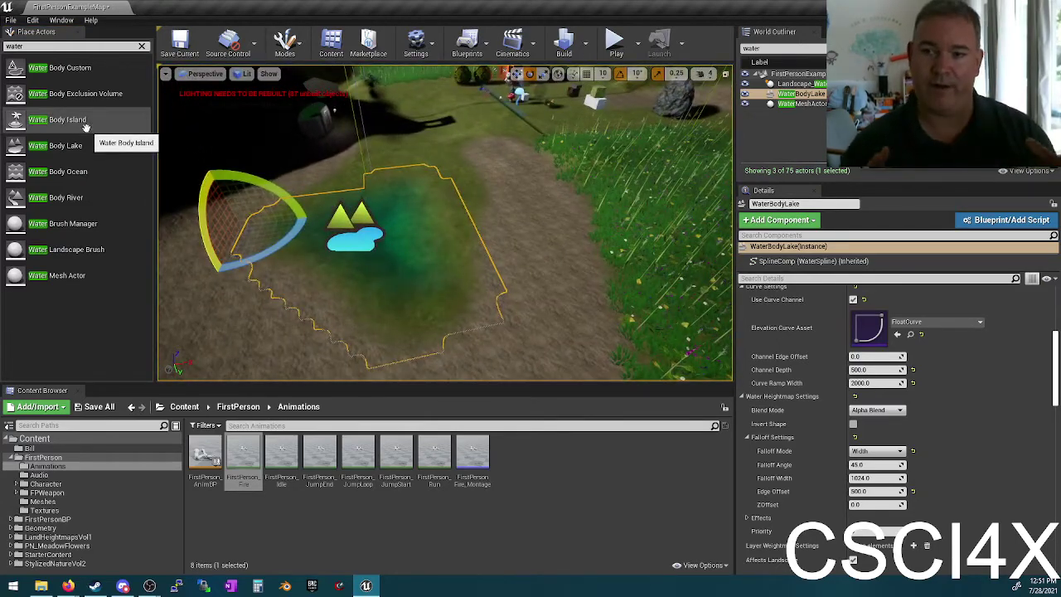
pyautogui.doubleClick(822, 106)
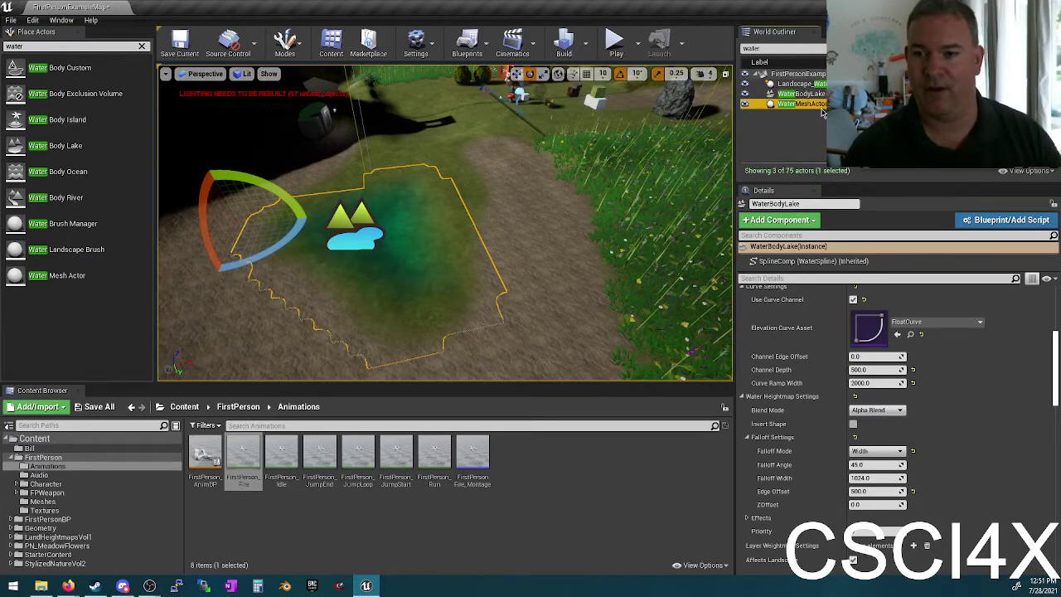
pyautogui.doubleClick(798, 83)
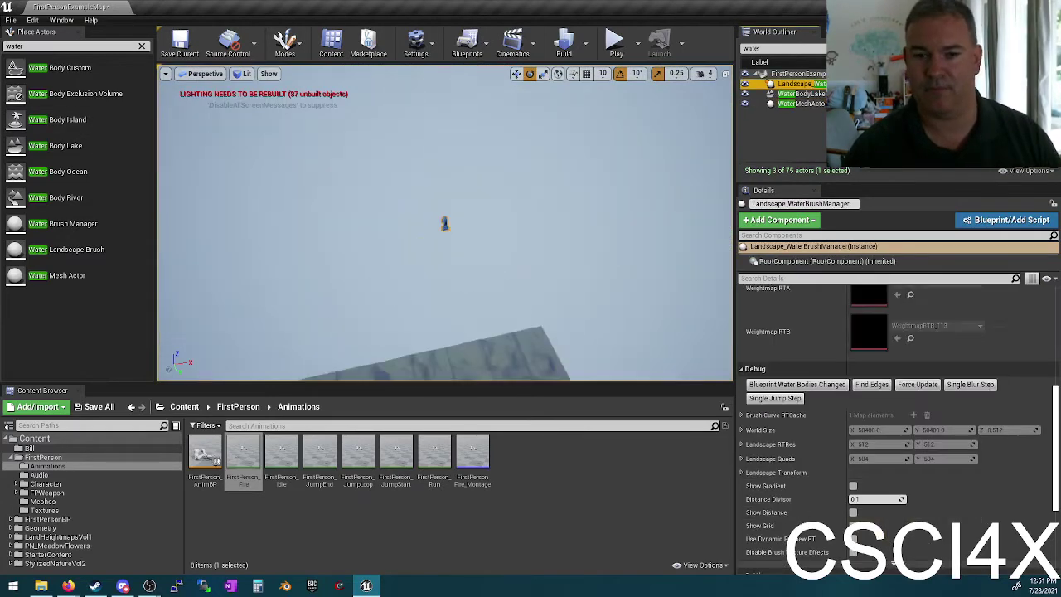
pyautogui.keyDown('alt'); pyautogui.moveTo(354, 212); pyautogui.dragTo(425, 271); pyautogui.keyUp('alt')
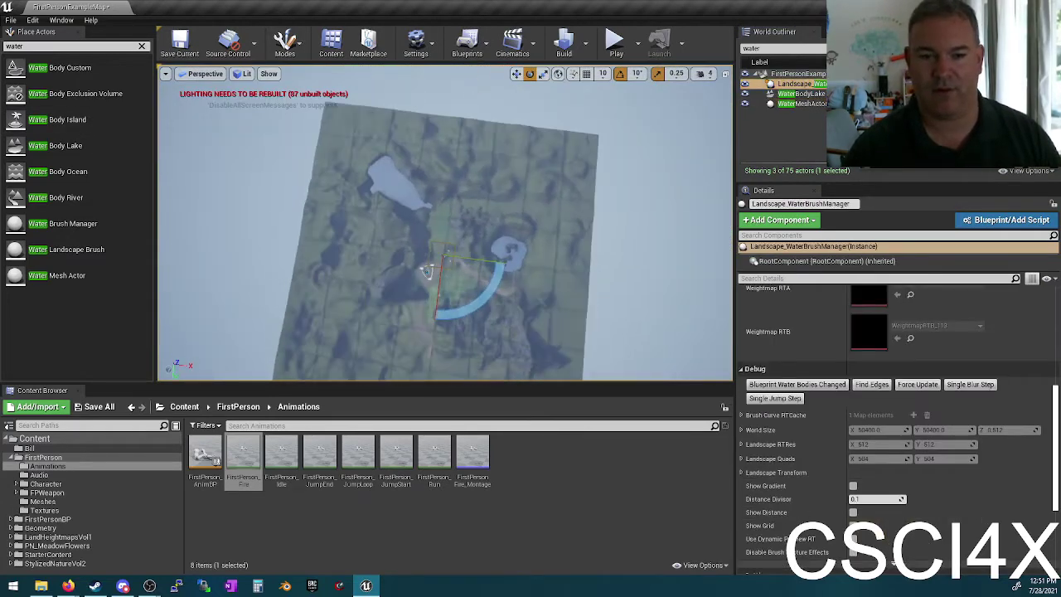
pyautogui.doubleClick(796, 104)
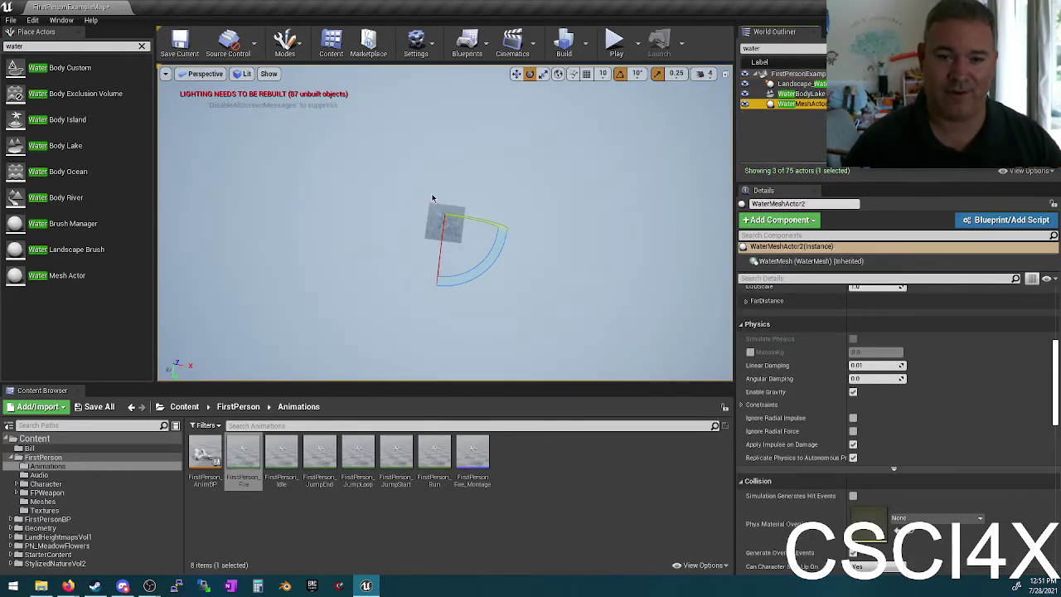
pyautogui.doubleClick(772, 94)
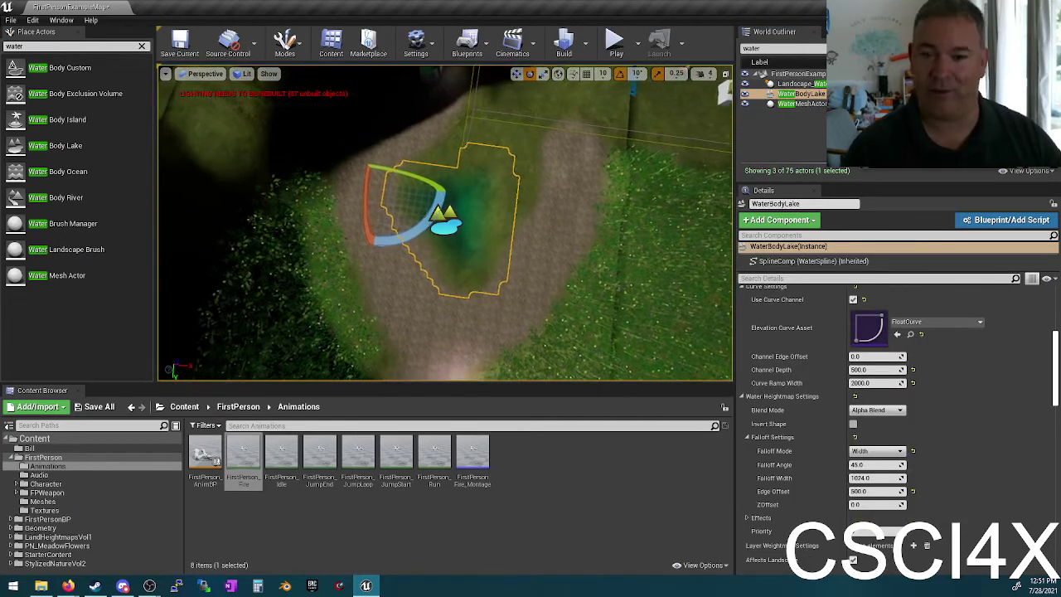
pyautogui.scroll(3, 445, 224)
pyautogui.scroll(5, 445, 224)
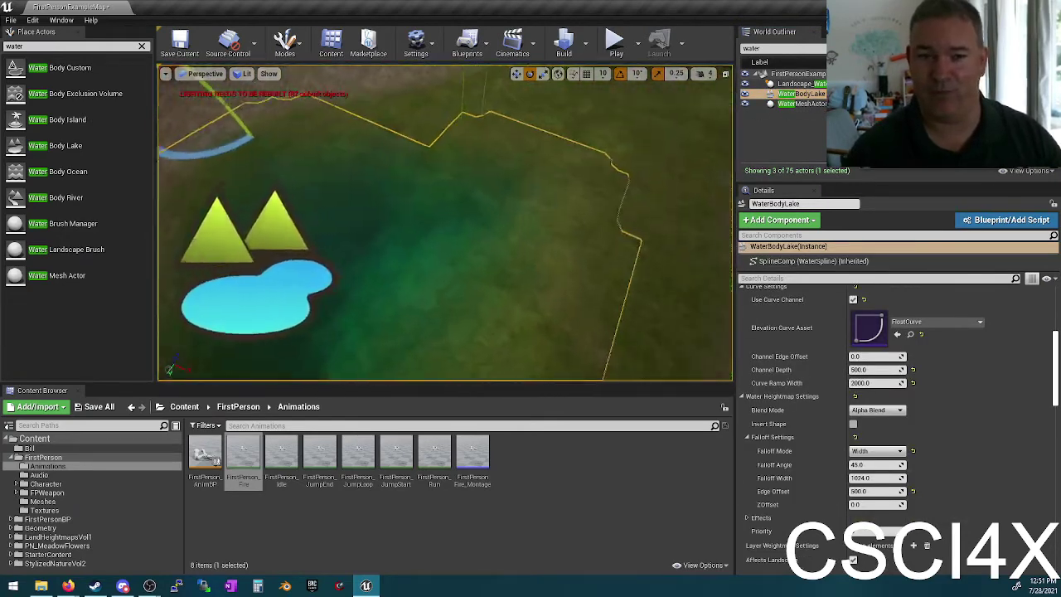
pyautogui.keyDown('alt'); pyautogui.moveTo(445, 223); pyautogui.dragTo(445, 184); pyautogui.keyUp('alt')
pyautogui.moveTo(347, 196)
pyautogui.keyDown('alt'); pyautogui.mouseDown(button='middle')
pyautogui.moveTo(375, 157)
pyautogui.moveTo(357, 188)
pyautogui.mouseUp(button='middle'); pyautogui.keyUp('alt')
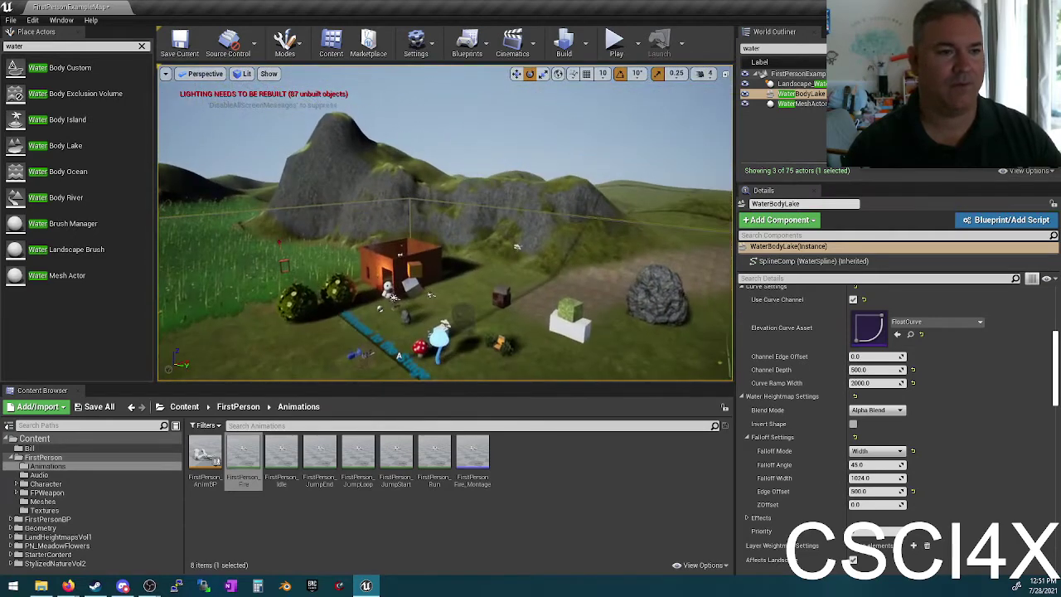
# Step: Clear the water search and browse the Lights, Cinematic and Visual Effects actor categories
pyautogui.click(142, 47)
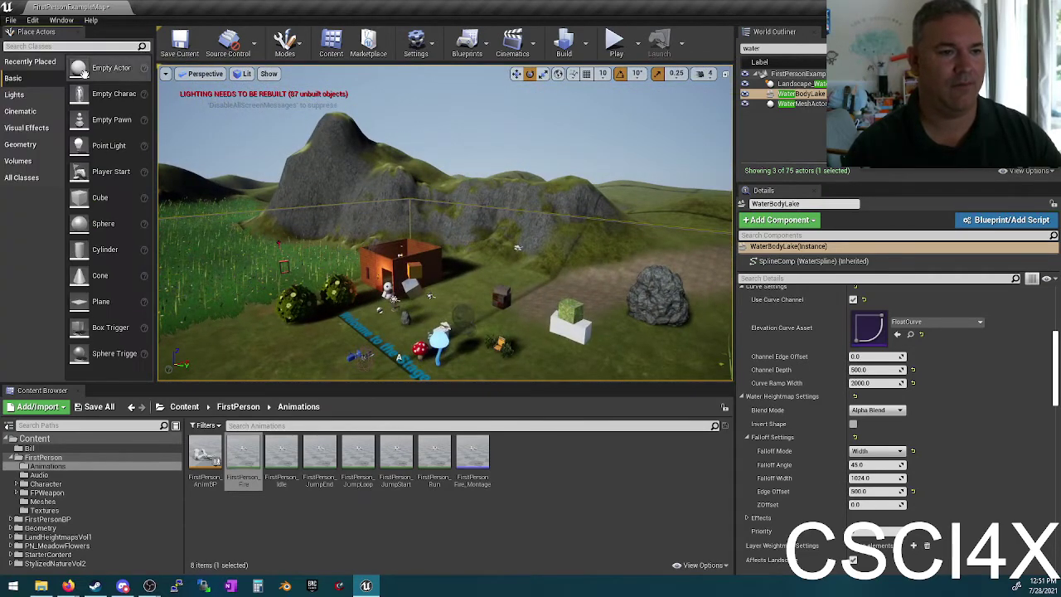
pyautogui.click(38, 97)
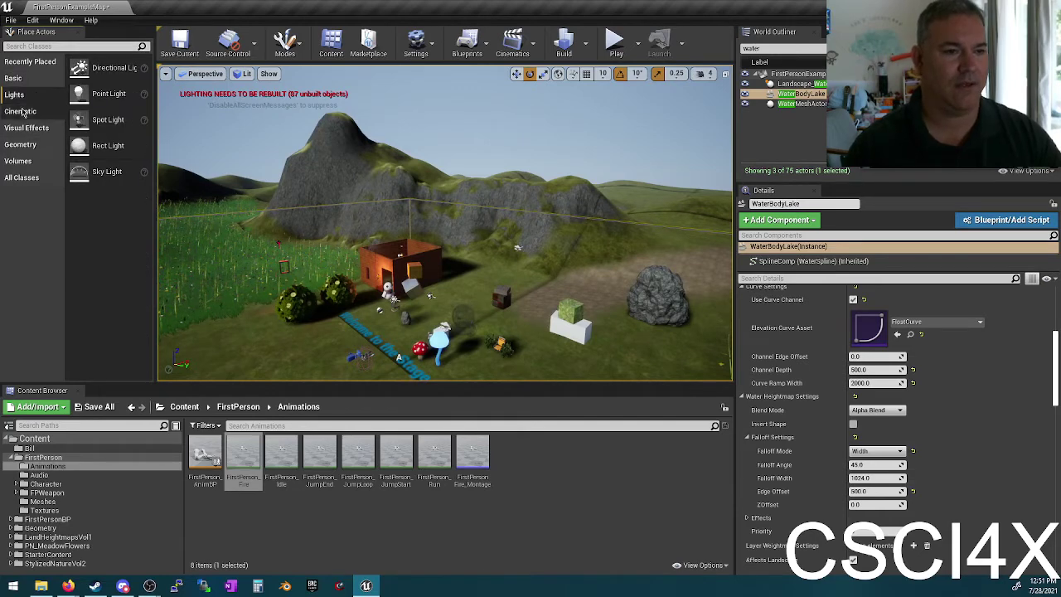
pyautogui.click(25, 111)
pyautogui.click(27, 129)
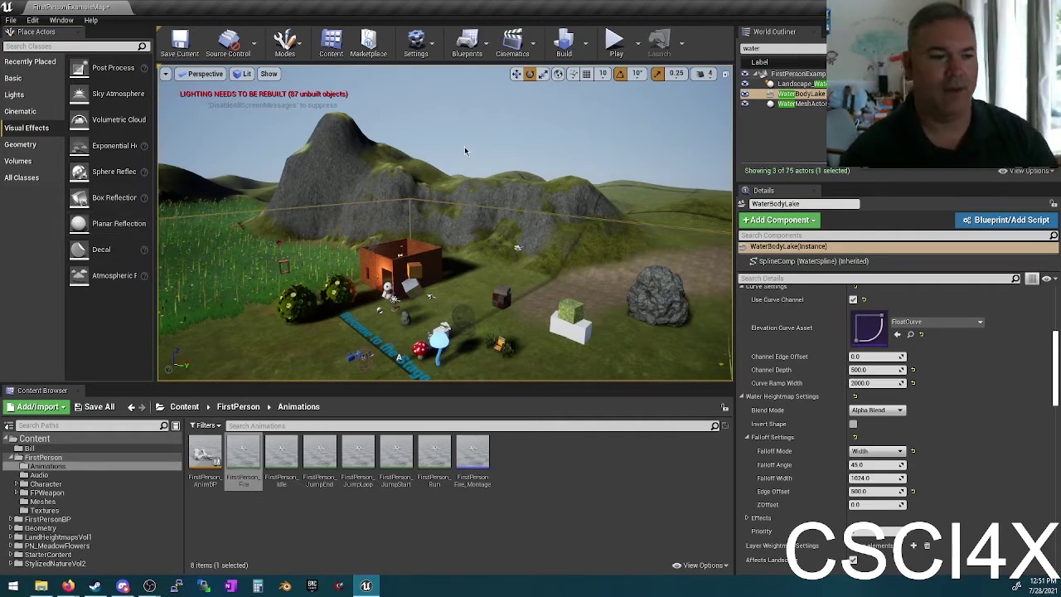
# Step: Filter Place Actors by 'blo' for Blocking Volumes, then switch to Firefox
pyautogui.click(57, 46)
pyautogui.write('block')
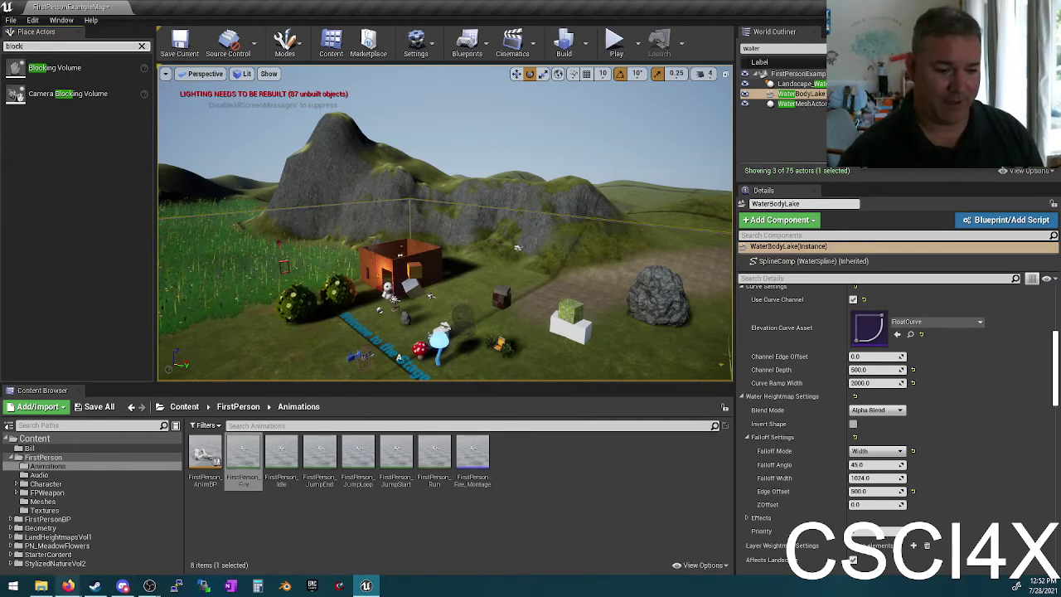
pyautogui.click(68, 586)
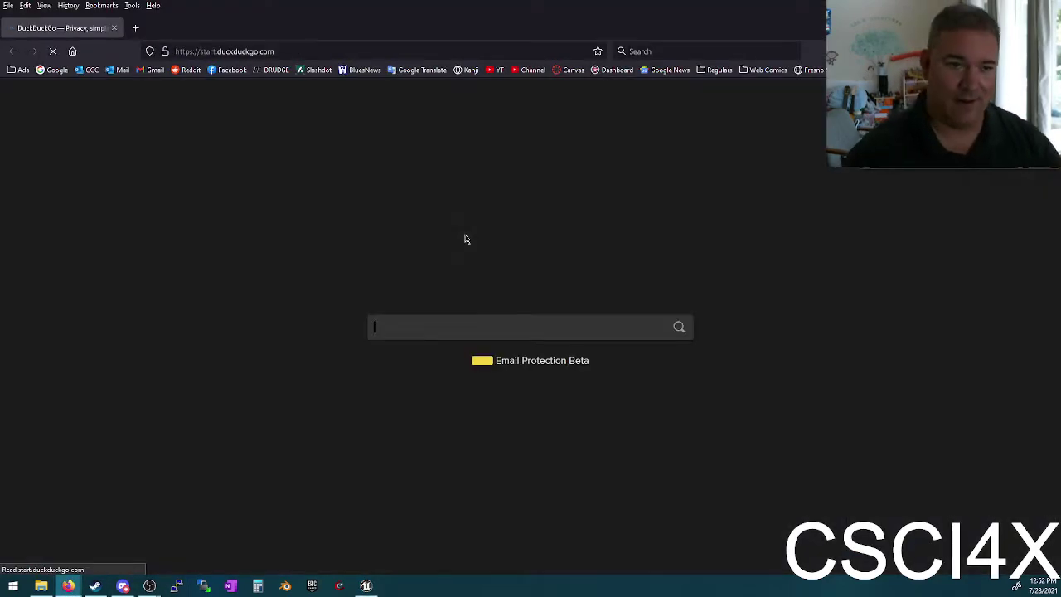
# Step: Show DuckDuckGo image results for 'pokemon bush', then return to Unreal
pyautogui.write('kemon bush')
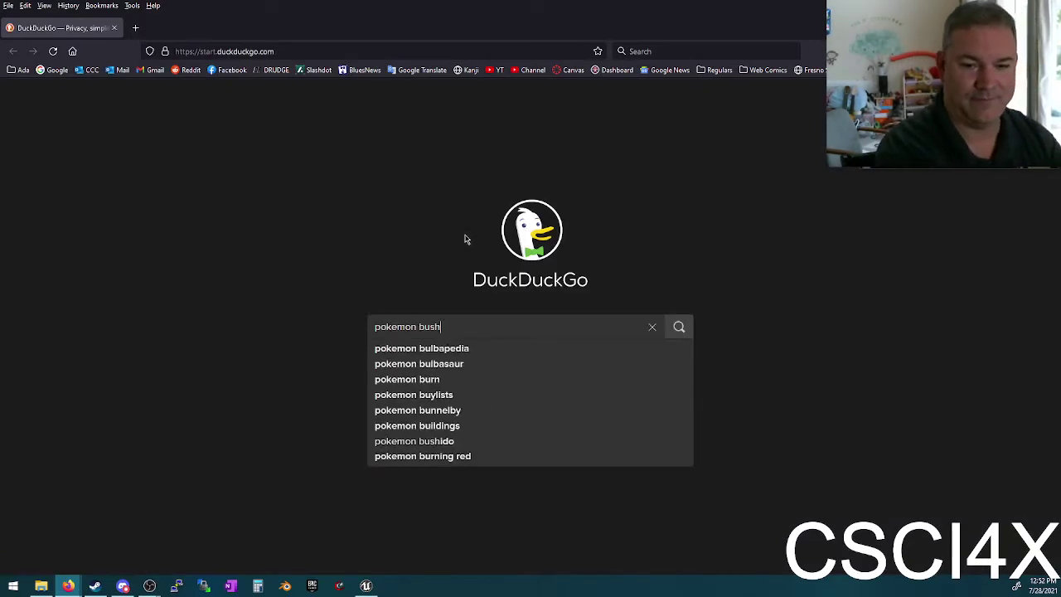
pyautogui.press('Return')
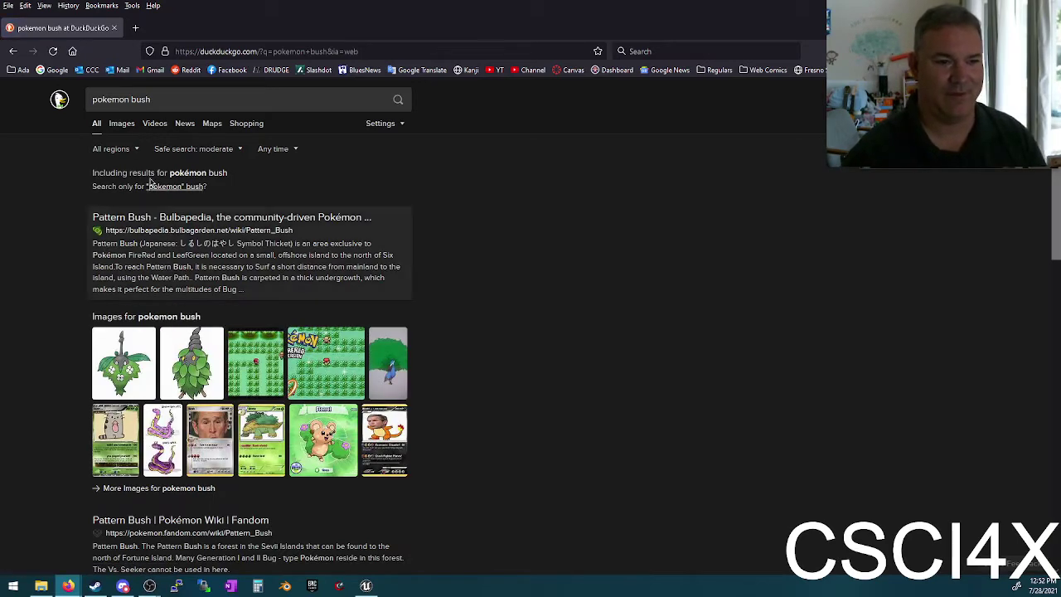
pyautogui.click(124, 126)
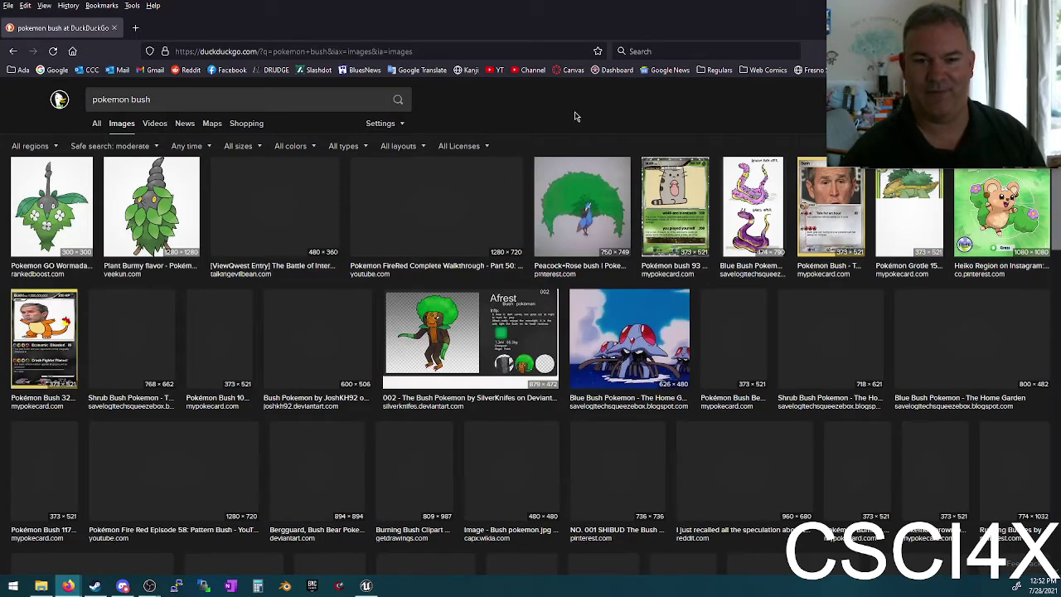
pyautogui.hotkey('alt', 'Tab')
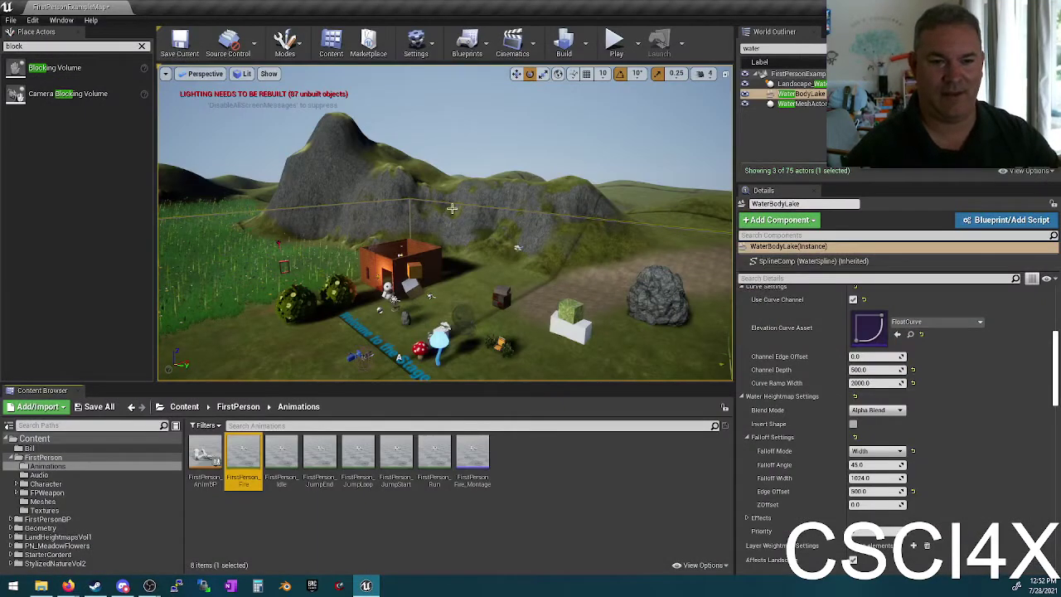
# Step: Fly to the hillside and place a Blocking Volume beside the dirt path
pyautogui.moveTo(391, 210); pyautogui.dragTo(470, 173)
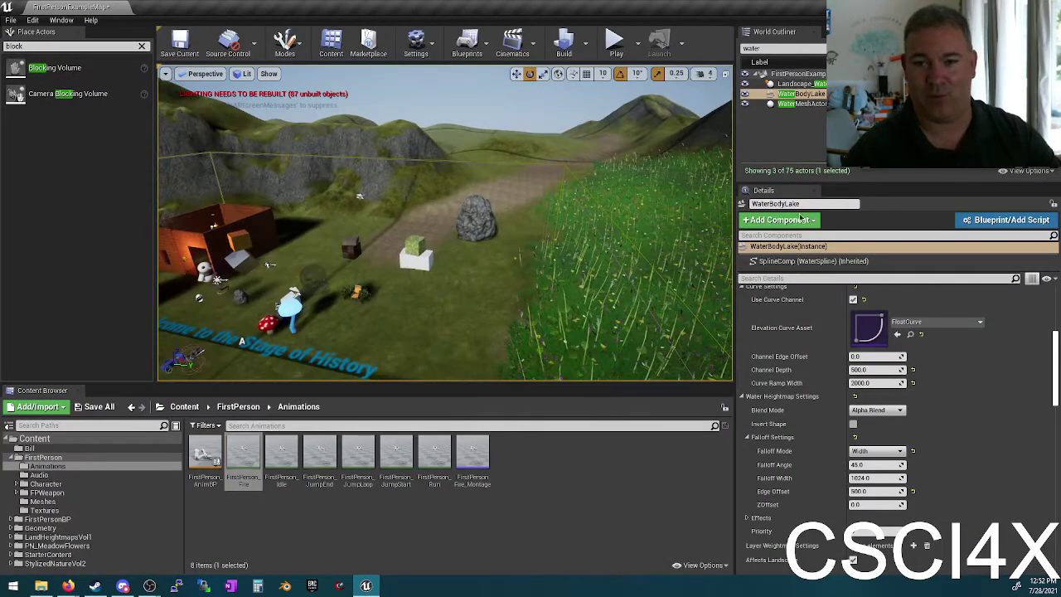
pyautogui.moveTo(270, 265); pyautogui.dragTo(248, 198)
pyautogui.moveTo(61, 70)
pyautogui.mouseDown()
pyautogui.moveTo(514, 282)
pyautogui.moveTo(527, 258)
pyautogui.mouseUp()
pyautogui.press('w')
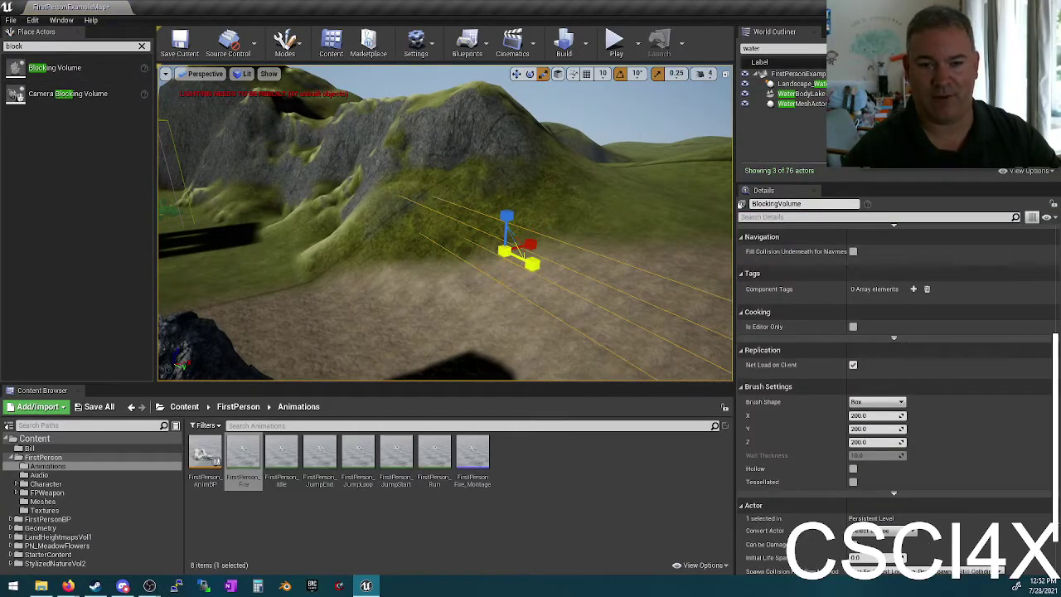
pyautogui.moveTo(506, 209); pyautogui.dragTo(500, 275)
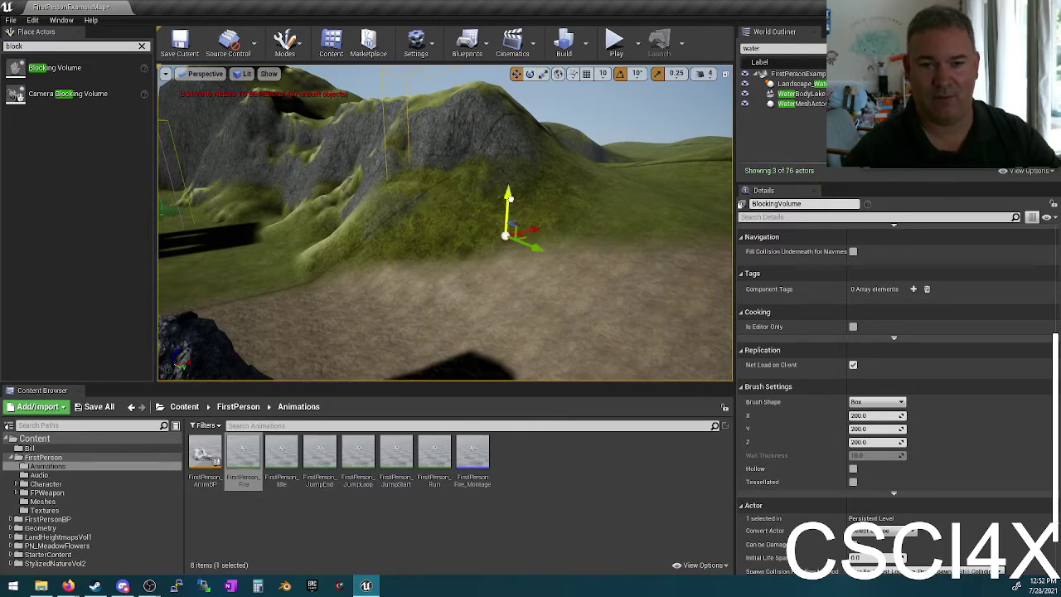
# Step: Rotate the Blocking Volume about 30 degrees around Z
pyautogui.press('e')
pyautogui.press('r')
pyautogui.press('e')
pyautogui.click(508, 249)
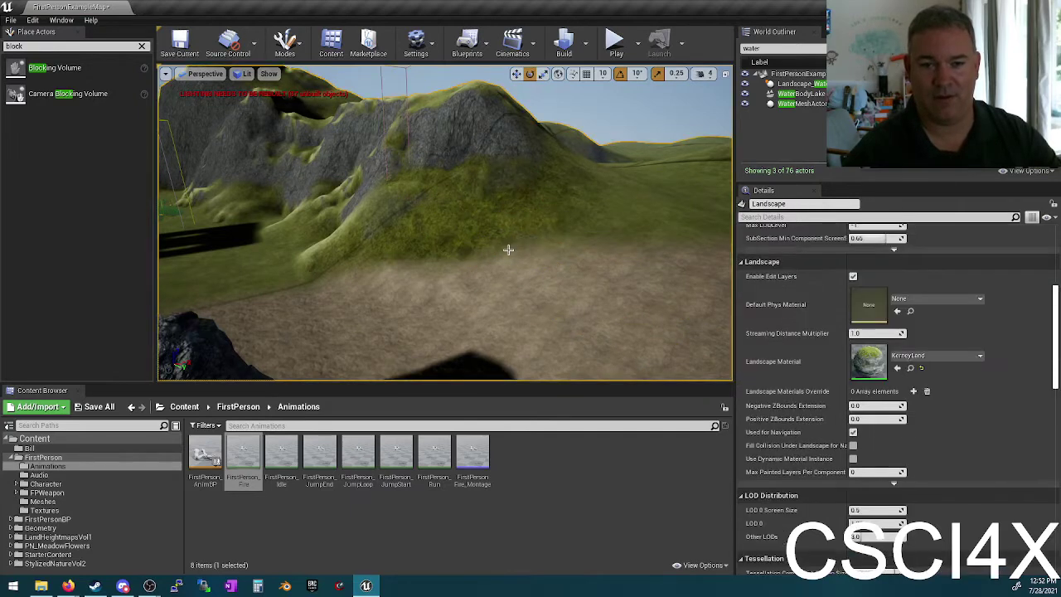
pyautogui.click(406, 73)
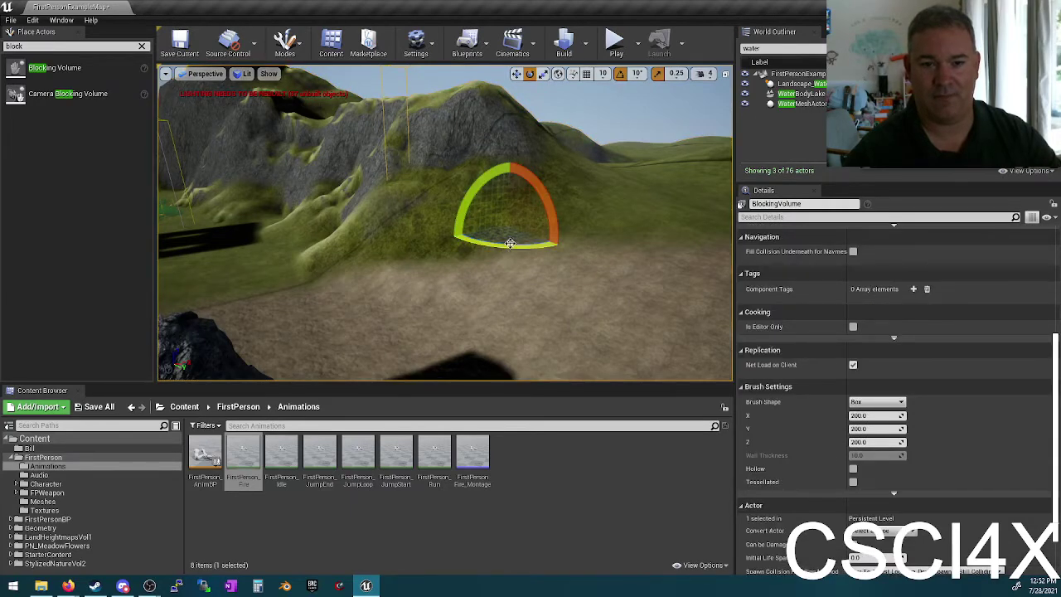
pyautogui.moveTo(511, 244); pyautogui.dragTo(557, 217)
pyautogui.moveTo(557, 217); pyautogui.dragTo(508, 109, button='right')
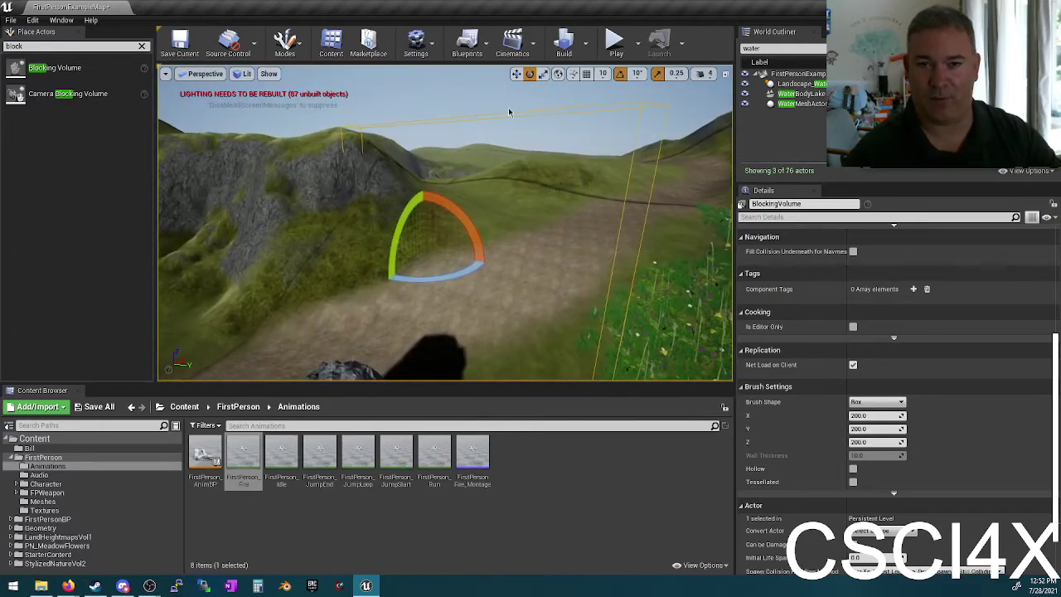
# Step: Start a play session, walk toward the brick pillar and large rock, and fire four projectiles
pyautogui.click(615, 43)
pyautogui.press('w')
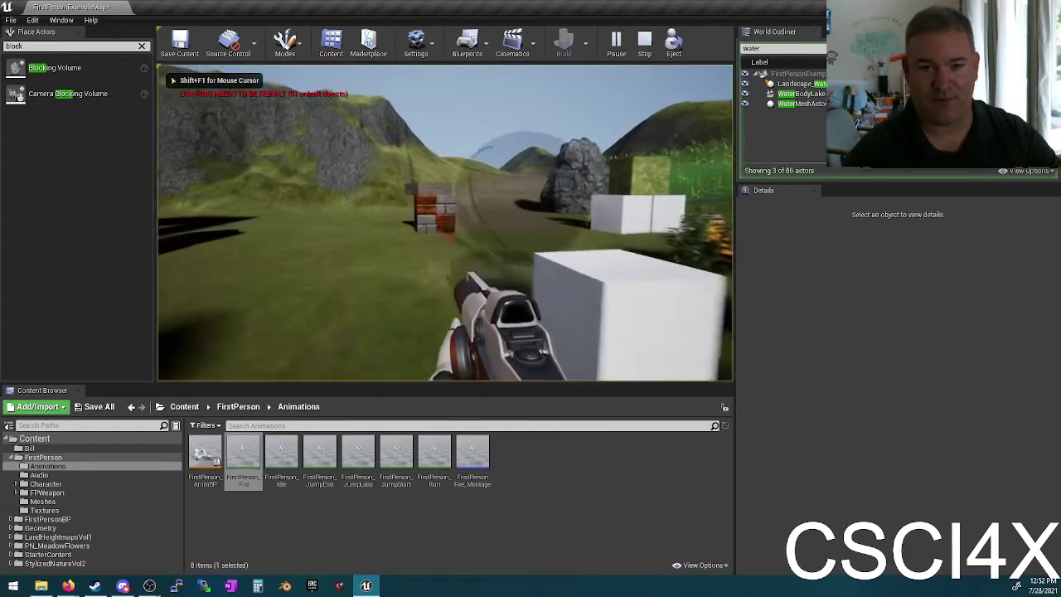
pyautogui.press('w')
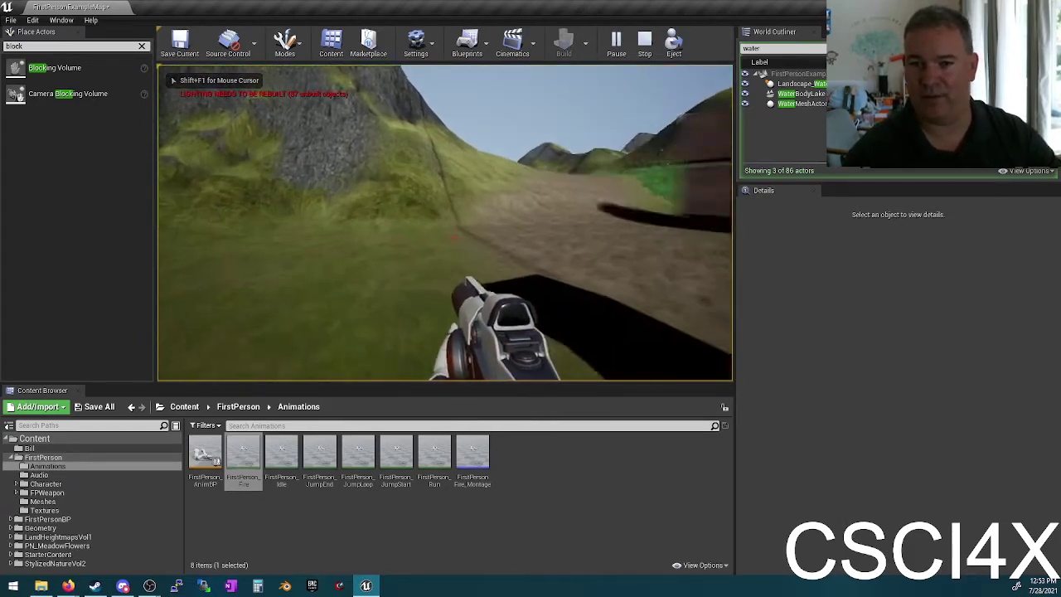
pyautogui.press('w')
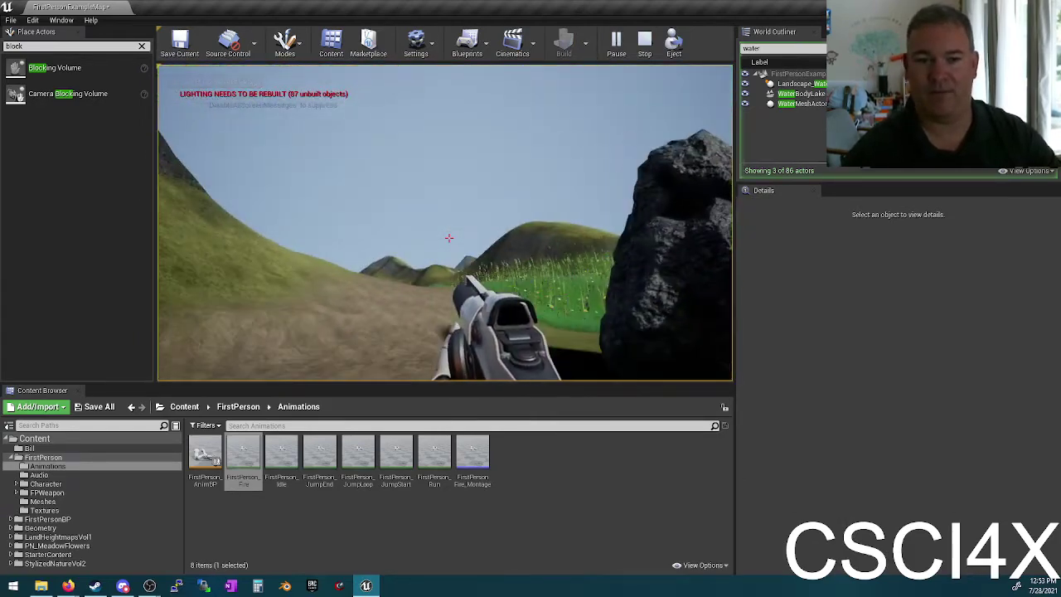
pyautogui.click(448, 238)
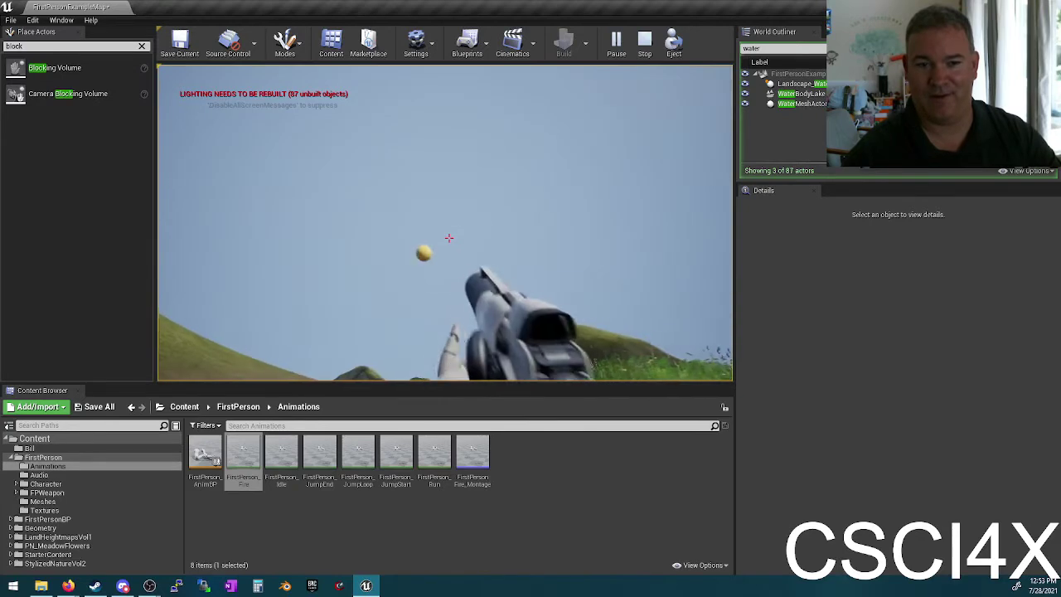
pyautogui.click(448, 238)
pyautogui.click(449, 237)
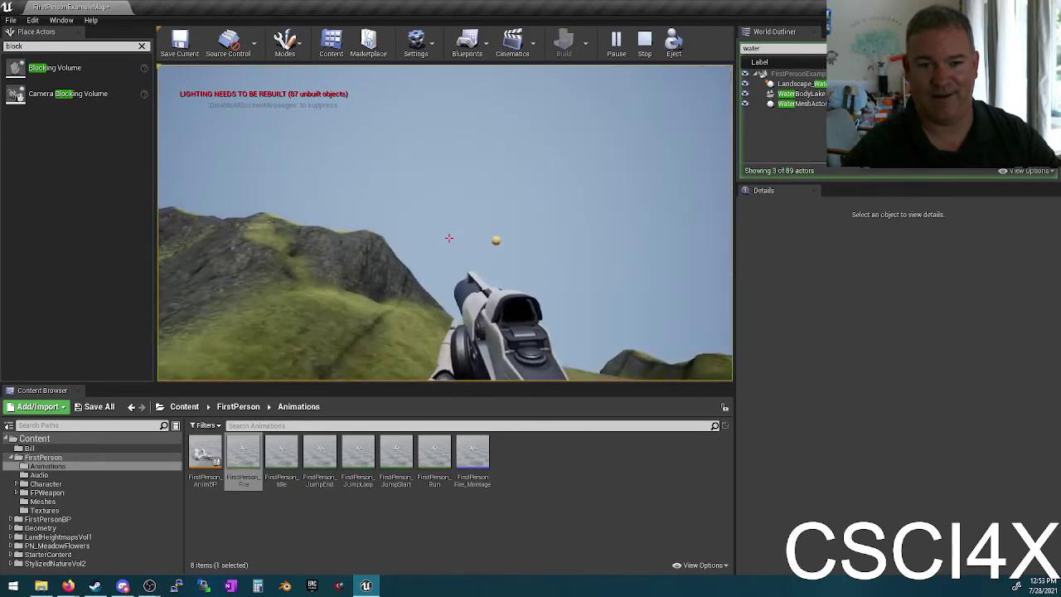
pyautogui.click(448, 238)
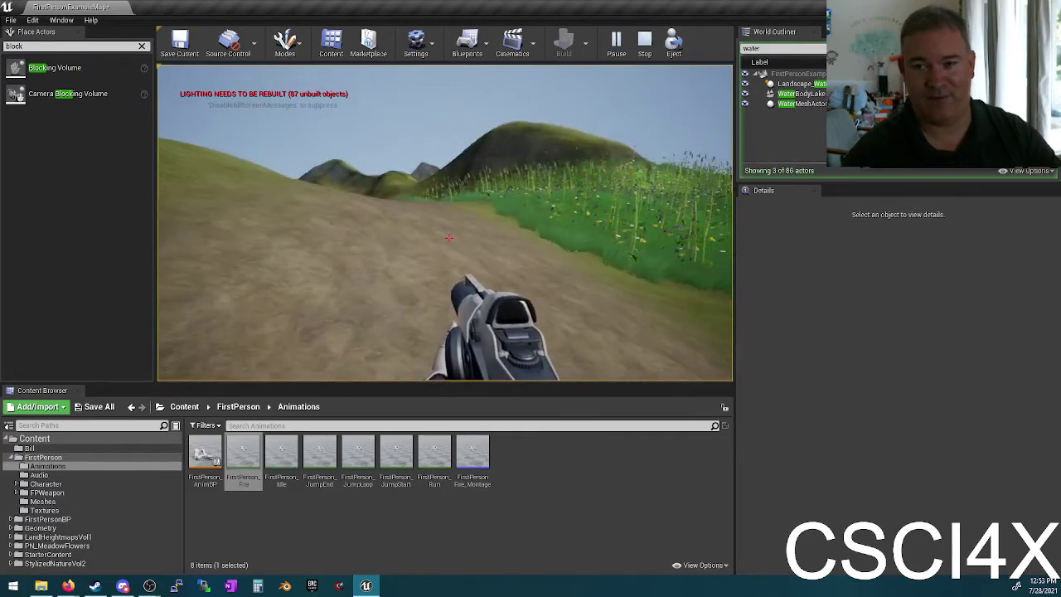
# Step: Walk through the tall grass along the dirt path toward the village, then stop playing
pyautogui.press('w')
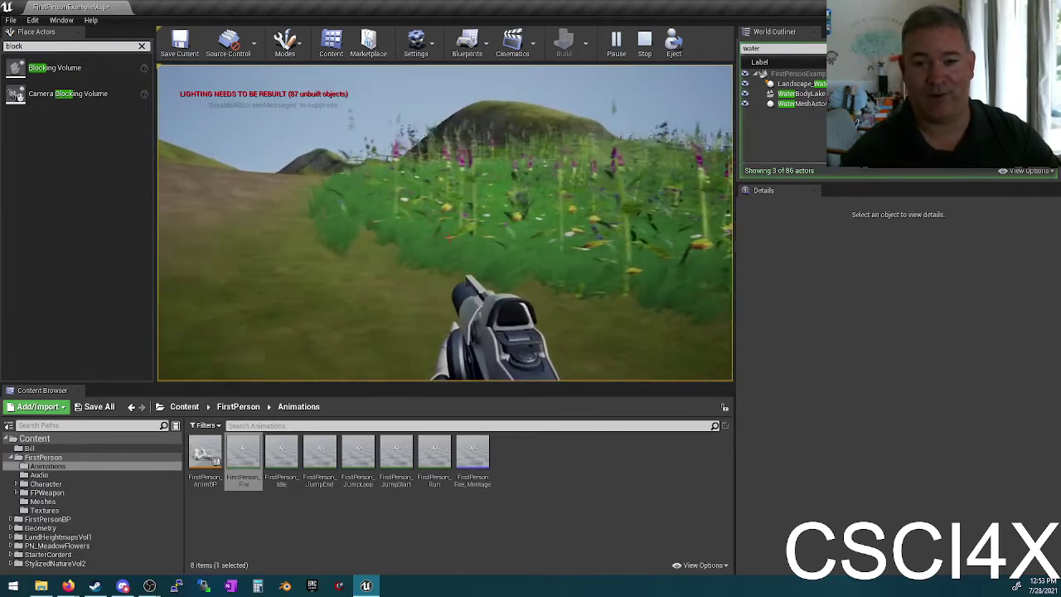
pyautogui.press('w')
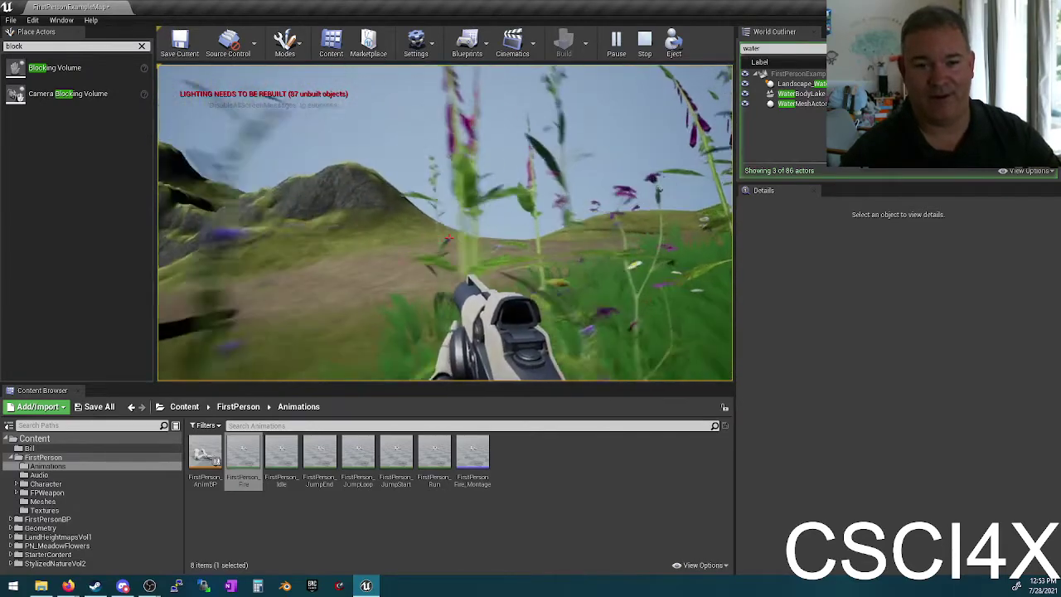
pyautogui.press('w')
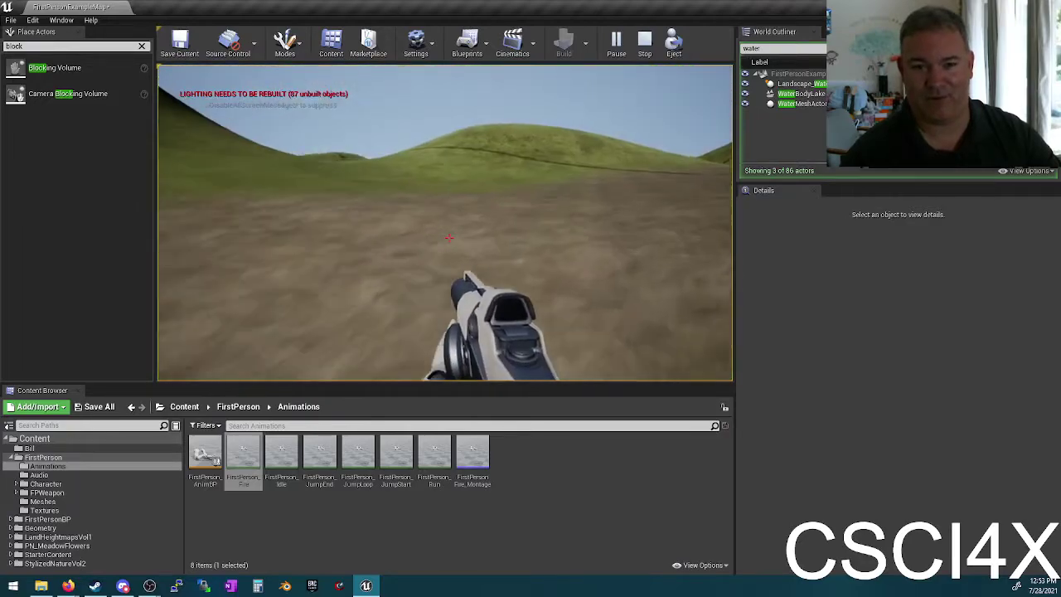
pyautogui.press('w')
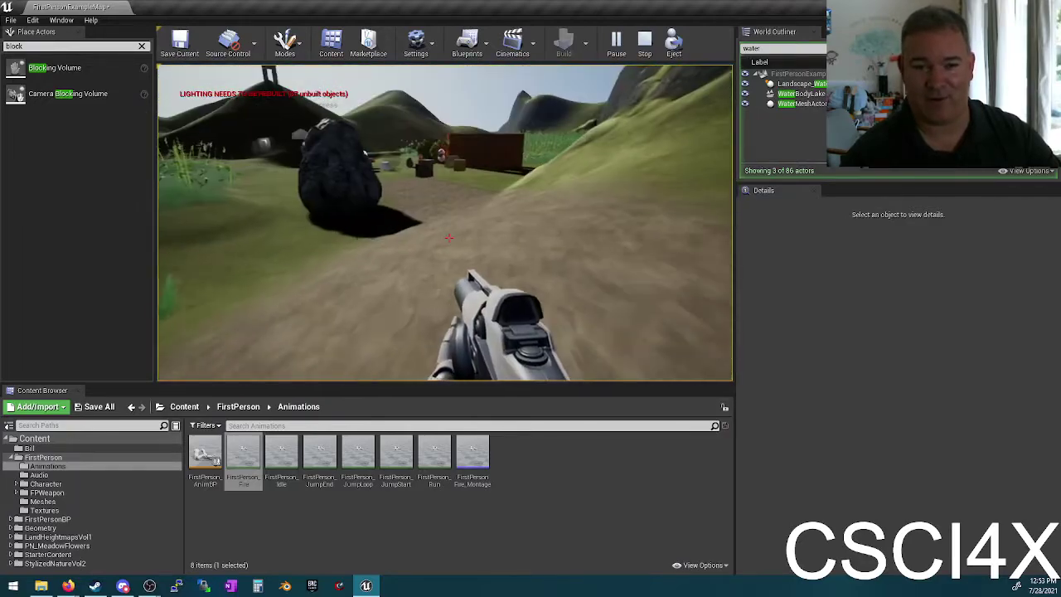
pyautogui.press('w')
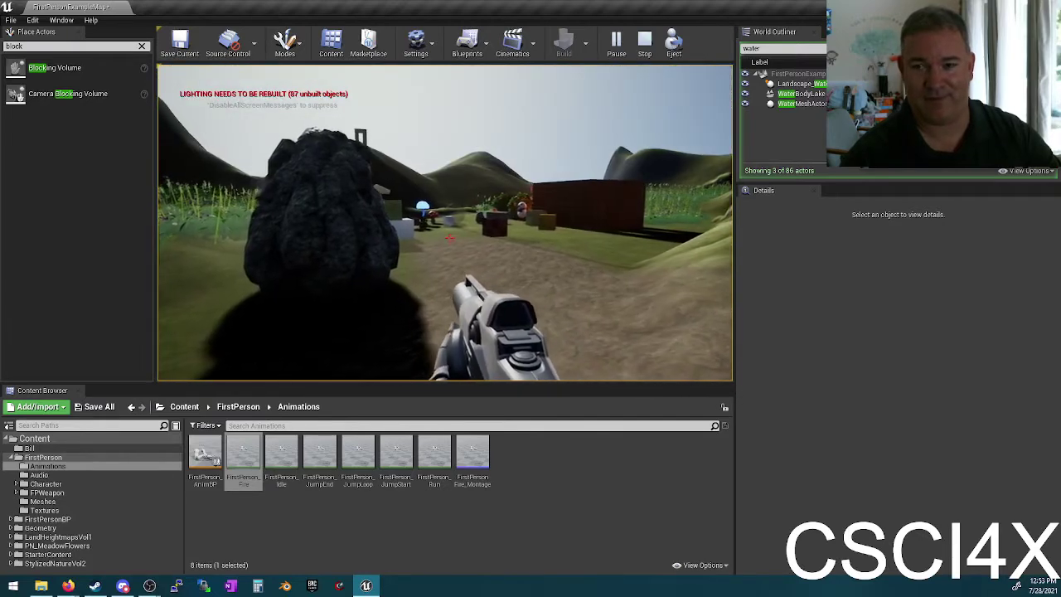
pyautogui.press('Escape')
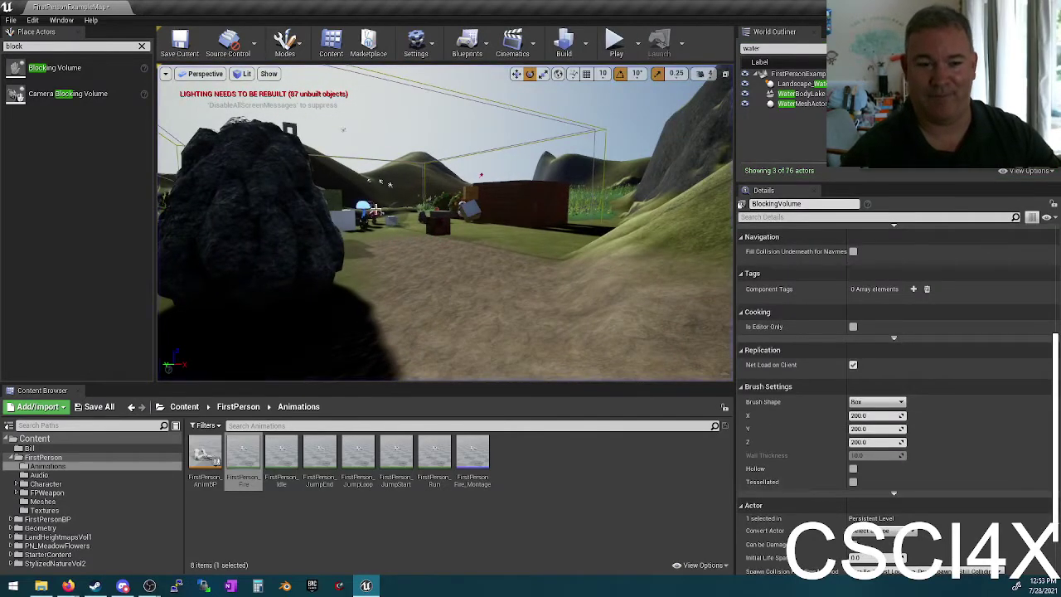
# Step: Frame and delete the BlockingVolume, then fly the camera over the rocky hillside and lake
pyautogui.press('f')
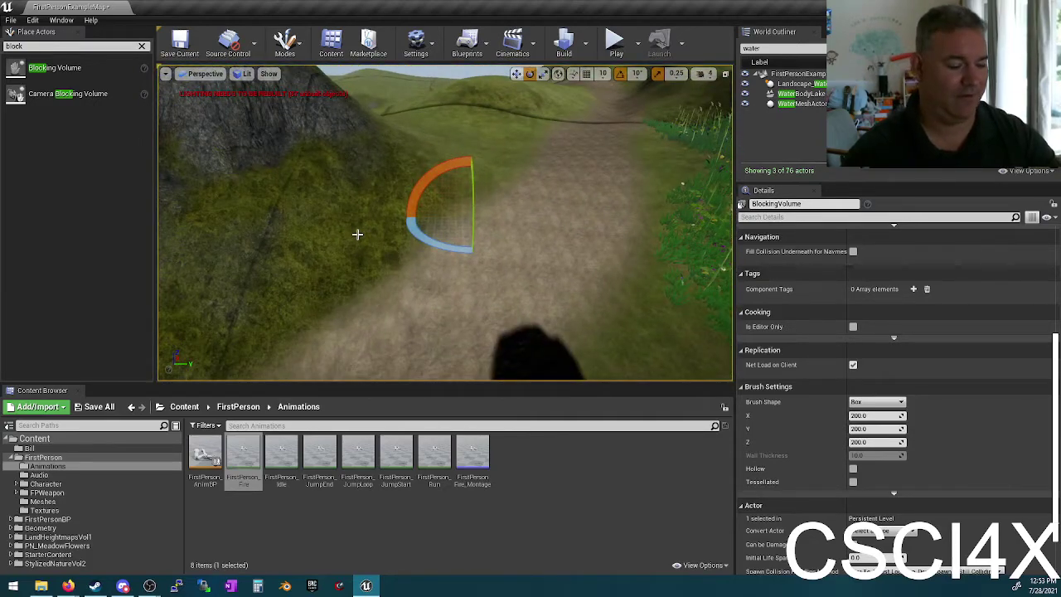
pyautogui.press('Delete')
pyautogui.moveTo(371, 210)
pyautogui.mouseDown(button='right')
pyautogui.moveTo(307, 203)
pyautogui.moveTo(390, 203)
pyautogui.mouseUp(button='right')
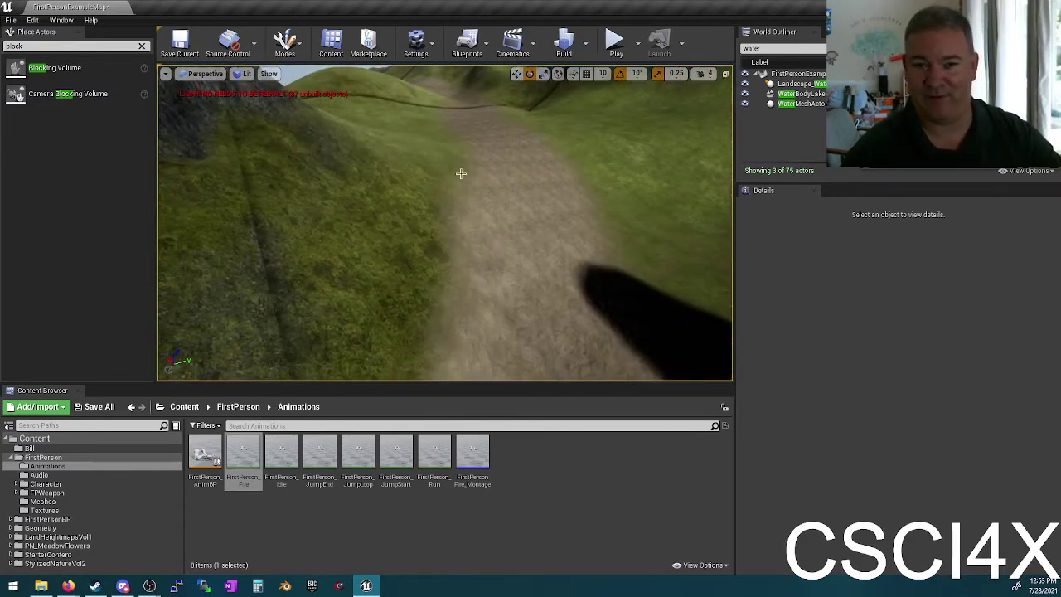
pyautogui.moveTo(556, 225); pyautogui.dragTo(556, 216, button='right')
pyautogui.moveTo(448, 248); pyautogui.dragTo(556, 225, button='right')
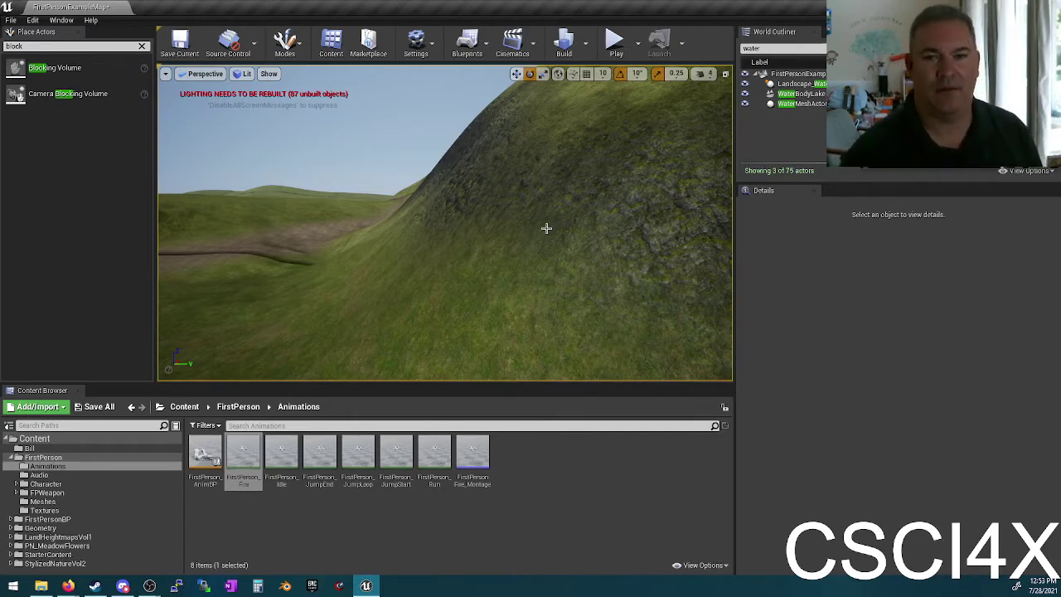
# Step: Run Build Lighting Only, then fly back to view the landscape, lake and buildings
pyautogui.click(587, 47)
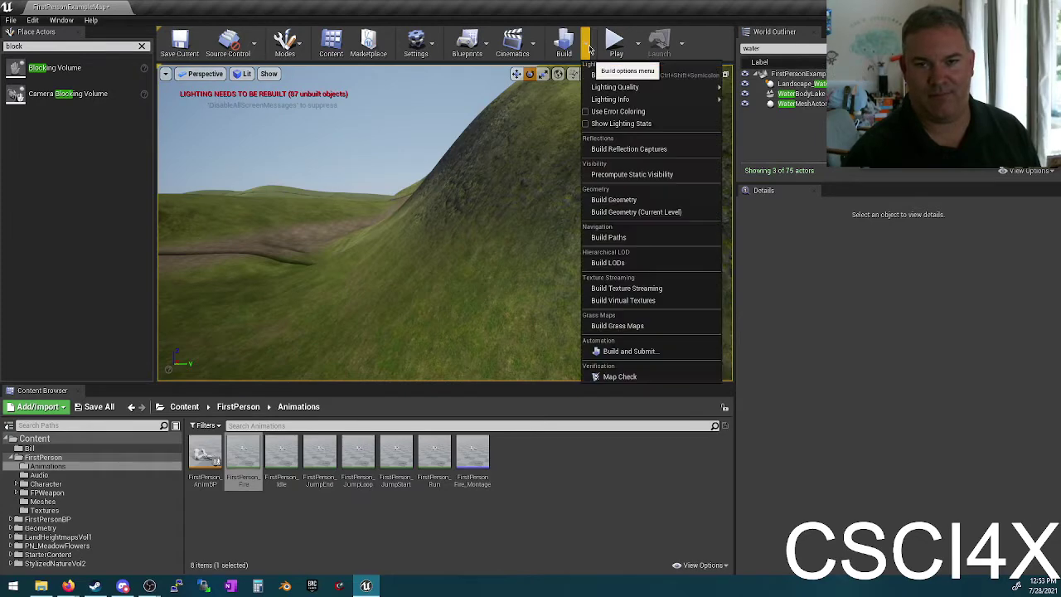
pyautogui.click(614, 74)
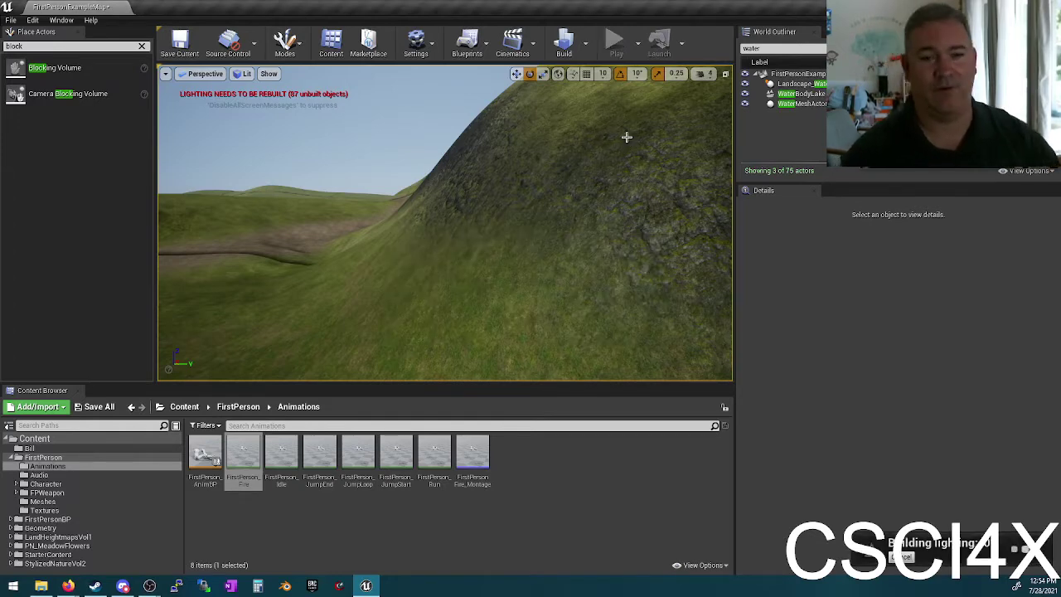
pyautogui.moveTo(498, 246); pyautogui.dragTo(458, 249, button='right')
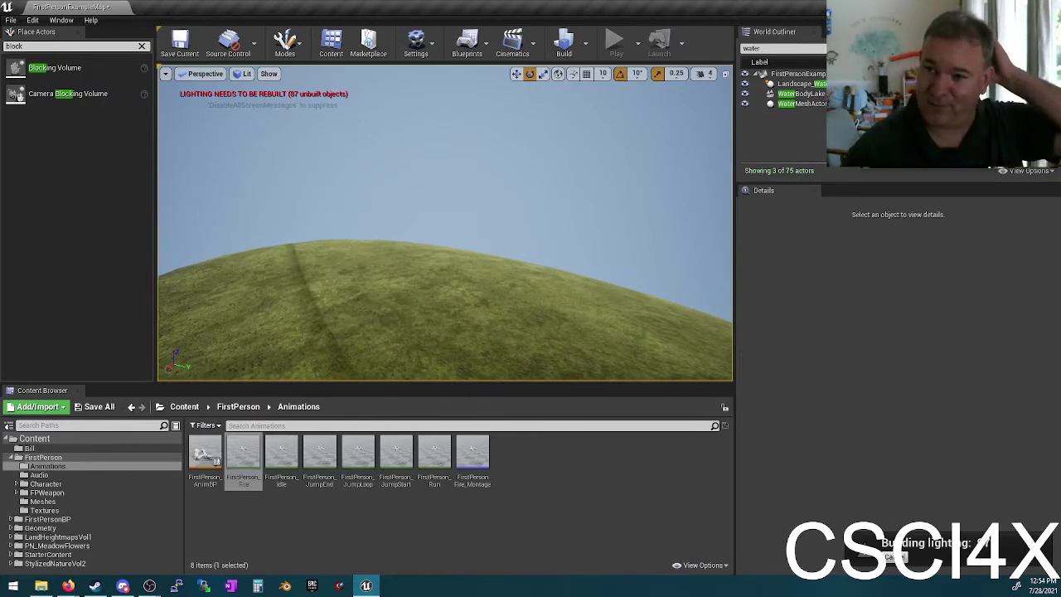
pyautogui.moveTo(459, 249); pyautogui.dragTo(199, 280, button='right')
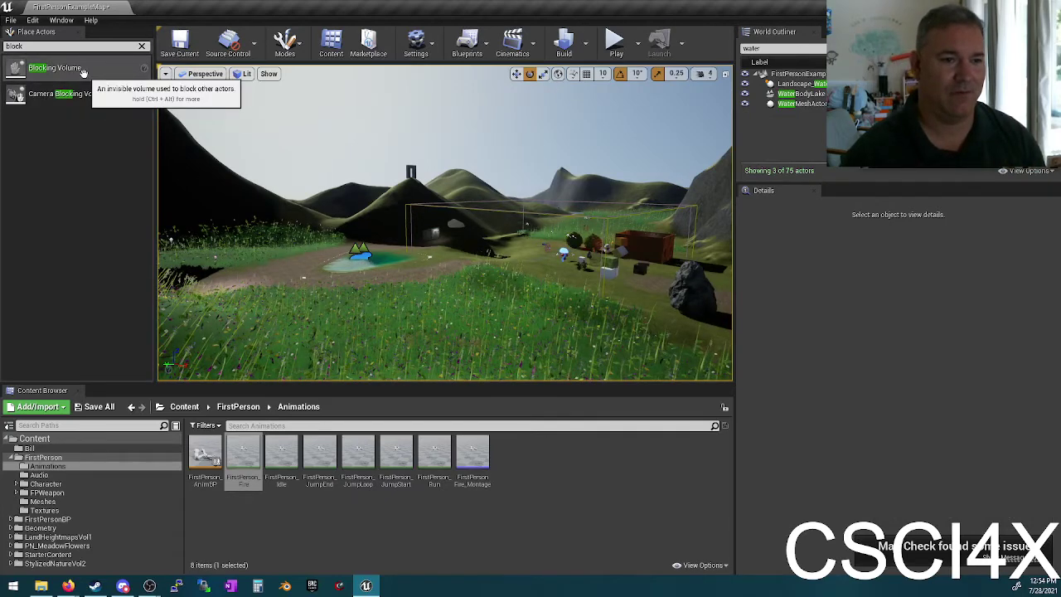
# Step: Close the Map Check log with its 6 overlapping-wall warnings and fly toward the brick building
pyautogui.moveTo(447, 249); pyautogui.dragTo(411, 251, button='right')
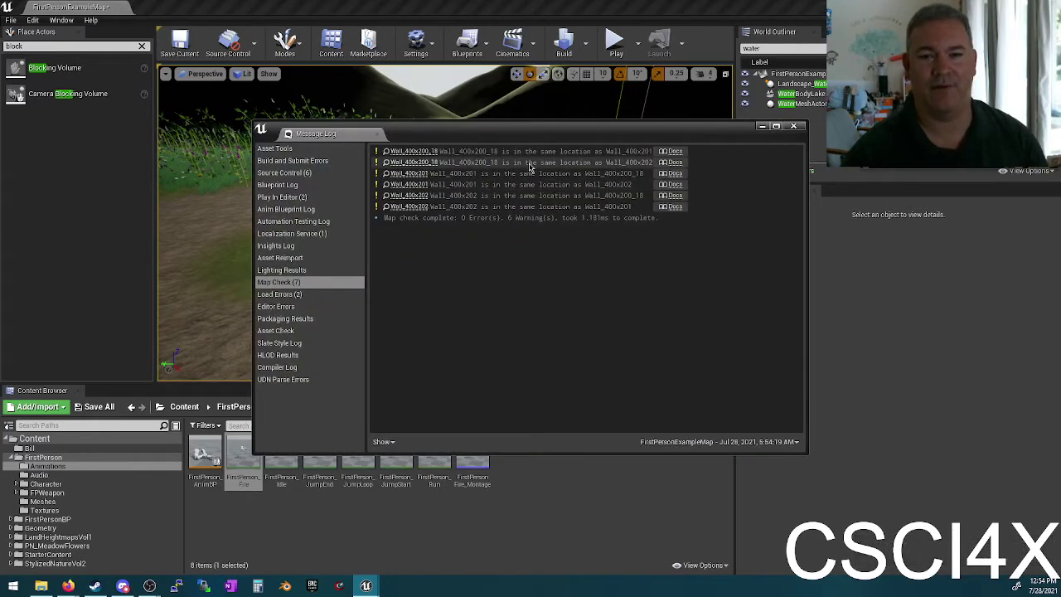
pyautogui.click(796, 128)
pyautogui.moveTo(426, 265); pyautogui.dragTo(435, 192, button='right')
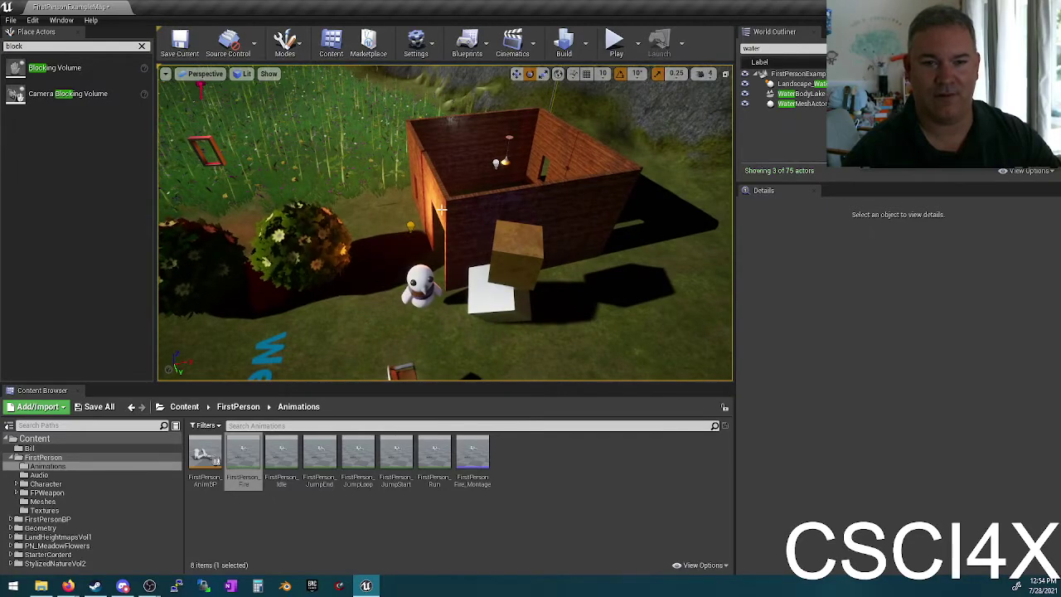
# Step: Select the WaterBodyLake, switch to the translate tool, and open the viewport Show menu
pyautogui.moveTo(442, 210); pyautogui.dragTo(483, 256, button='right')
pyautogui.click(521, 205)
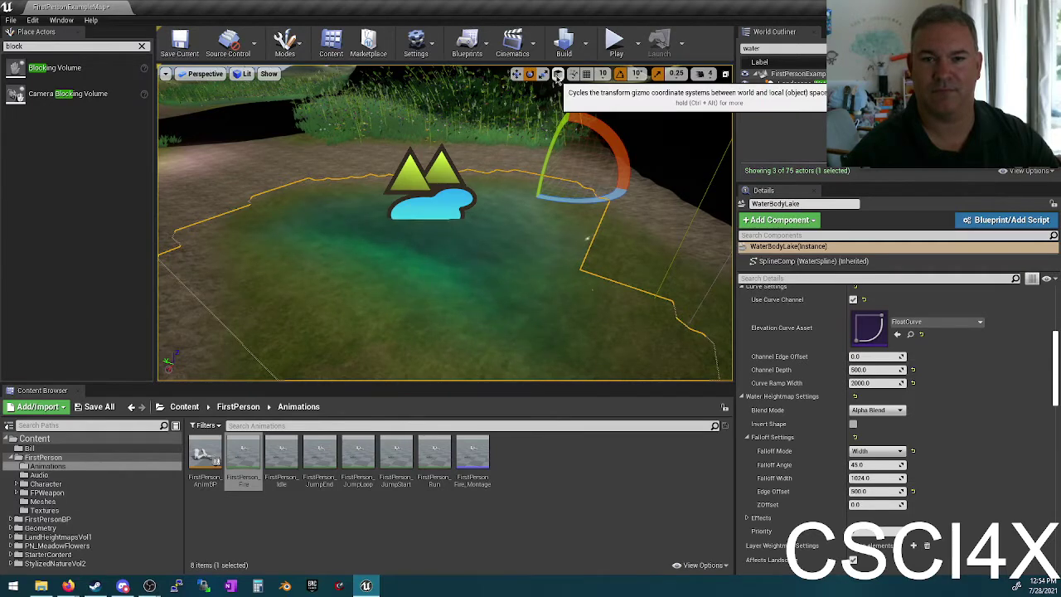
pyautogui.click(515, 73)
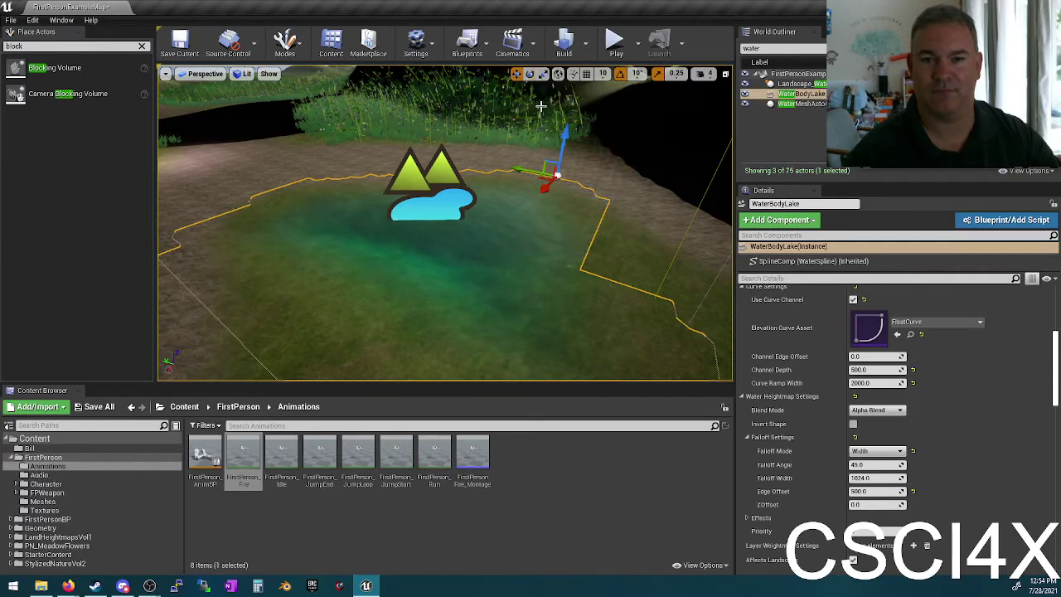
pyautogui.click(658, 76)
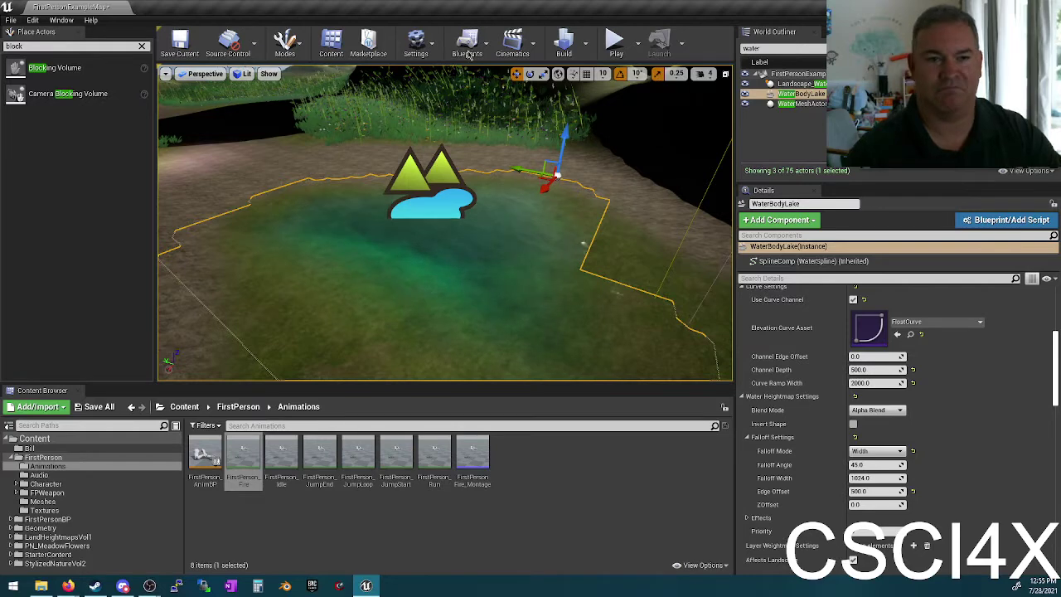
pyautogui.click(270, 74)
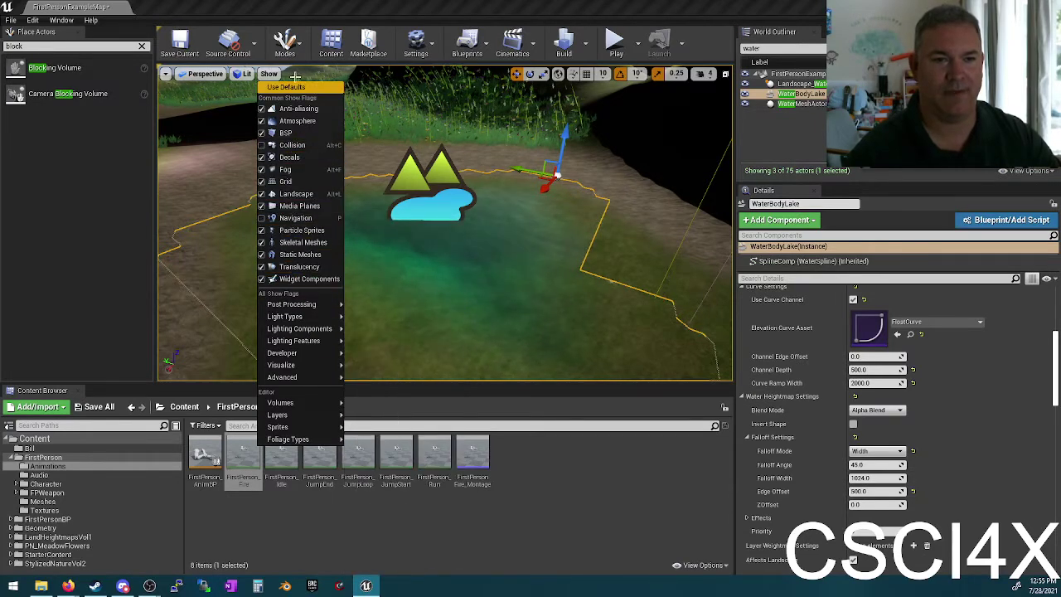
# Step: Reset the viewport Show flags with Use Defaults so the lake's spline outline appears
pyautogui.click(277, 77)
pyautogui.click(277, 76)
pyautogui.click(331, 88)
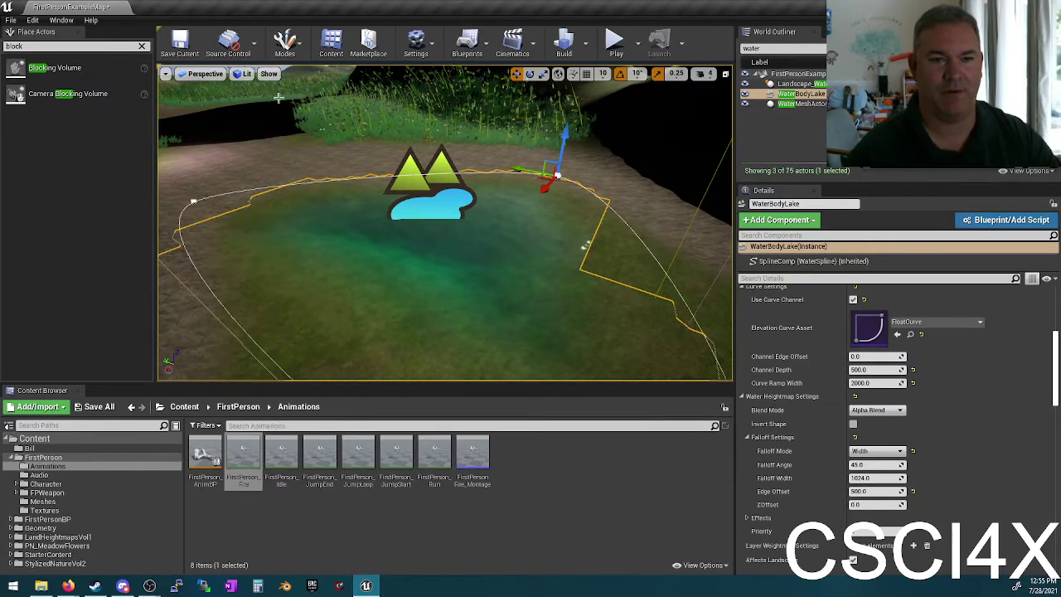
pyautogui.moveTo(448, 224); pyautogui.dragTo(402, 236, button='right')
pyautogui.click(269, 75)
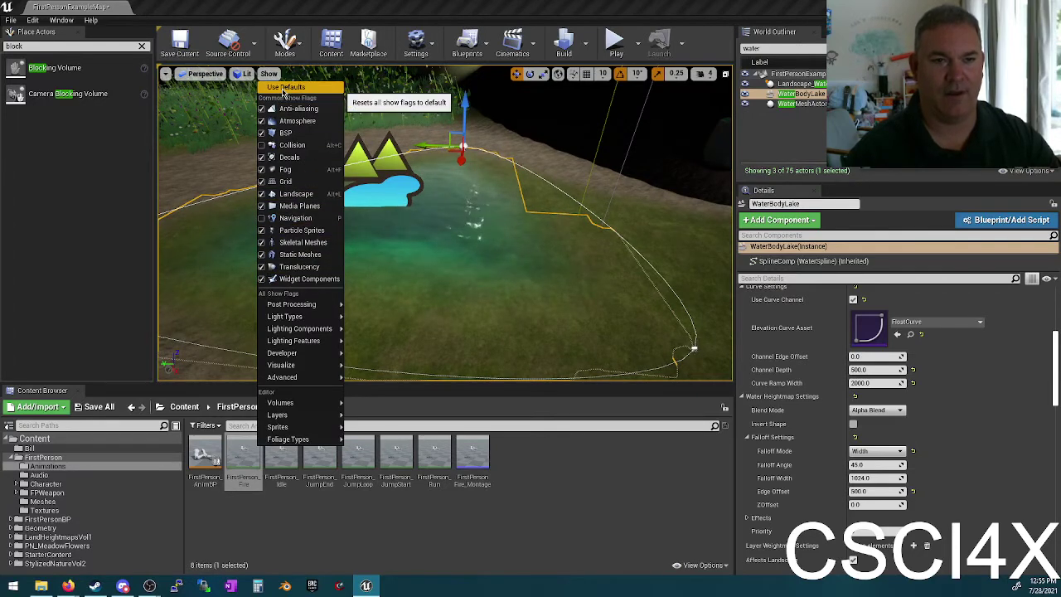
pyautogui.click(276, 88)
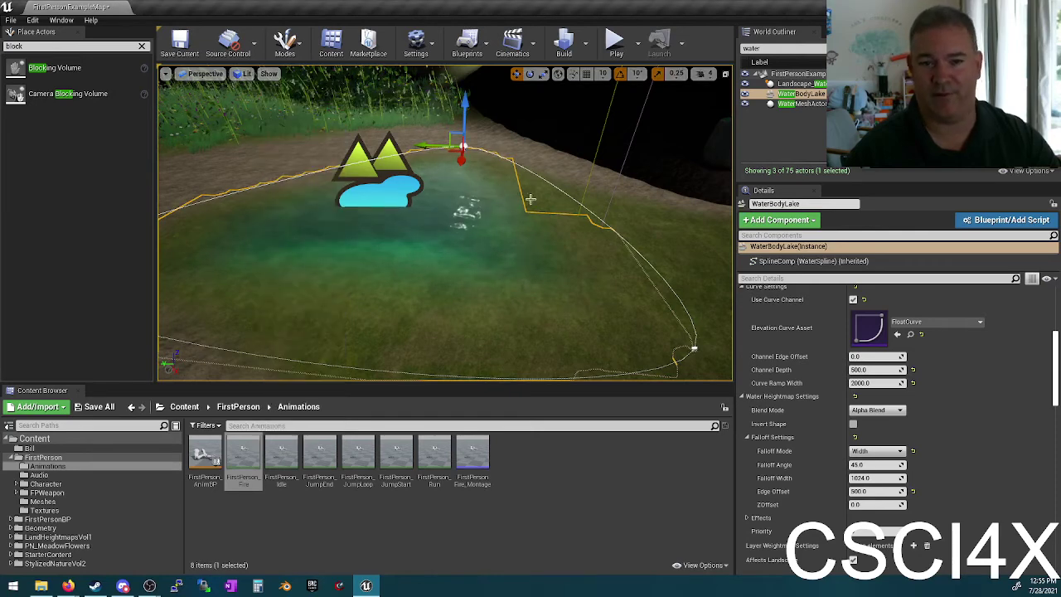
# Step: Select a spline point on the lake's edge and browse the viewport Show submenus
pyautogui.click(694, 346)
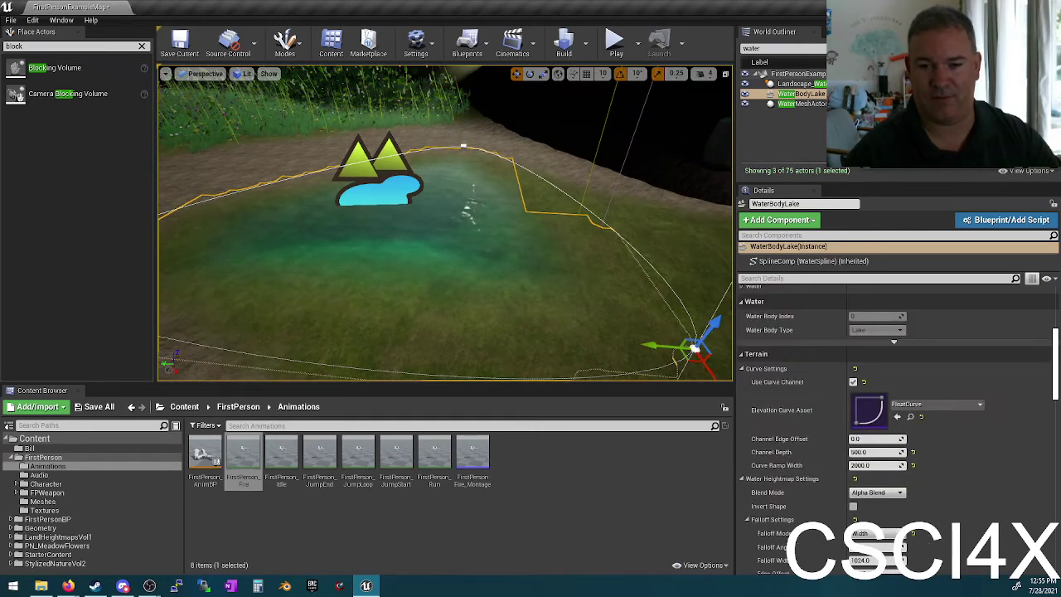
pyautogui.moveTo(695, 346); pyautogui.dragTo(771, 352, button='right')
pyautogui.click(269, 75)
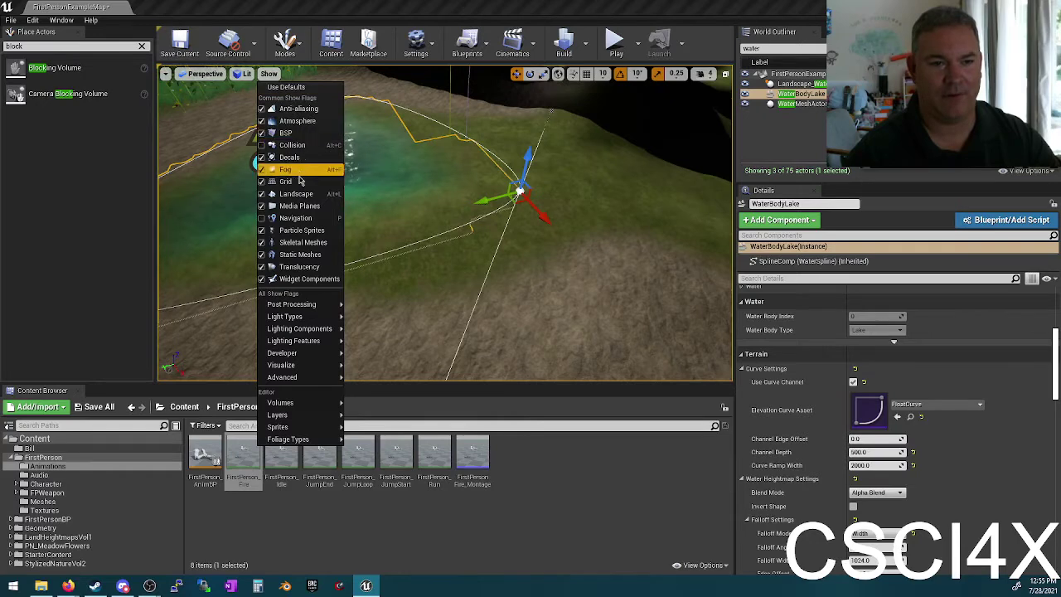
pyautogui.moveTo(303, 307)
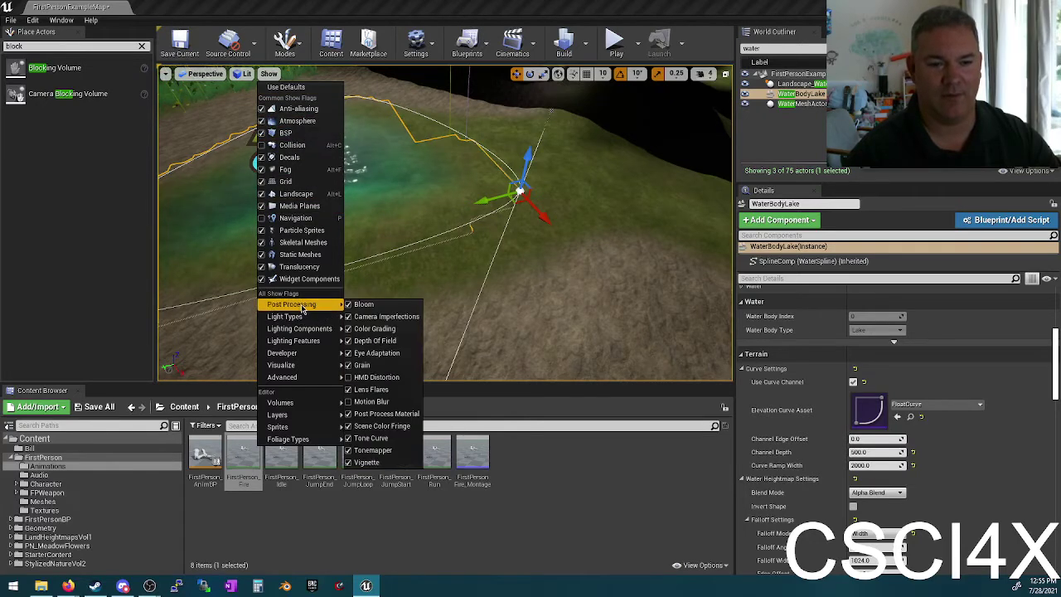
pyautogui.moveTo(304, 354)
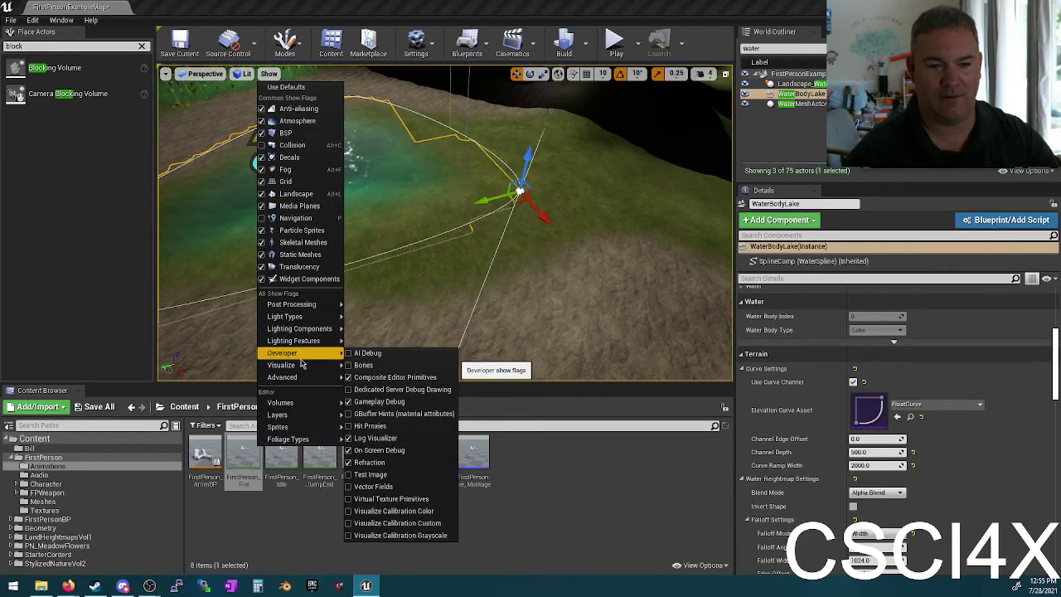
pyautogui.moveTo(296, 378)
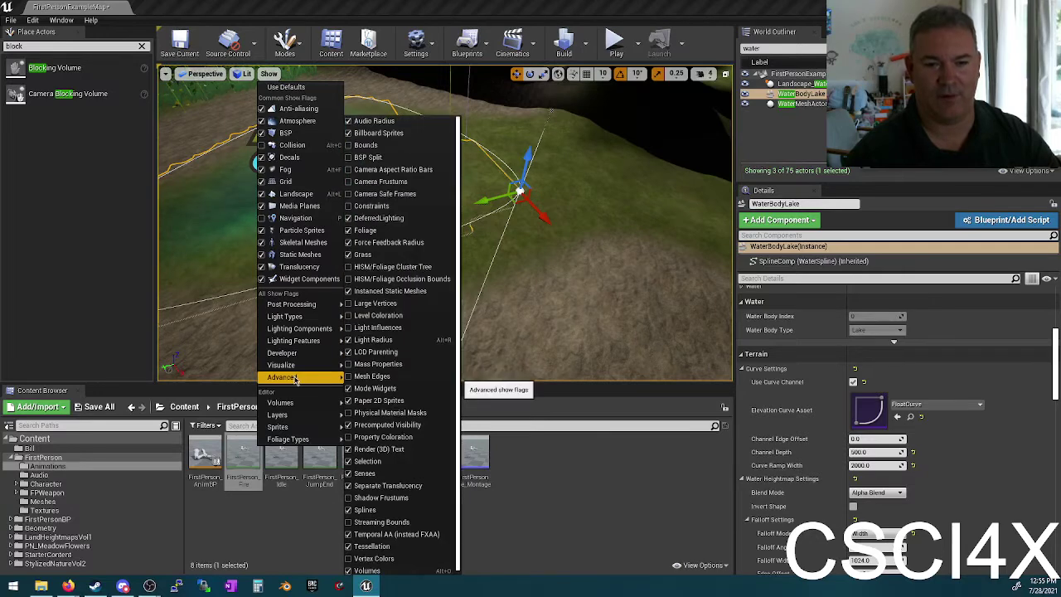
pyautogui.click(467, 20)
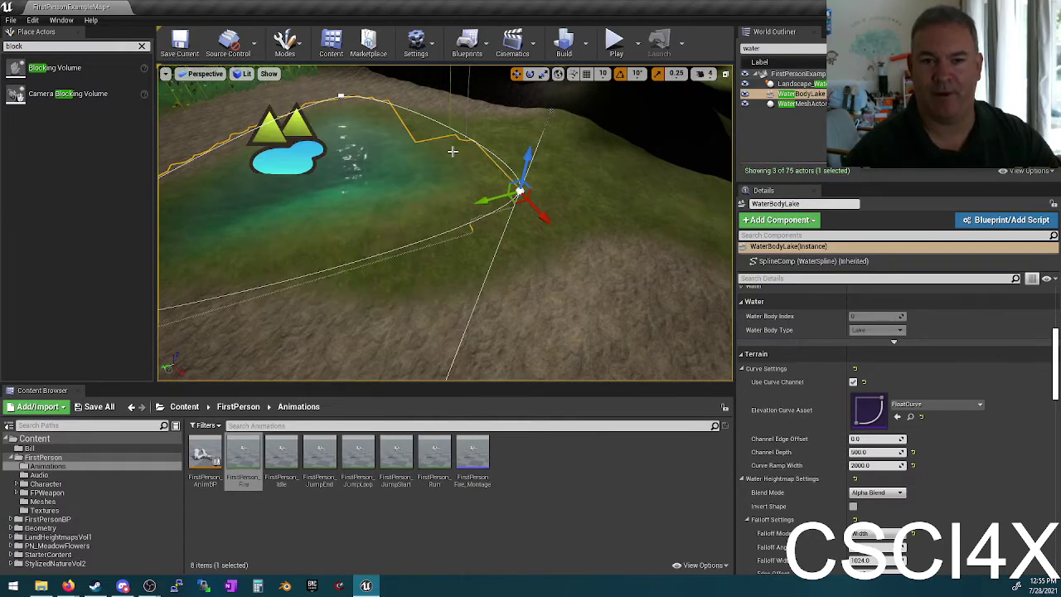
pyautogui.press('e')
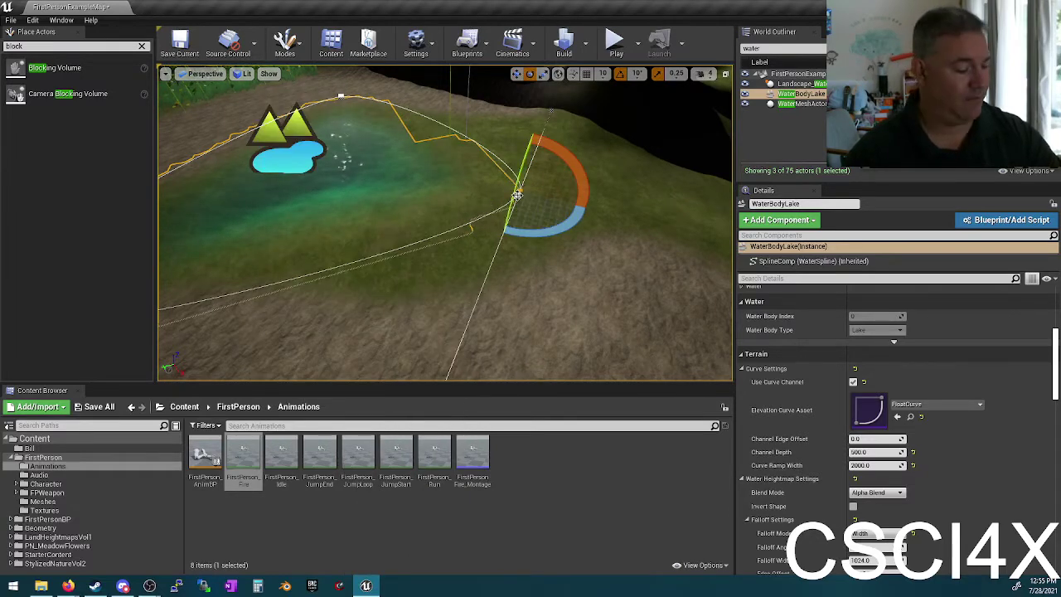
# Step: Move lake spline points to reshape and widen the lake's edge
pyautogui.moveTo(520, 189); pyautogui.dragTo(522, 194, button='right')
pyautogui.press('w')
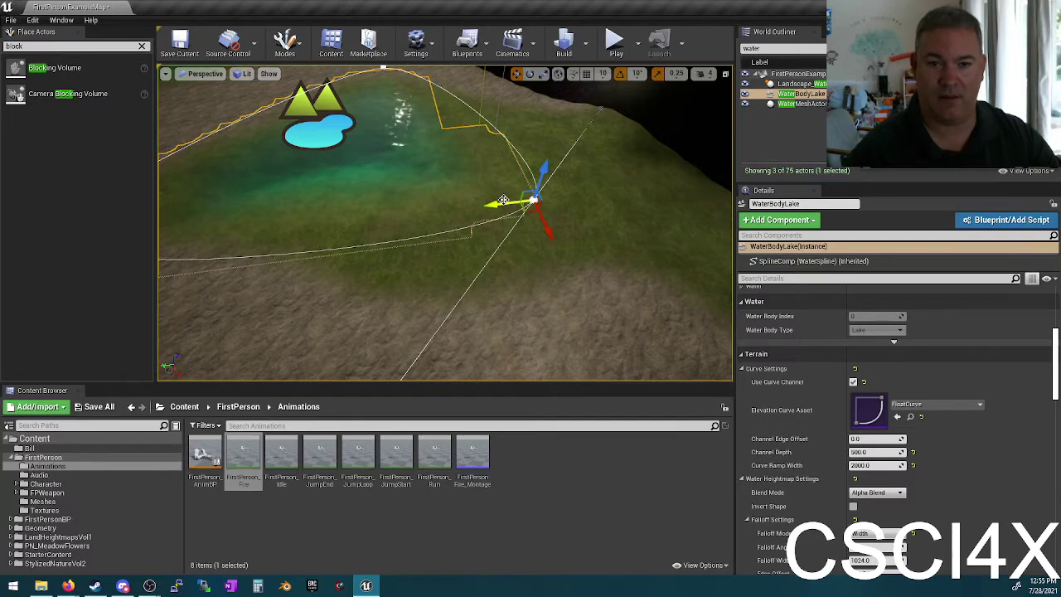
pyautogui.moveTo(503, 199); pyautogui.dragTo(346, 175)
pyautogui.moveTo(346, 175)
pyautogui.mouseDown(button='right')
pyautogui.moveTo(365, 183)
pyautogui.moveTo(381, 215)
pyautogui.moveTo(345, 176)
pyautogui.moveTo(377, 182)
pyautogui.moveTo(356, 182)
pyautogui.mouseUp(button='right')
pyautogui.moveTo(288, 287); pyautogui.dragTo(269, 296, button='right')
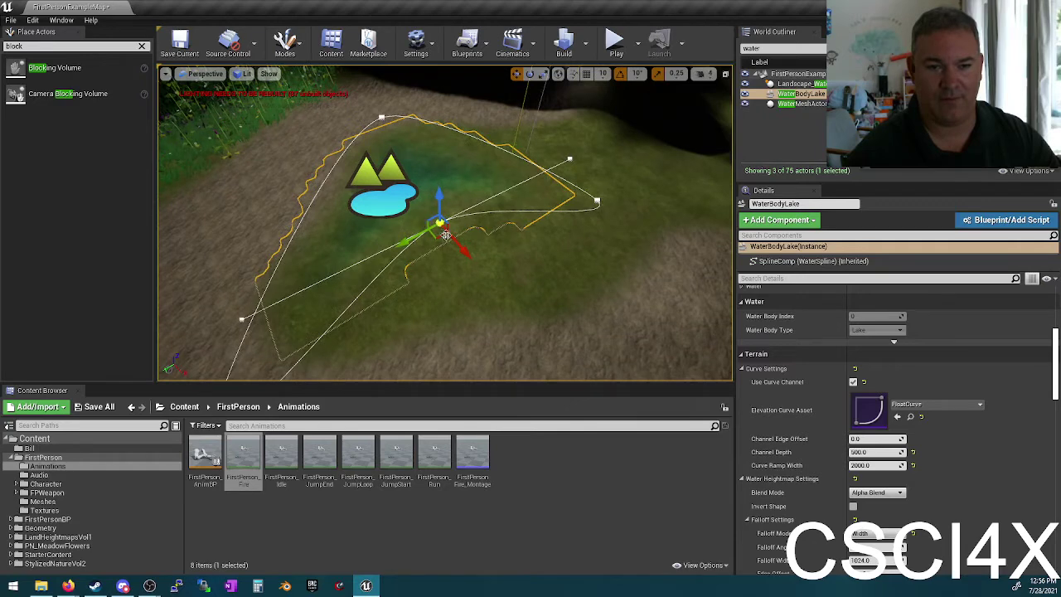
pyautogui.moveTo(455, 248); pyautogui.dragTo(524, 288)
# Step: Rotate a spline point to swing the lake's curve, then select another spline point
pyautogui.press('e')
pyautogui.moveTo(497, 323)
pyautogui.mouseDown()
pyautogui.moveTo(486, 359)
pyautogui.moveTo(477, 328)
pyautogui.mouseUp()
pyautogui.moveTo(558, 255); pyautogui.dragTo(558, 255, button='right')
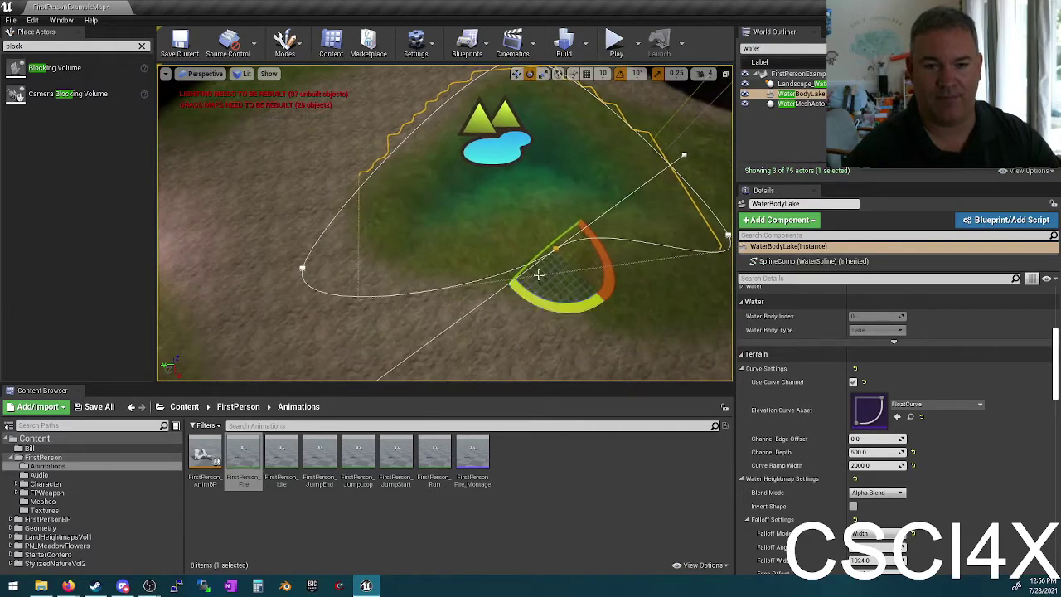
pyautogui.moveTo(683, 156); pyautogui.dragTo(683, 156, button='right')
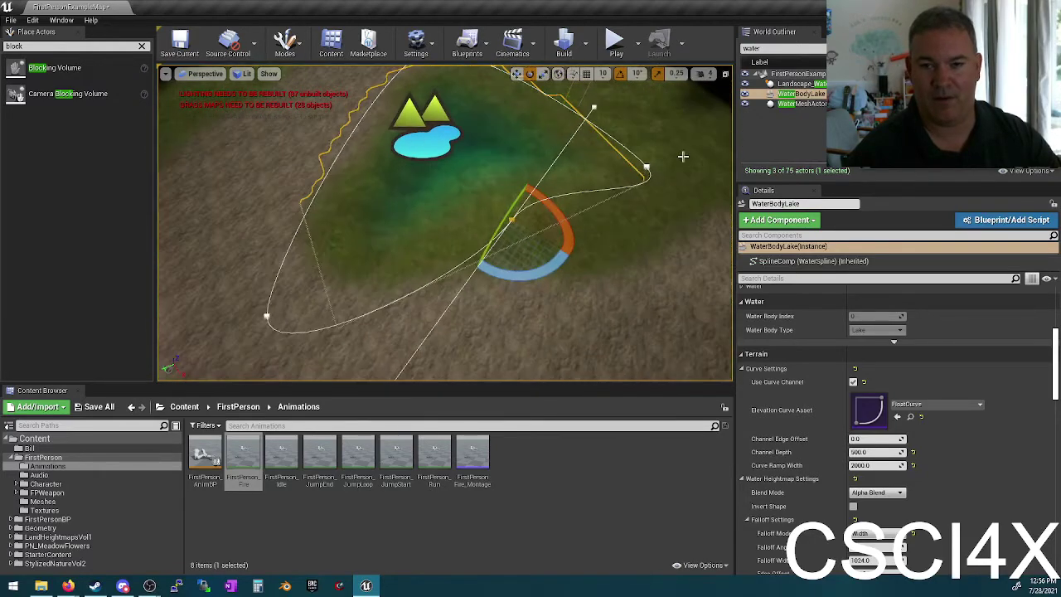
pyautogui.moveTo(592, 106); pyautogui.dragTo(592, 106, button='right')
pyautogui.moveTo(356, 247); pyautogui.dragTo(356, 247, button='right')
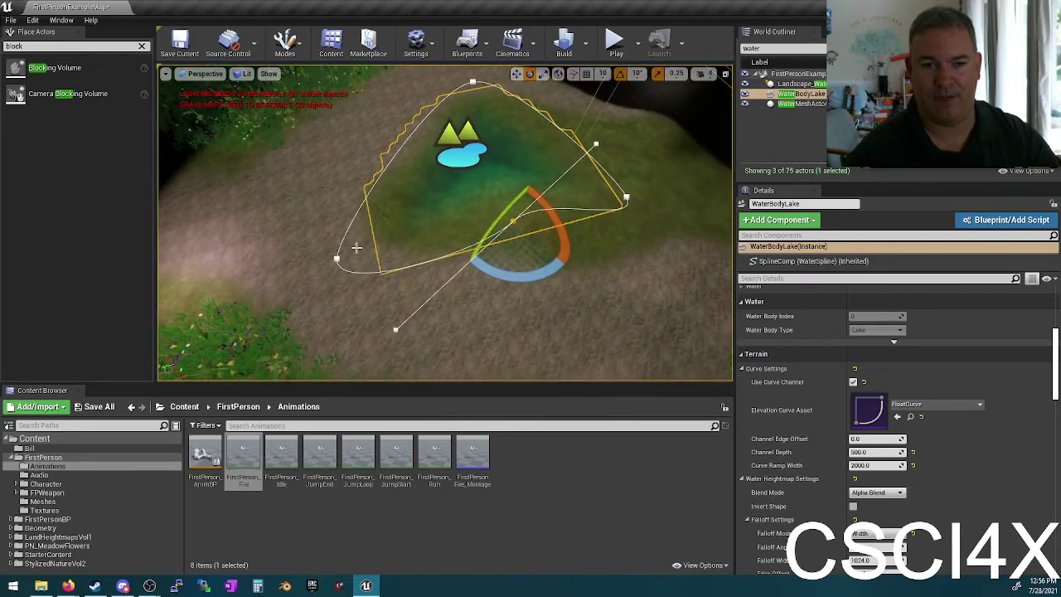
pyautogui.click(340, 258)
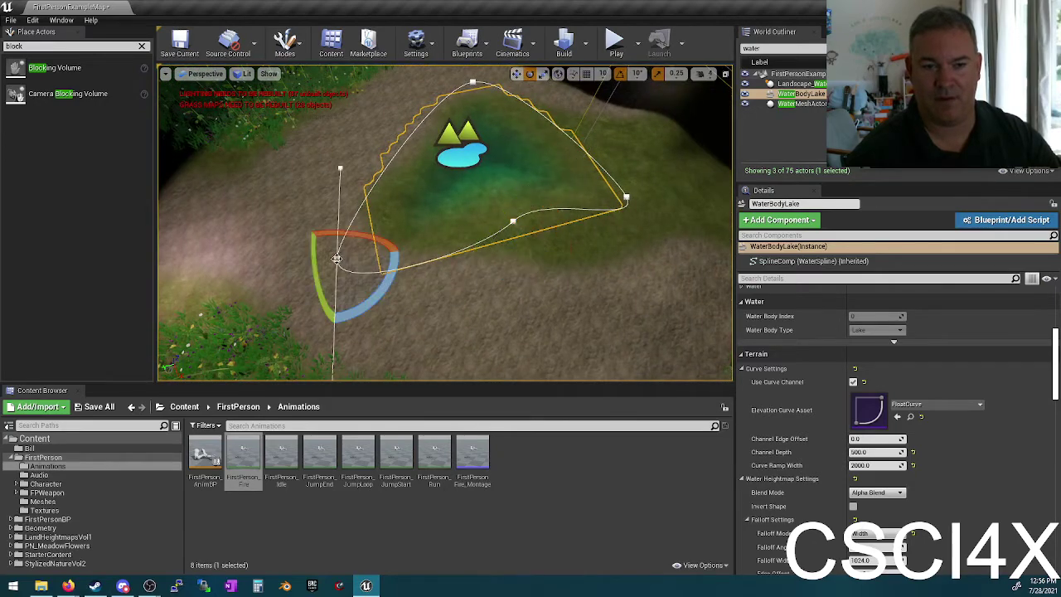
pyautogui.press('w')
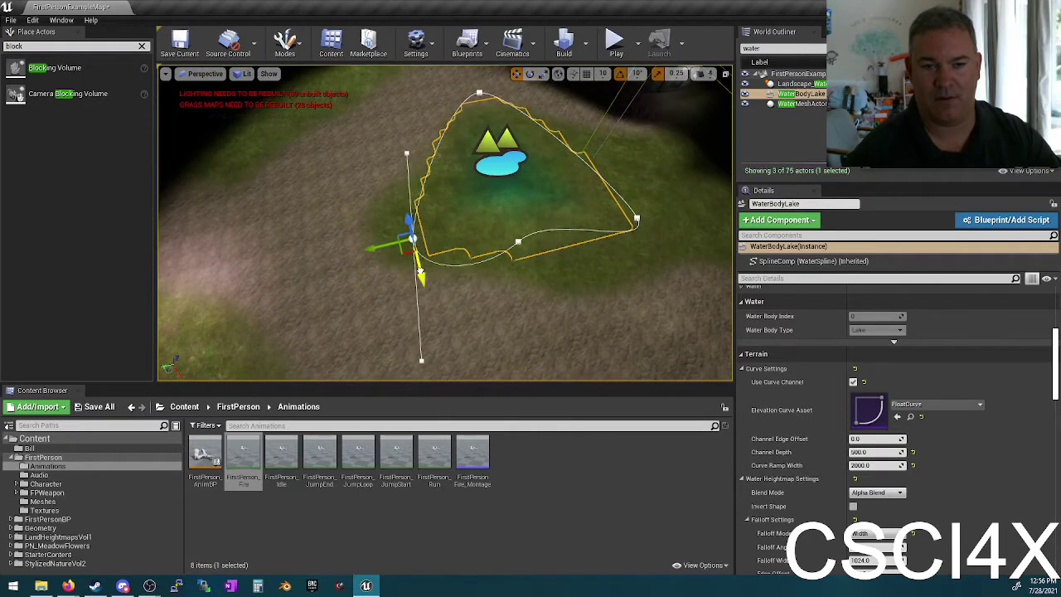
pyautogui.moveTo(448, 193)
pyautogui.mouseDown(button='right')
pyautogui.moveTo(441, 211)
pyautogui.moveTo(467, 200)
pyautogui.mouseUp(button='right')
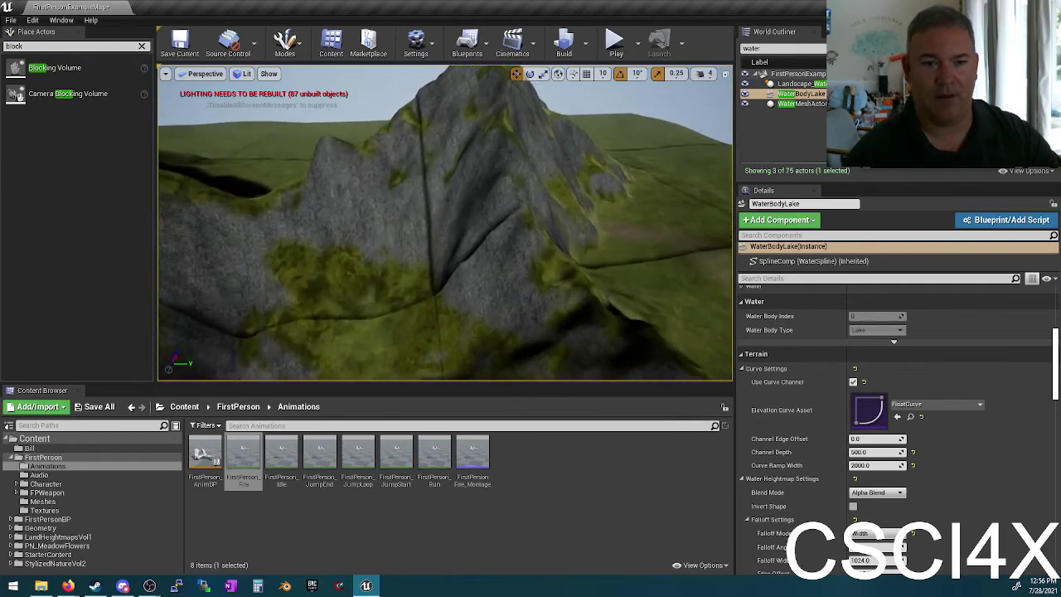
# Step: Search Place Actors for 'river' and drag a Water Body River onto the mountainside
pyautogui.click(143, 46)
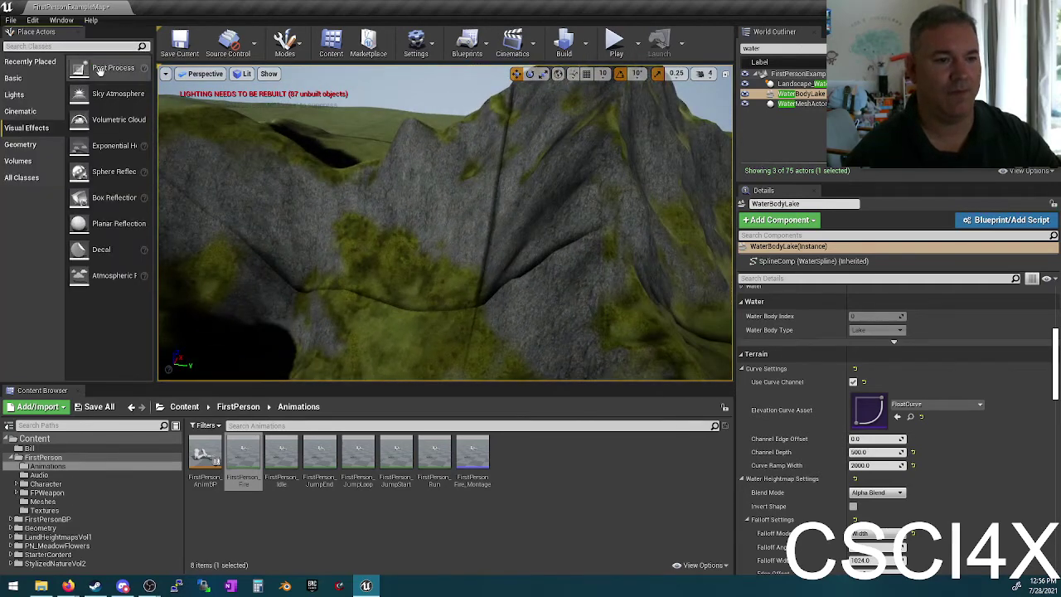
pyautogui.write('r')
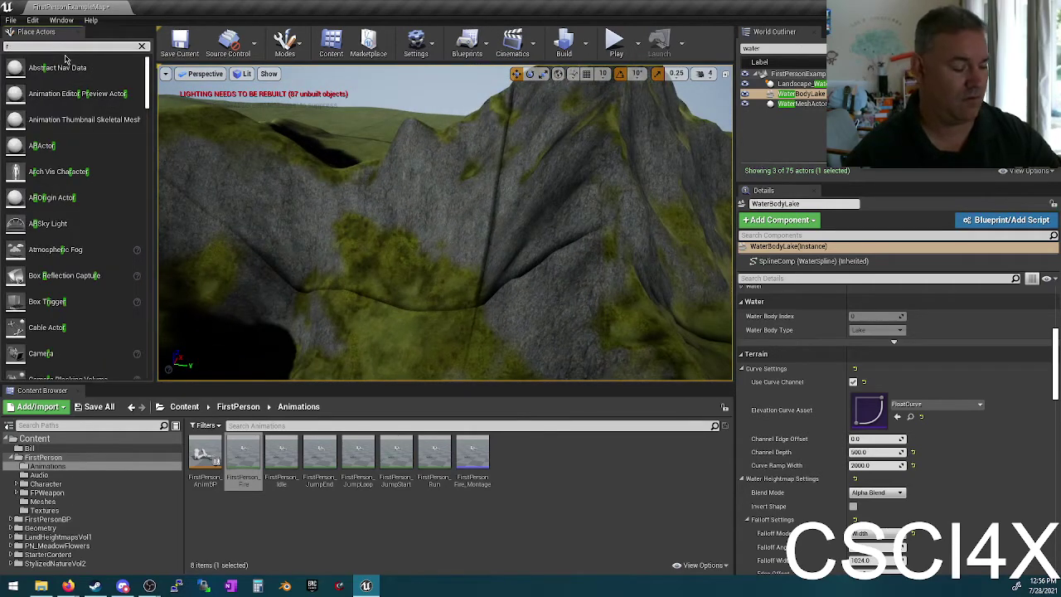
pyautogui.write('iver')
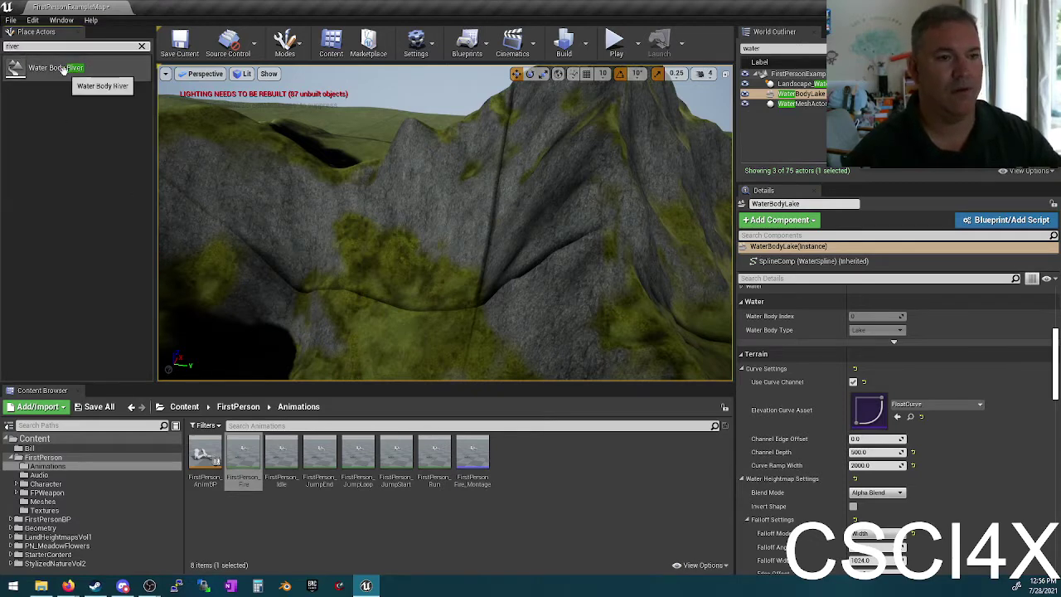
pyautogui.moveTo(50, 68); pyautogui.dragTo(493, 168)
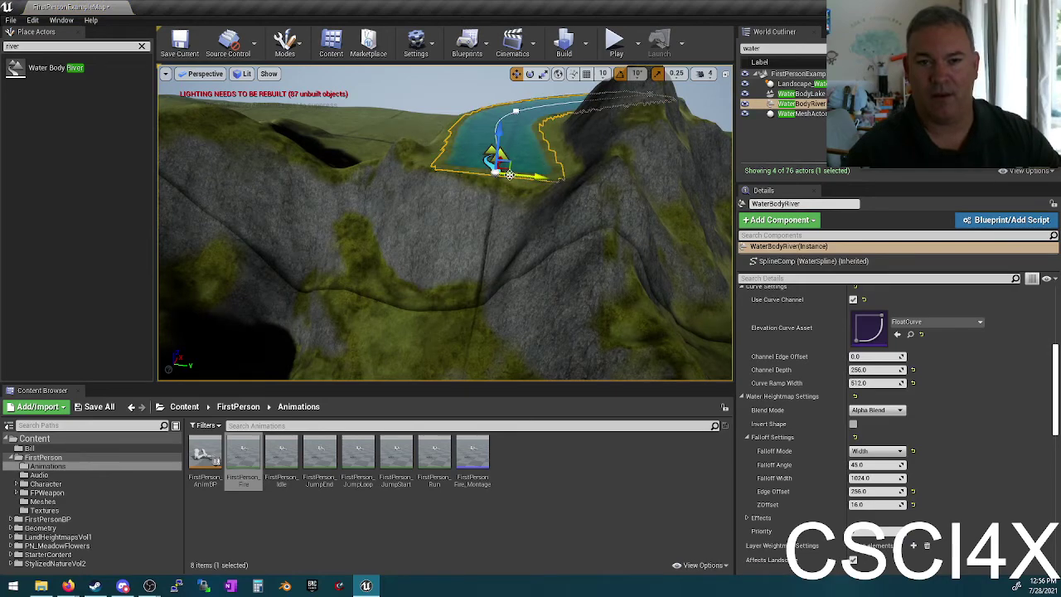
# Step: Extend the river's end across the terrain and lower it so it carves the landscape
pyautogui.moveTo(518, 177); pyautogui.dragTo(580, 215, button='right')
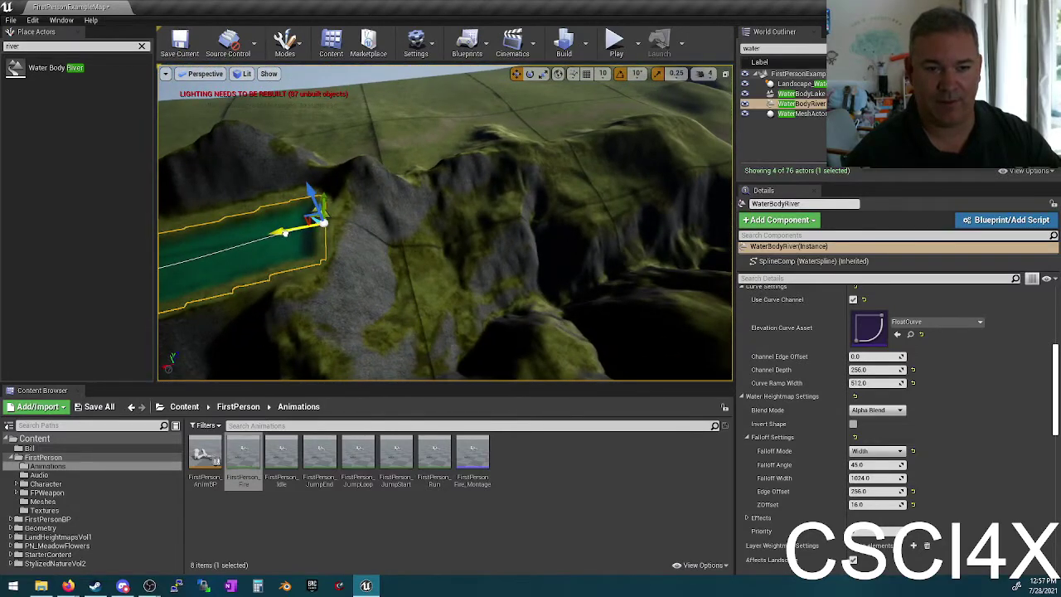
pyautogui.keyDown('shift'); pyautogui.moveTo(319, 219); pyautogui.dragTo(476, 191); pyautogui.keyUp('shift')
pyautogui.moveTo(688, 205)
pyautogui.mouseDown(button='right')
pyautogui.moveTo(638, 189)
pyautogui.moveTo(688, 205)
pyautogui.mouseUp(button='right')
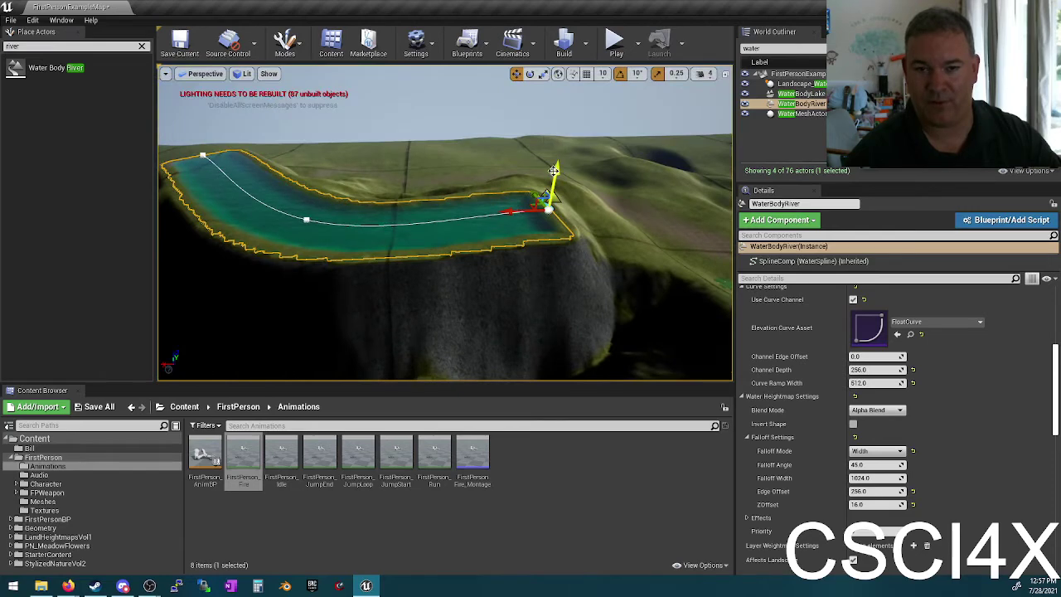
pyautogui.moveTo(553, 169); pyautogui.dragTo(574, 293)
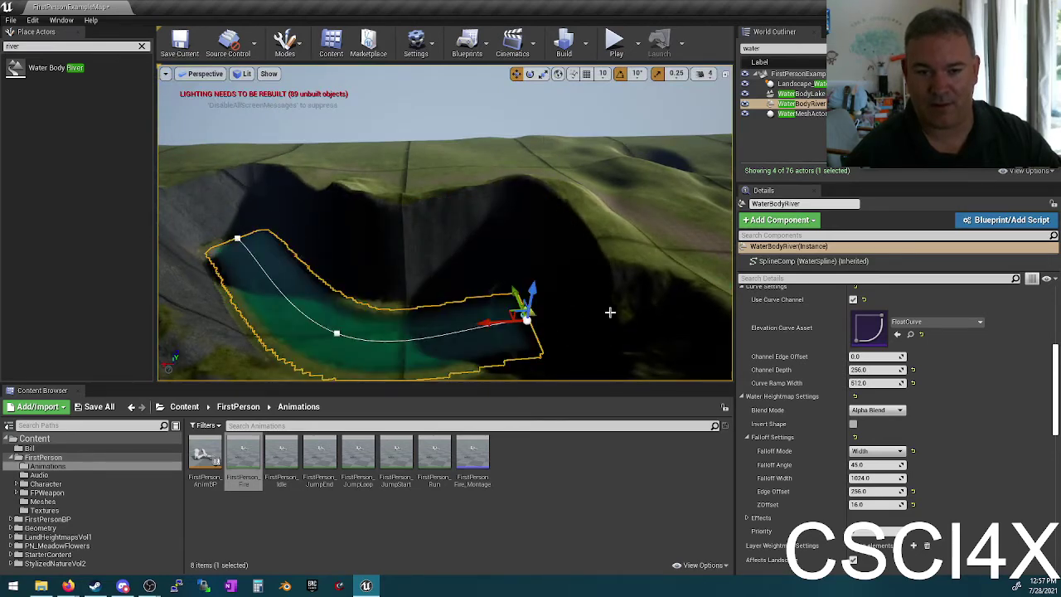
pyautogui.moveTo(610, 312); pyautogui.dragTo(610, 312, button='right')
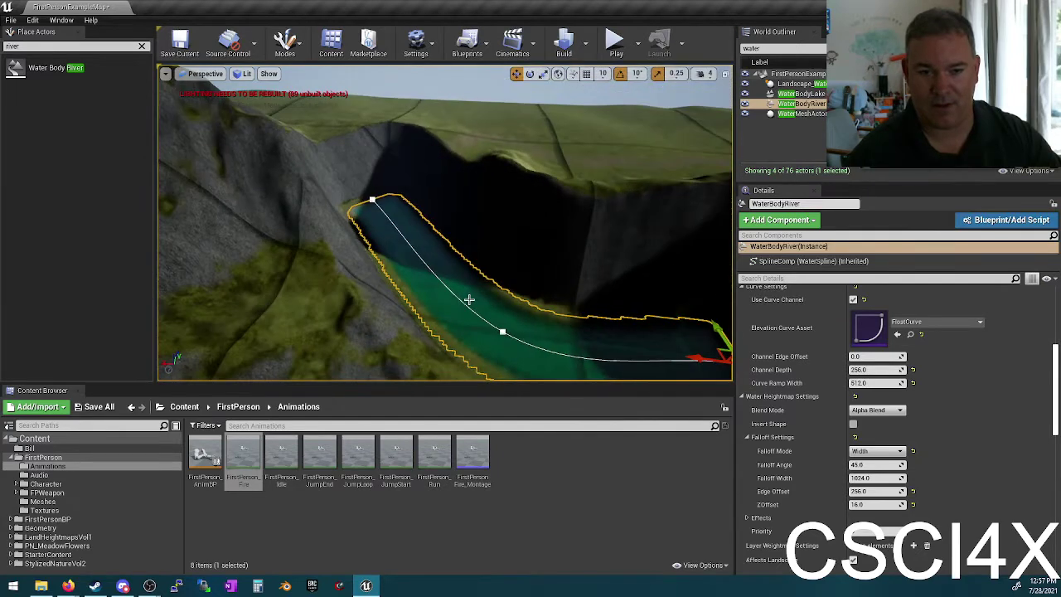
# Step: Select the river's upstream end point and move it to reshape the river
pyautogui.click(369, 195)
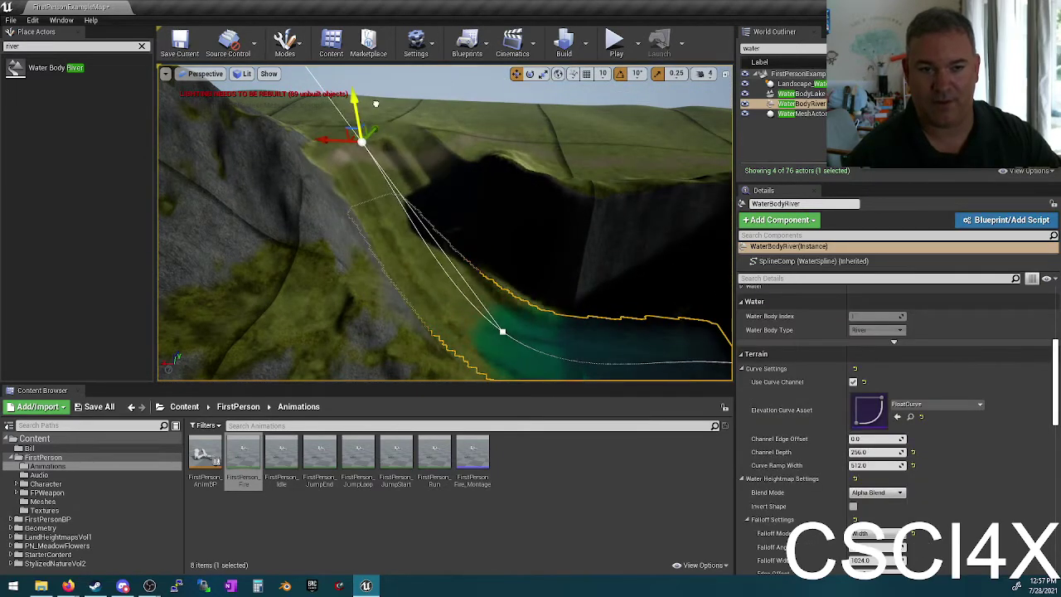
pyautogui.moveTo(374, 131); pyautogui.dragTo(289, 226)
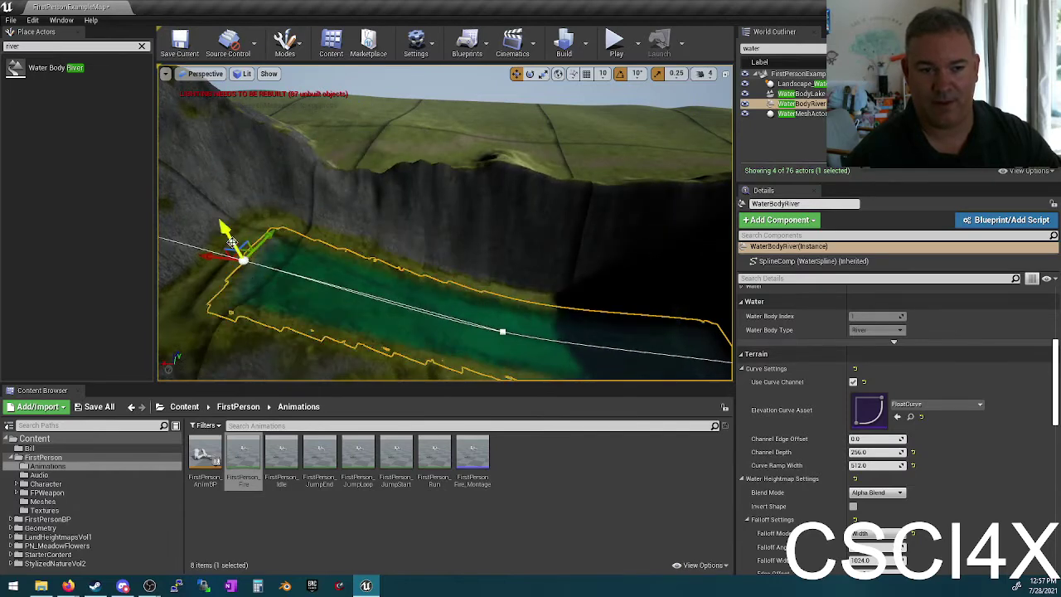
pyautogui.moveTo(232, 240); pyautogui.dragTo(302, 242, button='right')
pyautogui.scroll(-3, 256, 232)
pyautogui.scroll(3, 257, 232)
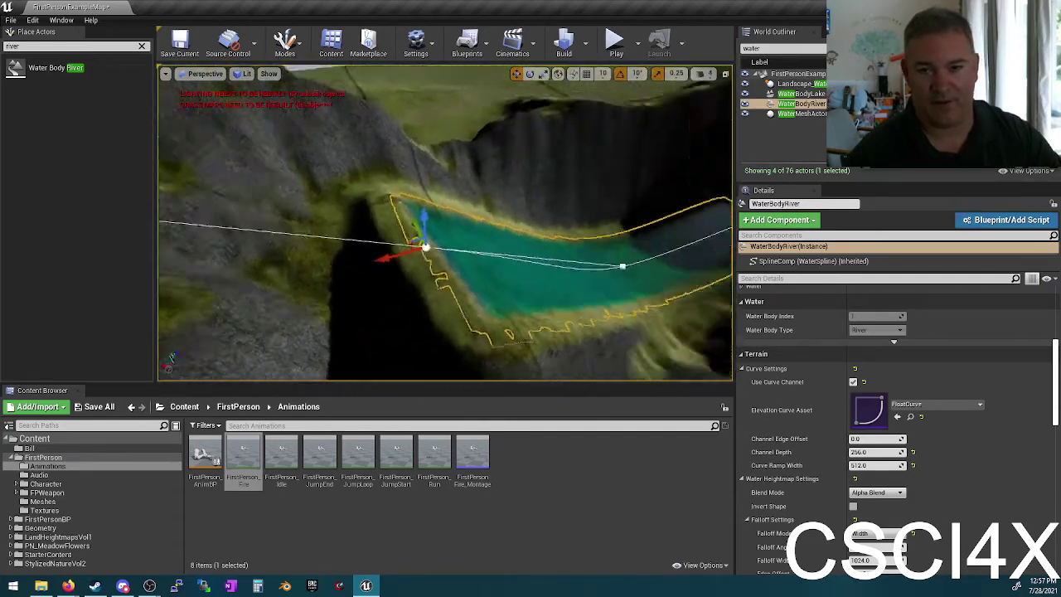
pyautogui.moveTo(490, 192); pyautogui.dragTo(489, 192, button='right')
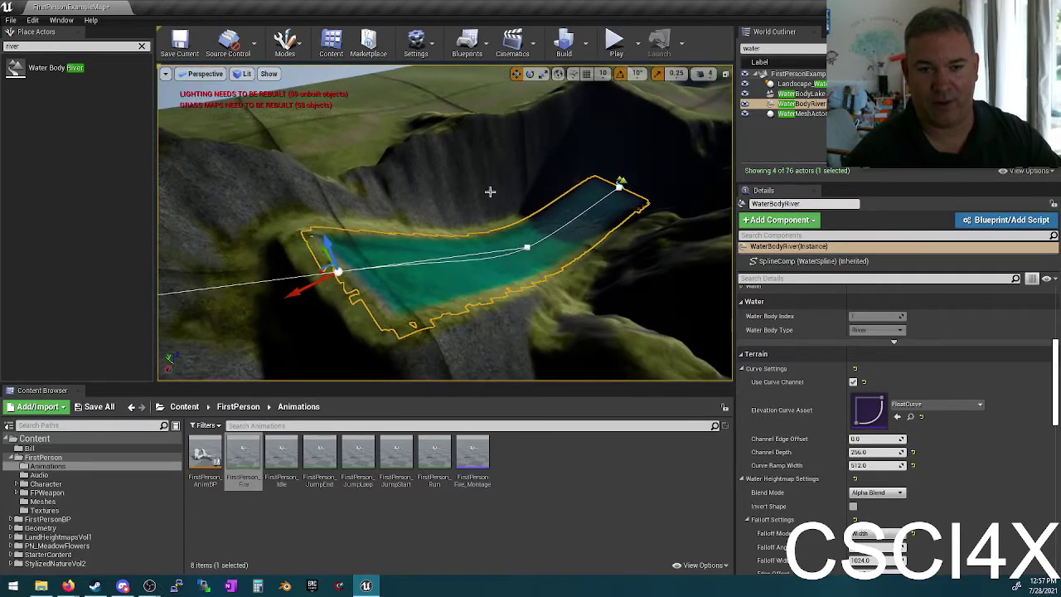
# Step: Extend the river toward the lower left and shift a point near its upper bend
pyautogui.moveTo(315, 289); pyautogui.dragTo(199, 306)
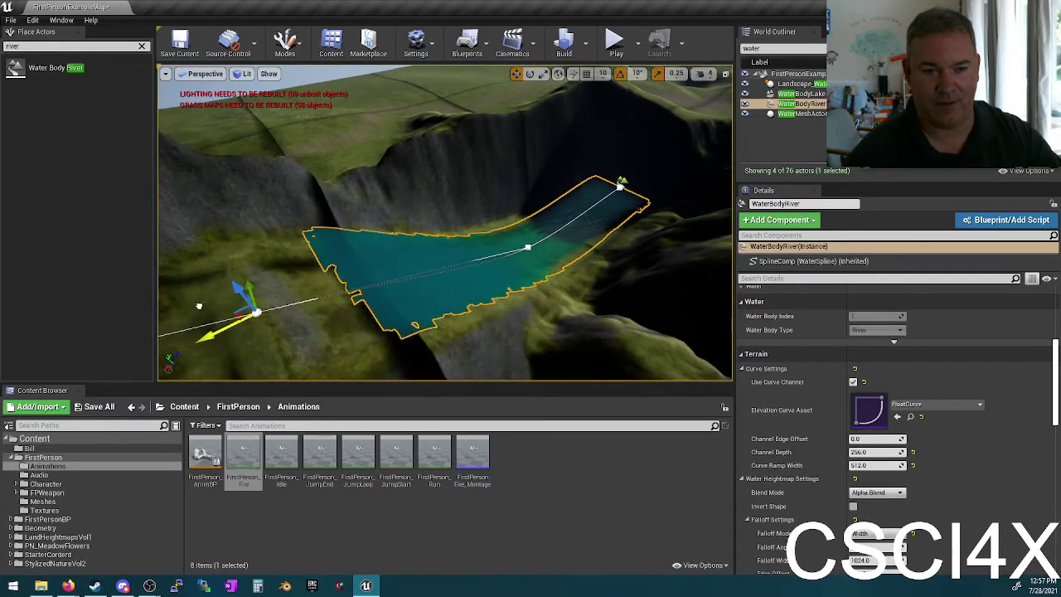
pyautogui.moveTo(331, 292); pyautogui.dragTo(330, 272, button='right')
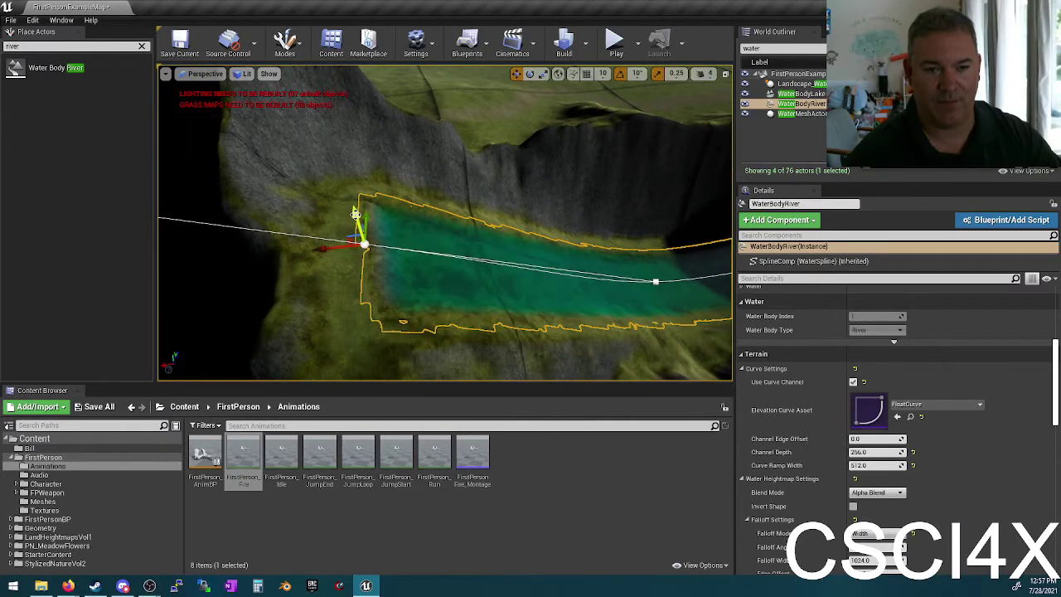
pyautogui.moveTo(456, 241); pyautogui.dragTo(400, 296, button='right')
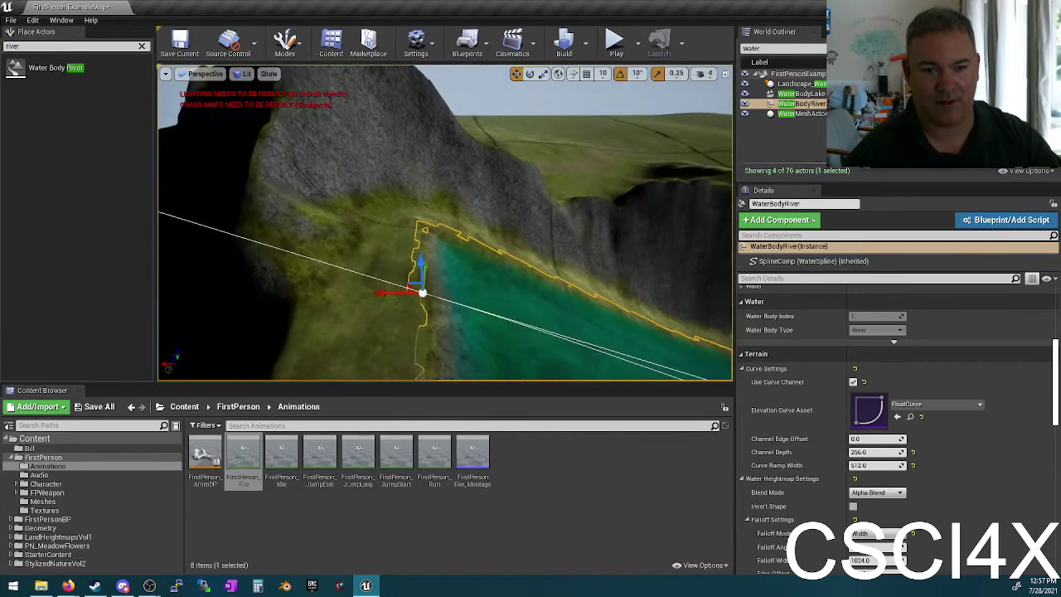
pyautogui.moveTo(394, 294); pyautogui.dragTo(428, 255)
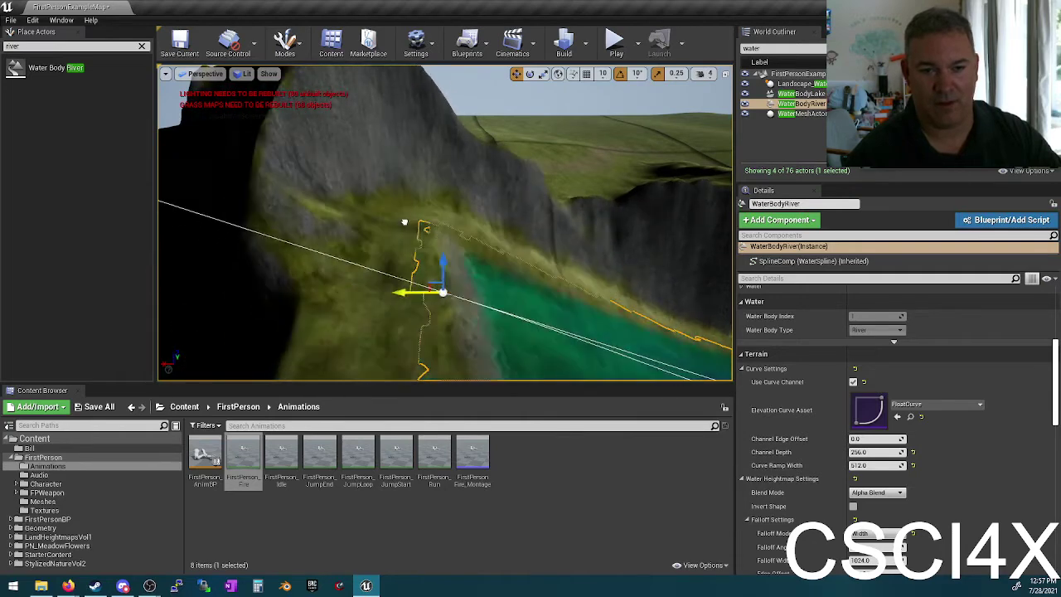
pyautogui.moveTo(428, 254); pyautogui.dragTo(519, 226, button='right')
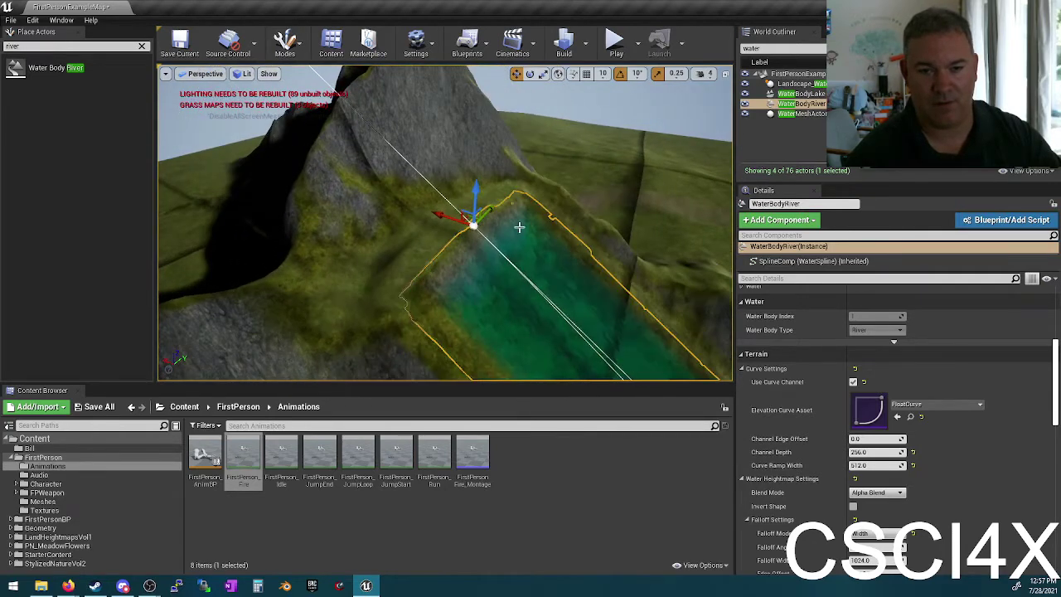
pyautogui.moveTo(458, 217); pyautogui.dragTo(434, 210)
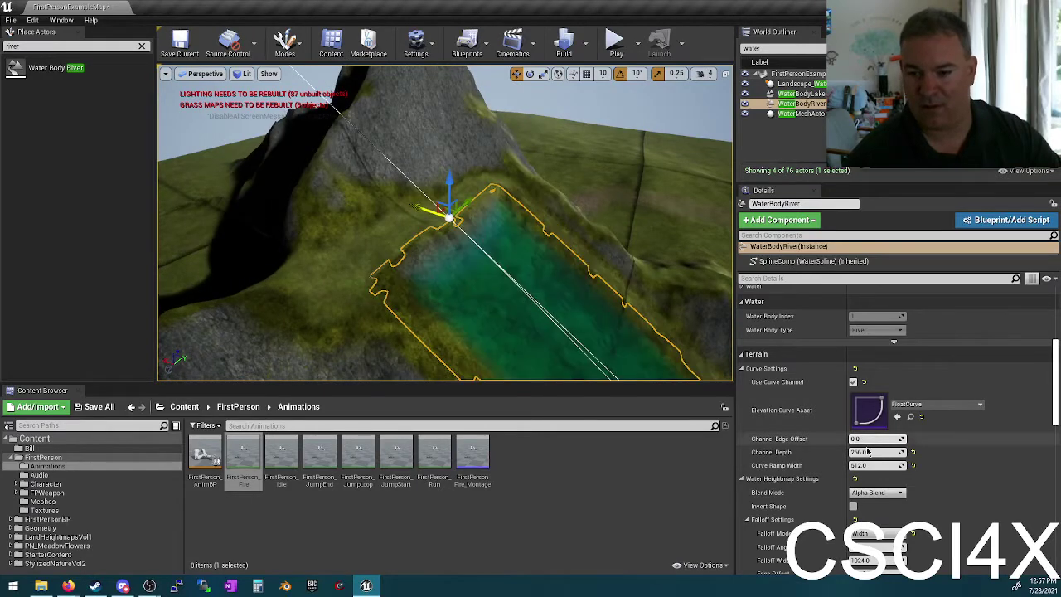
# Step: Make the river's falloff angle-based and try falloff angles of 10, then 90
pyautogui.scroll(-2, 853, 470)
pyautogui.scroll(-1, 850, 470)
pyautogui.click(870, 426)
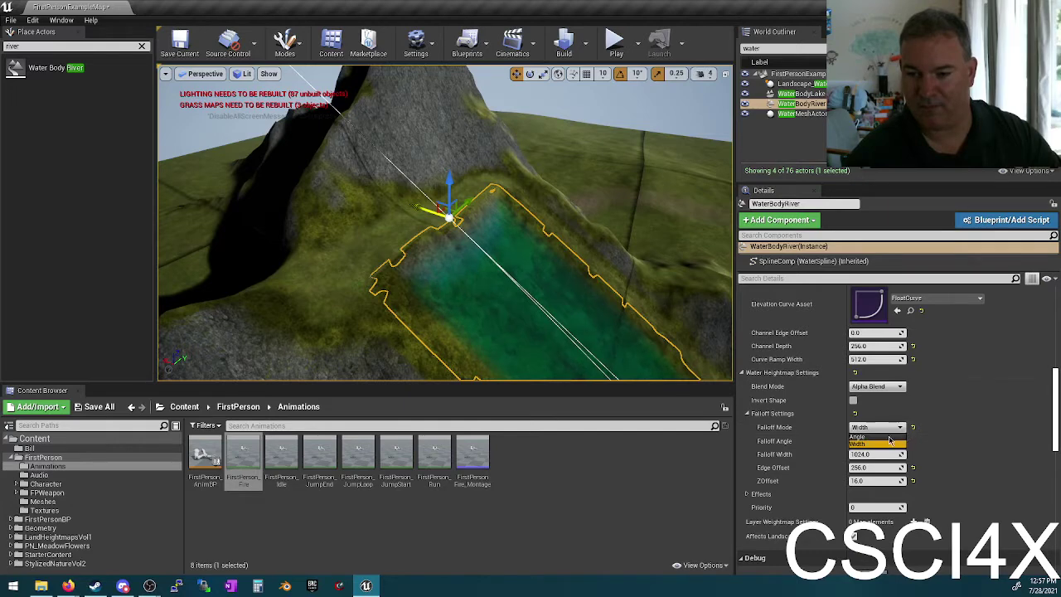
pyautogui.click(862, 437)
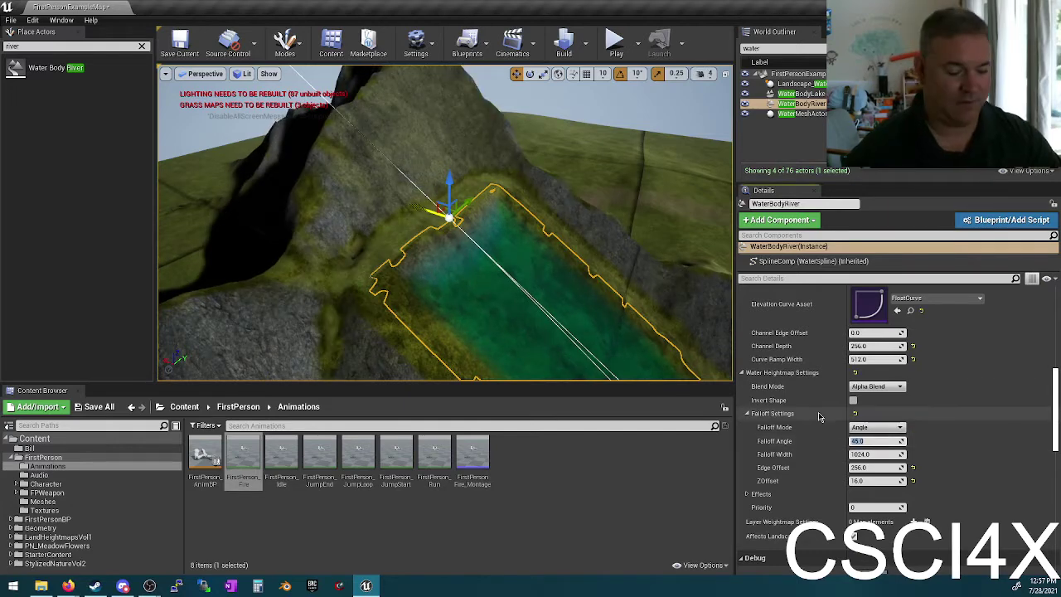
pyautogui.write('10')
pyautogui.press('Return')
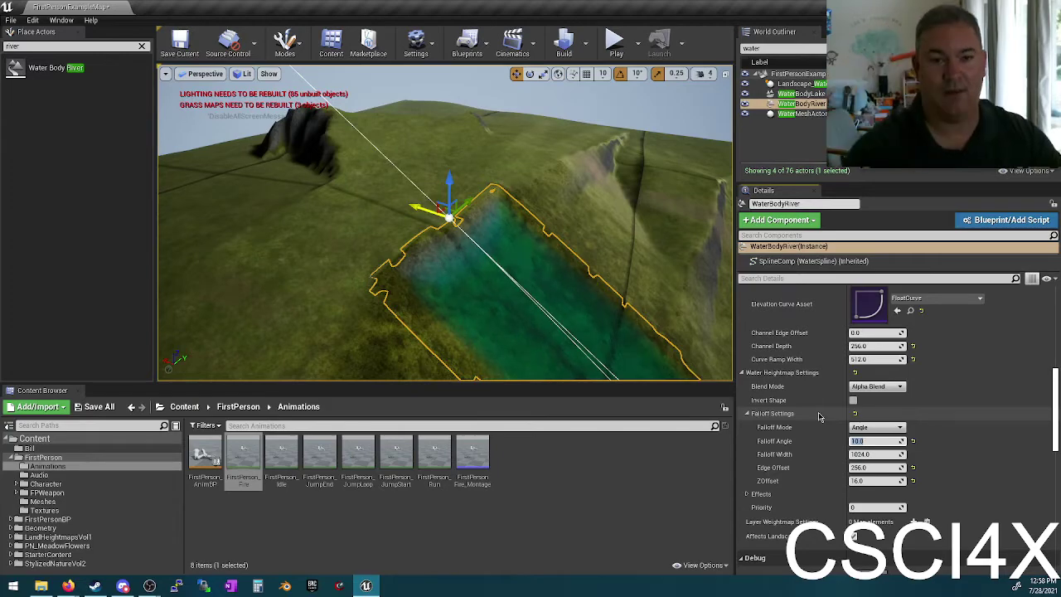
pyautogui.moveTo(555, 198); pyautogui.dragTo(556, 199, button='right')
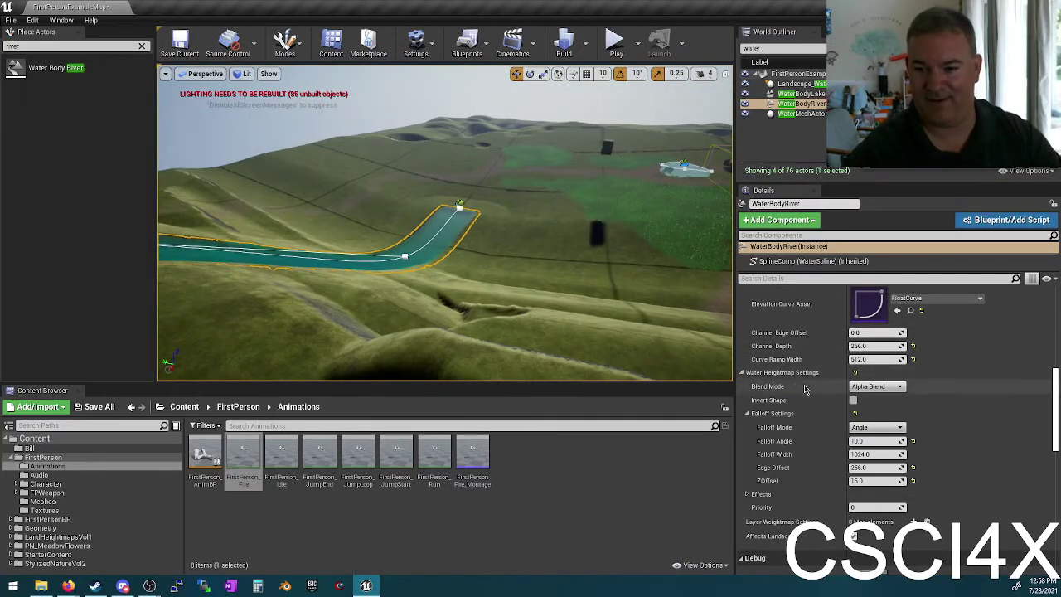
pyautogui.click(856, 441)
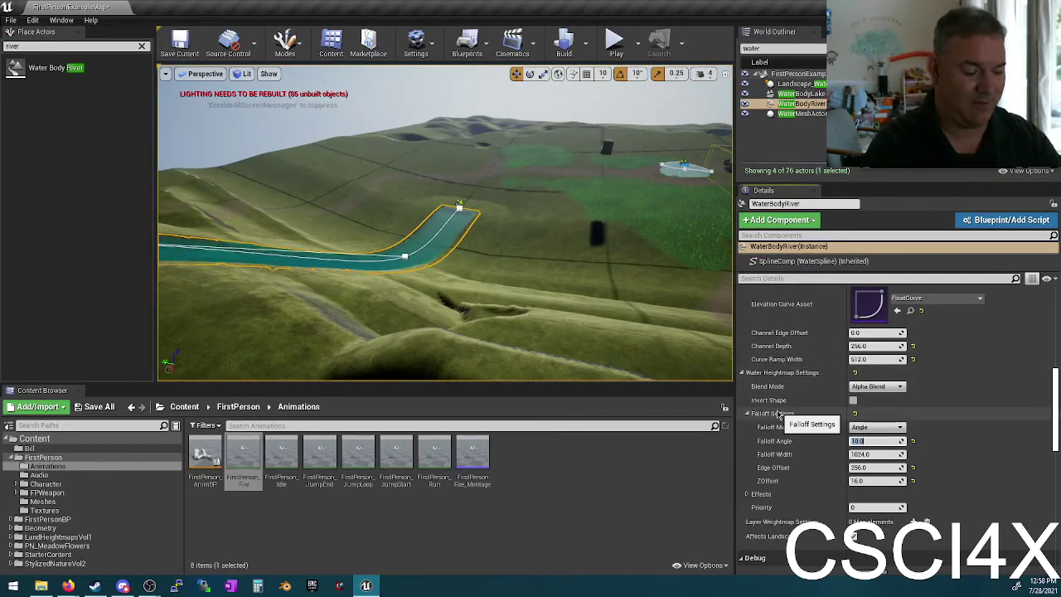
pyautogui.write('90')
pyautogui.press('Return')
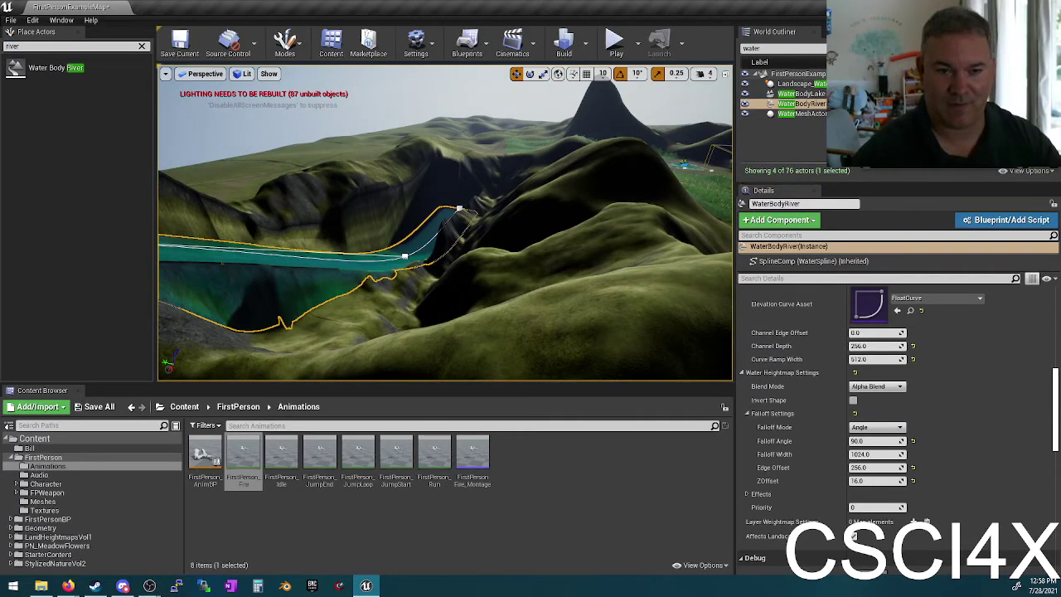
pyautogui.moveTo(445, 224); pyautogui.dragTo(530, 213, button='right')
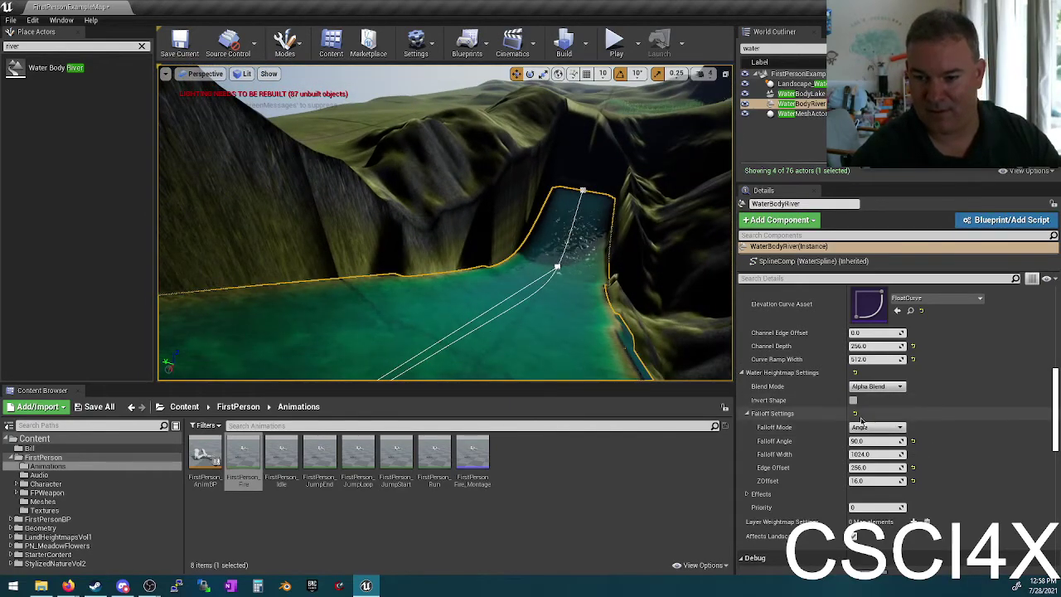
# Step: Set the river's falloff width to 0 and its falloff angle to 45, then 60
pyautogui.click(877, 454)
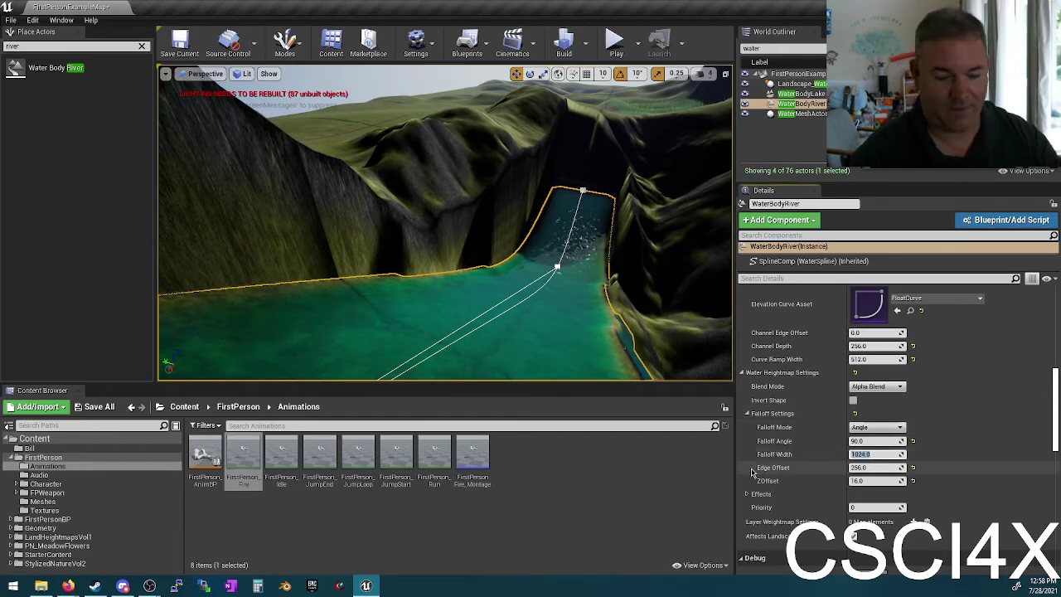
pyautogui.write('0')
pyautogui.press('Return')
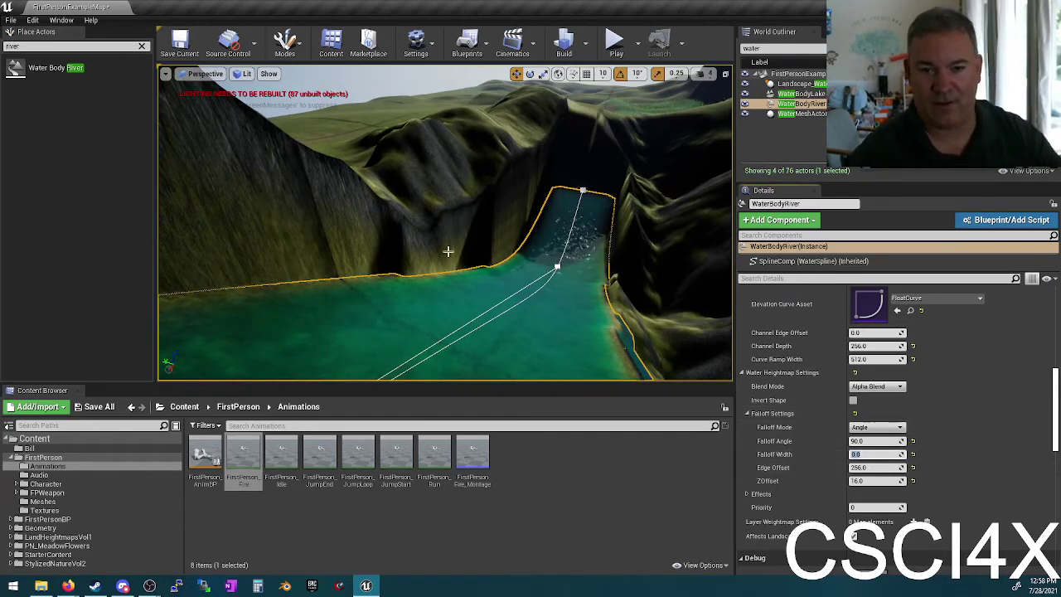
pyautogui.moveTo(445, 251)
pyautogui.mouseDown(button='right')
pyautogui.moveTo(455, 246)
pyautogui.moveTo(443, 250)
pyautogui.mouseUp(button='right')
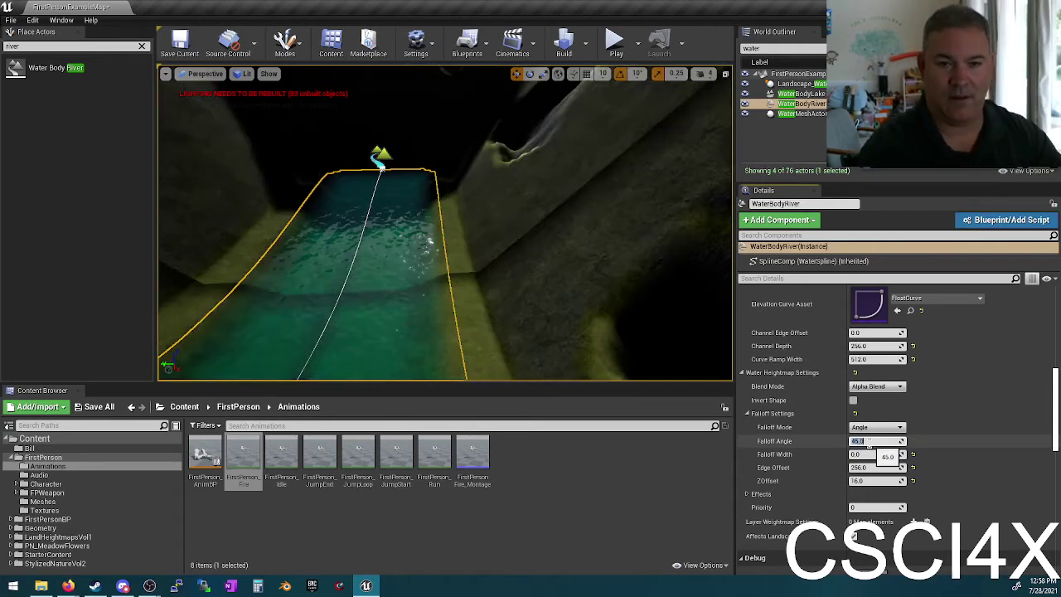
pyautogui.press('Return')
pyautogui.moveTo(445, 250); pyautogui.dragTo(377, 249, button='right')
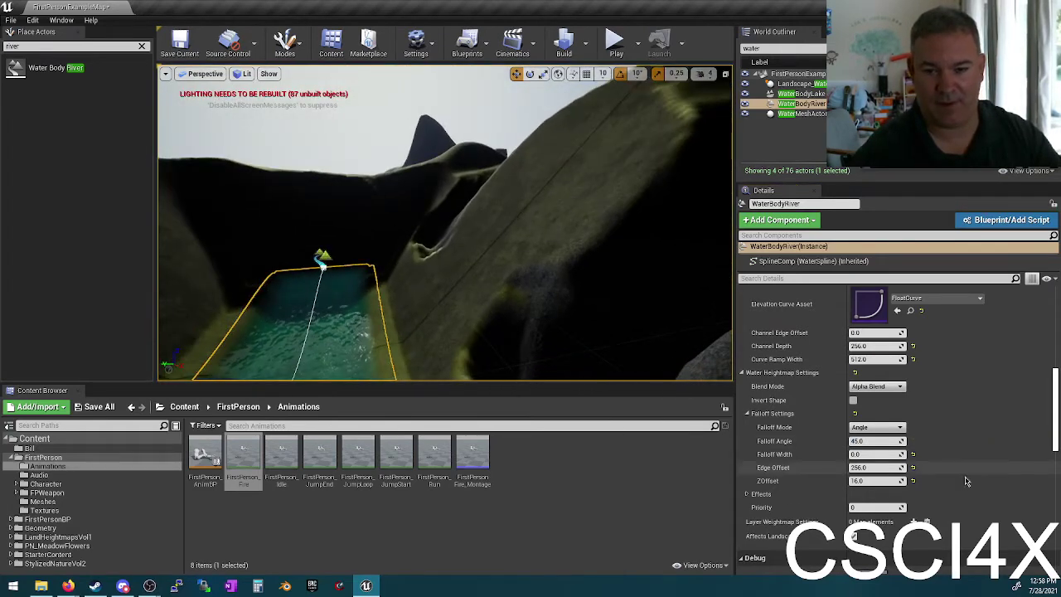
pyautogui.click(899, 441)
pyautogui.write('60')
pyautogui.press('Return')
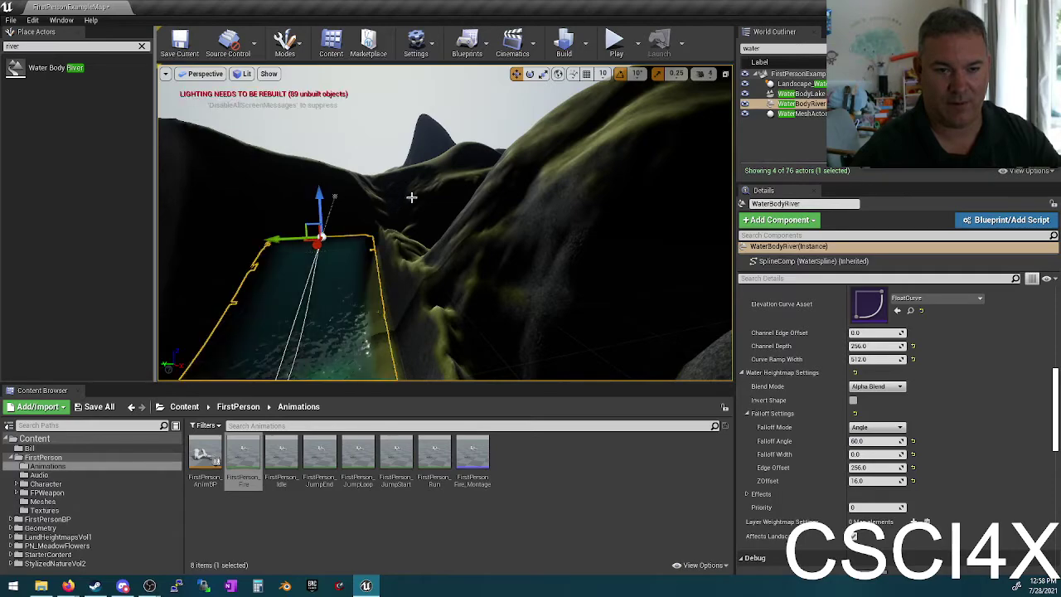
# Step: Lower a river spline point on Z, then shift it up-right and nudge it slightly left
pyautogui.moveTo(411, 197); pyautogui.dragTo(411, 197, button='right')
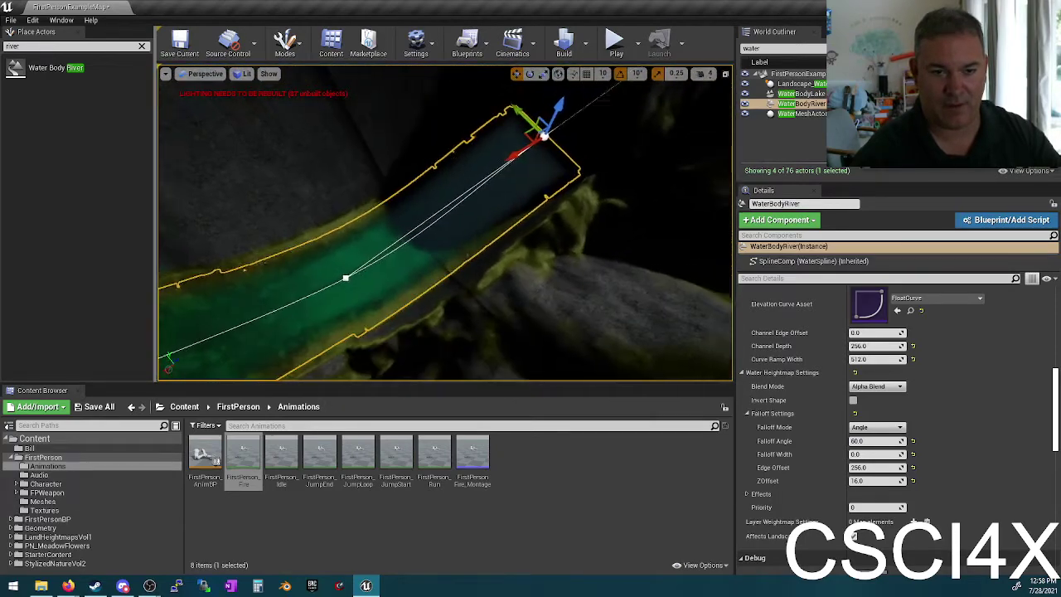
pyautogui.moveTo(398, 262); pyautogui.dragTo(398, 262, button='right')
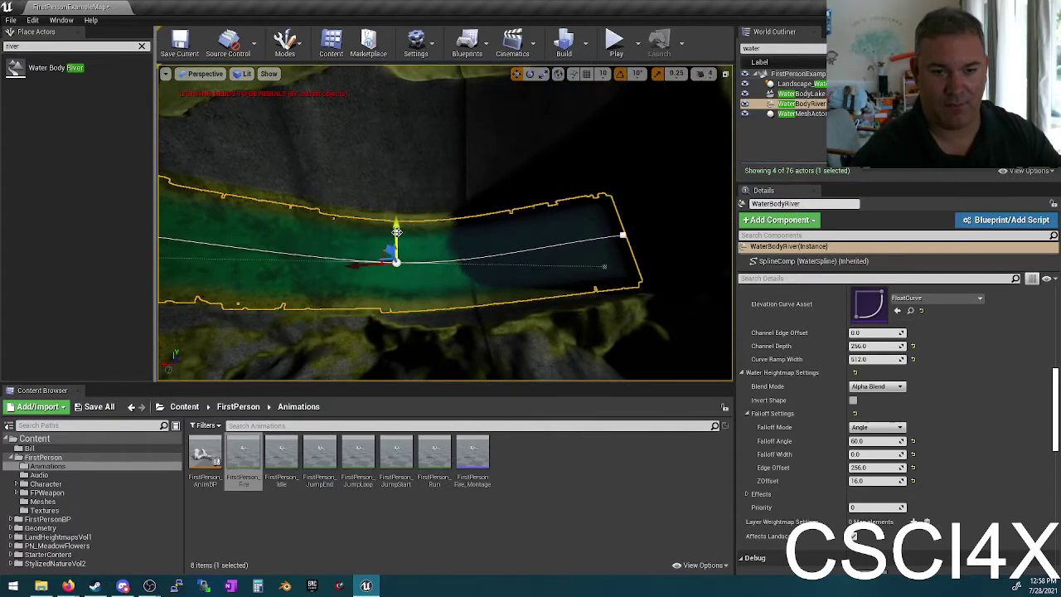
pyautogui.moveTo(396, 233); pyautogui.dragTo(373, 291)
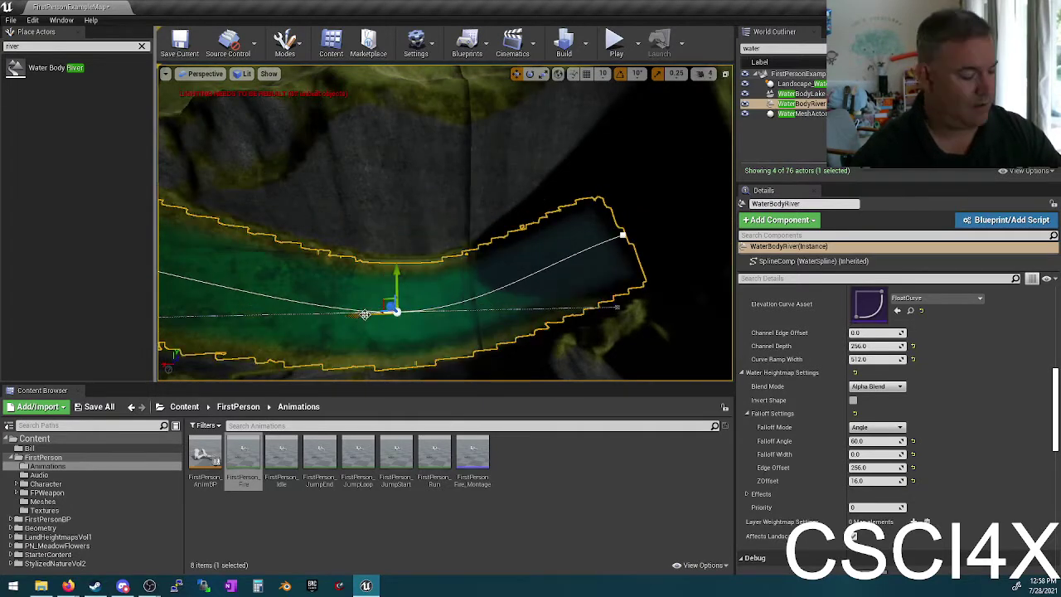
pyautogui.moveTo(367, 316); pyautogui.dragTo(234, 250, button='right')
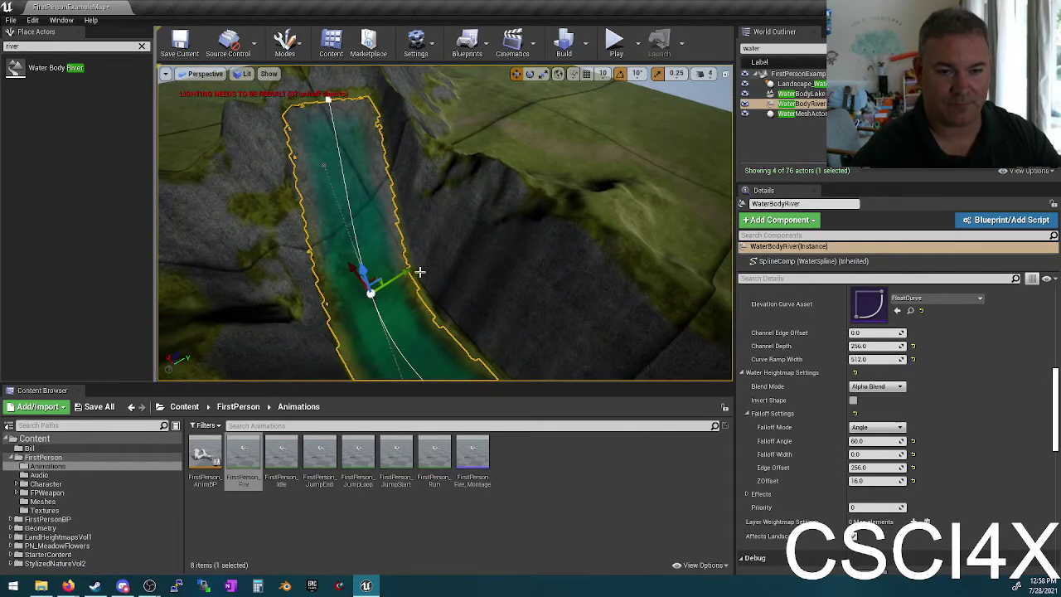
pyautogui.moveTo(404, 274); pyautogui.dragTo(473, 212)
pyautogui.moveTo(473, 212); pyautogui.dragTo(473, 212, button='right')
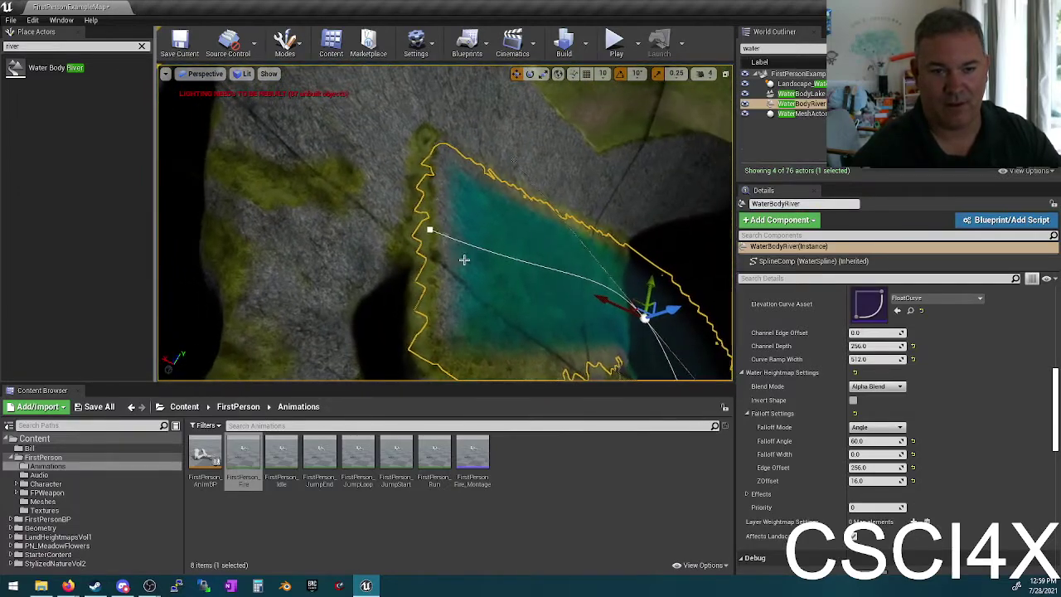
pyautogui.moveTo(412, 219); pyautogui.dragTo(405, 217)
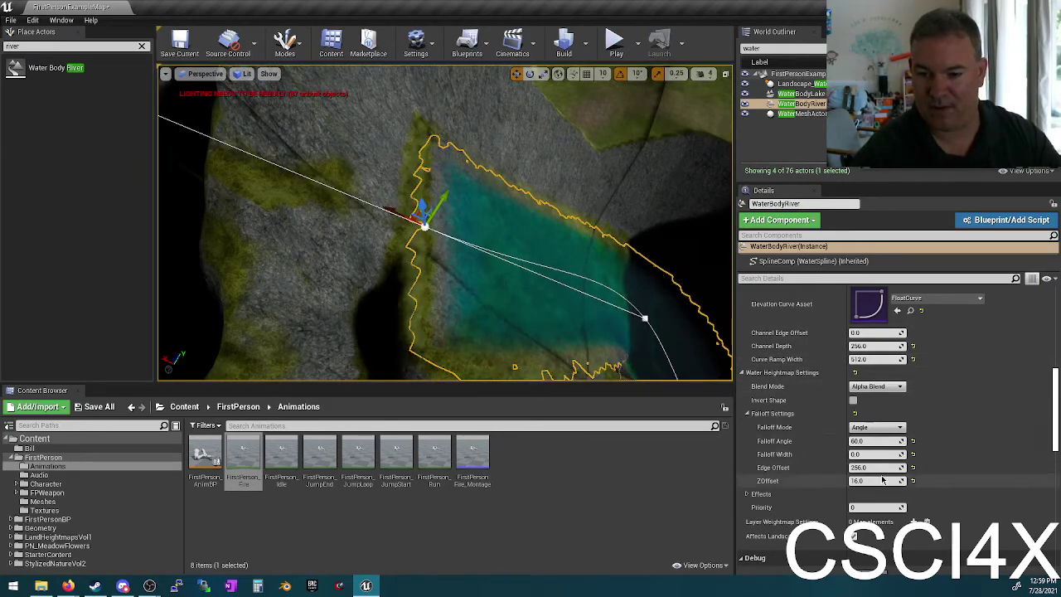
# Step: Set the river's Falloff Edge Offset to 50
pyautogui.click(866, 467)
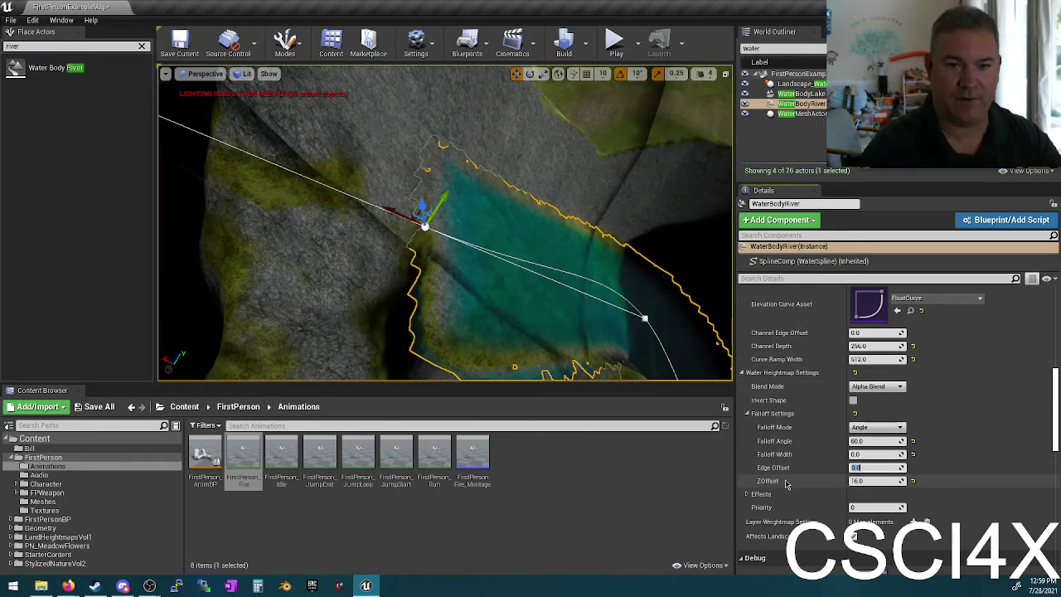
pyautogui.moveTo(549, 337); pyautogui.dragTo(550, 336, button='right')
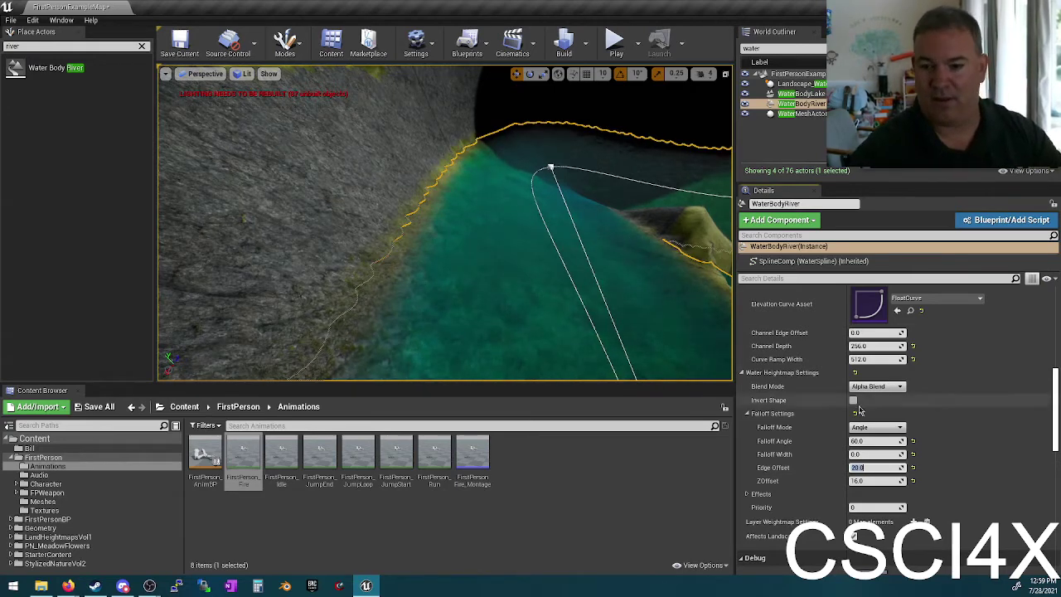
pyautogui.write('50')
pyautogui.press('Return')
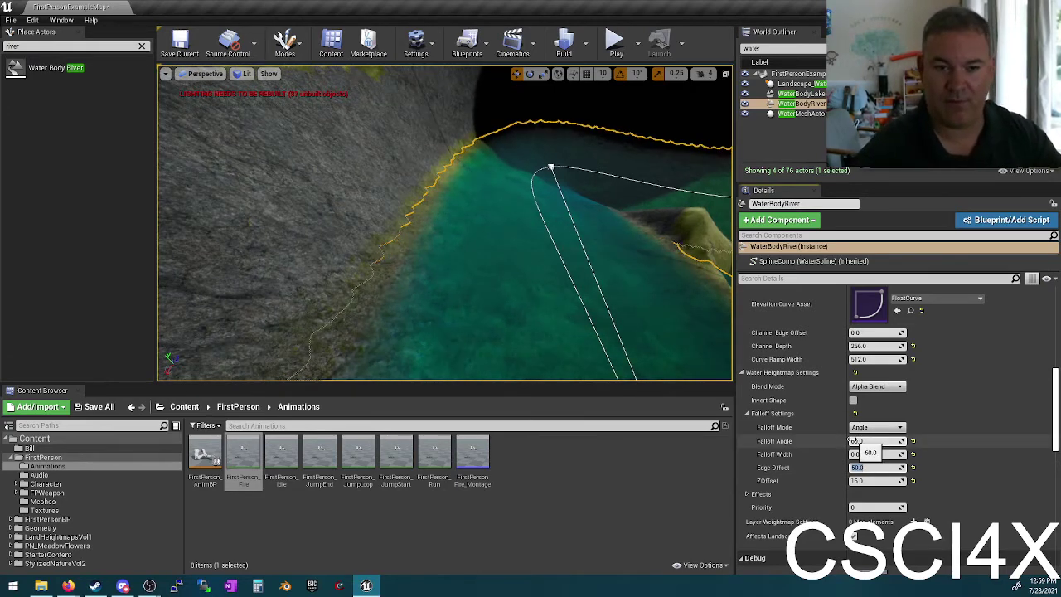
# Step: Inspect the river banks and set the river's ZOffset to 70
pyautogui.moveTo(403, 213); pyautogui.dragTo(285, 189, button='right')
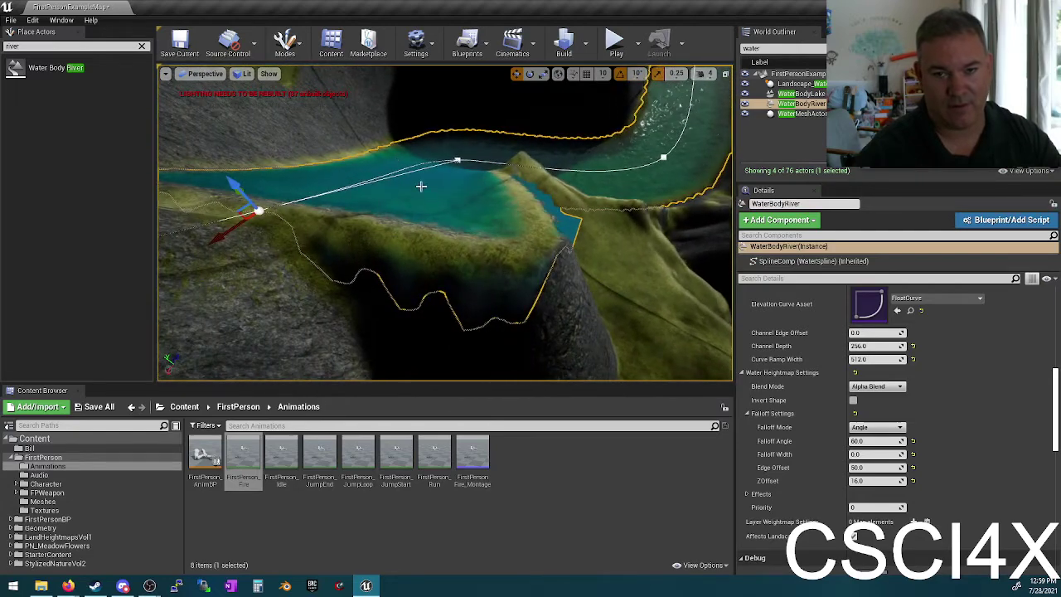
pyautogui.moveTo(421, 187); pyautogui.dragTo(504, 203, button='right')
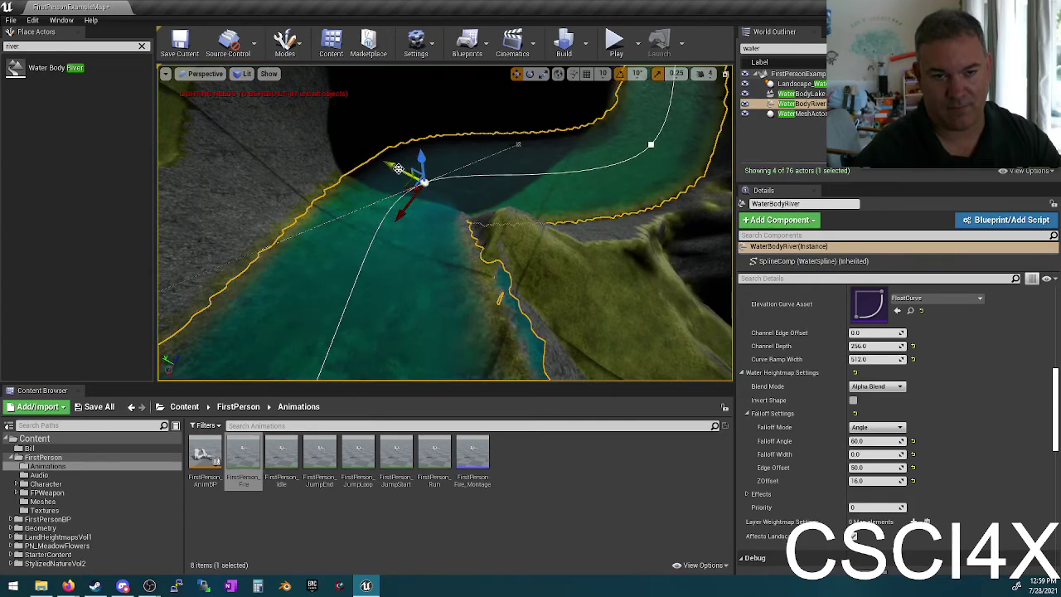
pyautogui.scroll(5, 406, 170)
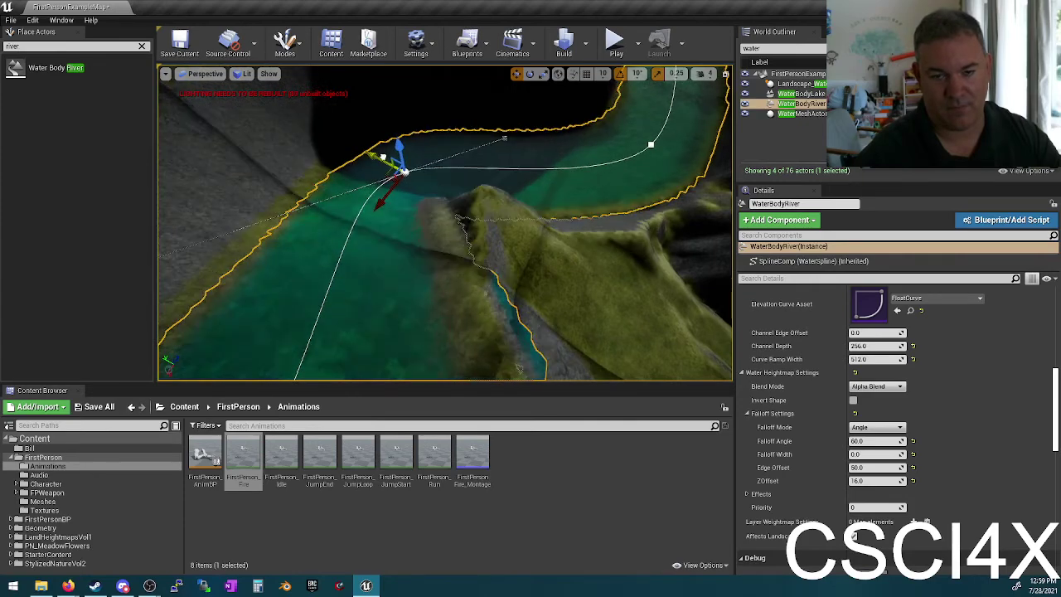
pyautogui.moveTo(455, 179); pyautogui.dragTo(561, 239, button='right')
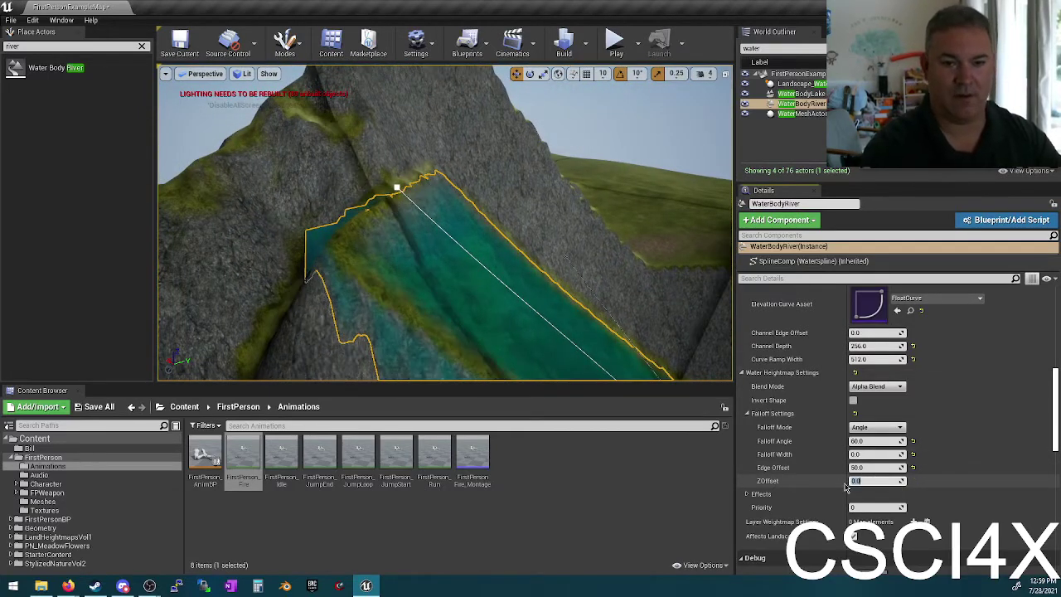
pyautogui.write('0')
pyautogui.press('Return')
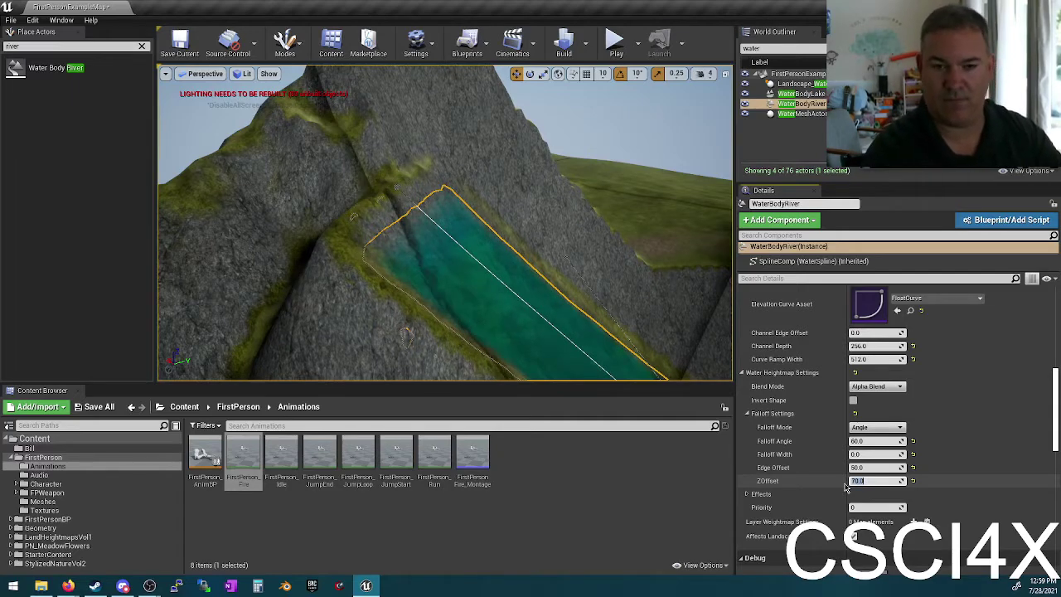
# Step: Fly down beside the river's end point and shift it sideways
pyautogui.moveTo(448, 248); pyautogui.dragTo(447, 248, button='right')
pyautogui.moveTo(381, 208); pyautogui.dragTo(381, 208, button='right')
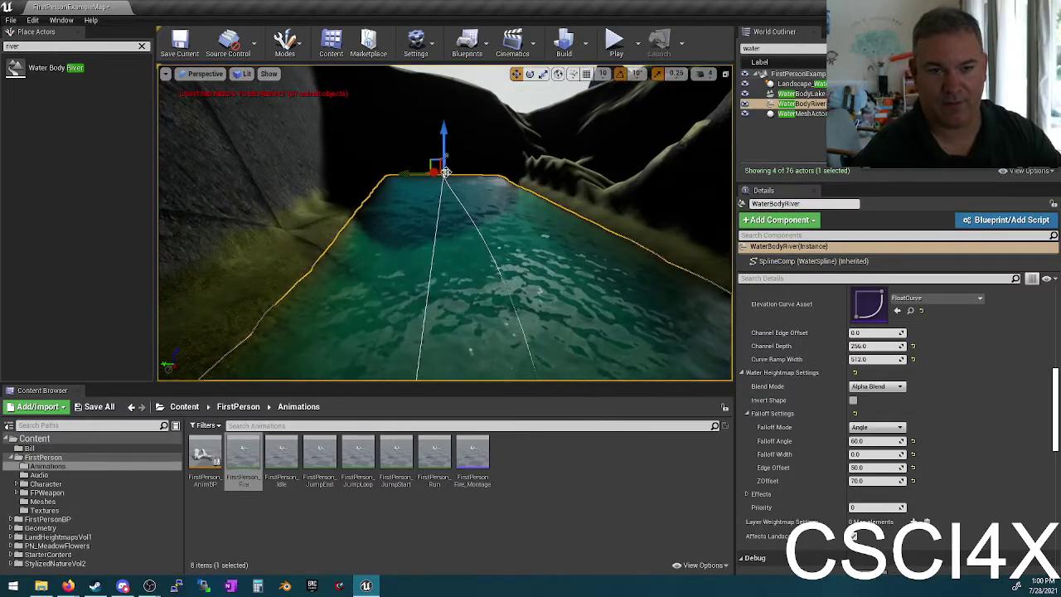
pyautogui.moveTo(427, 207); pyautogui.dragTo(412, 229, button='right')
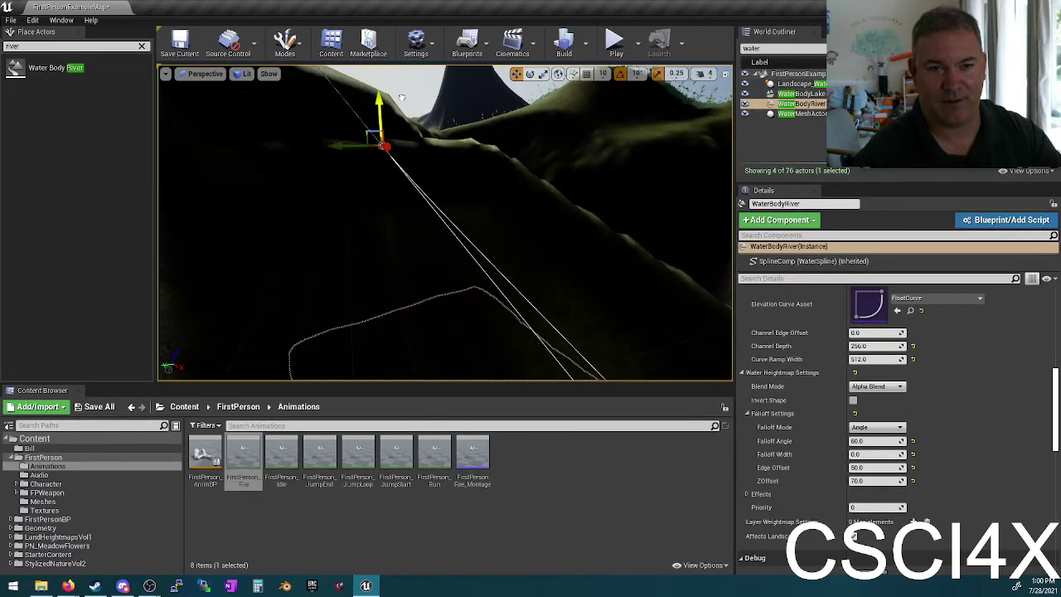
pyautogui.moveTo(377, 116); pyautogui.dragTo(402, 98, button='right')
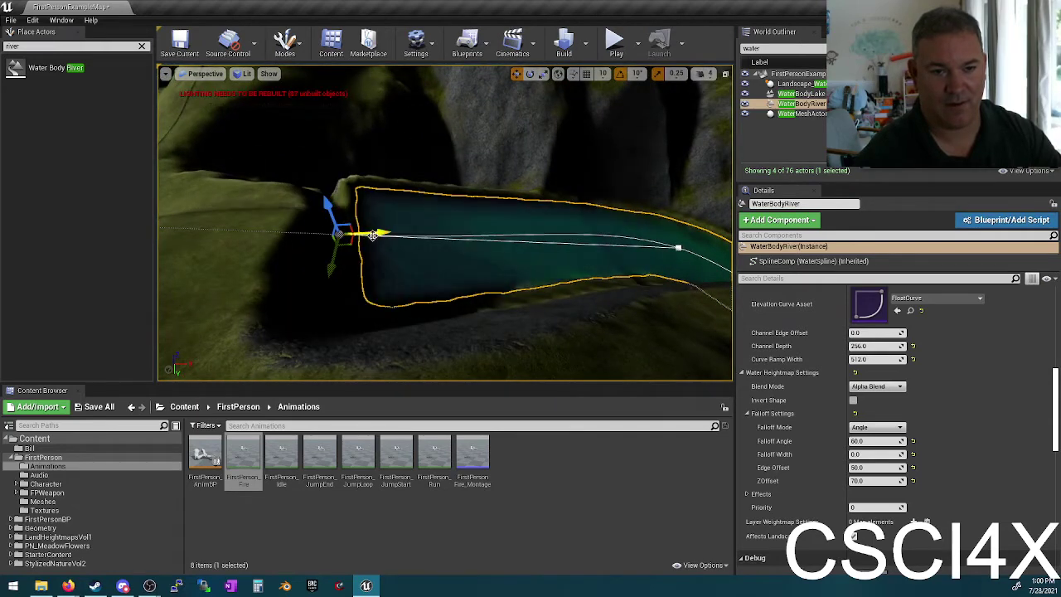
pyautogui.moveTo(373, 236); pyautogui.dragTo(317, 237)
pyautogui.moveTo(346, 237); pyautogui.dragTo(345, 237, button='right')
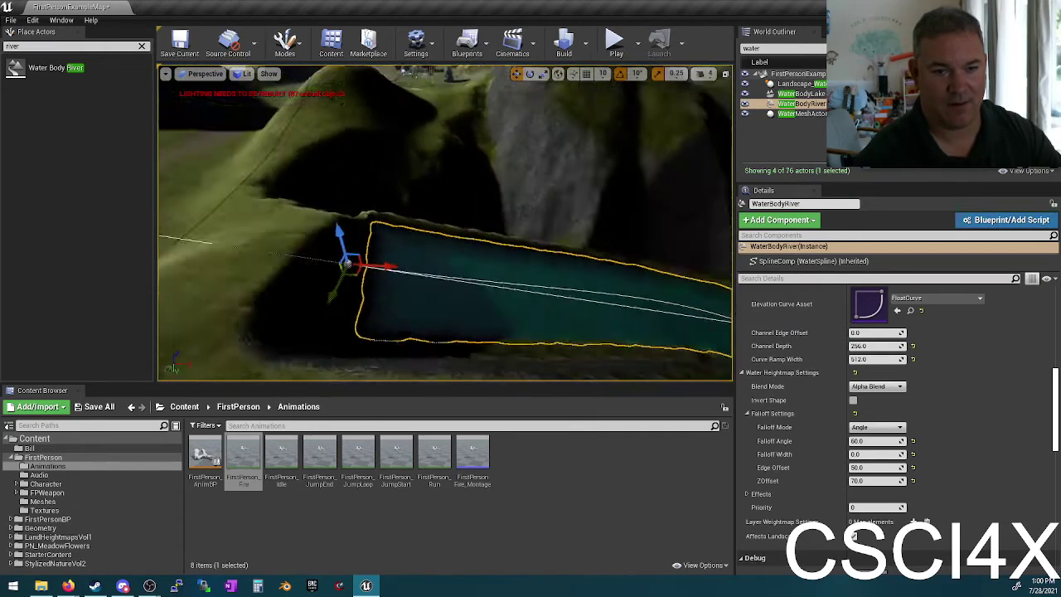
pyautogui.moveTo(415, 247); pyautogui.dragTo(415, 247, button='right')
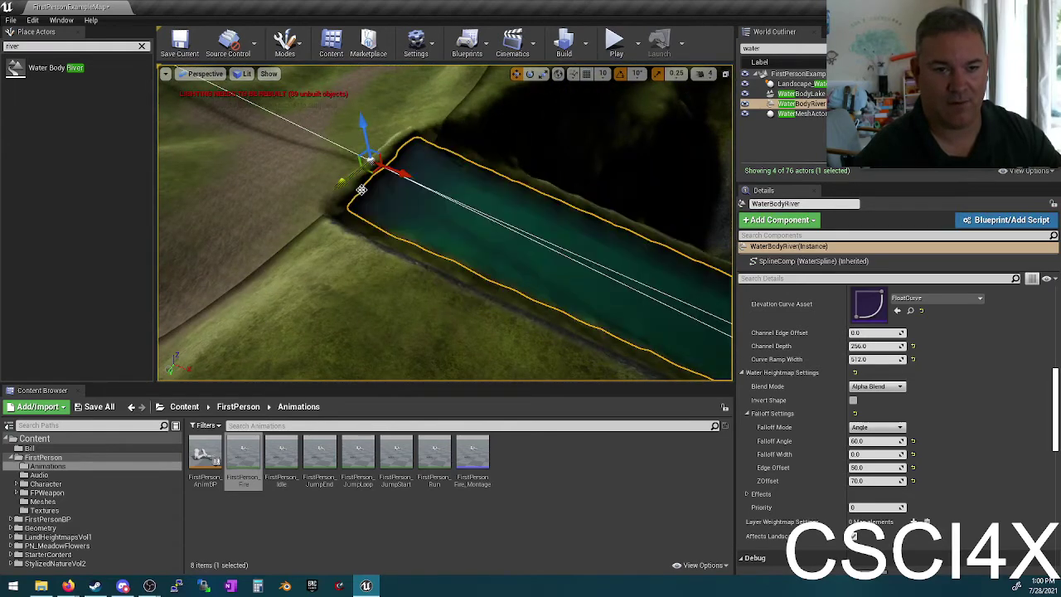
pyautogui.moveTo(425, 172); pyautogui.dragTo(426, 171, button='right')
# Step: Pull the river's last spline point back along X and rotate it about 20° toward the lake
pyautogui.press('f')
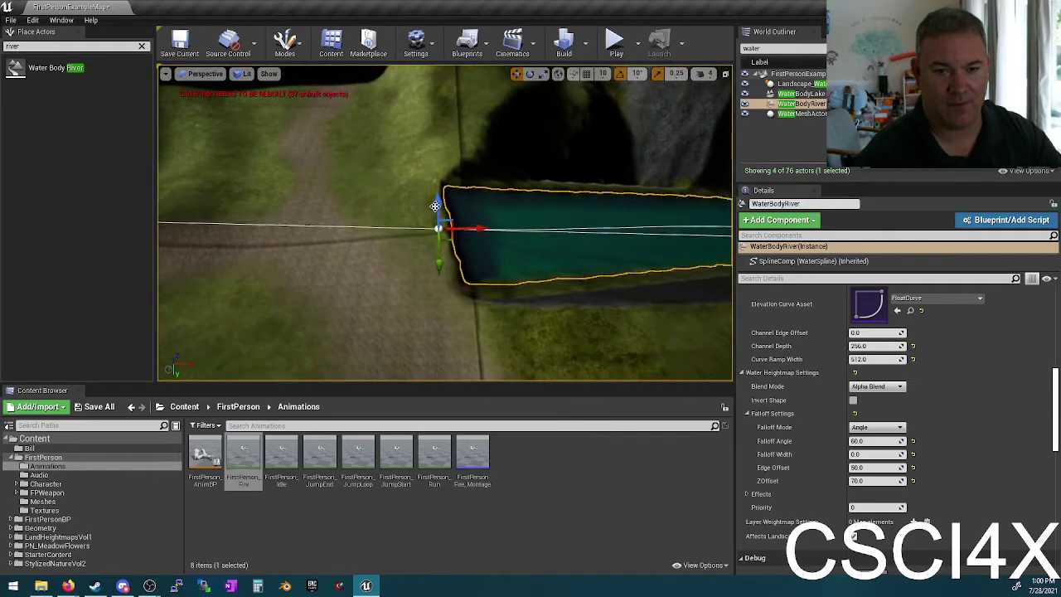
pyautogui.click(454, 219)
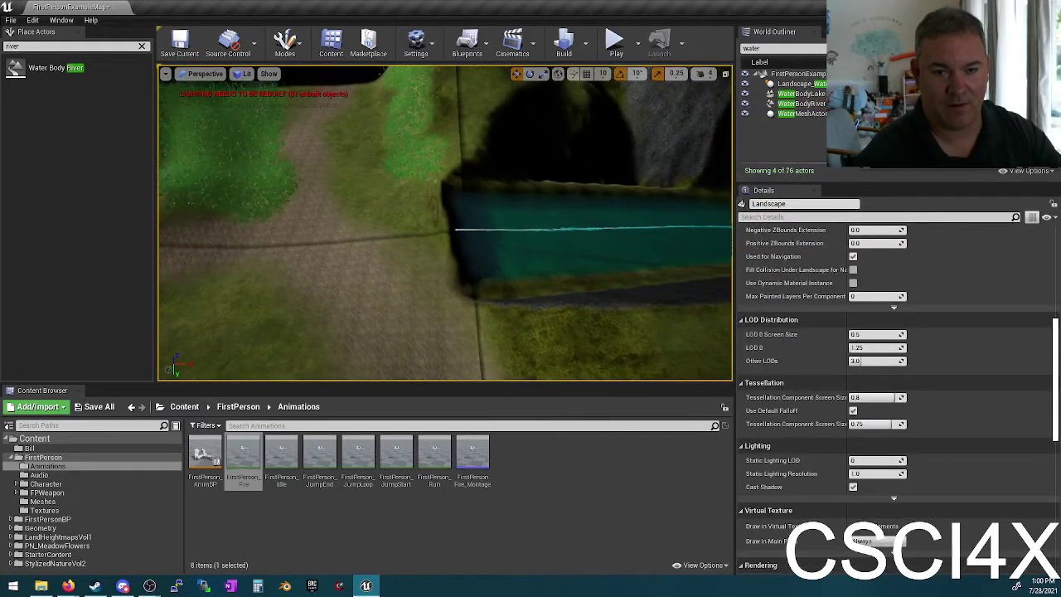
pyautogui.click(489, 228)
pyautogui.click(440, 229)
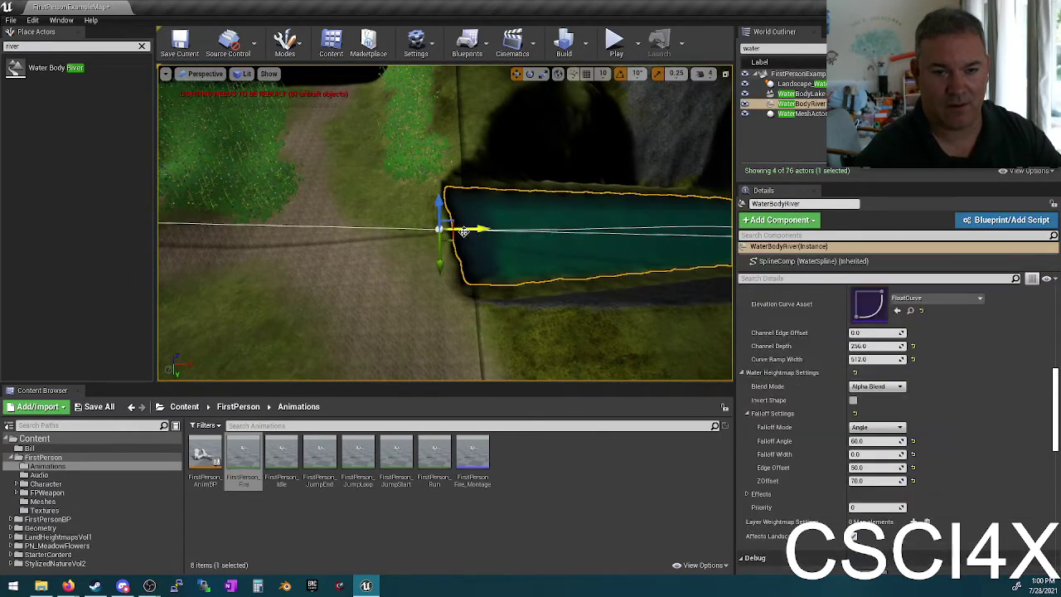
pyautogui.moveTo(470, 229); pyautogui.dragTo(419, 222)
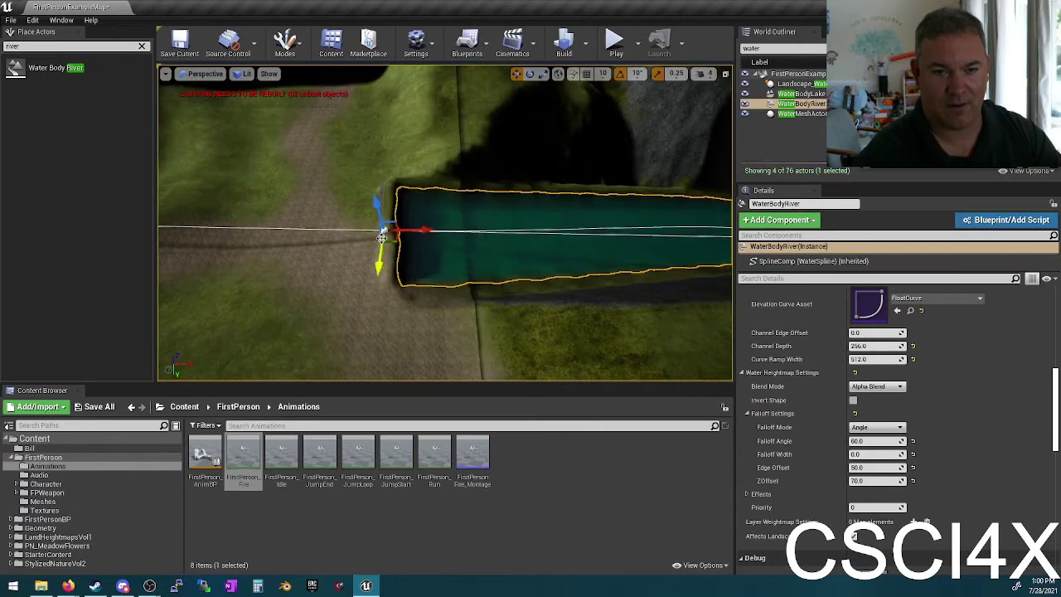
pyautogui.moveTo(345, 275); pyautogui.dragTo(373, 263)
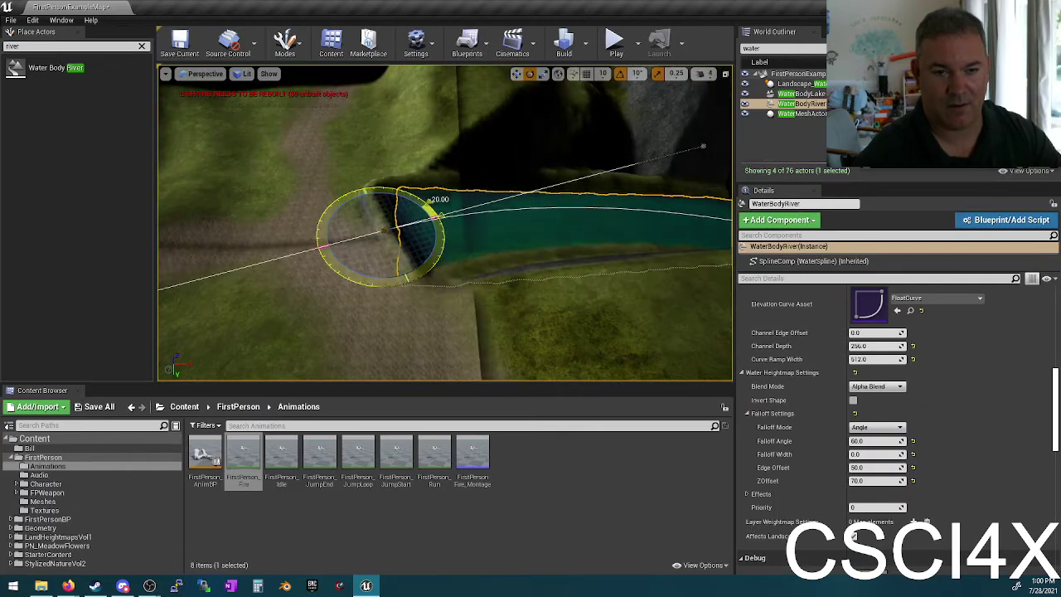
pyautogui.moveTo(441, 232); pyautogui.dragTo(488, 202, button='right')
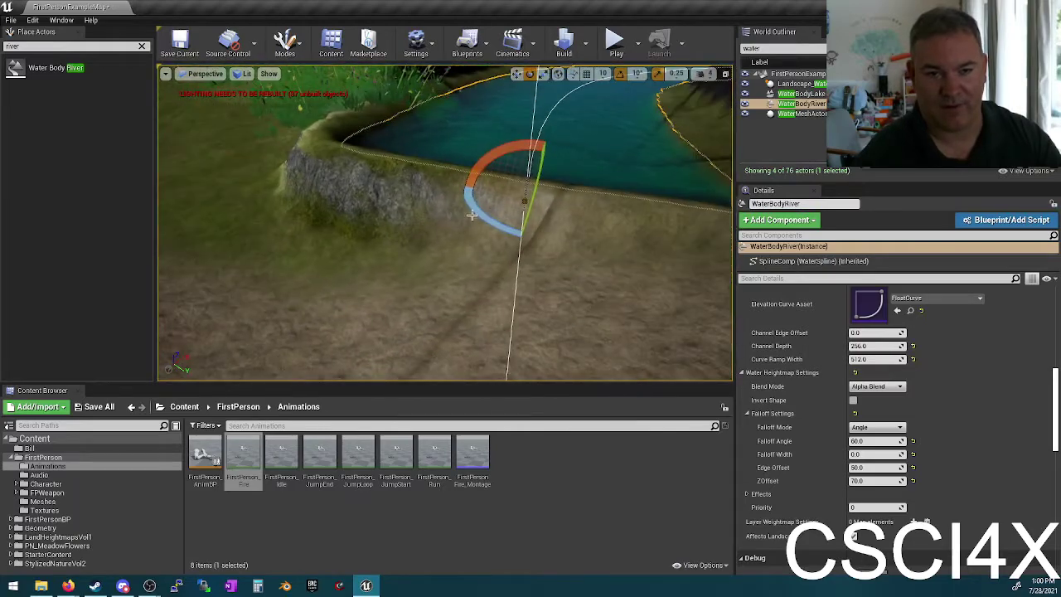
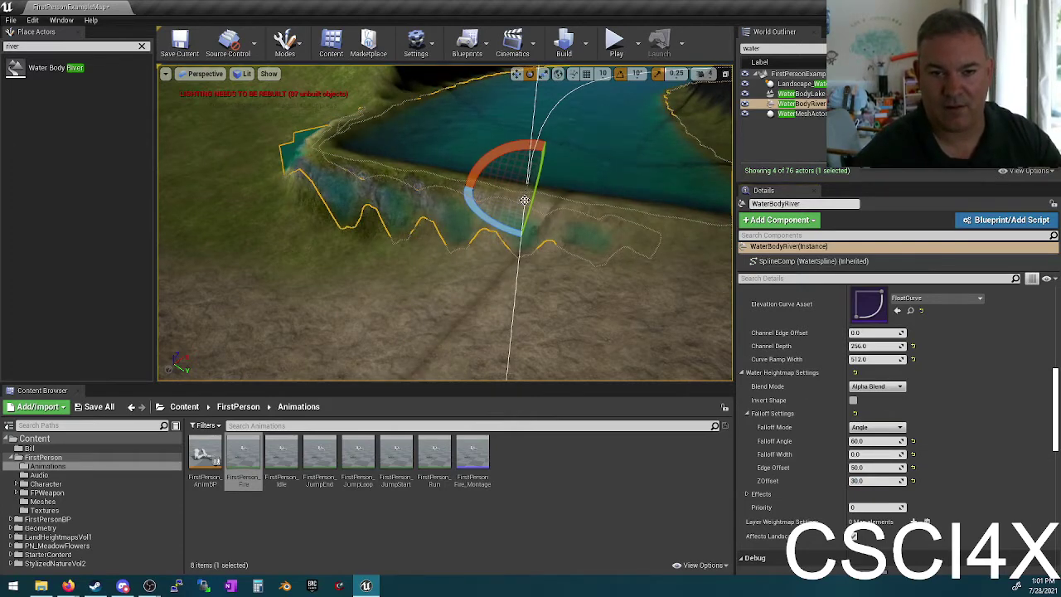
# Step: Drag the river spline point down along Z to deepen the channel
pyautogui.press('w')
pyautogui.moveTo(529, 178); pyautogui.dragTo(525, 212)
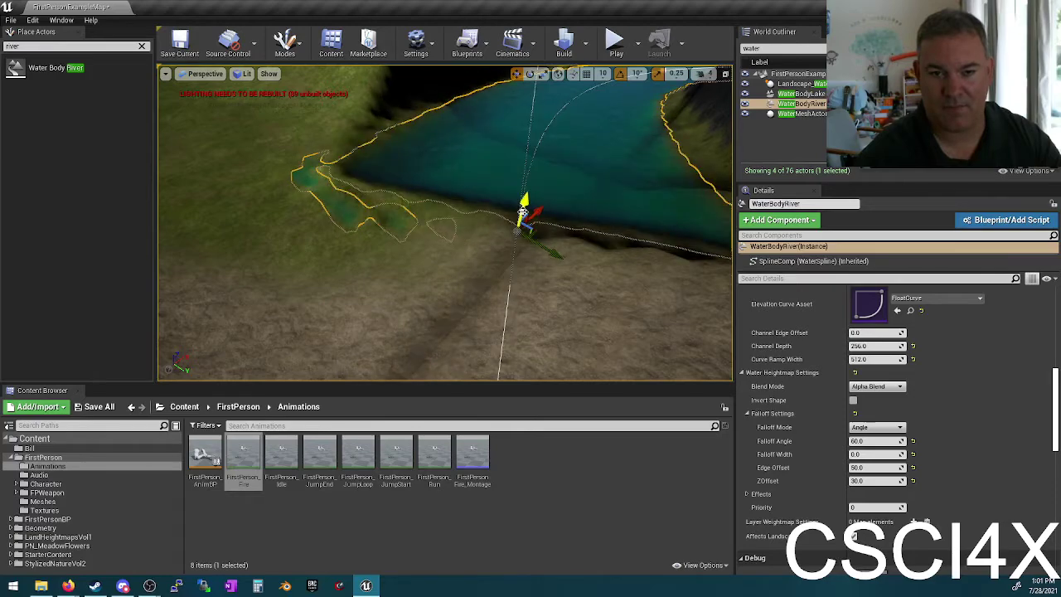
pyautogui.moveTo(516, 286); pyautogui.dragTo(452, 297, button='right')
# Step: Deselect the river and fly over the grassy bank to look down the deepened river
pyautogui.press('Escape')
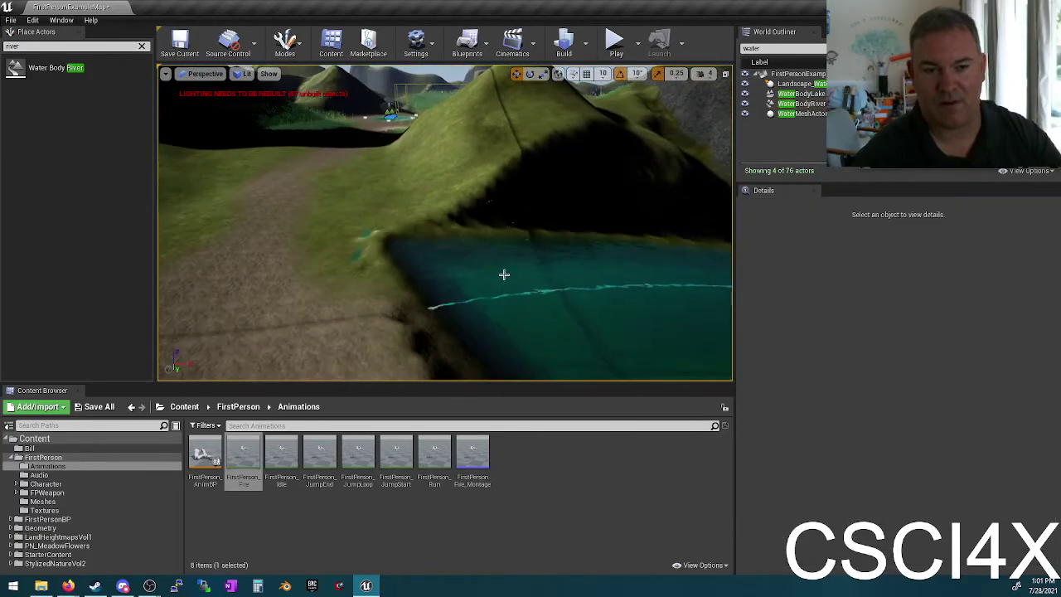
pyautogui.moveTo(502, 274)
pyautogui.mouseDown(button='right')
pyautogui.moveTo(476, 279)
pyautogui.moveTo(514, 292)
pyautogui.mouseUp(button='right')
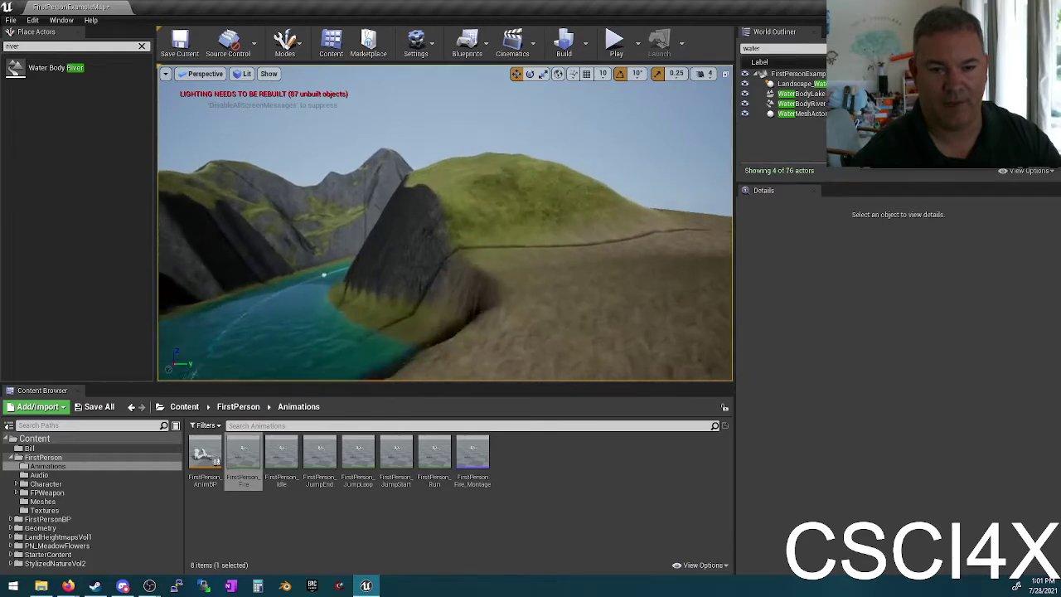
pyautogui.moveTo(513, 291); pyautogui.dragTo(505, 298, button='right')
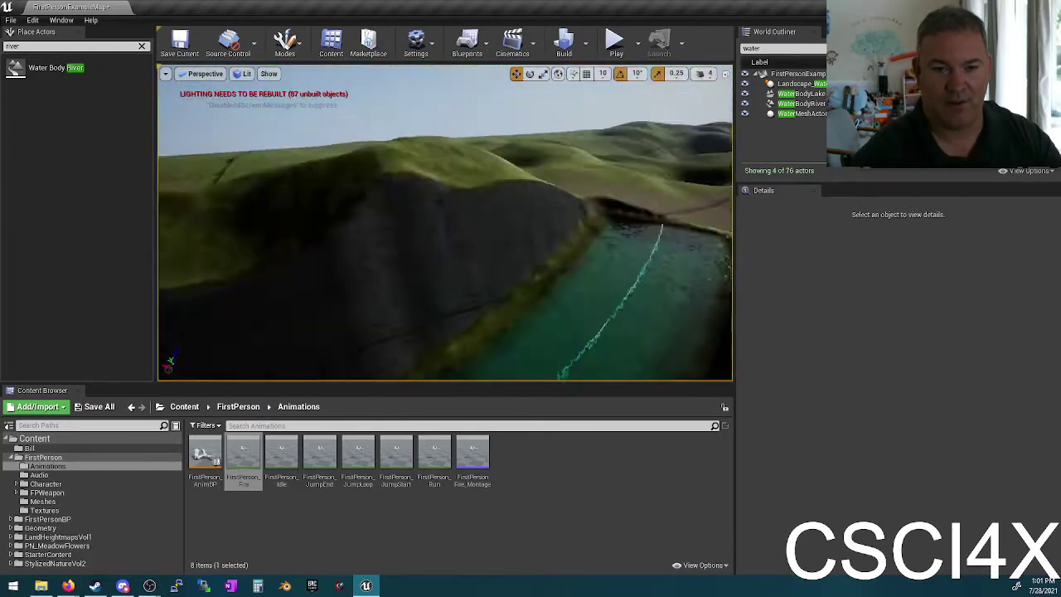
pyautogui.moveTo(506, 298); pyautogui.dragTo(530, 300, button='right')
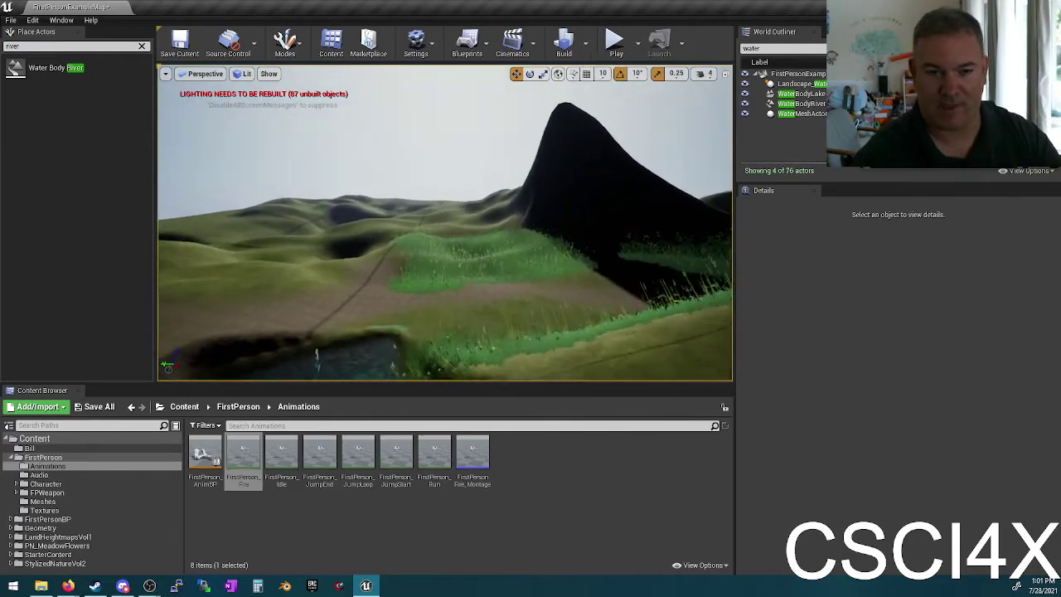
pyautogui.moveTo(530, 300); pyautogui.dragTo(476, 284, button='right')
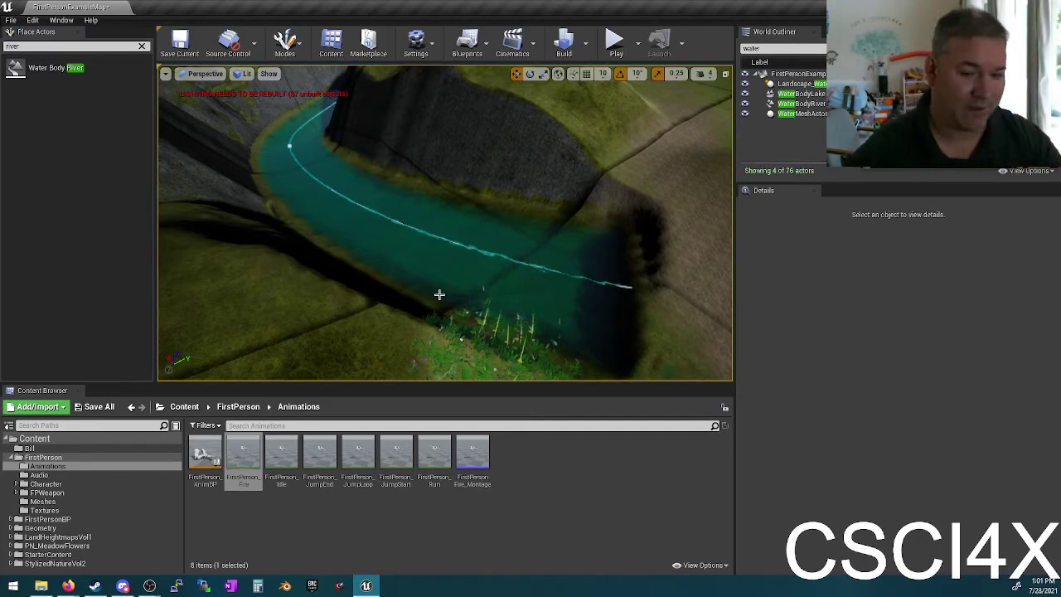
# Step: Select the river and set Channel Depth to 512.0 and Curve Ramp Width to 256.0
pyautogui.click(512, 319)
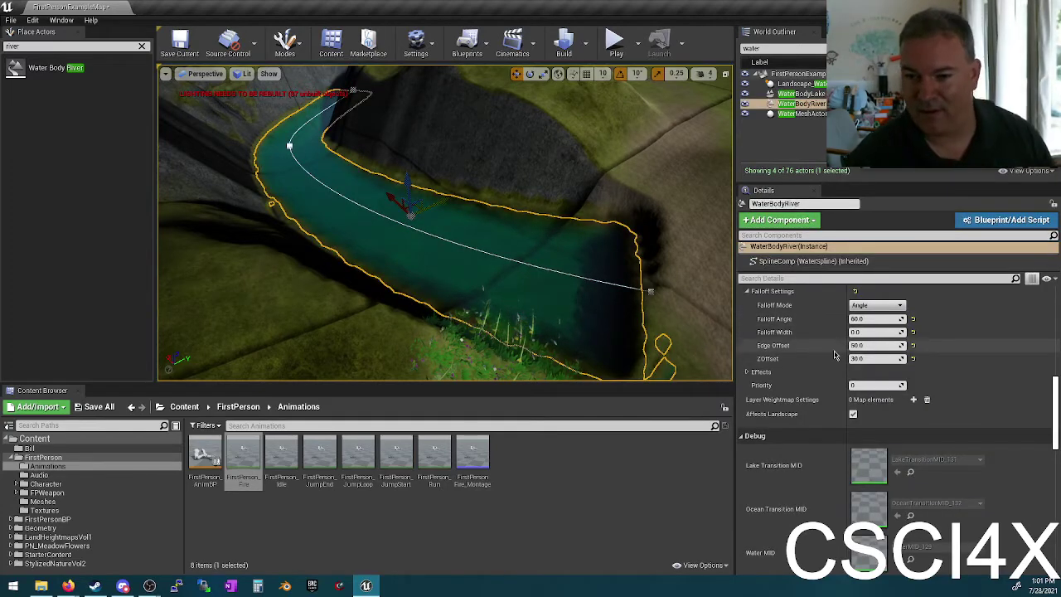
pyautogui.scroll(-5, 818, 375)
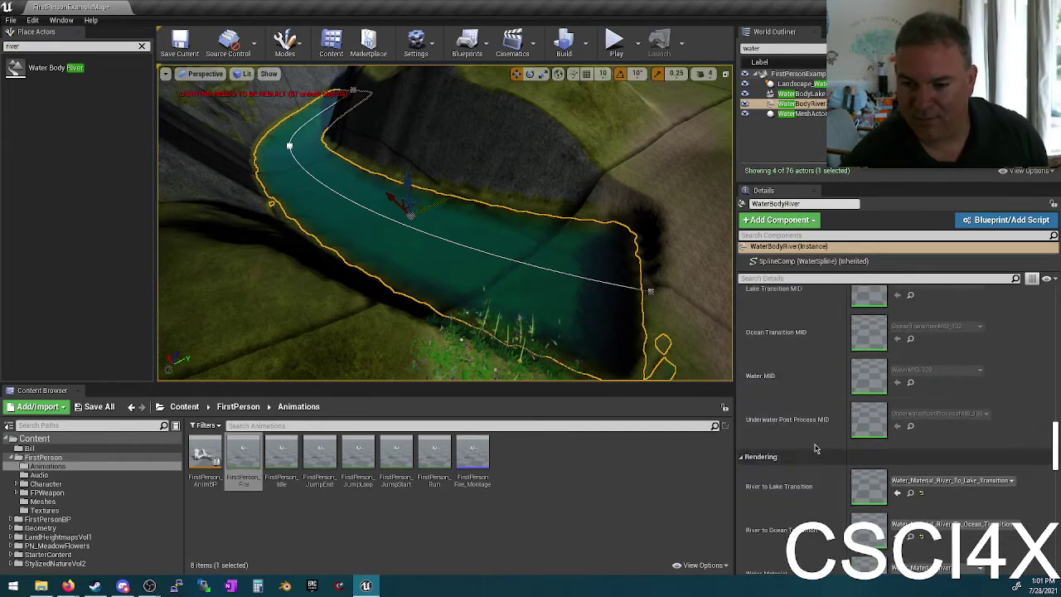
pyautogui.scroll(-5, 823, 417)
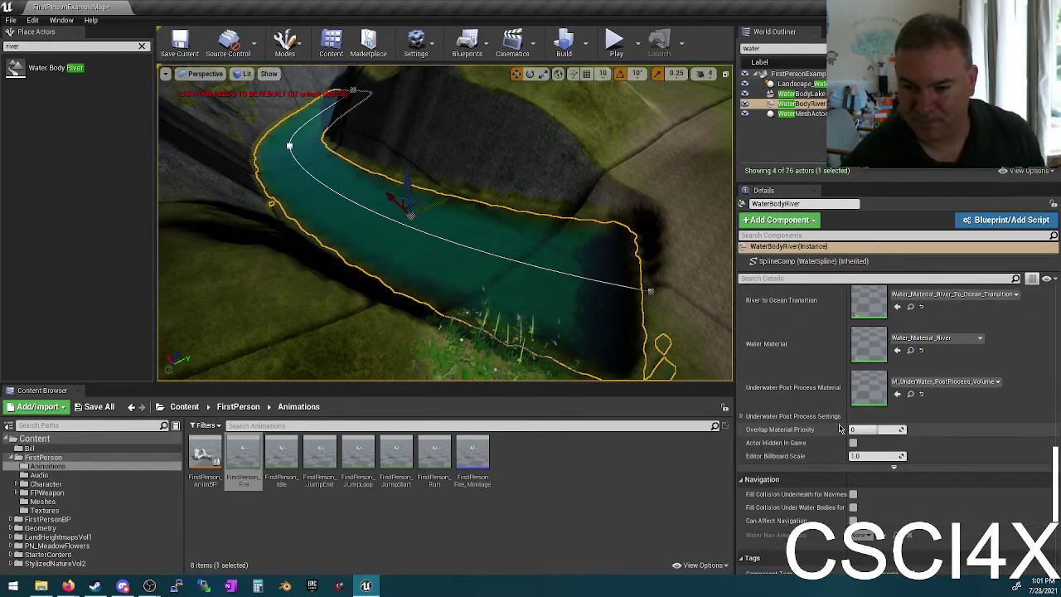
pyautogui.scroll(10, 849, 428)
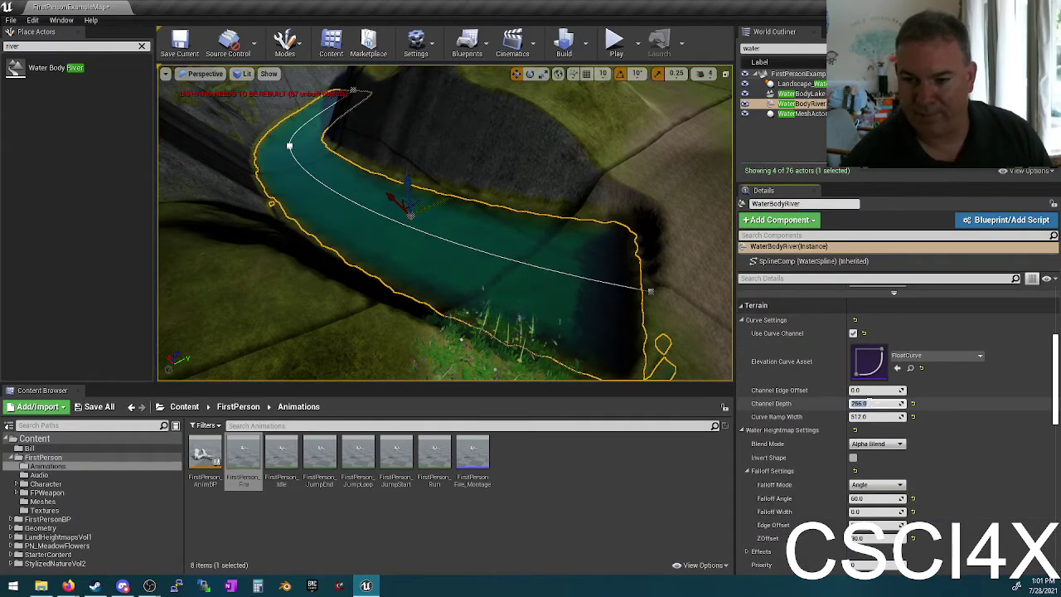
pyautogui.write('12')
pyautogui.press('Return')
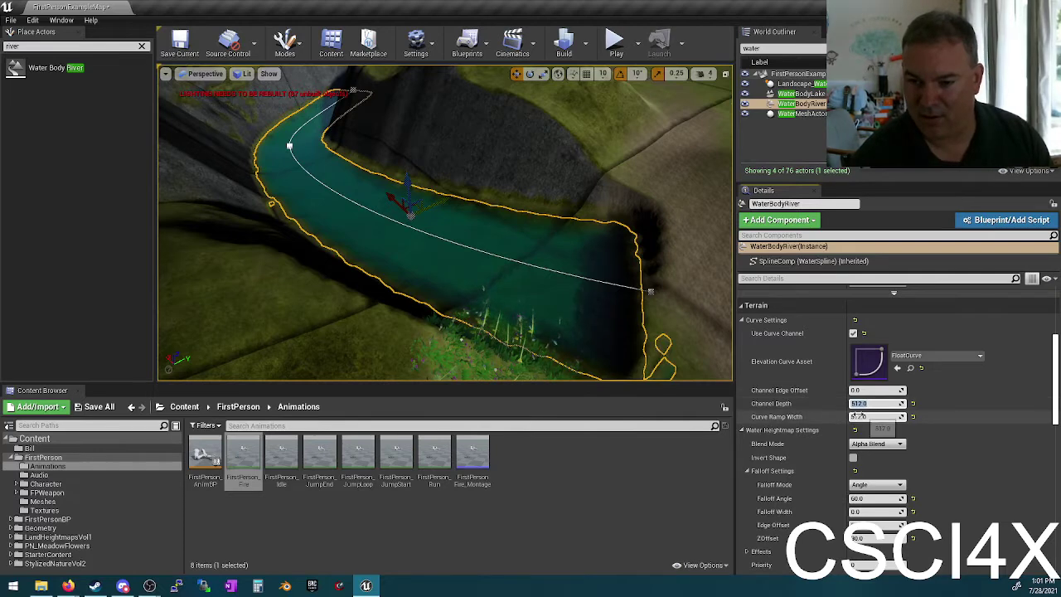
pyautogui.write('256')
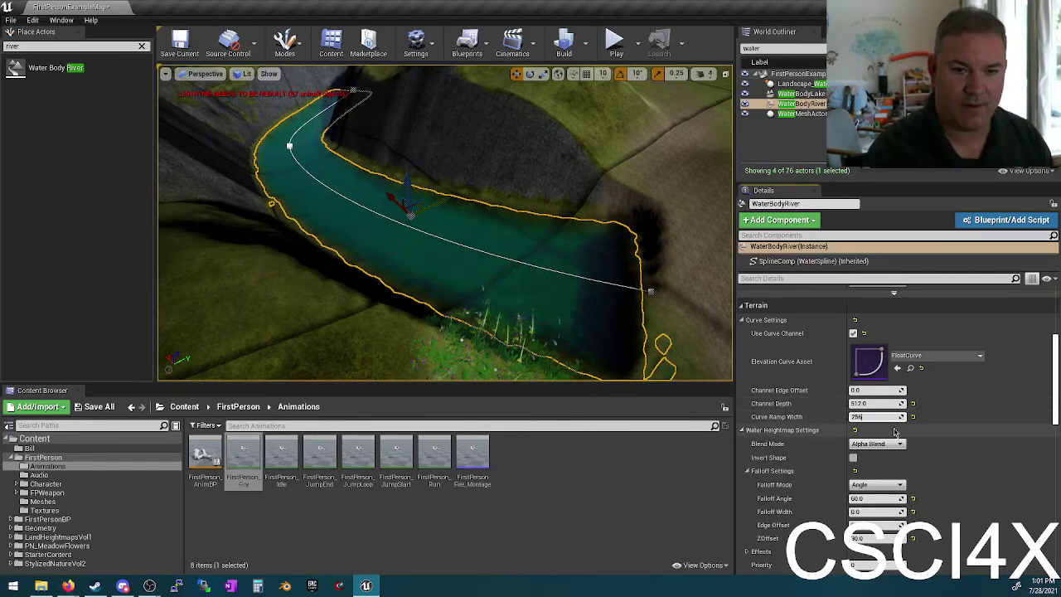
pyautogui.press('Return')
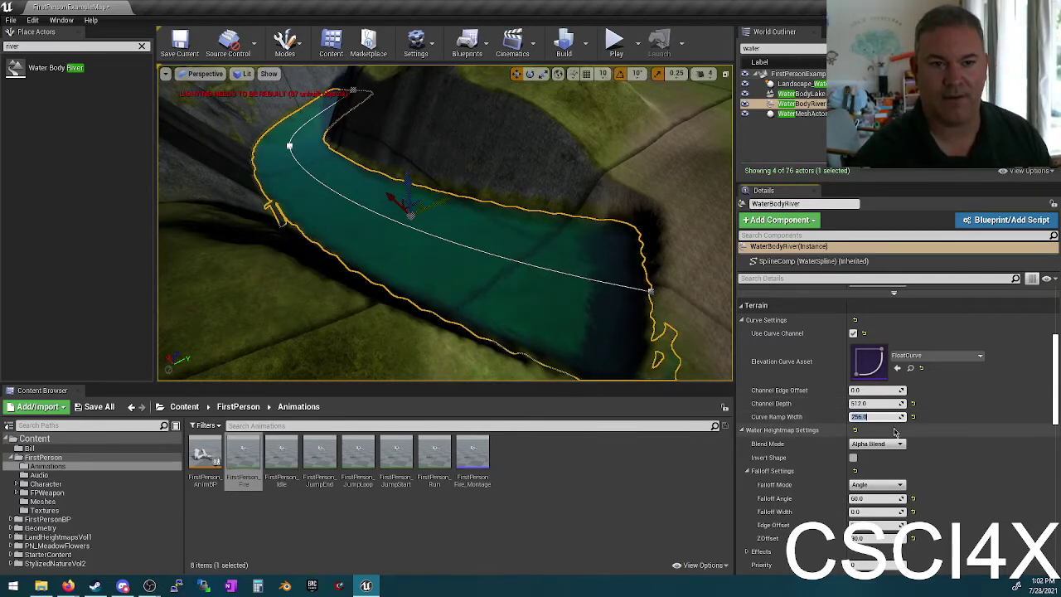
# Step: Fly low along the river's lower bank to the deep pool at the channel's end
pyautogui.moveTo(685, 309); pyautogui.dragTo(686, 310)
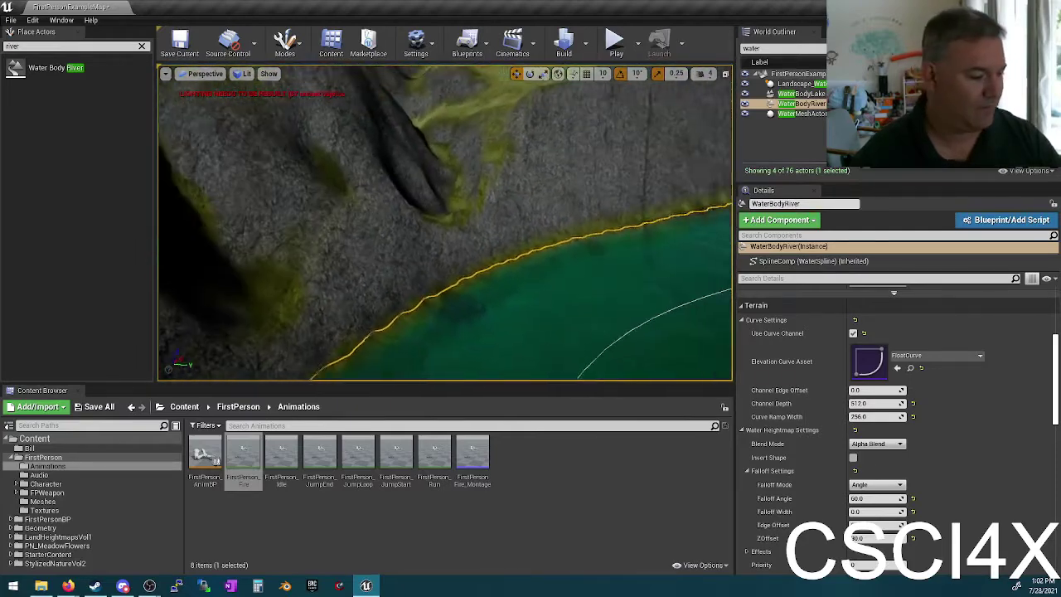
pyautogui.moveTo(685, 310); pyautogui.dragTo(685, 310, button='right')
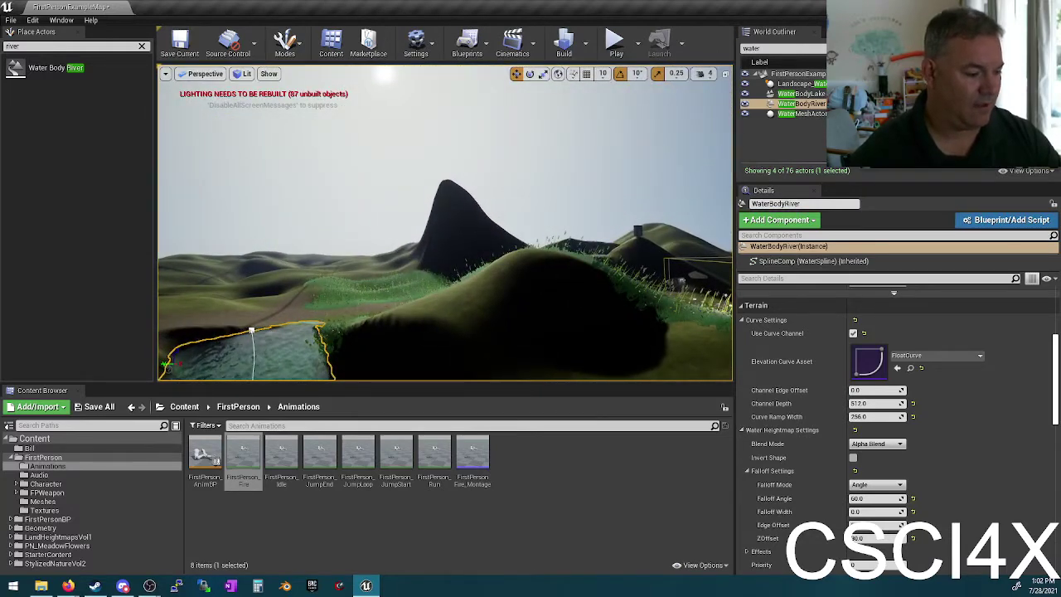
pyautogui.moveTo(685, 310); pyautogui.dragTo(685, 310, button='right')
pyautogui.moveTo(607, 257); pyautogui.dragTo(606, 258, button='right')
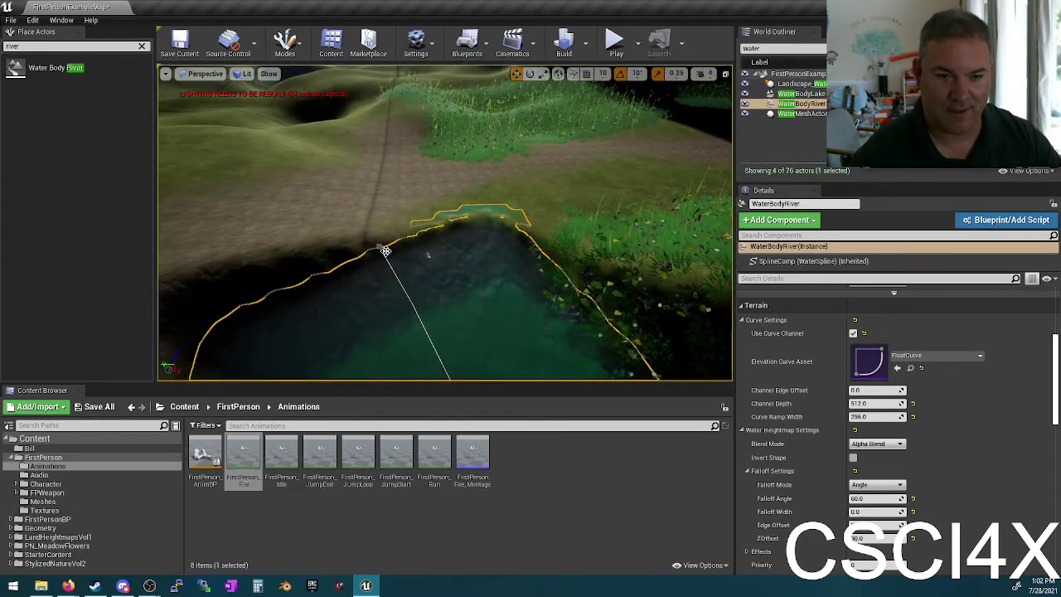
# Step: Cycle through the river spline points, framing each, and select the first point at the pool's edge
pyautogui.click(376, 249)
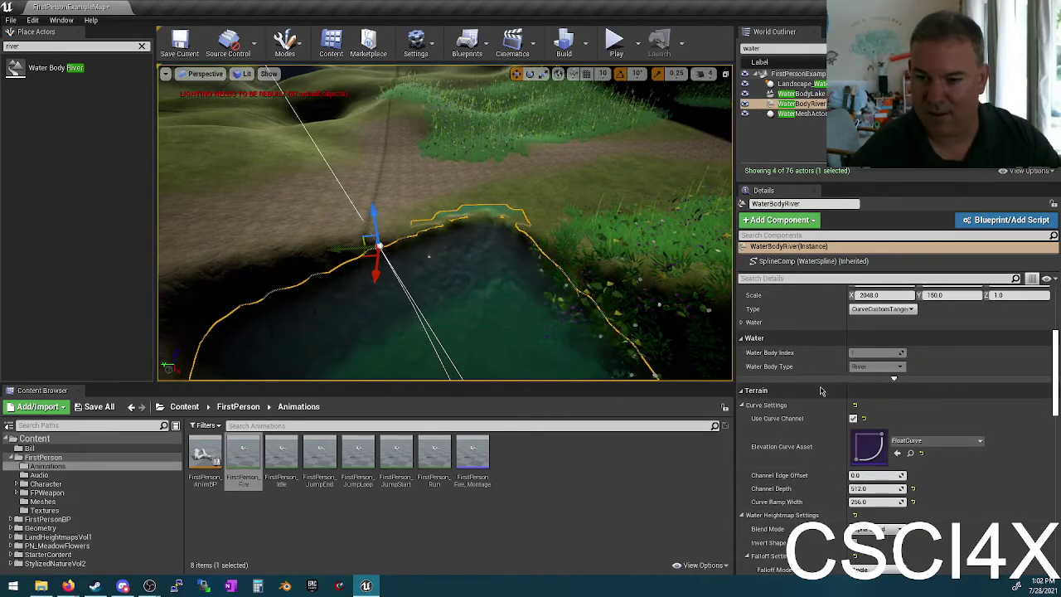
pyautogui.scroll(3, 820, 390)
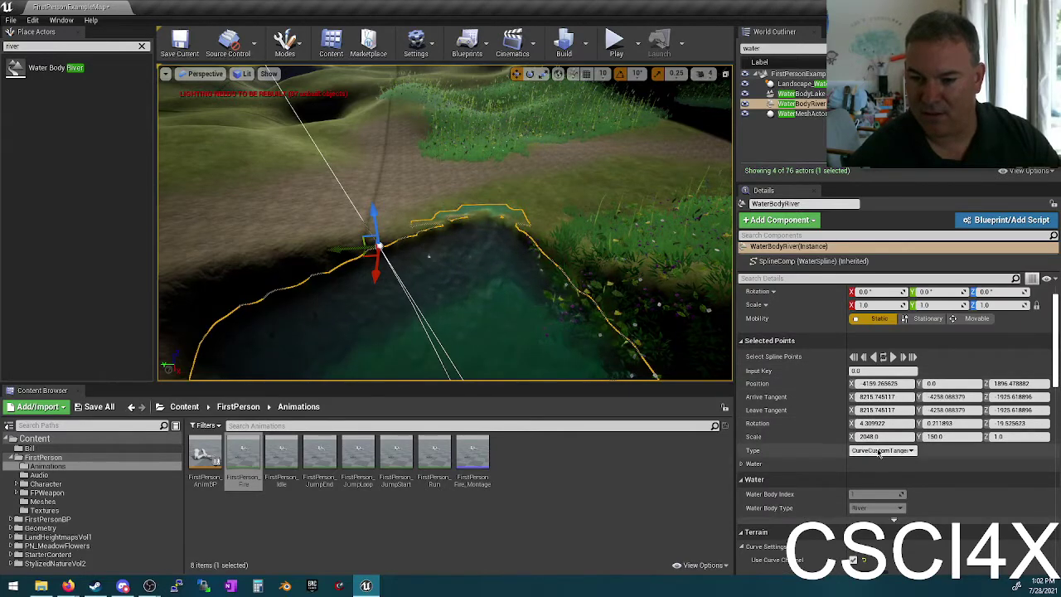
pyautogui.scroll(1, 880, 452)
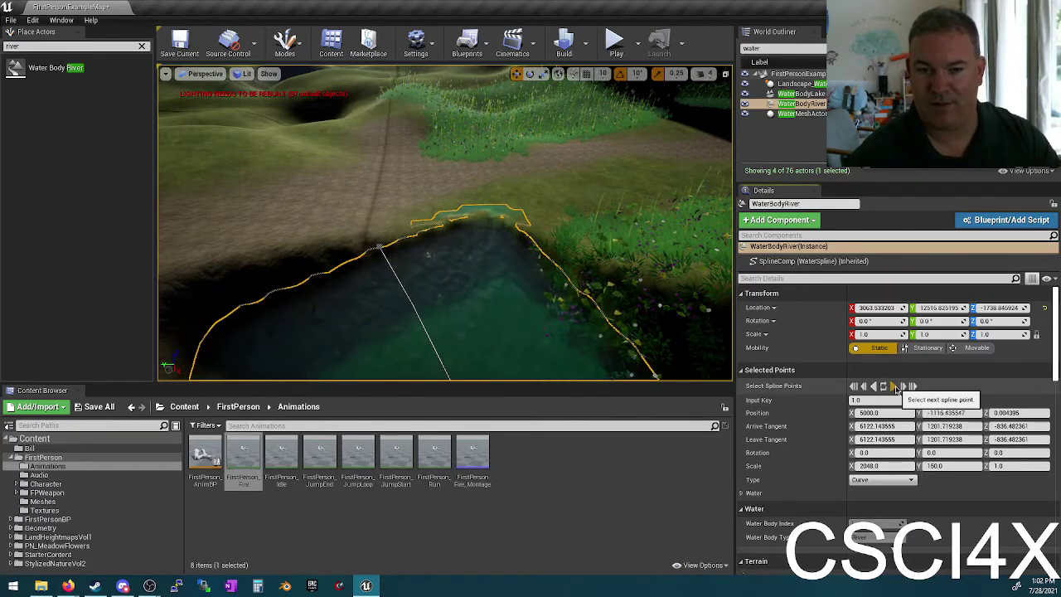
pyautogui.click(897, 387)
pyautogui.press('f')
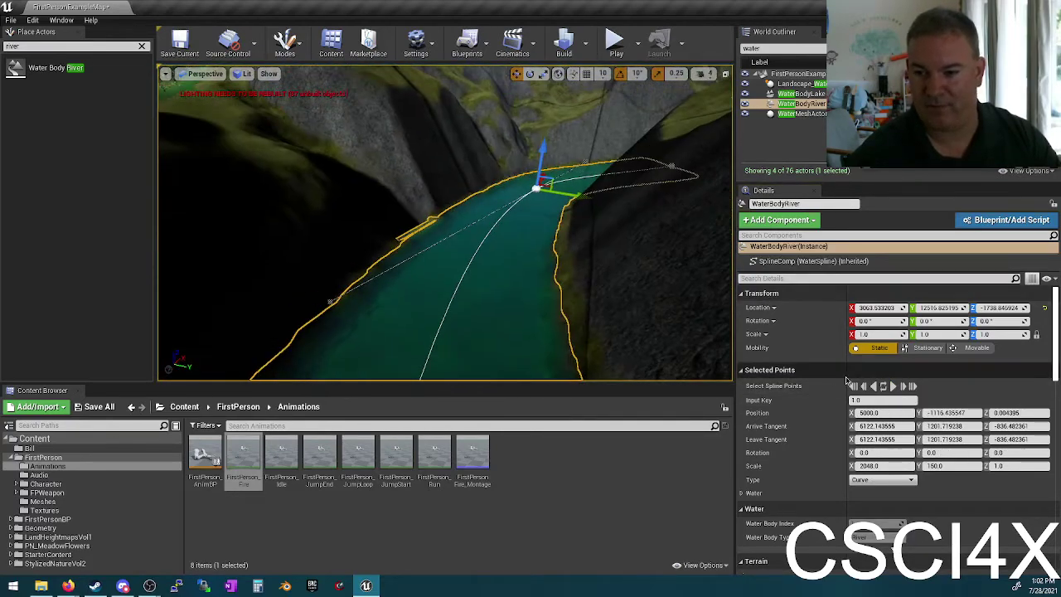
pyautogui.click(885, 387)
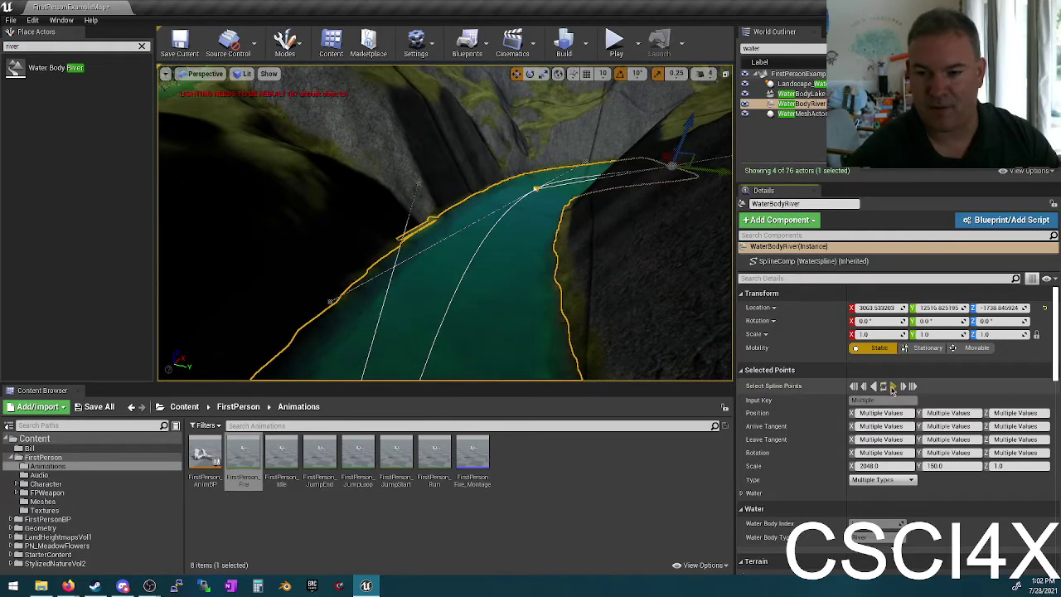
pyautogui.click(893, 387)
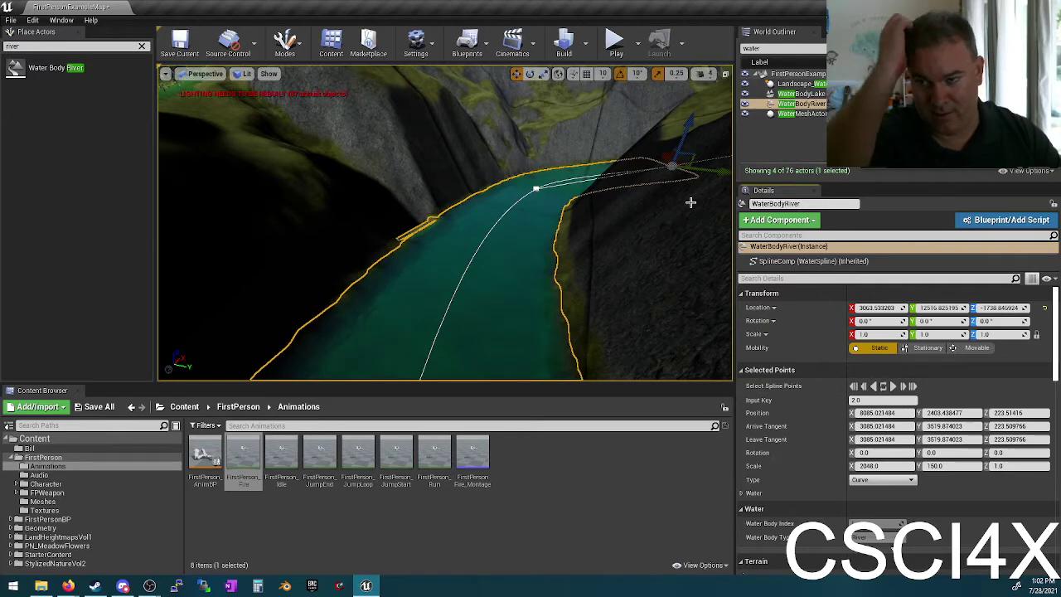
pyautogui.press('f')
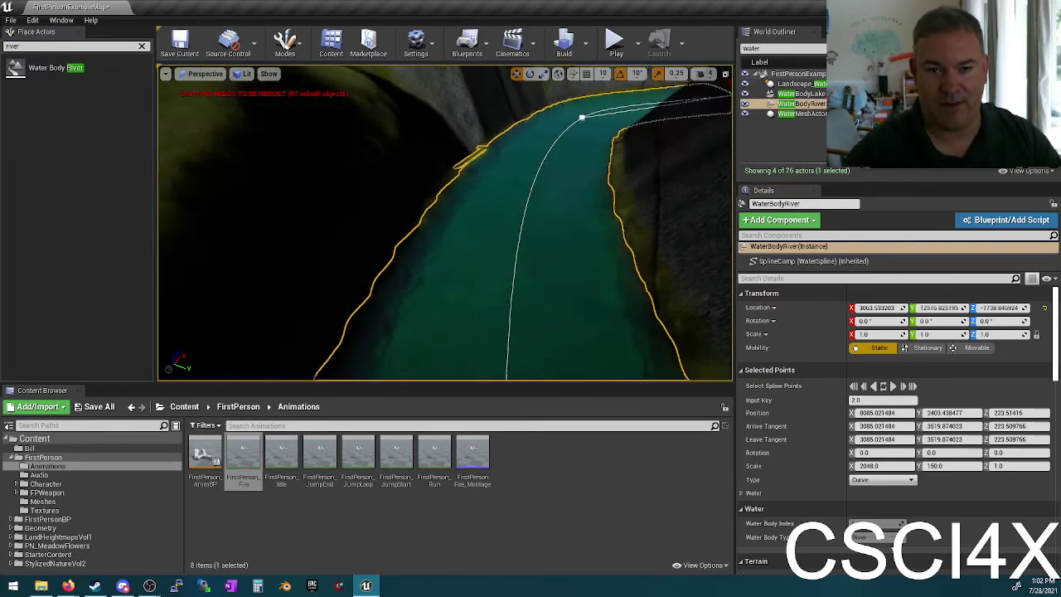
pyautogui.click(516, 255)
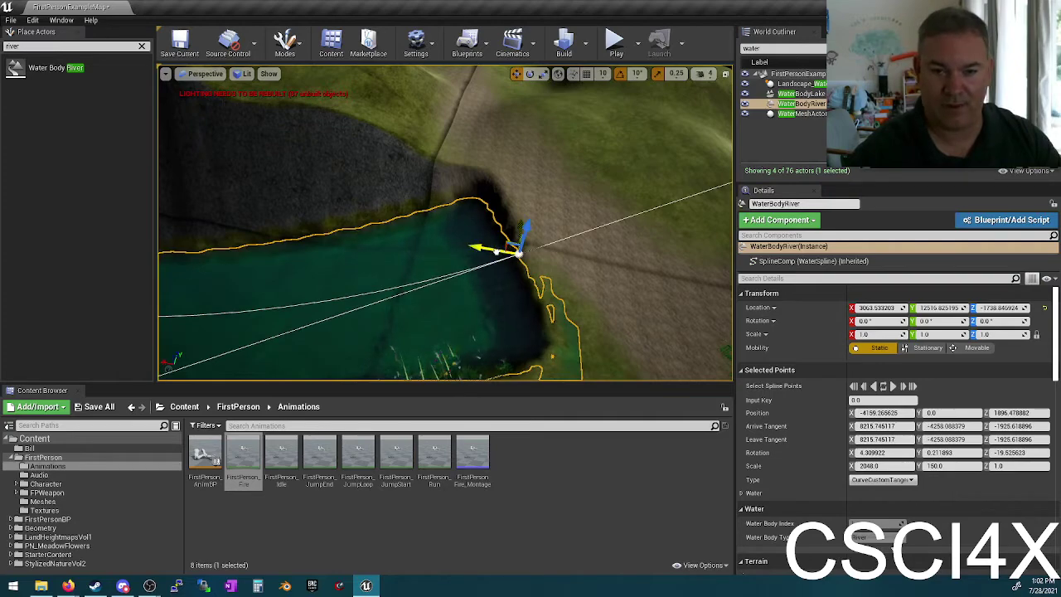
# Step: Move the second river spline point left and lower it to Z 1425.5
pyautogui.keyDown('alt'); pyautogui.moveTo(514, 251); pyautogui.dragTo(213, 197); pyautogui.keyUp('alt')
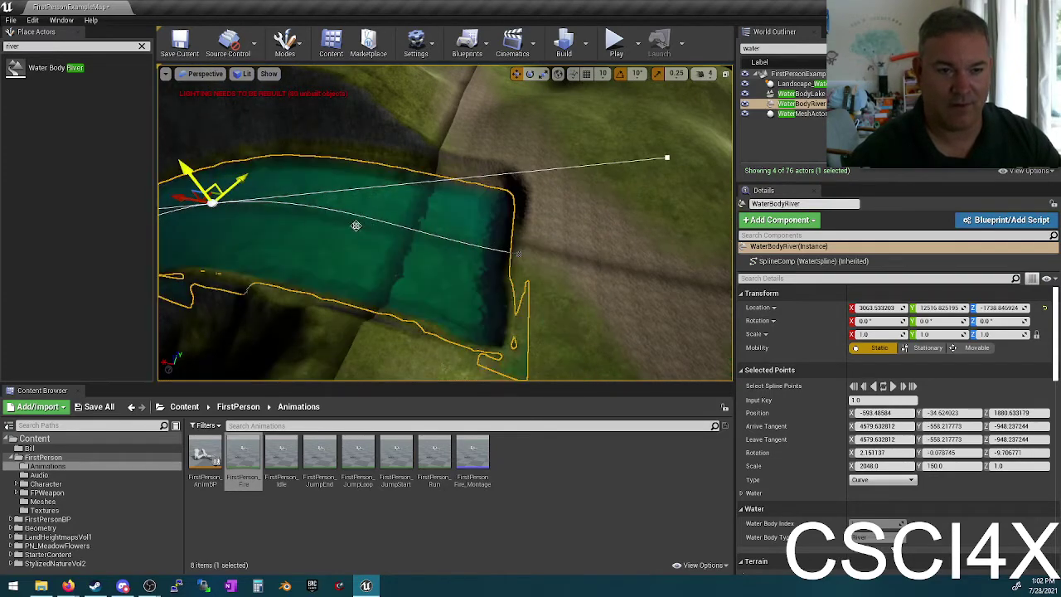
pyautogui.moveTo(213, 189); pyautogui.dragTo(400, 113, button='right')
pyautogui.moveTo(420, 105); pyautogui.dragTo(642, 369)
pyautogui.moveTo(445, 223); pyautogui.dragTo(430, 123, button='right')
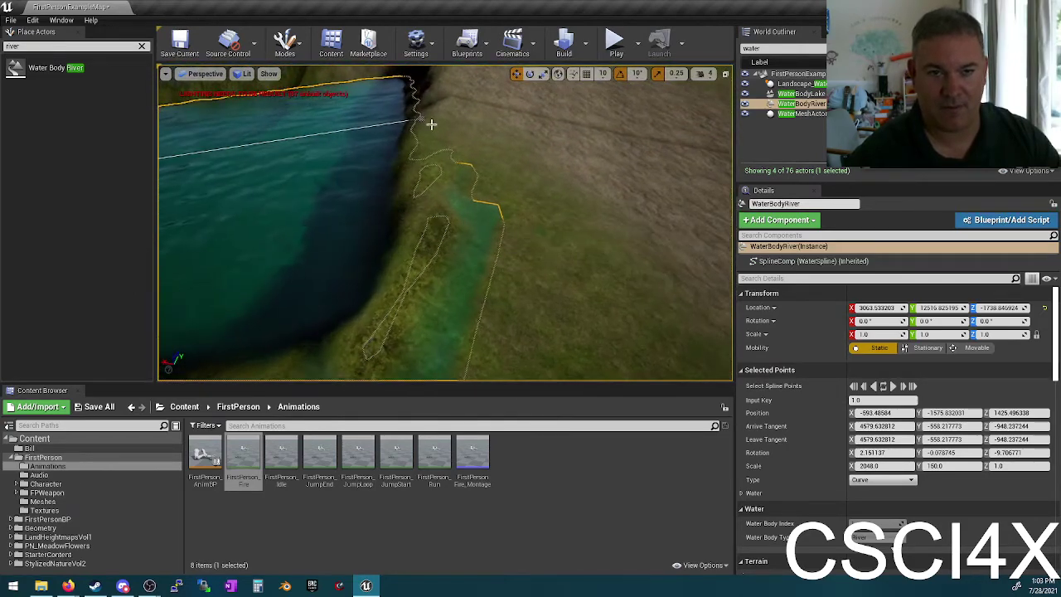
# Step: Set the river's Falloff Width to 50
pyautogui.scroll(-10, 1021, 539)
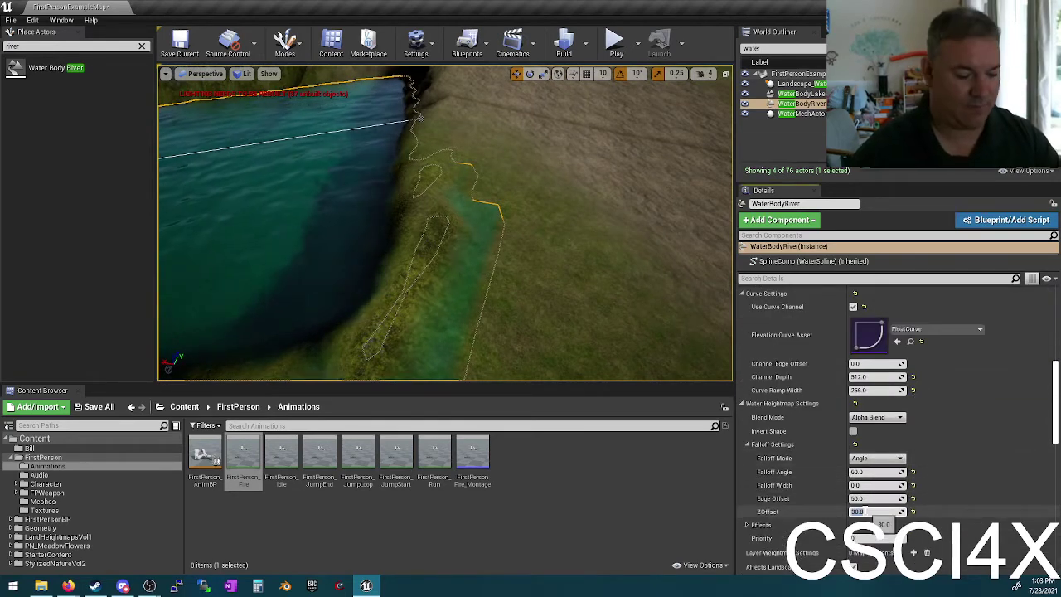
pyautogui.write('0')
pyautogui.press('Return')
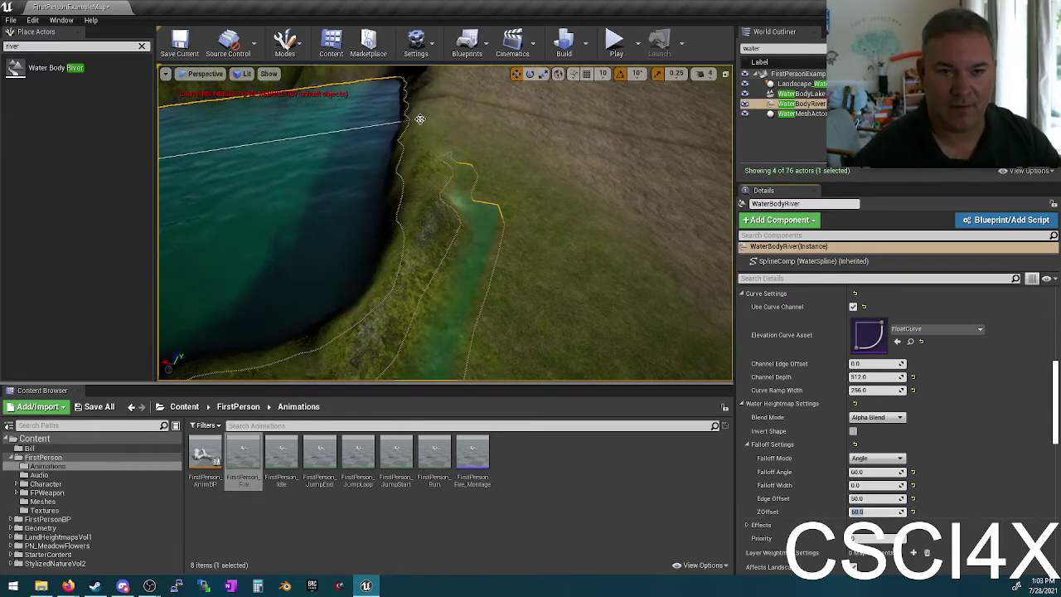
pyautogui.moveTo(402, 115); pyautogui.dragTo(374, 114)
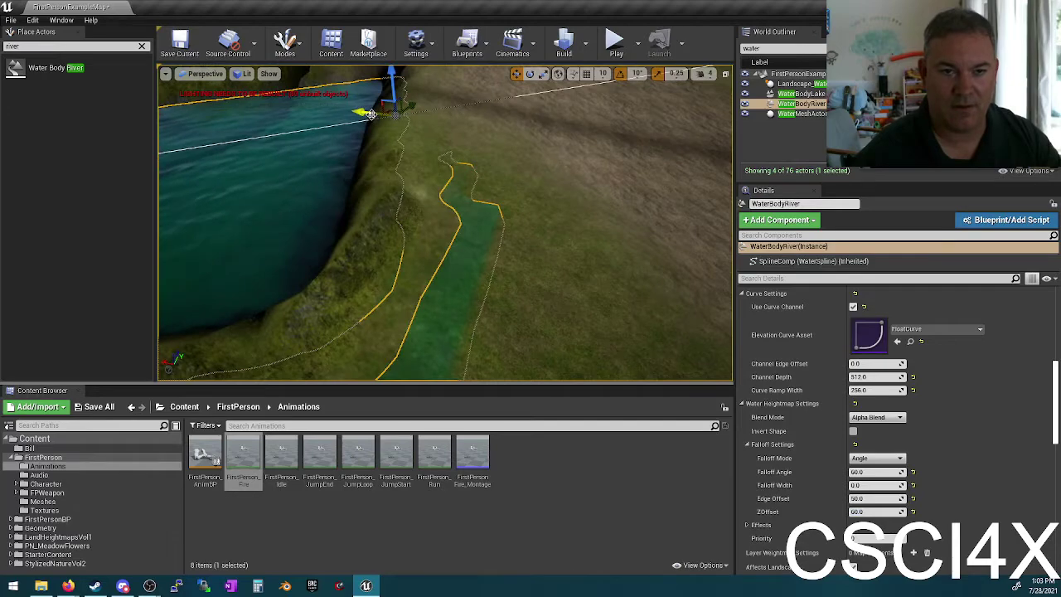
pyautogui.scroll(-3, 395, 116)
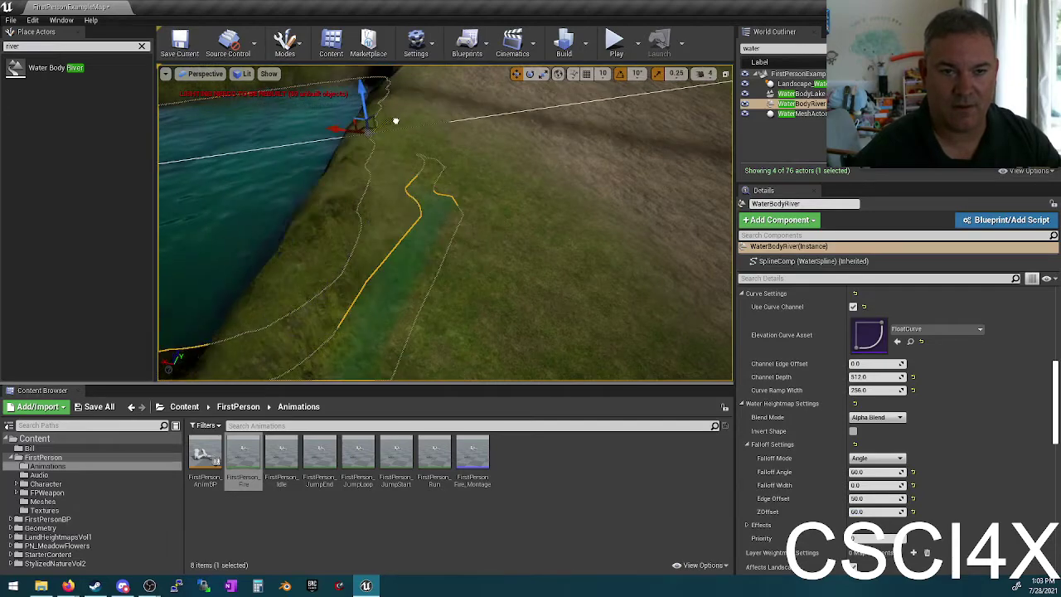
pyautogui.moveTo(651, 308); pyautogui.dragTo(652, 307, button='right')
pyautogui.moveTo(598, 238); pyautogui.dragTo(598, 238, button='right')
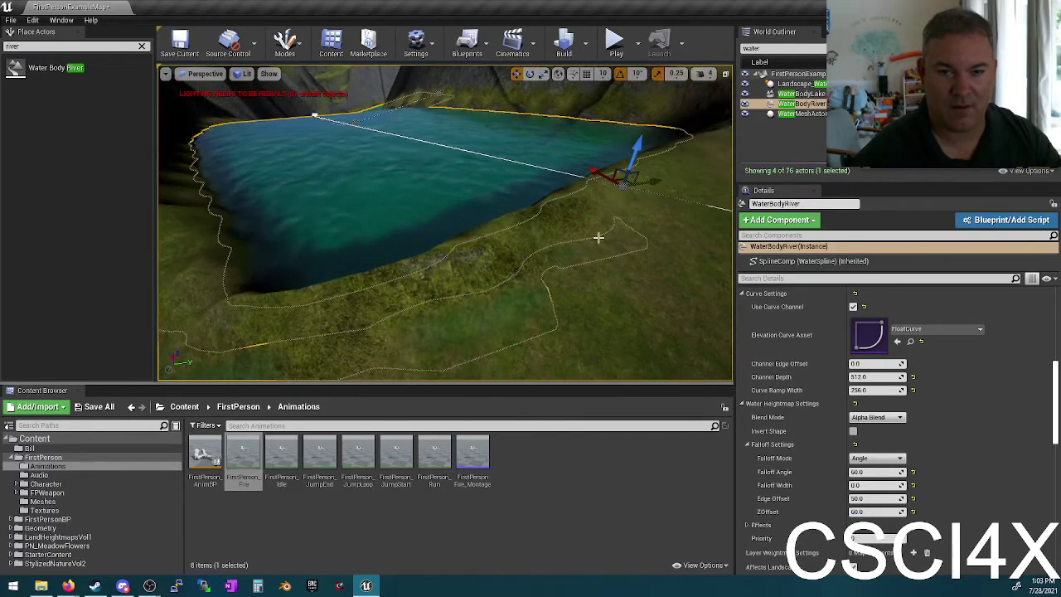
pyautogui.click(594, 169)
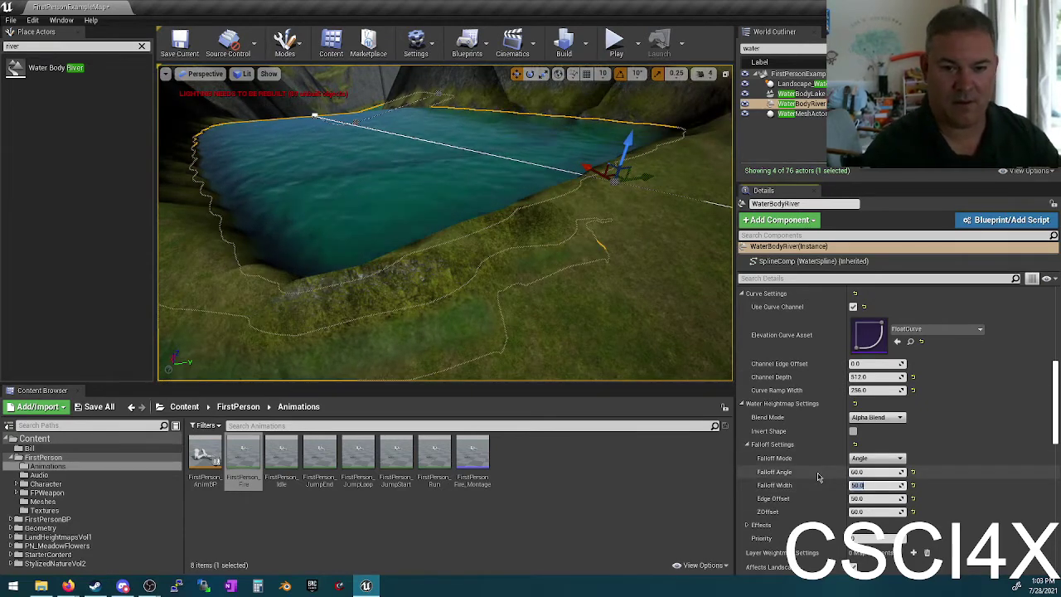
pyautogui.press('Return')
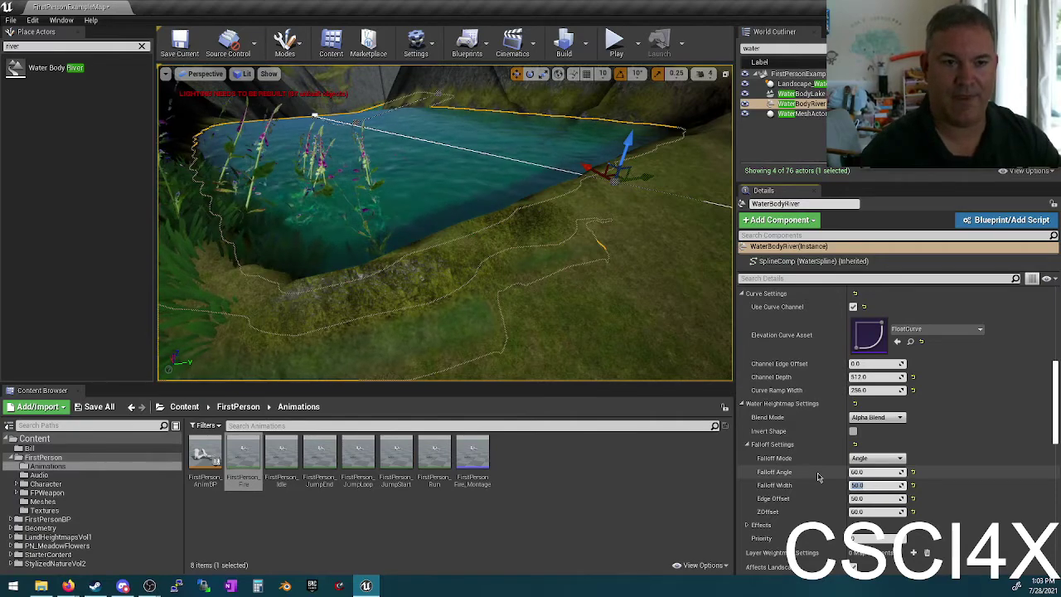
# Step: Change the river's heightmap blend mode from Alpha Blend to Min
pyautogui.moveTo(473, 253); pyautogui.dragTo(473, 253, button='right')
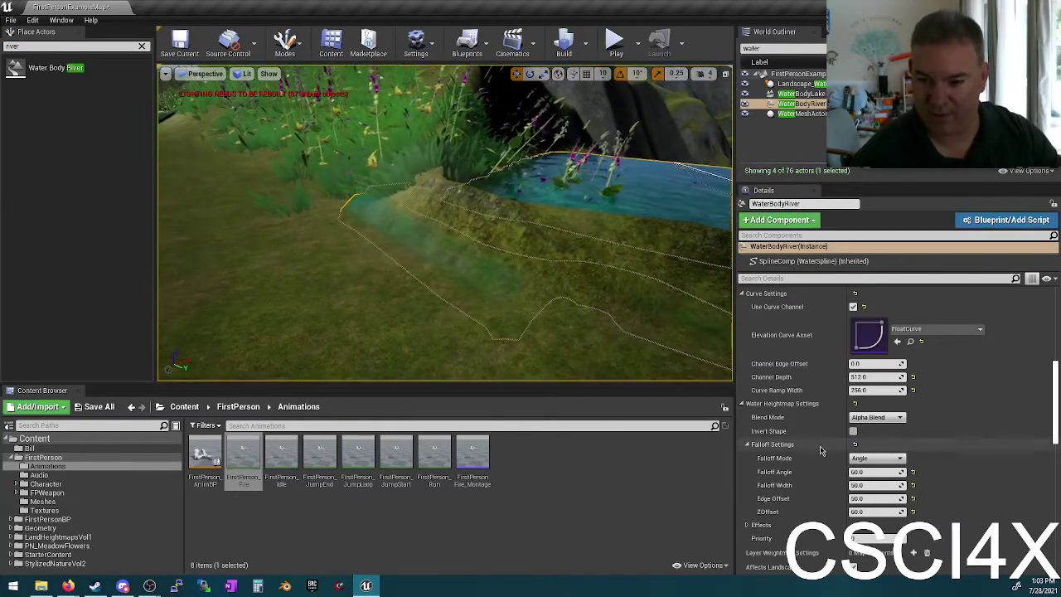
pyautogui.click(877, 416)
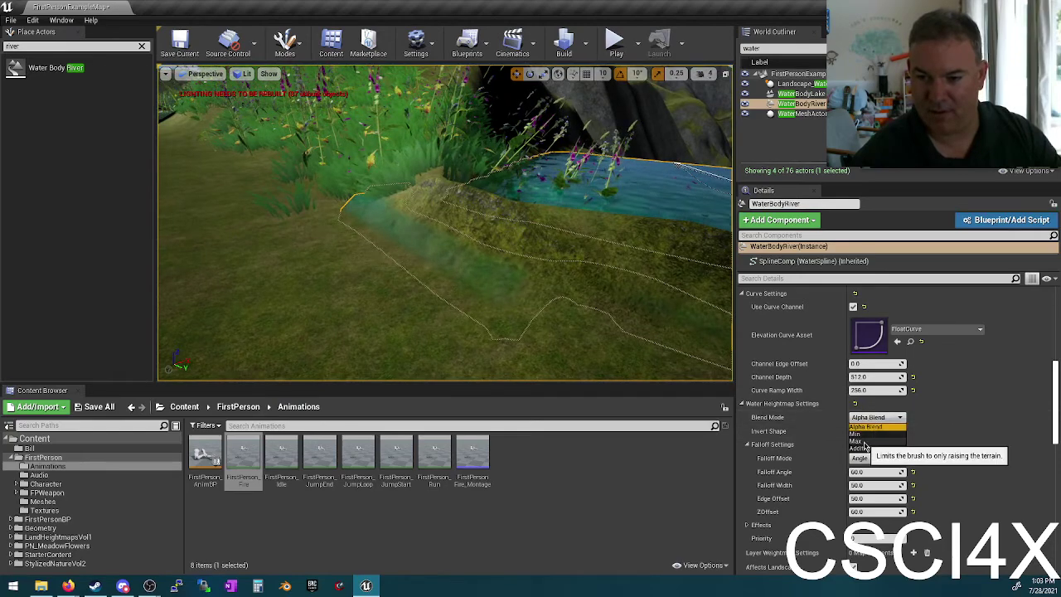
pyautogui.click(866, 435)
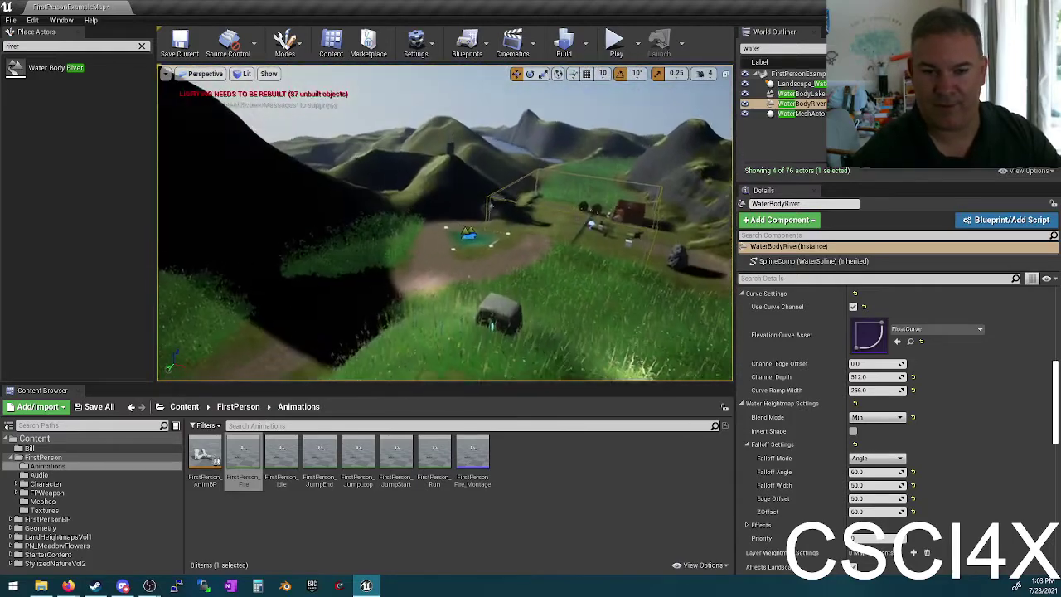
# Step: Frame the river spline and rotate its end point to bend the river and reshape the bank
pyautogui.moveTo(445, 223); pyautogui.dragTo(445, 265, button='right')
pyautogui.press('f')
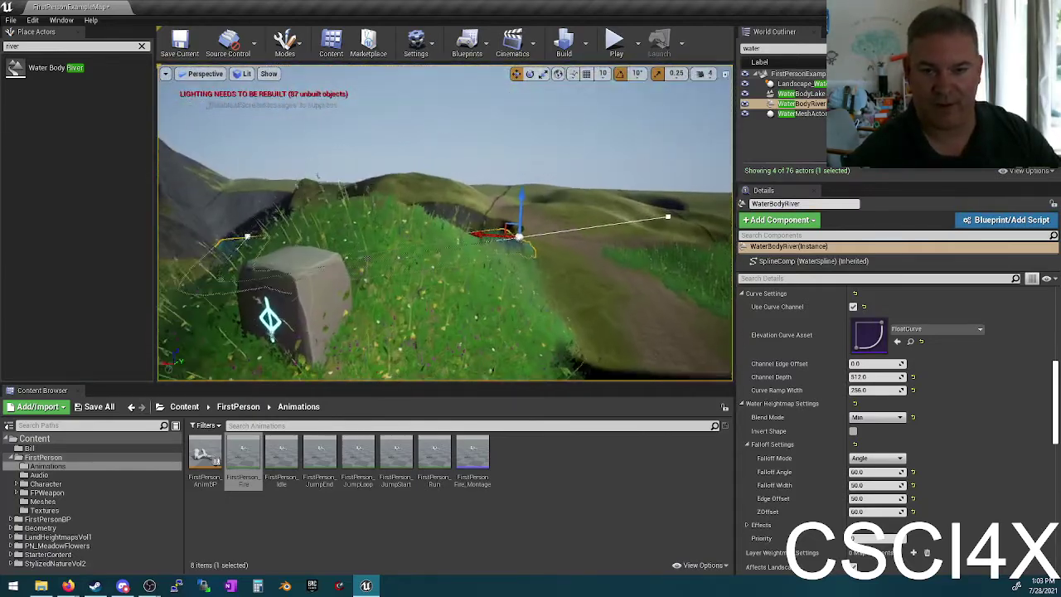
pyautogui.moveTo(706, 208)
pyautogui.mouseDown(button='right')
pyautogui.moveTo(696, 209)
pyautogui.moveTo(707, 208)
pyautogui.mouseUp(button='right')
pyautogui.press('e')
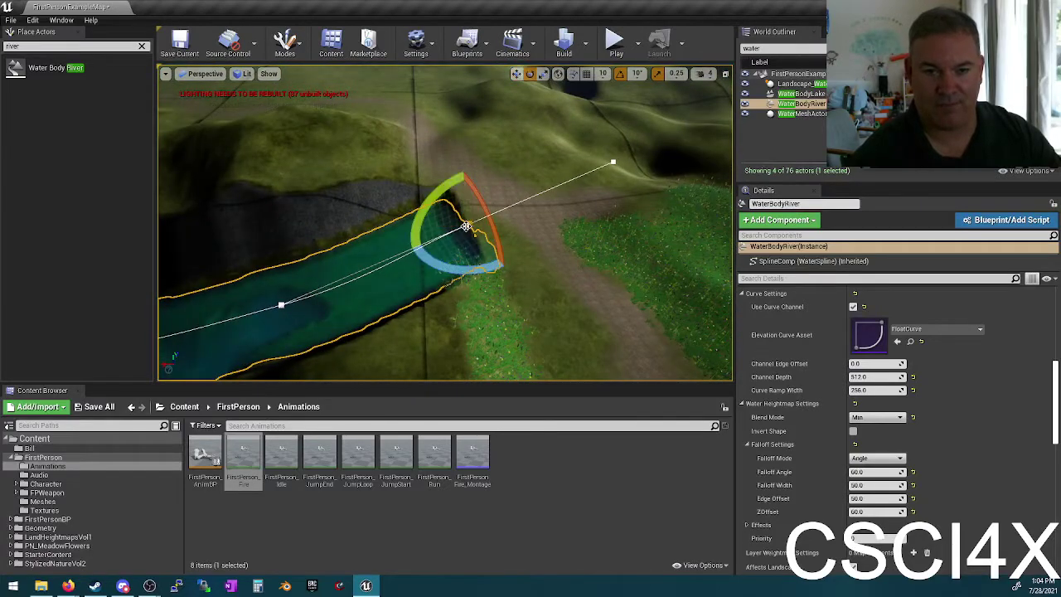
pyautogui.moveTo(439, 257); pyautogui.dragTo(386, 264)
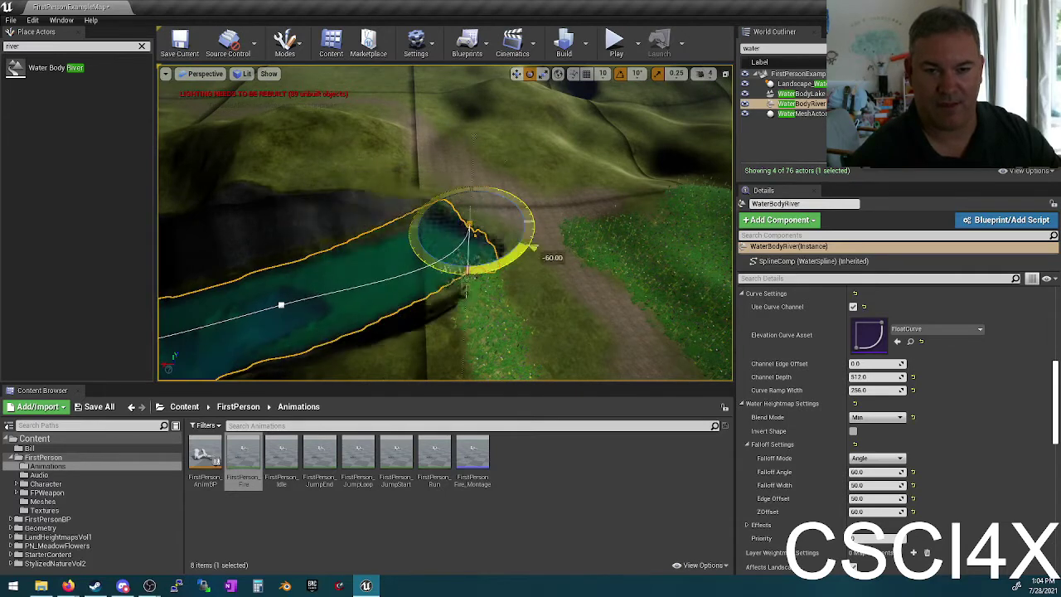
pyautogui.moveTo(533, 248); pyautogui.dragTo(530, 340)
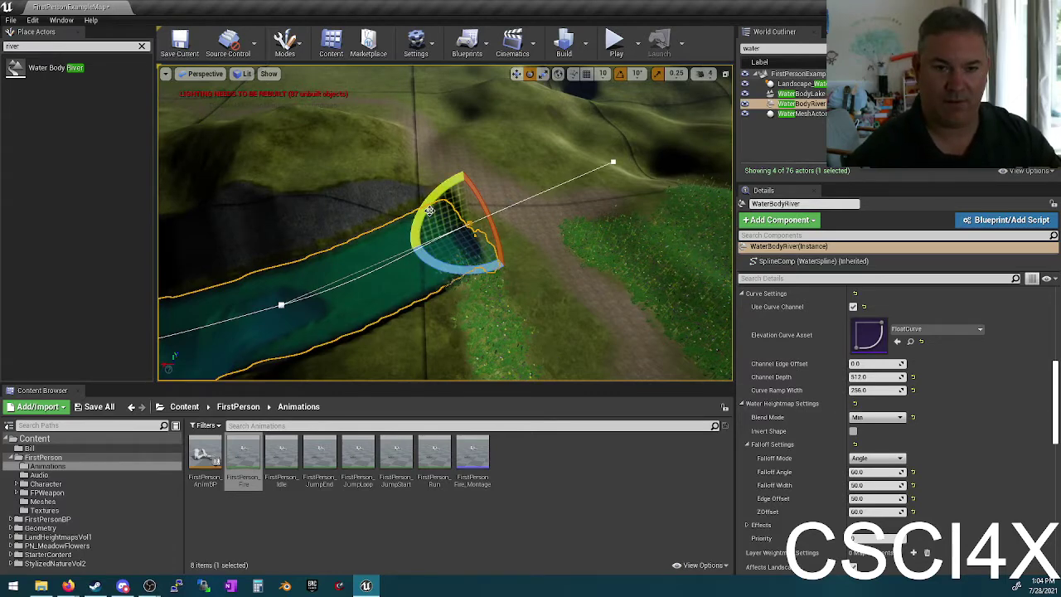
pyautogui.moveTo(423, 212)
pyautogui.mouseDown()
pyautogui.moveTo(421, 196)
pyautogui.moveTo(412, 217)
pyautogui.mouseUp()
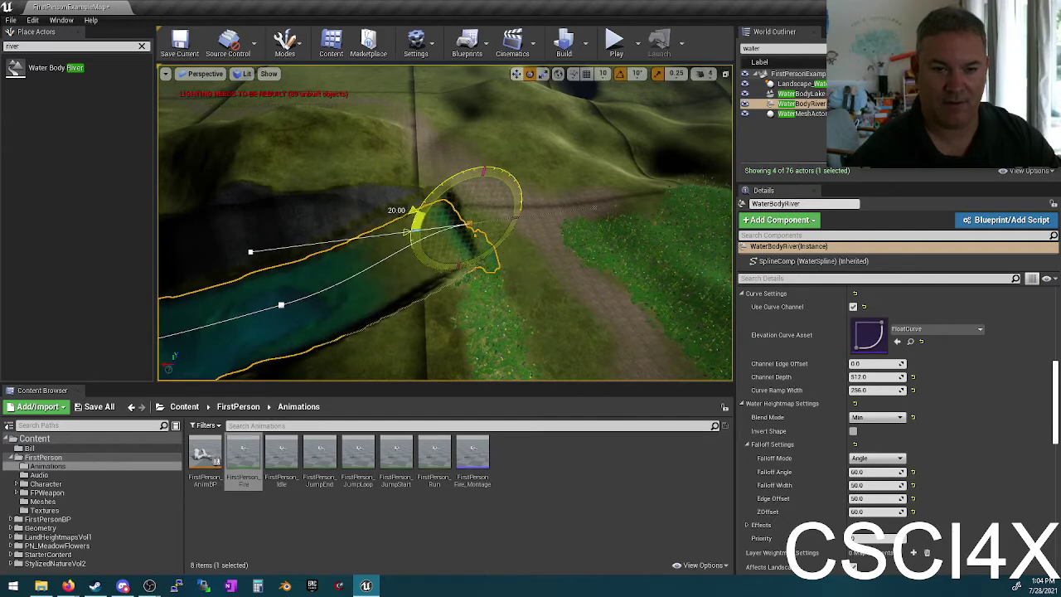
pyautogui.moveTo(477, 207); pyautogui.dragTo(523, 209, button='right')
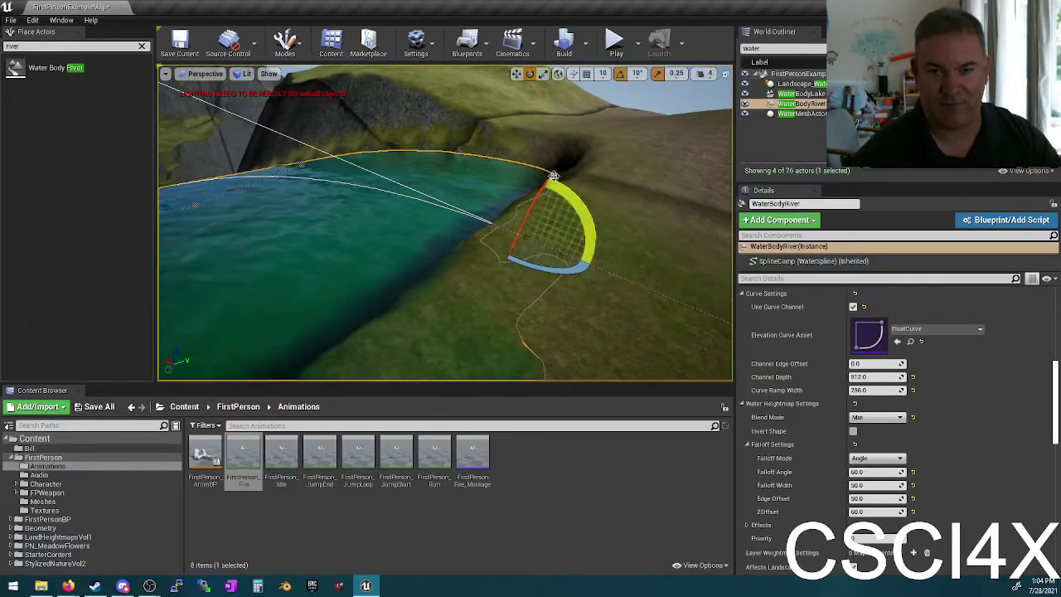
pyautogui.moveTo(214, 365); pyautogui.dragTo(261, 361, button='right')
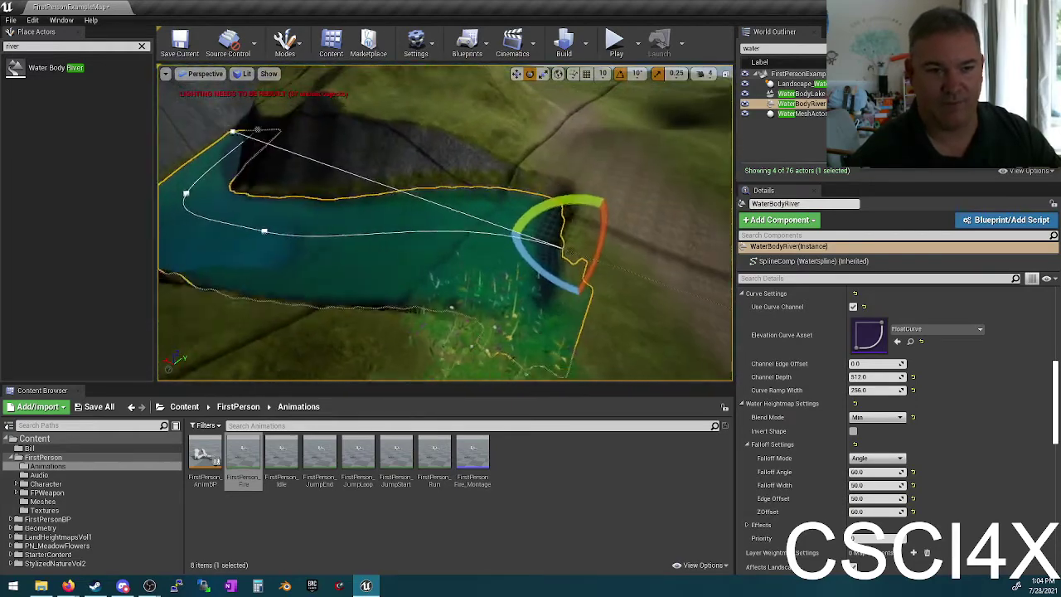
# Step: Switch to Landscape Paint mode and paint Road_Layer along the lower bank
pyautogui.click(284, 41)
pyautogui.press('Escape')
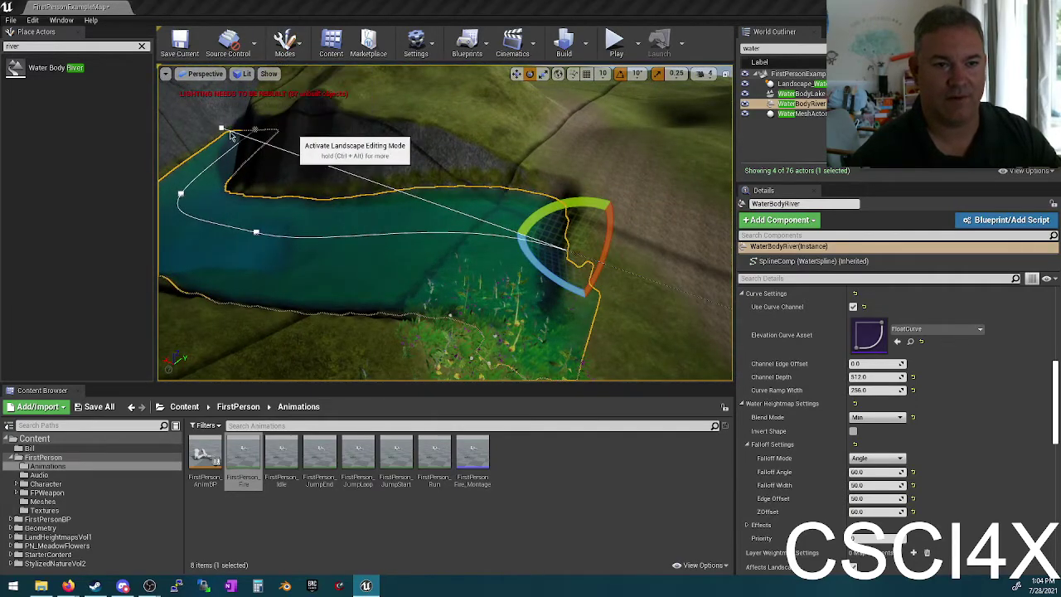
pyautogui.hotkey('shift', '2')
pyautogui.scroll(-2, 75, 249)
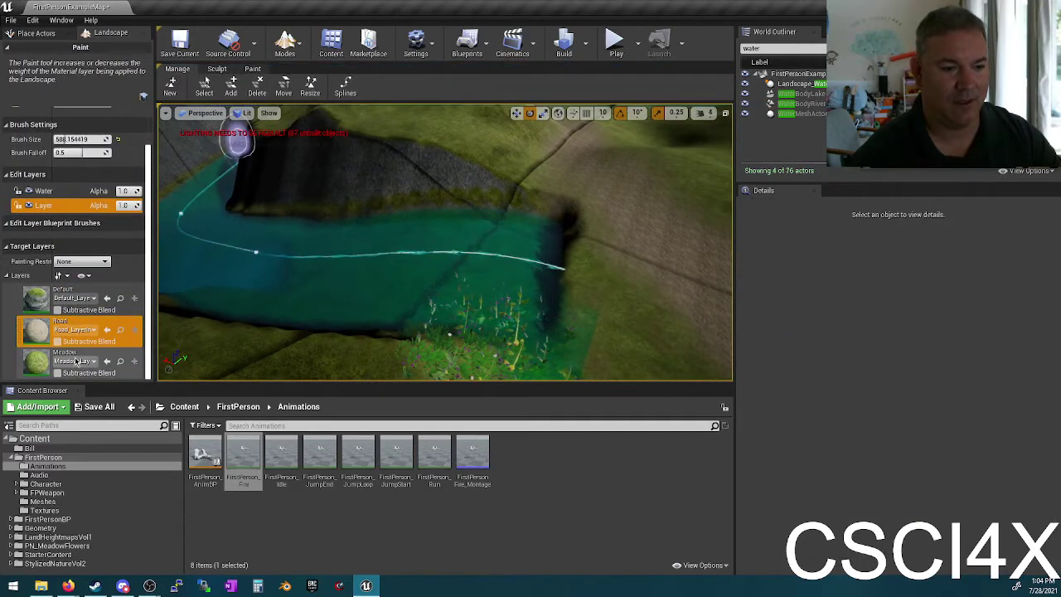
pyautogui.click(79, 360)
pyautogui.click(512, 324)
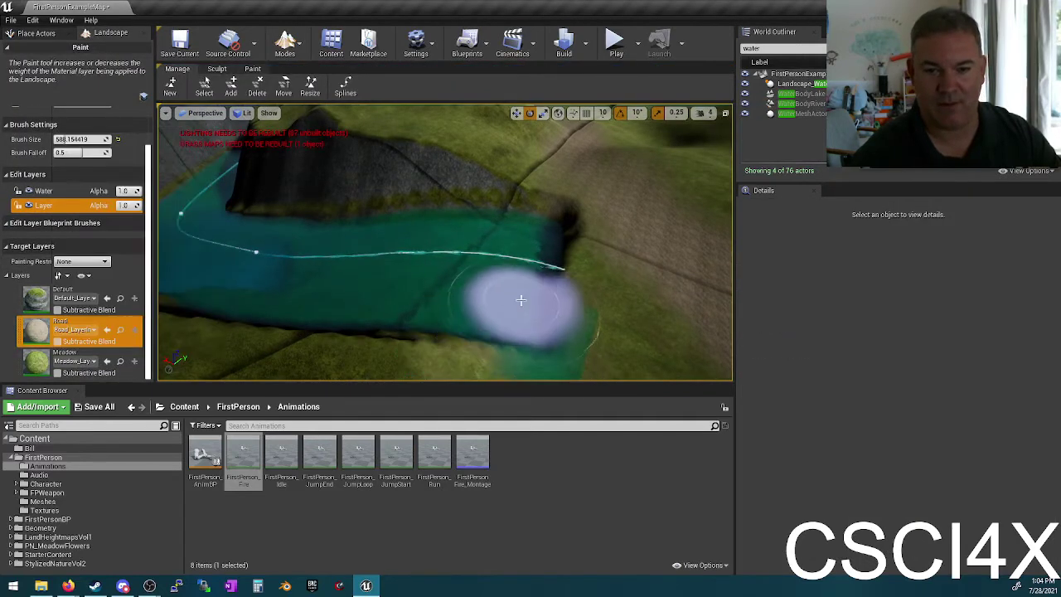
pyautogui.moveTo(540, 228)
pyautogui.mouseDown()
pyautogui.moveTo(544, 213)
pyautogui.moveTo(509, 354)
pyautogui.moveTo(551, 319)
pyautogui.mouseUp()
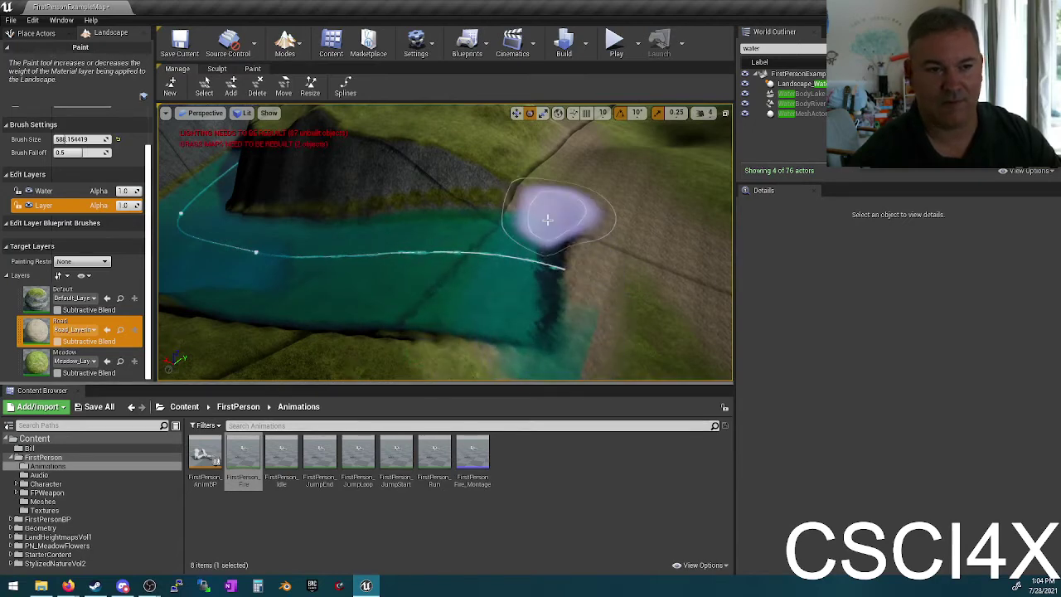
# Step: Paint Meadow_Layer across the lower bank, the teal bank and up the rock edge
pyautogui.click(53, 364)
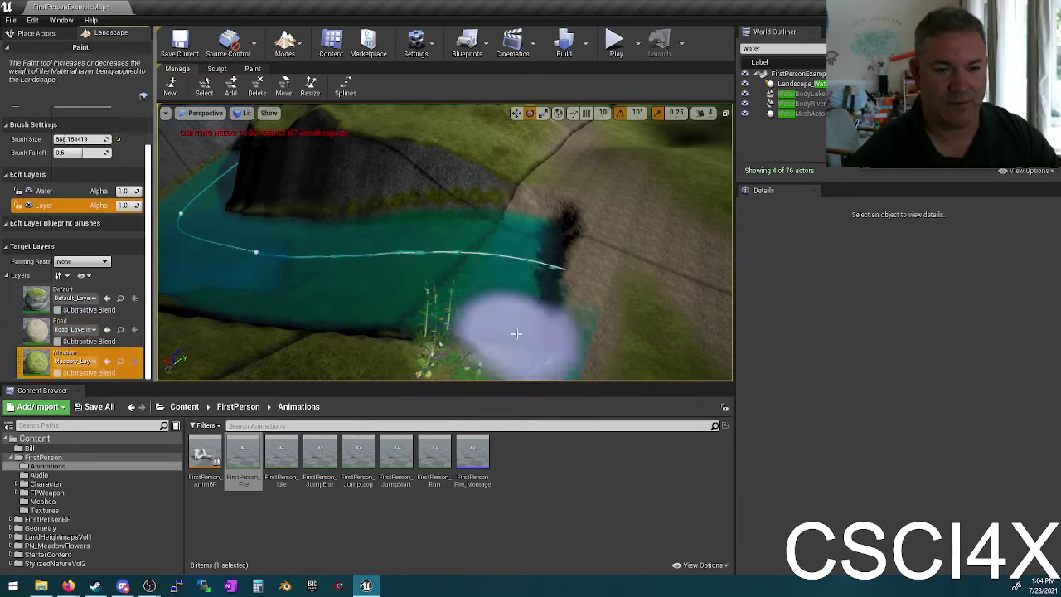
pyautogui.moveTo(508, 332)
pyautogui.mouseDown()
pyautogui.moveTo(490, 351)
pyautogui.moveTo(539, 286)
pyautogui.moveTo(513, 342)
pyautogui.mouseUp()
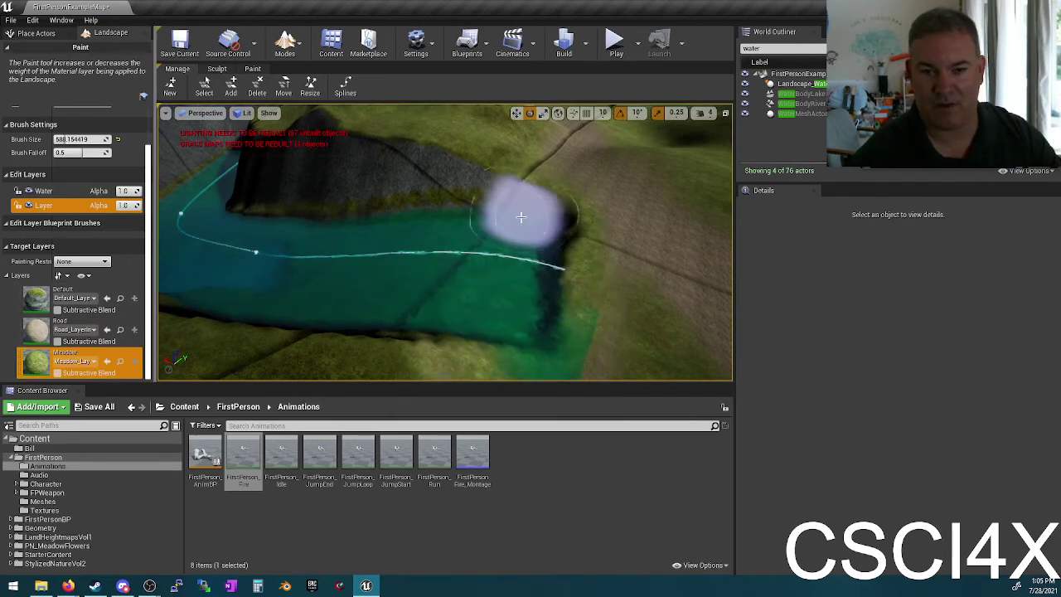
pyautogui.moveTo(520, 217)
pyautogui.mouseDown()
pyautogui.moveTo(450, 351)
pyautogui.moveTo(500, 236)
pyautogui.mouseUp()
pyautogui.moveTo(512, 187)
pyautogui.mouseDown()
pyautogui.moveTo(348, 116)
pyautogui.moveTo(537, 222)
pyautogui.mouseUp()
pyautogui.moveTo(537, 223)
pyautogui.mouseDown(button='right')
pyautogui.moveTo(480, 253)
pyautogui.moveTo(523, 287)
pyautogui.mouseUp(button='right')
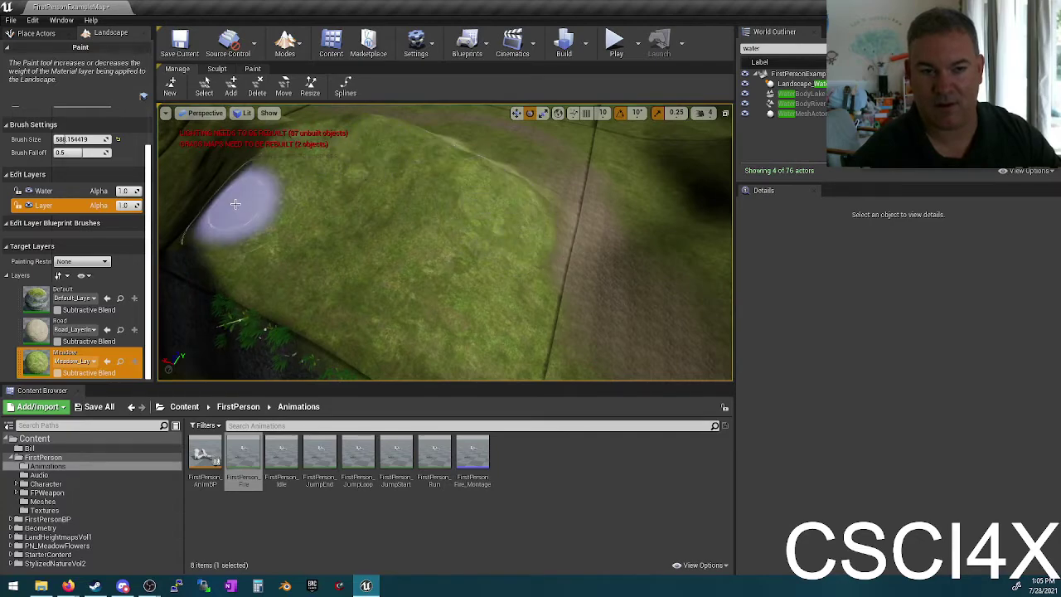
pyautogui.moveTo(227, 225); pyautogui.dragTo(406, 197, button='right')
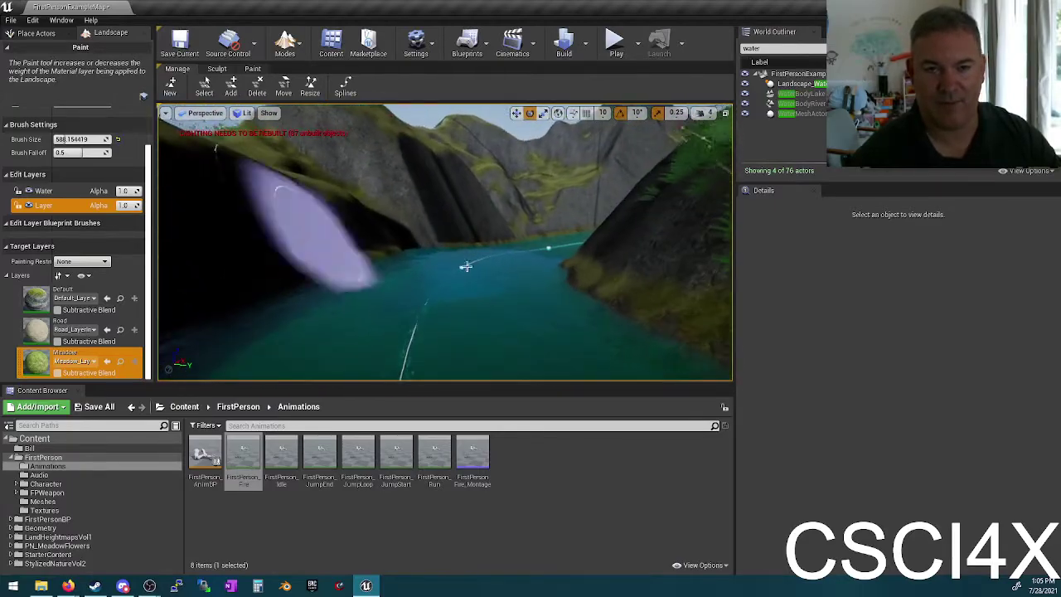
pyautogui.click(614, 42)
pyautogui.press('w')
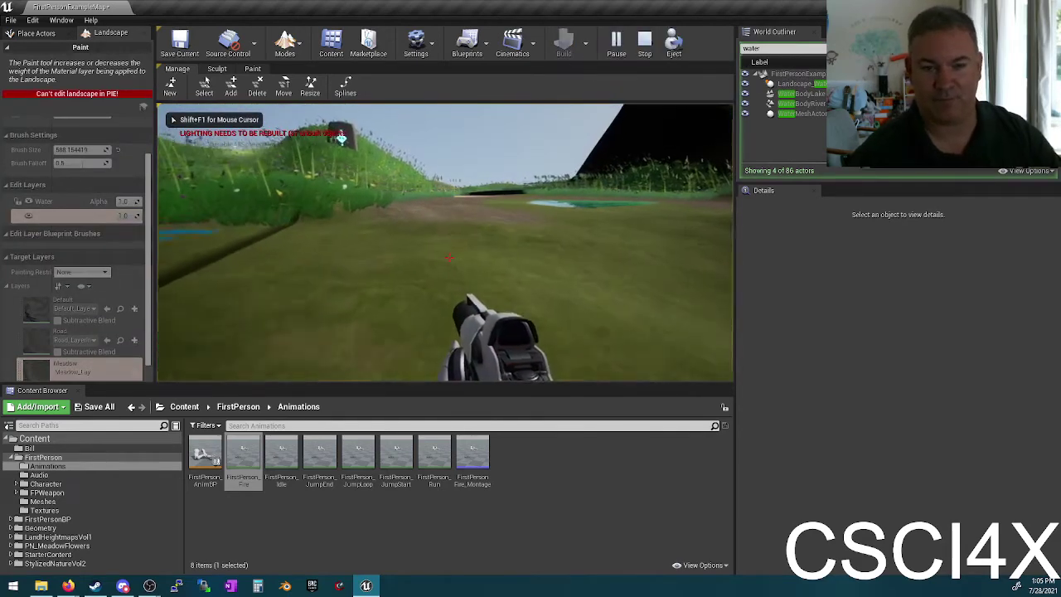
pyautogui.press('w')
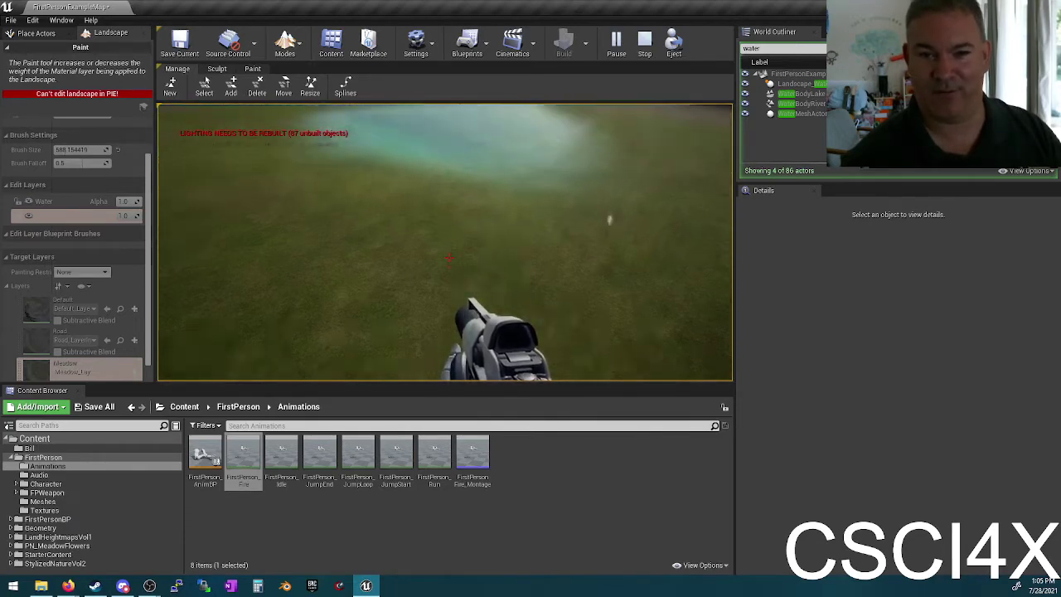
pyautogui.press('w')
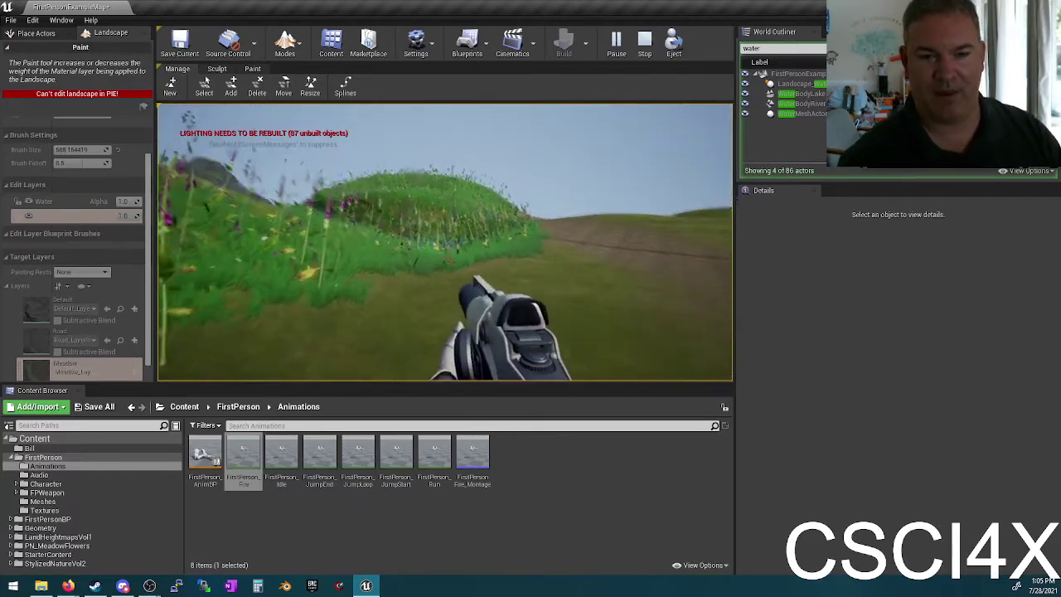
pyautogui.press('w')
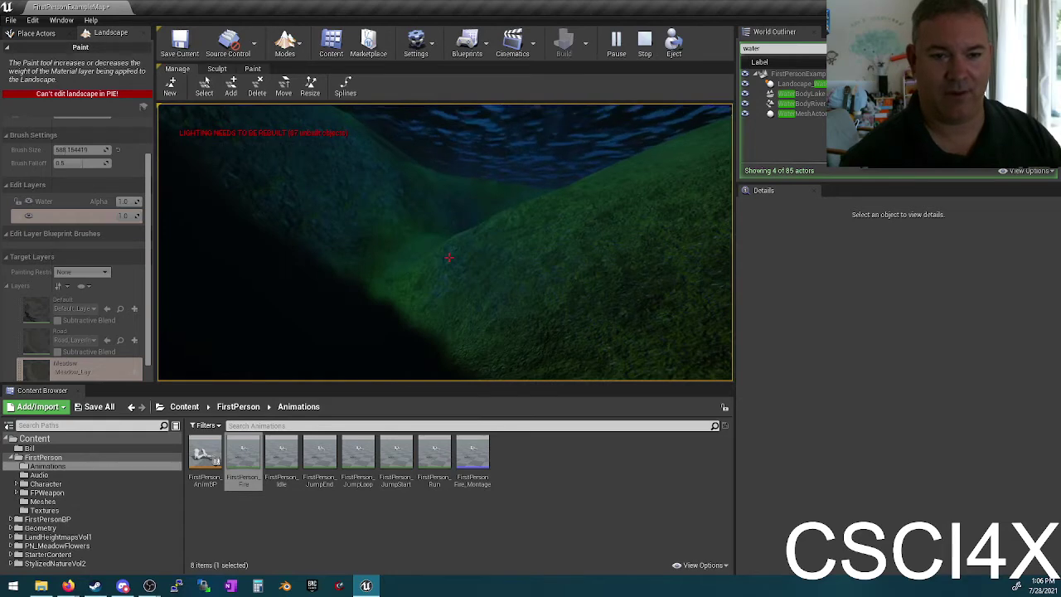
pyautogui.press('Escape')
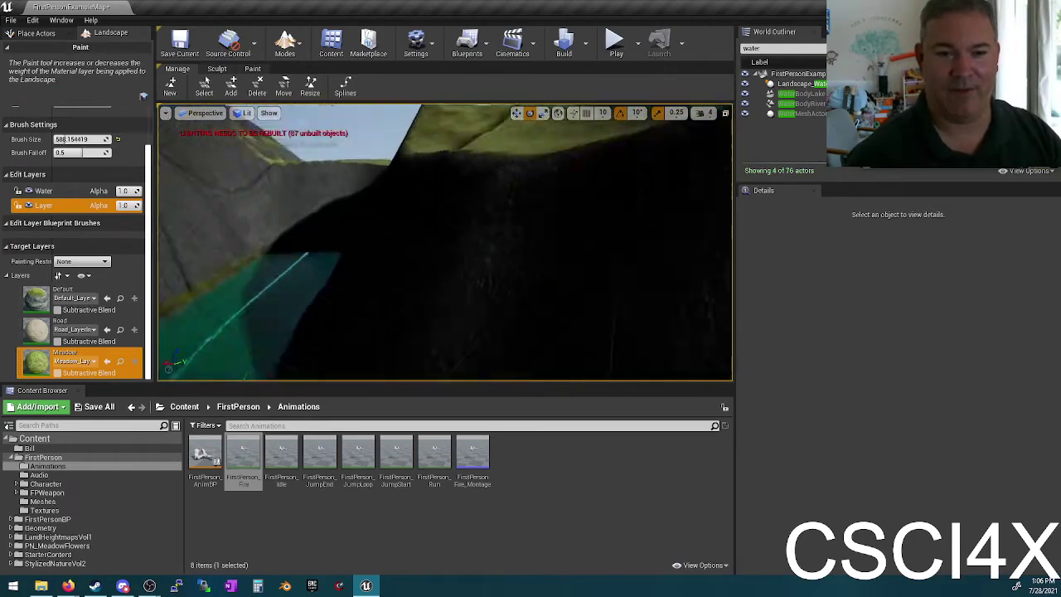
# Step: Change World Settings Kill Z from -1000 to -10000 and save FirstPersonExampleMap
pyautogui.moveTo(445, 240); pyautogui.dragTo(394, 263, button='right')
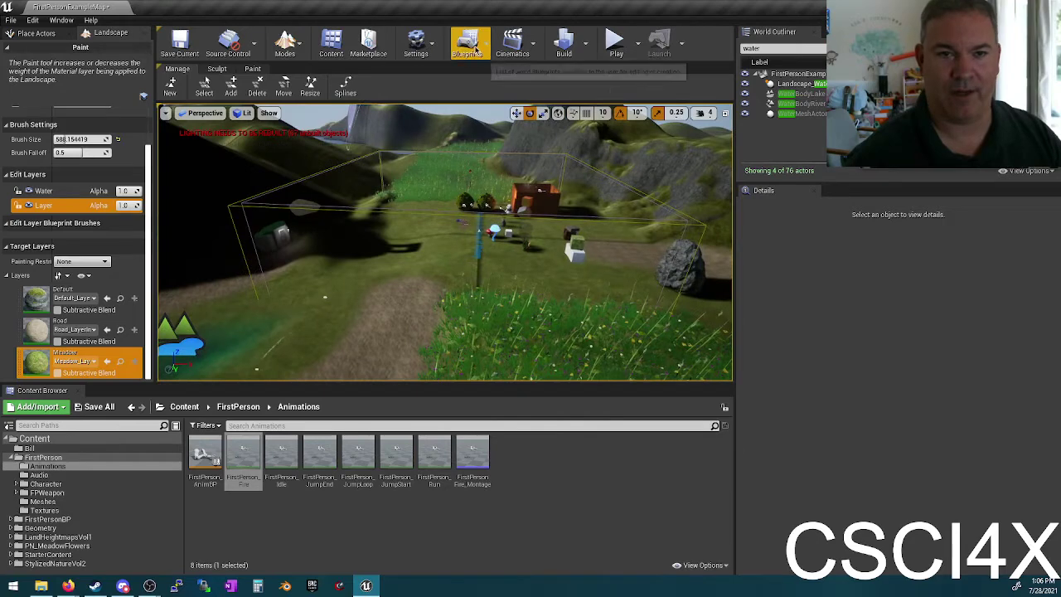
pyautogui.click(416, 46)
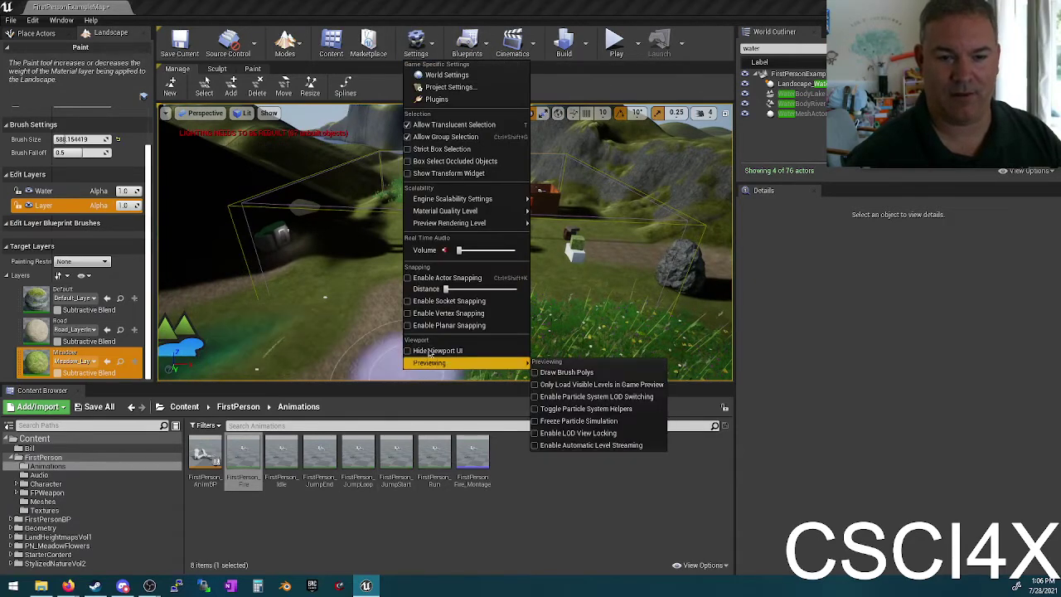
pyautogui.click(487, 76)
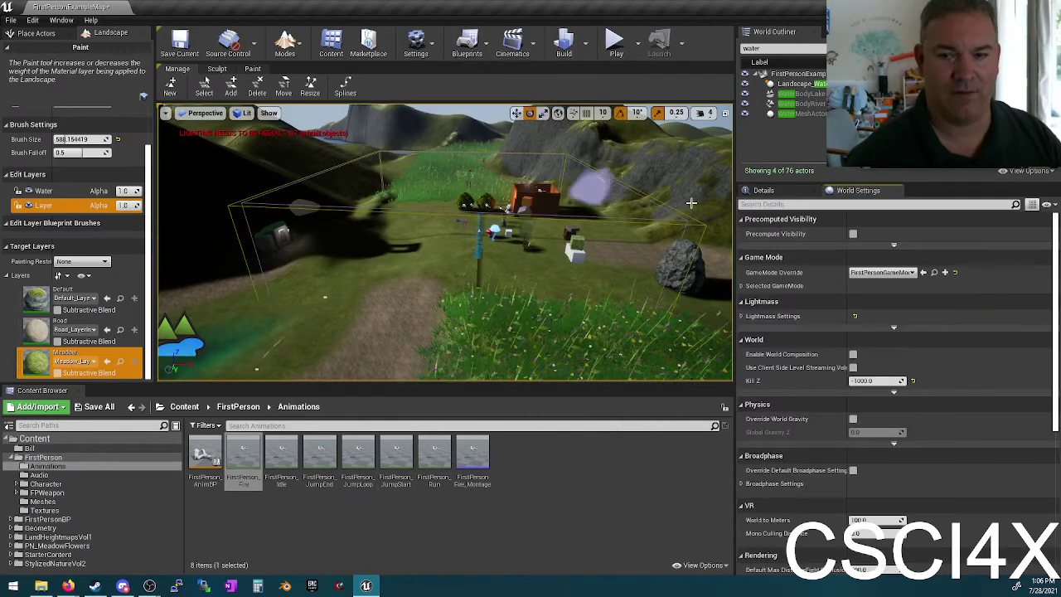
pyautogui.scroll(-3, 781, 405)
pyautogui.scroll(1, 781, 404)
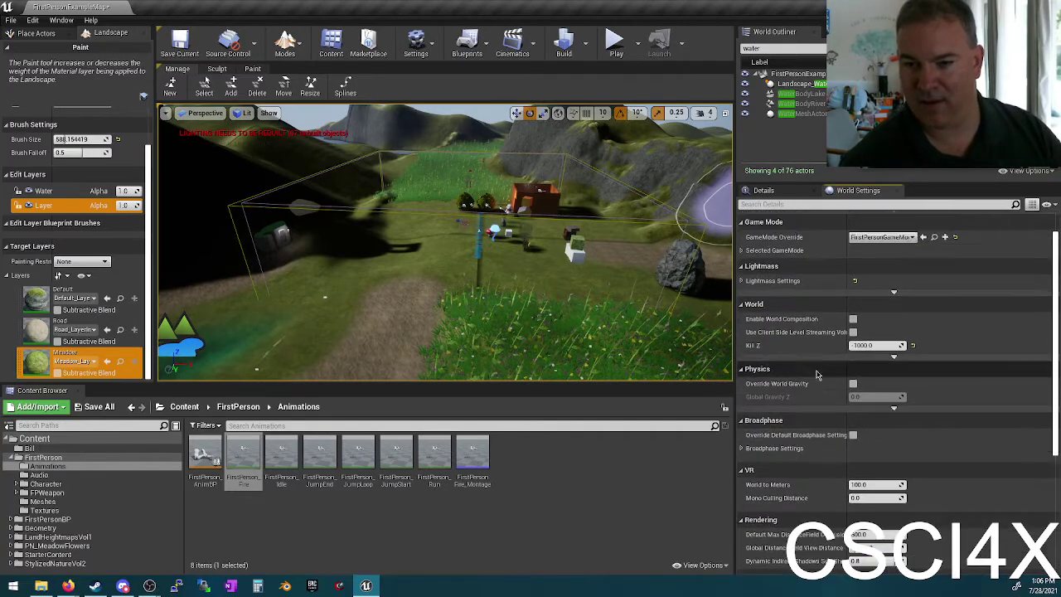
pyautogui.click(867, 344)
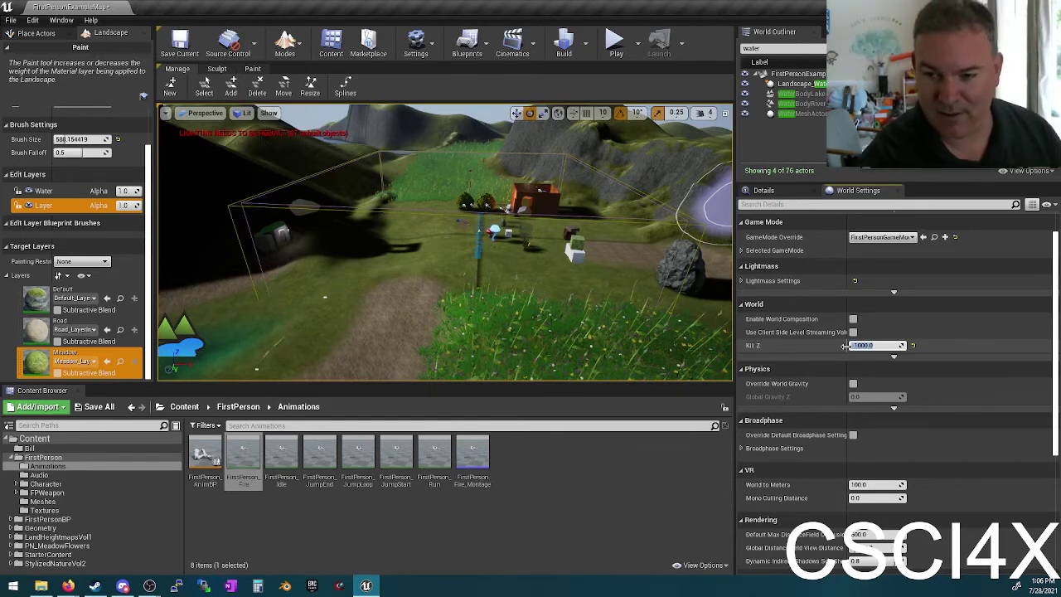
pyautogui.click(932, 315)
pyautogui.write('0')
pyautogui.press('Return')
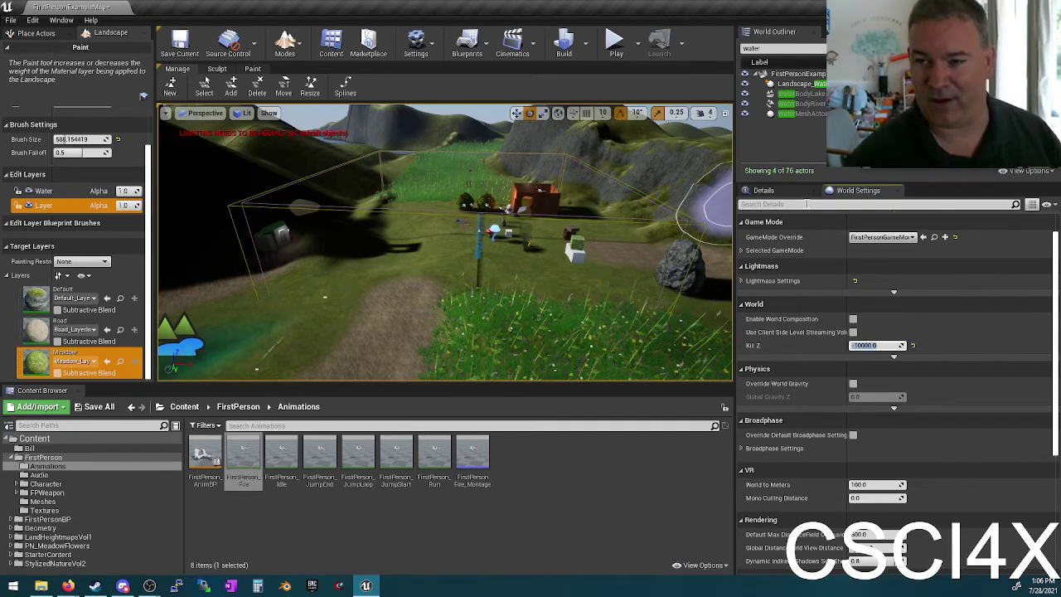
pyautogui.click(190, 50)
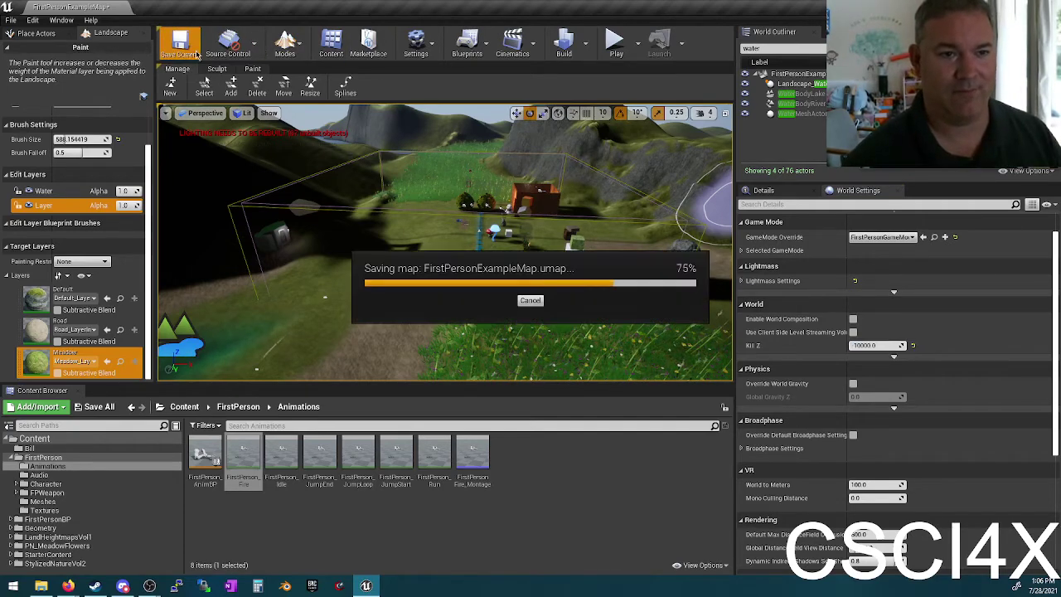
pyautogui.click(616, 48)
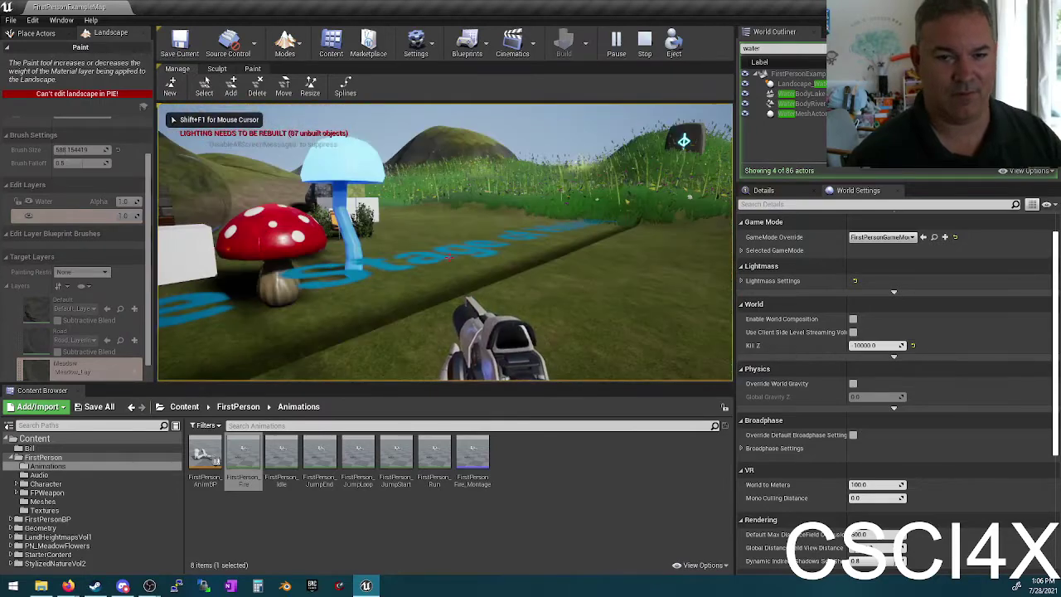
pyautogui.press('w')
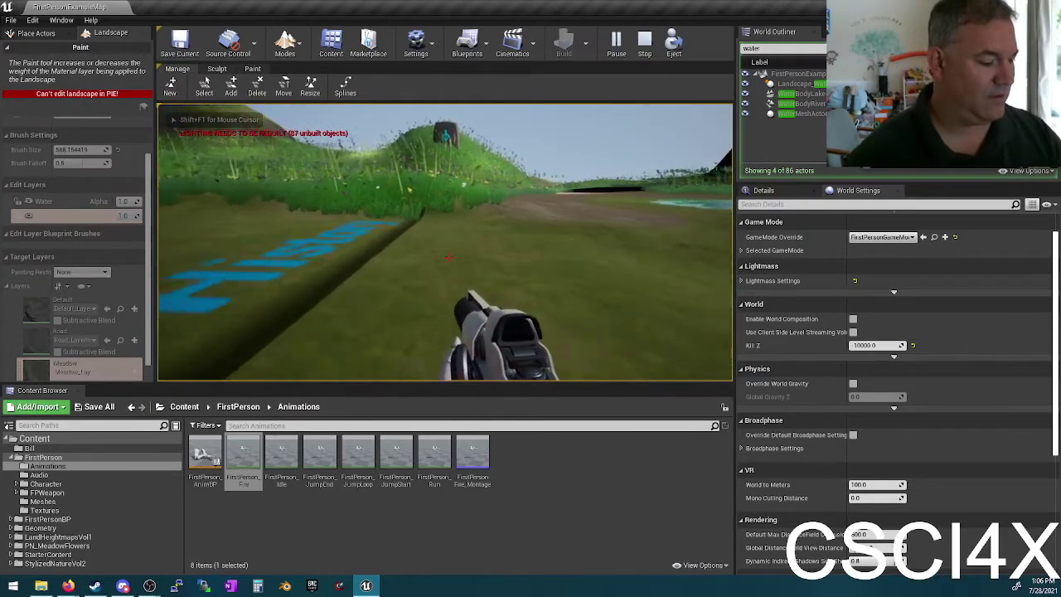
pyautogui.press('w')
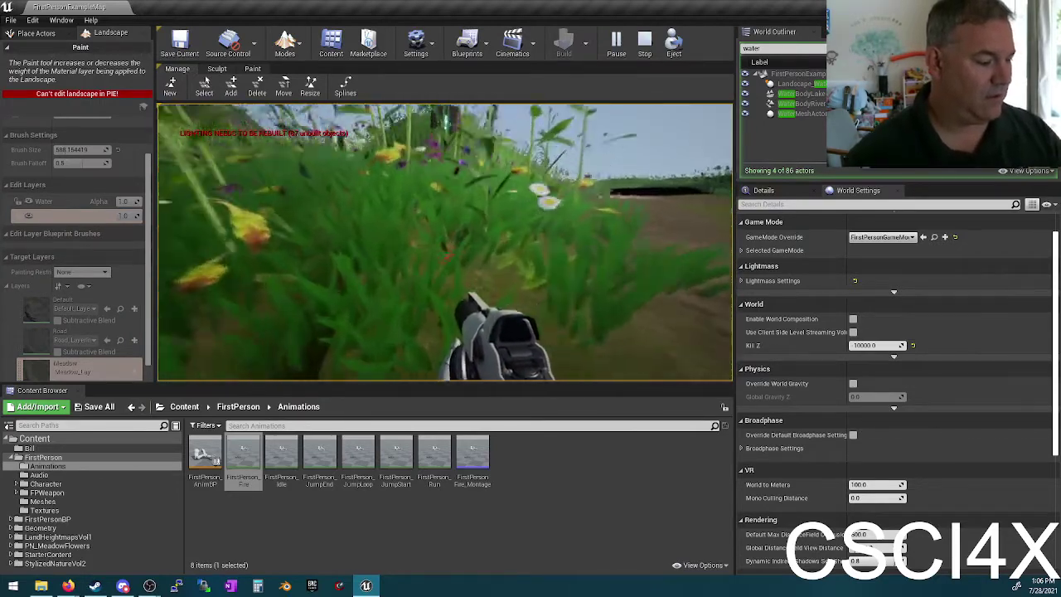
pyautogui.press('w')
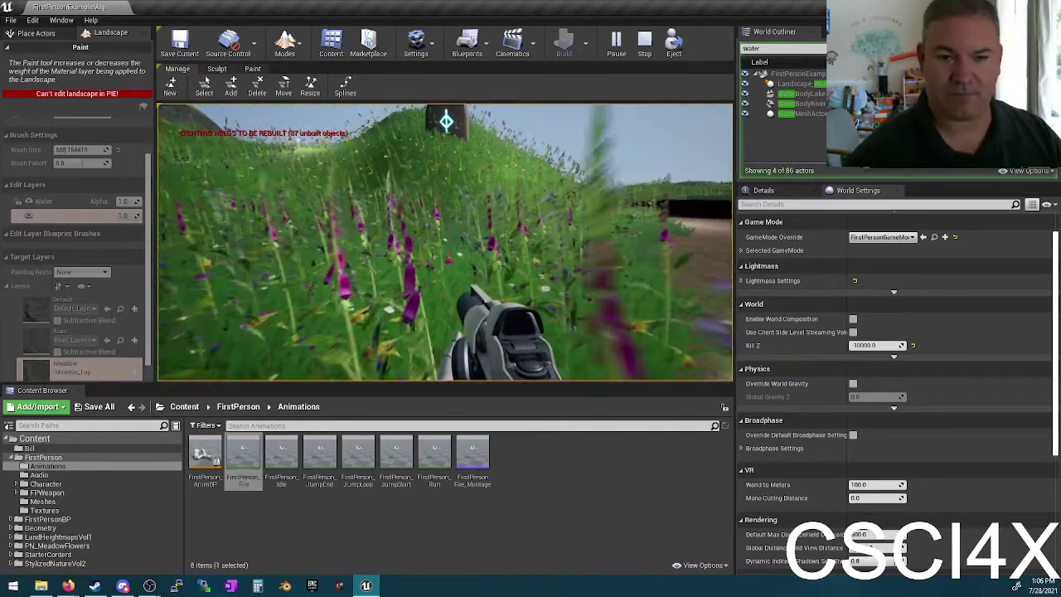
pyautogui.press('w')
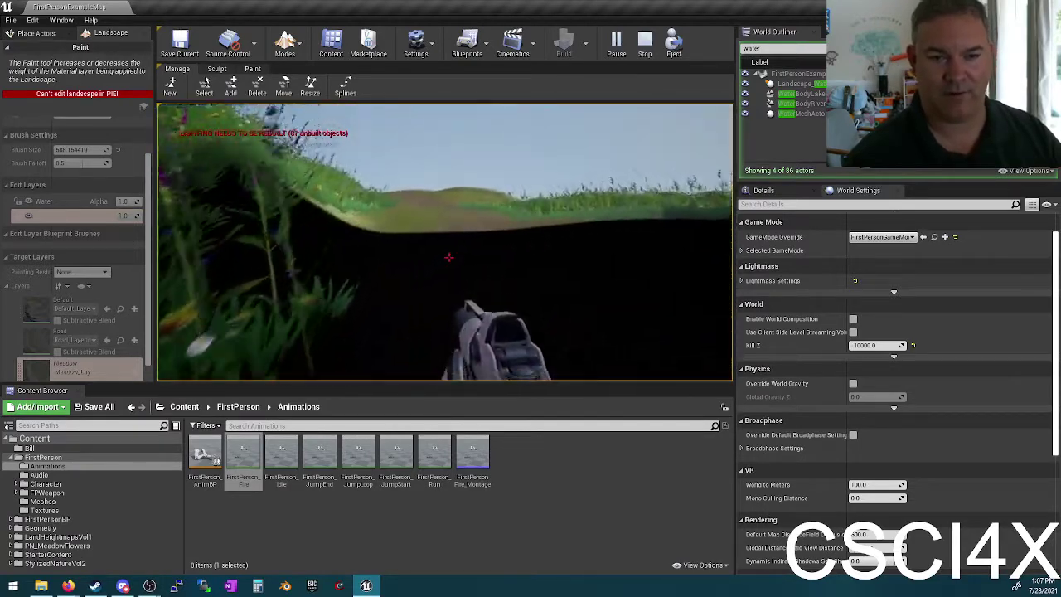
pyautogui.click(448, 256)
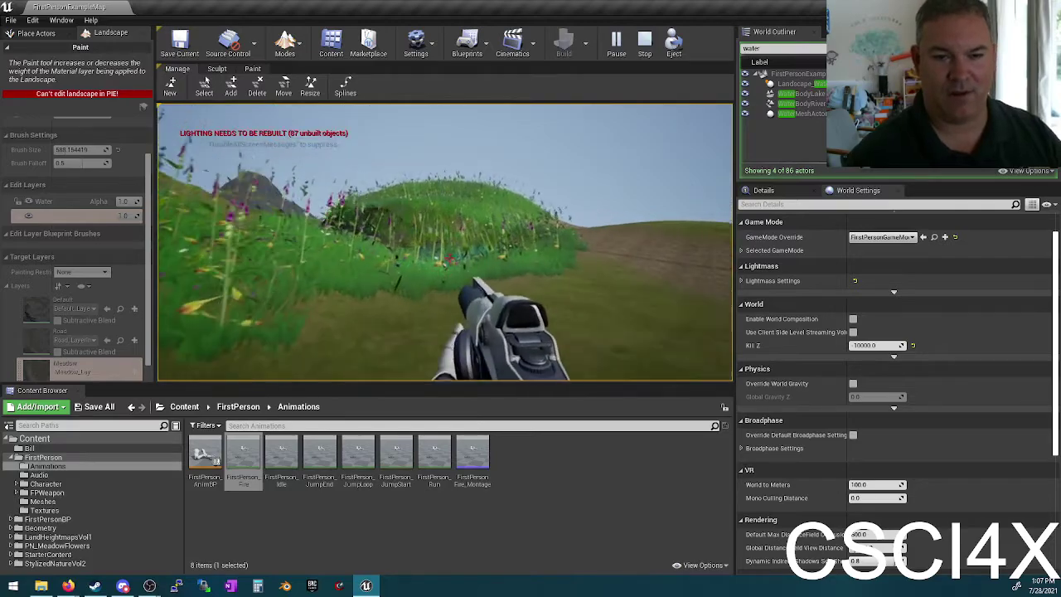
pyautogui.press('w')
pyautogui.press('w')
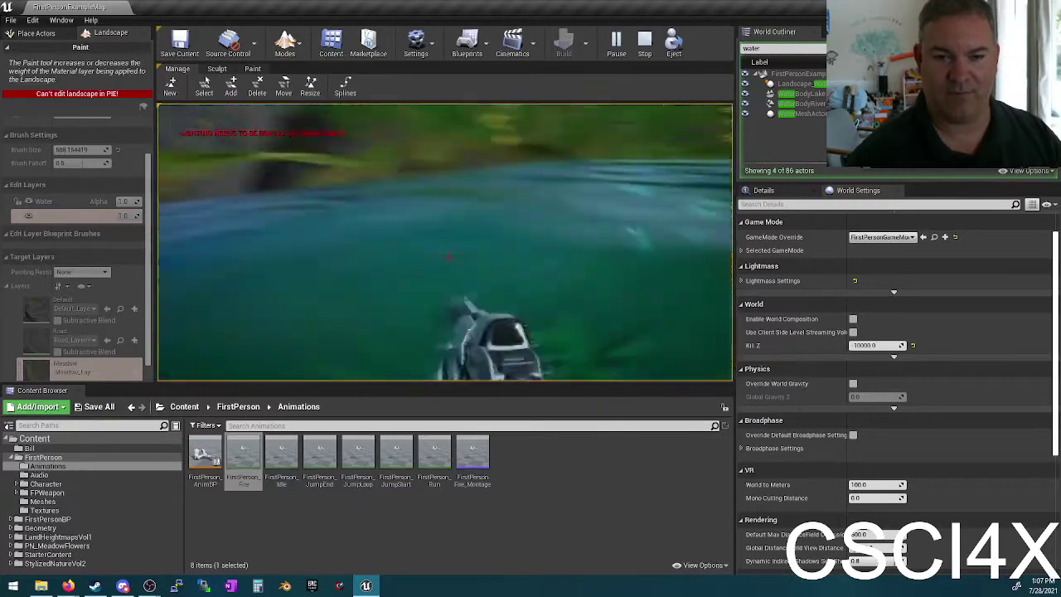
pyautogui.press('w')
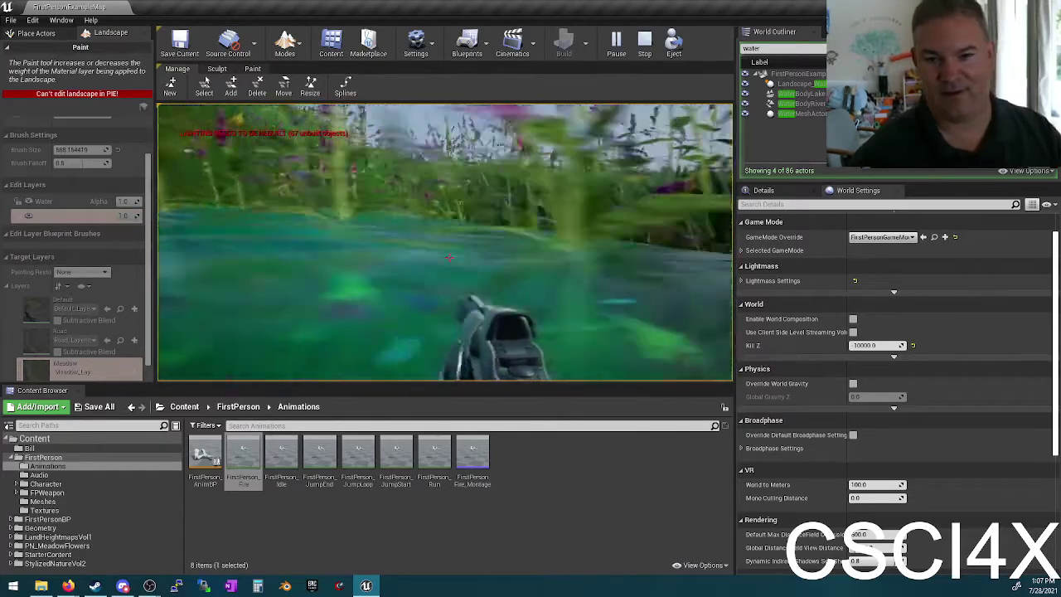
pyautogui.press('w')
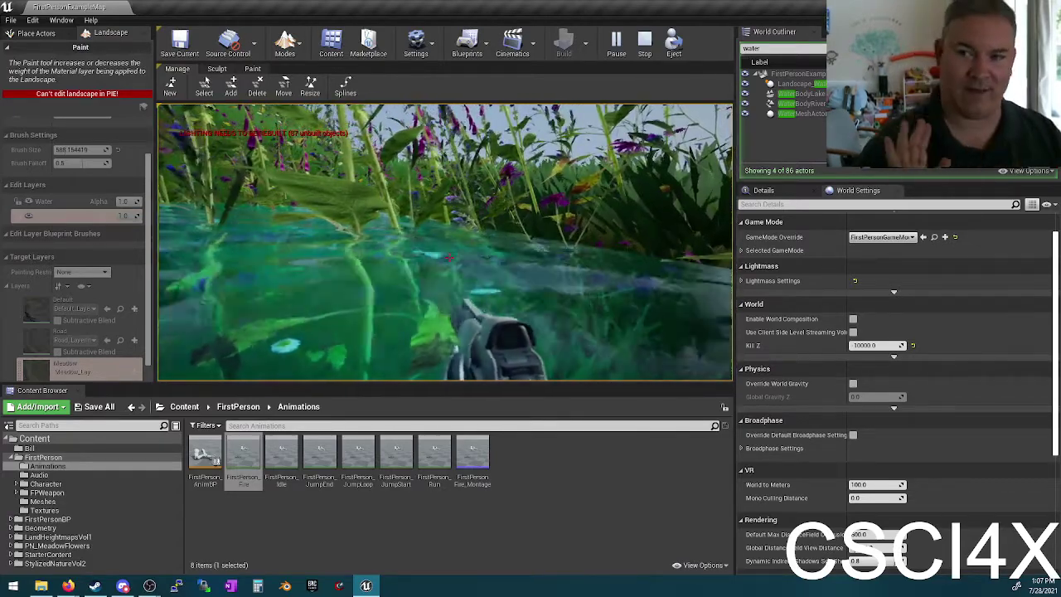
pyautogui.press('w')
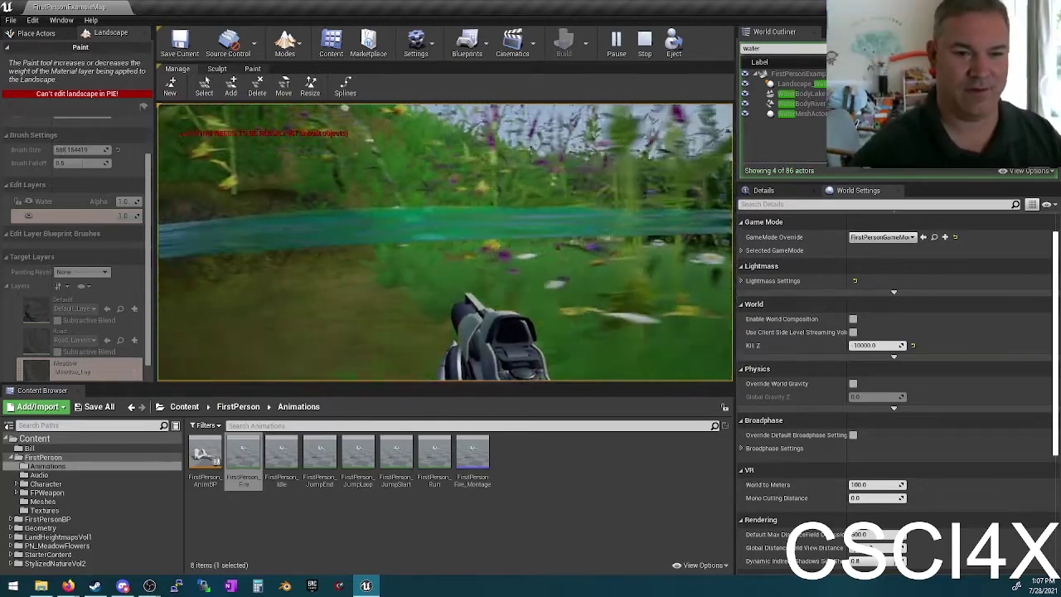
pyautogui.press('w')
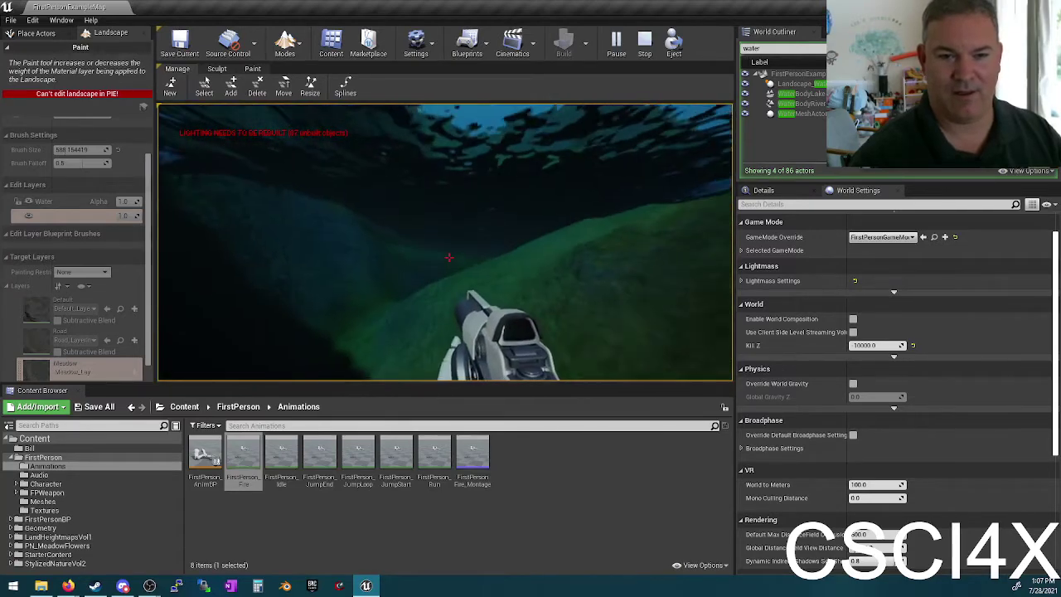
pyautogui.press('w')
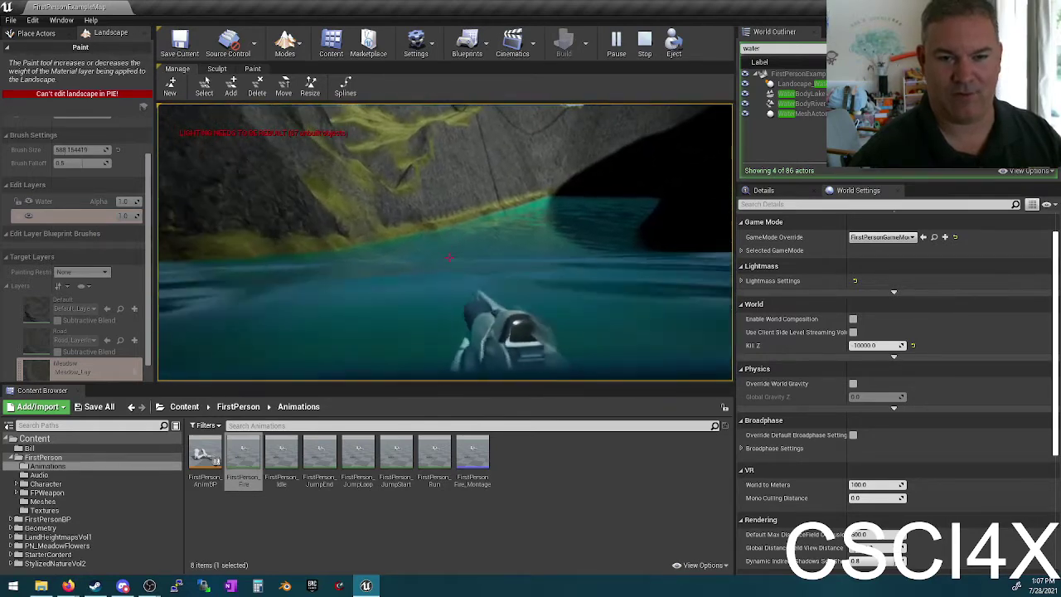
pyautogui.press('w')
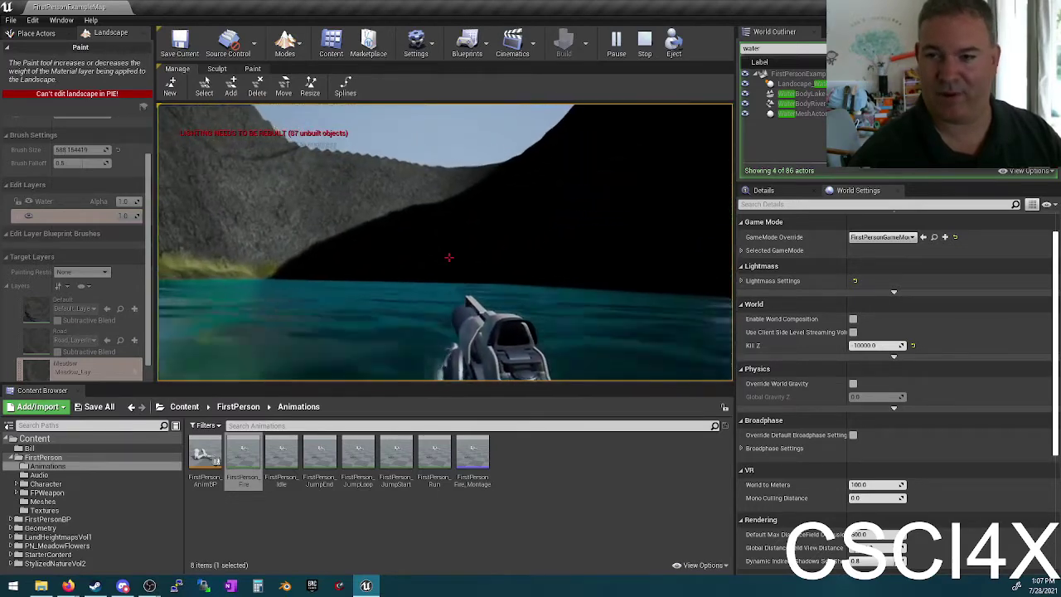
pyautogui.press('Escape')
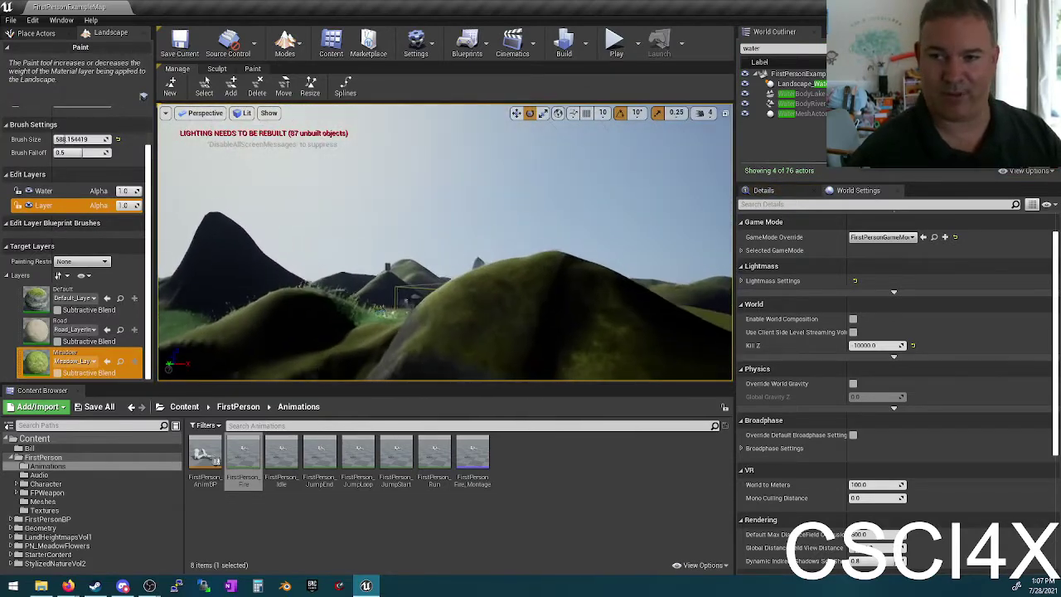
pyautogui.press('d')
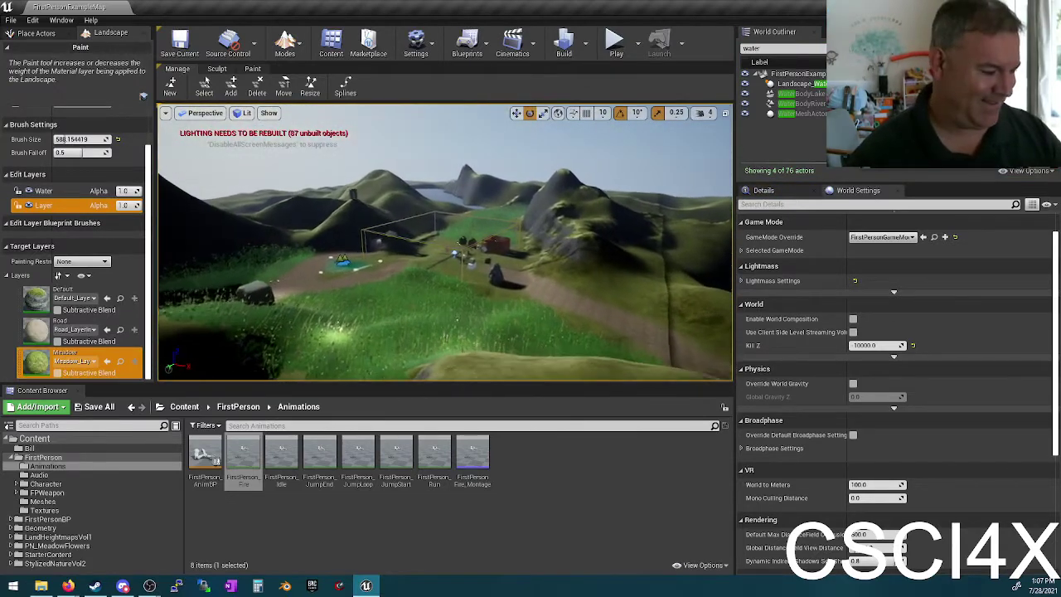
pyautogui.press('w')
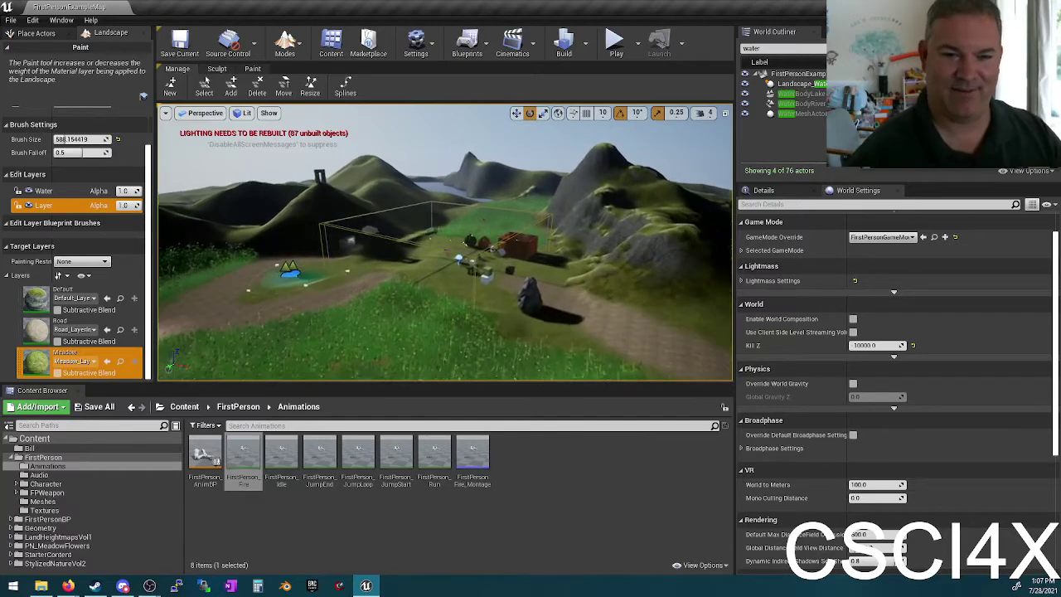
pyautogui.press('w')
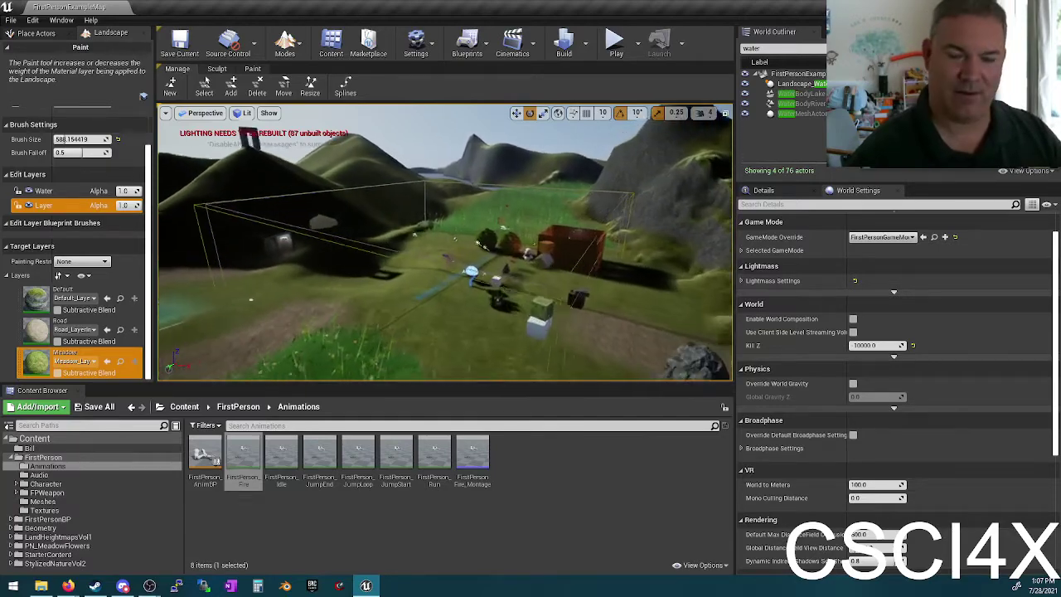
pyautogui.moveTo(447, 240)
pyautogui.mouseDown(button='right')
pyautogui.moveTo(315, 242)
pyautogui.moveTo(389, 240)
pyautogui.mouseUp(button='right')
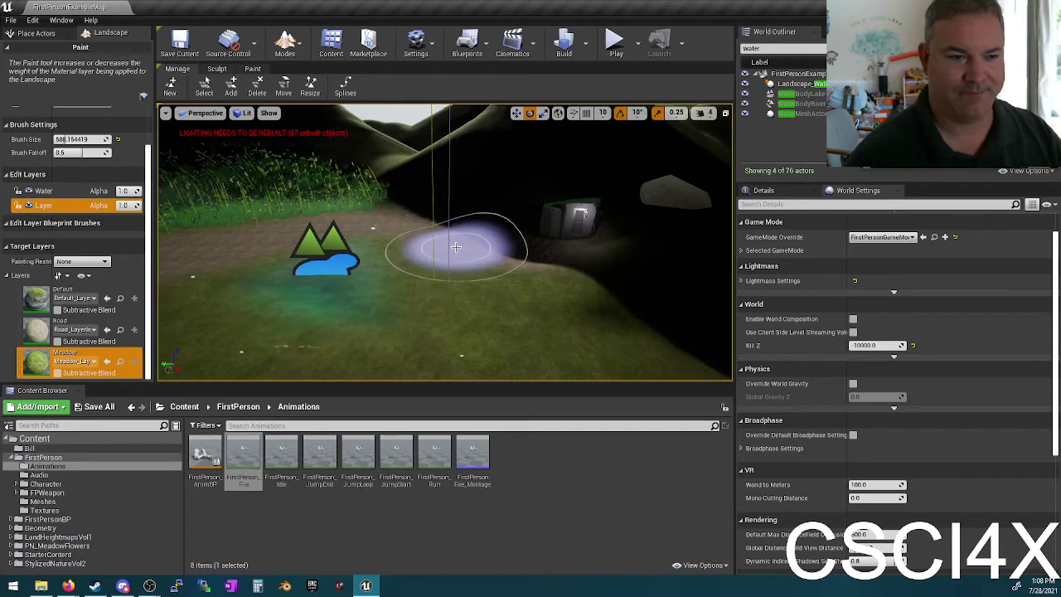
# Step: Switch to Place mode and select the lake water body
pyautogui.click(286, 45)
pyautogui.click(296, 74)
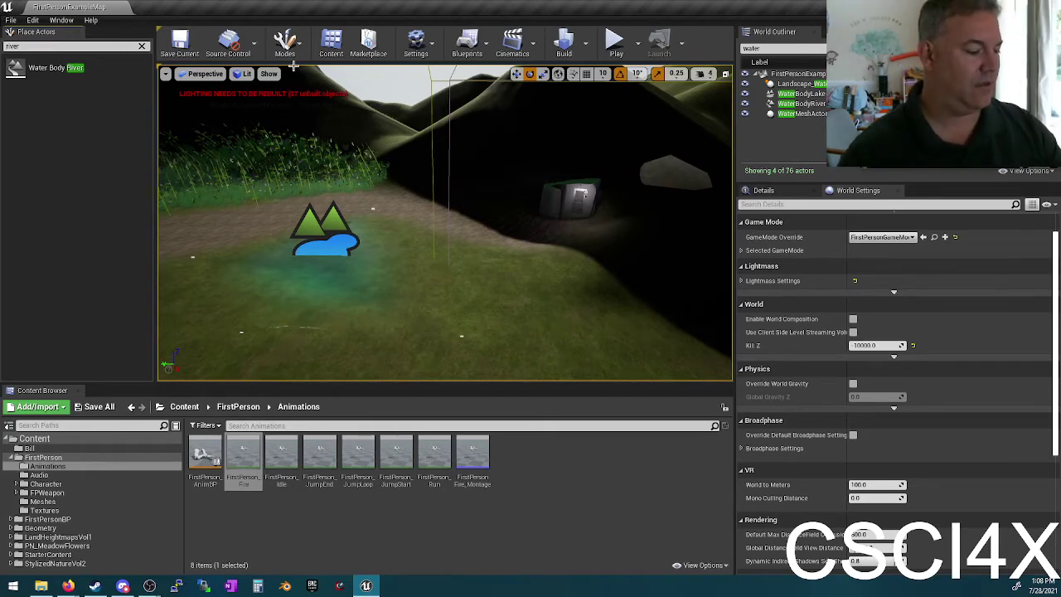
pyautogui.click(346, 289)
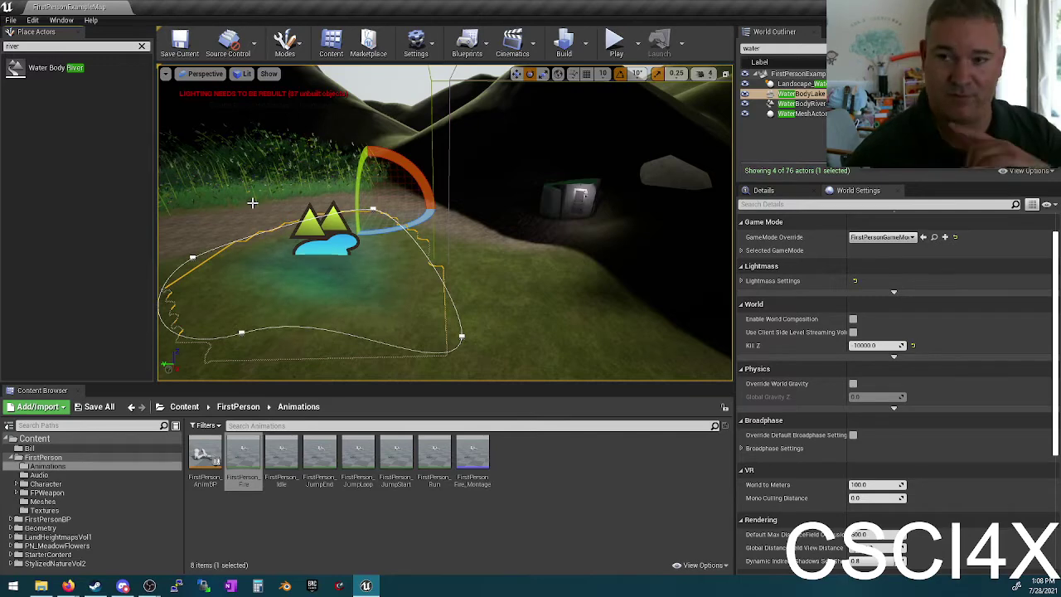
# Step: Toggle an advanced viewport show flag, reset the flags to defaults, then select Landscape_Water
pyautogui.click(269, 74)
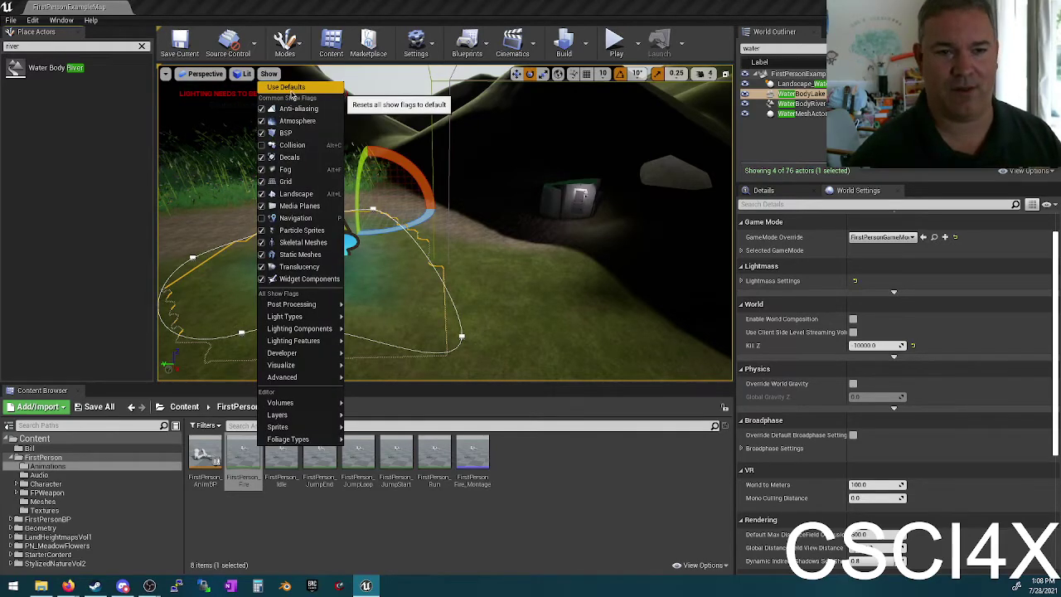
pyautogui.click(269, 74)
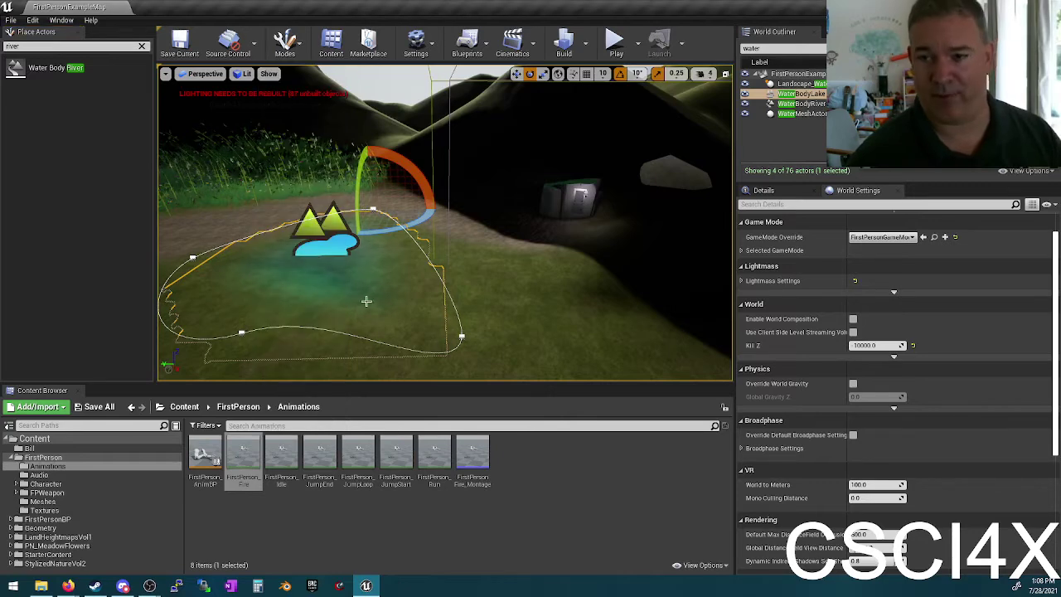
pyautogui.click(269, 74)
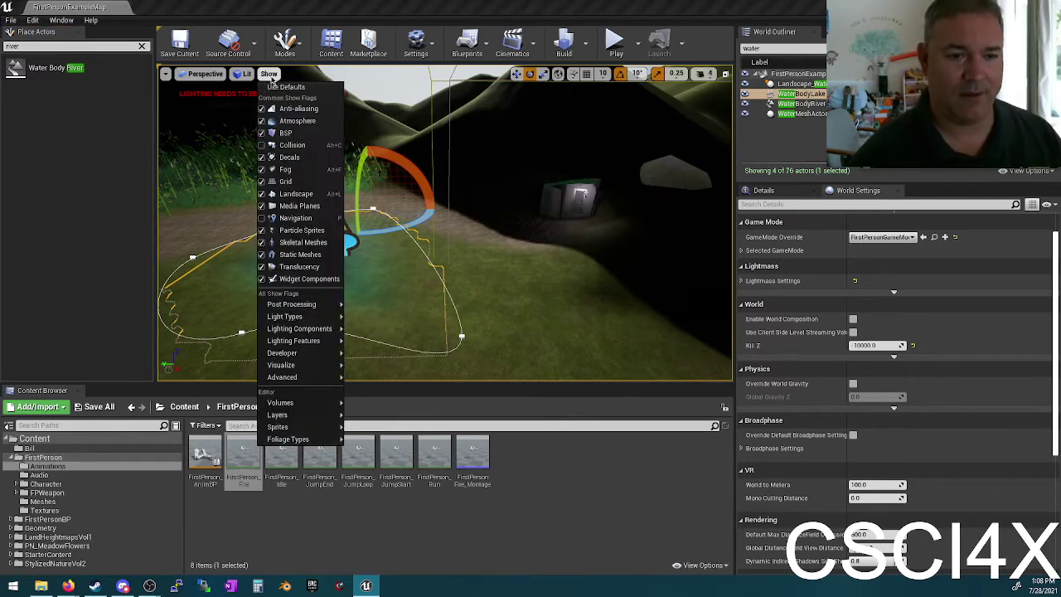
pyautogui.moveTo(309, 316)
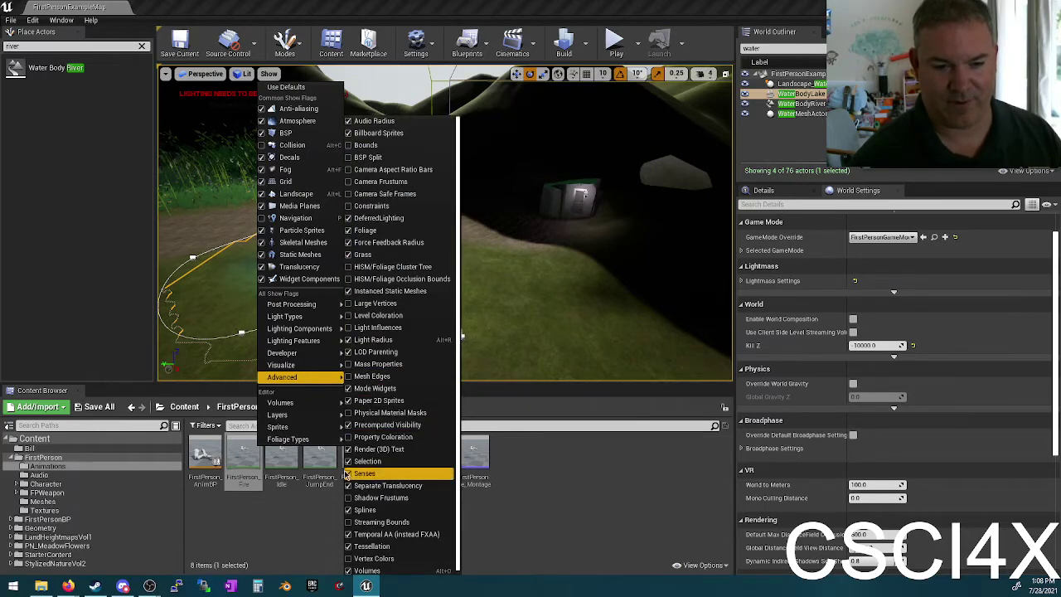
pyautogui.click(366, 511)
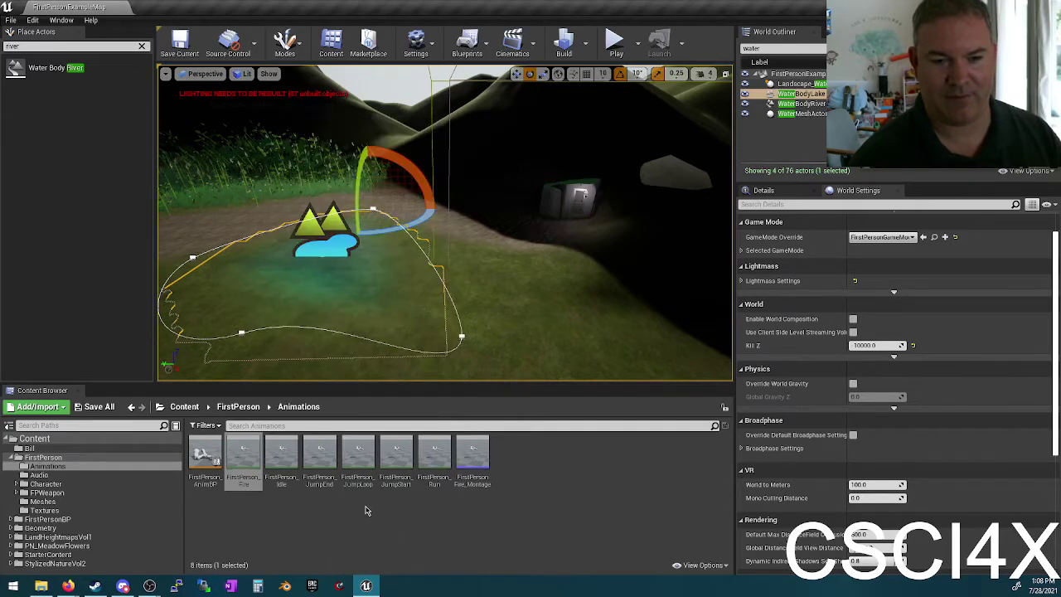
pyautogui.click(269, 73)
pyautogui.click(287, 91)
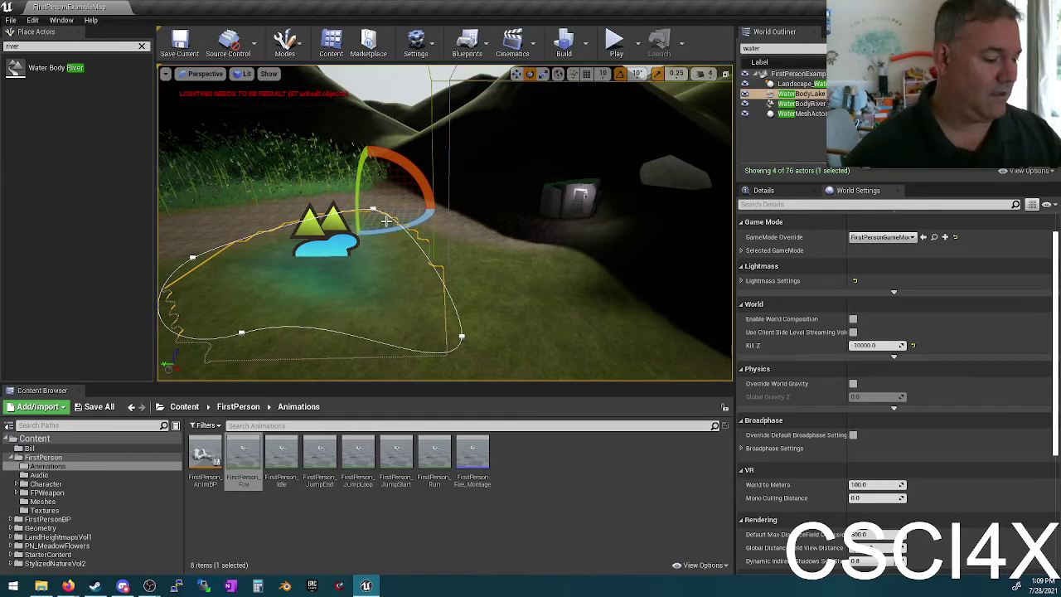
pyautogui.moveTo(385, 220); pyautogui.dragTo(380, 257, button='right')
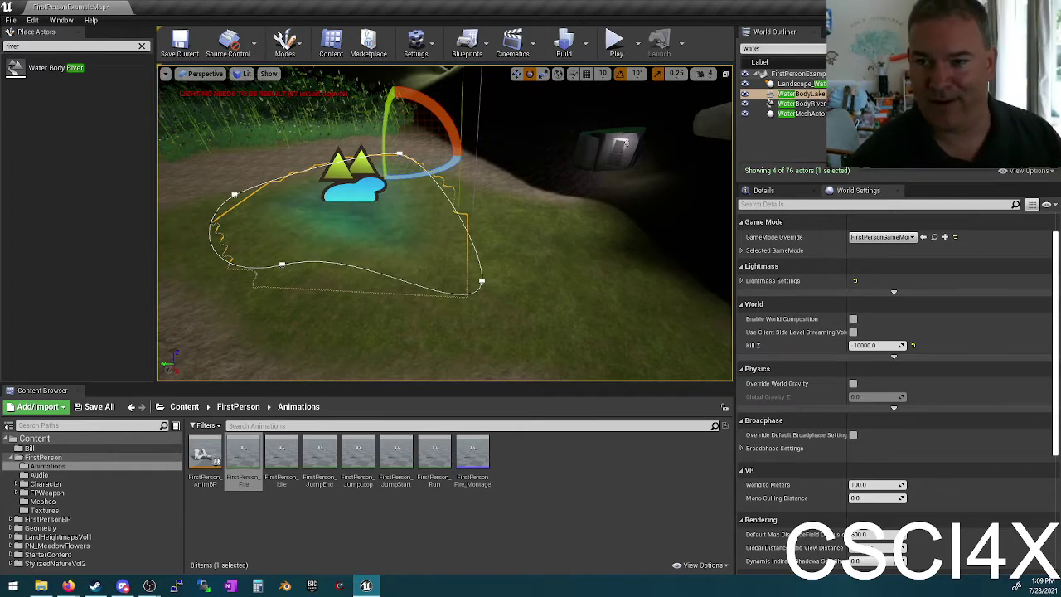
pyautogui.click(795, 85)
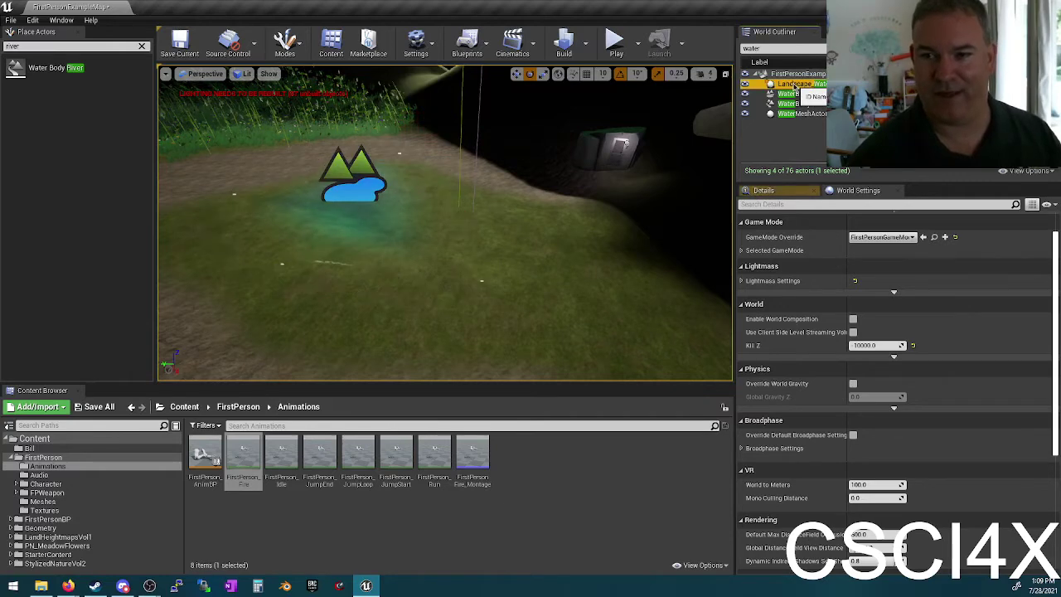
# Step: Deselect everything, review the Landscape details, and save FirstPersonExampleMap
pyautogui.click(498, 214)
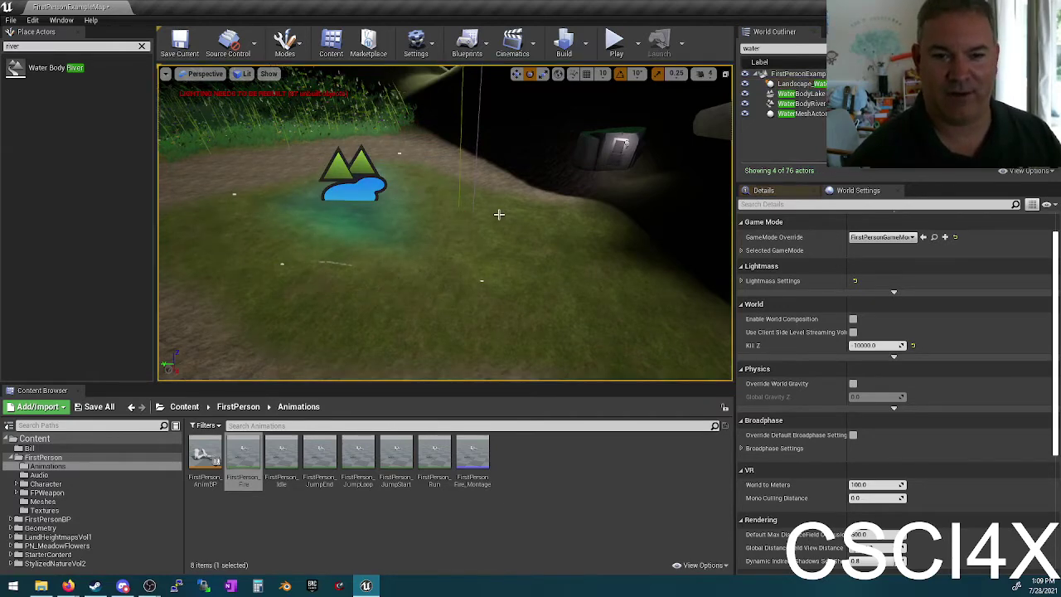
pyautogui.click(897, 192)
pyautogui.scroll(-5, 862, 311)
pyautogui.scroll(2, 861, 311)
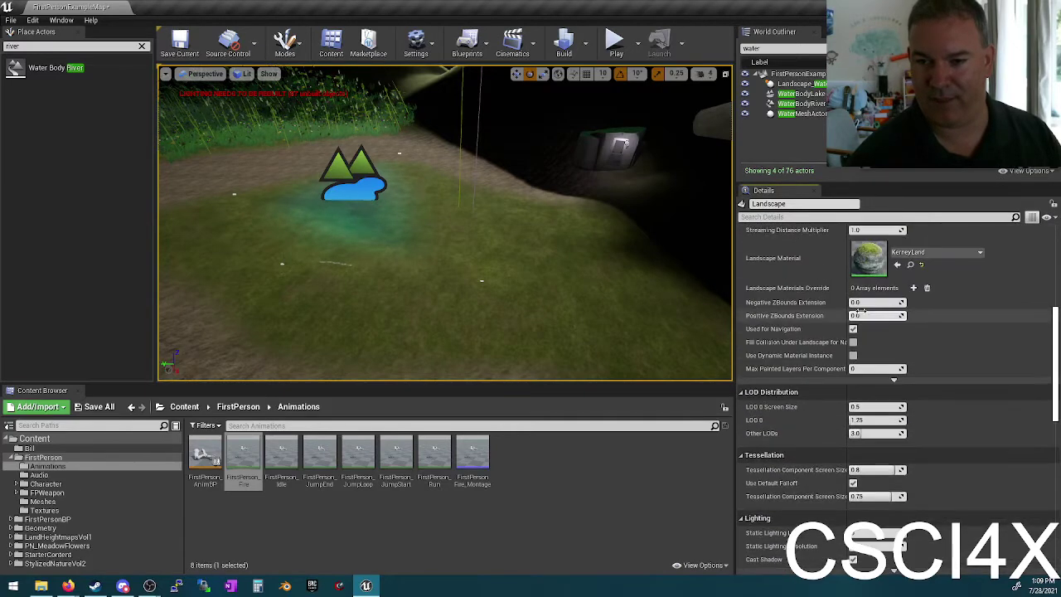
pyautogui.scroll(3, 860, 310)
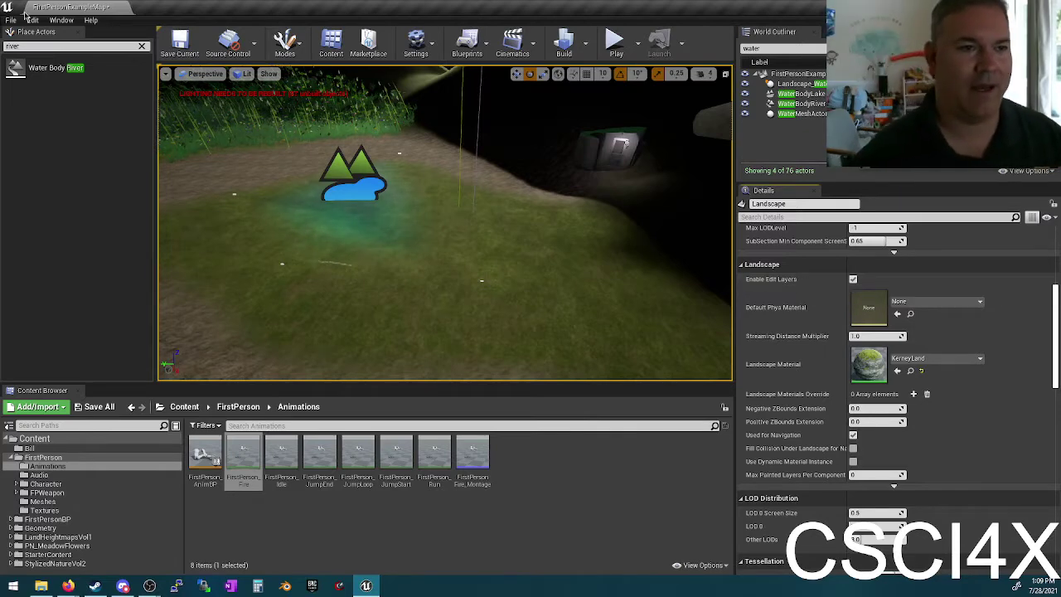
pyautogui.click(179, 43)
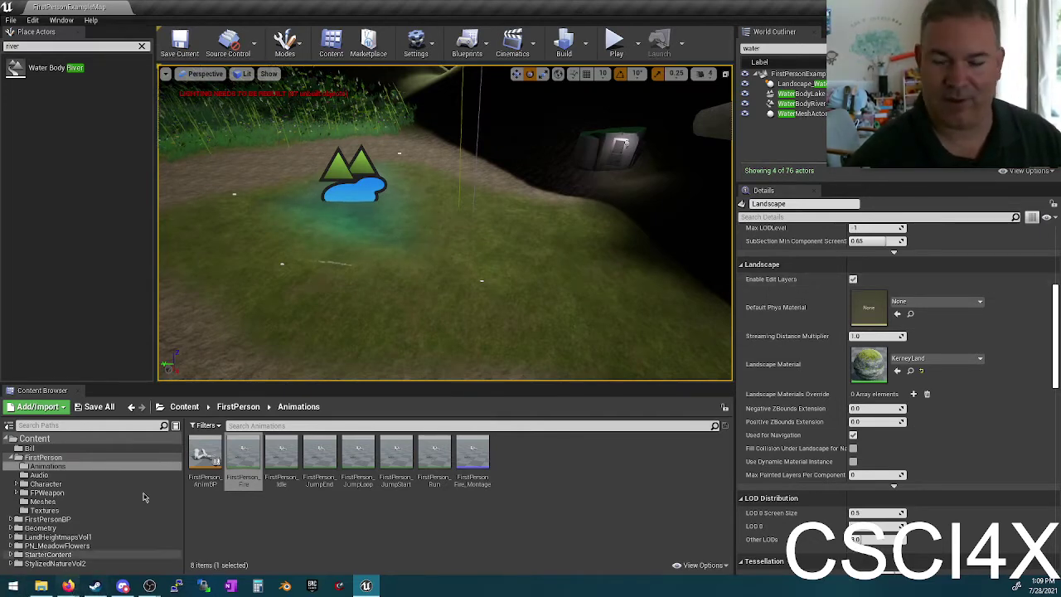
# Step: Fly the view across the landscape to a hillside close-up and back out over the hills
pyautogui.moveTo(394, 186); pyautogui.dragTo(396, 278, button='right')
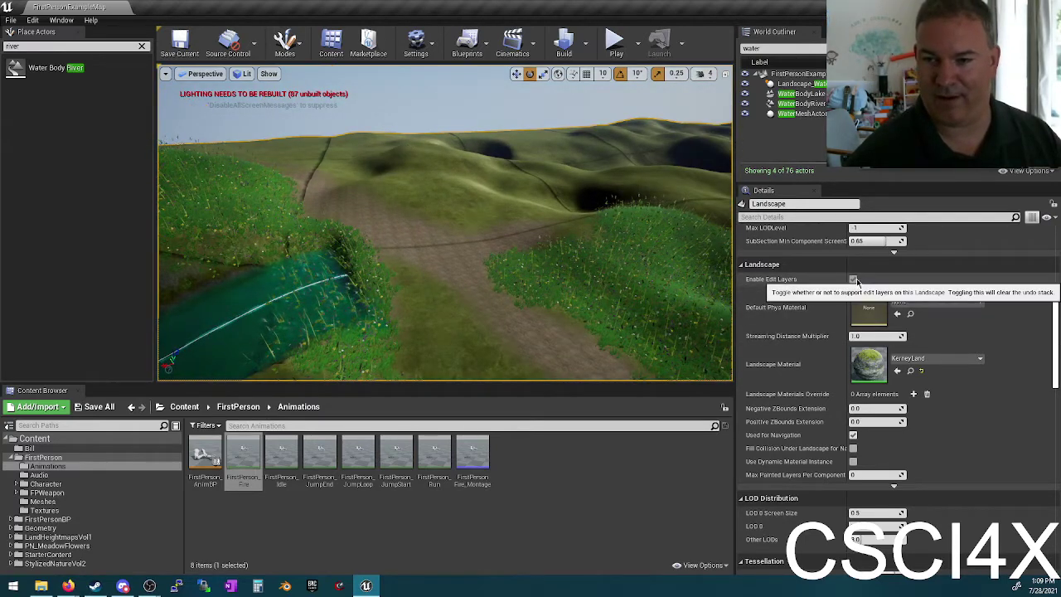
pyautogui.moveTo(448, 249); pyautogui.dragTo(429, 221, button='right')
pyautogui.press('Escape')
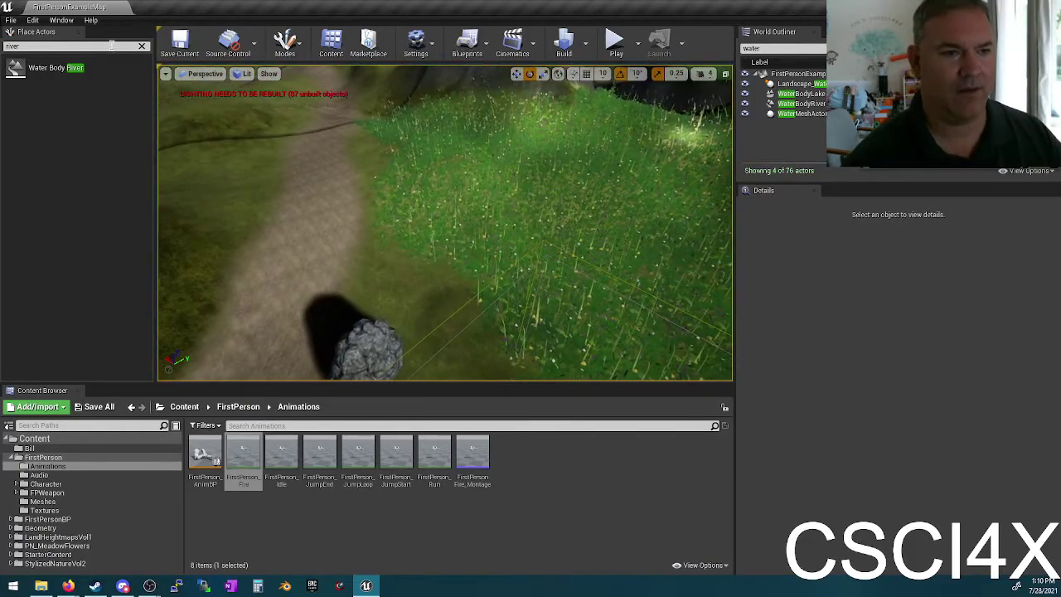
# Step: Filter Place Actors with 'blo', then open the FirstPersonCharacter Blueprint from FirstPersonBP > Blueprints
pyautogui.click(142, 46)
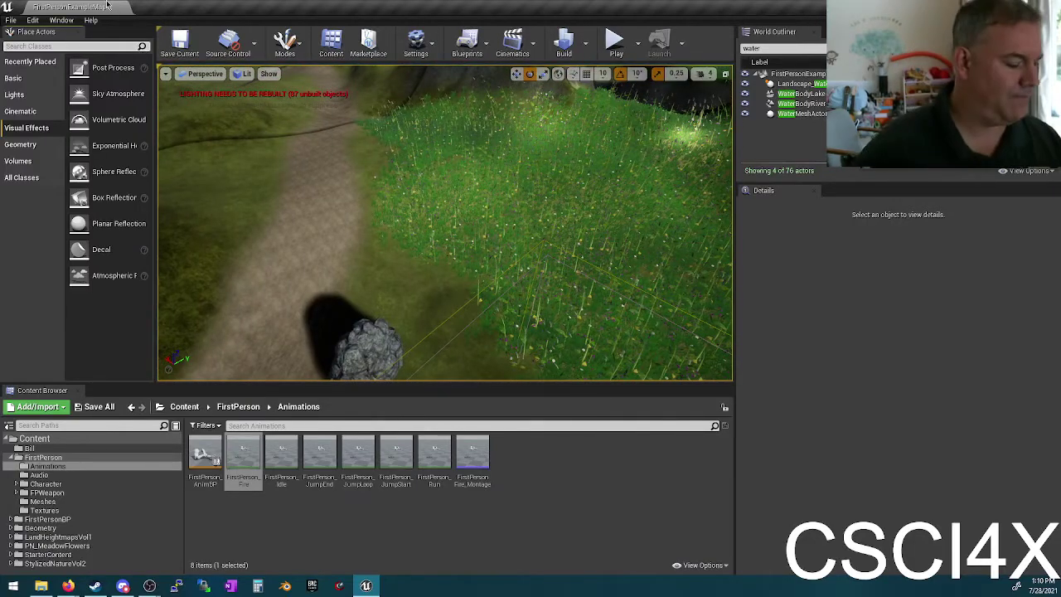
pyautogui.write('blo')
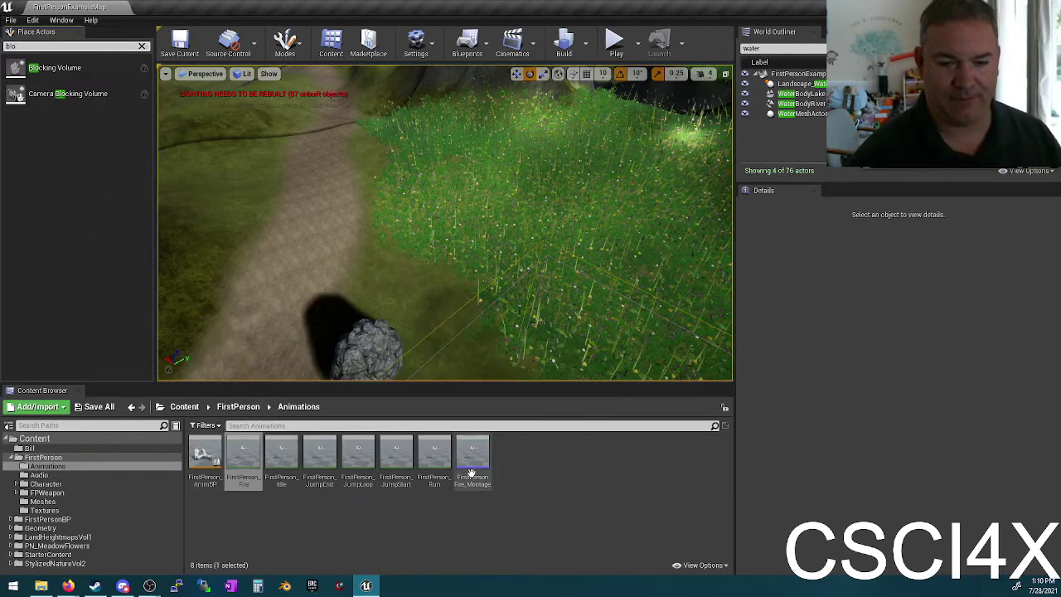
pyautogui.click(74, 501)
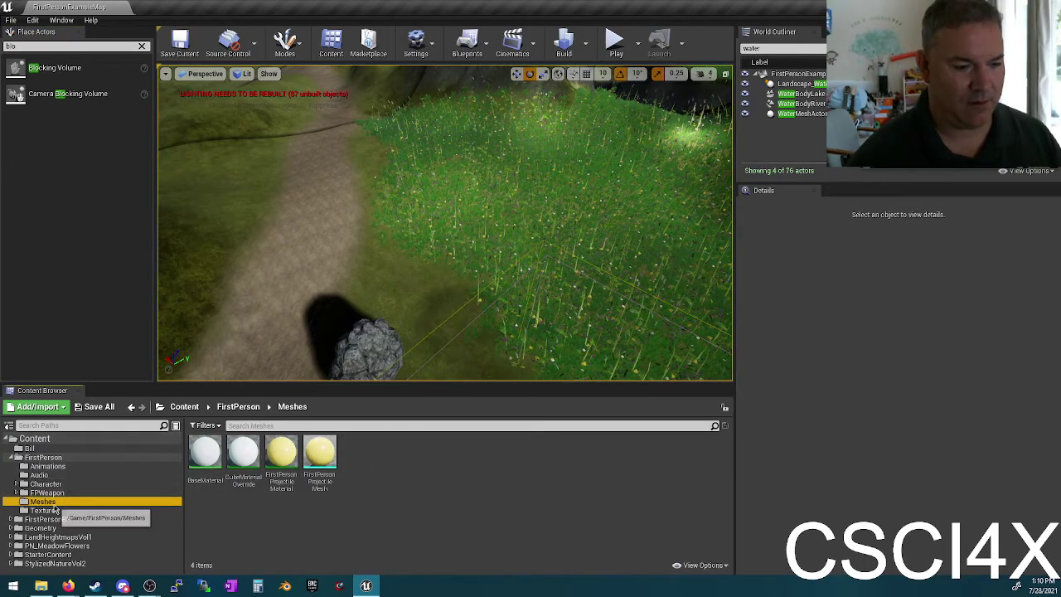
pyautogui.click(43, 519)
pyautogui.doubleClick(207, 449)
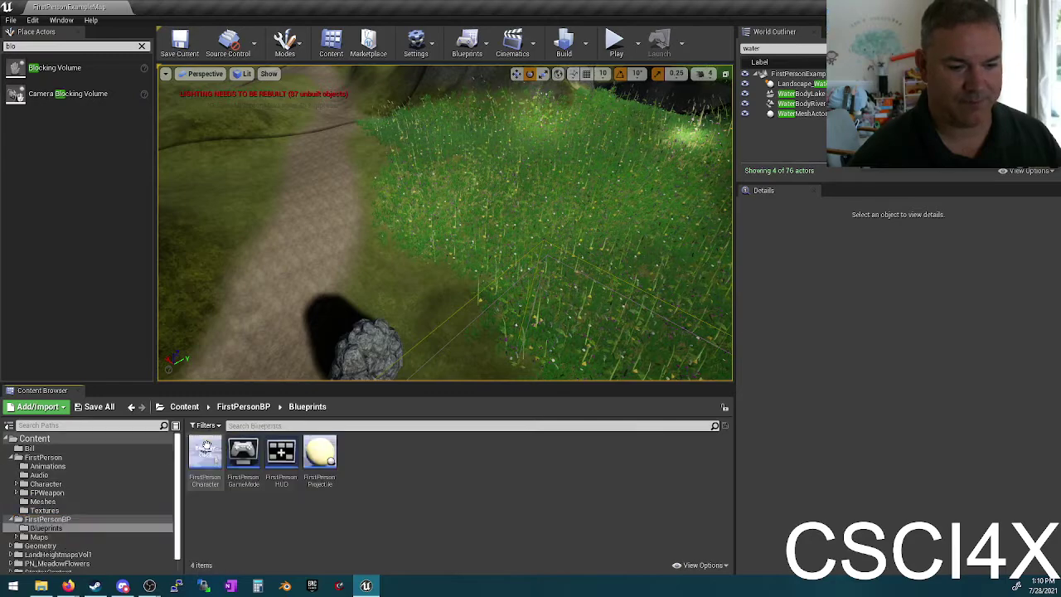
pyautogui.doubleClick(206, 452)
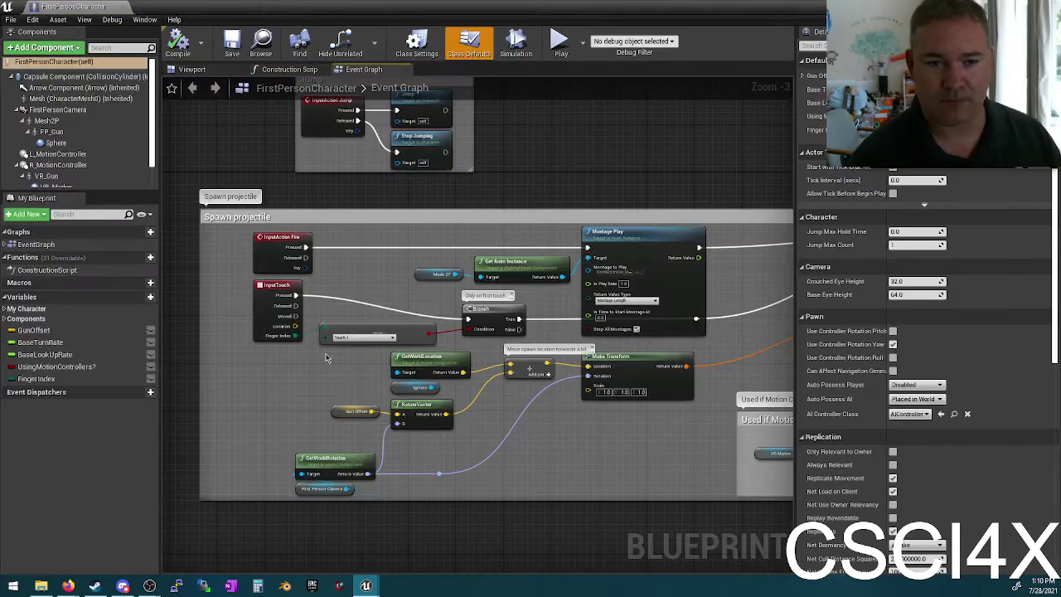
# Step: In the Blueprint's Viewport, try moving FirstPersonCamera along X, undo it, and switch to Firefox
pyautogui.click(192, 70)
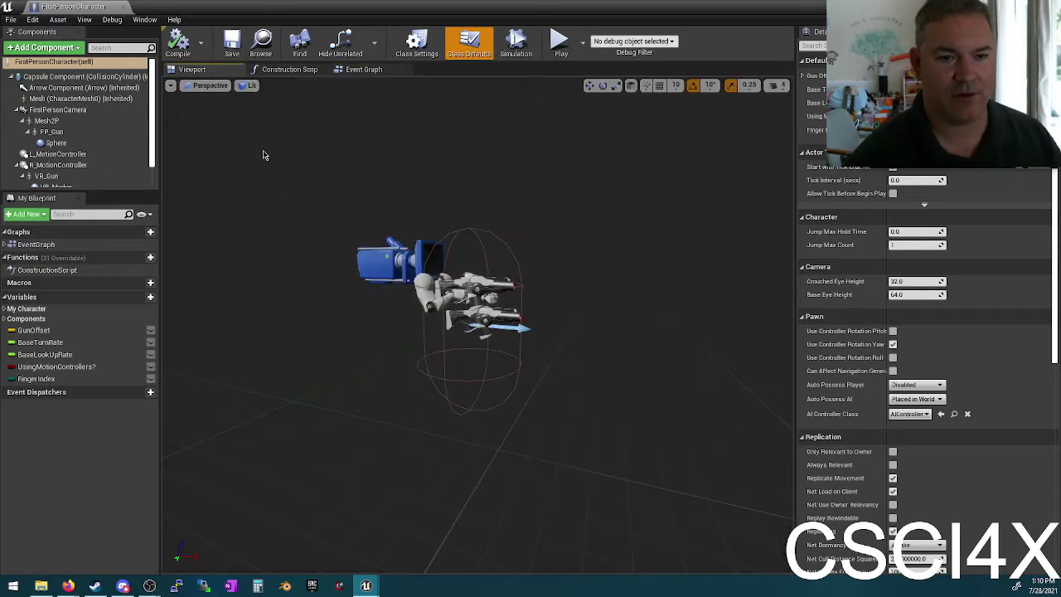
pyautogui.click(382, 266)
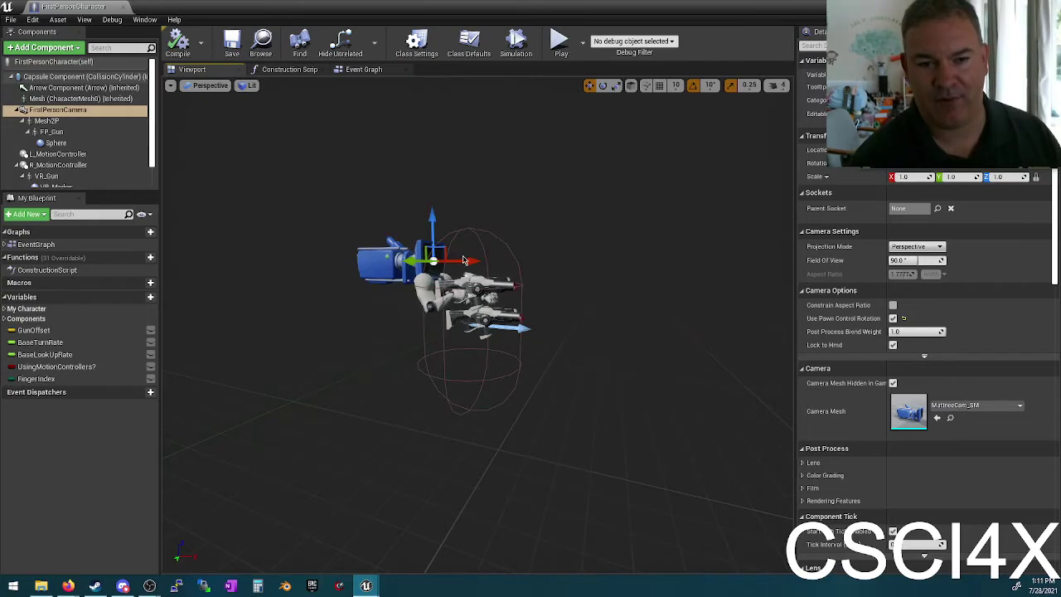
pyautogui.moveTo(464, 260); pyautogui.dragTo(274, 233)
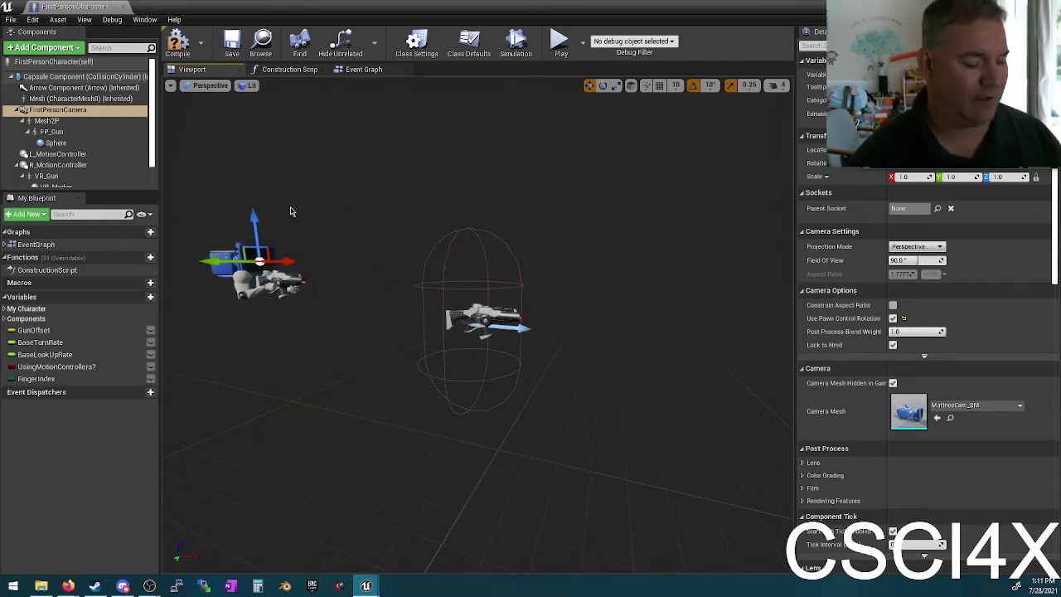
pyautogui.hotkey('ctrl', 'z')
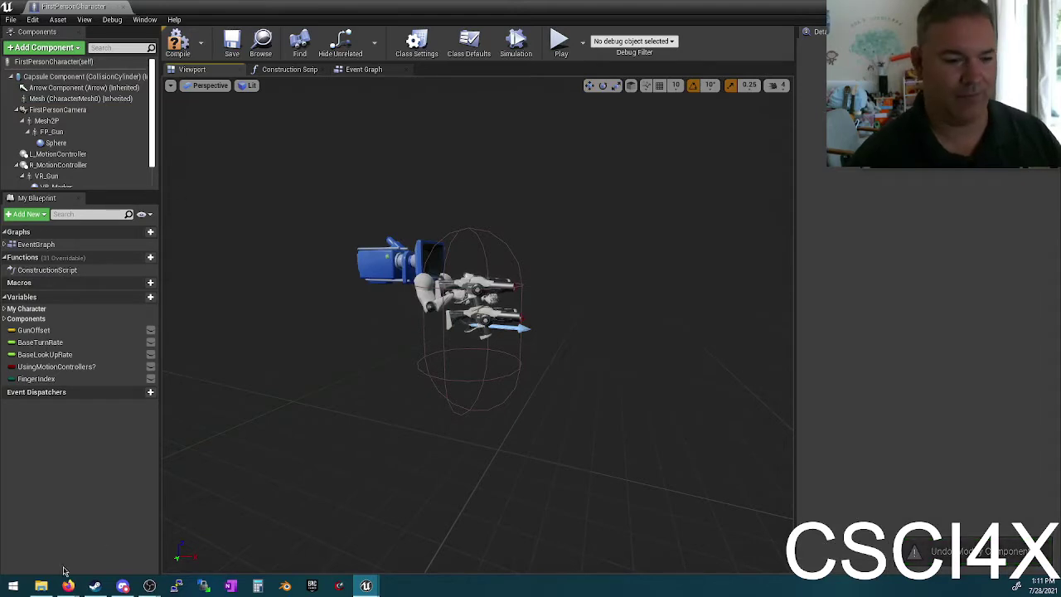
pyautogui.click(67, 585)
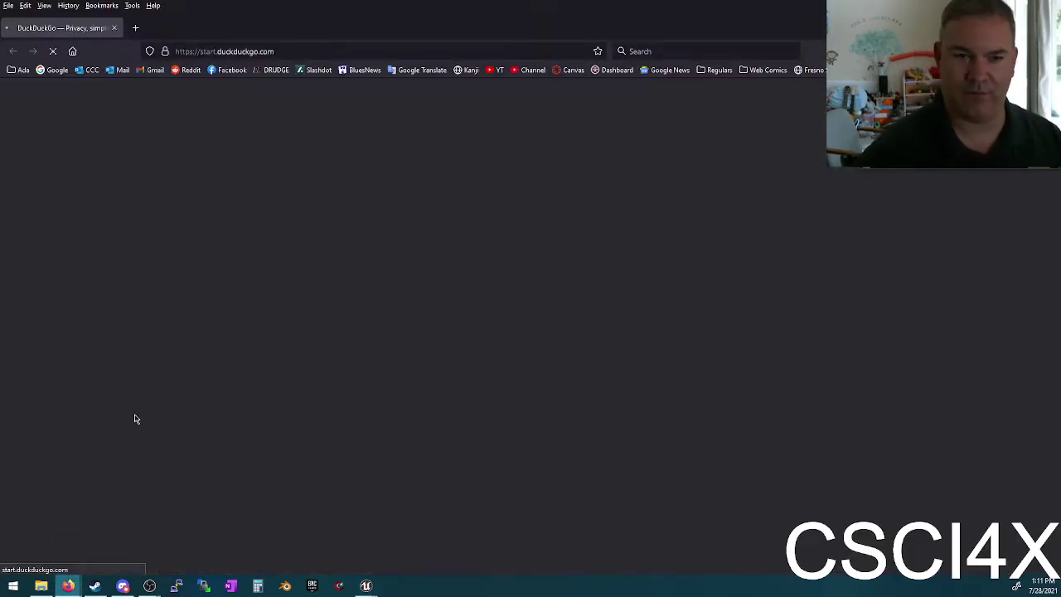
# Step: Search DuckDuckGo for 'mario 3d world' and browse the image results
pyautogui.write('mario 3d world')
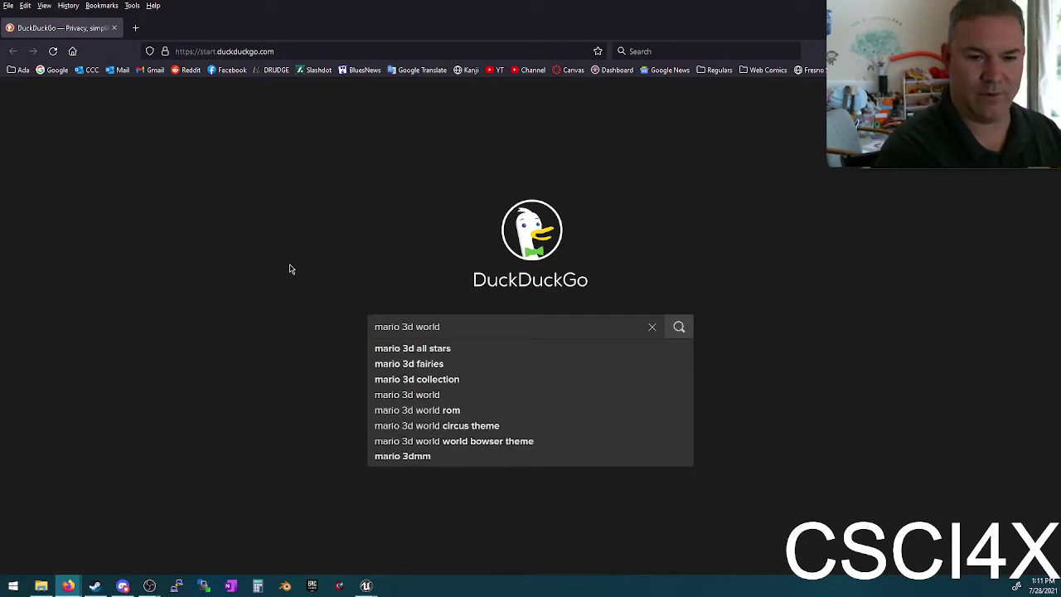
pyautogui.press('Return')
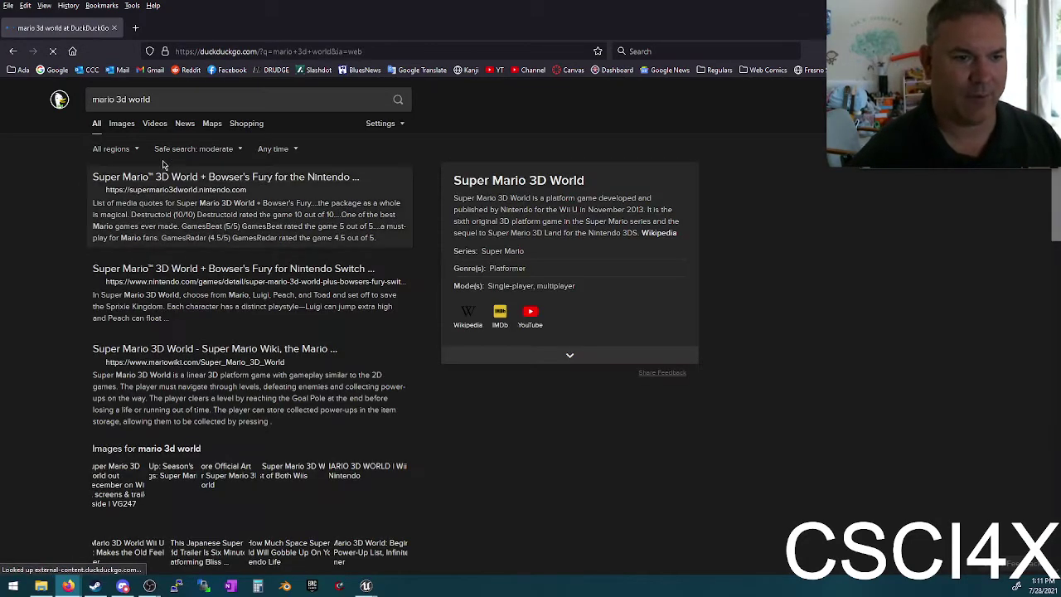
pyautogui.click(122, 124)
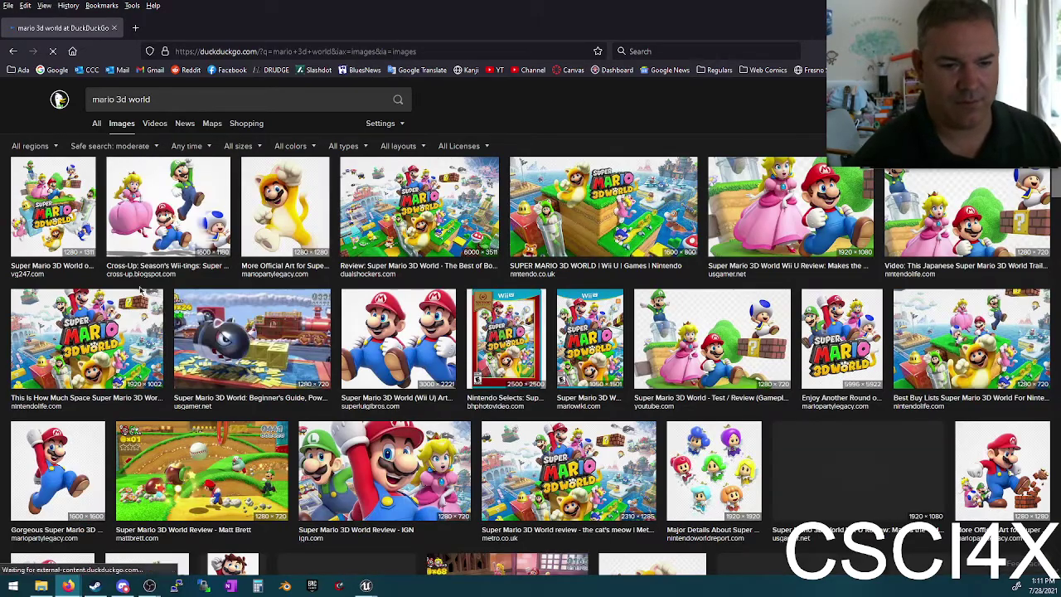
pyautogui.scroll(-1, 651, 364)
pyautogui.scroll(-5, 650, 365)
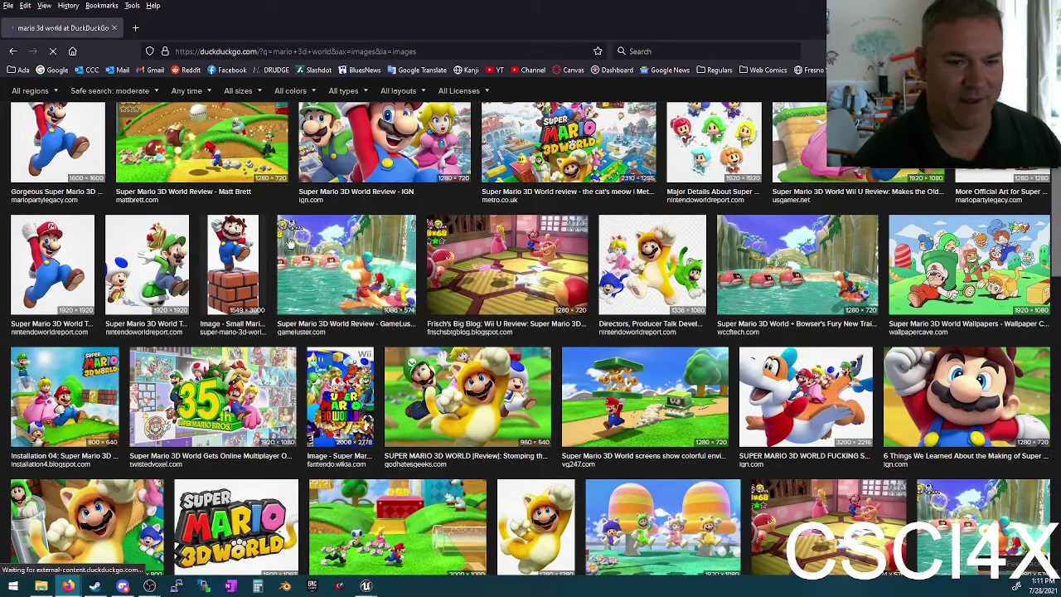
pyautogui.scroll(5, 224, 104)
# Step: Refine the image search to 'mario 3d world camera', then to 'mario 3d world lakatu'
pyautogui.write('camera')
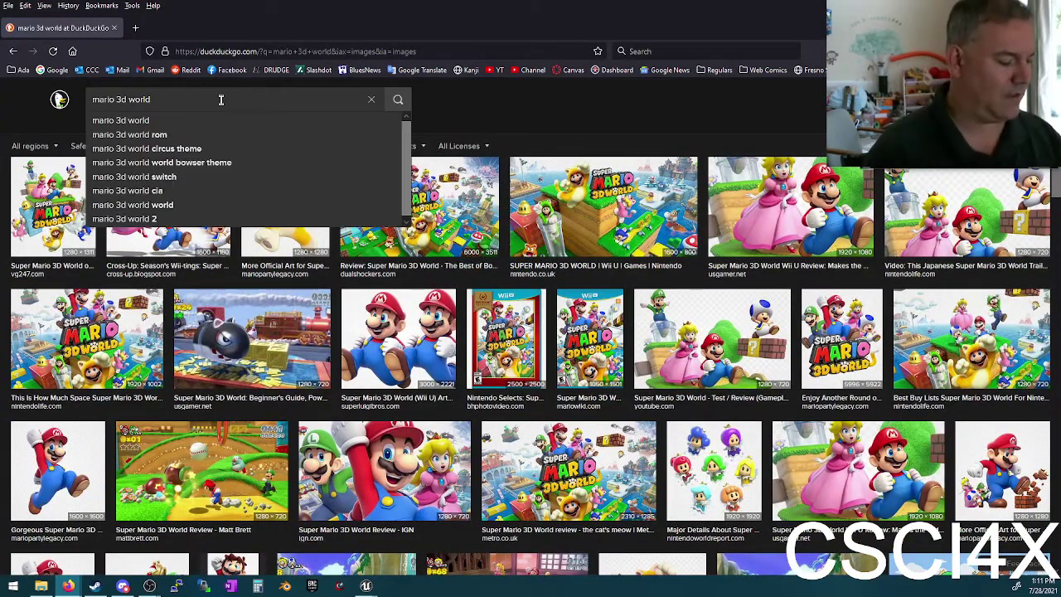
pyautogui.press('Return')
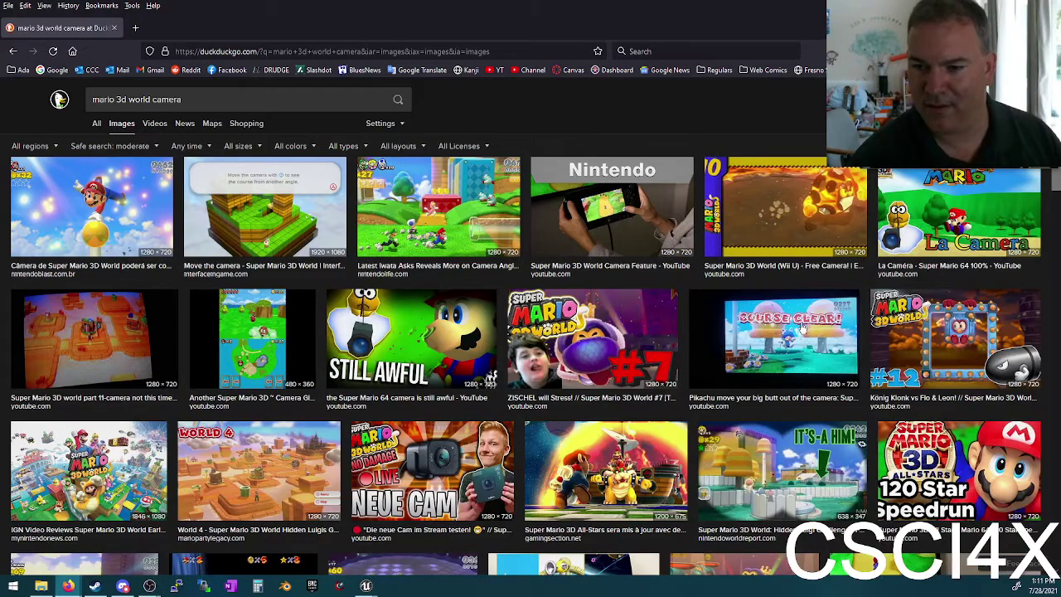
pyautogui.scroll(-3, 171, 130)
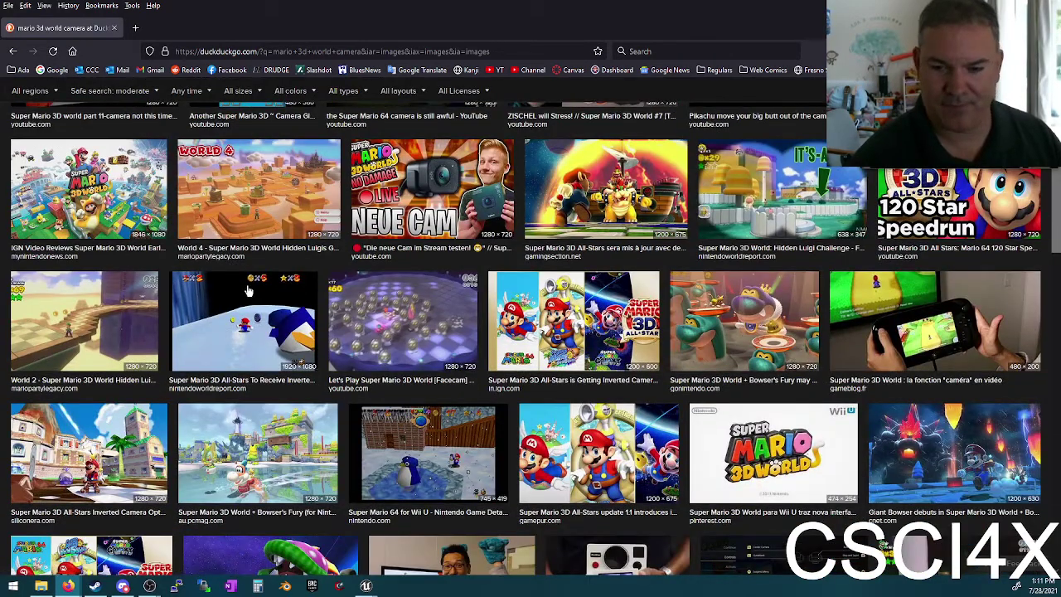
pyautogui.scroll(3, 385, 311)
pyautogui.doubleClick(168, 98)
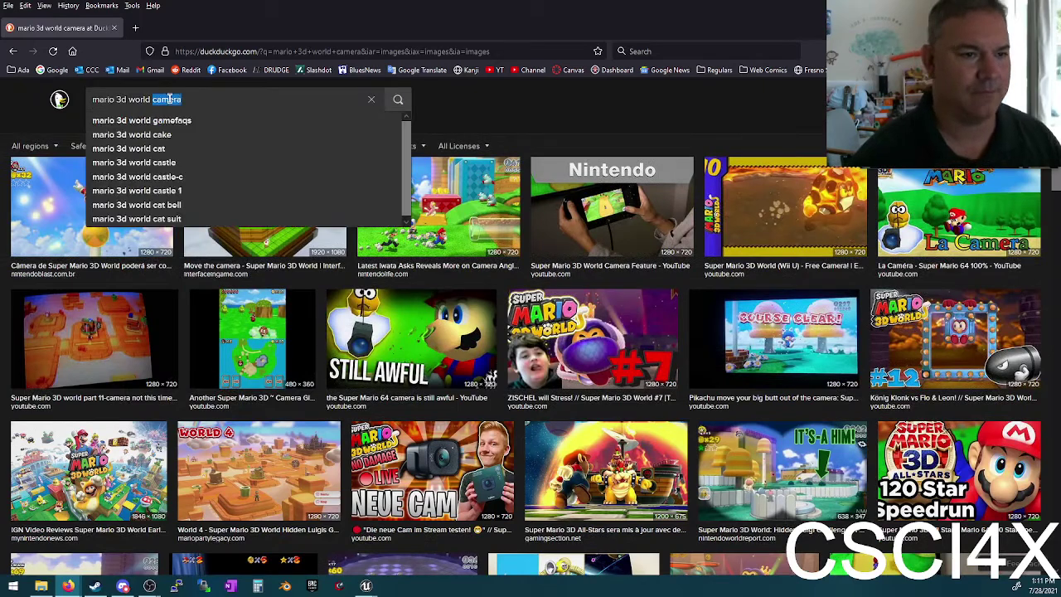
pyautogui.write('lakitua')
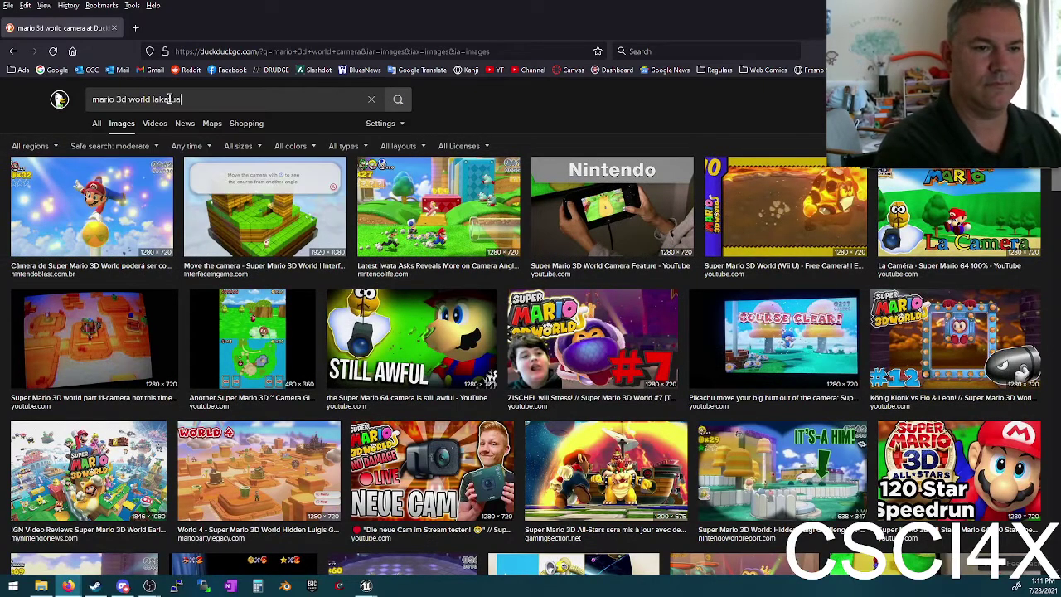
pyautogui.write('tu')
pyautogui.press('Return')
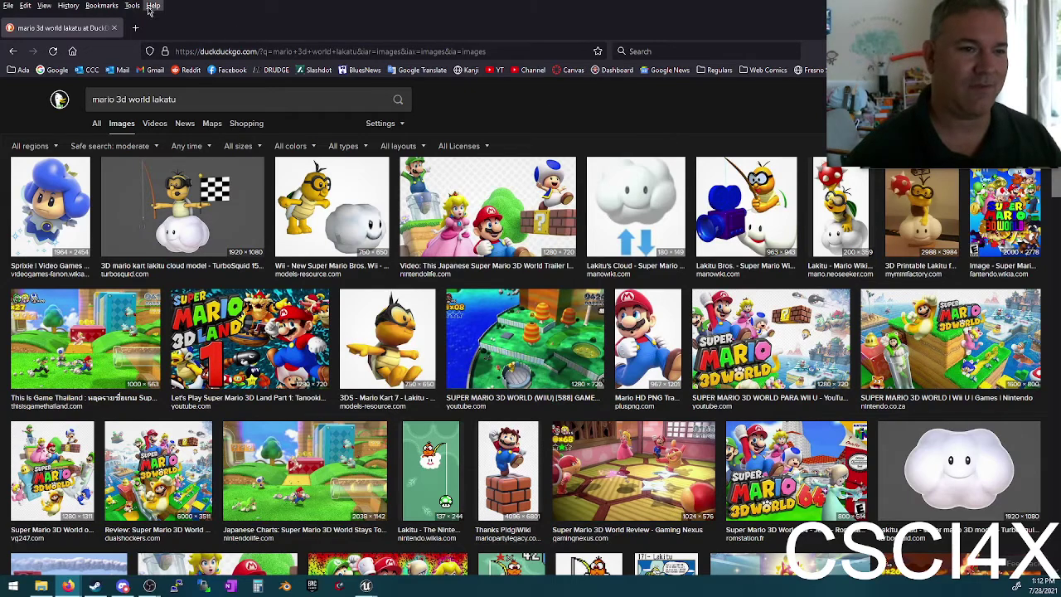
# Step: Back in Unreal, move FirstPersonCamera and the arms behind the character capsule
pyautogui.click(113, 29)
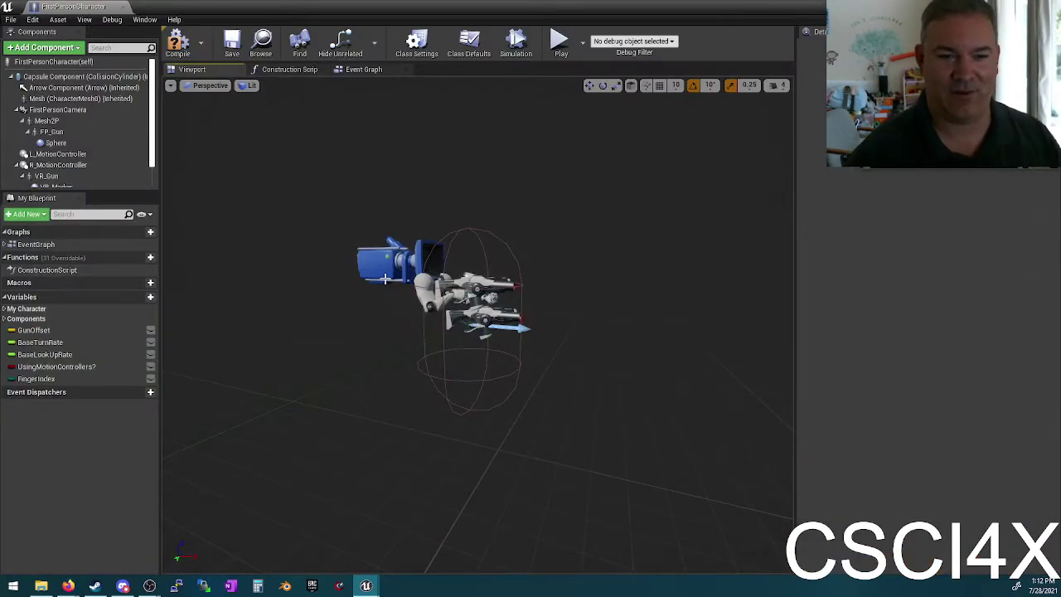
pyautogui.click(79, 110)
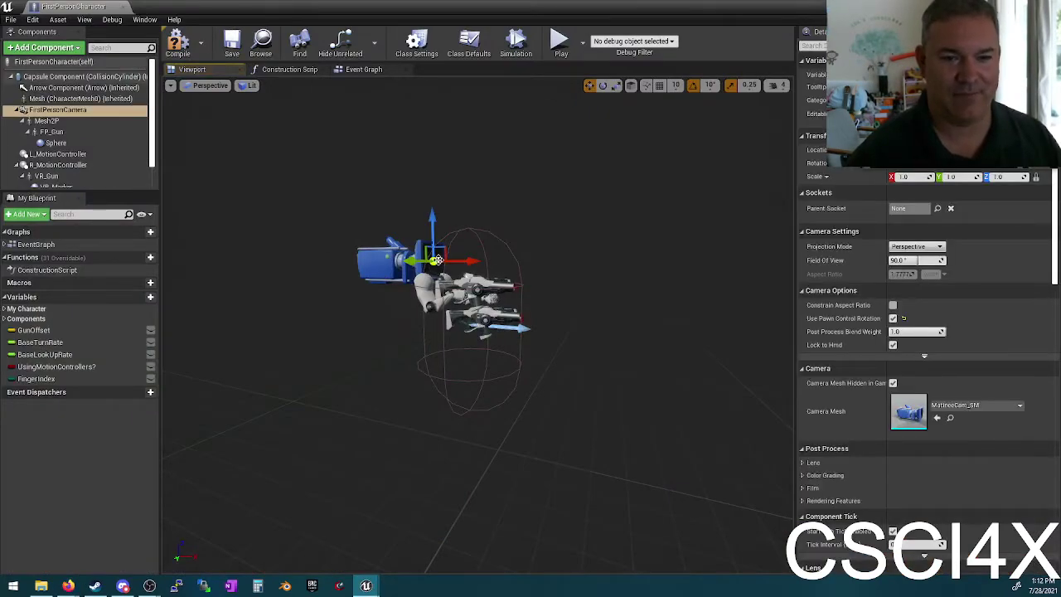
pyautogui.moveTo(449, 260); pyautogui.dragTo(314, 246)
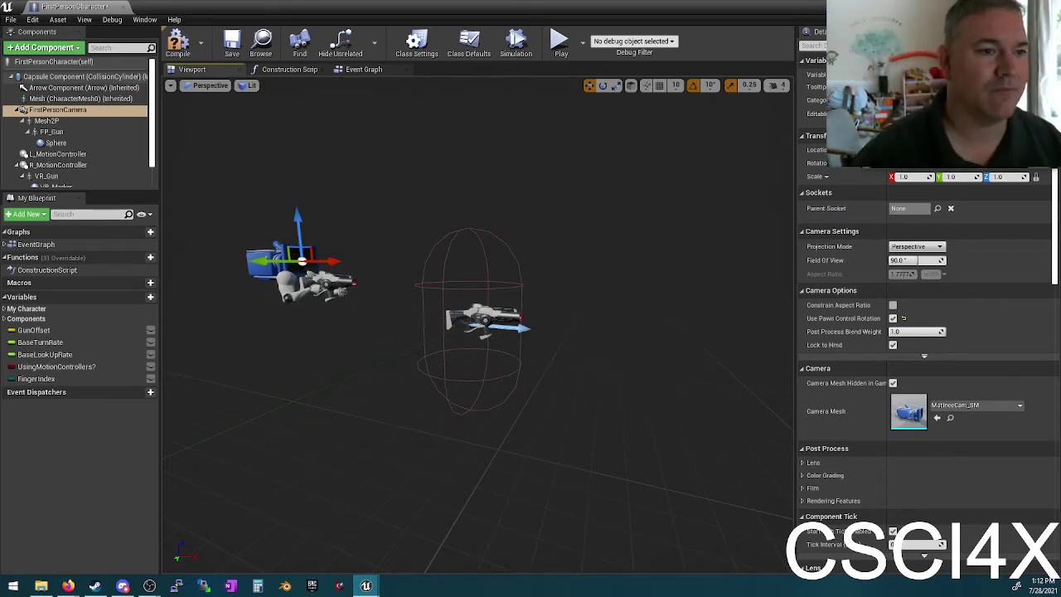
# Step: Add a SpringArm component, move it to the root, and slide the arms mesh along X
pyautogui.click(45, 47)
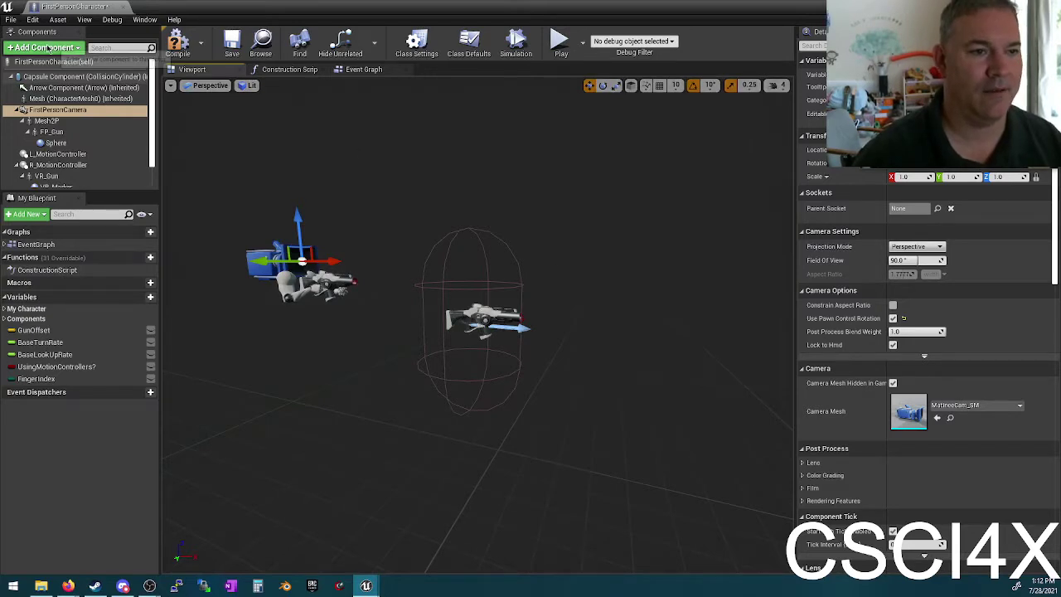
pyautogui.write('spring')
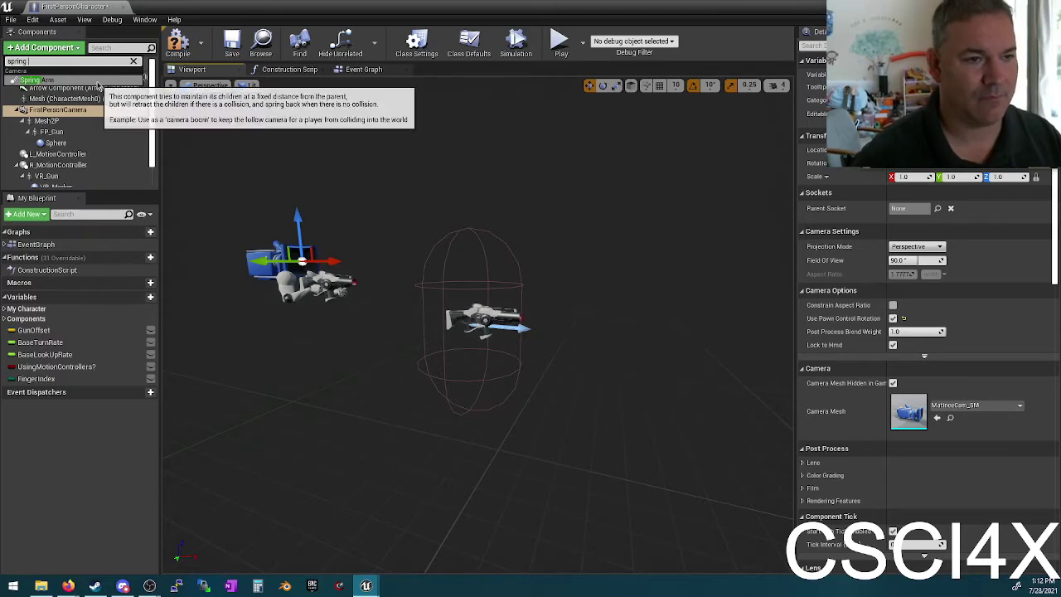
pyautogui.click(116, 79)
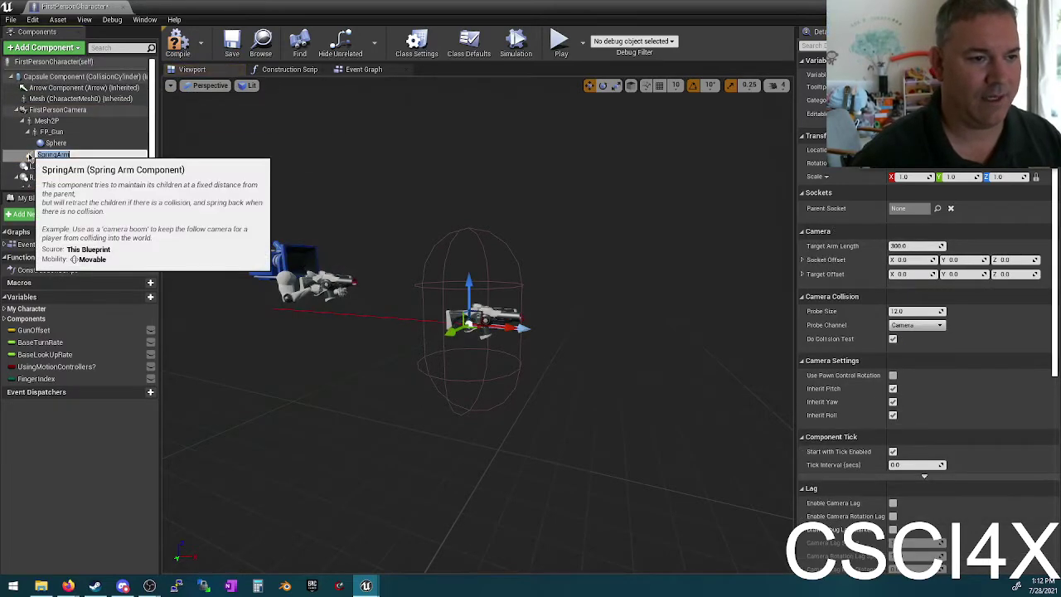
pyautogui.moveTo(29, 155); pyautogui.dragTo(34, 111)
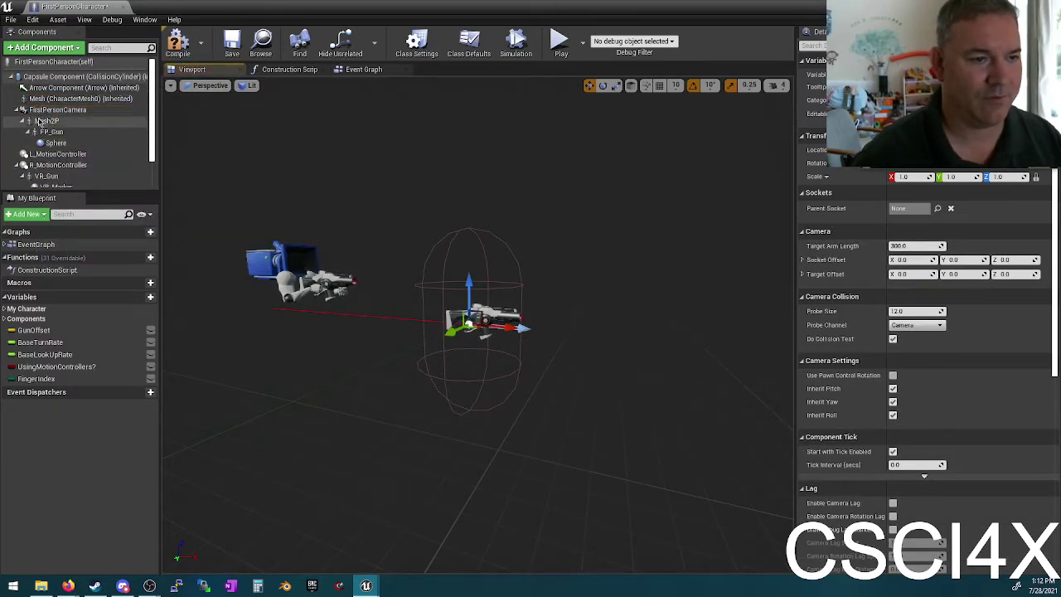
pyautogui.scroll(-2, 70, 170)
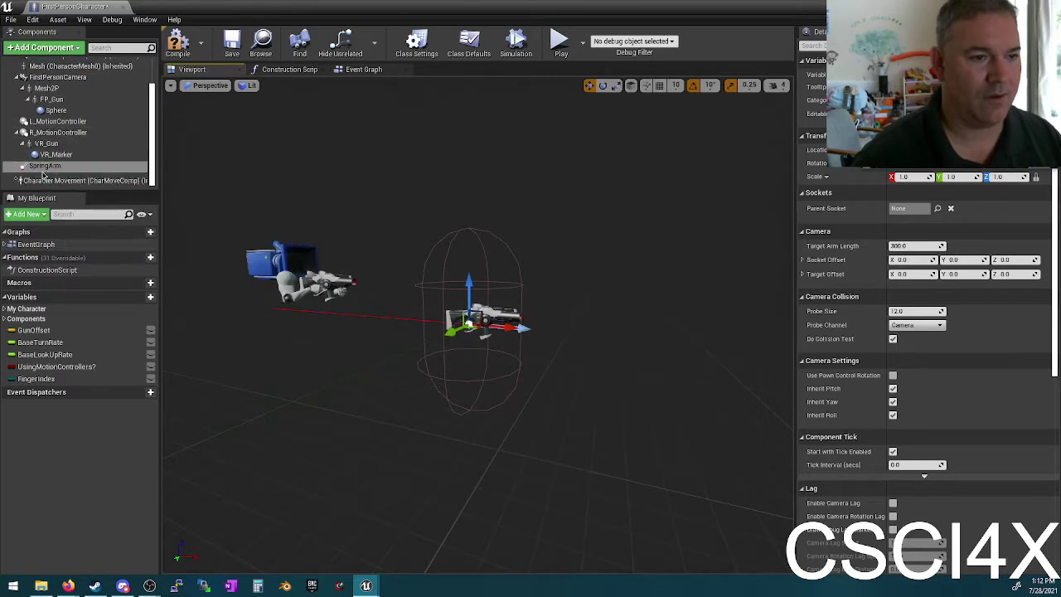
pyautogui.scroll(2, 37, 103)
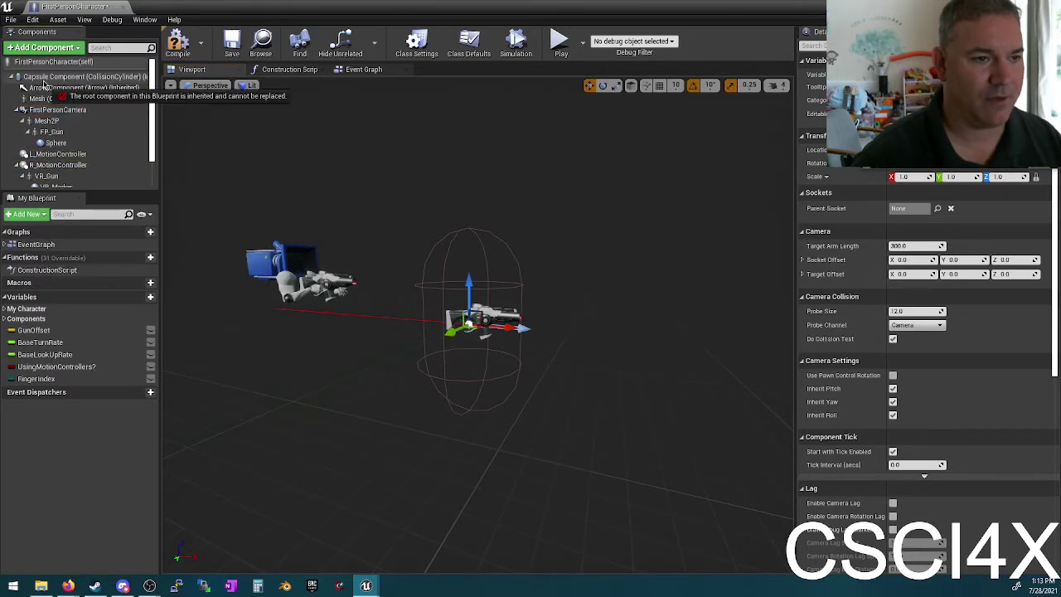
pyautogui.click(38, 111)
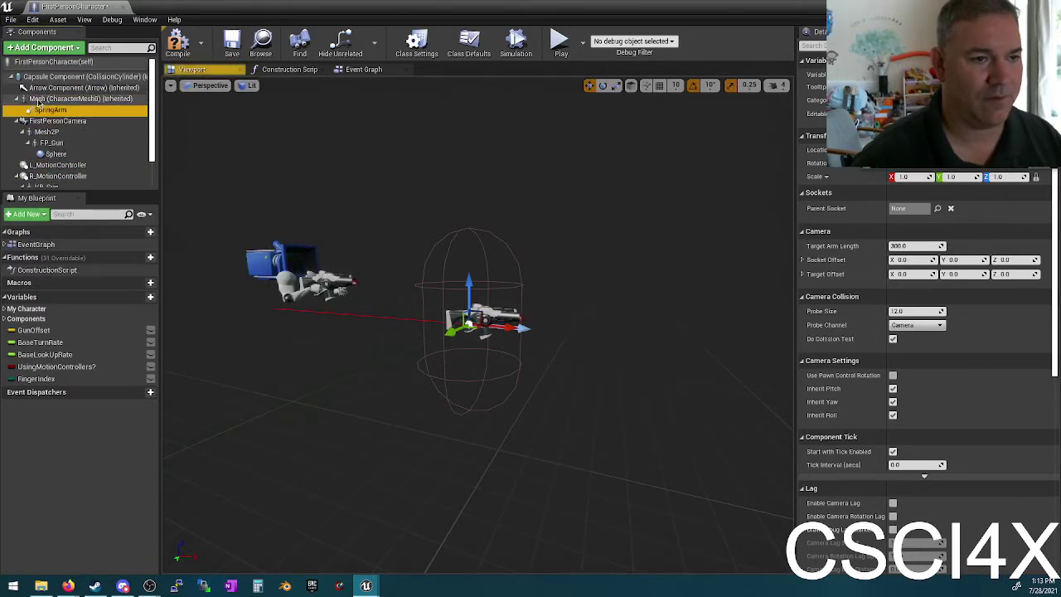
pyautogui.moveTo(37, 110); pyautogui.dragTo(37, 184)
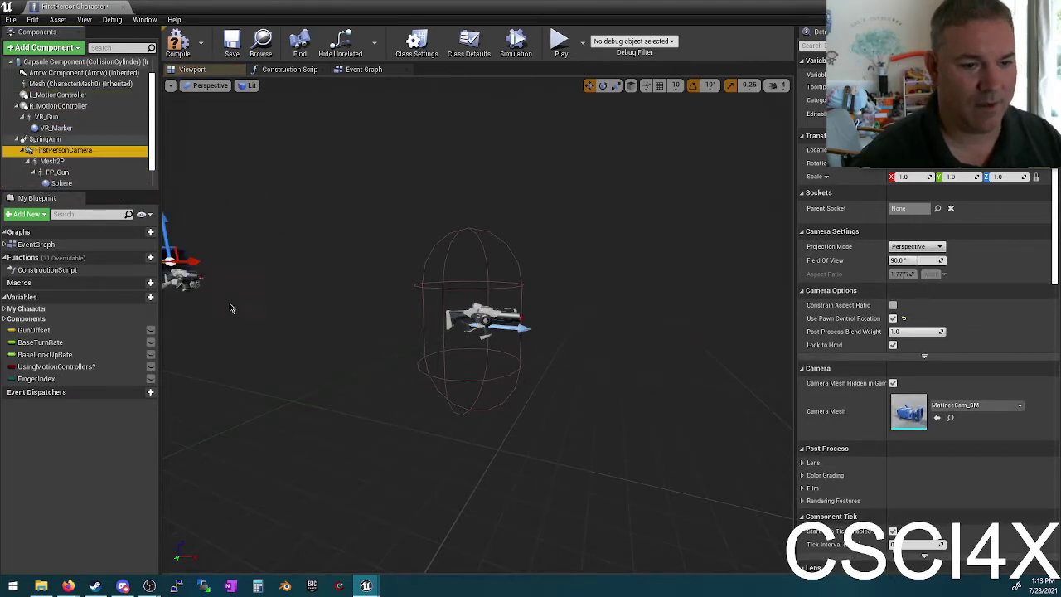
pyautogui.moveTo(189, 264); pyautogui.dragTo(305, 263)
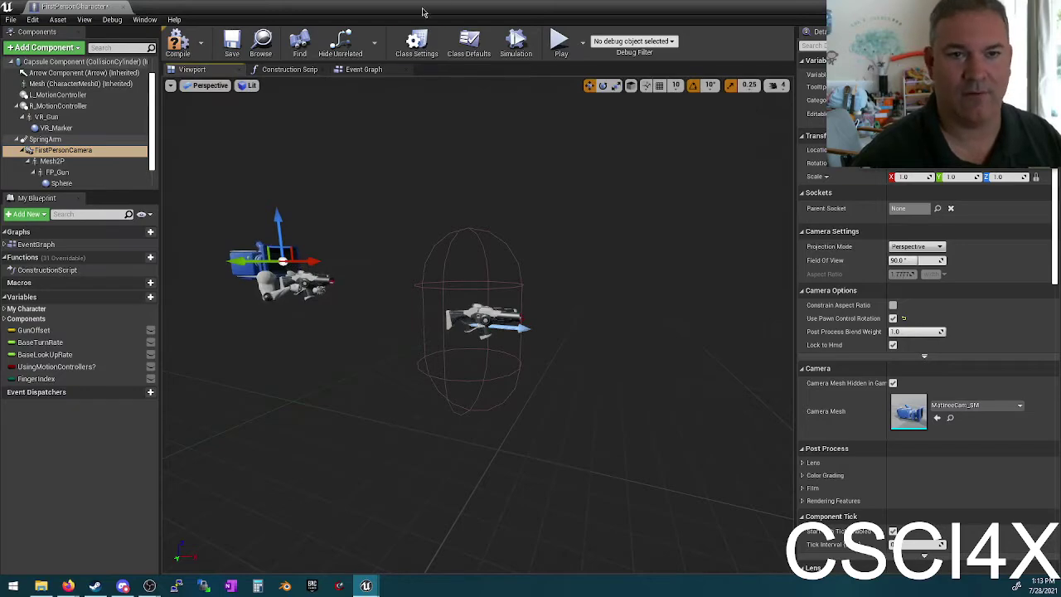
pyautogui.doubleClick(422, 12)
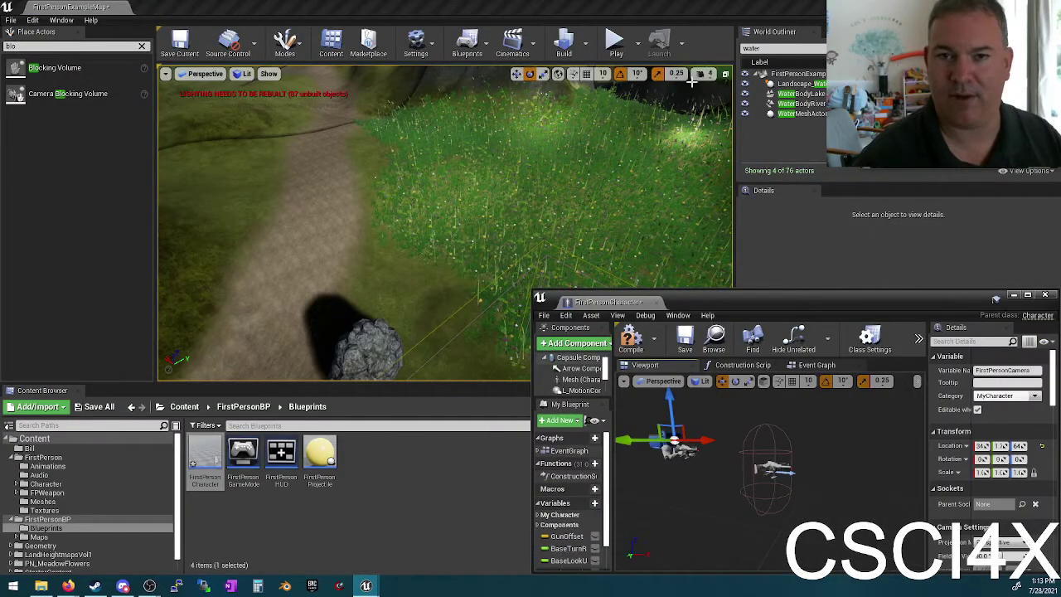
# Step: Play-test briefly, then move the Mesh2P arms mesh back toward the capsule
pyautogui.click(614, 41)
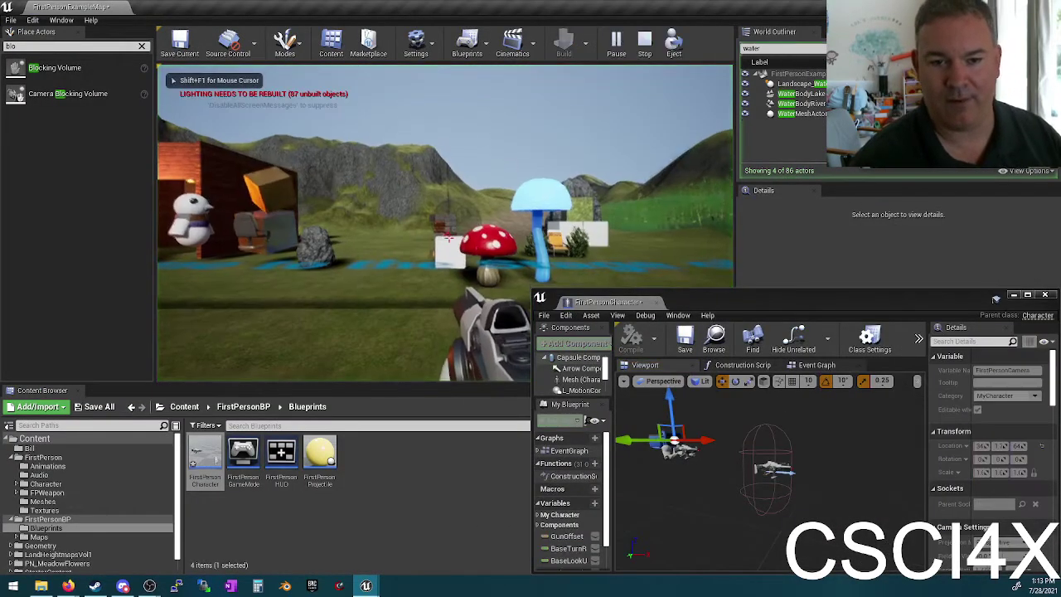
pyautogui.press('w')
pyautogui.press('Escape')
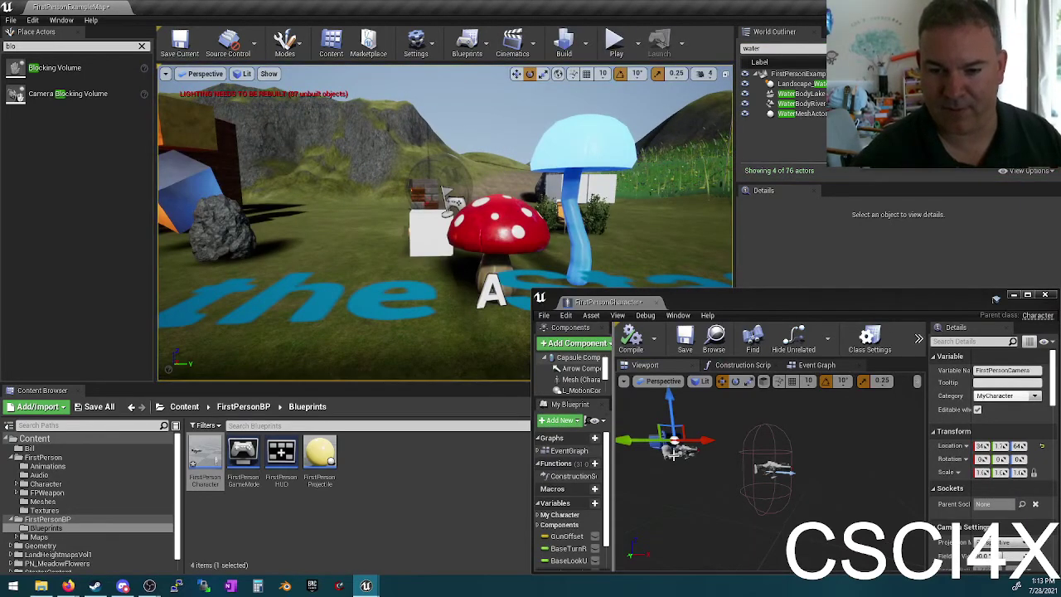
pyautogui.click(674, 452)
pyautogui.moveTo(692, 472); pyautogui.dragTo(771, 502)
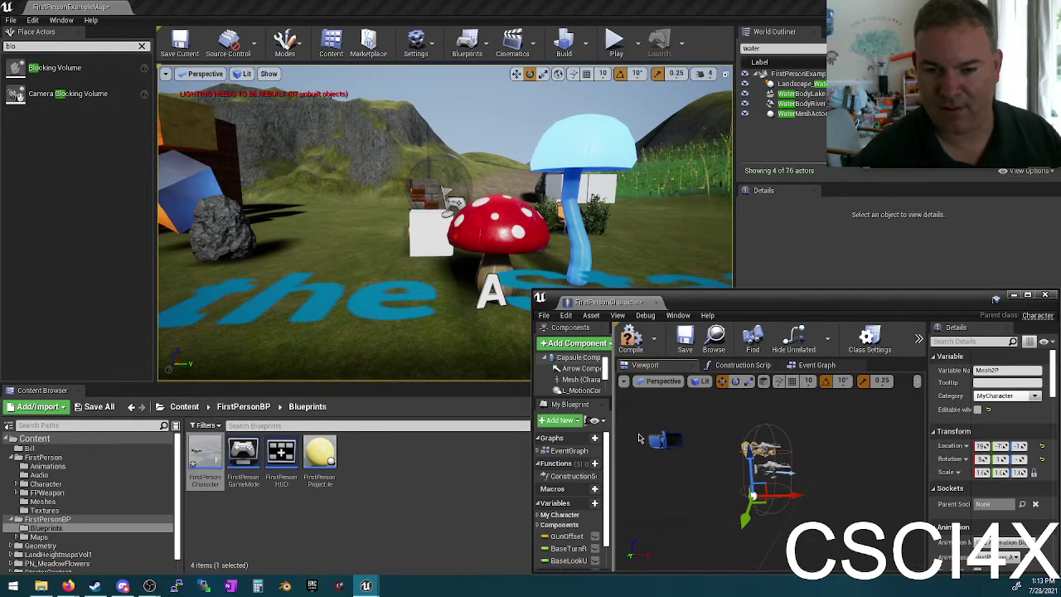
# Step: Play-test again, walking past the mushroom toward the orange box and back, then stop
pyautogui.click(613, 42)
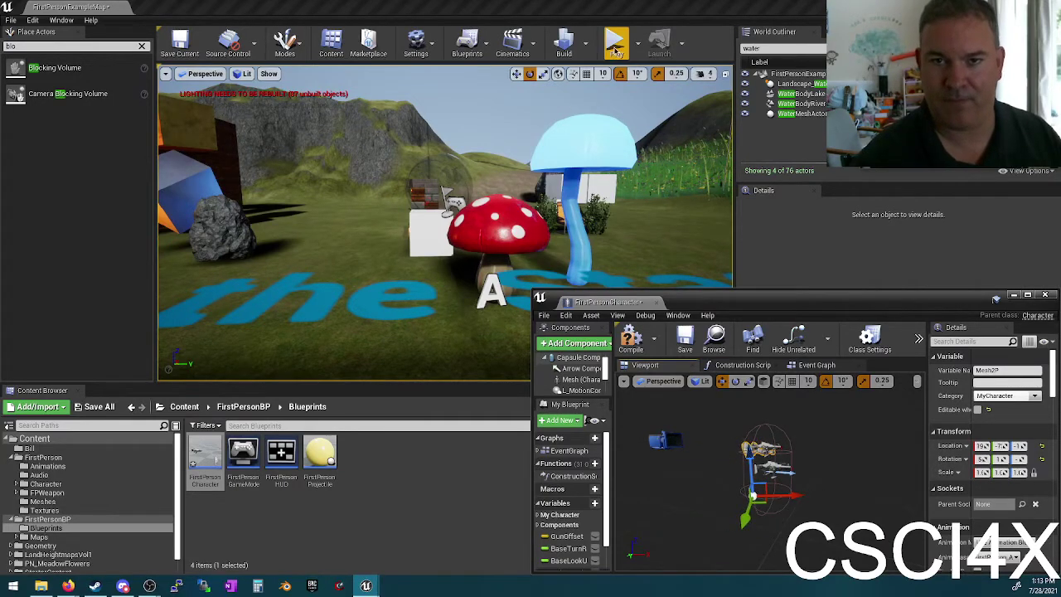
pyautogui.press('w')
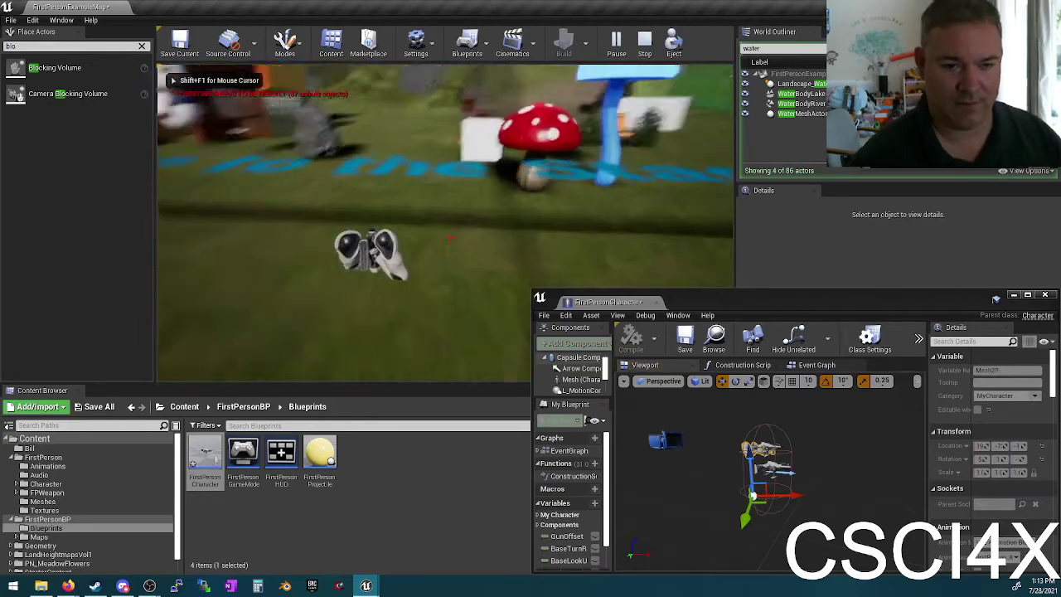
pyautogui.press('s')
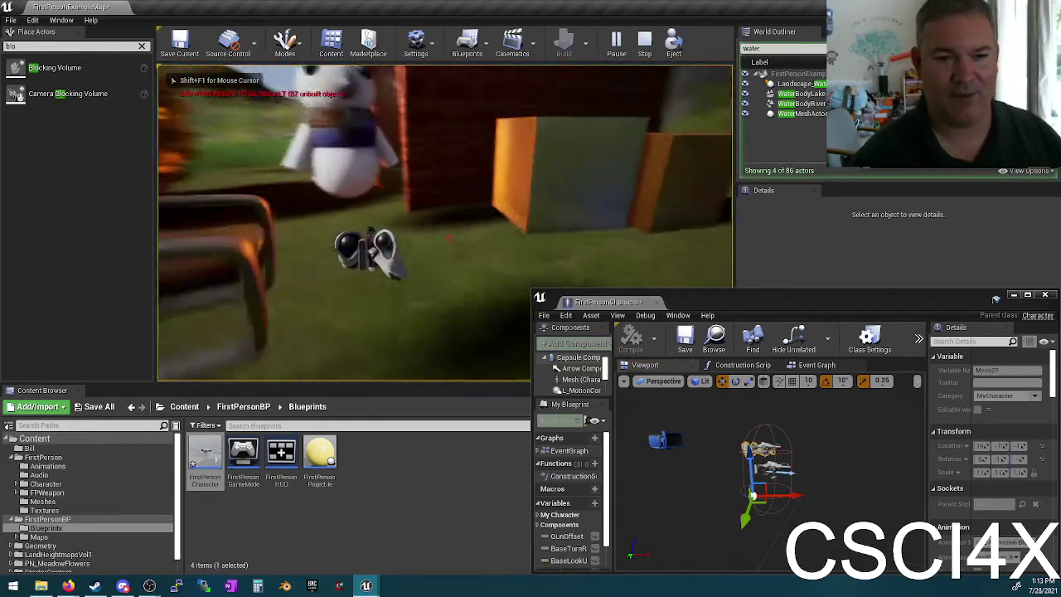
pyautogui.press('w')
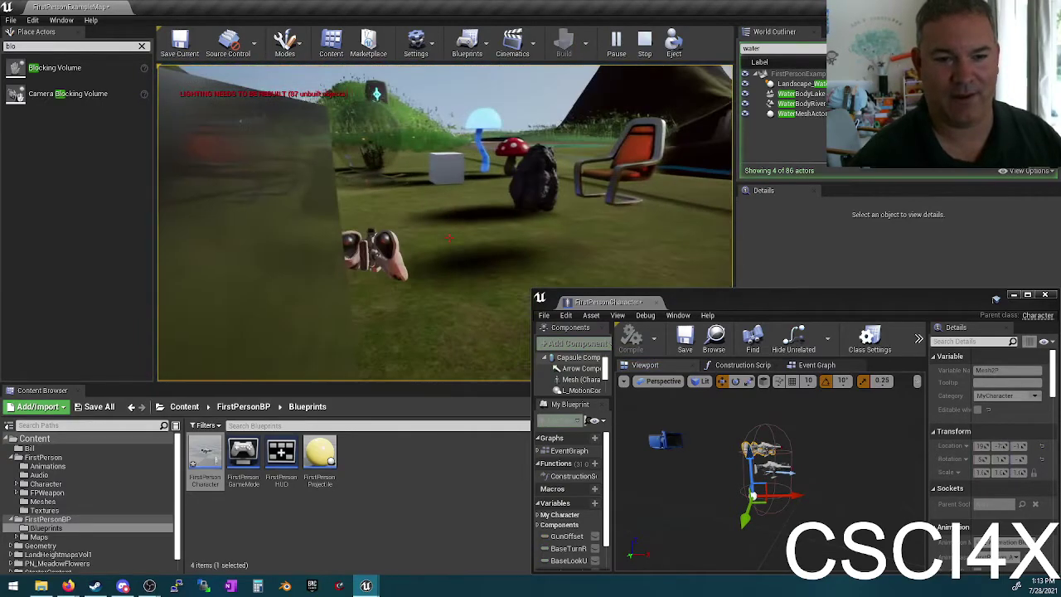
pyautogui.press('w')
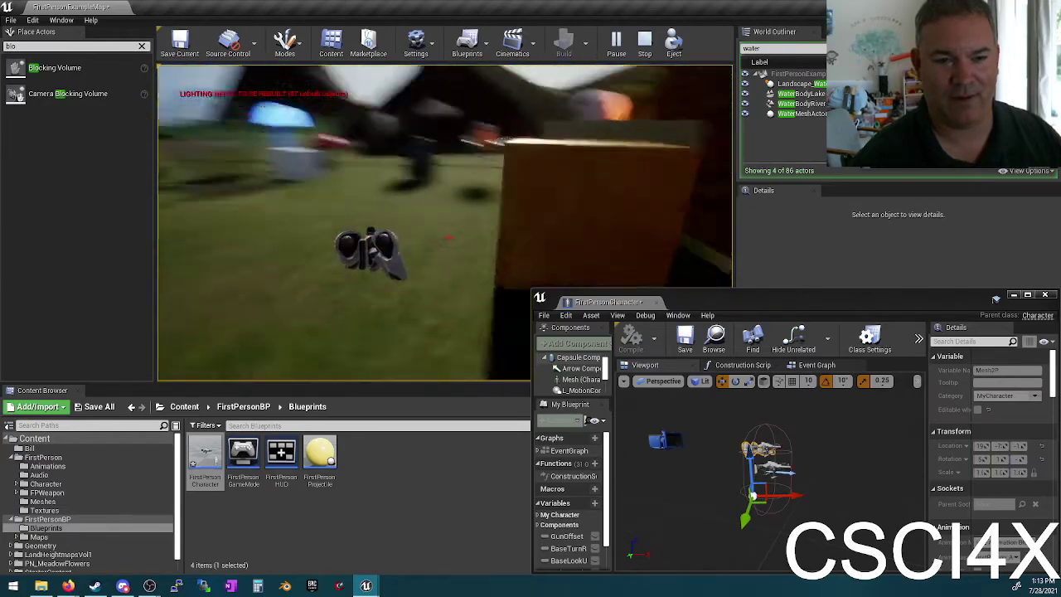
pyautogui.press('s')
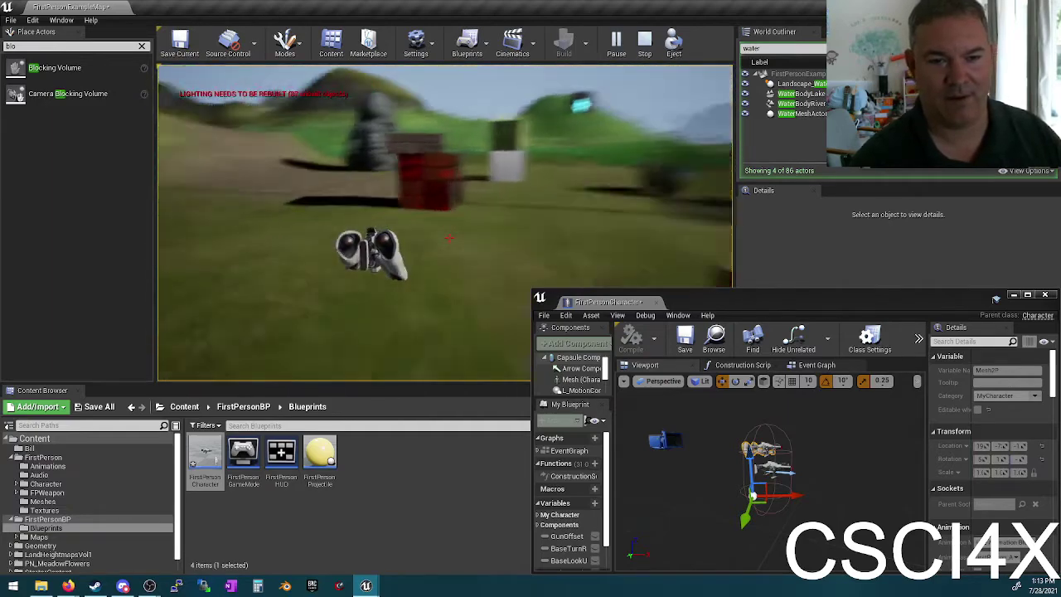
pyautogui.press('Escape')
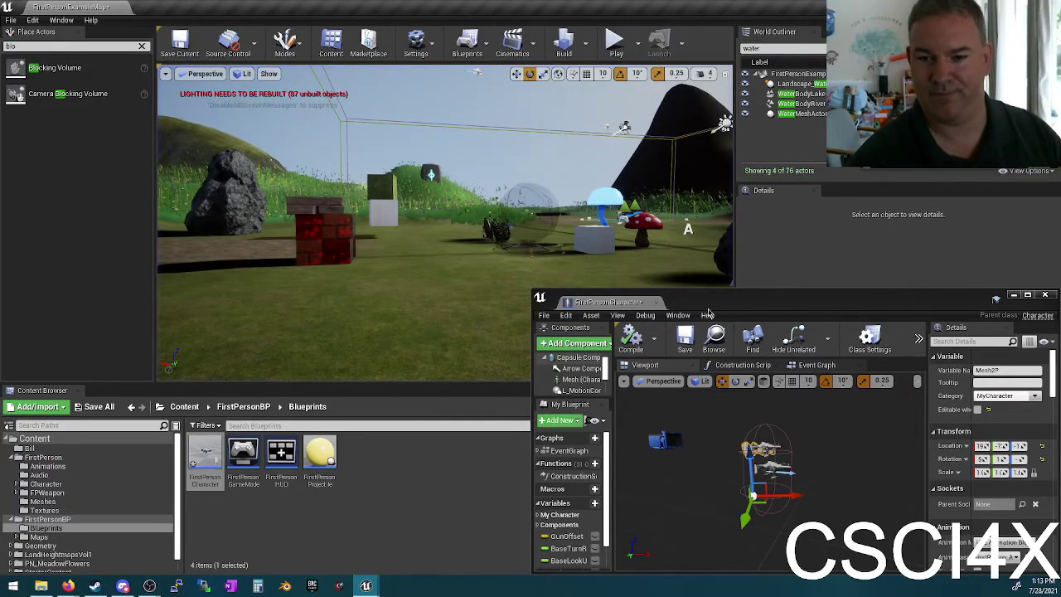
# Step: Undo the SpringArm detach and addition, then close the FirstPersonCharacter Blueprint editor
pyautogui.doubleClick(713, 302)
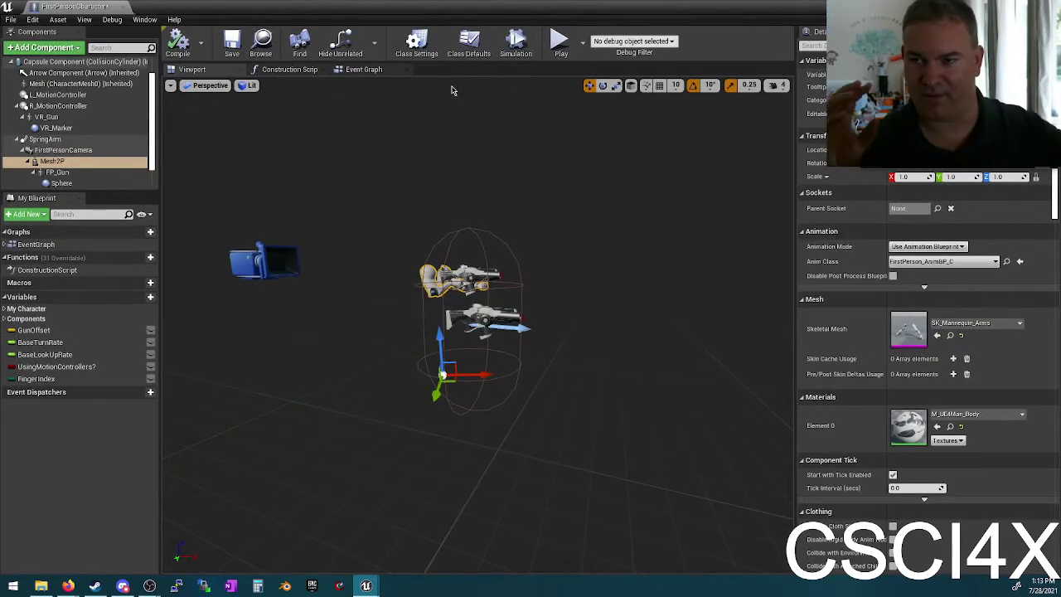
pyautogui.hotkey('ctrl', 'z')
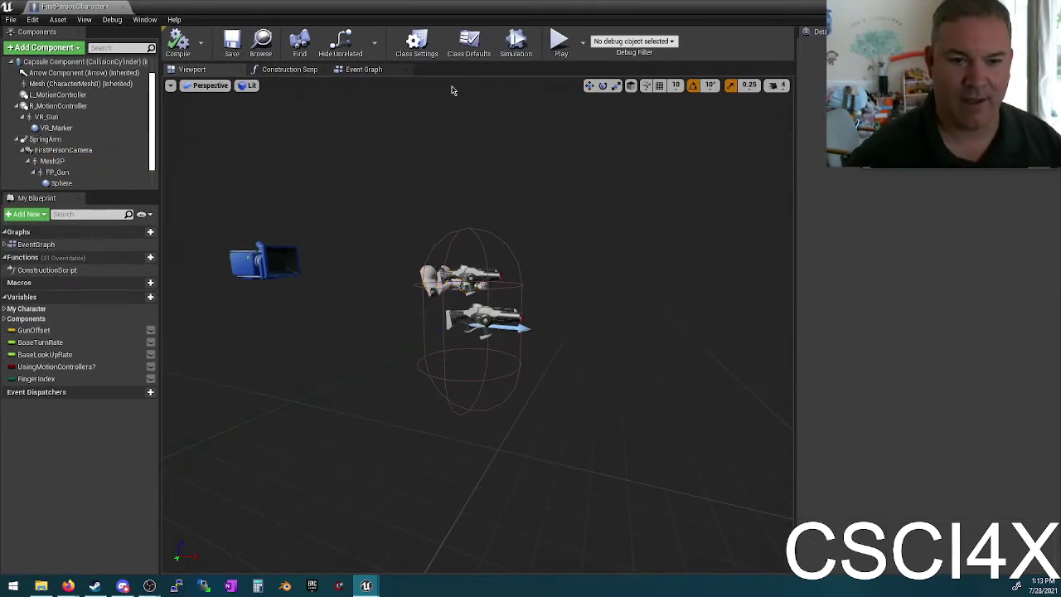
pyautogui.hotkey('ctrl', 'z')
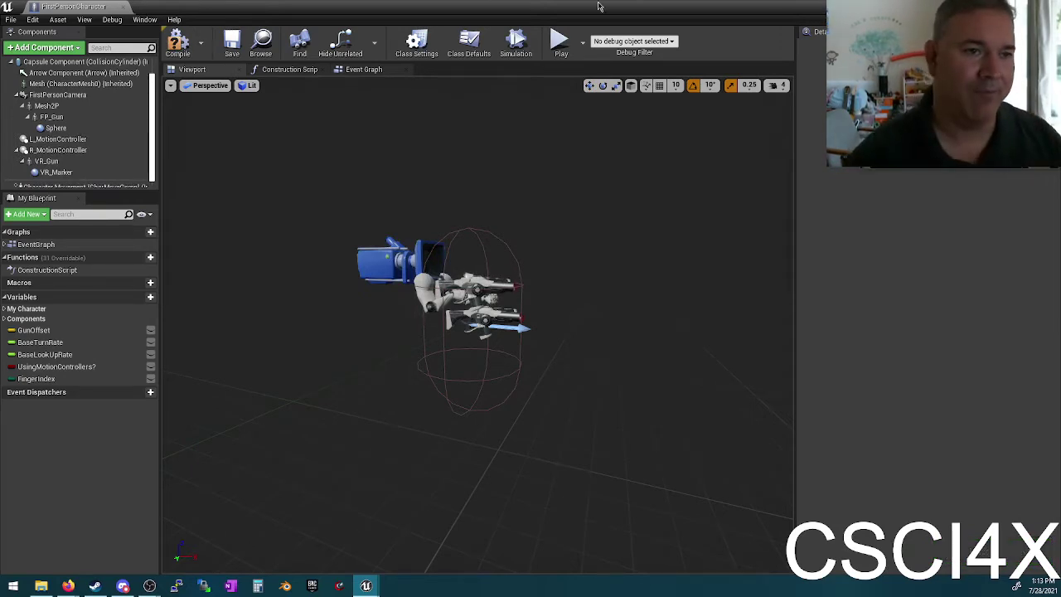
pyautogui.click(122, 7)
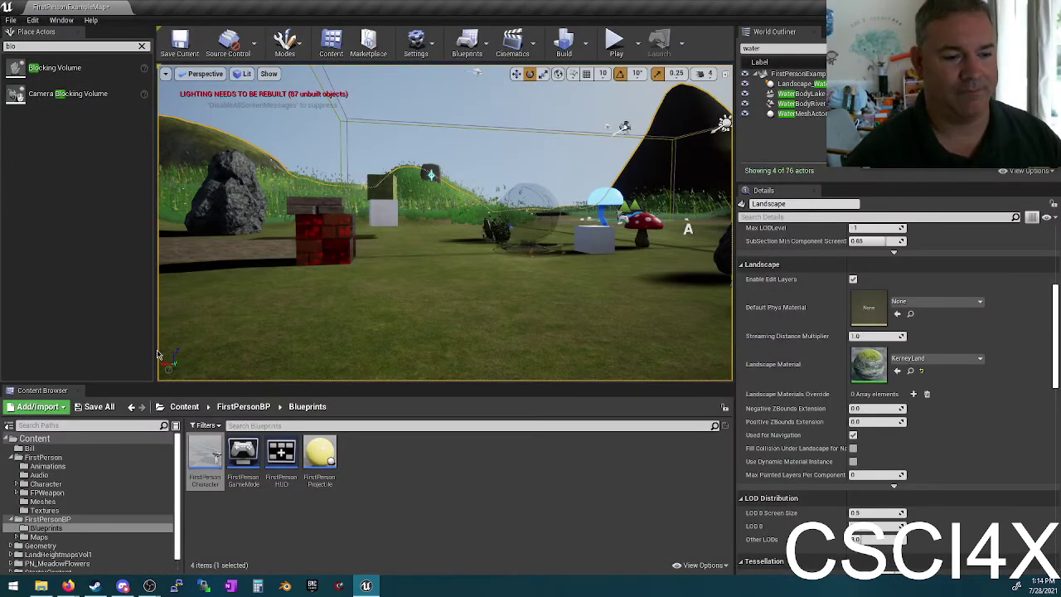
# Step: Replace the Place Actors search term 'blo' with 'volume' to list volume actors
pyautogui.moveTo(90, 94); pyautogui.dragTo(208, 216)
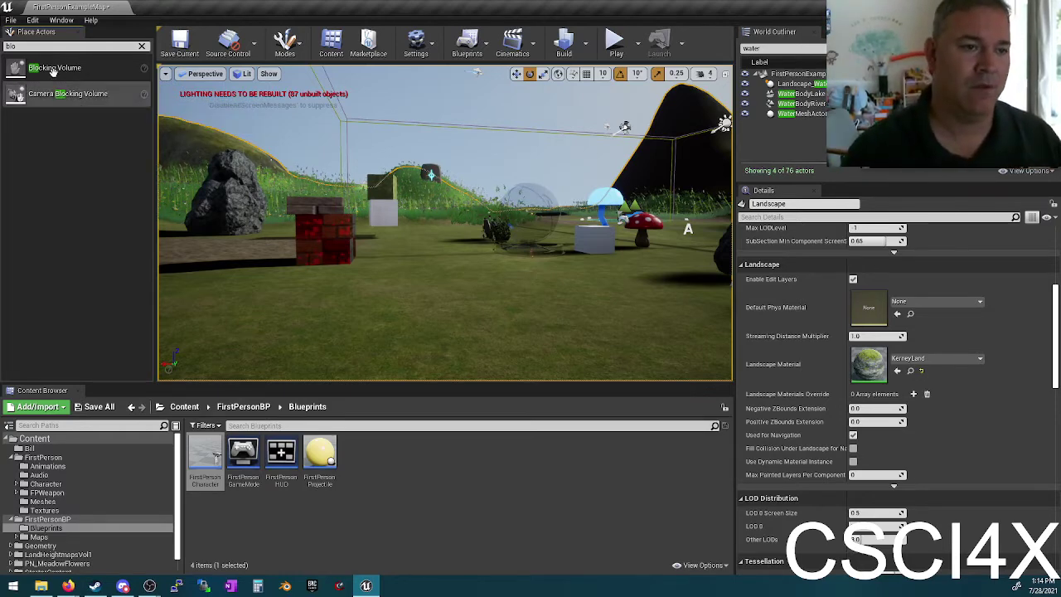
pyautogui.press('BackSpace')
pyautogui.press('BackSpace')
pyautogui.press('BackSpace')
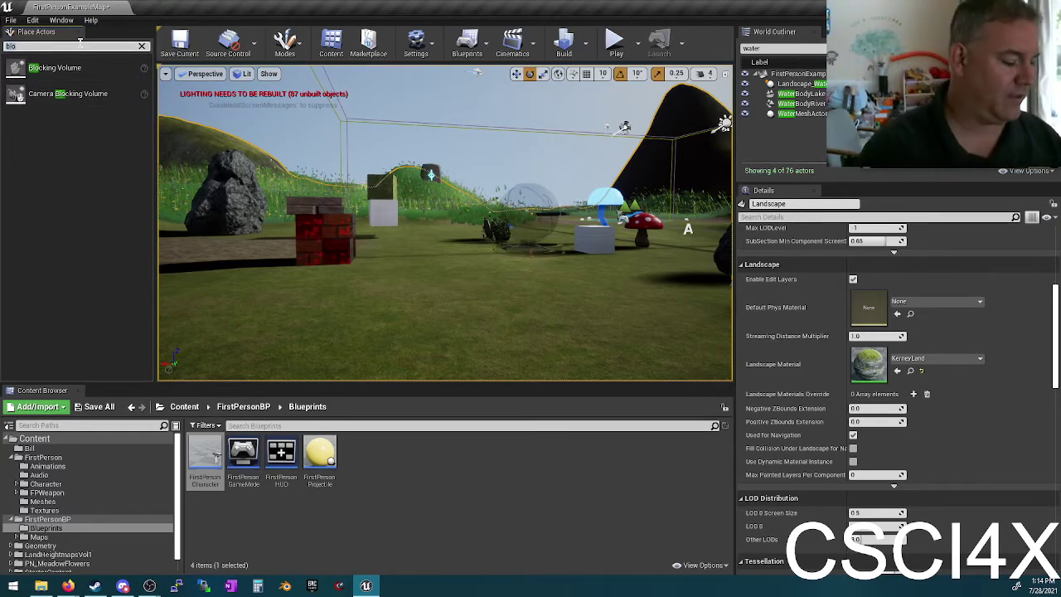
pyautogui.write('volume')
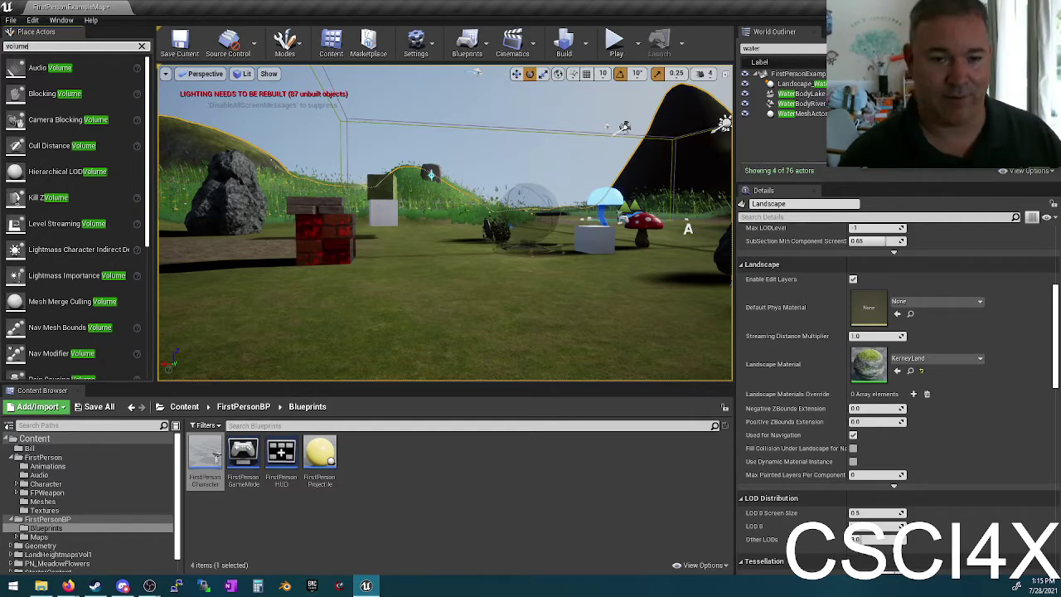
# Step: Fly toward the distant water, deselect the landscape, and scroll through the Volume actors from Audio to Nav Modifier
pyautogui.write('blocking')
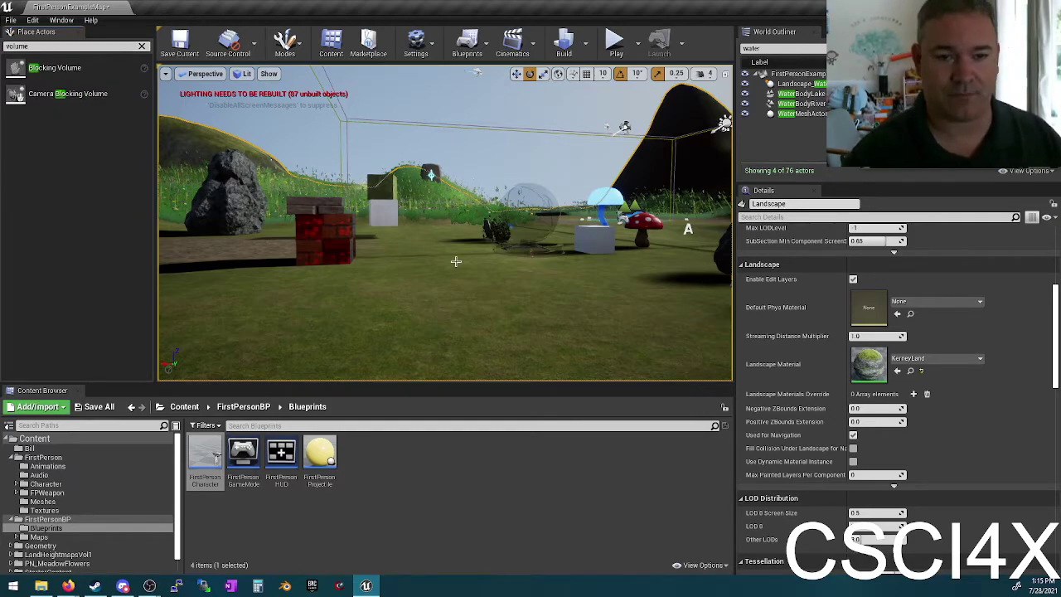
pyautogui.moveTo(455, 261); pyautogui.dragTo(449, 262, button='right')
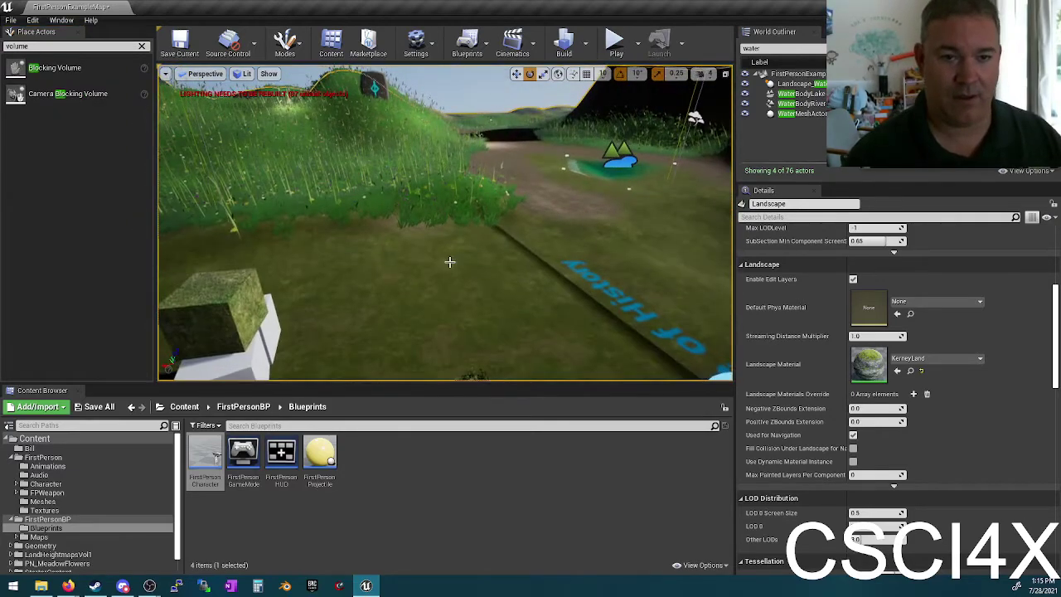
pyautogui.press('Escape')
pyautogui.click(33, 46)
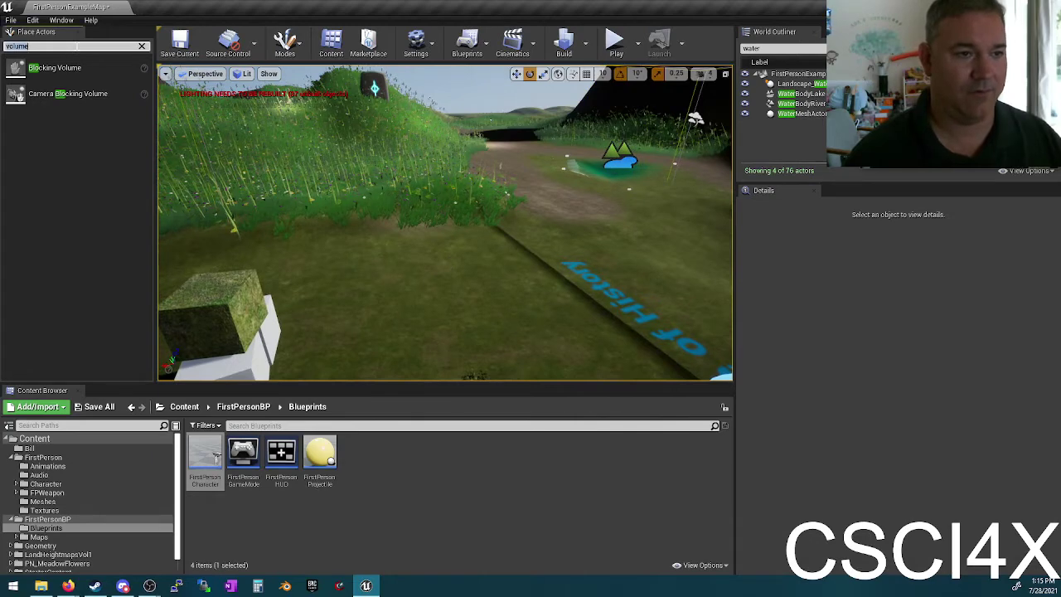
pyautogui.scroll(-1, 88, 240)
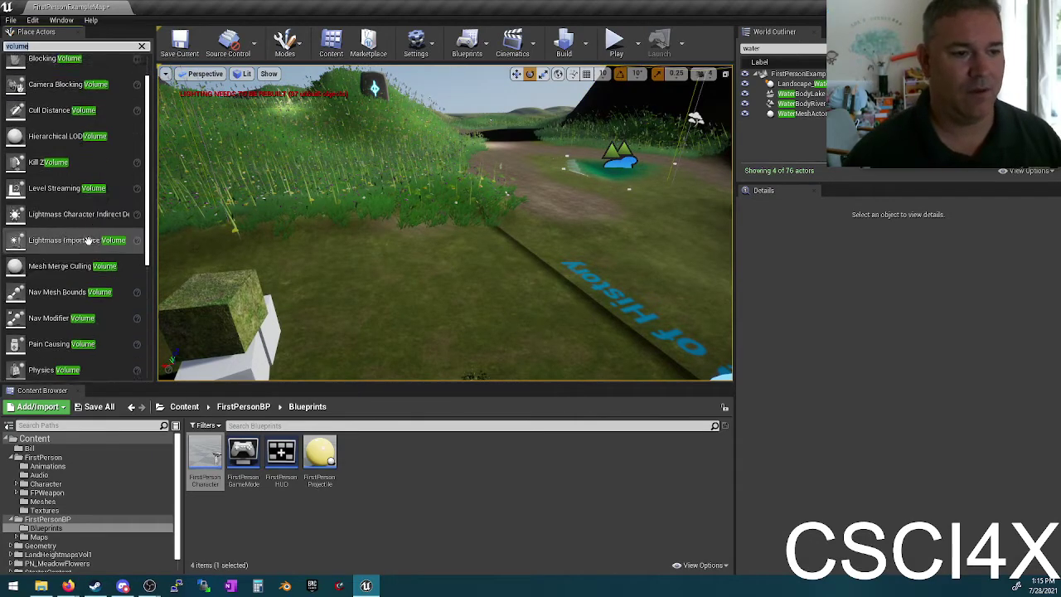
pyautogui.scroll(-1, 88, 239)
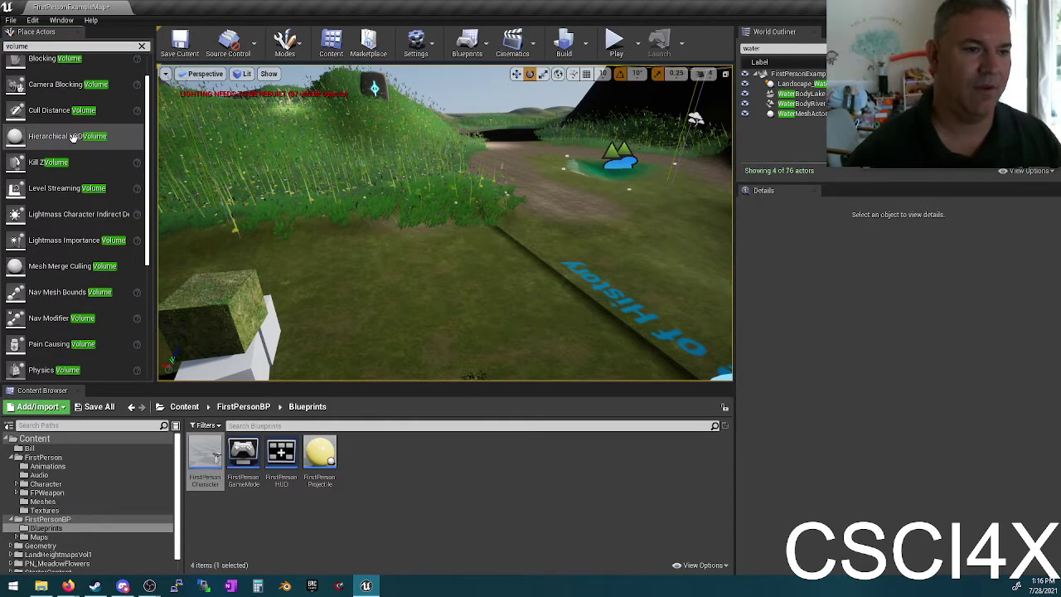
pyautogui.scroll(2, 78, 142)
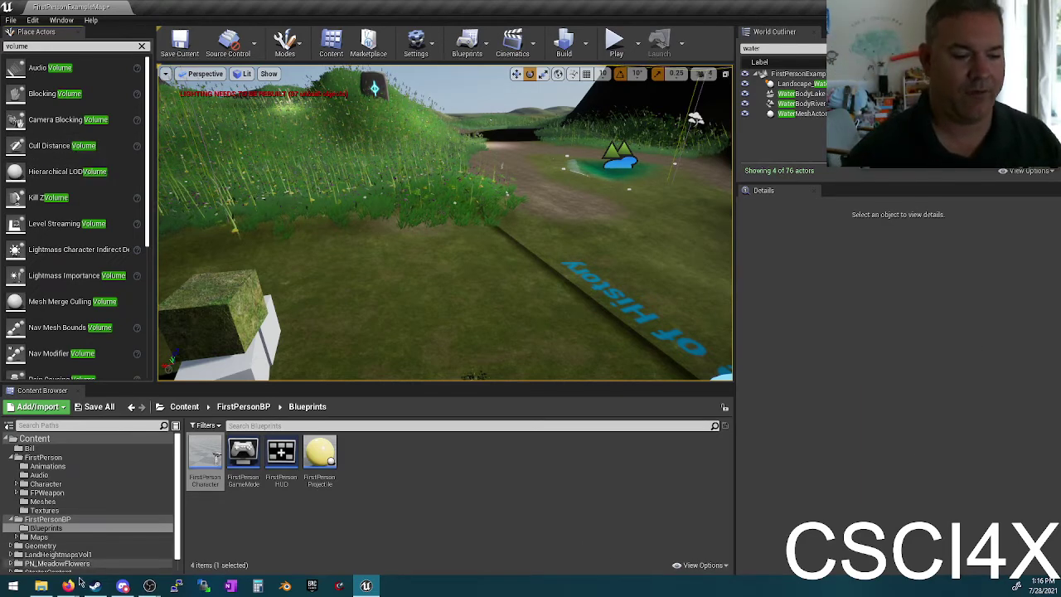
# Step: Switch to Firefox and show DuckDuckGo image results for 'yandere simulator'
pyautogui.click(73, 587)
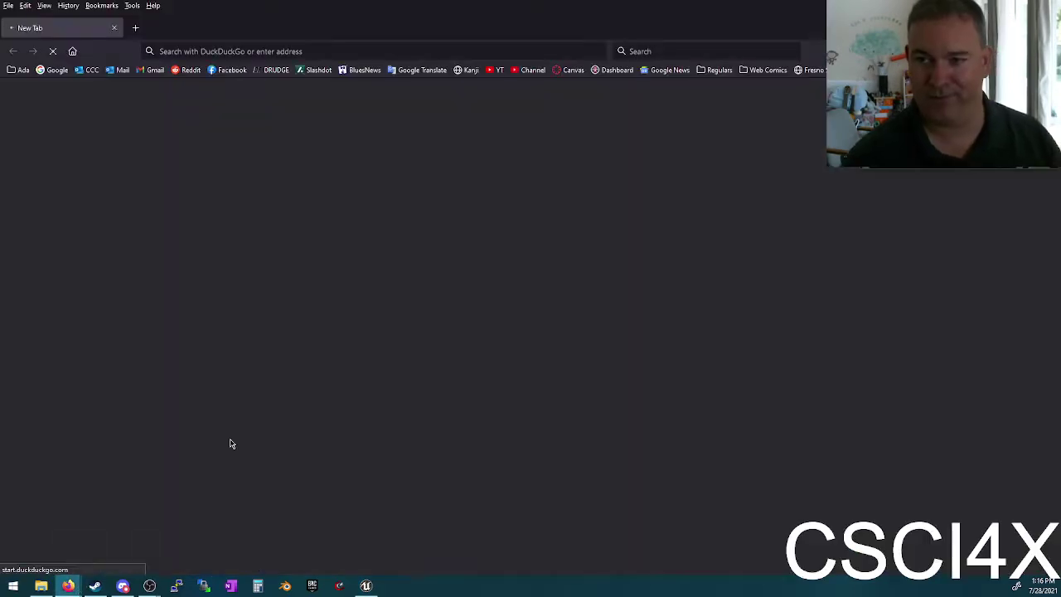
pyautogui.write('yand')
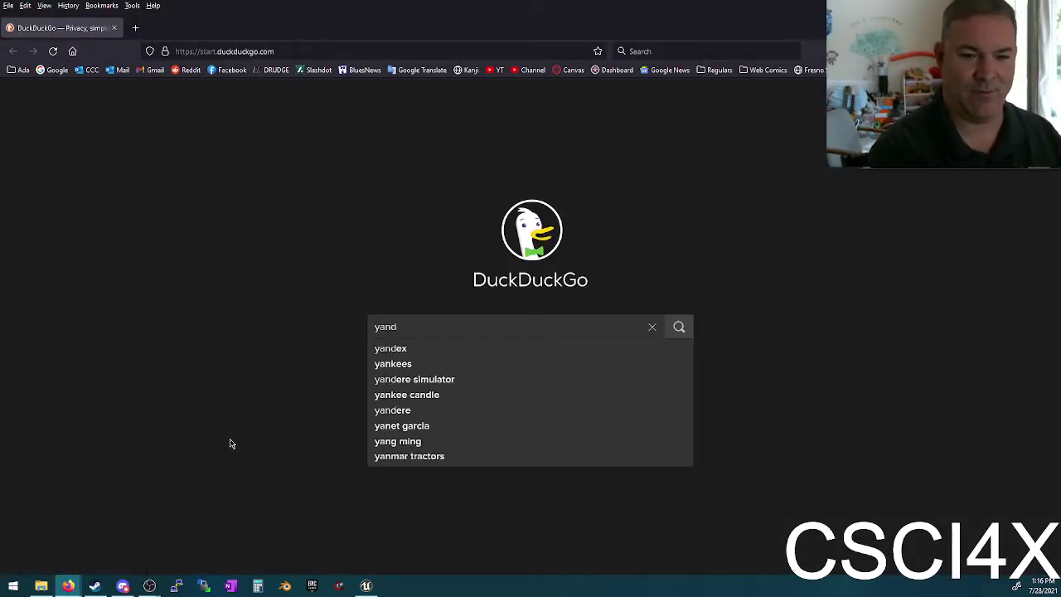
pyautogui.write('ere simulator')
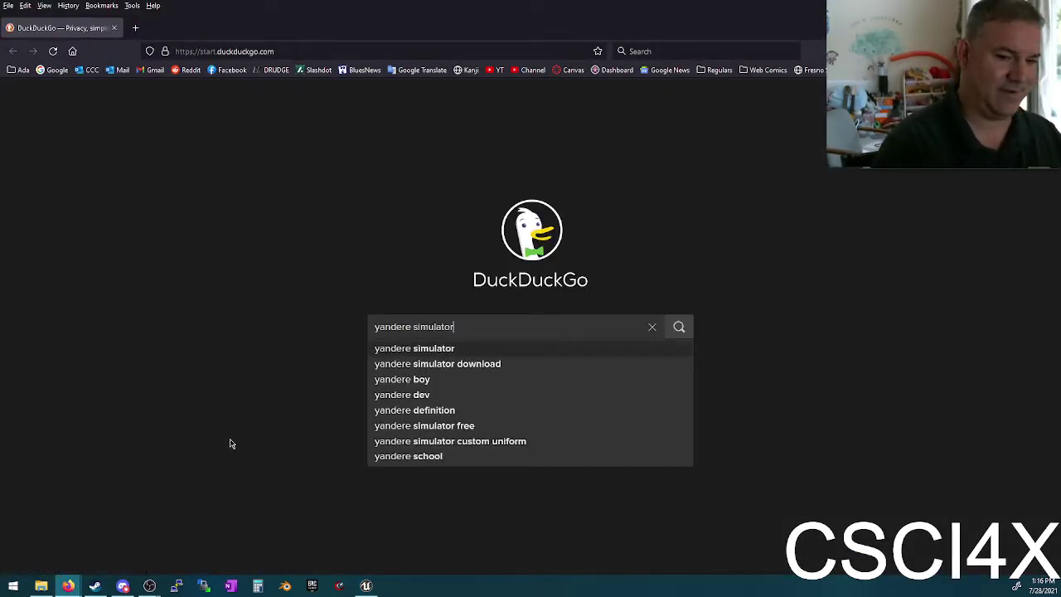
pyautogui.press('Return')
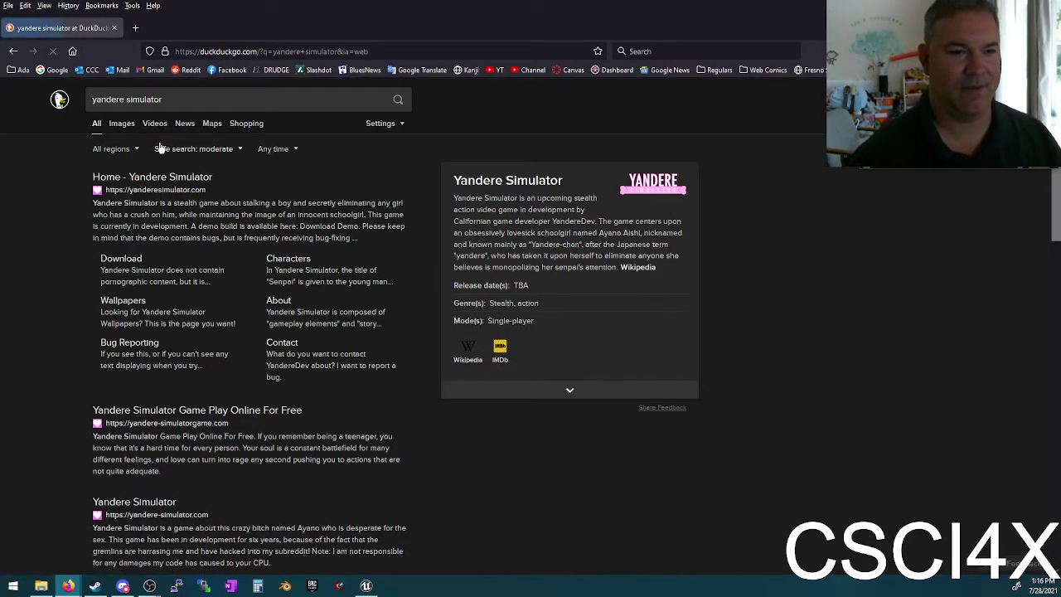
pyautogui.click(122, 124)
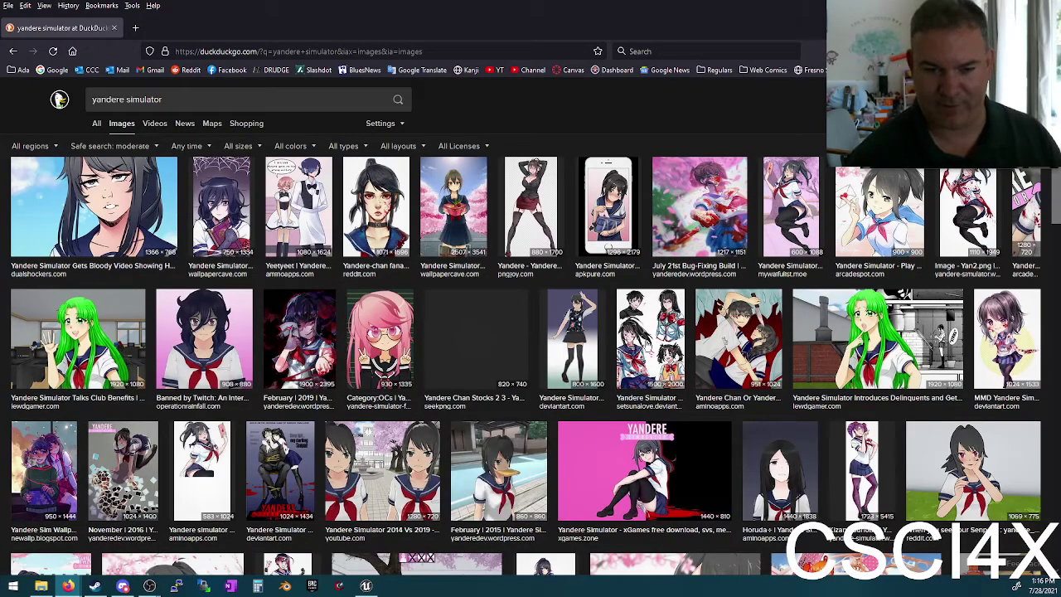
# Step: Scroll down through many more rows of the yandere simulator image results in Firefox
pyautogui.scroll(-5, 547, 320)
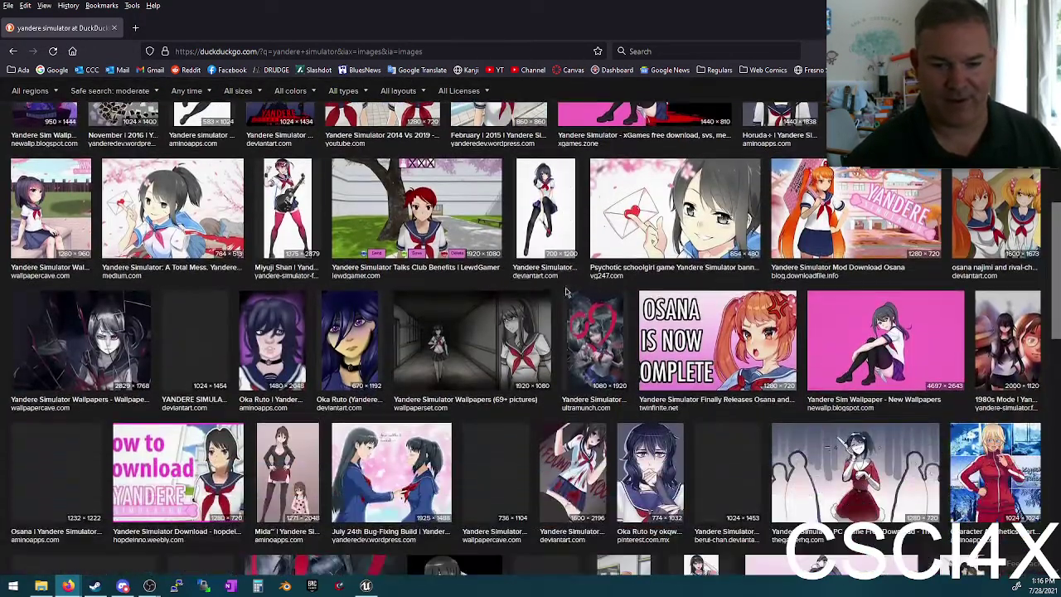
pyautogui.scroll(-5, 672, 351)
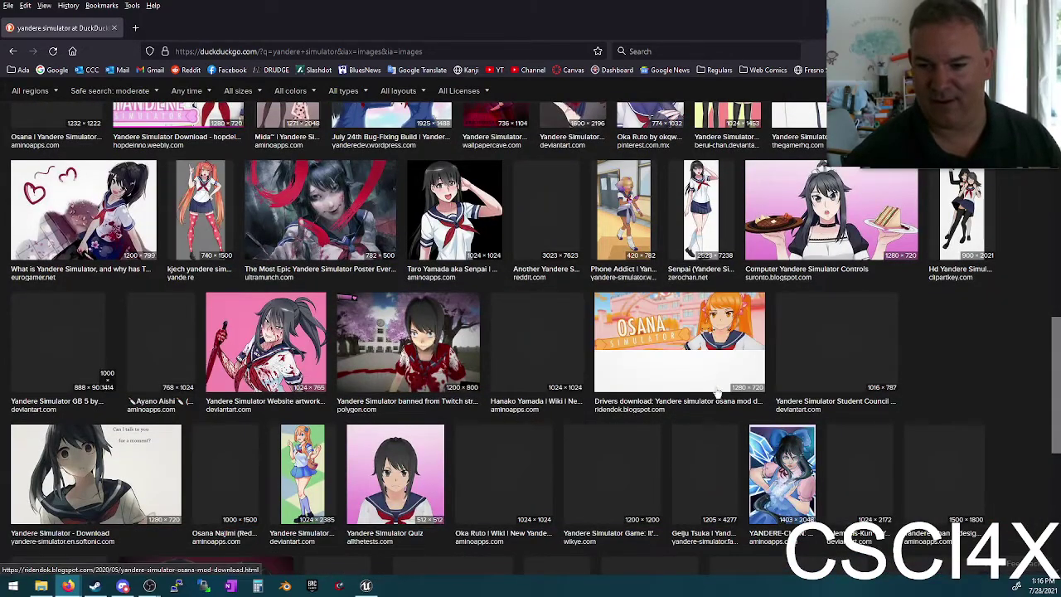
pyautogui.scroll(-4, 704, 387)
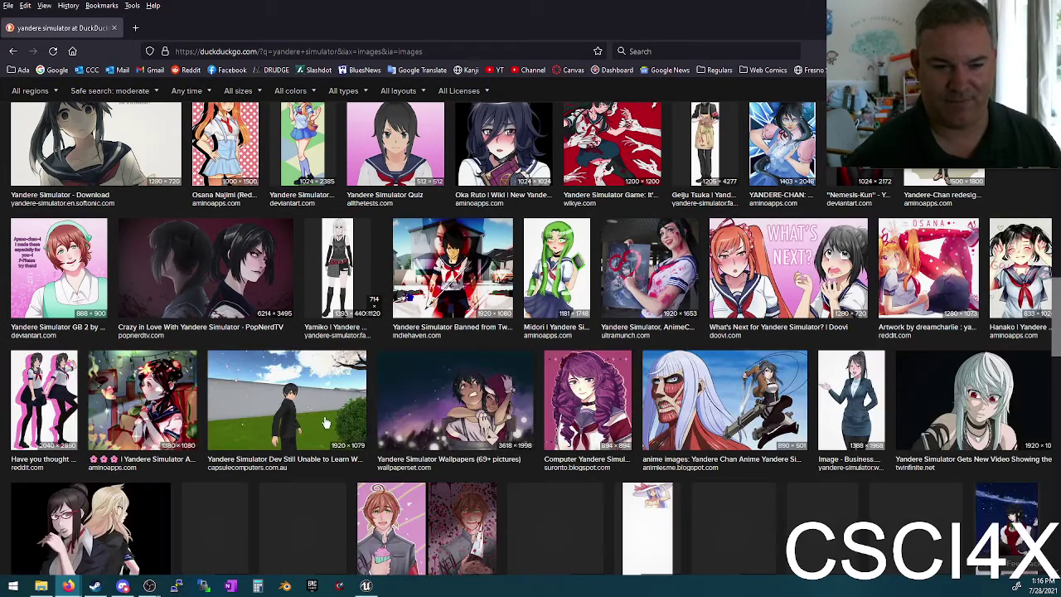
pyautogui.scroll(-1, 821, 398)
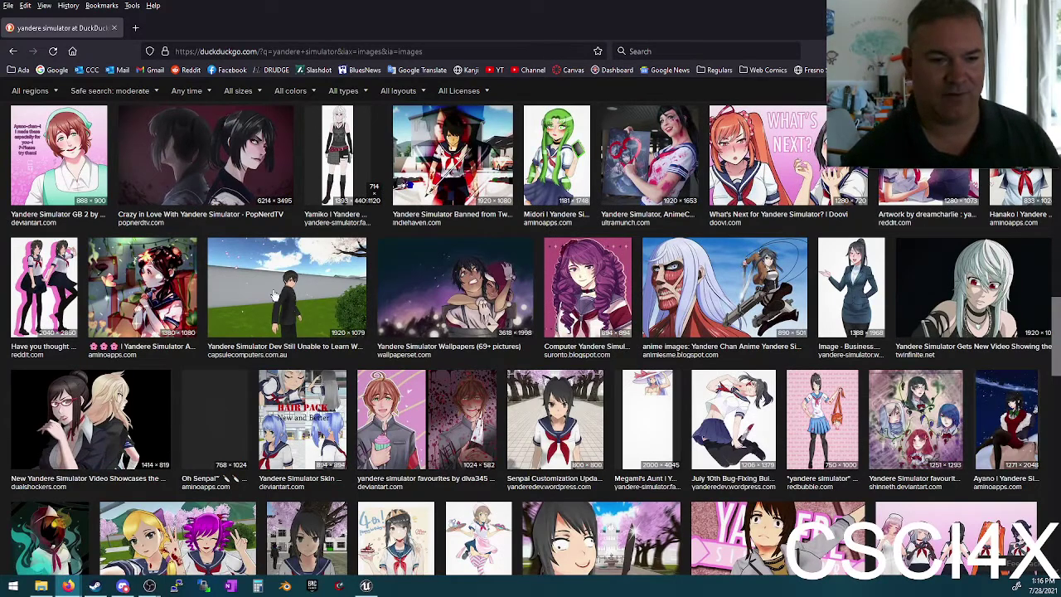
pyautogui.scroll(-3, 605, 358)
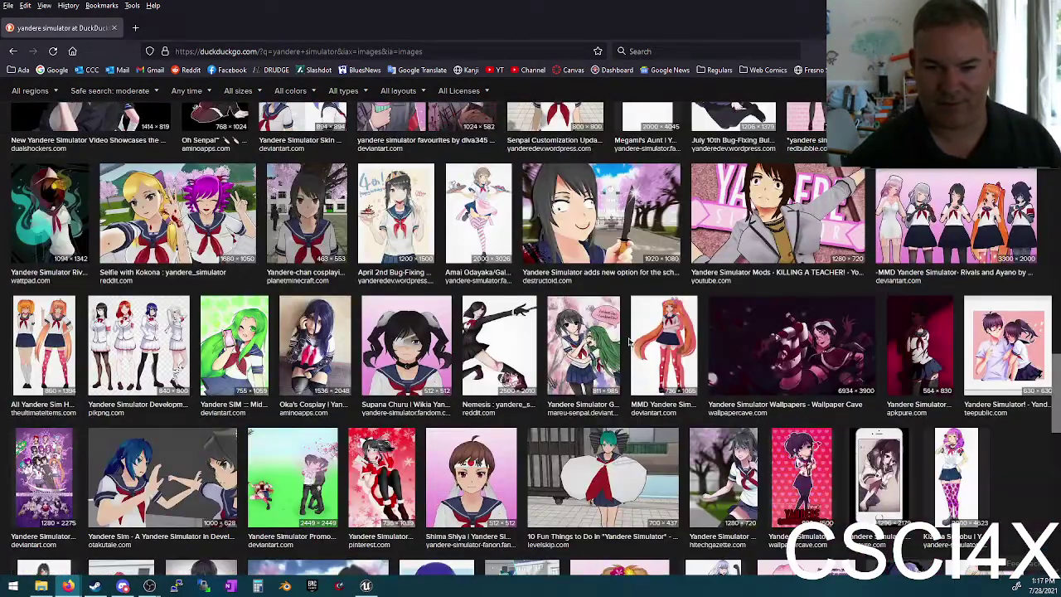
pyautogui.scroll(-10, 609, 364)
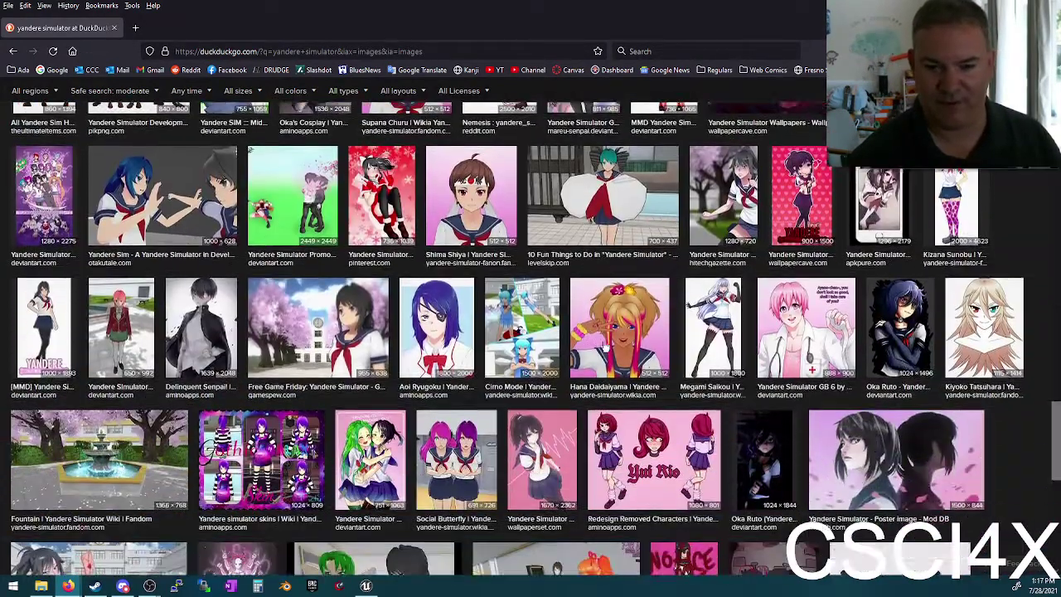
pyautogui.scroll(-2, 597, 332)
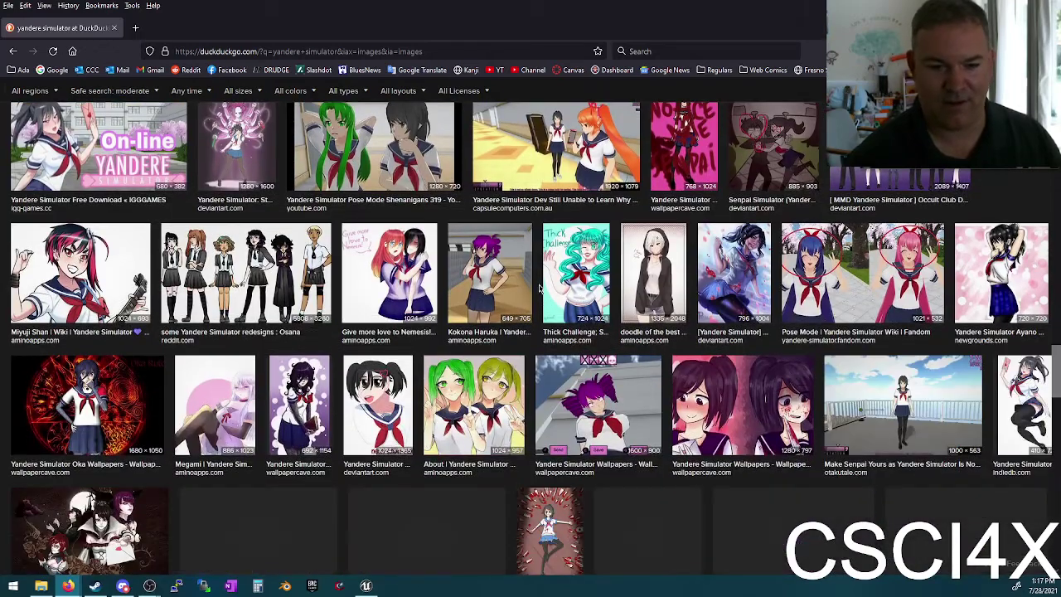
pyautogui.scroll(-2, 580, 302)
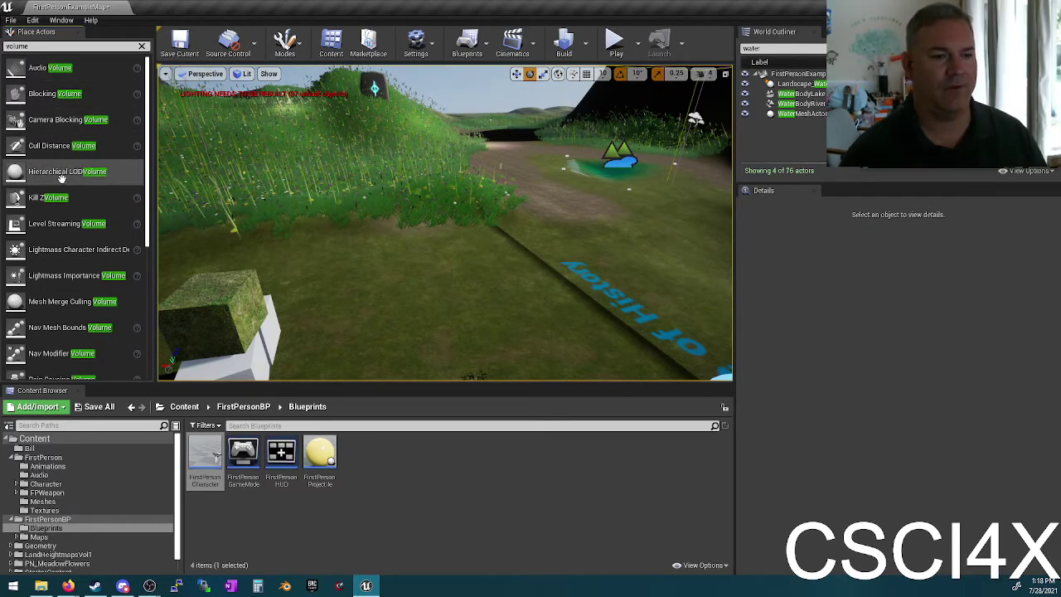
# Step: Select WaterBodyLake and drag it down along Z into the terrain
pyautogui.scroll(-5, 71, 191)
pyautogui.scroll(-2, 70, 213)
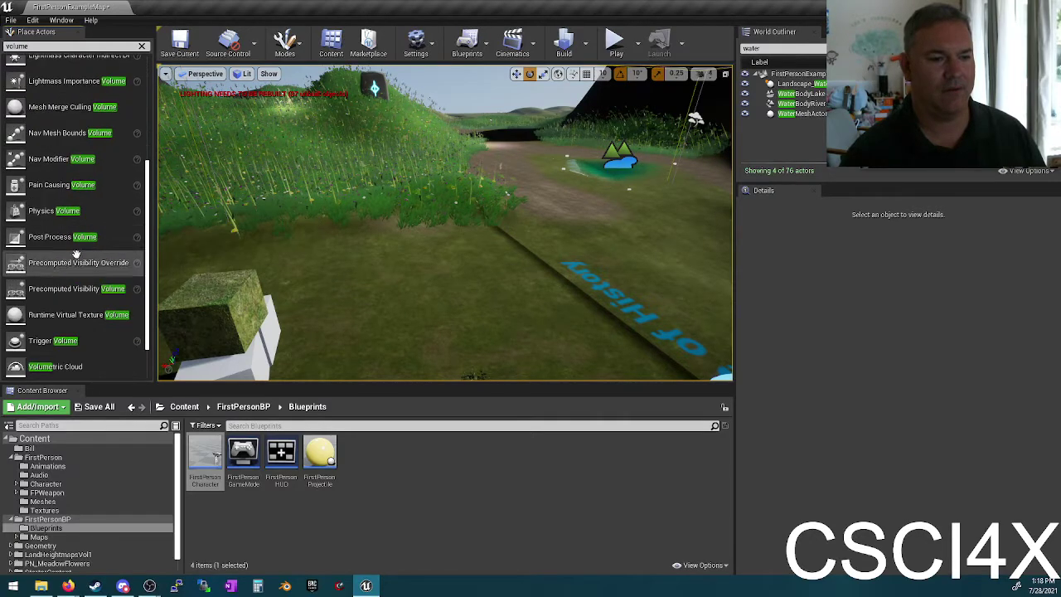
pyautogui.moveTo(343, 227); pyautogui.dragTo(472, 220, button='right')
pyautogui.click(474, 217)
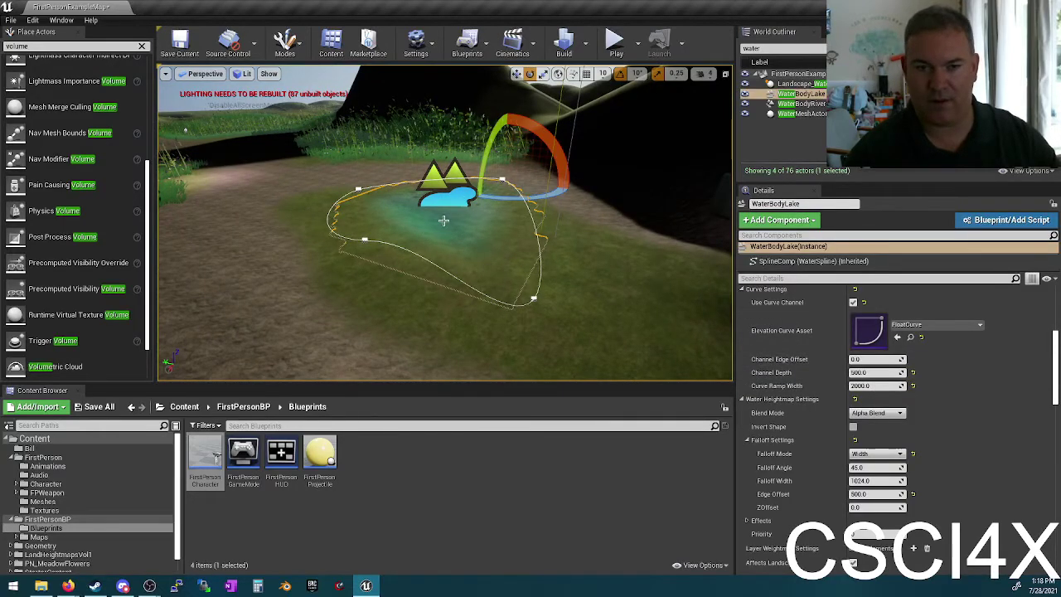
pyautogui.press('w')
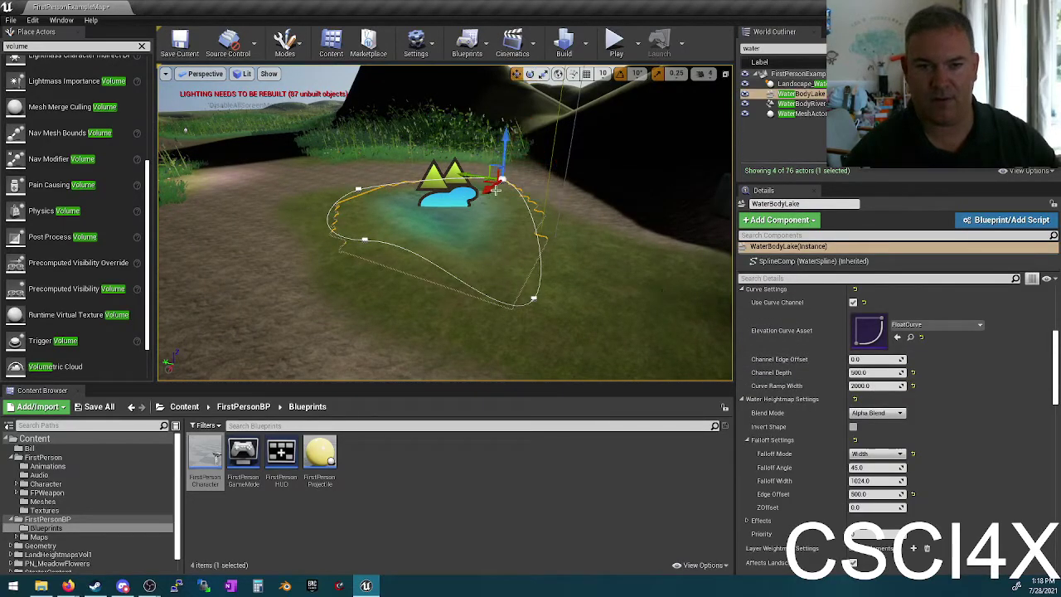
pyautogui.click(506, 158)
pyautogui.moveTo(506, 157); pyautogui.dragTo(500, 198)
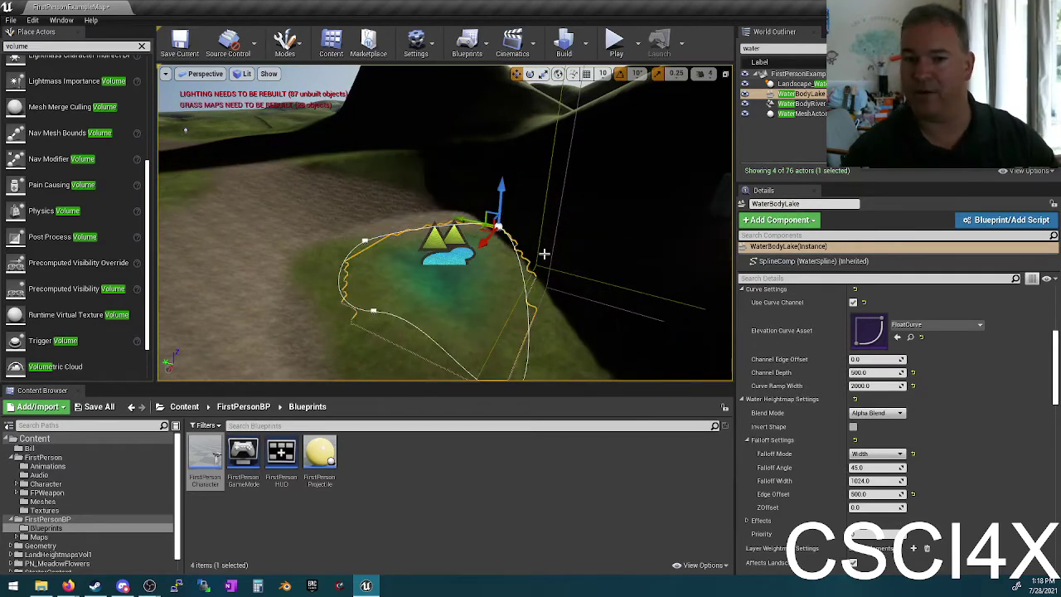
pyautogui.moveTo(479, 287); pyautogui.dragTo(489, 243, button='right')
# Step: Set the lake's Channel Depth to 10000 and view it from ground level
pyautogui.press('f')
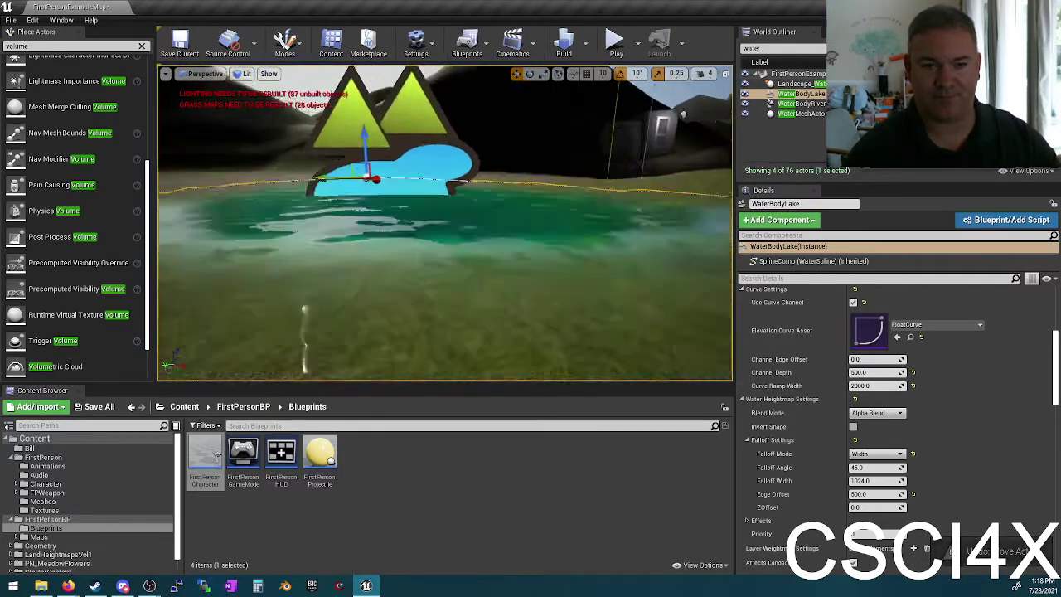
pyautogui.click(881, 372)
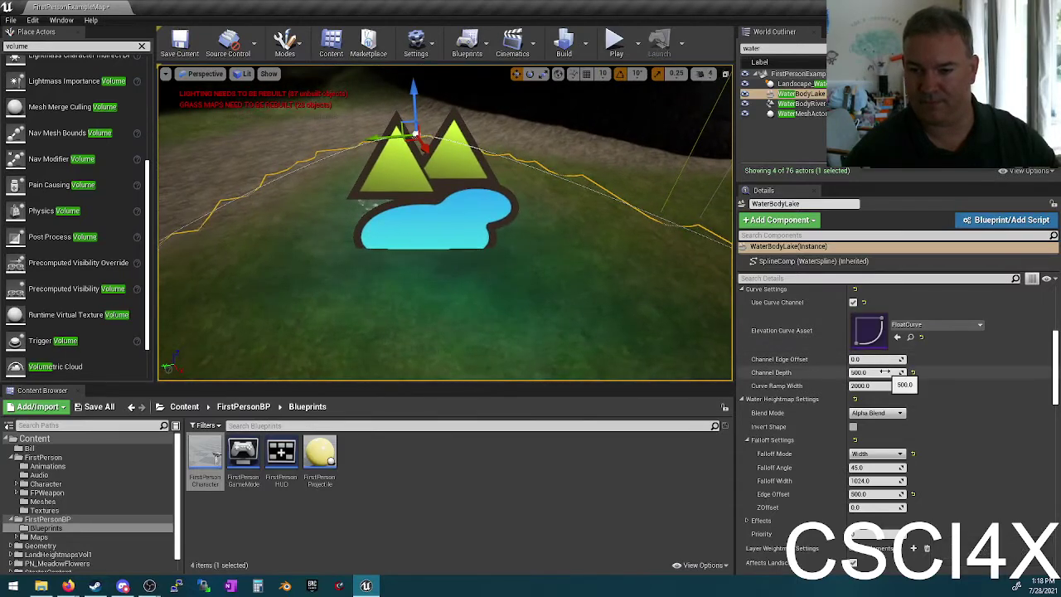
pyautogui.write('1')
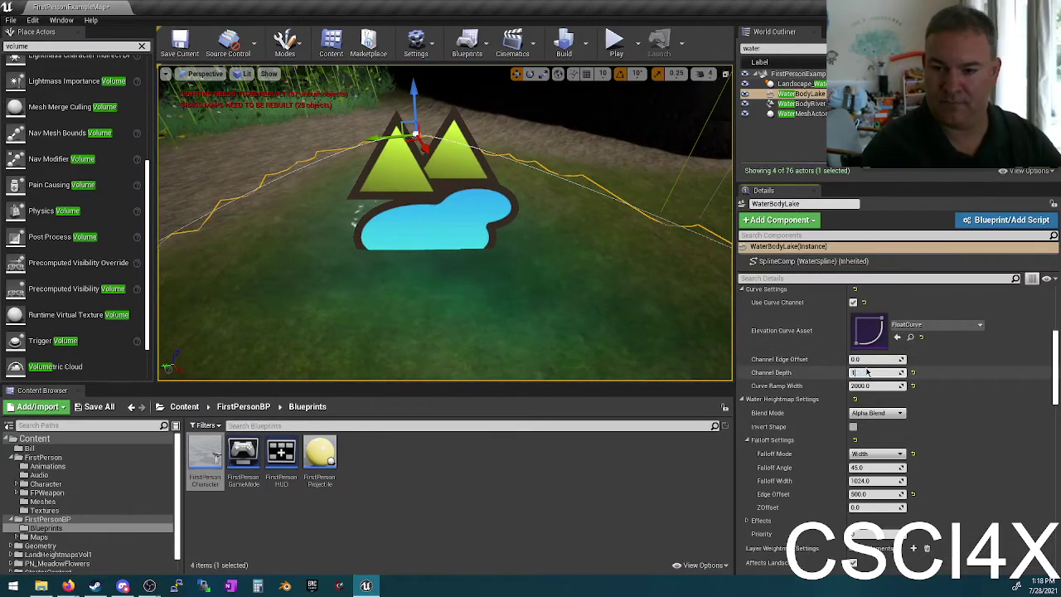
pyautogui.write('0000')
pyautogui.press('Return')
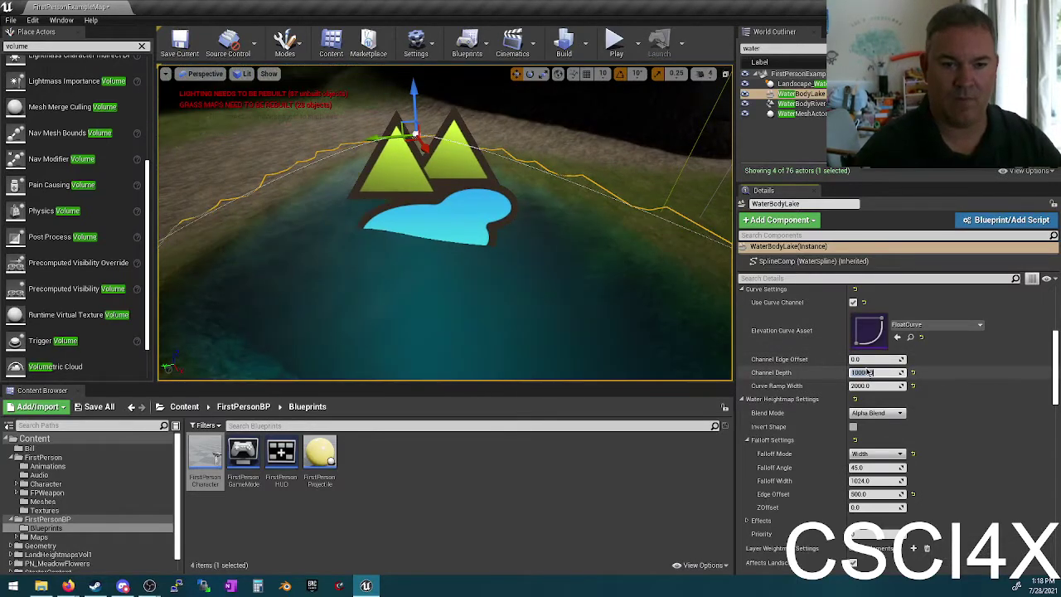
pyautogui.moveTo(445, 249)
pyautogui.mouseDown(button='right')
pyautogui.moveTo(445, 174)
pyautogui.moveTo(445, 240)
pyautogui.mouseUp(button='right')
pyautogui.moveTo(581, 160); pyautogui.dragTo(580, 144, button='right')
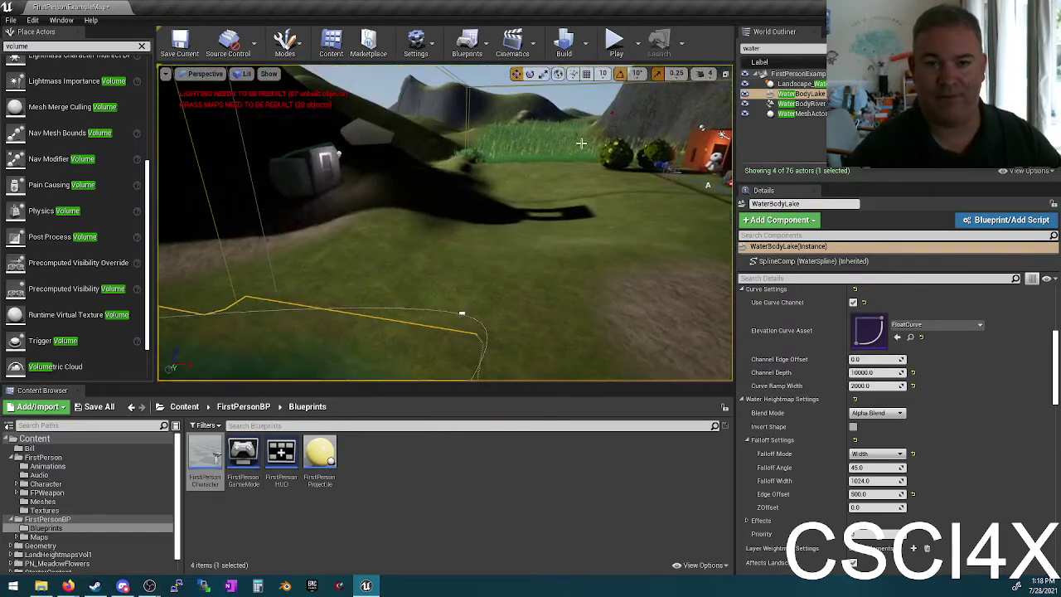
pyautogui.click(616, 42)
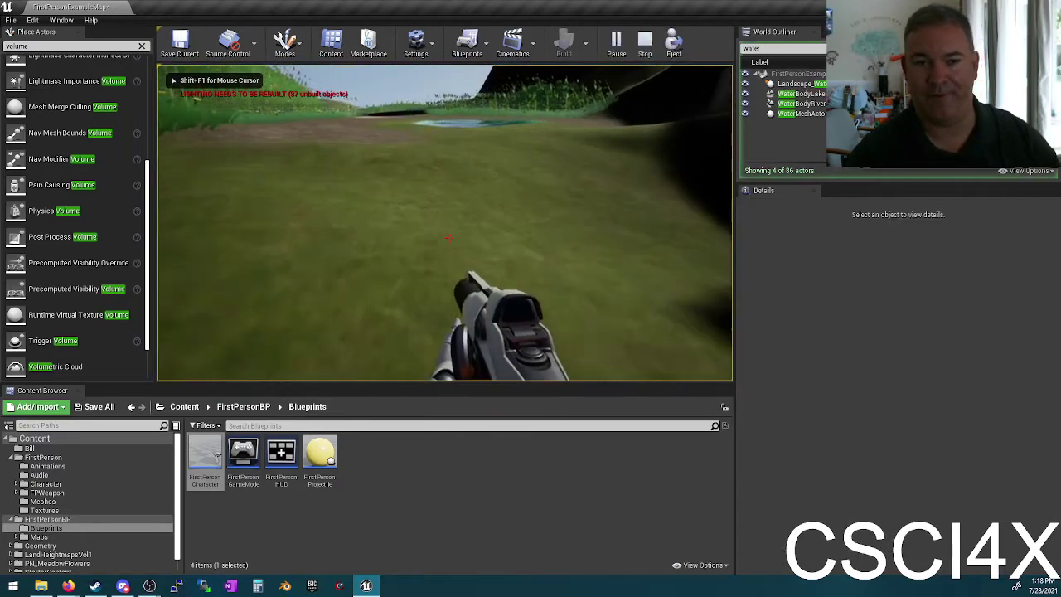
pyautogui.press('w')
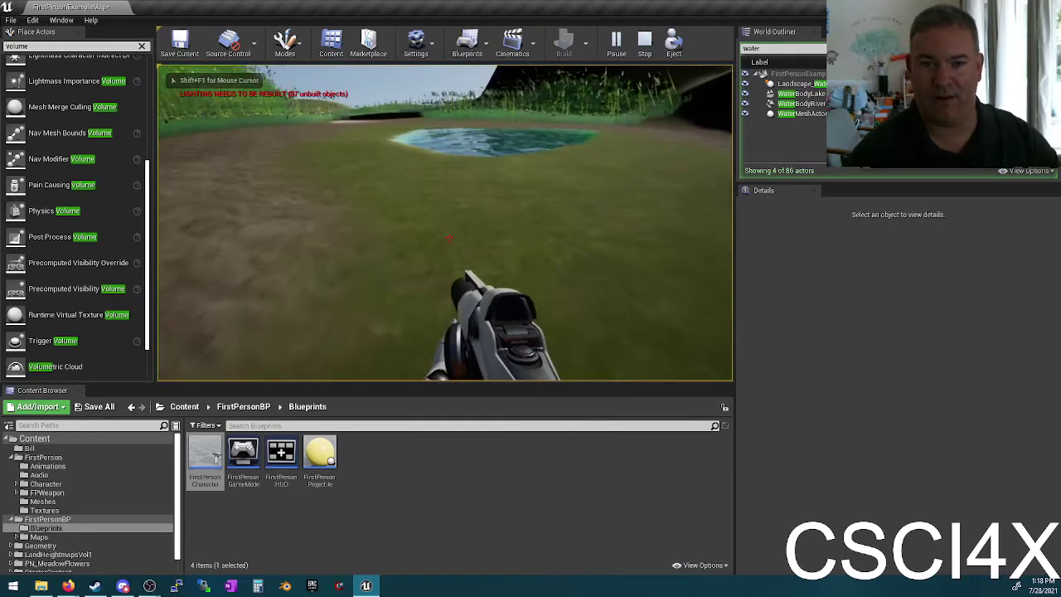
pyautogui.press('w')
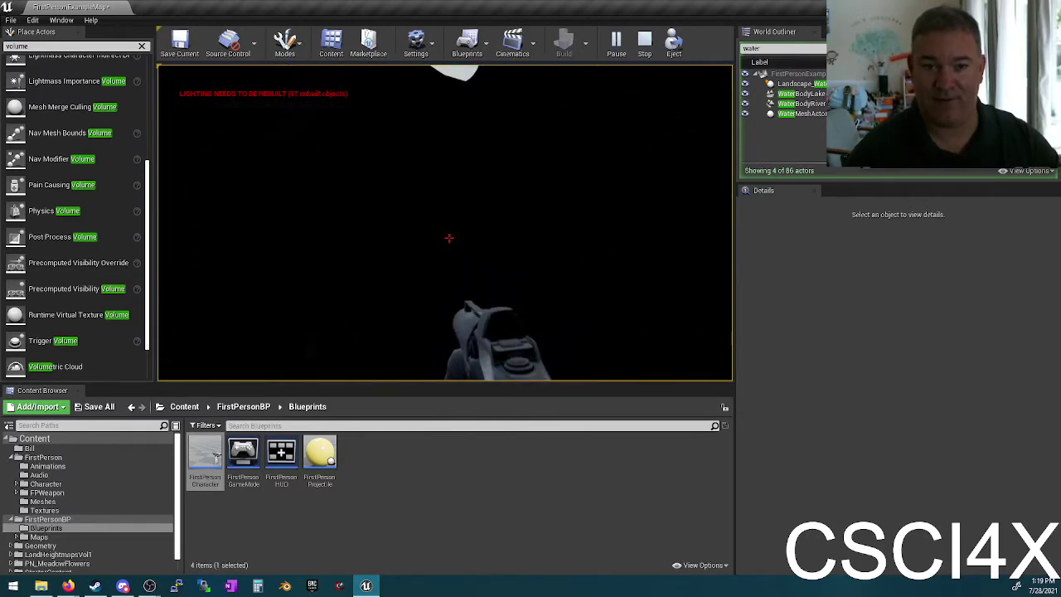
pyautogui.press('Escape')
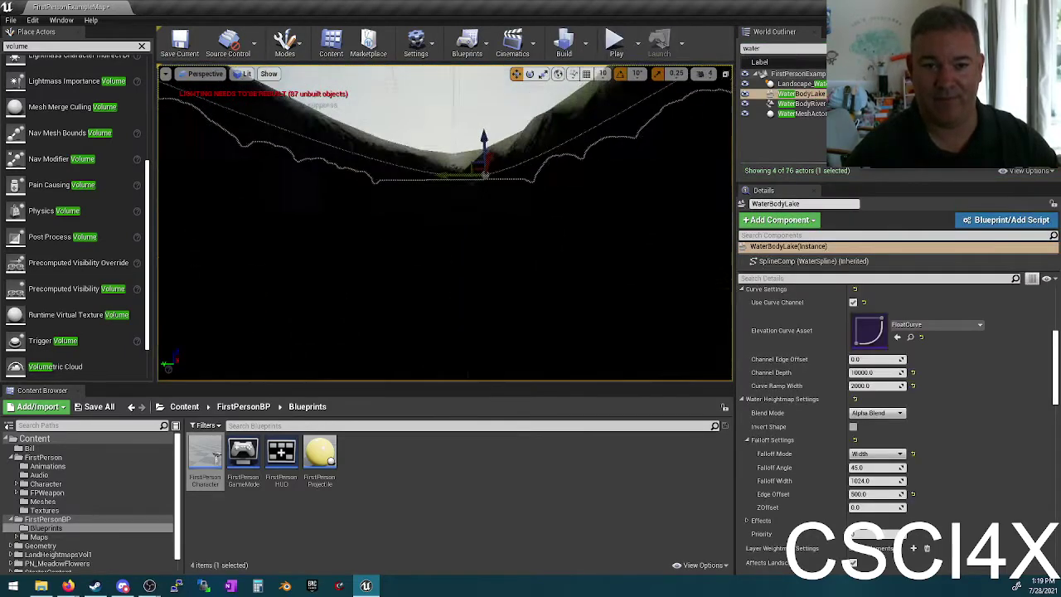
pyautogui.press('f')
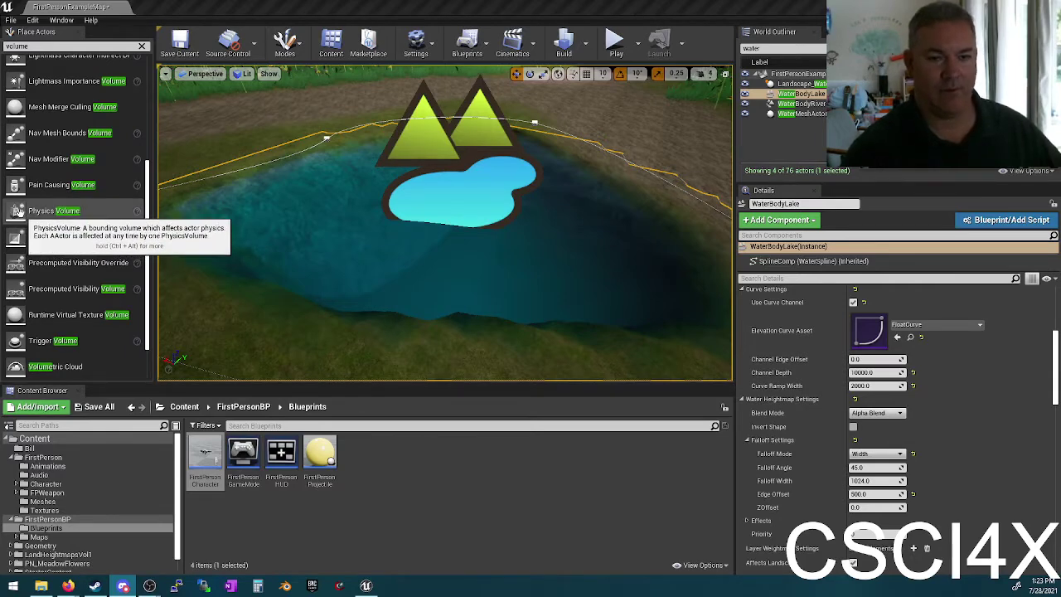
# Step: Place a Physics Volume from Place Actors and move it onto the pond's centre
pyautogui.moveTo(18, 211); pyautogui.dragTo(357, 259)
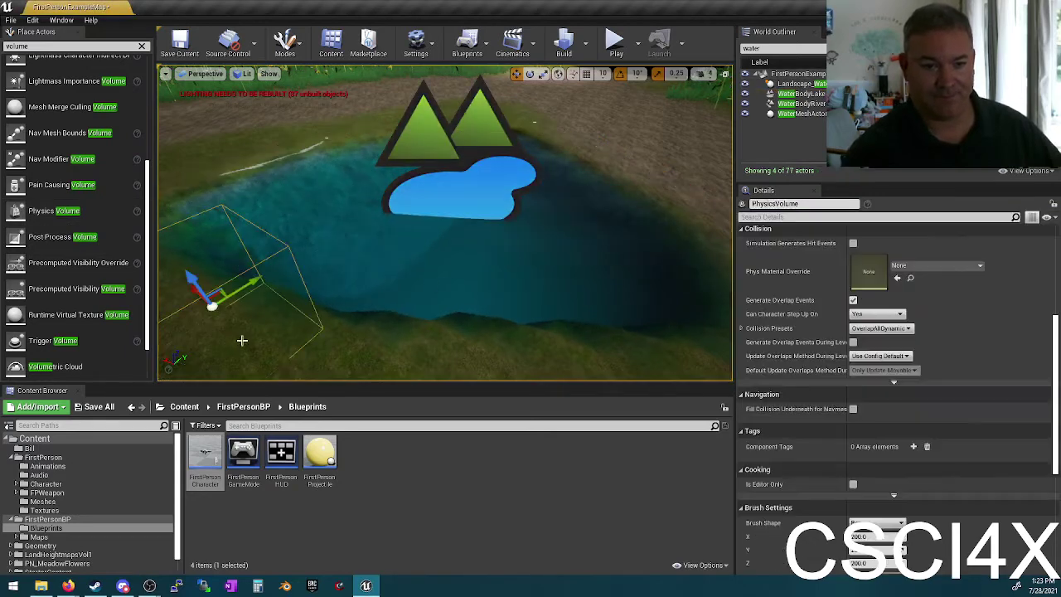
pyautogui.press('f')
pyautogui.moveTo(445, 224); pyautogui.dragTo(445, 223, button='right')
pyautogui.moveTo(388, 253); pyautogui.dragTo(536, 224)
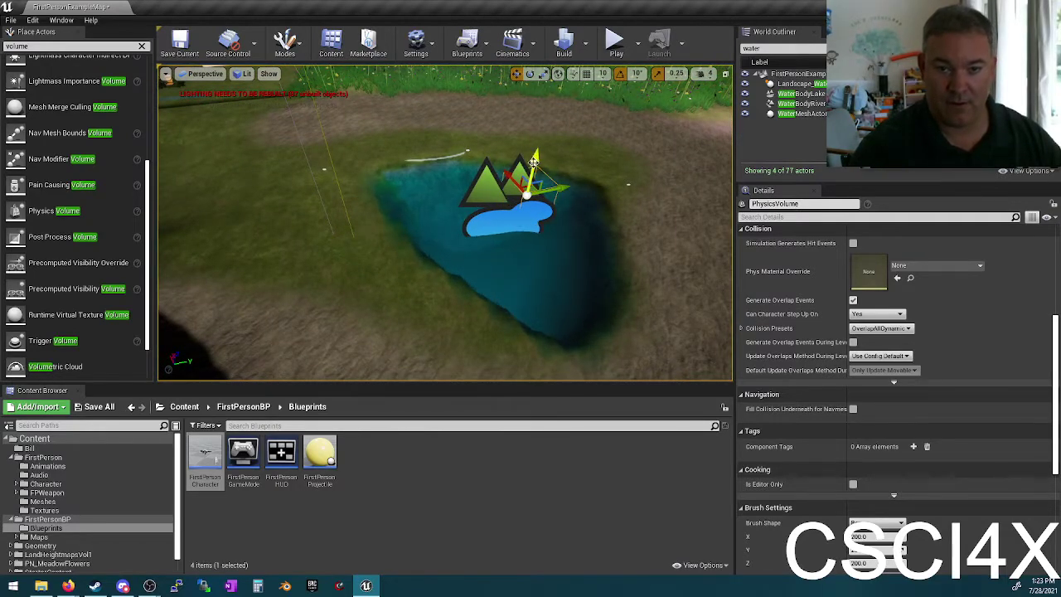
# Step: Scale the Physics Volume up and outward so it encloses the lake water
pyautogui.press('r')
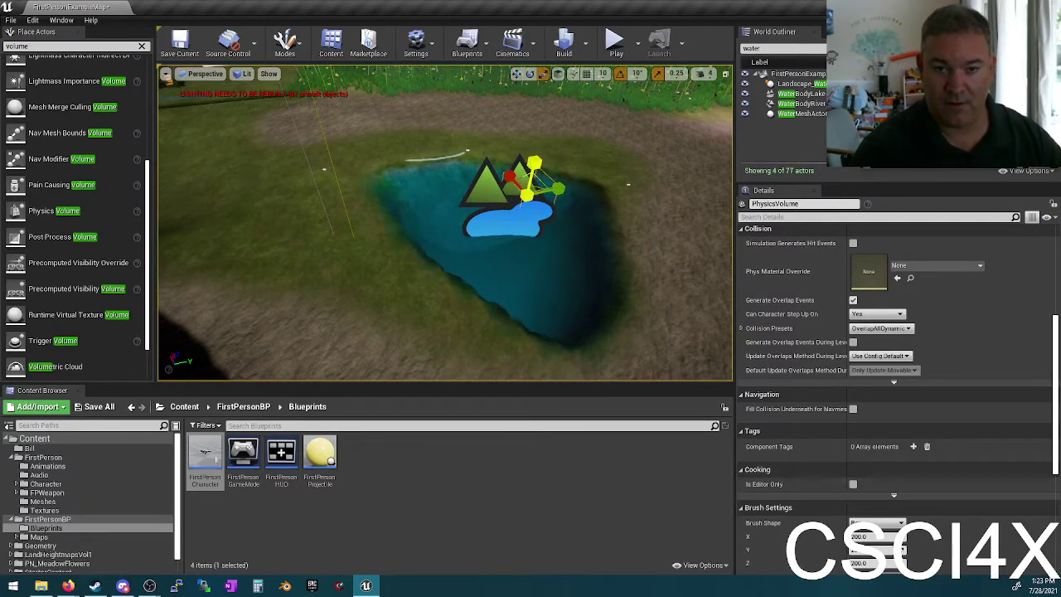
pyautogui.moveTo(533, 164); pyautogui.dragTo(535, 124)
pyautogui.moveTo(523, 199); pyautogui.dragTo(495, 249)
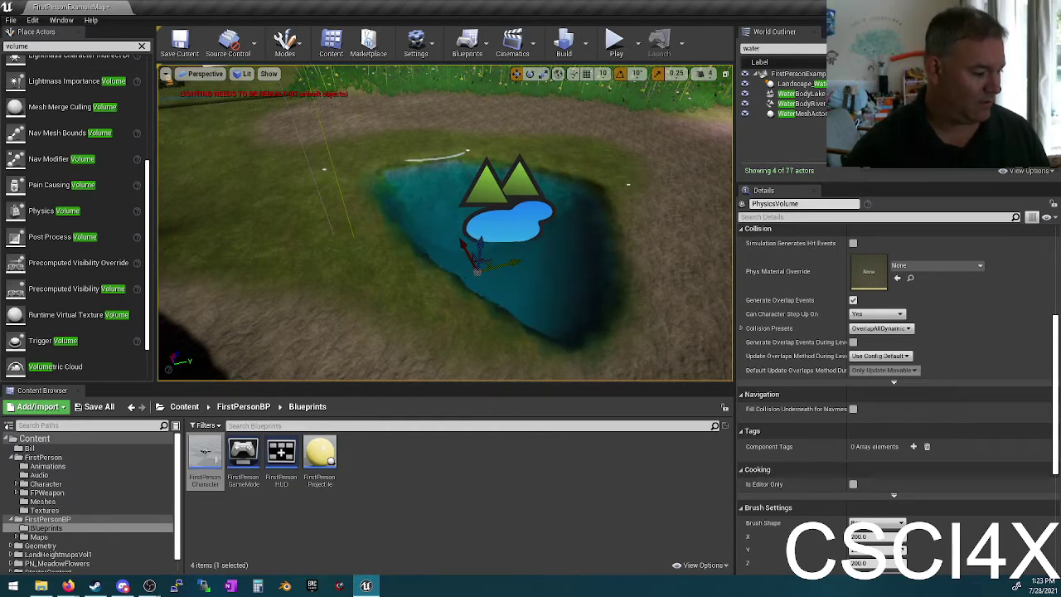
# Step: Scroll the PhysicsVolume Details down, then back up to Transform and Character Movement
pyautogui.hotkey('alt', 'Tab')
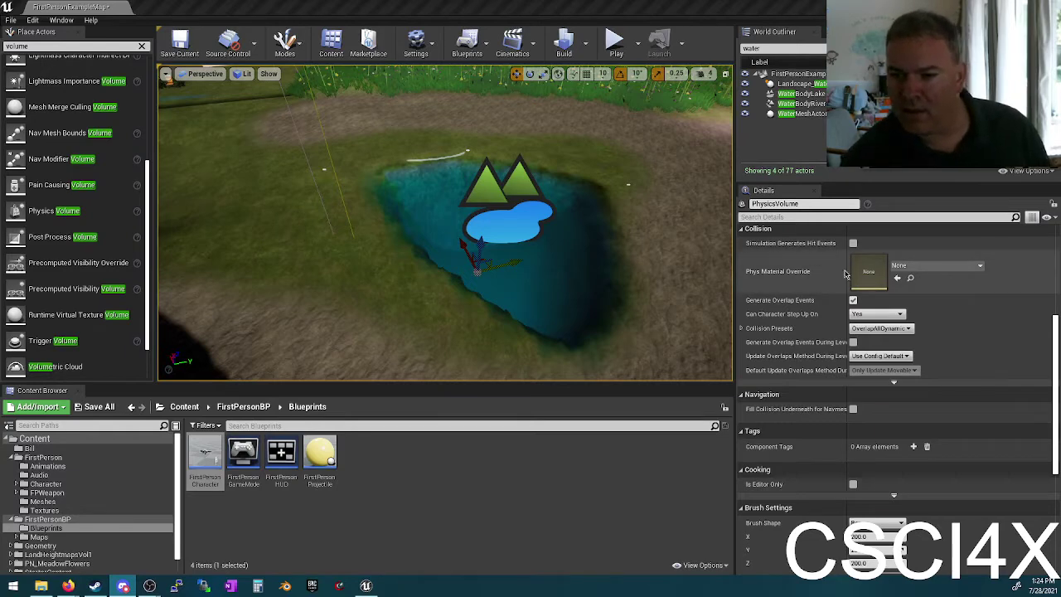
pyautogui.scroll(-1, 831, 302)
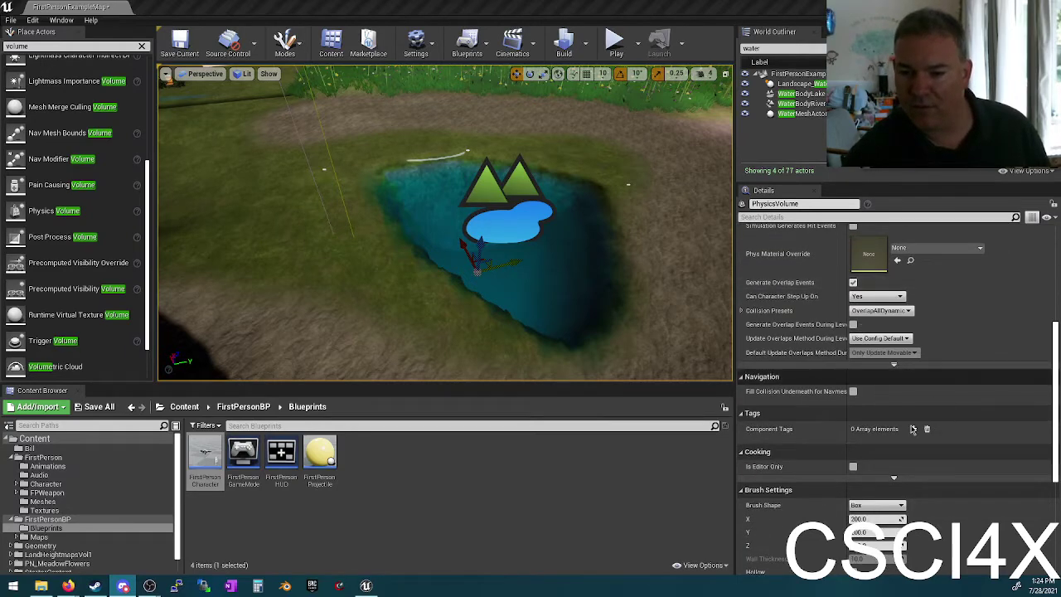
pyautogui.scroll(-5, 913, 429)
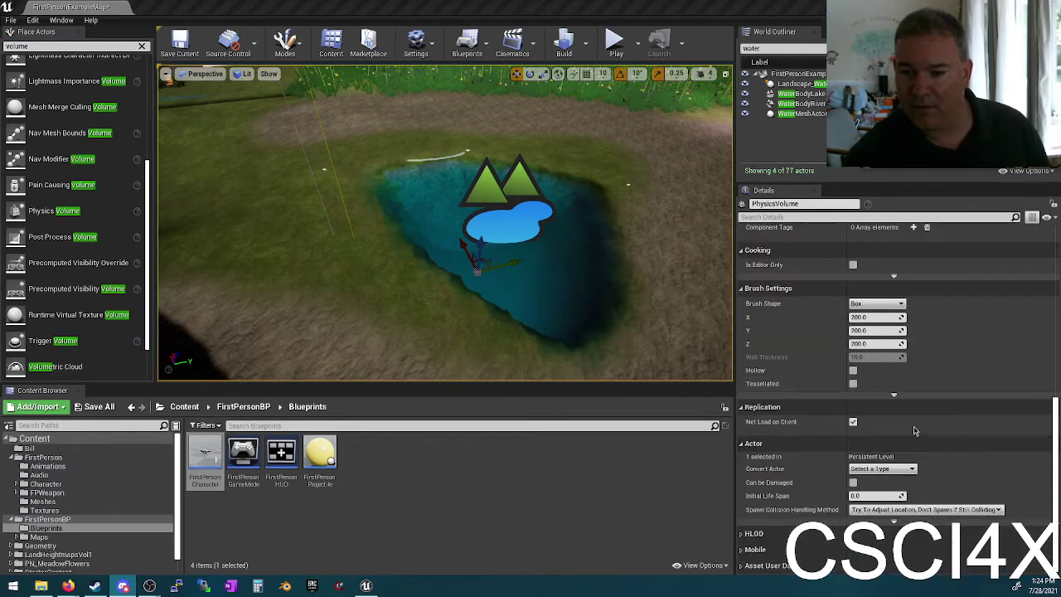
pyautogui.scroll(12, 918, 397)
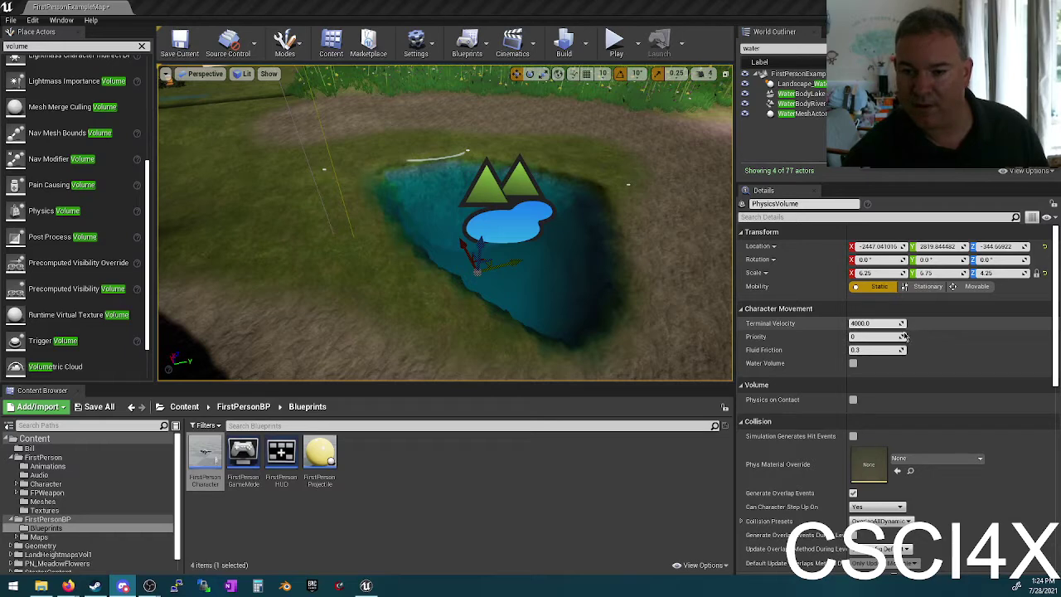
# Step: Enable Water Volume on the Physics Volume and start a playtest
pyautogui.click(853, 363)
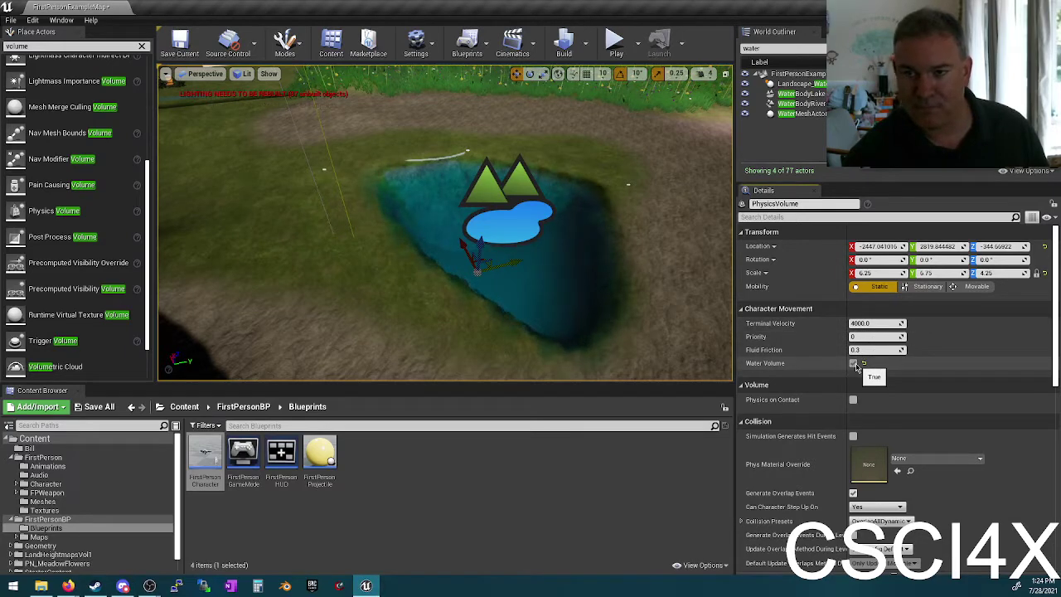
pyautogui.click(617, 46)
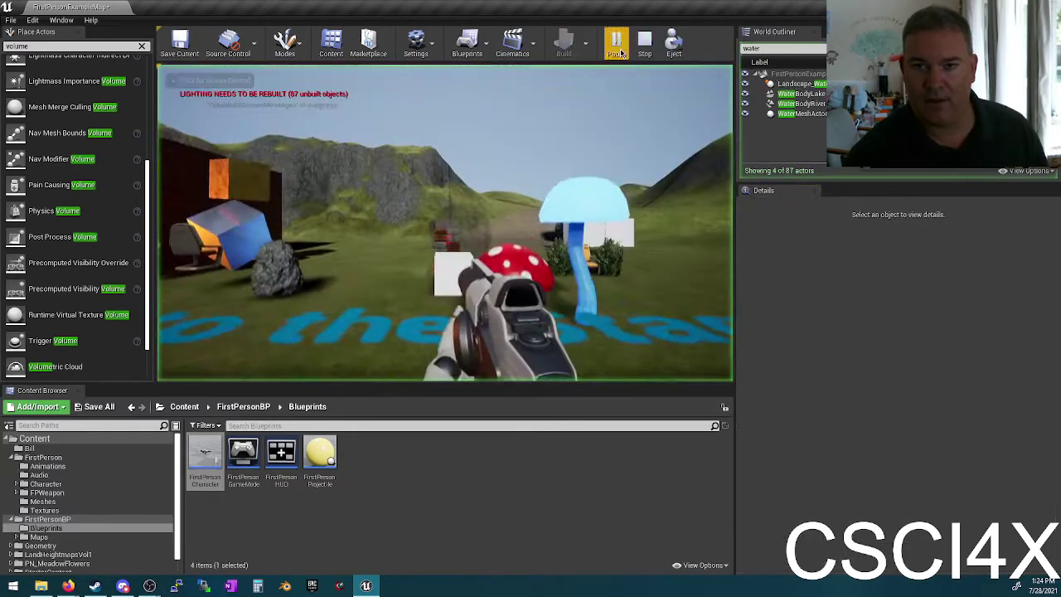
pyautogui.click(571, 136)
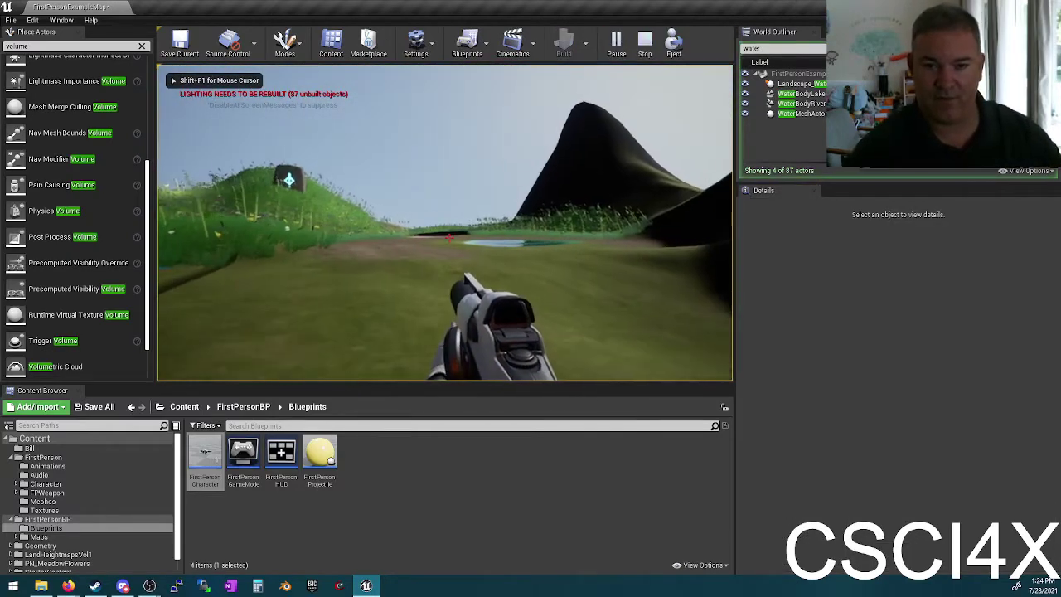
# Step: Walk the character into the pond, out along the grassy trench, then stop the playtest
pyautogui.press('w')
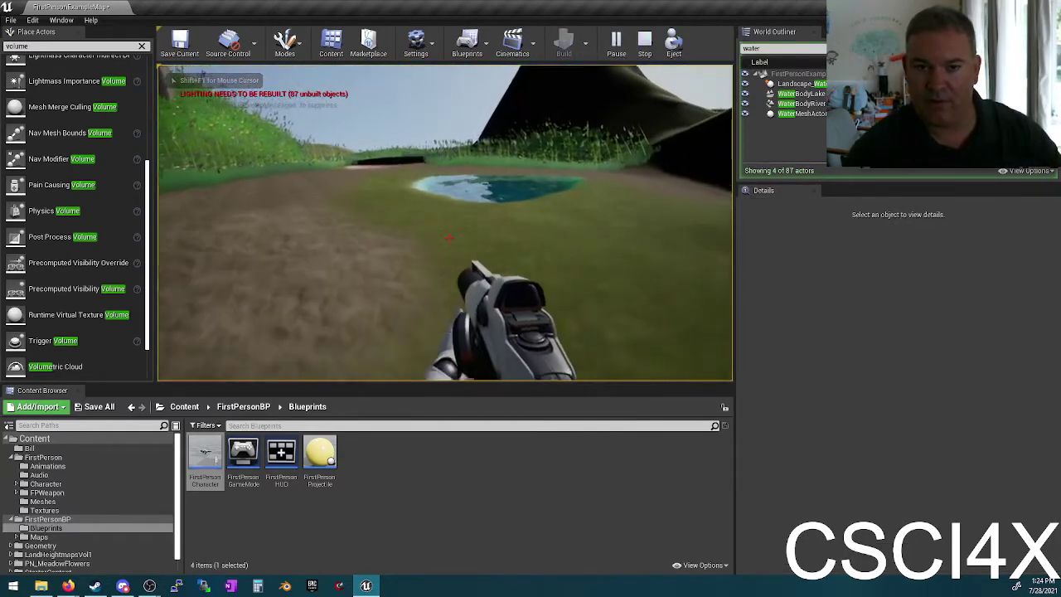
pyautogui.press('w')
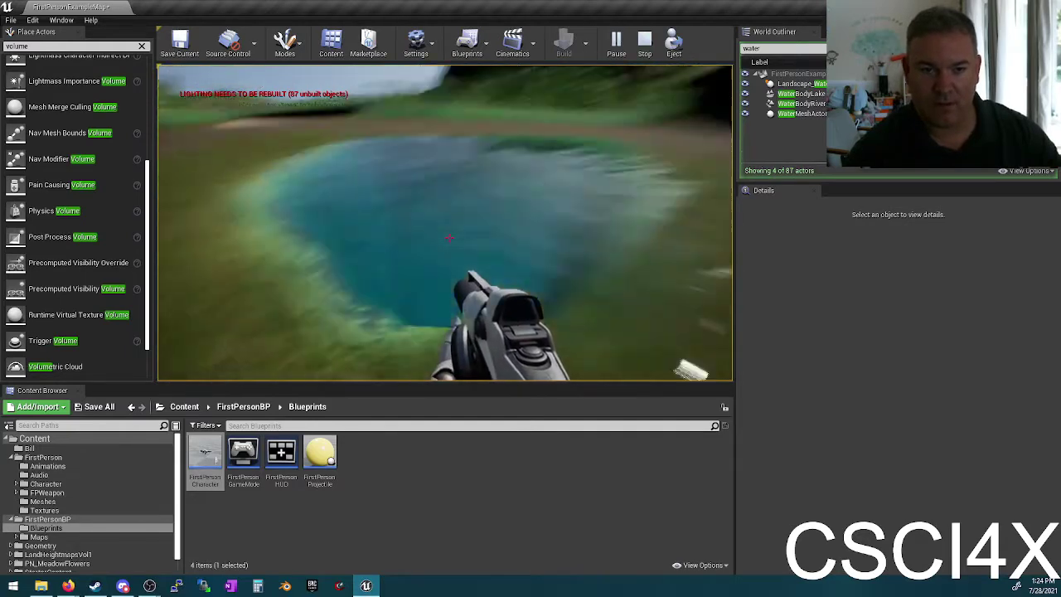
pyautogui.press('w')
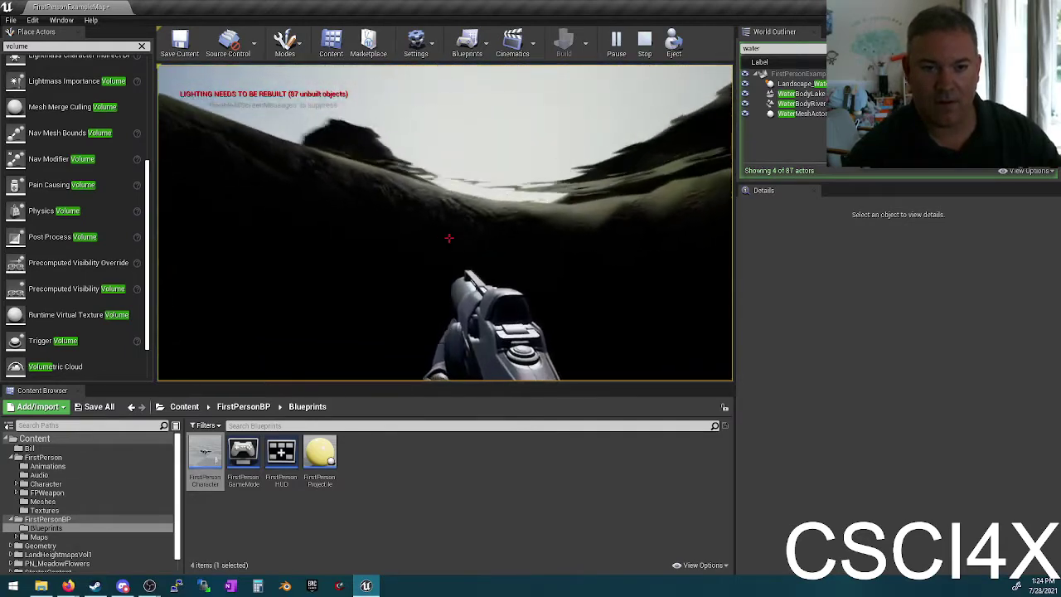
pyautogui.press('w')
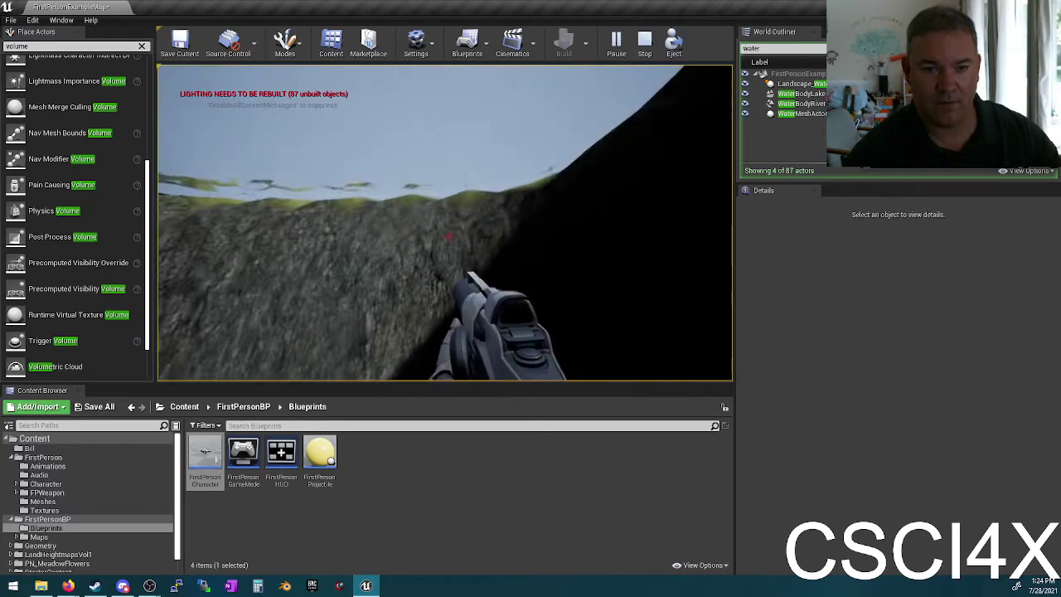
pyautogui.press('w')
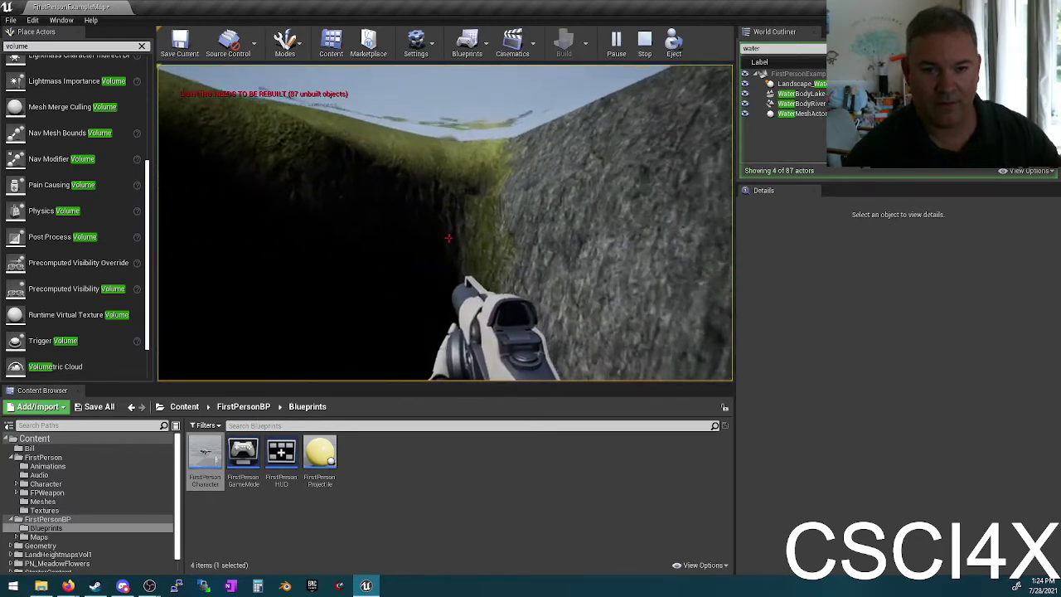
pyautogui.press('w')
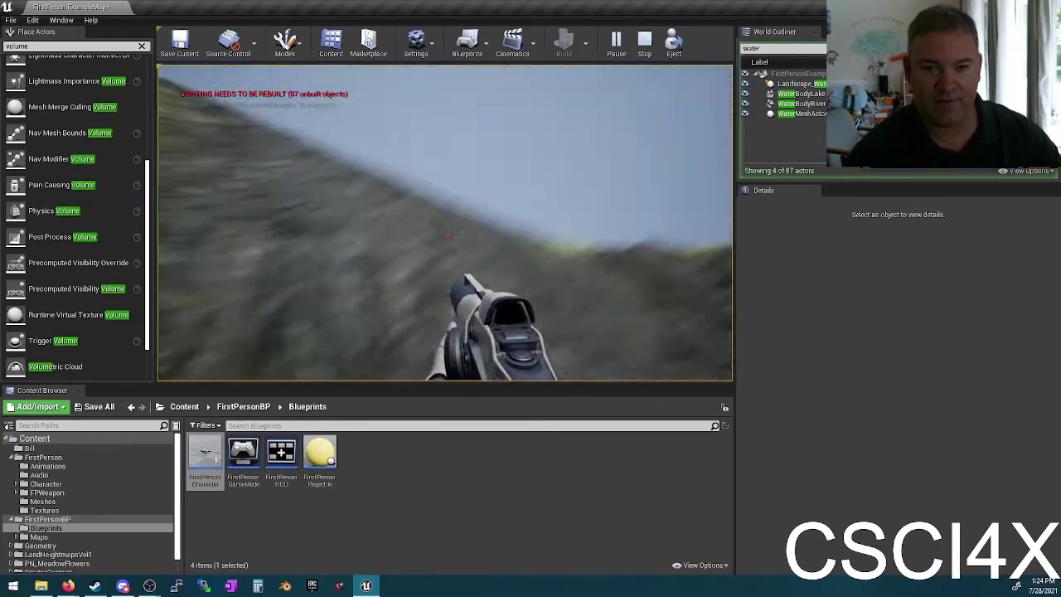
pyautogui.press('w')
pyautogui.press('w')
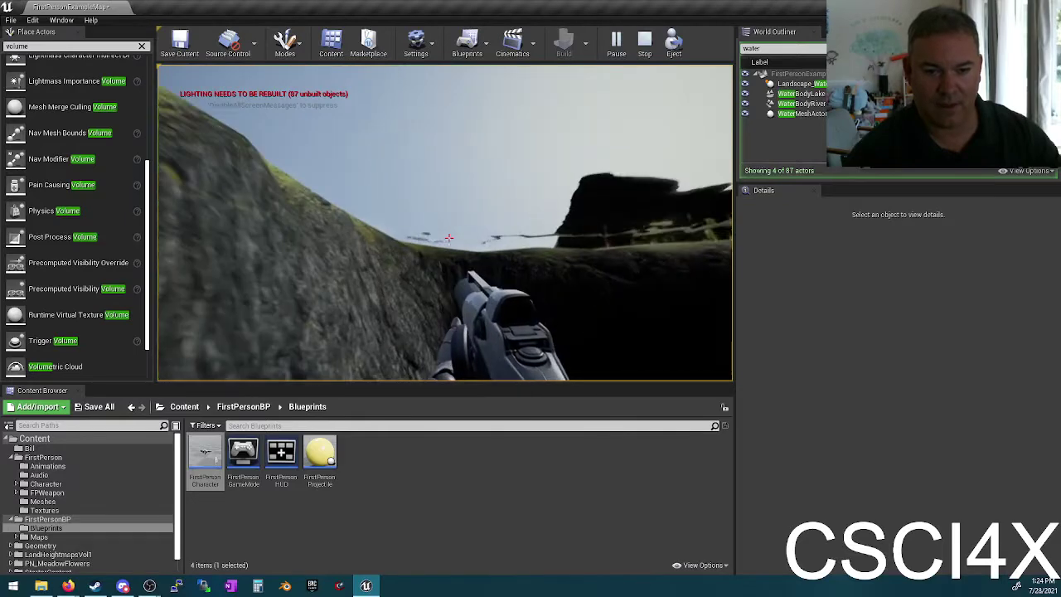
pyautogui.press('w')
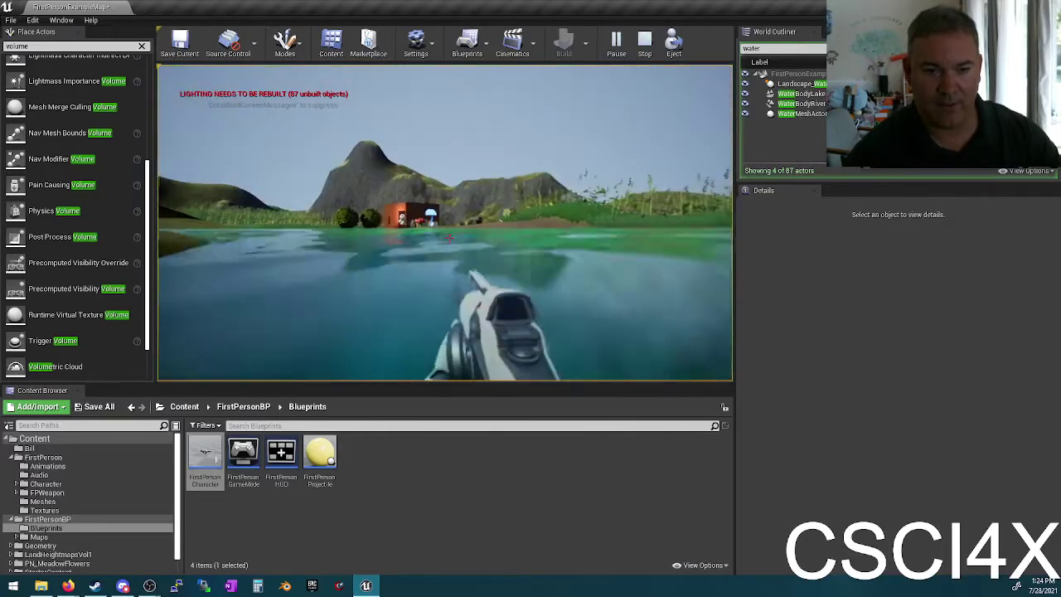
pyautogui.press('w')
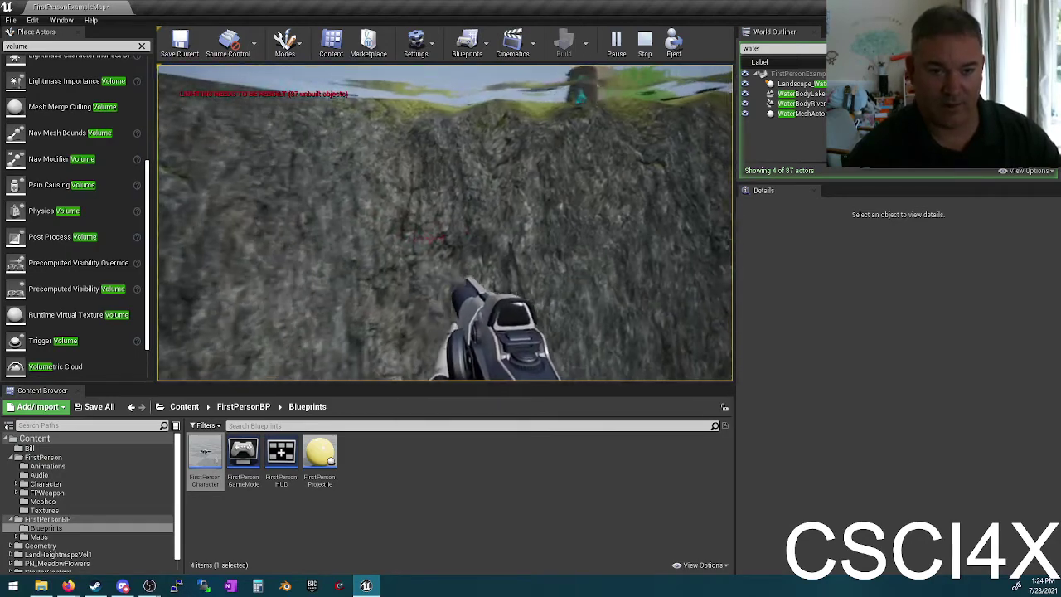
pyautogui.press('w')
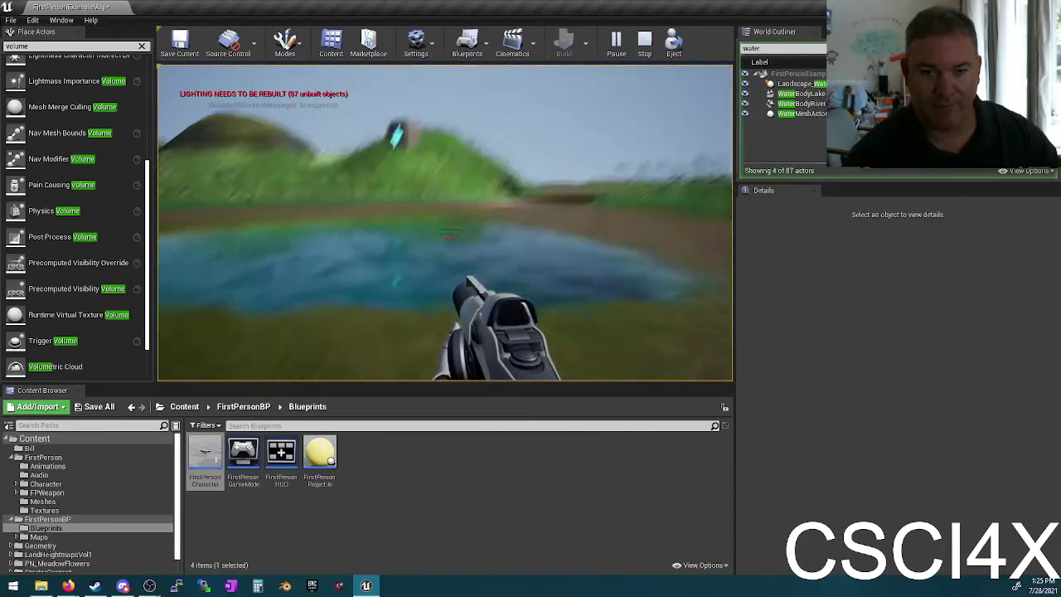
pyautogui.press('Escape')
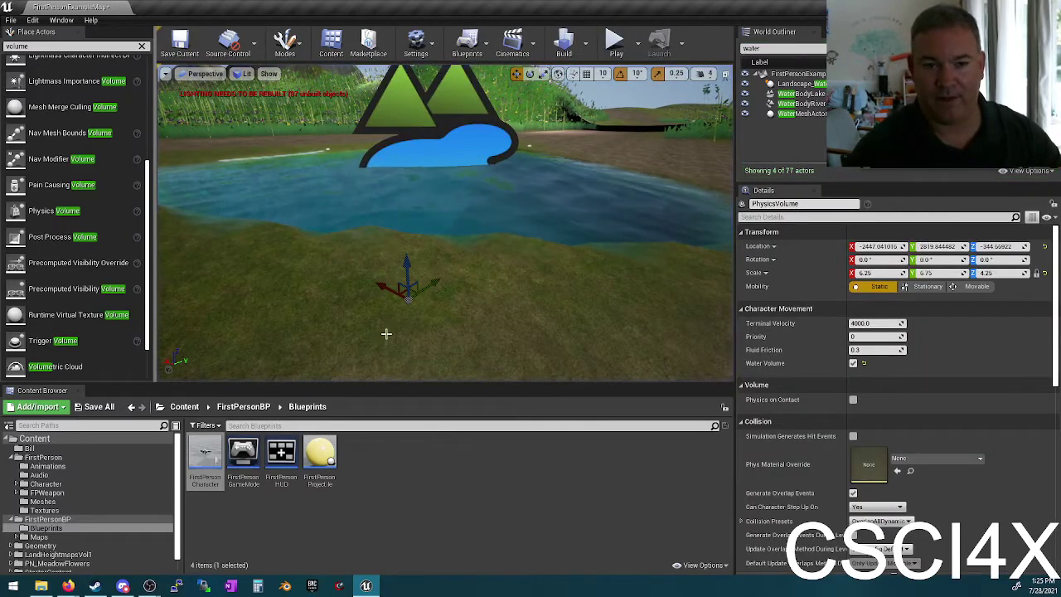
# Step: Drag the Physics Volume higher in the pond and launch another playtest
pyautogui.moveTo(509, 174); pyautogui.dragTo(508, 174, button='right')
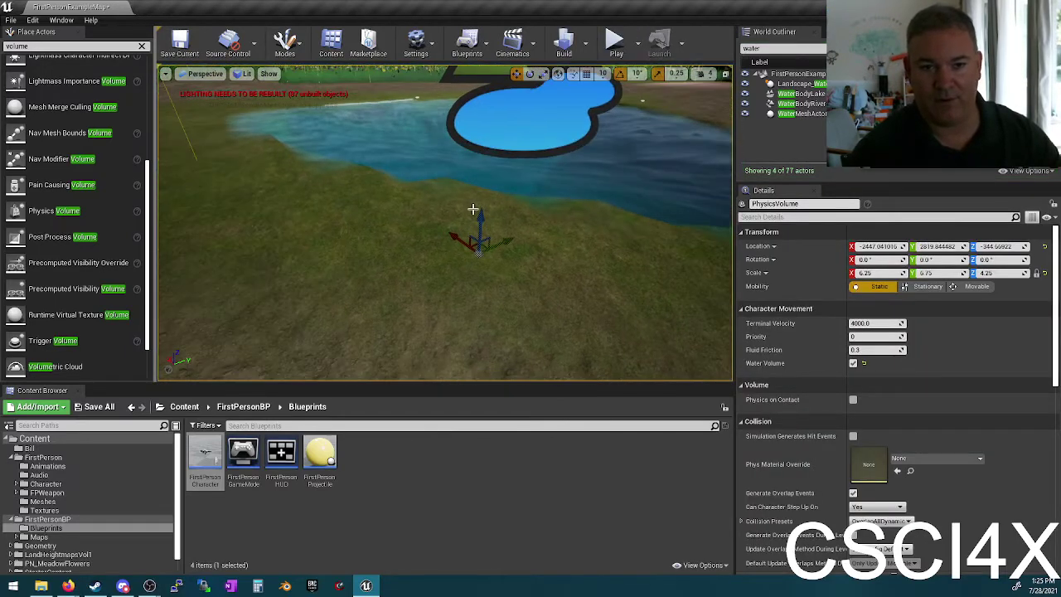
pyautogui.moveTo(482, 210); pyautogui.dragTo(485, 190)
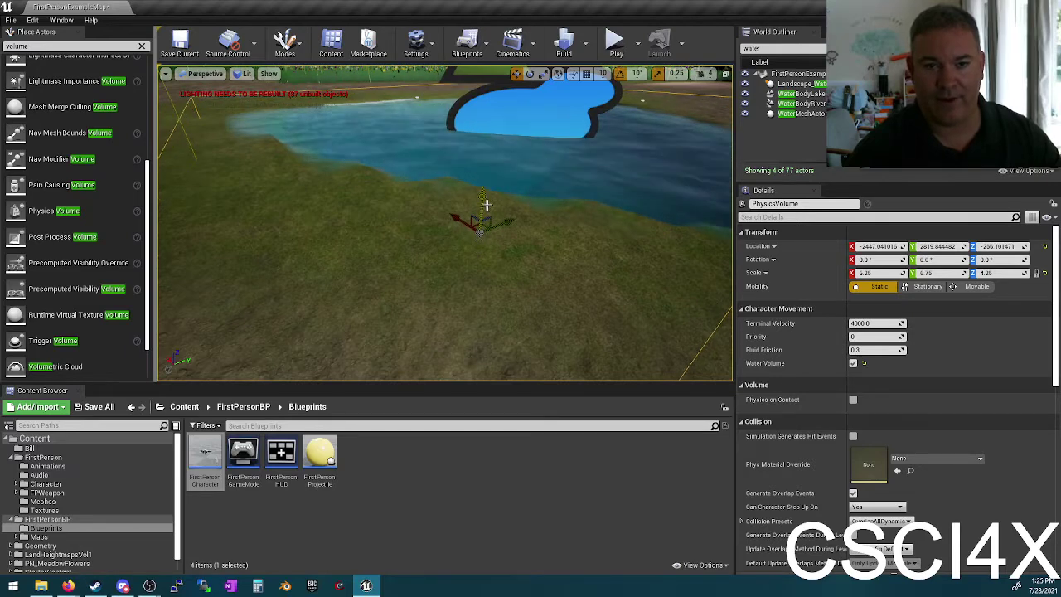
pyautogui.click(617, 43)
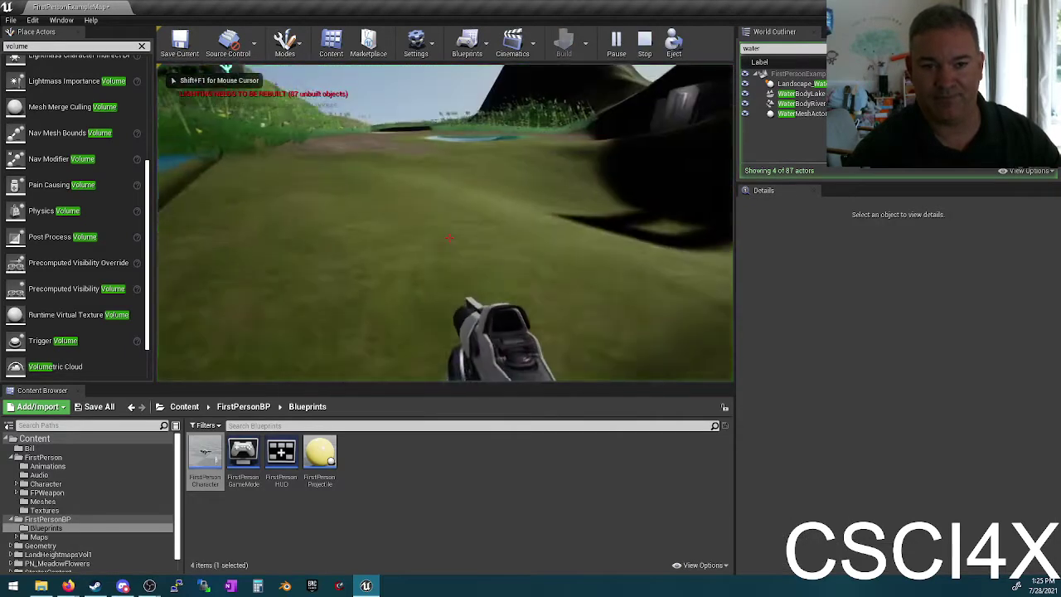
# Step: Walk into the lake, sink, resurface with Space, then dive back in and swim underwater
pyautogui.press('w')
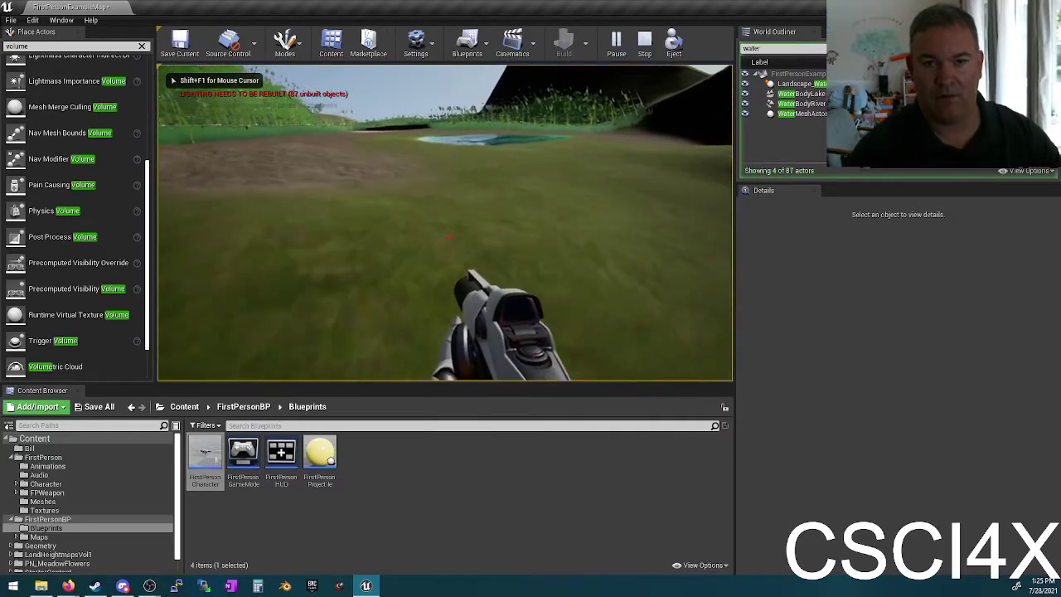
pyautogui.press('w')
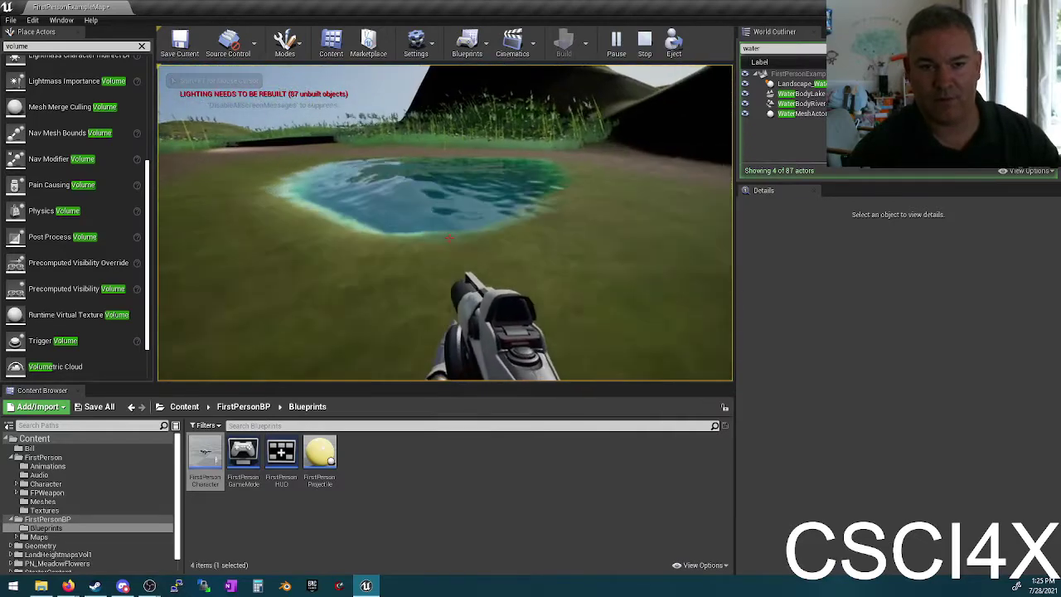
pyautogui.press('w')
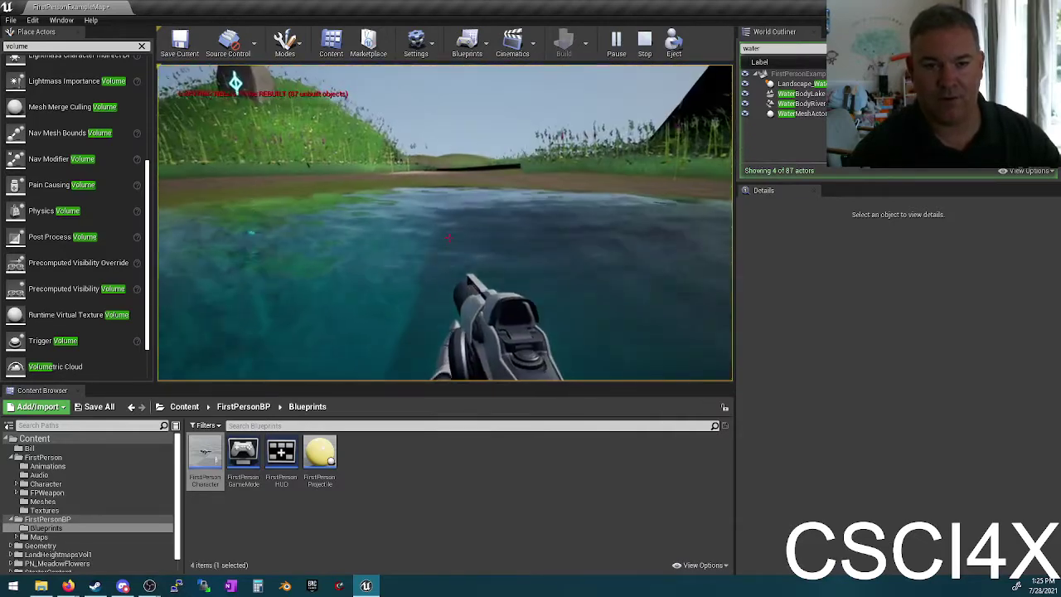
pyautogui.press('w')
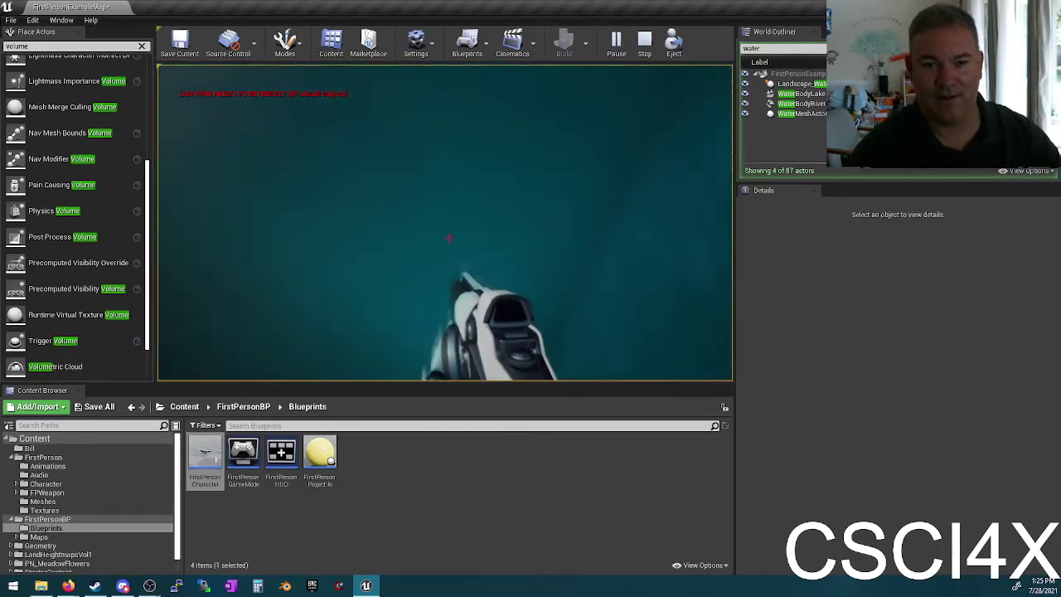
pyautogui.press('space')
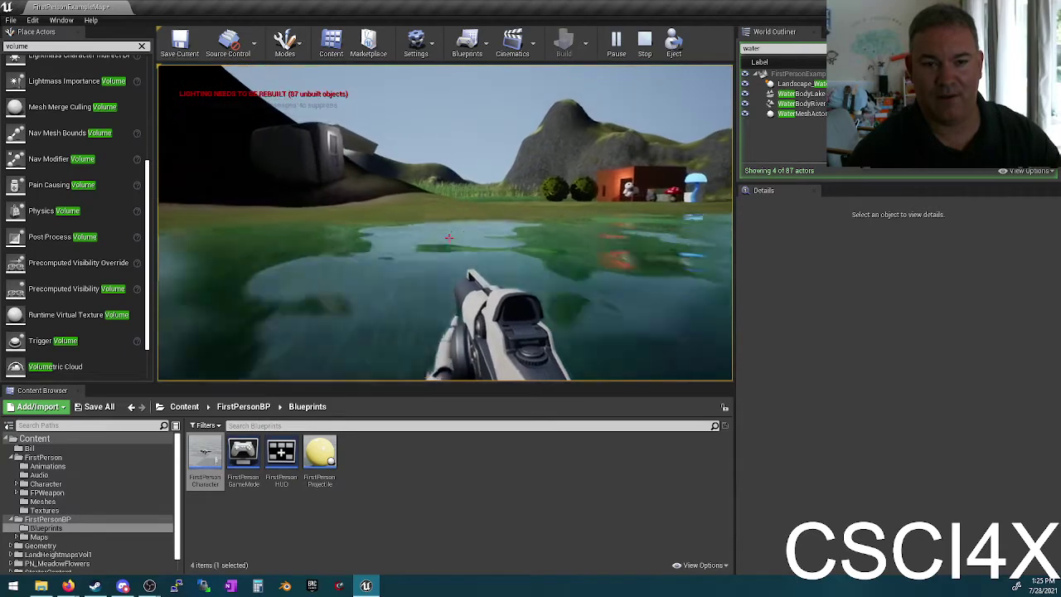
pyautogui.press('w')
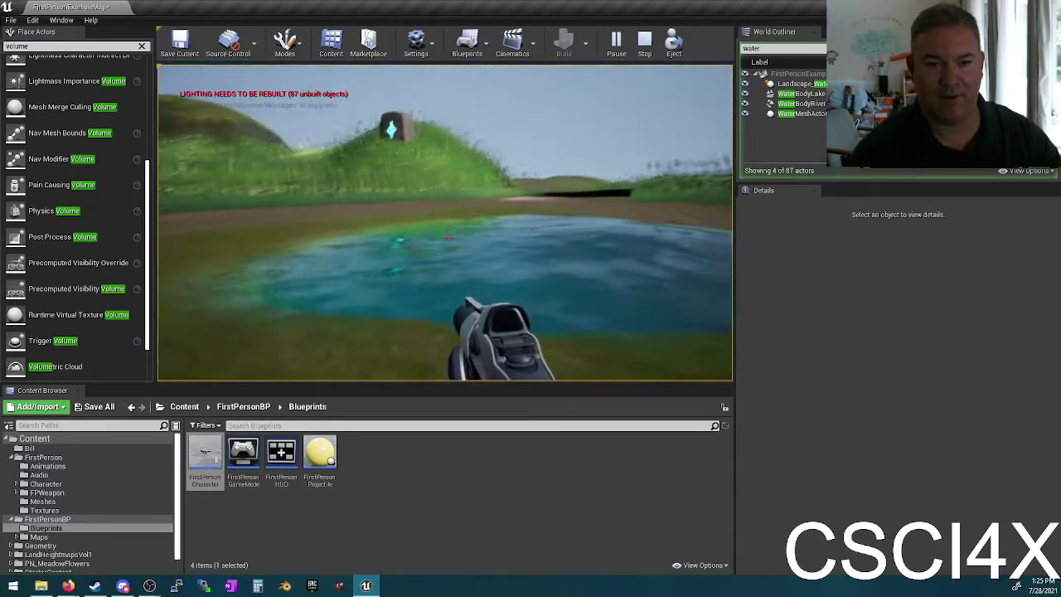
pyautogui.press('w')
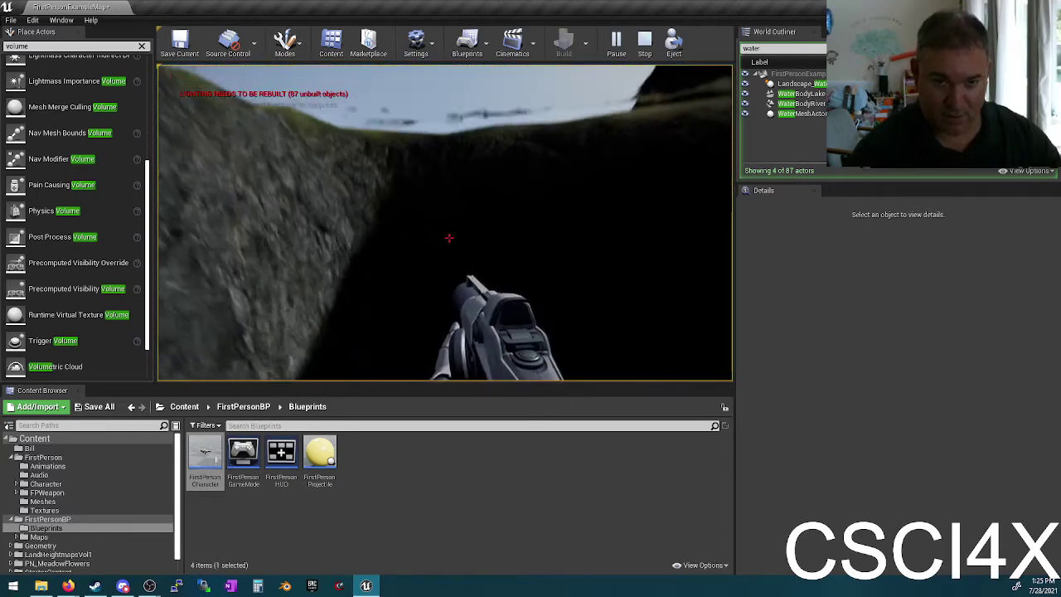
pyautogui.press('w')
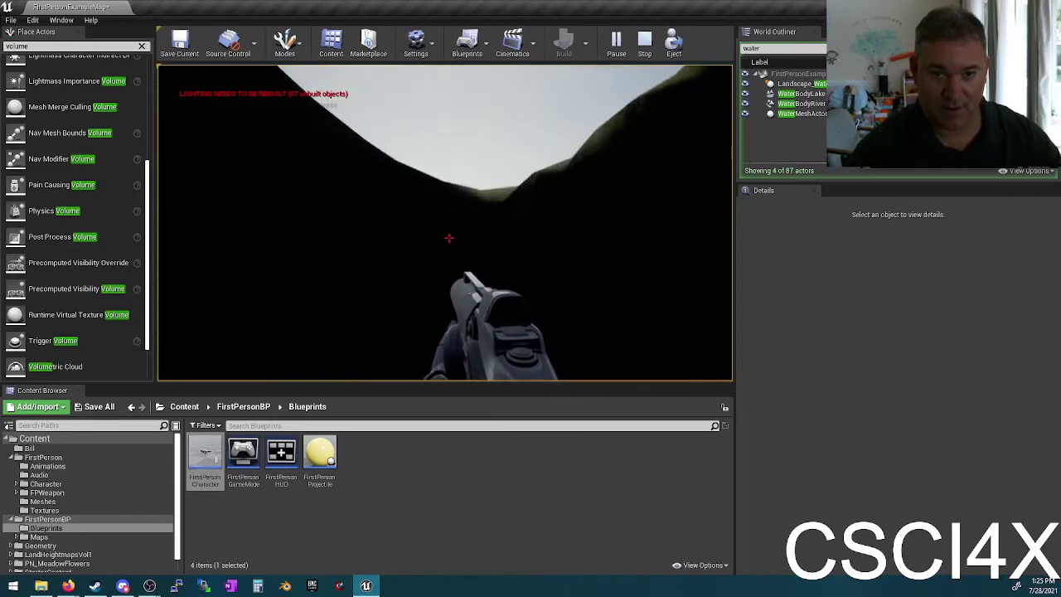
pyautogui.press('w')
pyautogui.press('w')
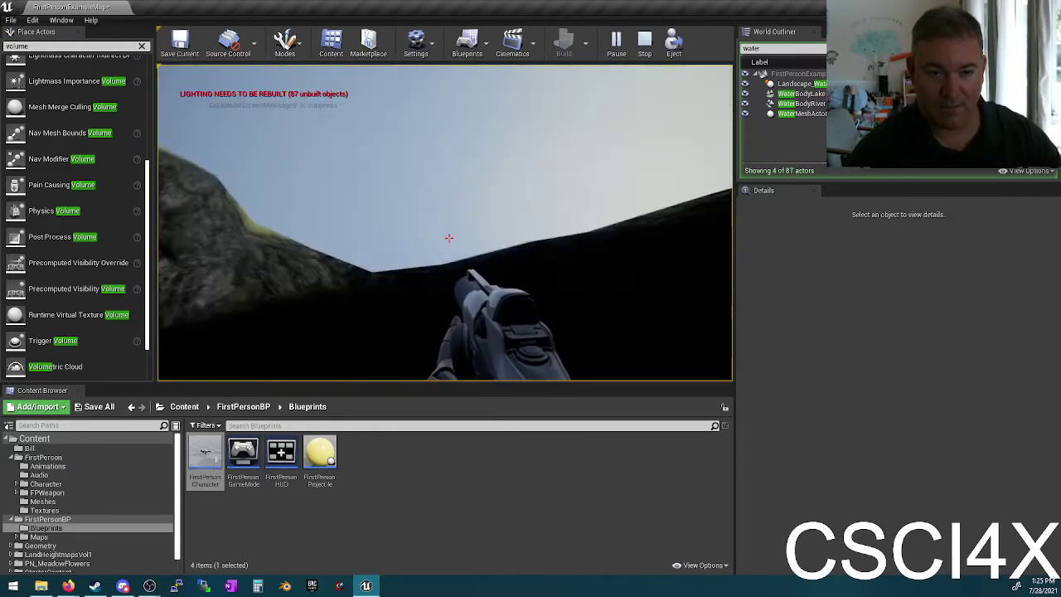
pyautogui.press('w')
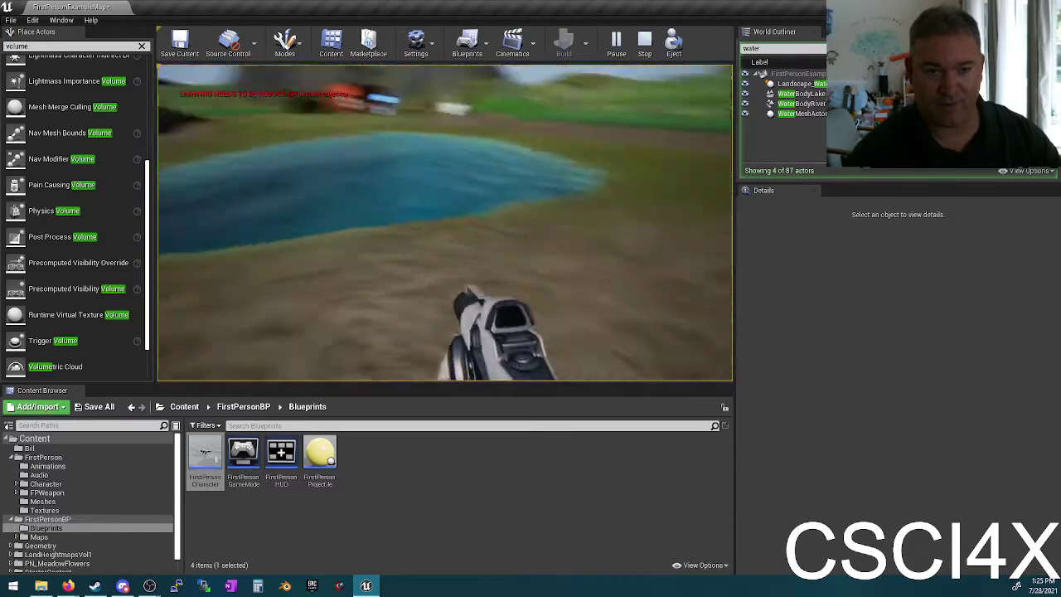
# Step: Stop the playtest and turn the editor view around the pond's shore
pyautogui.press('Escape')
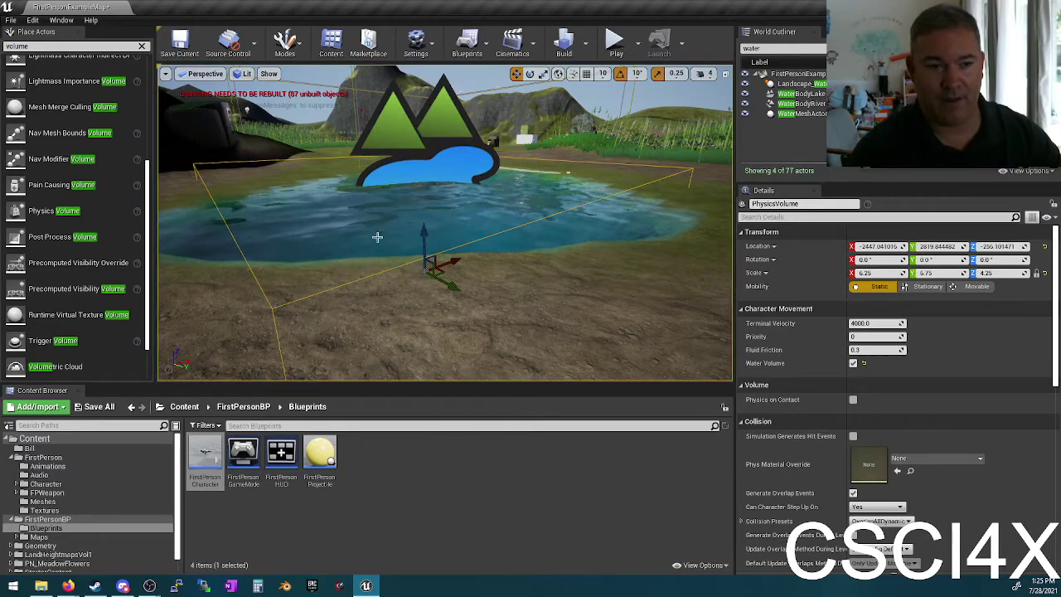
pyautogui.moveTo(378, 237); pyautogui.dragTo(462, 232, button='right')
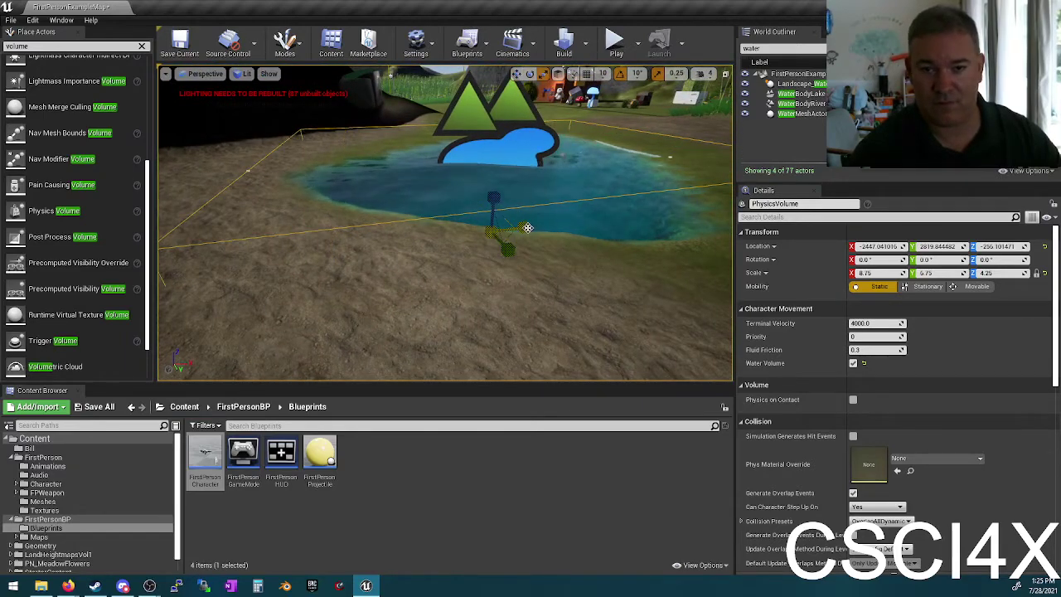
pyautogui.keyDown('alt'); pyautogui.moveTo(527, 227); pyautogui.dragTo(528, 227); pyautogui.keyUp('alt')
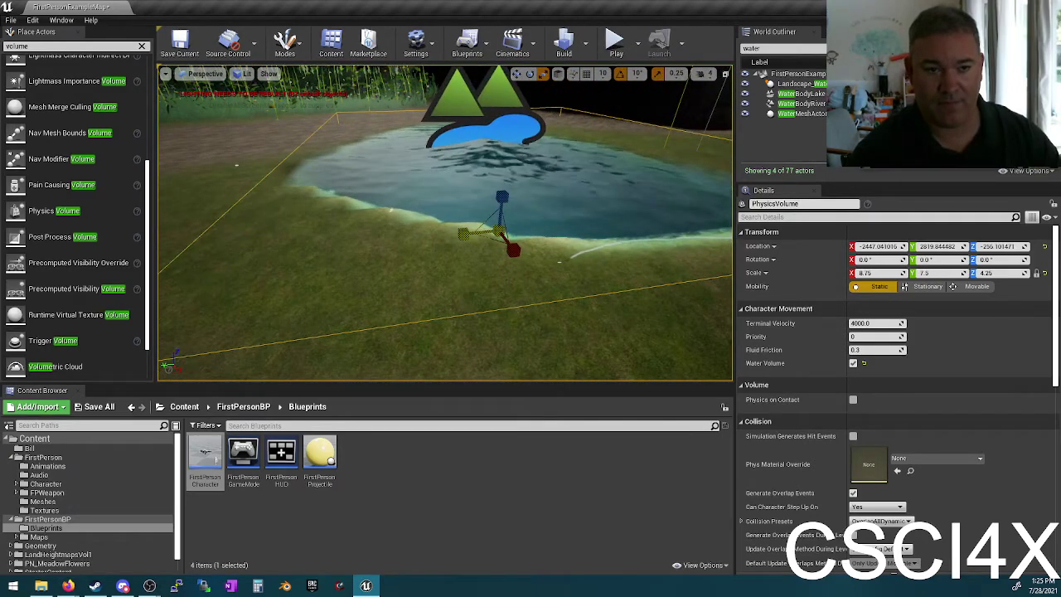
pyautogui.rightClick(463, 232)
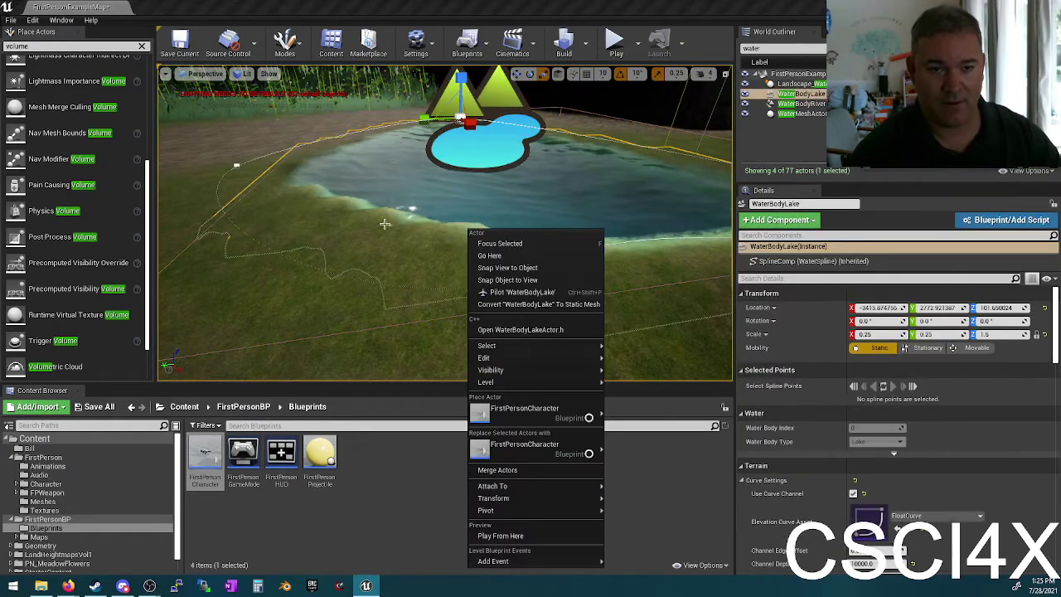
pyautogui.moveTo(385, 223); pyautogui.dragTo(385, 224, button='right')
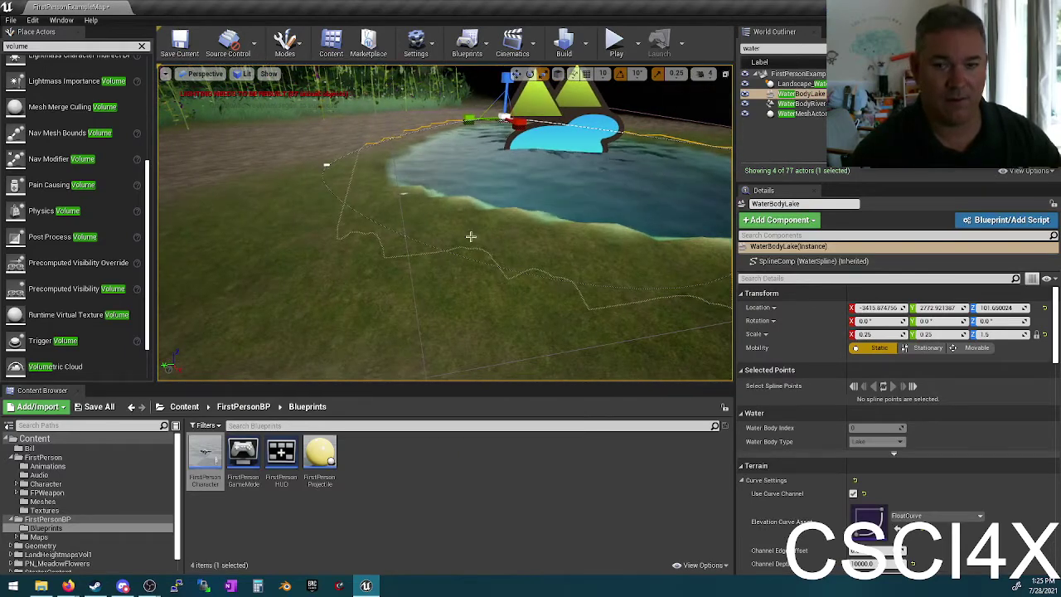
# Step: Find PhysicsVolume with a 'physics' Outliner search and stretch it downward to Scale Z 6.0
pyautogui.doubleClick(790, 48)
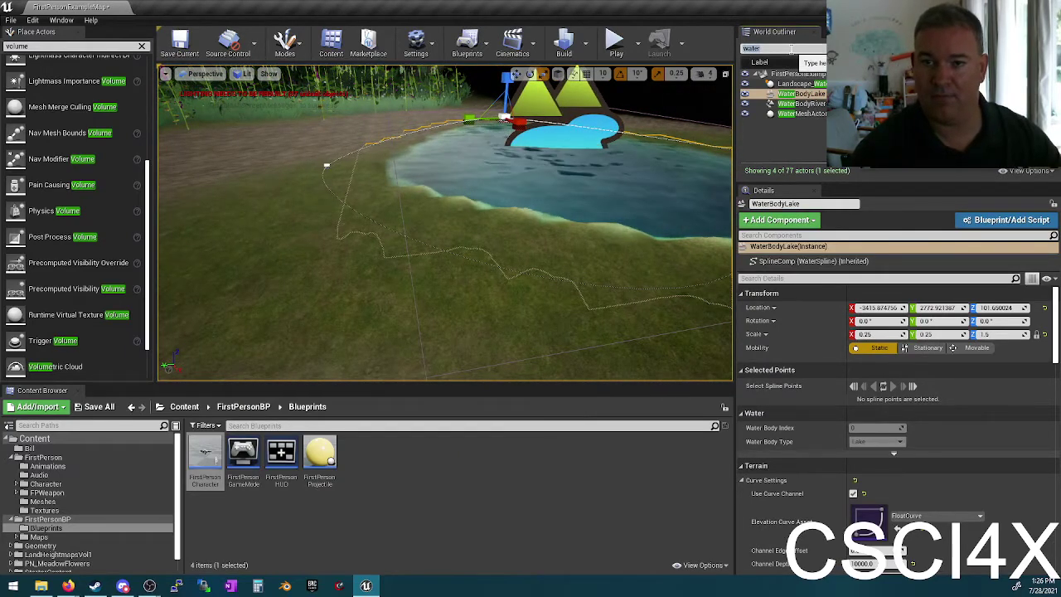
pyautogui.write('physics')
pyautogui.press('Return')
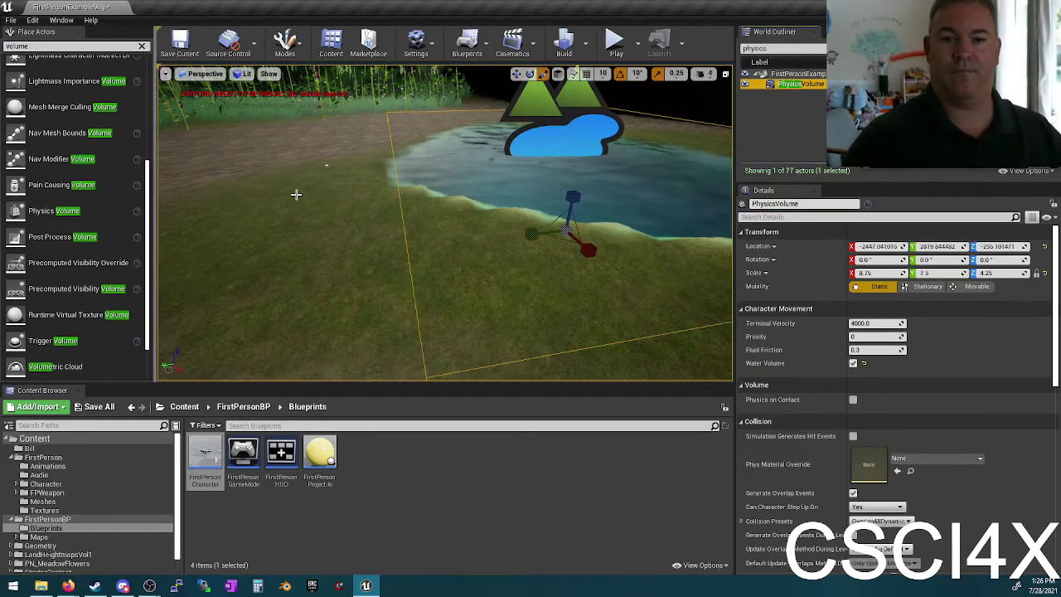
pyautogui.moveTo(296, 194); pyautogui.dragTo(296, 194, button='right')
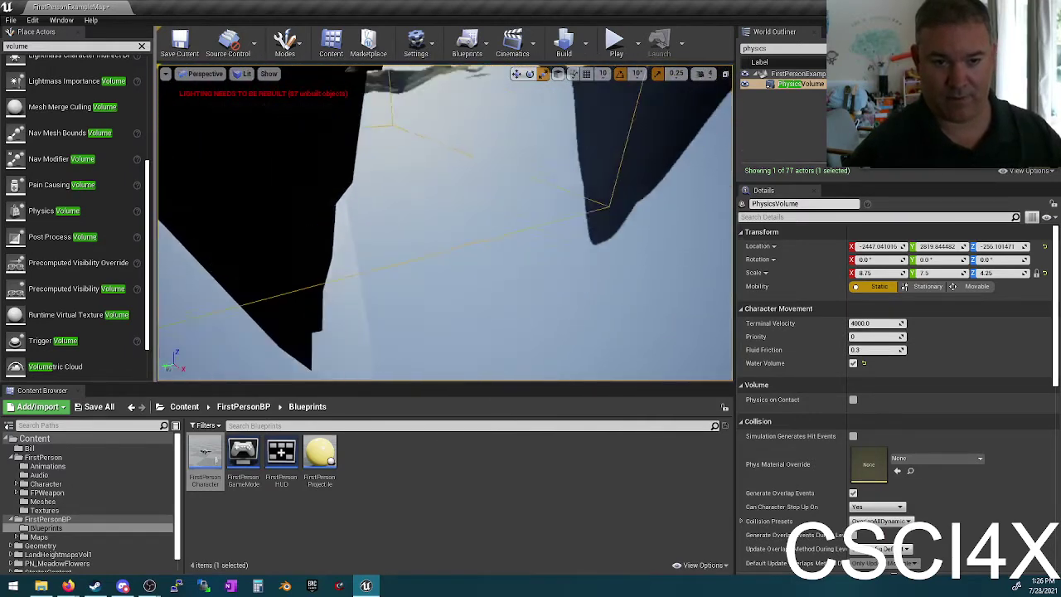
pyautogui.moveTo(458, 217); pyautogui.dragTo(458, 217, button='right')
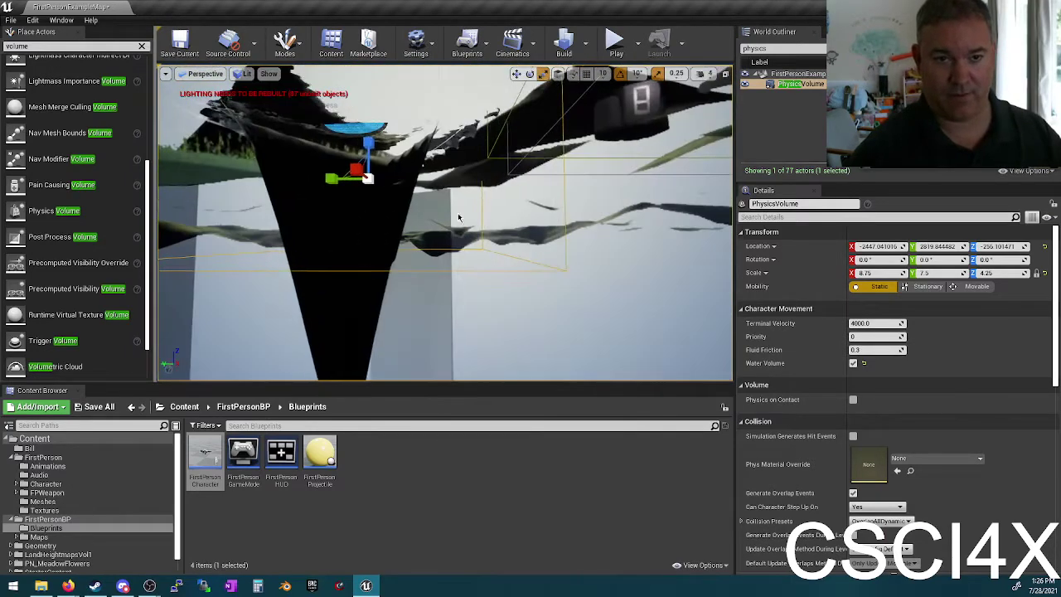
pyautogui.moveTo(374, 143); pyautogui.dragTo(369, 199)
pyautogui.moveTo(356, 157); pyautogui.dragTo(356, 185, button='right')
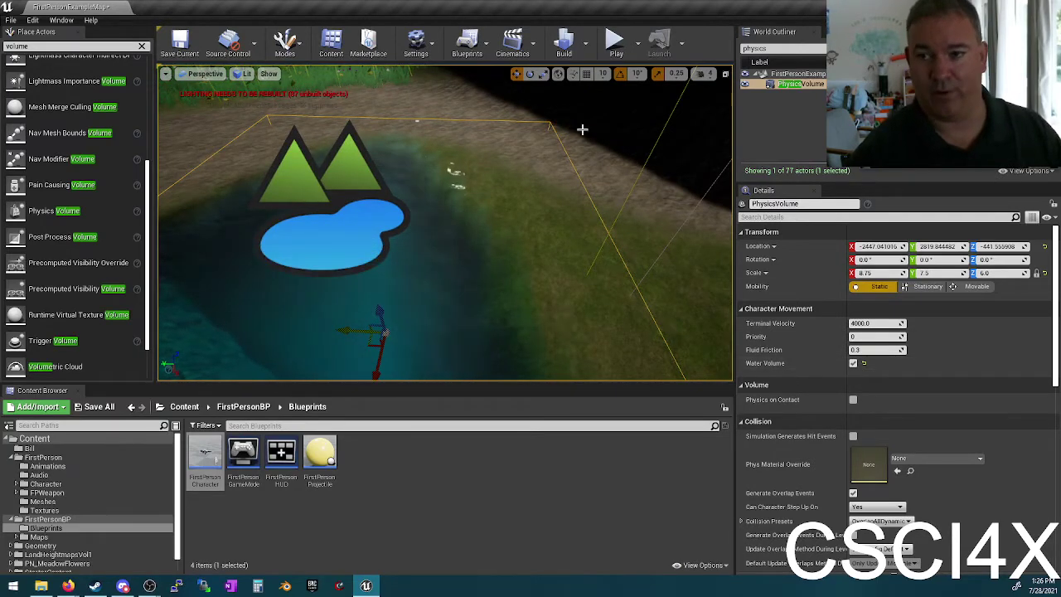
# Step: Search 'character' in the World Outliner and focus the view on FirstPersonCharacter
pyautogui.click(764, 47)
pyautogui.write('character')
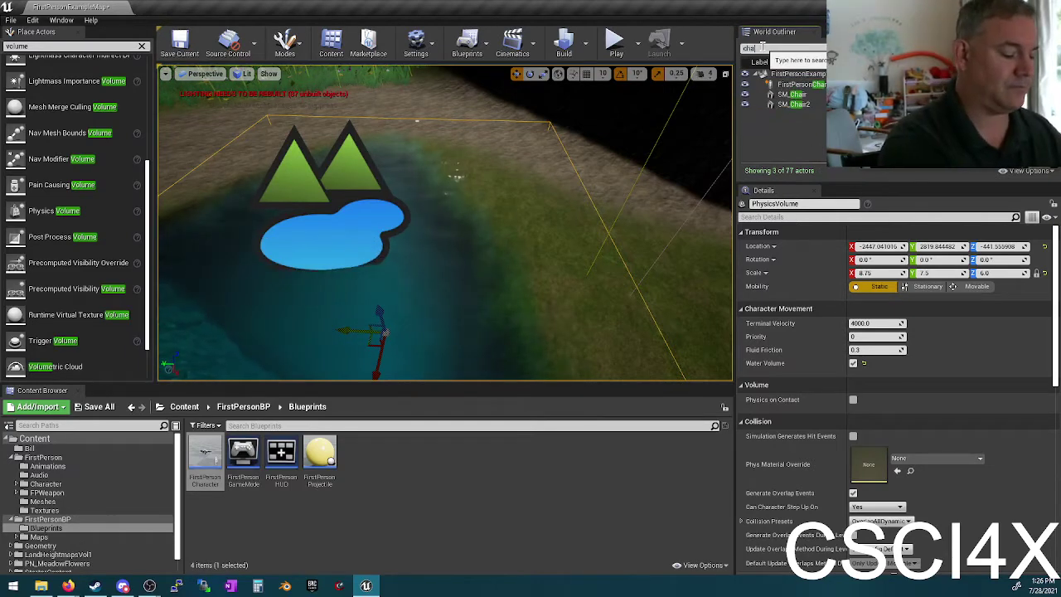
pyautogui.press('Return')
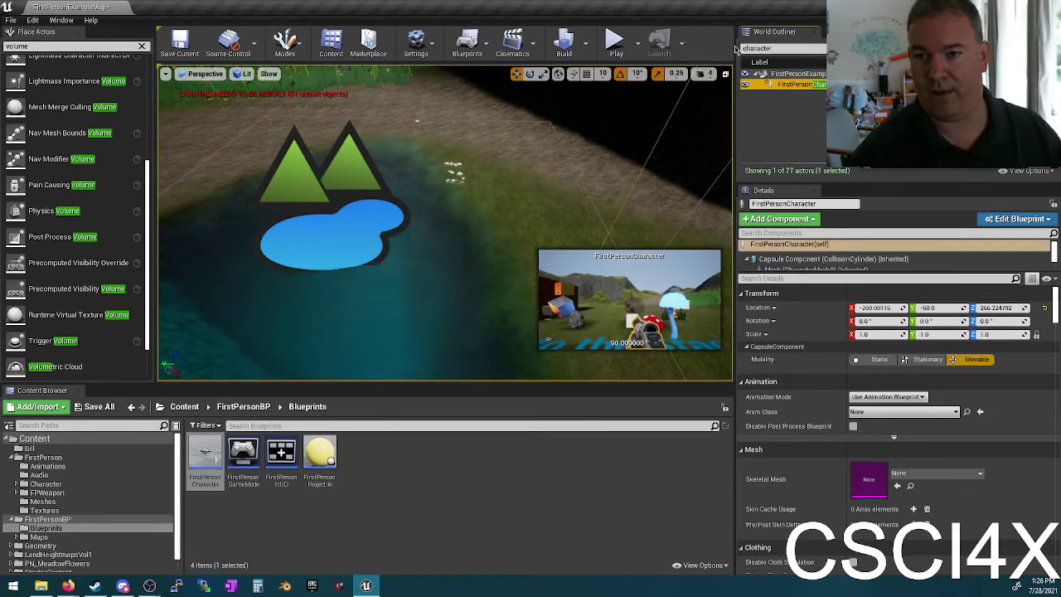
pyautogui.doubleClick(795, 85)
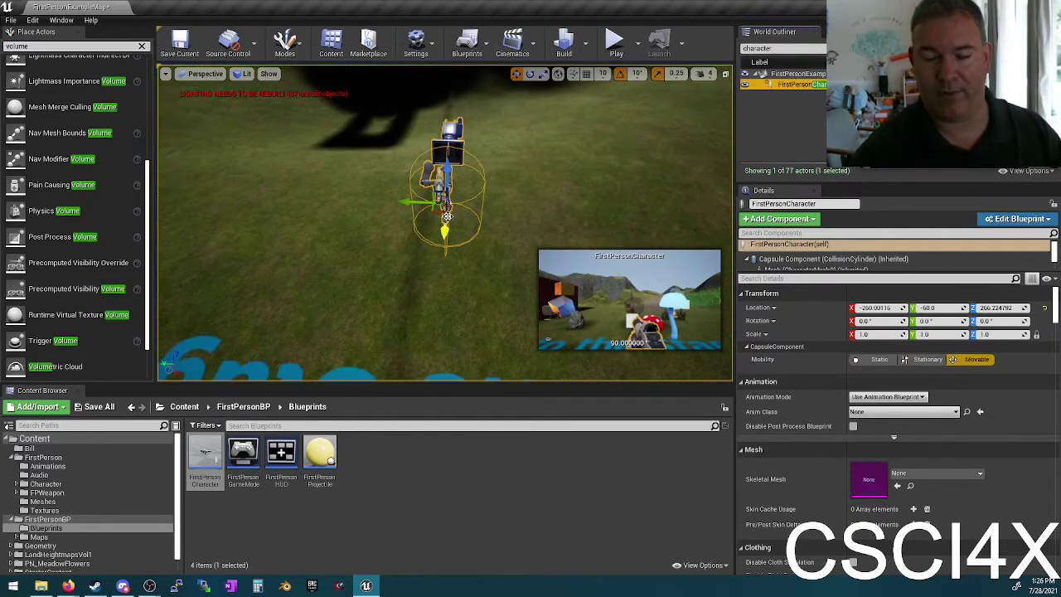
pyautogui.keyDown('alt'); pyautogui.moveTo(494, 187); pyautogui.dragTo(494, 187); pyautogui.keyUp('alt')
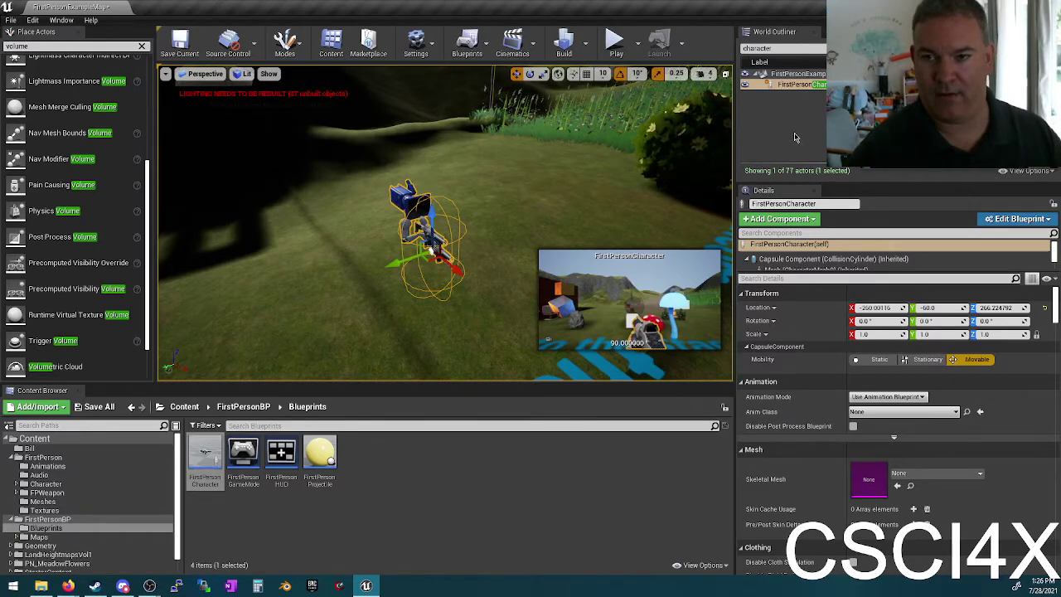
# Step: Open the FirstPersonCharacter Blueprint, set Character Movement Gravity Scale to 0.1, and compile
pyautogui.press('f')
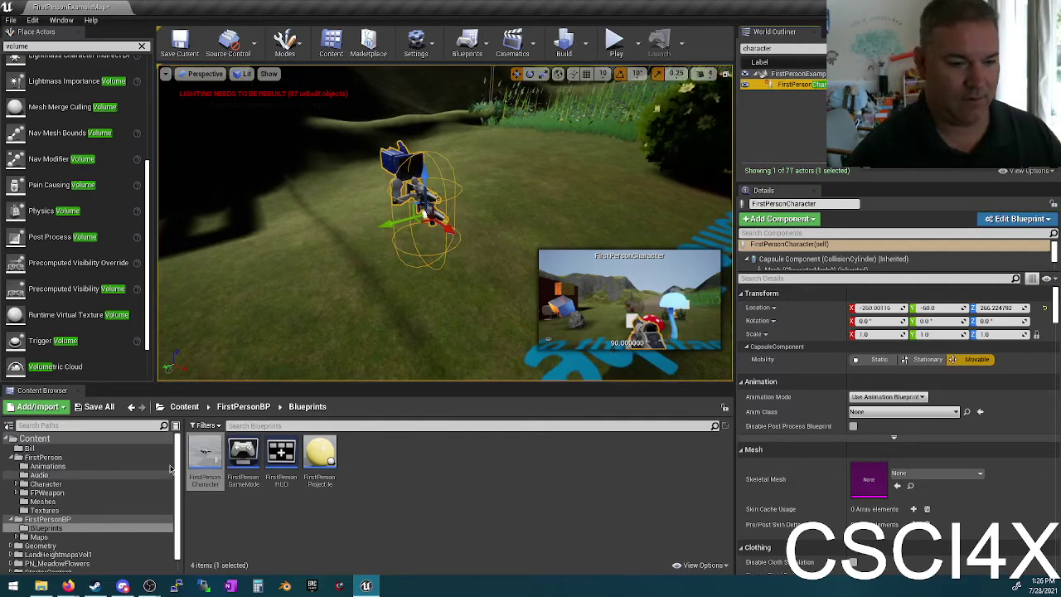
pyautogui.doubleClick(205, 458)
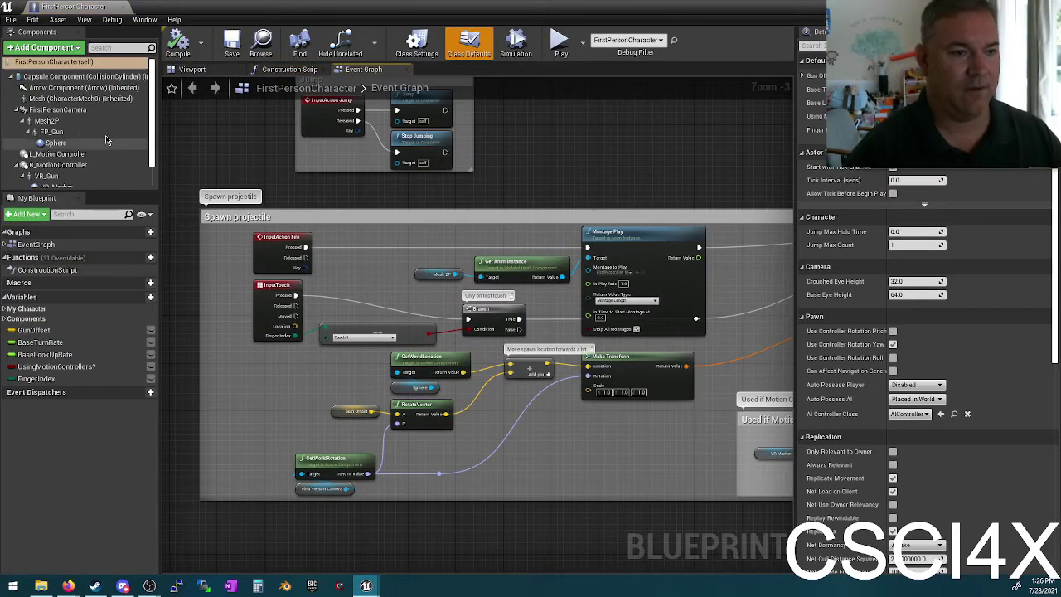
pyautogui.scroll(-1, 103, 142)
pyautogui.click(82, 181)
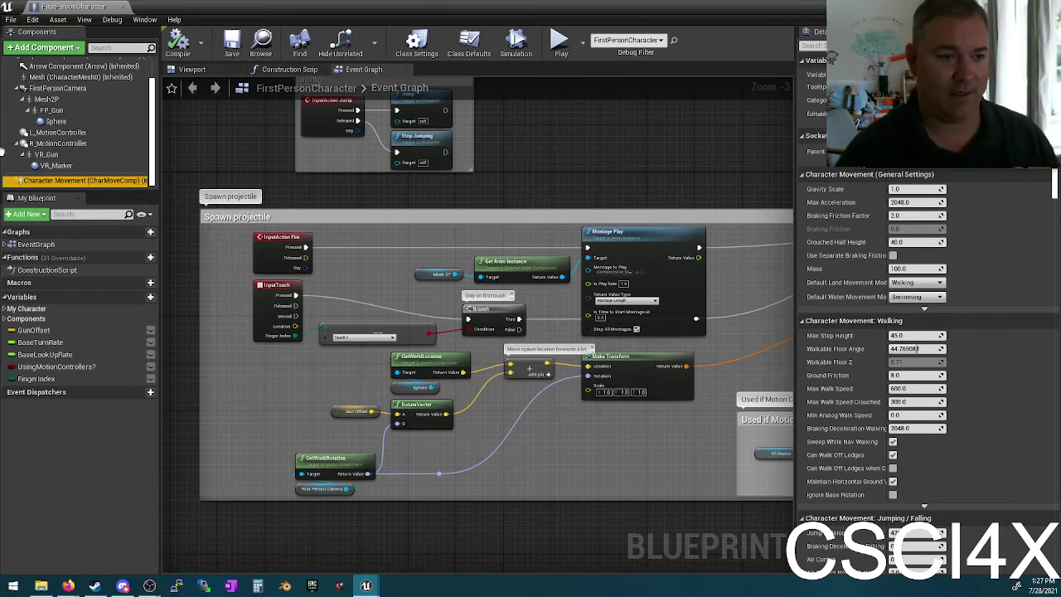
pyautogui.moveTo(73, 183)
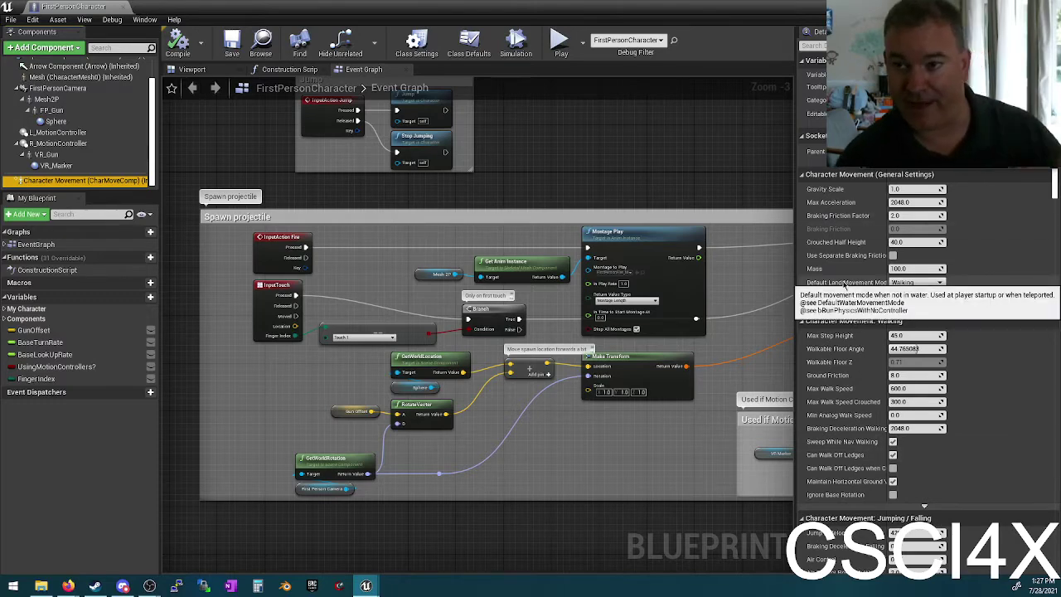
pyautogui.click(900, 189)
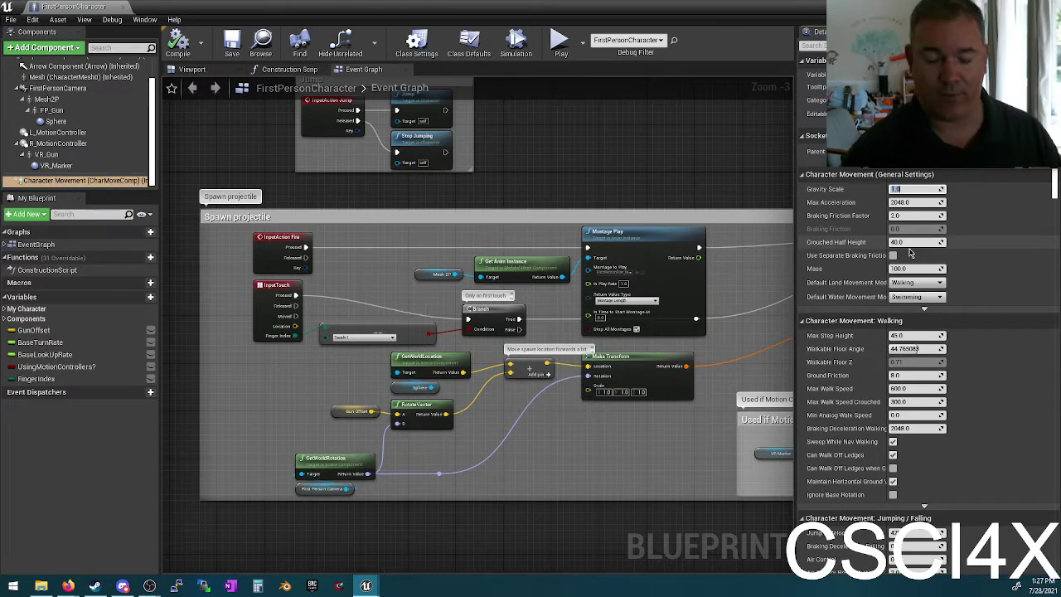
pyautogui.write('0.1')
pyautogui.press('Return')
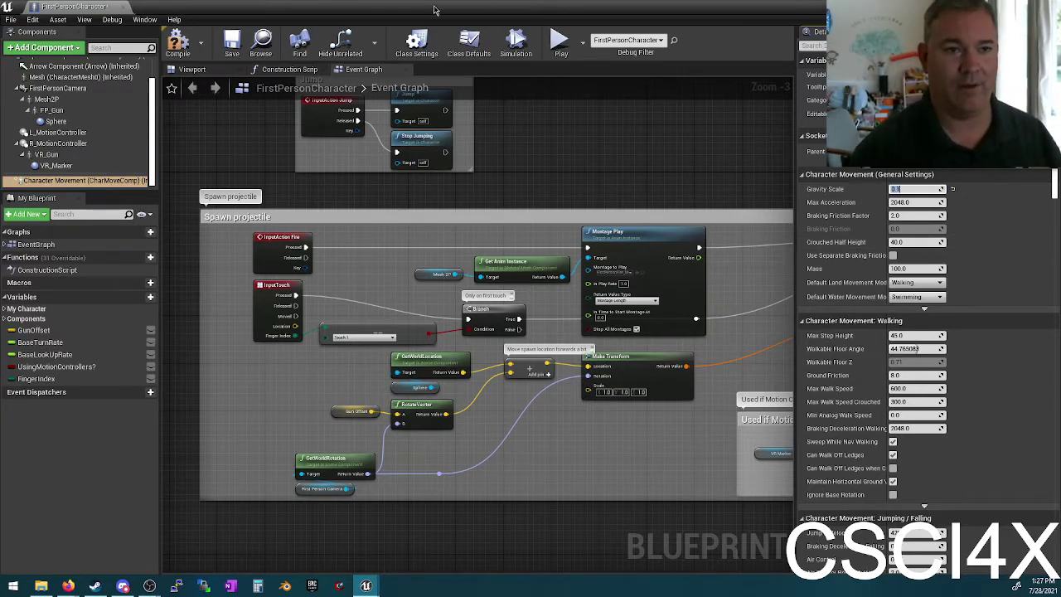
pyautogui.click(177, 46)
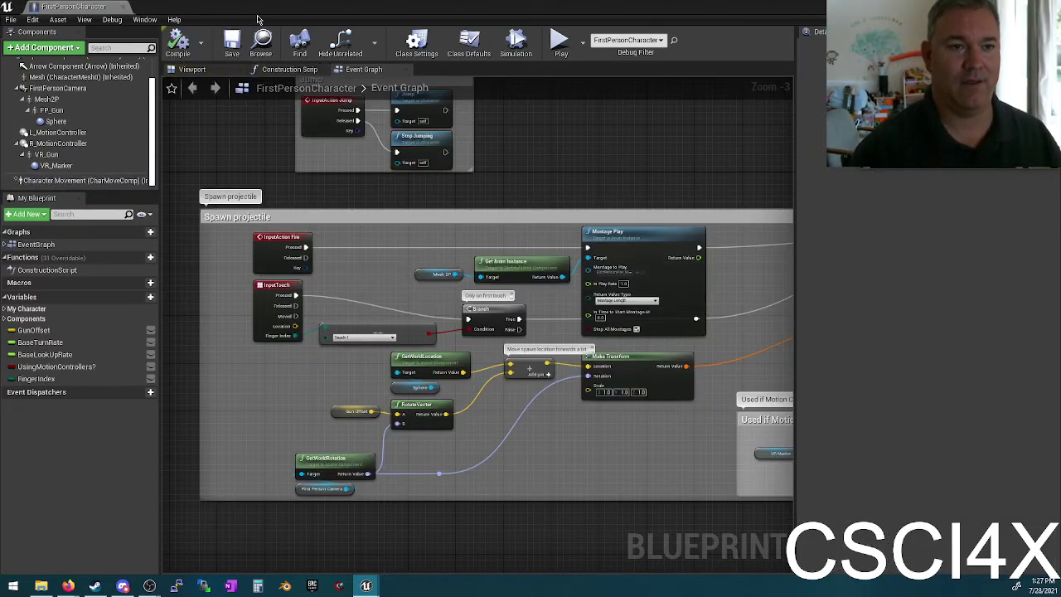
pyautogui.moveTo(370, 7); pyautogui.dragTo(398, 305)
pyautogui.click(615, 50)
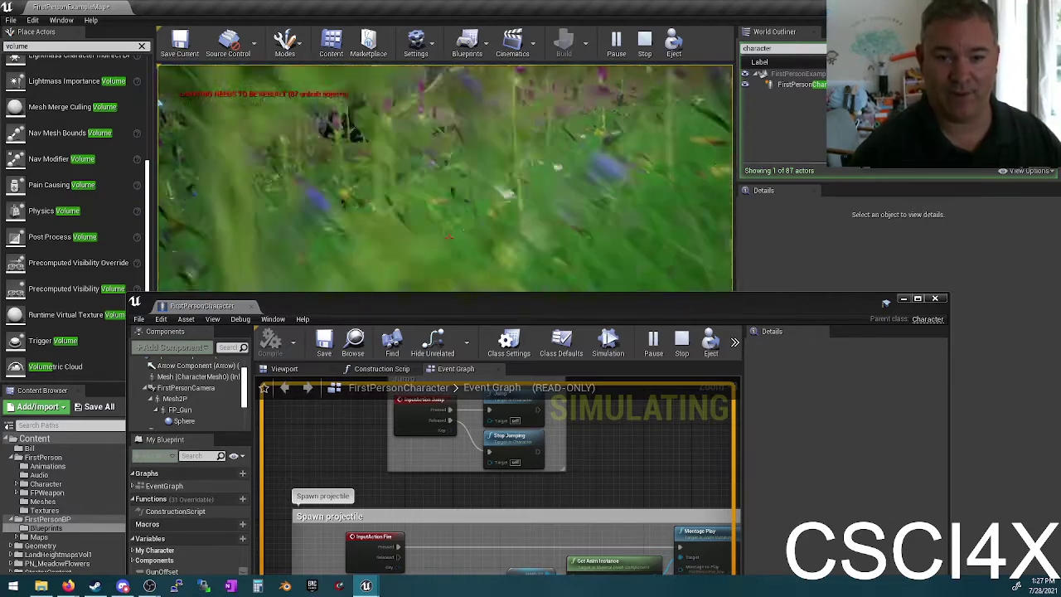
pyautogui.press('Escape')
pyautogui.doubleClick(398, 306)
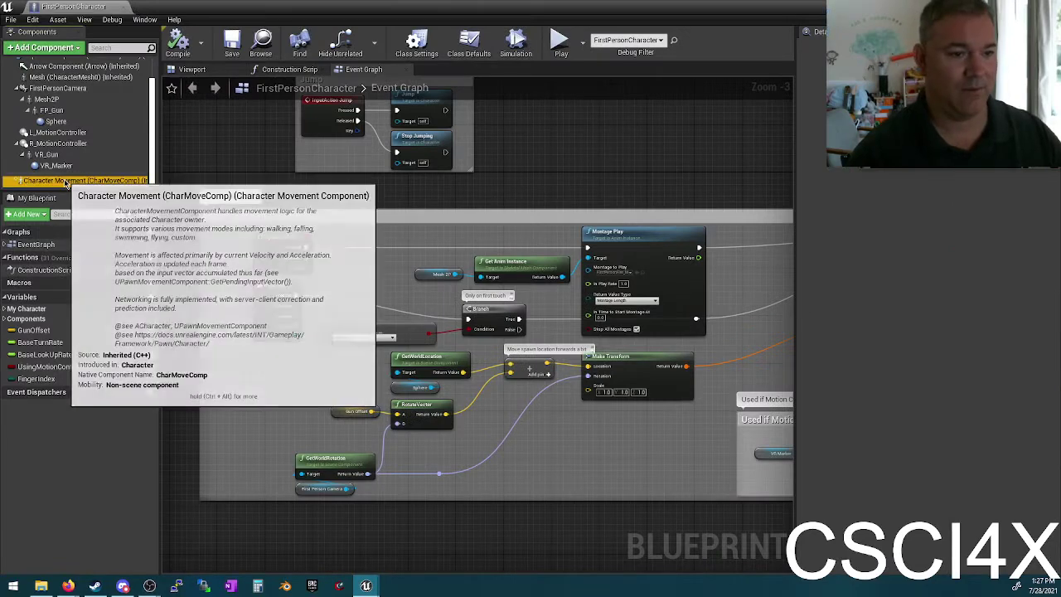
# Step: Reset Character Movement Gravity Scale to 1.0 and expand the advanced General Settings
pyautogui.click(91, 180)
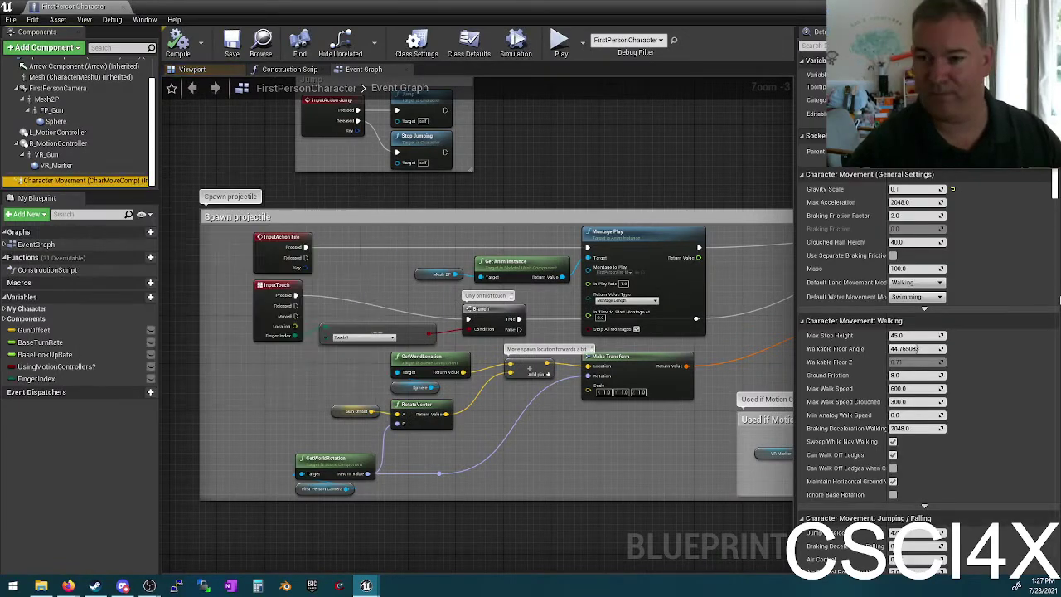
pyautogui.click(952, 189)
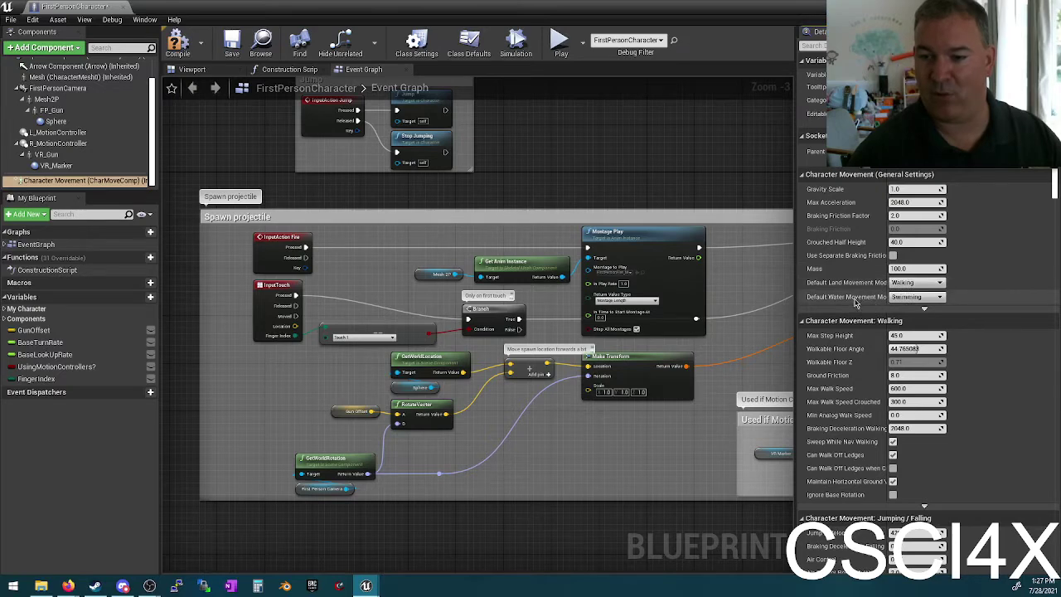
pyautogui.click(922, 306)
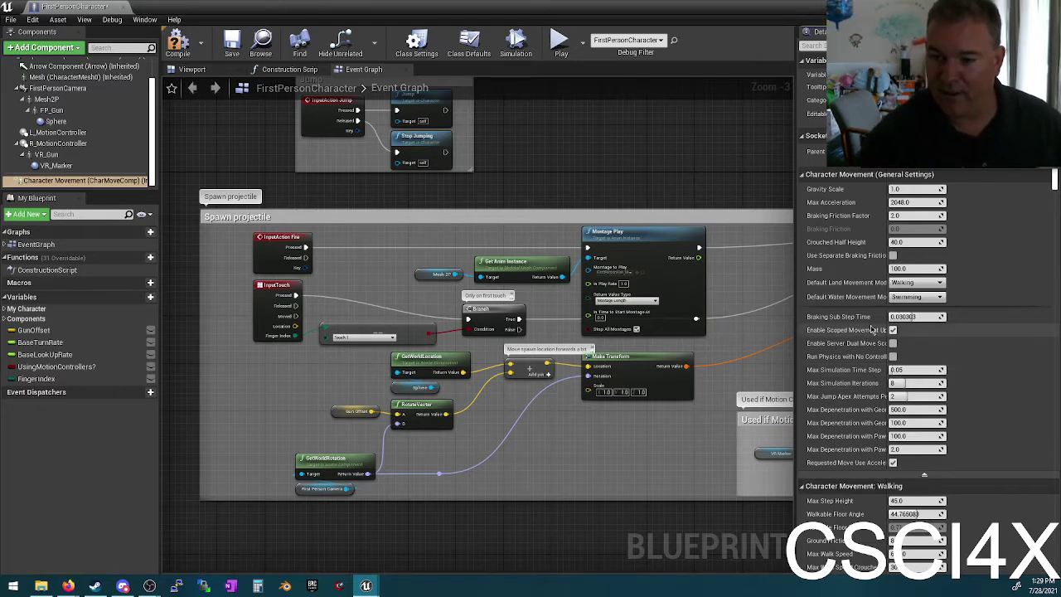
# Step: Drag the Details panel splitter left to widen the Character Movement settings area
pyautogui.scroll(-1, 861, 342)
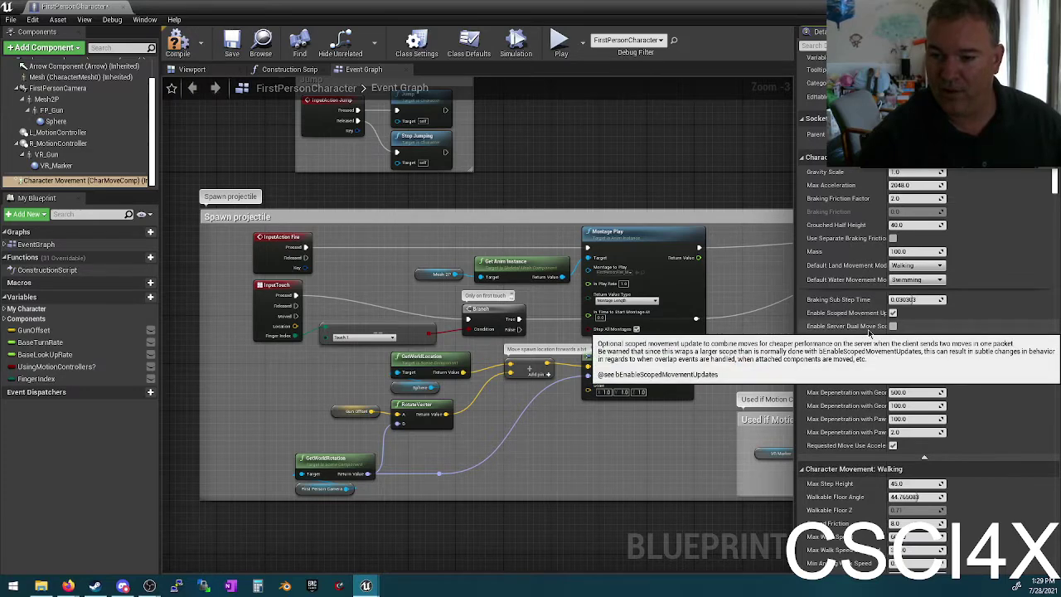
pyautogui.scroll(-2, 862, 340)
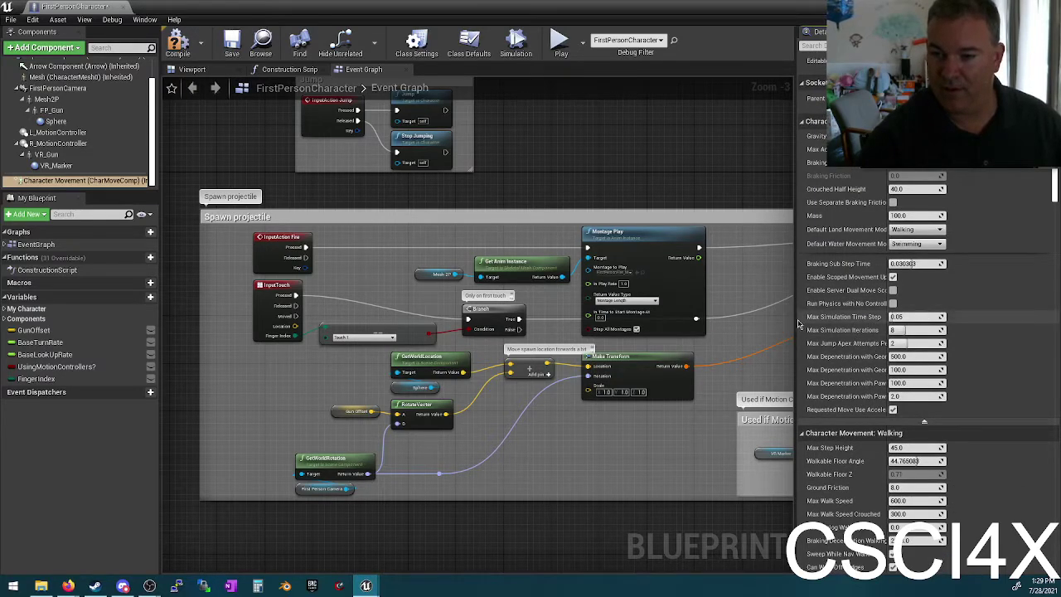
pyautogui.moveTo(793, 321); pyautogui.dragTo(672, 327)
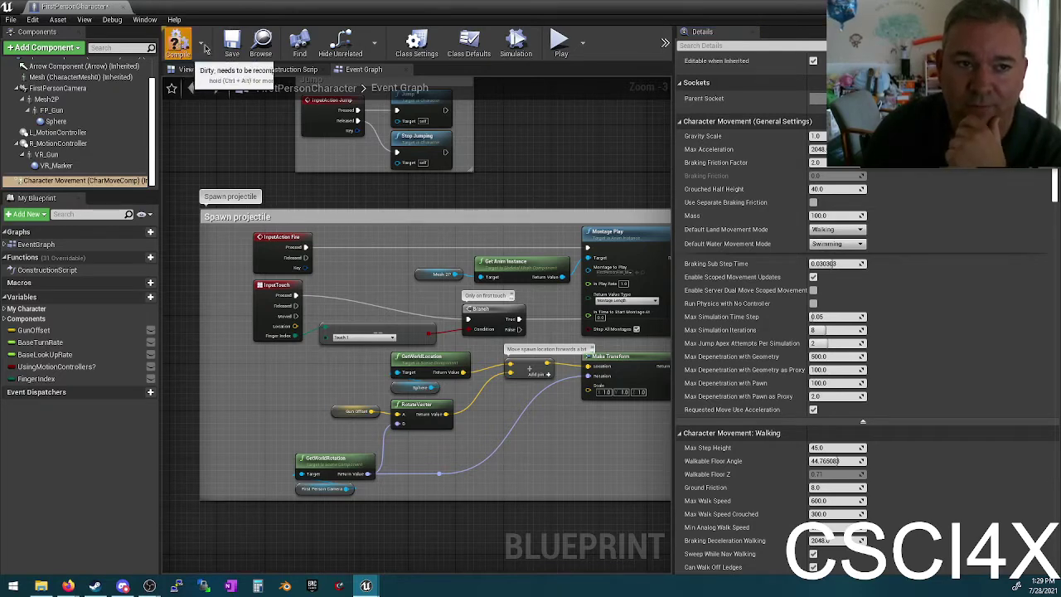
# Step: Recompile the Blueprint and bring Character Movement's Walking and Jumping/Falling settings into view
pyautogui.click(232, 43)
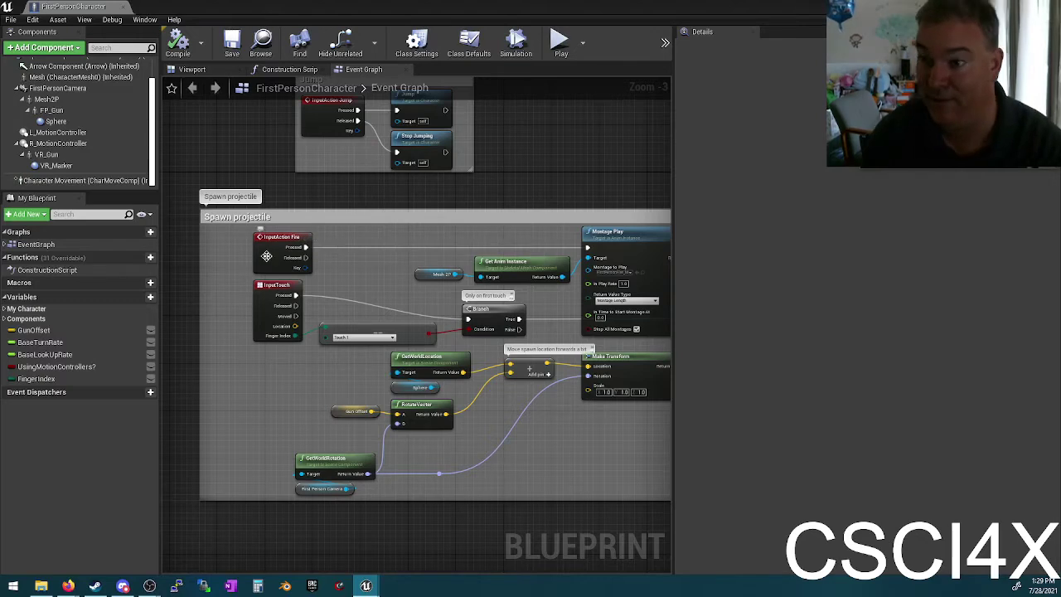
pyautogui.click(83, 180)
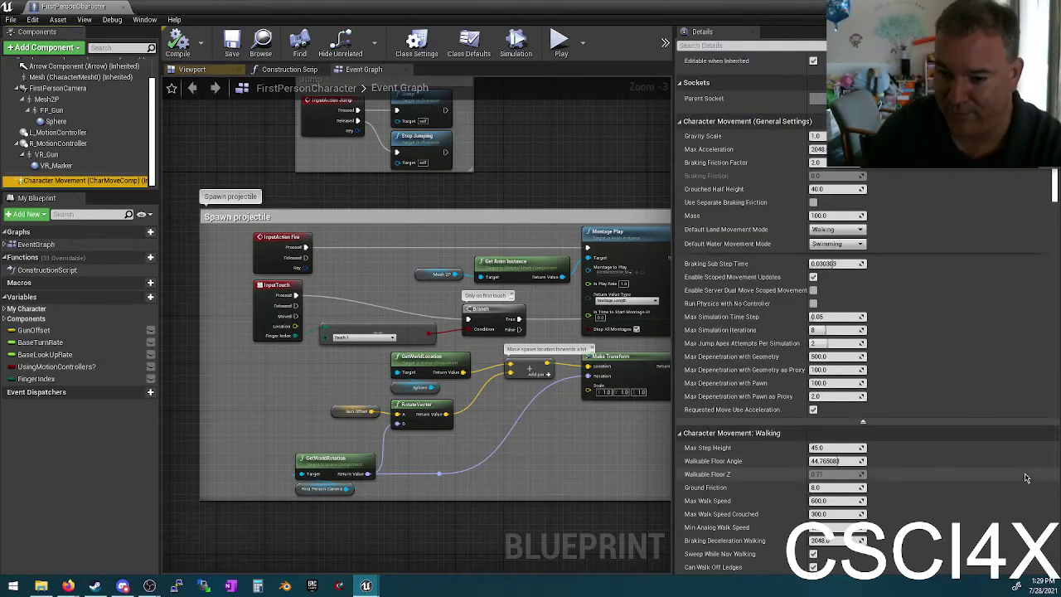
pyautogui.scroll(-3, 965, 411)
pyautogui.scroll(-3, 965, 412)
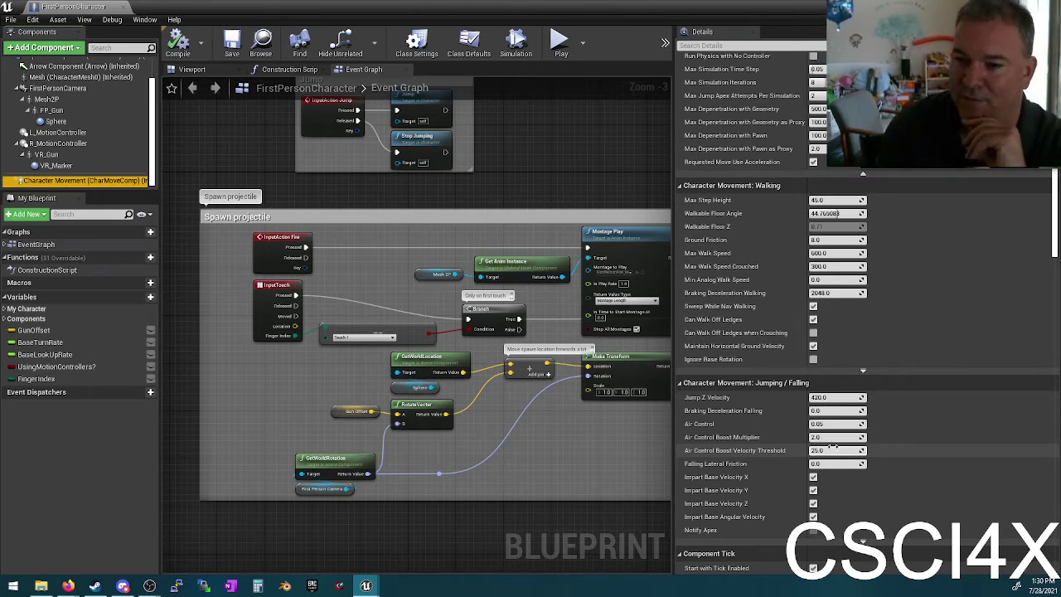
# Step: Change Character Movement's Swimming Buoyancy from 1.0 to 3.0, then compile FirstPersonCharacter
pyautogui.scroll(-1, 827, 431)
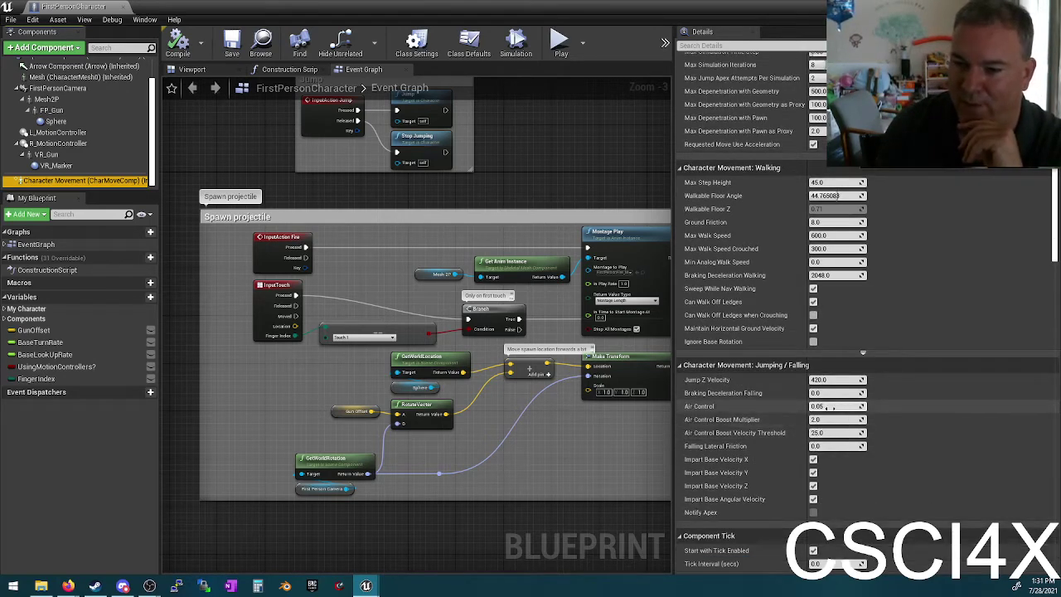
pyautogui.scroll(5, 830, 197)
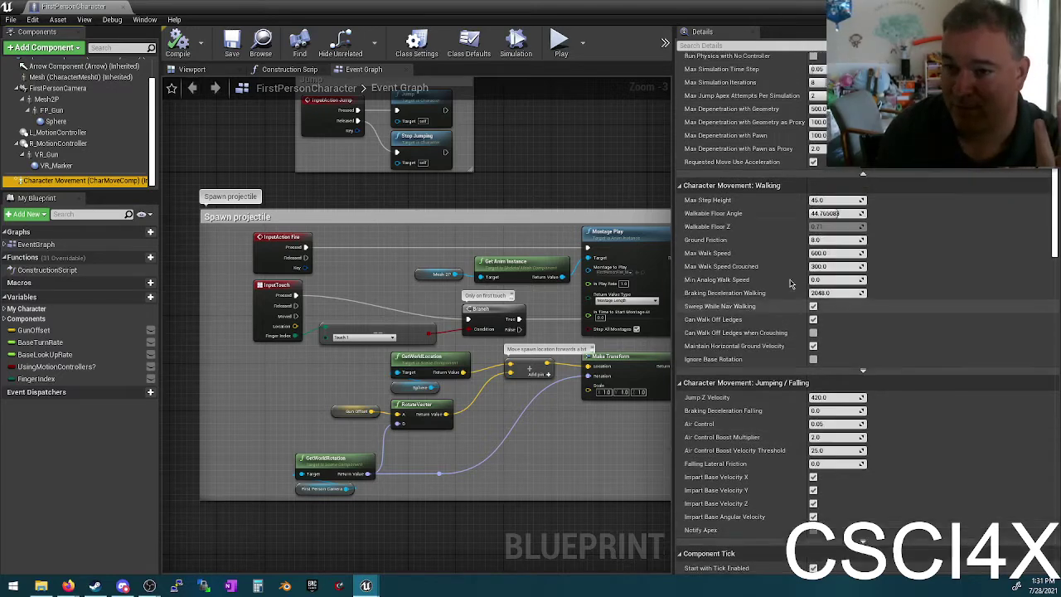
pyautogui.scroll(-2, 788, 256)
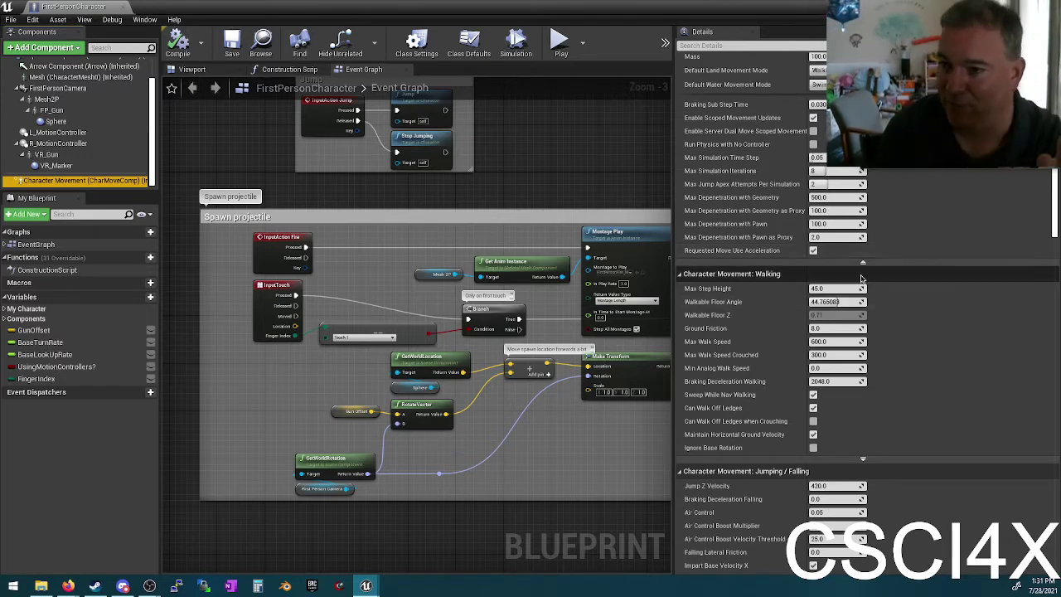
pyautogui.scroll(-2, 962, 348)
pyautogui.scroll(-5, 826, 346)
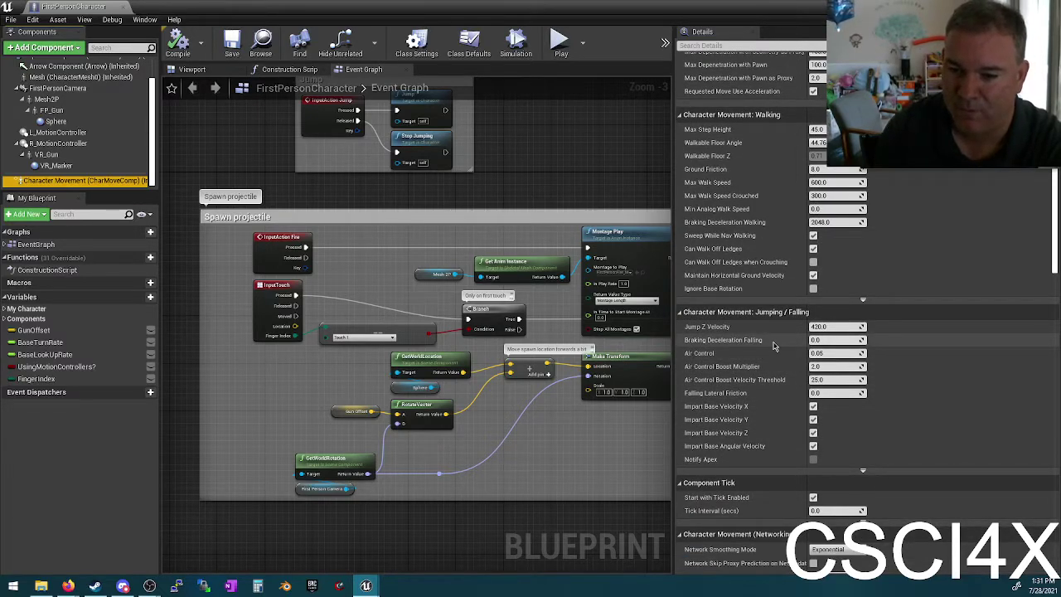
pyautogui.scroll(-8, 773, 346)
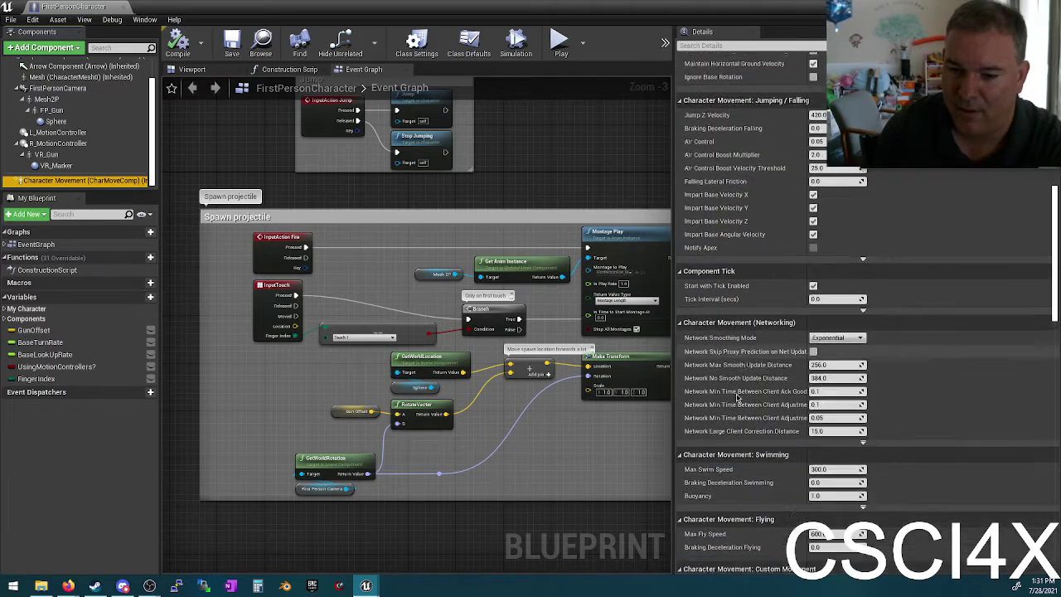
pyautogui.scroll(-5, 736, 398)
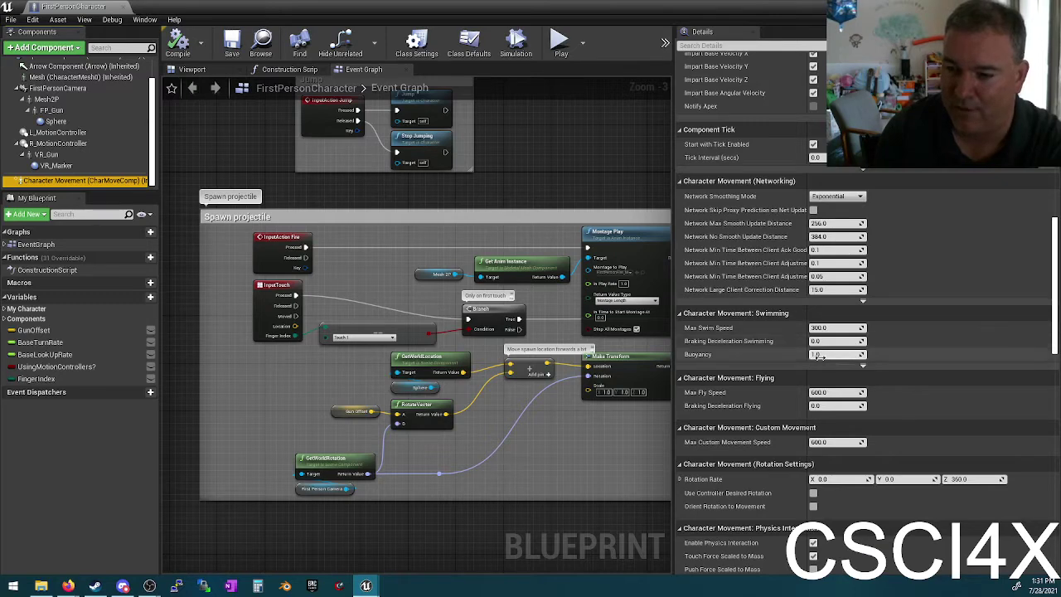
pyautogui.click(819, 354)
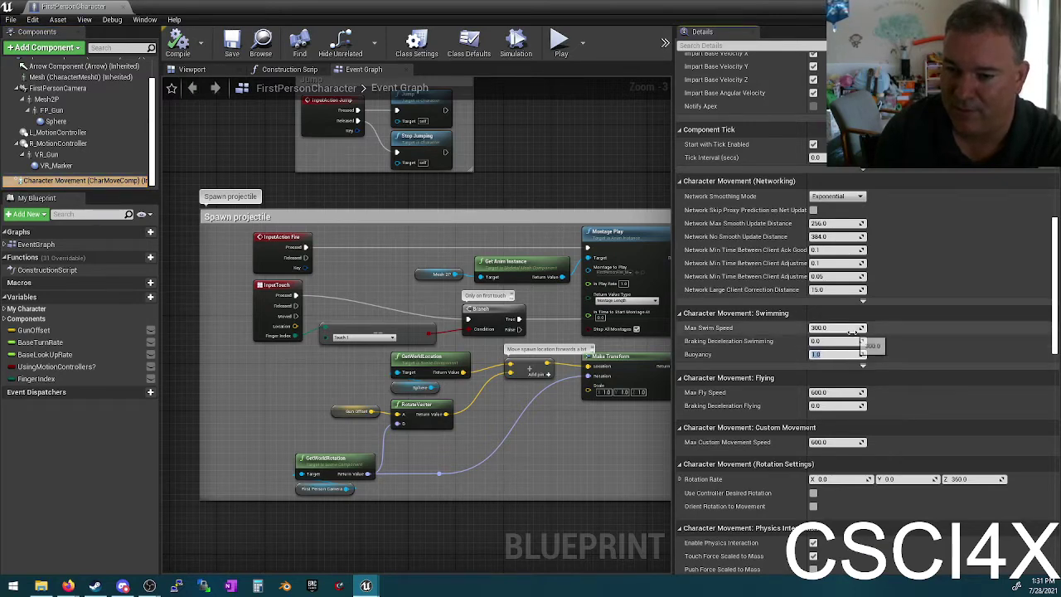
pyautogui.write('3')
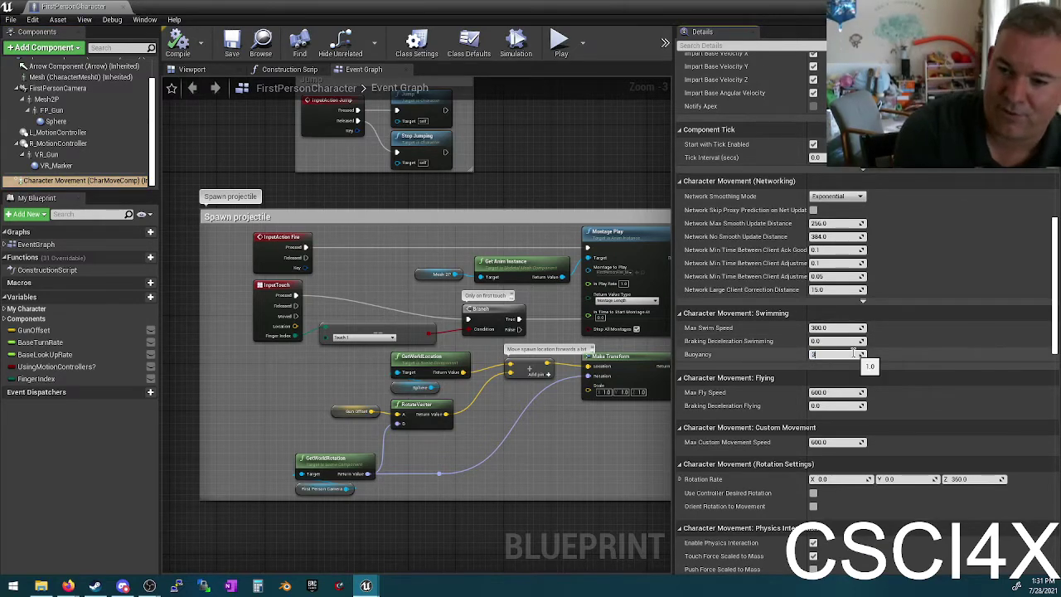
pyautogui.press('Return')
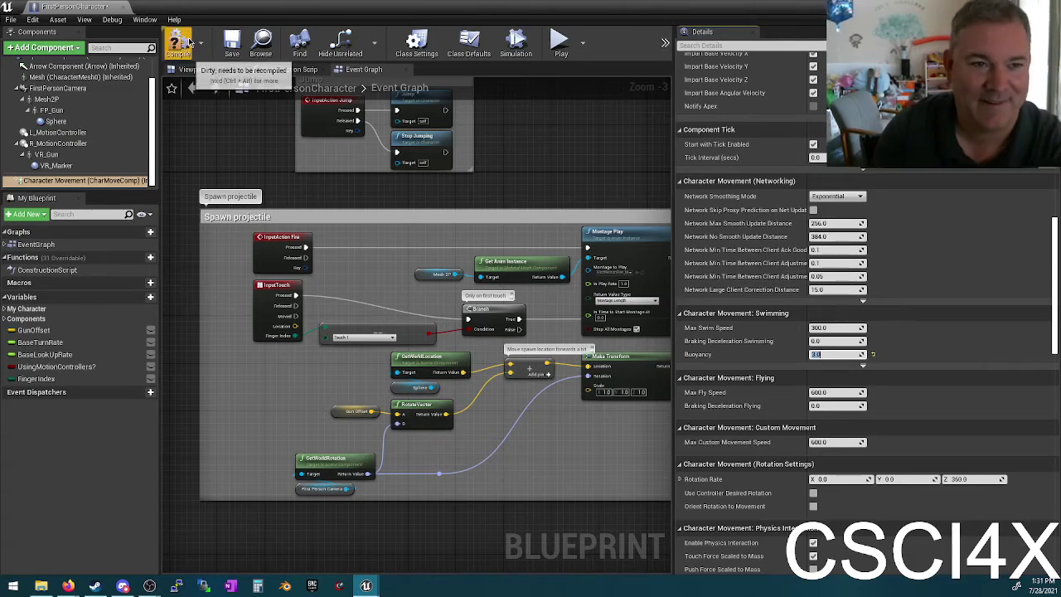
pyautogui.click(179, 43)
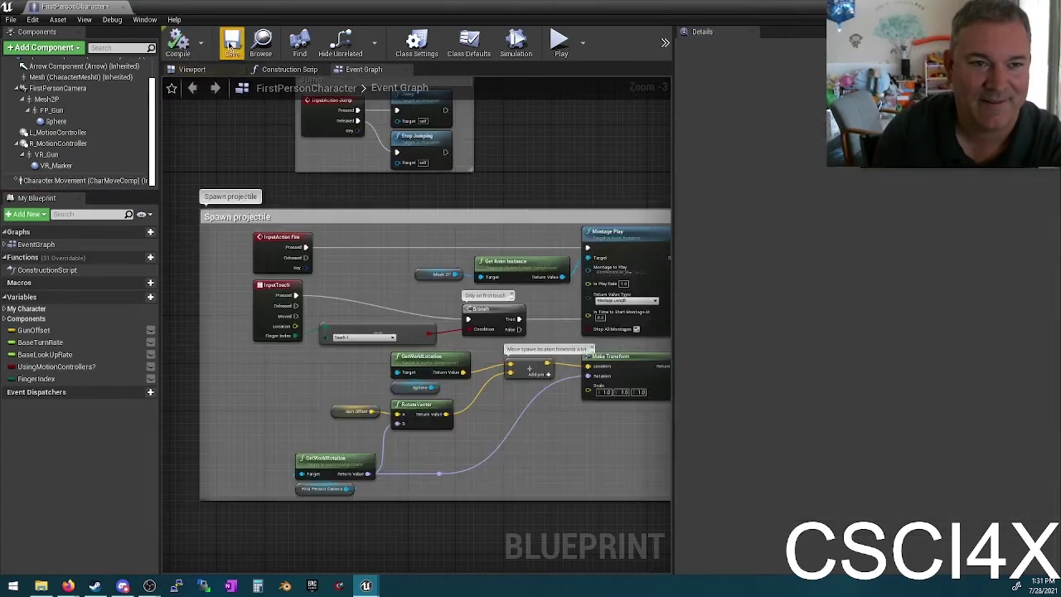
pyautogui.doubleClick(260, 10)
pyautogui.click(616, 43)
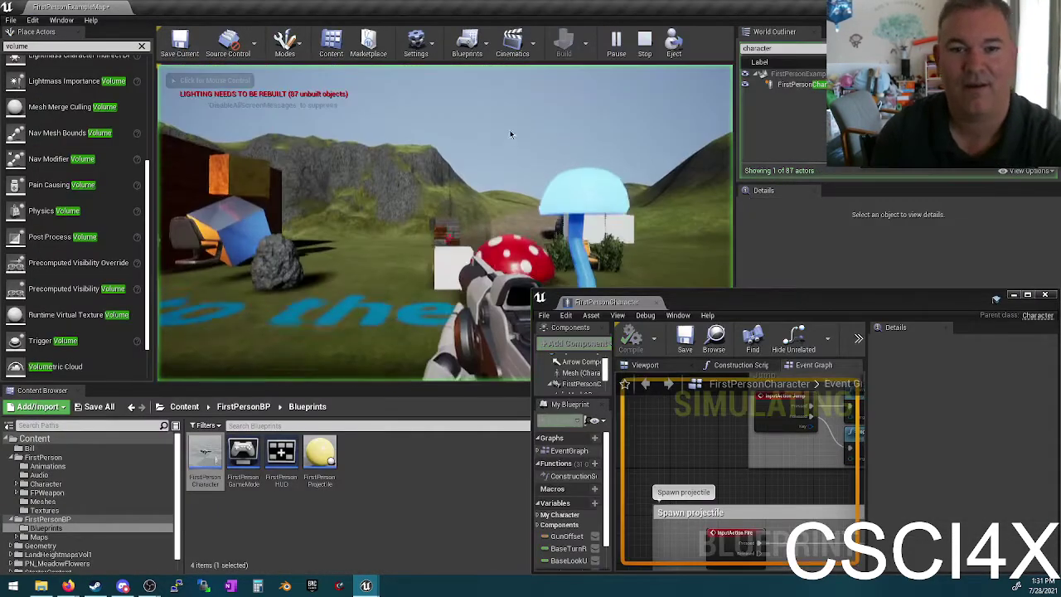
pyautogui.click(510, 135)
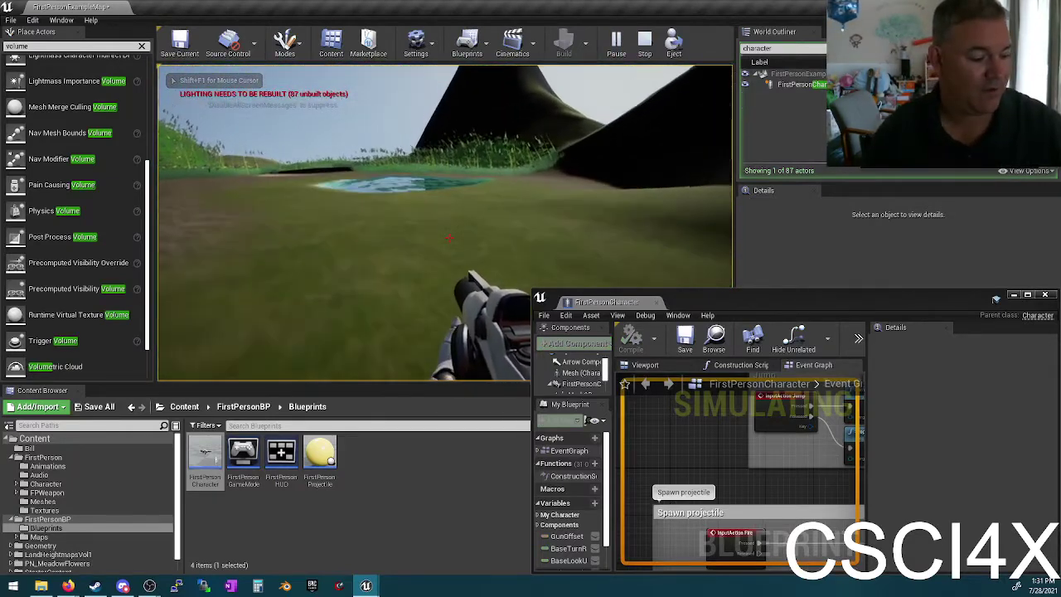
pyautogui.press('w')
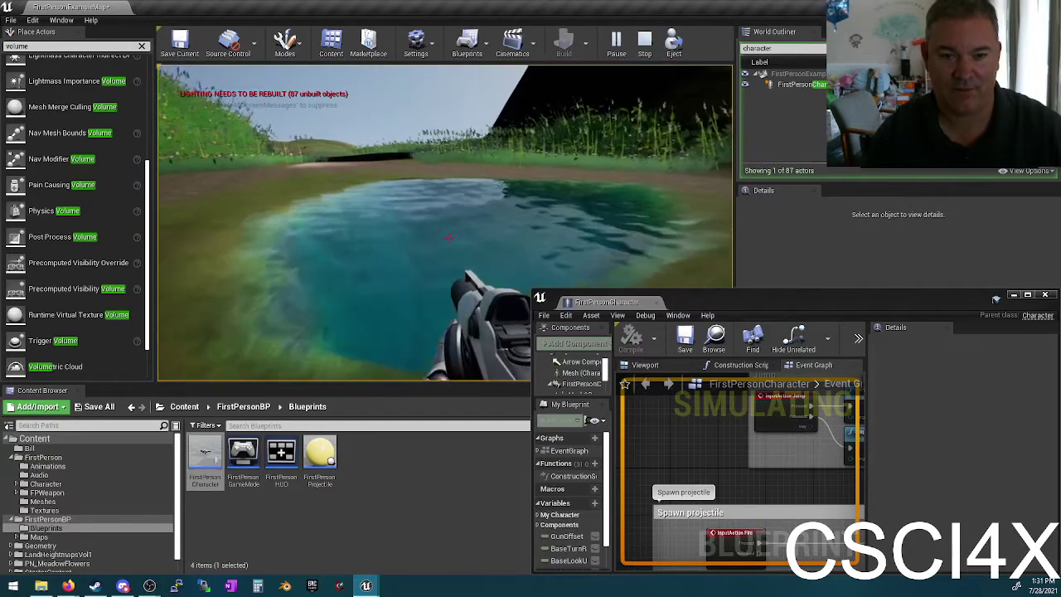
pyautogui.press('w')
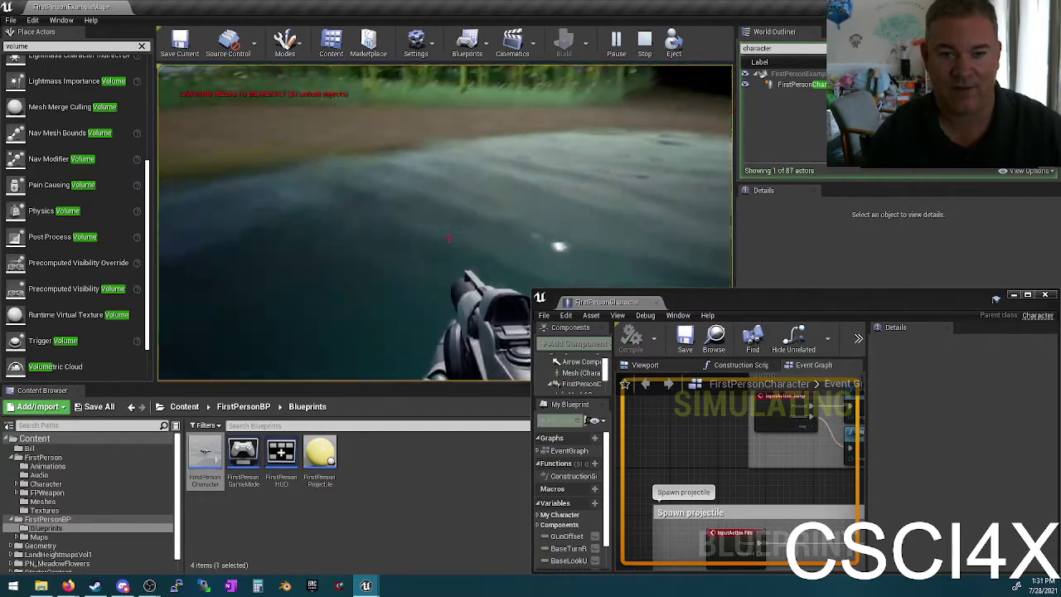
pyautogui.press('w')
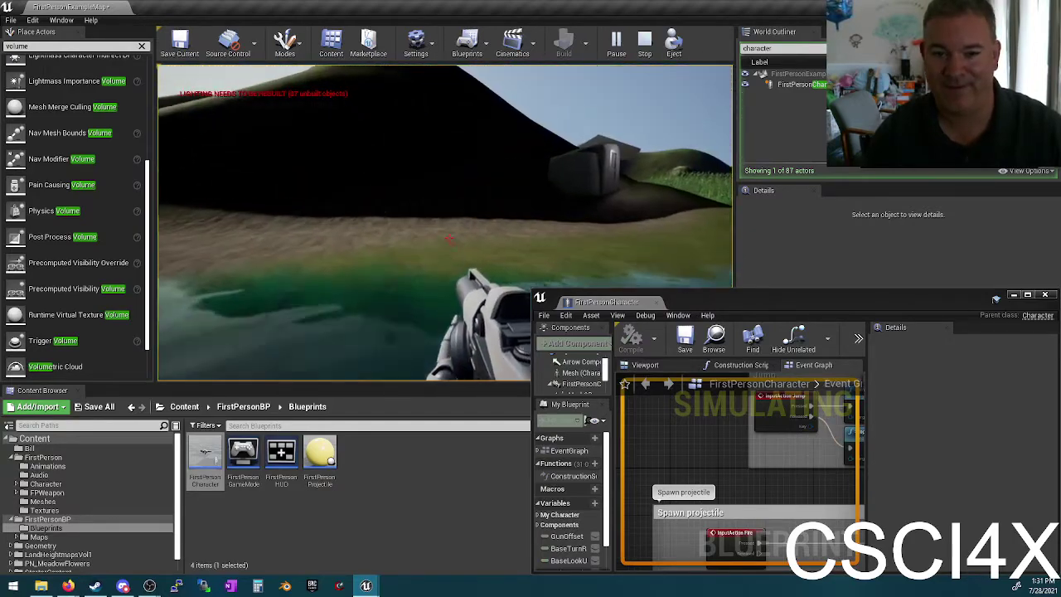
pyautogui.press('w')
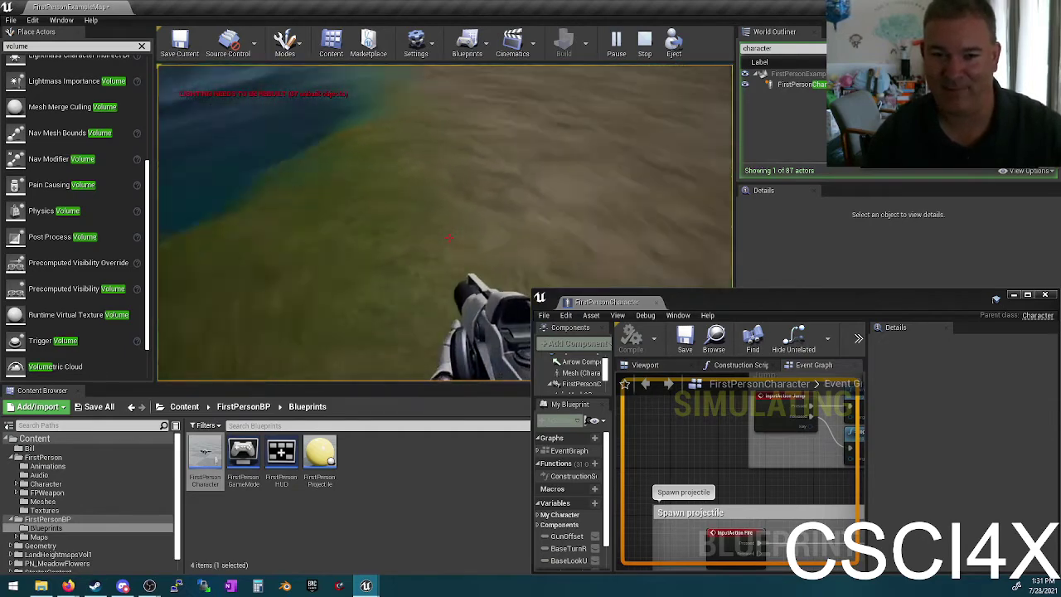
pyautogui.press('w')
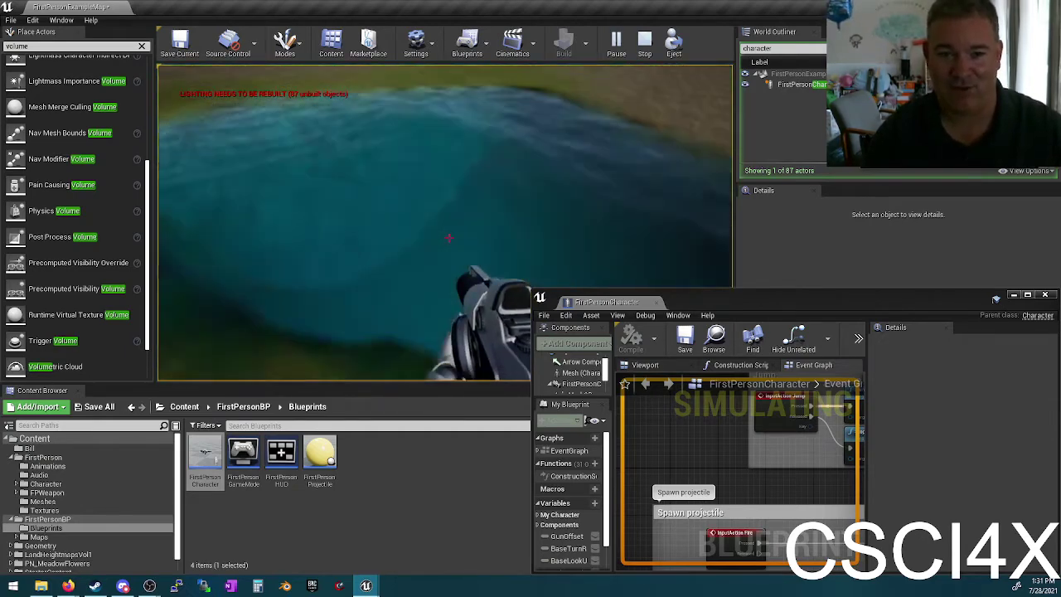
pyautogui.press('w')
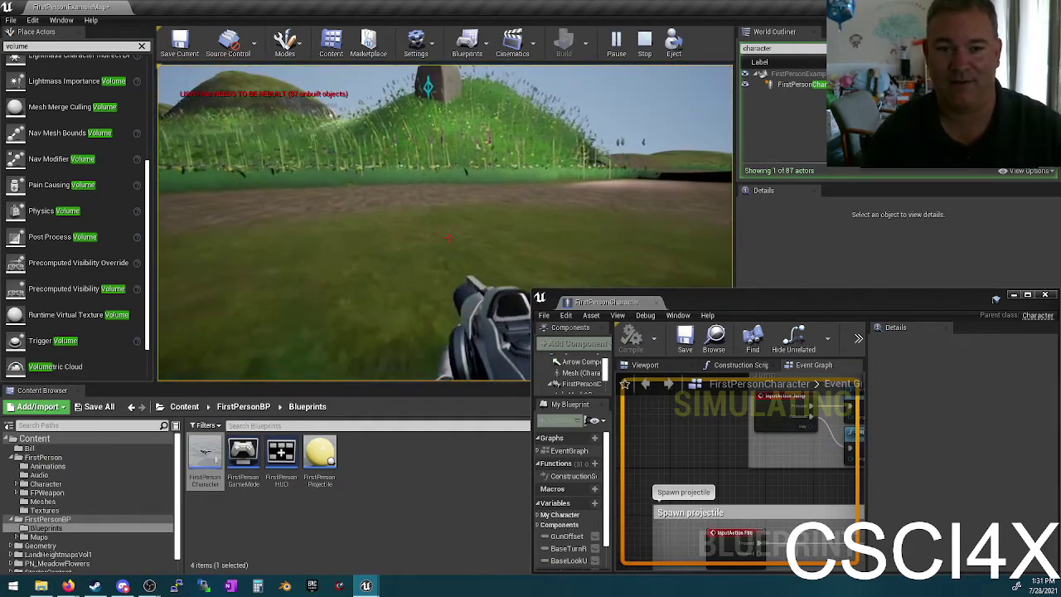
pyautogui.press('w')
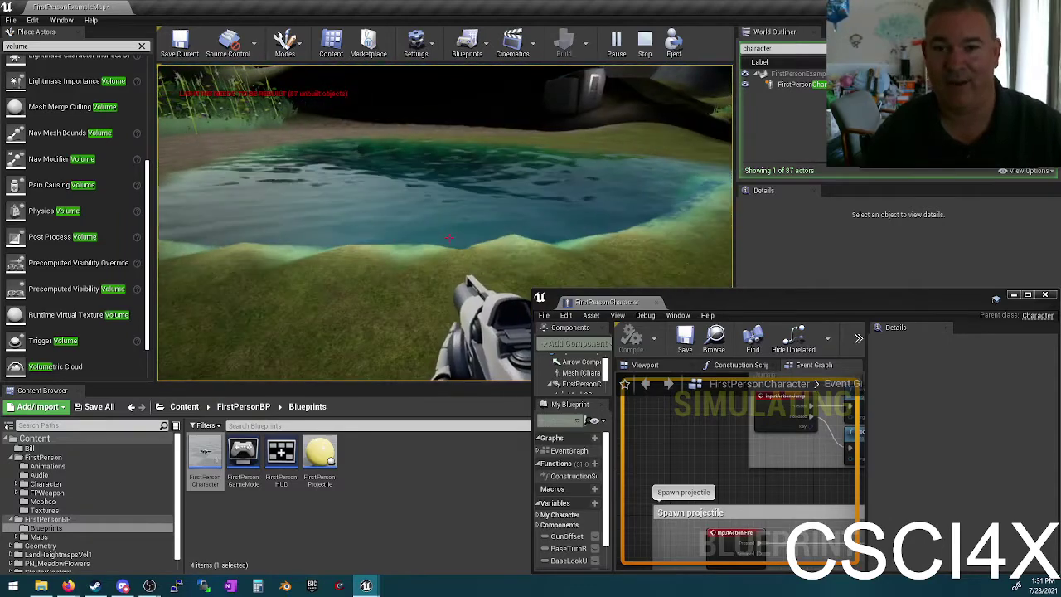
pyautogui.press('Escape')
pyautogui.moveTo(596, 301); pyautogui.dragTo(415, 5)
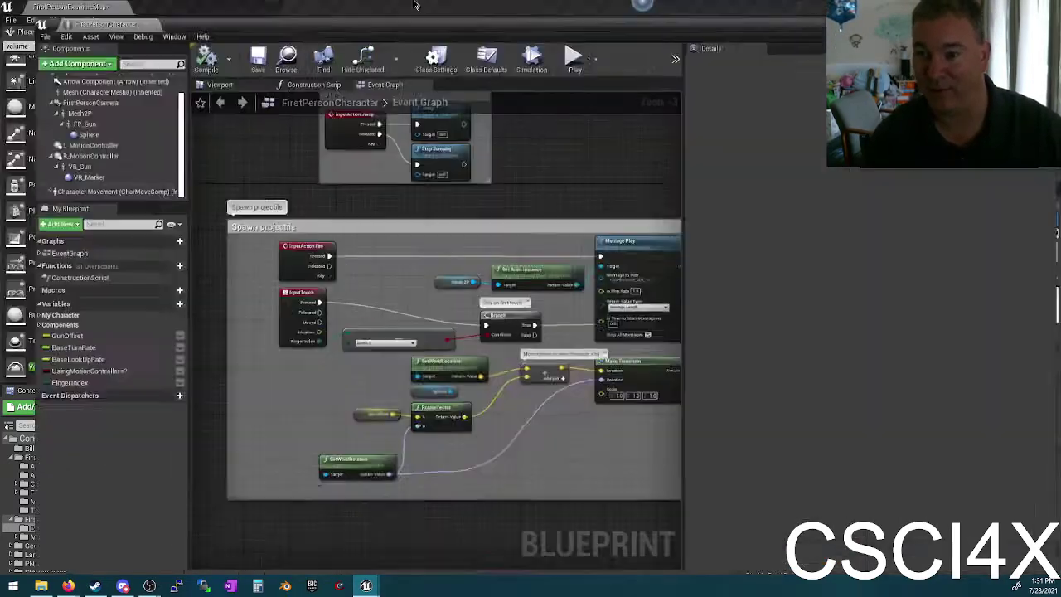
# Step: Select Character Movement (CharMoveComp) and show its Walking and Jumping / Falling settings
pyautogui.click(62, 180)
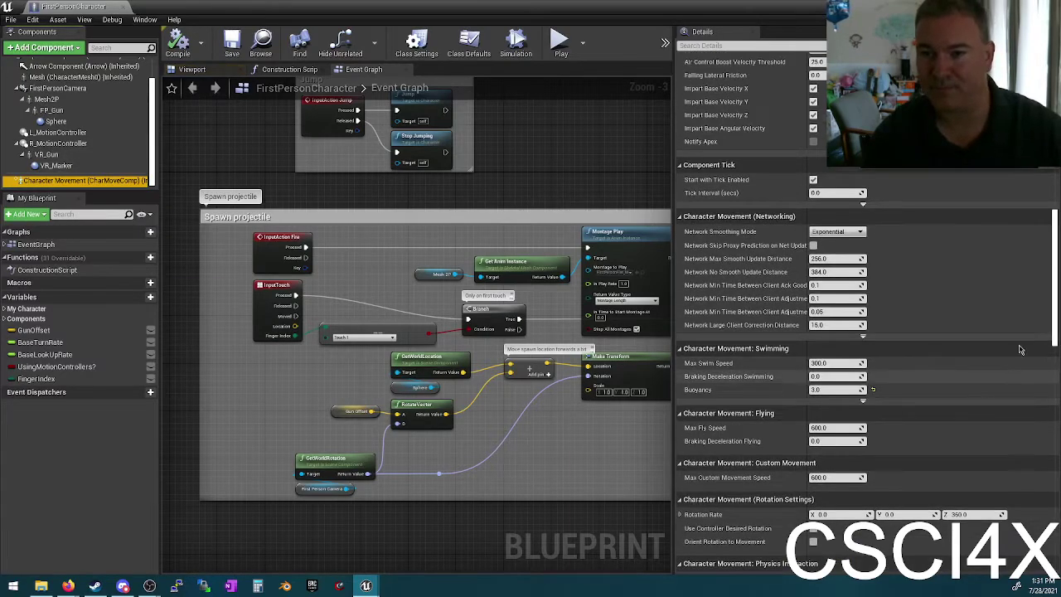
pyautogui.scroll(6, 1020, 349)
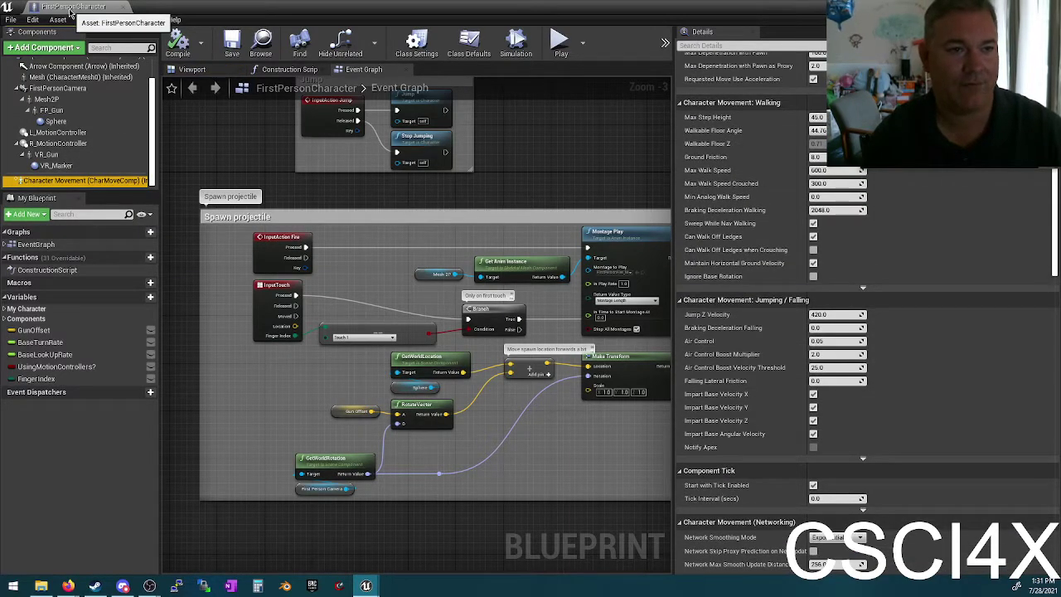
pyautogui.scroll(3, 584, 232)
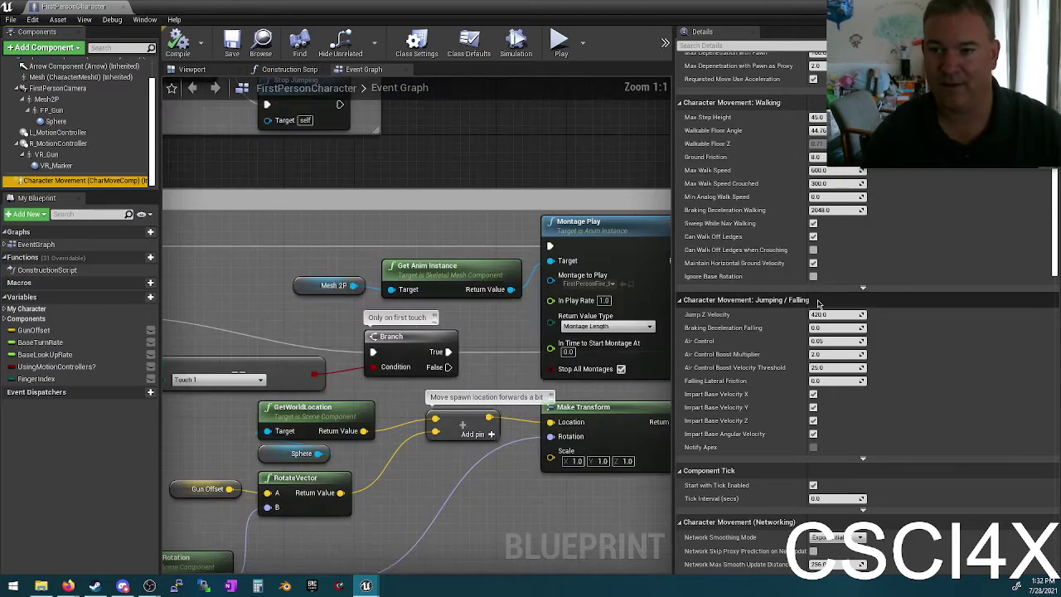
pyautogui.scroll(-4, 593, 315)
# Step: Pan the Event Graph to show more nodes and capture a screenshot of the screen region
pyautogui.moveTo(562, 232); pyautogui.dragTo(465, 191, button='right')
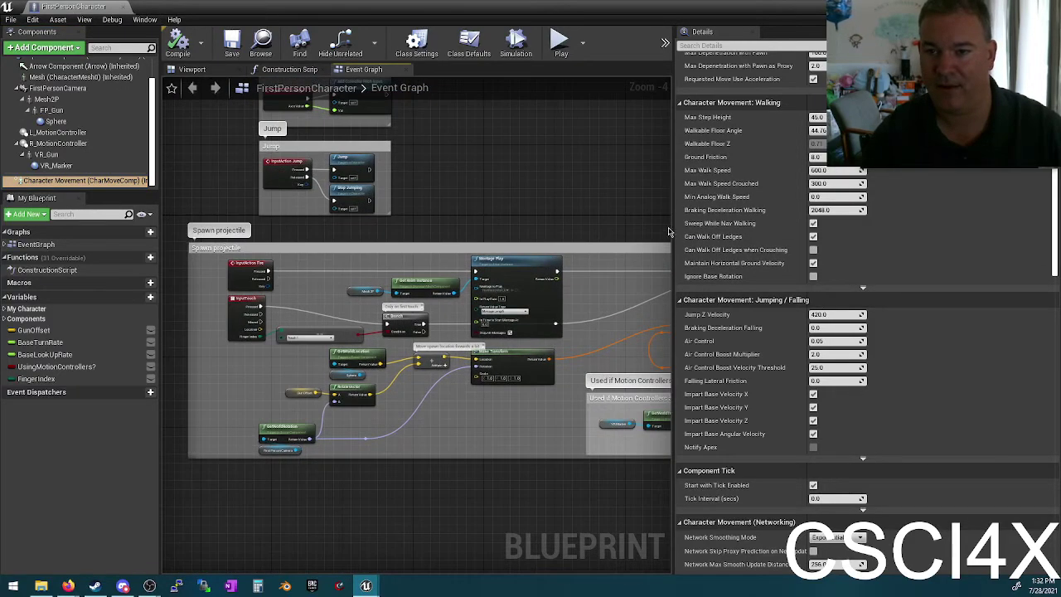
pyautogui.scroll(-2, 822, 300)
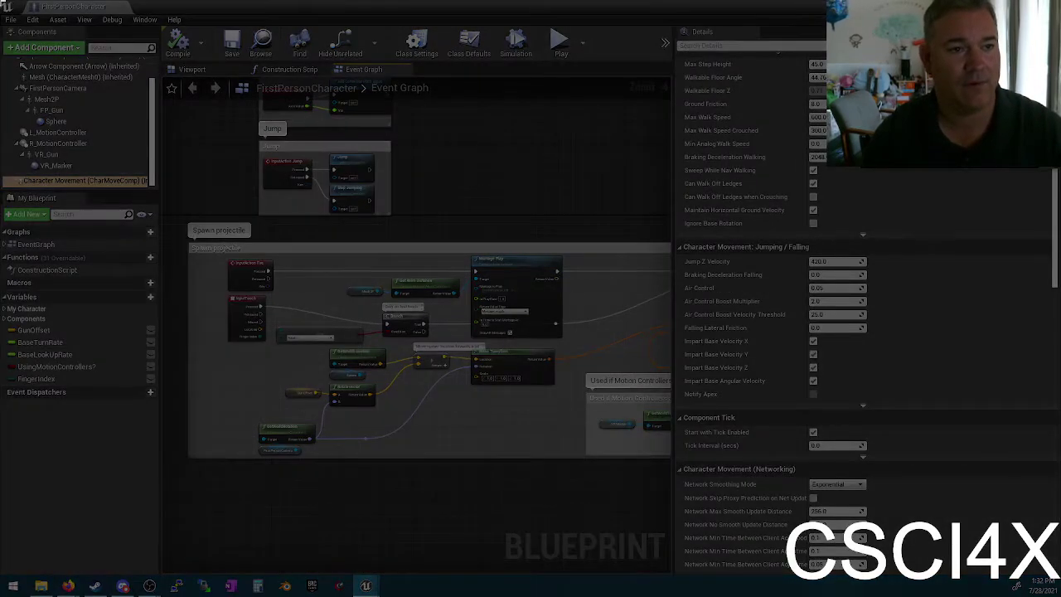
pyautogui.moveTo(3, 3); pyautogui.dragTo(885, 411)
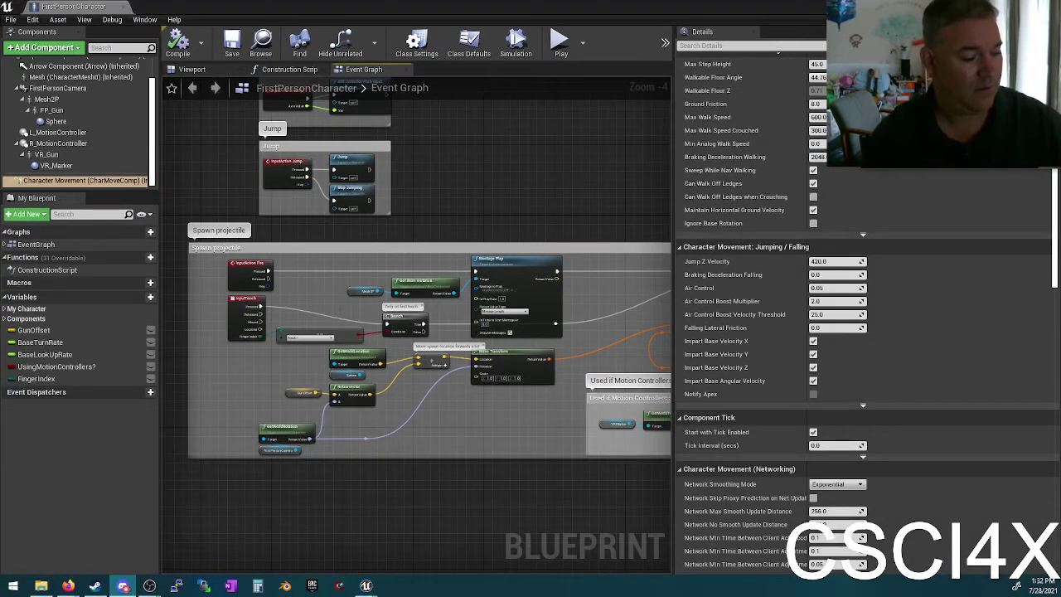
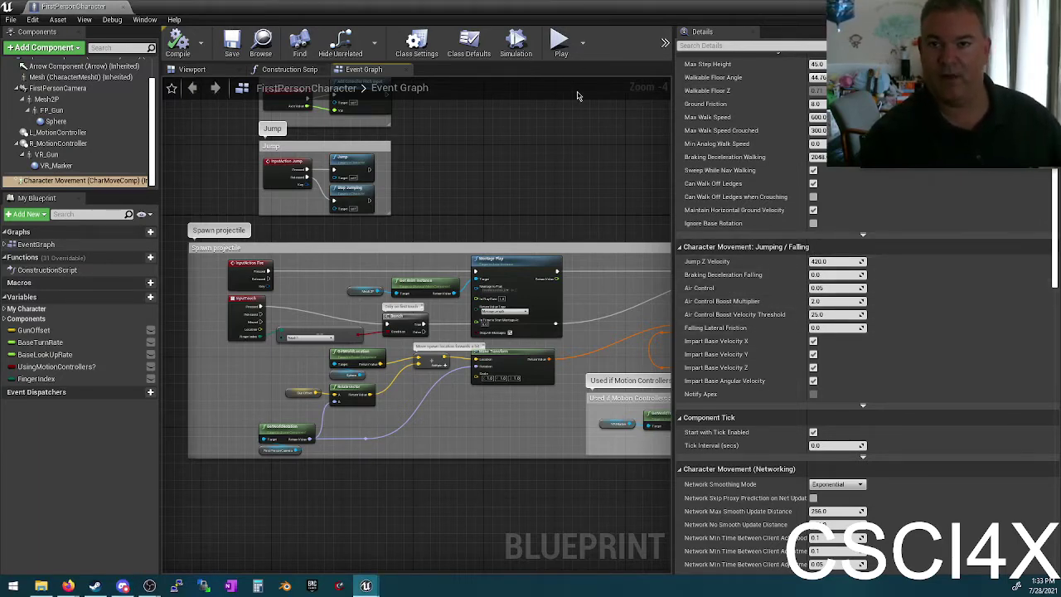
# Step: Deselect the Character Movement component and save the FirstPersonCharacter blueprint
pyautogui.scroll(-3, 849, 358)
pyautogui.scroll(-9, 849, 358)
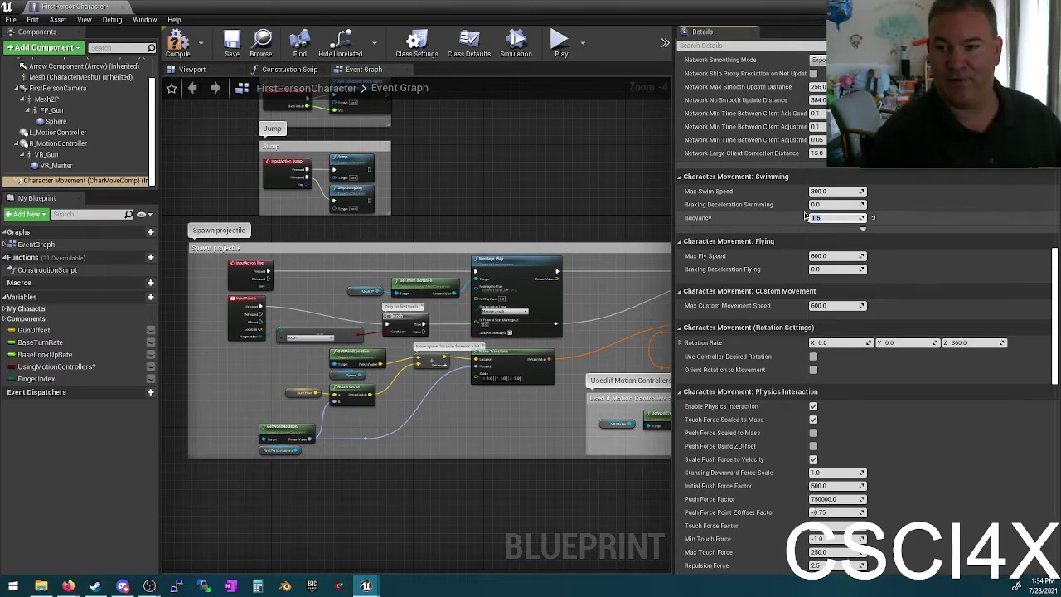
pyautogui.click(177, 46)
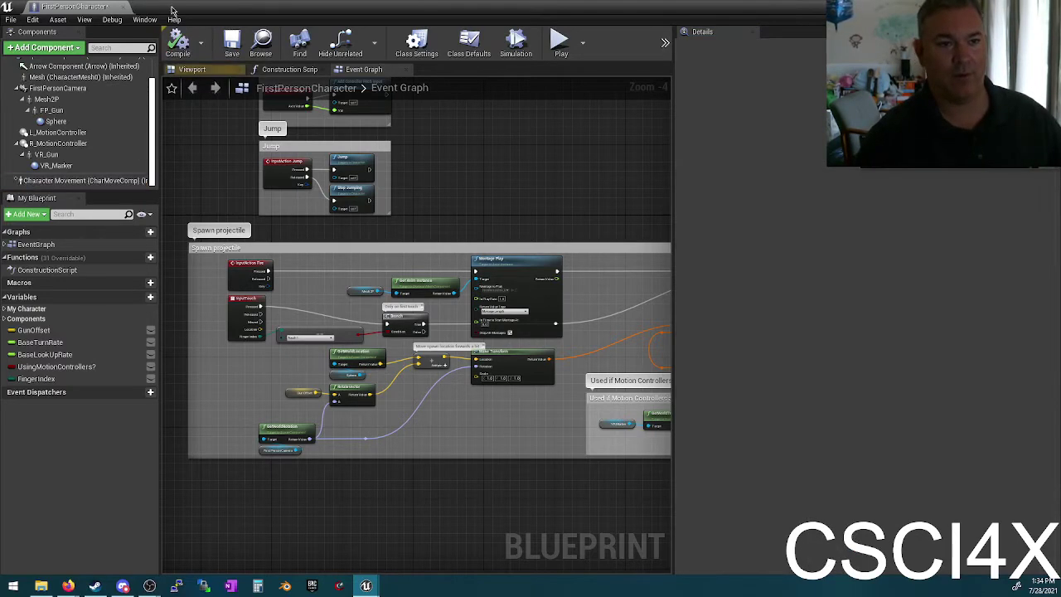
pyautogui.click(233, 44)
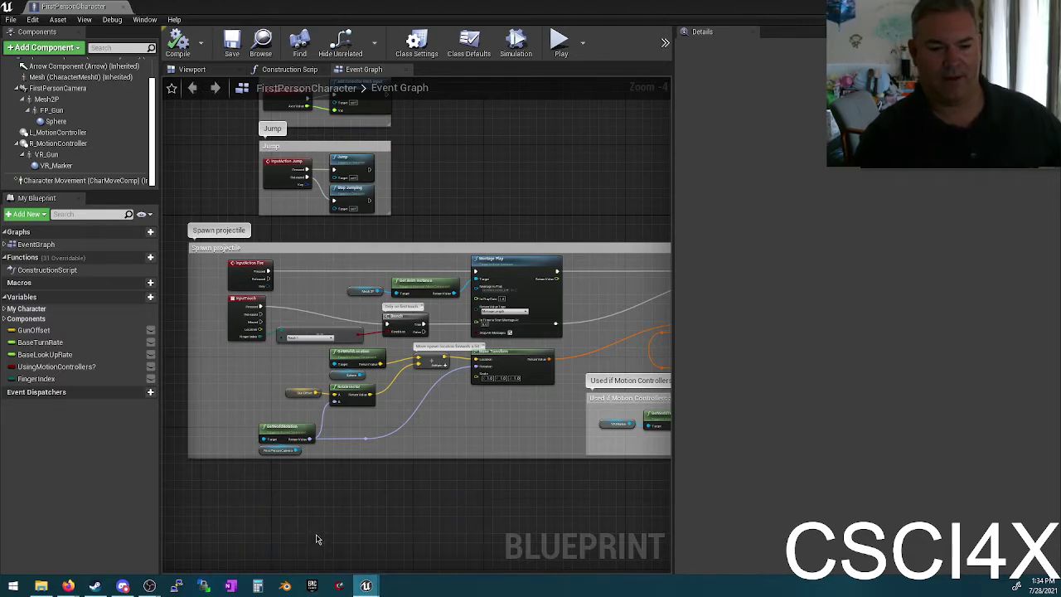
pyautogui.doubleClick(503, 16)
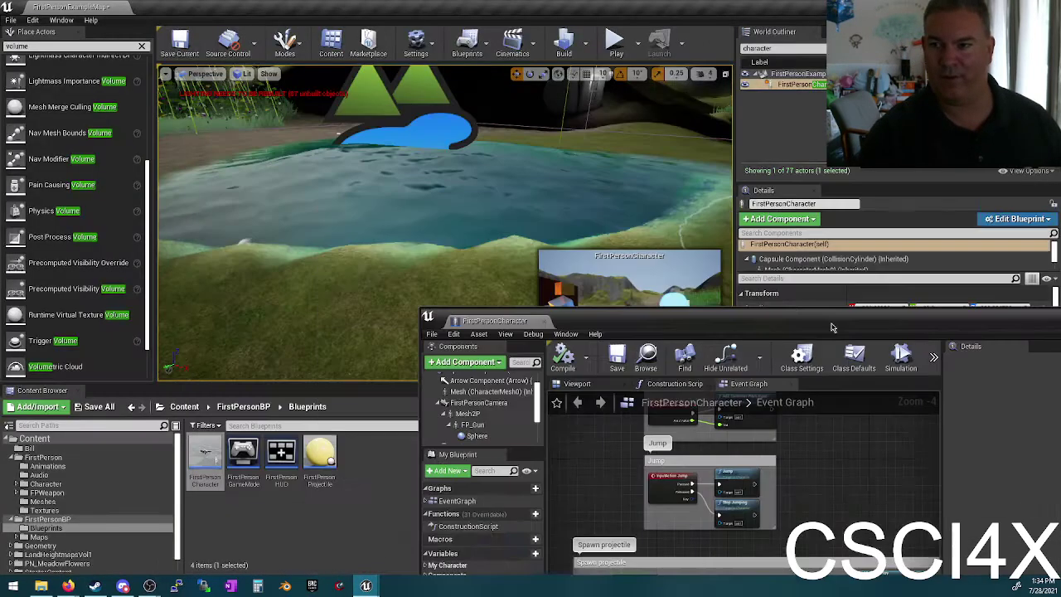
pyautogui.hotkey('alt', 'p')
pyautogui.click(505, 177)
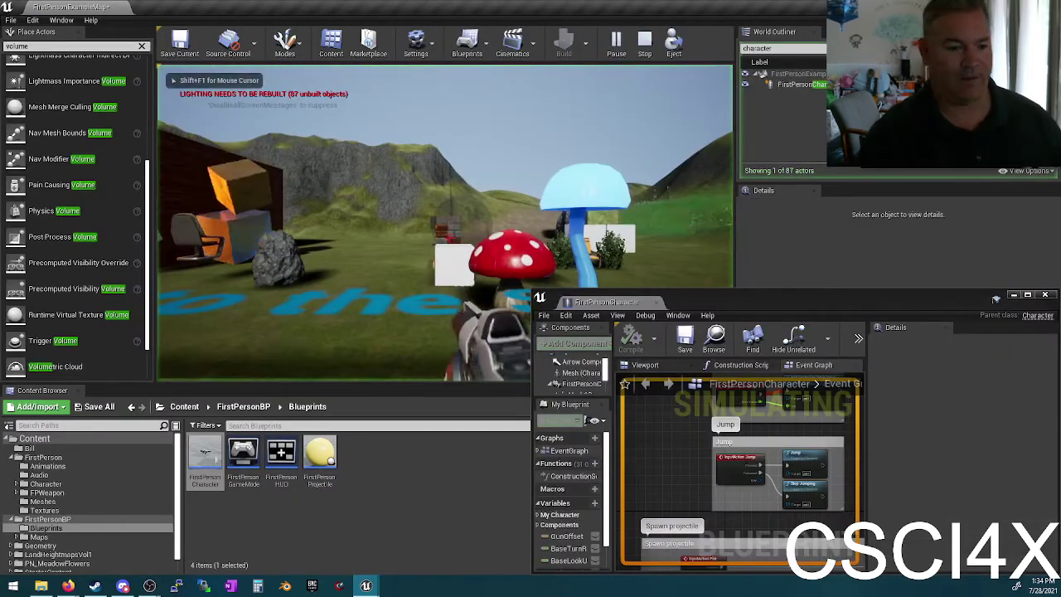
pyautogui.press('w')
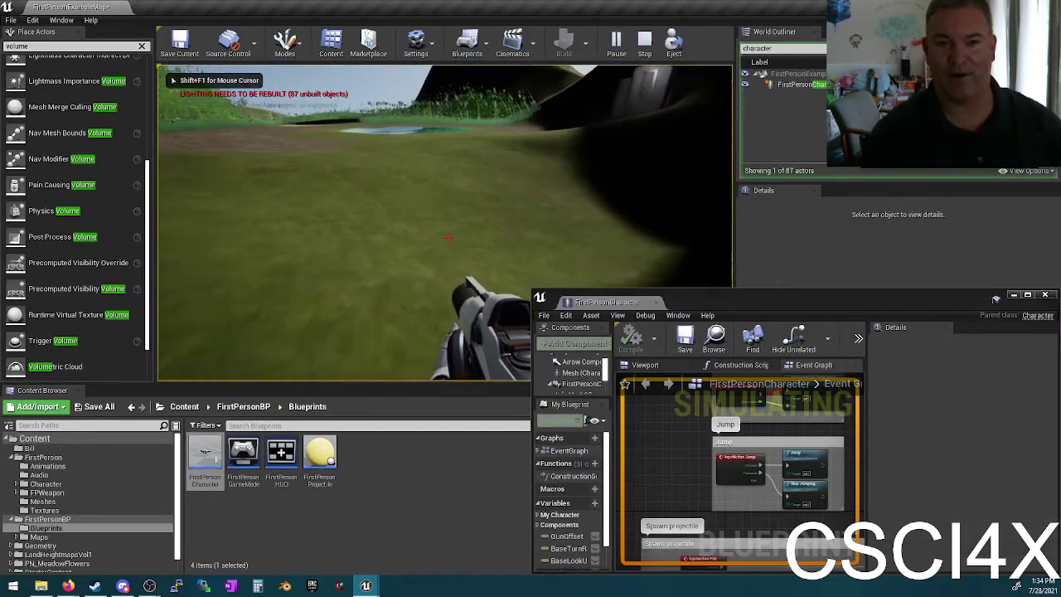
pyautogui.press('w')
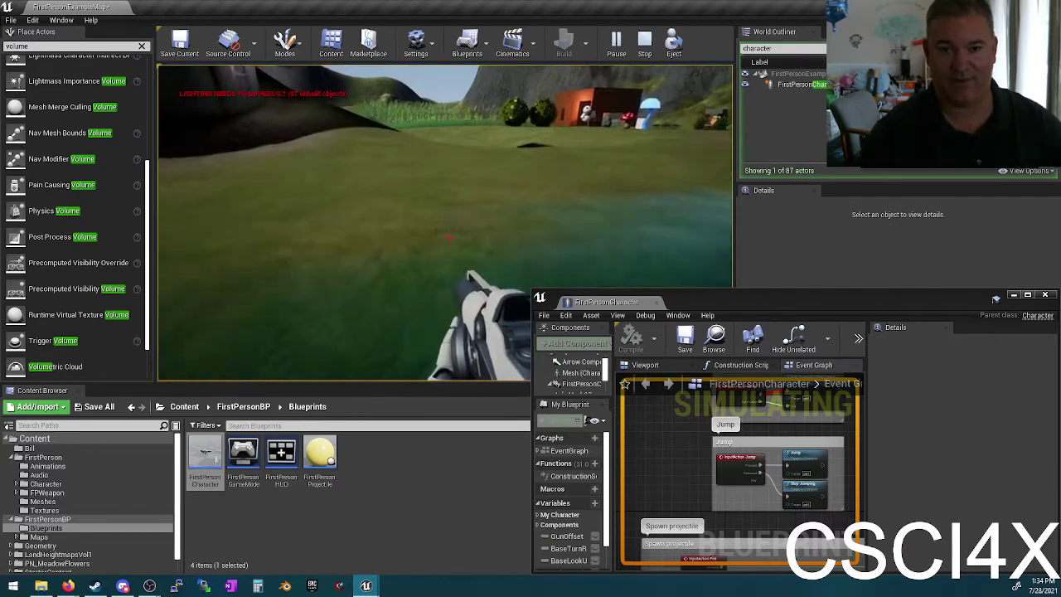
pyautogui.press('s')
pyautogui.moveTo(447, 238)
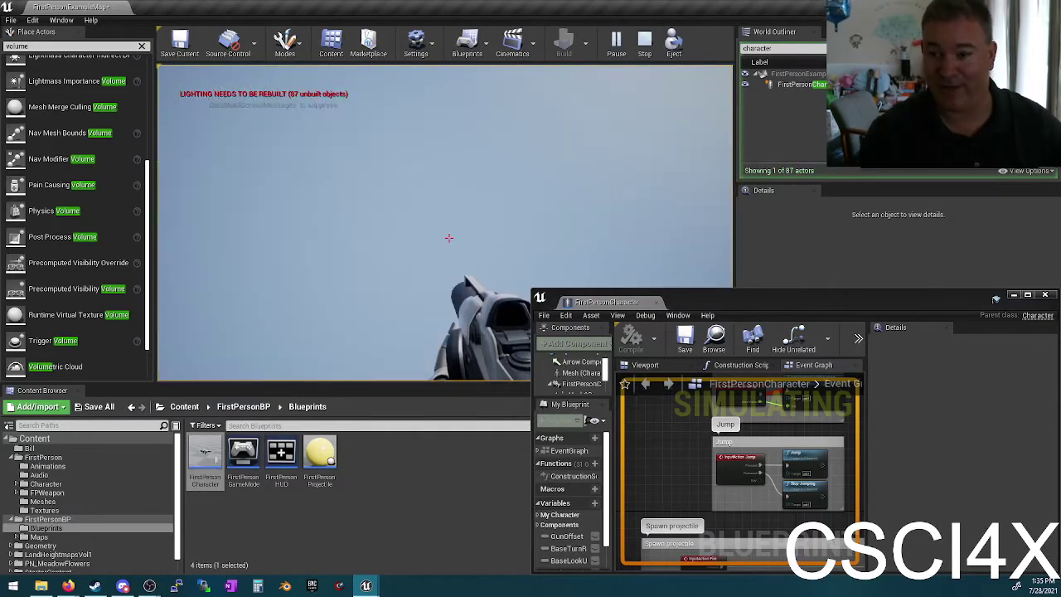
pyautogui.press('Escape')
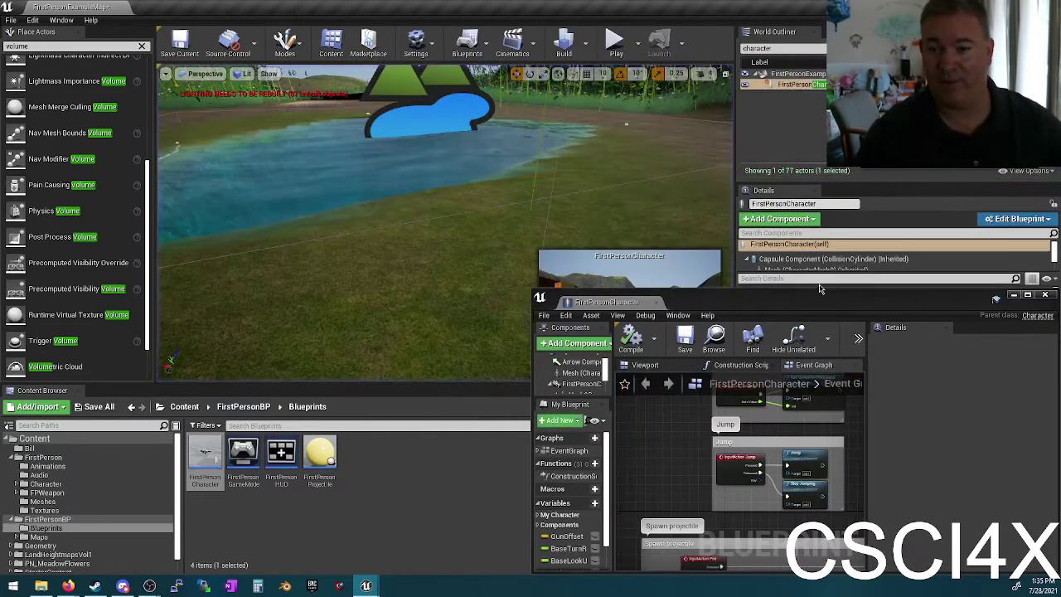
# Step: Maximize the blueprint editor and bring up the Character Movement component's settings
pyautogui.doubleClick(804, 304)
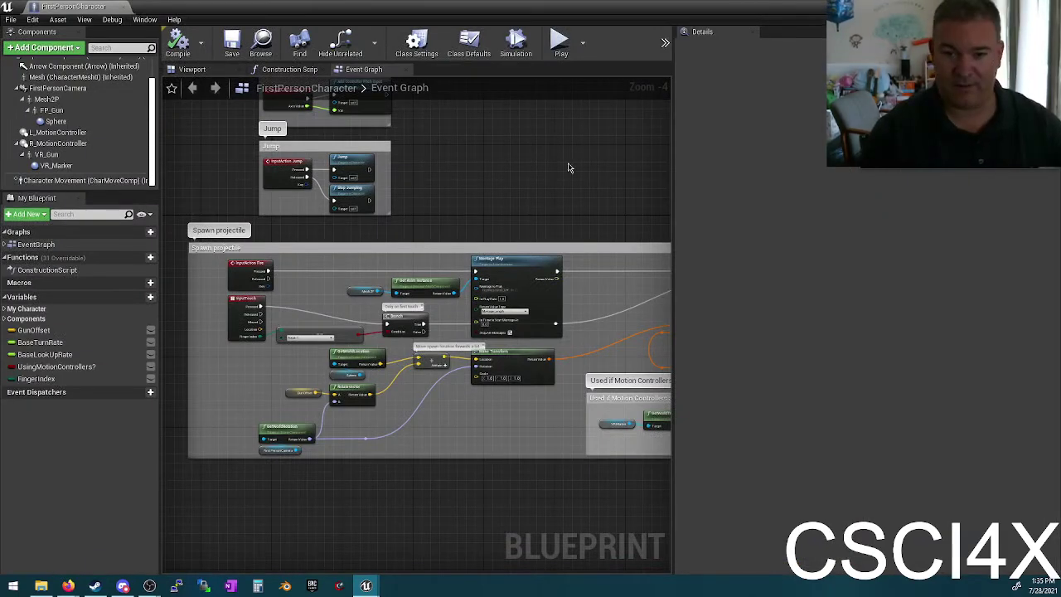
pyautogui.click(66, 179)
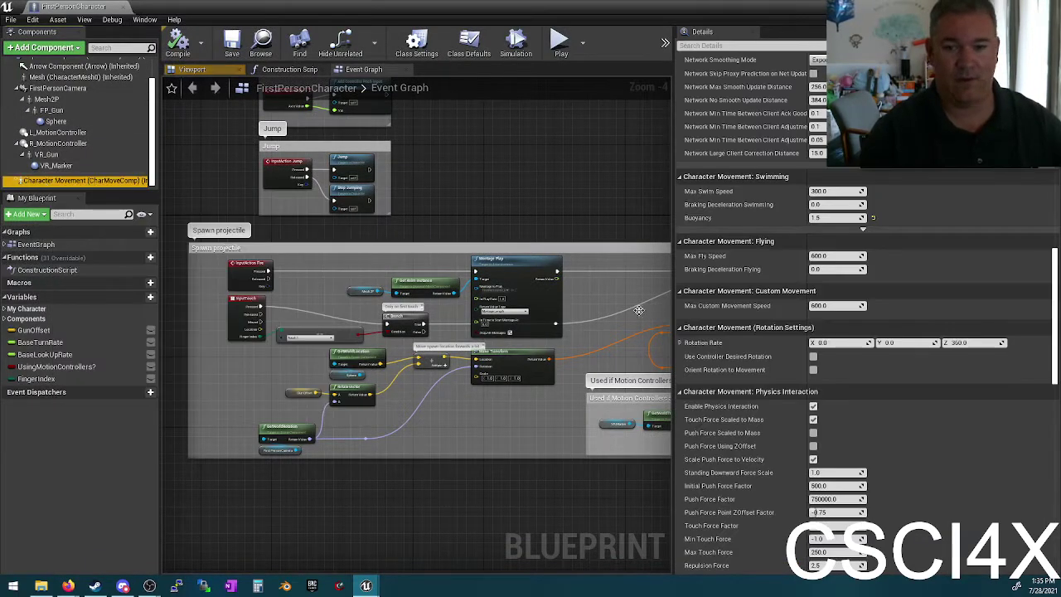
pyautogui.scroll(-2, 940, 365)
pyautogui.scroll(-5, 940, 365)
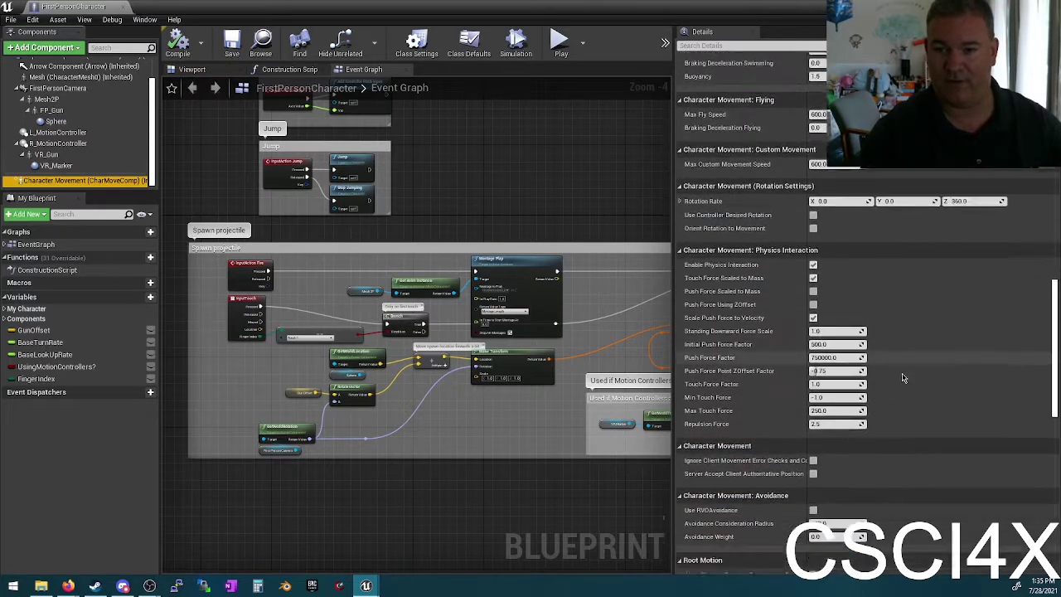
pyautogui.scroll(-8, 881, 361)
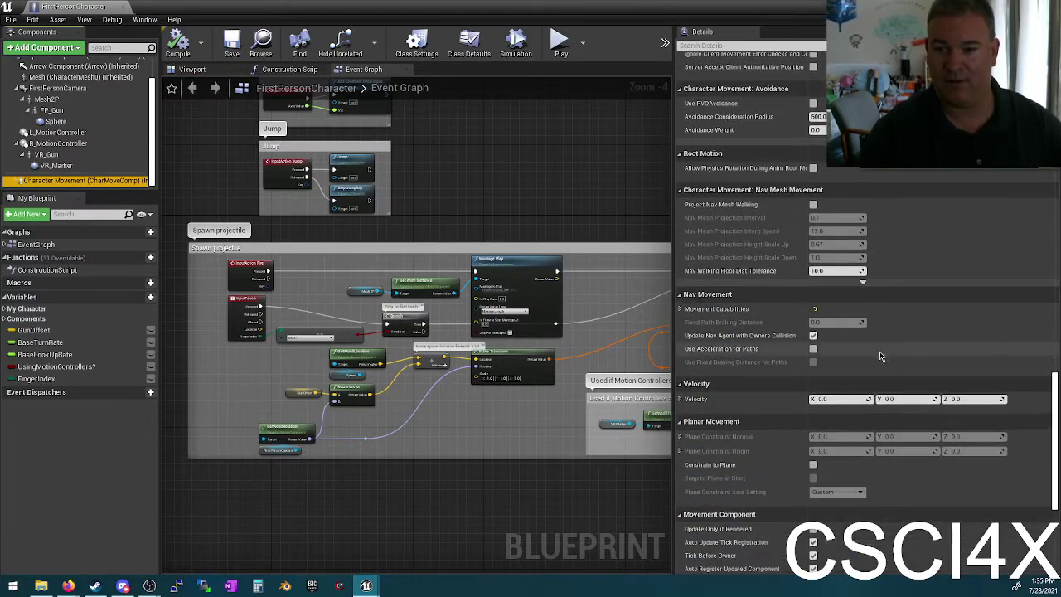
pyautogui.scroll(-6, 893, 344)
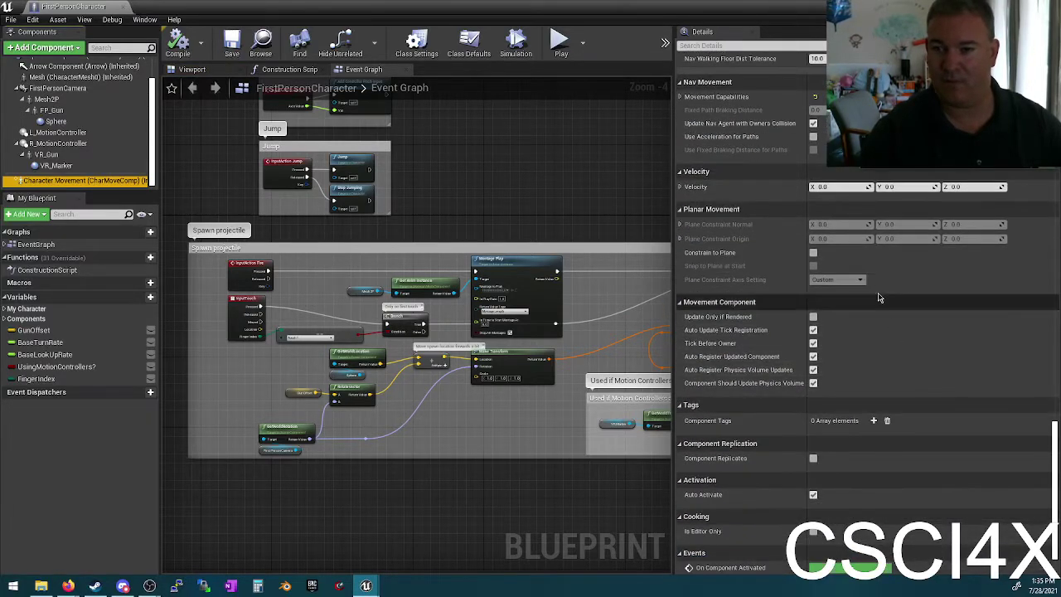
pyautogui.scroll(1, 885, 327)
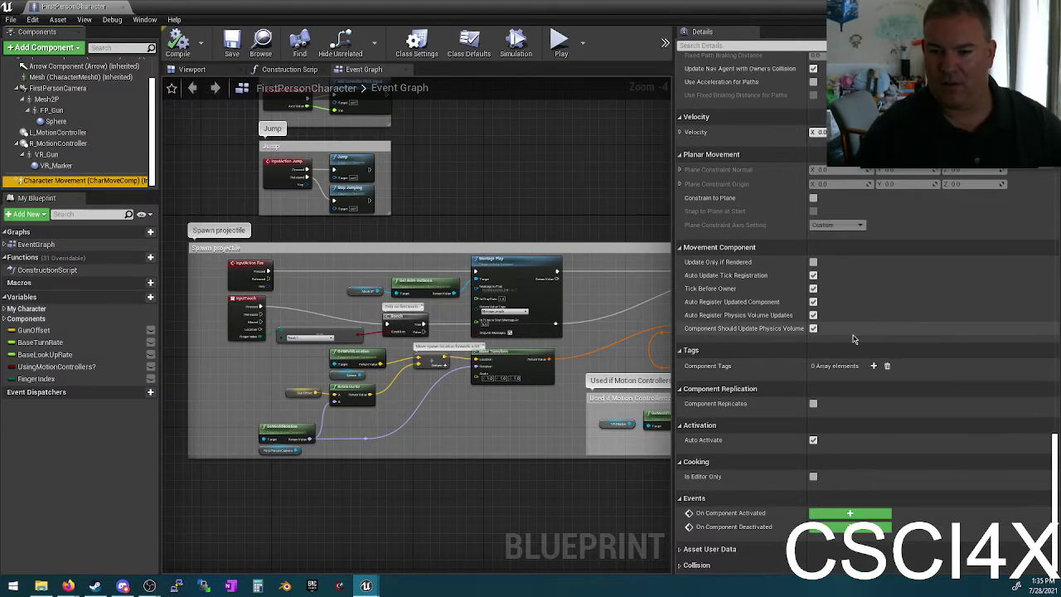
pyautogui.scroll(8, 885, 327)
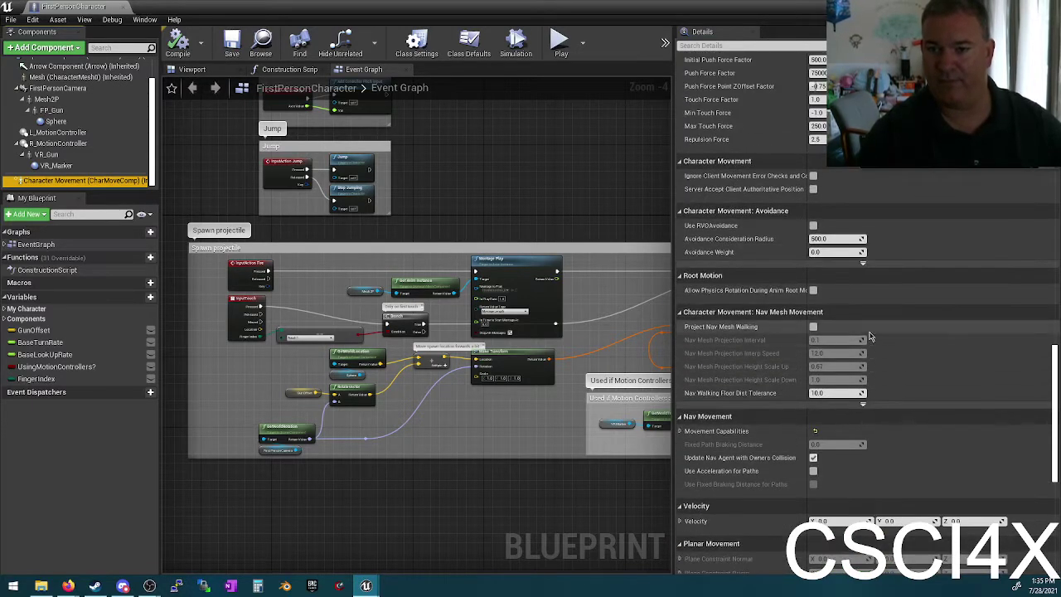
pyautogui.scroll(2, 917, 328)
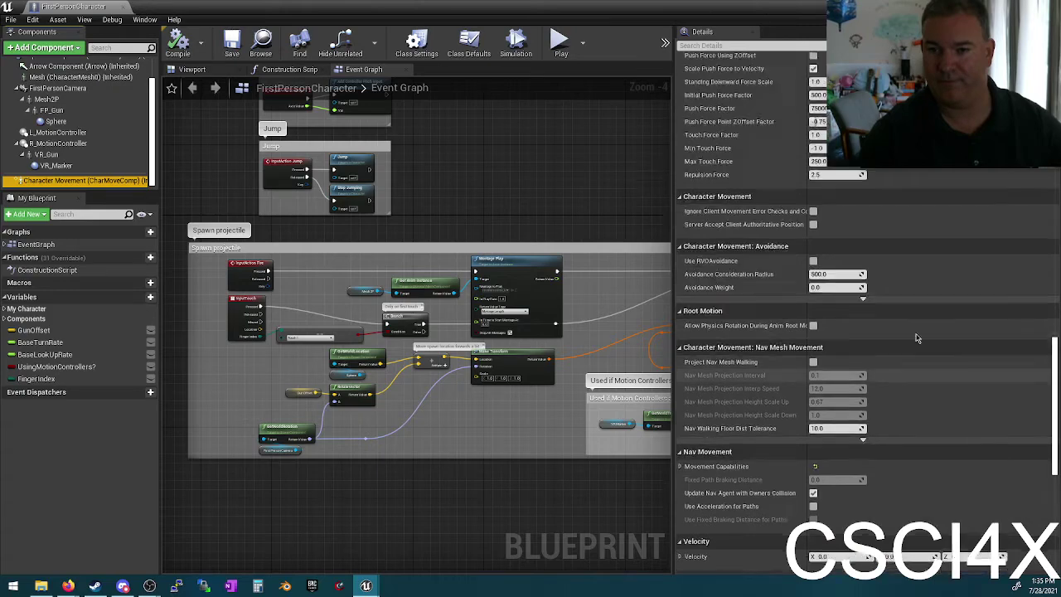
pyautogui.scroll(5, 917, 330)
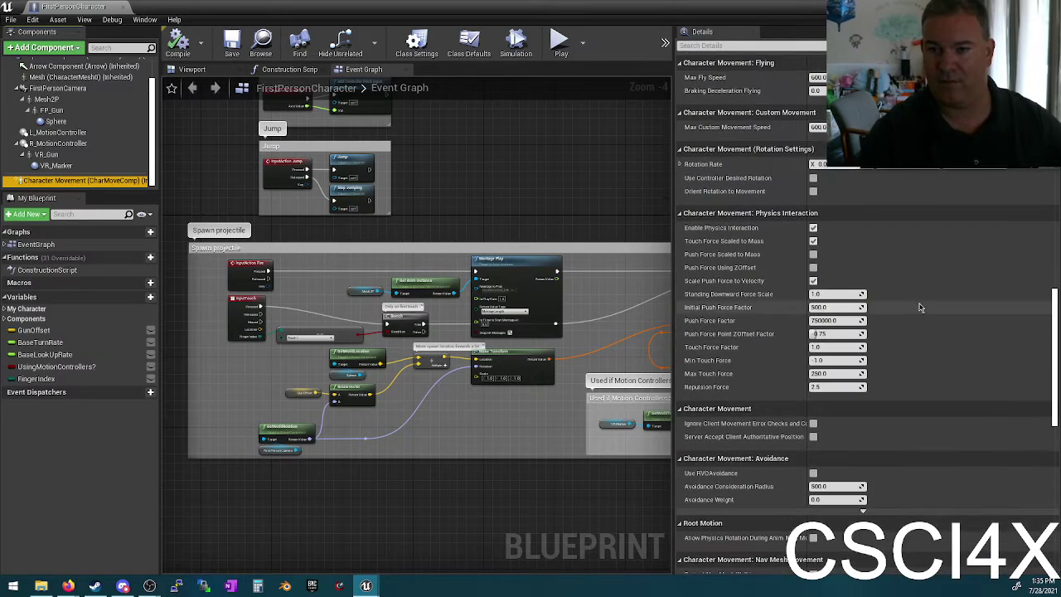
pyautogui.scroll(6, 912, 315)
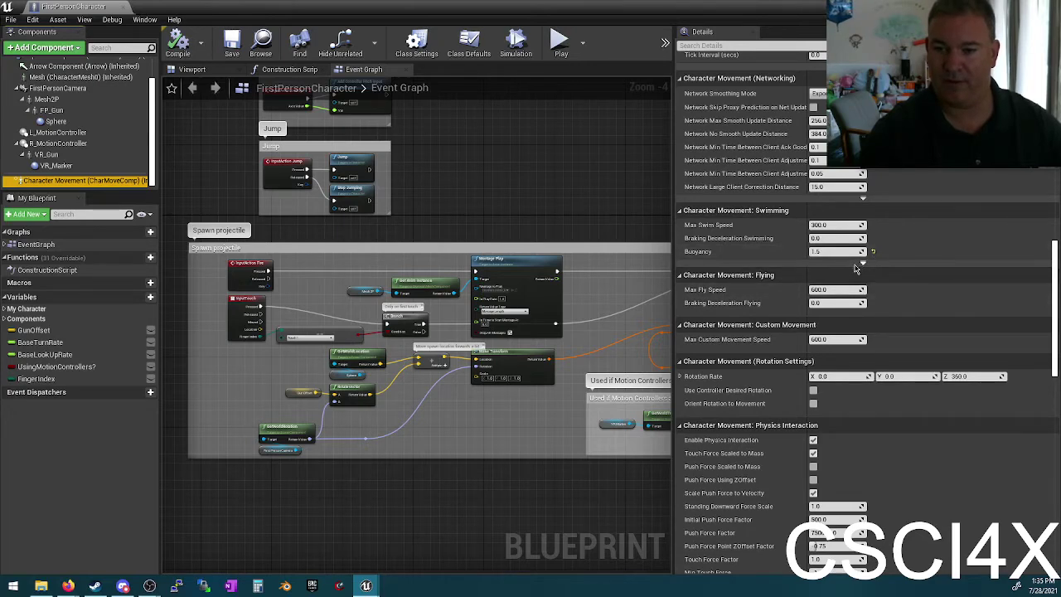
# Step: Set Max Out Of Water Step Height to 100, recompile, and restore the editor window
pyautogui.click(862, 264)
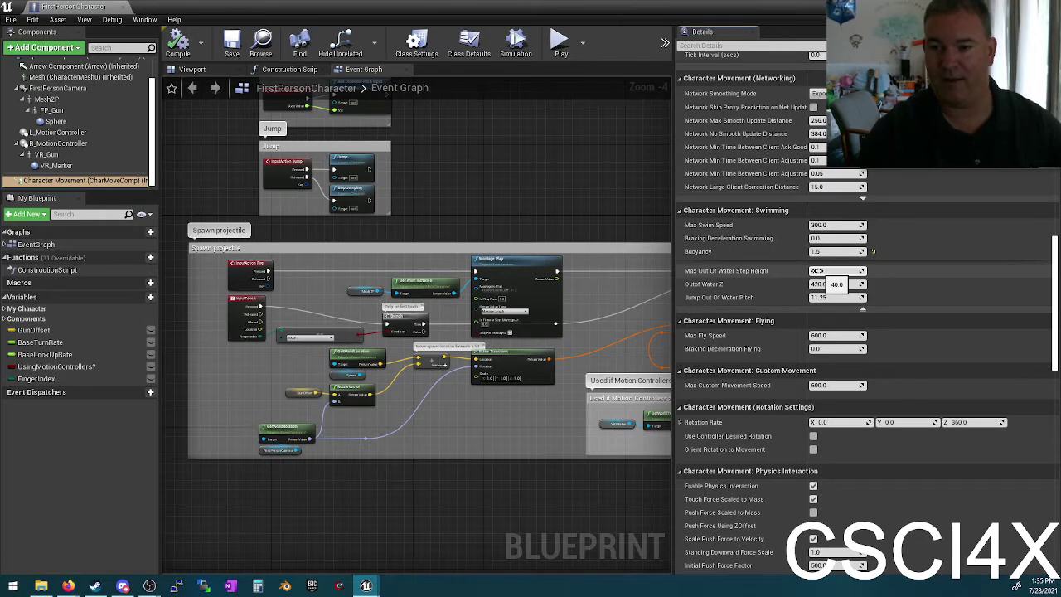
pyautogui.click(818, 271)
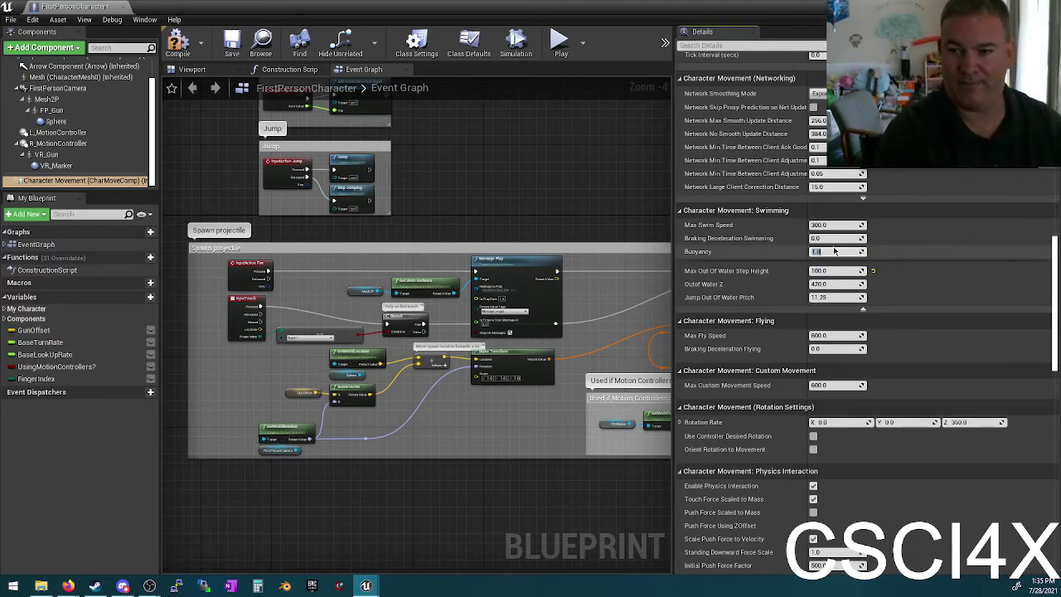
pyautogui.click(177, 45)
pyautogui.doubleClick(155, 14)
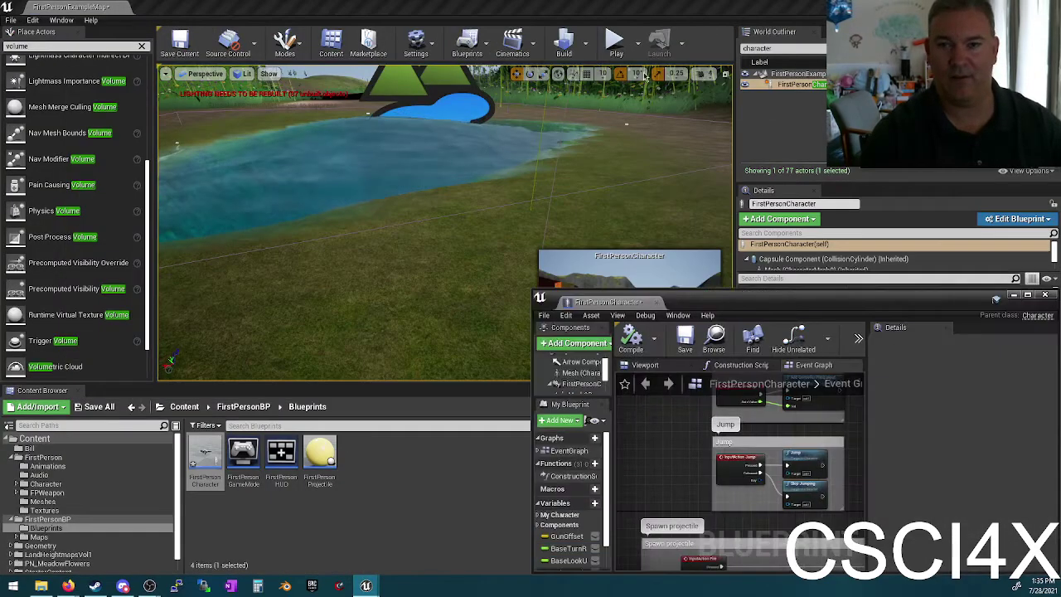
# Step: Play-test swimming across the pond onto the cliff, then stop and maximize the character blueprint
pyautogui.click(616, 46)
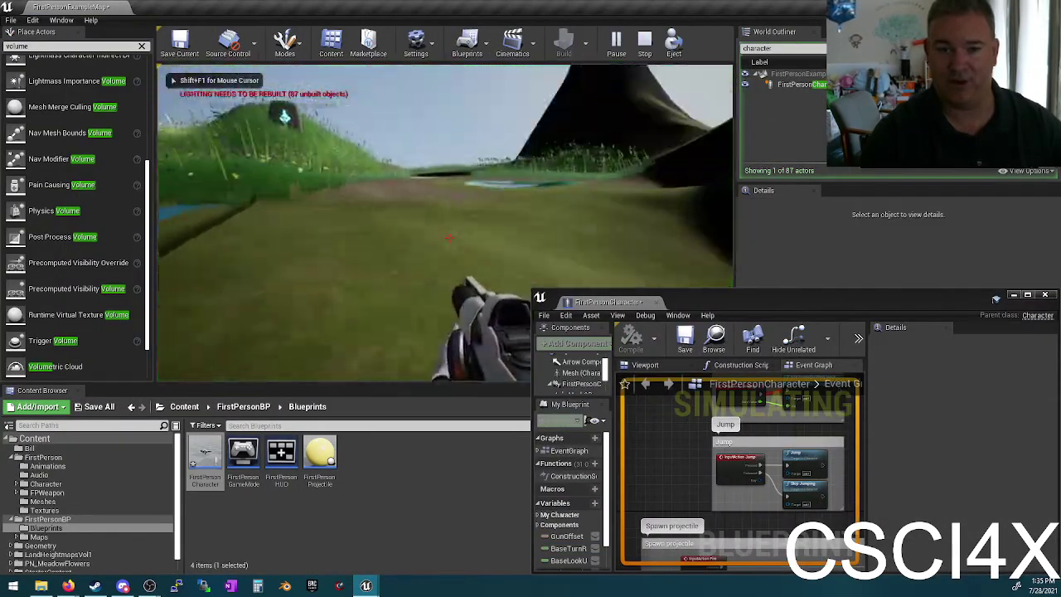
pyautogui.press('w')
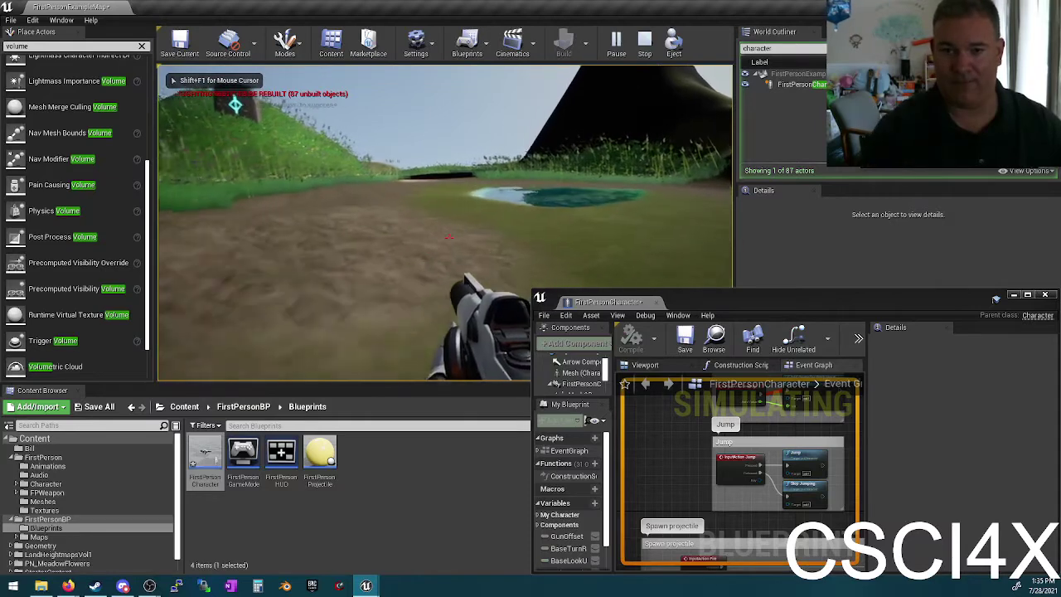
pyautogui.press('w')
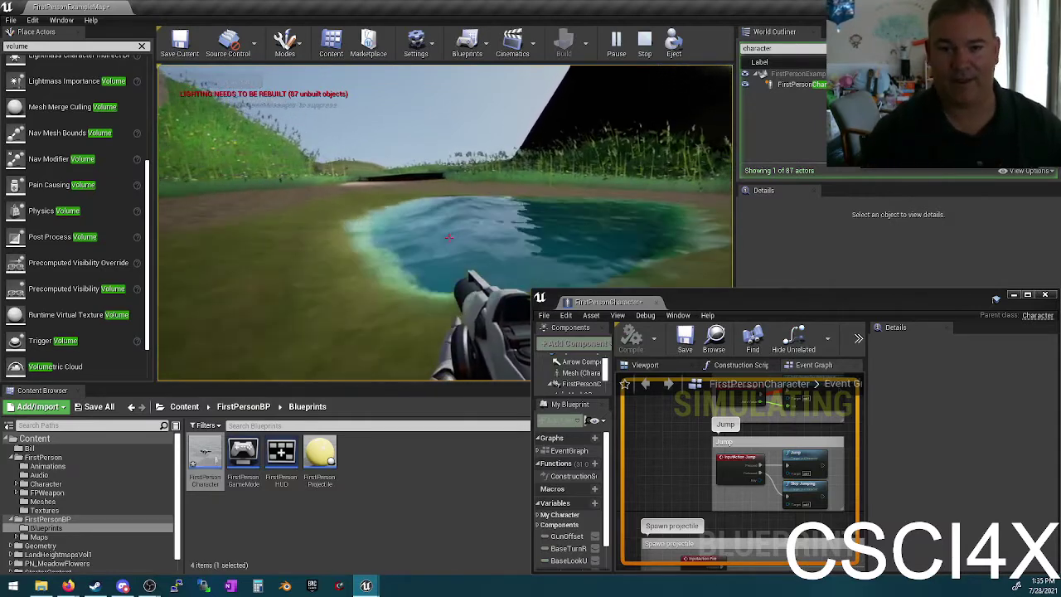
pyautogui.press('w')
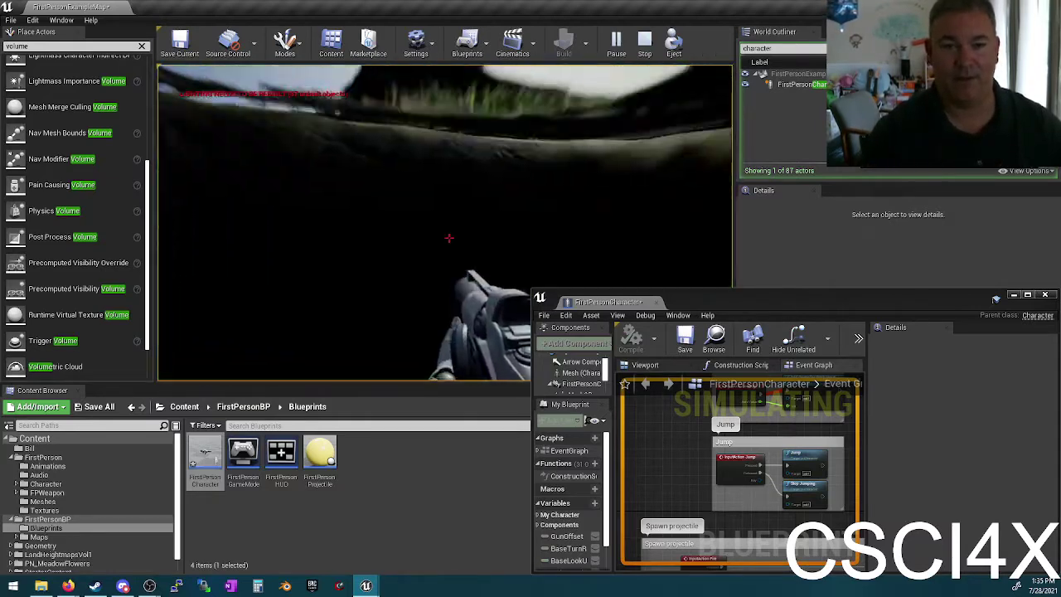
pyautogui.press('w')
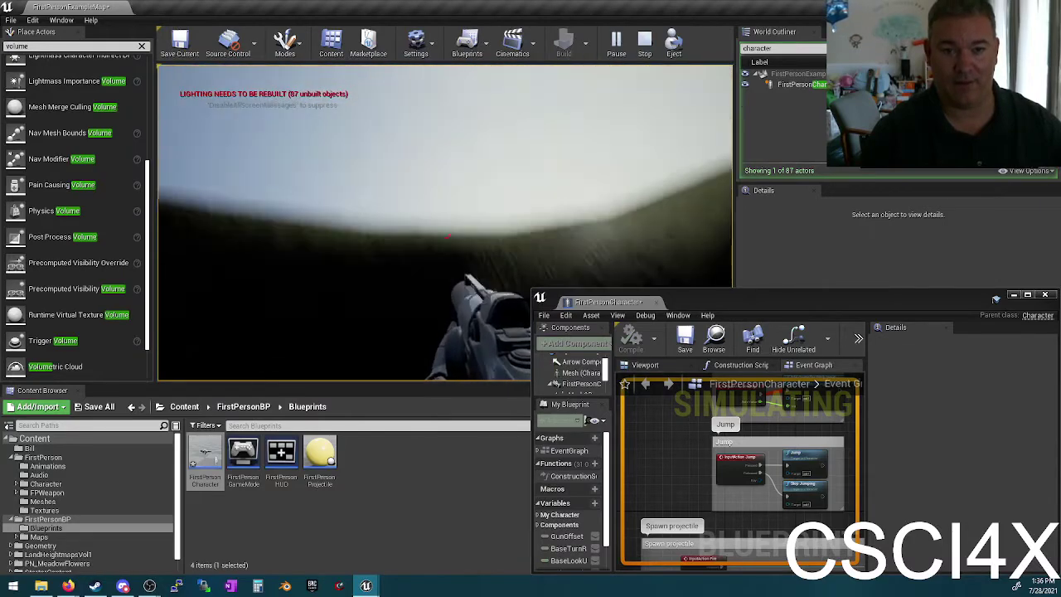
pyautogui.press('w')
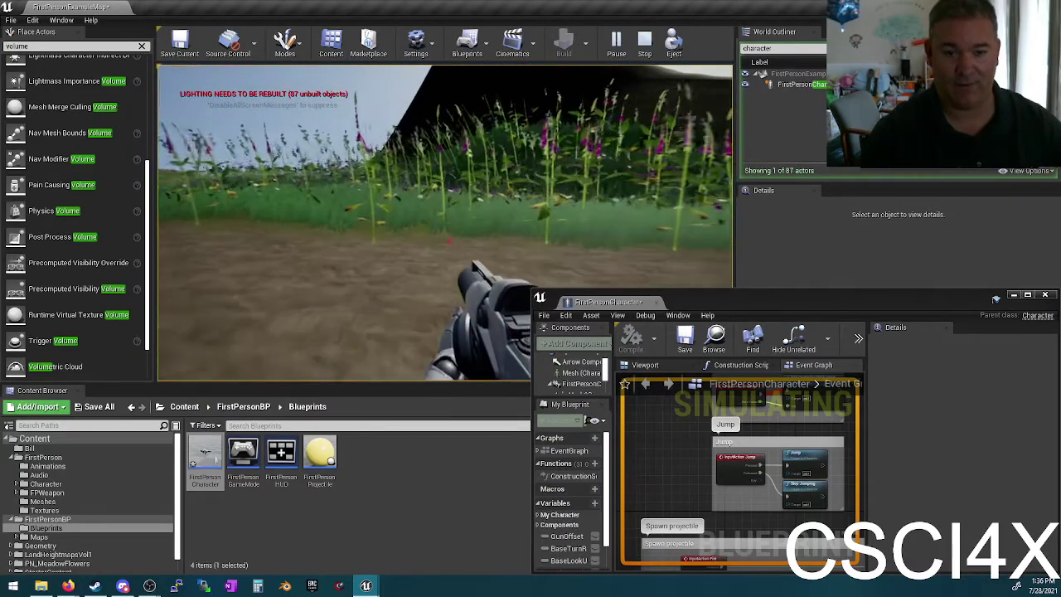
pyautogui.press('w')
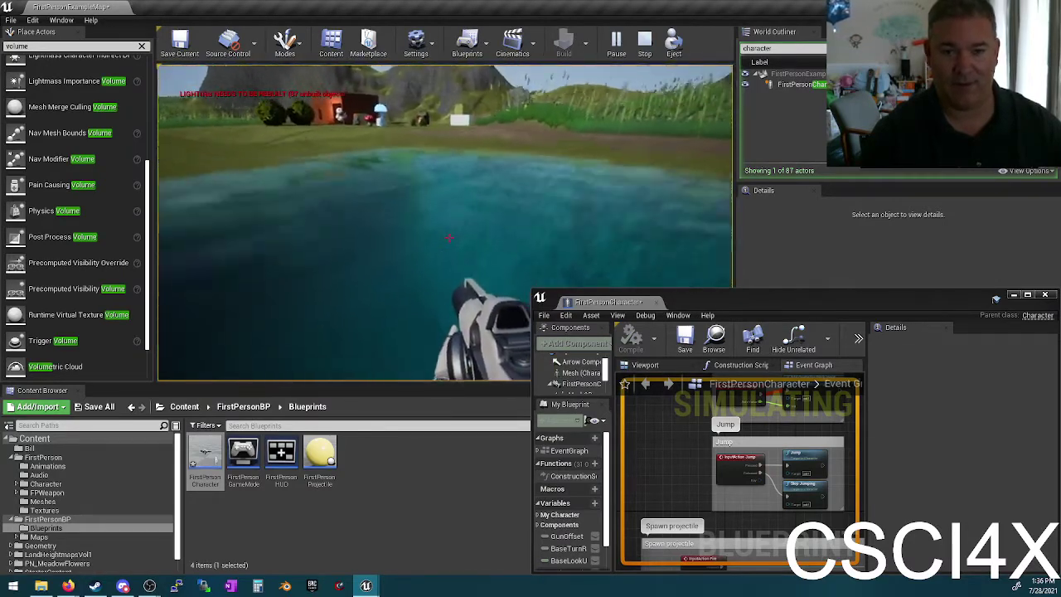
pyautogui.press('w')
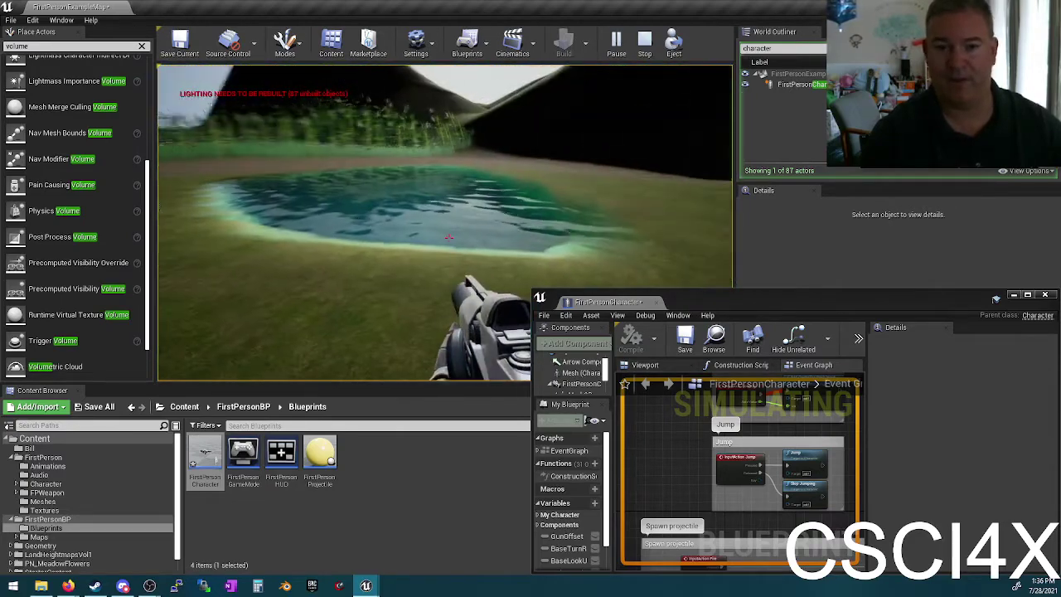
pyautogui.press('Escape')
pyautogui.press('super+Up')
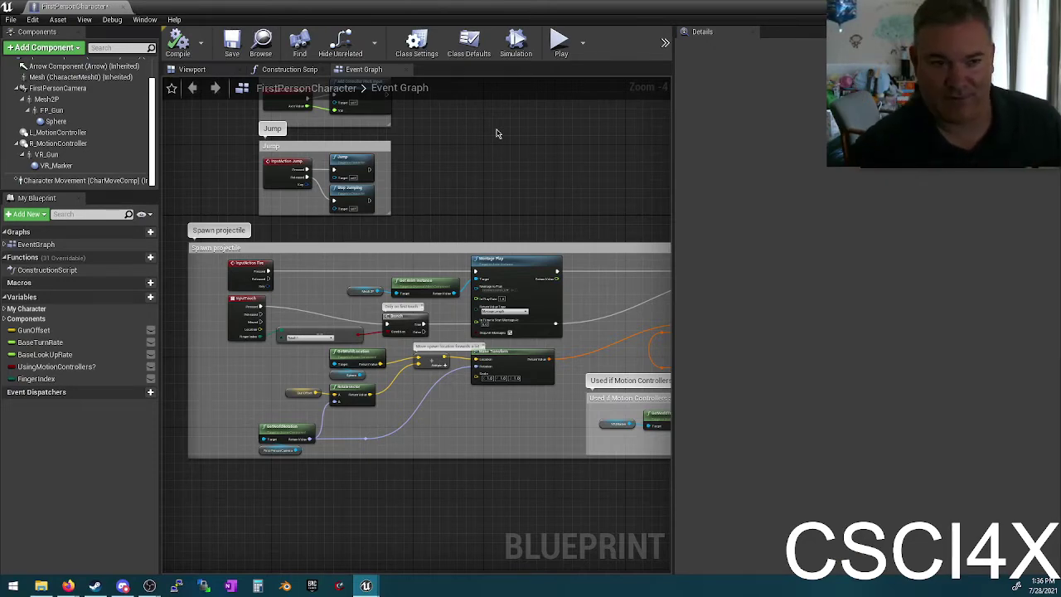
# Step: Review CharacterMovement's Swimming settings, toggling its advanced rows open and closed
pyautogui.click(79, 179)
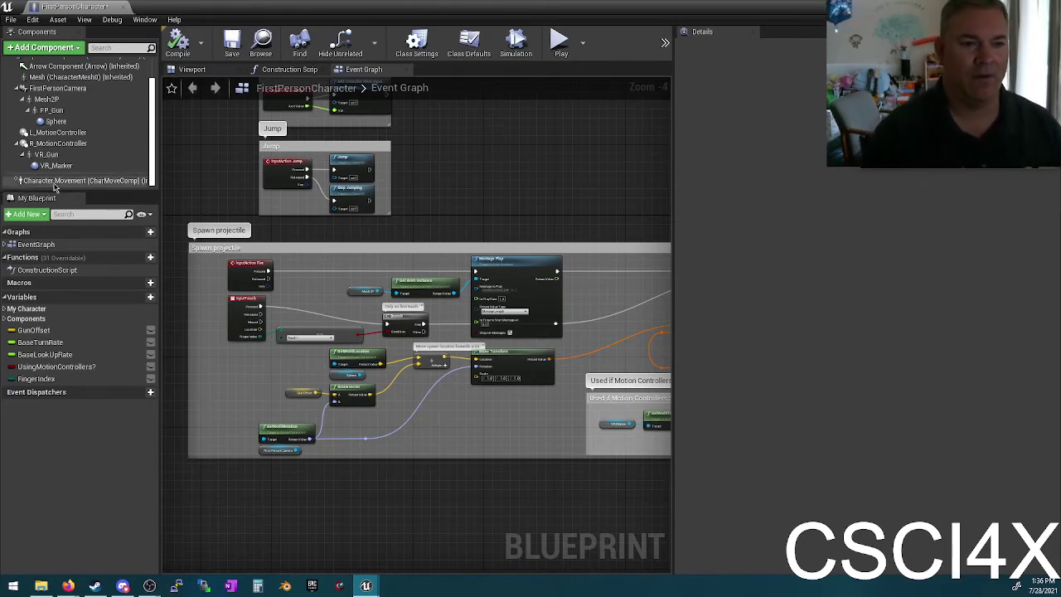
pyautogui.scroll(-5, 870, 323)
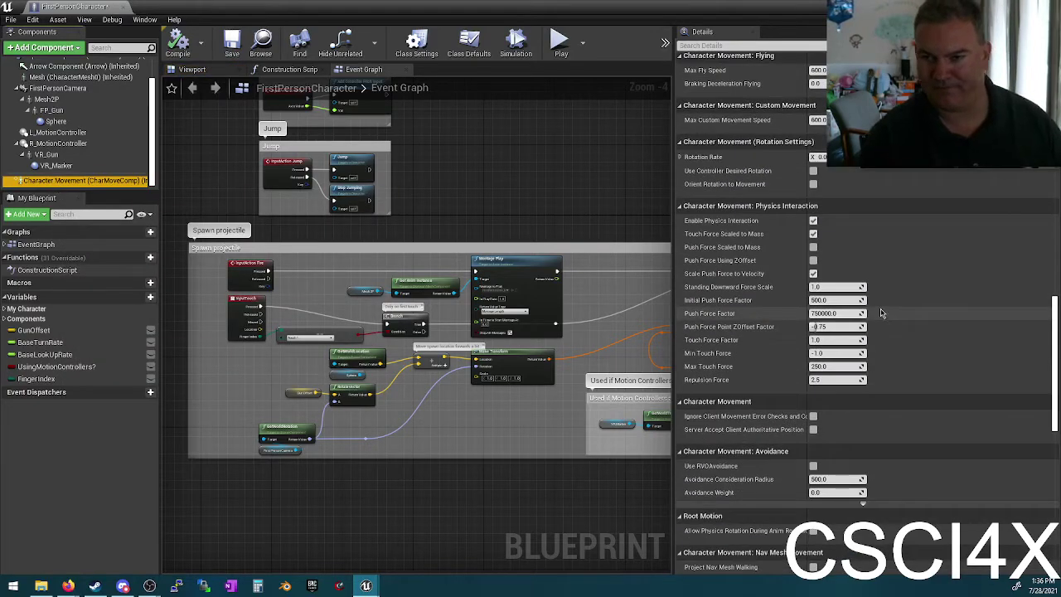
pyautogui.scroll(-3, 880, 313)
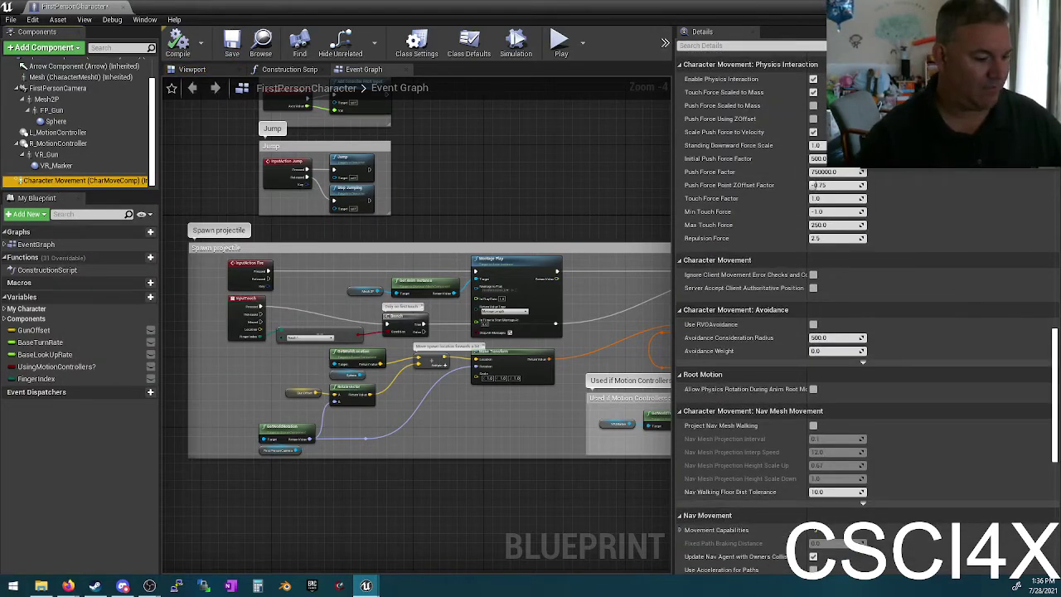
pyautogui.scroll(2, 829, 257)
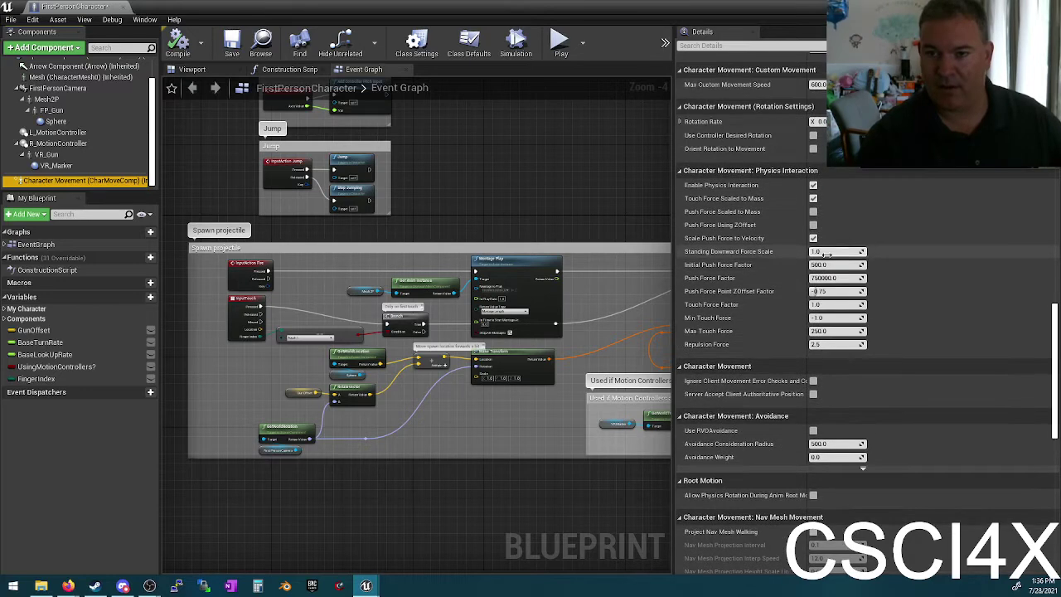
pyautogui.scroll(3, 815, 254)
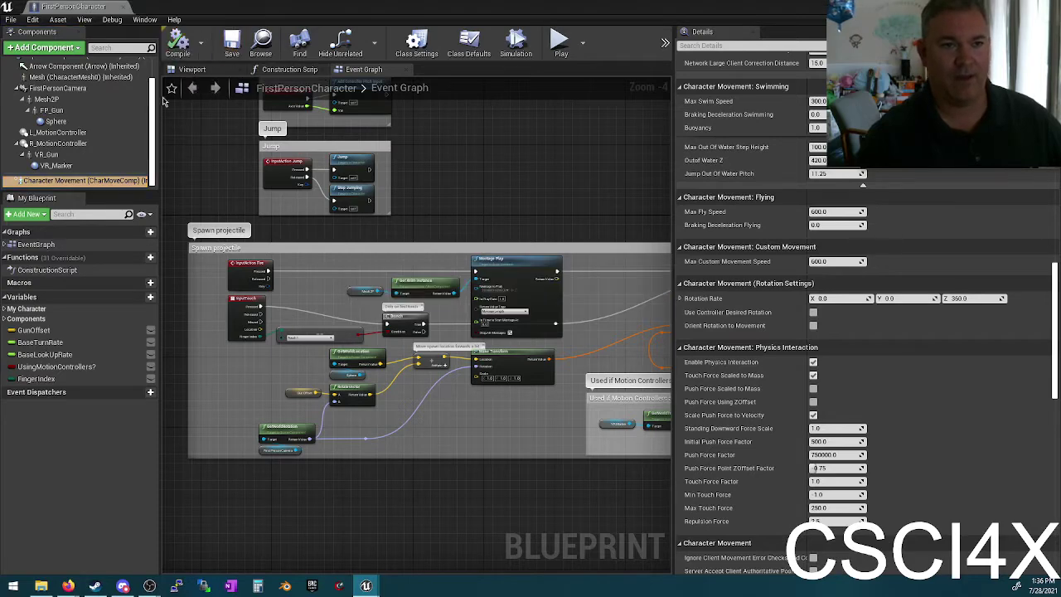
pyautogui.click(67, 182)
pyautogui.scroll(4, 828, 329)
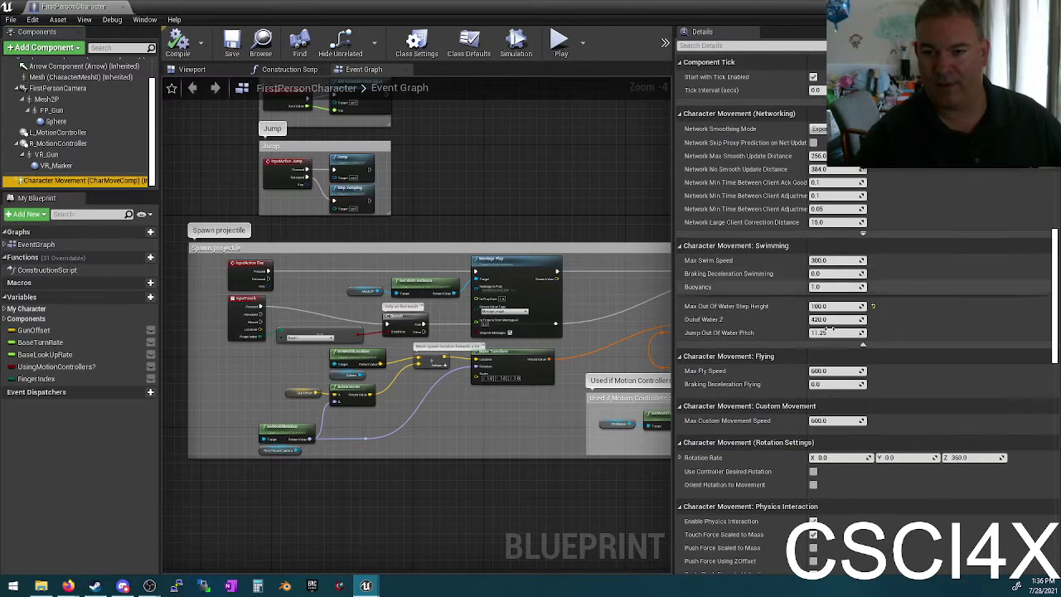
pyautogui.click(862, 344)
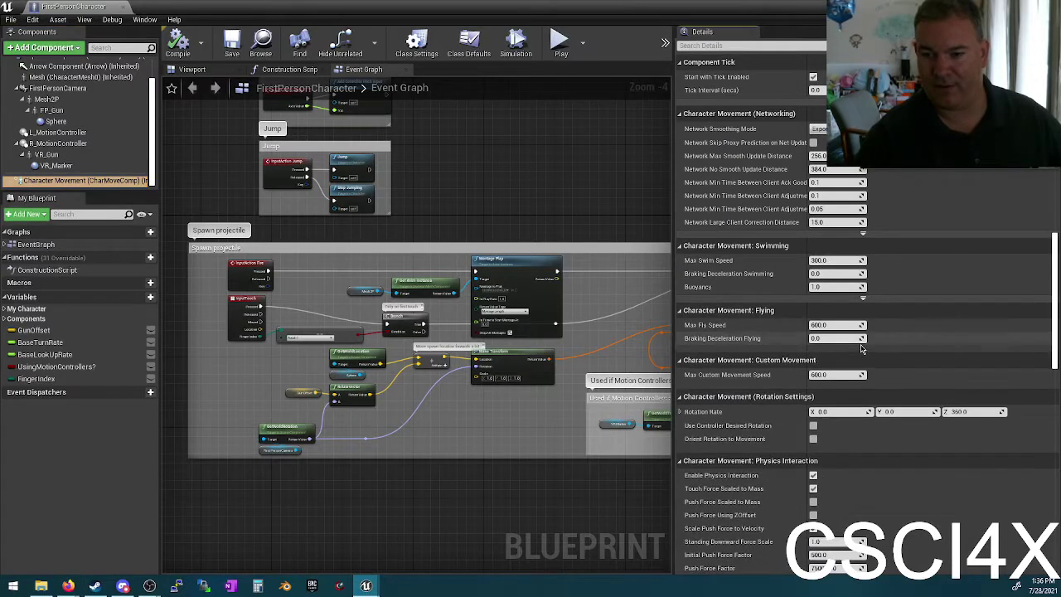
pyautogui.click(863, 301)
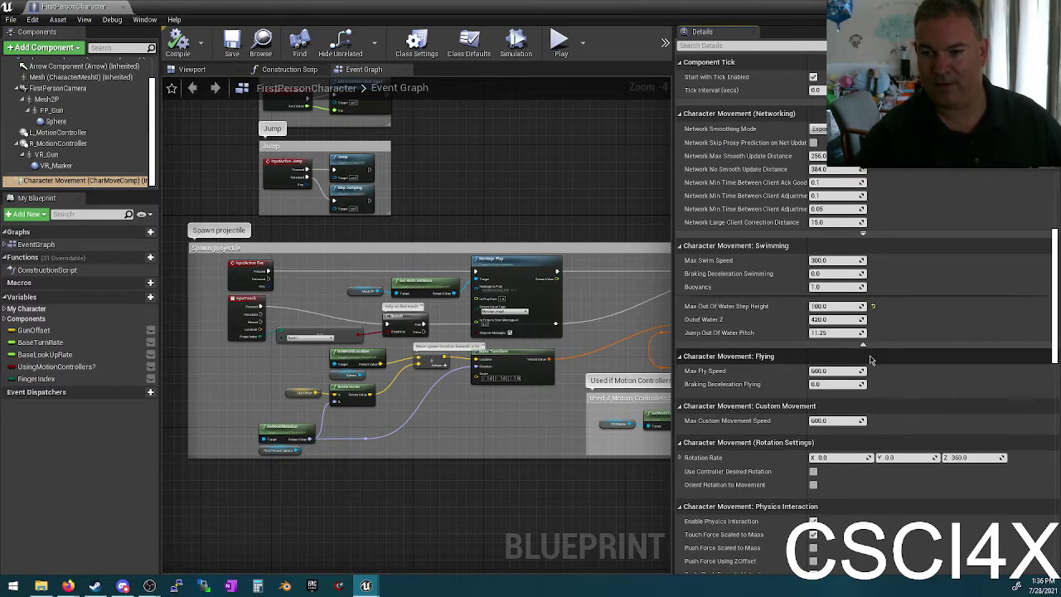
pyautogui.click(863, 346)
pyautogui.click(863, 301)
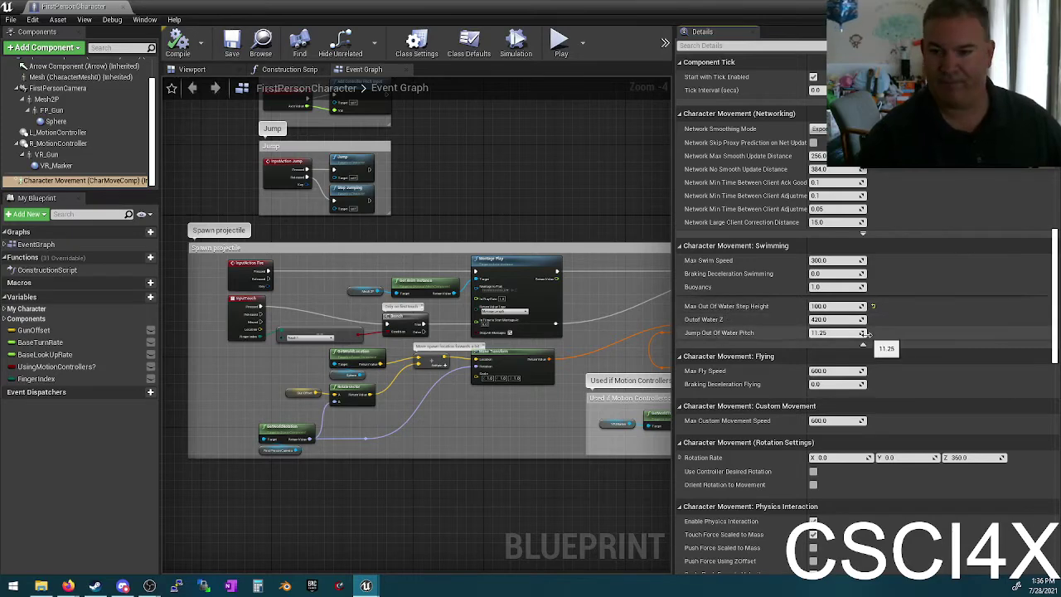
pyautogui.scroll(-2, 862, 332)
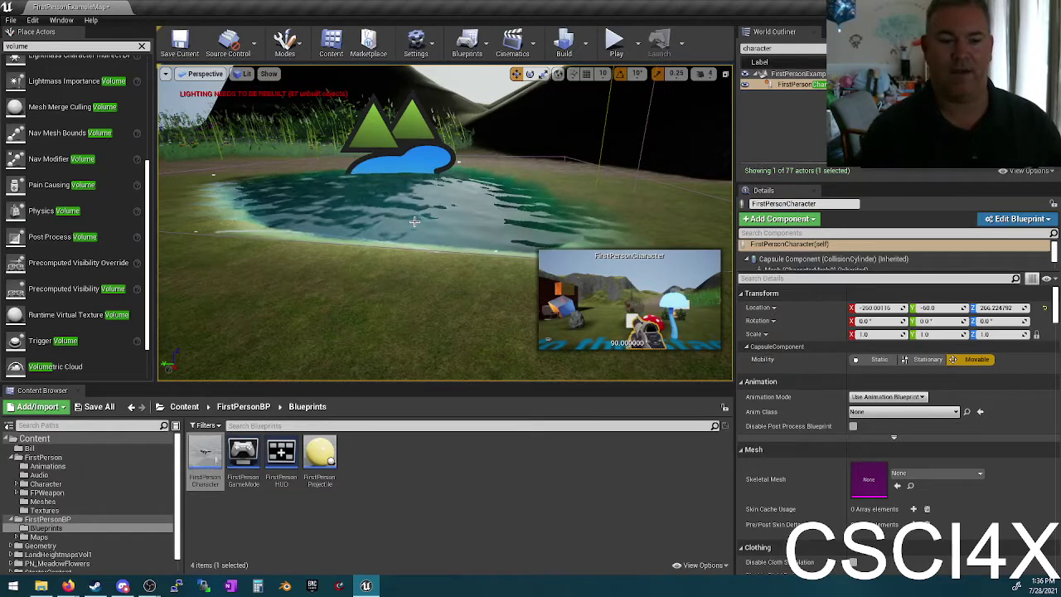
# Step: Place a Post Process Volume in the level and move it over the pond
pyautogui.moveTo(440, 224)
pyautogui.mouseDown(button='right')
pyautogui.moveTo(440, 211)
pyautogui.moveTo(446, 228)
pyautogui.mouseUp(button='right')
pyautogui.press('Escape')
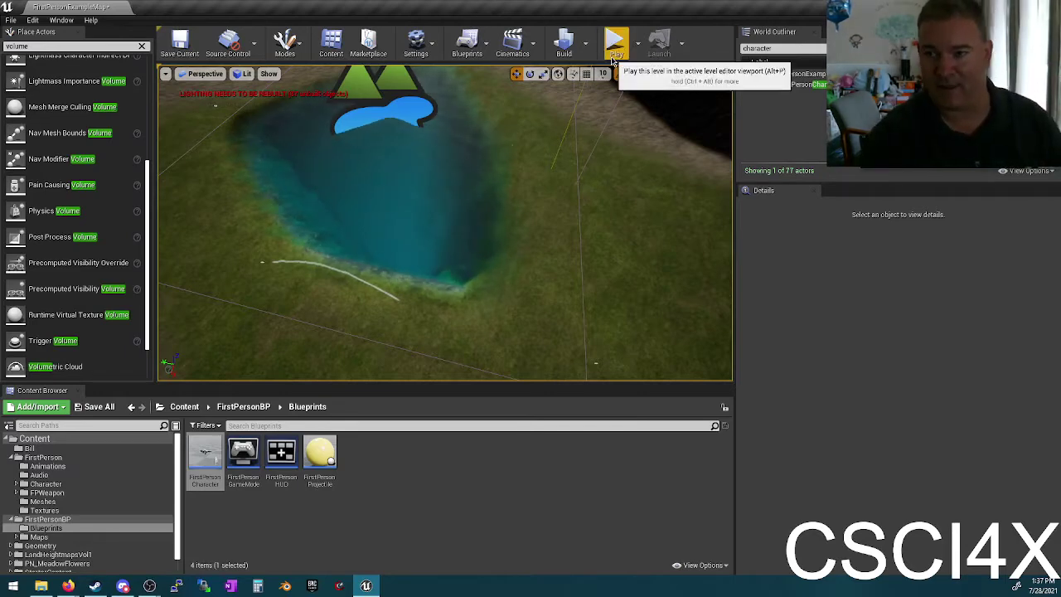
pyautogui.scroll(-3, 118, 245)
pyautogui.scroll(4, 118, 244)
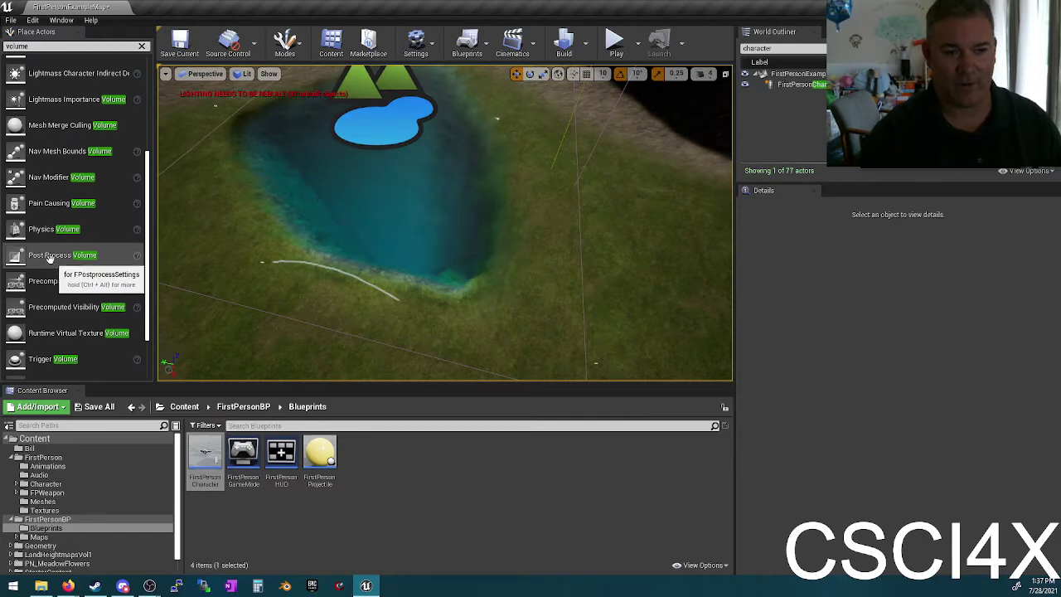
pyautogui.moveTo(51, 257); pyautogui.dragTo(497, 292)
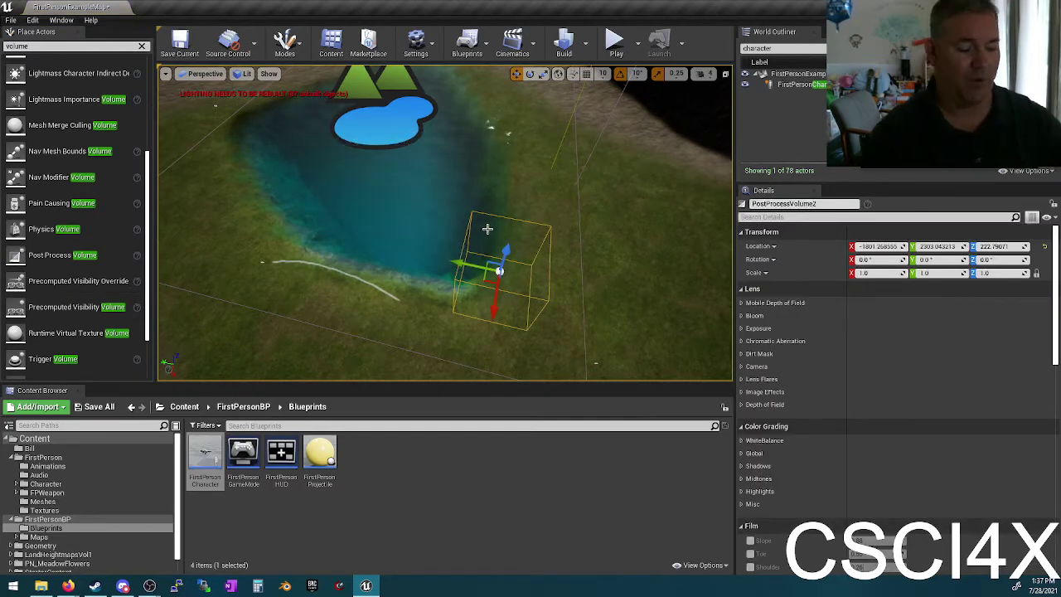
pyautogui.moveTo(492, 303); pyautogui.dragTo(368, 145)
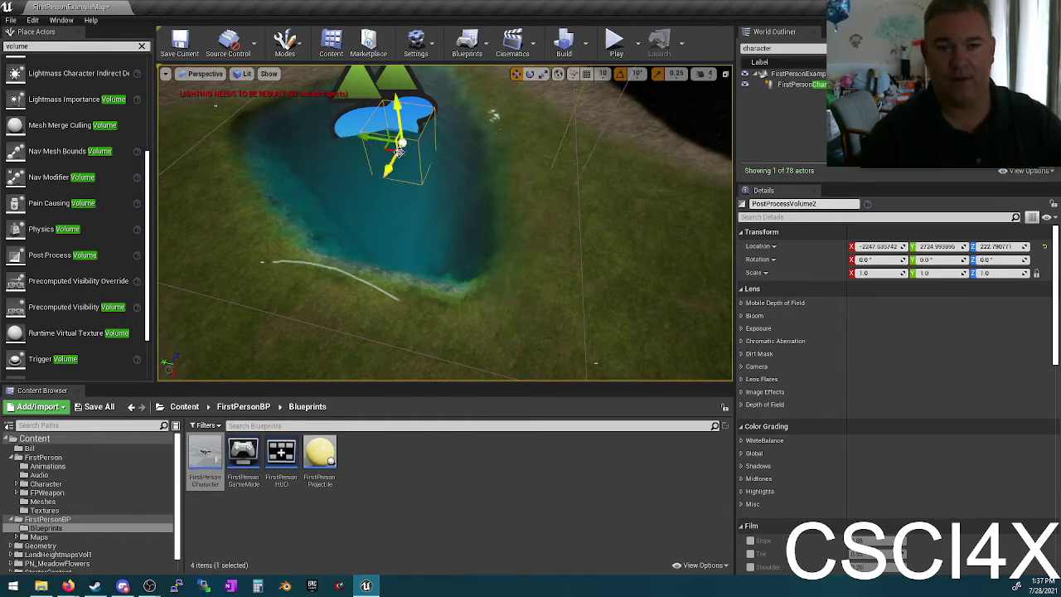
pyautogui.moveTo(368, 145); pyautogui.dragTo(410, 147, button='right')
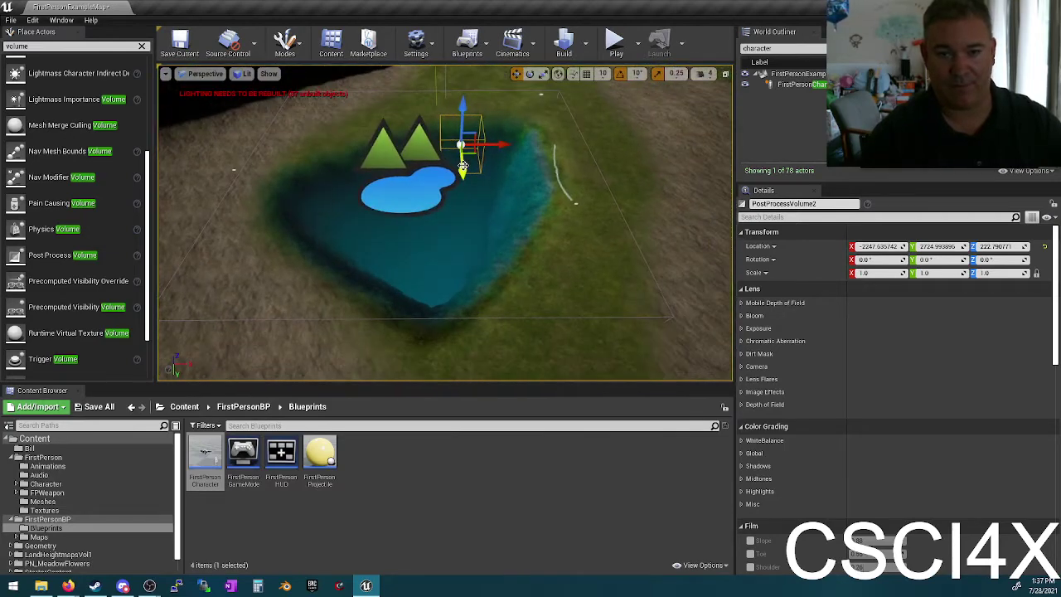
pyautogui.moveTo(462, 167); pyautogui.dragTo(449, 212)
pyautogui.moveTo(465, 141); pyautogui.dragTo(463, 168)
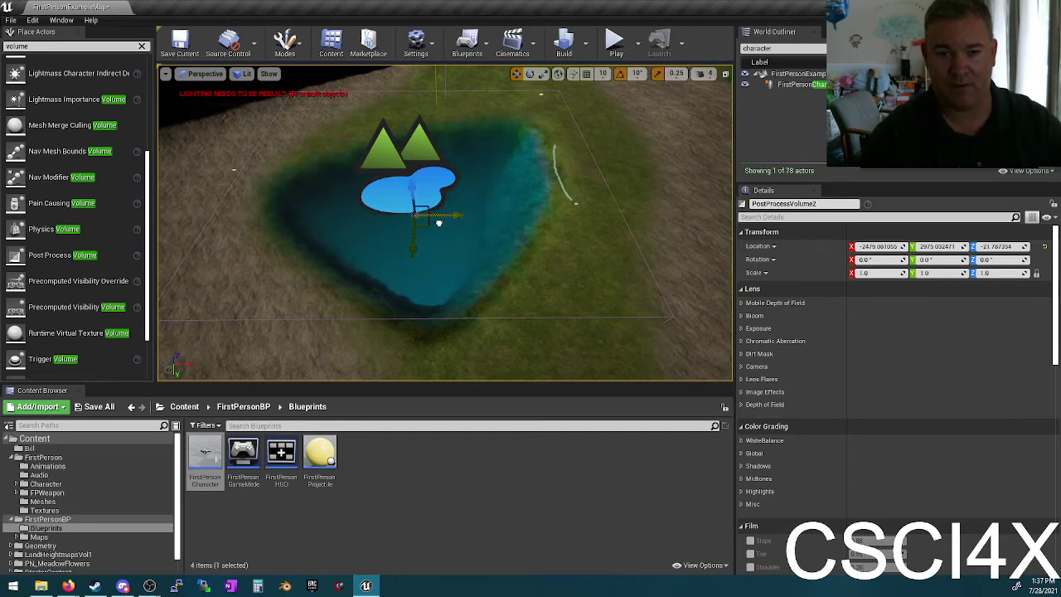
pyautogui.moveTo(438, 222); pyautogui.dragTo(443, 221)
# Step: Scale the volume to about 9.25 × 8.75 × 8.5 and sink it below the water surface
pyautogui.press('e')
pyautogui.press('w')
pyautogui.press('e')
pyautogui.press('r')
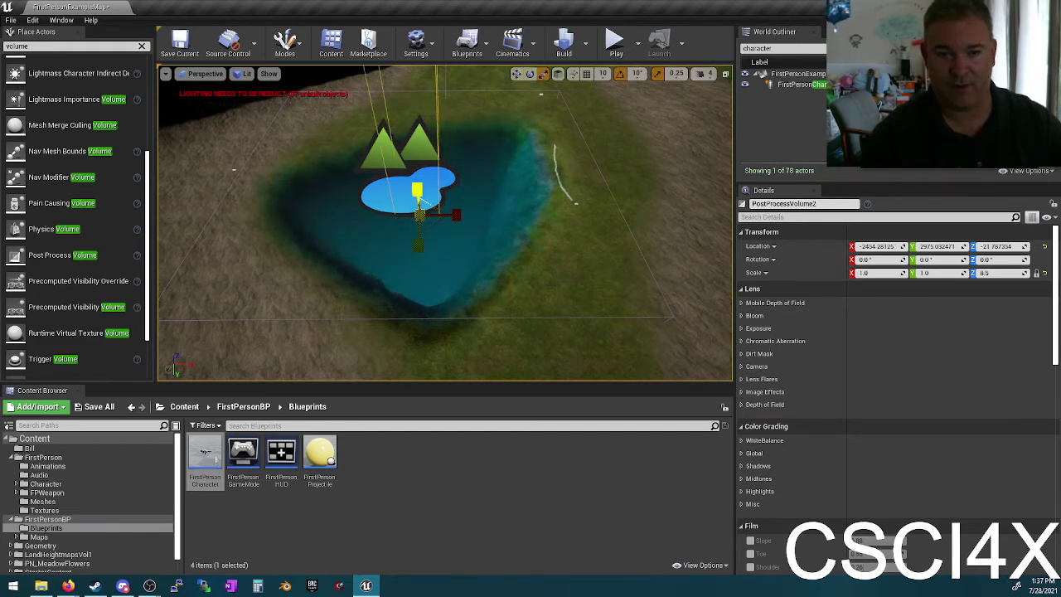
pyautogui.moveTo(454, 217); pyautogui.dragTo(500, 217)
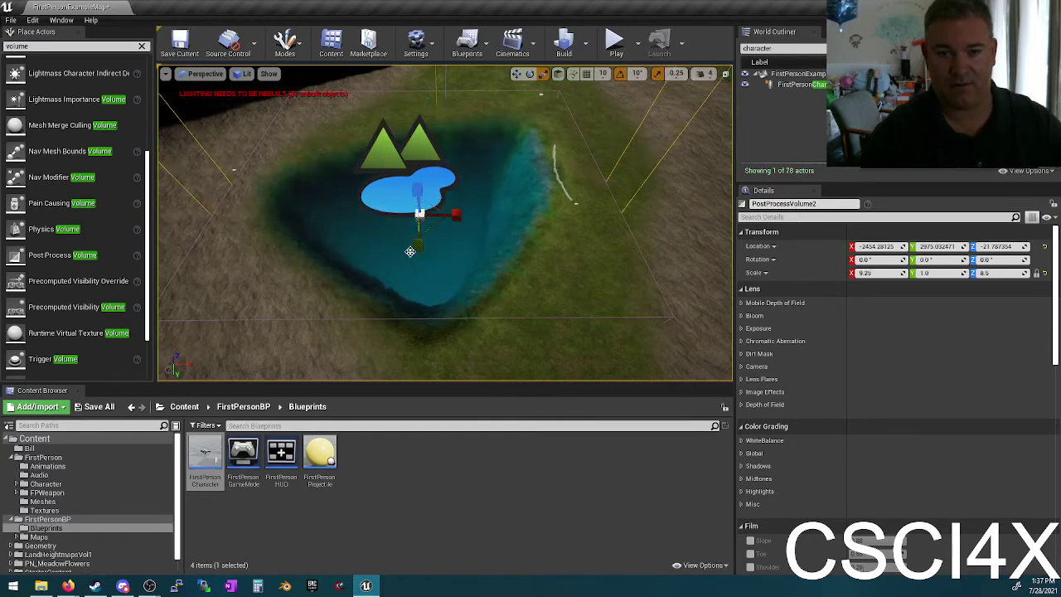
pyautogui.moveTo(419, 245); pyautogui.dragTo(418, 281)
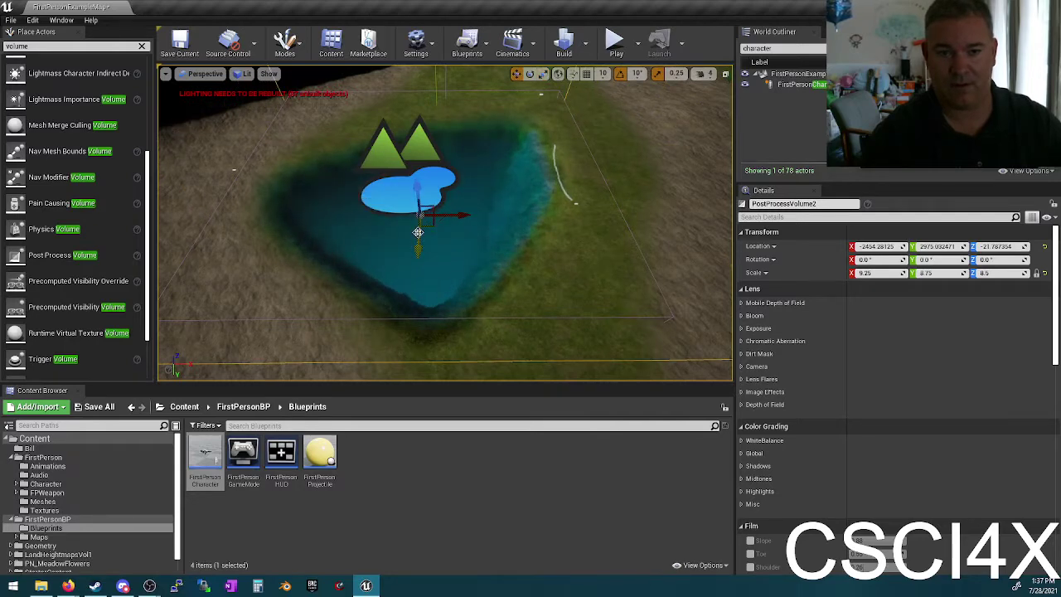
pyautogui.moveTo(417, 232); pyautogui.dragTo(419, 217)
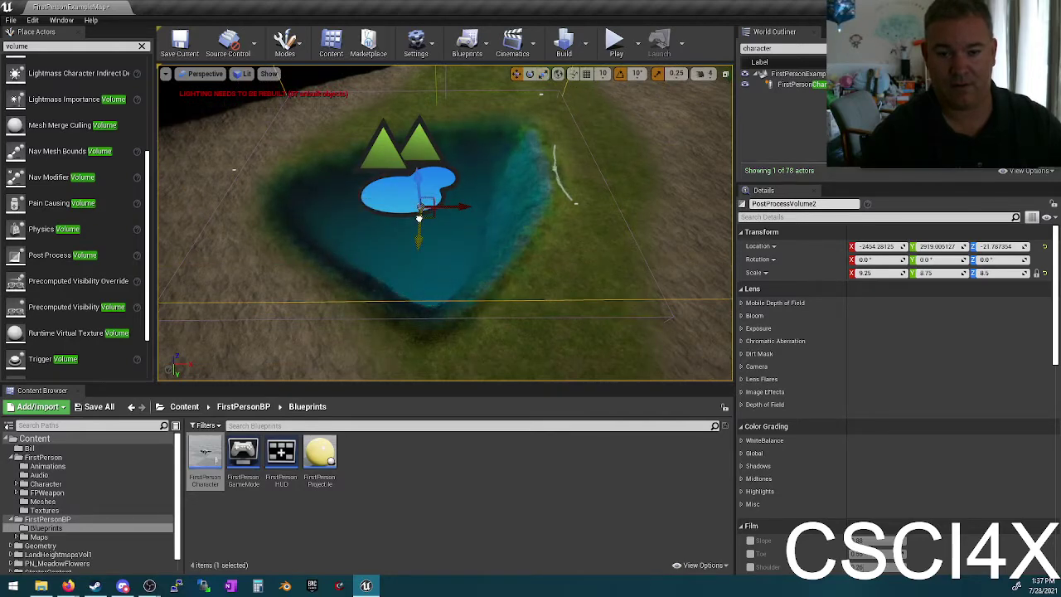
pyautogui.moveTo(417, 175); pyautogui.dragTo(402, 257)
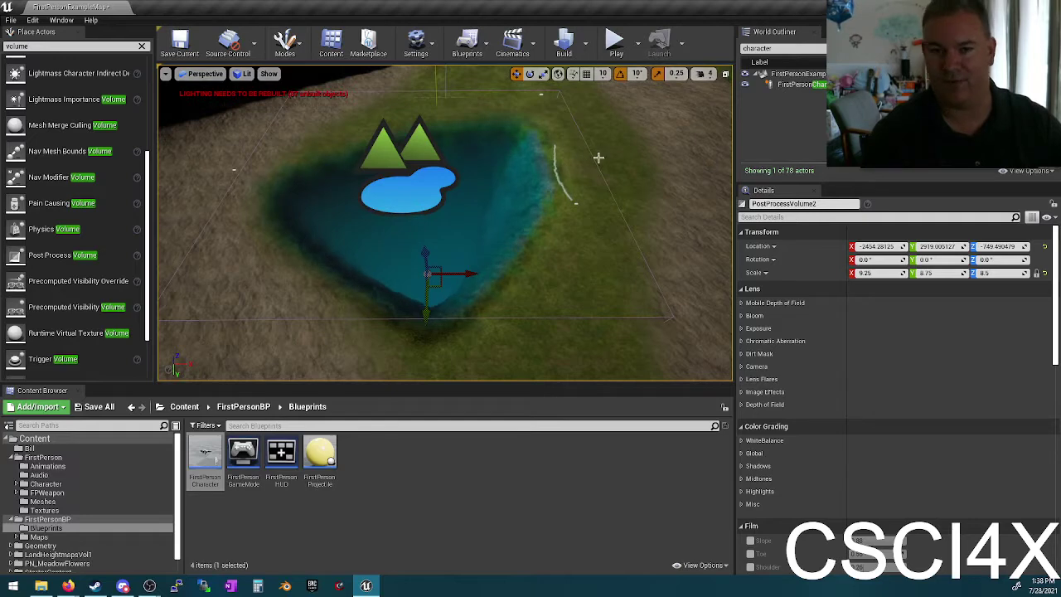
pyautogui.moveTo(397, 248); pyautogui.dragTo(401, 282)
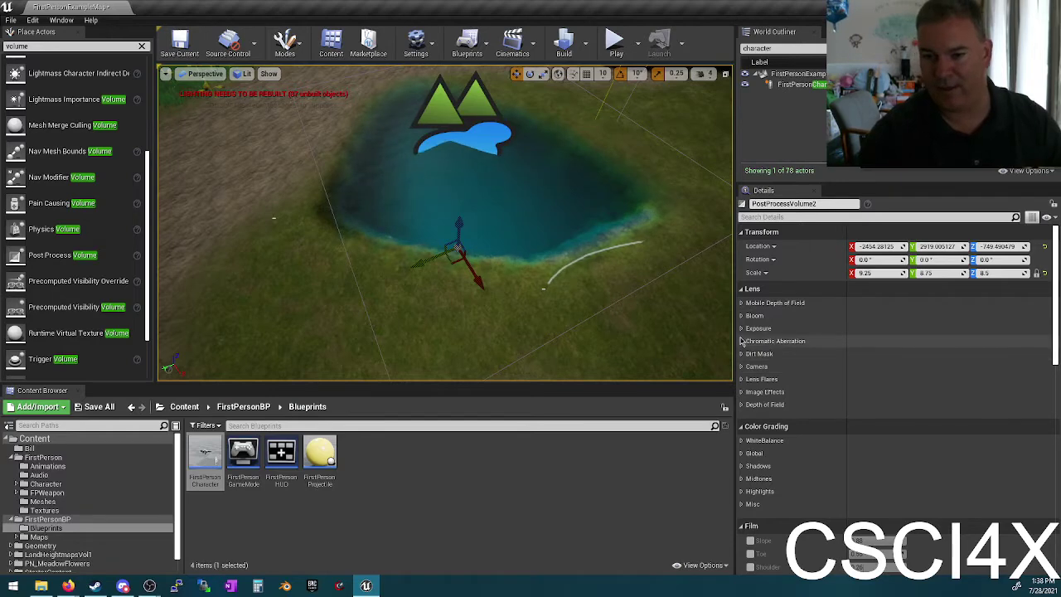
# Step: Expand the Misc, Translucency, reflection and Light Propagation Volume categories of PostProcessVolume2
pyautogui.scroll(-6, 833, 423)
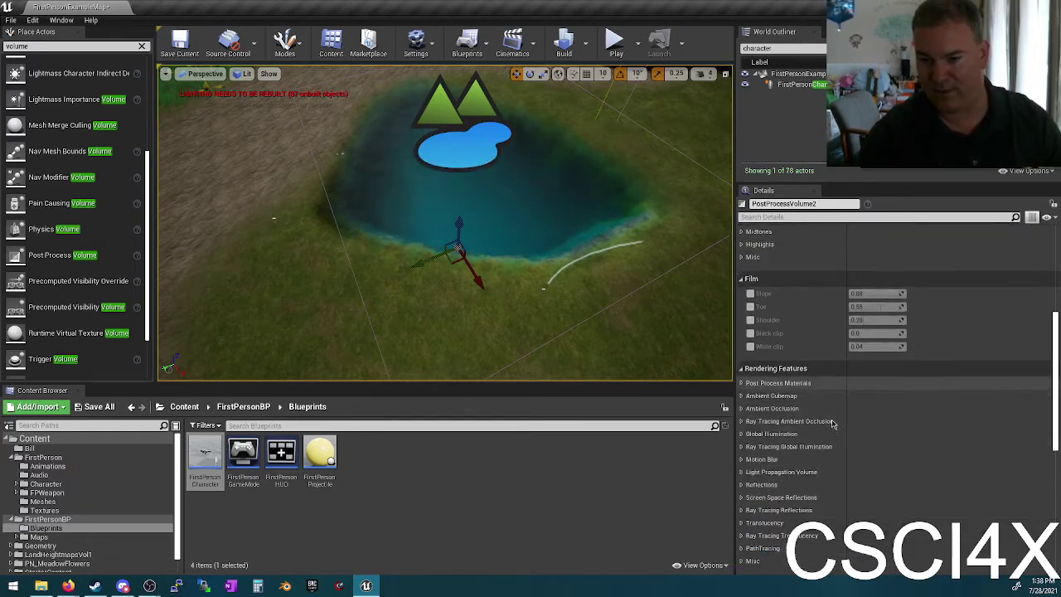
pyautogui.scroll(-6, 832, 423)
pyautogui.scroll(3, 827, 373)
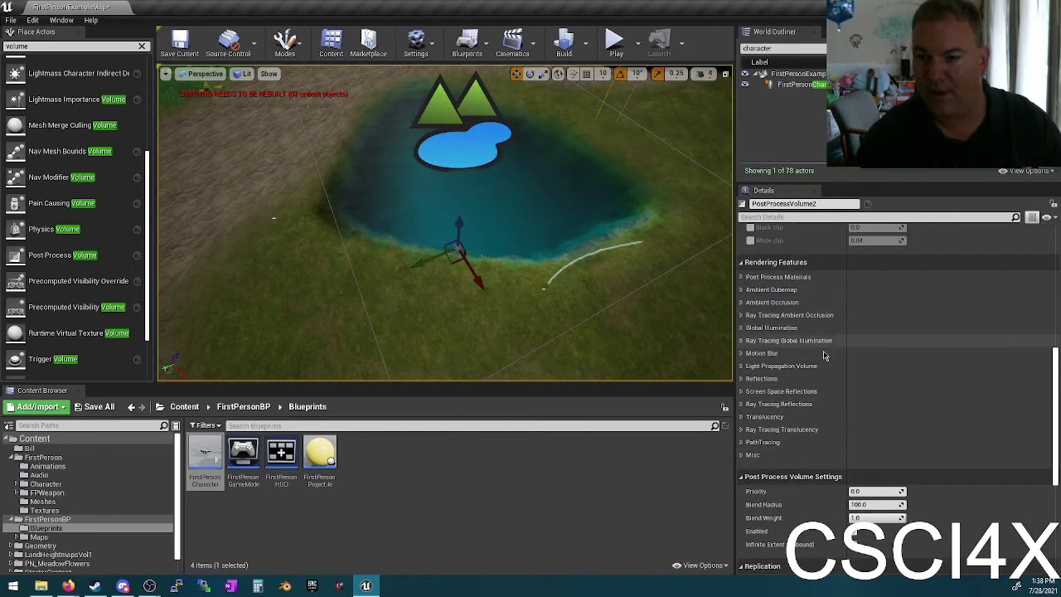
pyautogui.scroll(-4, 833, 361)
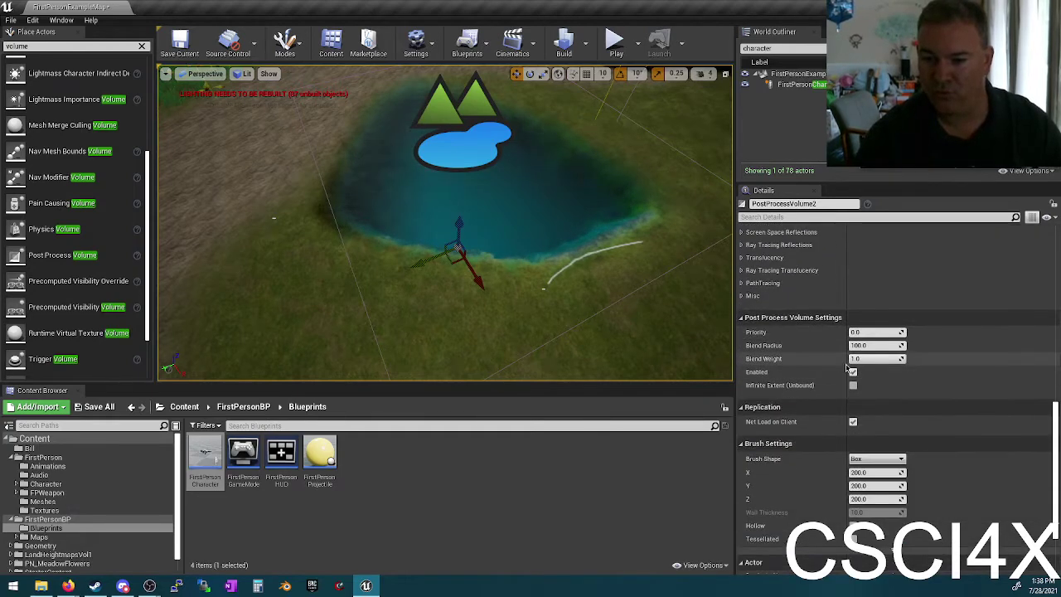
pyautogui.scroll(-3, 846, 367)
pyautogui.scroll(5, 833, 374)
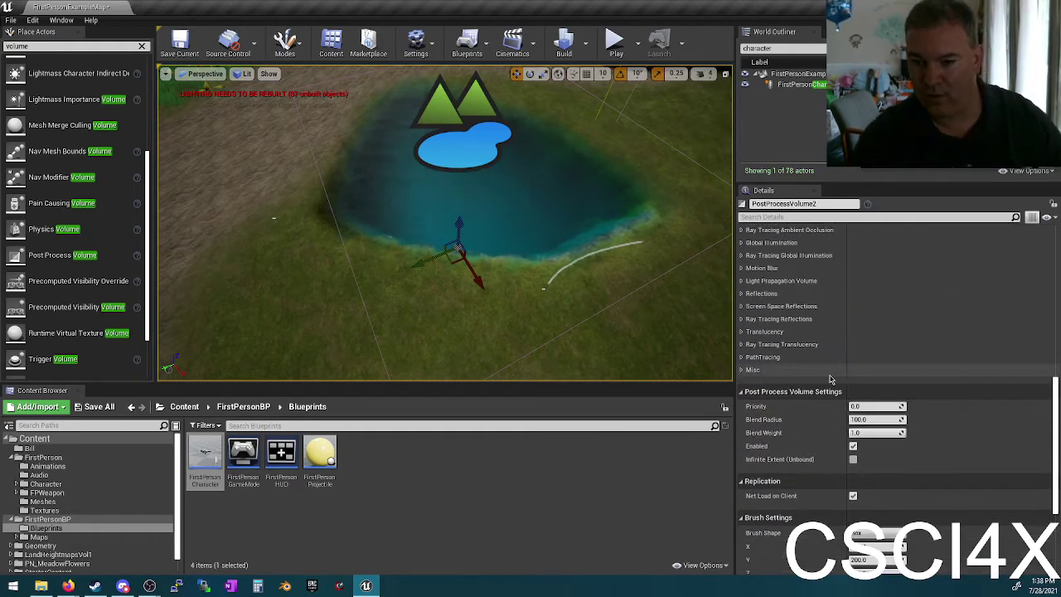
pyautogui.scroll(1, 828, 379)
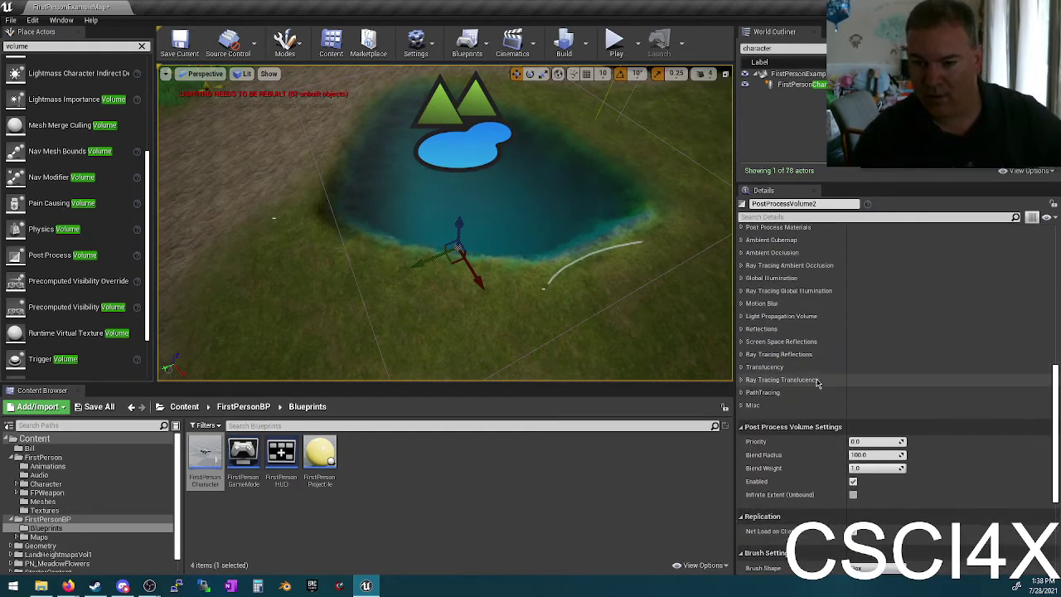
pyautogui.click(741, 405)
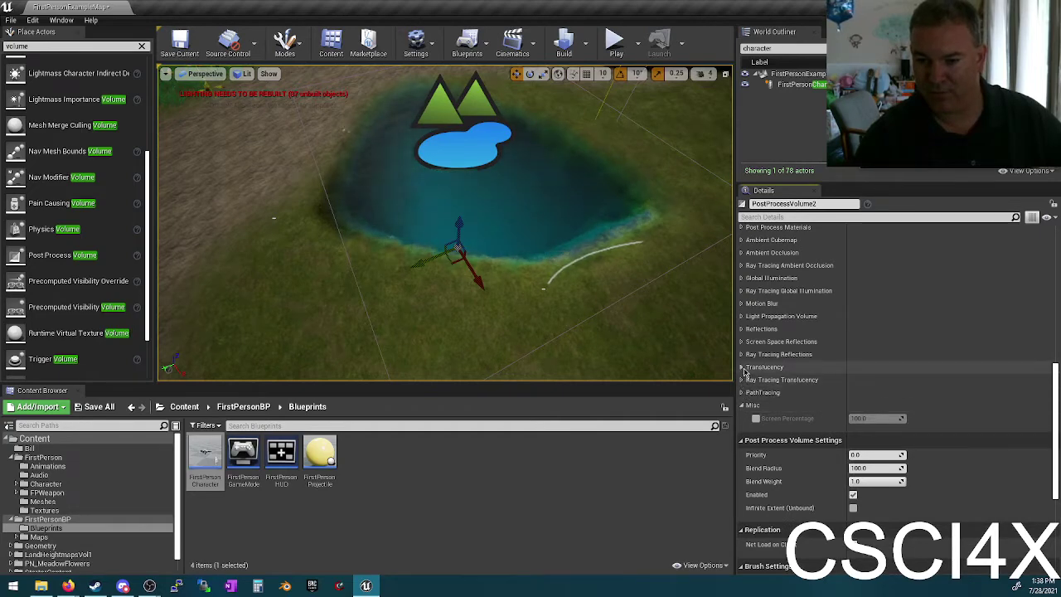
pyautogui.click(742, 367)
pyautogui.click(742, 354)
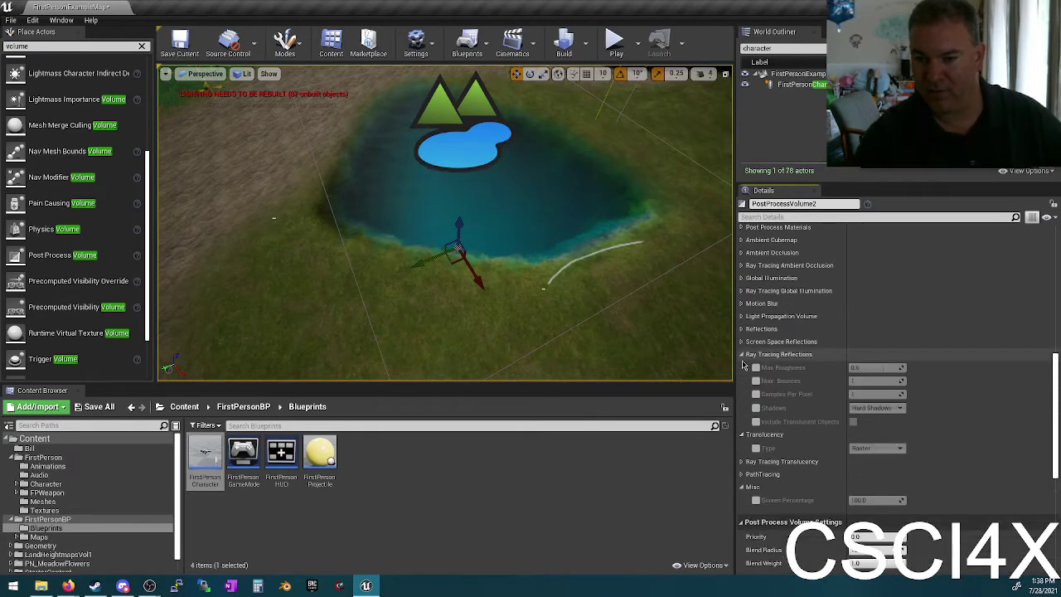
pyautogui.click(742, 342)
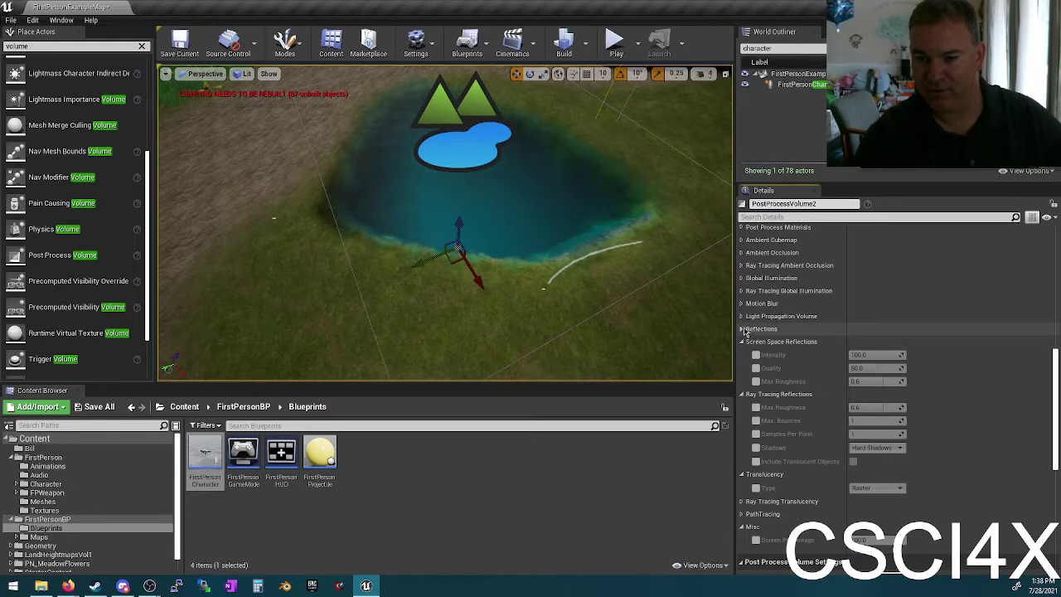
pyautogui.click(743, 329)
pyautogui.click(743, 315)
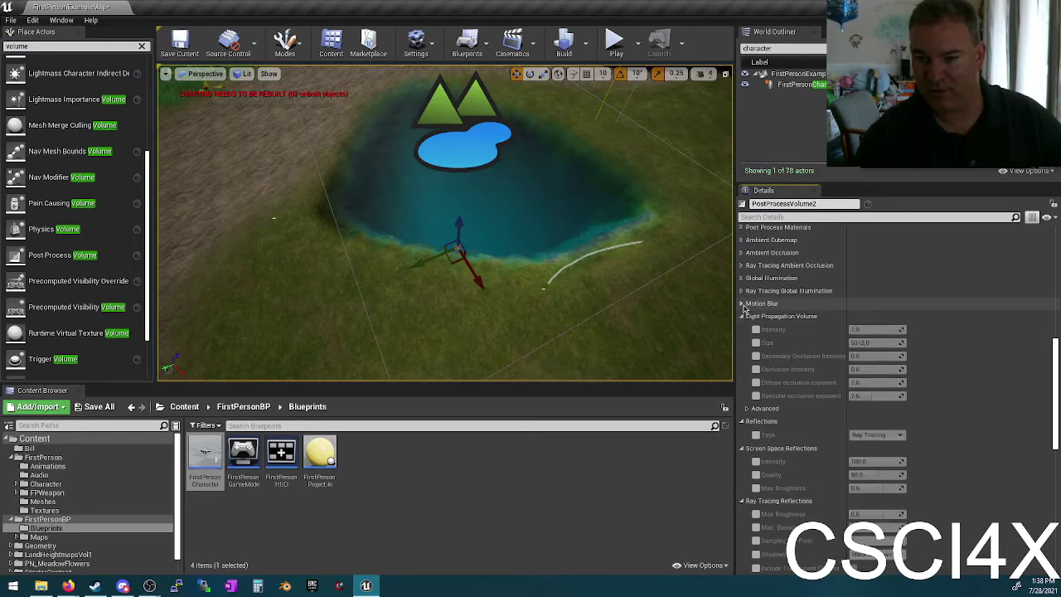
# Step: Expand Motion Blur, illumination, ambient occlusion, Ambient Cubemap and post process material categories, then return to Film
pyautogui.click(742, 303)
pyautogui.click(742, 291)
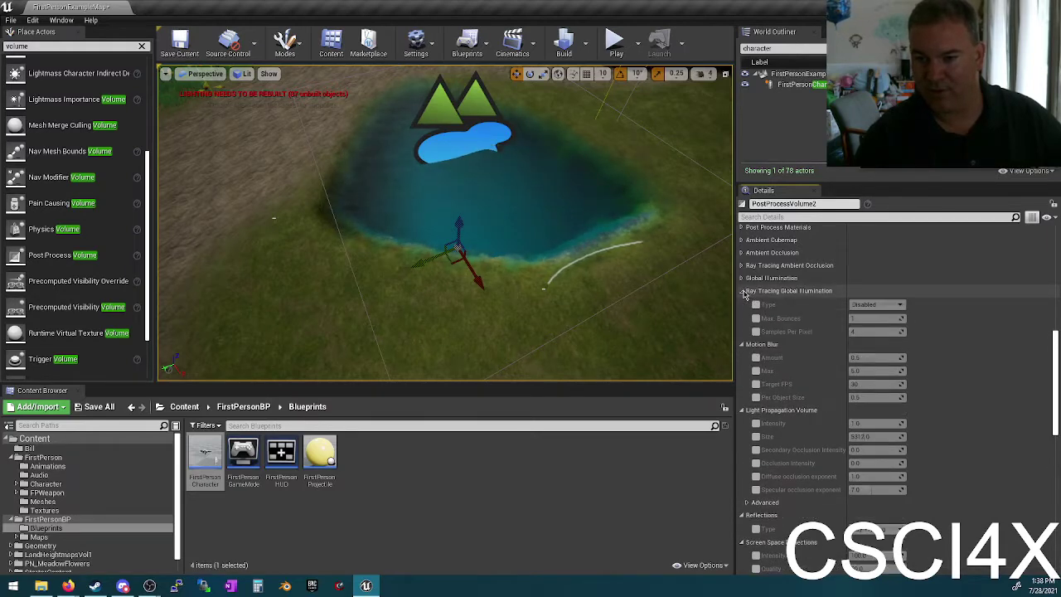
pyautogui.click(743, 279)
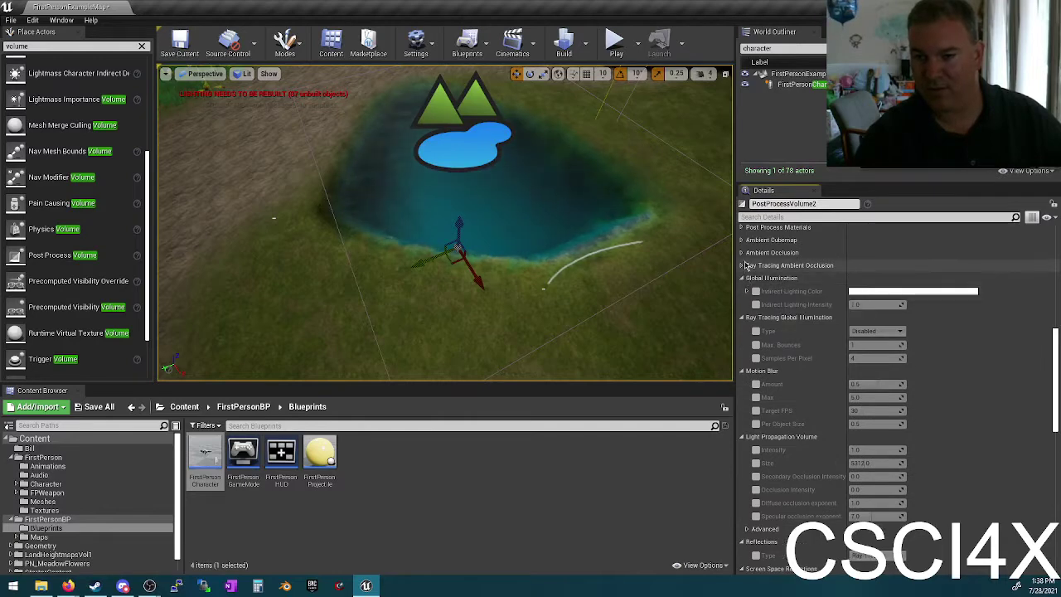
pyautogui.click(743, 265)
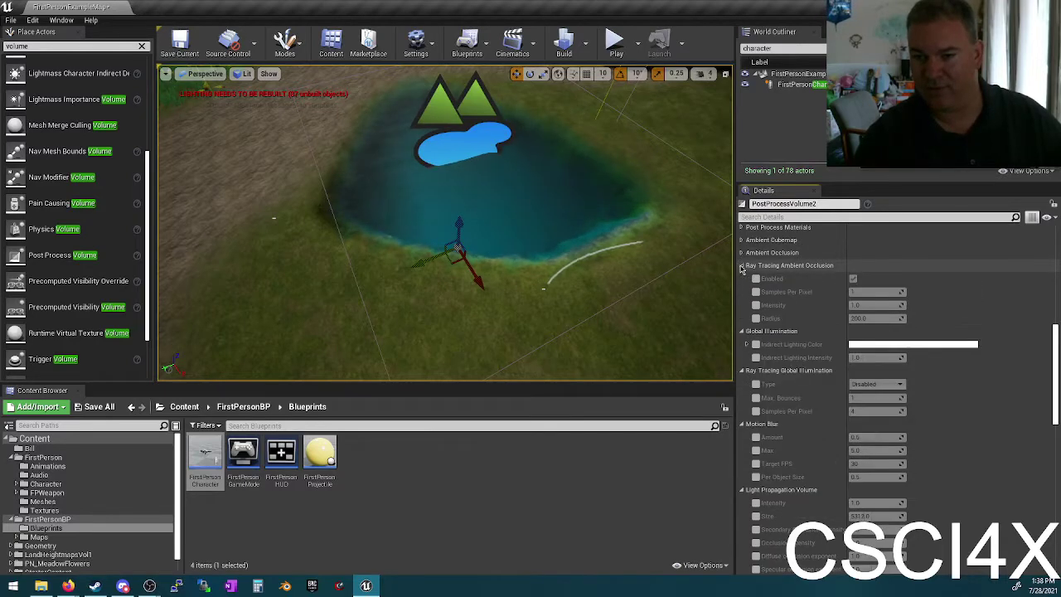
pyautogui.click(742, 252)
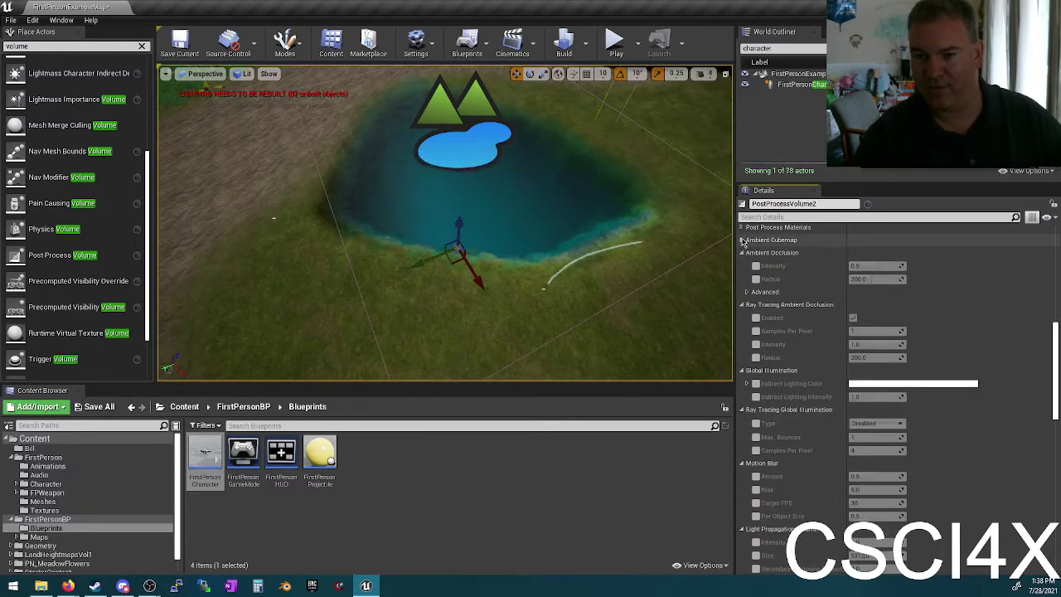
pyautogui.click(742, 240)
pyautogui.scroll(1, 742, 264)
pyautogui.click(742, 262)
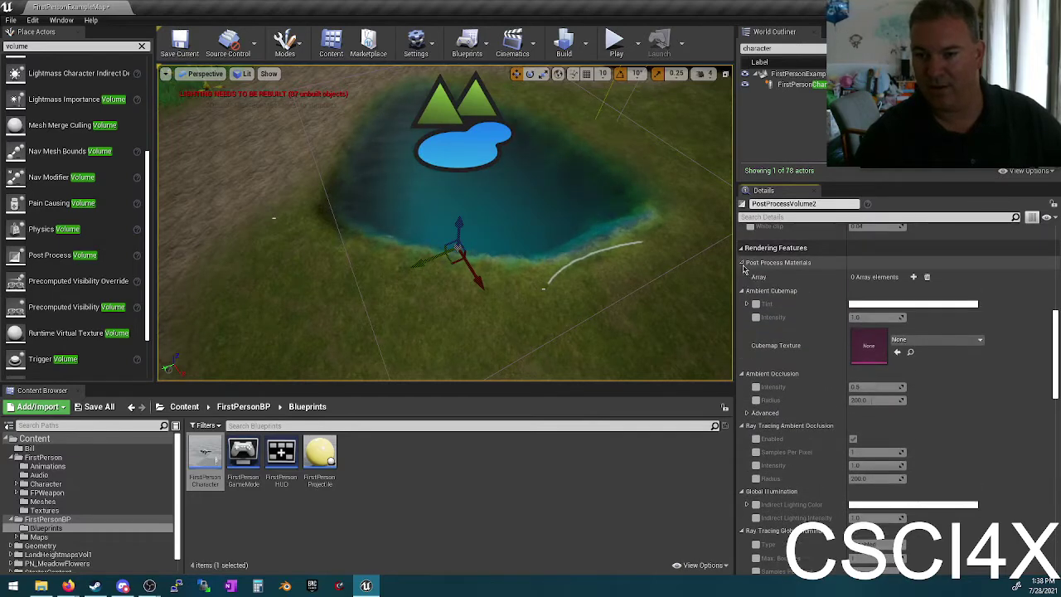
pyautogui.scroll(5, 762, 381)
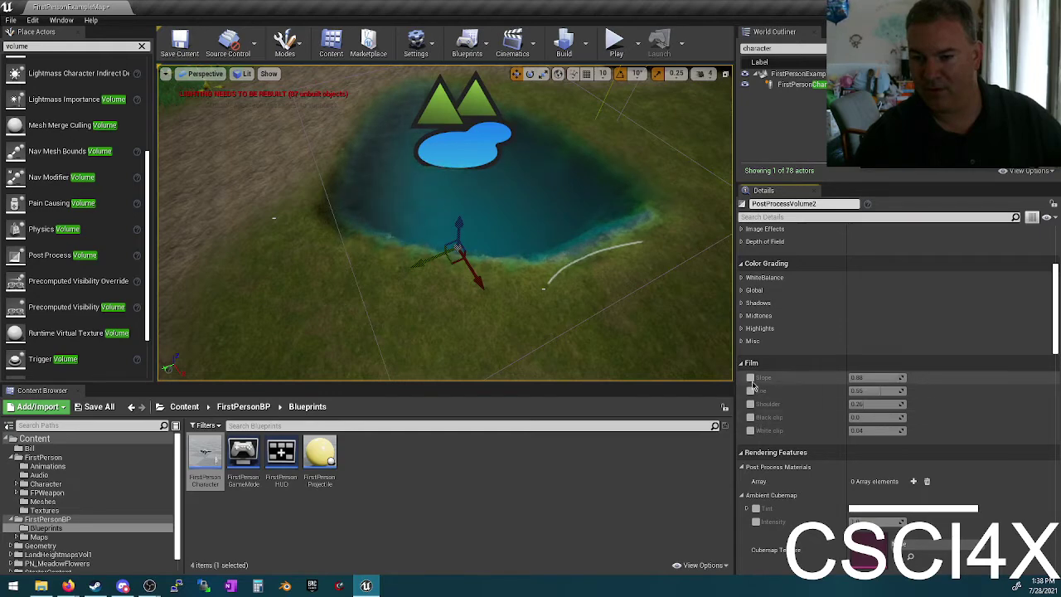
# Step: Override Film Toe, Shoulder, Black clip and White clip, setting Shoulder to 0.75 and Slope to about 0.72
pyautogui.click(750, 390)
pyautogui.click(750, 403)
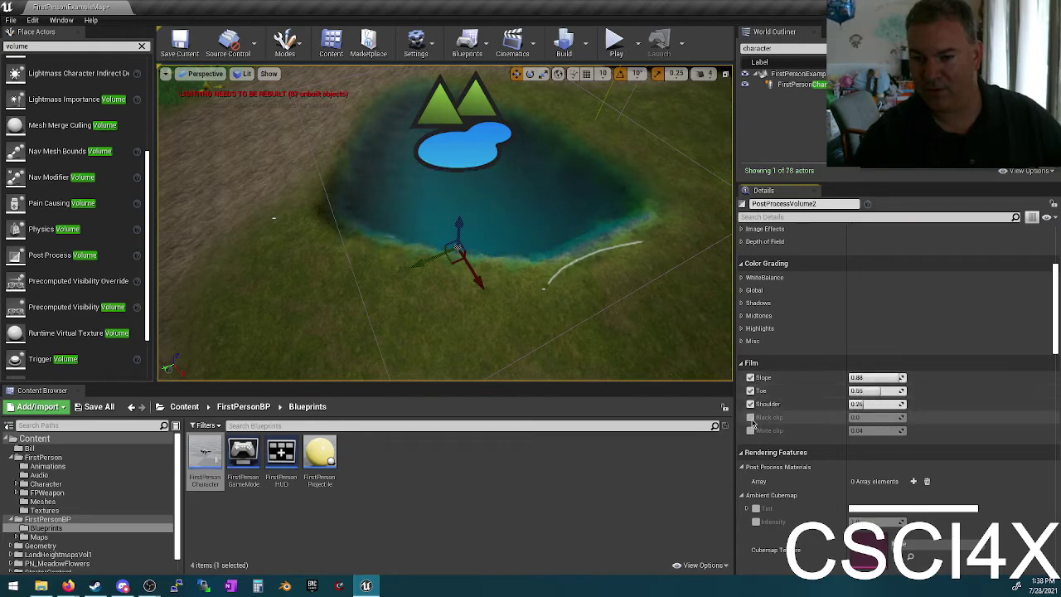
pyautogui.click(750, 416)
pyautogui.click(750, 431)
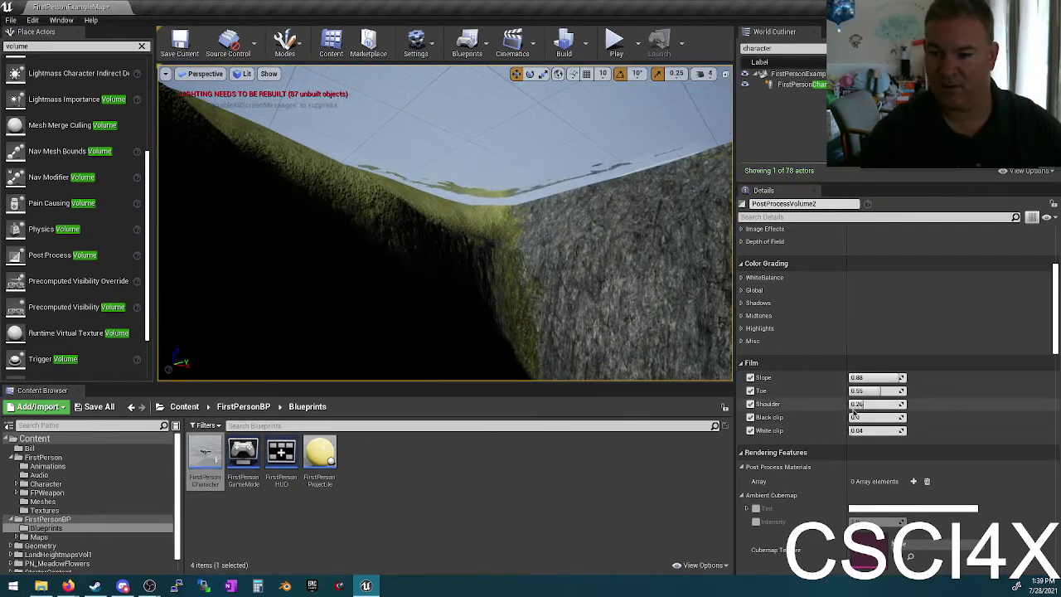
pyautogui.moveTo(875, 403); pyautogui.dragTo(853, 430)
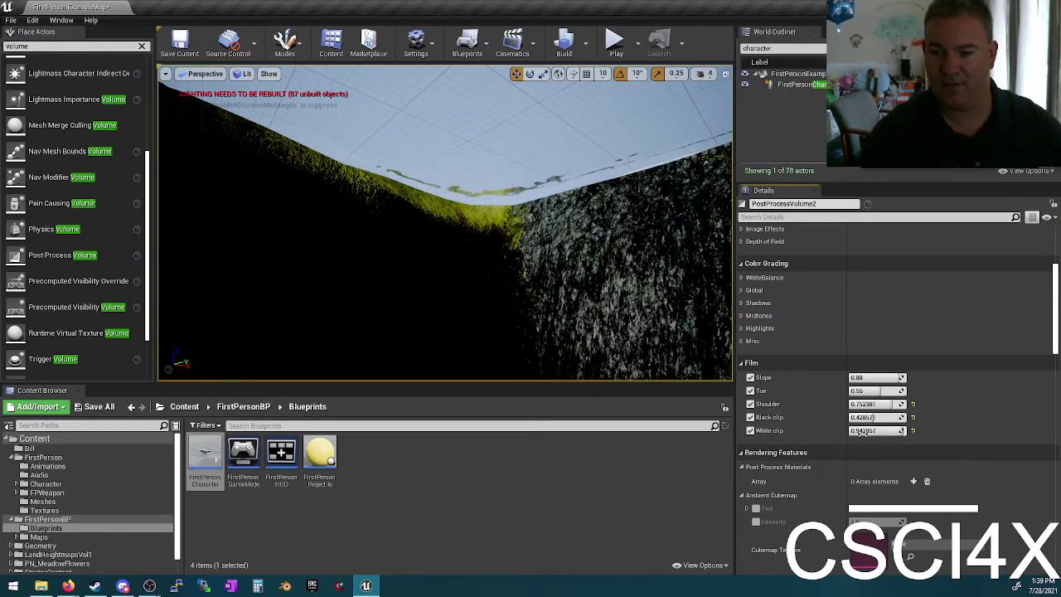
pyautogui.moveTo(878, 377)
pyautogui.mouseDown()
pyautogui.moveTo(848, 377)
pyautogui.moveTo(892, 390)
pyautogui.mouseUp()
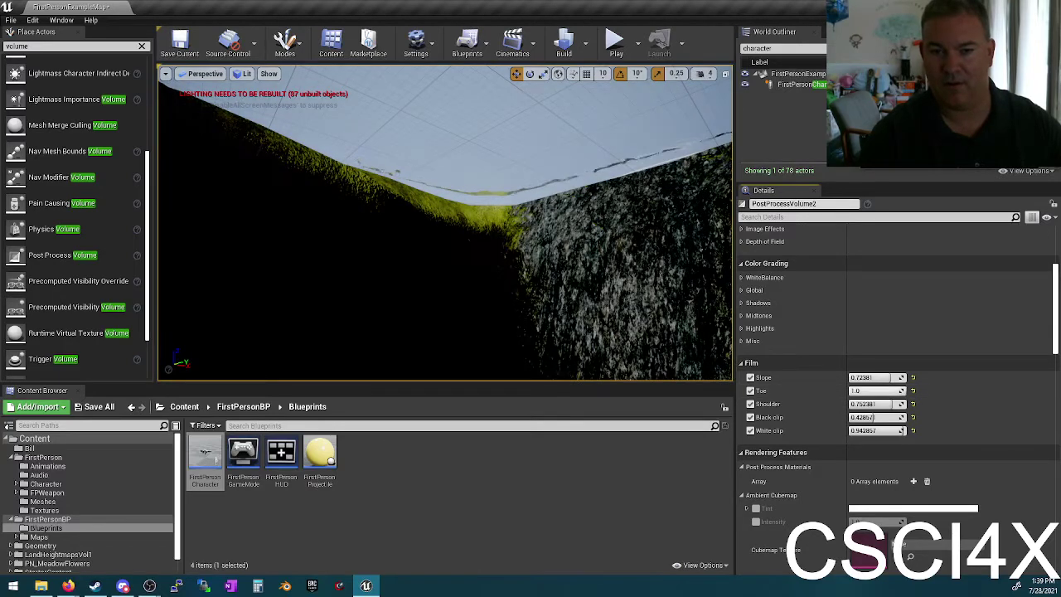
# Step: Enable the Misc colour-grading overrides with Blue Correction at 0.6
pyautogui.click(744, 342)
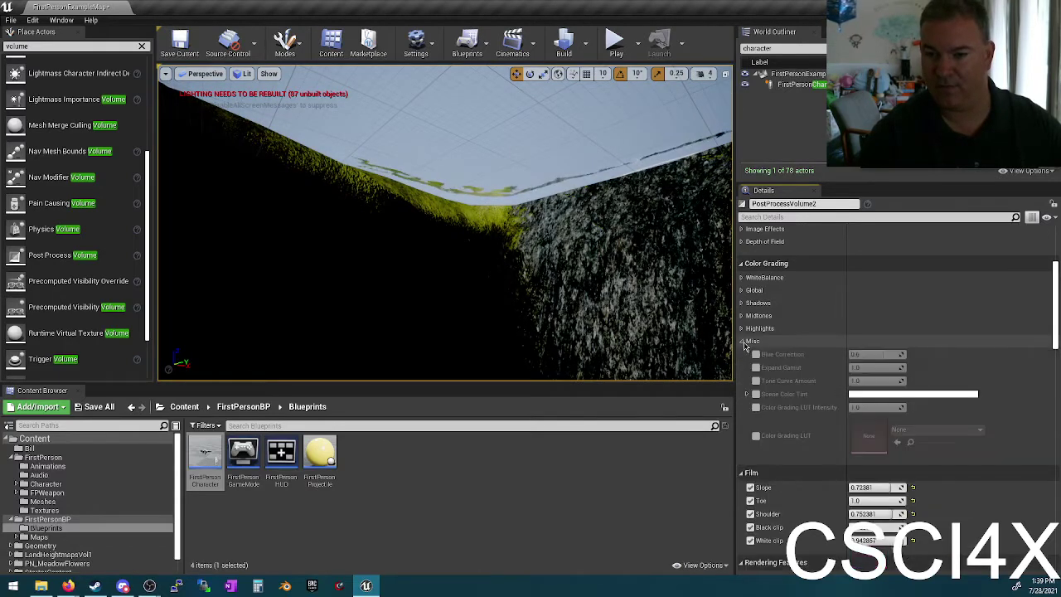
pyautogui.click(755, 355)
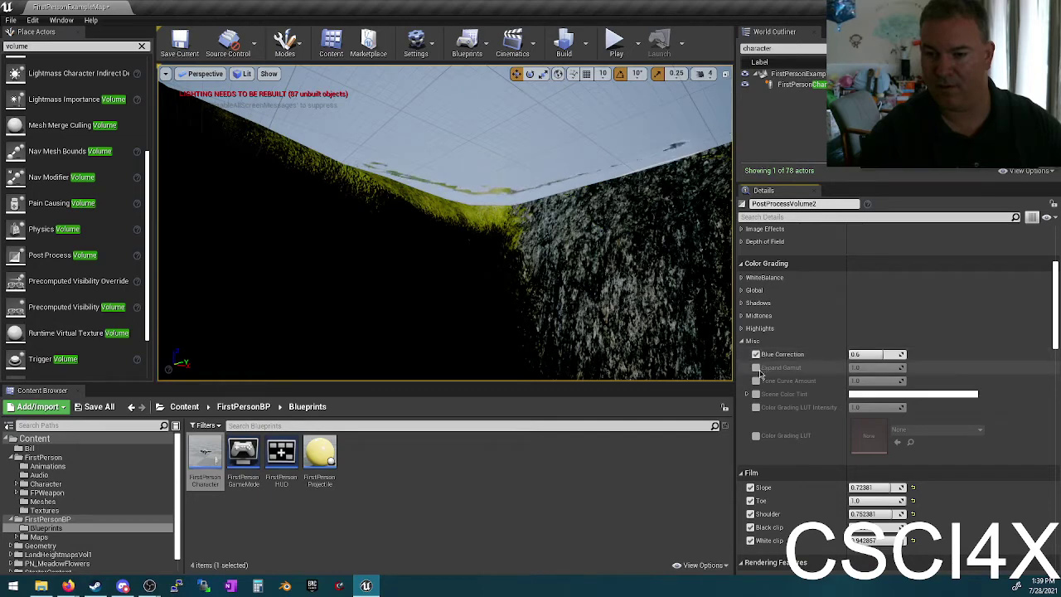
pyautogui.click(756, 380)
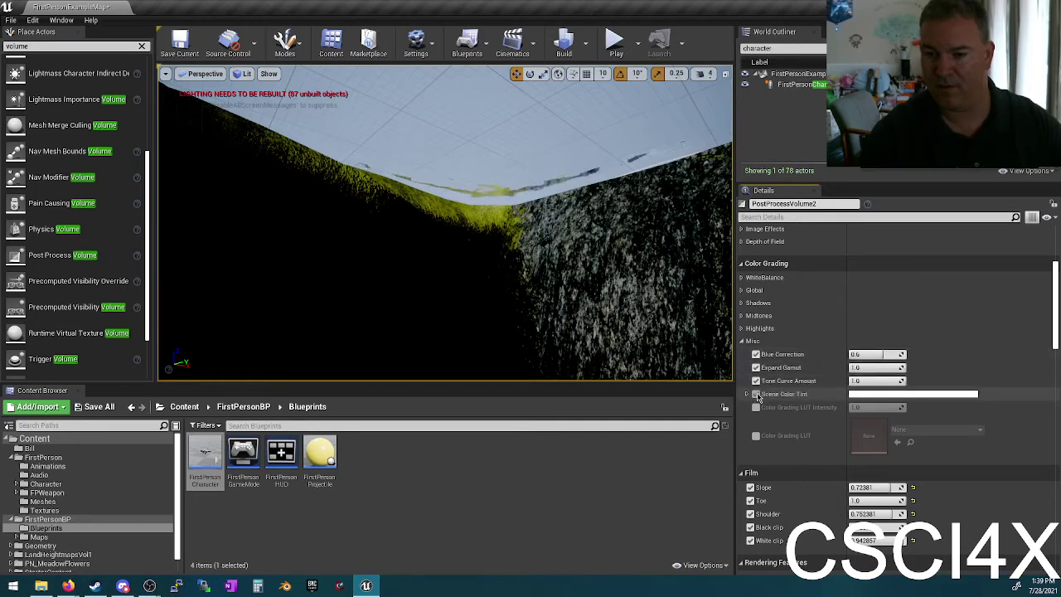
pyautogui.click(756, 393)
pyautogui.click(755, 407)
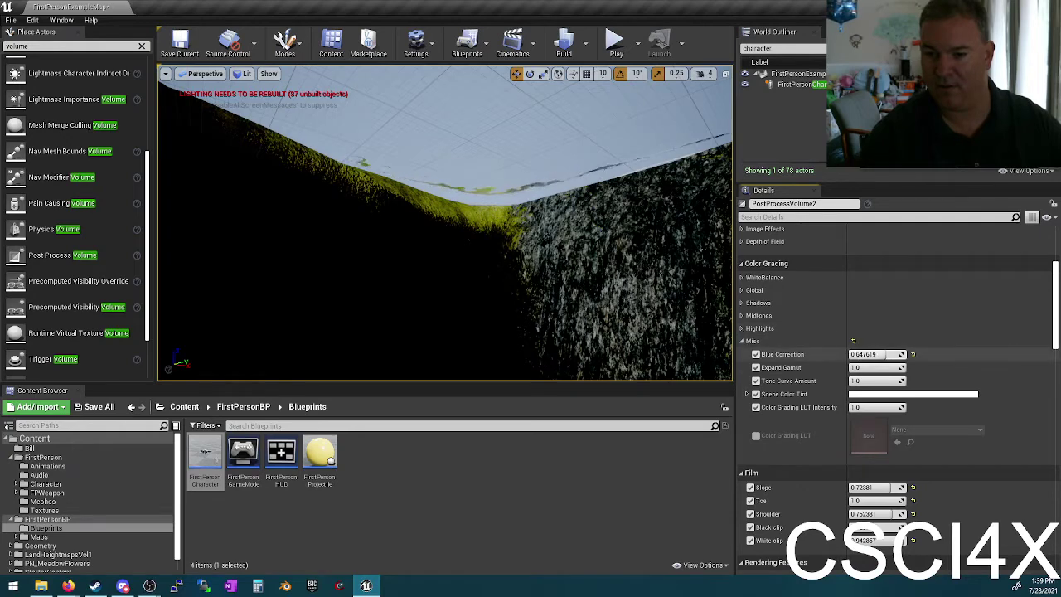
pyautogui.click(912, 354)
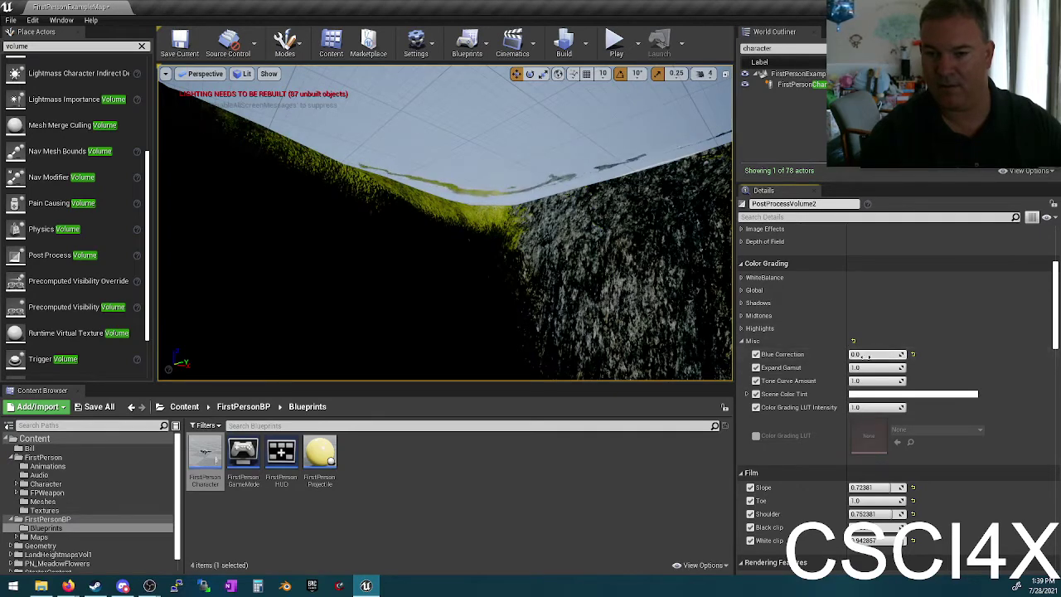
pyautogui.click(913, 355)
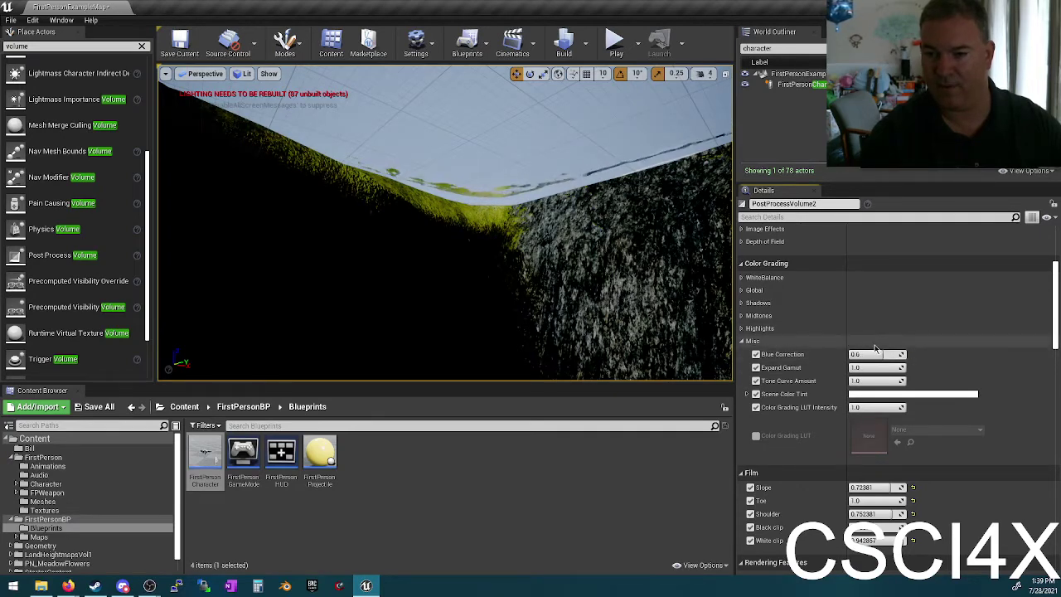
# Step: Override Highlights Contrast, Gamma and Gain, and tint Highlights Saturation toward blue
pyautogui.click(742, 329)
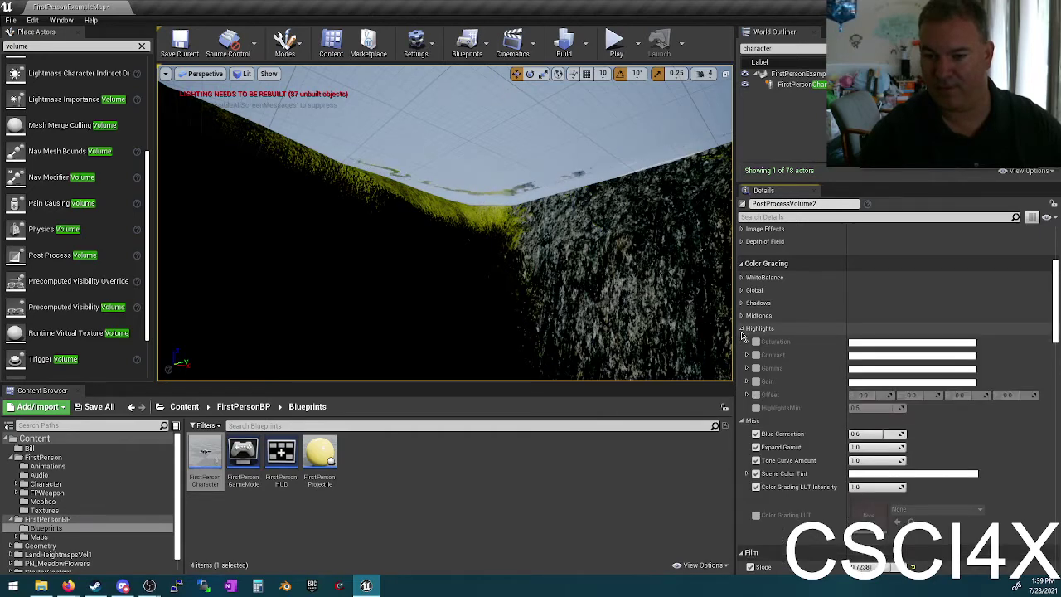
pyautogui.click(755, 355)
pyautogui.click(754, 368)
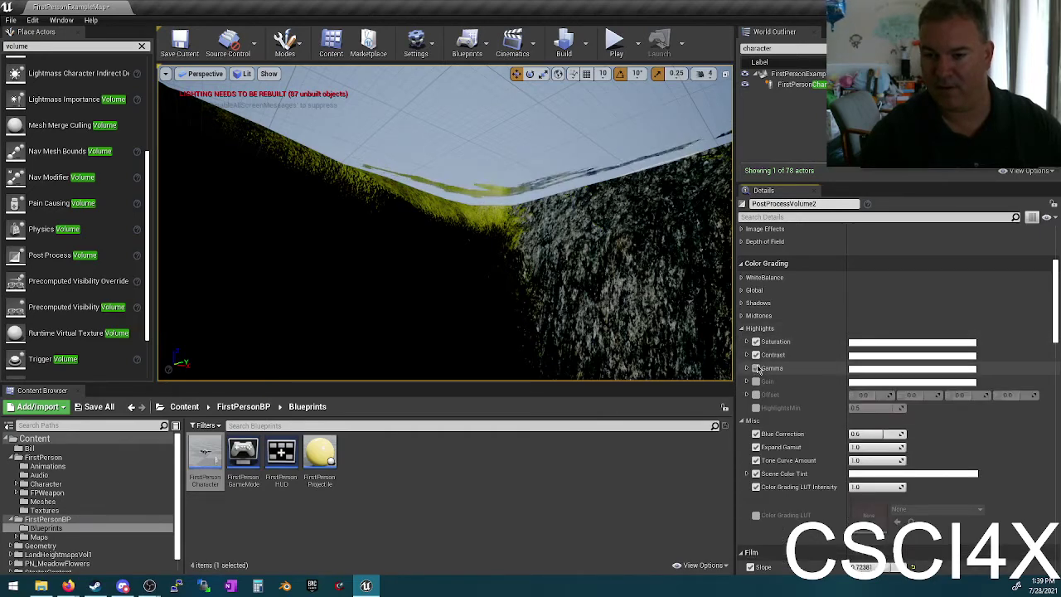
pyautogui.click(755, 381)
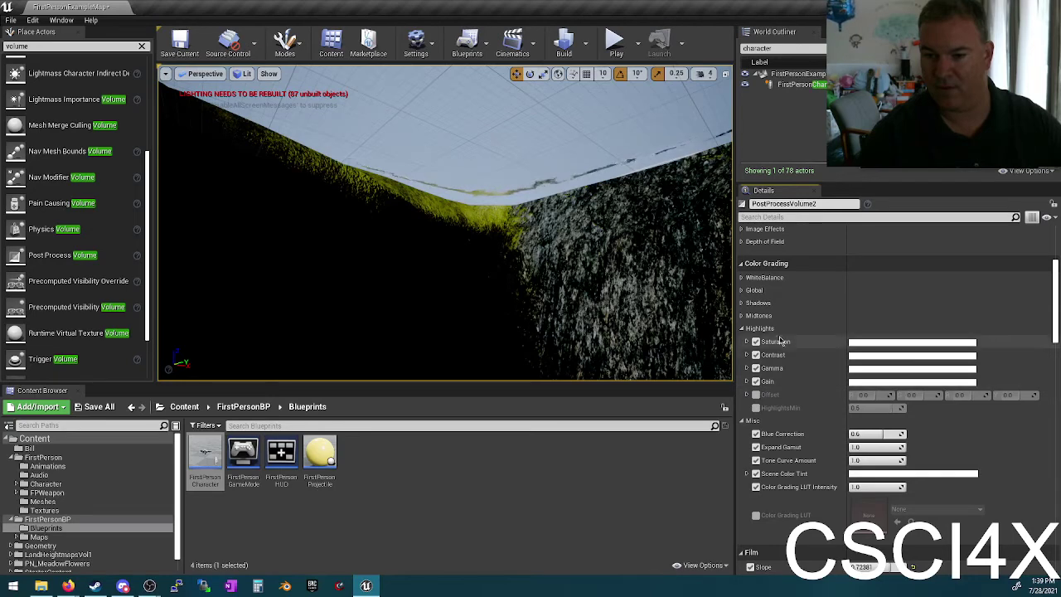
pyautogui.click(868, 344)
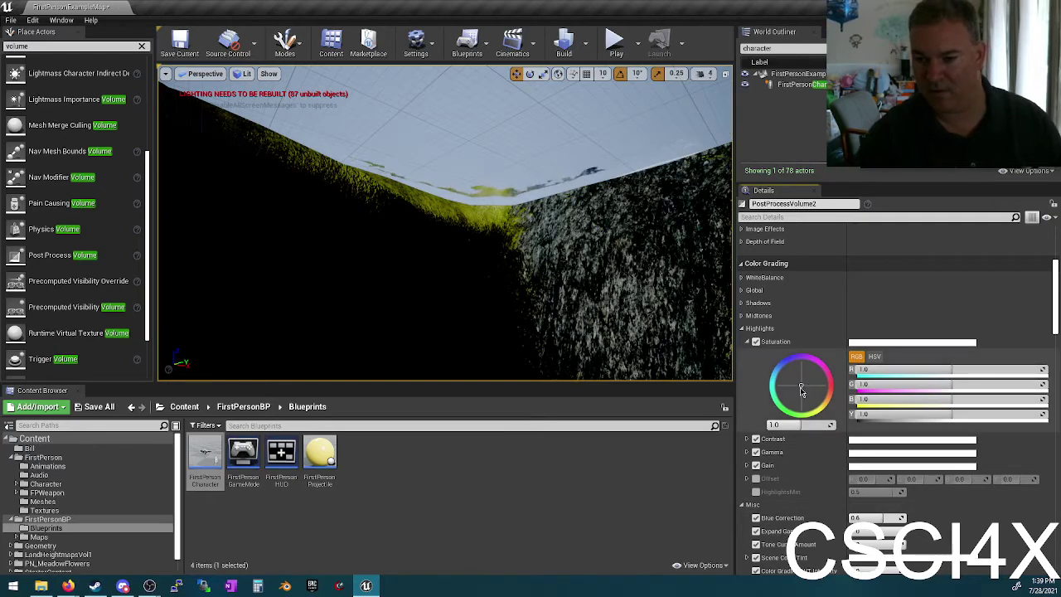
pyautogui.moveTo(791, 380); pyautogui.dragTo(783, 362)
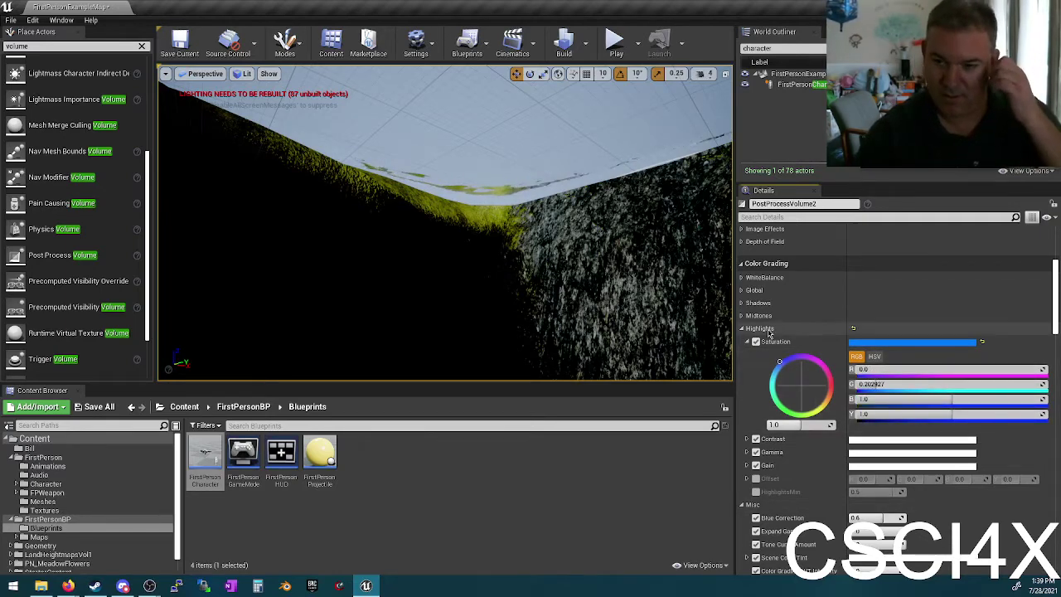
# Step: Override Global Saturation and set its tint to green 0 and blue 1
pyautogui.click(742, 291)
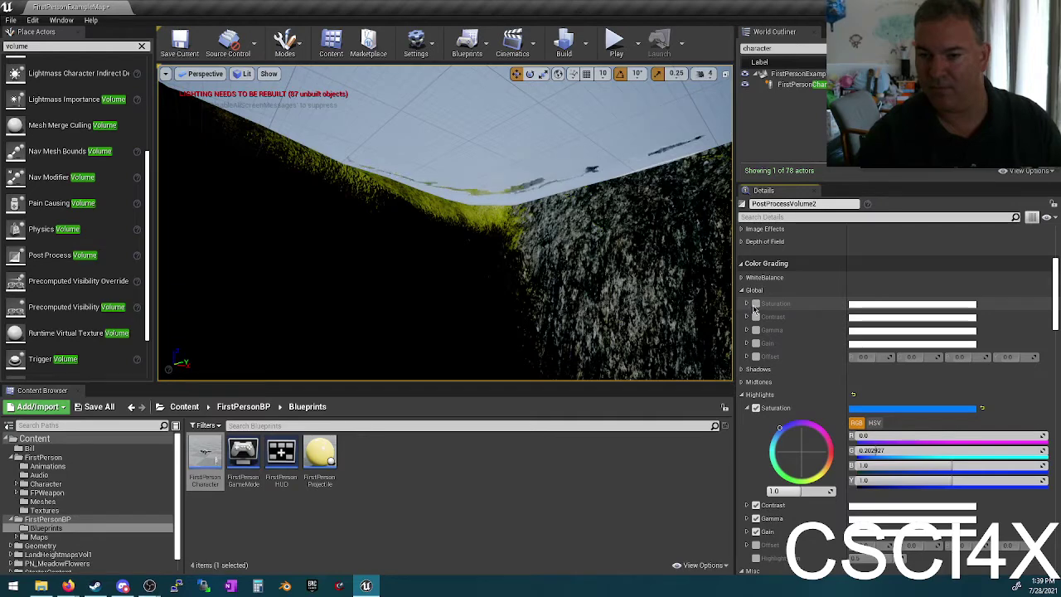
pyautogui.click(747, 303)
pyautogui.moveTo(796, 352); pyautogui.dragTo(708, 434)
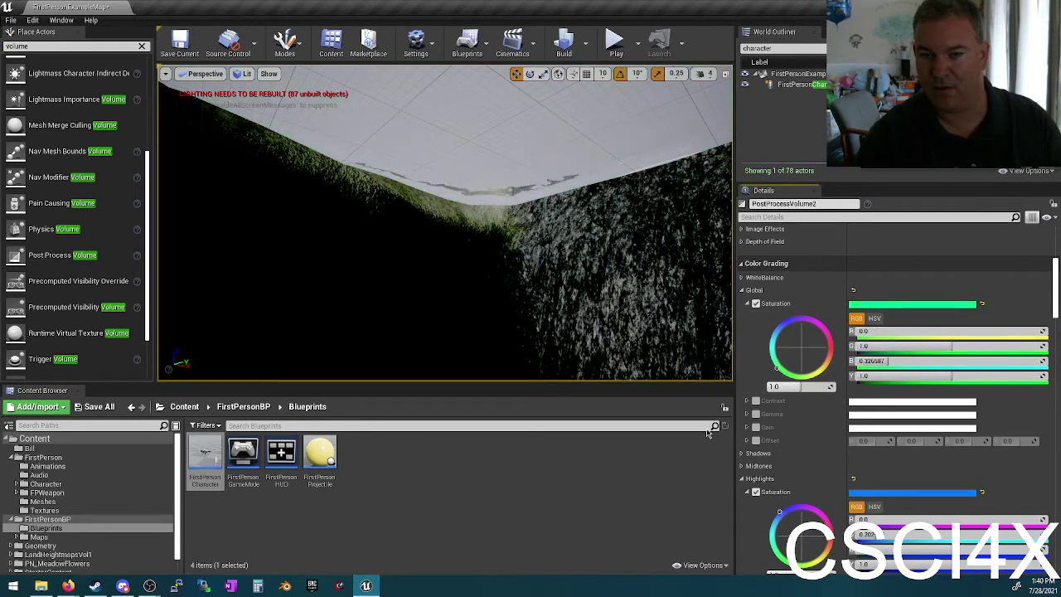
pyautogui.click(876, 347)
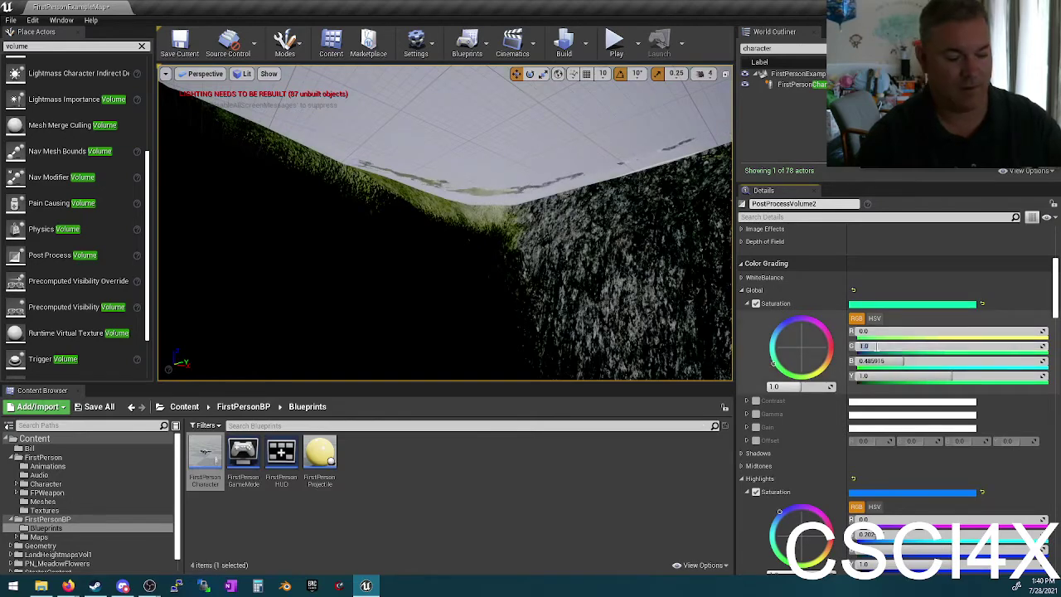
pyautogui.write('0')
pyautogui.click(888, 360)
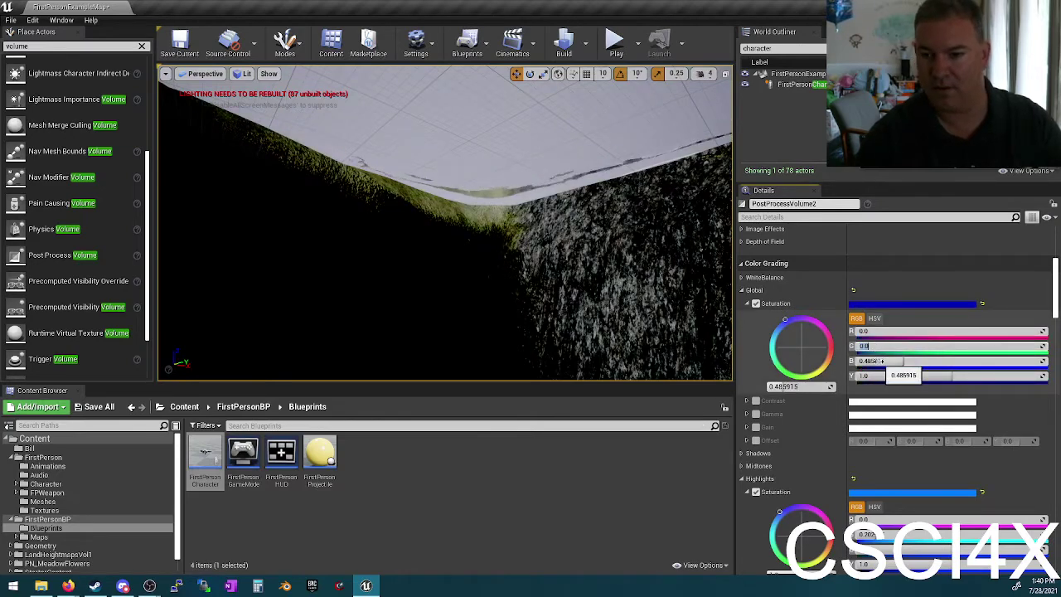
pyautogui.write('1')
pyautogui.press('Return')
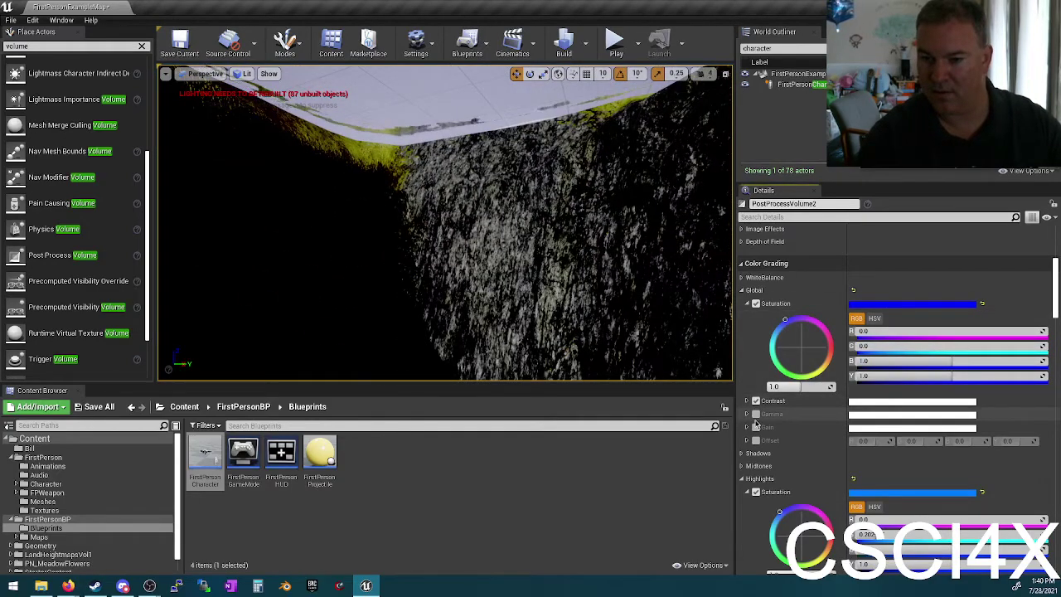
# Step: Override White Balance Temp at 4200 and soften the Global Saturation tint to a paler blue
pyautogui.click(742, 278)
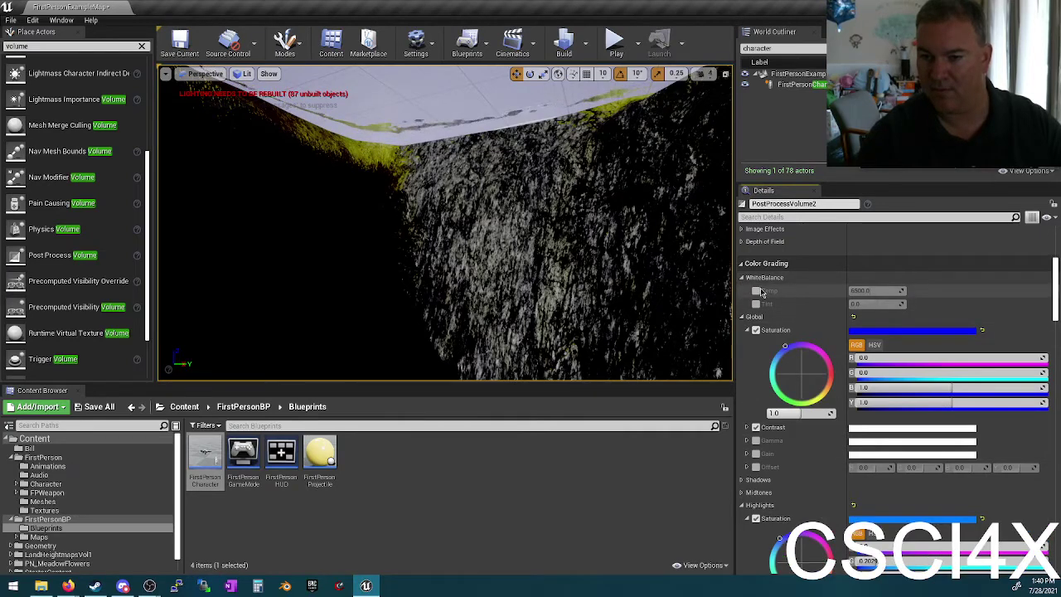
pyautogui.click(755, 291)
pyautogui.click(860, 291)
pyautogui.write('4200')
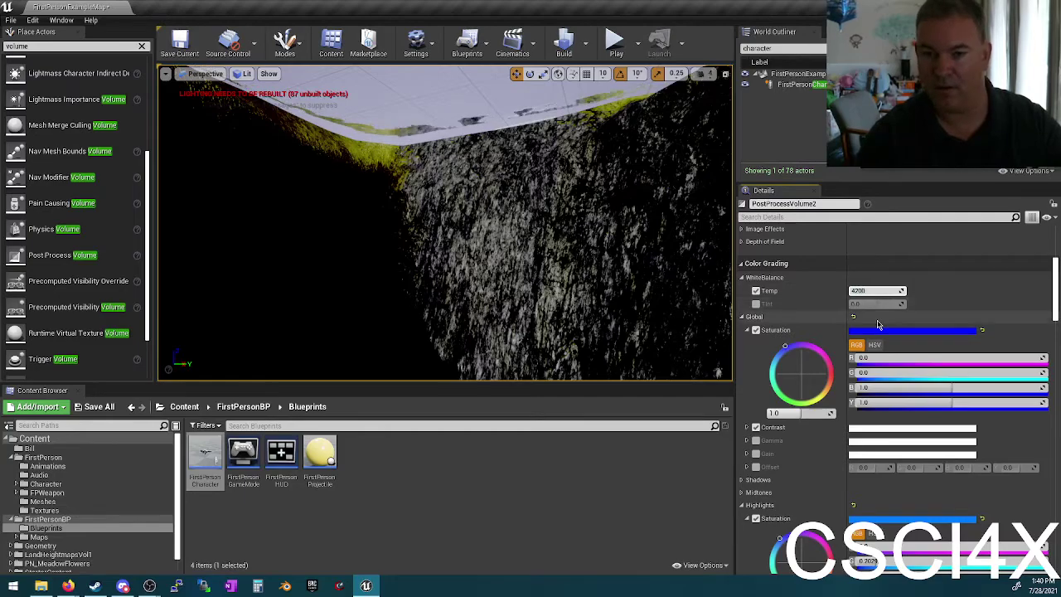
pyautogui.press('Return')
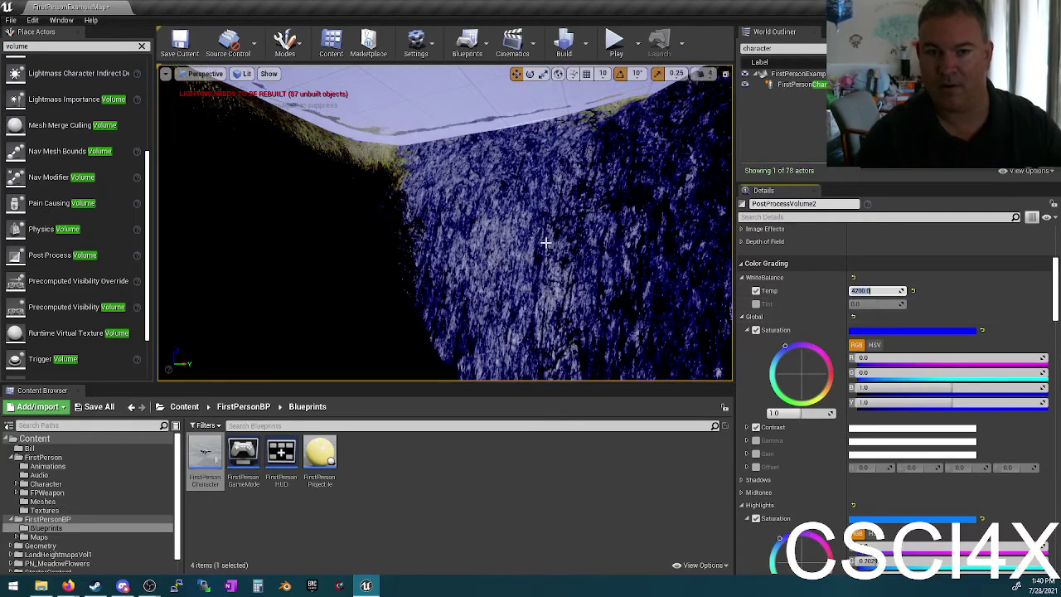
pyautogui.moveTo(544, 237); pyautogui.dragTo(501, 236, button='right')
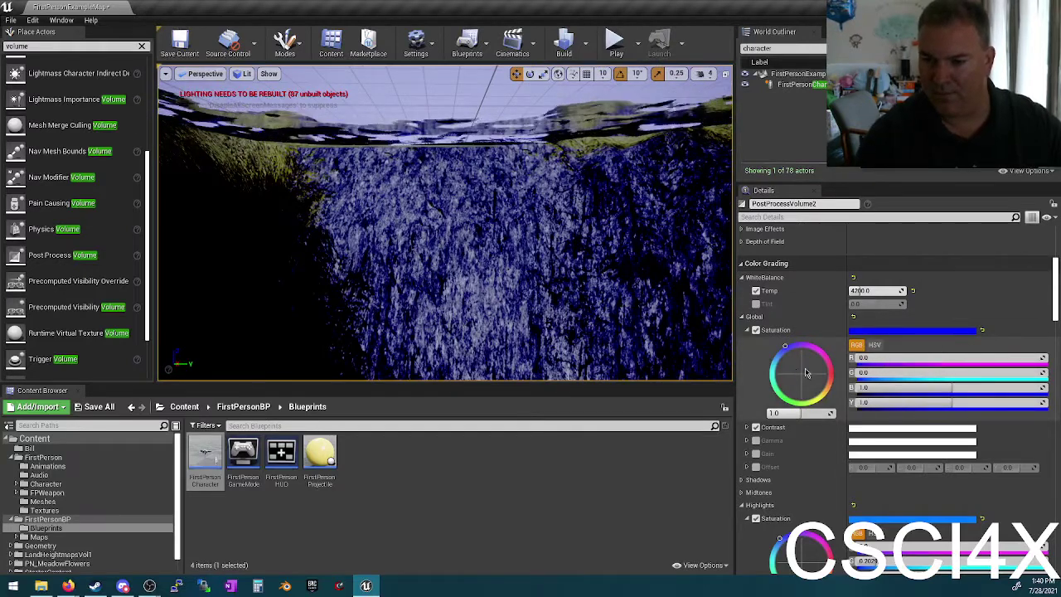
pyautogui.moveTo(805, 373)
pyautogui.mouseDown()
pyautogui.moveTo(788, 358)
pyautogui.moveTo(793, 365)
pyautogui.mouseUp()
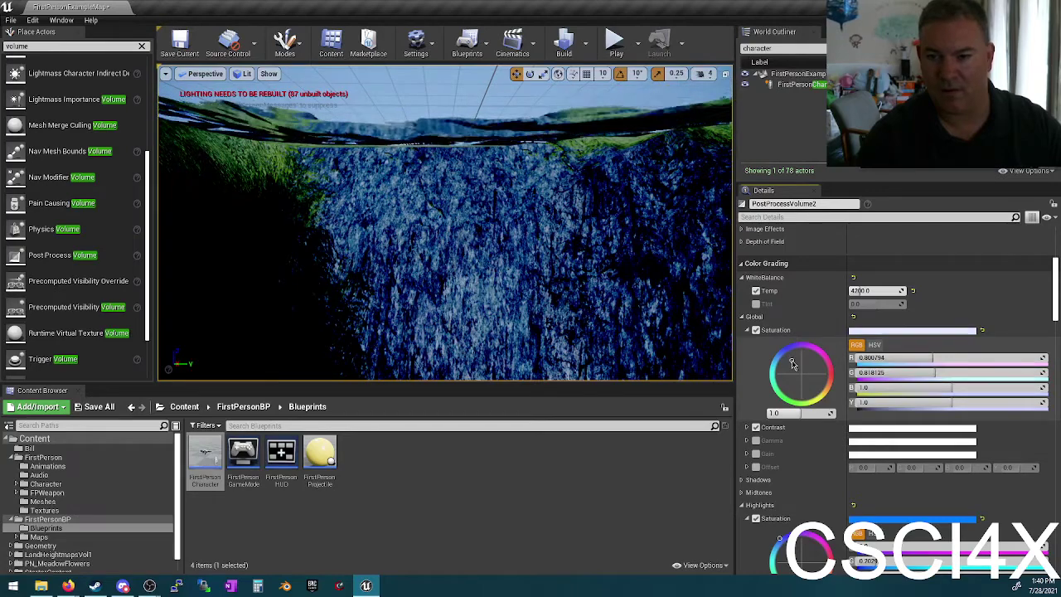
pyautogui.scroll(2, 812, 300)
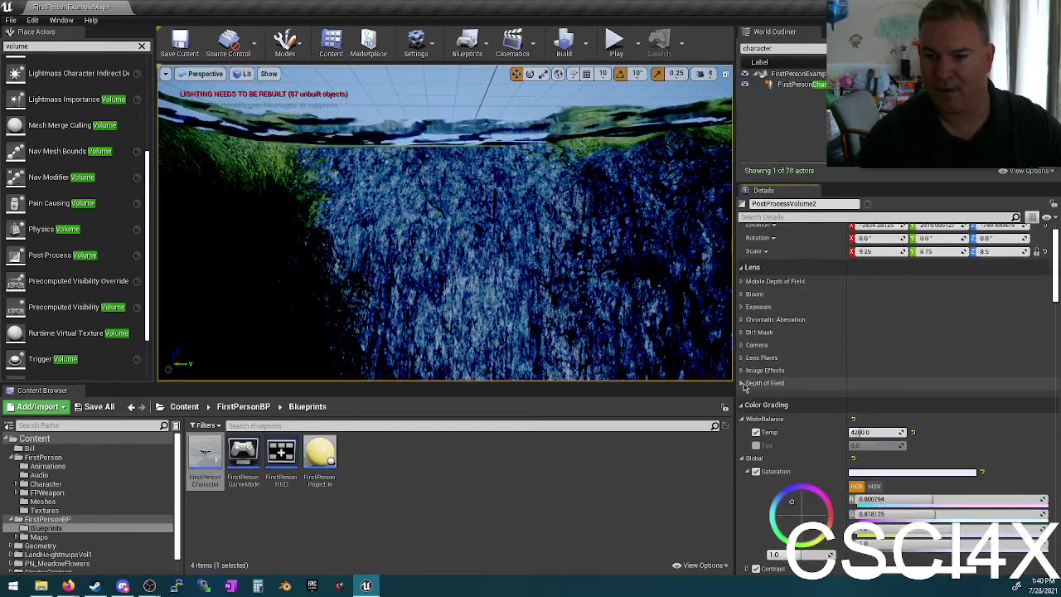
# Step: Override Chromatic Aberration Intensity at 5.0 and raise its Start Offset, then show Depth of Field settings
pyautogui.click(741, 307)
pyautogui.click(741, 306)
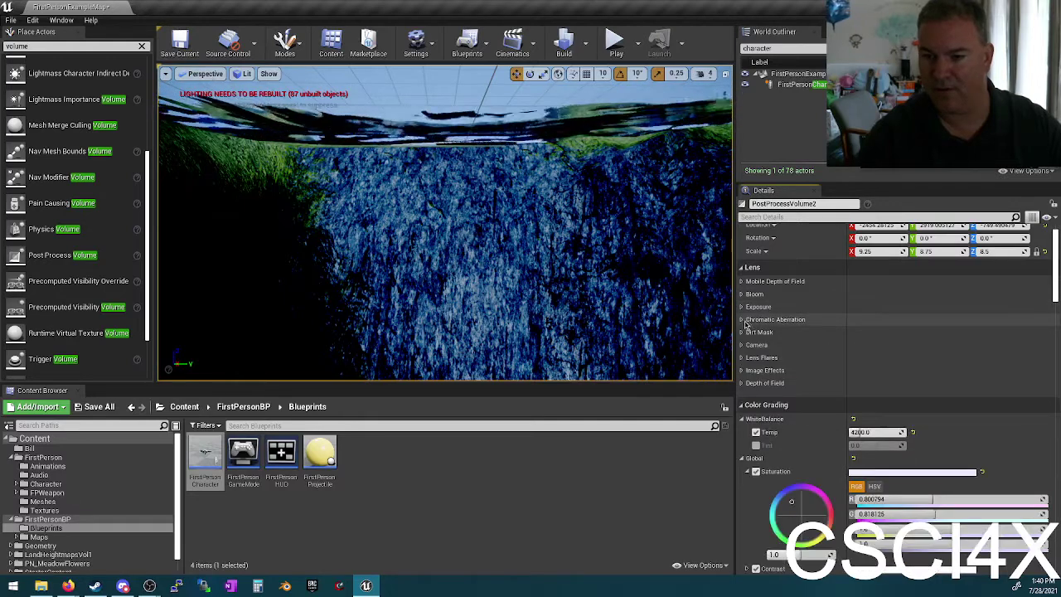
pyautogui.click(742, 319)
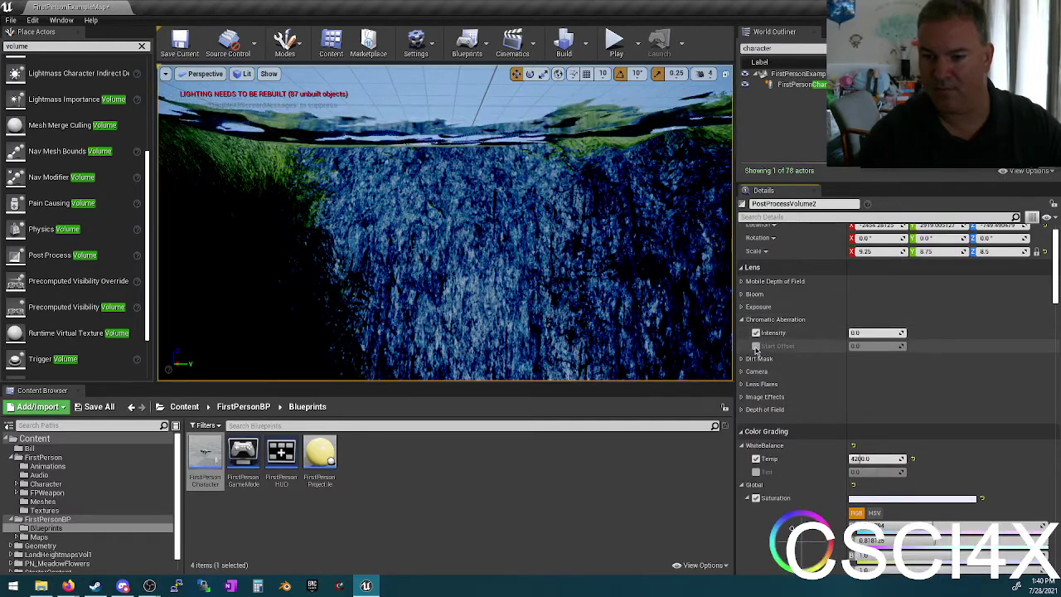
pyautogui.click(755, 346)
pyautogui.click(877, 333)
pyautogui.write('5')
pyautogui.press('Return')
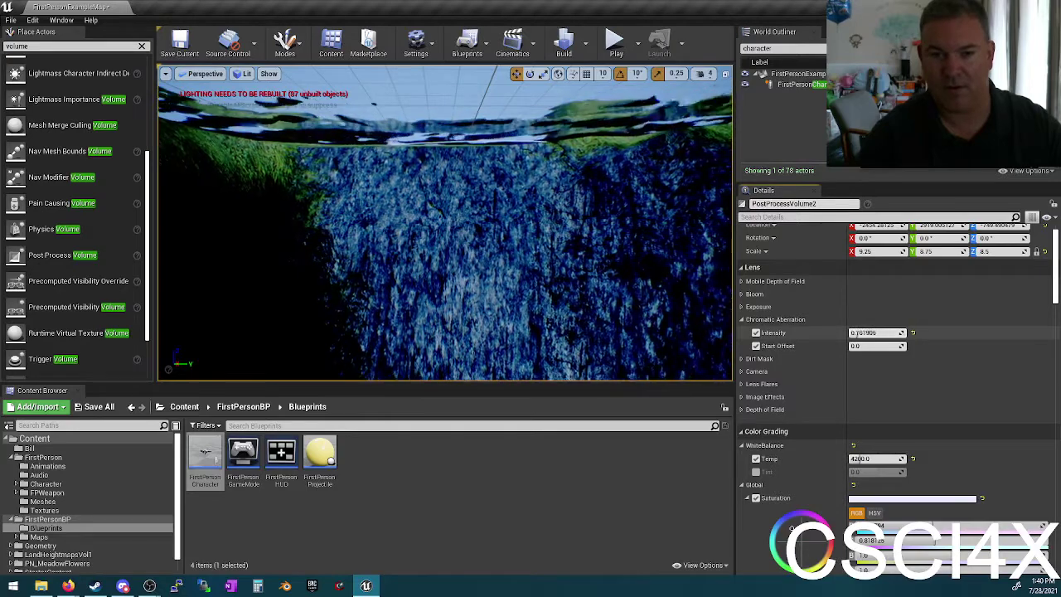
pyautogui.moveTo(615, 253); pyautogui.dragTo(615, 253, button='right')
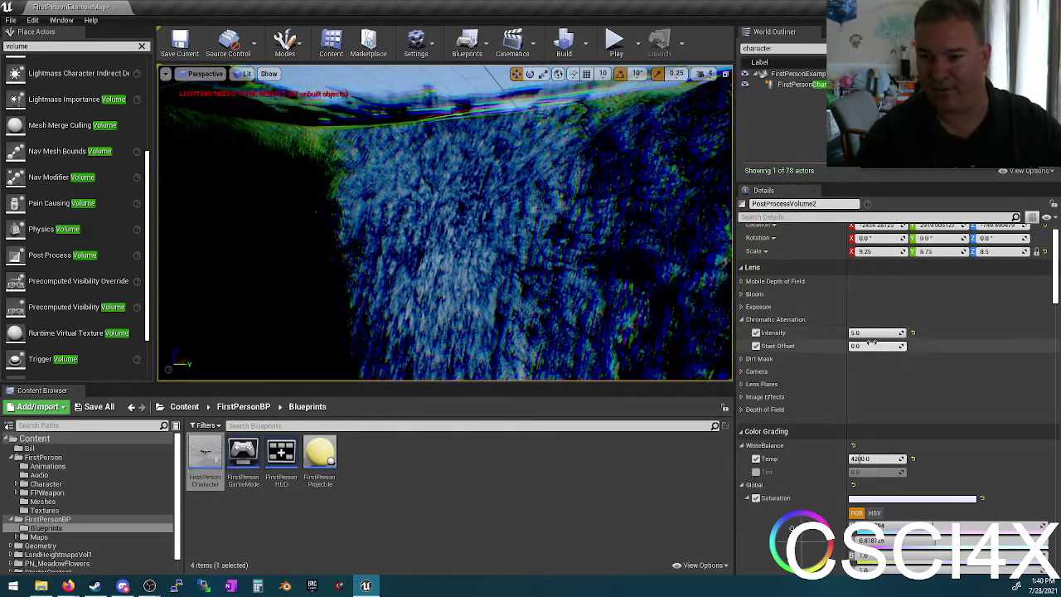
pyautogui.moveTo(862, 345)
pyautogui.mouseDown()
pyautogui.moveTo(872, 345)
pyautogui.moveTo(862, 346)
pyautogui.mouseUp()
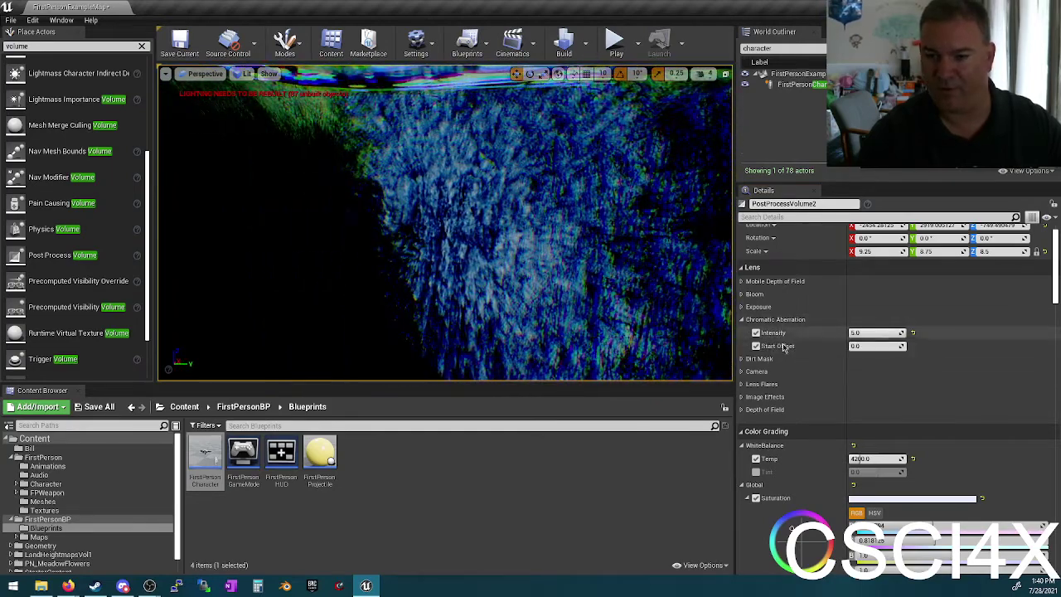
pyautogui.click(741, 410)
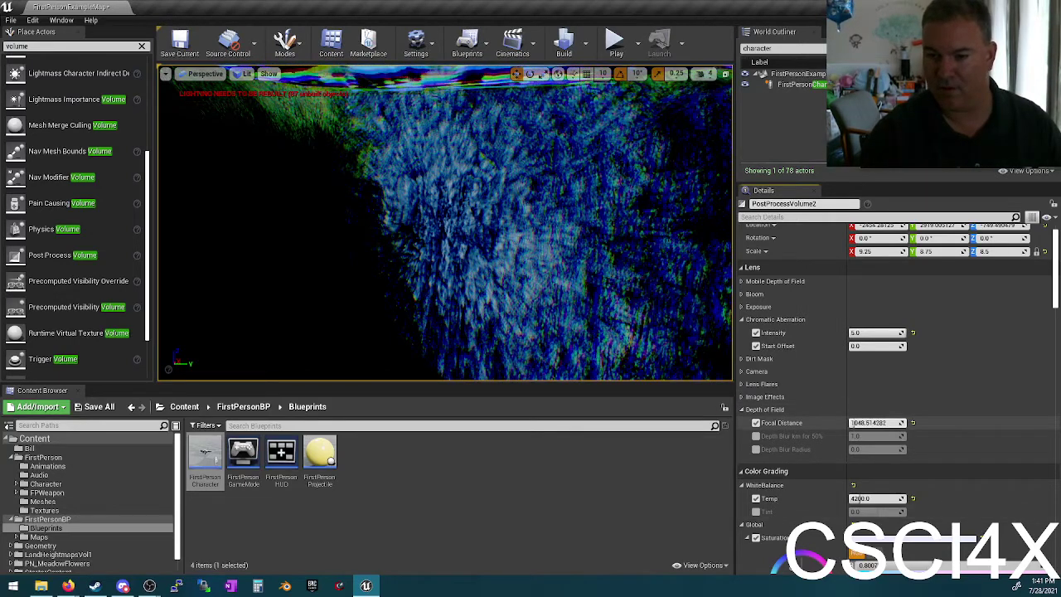
# Step: Set the underwater volume's Depth of Field Focal Distance to 20.0
pyautogui.moveTo(851, 422); pyautogui.dragTo(861, 422)
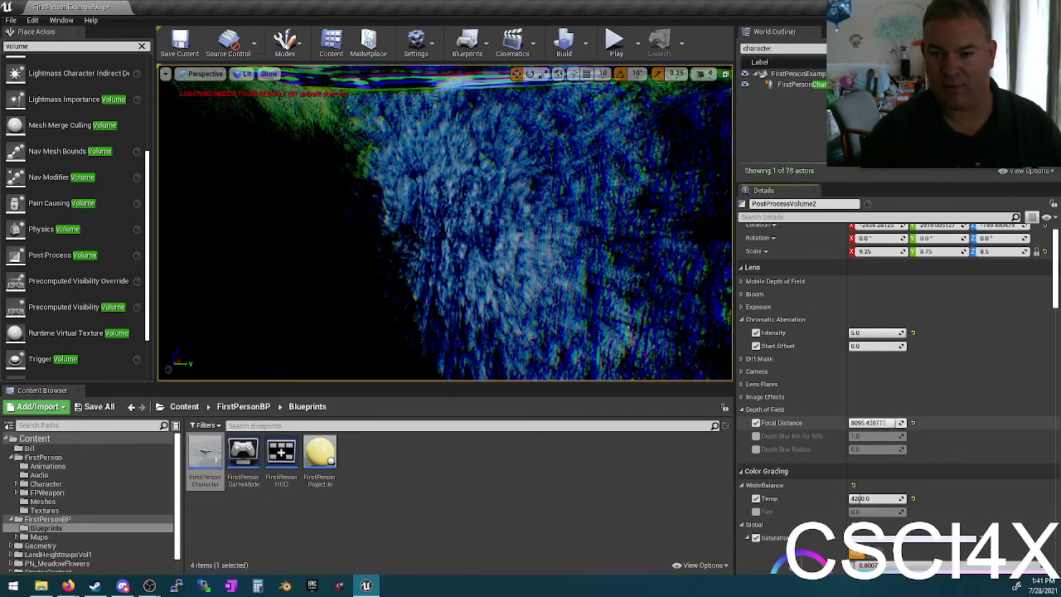
pyautogui.moveTo(862, 422); pyautogui.dragTo(852, 423)
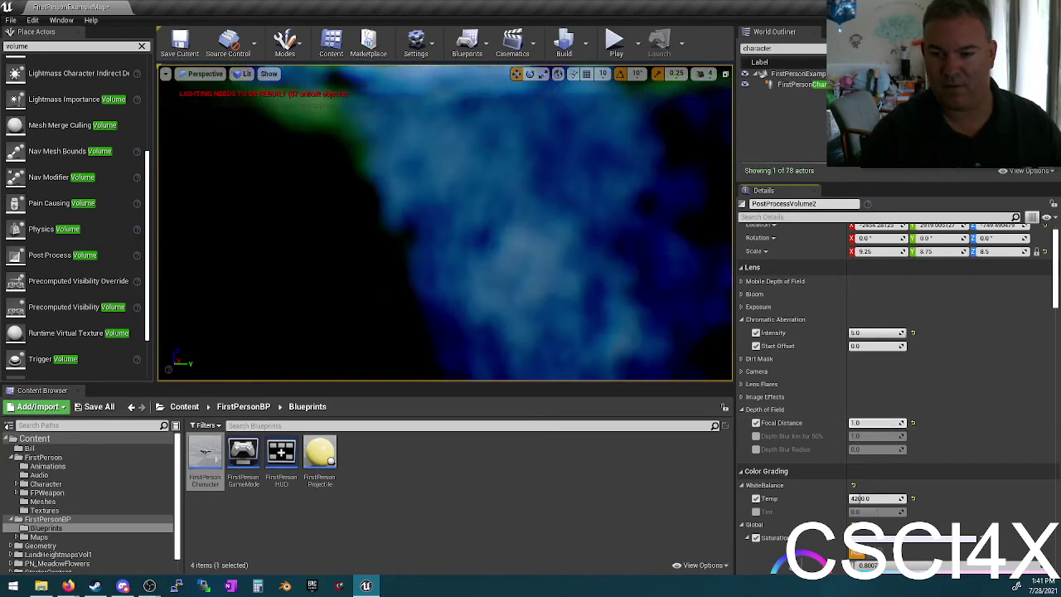
pyautogui.moveTo(506, 267); pyautogui.dragTo(507, 257, button='right')
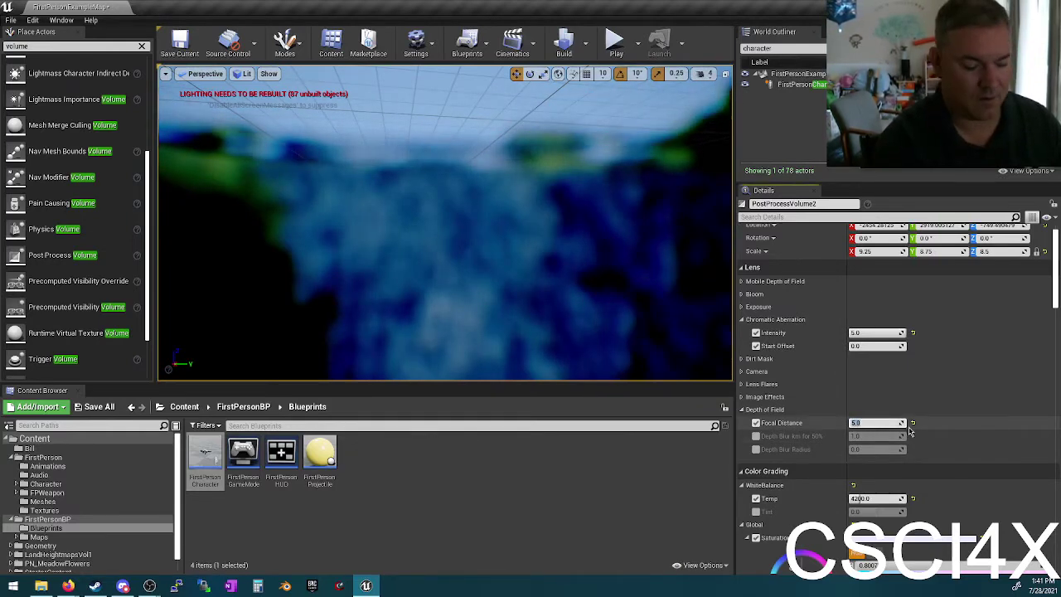
pyautogui.write('0')
pyautogui.press('Return')
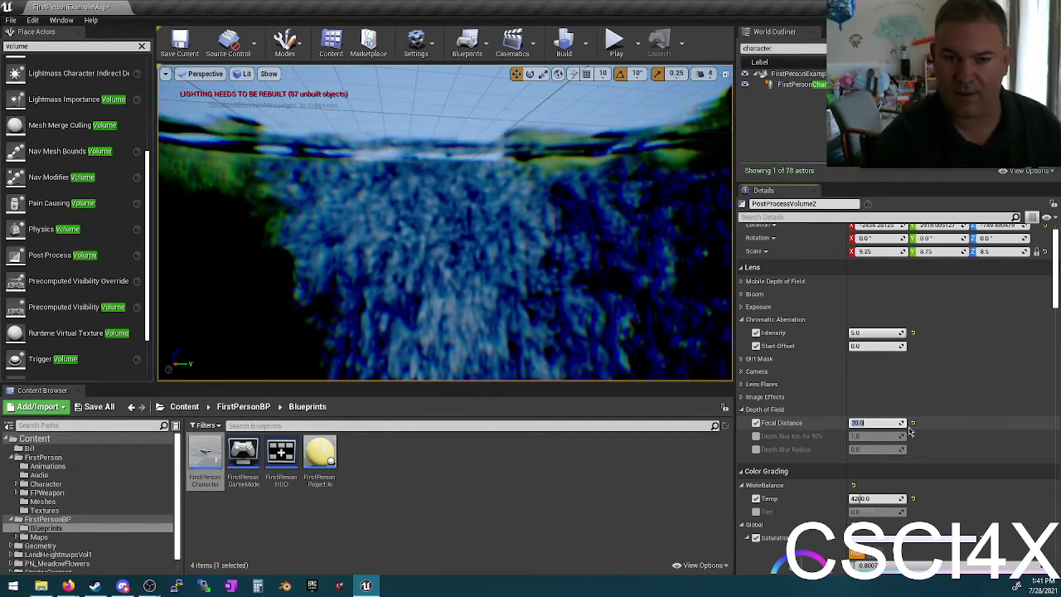
# Step: Expand the Exposure and Bloom sections in the volume's Details
pyautogui.scroll(1, 953, 331)
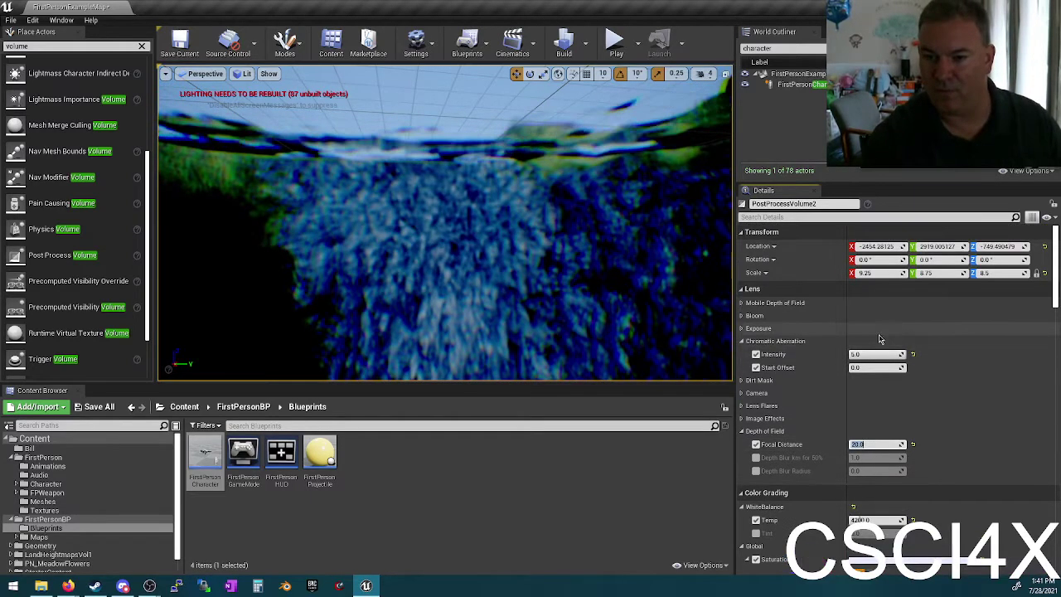
pyautogui.click(741, 329)
pyautogui.scroll(-2, 761, 331)
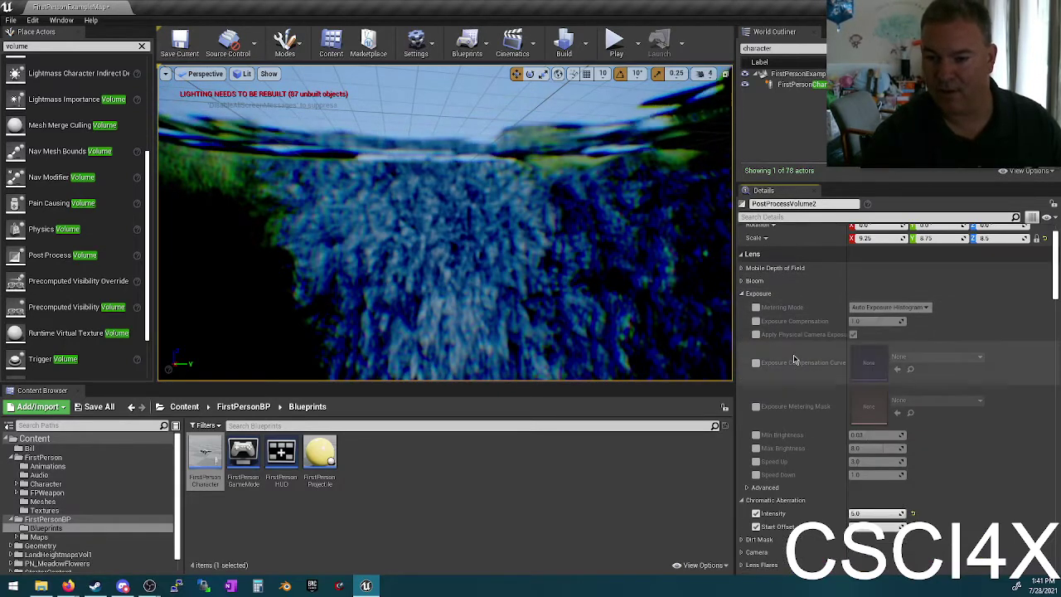
pyautogui.click(742, 281)
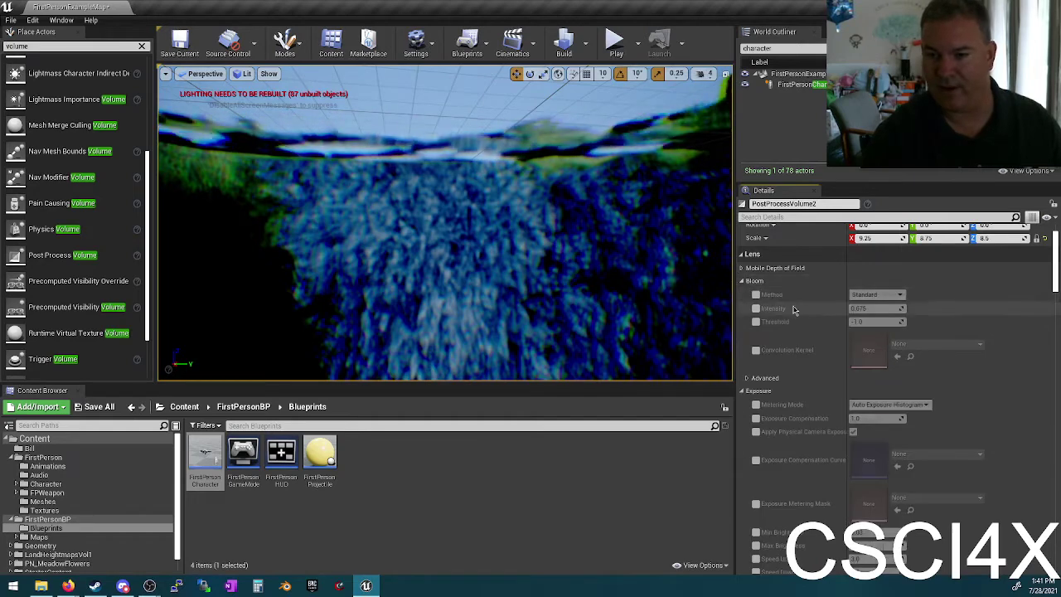
# Step: Start Play-In-Editor and walk along the dirt path into the lake to go underwater
pyautogui.click(611, 48)
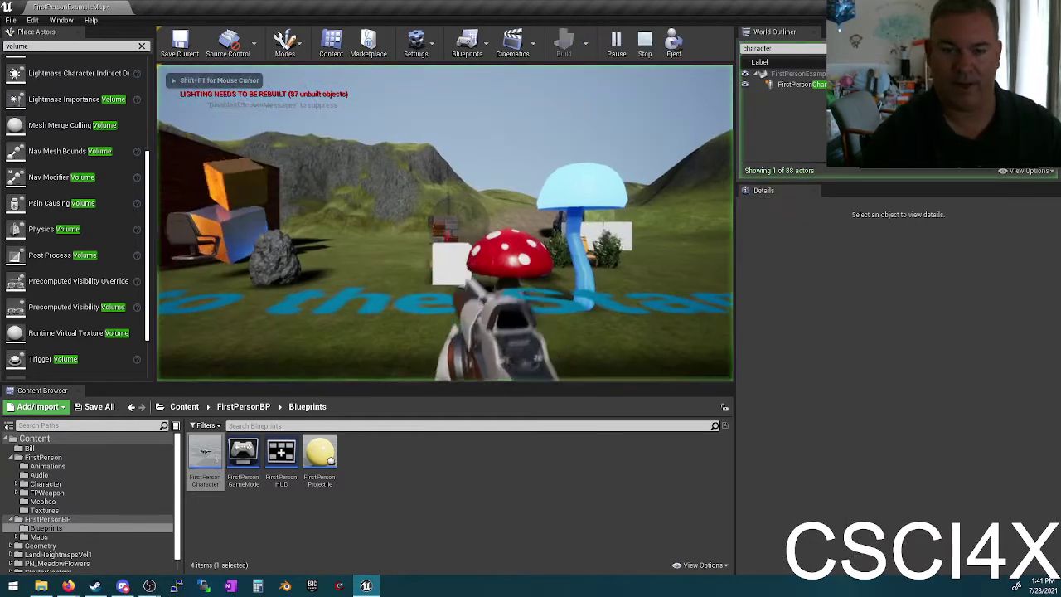
pyautogui.press('w')
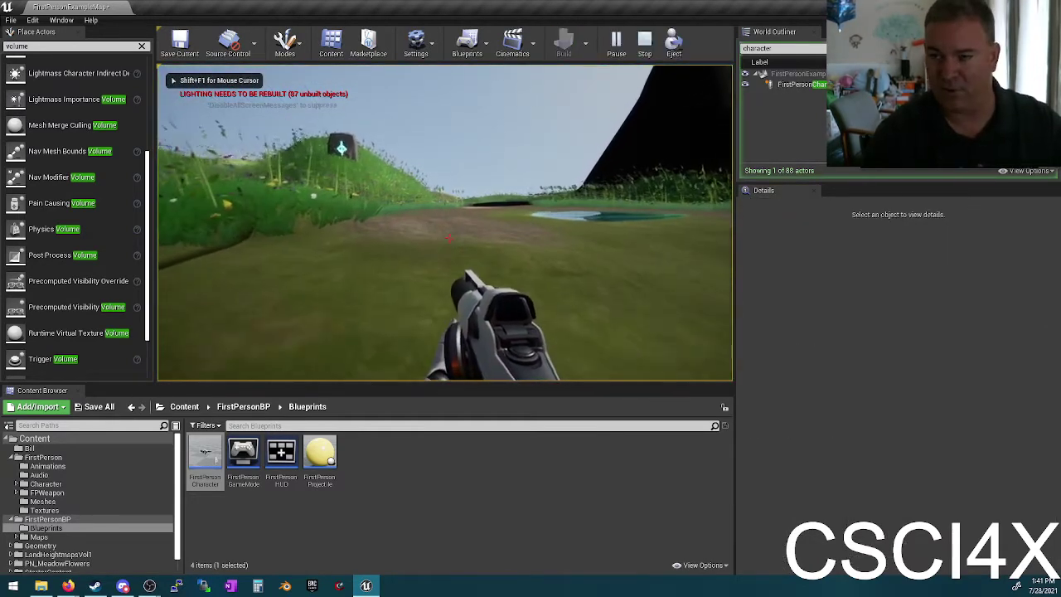
pyautogui.press('w')
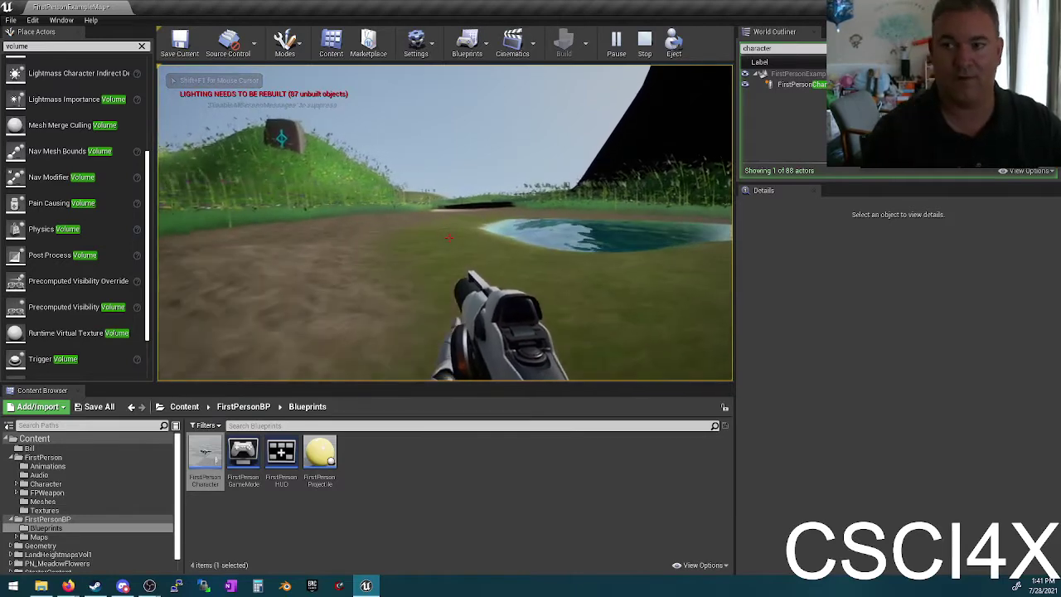
pyautogui.press('w')
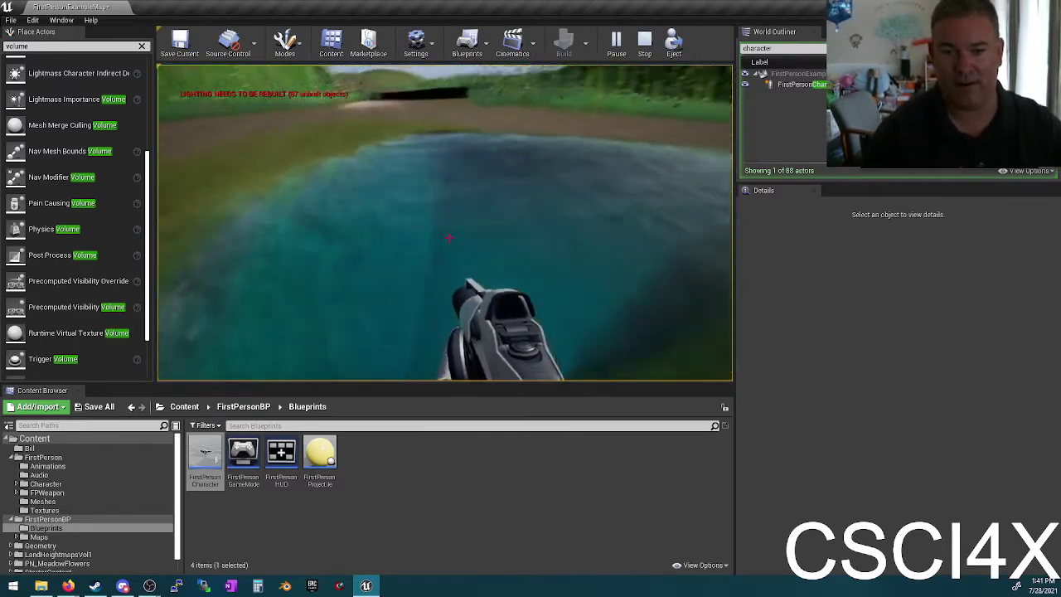
pyautogui.press('w')
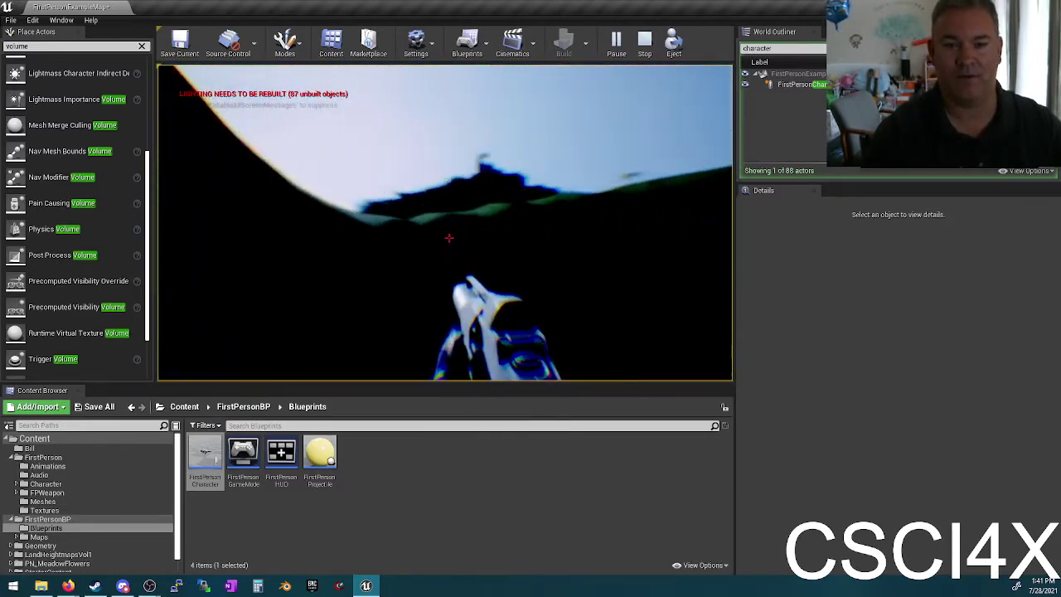
# Step: Move around underwater toward the ridge and hillside, then stop the play session
pyautogui.press('w')
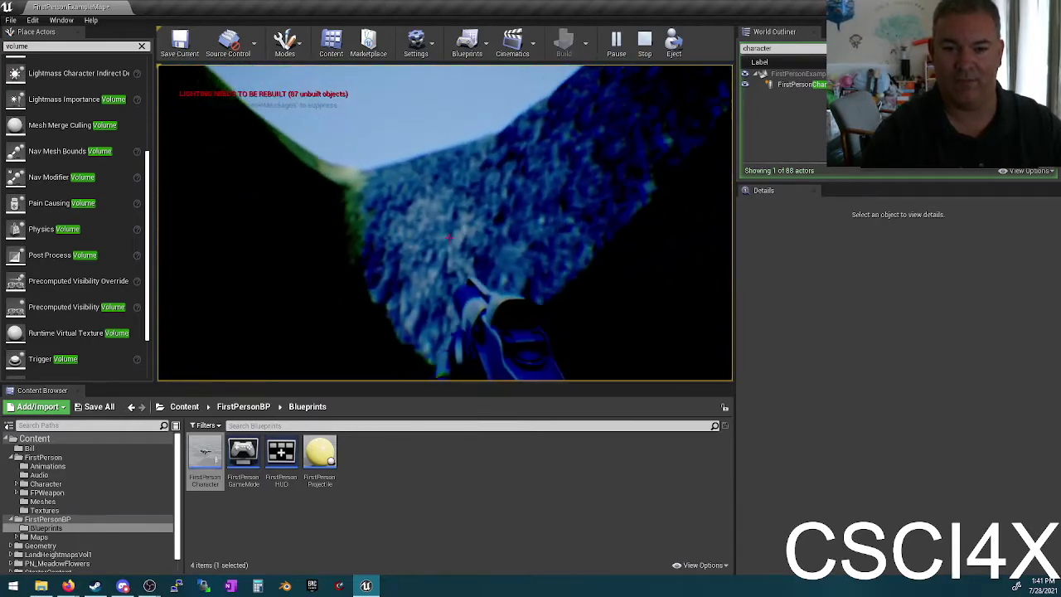
pyautogui.press('w')
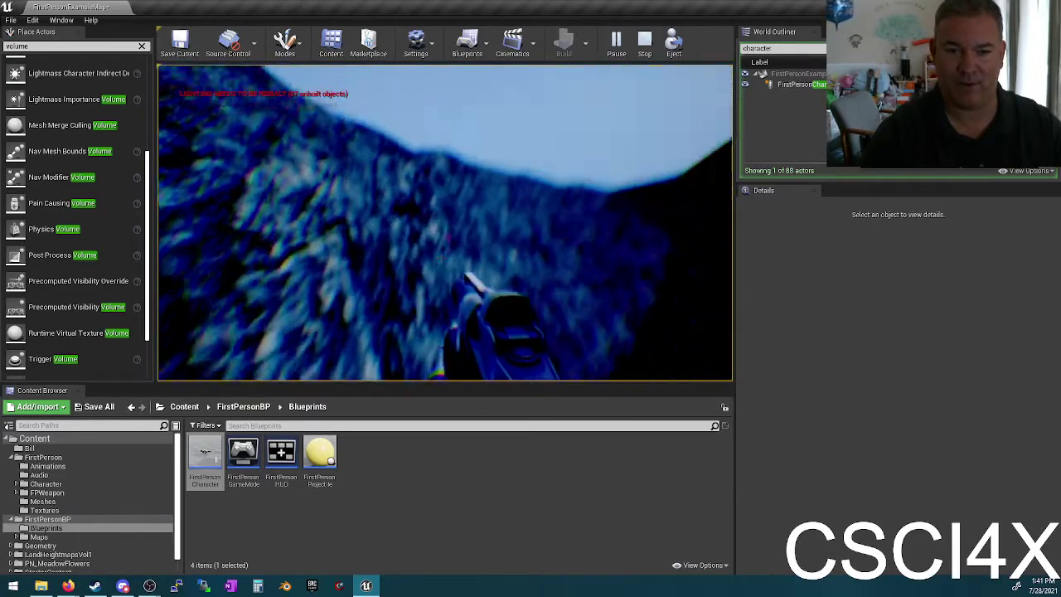
pyautogui.press('w')
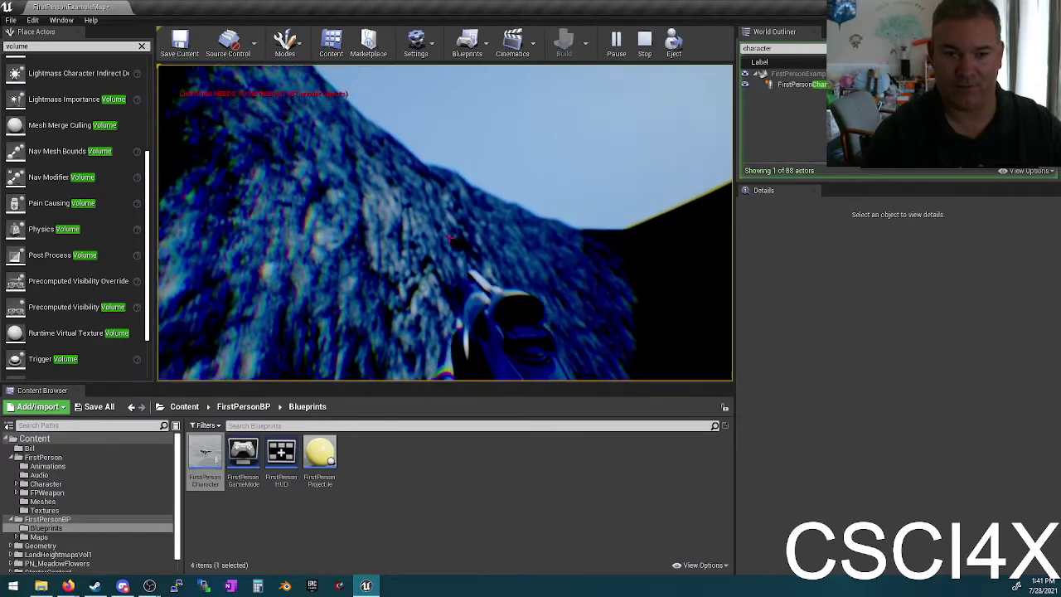
pyautogui.press('w')
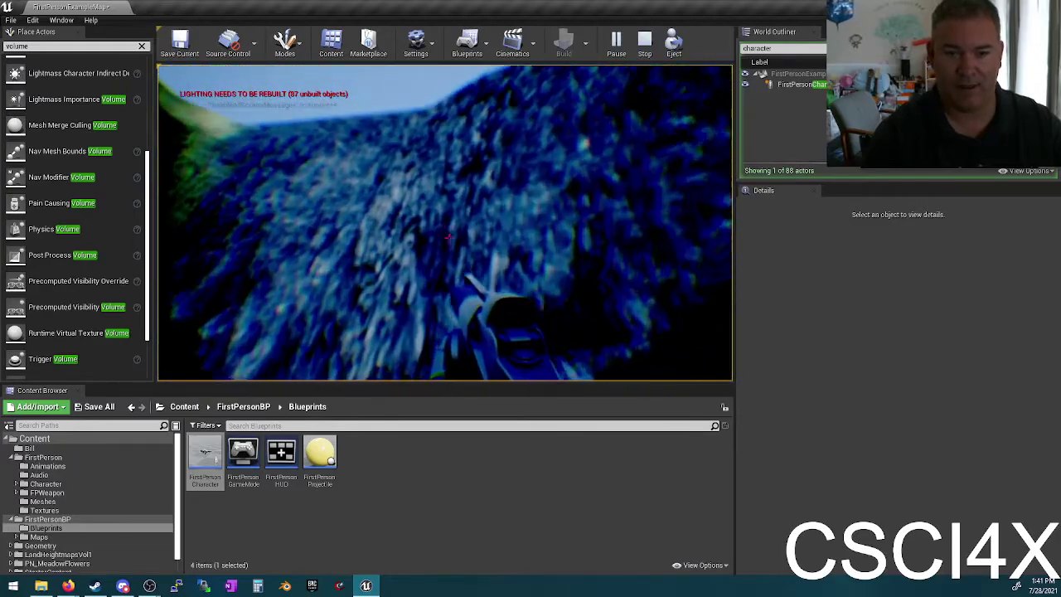
pyautogui.press('w')
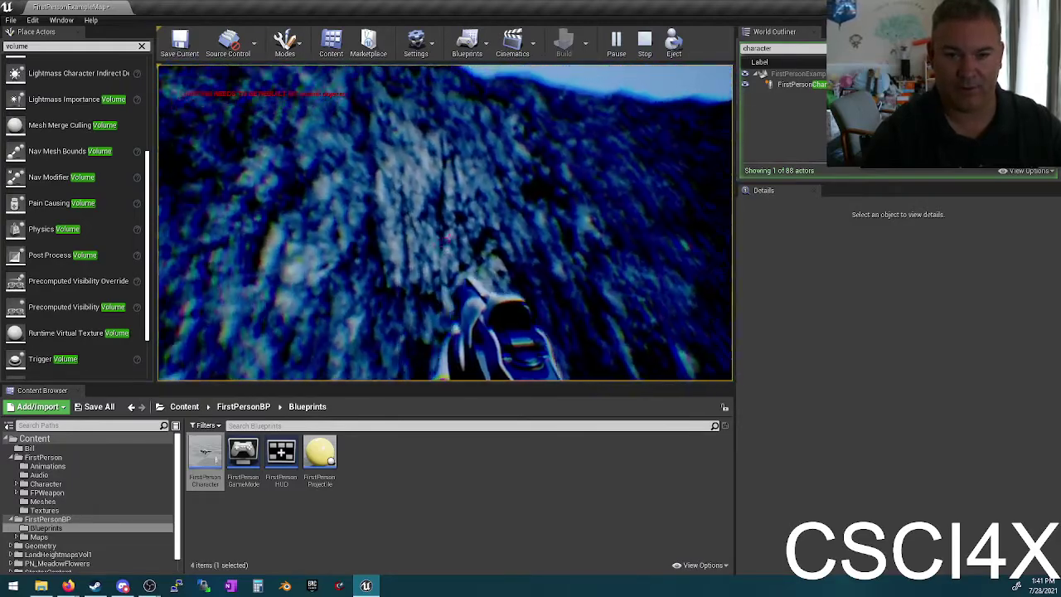
pyautogui.press('w')
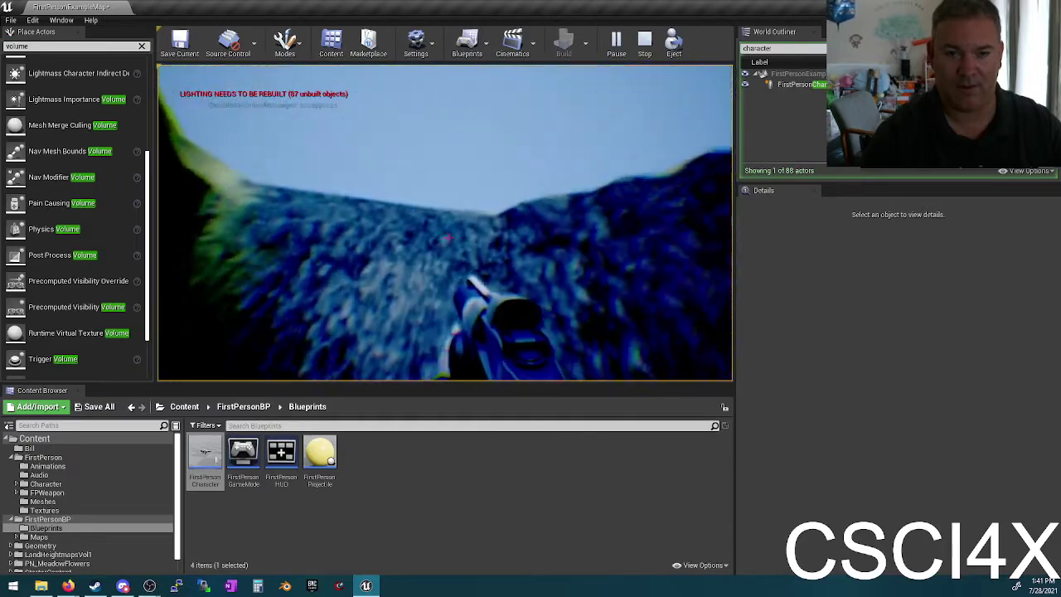
pyautogui.press('w')
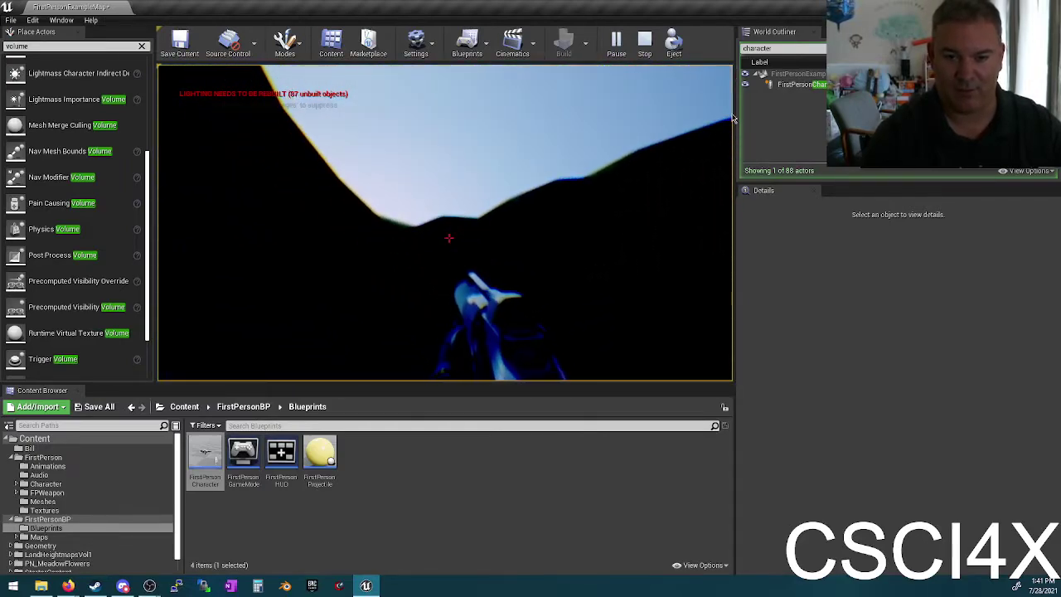
pyautogui.press('Escape')
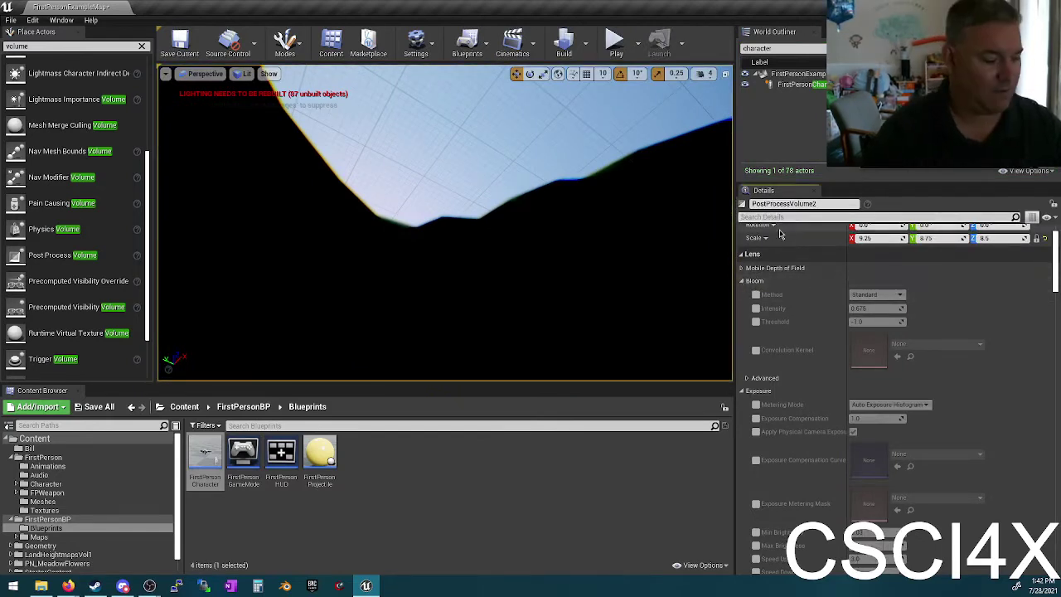
# Step: Filter the Details for 'grain' and enable the Grain Intensity override
pyautogui.write('film')
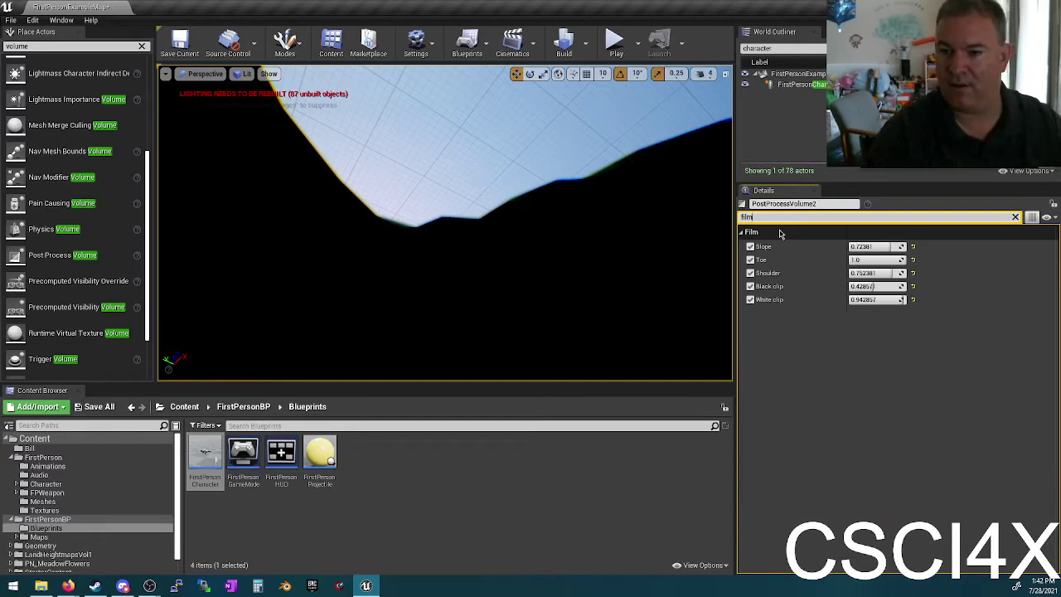
pyautogui.press('BackSpace')
pyautogui.press('BackSpace')
pyautogui.press('BackSpace')
pyautogui.press('BackSpace')
pyautogui.write('grain')
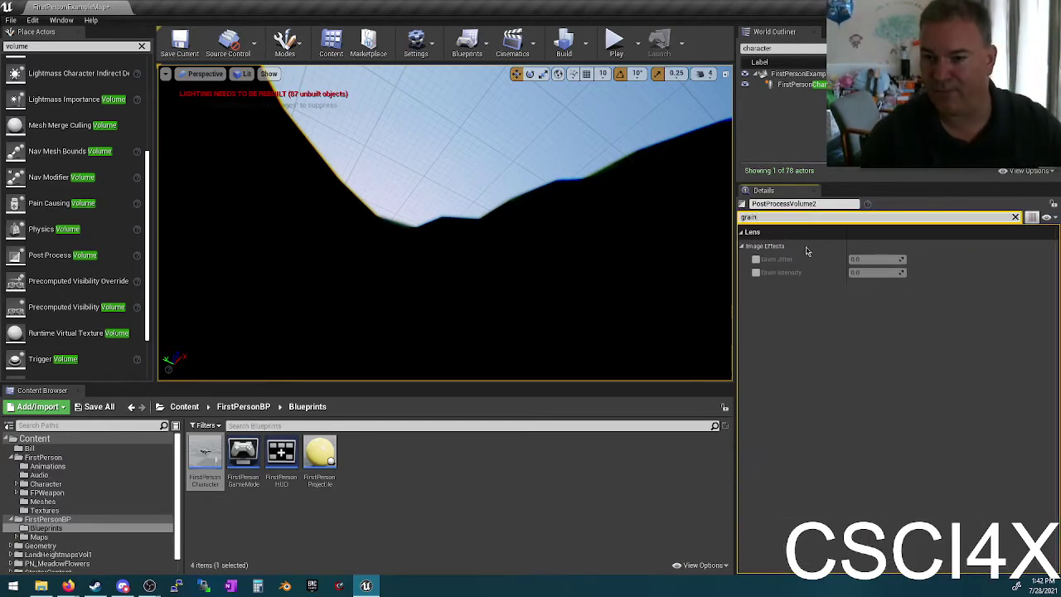
pyautogui.click(755, 273)
# Step: Raise Grain Intensity to 1.0, then lower it to a subtle value around 0.68
pyautogui.moveTo(363, 222); pyautogui.dragTo(370, 294, button='right')
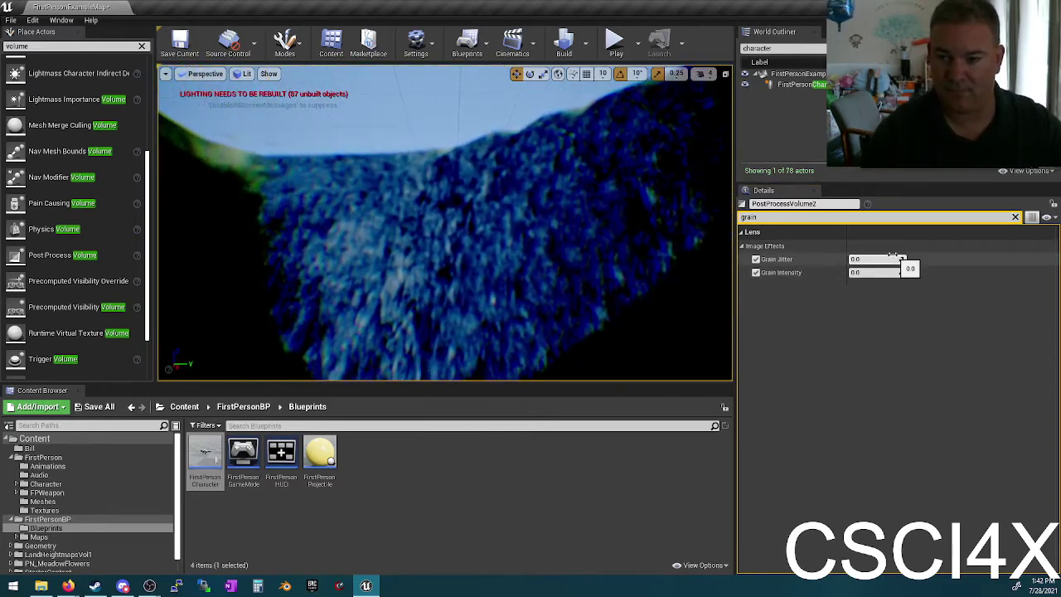
pyautogui.moveTo(872, 272); pyautogui.dragTo(912, 272)
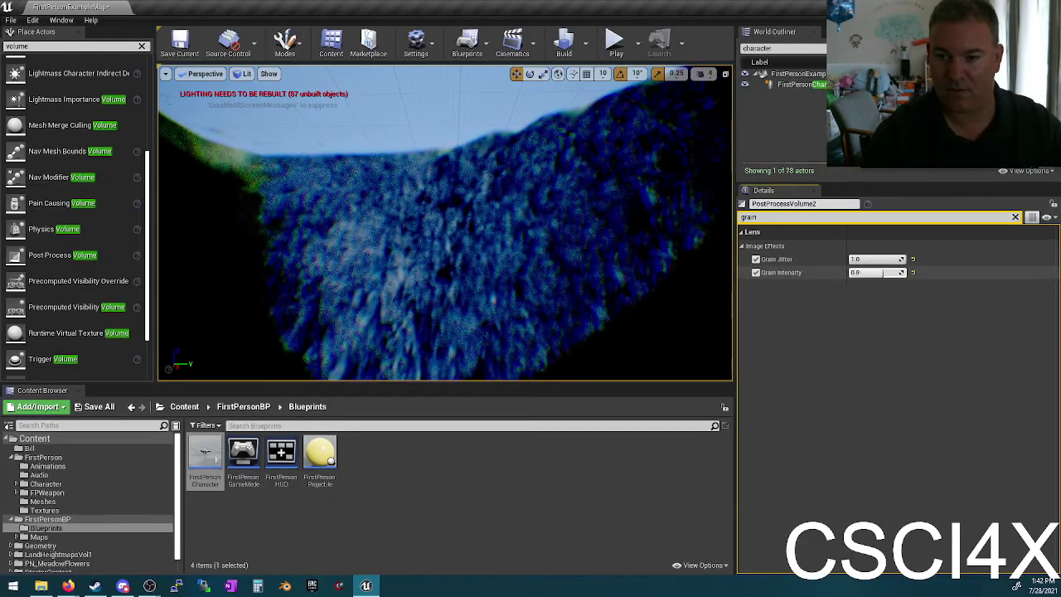
pyautogui.moveTo(540, 233)
pyautogui.mouseDown(button='right')
pyautogui.moveTo(530, 234)
pyautogui.moveTo(539, 232)
pyautogui.mouseUp(button='right')
pyautogui.moveTo(876, 272); pyautogui.dragTo(878, 272)
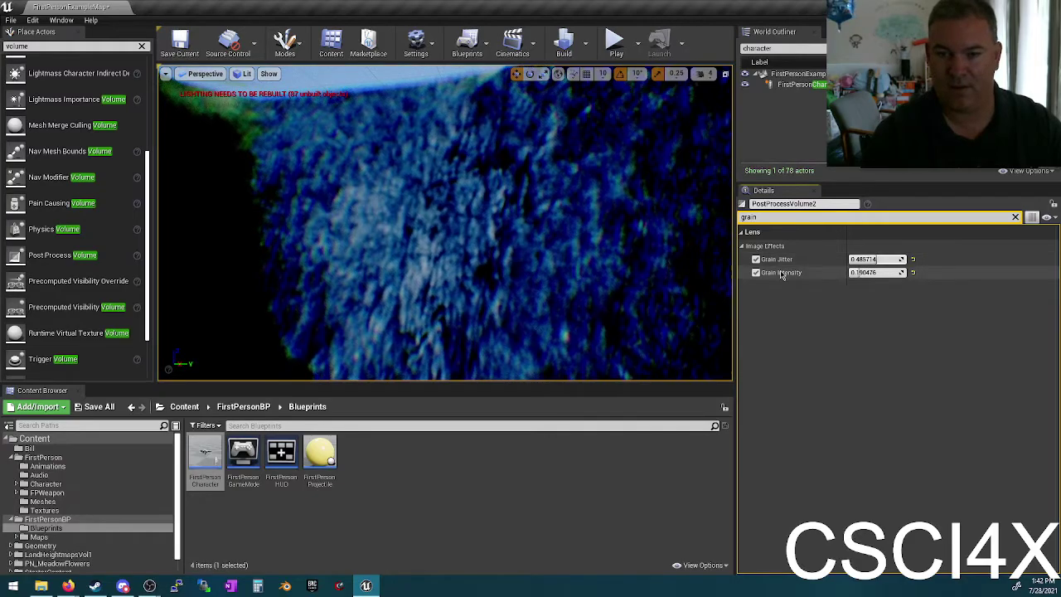
pyautogui.rightClick(375, 218)
pyautogui.click(609, 48)
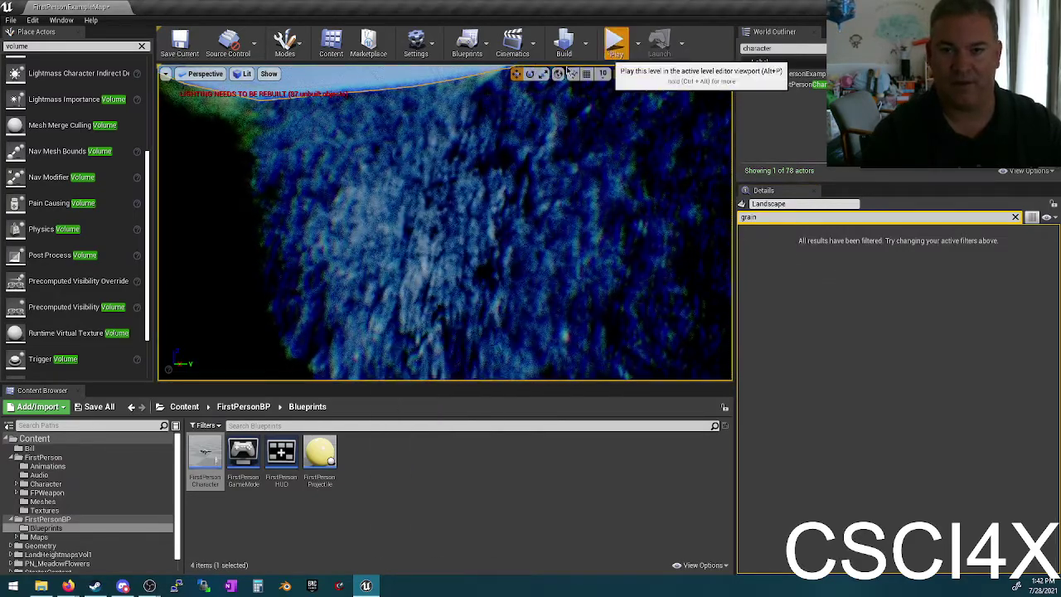
pyautogui.click(614, 42)
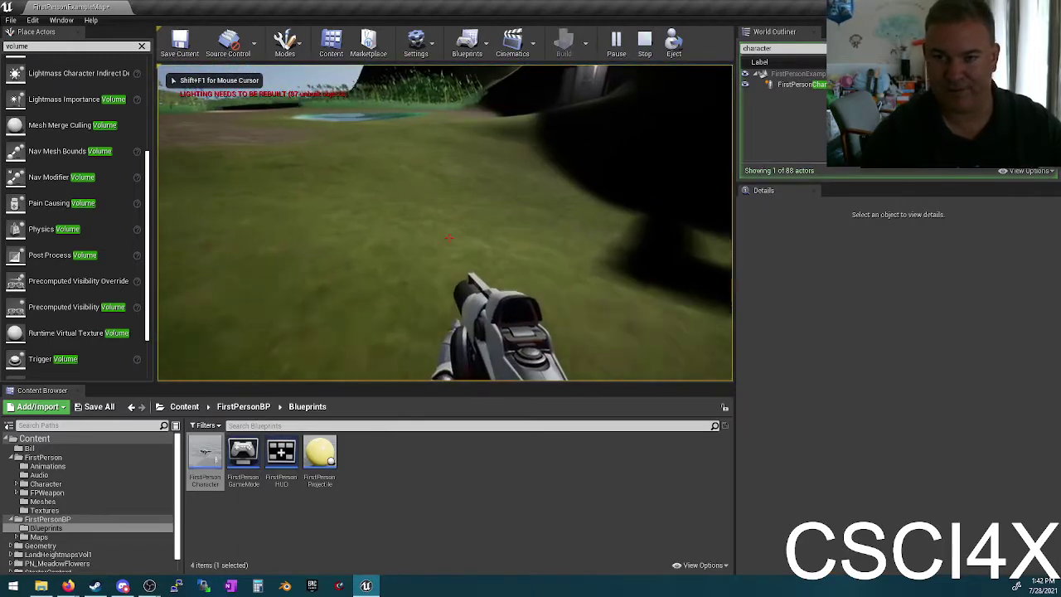
pyautogui.press('w')
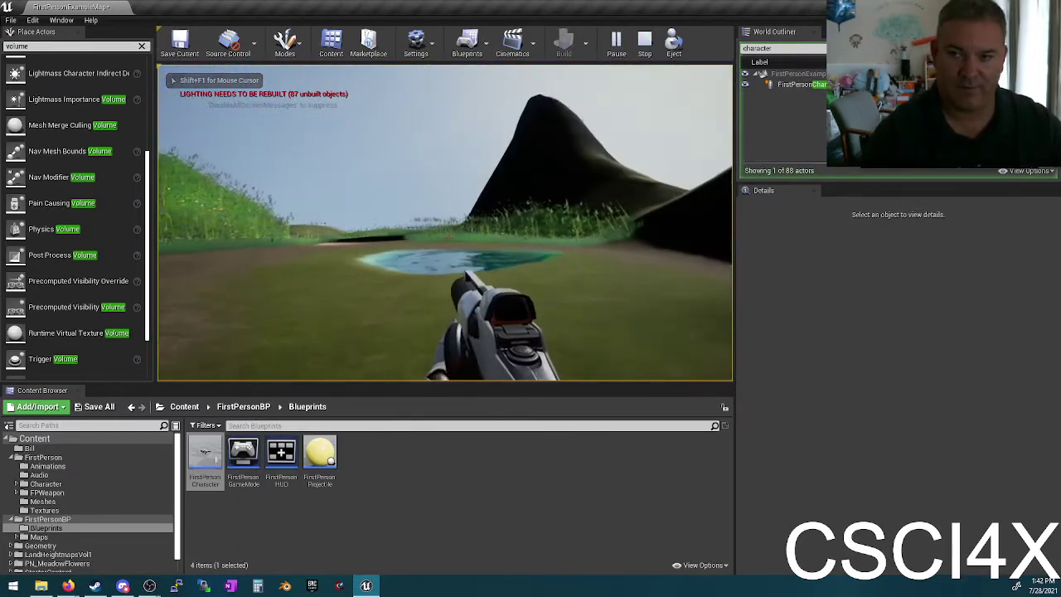
pyautogui.press('w')
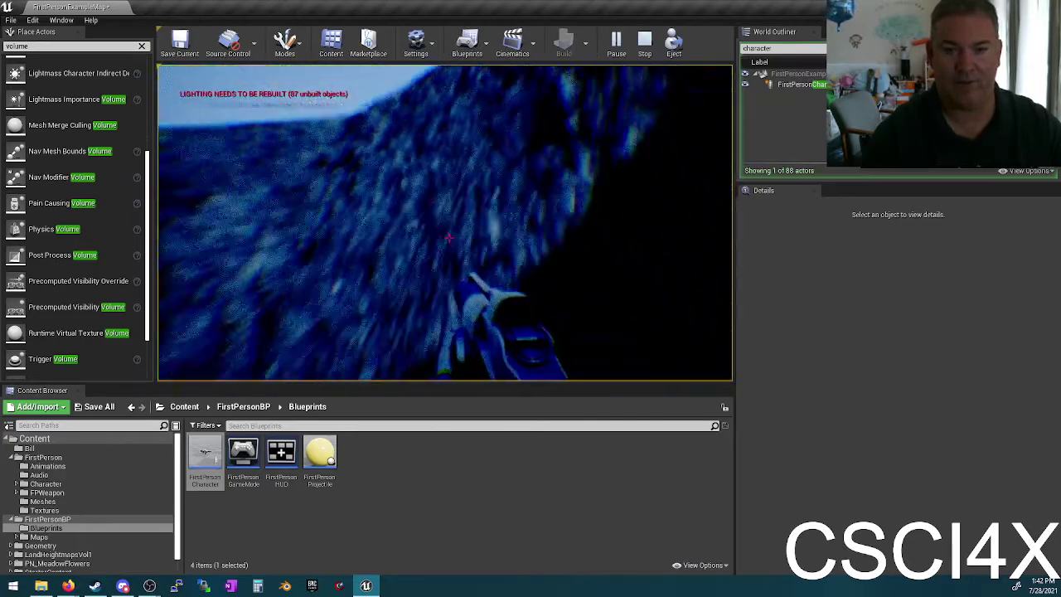
pyautogui.press('w')
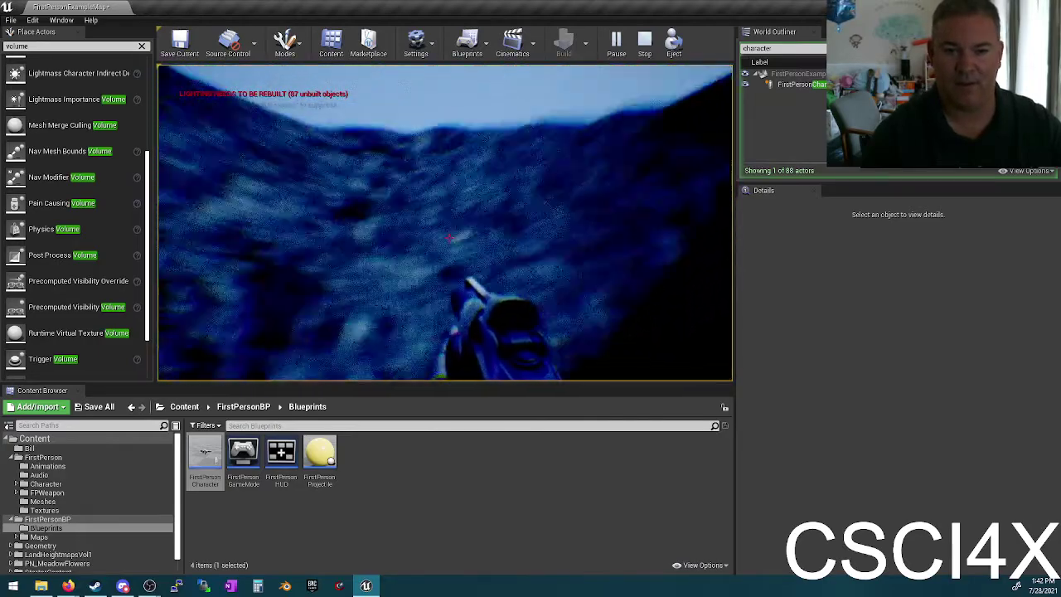
pyautogui.press('w')
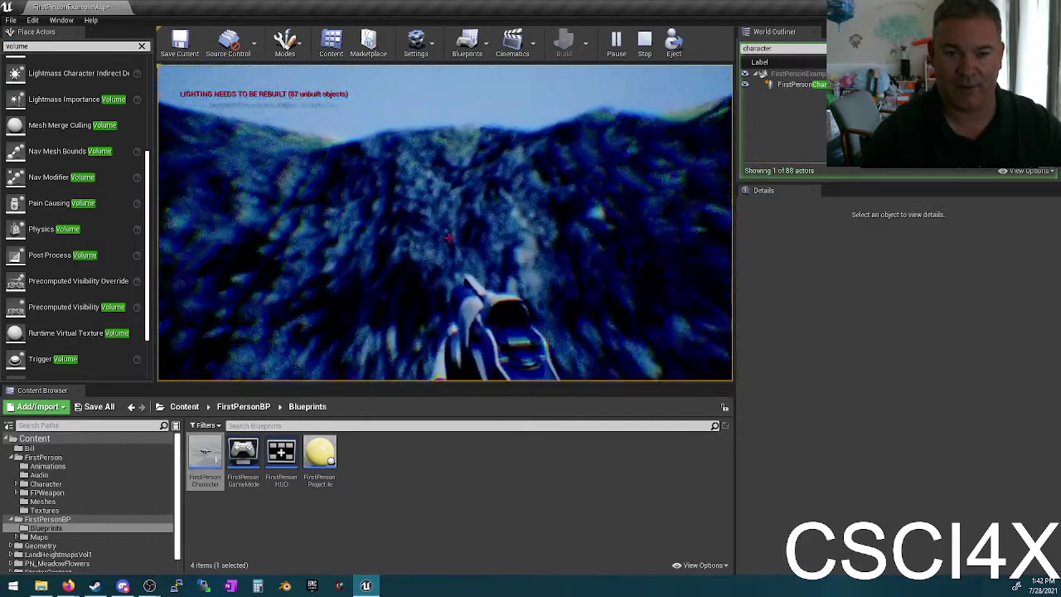
pyautogui.press('w')
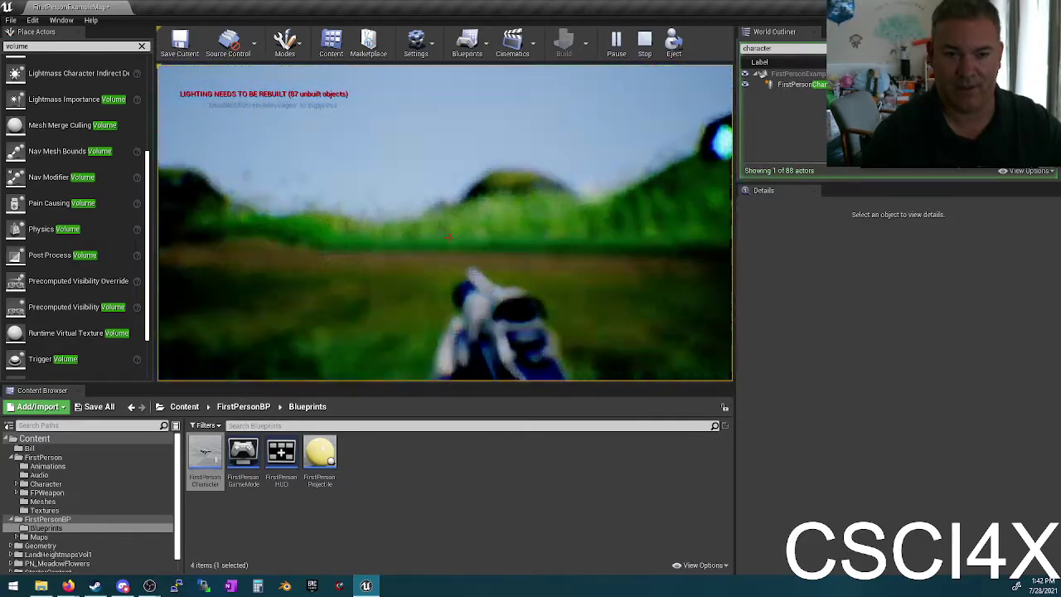
pyautogui.moveTo(448, 238)
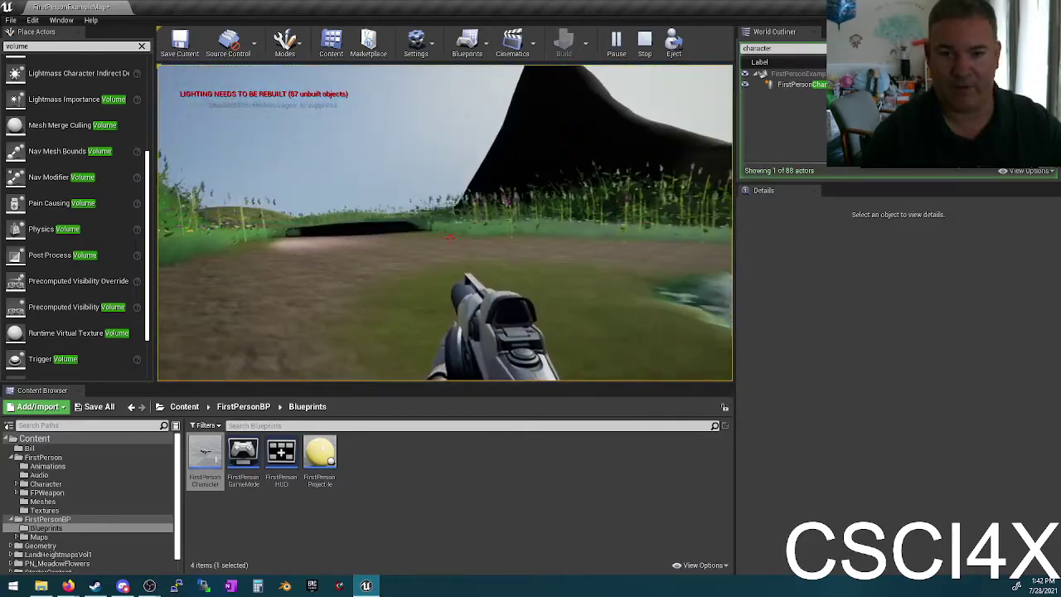
pyautogui.press('w')
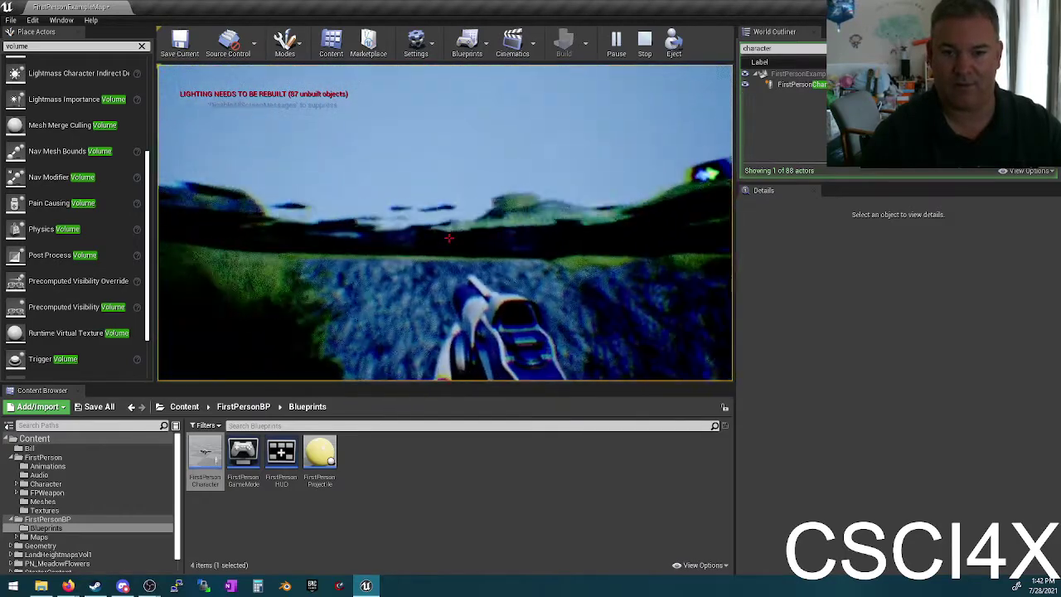
pyautogui.press('w')
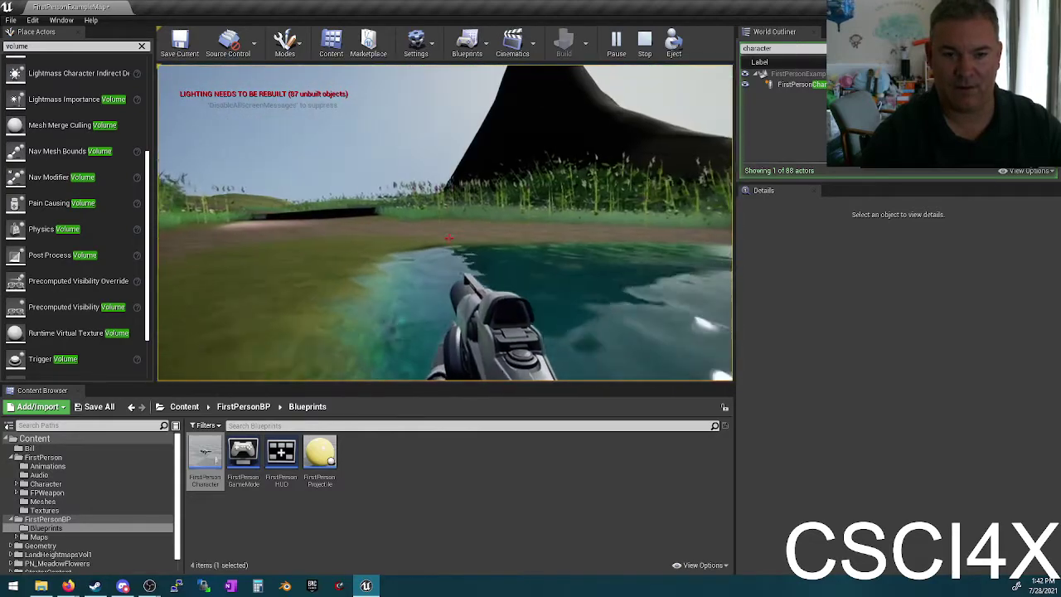
pyautogui.press('w')
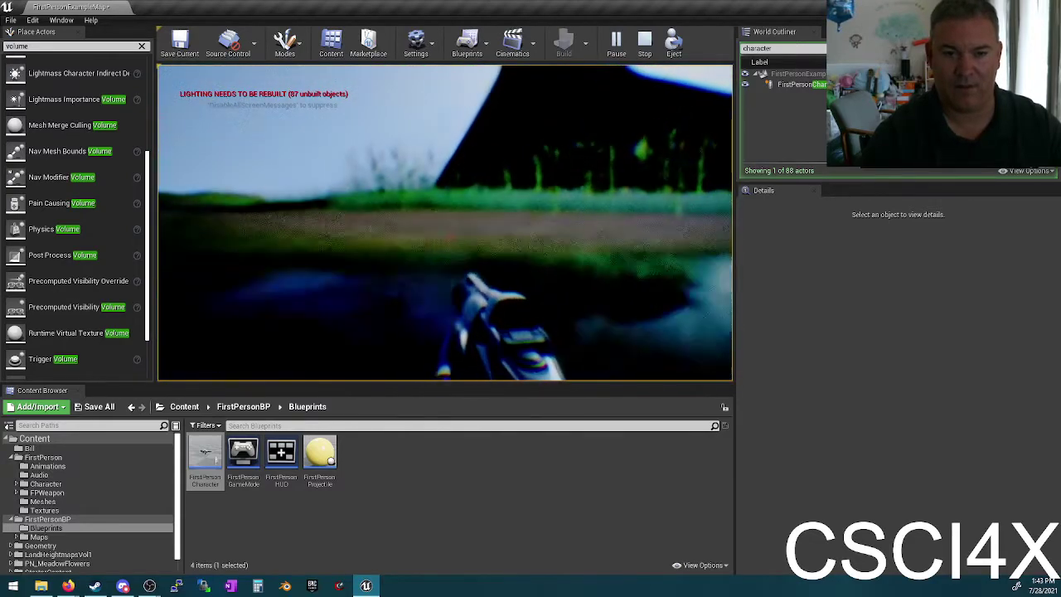
pyautogui.press('Escape')
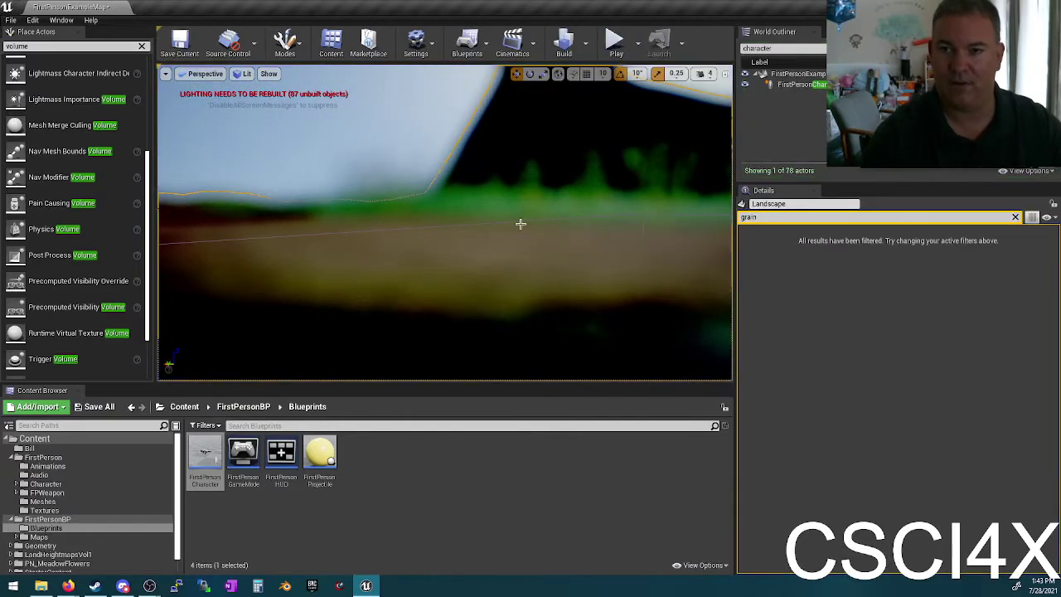
pyautogui.moveTo(521, 224); pyautogui.dragTo(583, 194, button='right')
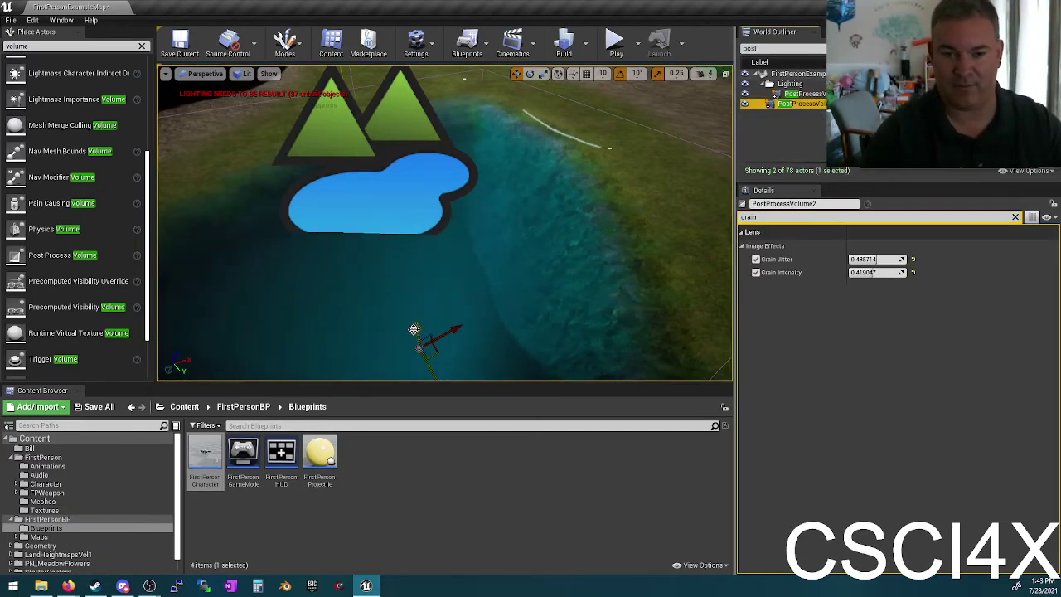
pyautogui.click(615, 43)
pyautogui.press('w')
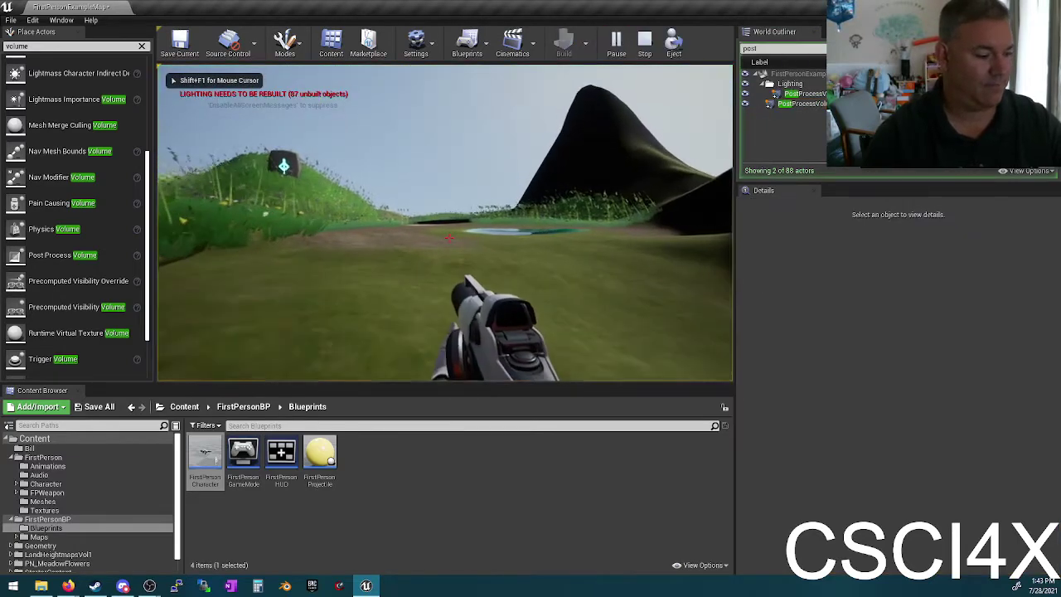
pyautogui.press('w')
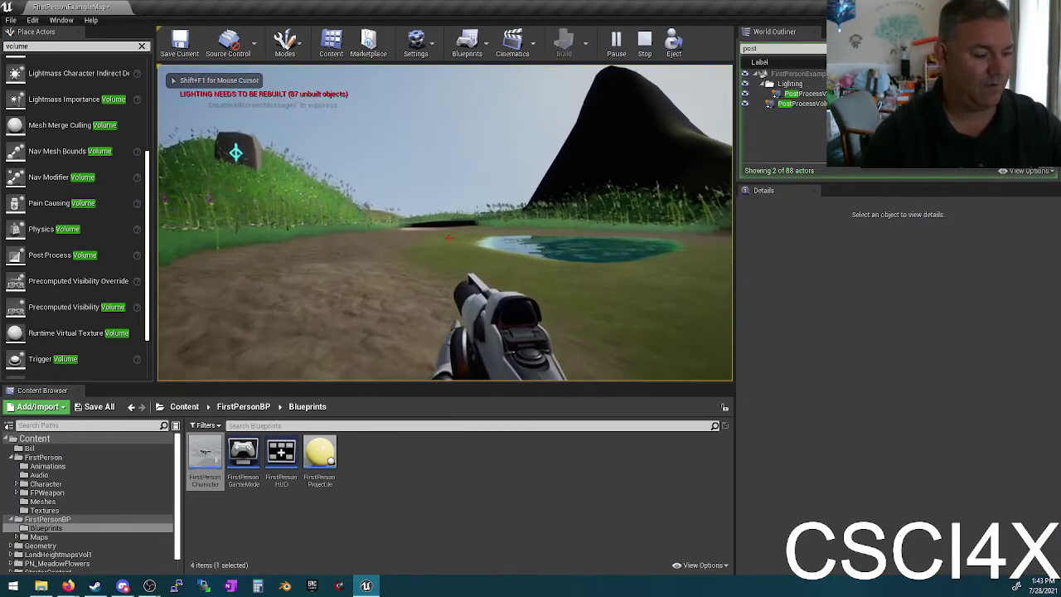
pyautogui.press('w')
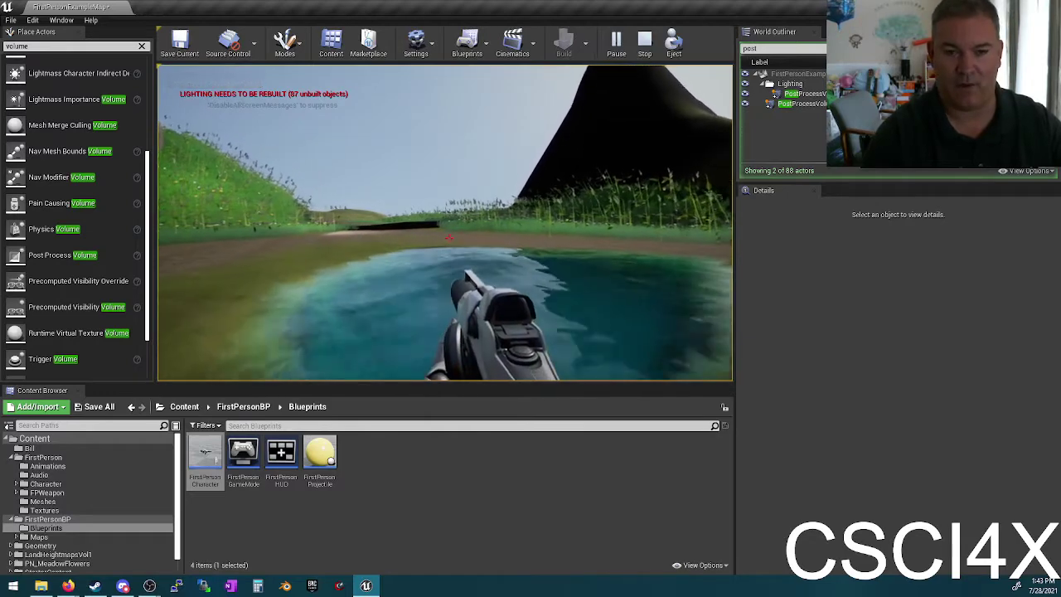
pyautogui.press('w')
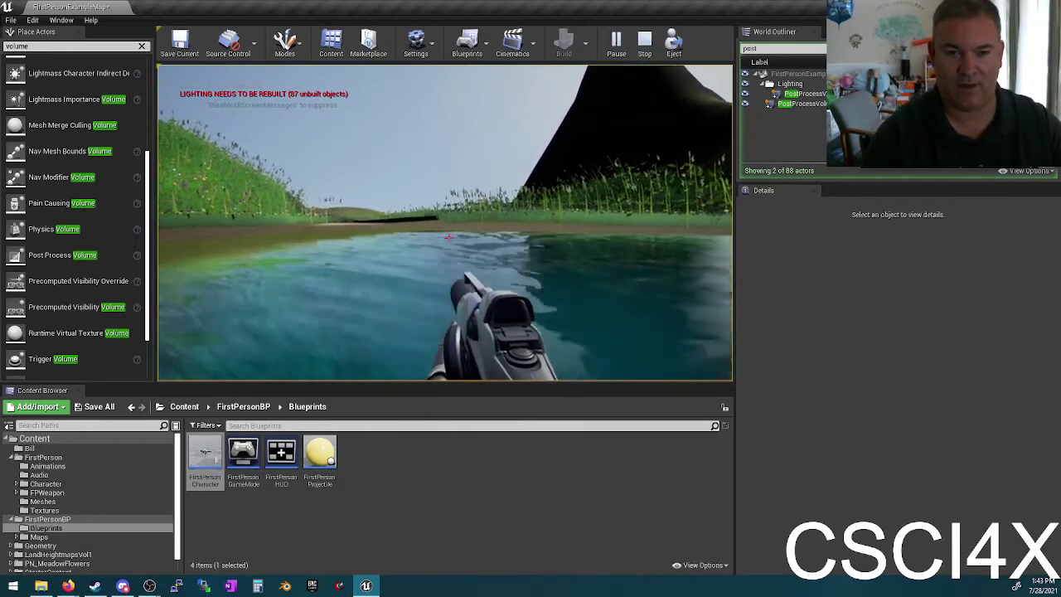
pyautogui.press('w')
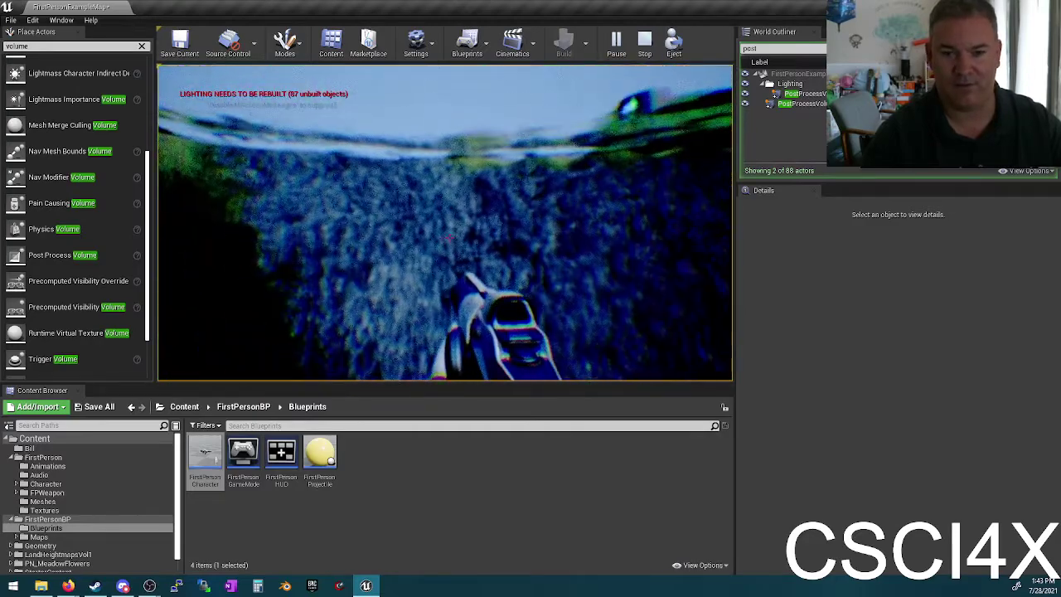
pyautogui.press('Escape')
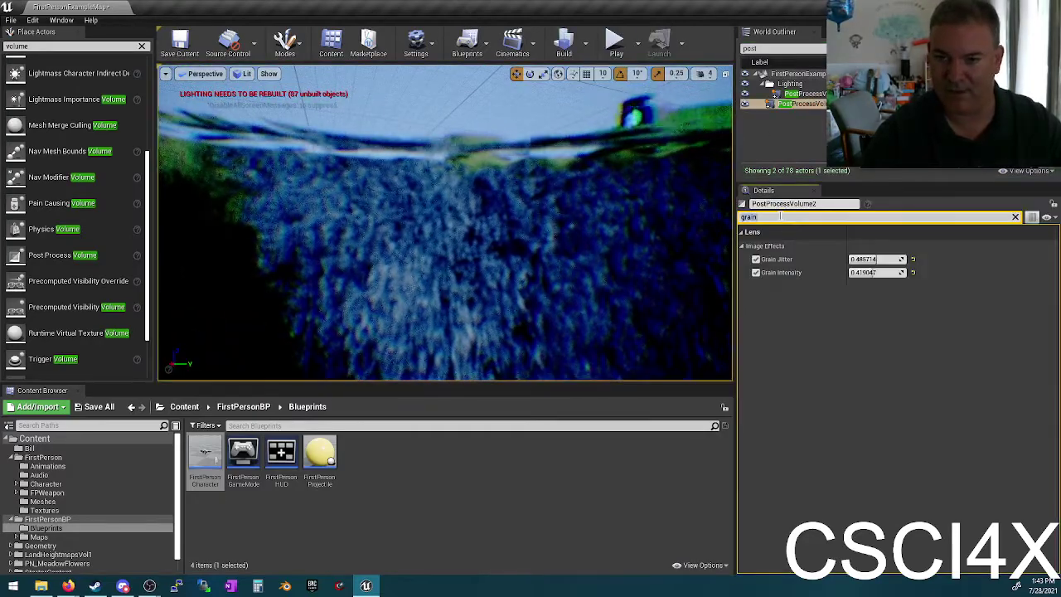
# Step: Clear the grain search and turn off the Global Saturation override
pyautogui.press('BackSpace')
pyautogui.press('BackSpace')
pyautogui.press('BackSpace')
pyautogui.press('BackSpace')
pyautogui.press('BackSpace')
pyautogui.scroll(-10, 855, 412)
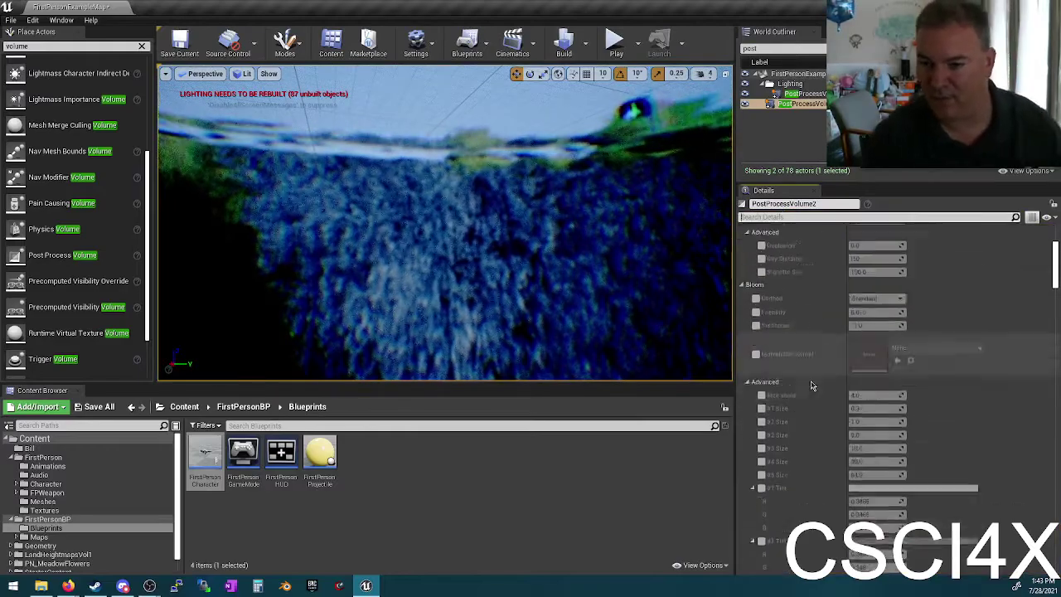
pyautogui.scroll(5, 836, 364)
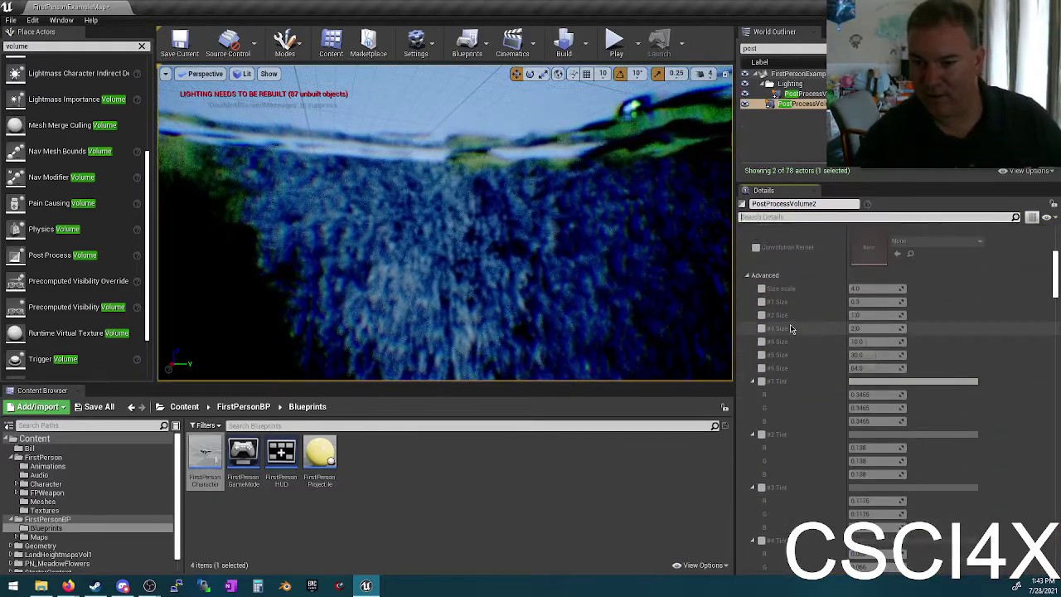
pyautogui.scroll(5, 791, 310)
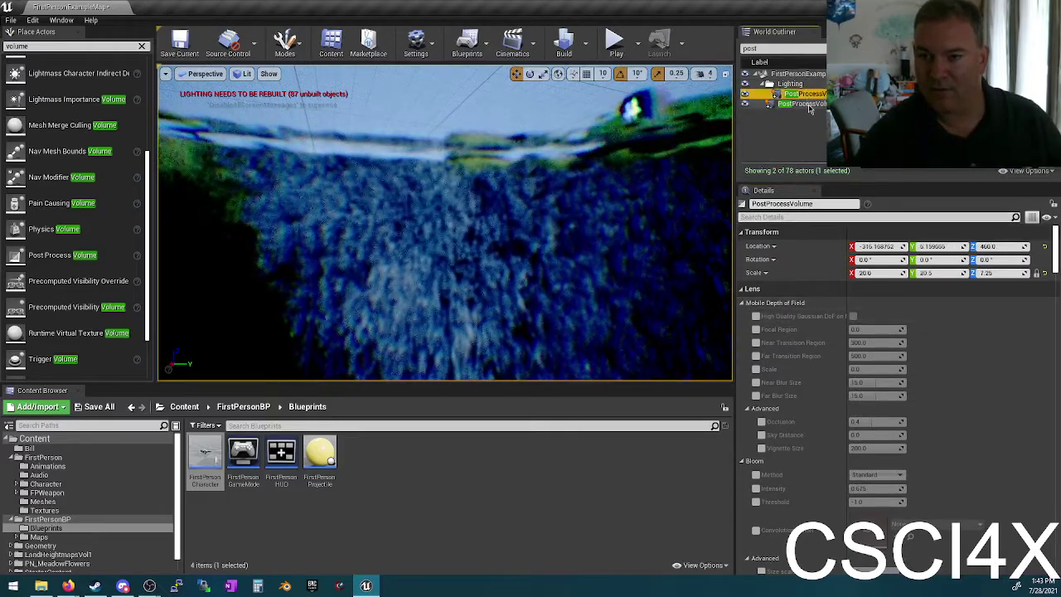
pyautogui.scroll(-15, 831, 360)
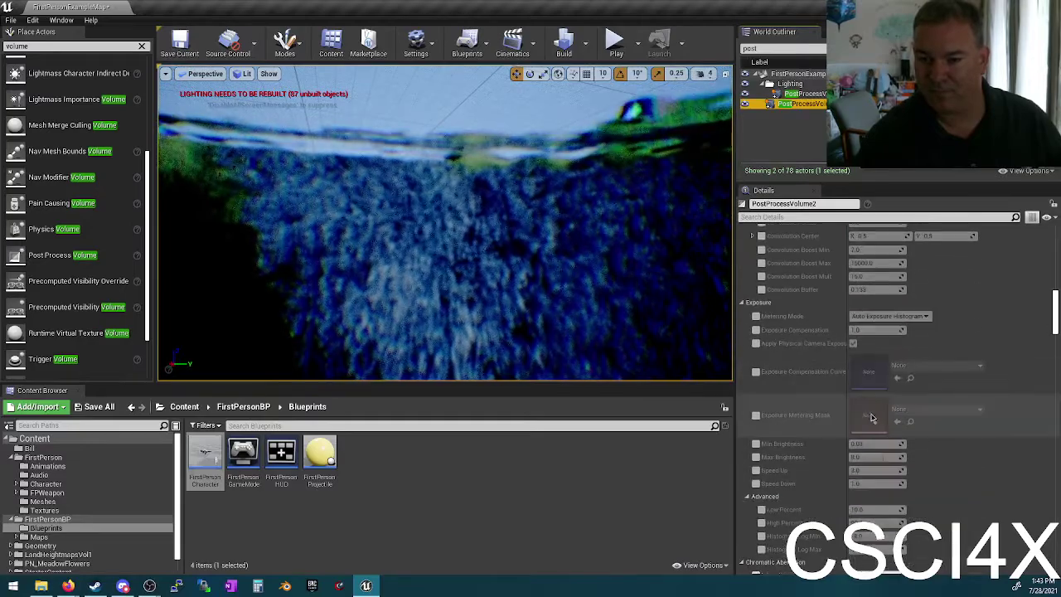
pyautogui.scroll(-8, 853, 386)
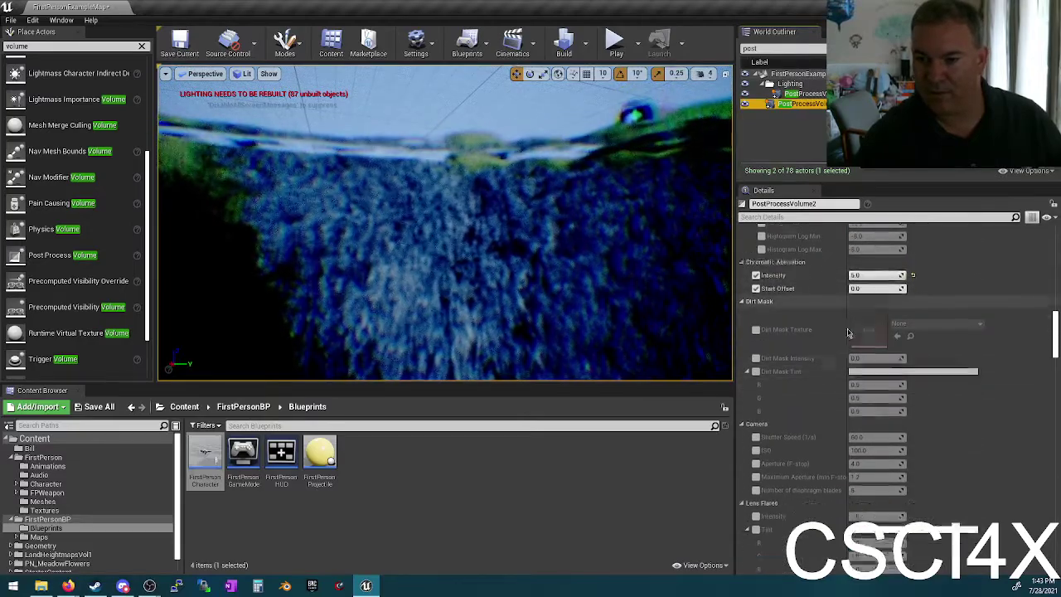
pyautogui.scroll(-3, 837, 384)
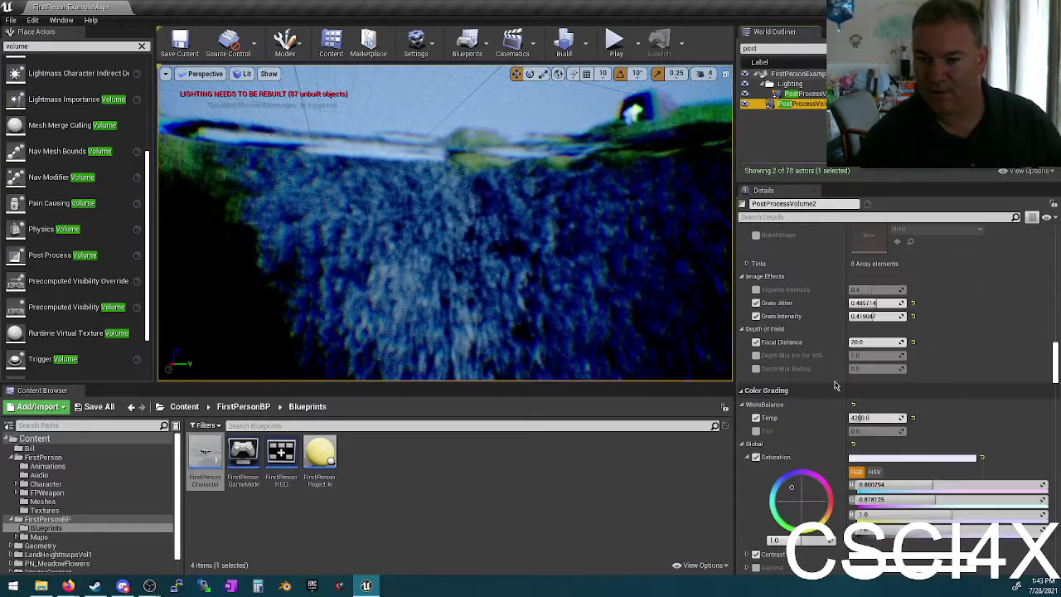
pyautogui.click(757, 459)
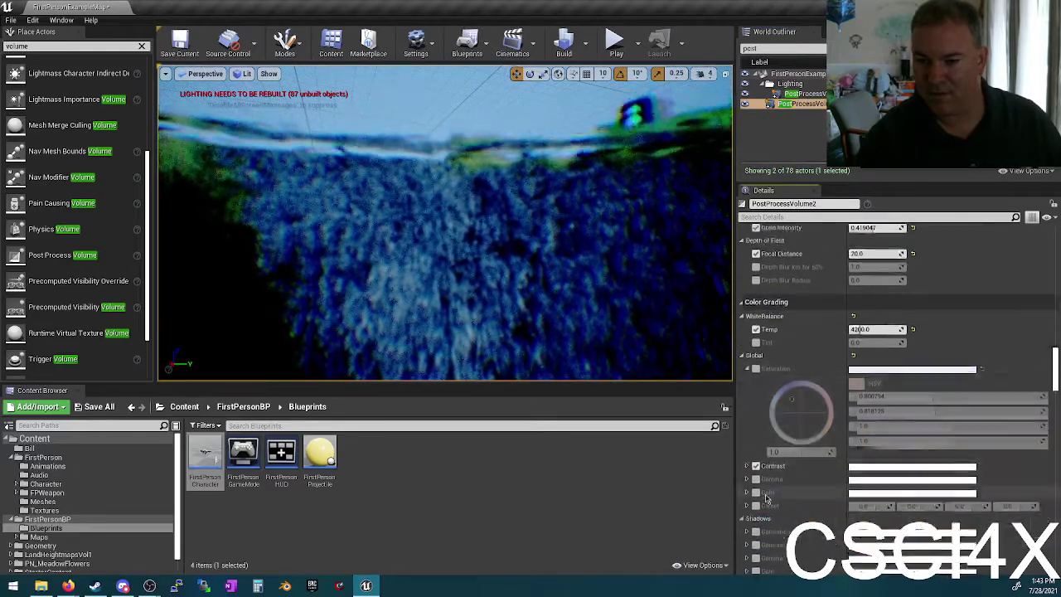
# Step: Toggle the White Balance Temp override and turn off Highlights Saturation and Gamma
pyautogui.scroll(-3, 756, 348)
pyautogui.click(756, 312)
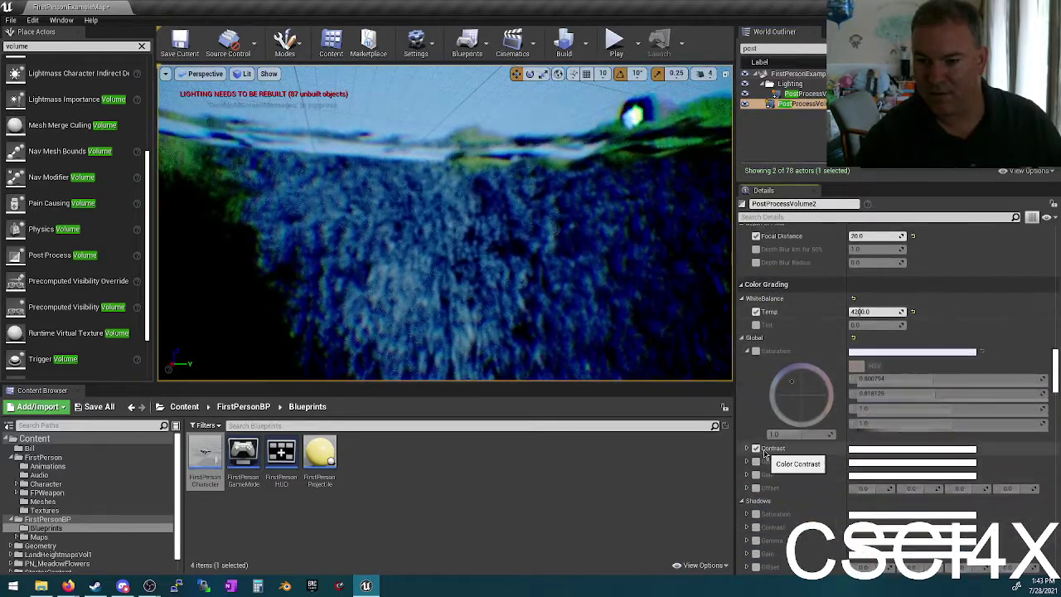
pyautogui.scroll(-8, 754, 454)
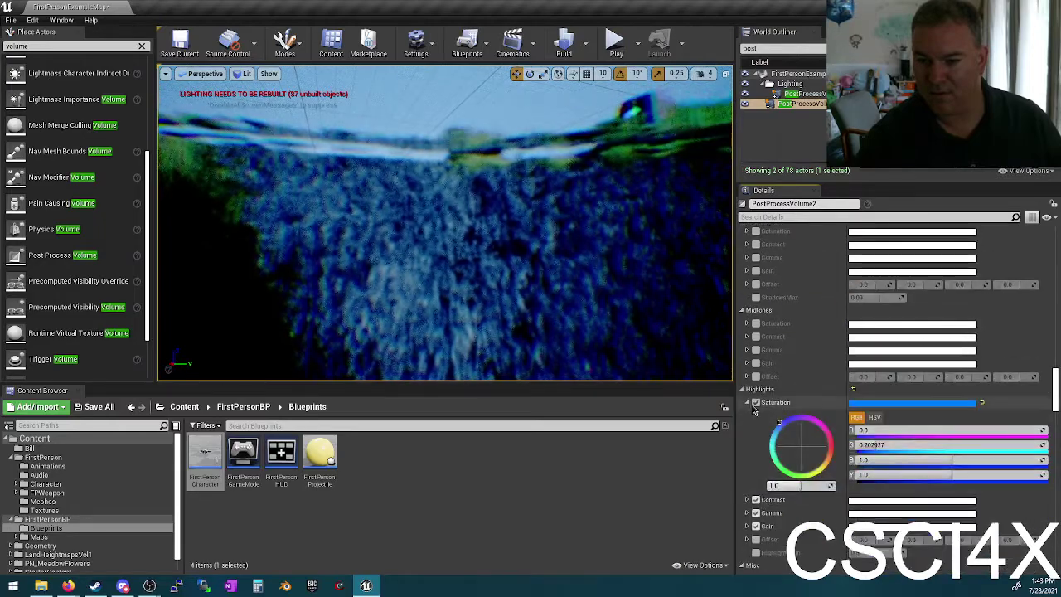
pyautogui.click(756, 404)
pyautogui.scroll(-3, 759, 411)
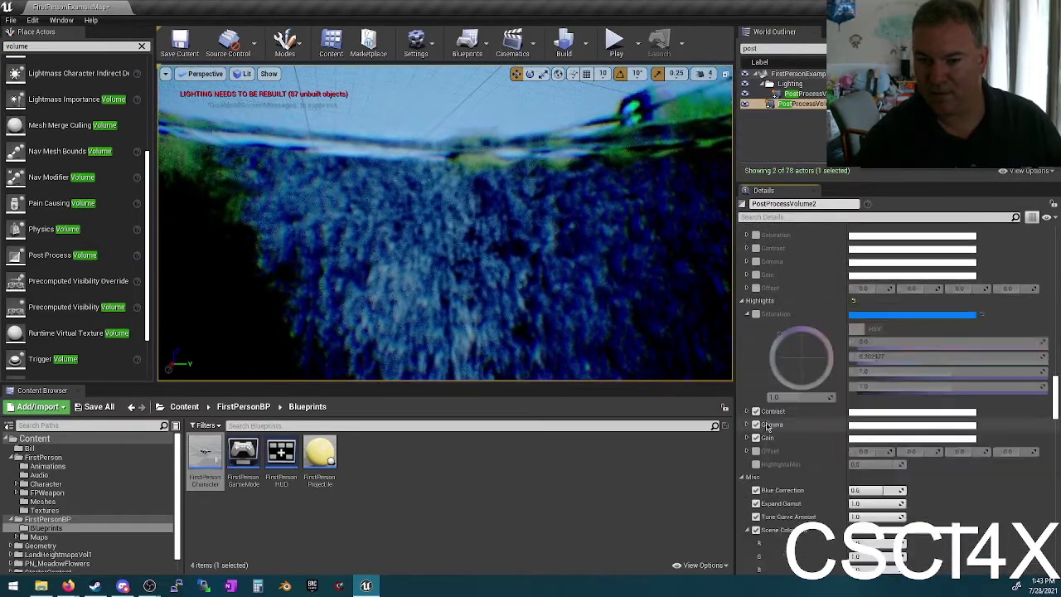
pyautogui.click(756, 424)
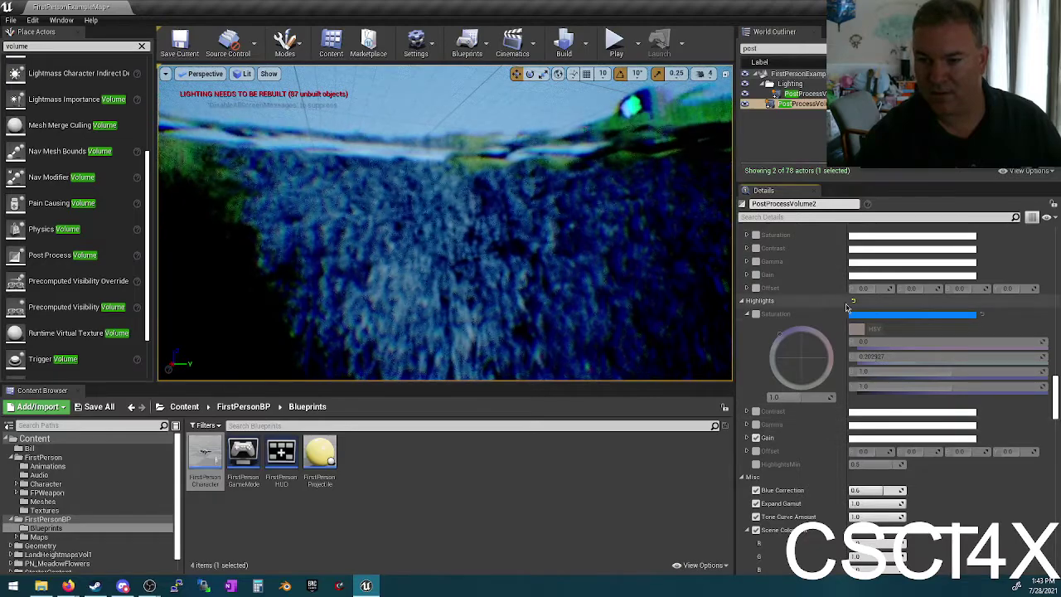
# Step: Reset the Global grading and White Balance Temp to defaults (6500)
pyautogui.scroll(3, 845, 345)
pyautogui.scroll(6, 845, 345)
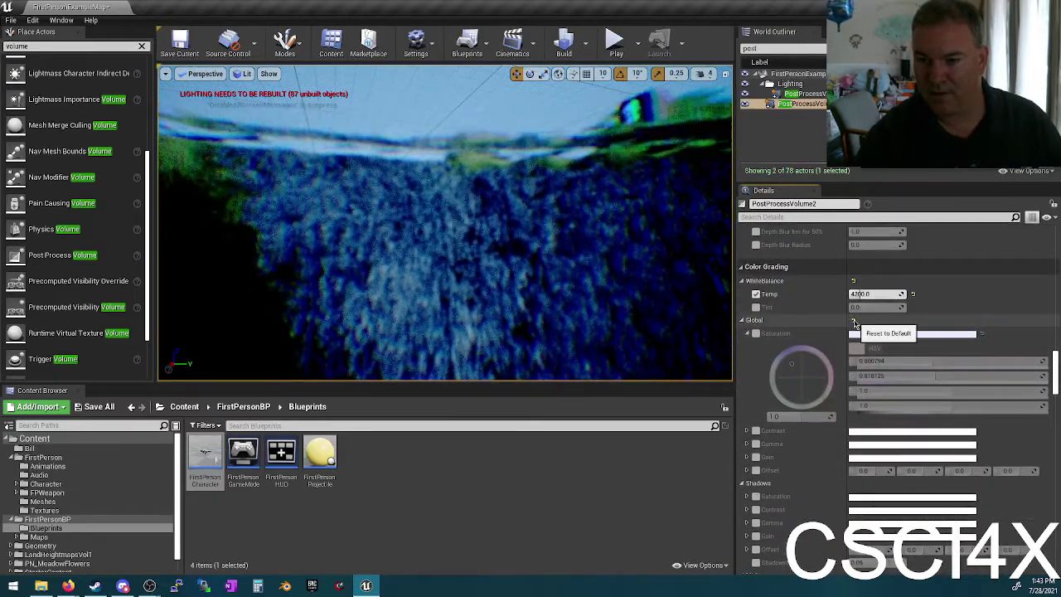
pyautogui.click(854, 322)
pyautogui.click(853, 280)
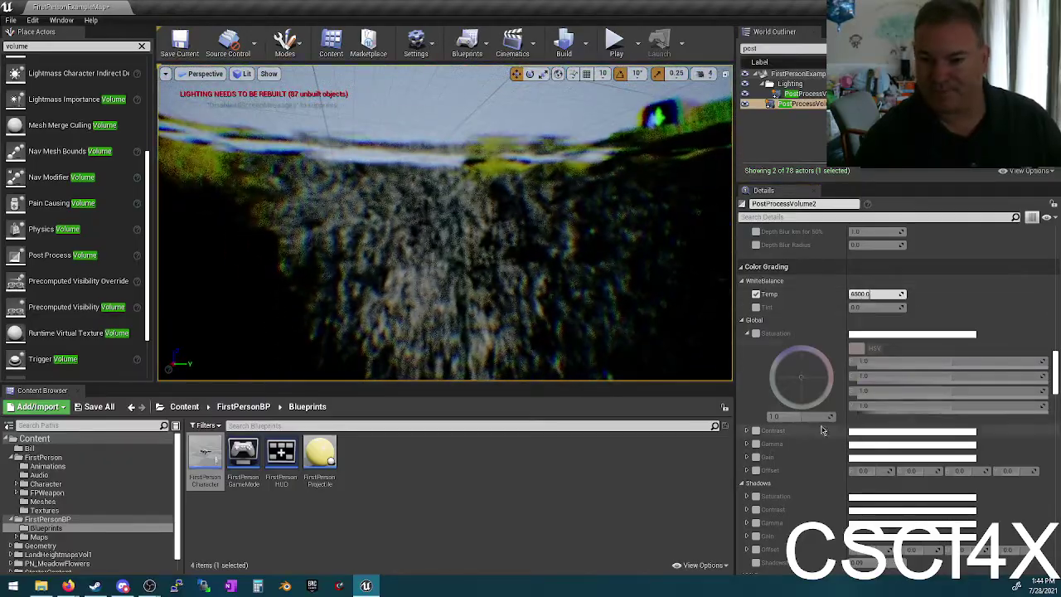
# Step: Turn off the Blue Correction and Tone Curve Amount overrides
pyautogui.scroll(-5, 849, 439)
pyautogui.scroll(-3, 849, 439)
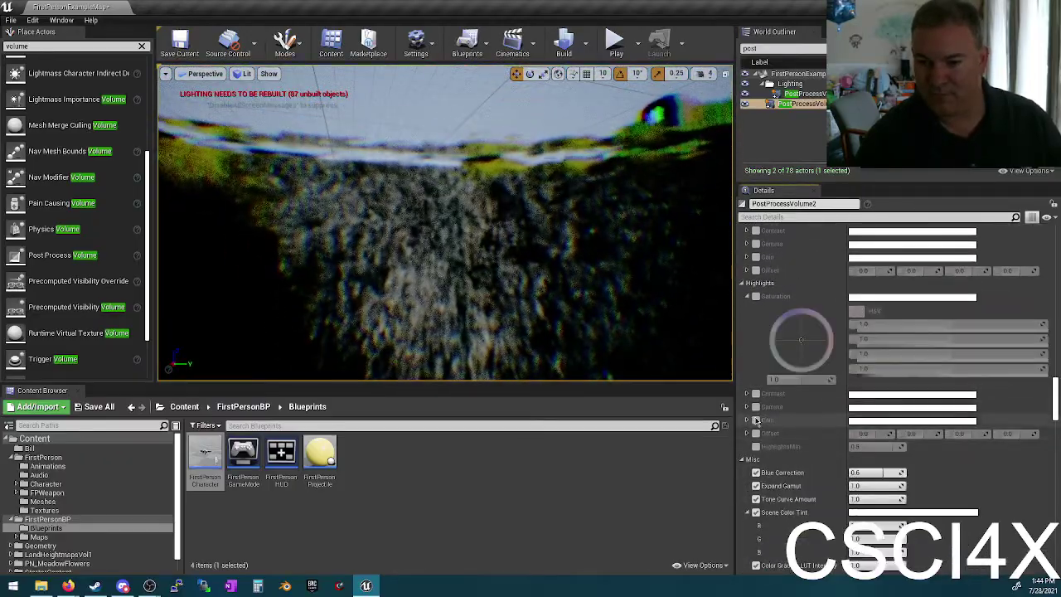
pyautogui.scroll(-2, 808, 476)
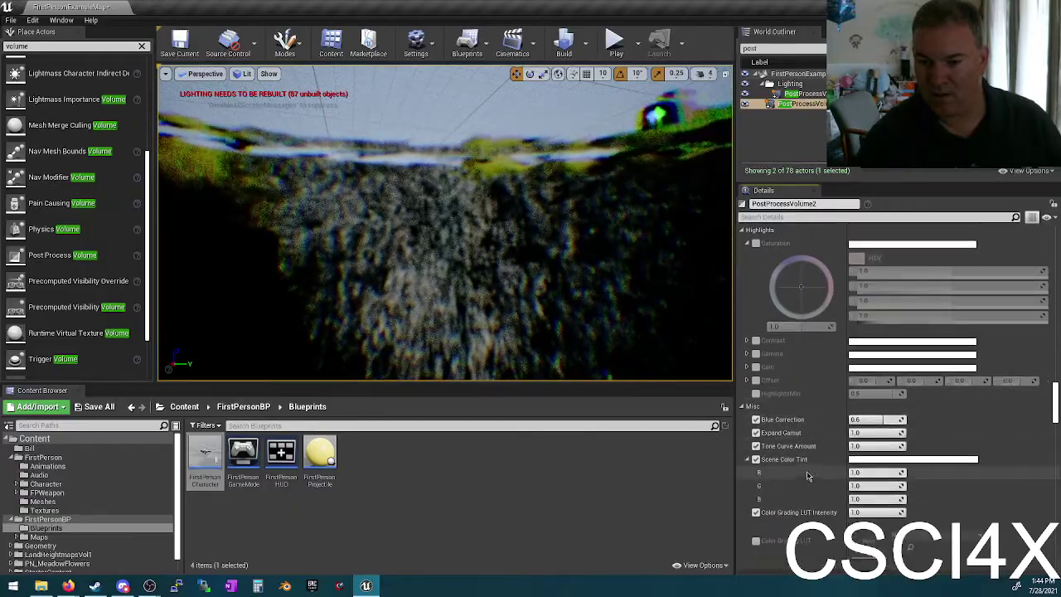
pyautogui.click(755, 420)
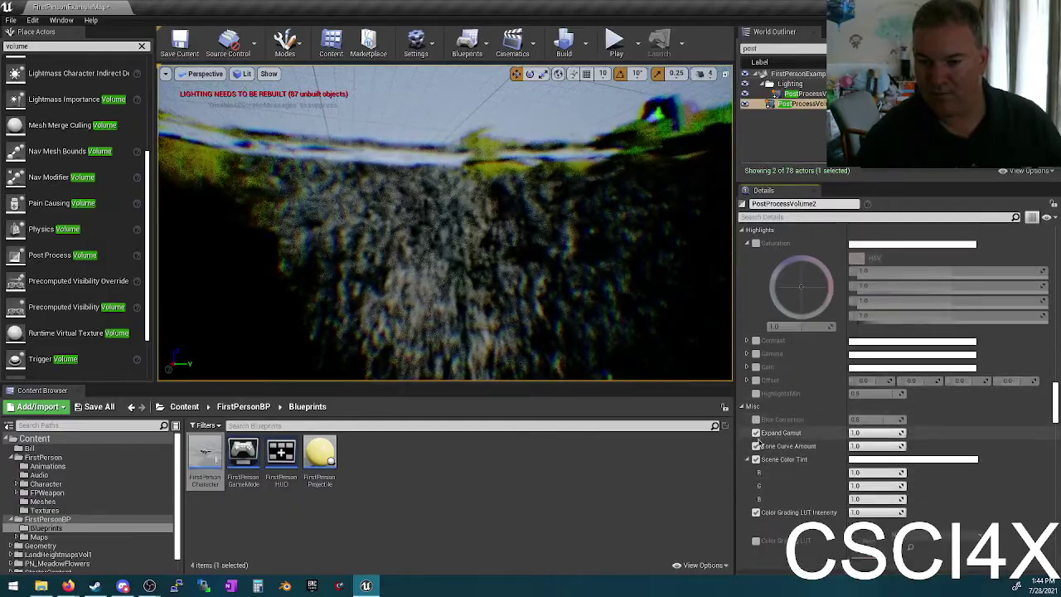
pyautogui.click(755, 446)
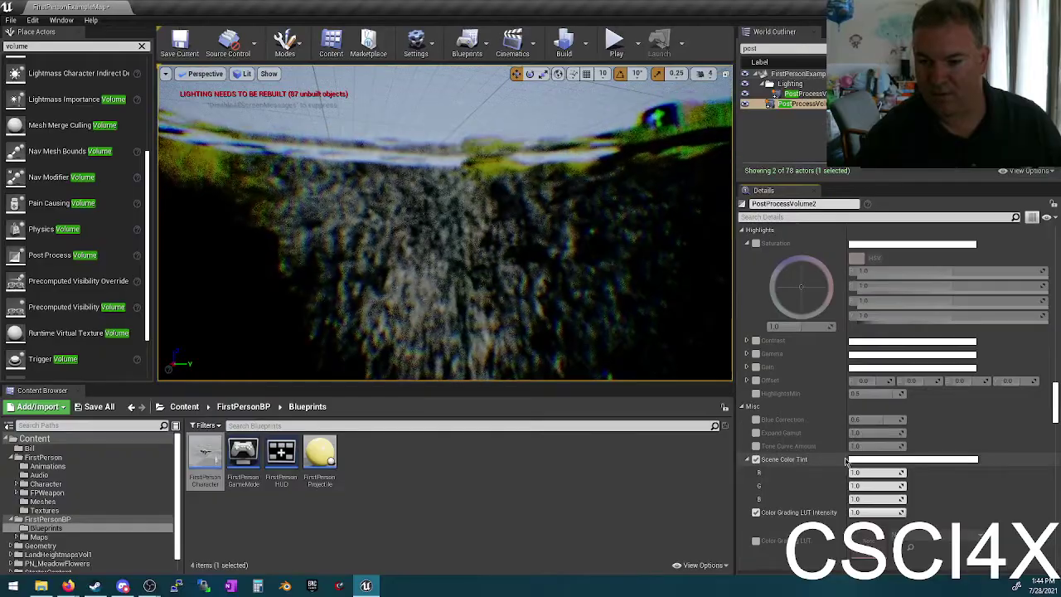
# Step: Tint the scene pale blue (R 0.68, G 0.76, B 1.0) and save the level
pyautogui.click(868, 469)
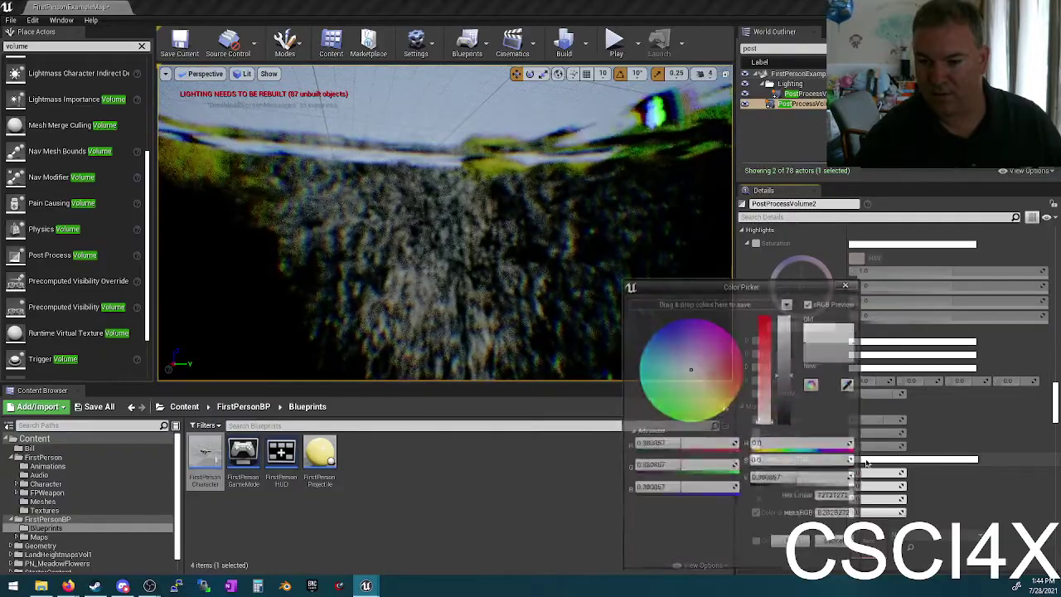
pyautogui.moveTo(664, 388); pyautogui.dragTo(680, 362)
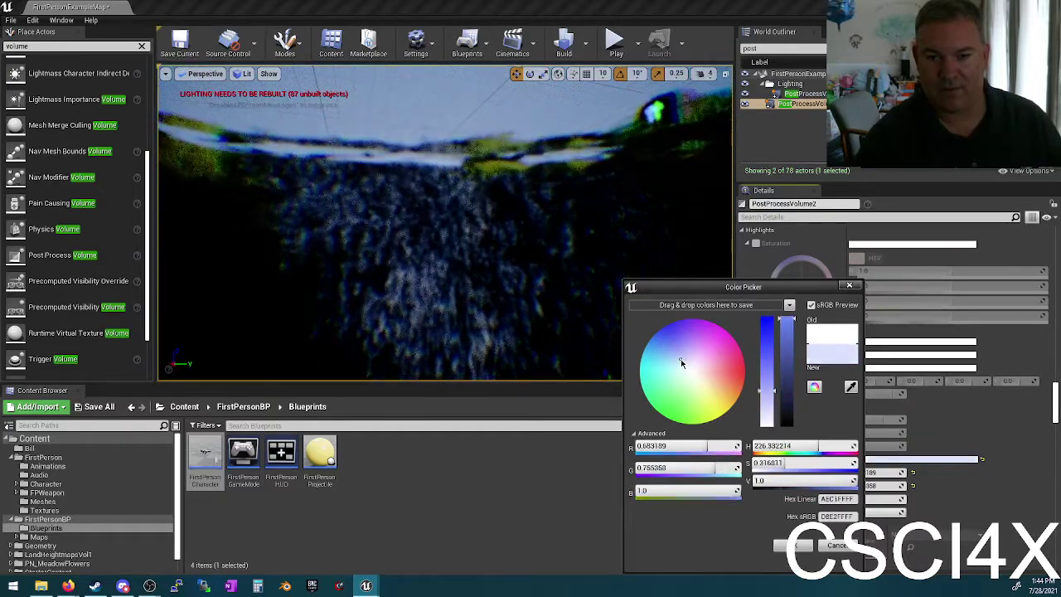
pyautogui.click(796, 546)
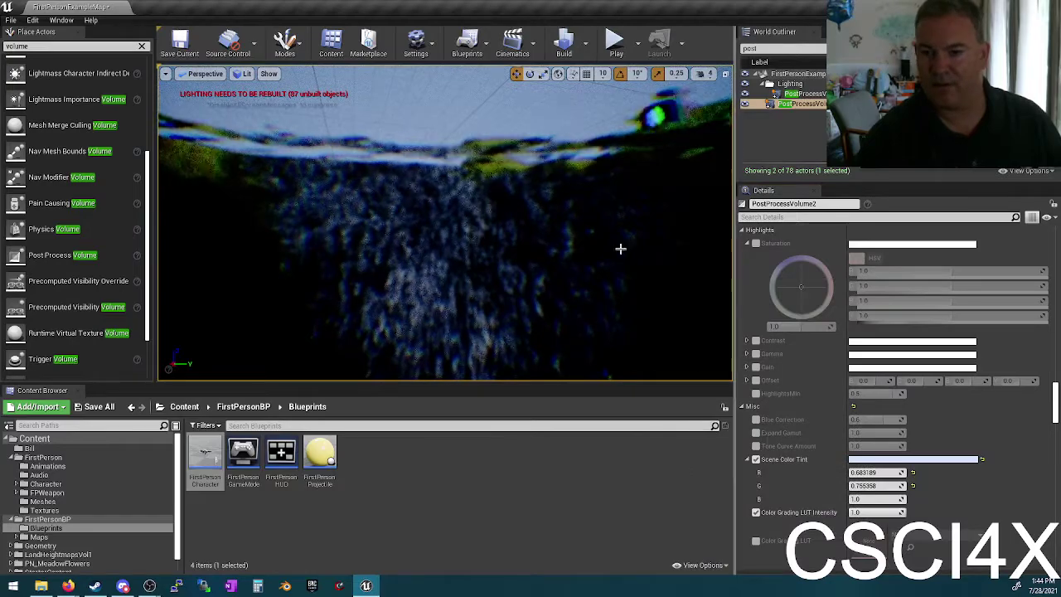
pyautogui.moveTo(621, 248); pyautogui.dragTo(490, 227, button='right')
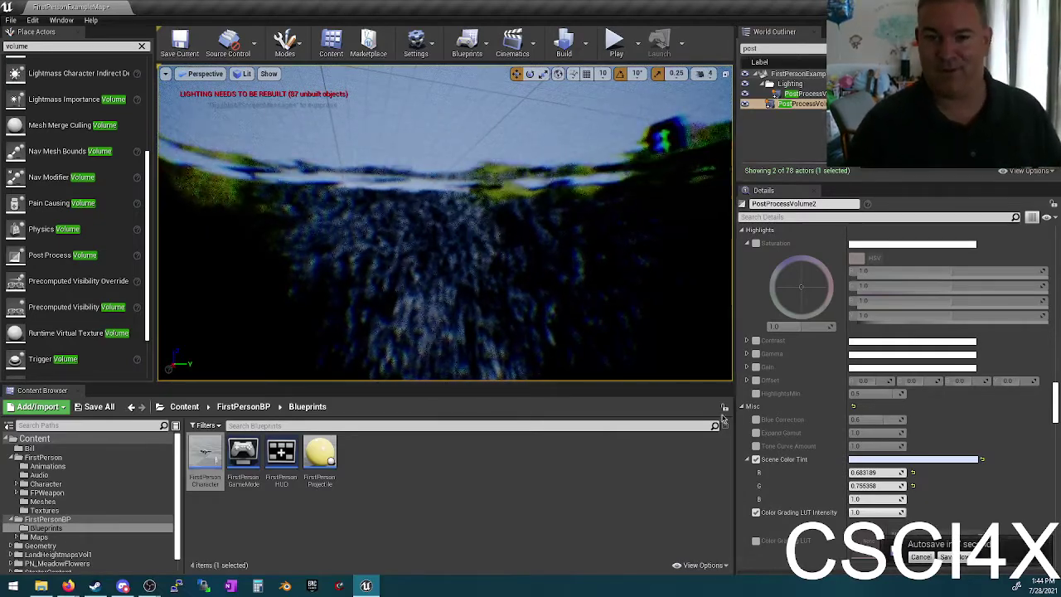
pyautogui.click(961, 558)
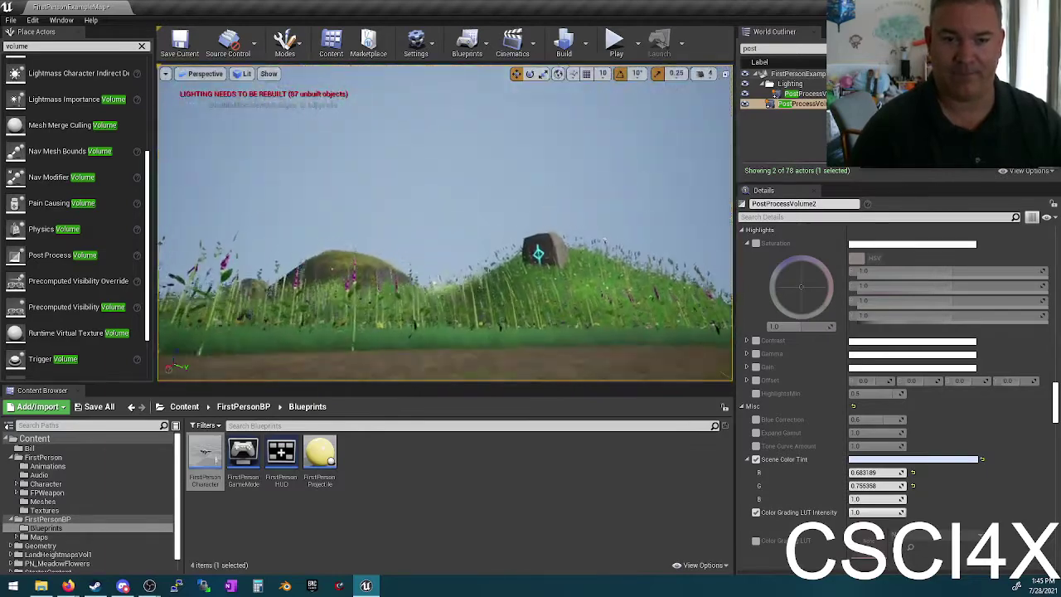
# Step: Start Play-In-Editor and walk into the pond and back out onto the shore
pyautogui.click(614, 46)
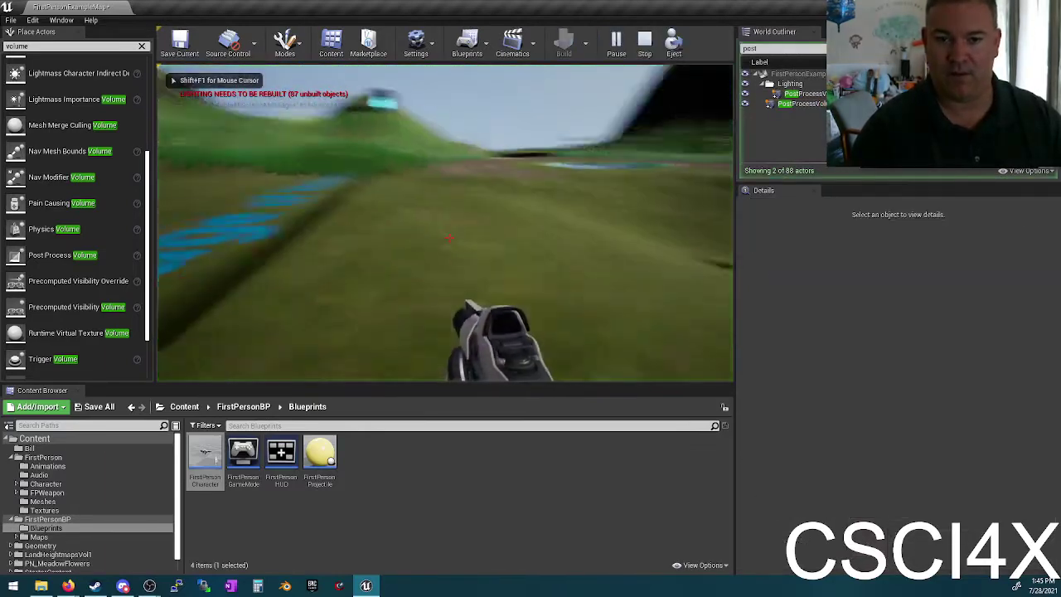
pyautogui.press('w')
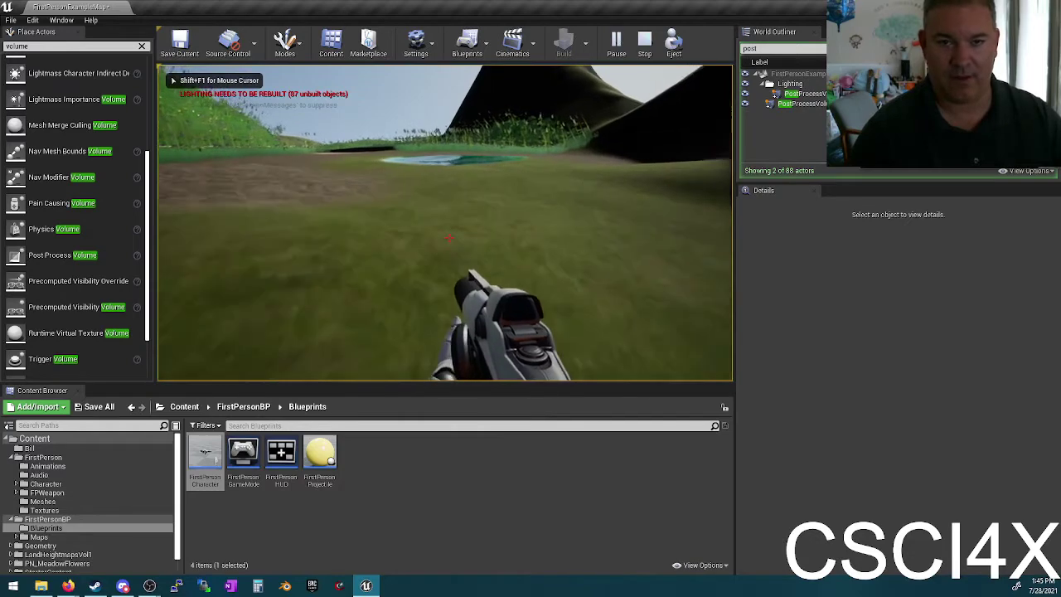
pyautogui.press('w')
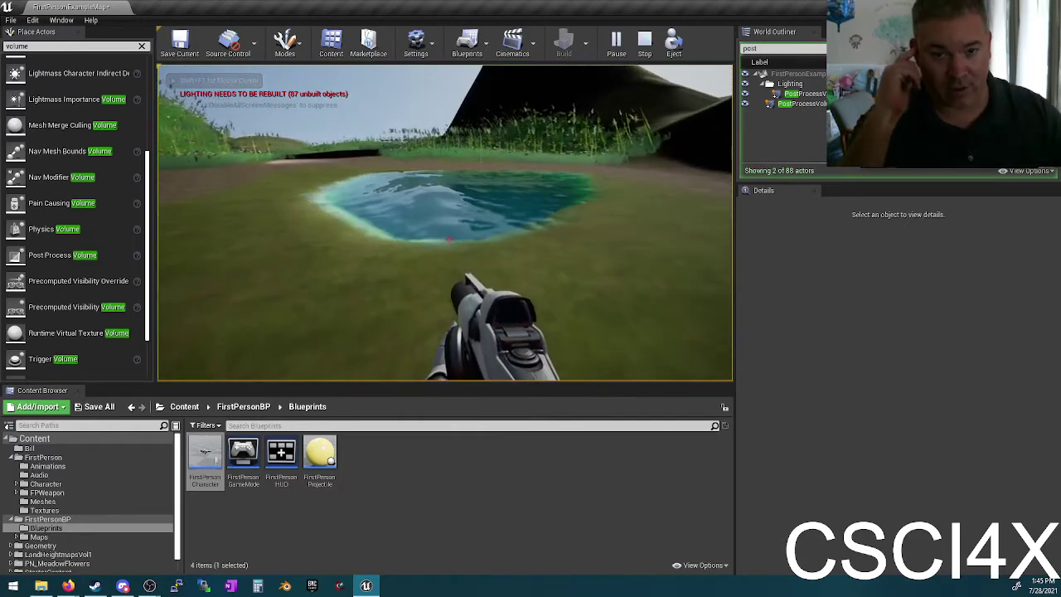
pyautogui.press('w')
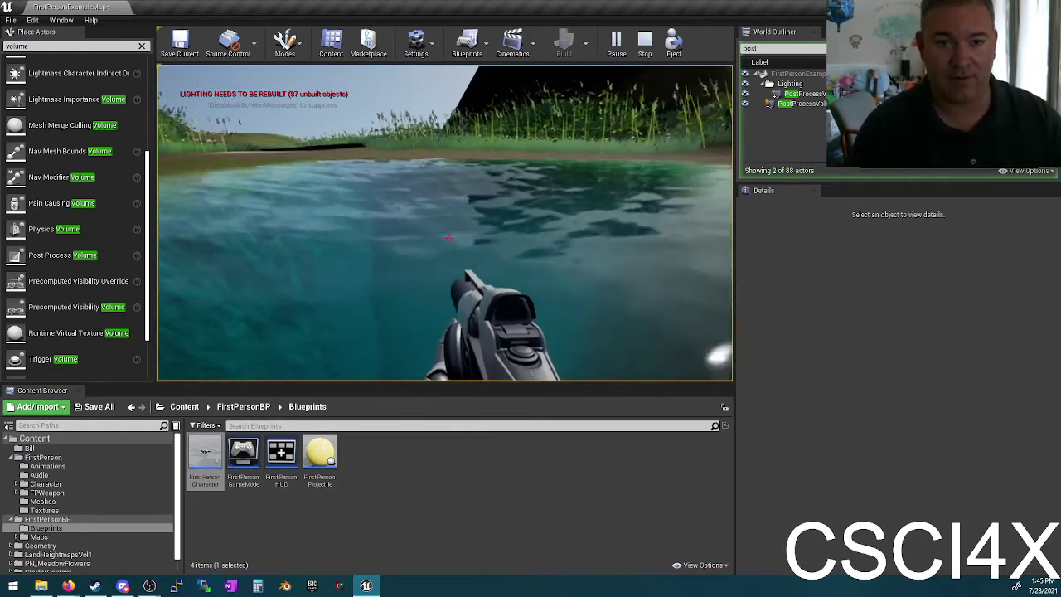
pyautogui.press('w')
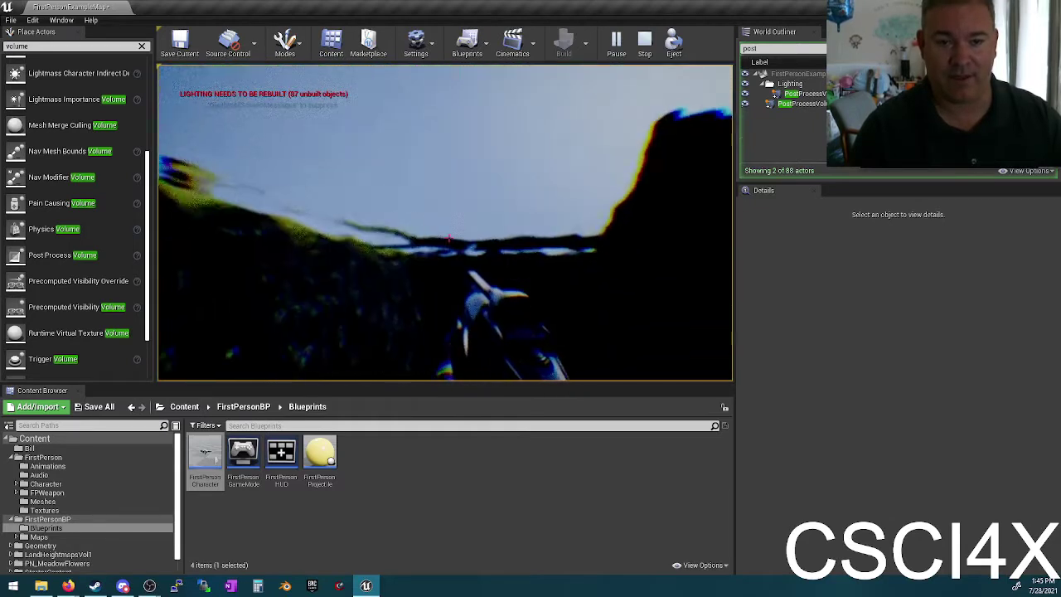
pyautogui.press('w')
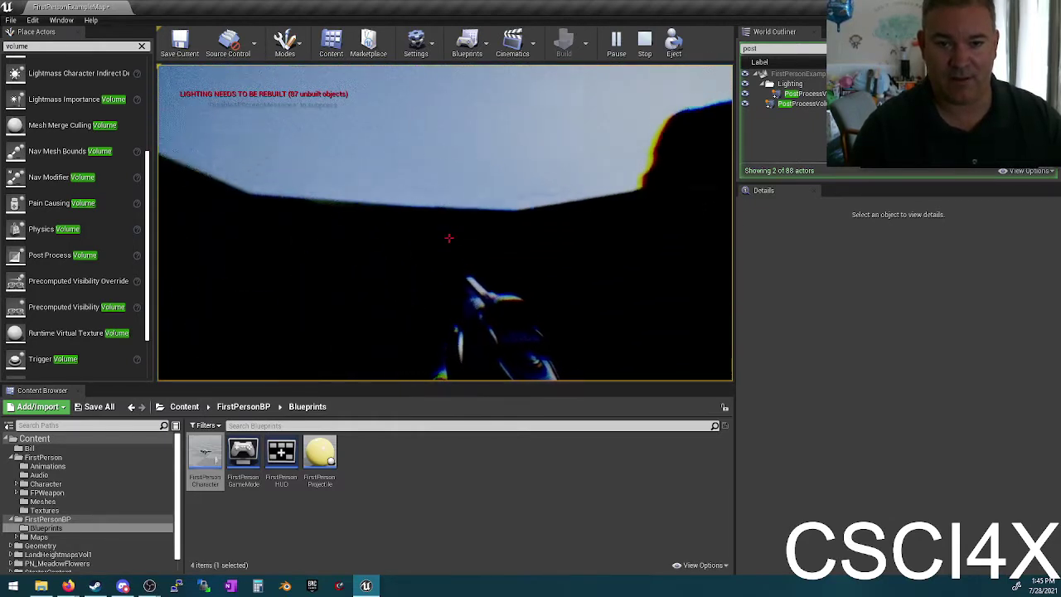
pyautogui.press('w')
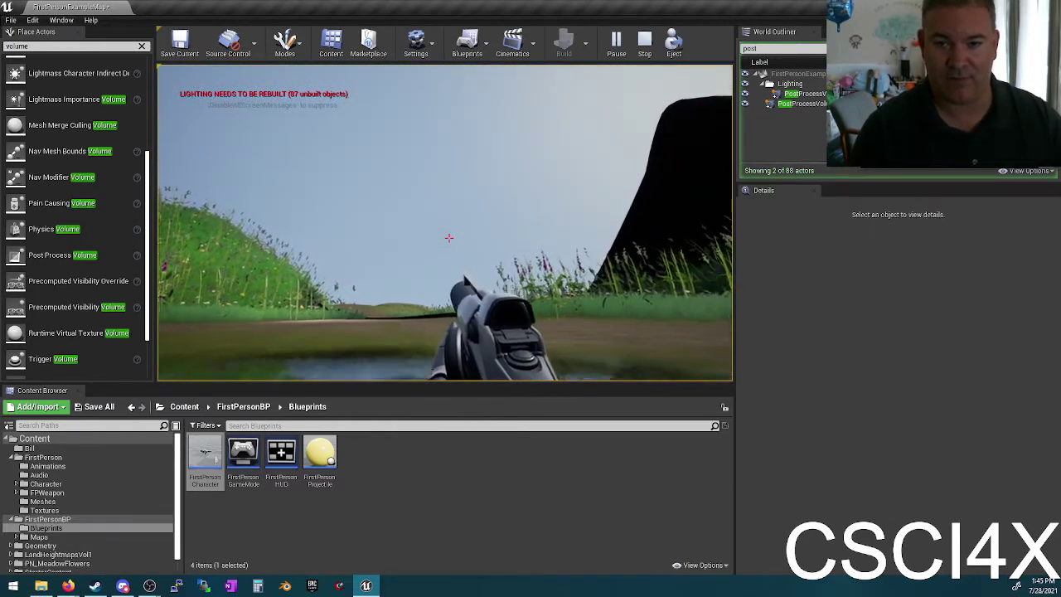
pyautogui.press('w')
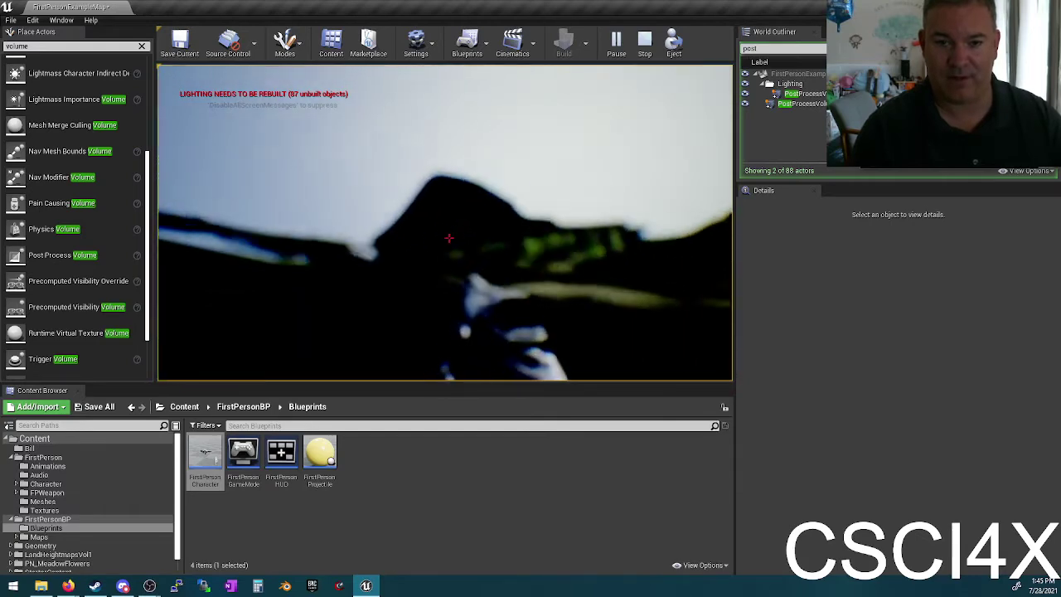
pyautogui.press('w')
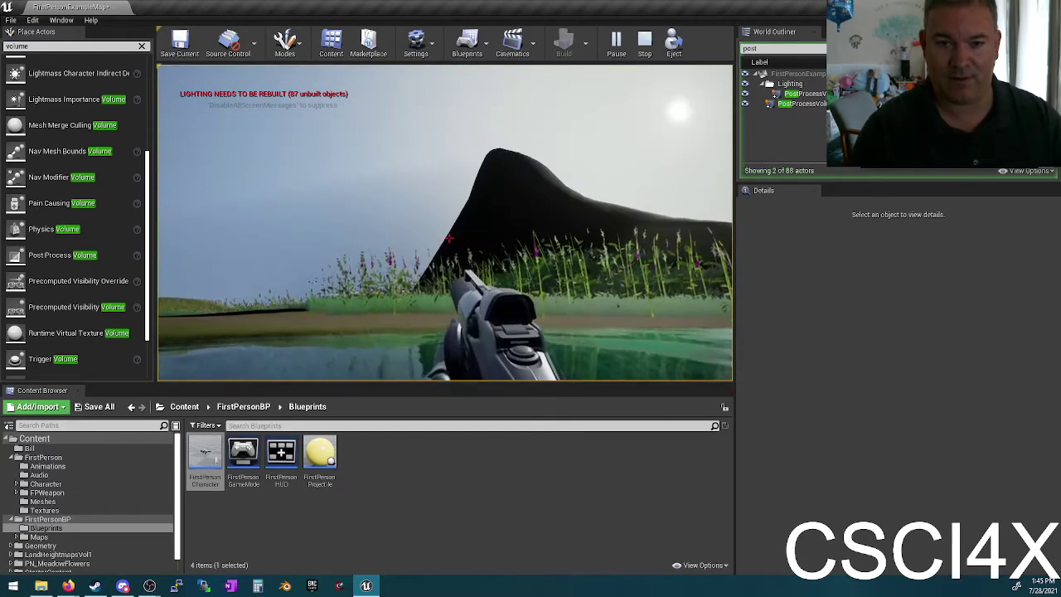
# Step: Submerge fully to view the pale blue underwater effect, then walk along the shore
pyautogui.press('s')
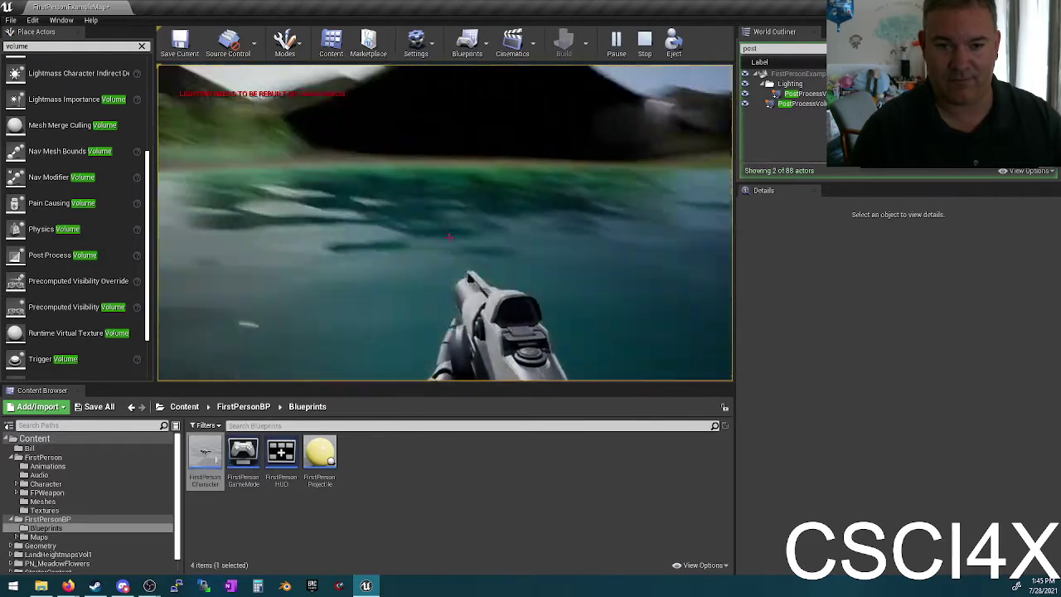
pyautogui.press('w')
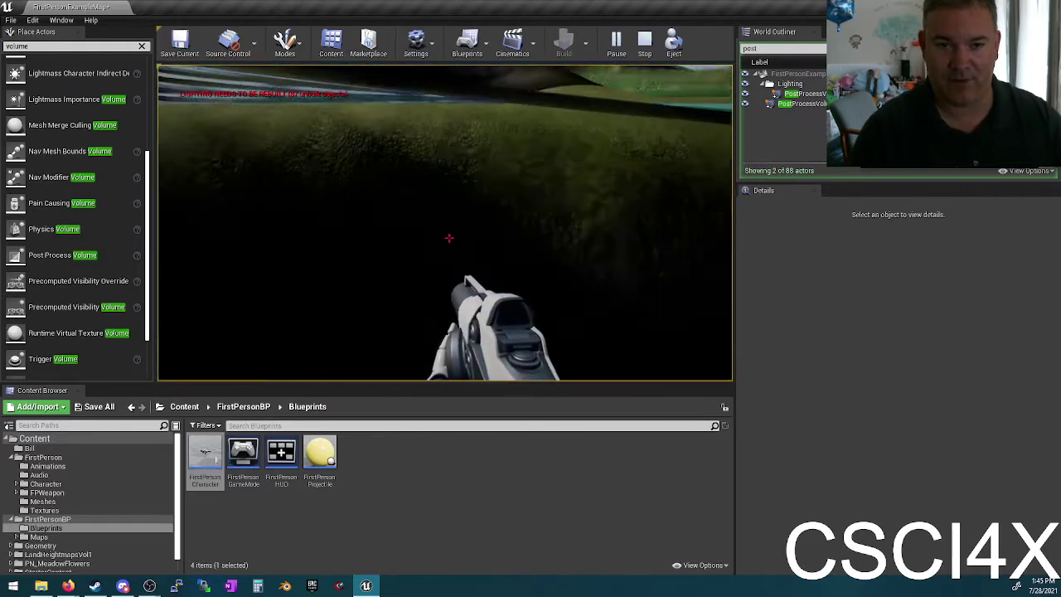
pyautogui.press('w')
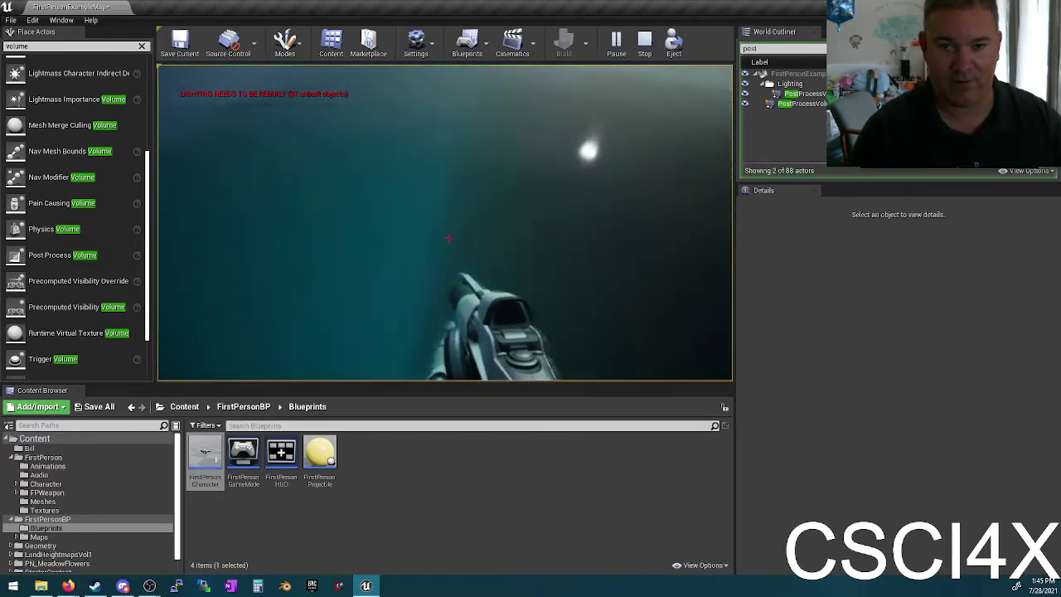
pyautogui.press('w')
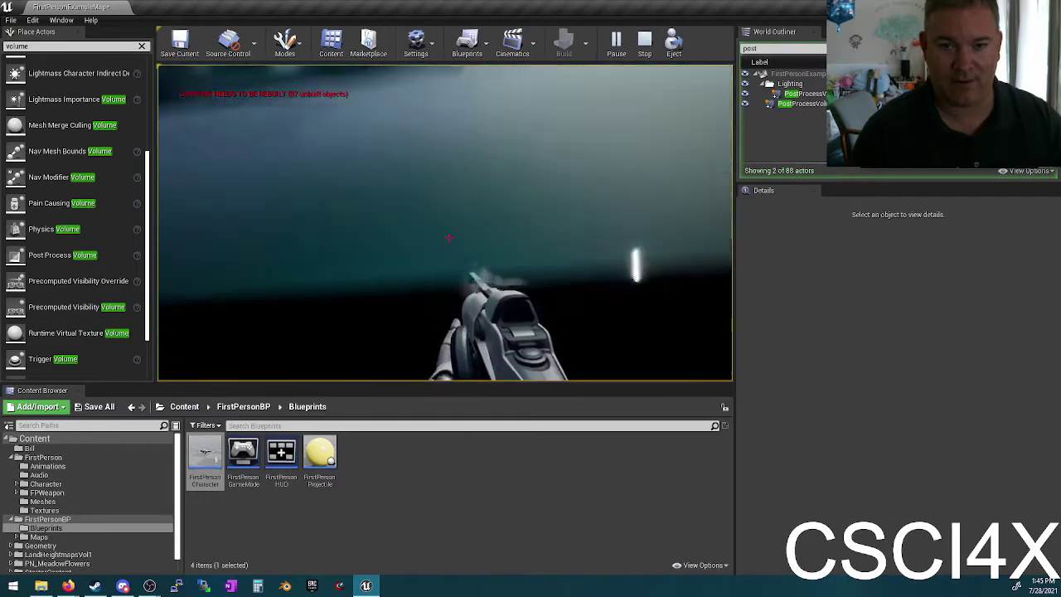
pyautogui.press('w')
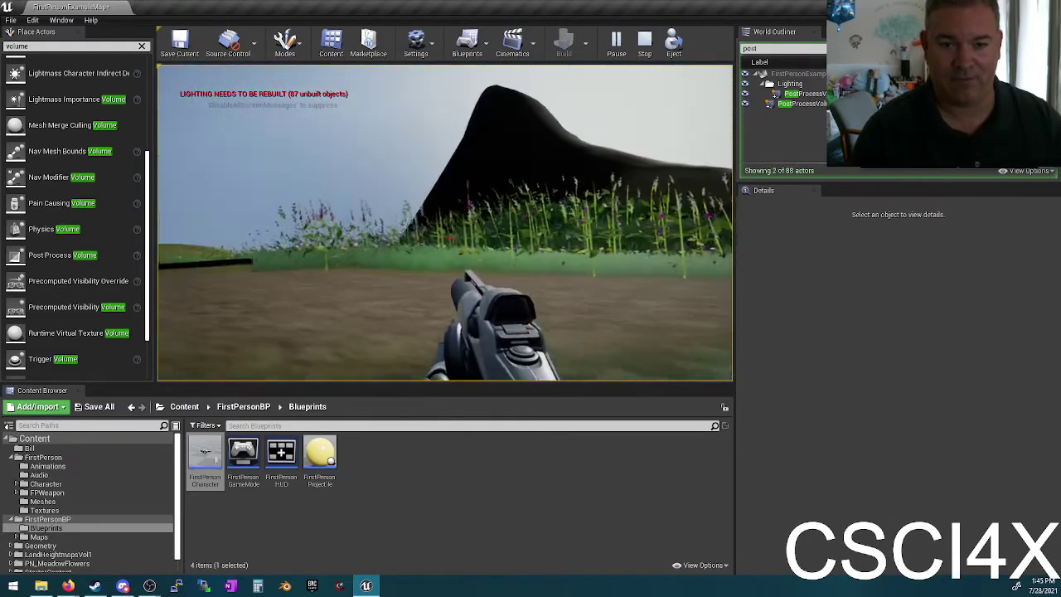
pyautogui.press('w')
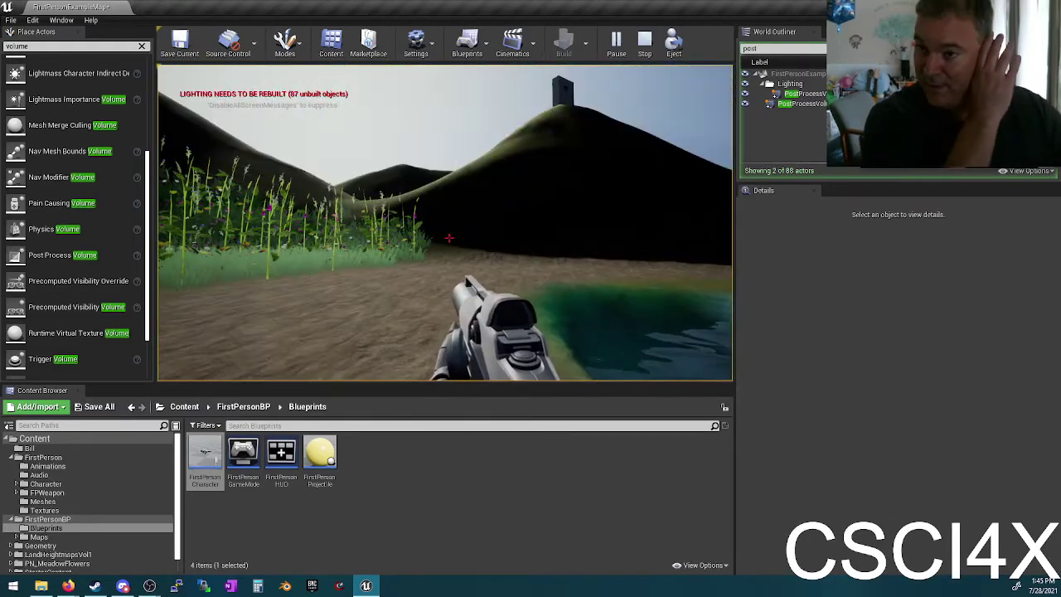
pyautogui.press('w')
pyautogui.press('w')
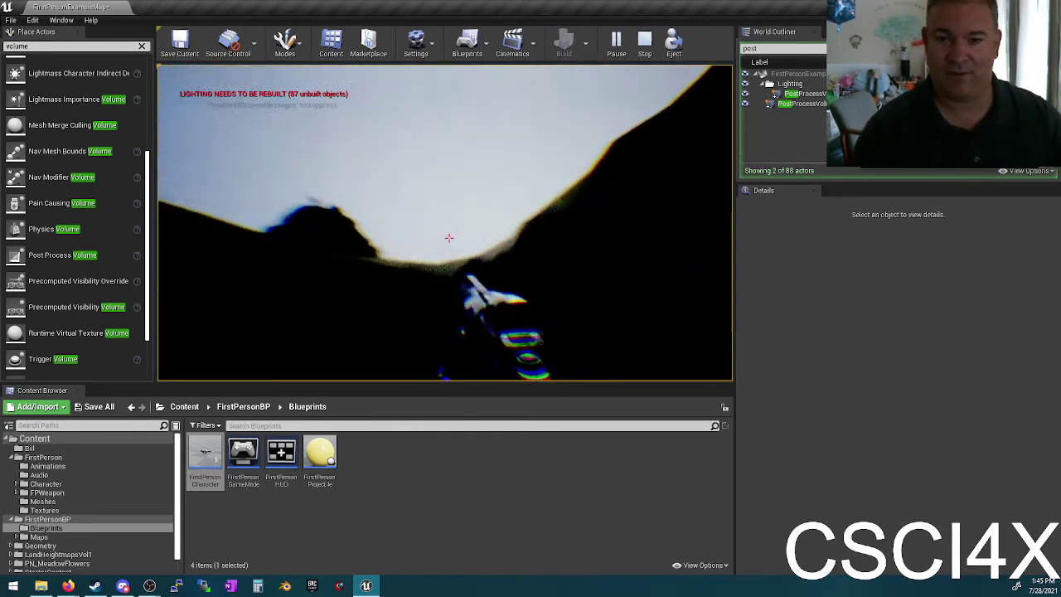
# Step: Cross the dark area up the hillside, walk back toward the pond, and stop playing
pyautogui.press('w')
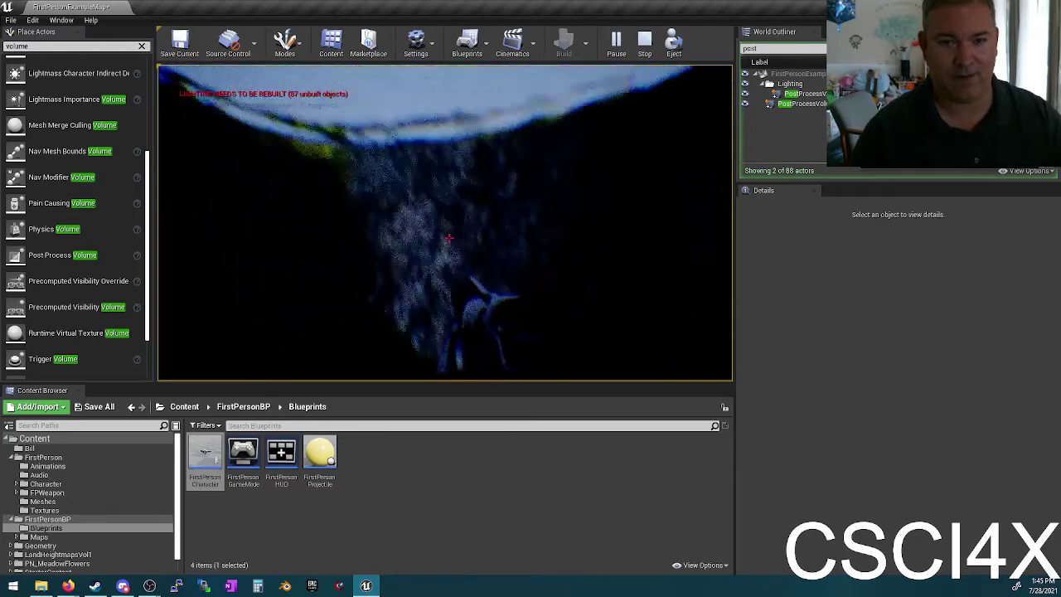
pyautogui.press('w')
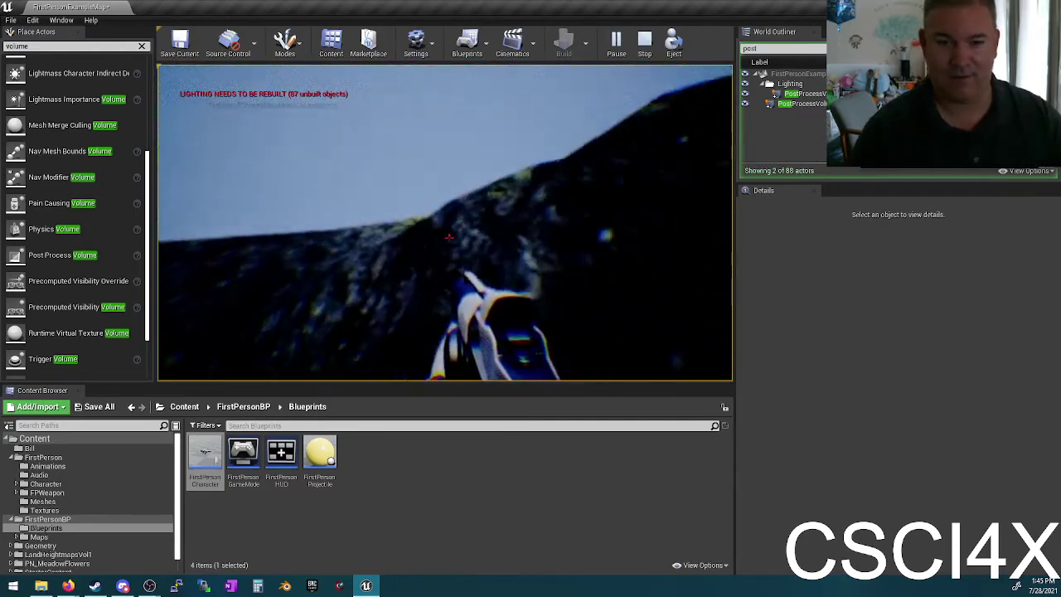
pyautogui.press('w')
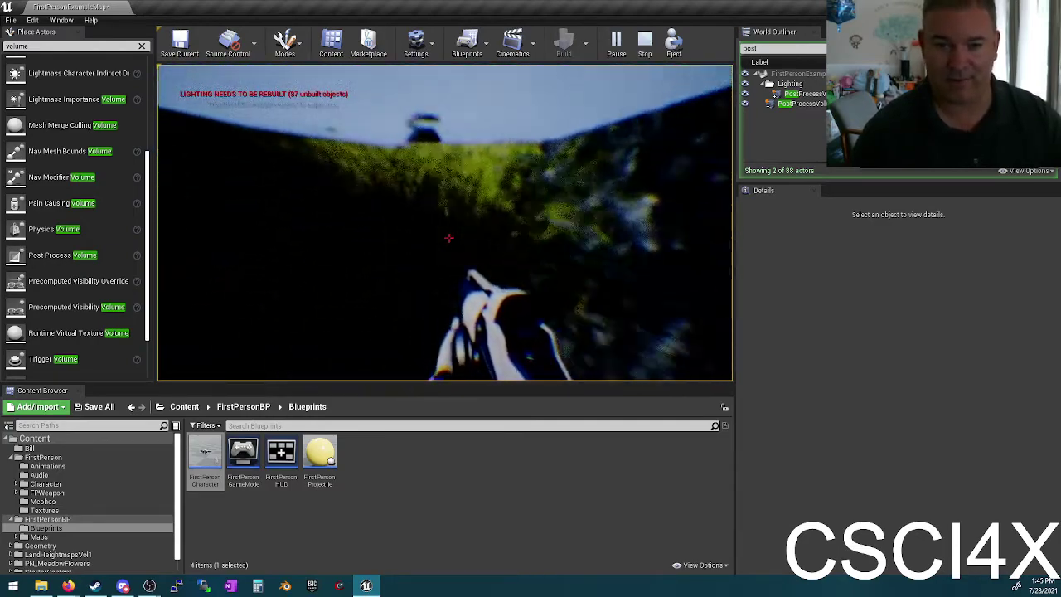
pyautogui.press('w')
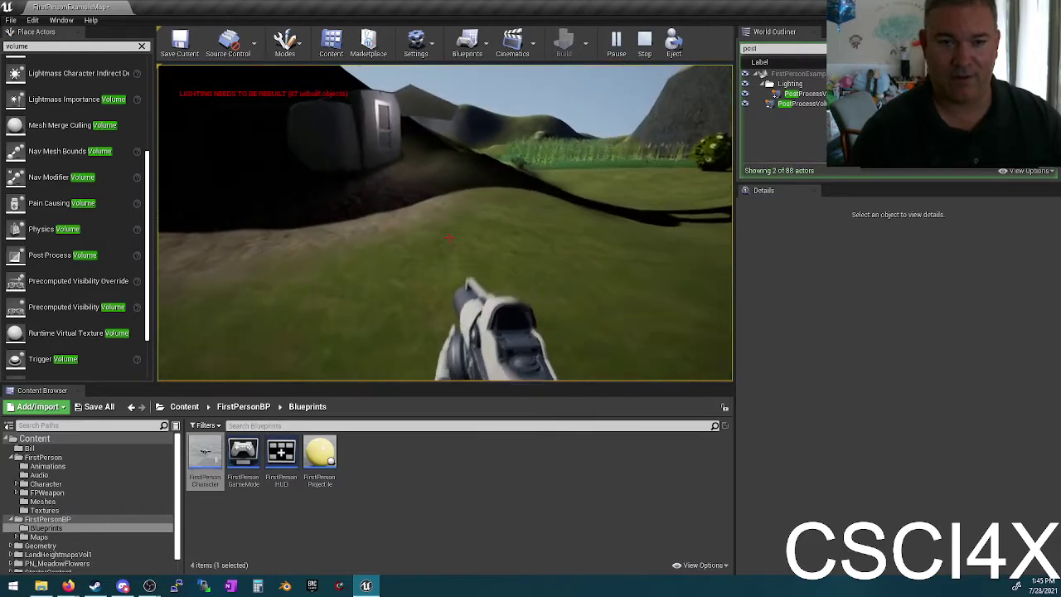
pyautogui.press('w')
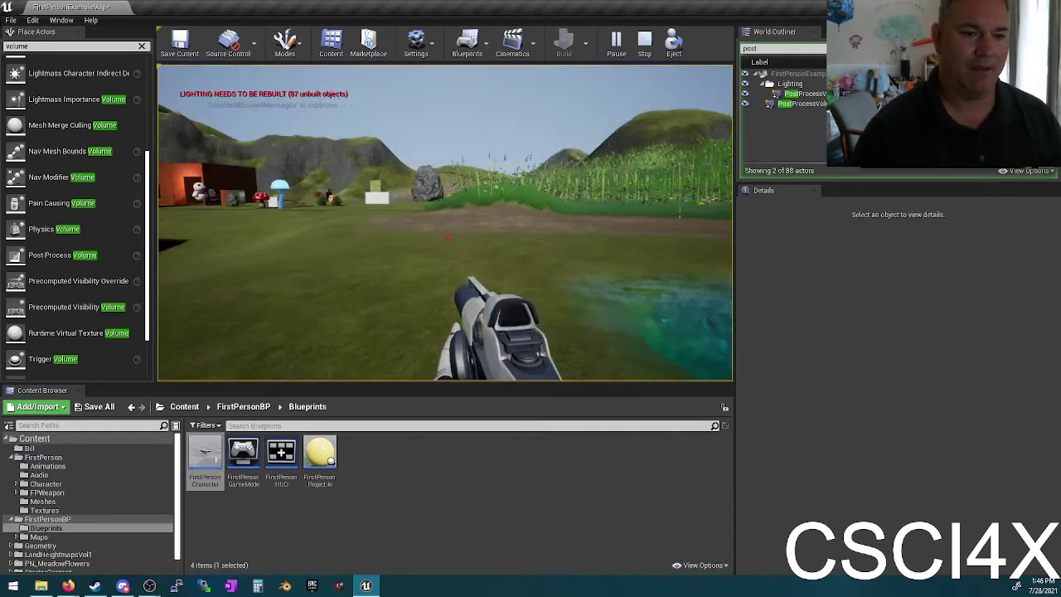
pyautogui.press('Escape')
pyautogui.scroll(-2, 110, 316)
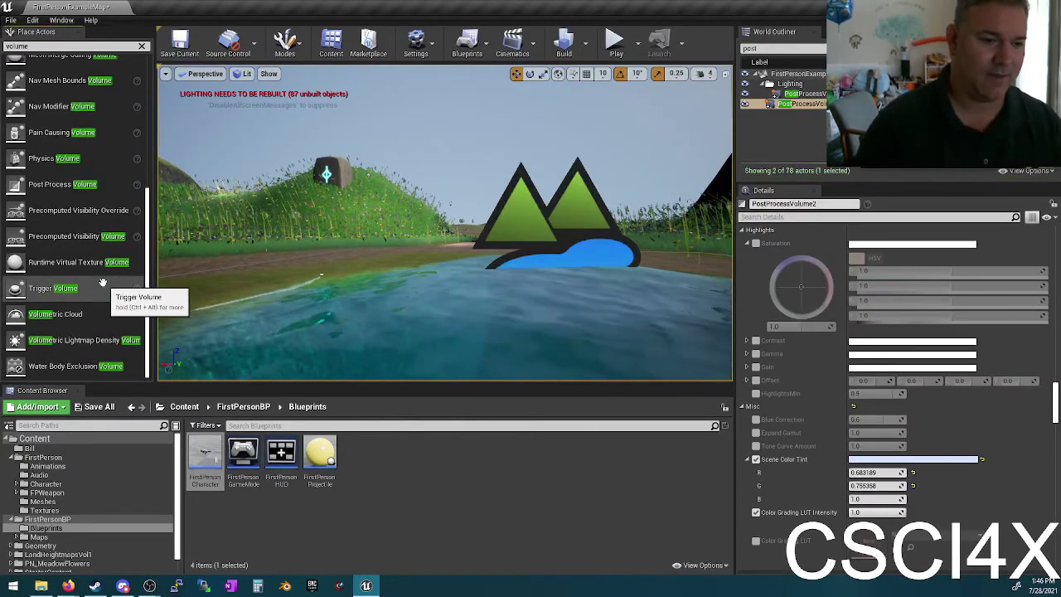
# Step: Place a Volumetric Cloud in the level and set its Planet Radius to 7000
pyautogui.moveTo(82, 315); pyautogui.dragTo(306, 236)
pyautogui.moveTo(306, 236); pyautogui.dragTo(485, 347, button='right')
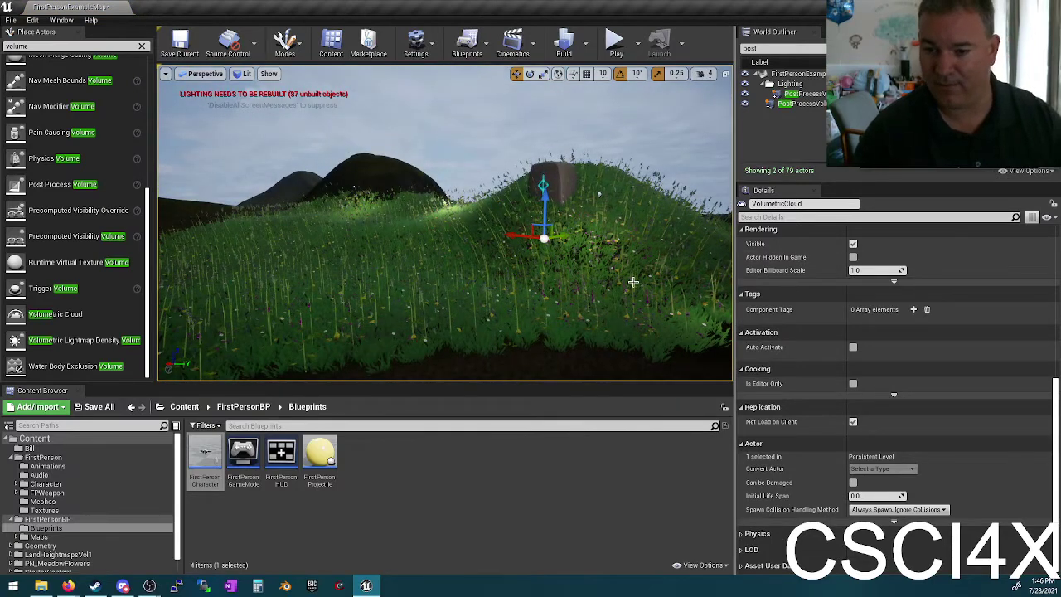
pyautogui.moveTo(633, 282); pyautogui.dragTo(688, 290, button='right')
pyautogui.scroll(5, 925, 389)
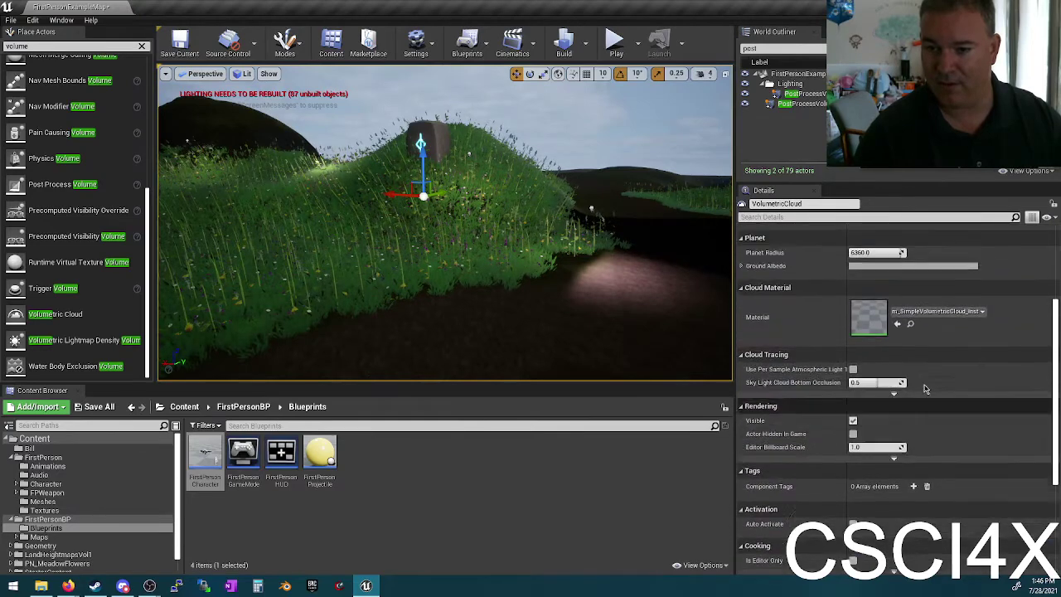
pyautogui.scroll(5, 926, 389)
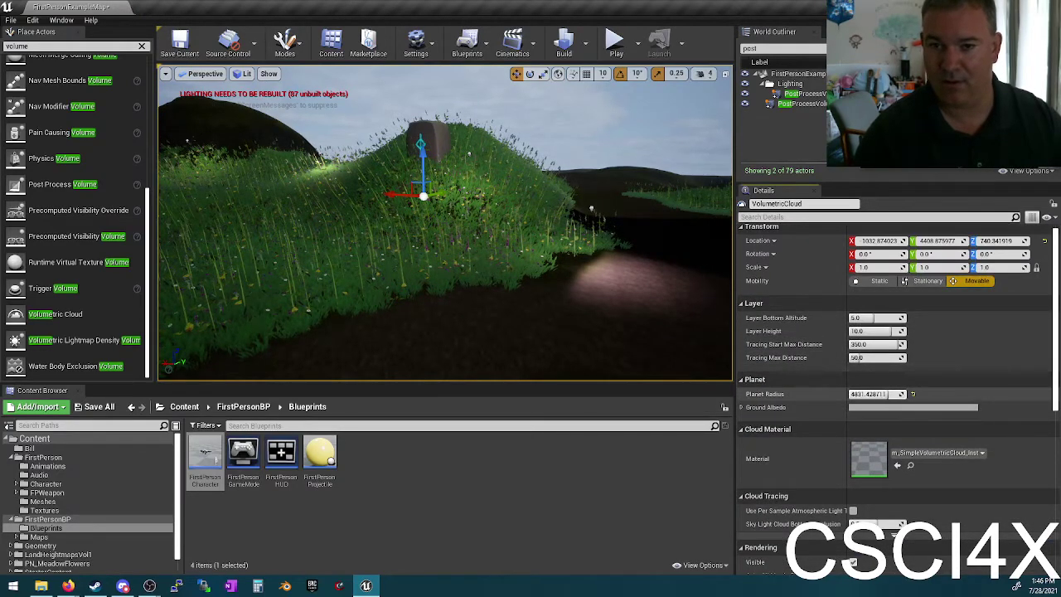
pyautogui.moveTo(394, 207); pyautogui.dragTo(394, 207, button='right')
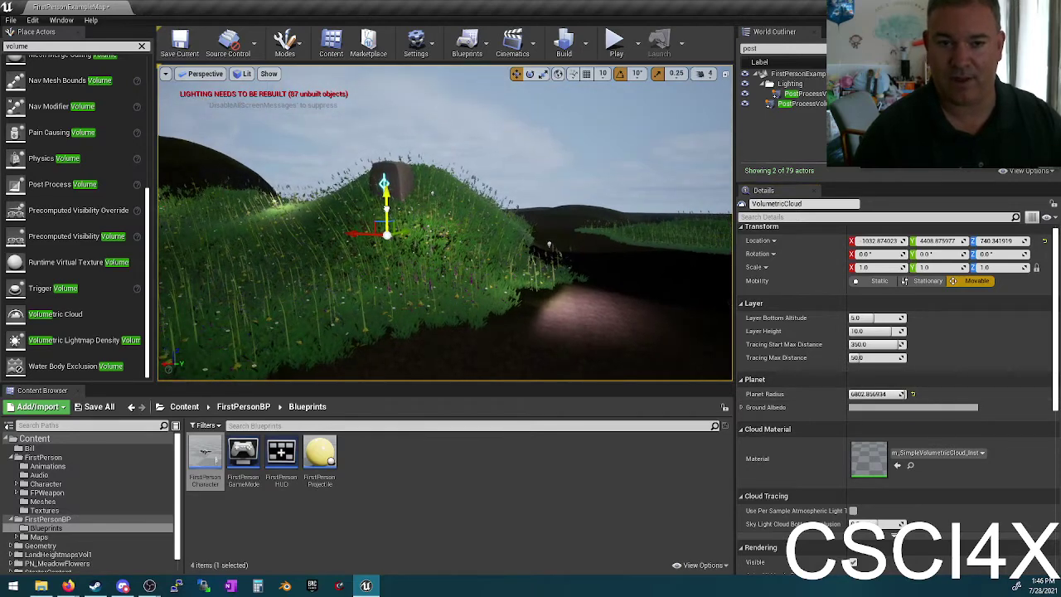
pyautogui.moveTo(392, 86); pyautogui.dragTo(406, 74, button='right')
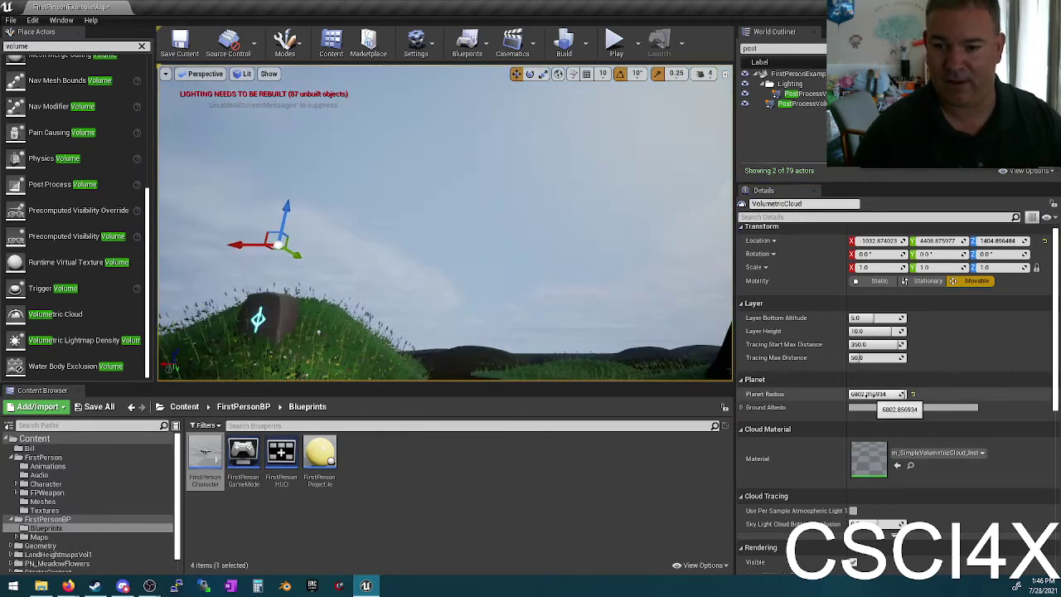
pyautogui.write('7000')
pyautogui.press('Return')
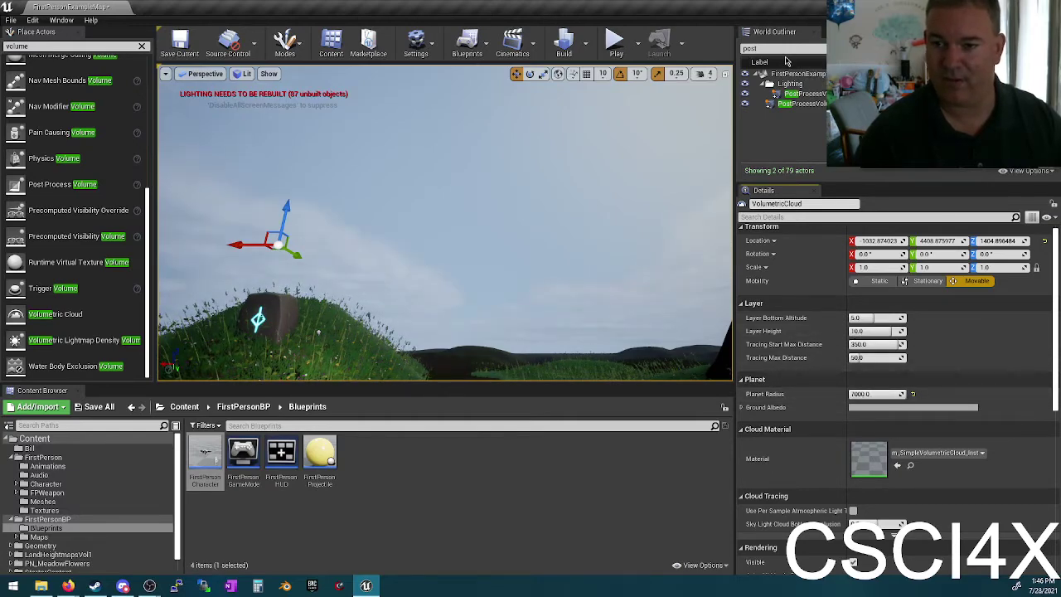
# Step: Set the cloud's Layer Bottom Altitude to 20 and lower its Tracing Max Distance
pyautogui.doubleClick(781, 50)
pyautogui.write('cloud')
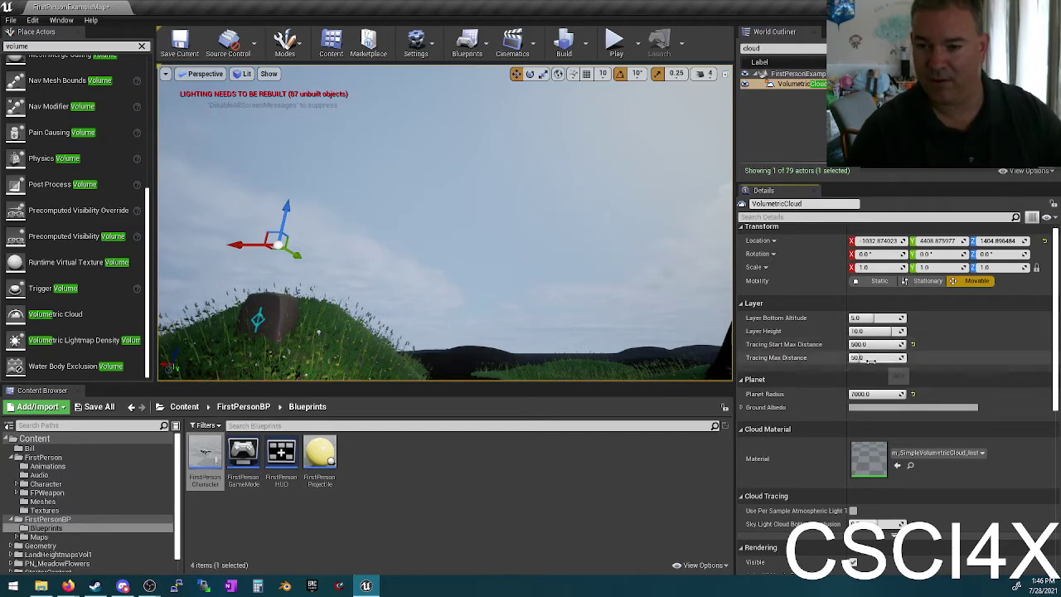
pyautogui.moveTo(874, 357); pyautogui.dragTo(876, 357)
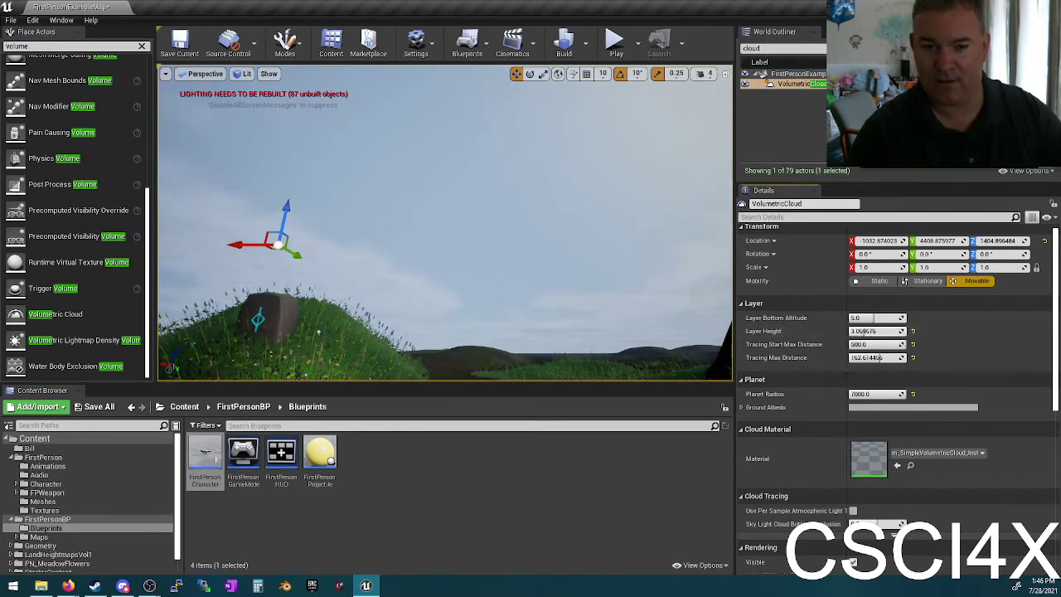
pyautogui.moveTo(862, 317); pyautogui.dragTo(874, 317)
pyautogui.moveTo(205, 344); pyautogui.dragTo(205, 344, button='right')
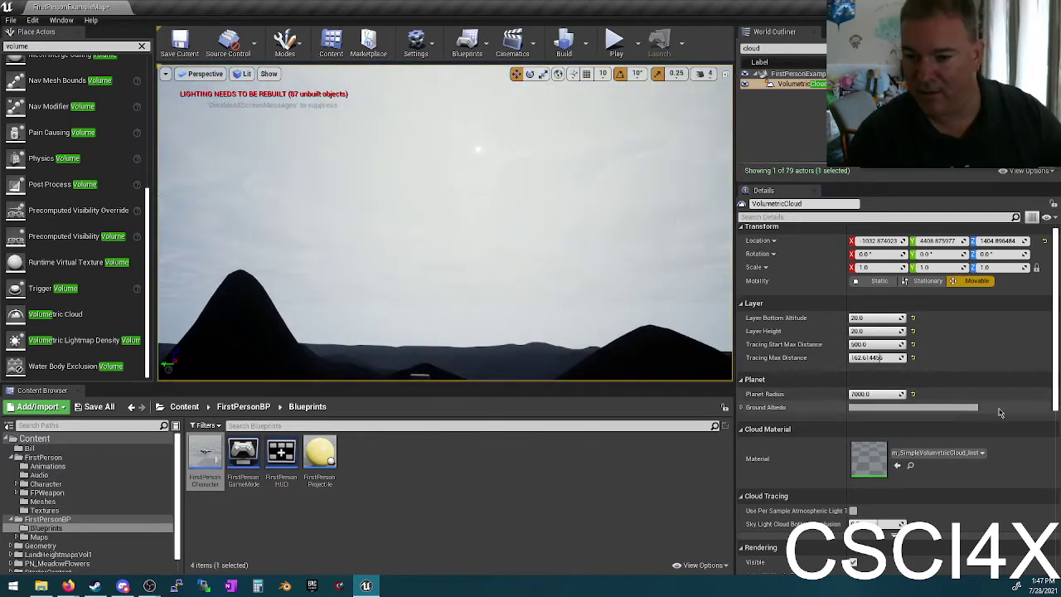
pyautogui.scroll(-3, 927, 391)
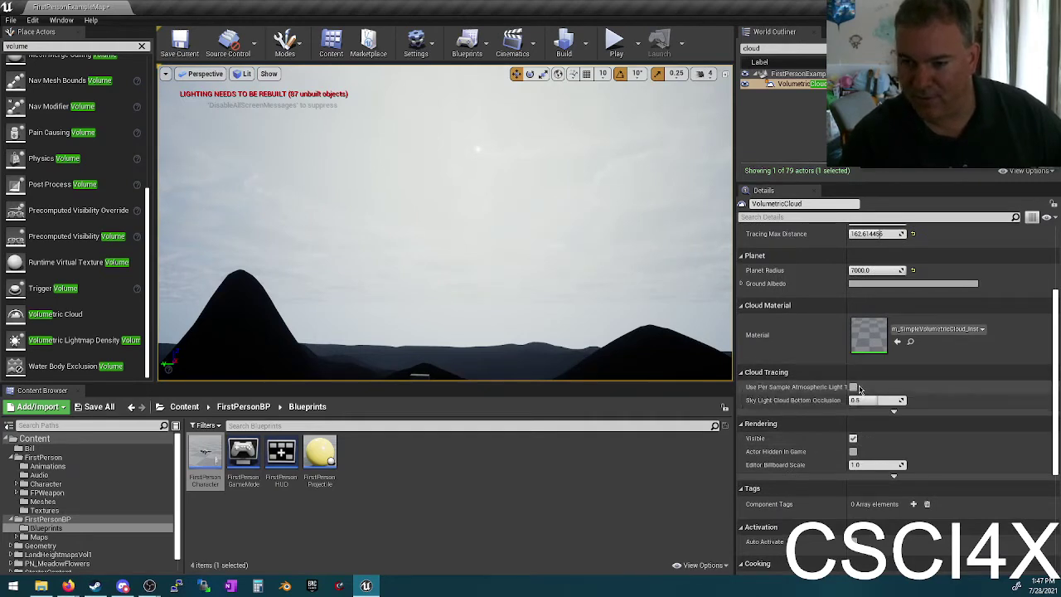
pyautogui.press('f')
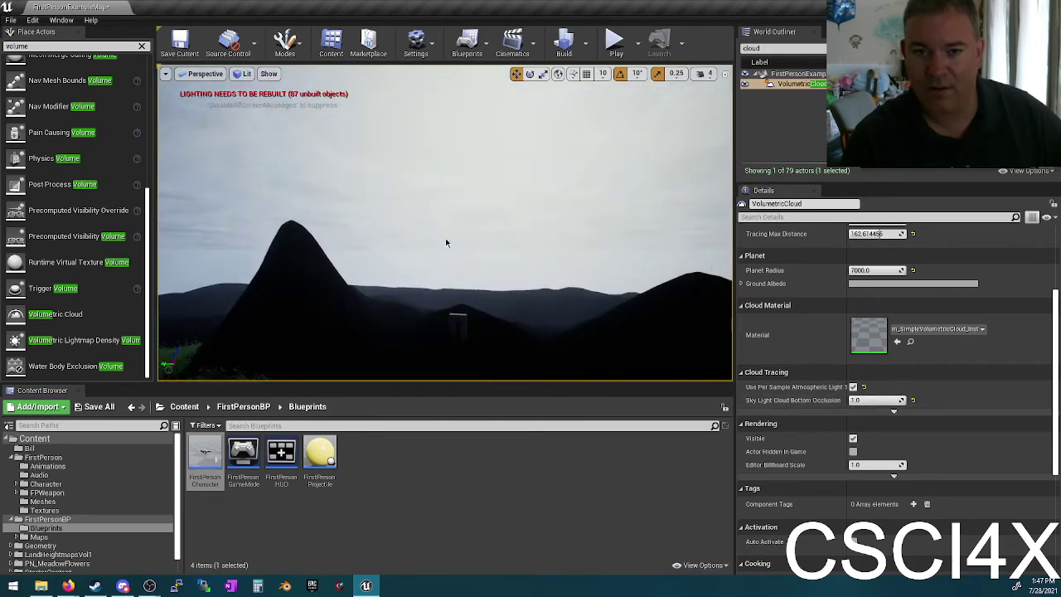
# Step: Lower Sky Light Cloud Bottom Occlusion to about 0.53, compare visibility, then delete the cloud
pyautogui.moveTo(874, 399); pyautogui.dragTo(860, 400)
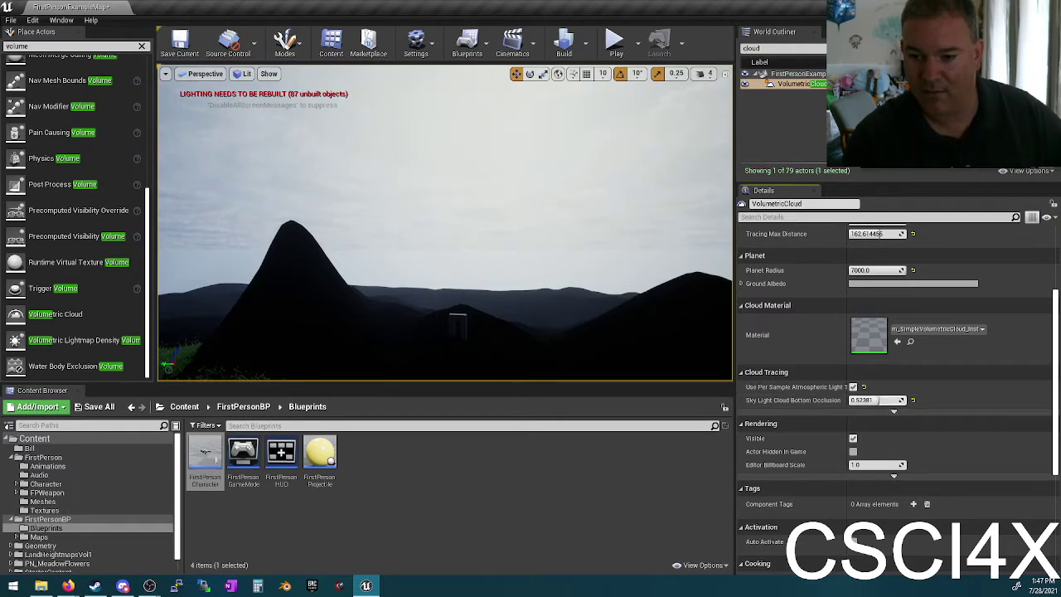
pyautogui.scroll(-2, 846, 397)
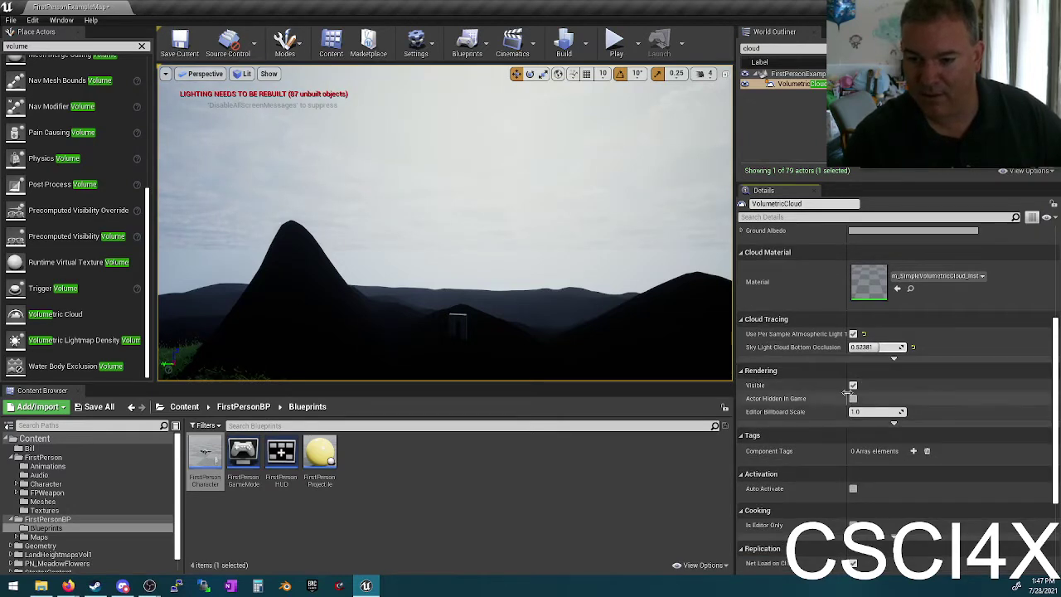
pyautogui.click(852, 385)
pyautogui.click(853, 385)
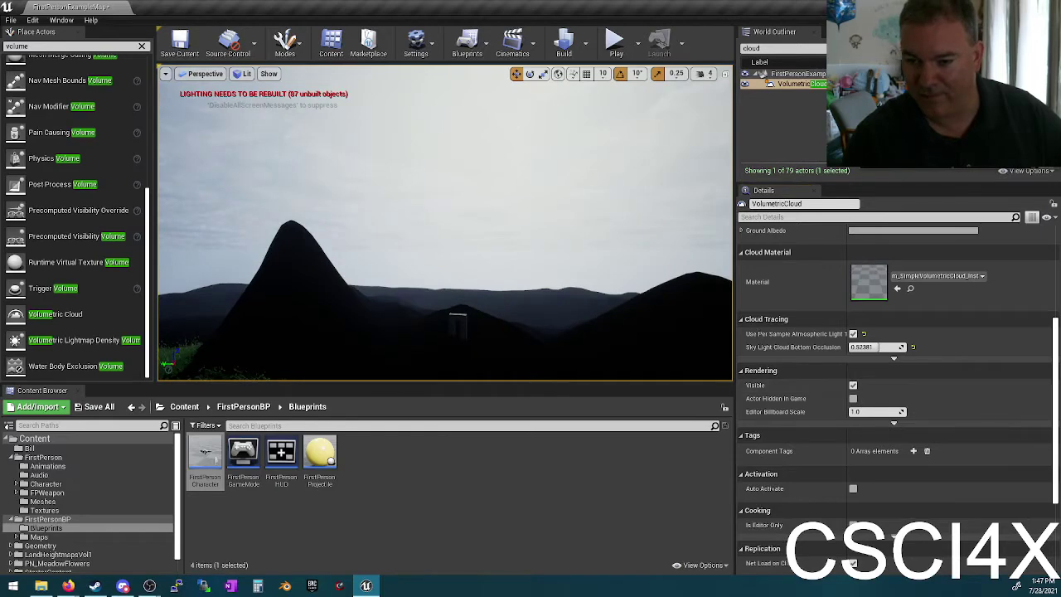
pyautogui.press('f')
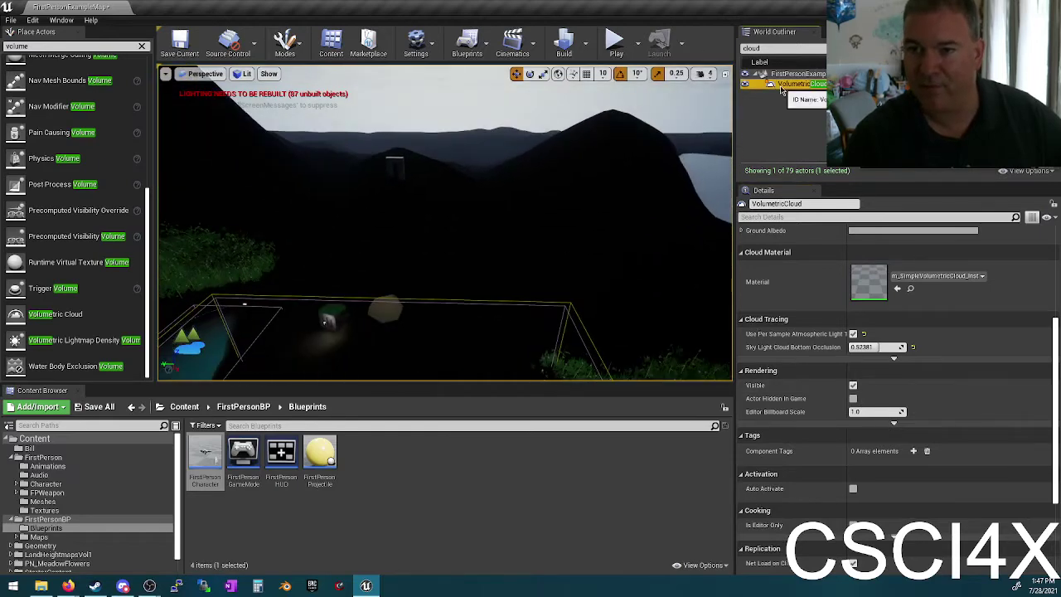
pyautogui.press('Delete')
# Step: Move the view around the pond to check the sky without clouds
pyautogui.moveTo(528, 243); pyautogui.dragTo(514, 331, button='right')
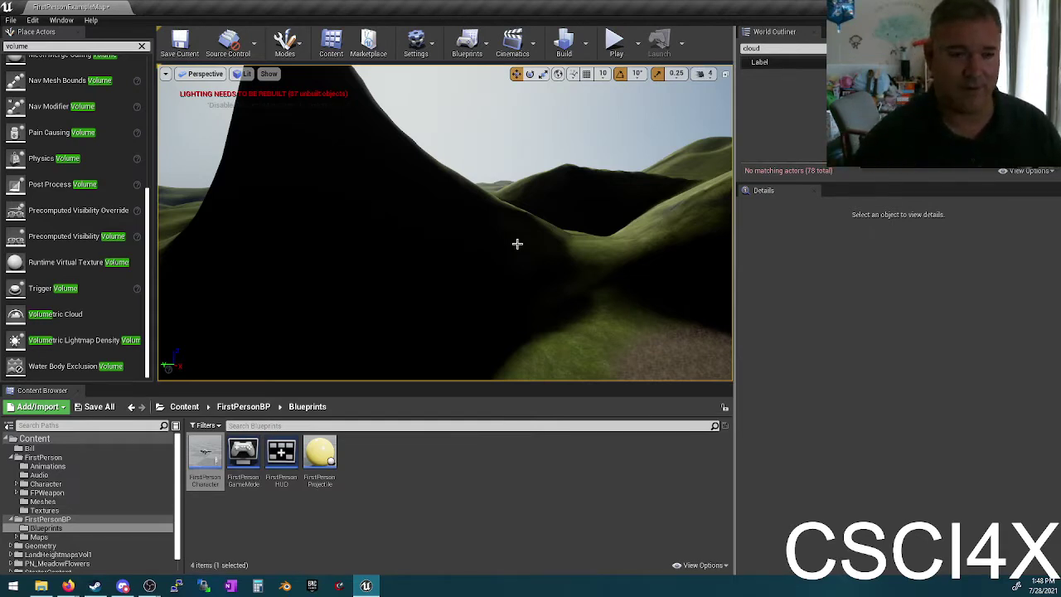
# Step: Rebuild the level's lighting and clear the Place Actors search to show the categories
pyautogui.click(584, 43)
pyautogui.click(617, 72)
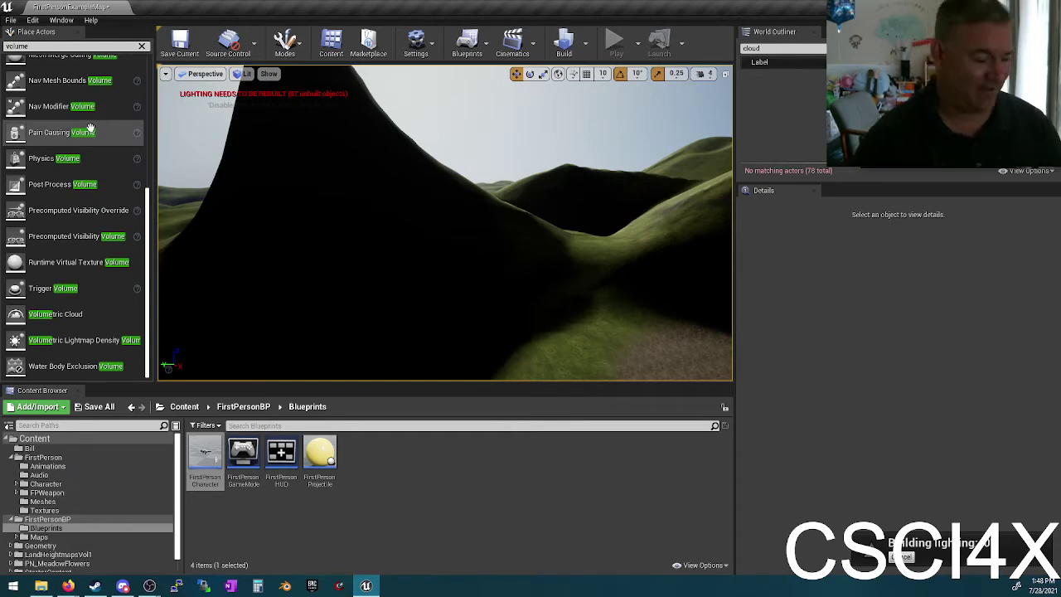
pyautogui.scroll(4, 97, 219)
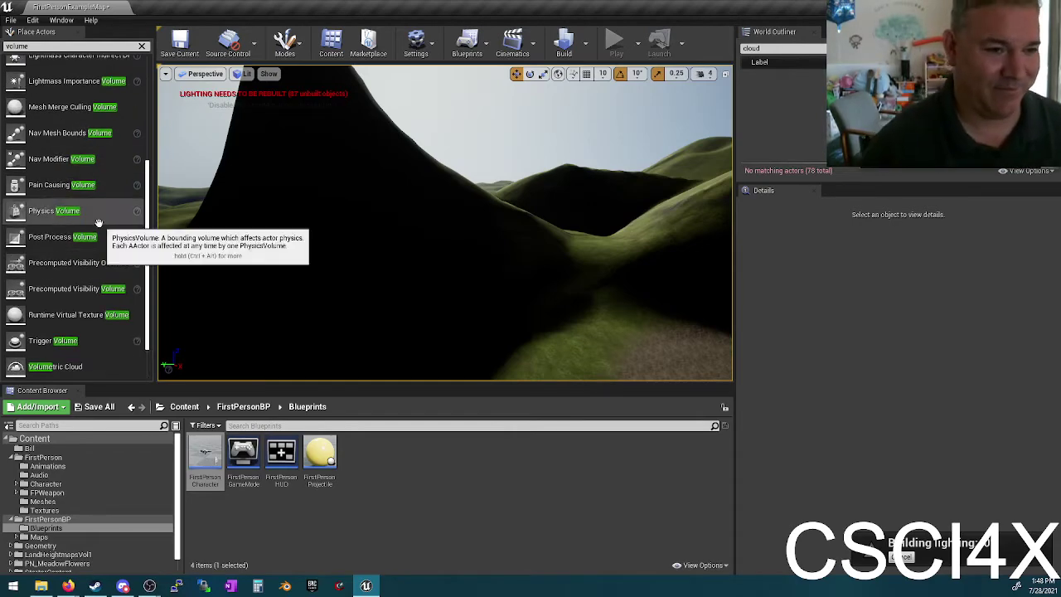
pyautogui.scroll(2, 97, 222)
pyautogui.scroll(-6, 91, 228)
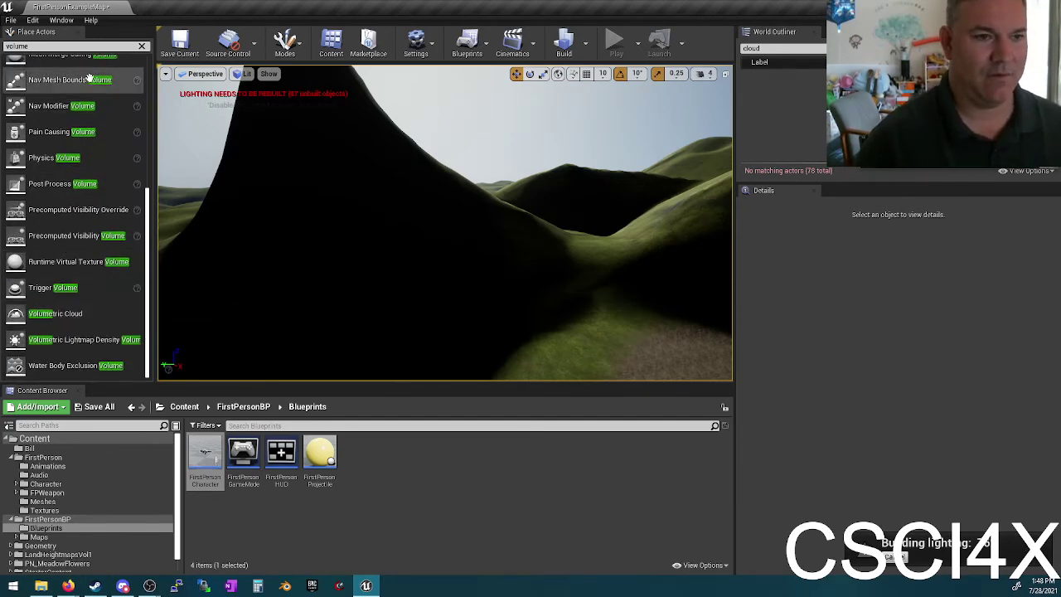
pyautogui.click(143, 47)
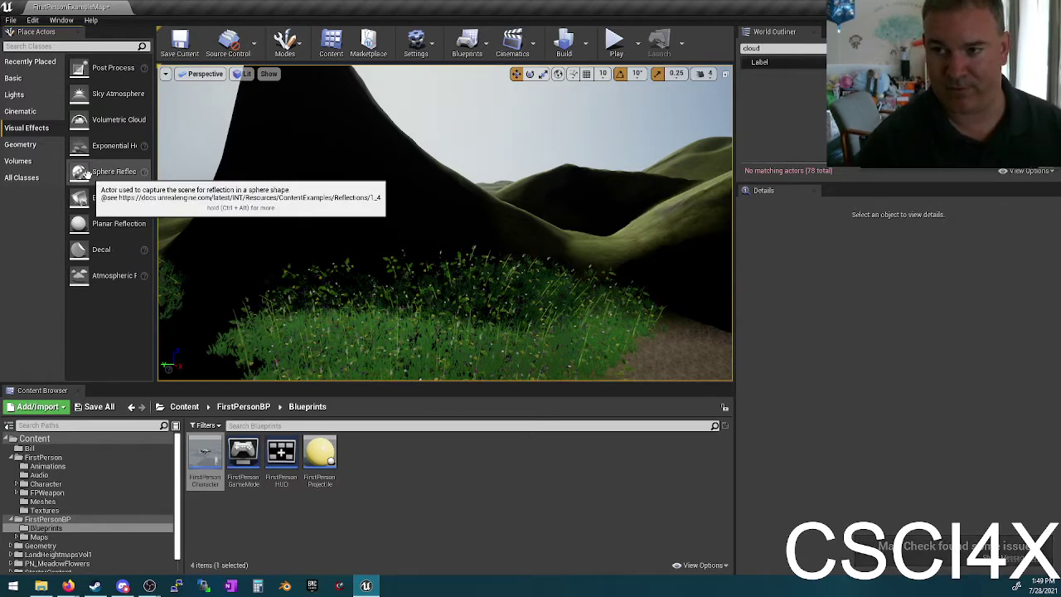
# Step: Drop a Box Reflection Capture over the pond and adjust its height along Z
pyautogui.moveTo(186, 174); pyautogui.dragTo(222, 217, button='right')
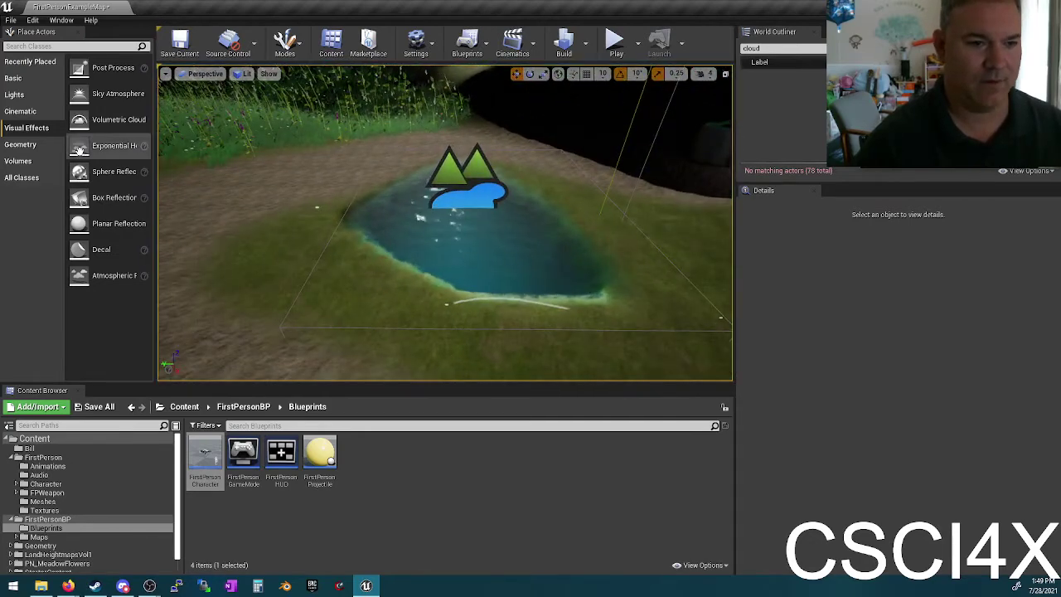
pyautogui.moveTo(78, 197); pyautogui.dragTo(494, 239)
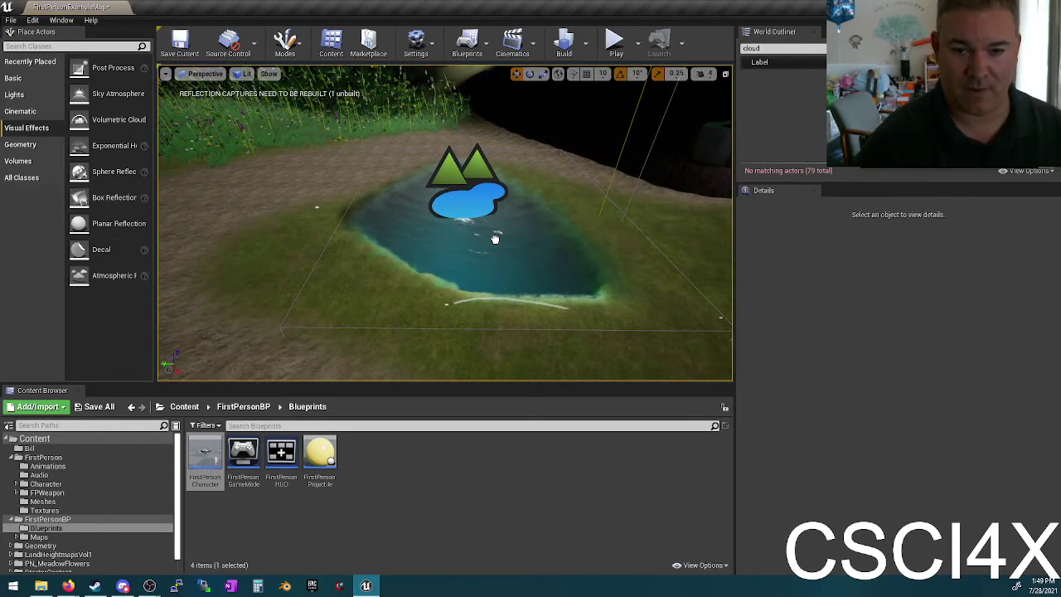
pyautogui.click(521, 238)
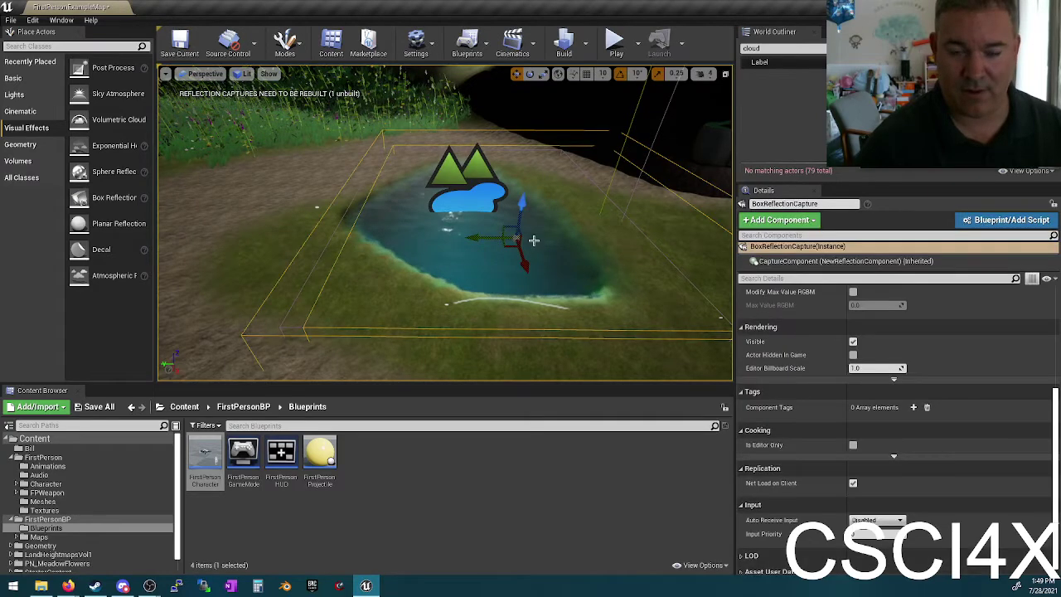
pyautogui.moveTo(522, 199)
pyautogui.mouseDown()
pyautogui.moveTo(525, 166)
pyautogui.moveTo(527, 208)
pyautogui.mouseUp()
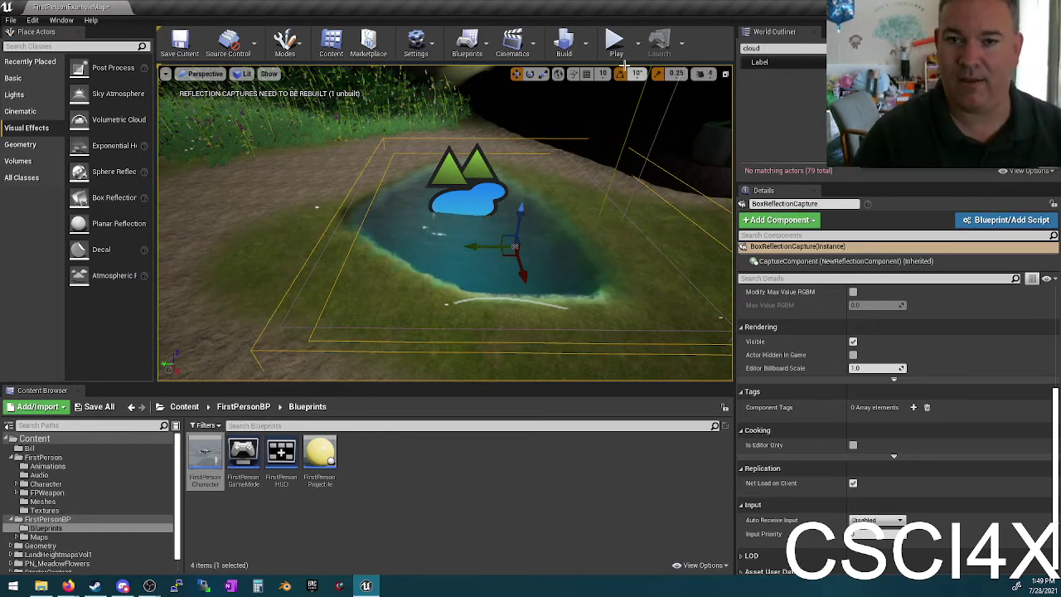
pyautogui.scroll(2, 845, 358)
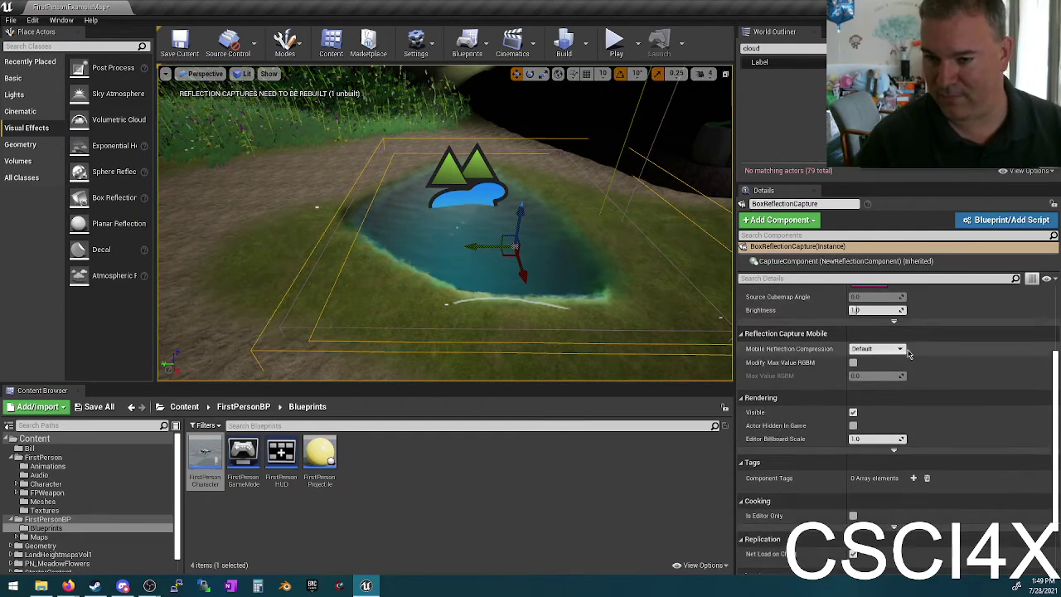
pyautogui.click(614, 44)
pyautogui.press('w')
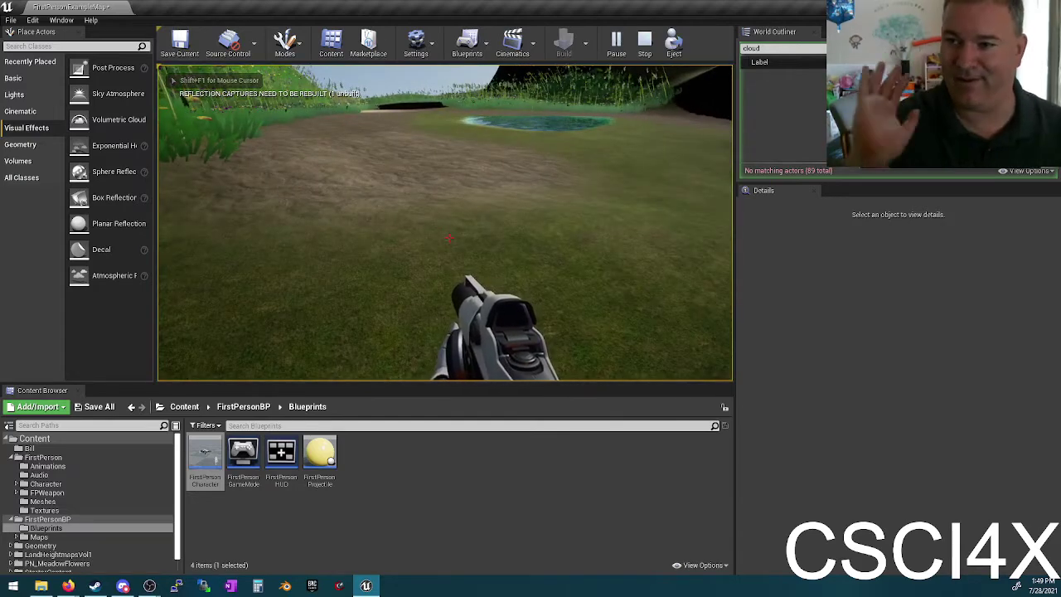
pyautogui.press('w')
pyautogui.press('w')
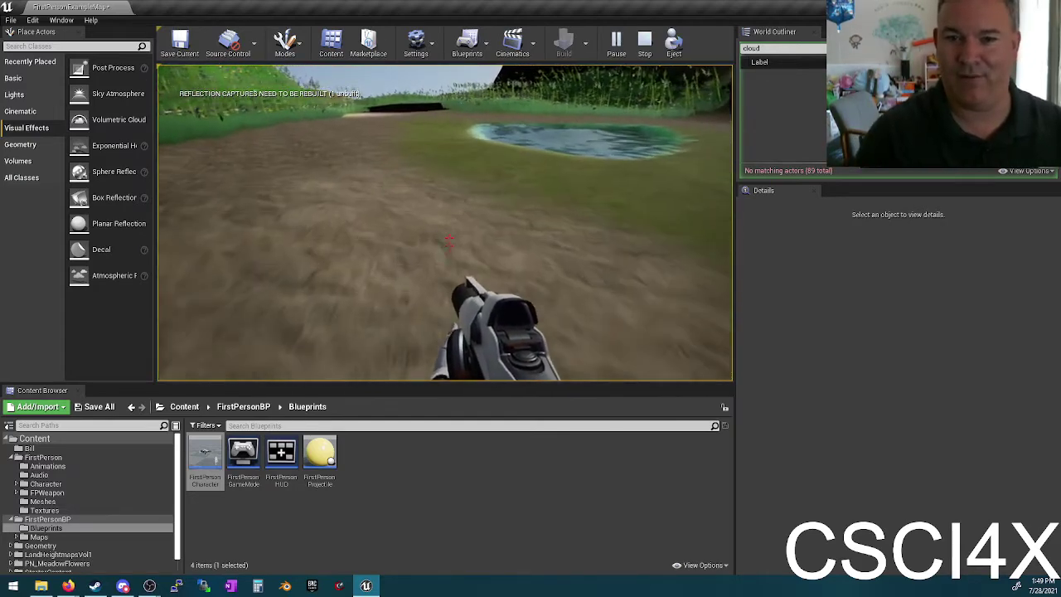
pyautogui.press('w')
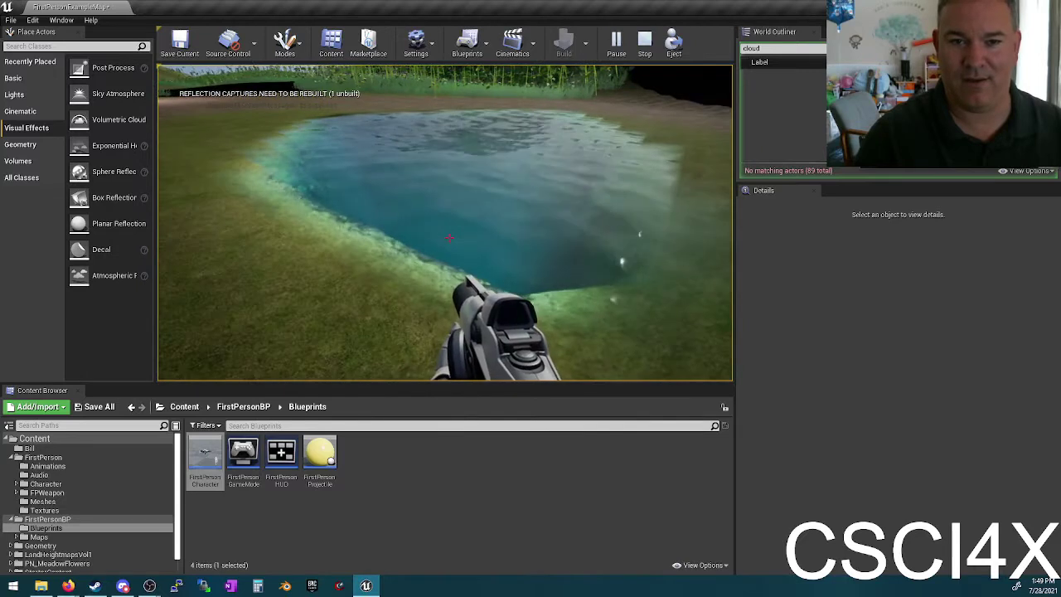
pyautogui.press('w')
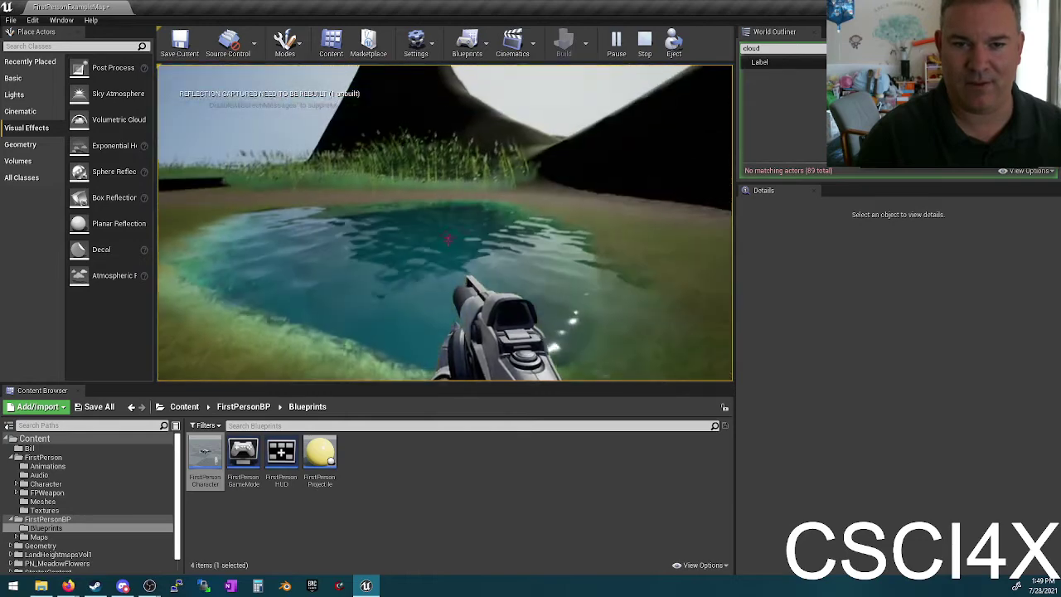
pyautogui.click(447, 238)
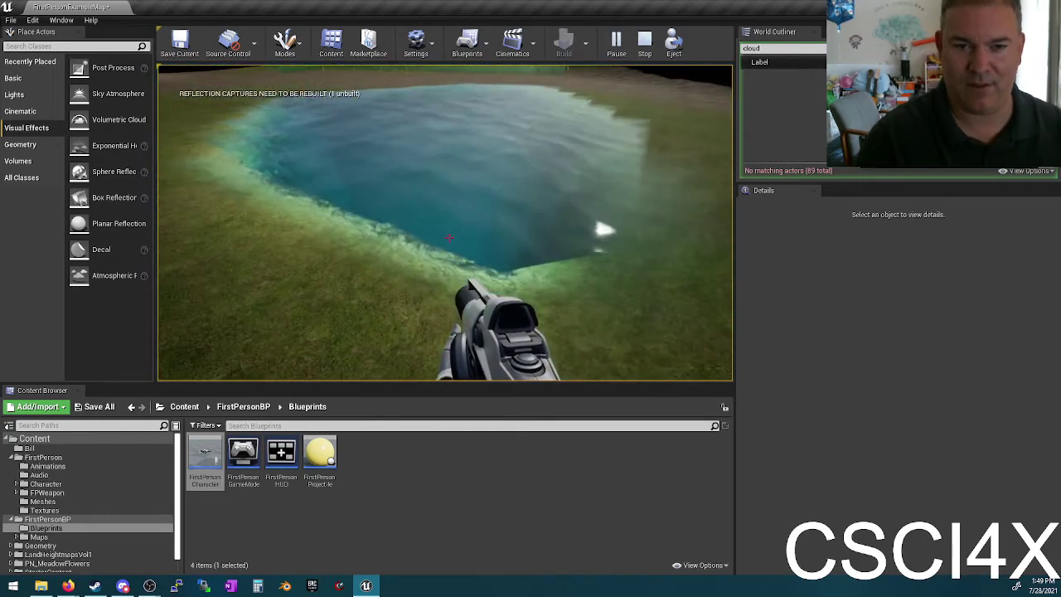
pyautogui.press('Escape')
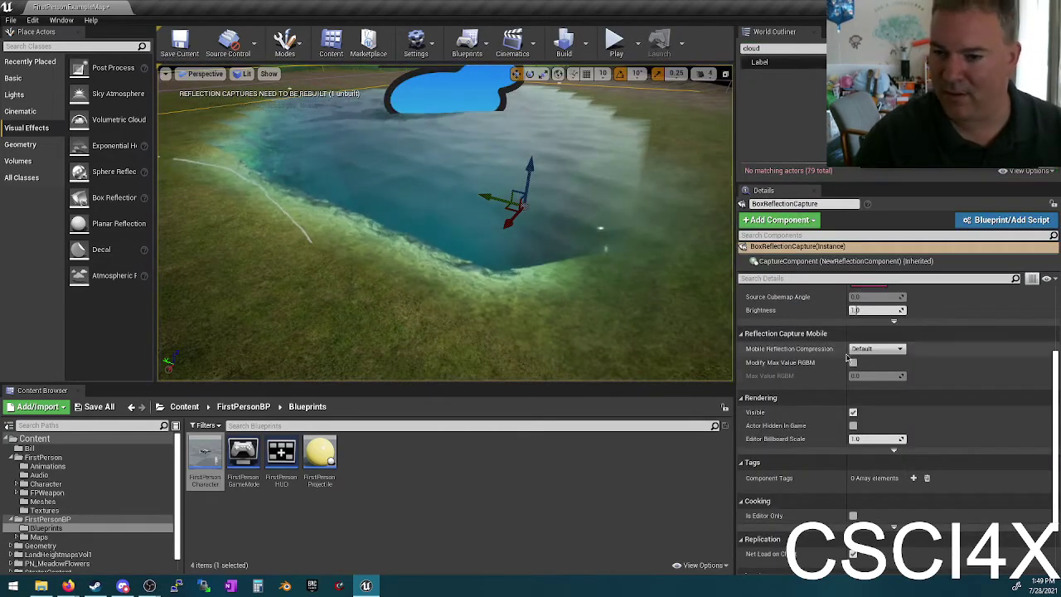
# Step: Confirm the reflection capture's Reflection Source Type stays Captured Scene
pyautogui.scroll(1, 878, 373)
pyautogui.scroll(3, 893, 386)
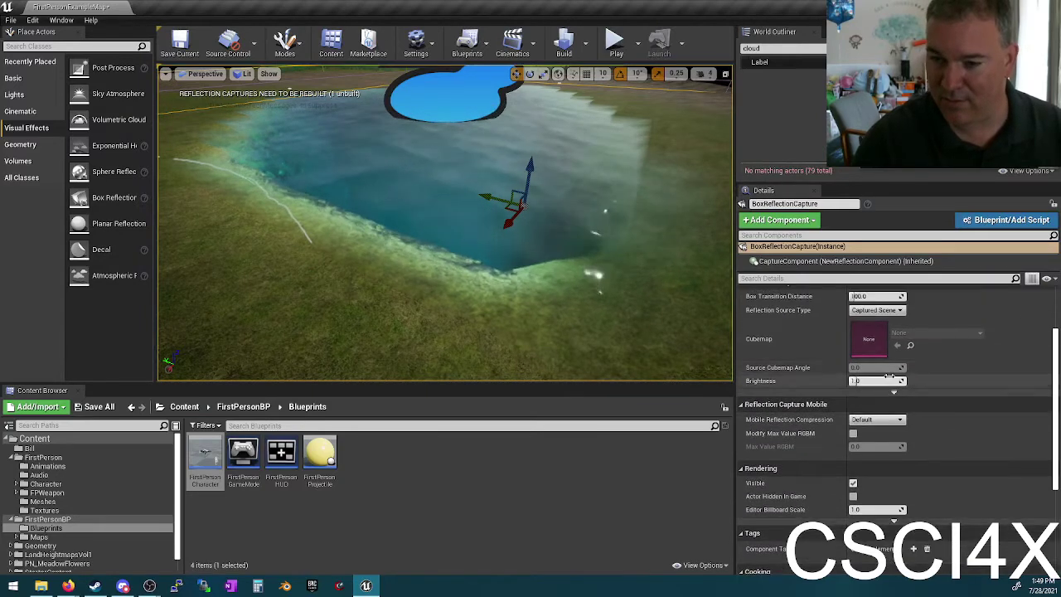
pyautogui.click(891, 364)
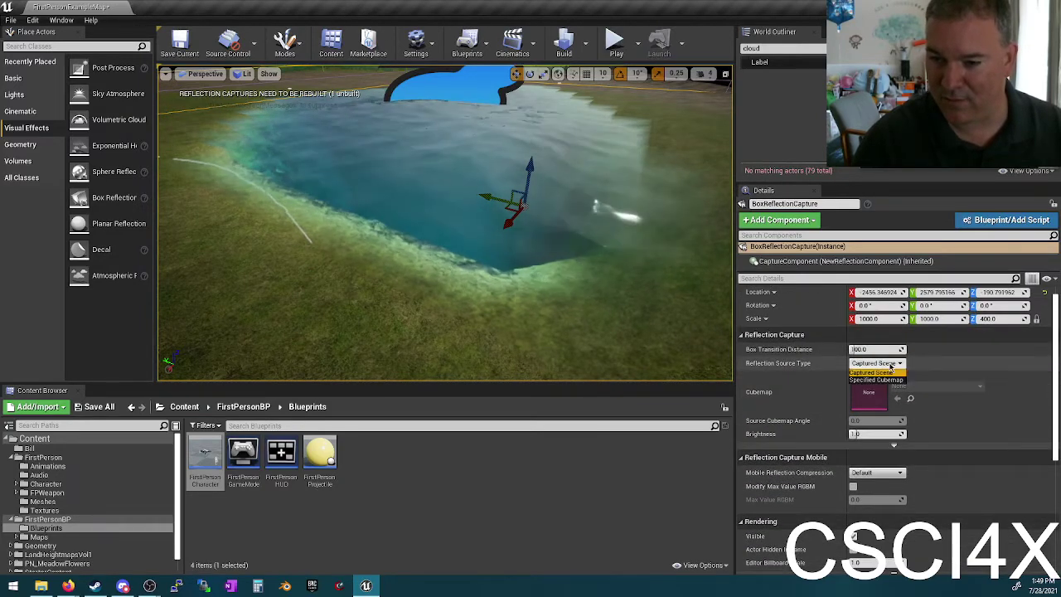
pyautogui.click(885, 372)
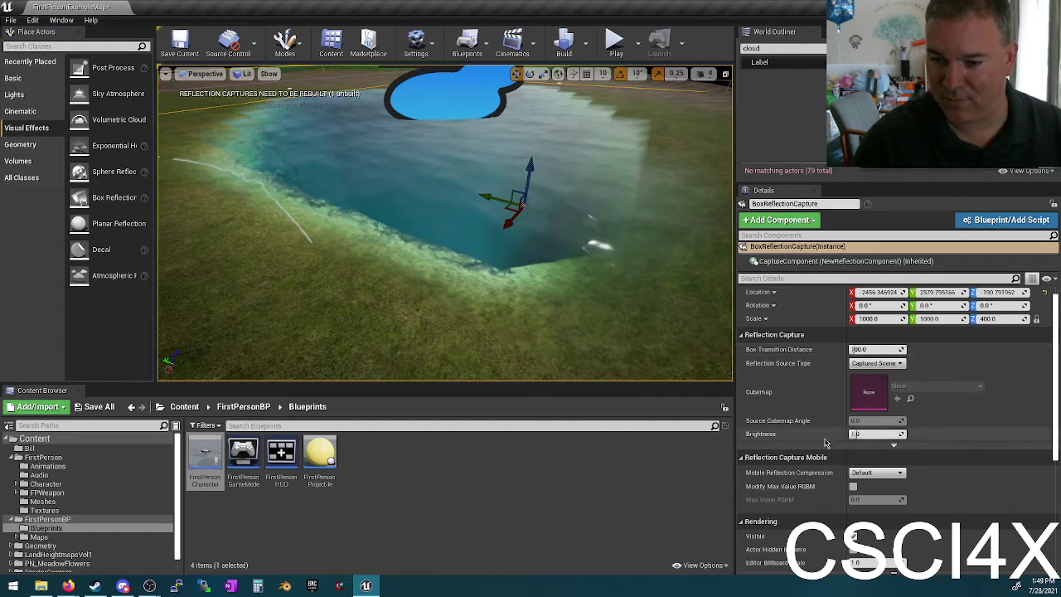
pyautogui.scroll(-2, 824, 443)
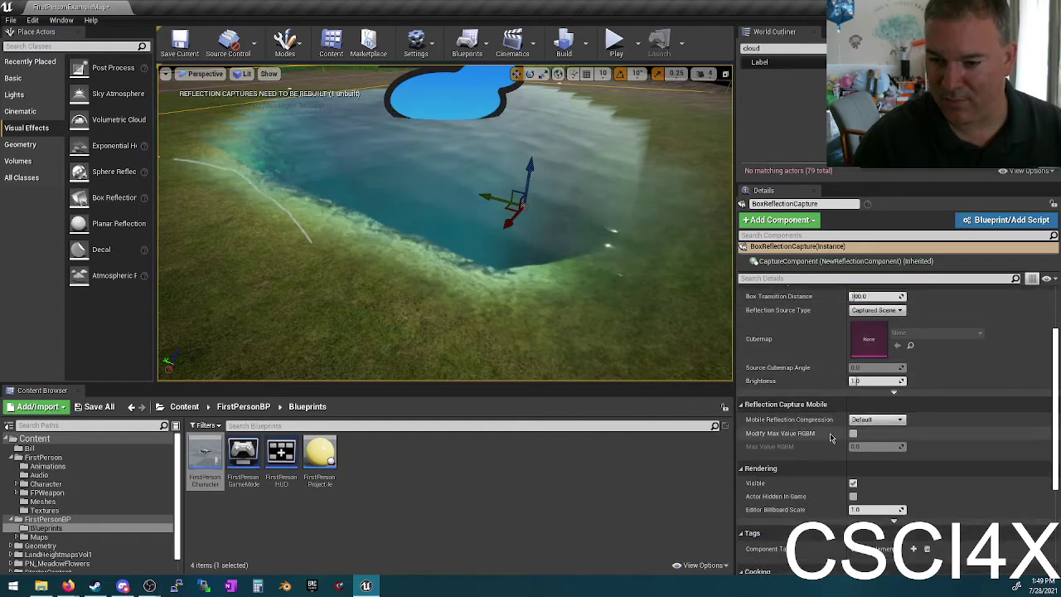
pyautogui.scroll(-5, 831, 440)
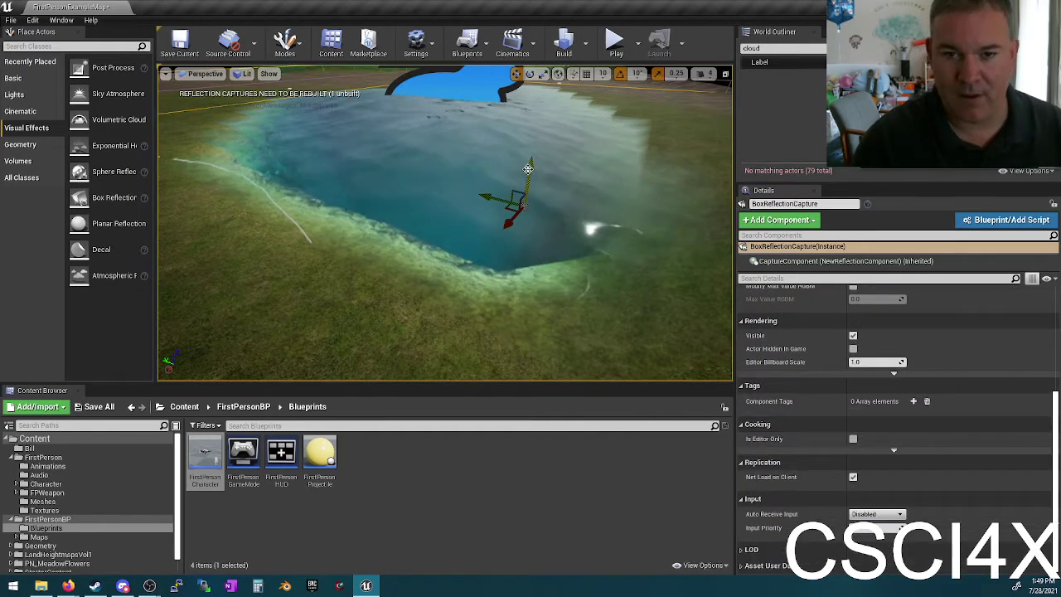
# Step: Focus the box reflection capture and drag it along Z in two moves
pyautogui.press('f')
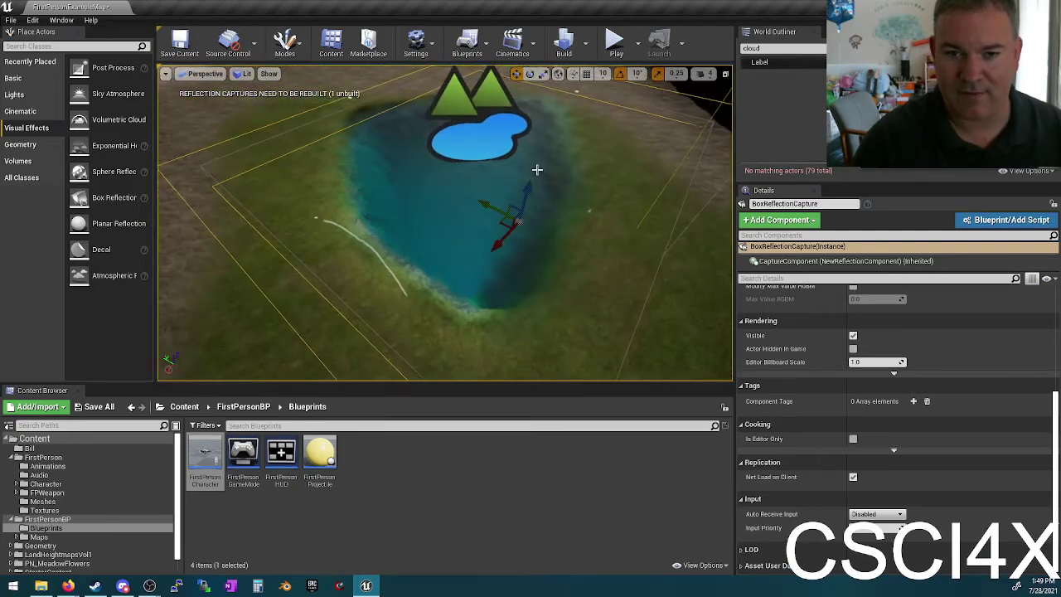
pyautogui.moveTo(528, 186); pyautogui.dragTo(535, 150)
pyautogui.keyDown('alt'); pyautogui.moveTo(522, 207); pyautogui.dragTo(460, 245); pyautogui.keyUp('alt')
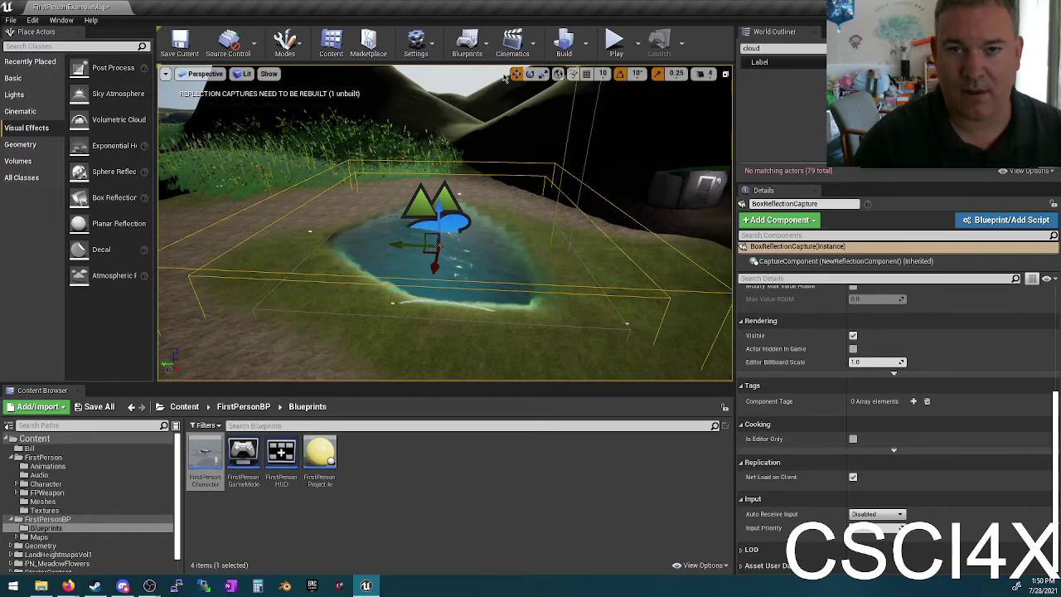
pyautogui.click(614, 43)
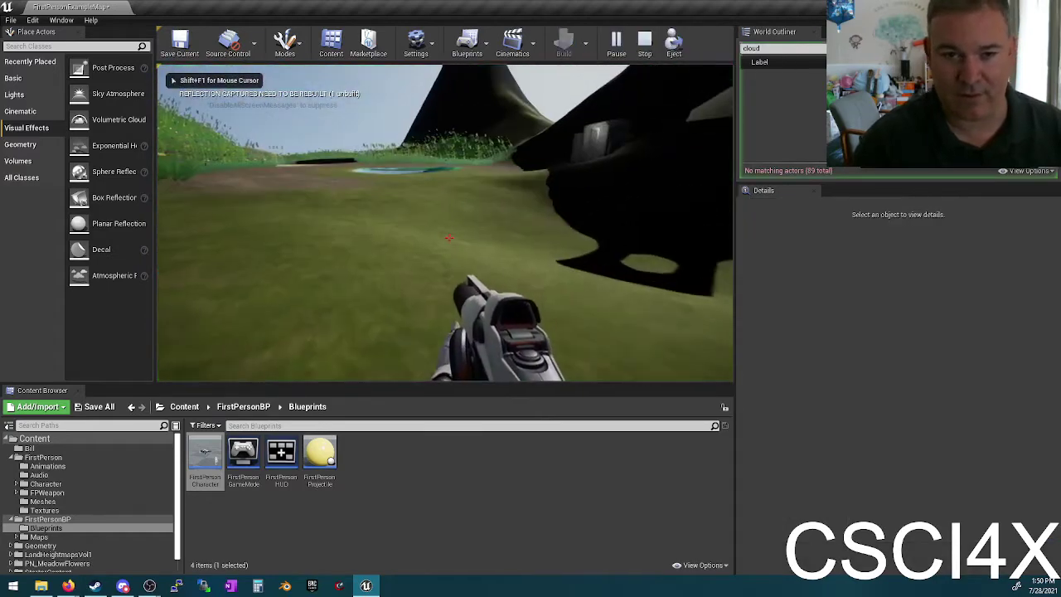
pyautogui.press('w')
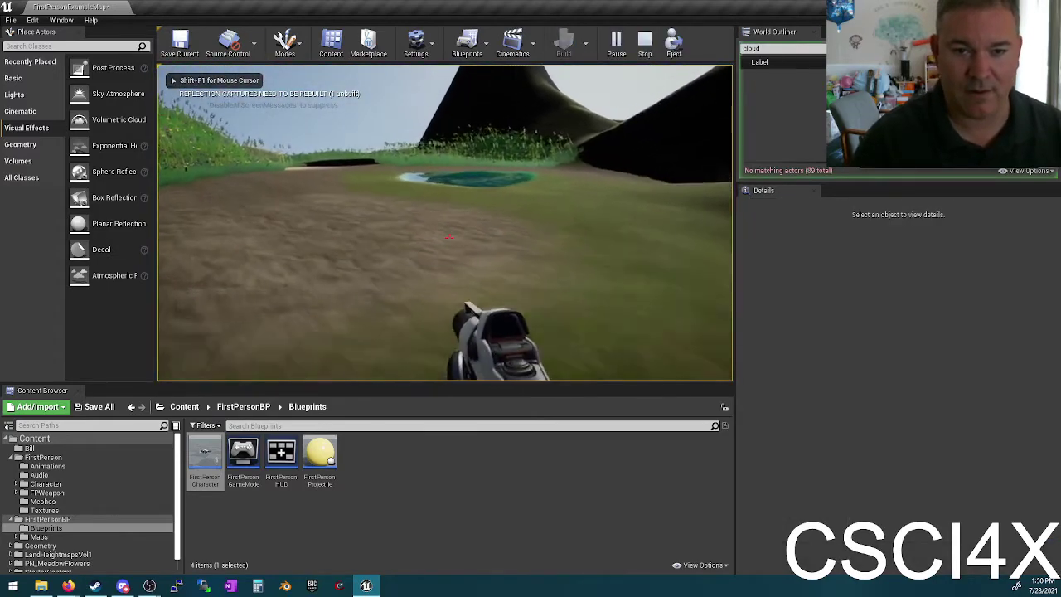
pyautogui.press('w')
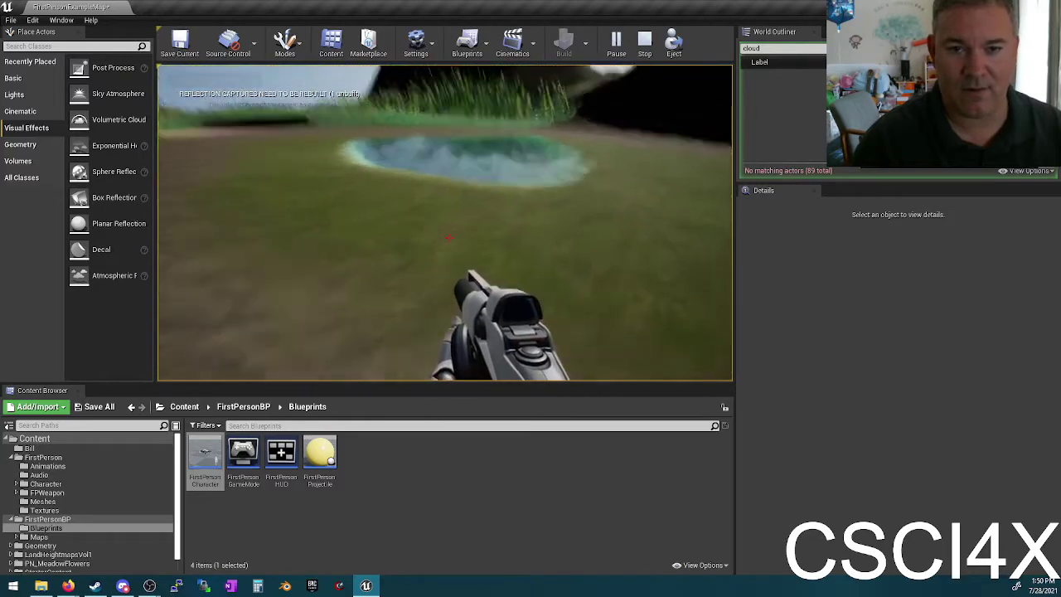
pyautogui.press('w')
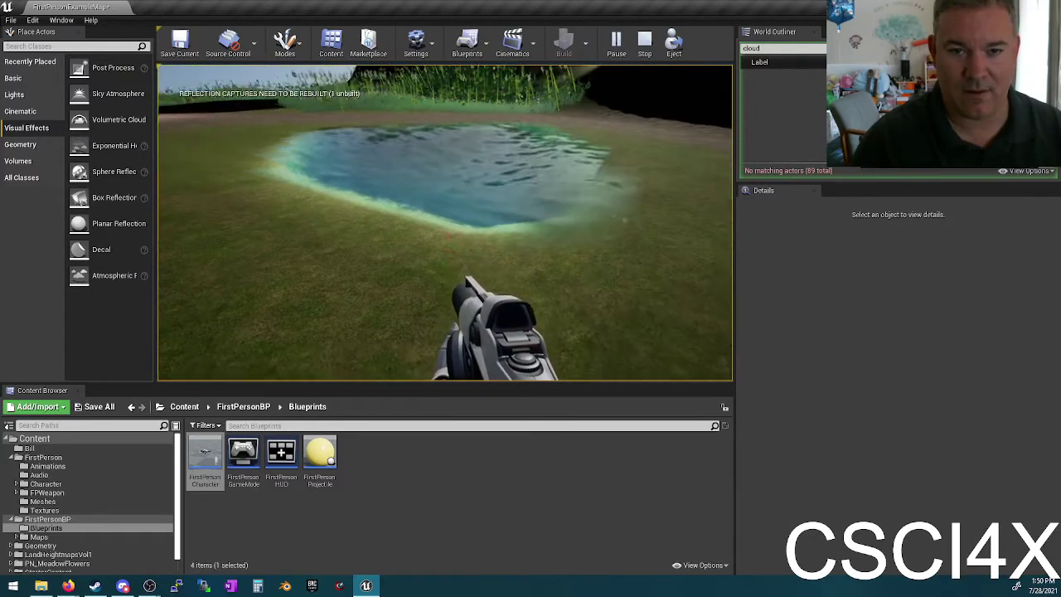
pyautogui.press('w')
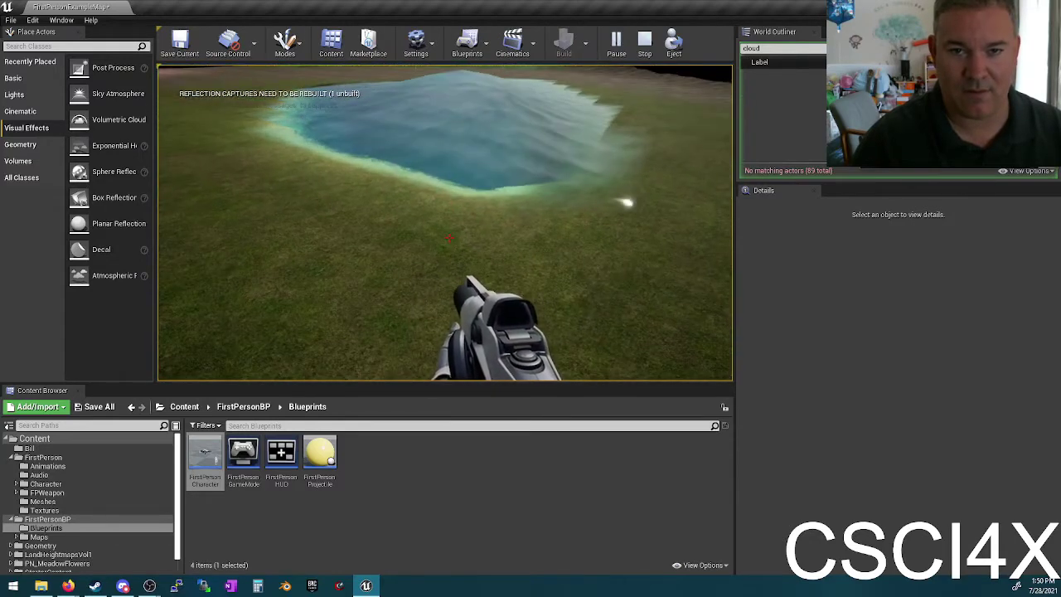
pyautogui.press('w')
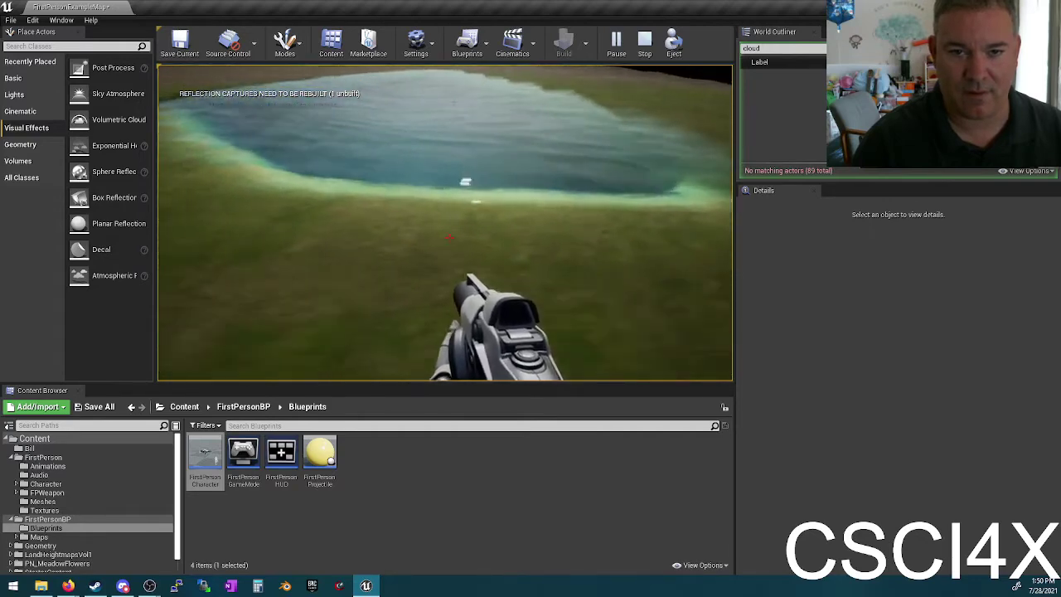
pyautogui.press('w')
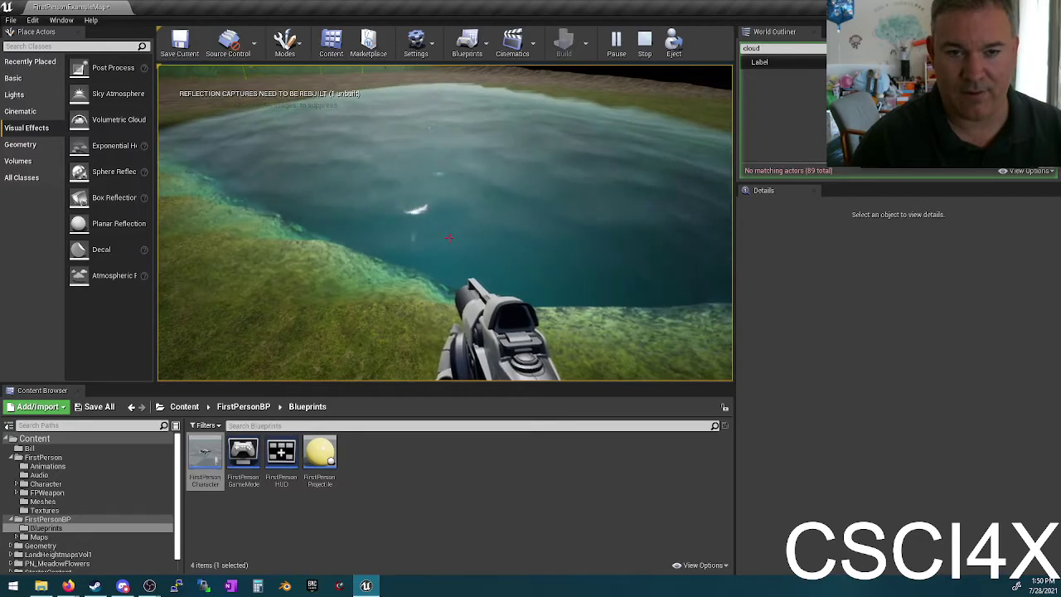
pyautogui.press('w')
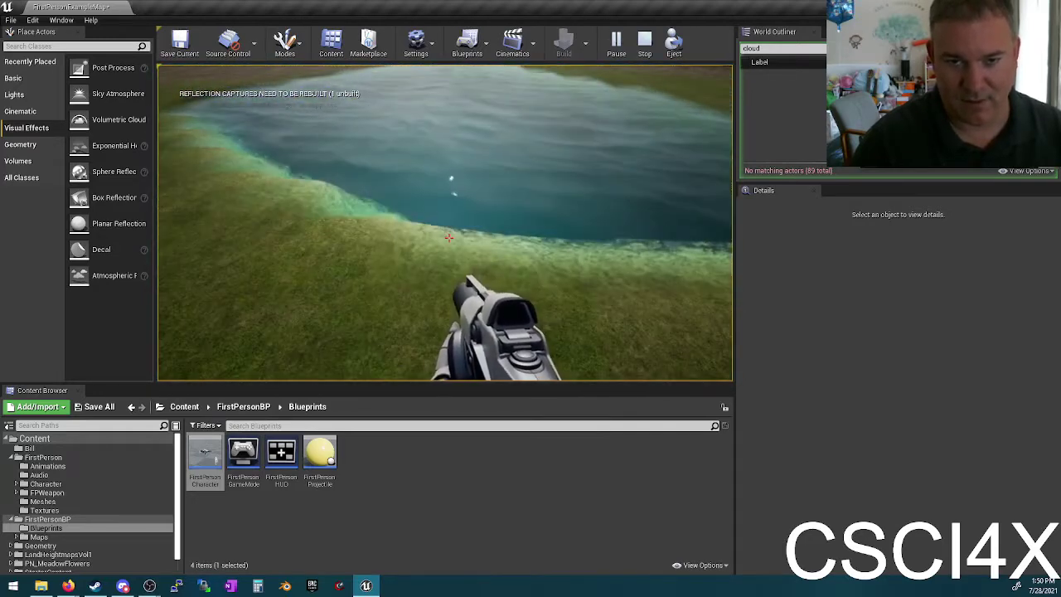
pyautogui.press('Escape')
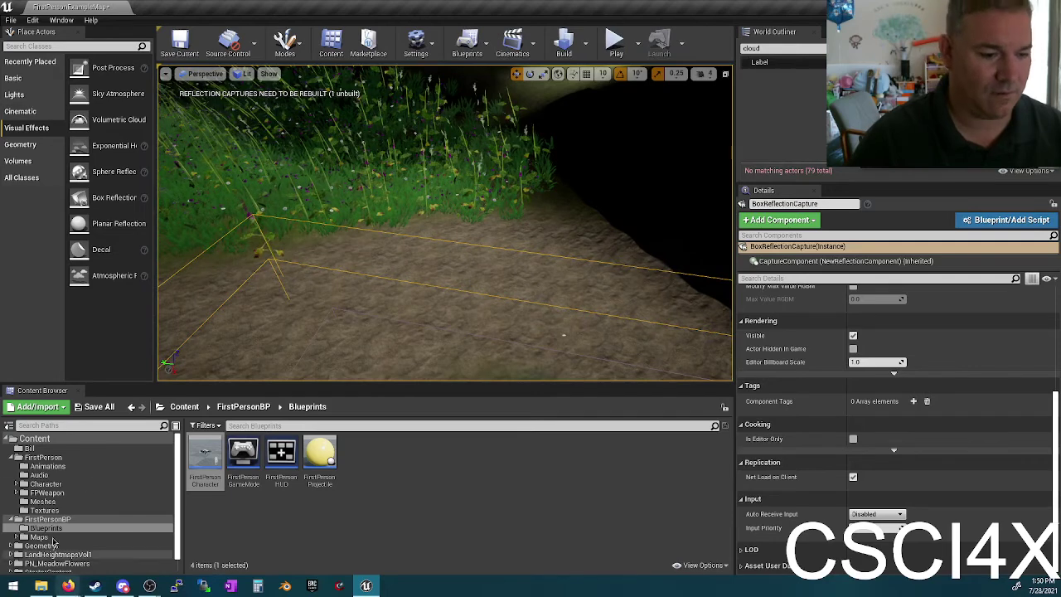
# Step: From StylizedNatureVol2 Meshes > Trees, drag SM_TreeBirch_03_Red into the viewport beside the pond
pyautogui.scroll(-1, 70, 490)
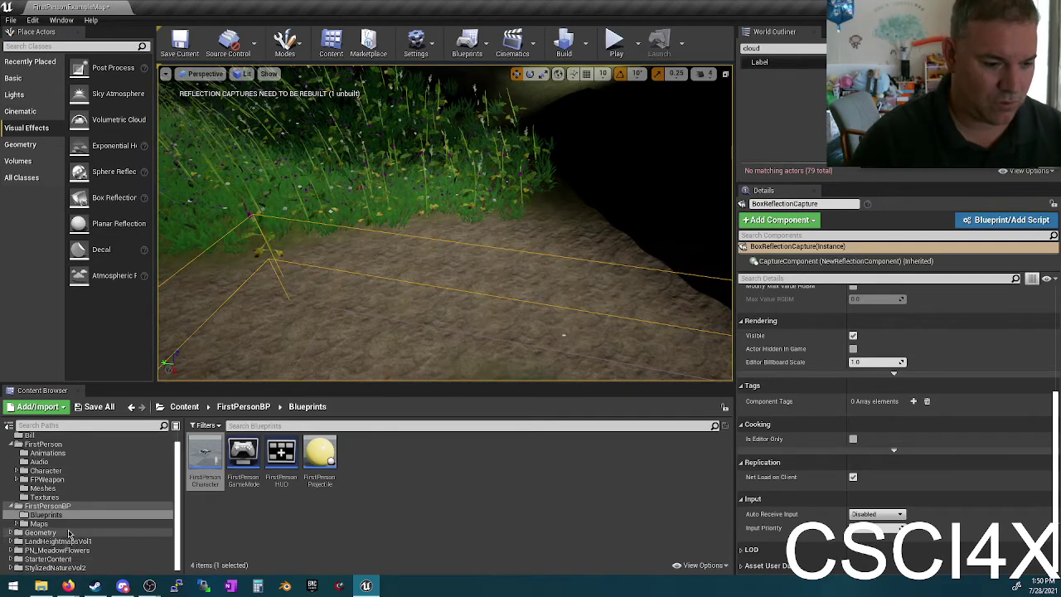
pyautogui.click(39, 532)
pyautogui.doubleClick(205, 456)
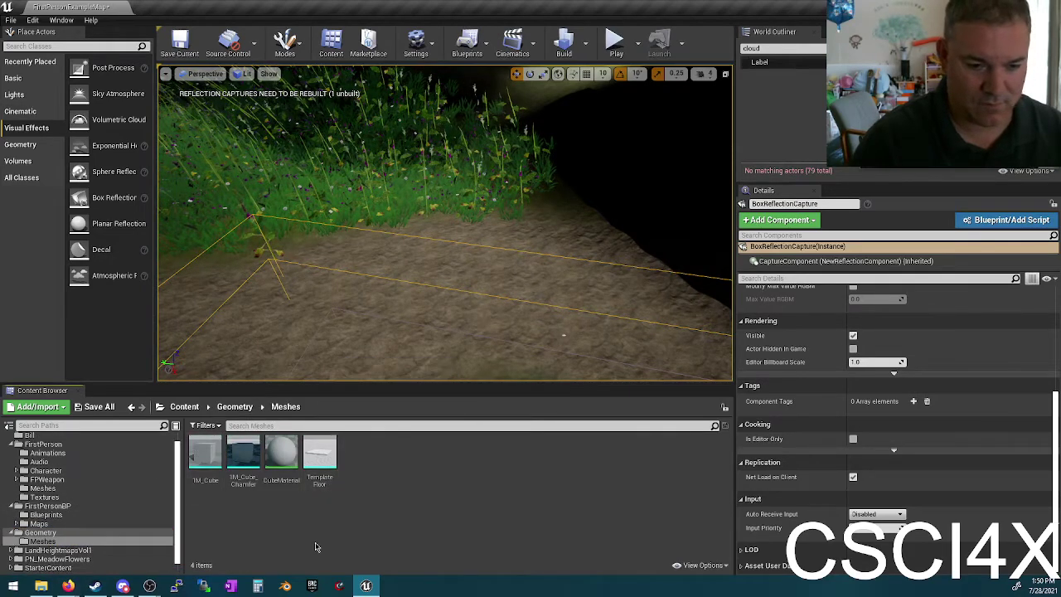
pyautogui.scroll(-1, 71, 562)
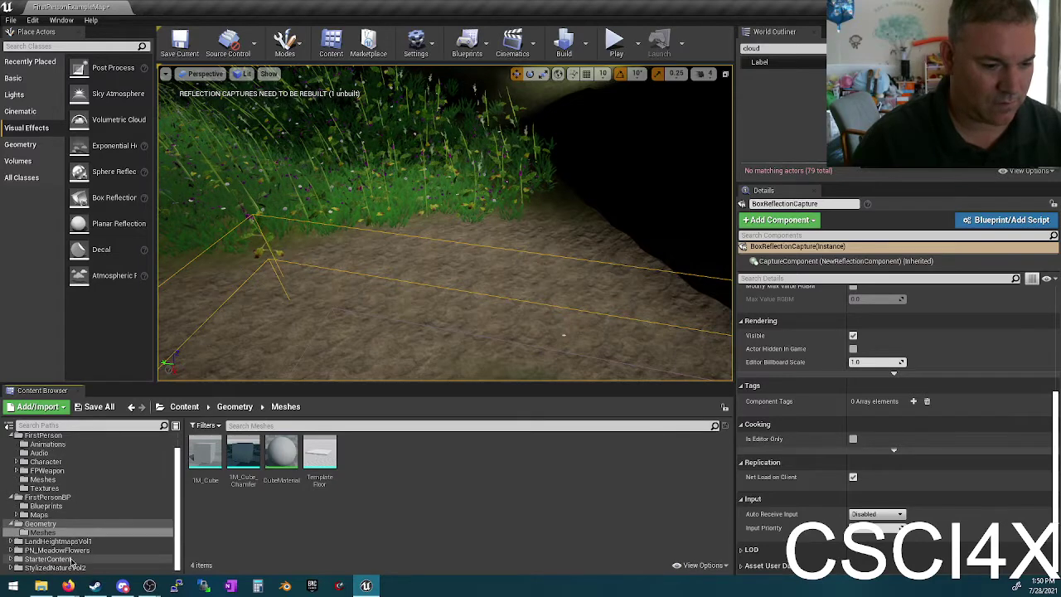
pyautogui.click(72, 567)
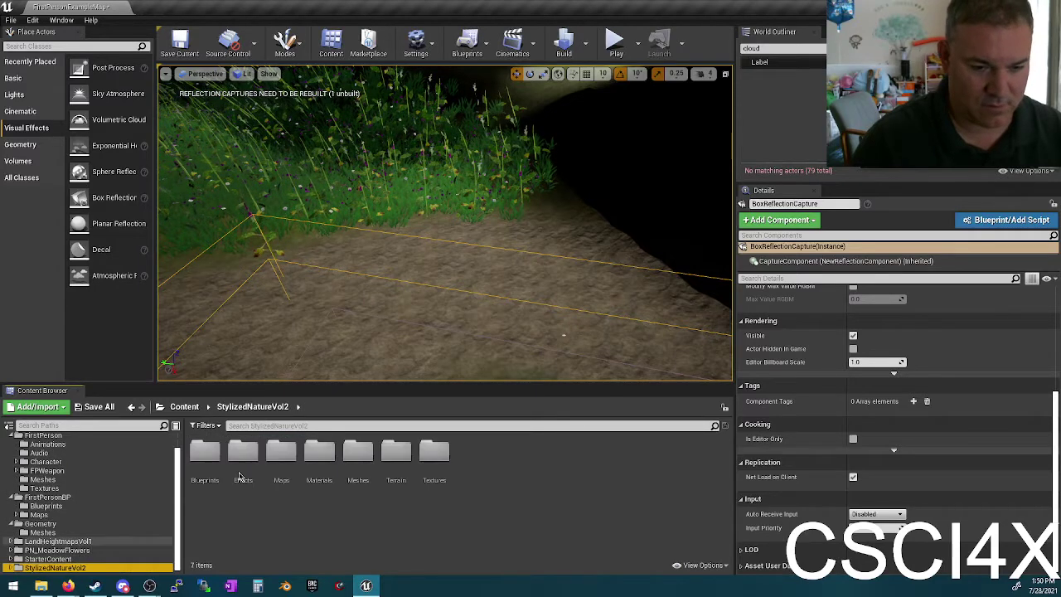
pyautogui.doubleClick(358, 451)
pyautogui.doubleClick(358, 451)
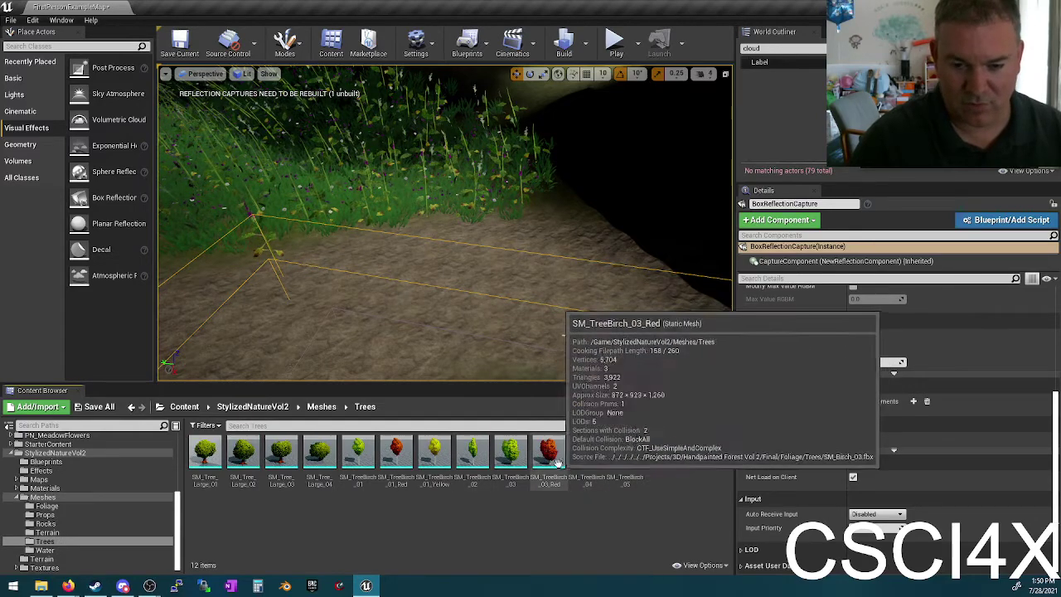
pyautogui.moveTo(548, 452); pyautogui.dragTo(390, 332)
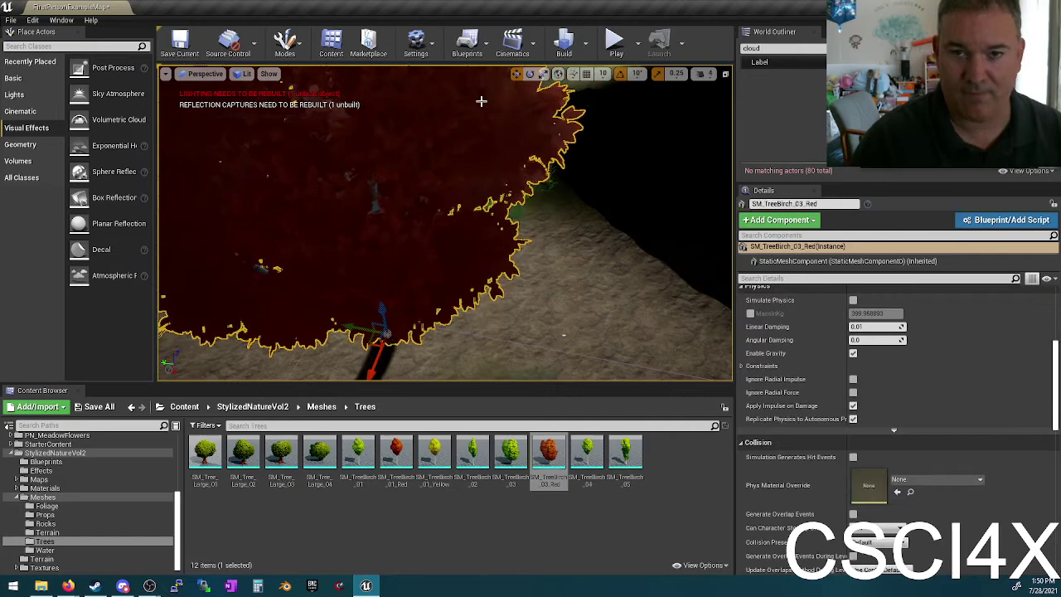
pyautogui.click(616, 43)
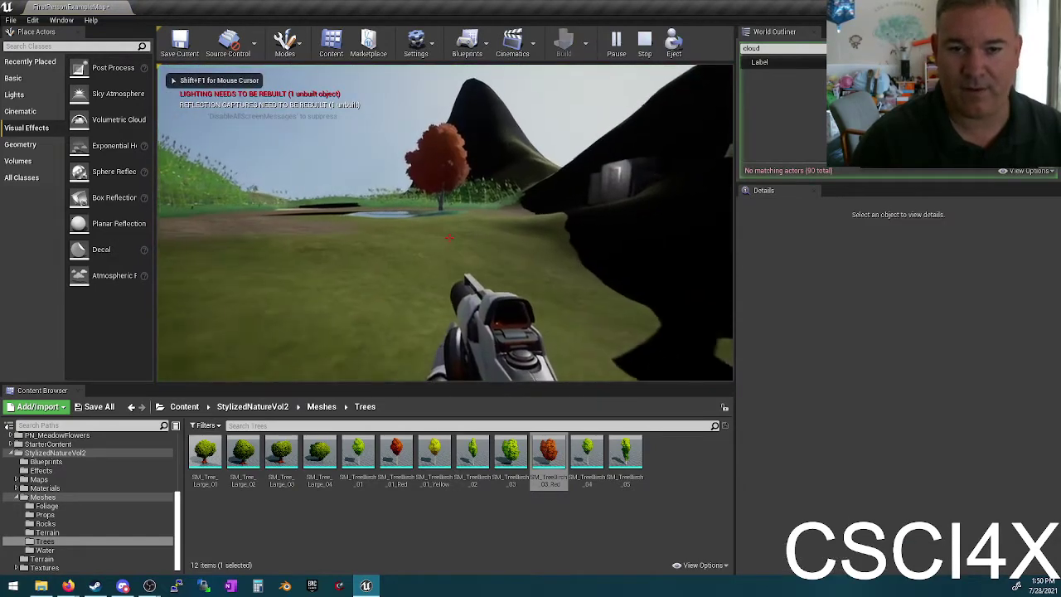
pyautogui.press('w')
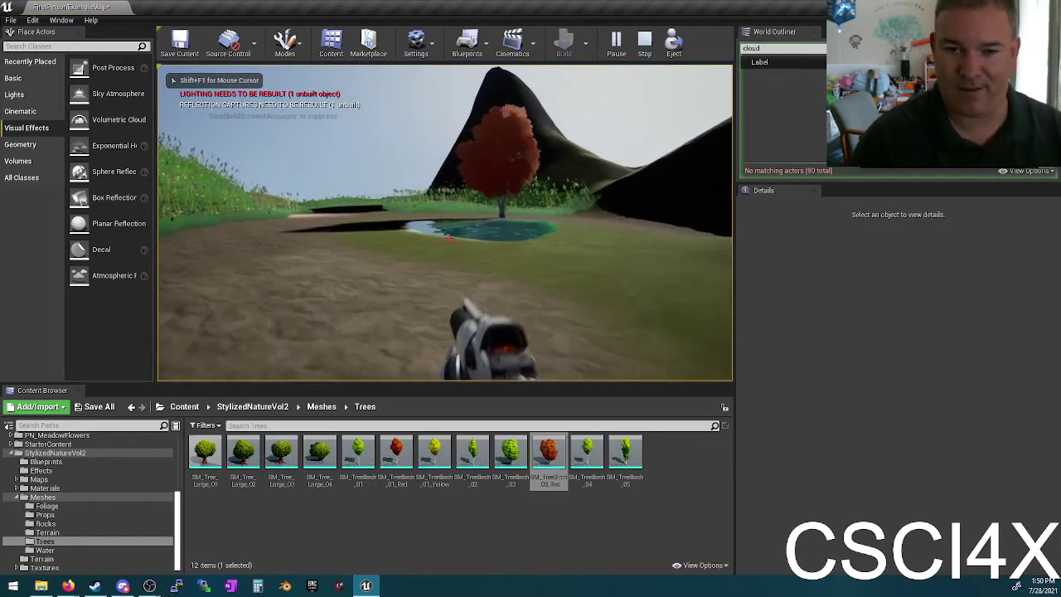
pyautogui.press('w')
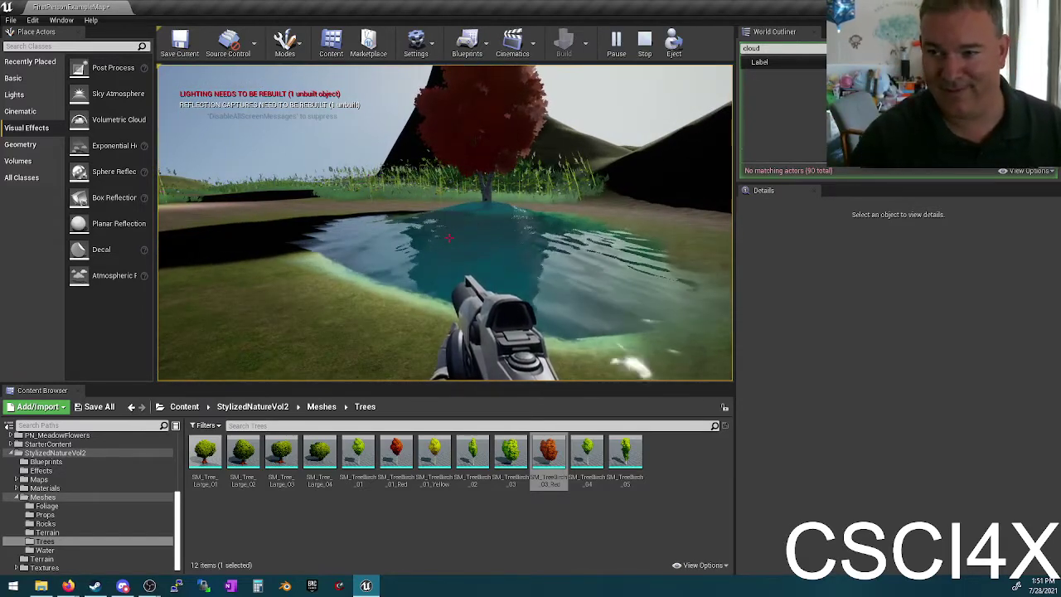
pyautogui.moveTo(445, 238)
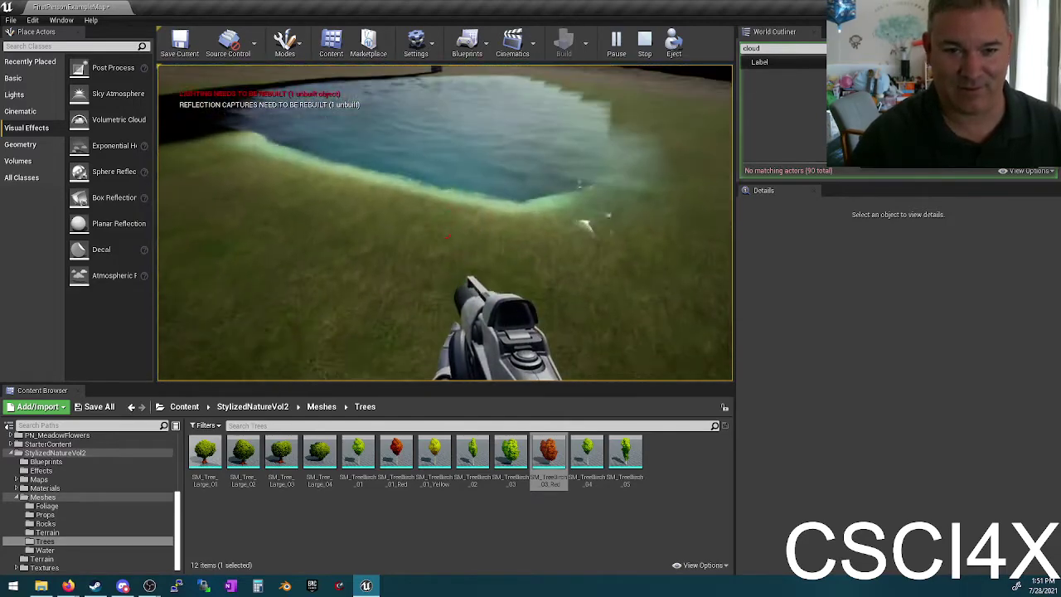
pyautogui.press('w')
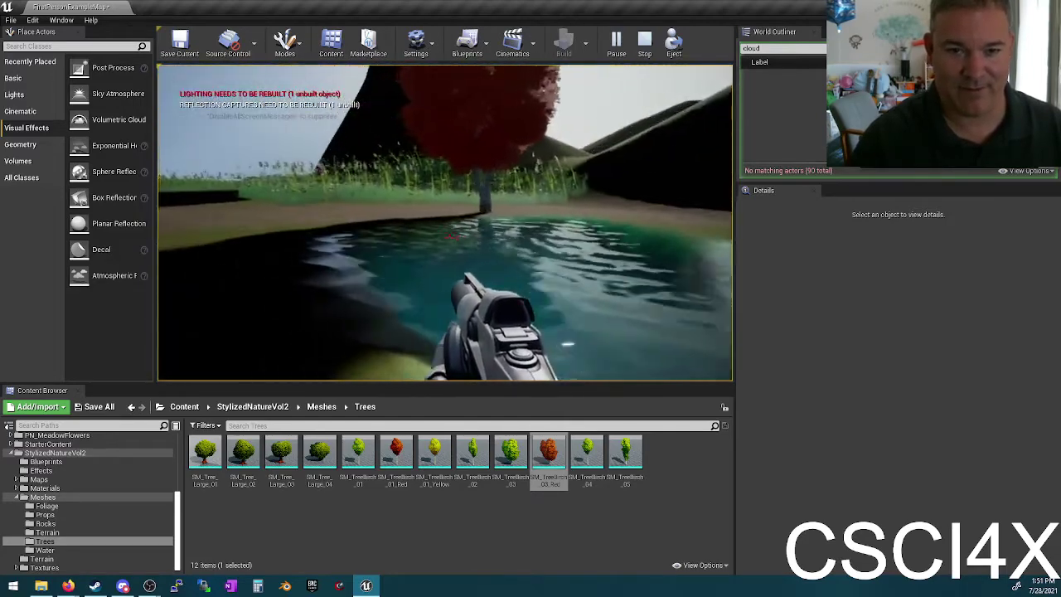
pyautogui.press('w')
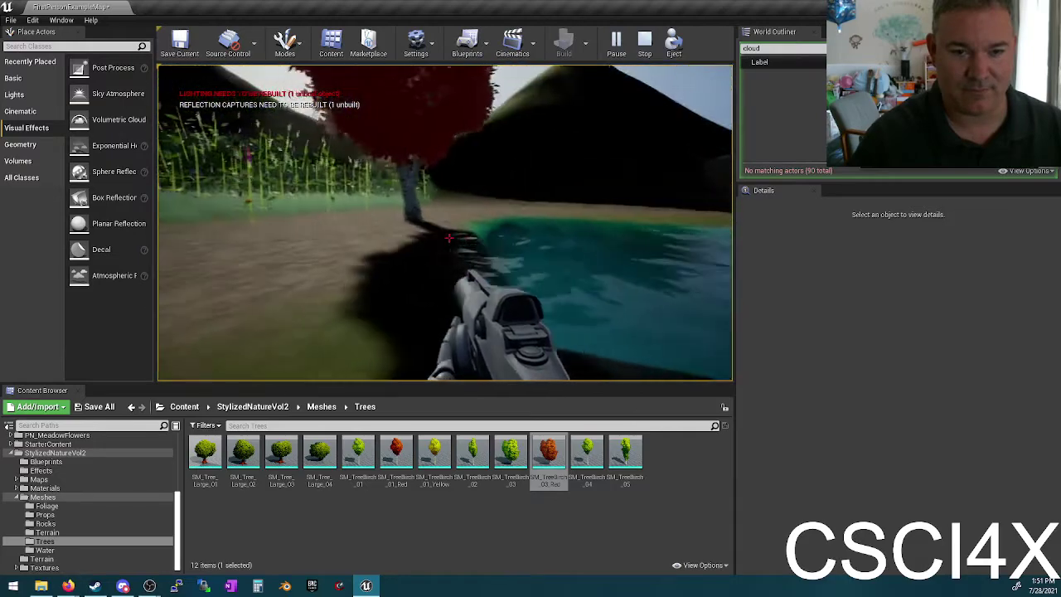
pyautogui.press('w')
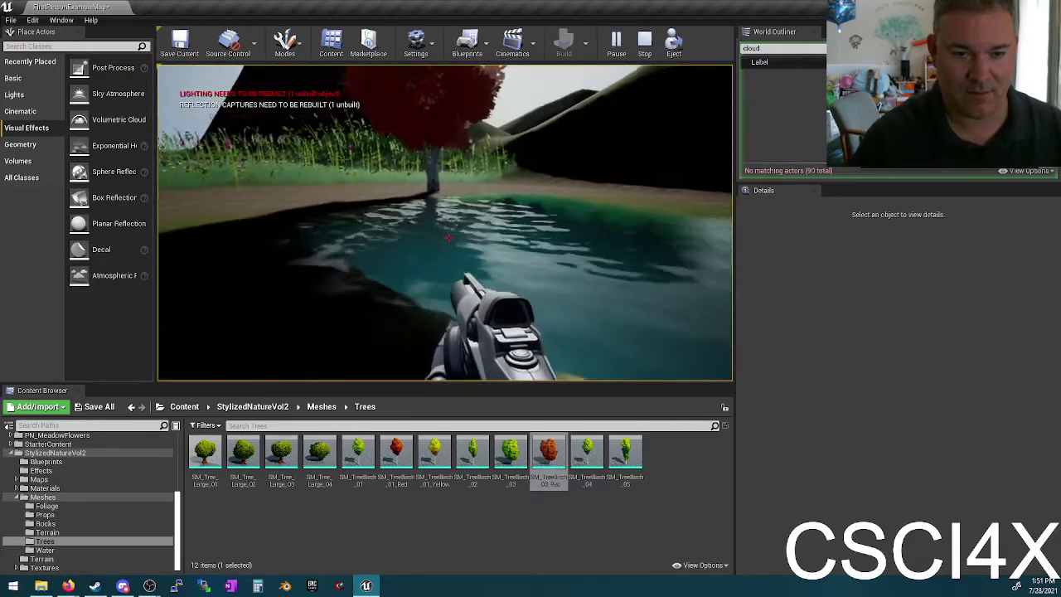
pyautogui.press('Escape')
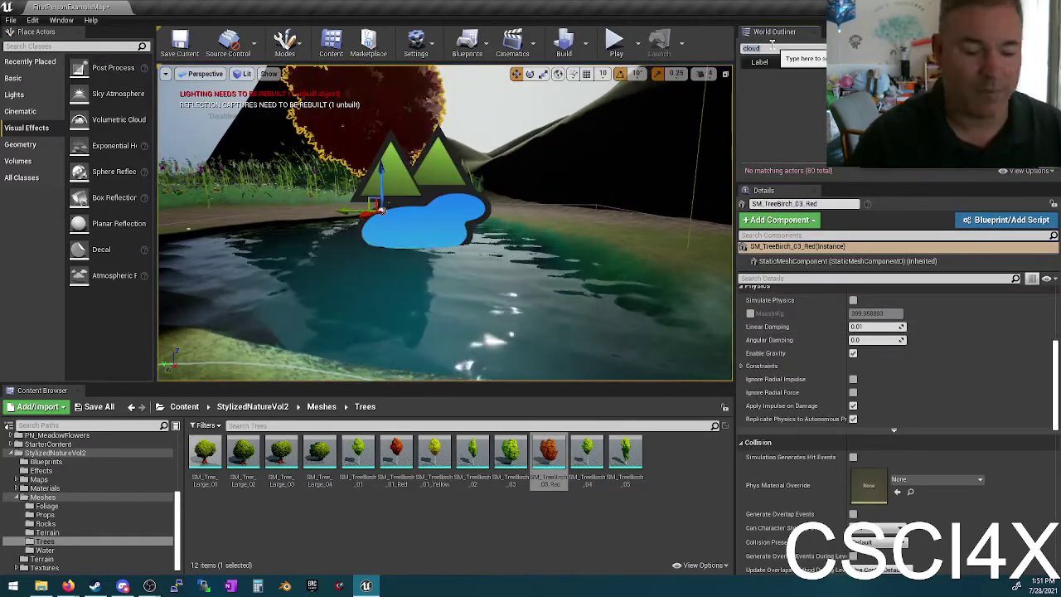
# Step: Filter the World Outliner by 'reflec' and focus the view on BoxReflectionCapture
pyautogui.press('BackSpace')
pyautogui.press('BackSpace')
pyautogui.press('BackSpace')
pyautogui.press('BackSpace')
pyautogui.press('BackSpace')
pyautogui.write('reflec')
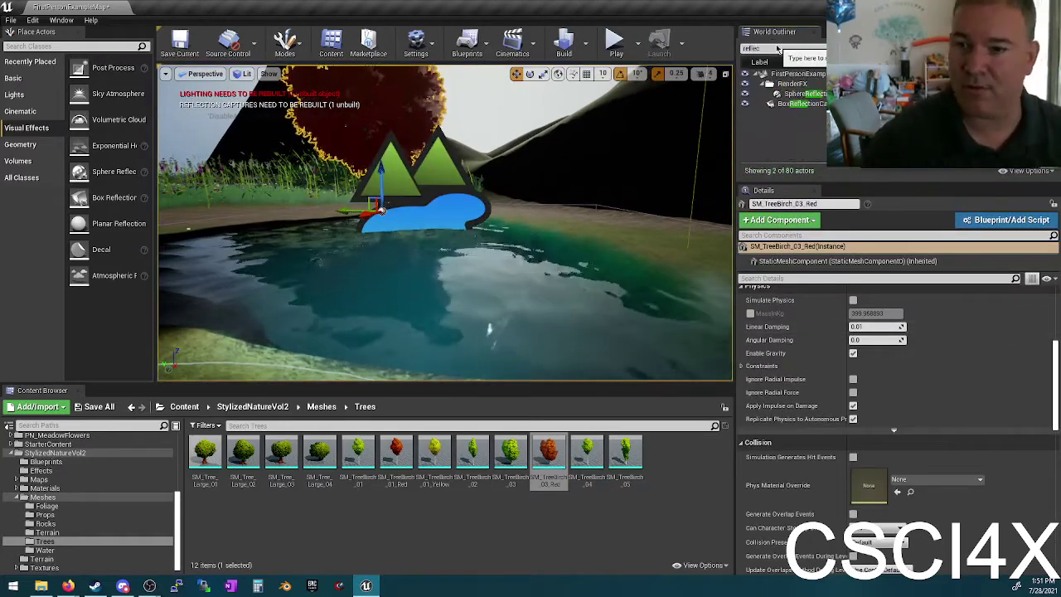
pyautogui.doubleClick(812, 96)
pyautogui.doubleClick(799, 103)
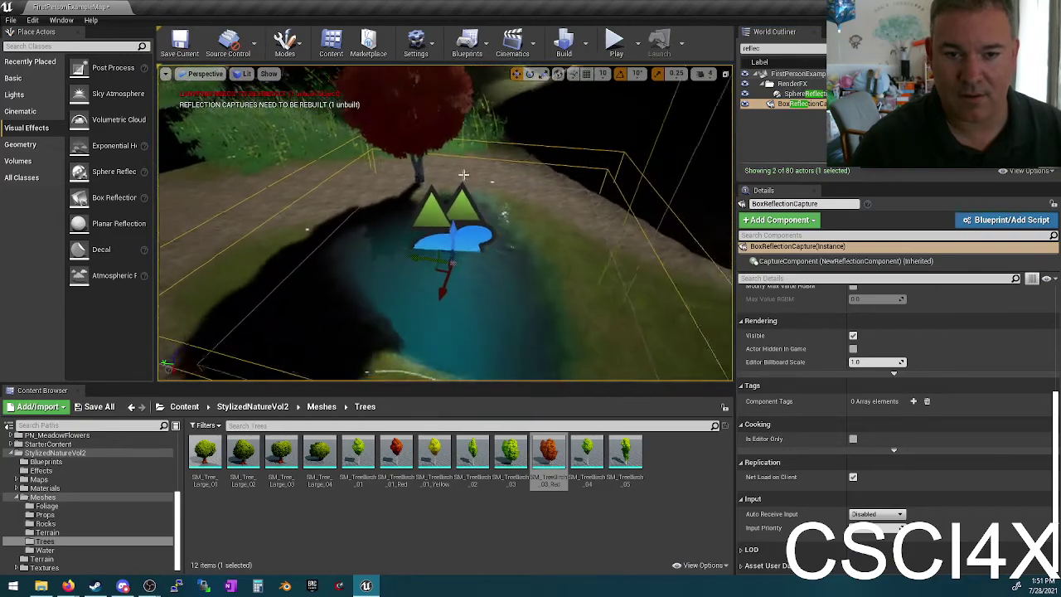
pyautogui.moveTo(467, 131); pyautogui.dragTo(478, 93)
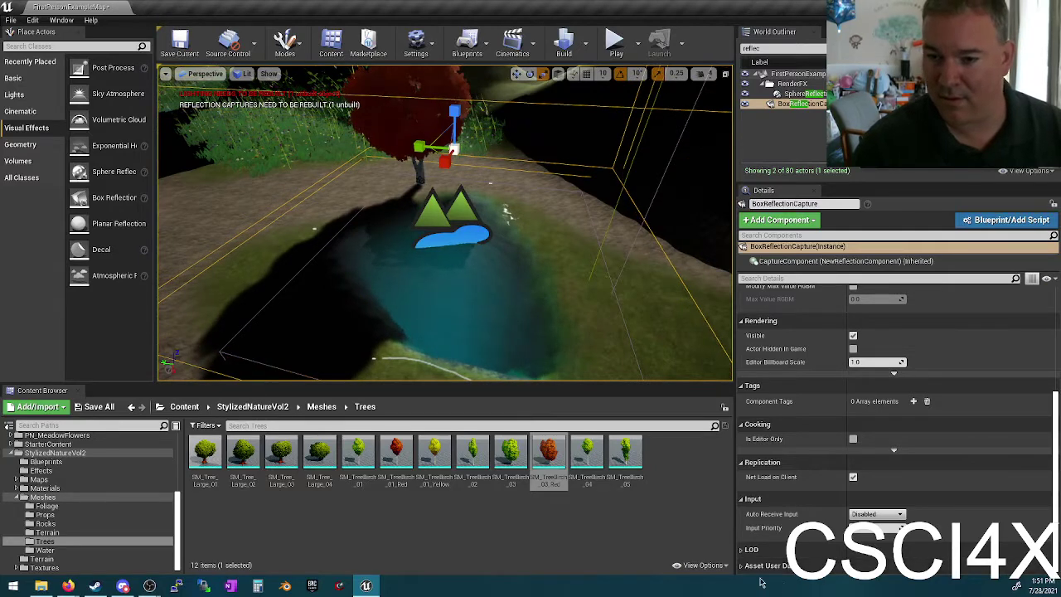
pyautogui.scroll(5, 914, 356)
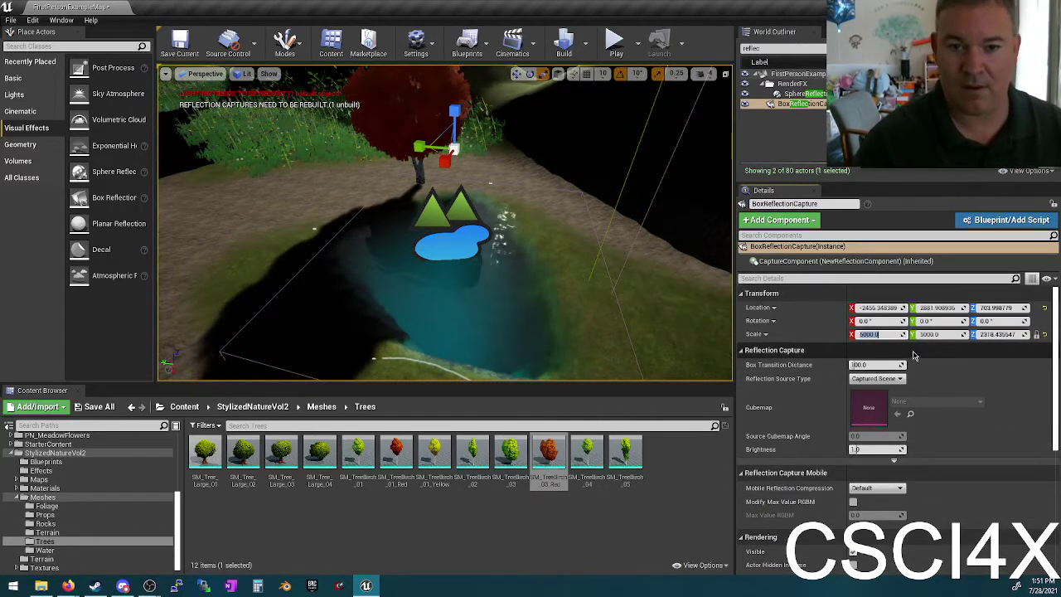
pyautogui.click(614, 45)
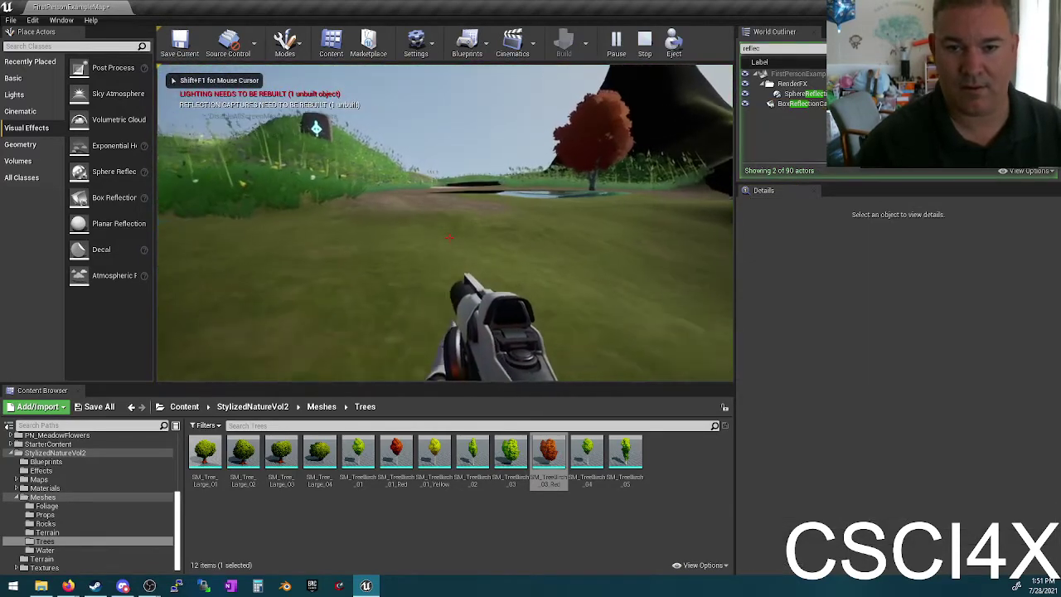
pyautogui.press('w')
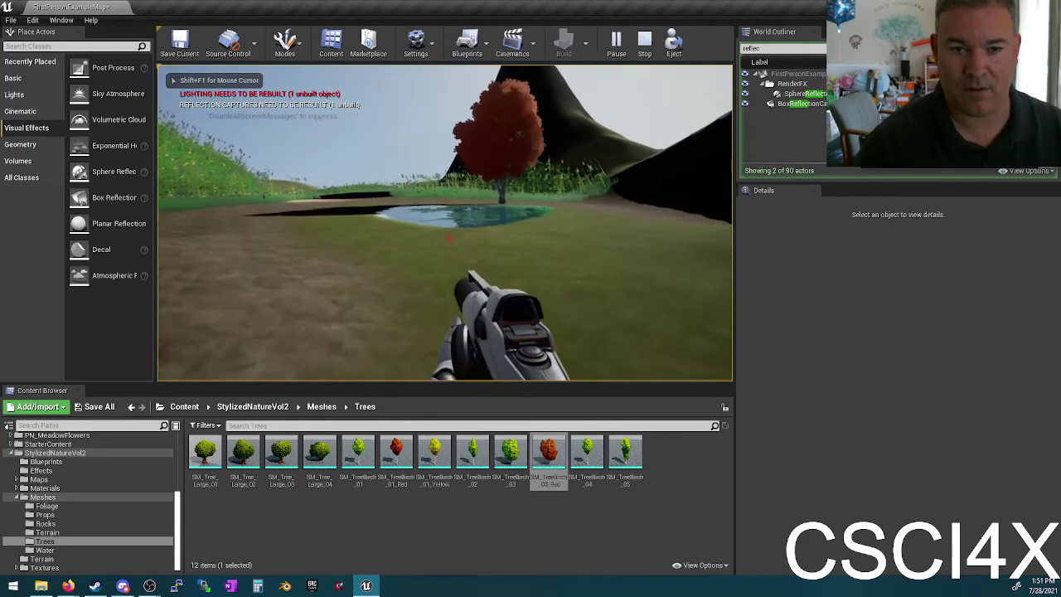
pyautogui.press('w')
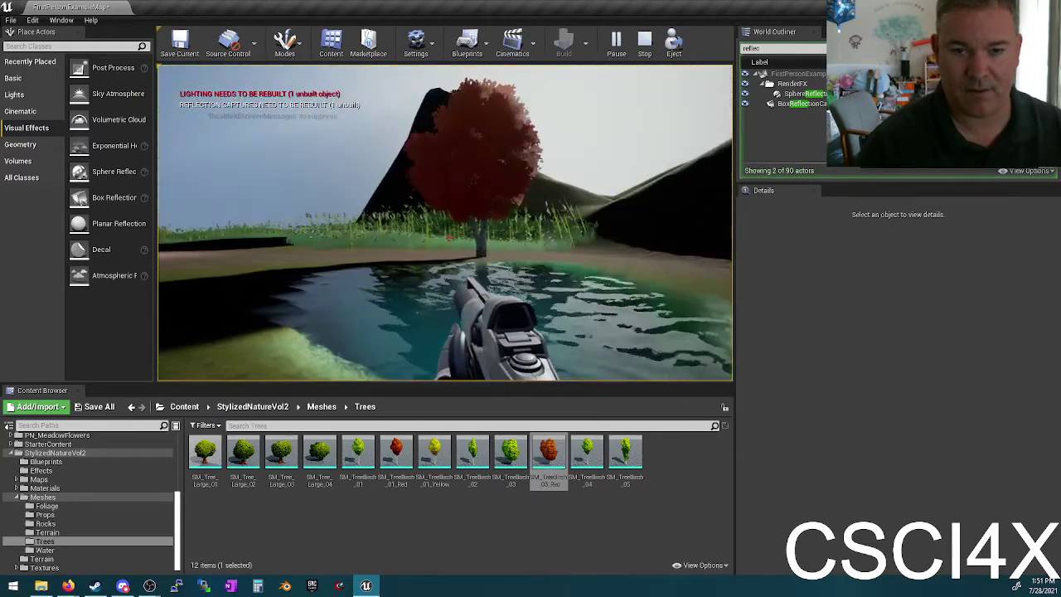
pyautogui.press('w')
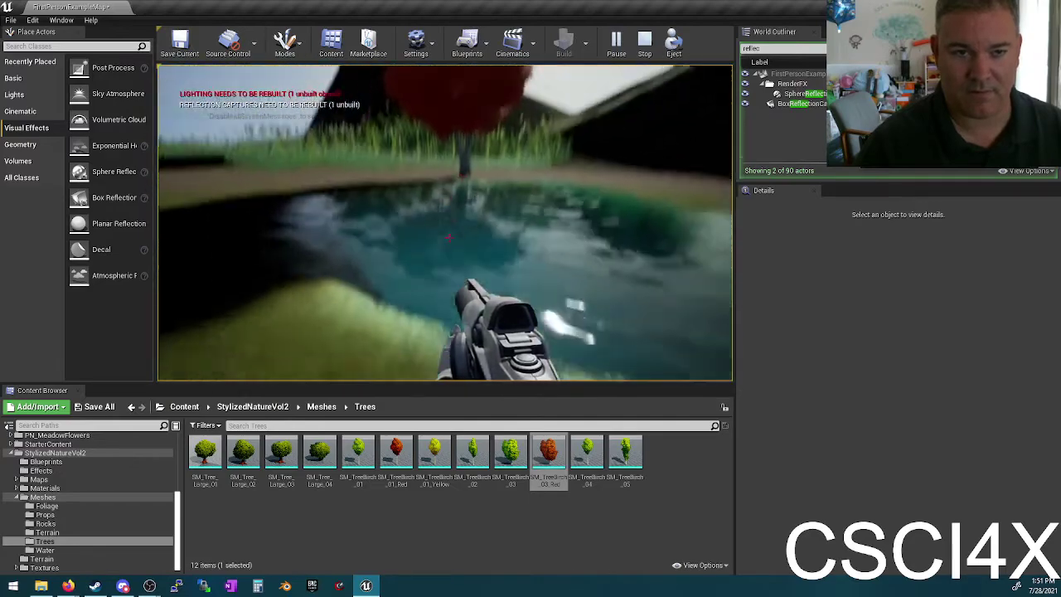
pyautogui.press('Escape')
pyautogui.scroll(5, 410, 208)
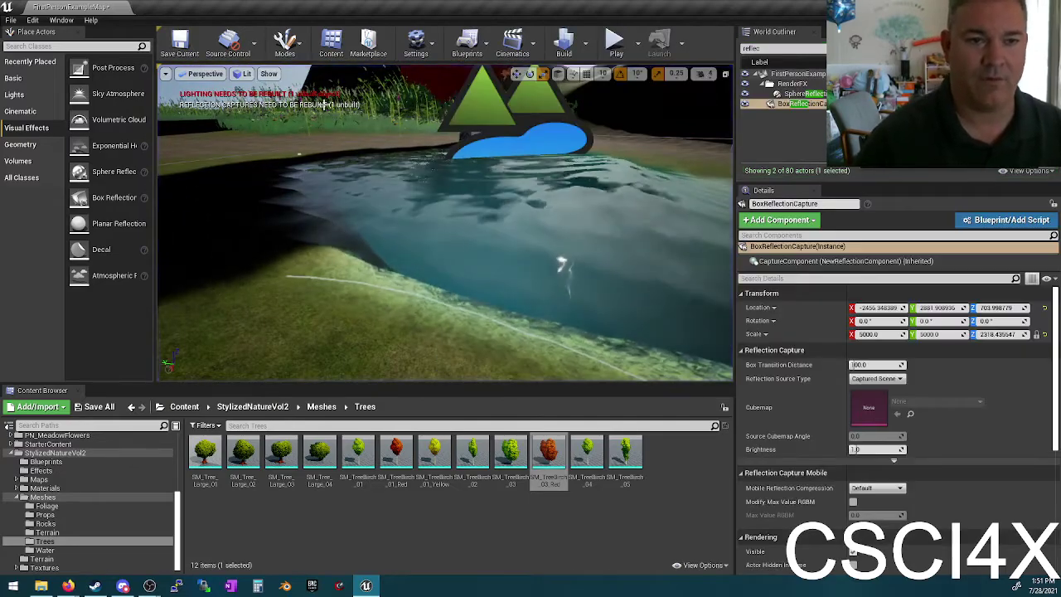
# Step: Run Build Reflection Captures, then Build Lighting Only from the Build menu
pyautogui.click(585, 41)
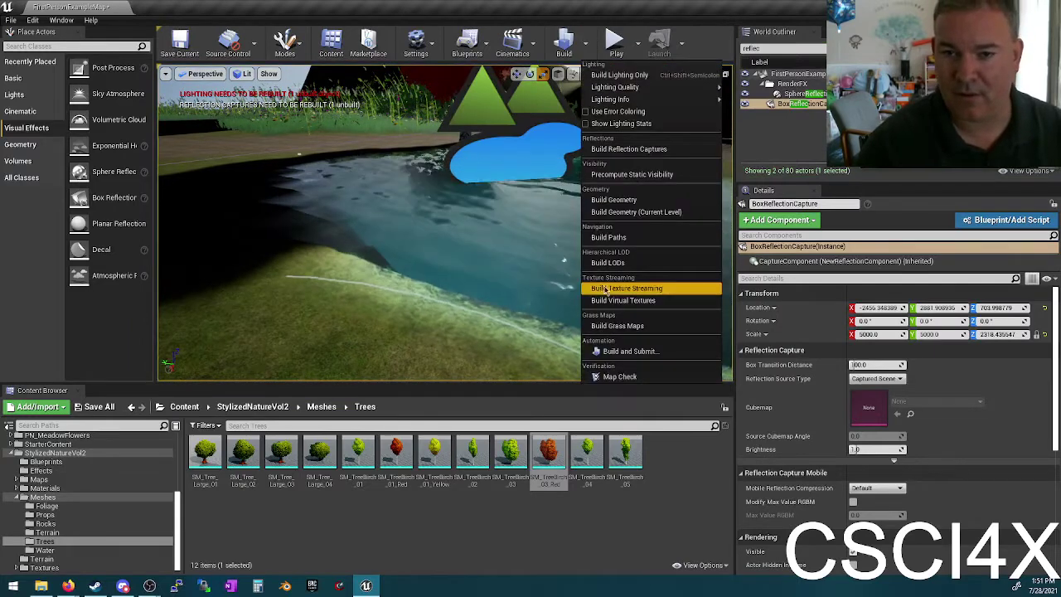
pyautogui.click(628, 149)
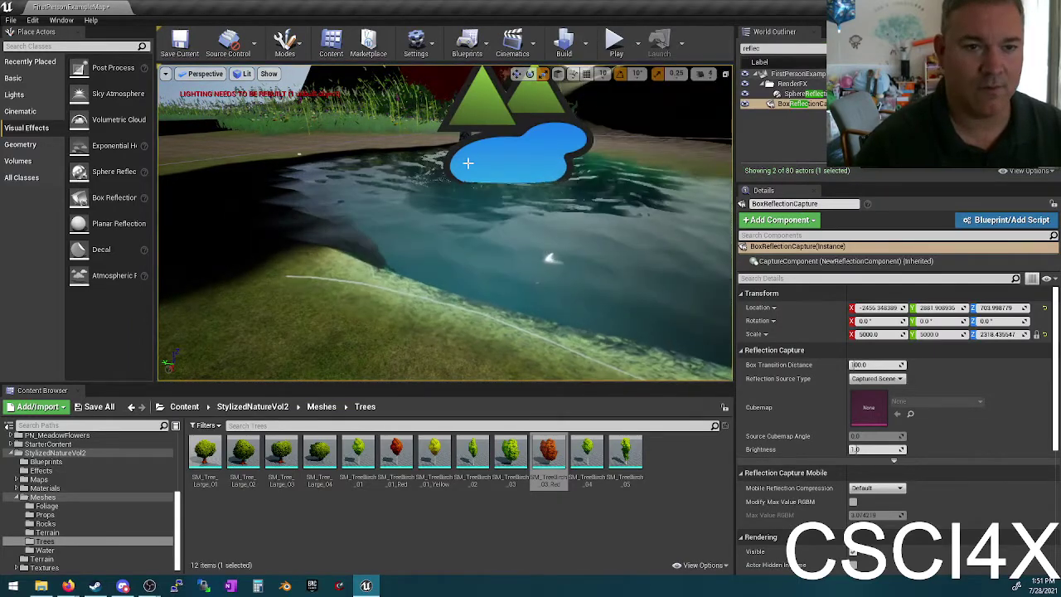
pyautogui.click(585, 43)
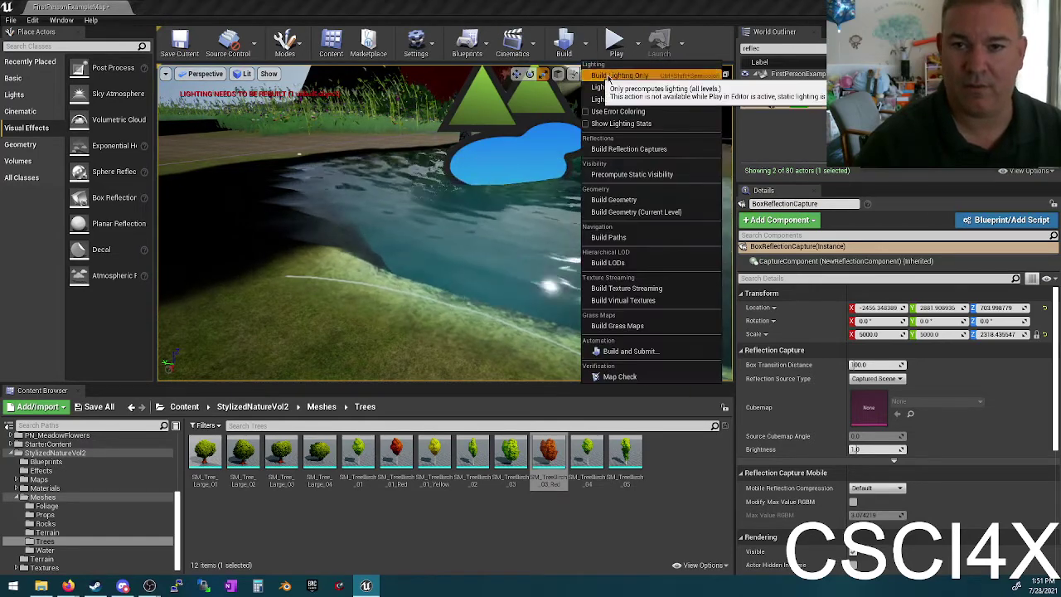
pyautogui.click(619, 76)
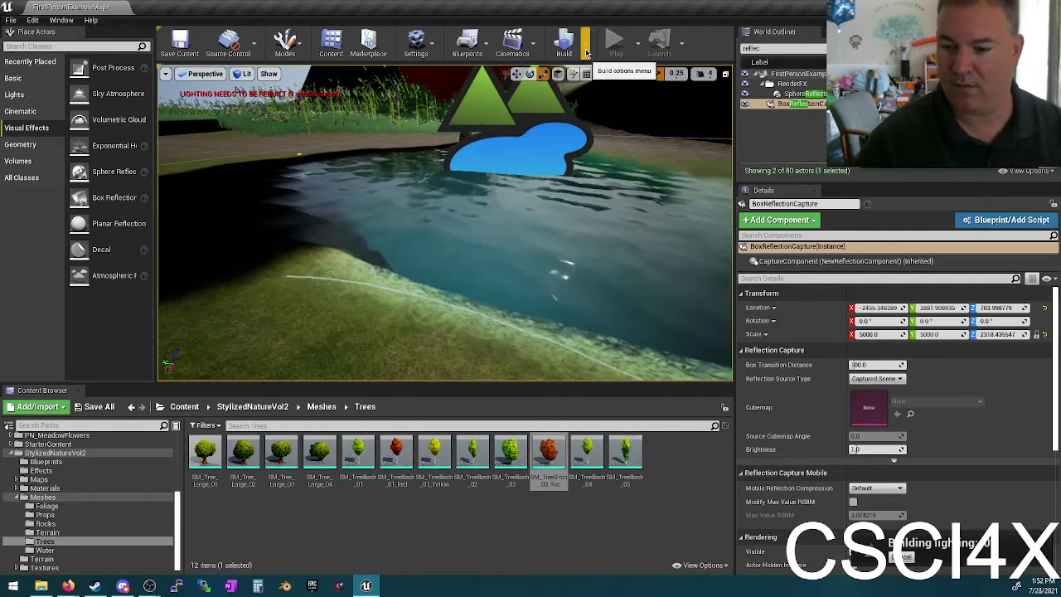
# Step: Frame the box reflection capture and bring the view down close over the pond
pyautogui.moveTo(237, 185); pyautogui.dragTo(373, 199, button='right')
pyautogui.press('f')
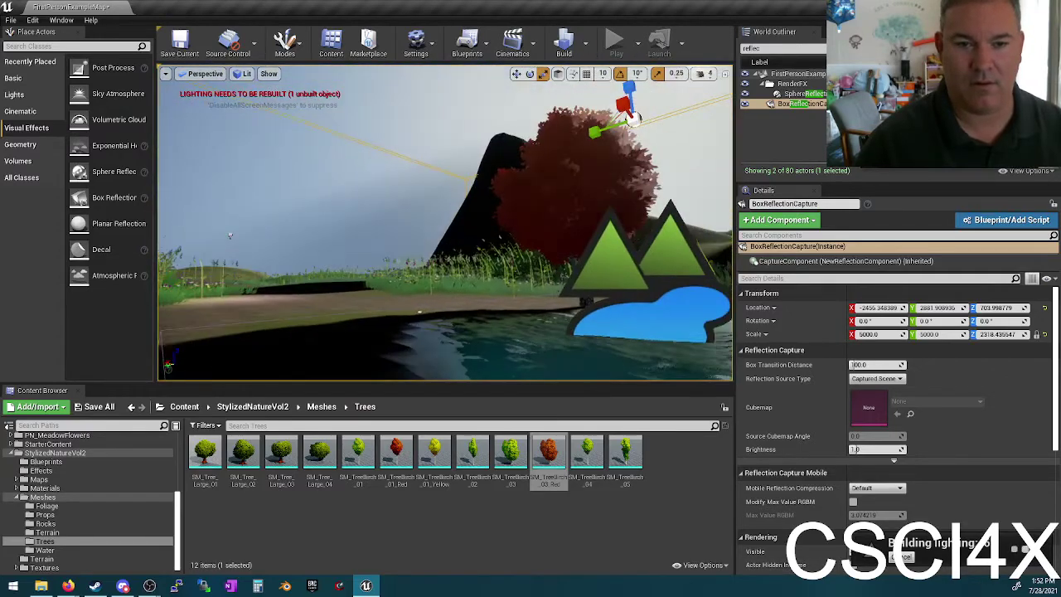
pyautogui.moveTo(502, 170); pyautogui.dragTo(497, 217, button='right')
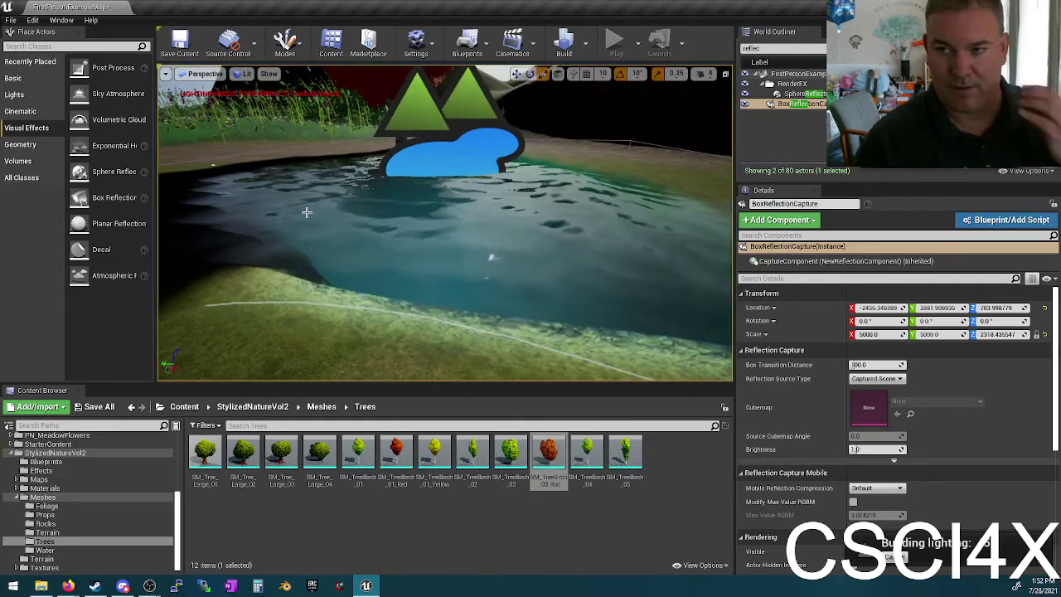
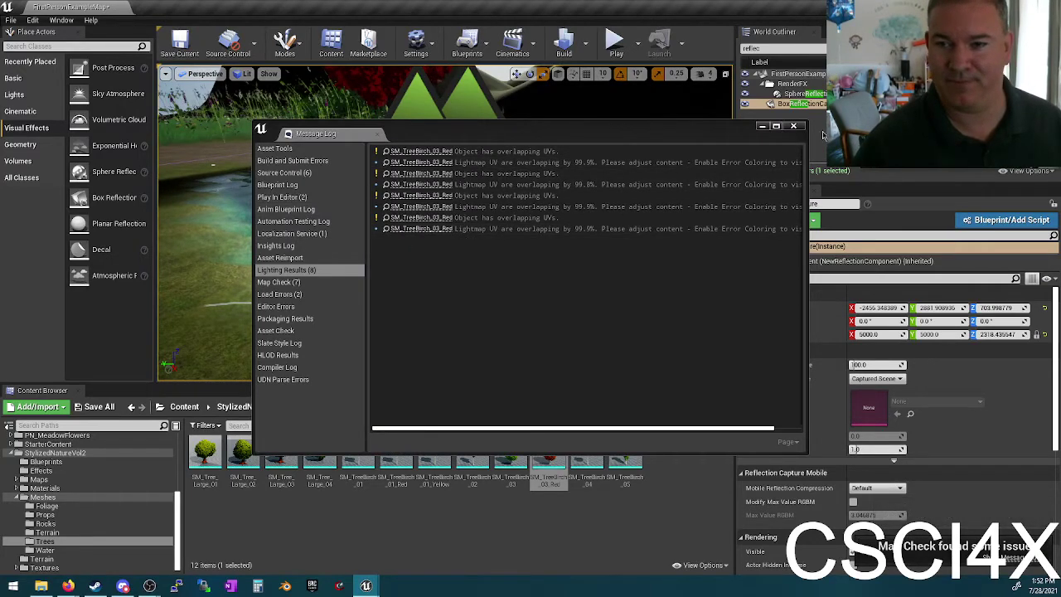
# Step: Close the lighting results Message Log and start playing the level
pyautogui.click(793, 126)
pyautogui.click(614, 43)
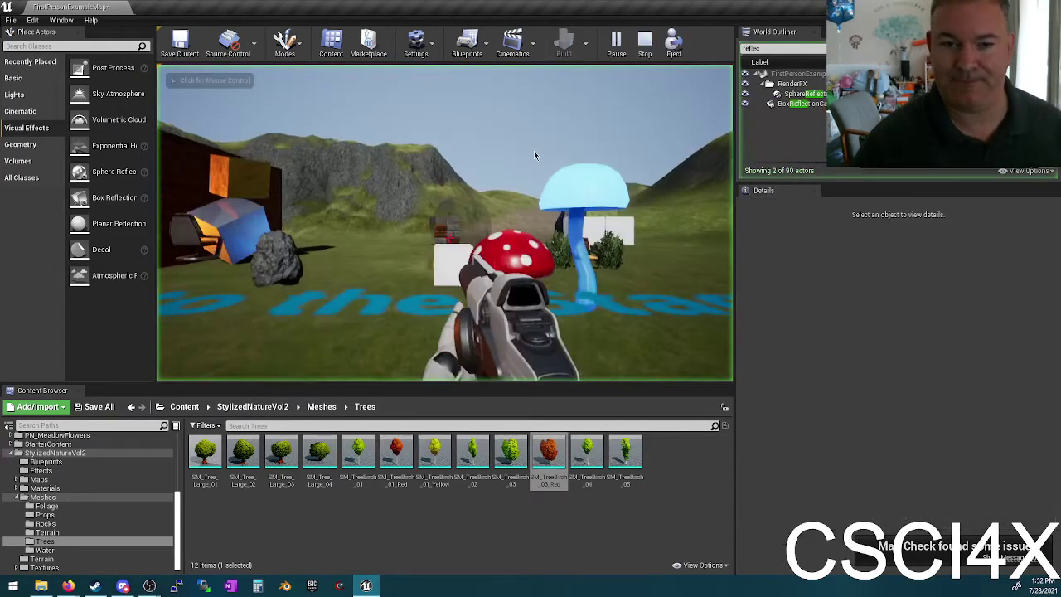
pyautogui.click(534, 155)
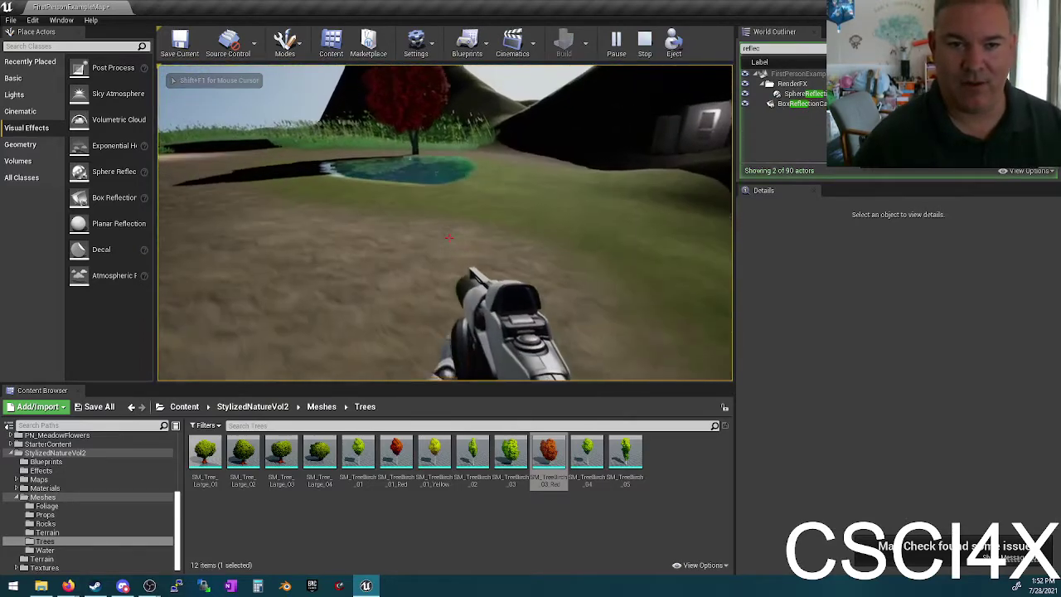
# Step: Walk forward into the pond and look around its shores, then stop Play-in-Editor
pyautogui.press('w')
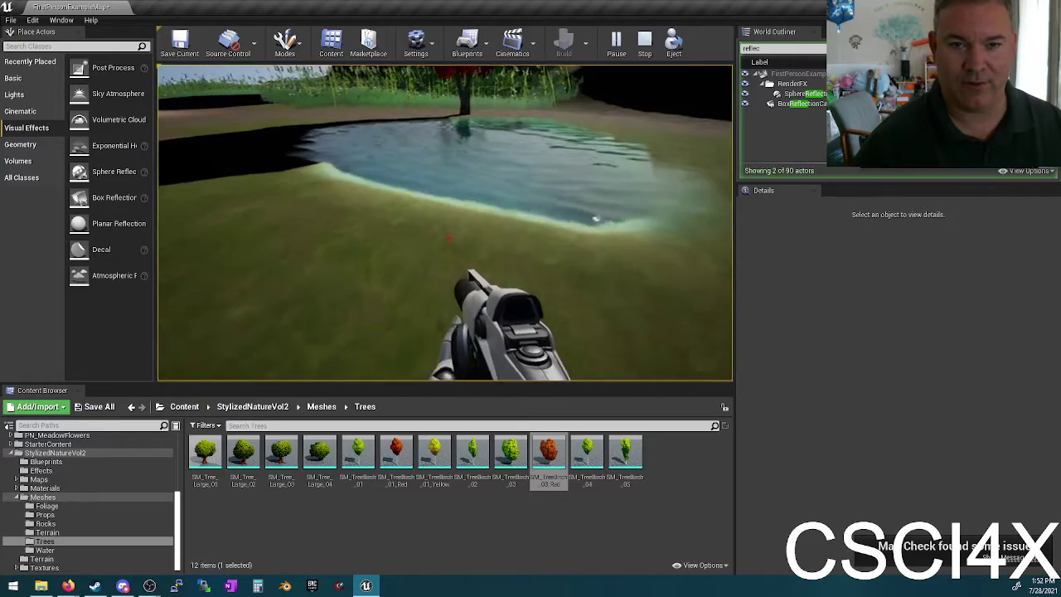
pyautogui.press('w')
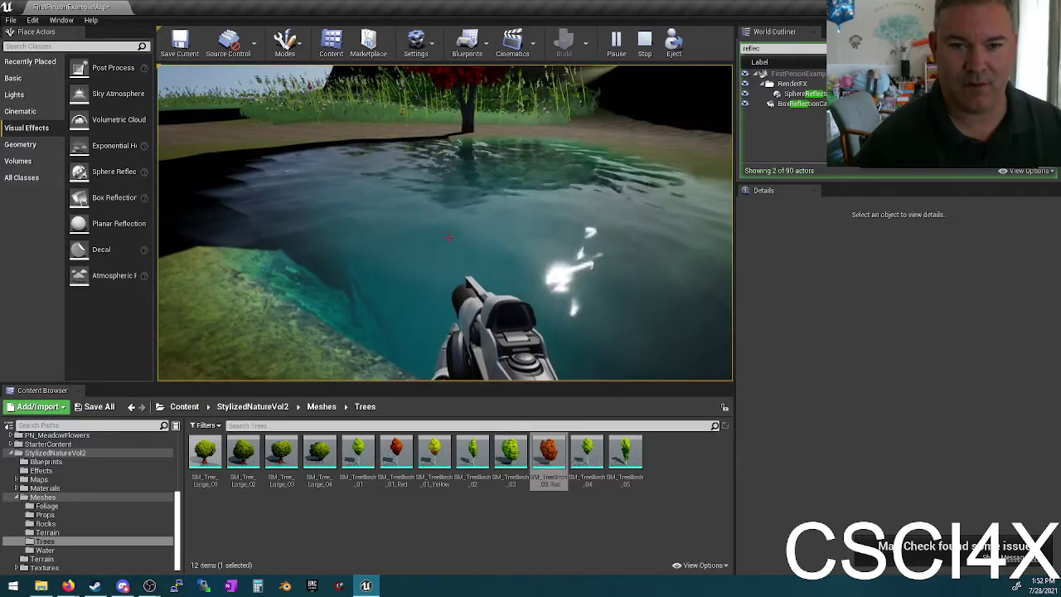
pyautogui.press('w')
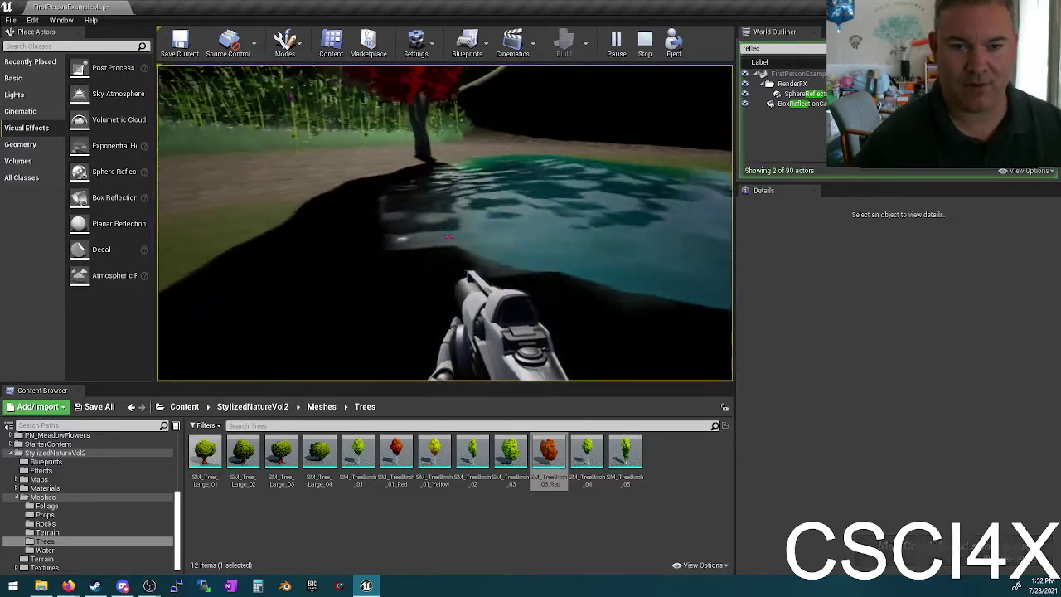
pyautogui.press('w')
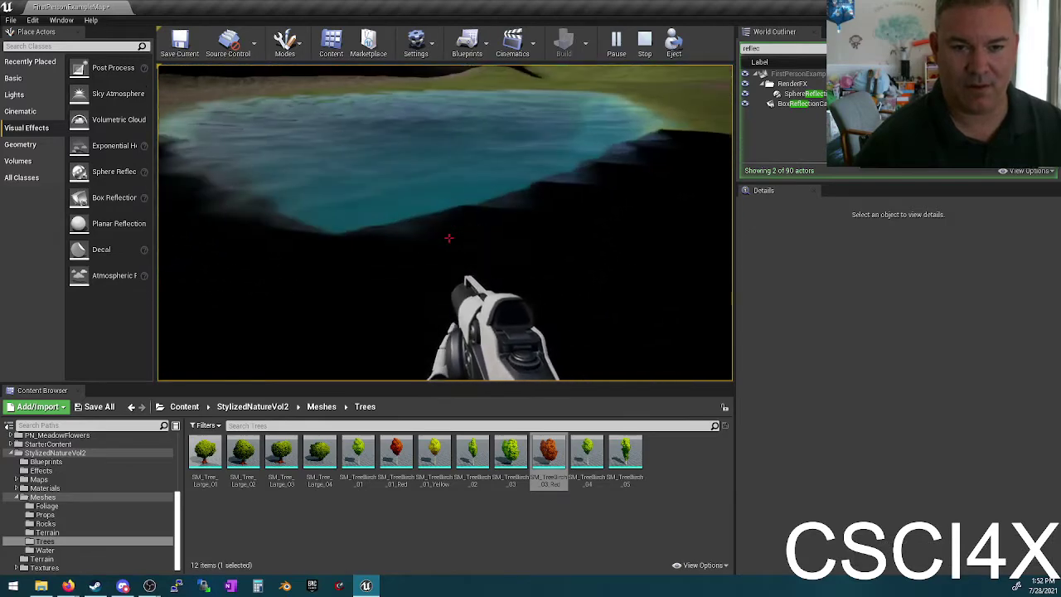
pyautogui.press('w')
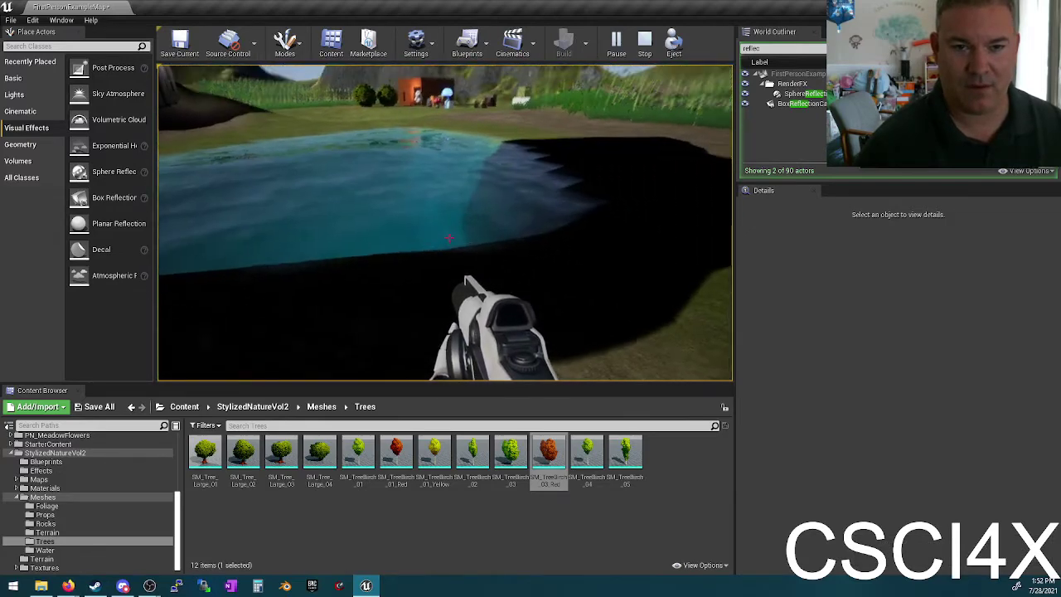
pyautogui.press('w')
pyautogui.press('w')
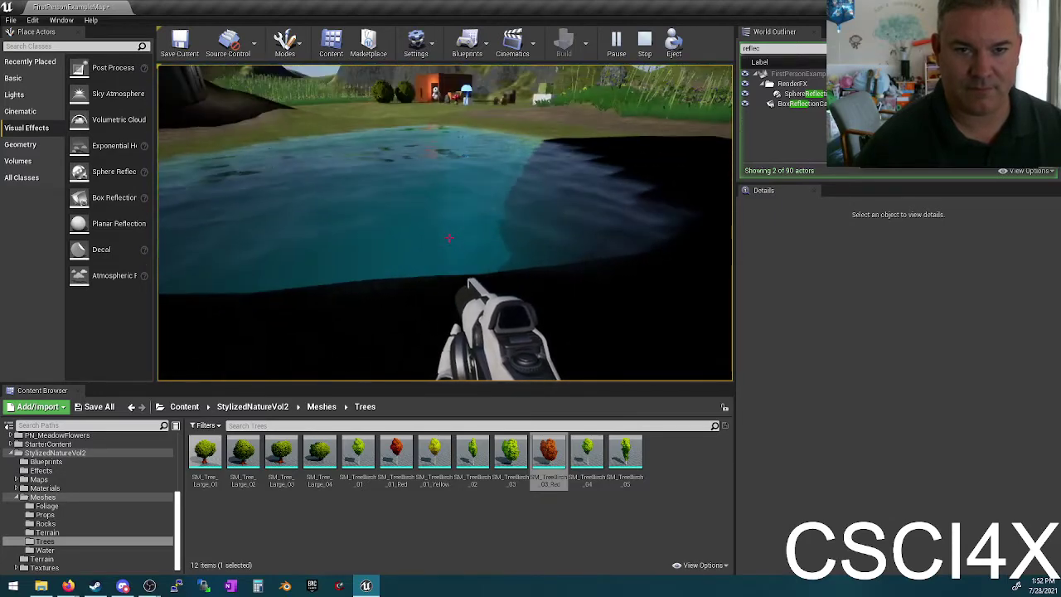
pyautogui.press('Escape')
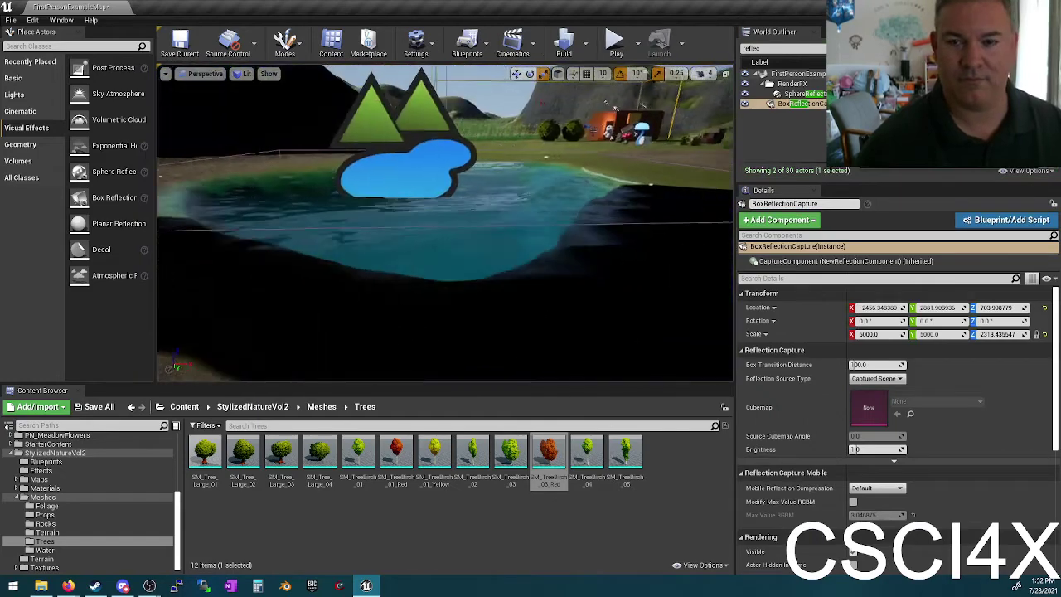
# Step: Delete BoxReflectionCapture and select SphereReflectionCapture in the Outliner
pyautogui.press('f')
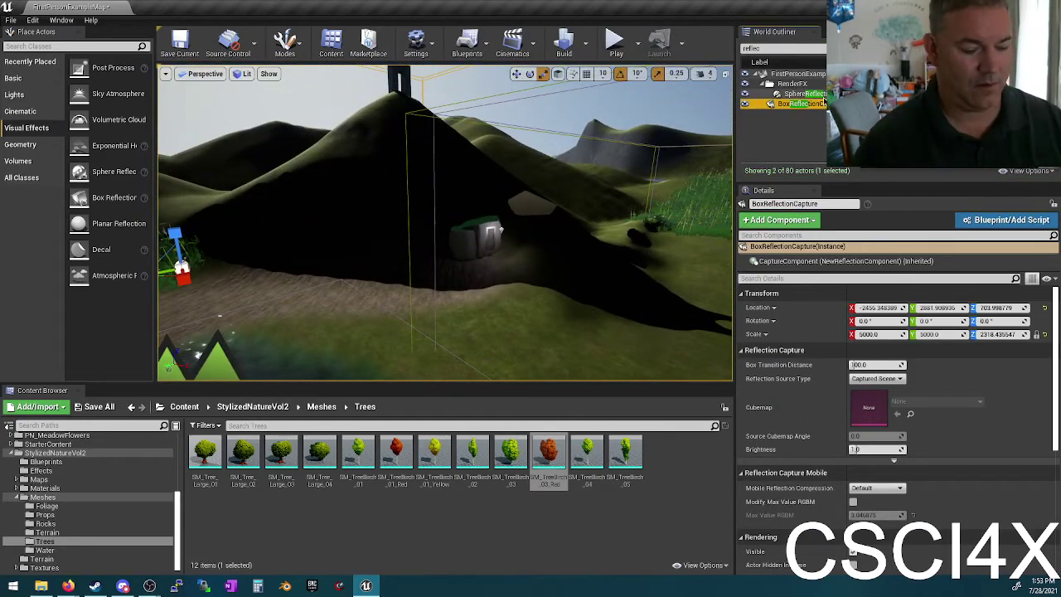
pyautogui.press('Delete')
pyautogui.click(801, 94)
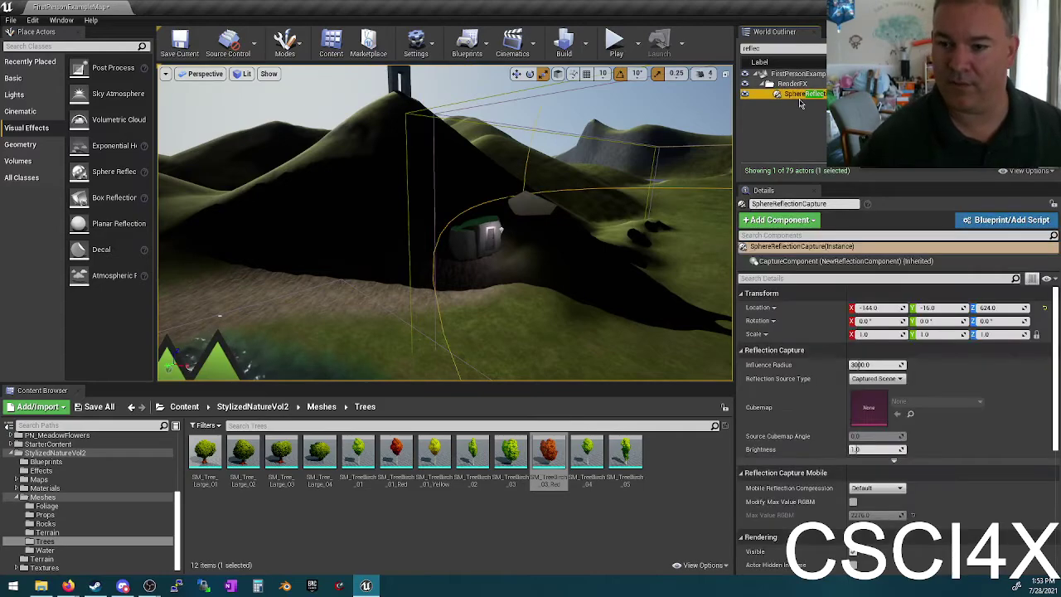
pyautogui.moveTo(634, 218); pyautogui.dragTo(634, 218, button='right')
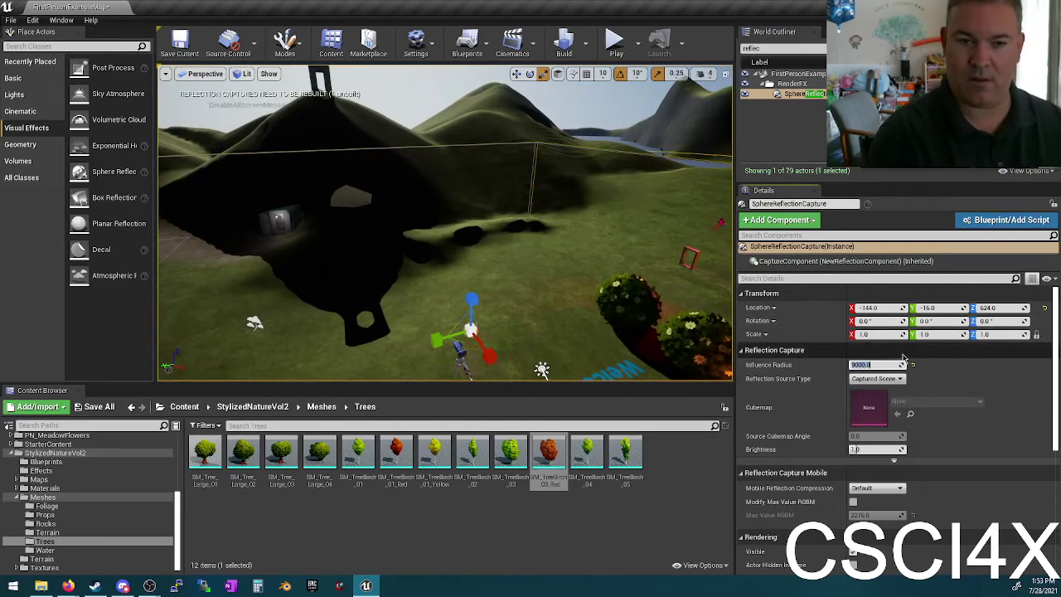
pyautogui.scroll(-4, 904, 356)
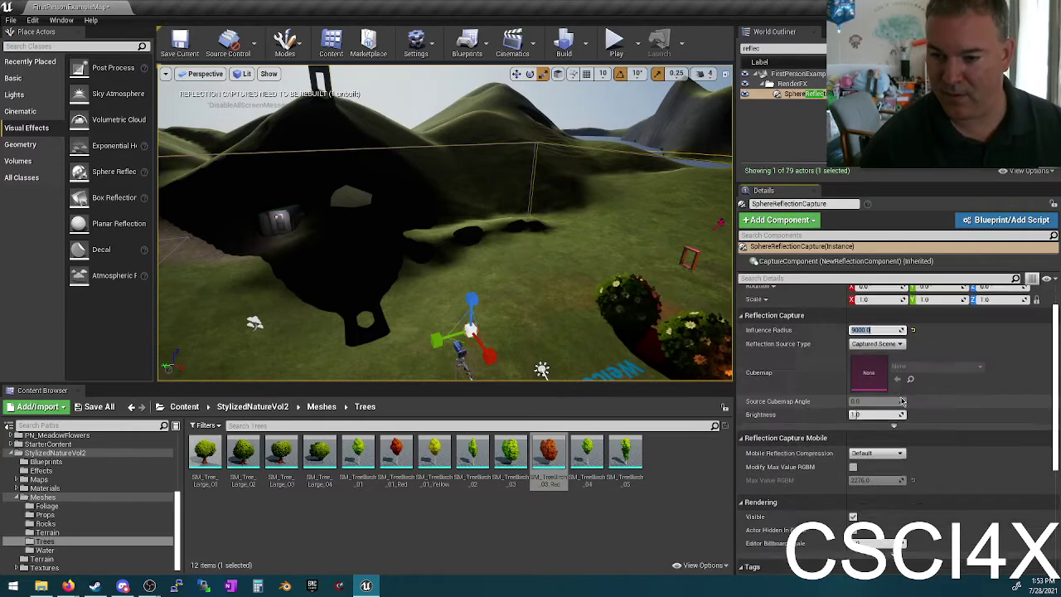
pyautogui.scroll(-4, 915, 399)
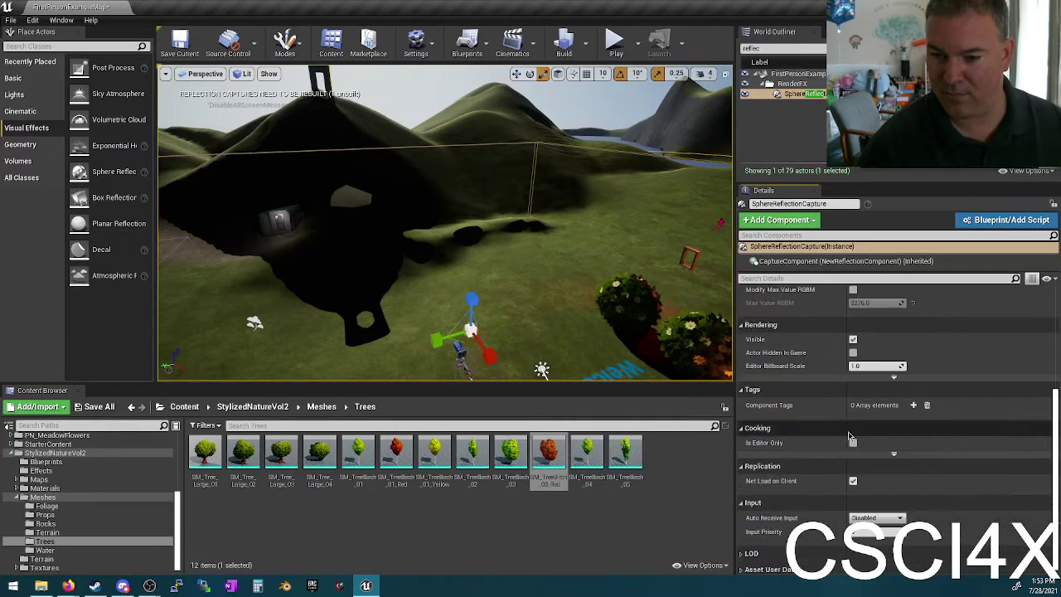
# Step: Rebuild the reflection captures and start playing the level again
pyautogui.click(585, 43)
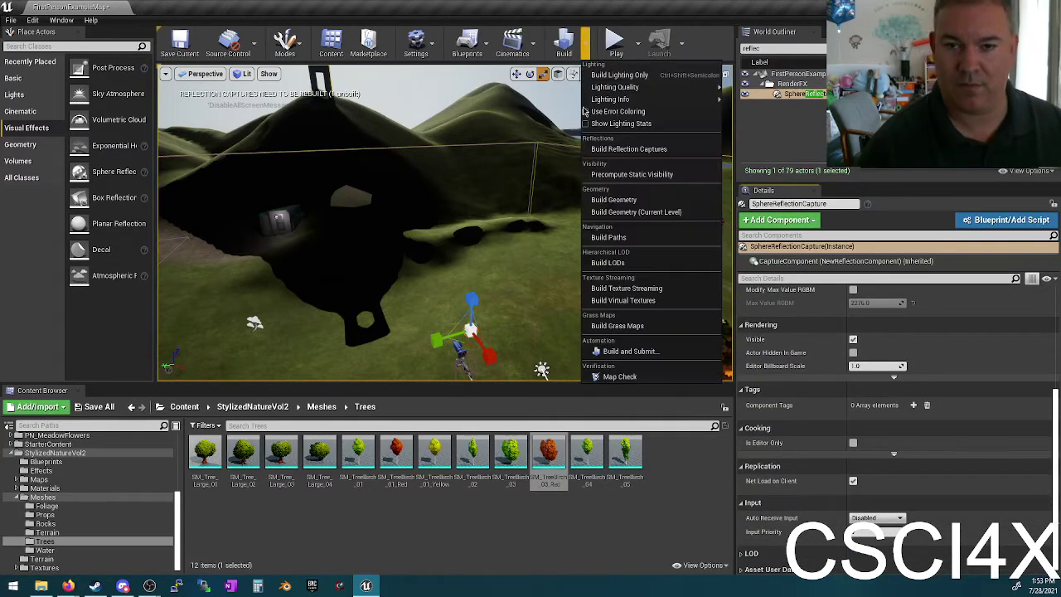
pyautogui.click(623, 148)
pyautogui.click(588, 52)
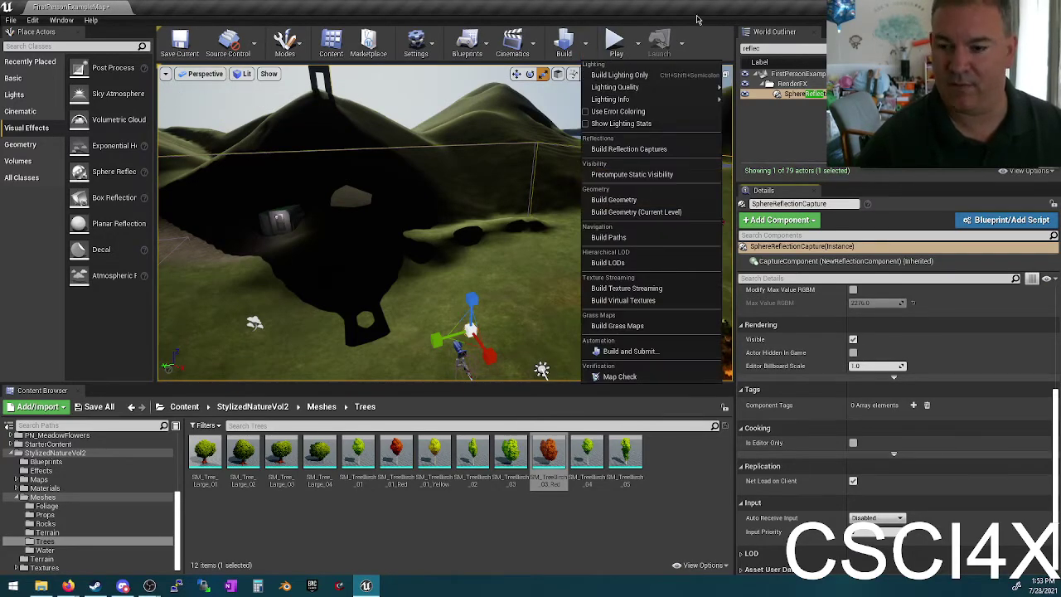
pyautogui.click(614, 41)
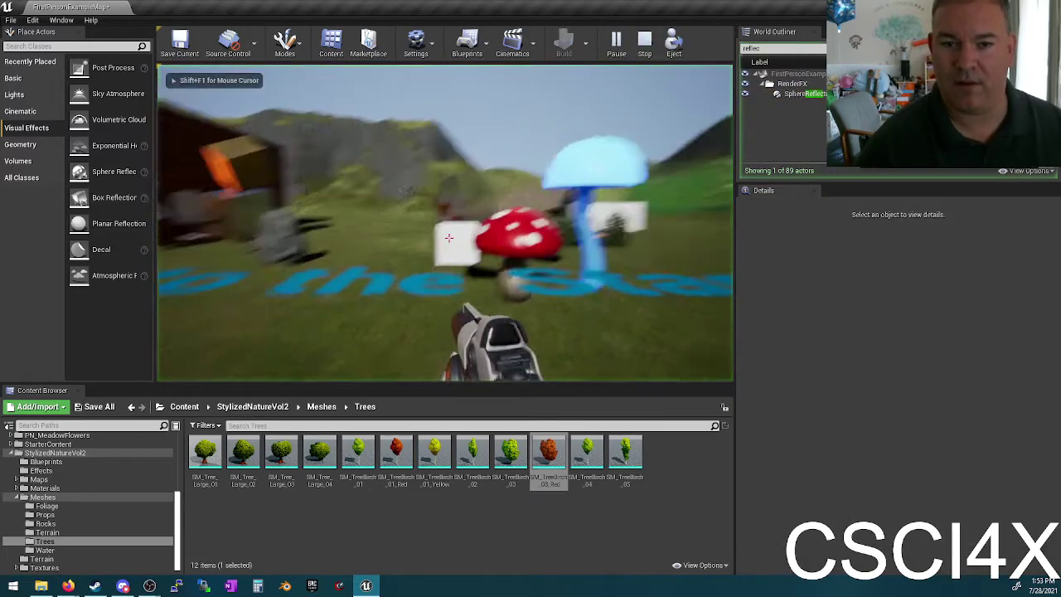
# Step: Walk past the mushroom, fire once, wade through the pond toward the red hut, then stop playing
pyautogui.press('w')
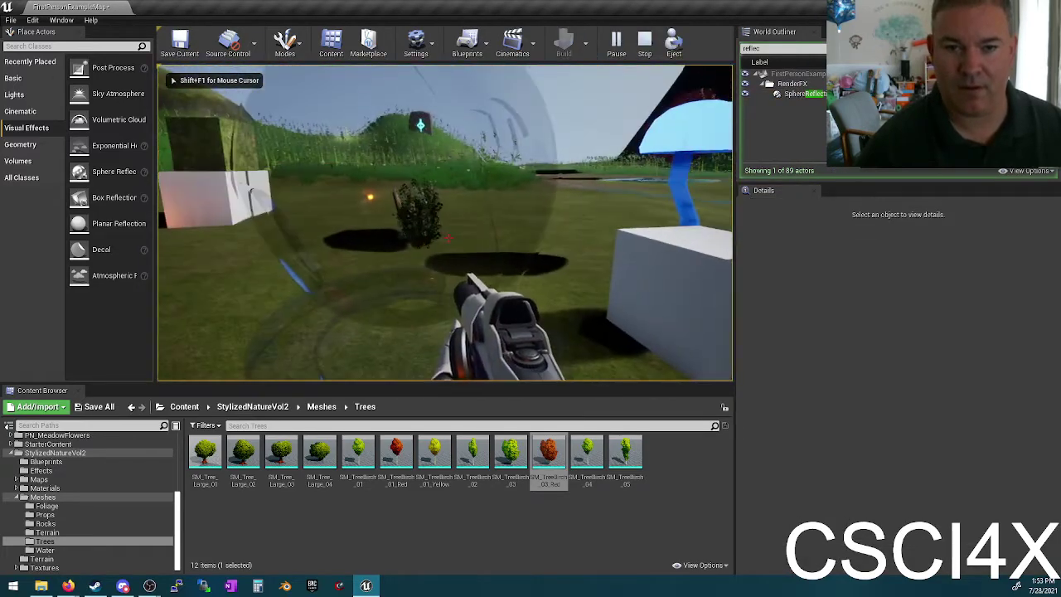
pyautogui.click(448, 238)
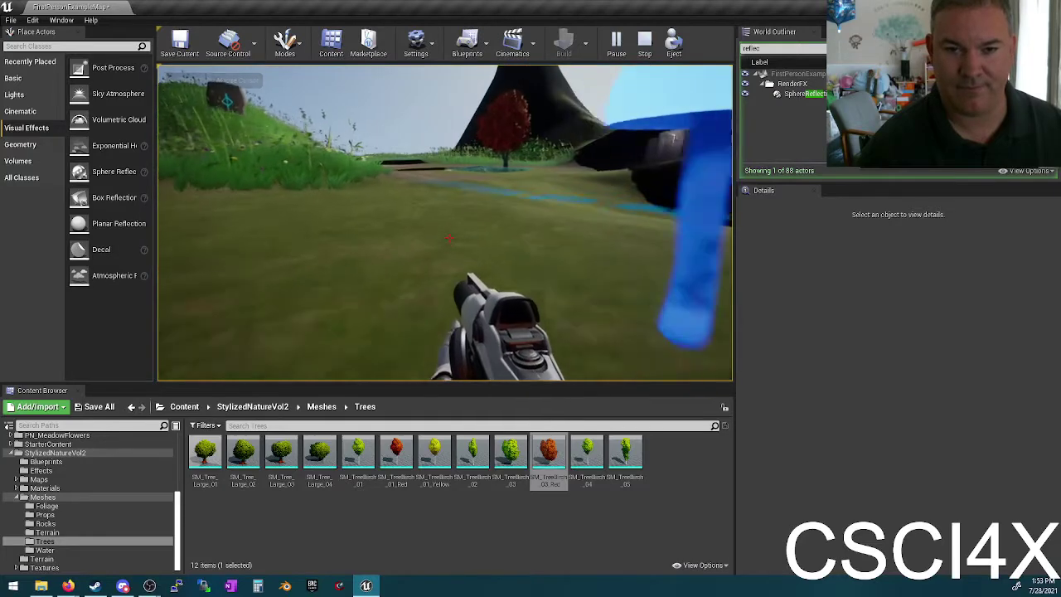
pyautogui.press('w')
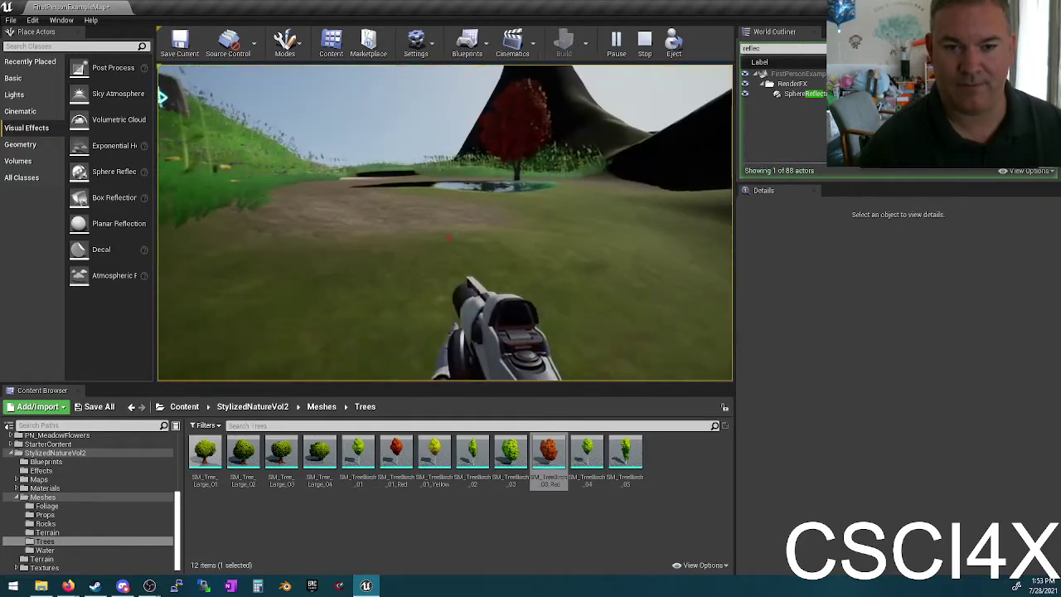
pyautogui.press('w')
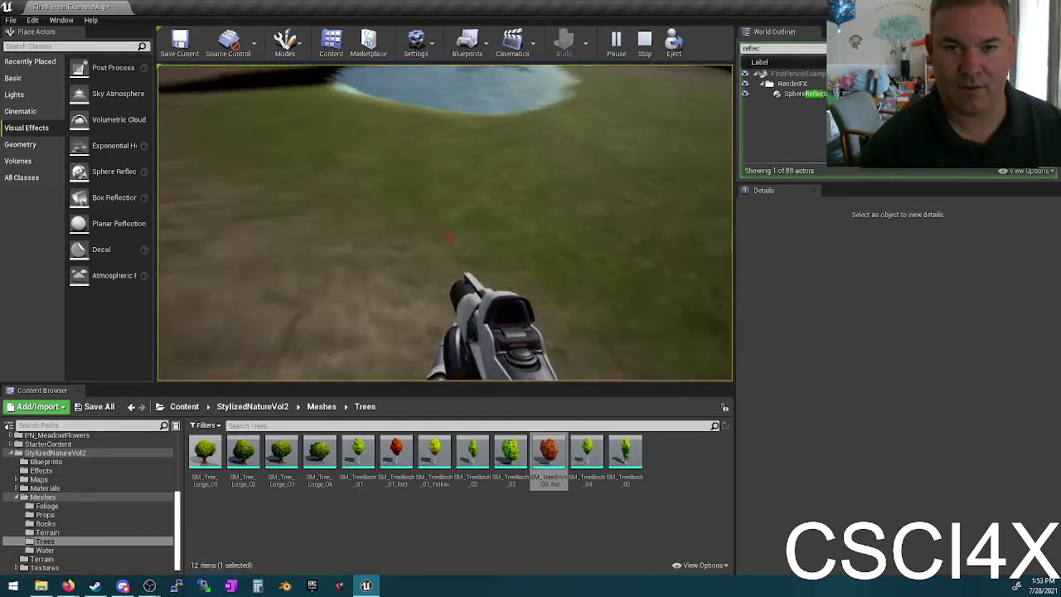
pyautogui.press('w')
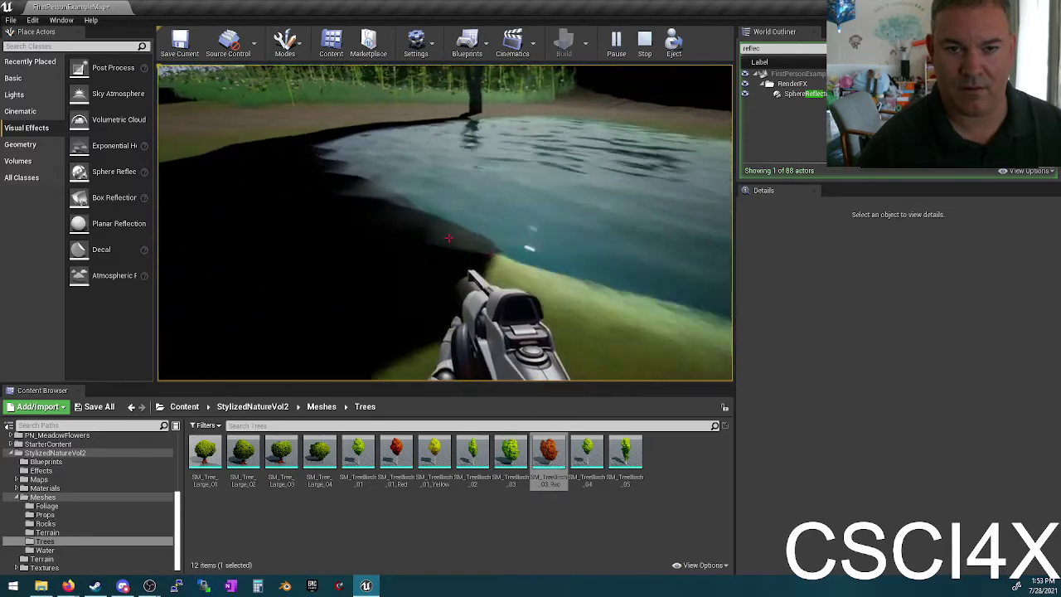
pyautogui.press('w')
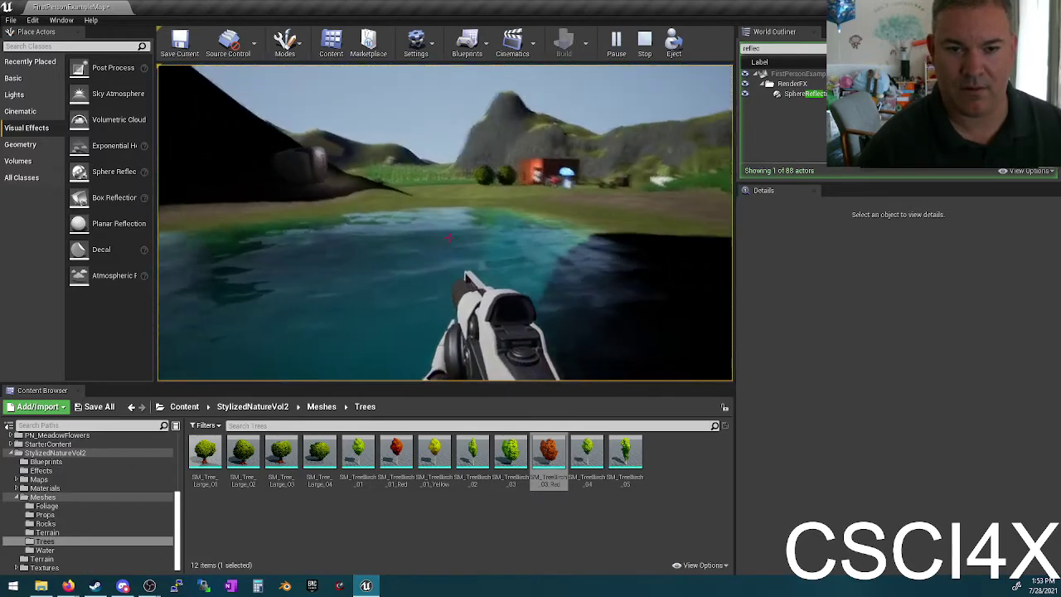
pyautogui.press('w')
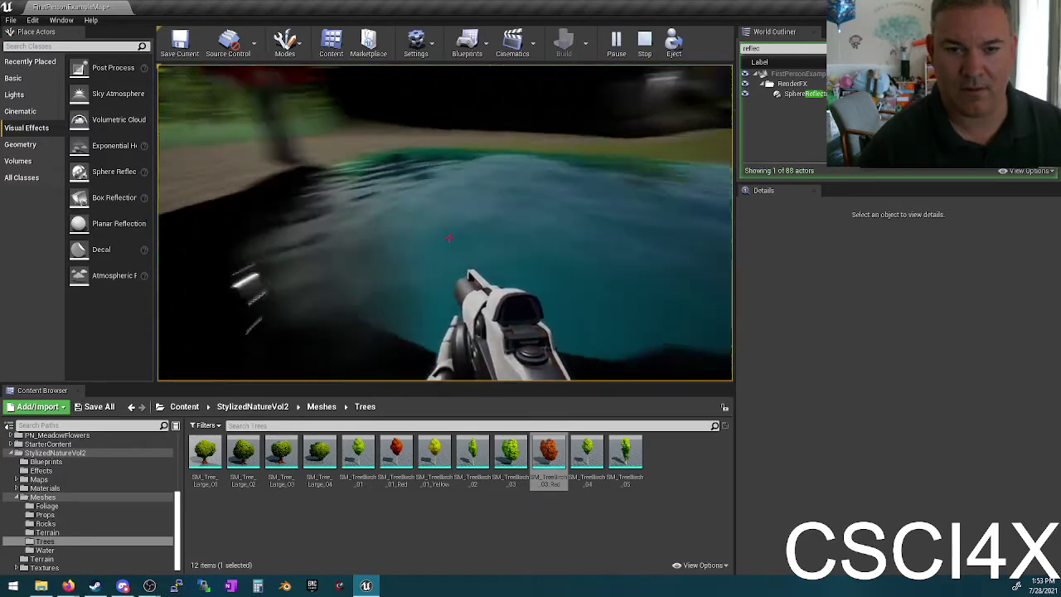
pyautogui.press('w')
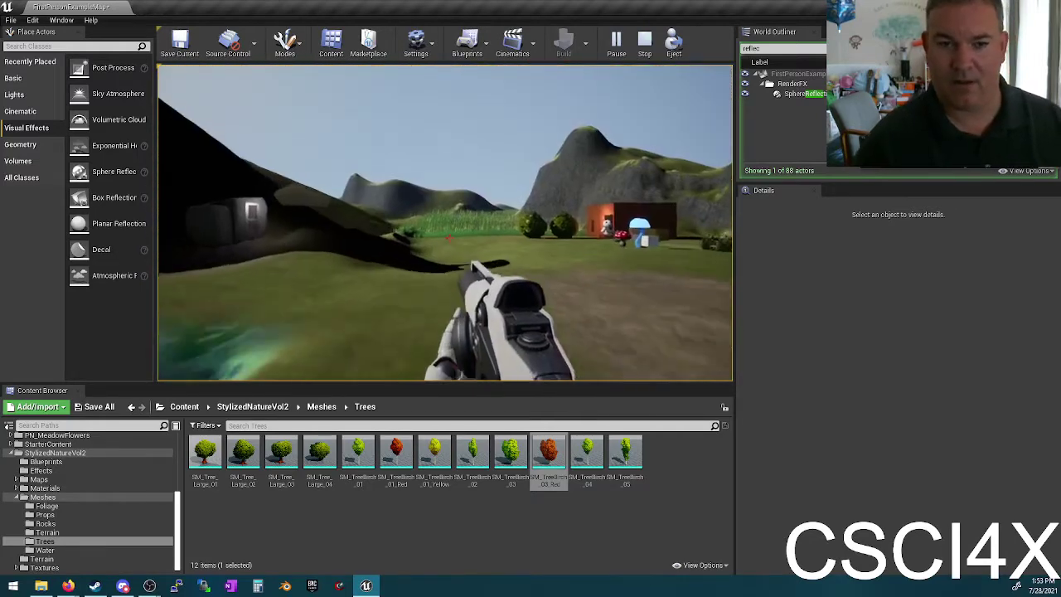
pyautogui.press('w')
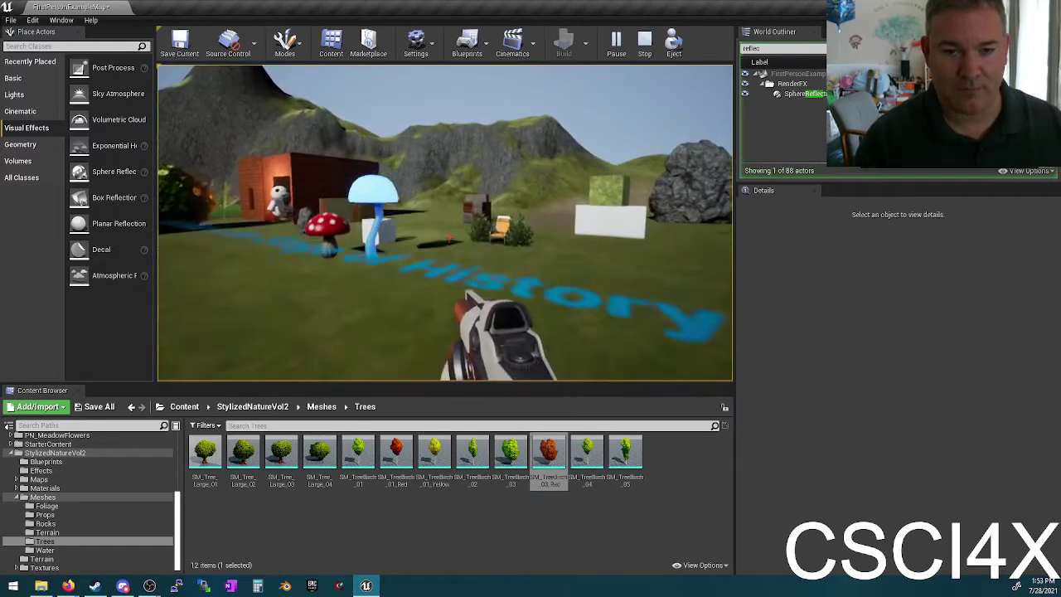
pyautogui.press('Escape')
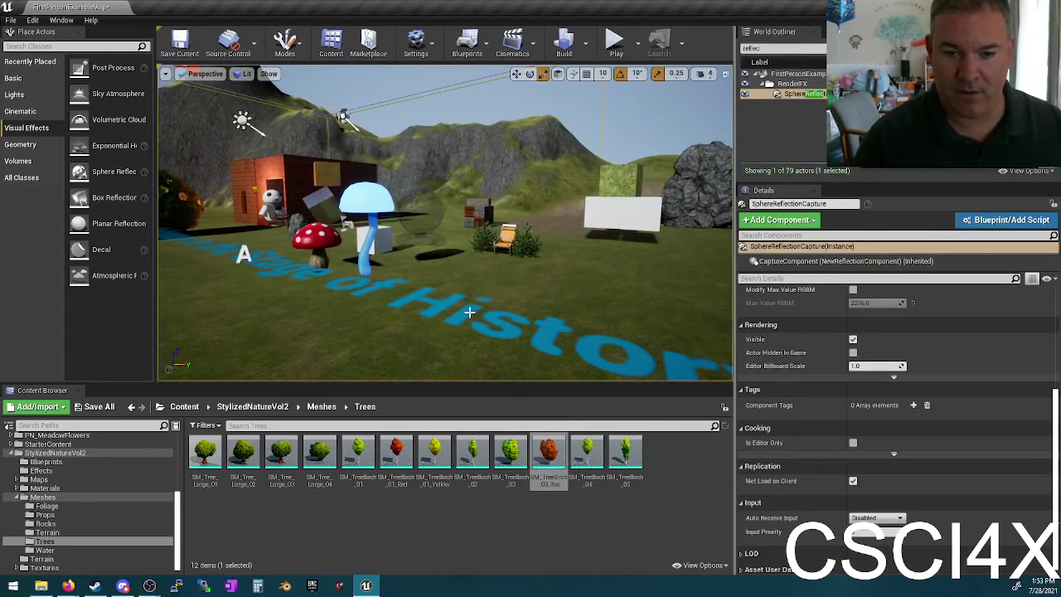
pyautogui.click(469, 312)
pyautogui.press('f')
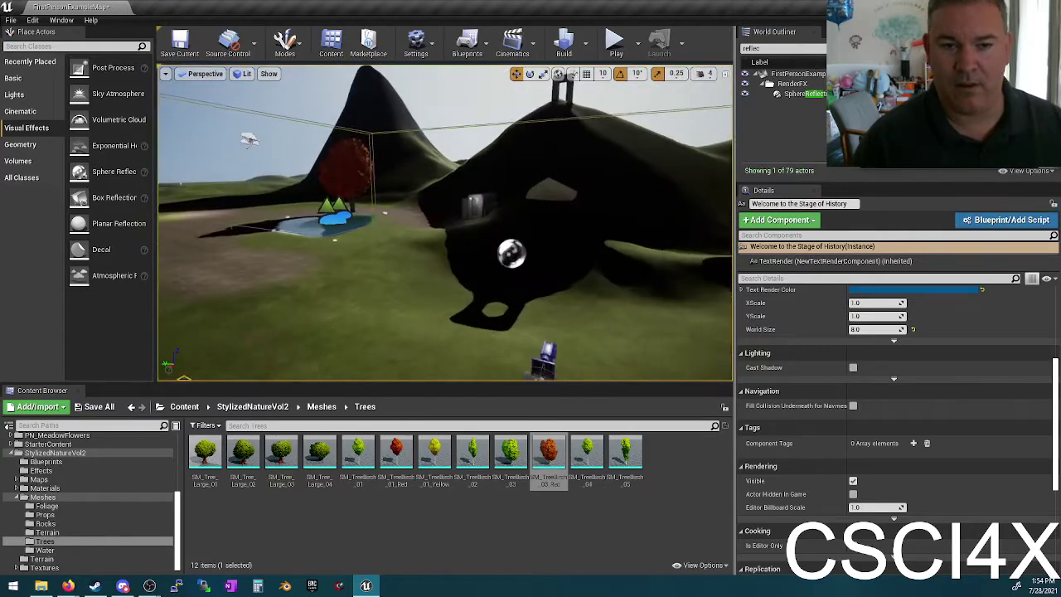
pyautogui.moveTo(445, 224); pyautogui.dragTo(445, 224, button='right')
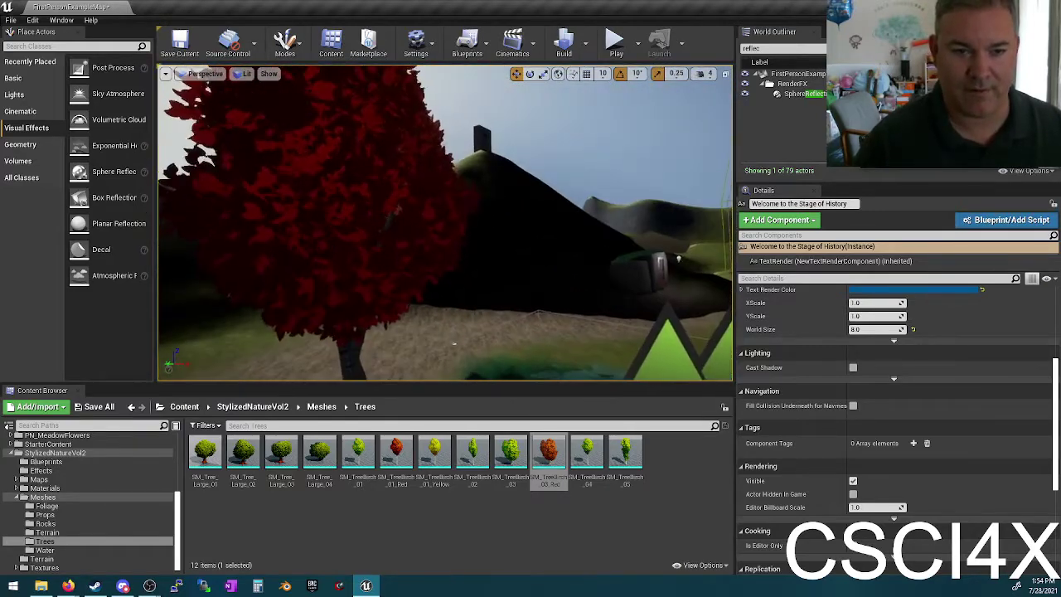
pyautogui.moveTo(453, 343); pyautogui.dragTo(364, 213, button='right')
pyautogui.press('Escape')
pyautogui.moveTo(402, 178); pyautogui.dragTo(461, 196, button='right')
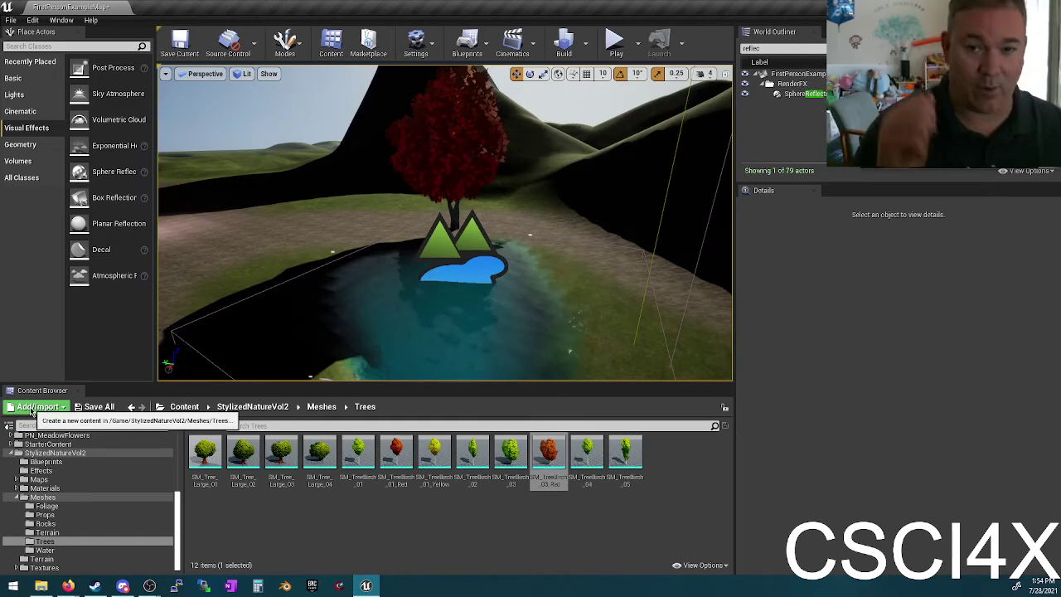
pyautogui.moveTo(509, 226)
pyautogui.mouseDown(button='right')
pyautogui.moveTo(580, 228)
pyautogui.moveTo(613, 215)
pyautogui.moveTo(618, 265)
pyautogui.moveTo(615, 211)
pyautogui.moveTo(609, 273)
pyautogui.moveTo(604, 183)
pyautogui.moveTo(643, 195)
pyautogui.moveTo(513, 209)
pyautogui.mouseUp(button='right')
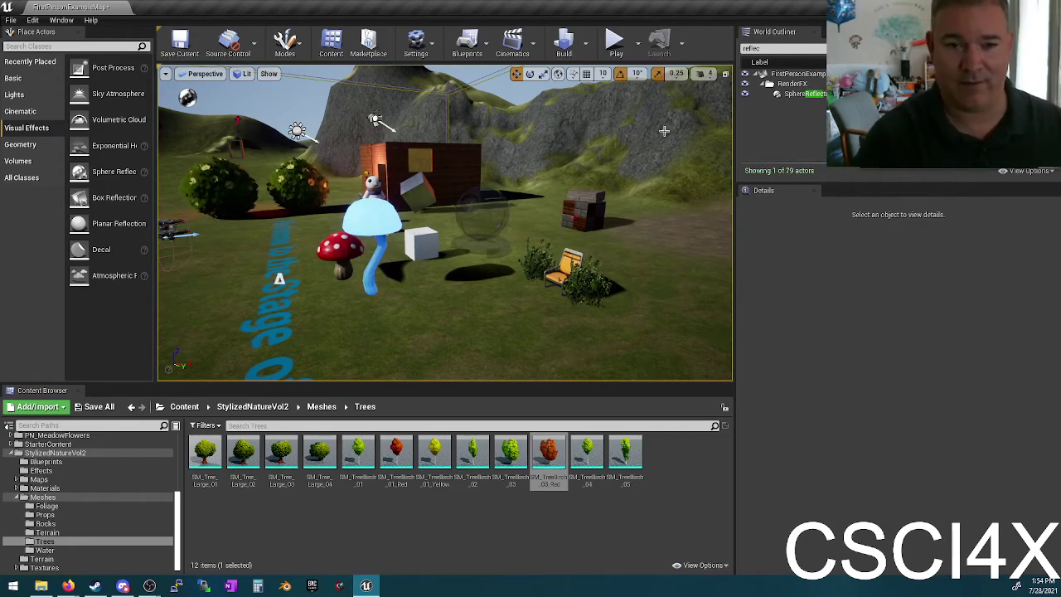
pyautogui.press('w')
pyautogui.moveTo(620, 138); pyautogui.dragTo(621, 138, button='right')
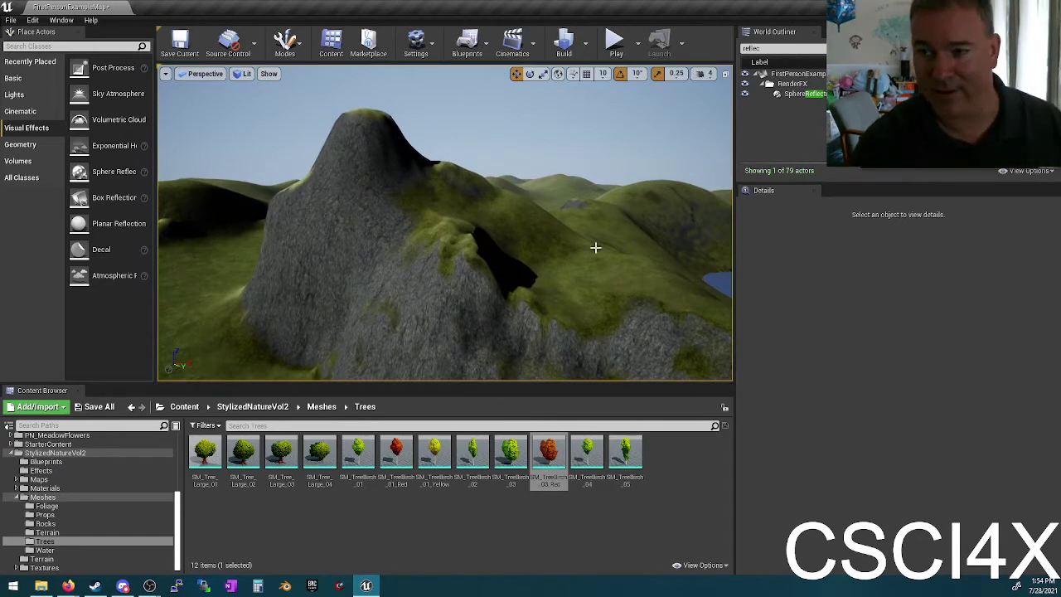
pyautogui.moveTo(449, 338); pyautogui.dragTo(448, 338, button='right')
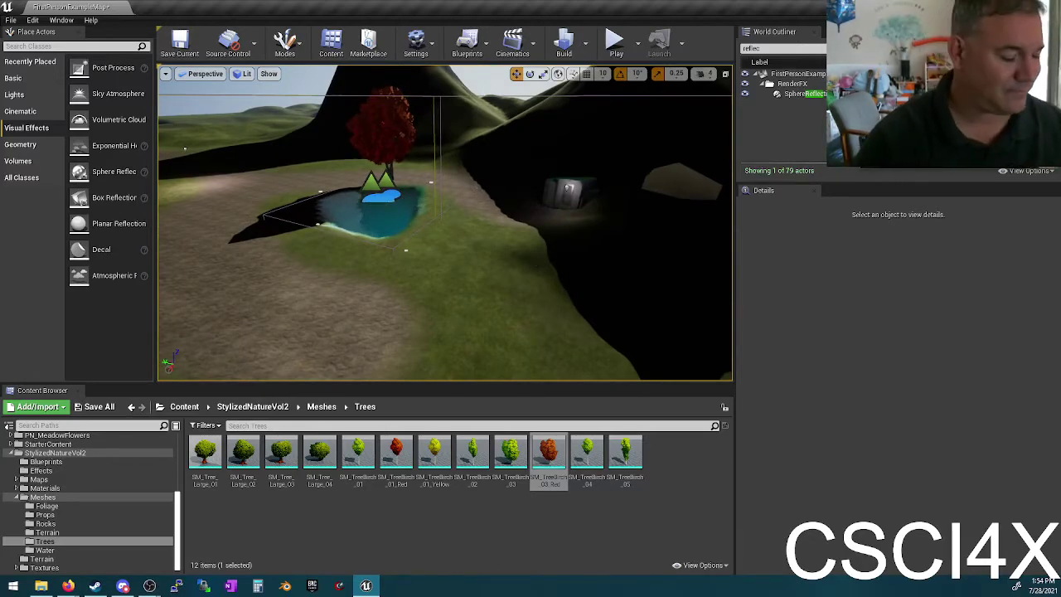
pyautogui.moveTo(449, 338); pyautogui.dragTo(448, 338, button='right')
pyautogui.moveTo(371, 223); pyautogui.dragTo(370, 224, button='right')
pyautogui.rightClick(425, 208)
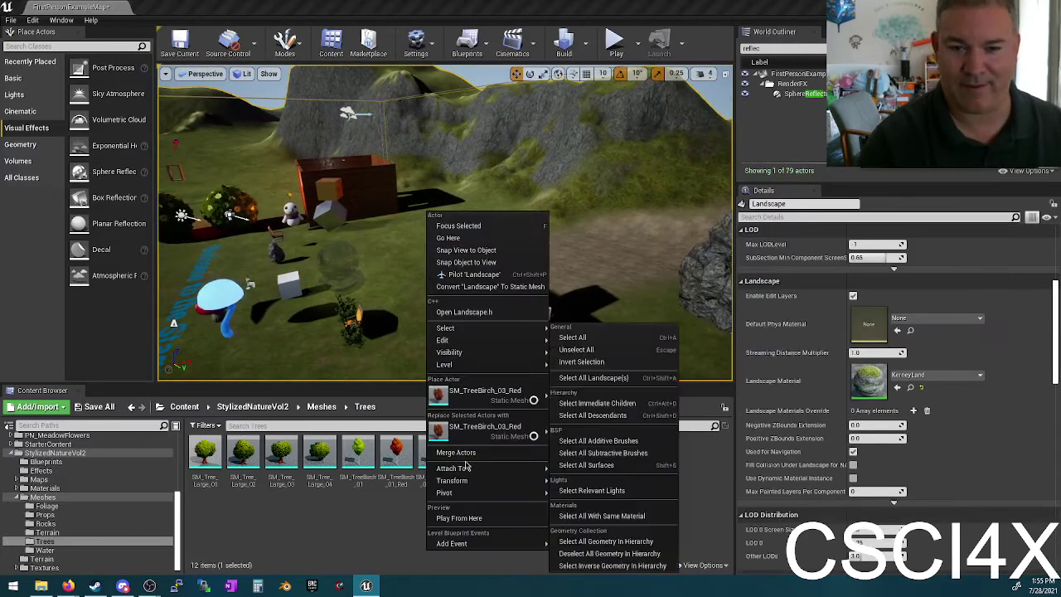
pyautogui.click(336, 535)
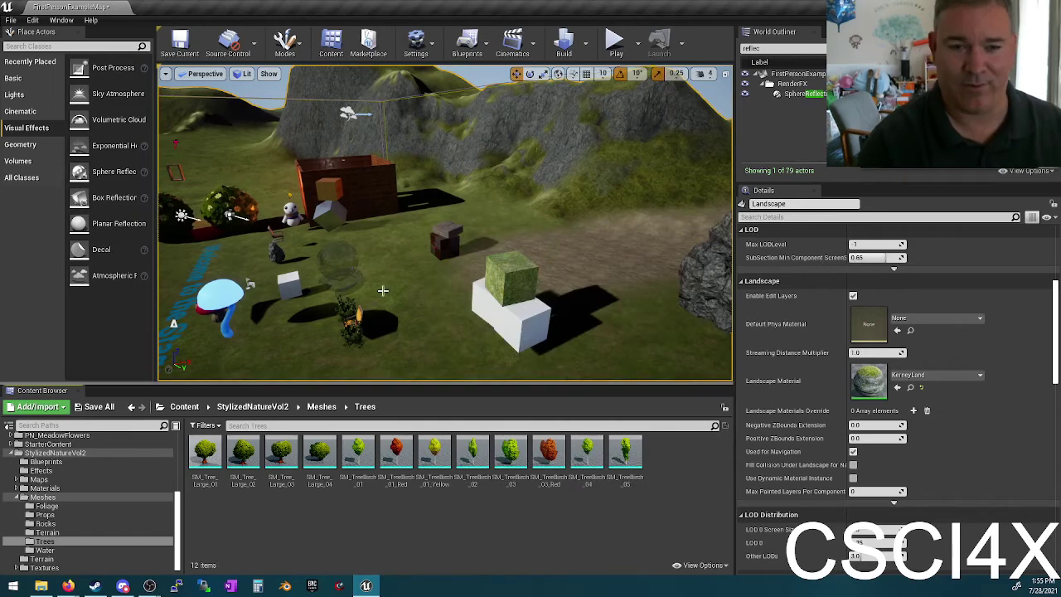
pyautogui.moveTo(382, 290); pyautogui.dragTo(392, 268, button='right')
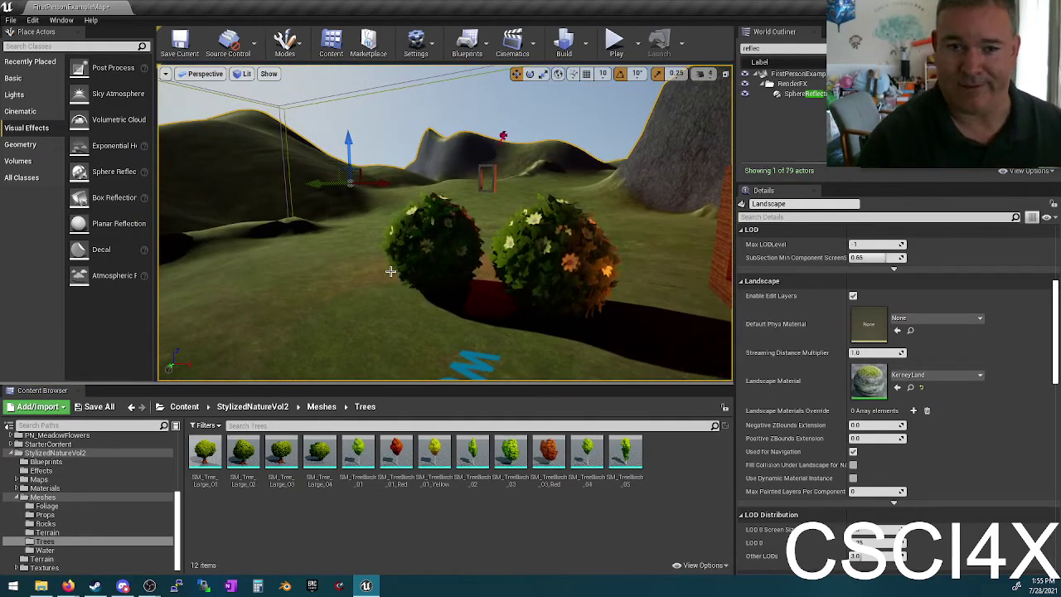
pyautogui.press('Escape')
pyautogui.moveTo(378, 248); pyautogui.dragTo(389, 257, button='right')
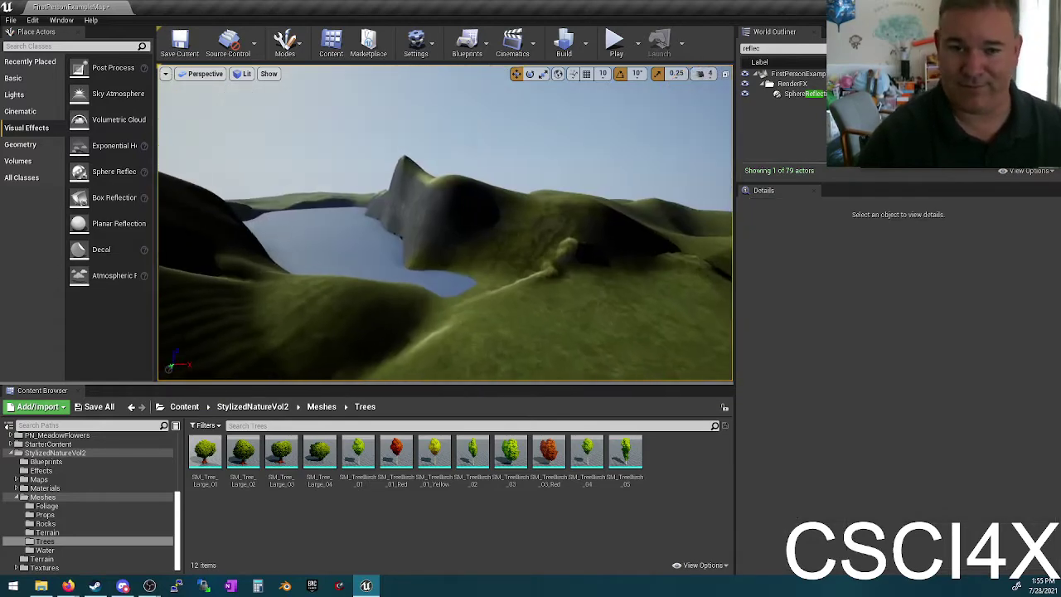
pyautogui.moveTo(388, 258); pyautogui.dragTo(388, 258, button='right')
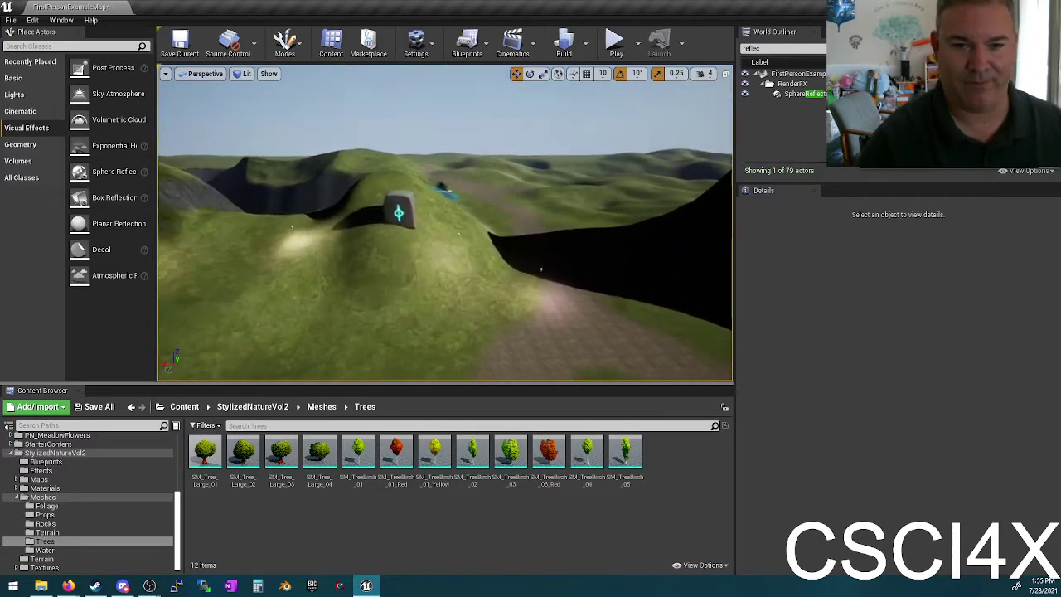
pyautogui.moveTo(414, 219); pyautogui.dragTo(414, 219, button='right')
pyautogui.moveTo(572, 276); pyautogui.dragTo(500, 108, button='right')
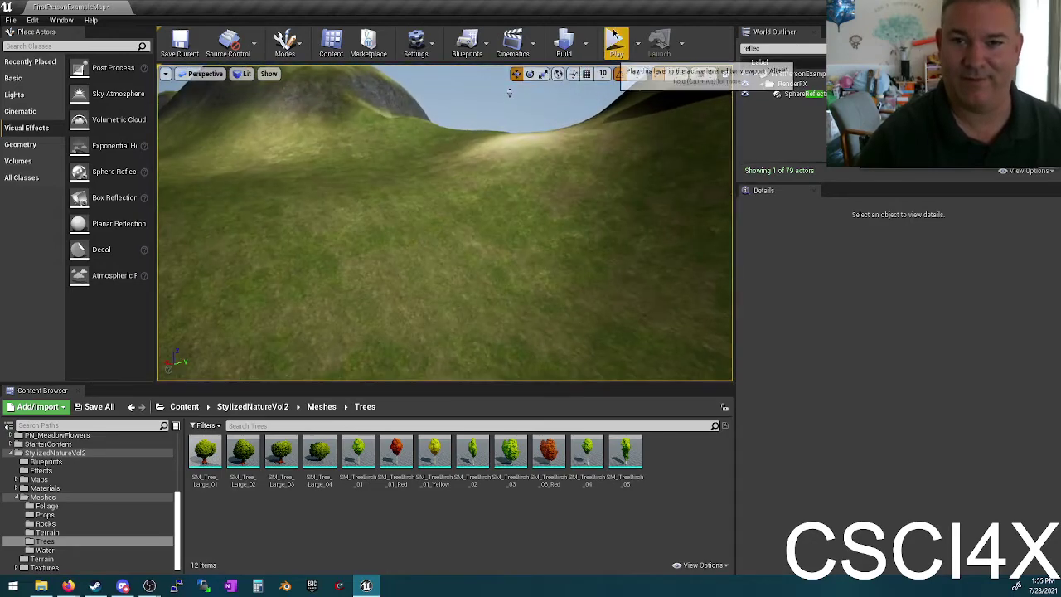
pyautogui.click(614, 43)
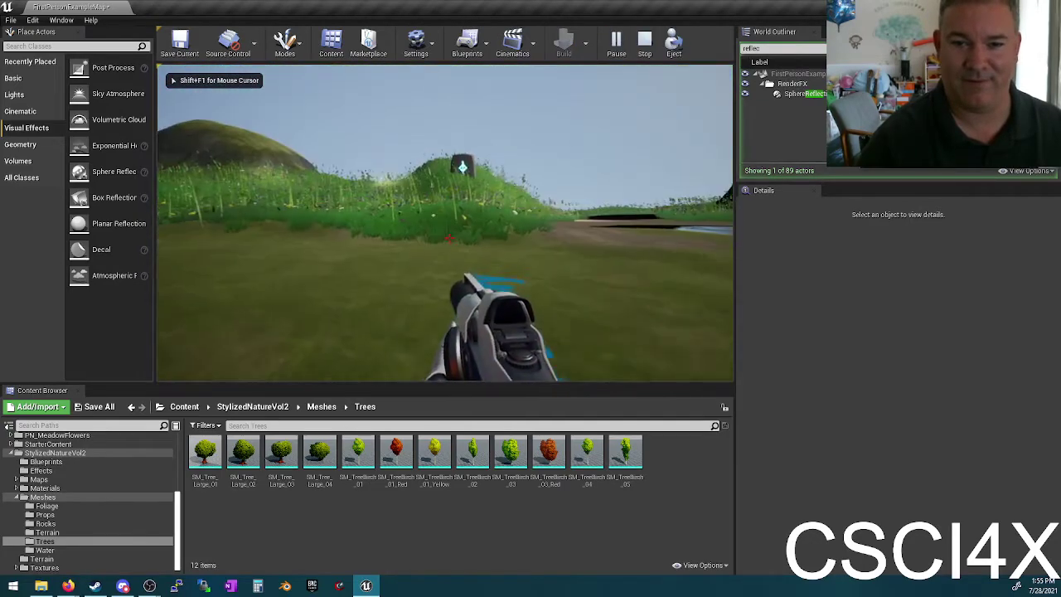
pyautogui.press('Escape')
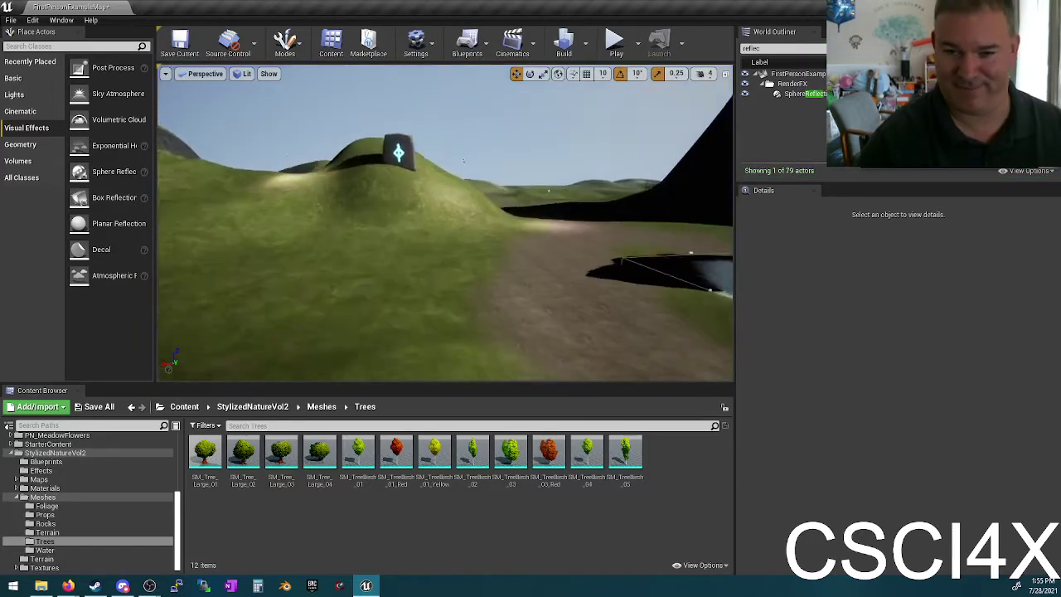
pyautogui.moveTo(463, 160); pyautogui.dragTo(530, 248, button='right')
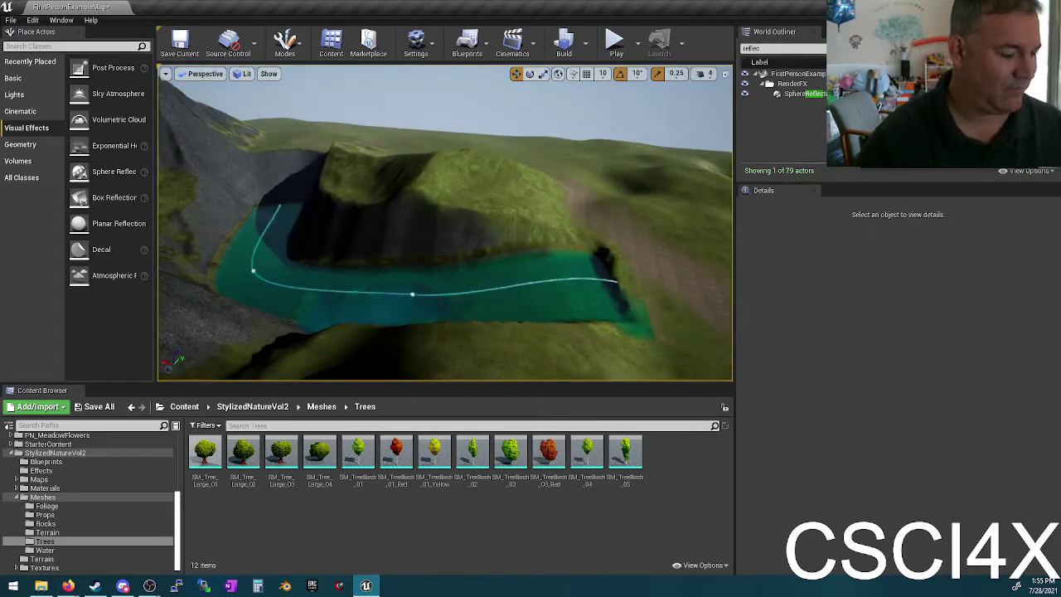
pyautogui.moveTo(447, 224); pyautogui.dragTo(685, 188, button='right')
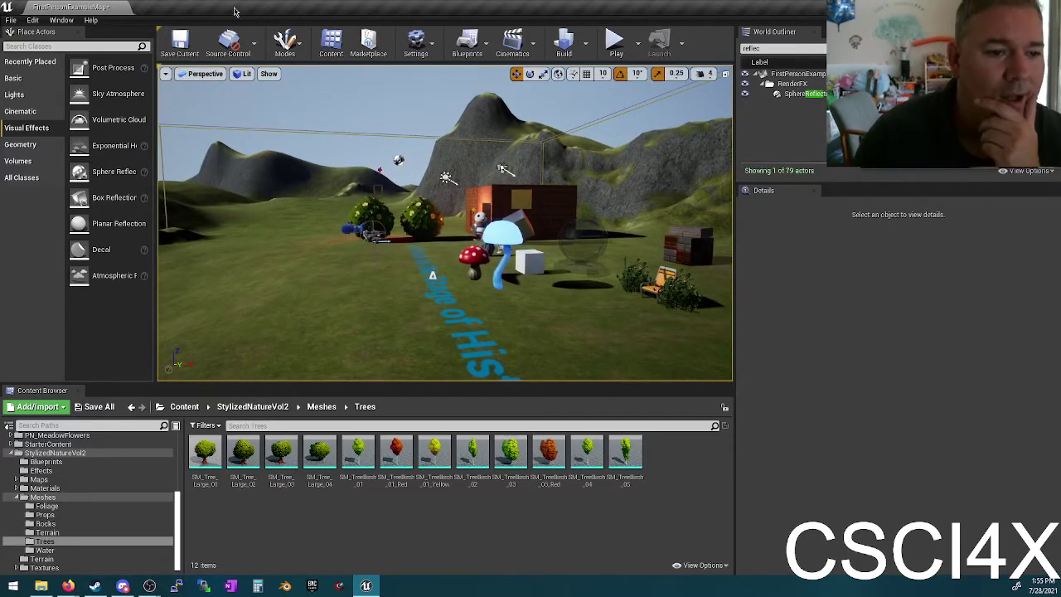
# Step: Attempt Precompute Static Visibility, dismiss the build-aborted message, and reopen the Build options
pyautogui.click(585, 43)
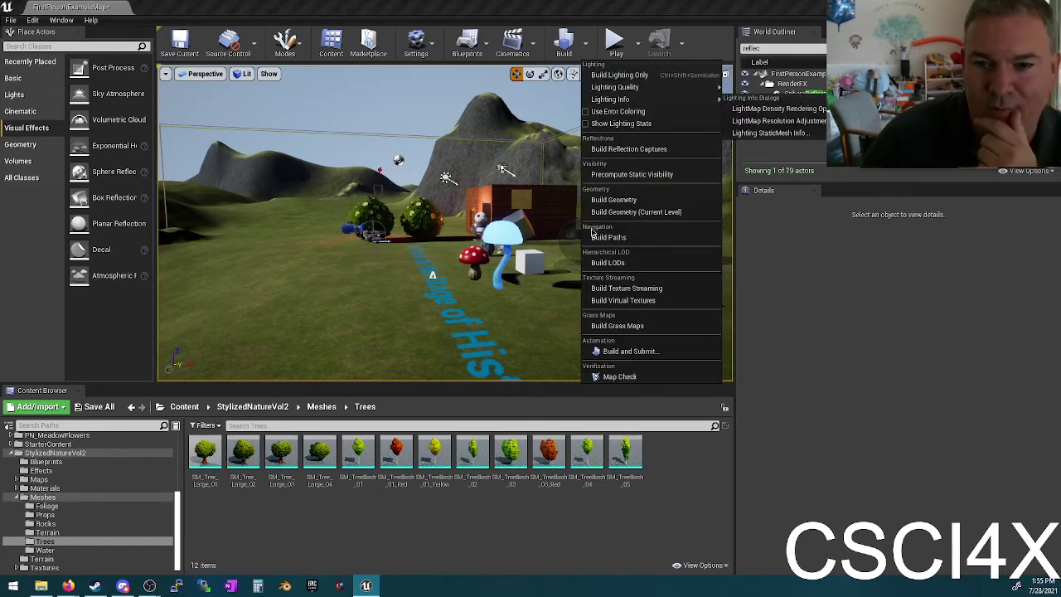
pyautogui.click(643, 174)
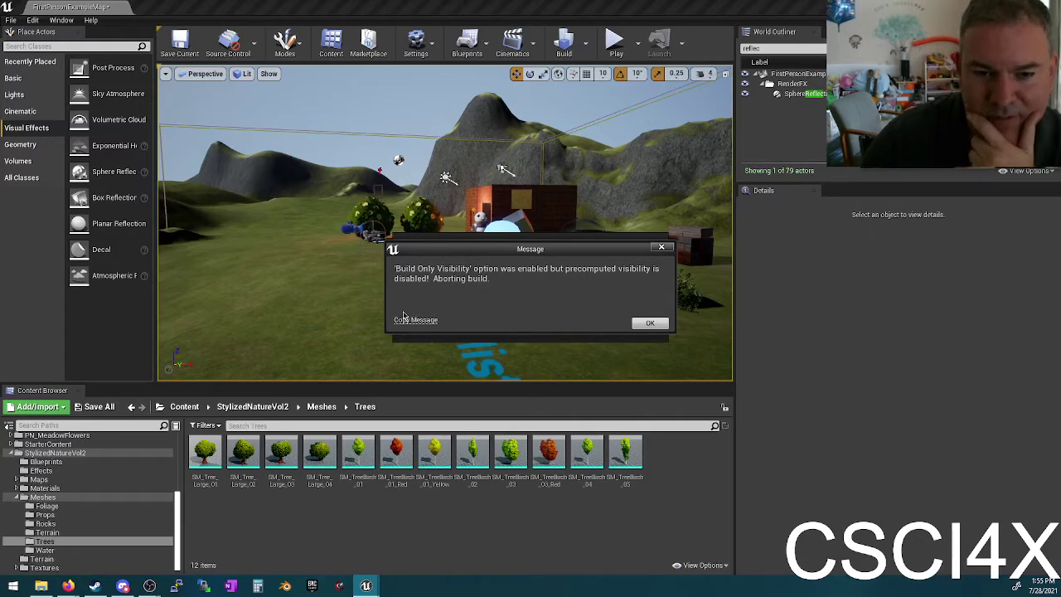
pyautogui.click(649, 323)
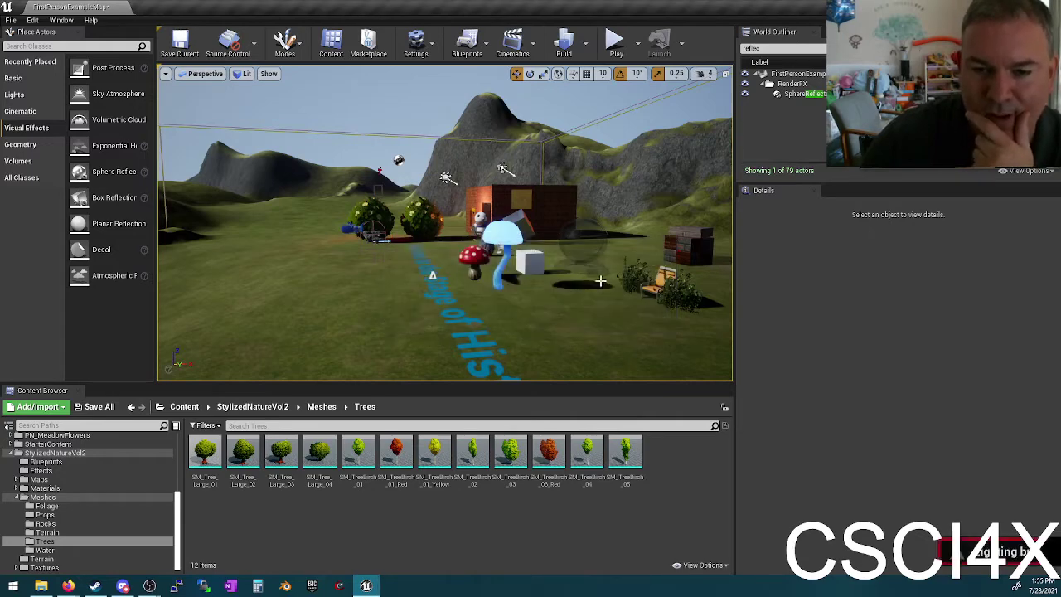
pyautogui.click(585, 44)
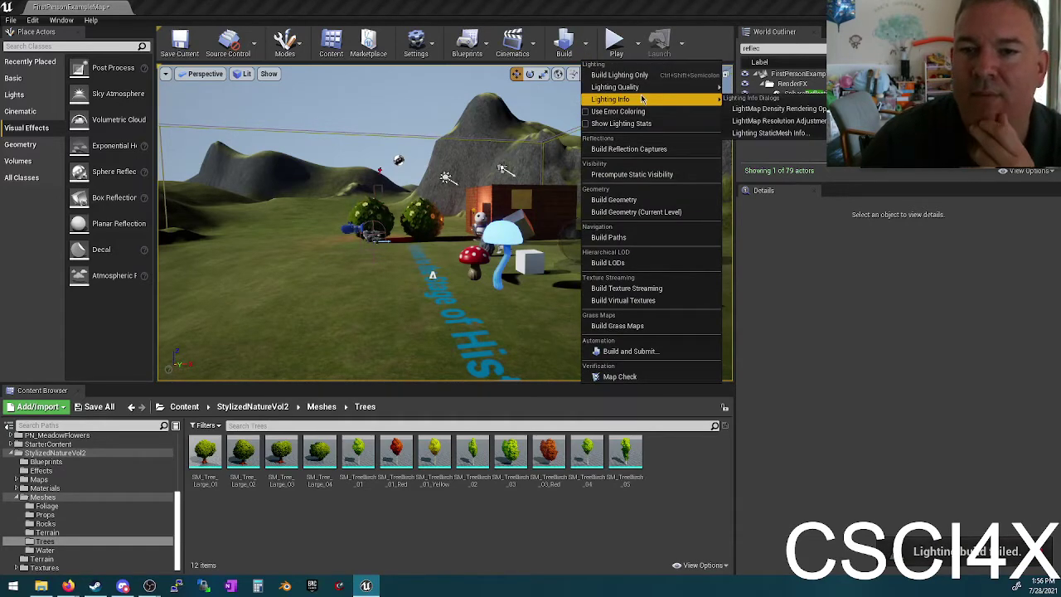
# Step: Glance at World Settings, save the current map, and switch to Firefox
pyautogui.click(418, 41)
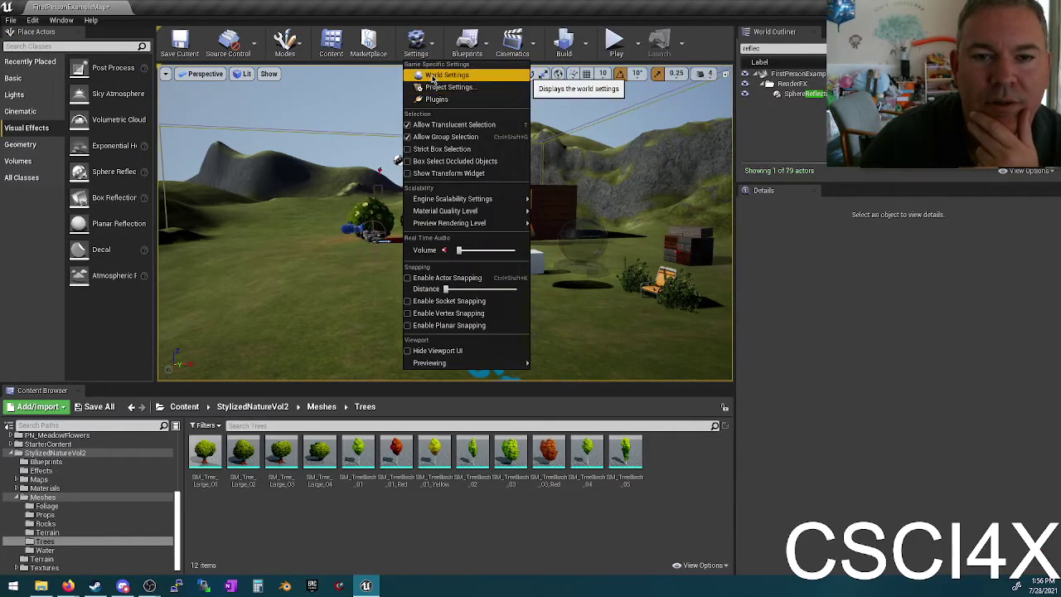
pyautogui.click(439, 74)
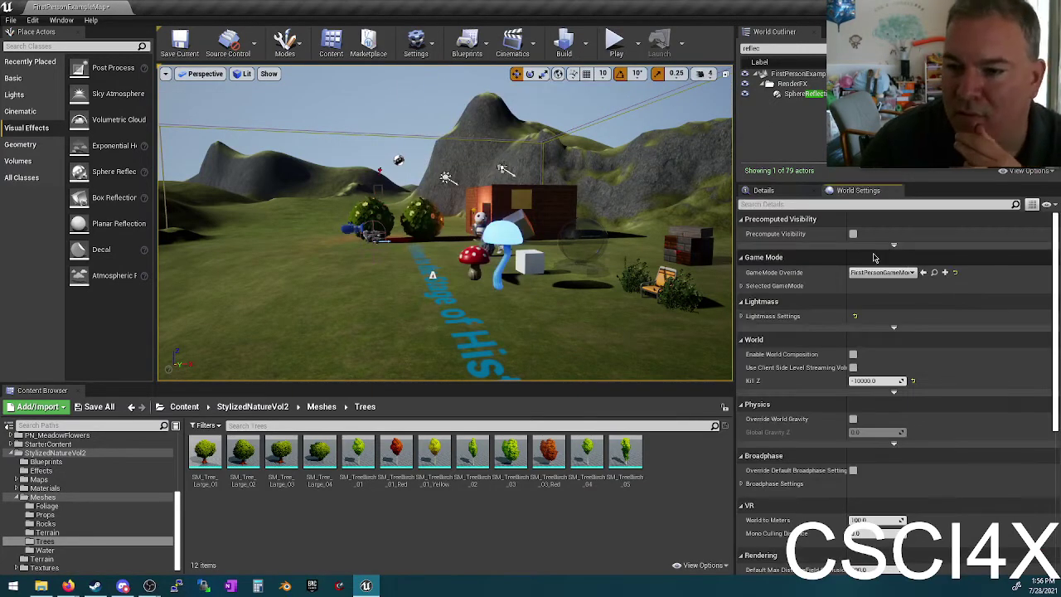
pyautogui.click(896, 190)
pyautogui.click(179, 41)
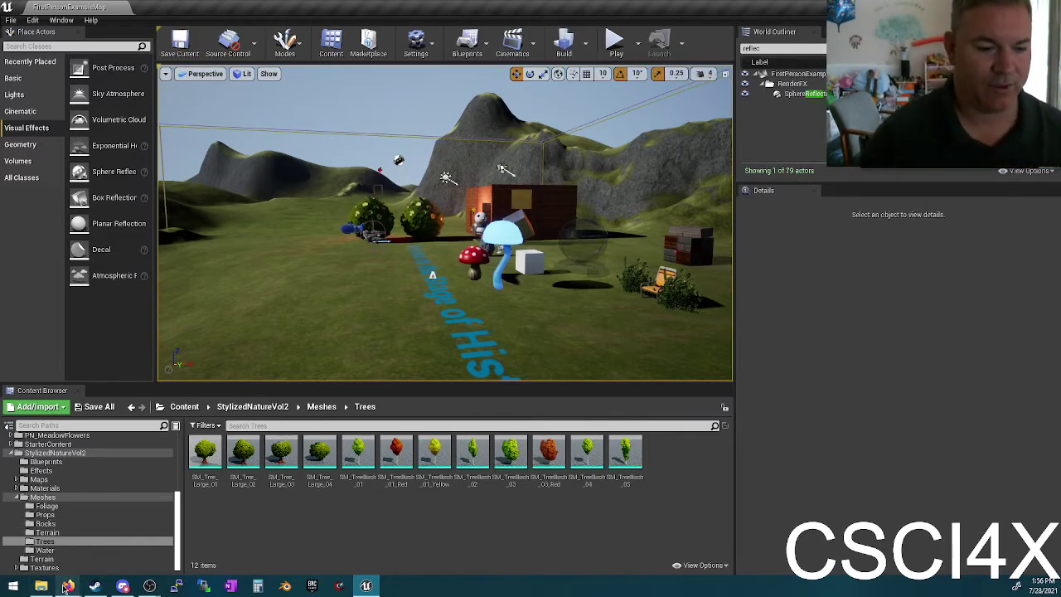
pyautogui.click(68, 585)
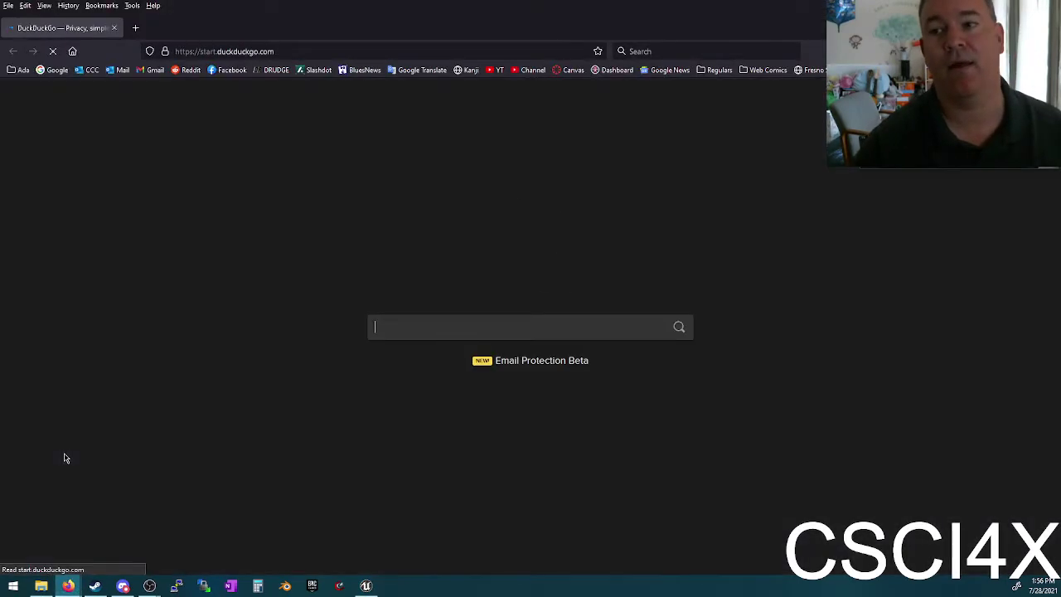
# Step: Search YouTube for 'ue4 animation blueprint' and scroll through the tutorial video results
pyautogui.click(501, 73)
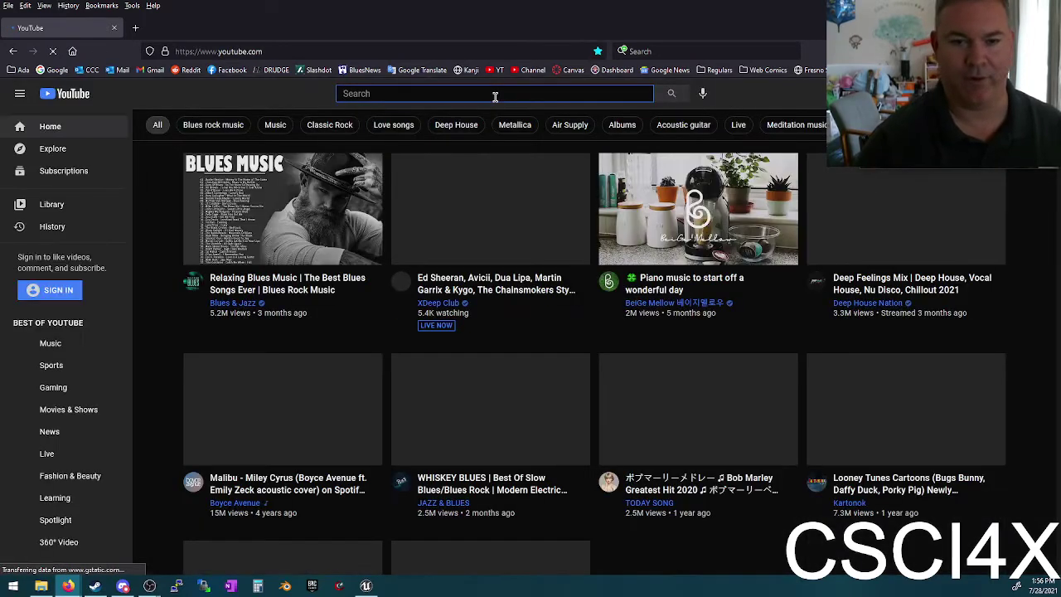
pyautogui.write('ue4')
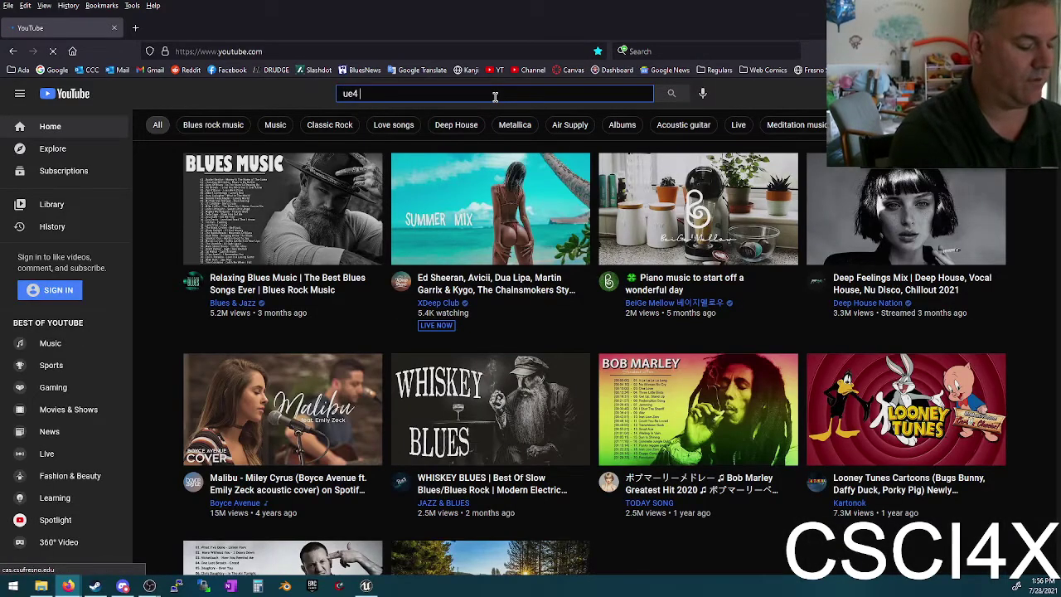
pyautogui.write(' animation bluep')
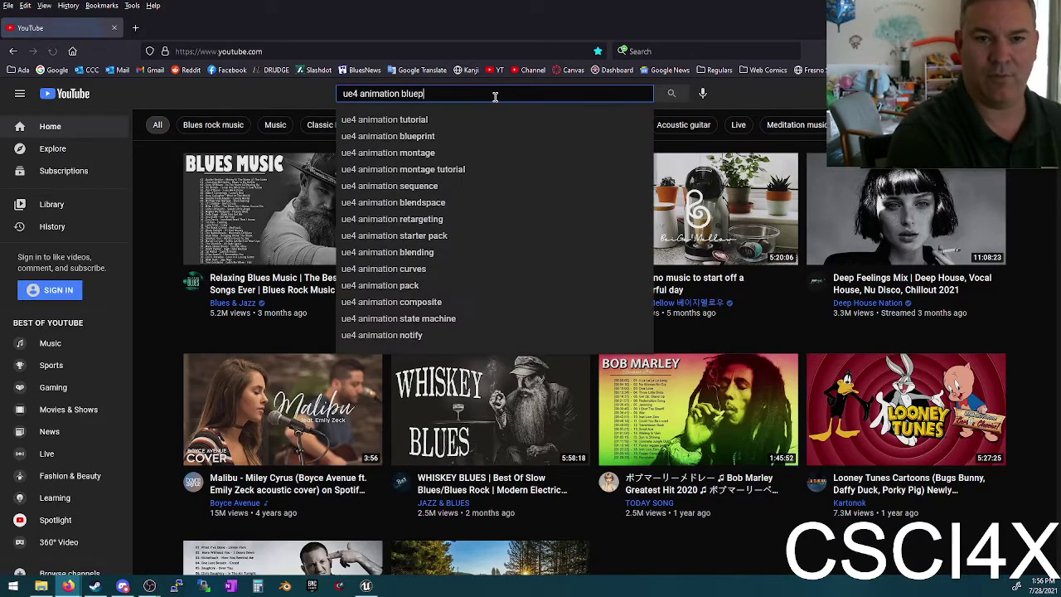
pyautogui.write('rint')
pyautogui.press('Return')
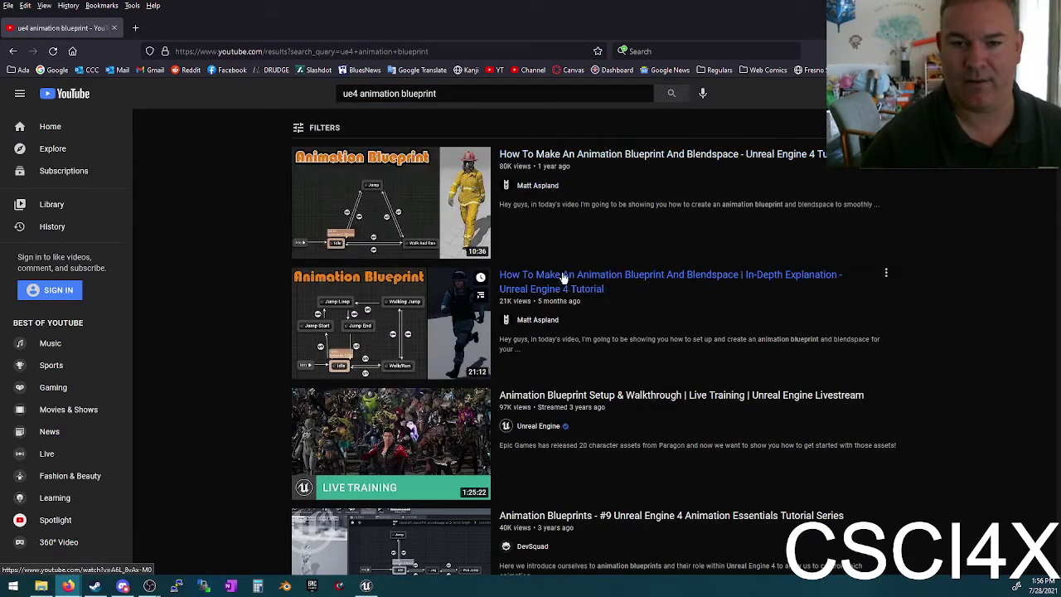
pyautogui.scroll(-4, 566, 282)
pyautogui.scroll(1, 553, 178)
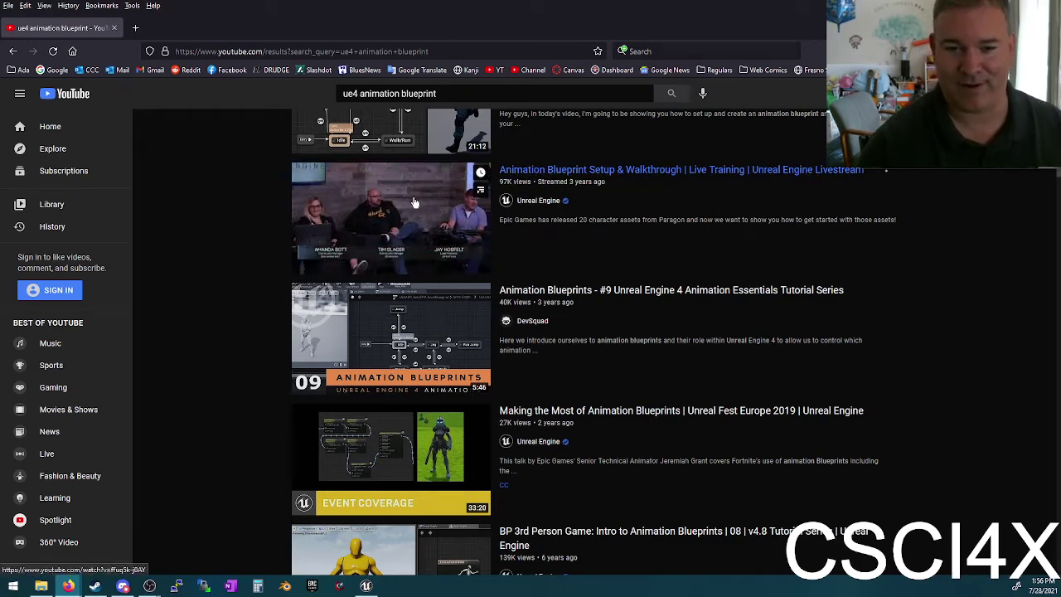
pyautogui.scroll(3, 438, 192)
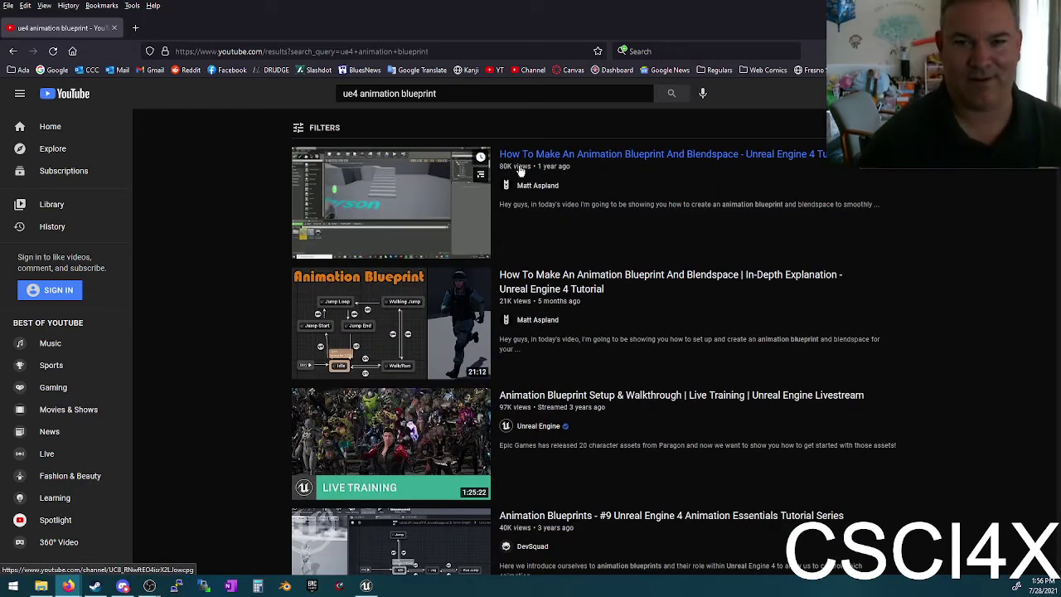
pyautogui.scroll(-3, 519, 171)
pyautogui.scroll(-5, 572, 334)
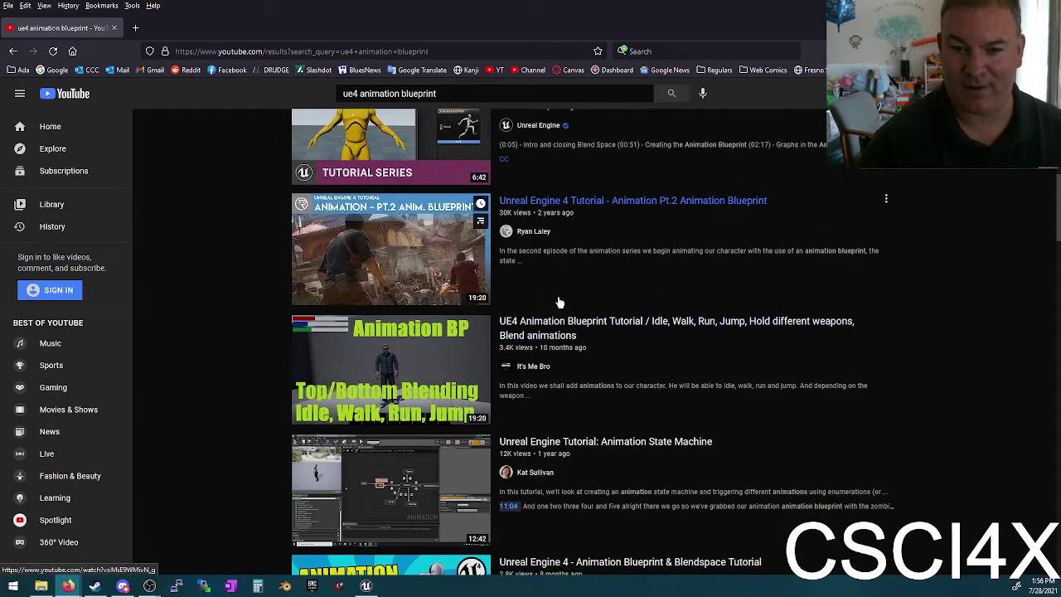
pyautogui.moveTo(547, 206)
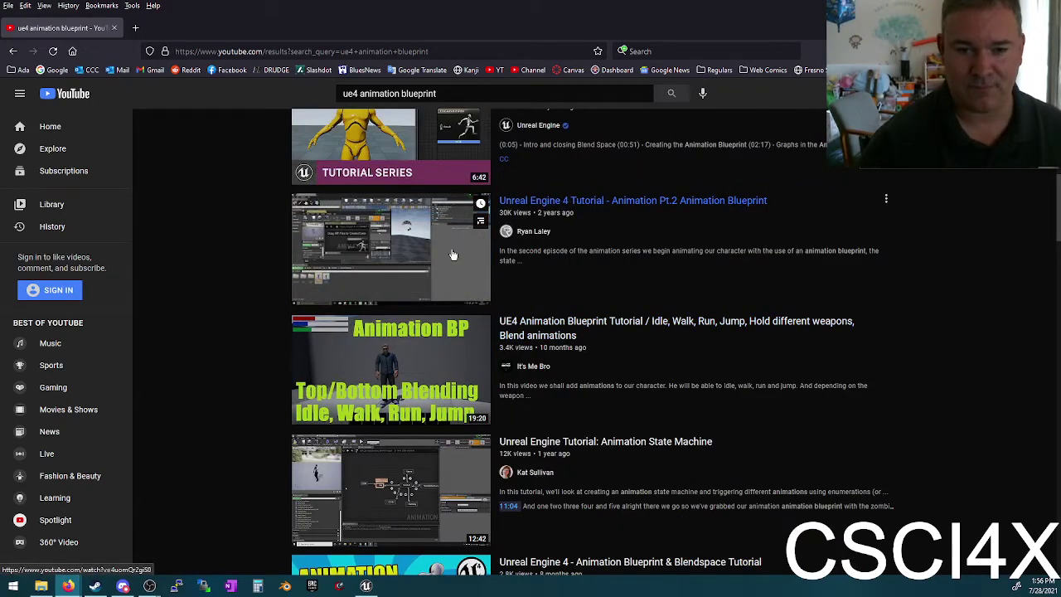
pyautogui.scroll(15, 415, 265)
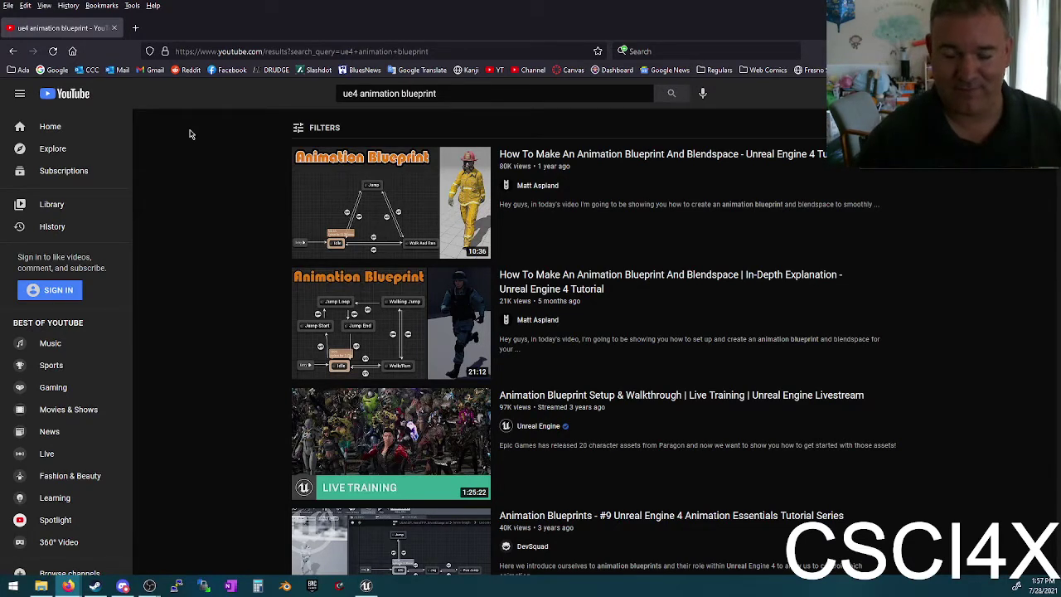
pyautogui.scroll(-3, 332, 290)
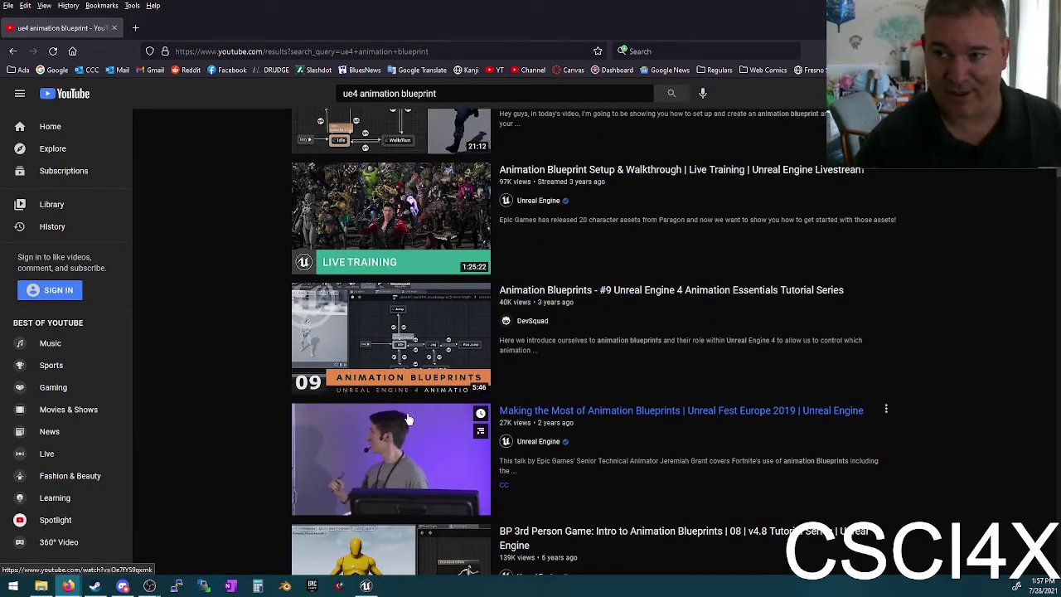
# Step: Close Firefox, build the level's lighting, review the missing-visibility-volume warning, and close the Message Log
pyautogui.click(114, 29)
pyautogui.moveTo(356, 249); pyautogui.dragTo(215, 184, button='right')
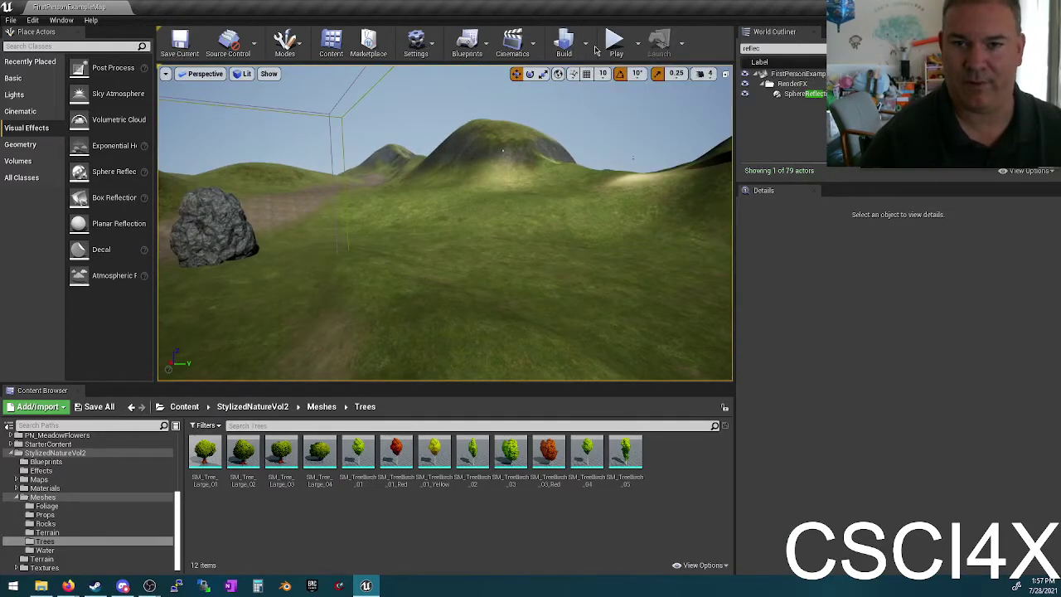
pyautogui.click(588, 46)
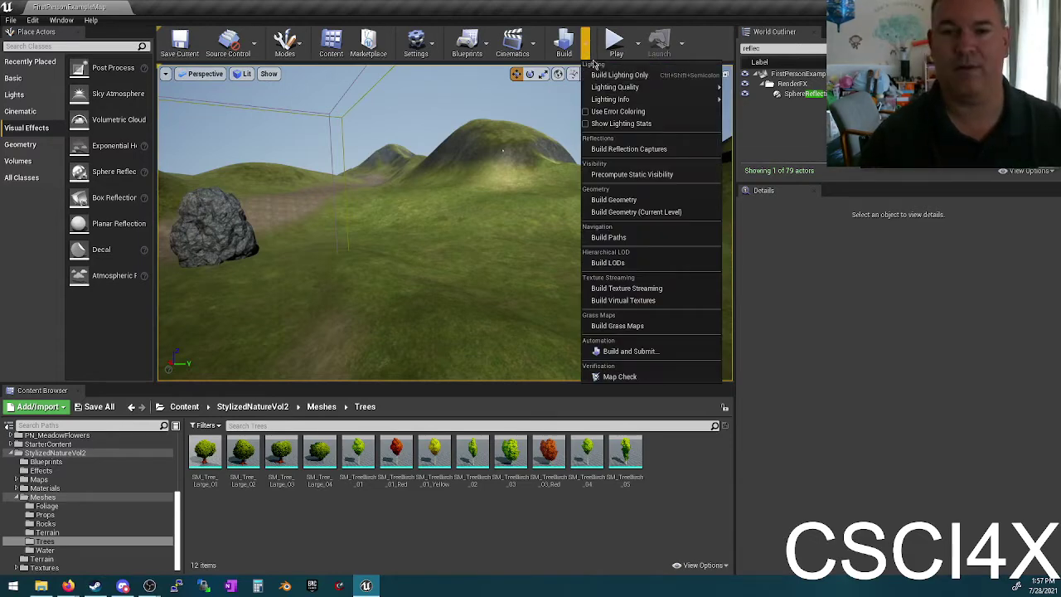
pyautogui.click(630, 174)
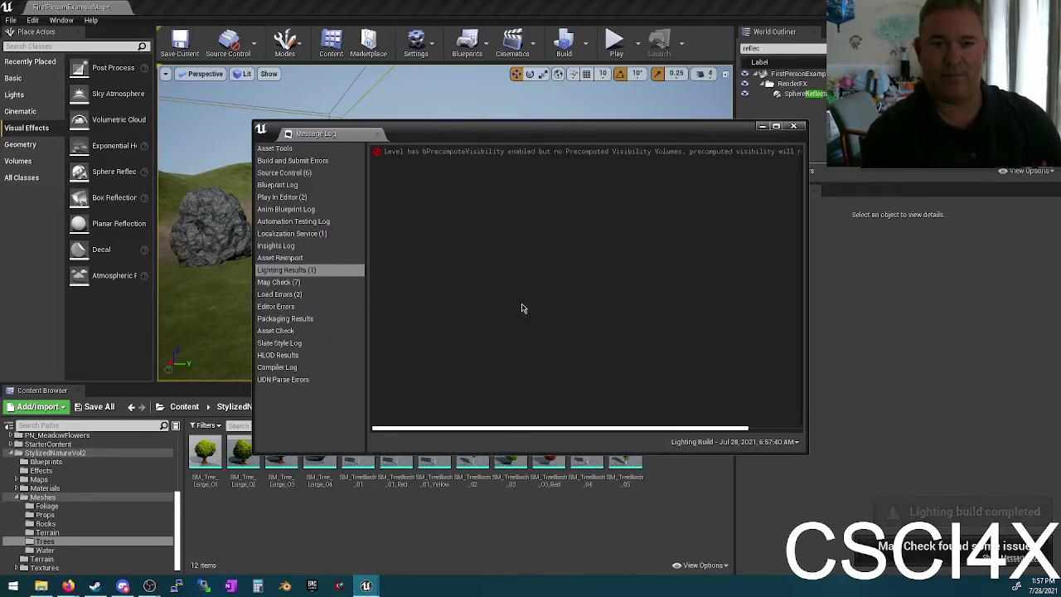
pyautogui.moveTo(626, 429); pyautogui.dragTo(738, 430)
pyautogui.click(793, 126)
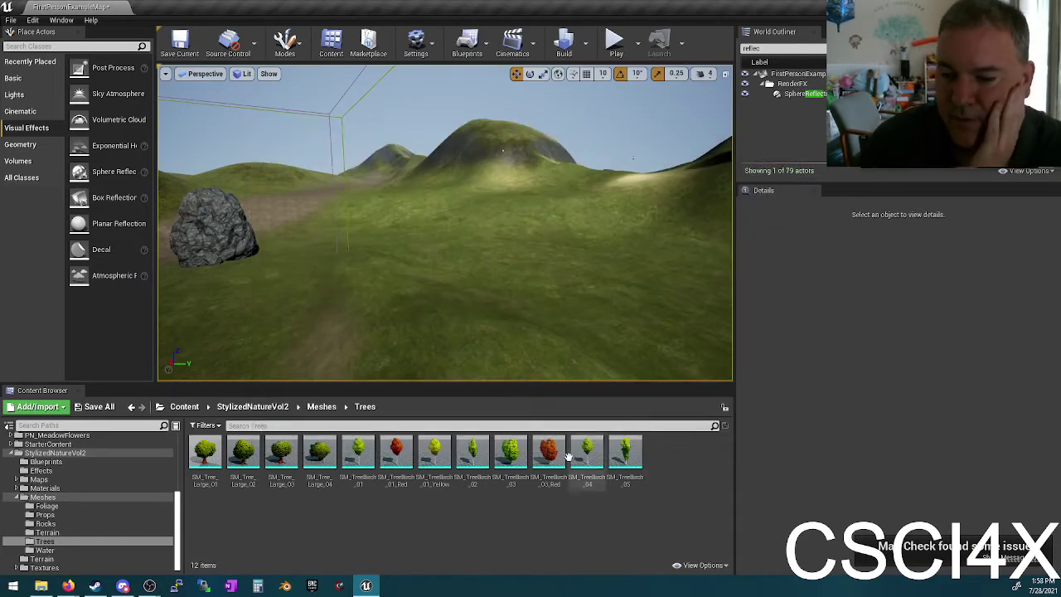
# Step: Search Place Actors for 'precompute' and drag a Precomputed Visibility Volume into the viewport
pyautogui.click(96, 45)
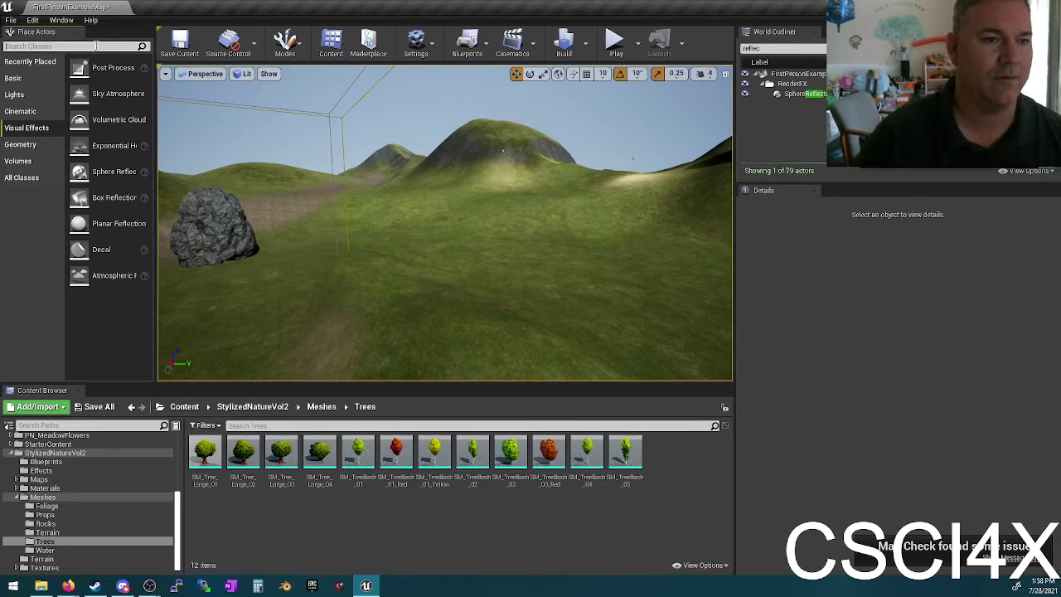
pyautogui.write('precompute')
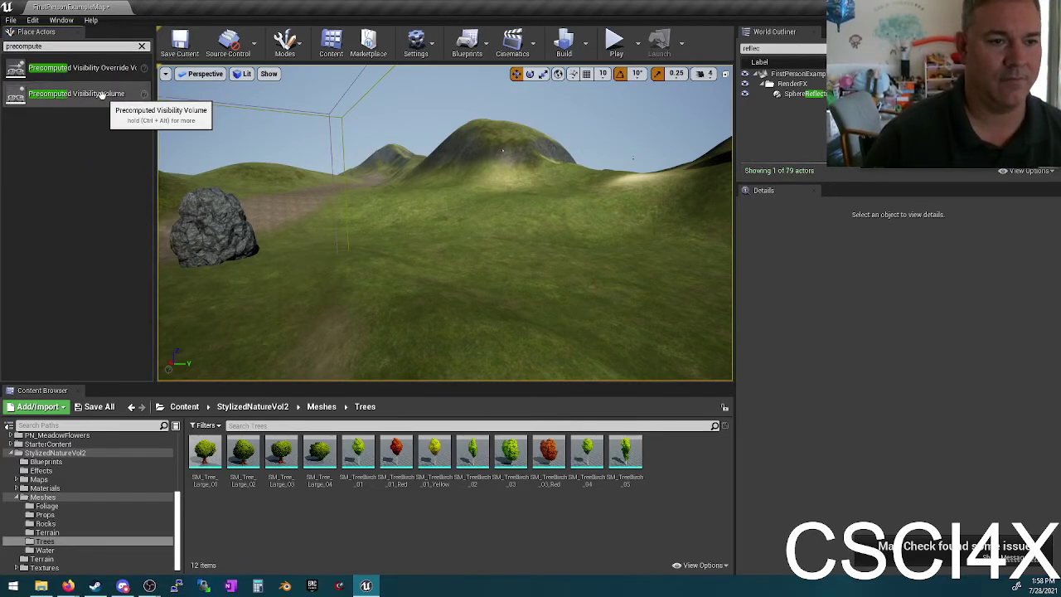
pyautogui.click(60, 88)
pyautogui.moveTo(60, 86); pyautogui.dragTo(524, 282)
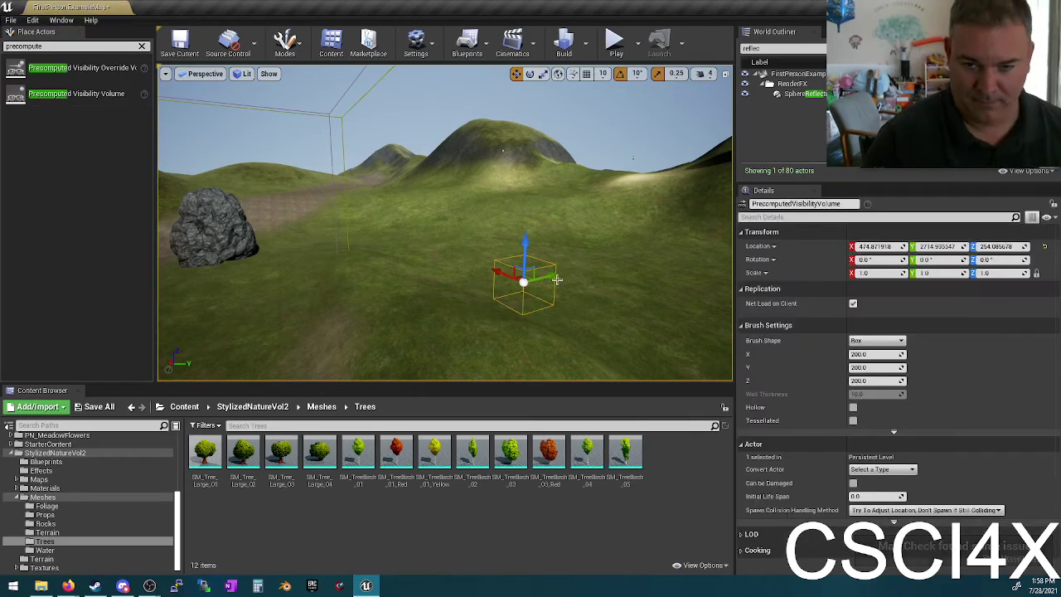
# Step: Scale the volume to 5000 and save the current map
pyautogui.click(880, 272)
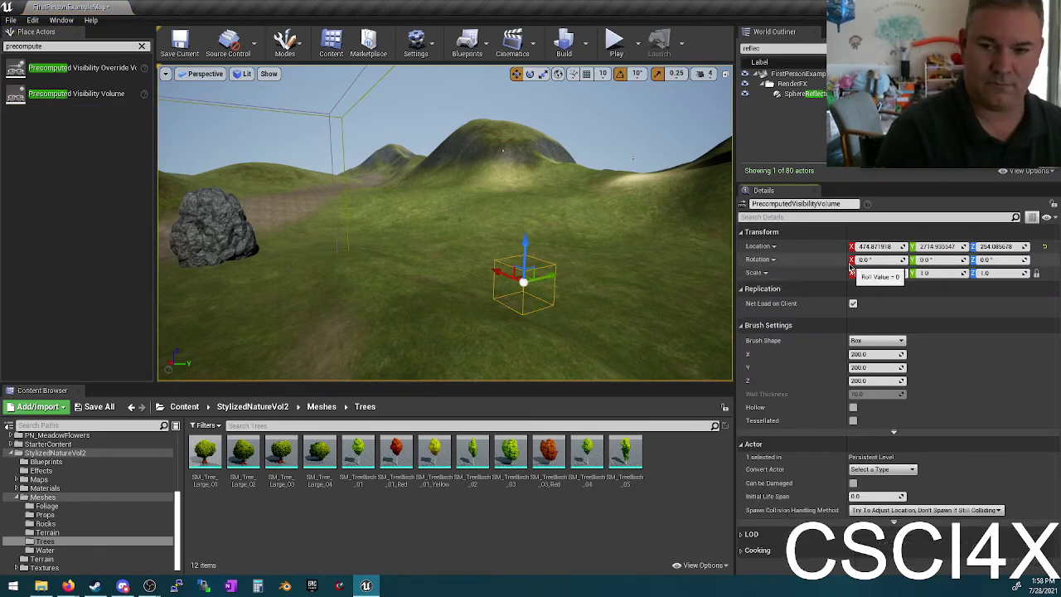
pyautogui.write('5000')
pyautogui.press('Return')
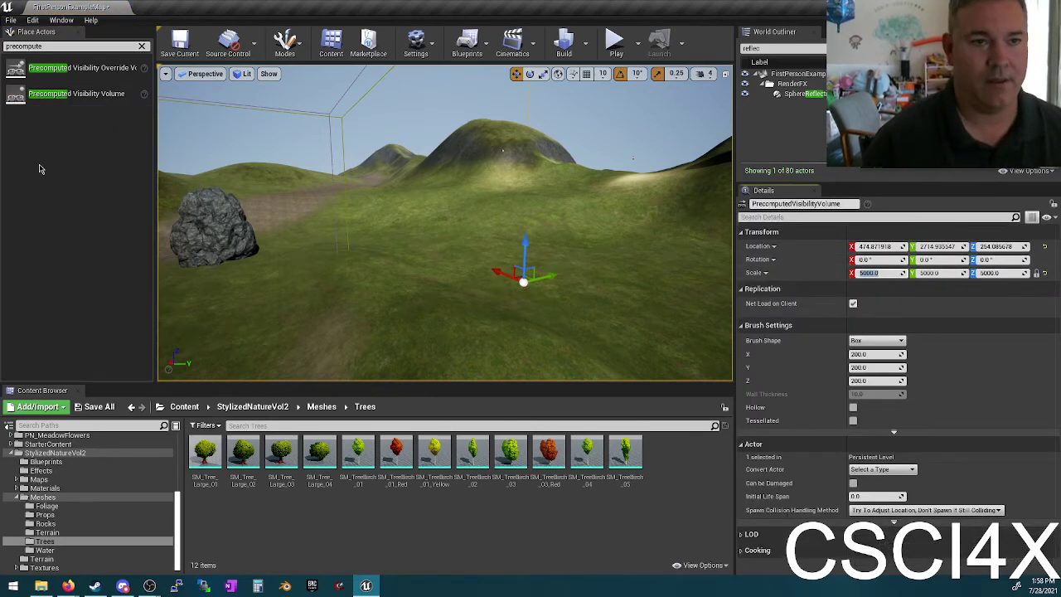
pyautogui.click(199, 35)
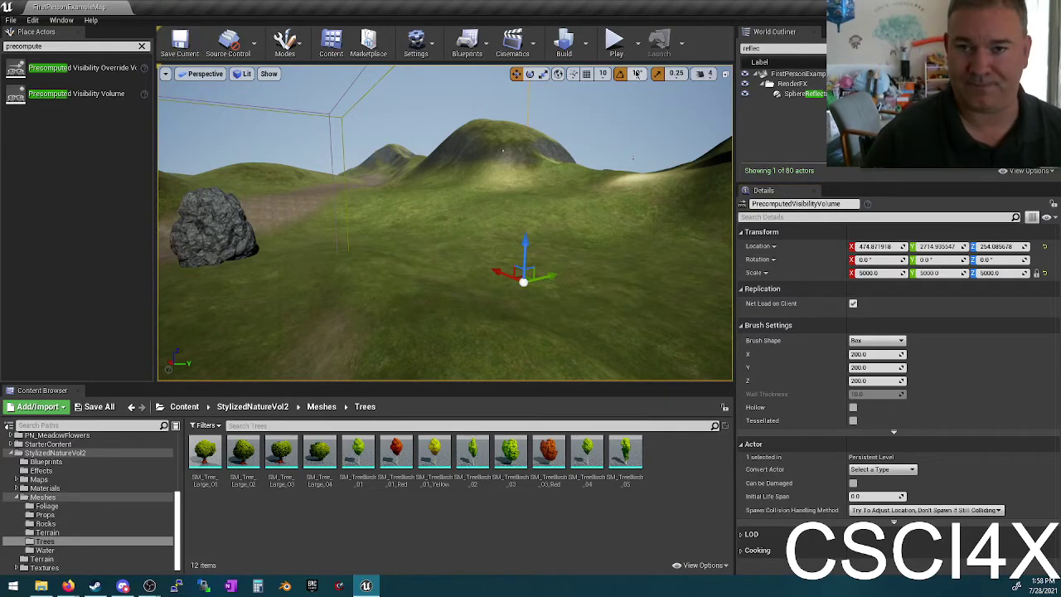
pyautogui.click(585, 42)
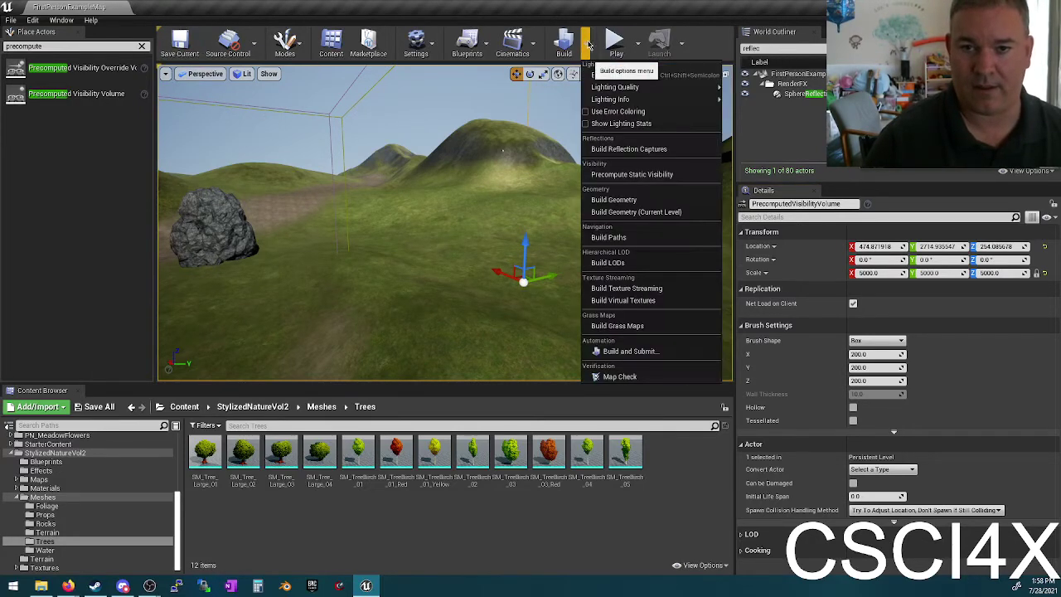
# Step: Run Build > Precompute Static Visibility and let the geometry and visibility build finish
pyautogui.click(605, 178)
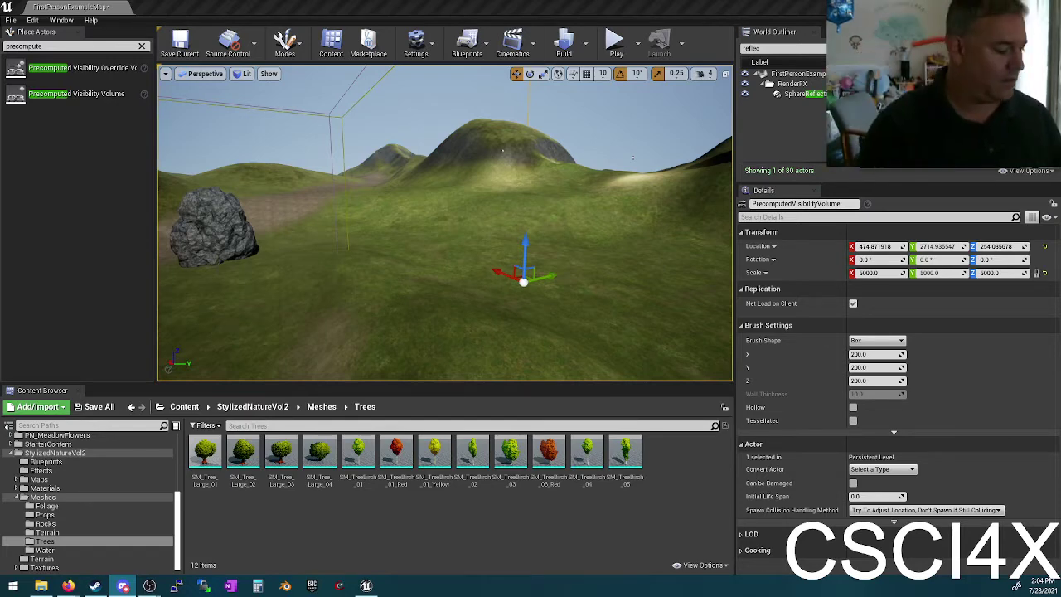
# Step: Minimize the Unreal Engine 4 Editor with Win+D to reveal the Windows desktop
pyautogui.press('super+d')
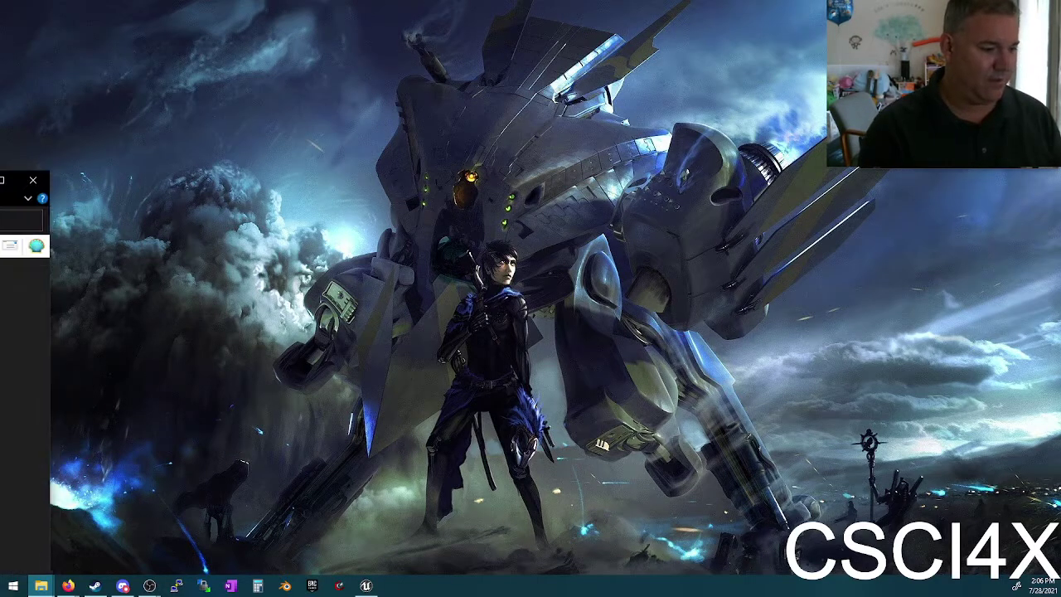
# Step: Open the 'source code' folder from Downloads > QUAKE Release > QUAKE Release > fortress with Code
pyautogui.click(40, 585)
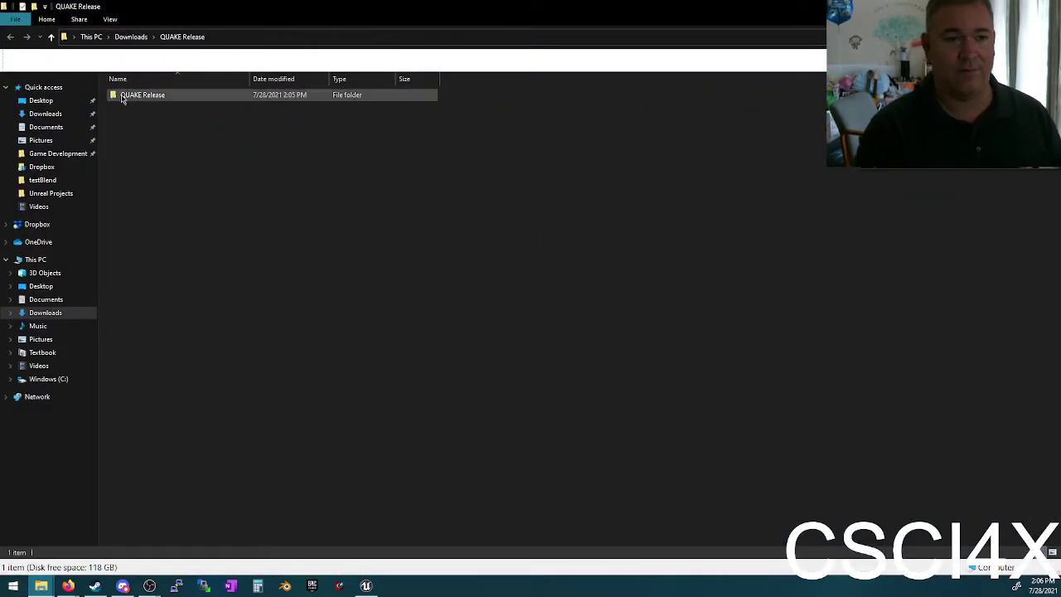
pyautogui.click(139, 95)
pyautogui.doubleClick(139, 95)
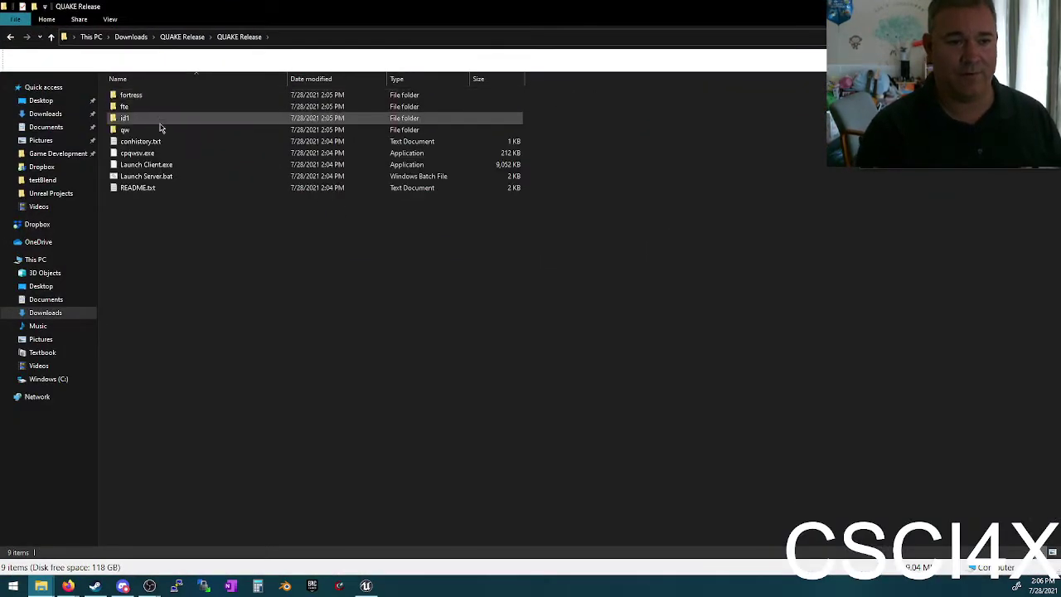
pyautogui.doubleClick(164, 95)
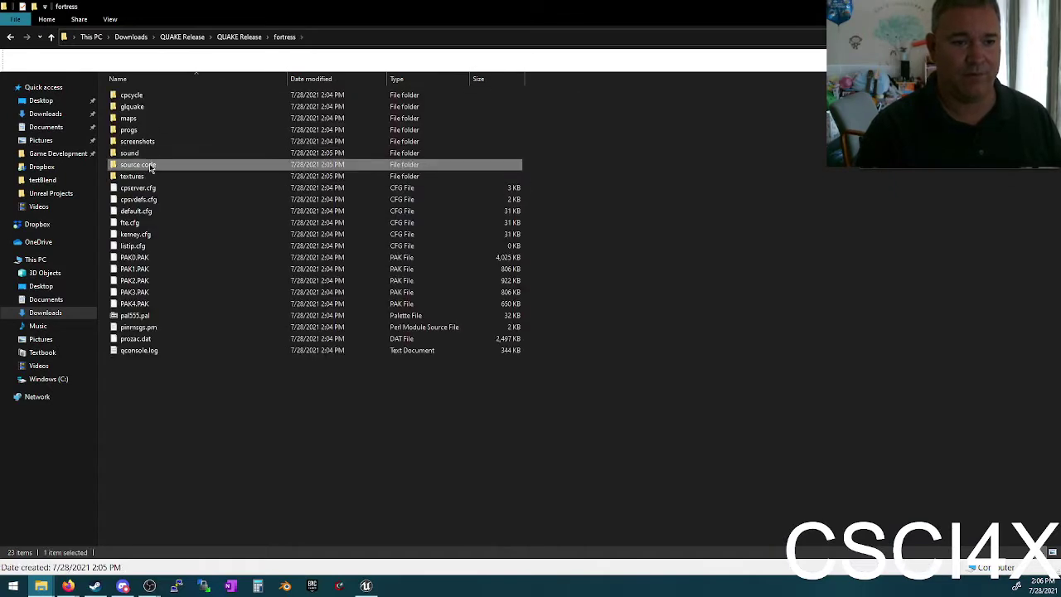
pyautogui.rightClick(152, 166)
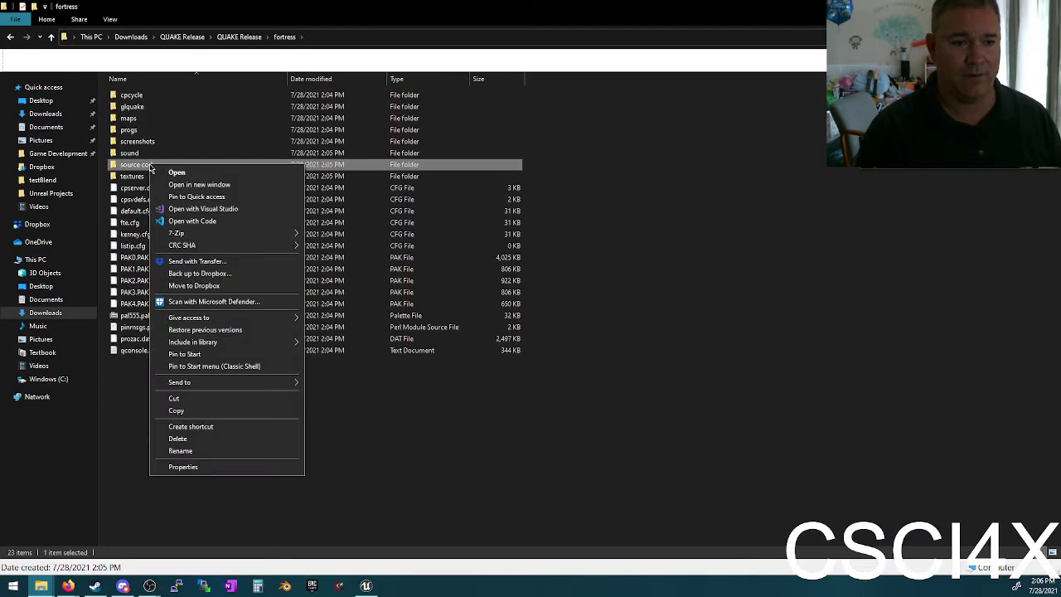
pyautogui.click(192, 221)
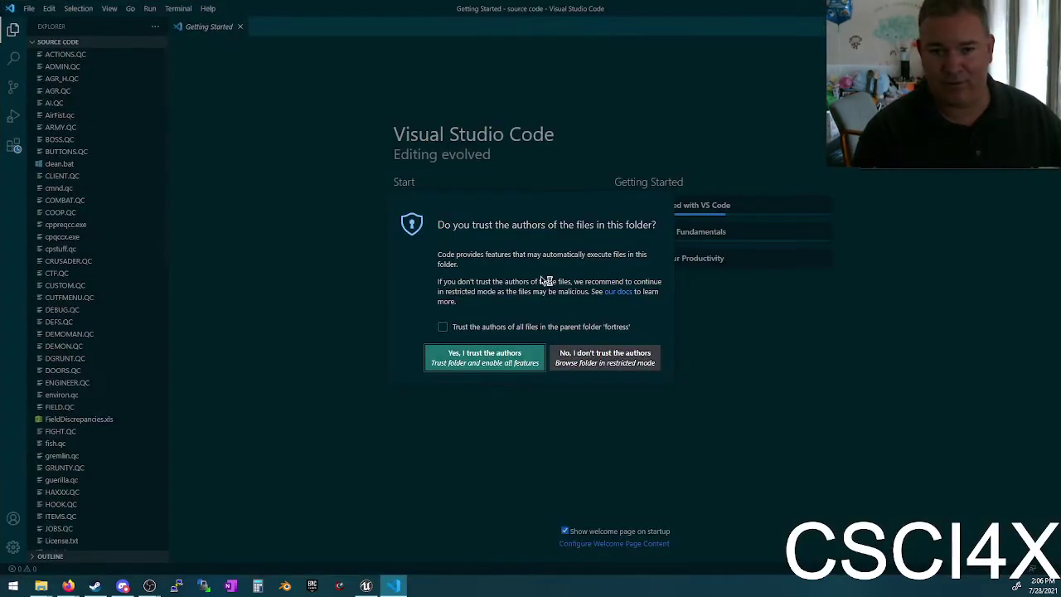
# Step: Trust the parent fortress folder and its authors, then open DEFS.QC from the Explorer
pyautogui.click(494, 327)
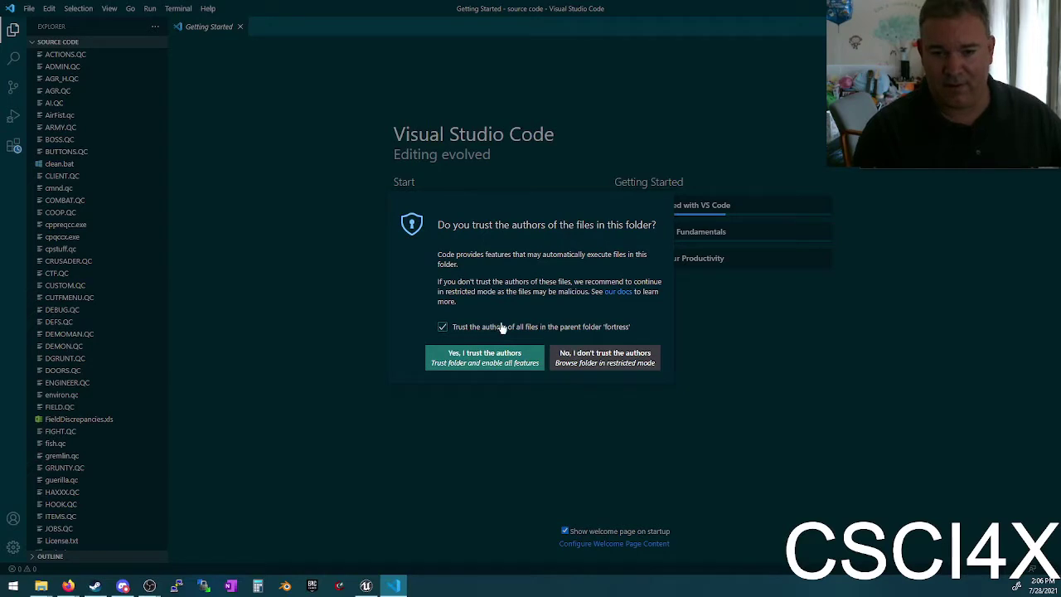
pyautogui.click(506, 358)
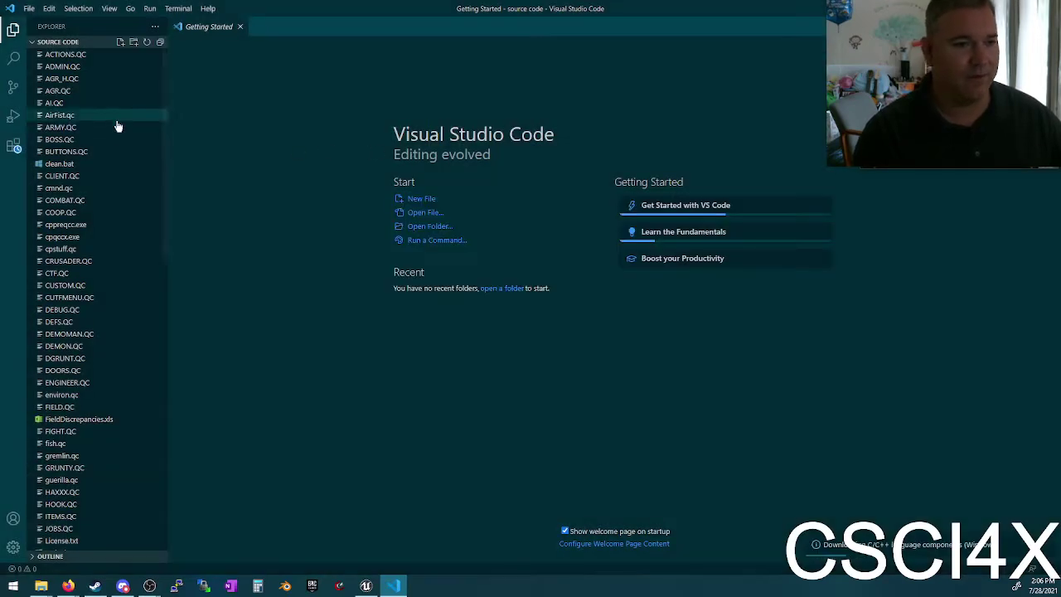
pyautogui.click(58, 321)
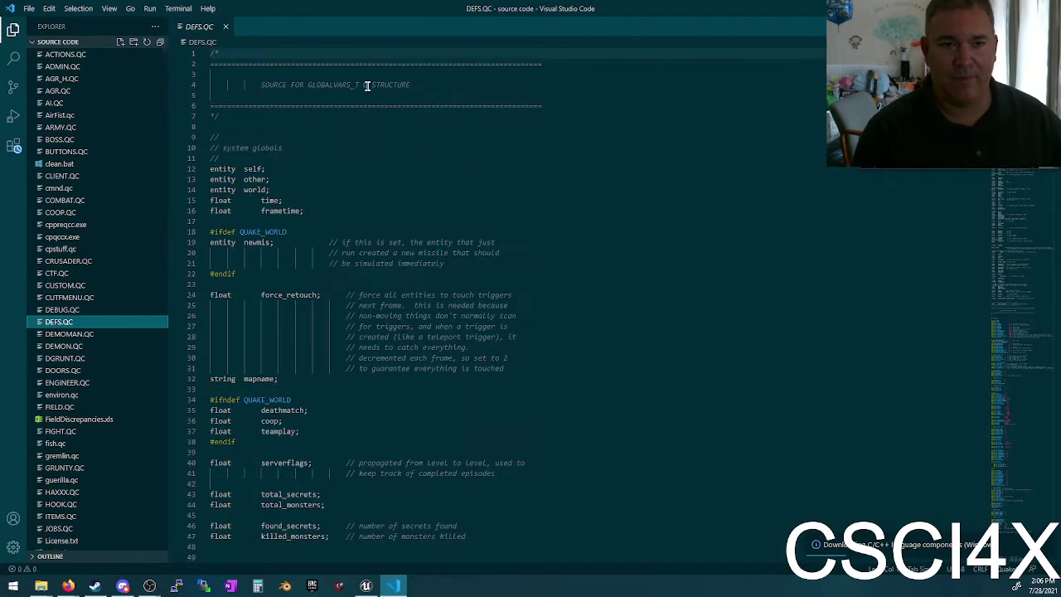
pyautogui.doubleClick(334, 84)
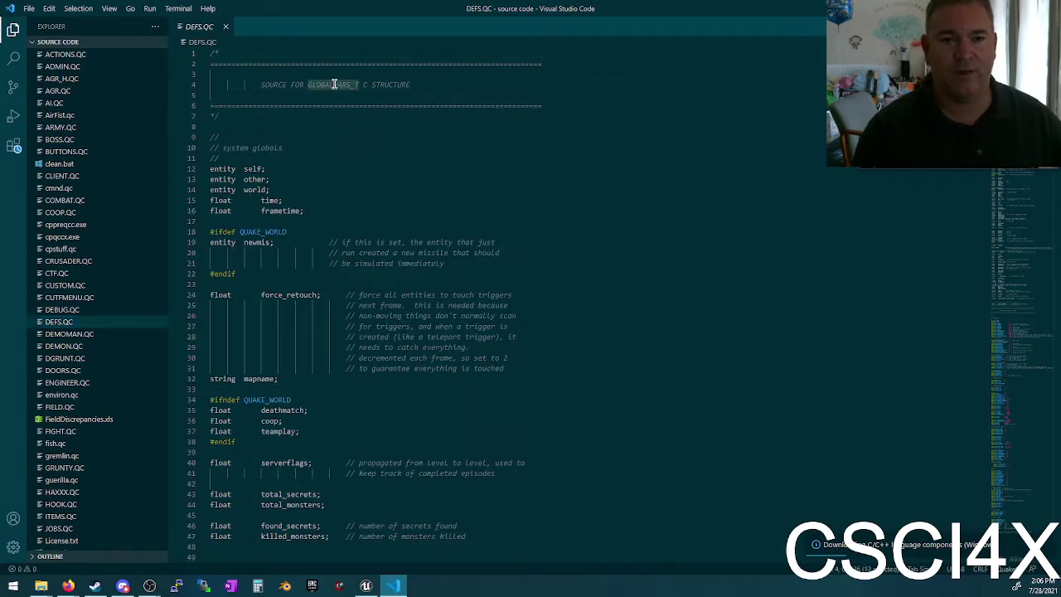
pyautogui.click(383, 85)
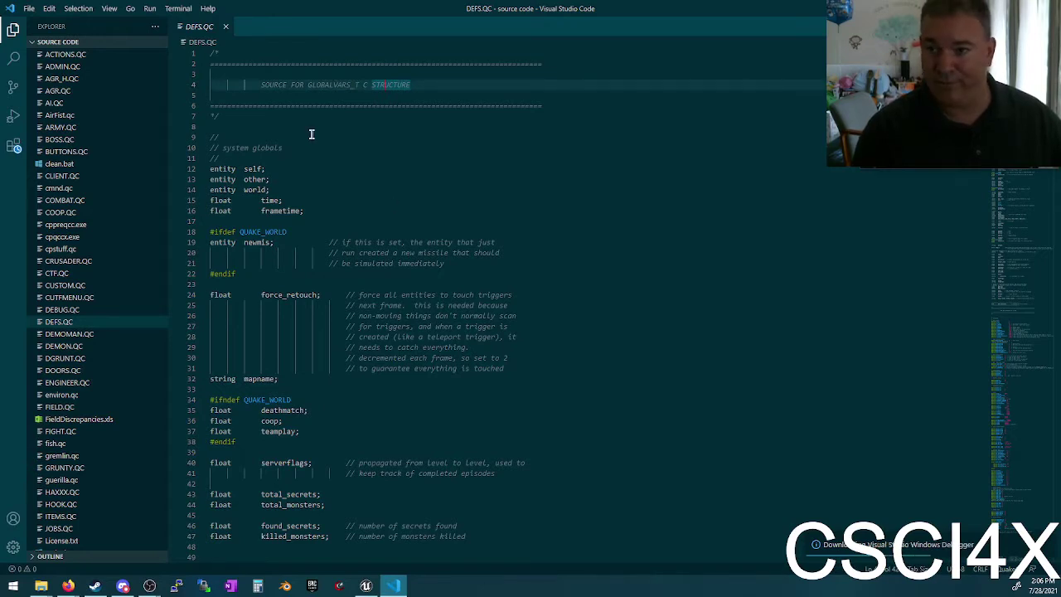
pyautogui.click(312, 134)
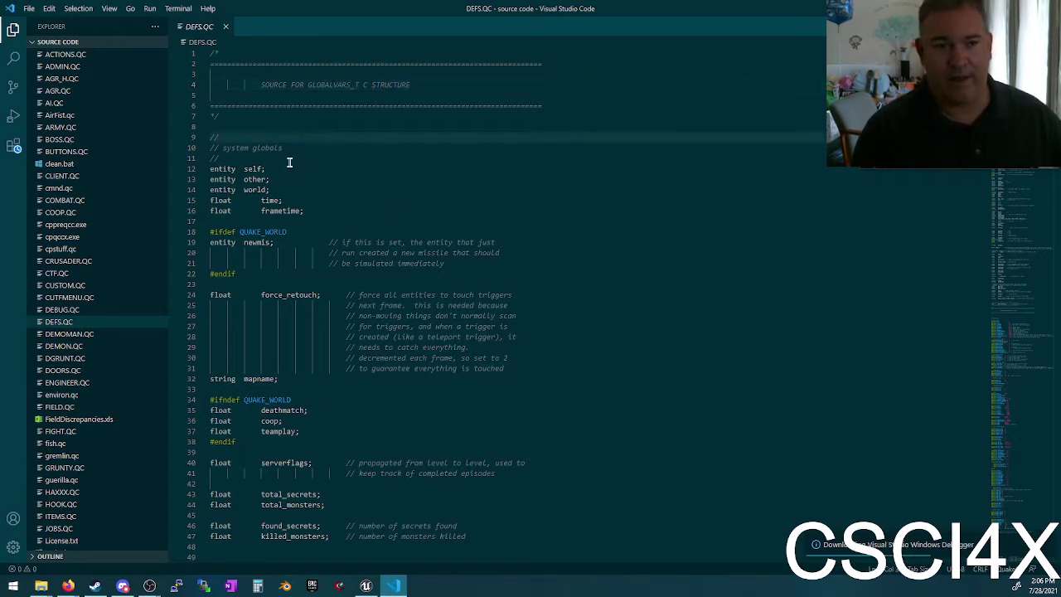
pyautogui.click(254, 168)
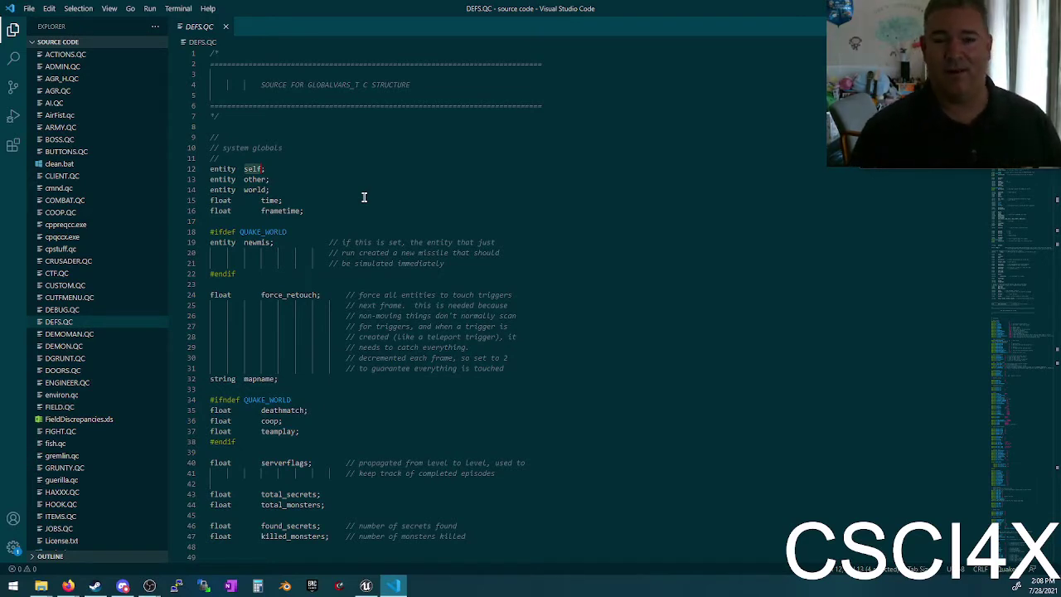
pyautogui.click(370, 196)
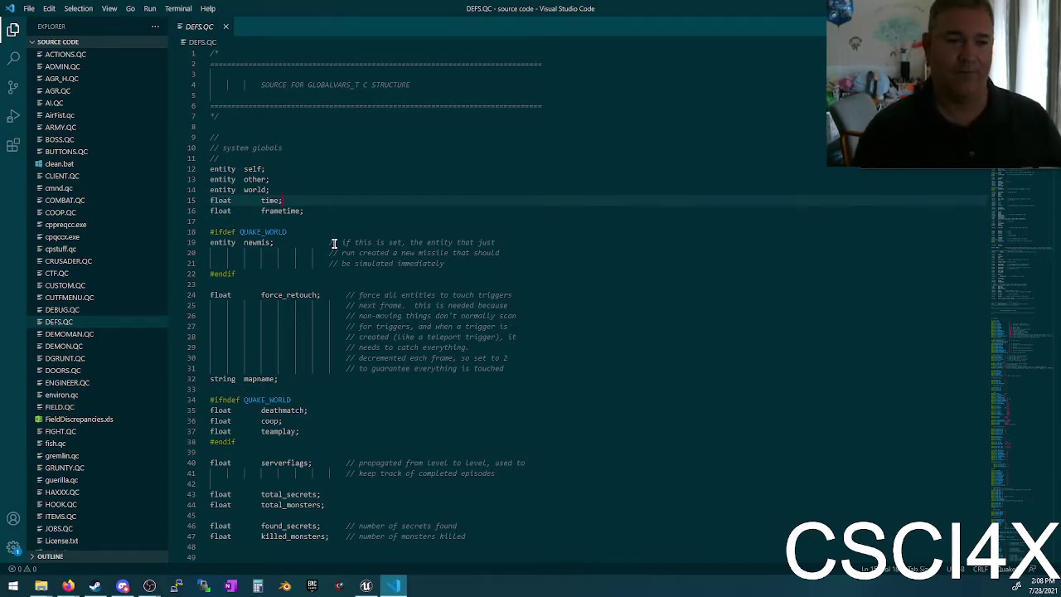
pyautogui.click(249, 189)
pyautogui.doubleClick(254, 179)
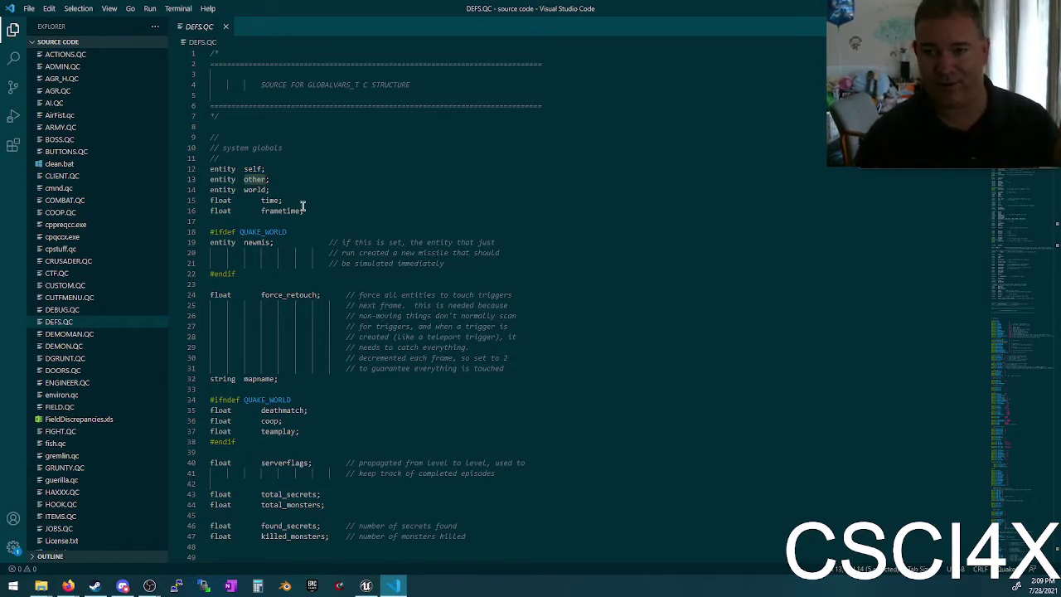
pyautogui.click(220, 179)
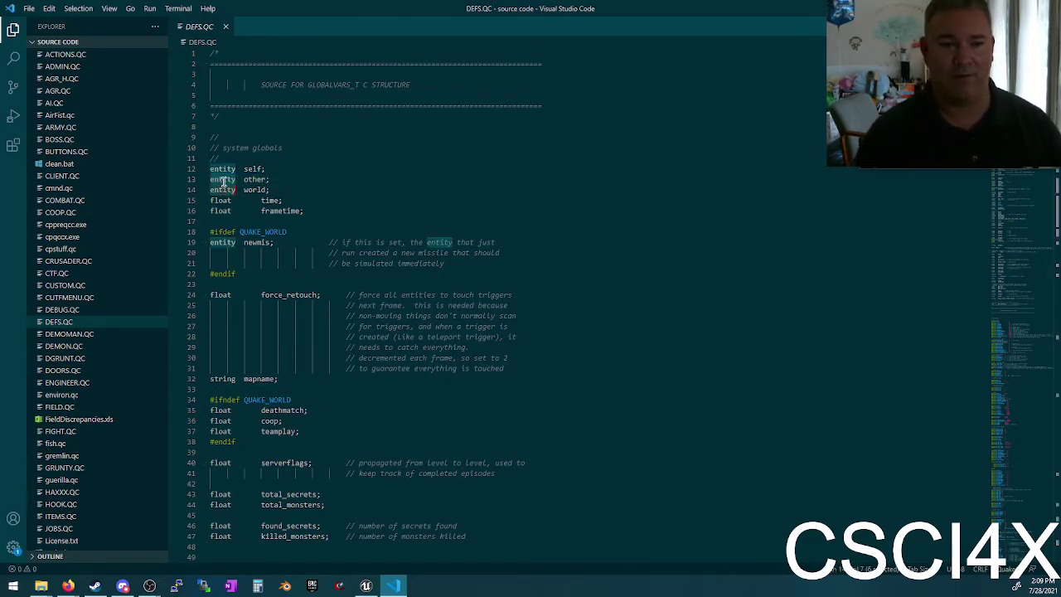
pyautogui.click(275, 179)
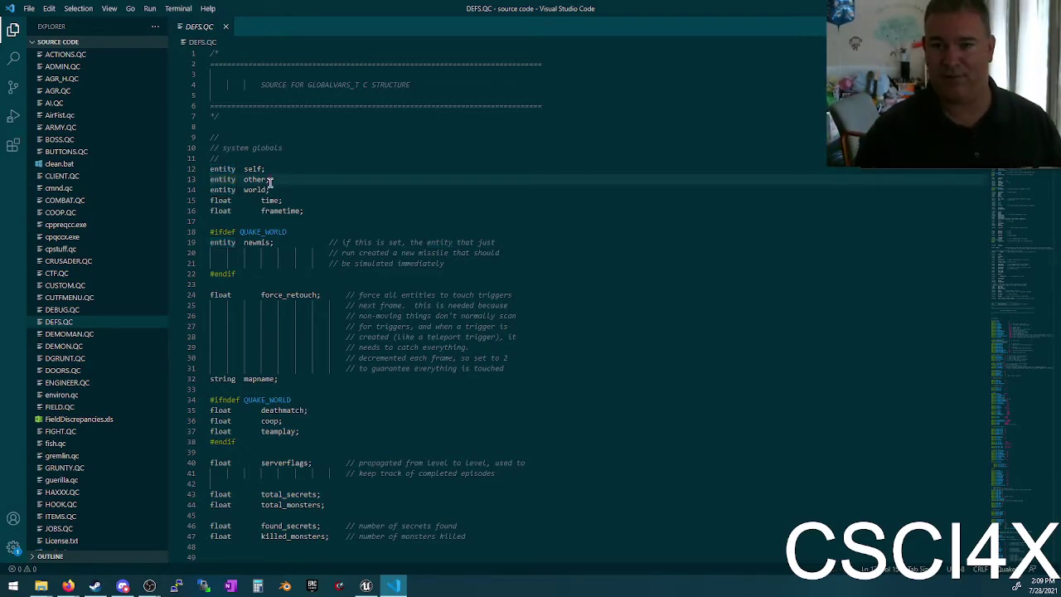
pyautogui.hotkey('alt', 'Tab')
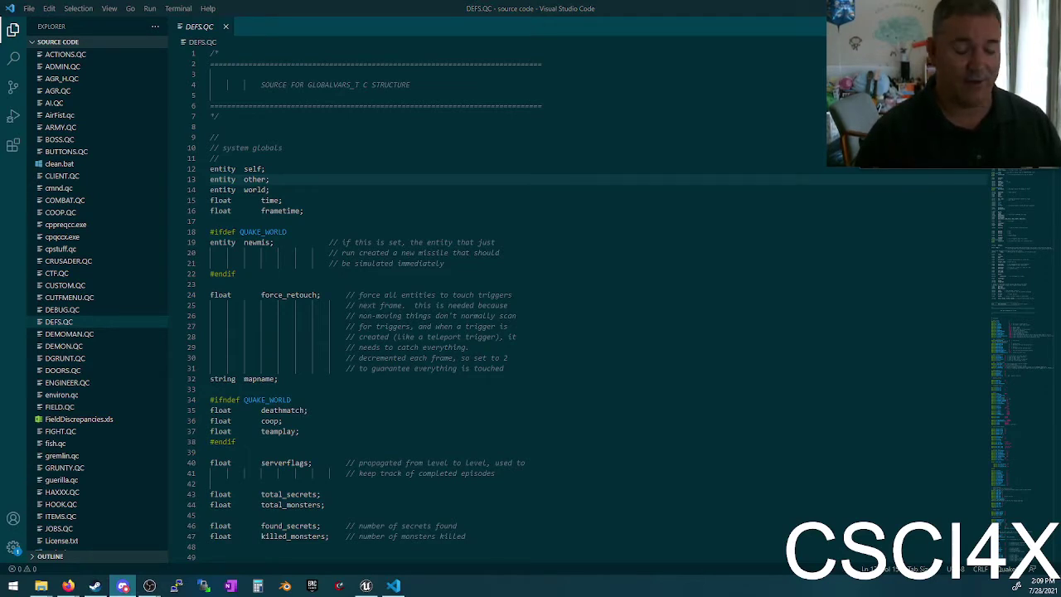
pyautogui.click(274, 168)
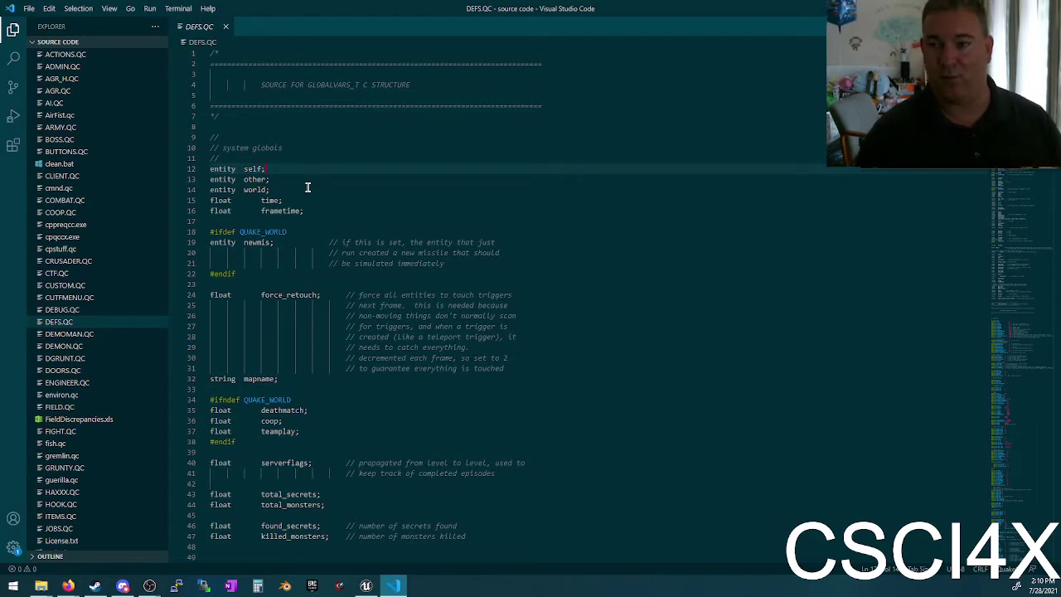
pyautogui.doubleClick(224, 178)
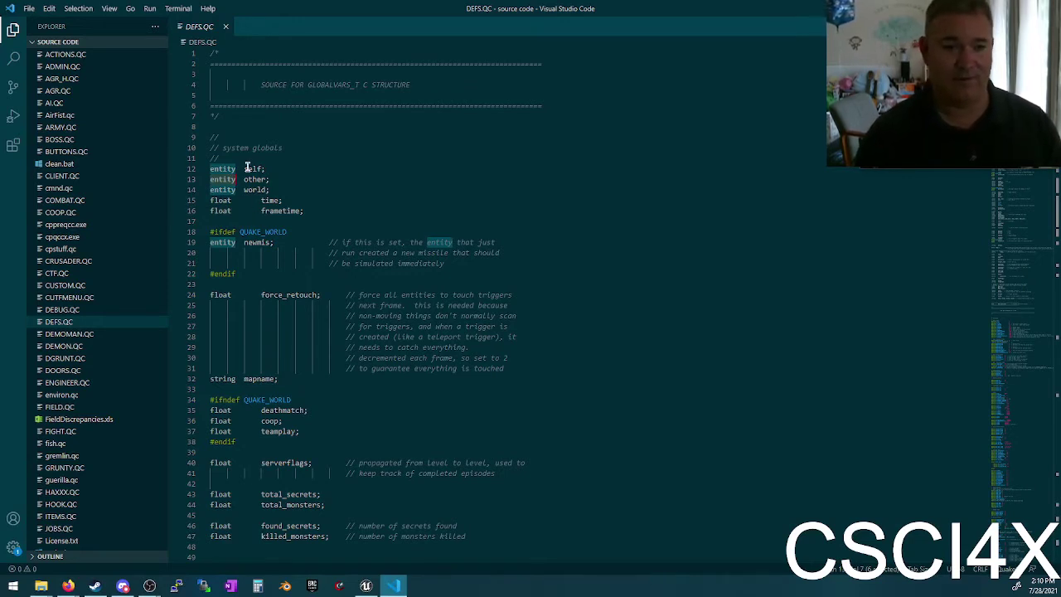
pyautogui.doubleClick(254, 179)
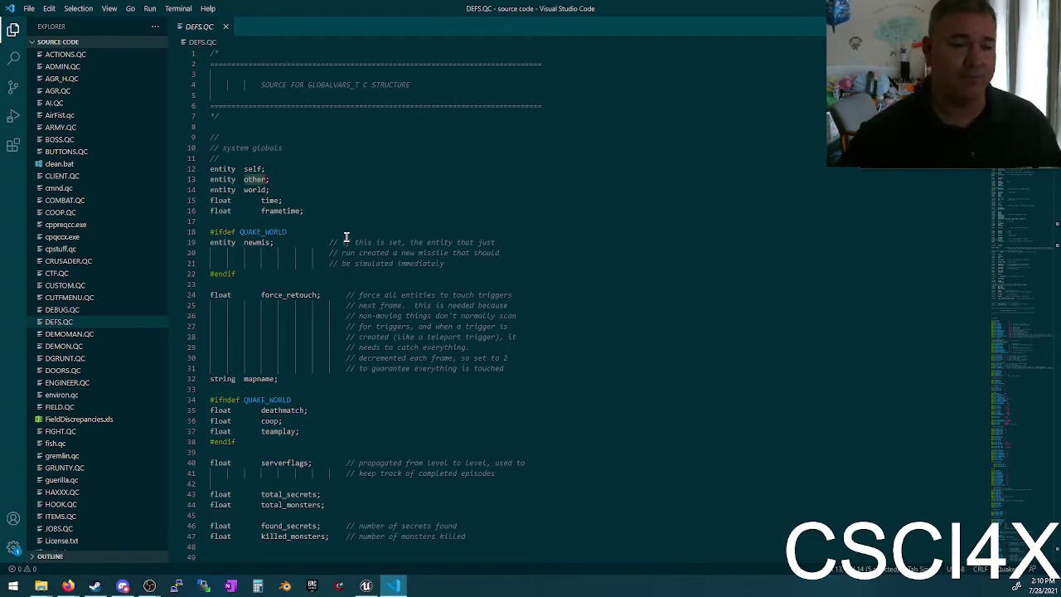
pyautogui.doubleClick(257, 189)
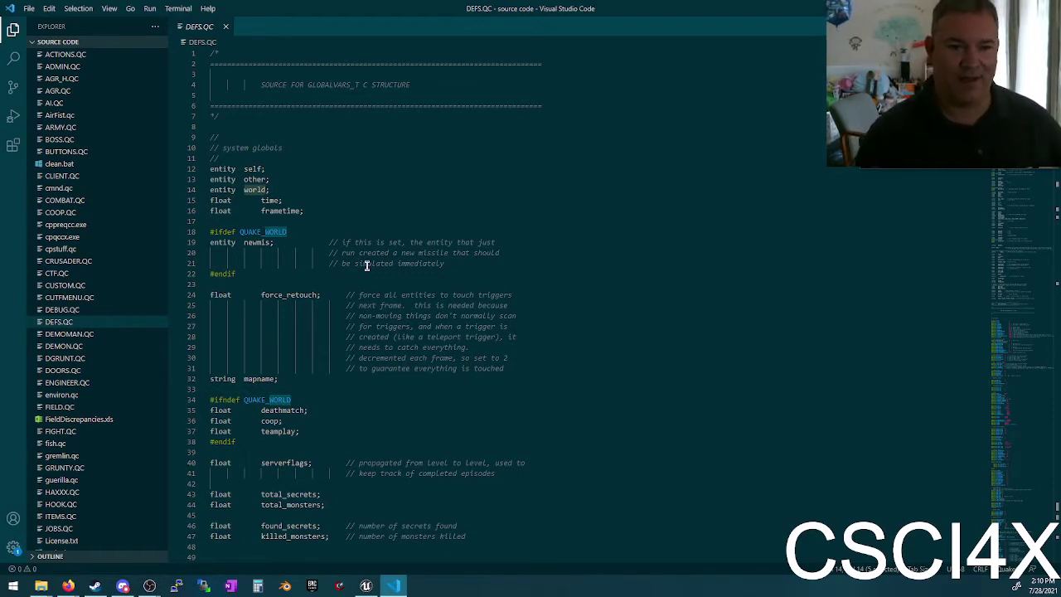
pyautogui.doubleClick(253, 179)
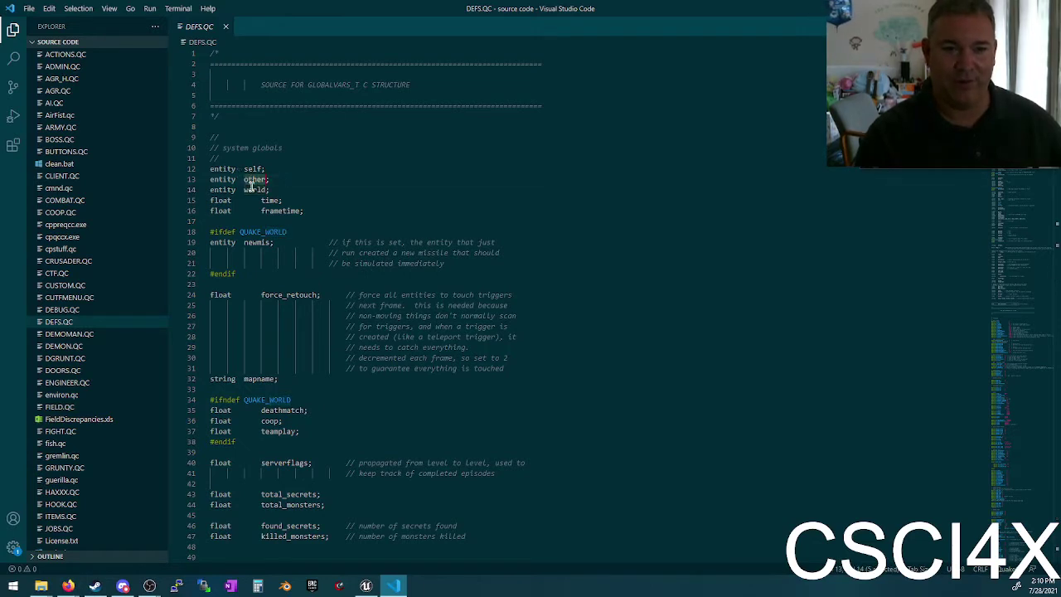
pyautogui.doubleClick(253, 190)
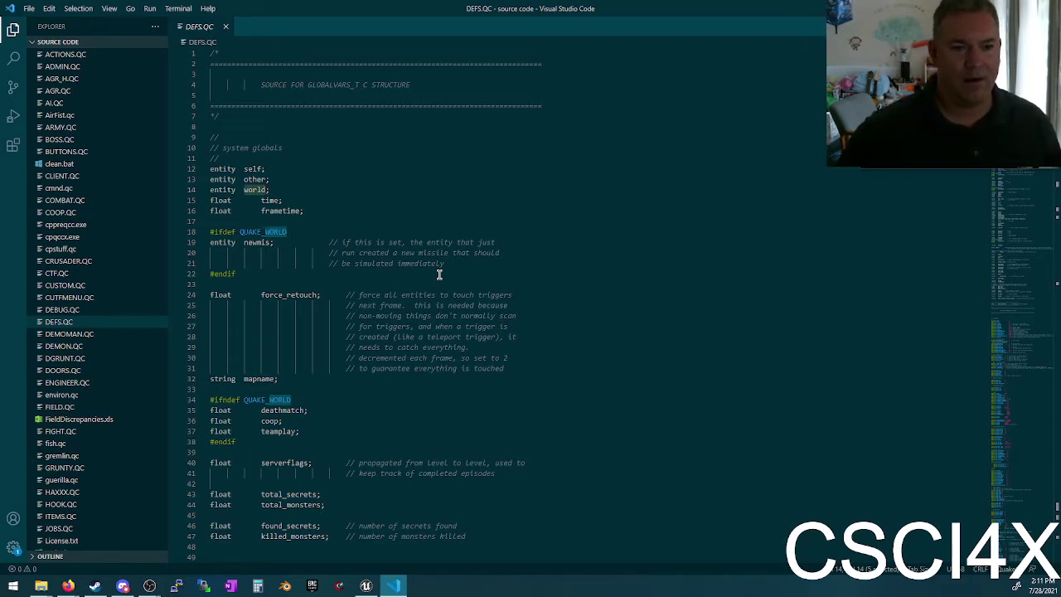
pyautogui.doubleClick(256, 179)
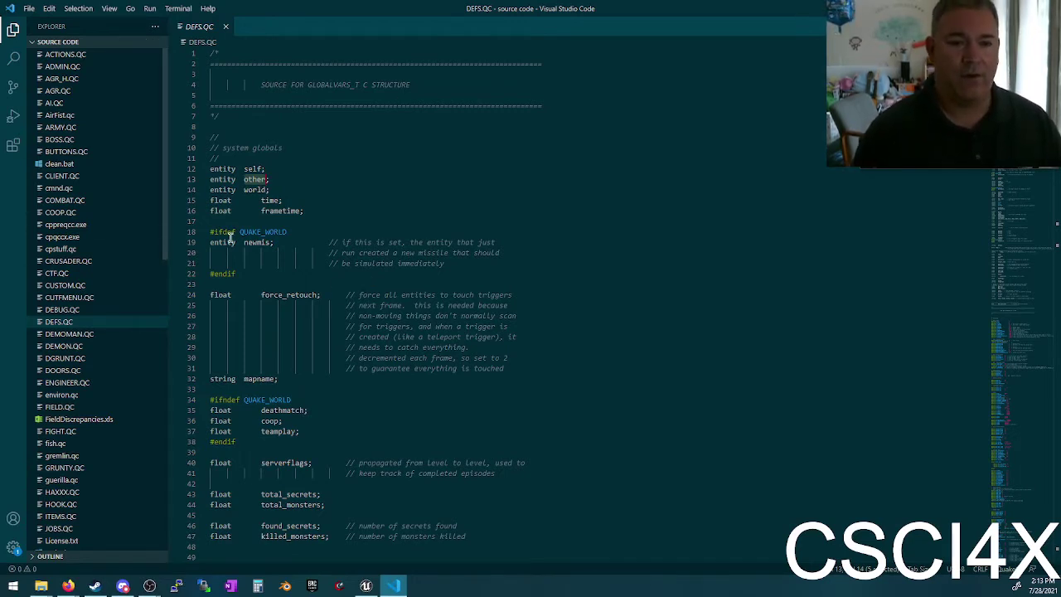
pyautogui.doubleClick(267, 201)
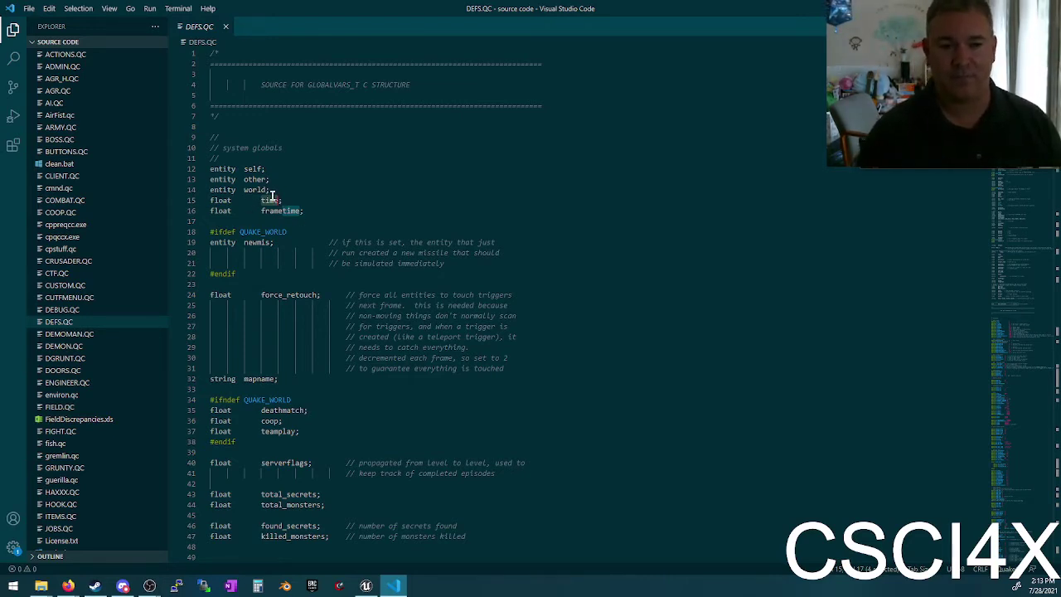
pyautogui.click(269, 202)
pyautogui.doubleClick(274, 199)
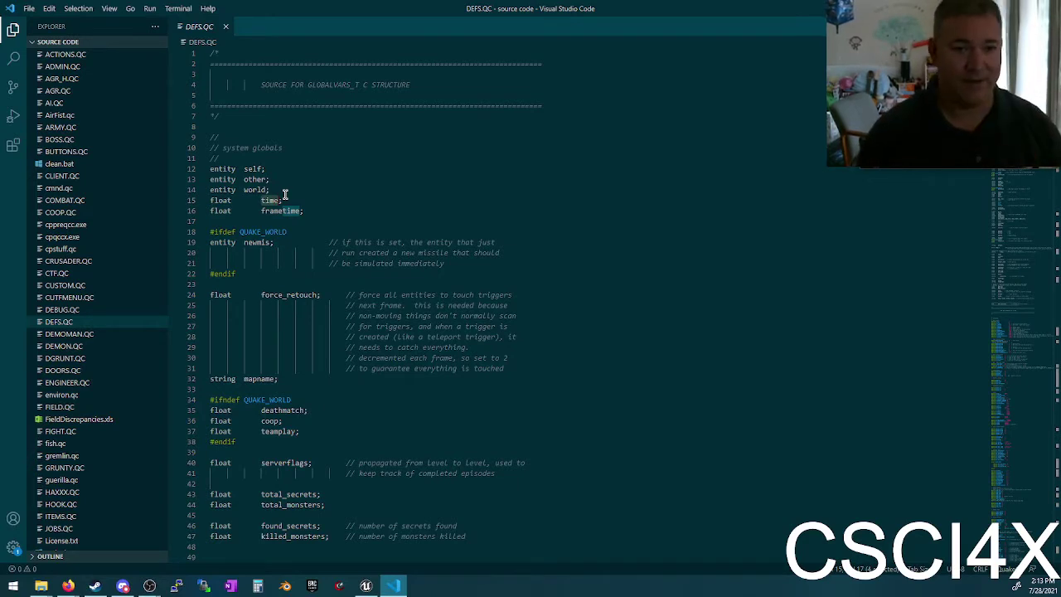
pyautogui.doubleClick(283, 213)
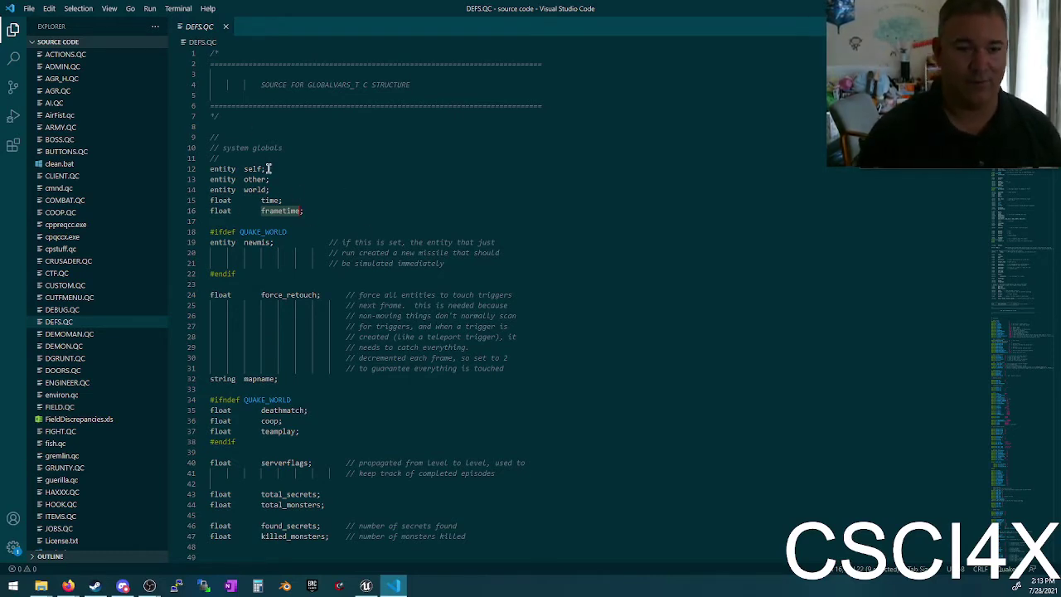
pyautogui.scroll(-2, 337, 224)
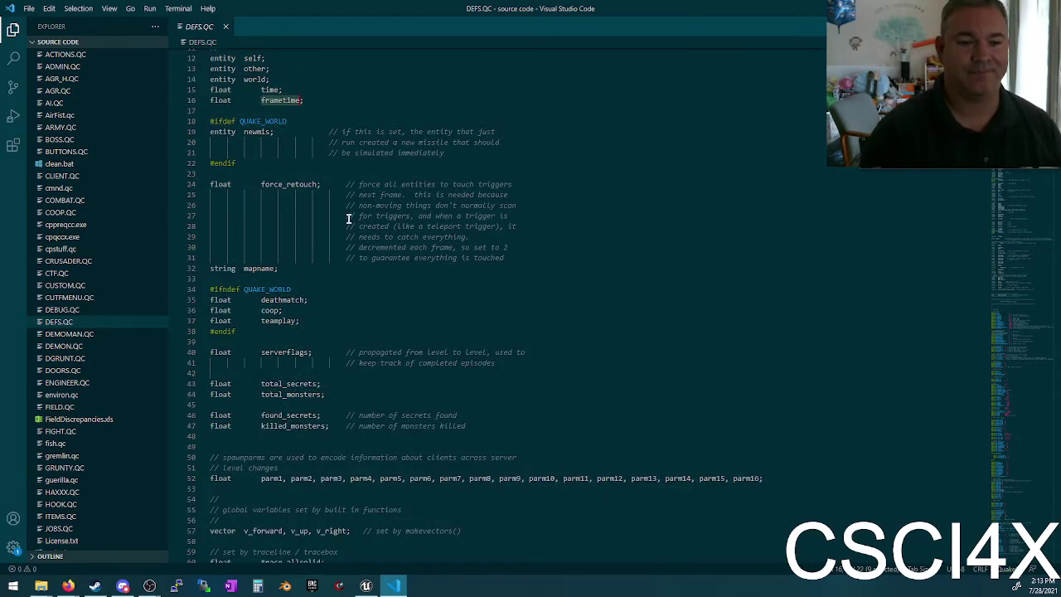
pyautogui.scroll(-9, 365, 299)
pyautogui.scroll(3, 376, 286)
pyautogui.scroll(-3, 376, 286)
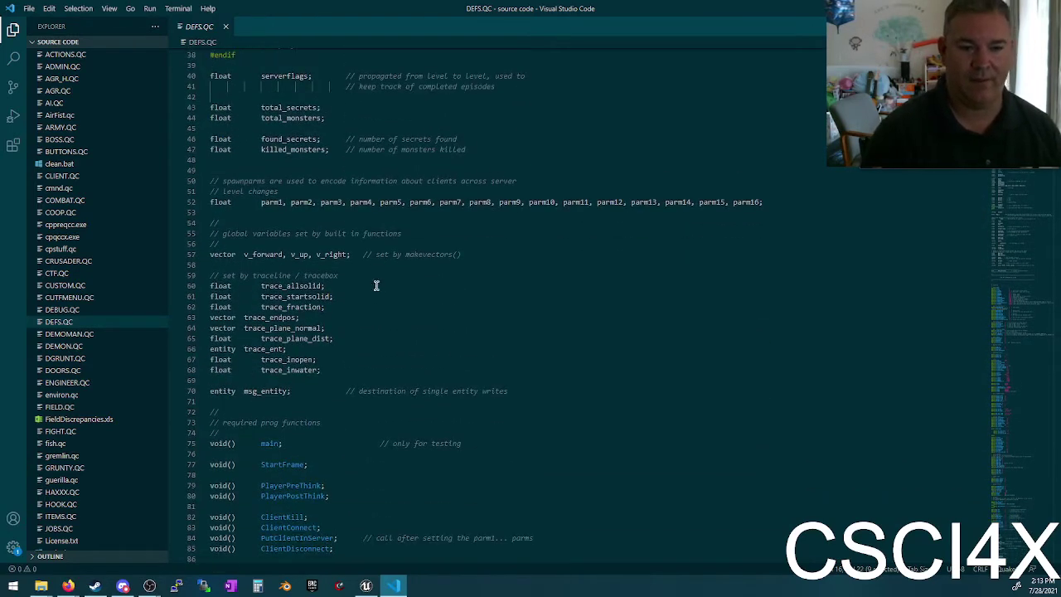
pyautogui.moveTo(323, 369); pyautogui.dragTo(212, 279)
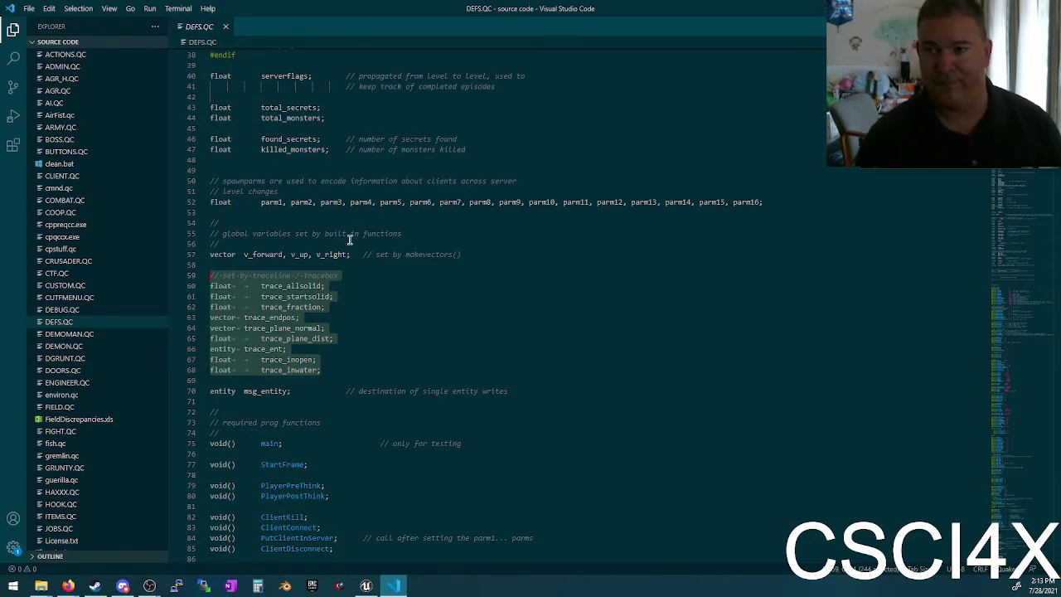
pyautogui.click(302, 285)
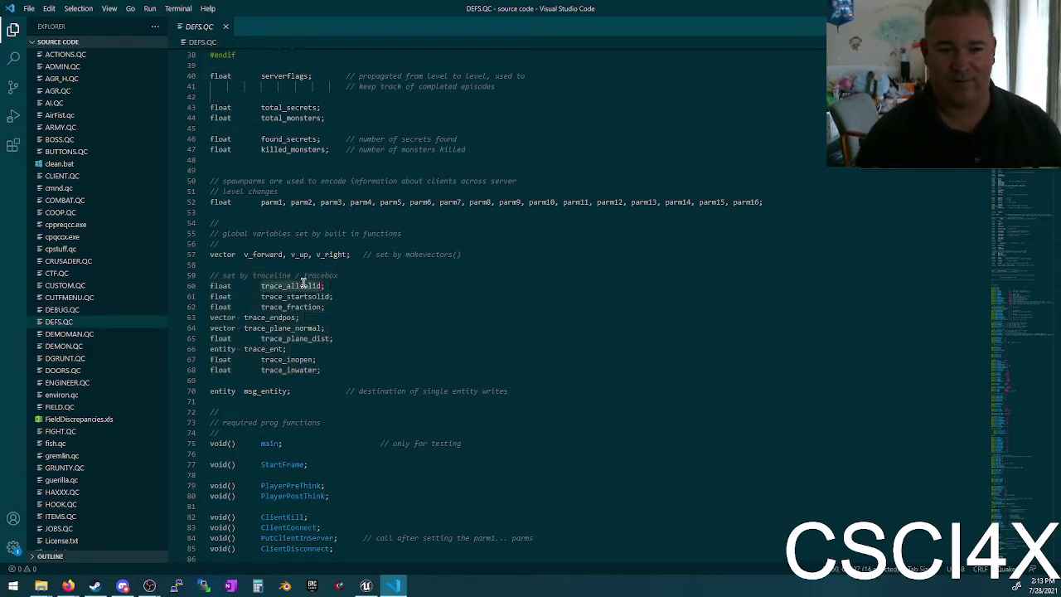
pyautogui.click(263, 348)
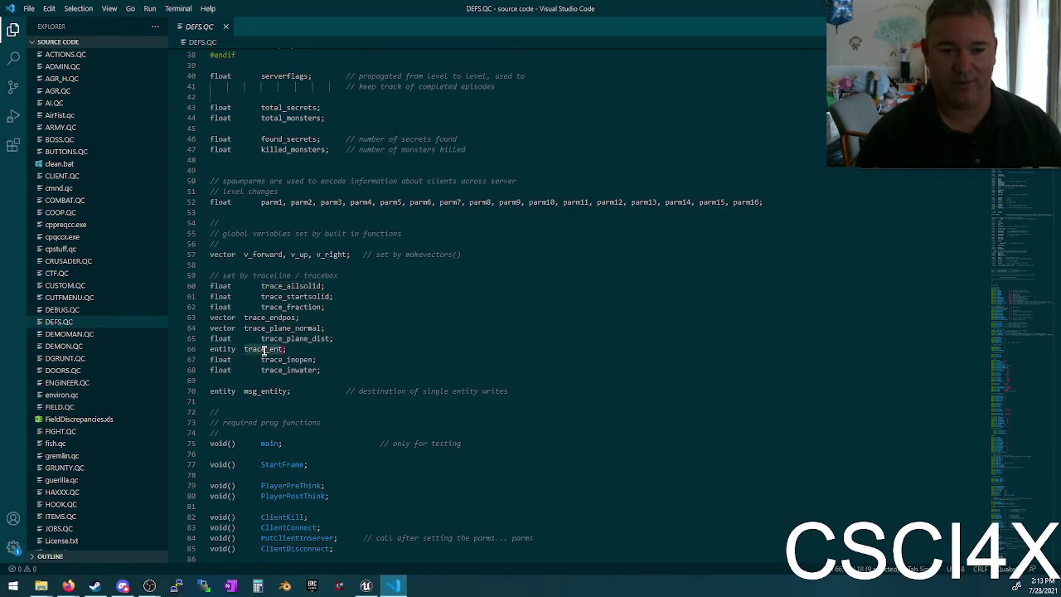
pyautogui.click(268, 306)
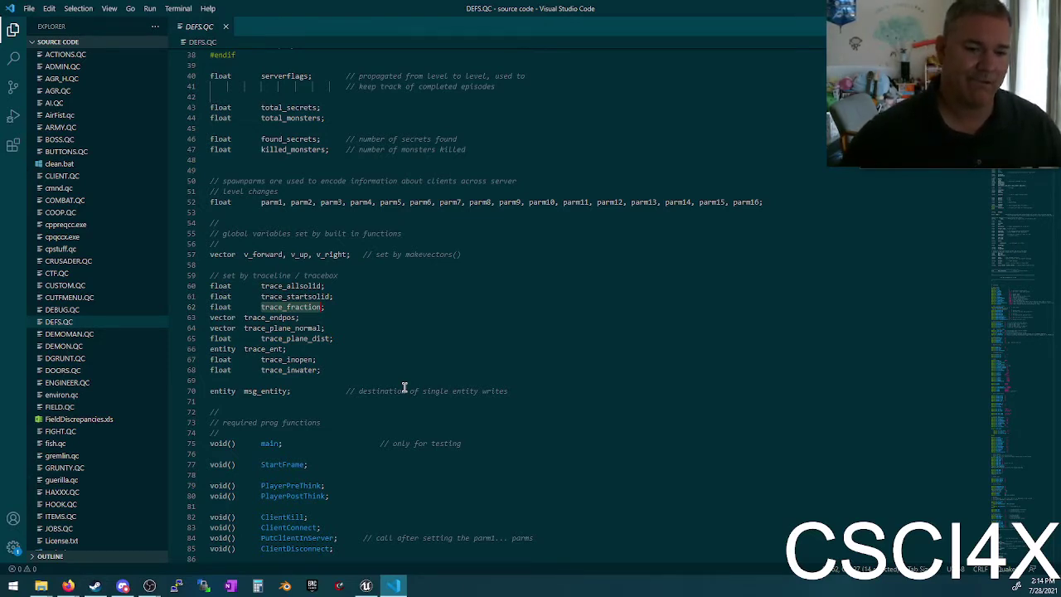
pyautogui.click(306, 359)
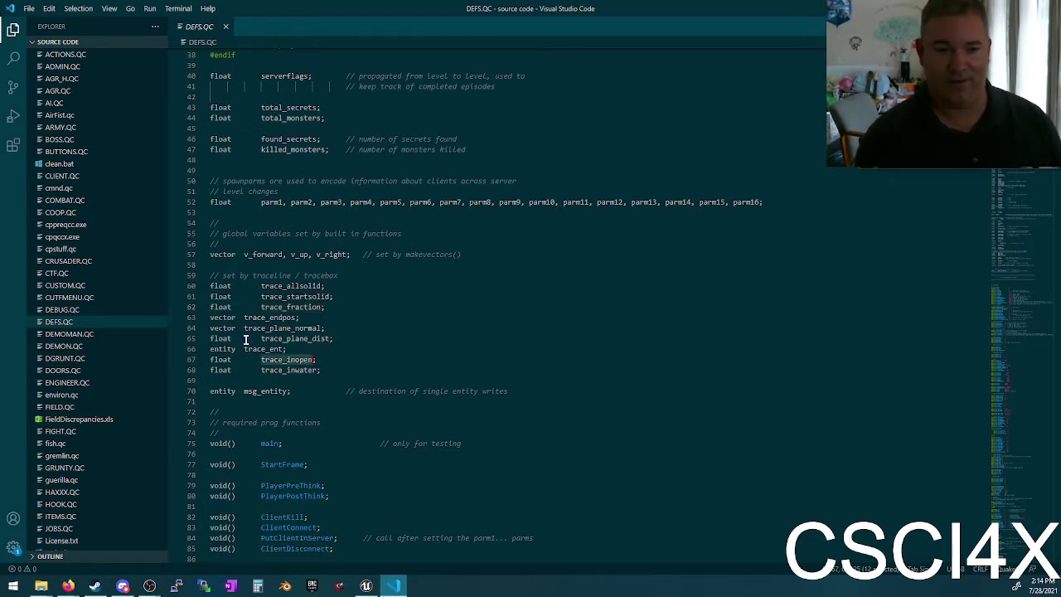
pyautogui.click(245, 307)
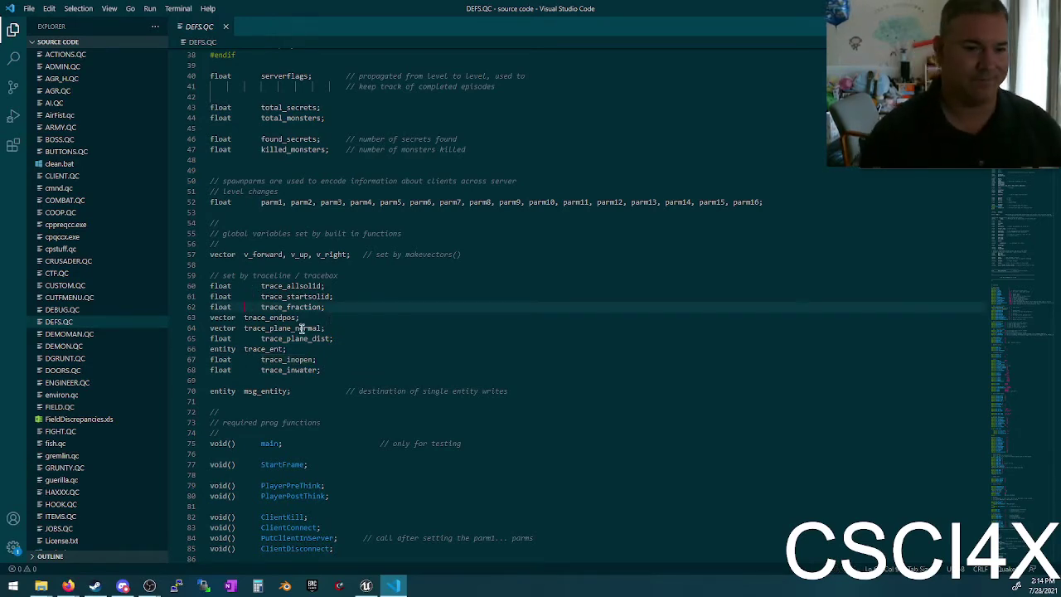
# Step: Scroll to the required prog functions and select main, PlayerPreThink and PlayerPostThink
pyautogui.scroll(-4, 327, 345)
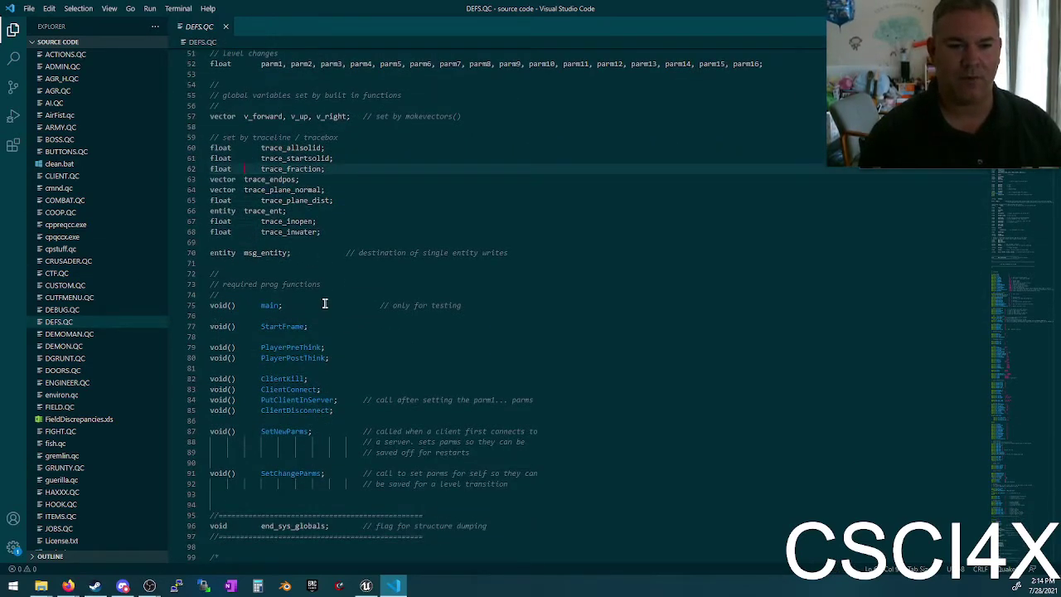
pyautogui.scroll(-2, 324, 301)
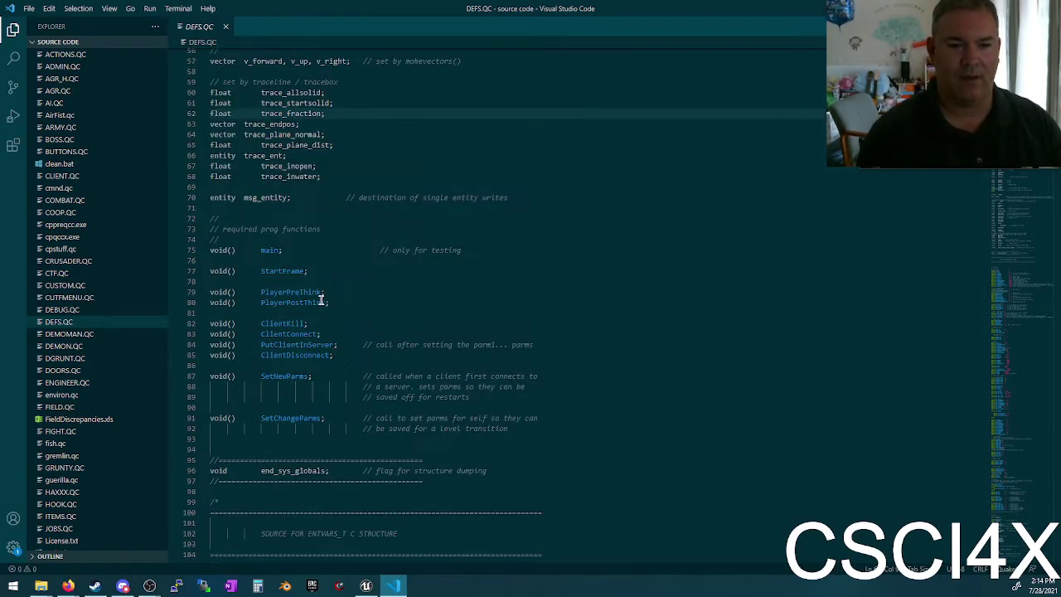
pyautogui.doubleClick(270, 249)
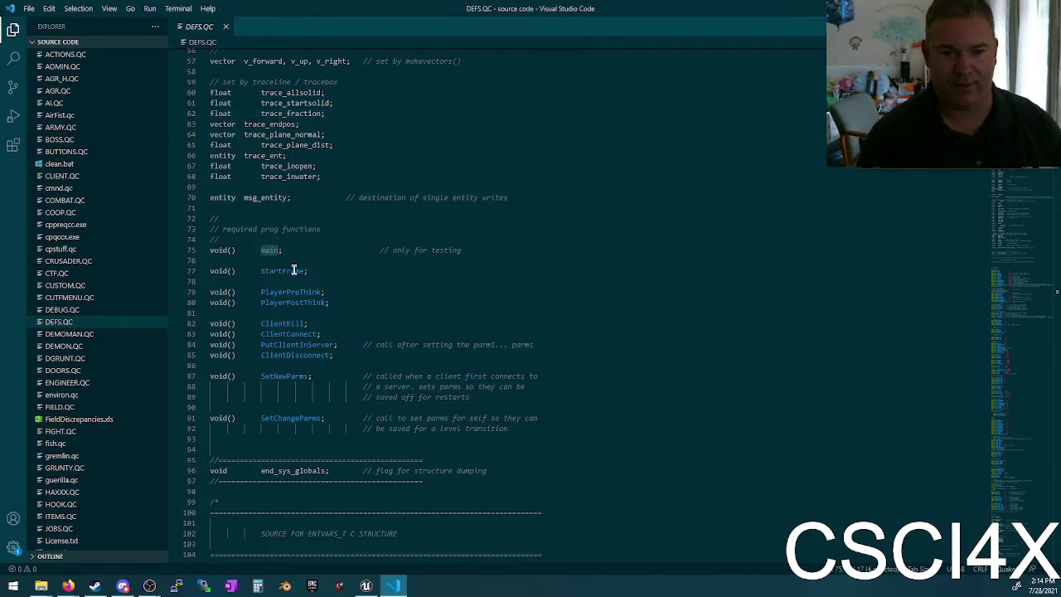
pyautogui.scroll(-2, 294, 253)
pyautogui.doubleClick(292, 237)
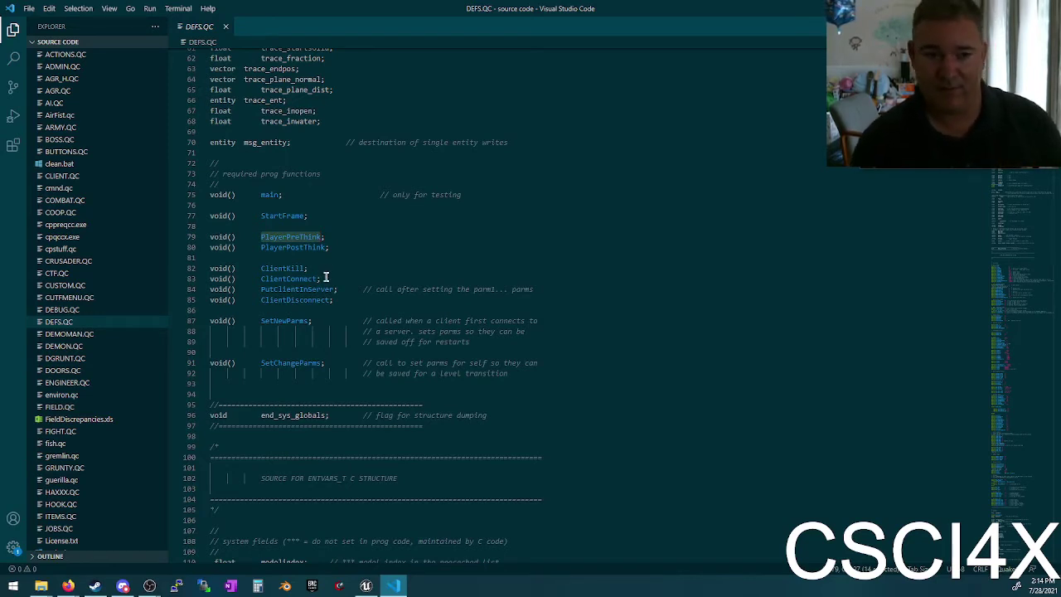
pyautogui.click(292, 247)
pyautogui.doubleClick(291, 247)
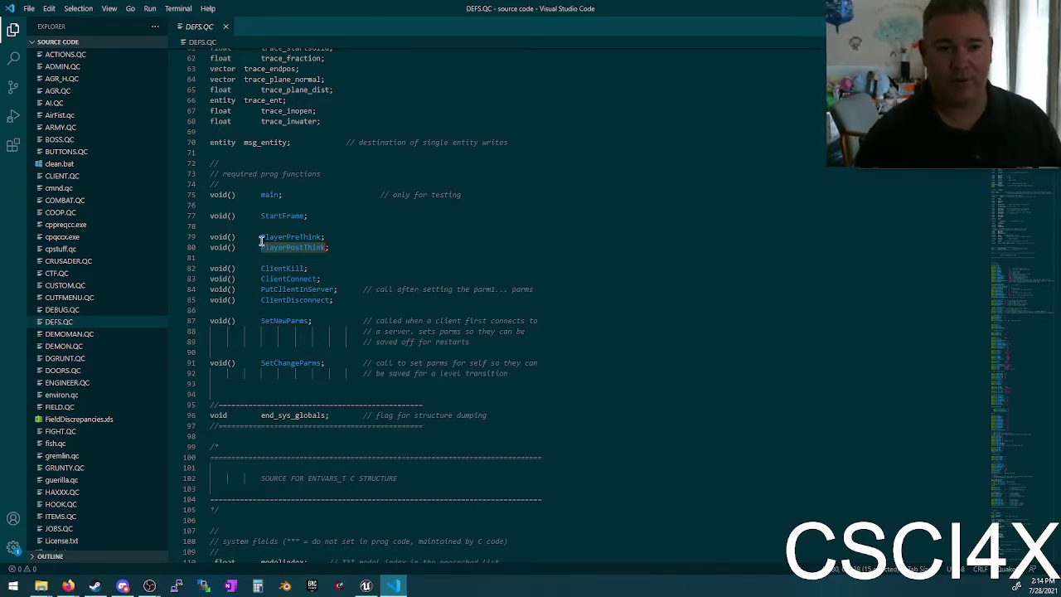
pyautogui.moveTo(261, 238); pyautogui.dragTo(341, 246)
pyautogui.click(340, 246)
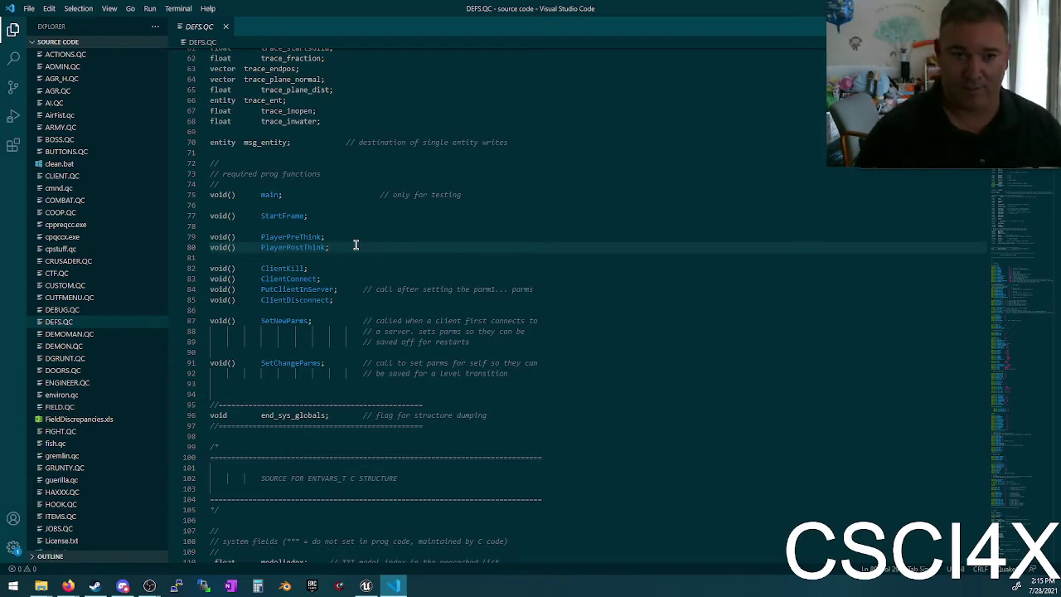
# Step: Search for 'makev' and select makevectors in the builtin functions block
pyautogui.hotkey('ctrl', 'f')
pyautogui.write('make')
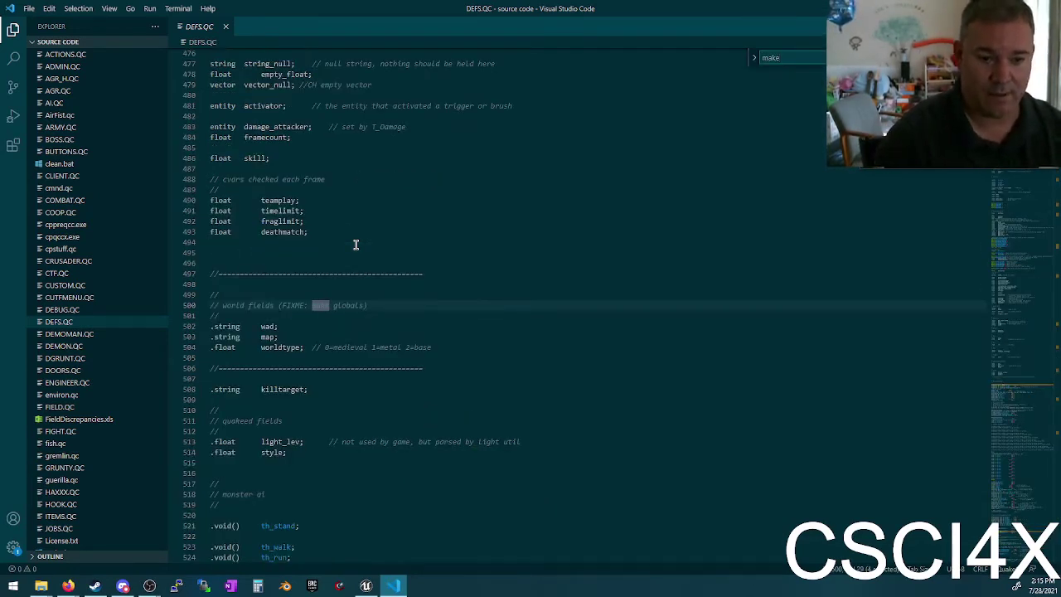
pyautogui.write('v')
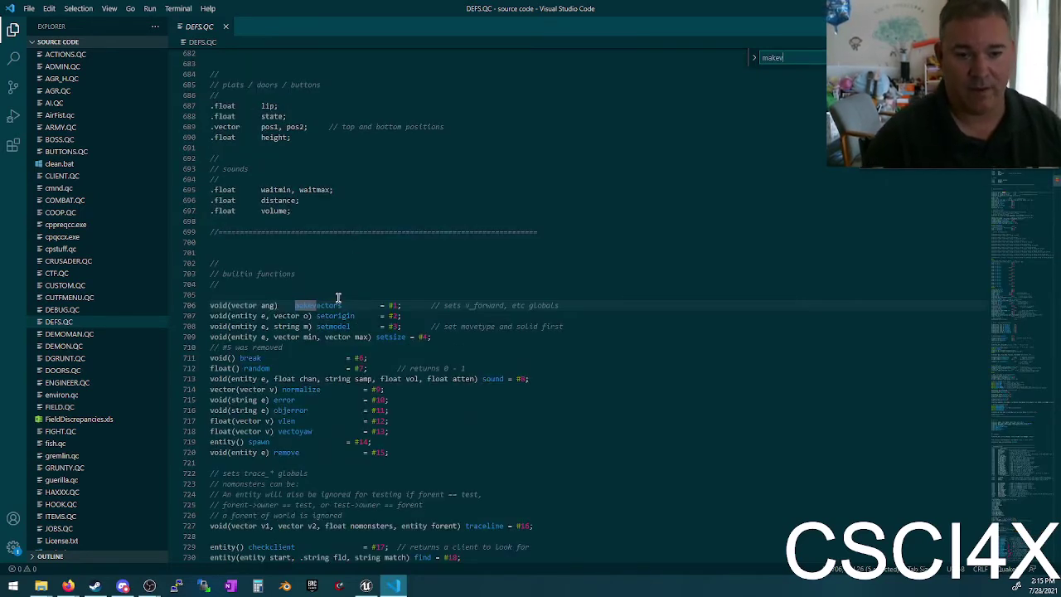
pyautogui.doubleClick(317, 305)
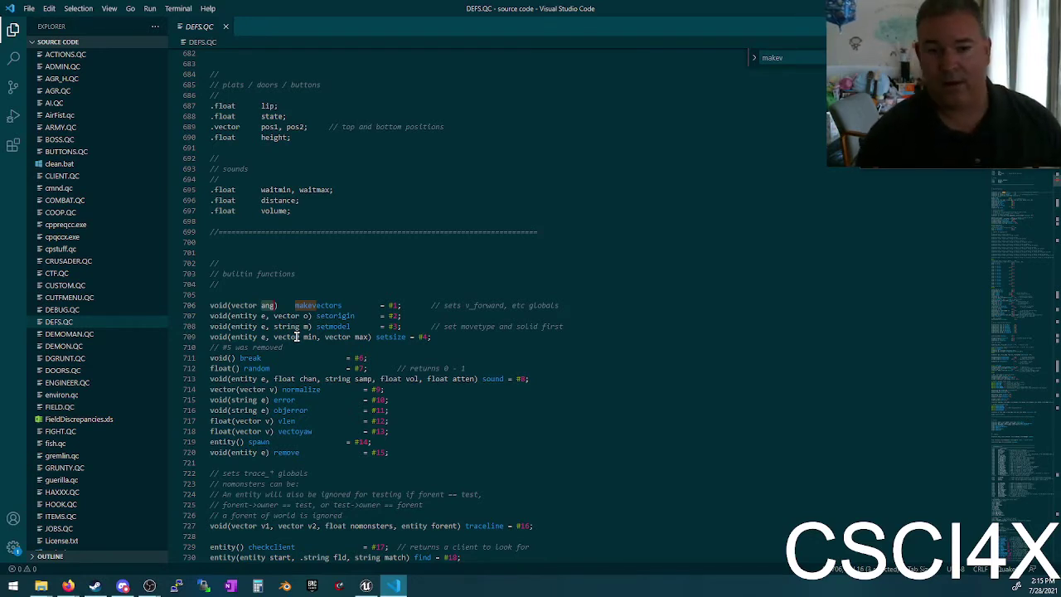
pyautogui.click(420, 271)
# Step: Search for v_forward and select its whole declaration line
pyautogui.hotkey('ctrl', 'f')
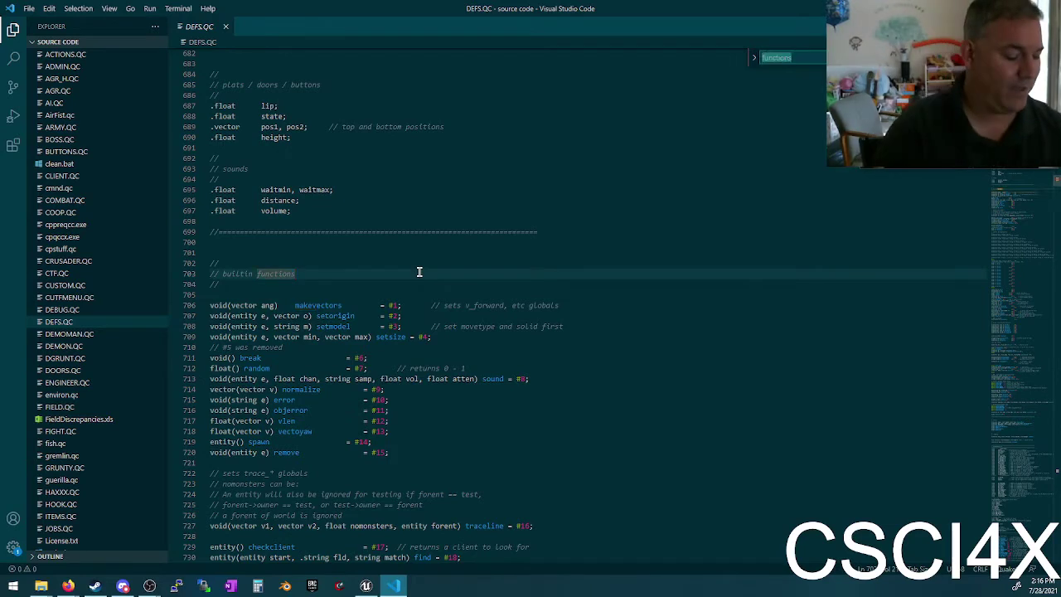
pyautogui.write('v_')
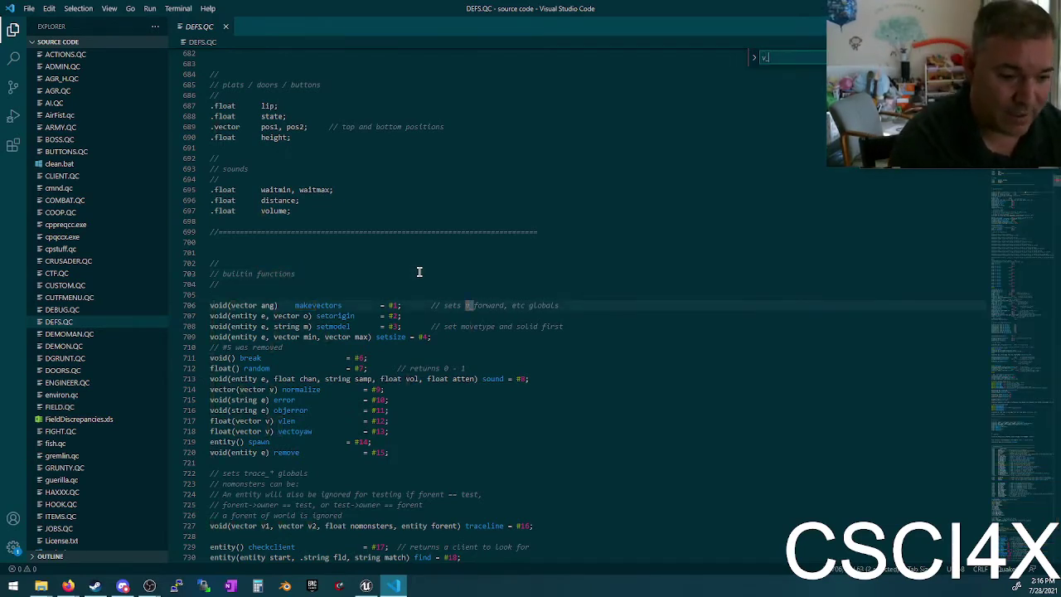
pyautogui.press('BackSpace')
pyautogui.press('BackSpace')
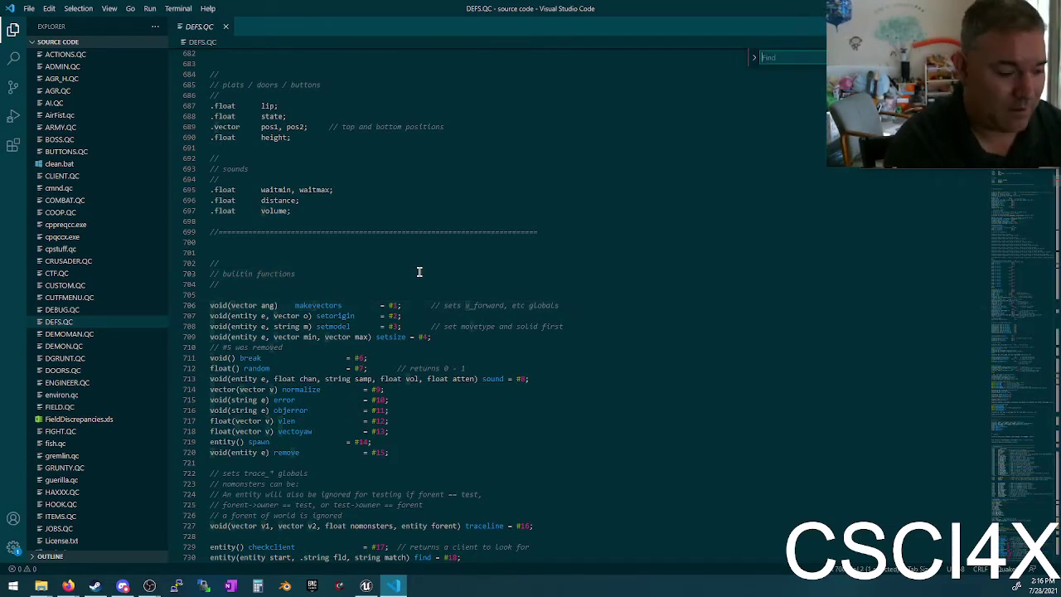
pyautogui.write('l')
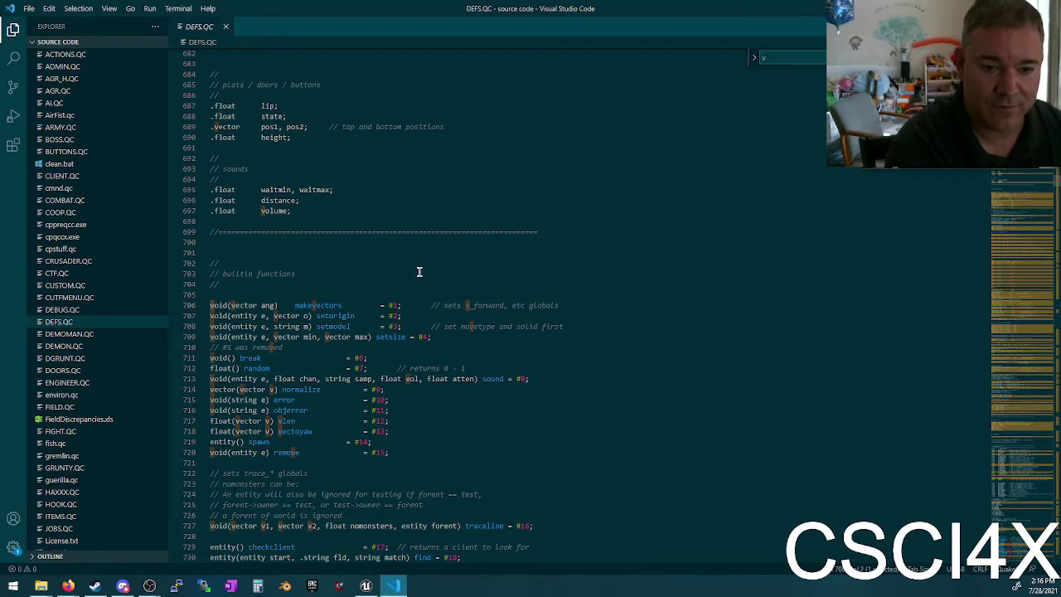
pyautogui.write('_forward')
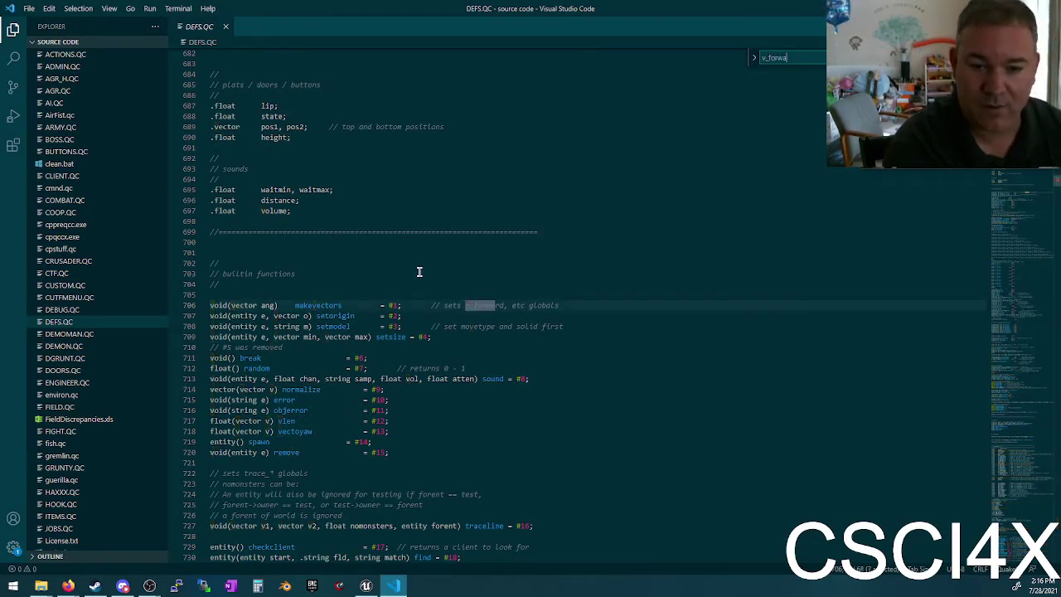
pyautogui.press('Return')
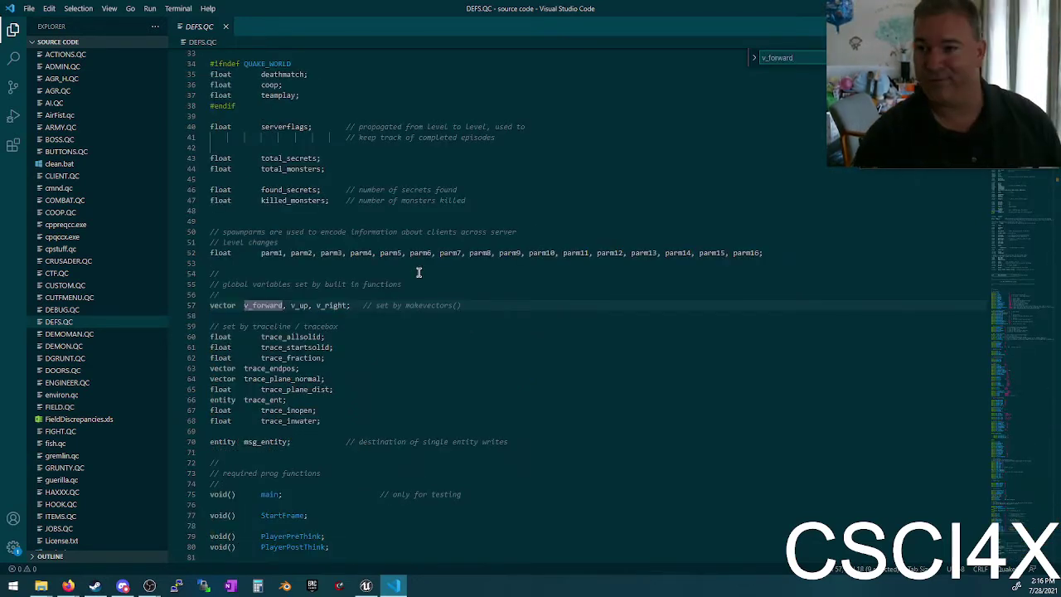
pyautogui.tripleClick(319, 305)
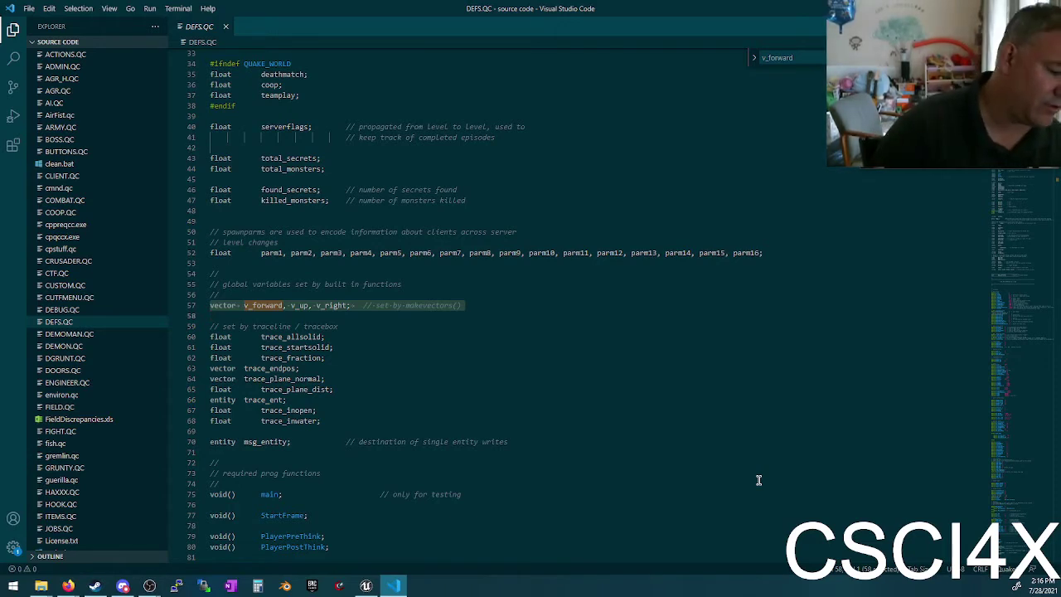
# Step: Point out the trace_fraction global, the parm1–parm16 globals and the global variables comment
pyautogui.click(314, 357)
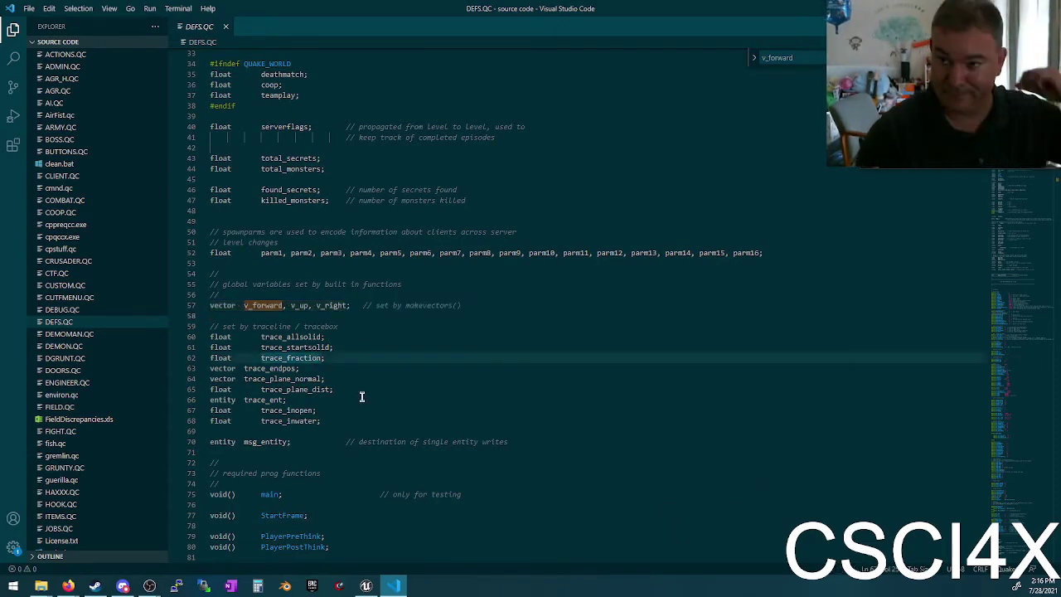
pyautogui.scroll(2, 351, 427)
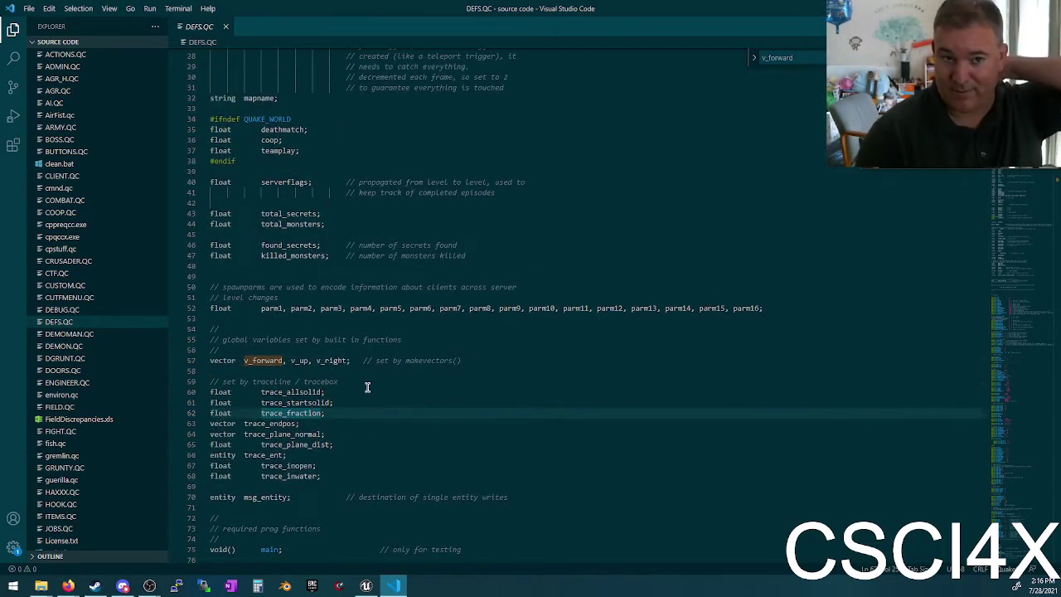
pyautogui.click(265, 312)
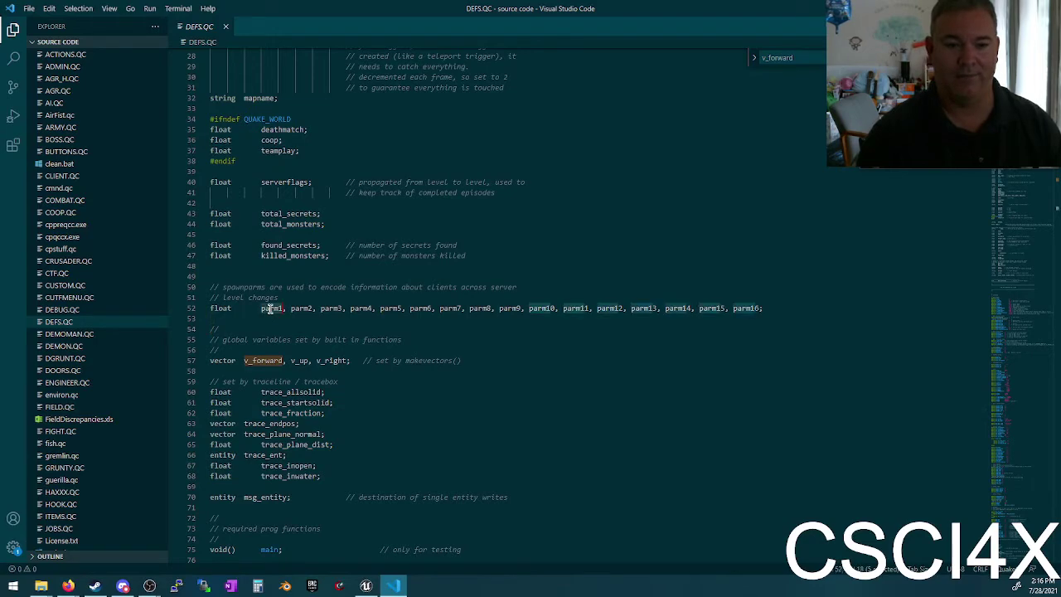
pyautogui.click(271, 339)
pyautogui.hotkey('ctrl', 'f')
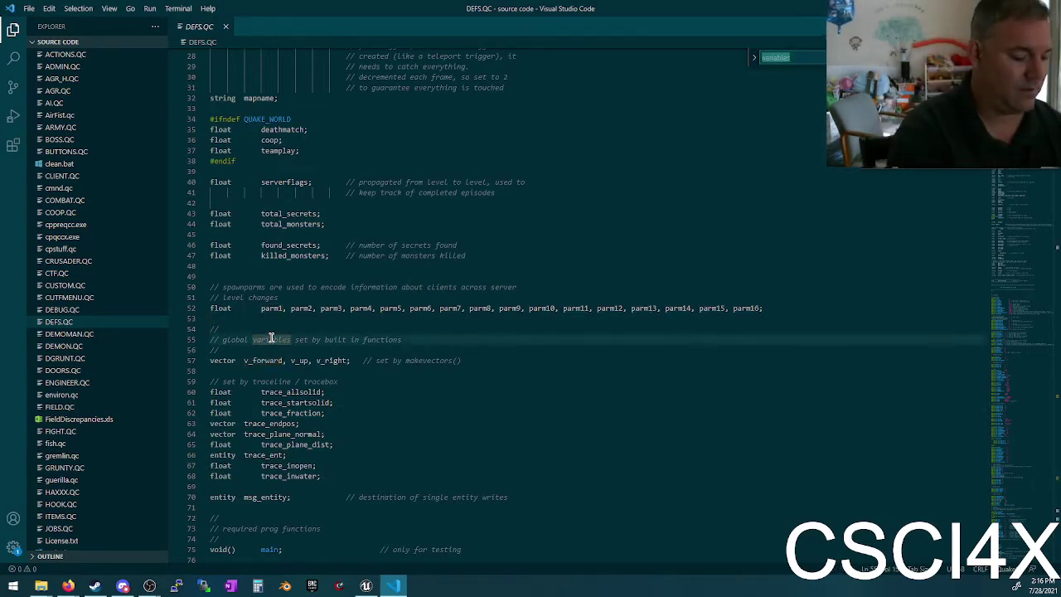
pyautogui.write('cross')
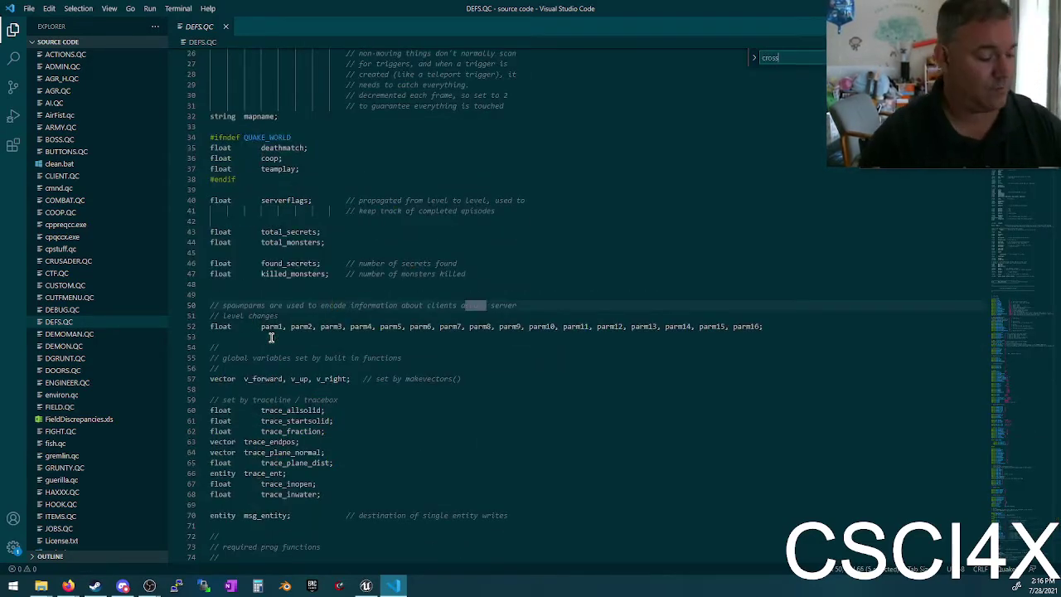
pyautogui.write(' pr')
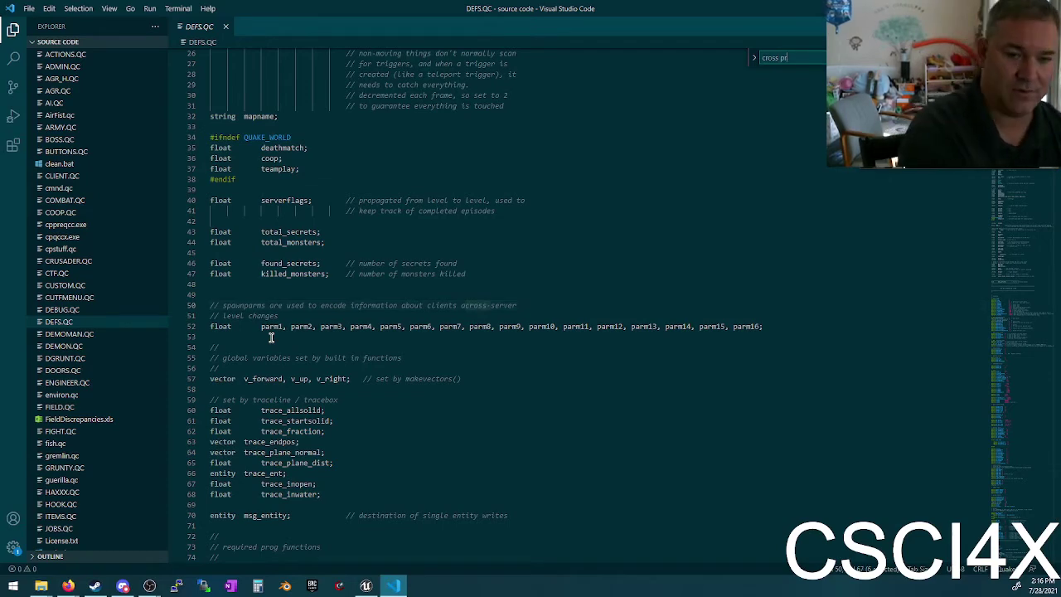
pyautogui.press('BackSpace')
pyautogui.press('BackSpace')
pyautogui.press('BackSpace')
pyautogui.scroll(-2, 271, 337)
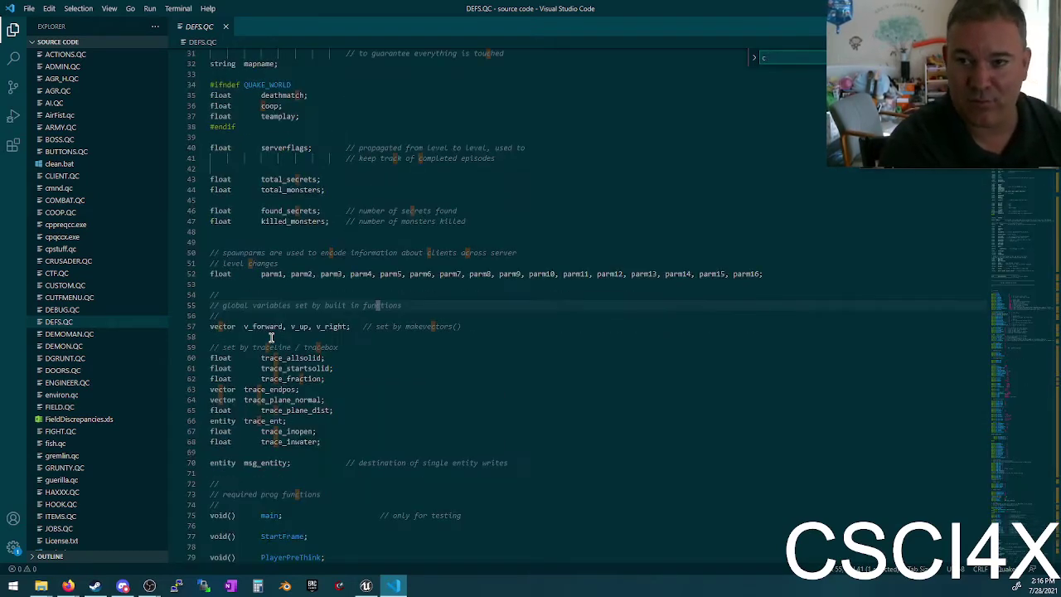
pyautogui.press('BackSpace')
pyautogui.press('BackSpace')
pyautogui.press('BackSpace')
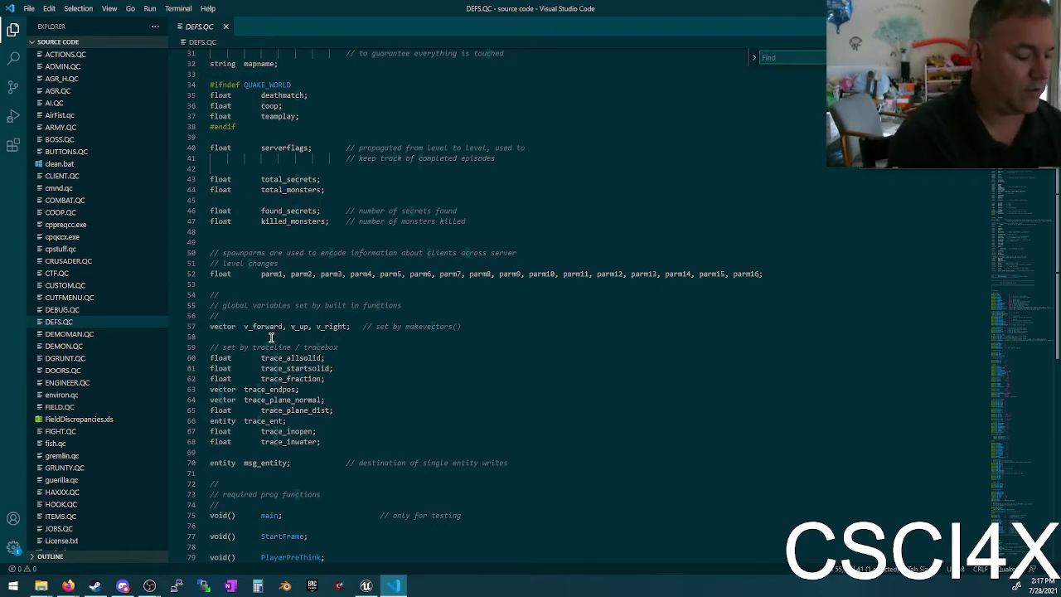
pyautogui.write('cross')
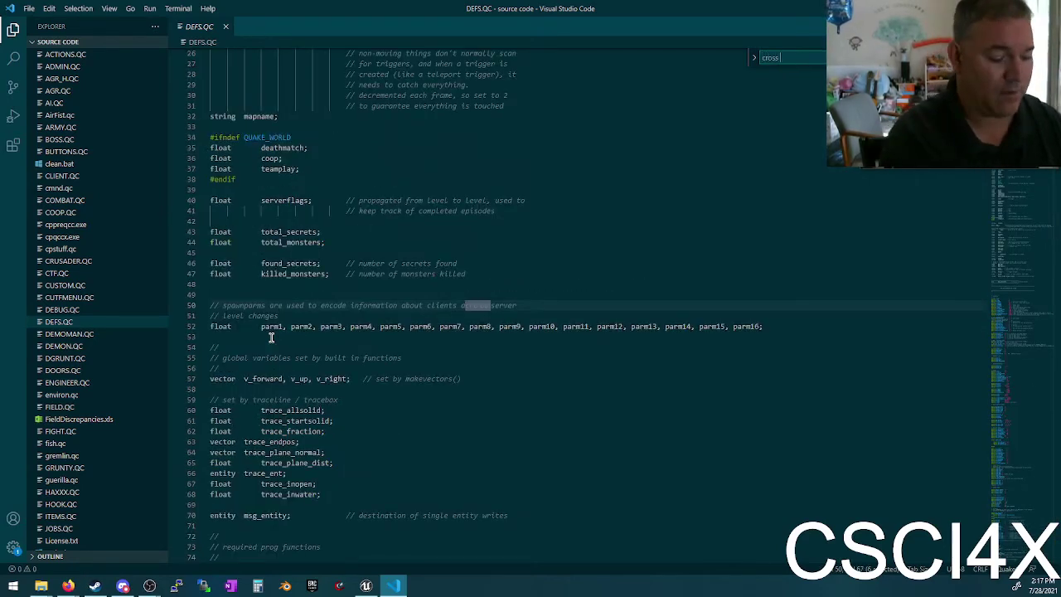
pyautogui.write(' pr')
pyautogui.press('BackSpace')
pyautogui.press('BackSpace')
pyautogui.press('BackSpace')
pyautogui.press('BackSpace')
pyautogui.press('BackSpace')
pyautogui.press('BackSpace')
pyautogui.press('BackSpace')
pyautogui.press('BackSpace')
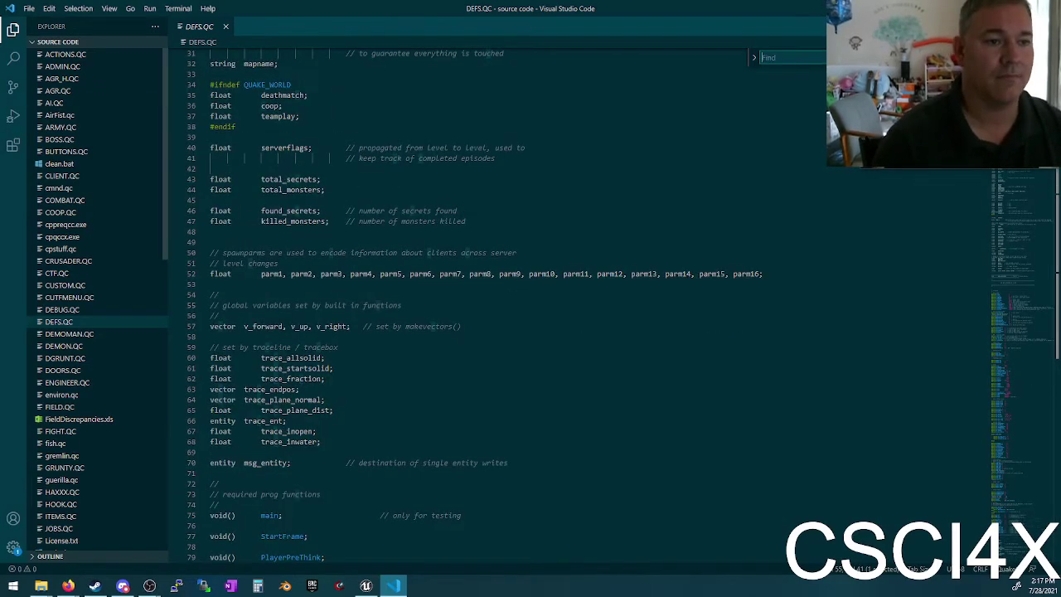
# Step: Search all files for 'cro' and open the crossproduct matches in TFORT.QC and WEAPONS.QC
pyautogui.click(13, 66)
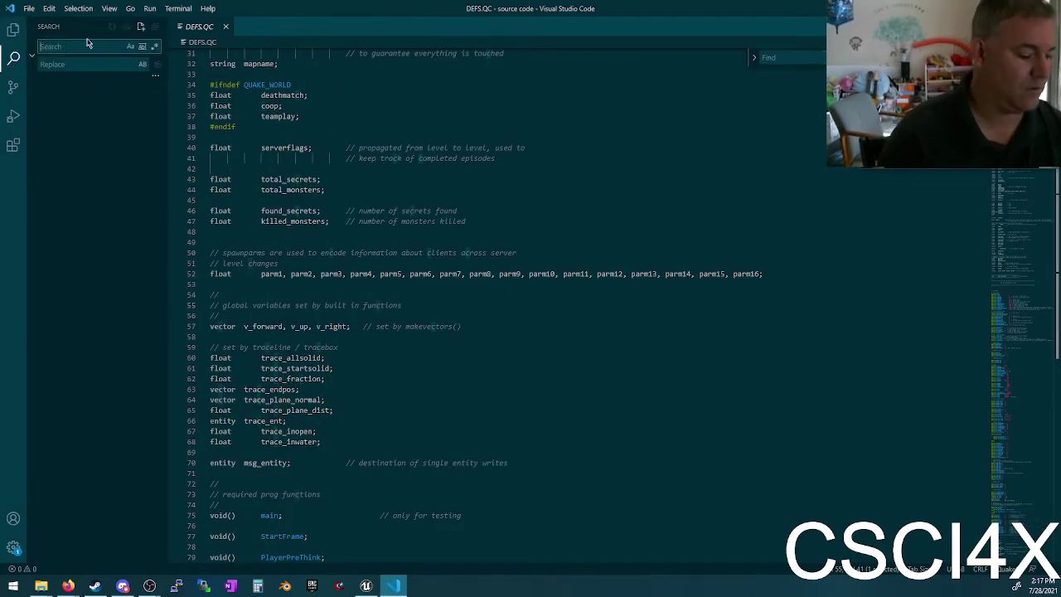
pyautogui.write('cross')
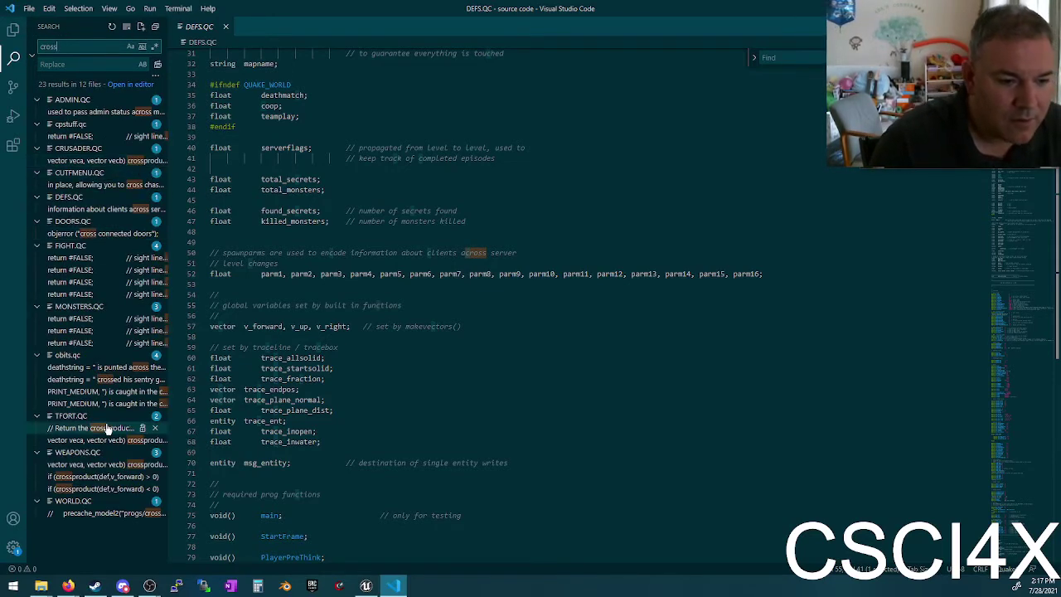
pyautogui.click(74, 428)
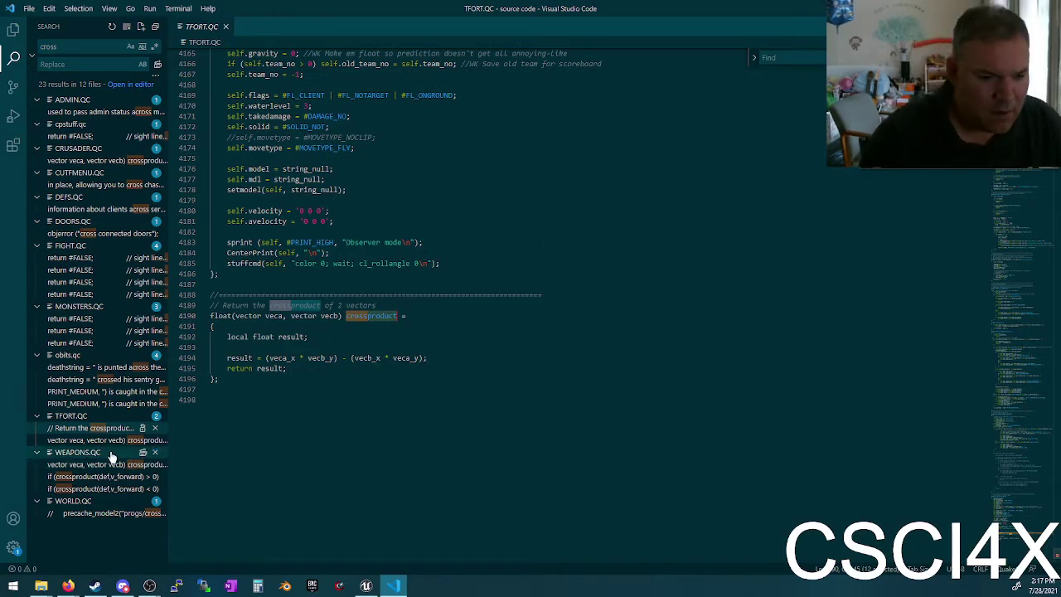
pyautogui.click(94, 488)
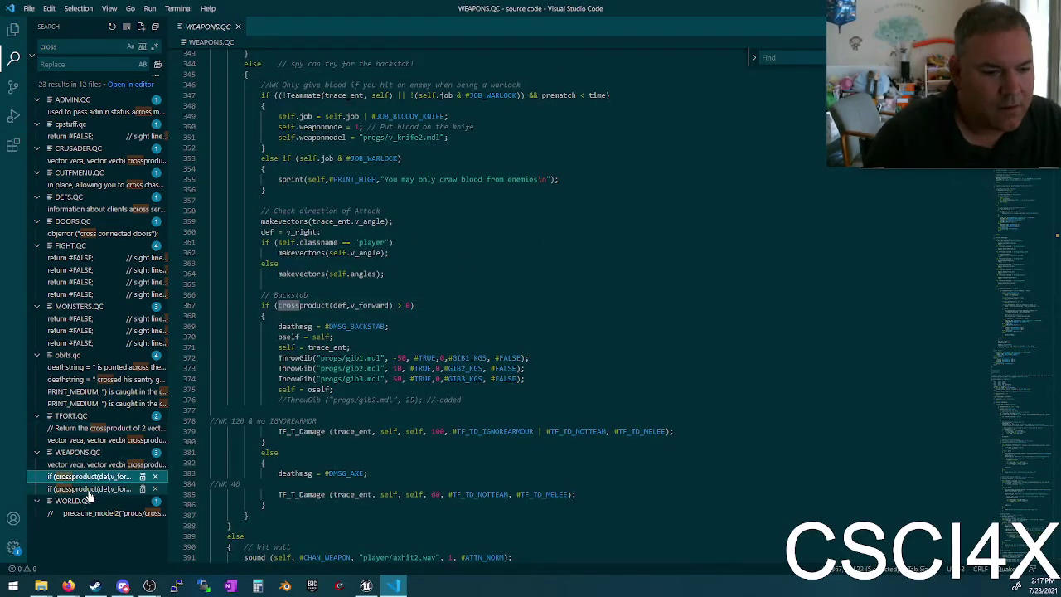
pyautogui.click(99, 465)
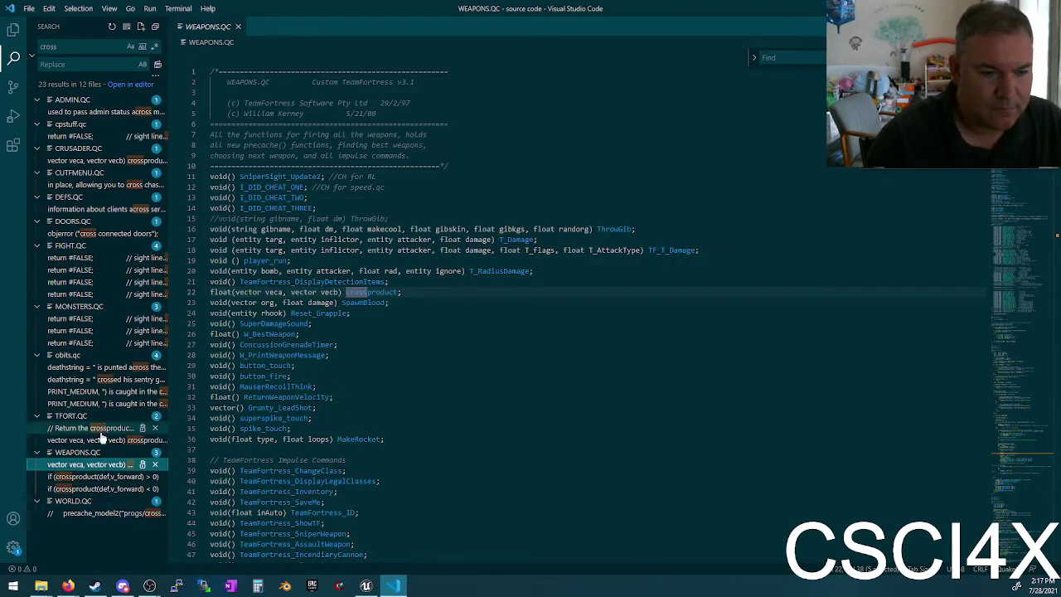
pyautogui.click(103, 439)
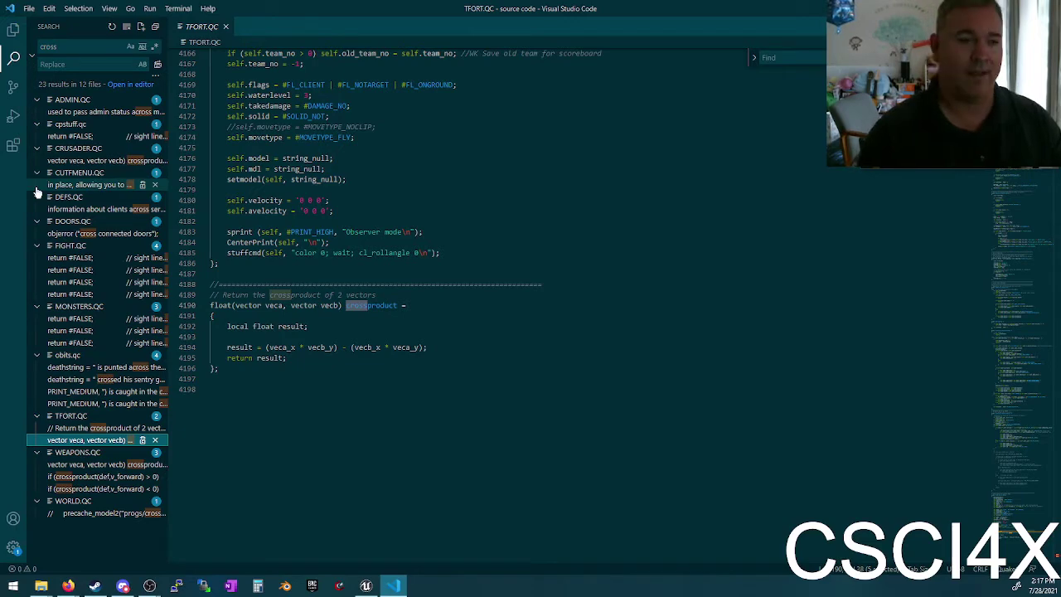
# Step: Return to DEFS.QC via its search result and select the end_sys_globals marker line
pyautogui.click(82, 211)
pyautogui.scroll(-7, 332, 254)
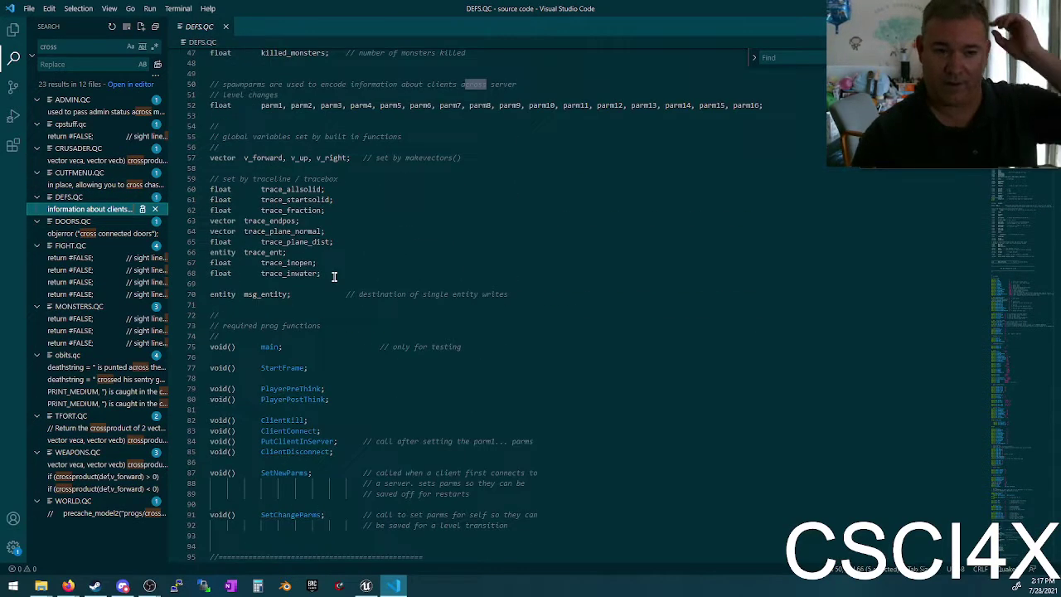
pyautogui.scroll(5, 330, 265)
pyautogui.scroll(-7, 329, 270)
pyautogui.scroll(11, 336, 257)
pyautogui.scroll(5, 342, 269)
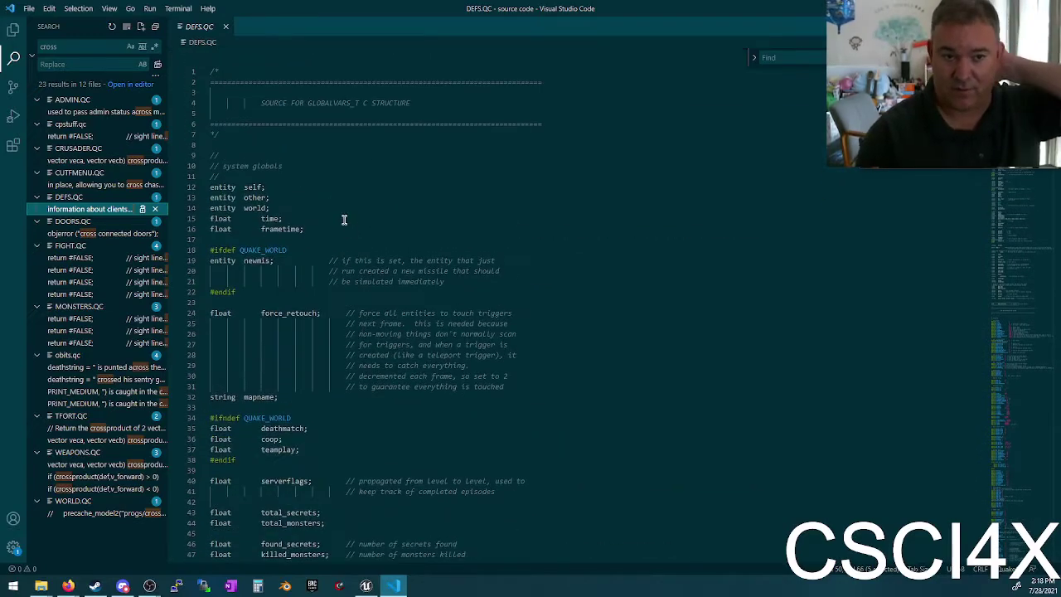
pyautogui.scroll(-15, 342, 265)
pyautogui.scroll(-4, 333, 226)
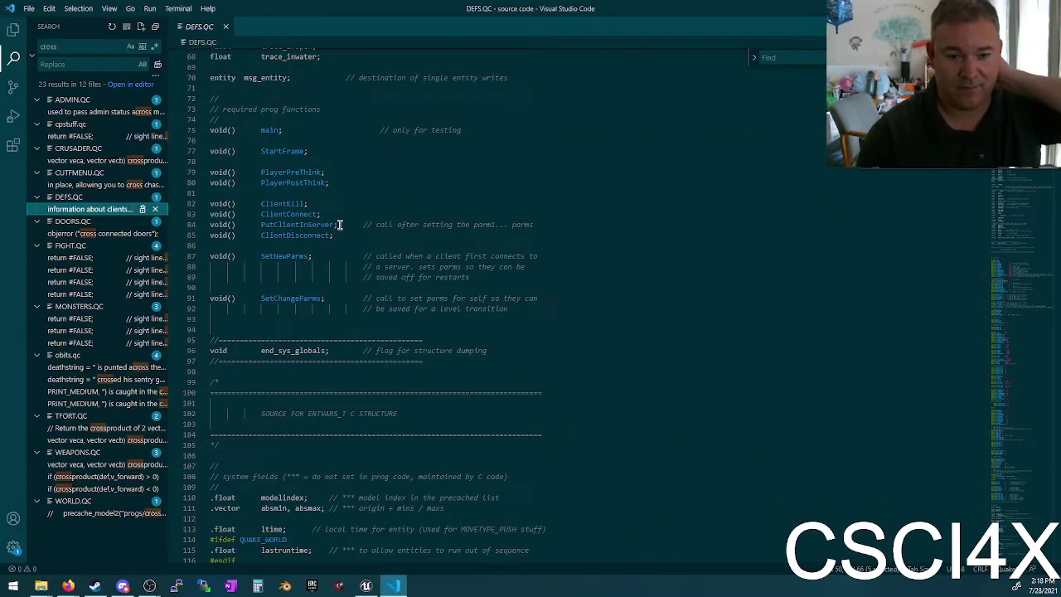
pyautogui.tripleClick(293, 266)
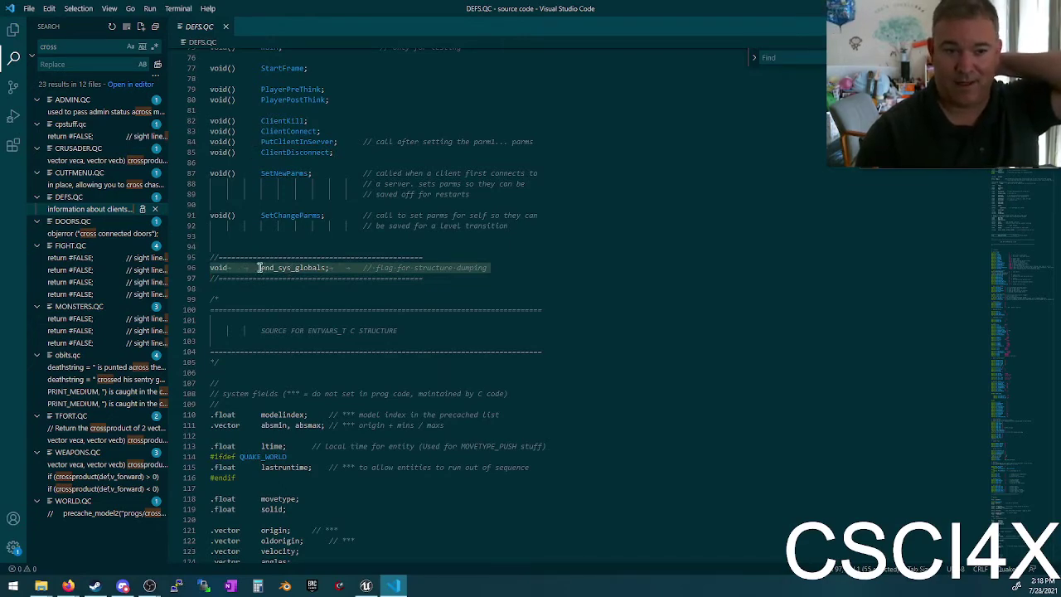
# Step: Highlight ENTVARS_T and every float field in the entity fields section
pyautogui.scroll(20, 332, 184)
pyautogui.scroll(-20, 323, 141)
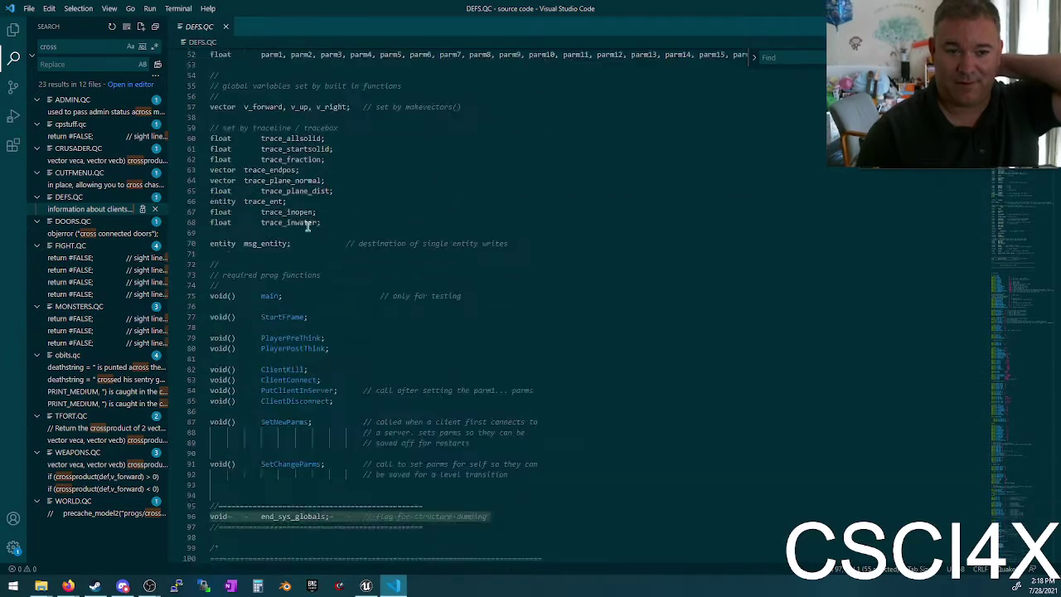
pyautogui.scroll(-5, 390, 292)
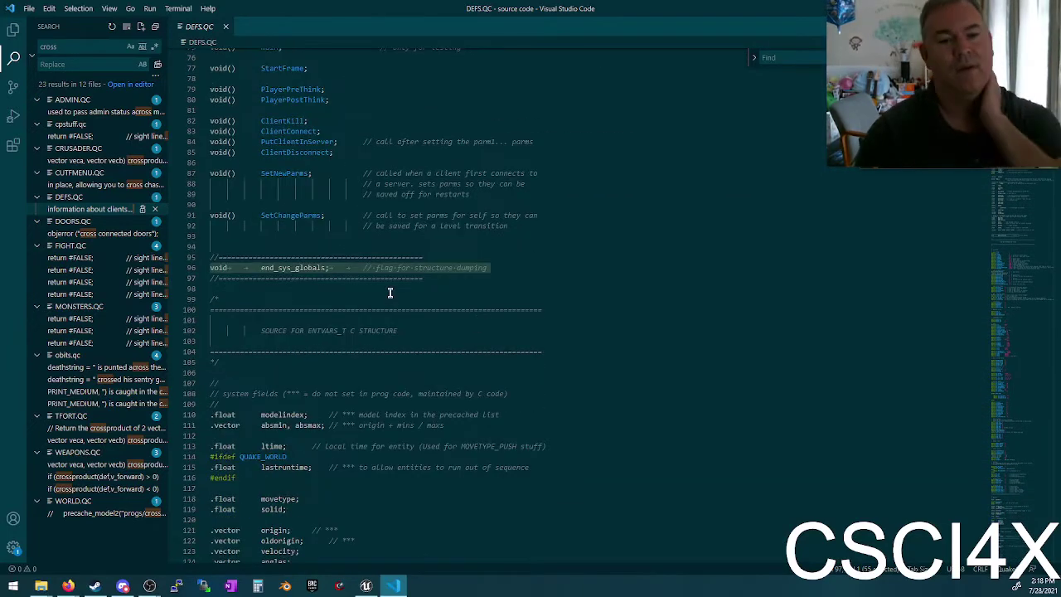
pyautogui.scroll(-3, 440, 285)
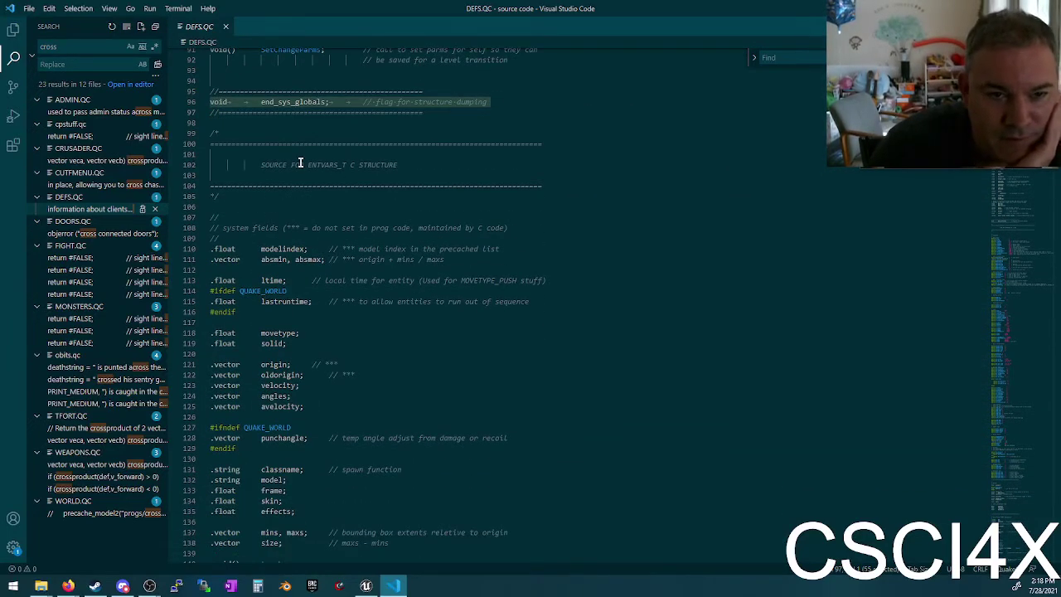
pyautogui.doubleClick(327, 165)
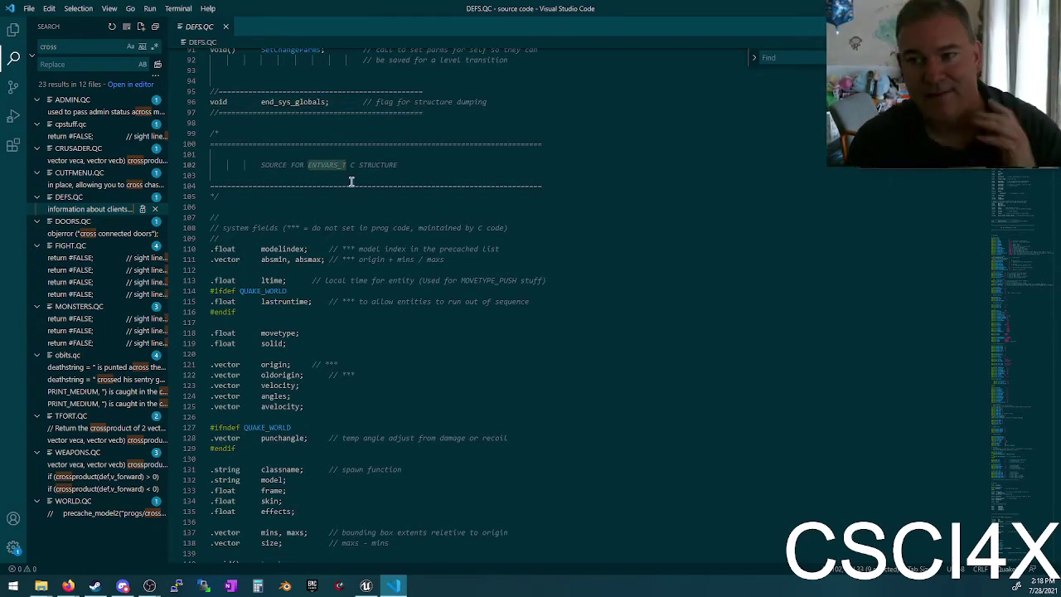
pyautogui.doubleClick(222, 251)
# Step: Select the system fields comment line and the end_sys_fields marker line
pyautogui.scroll(-6, 347, 341)
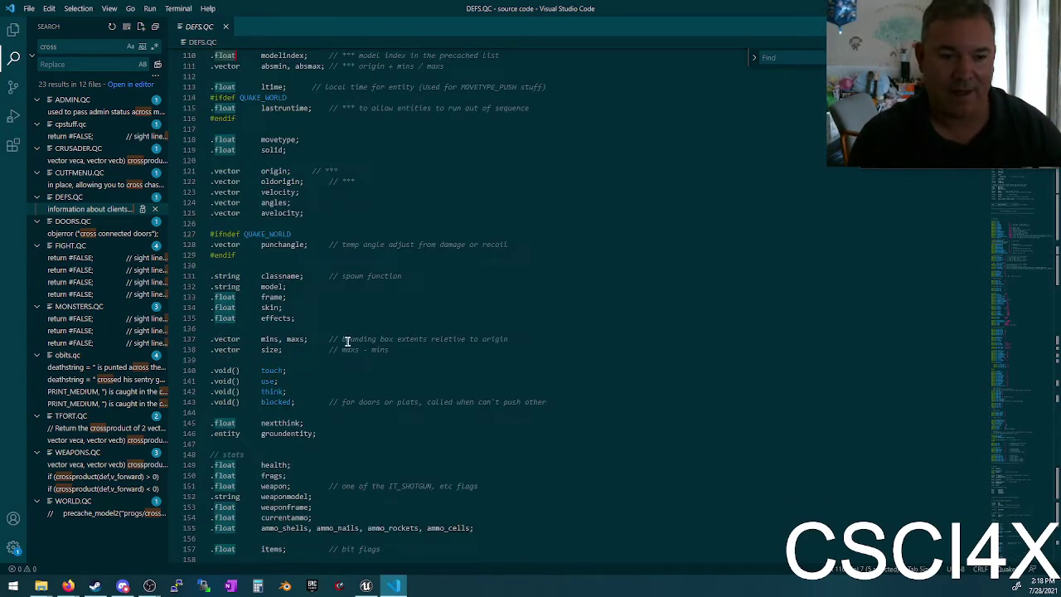
pyautogui.scroll(-20, 347, 341)
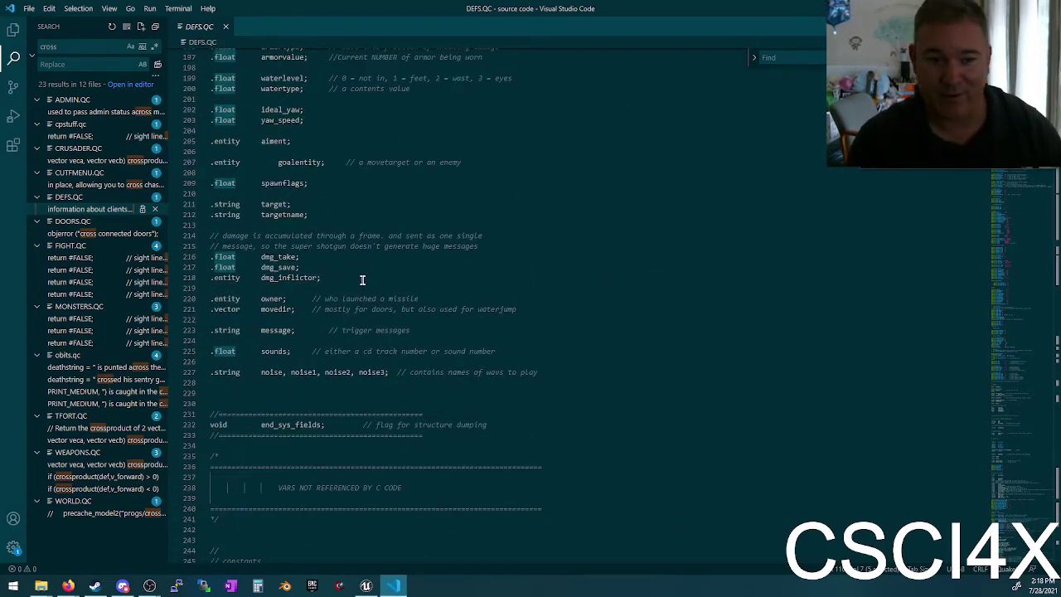
pyautogui.scroll(20, 365, 279)
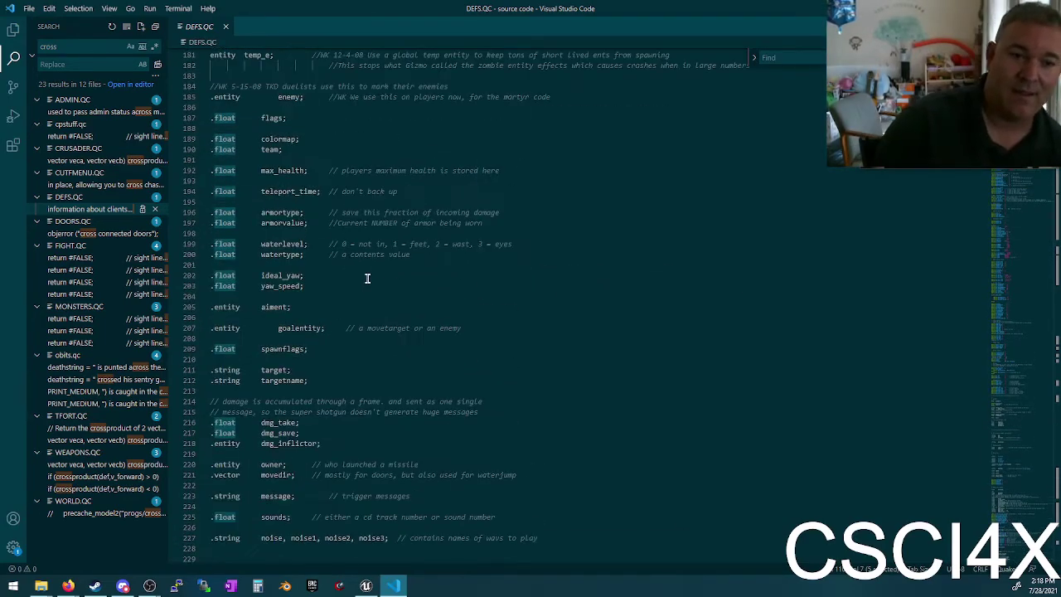
pyautogui.scroll(13, 367, 278)
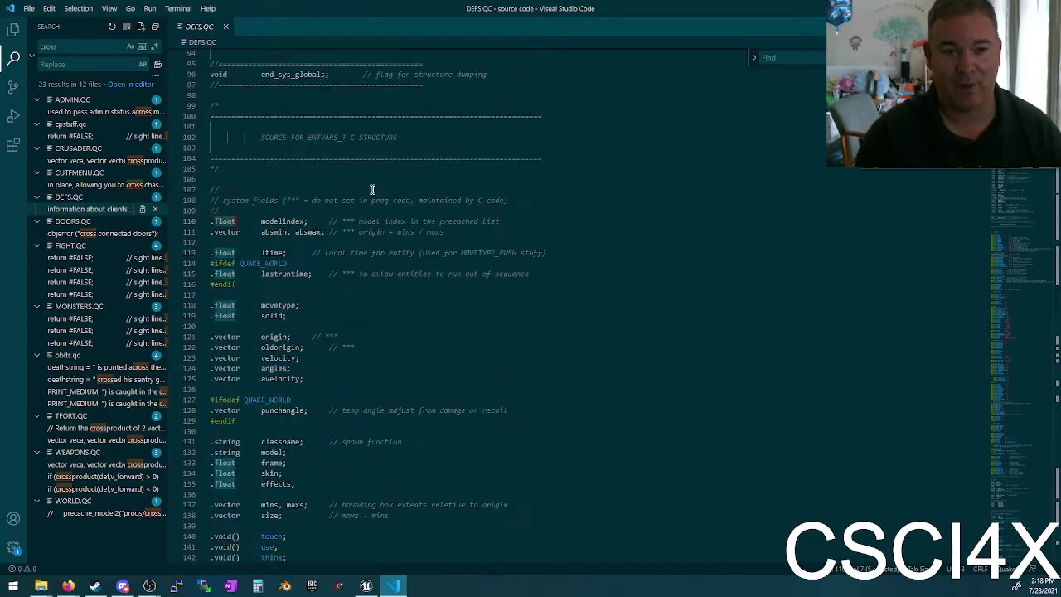
pyautogui.tripleClick(320, 226)
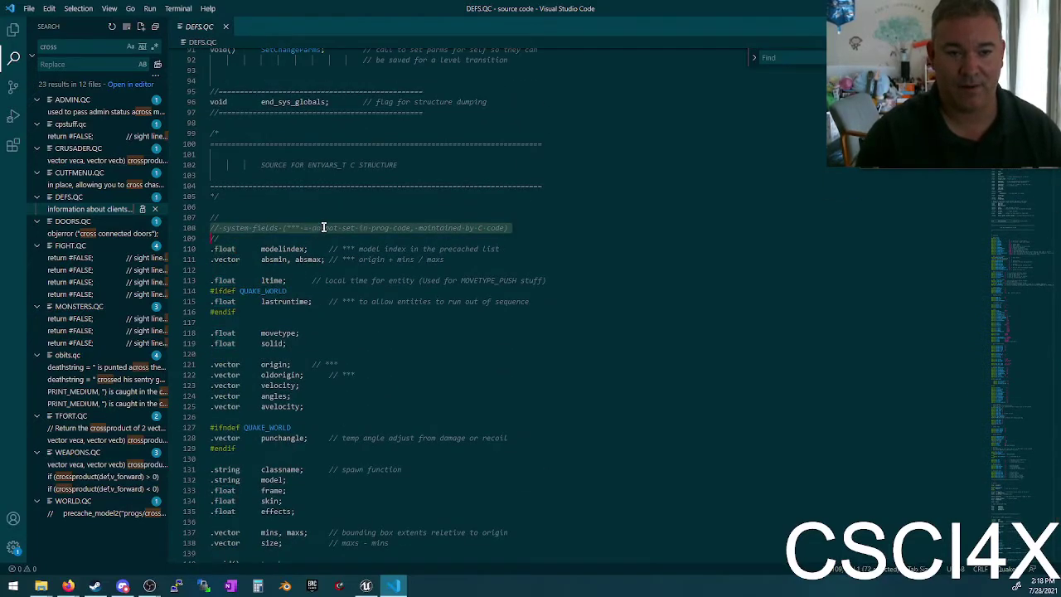
pyautogui.scroll(-13, 352, 272)
pyautogui.scroll(-12, 351, 272)
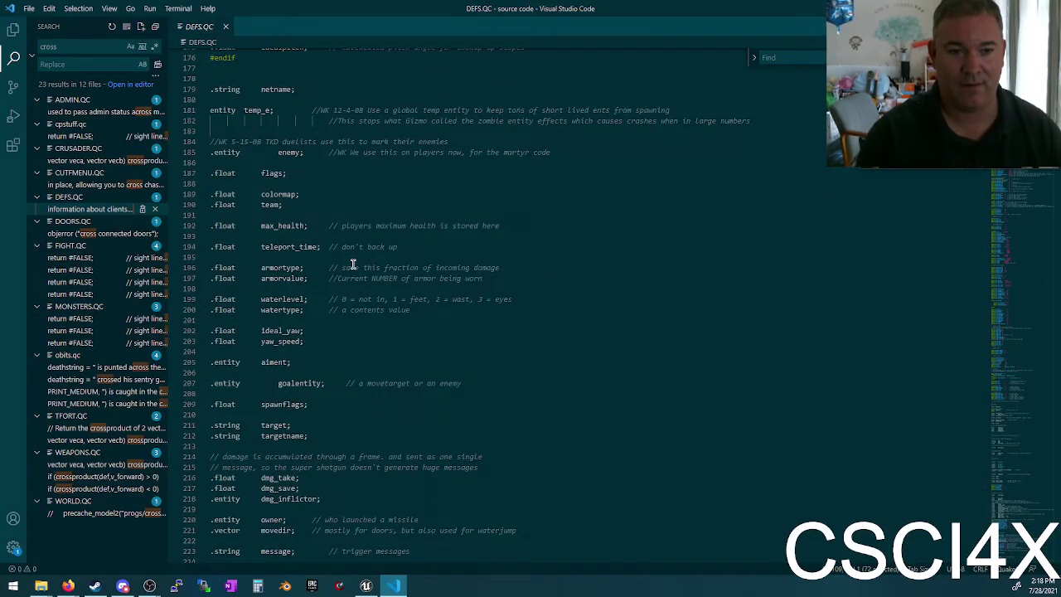
pyautogui.scroll(-11, 352, 263)
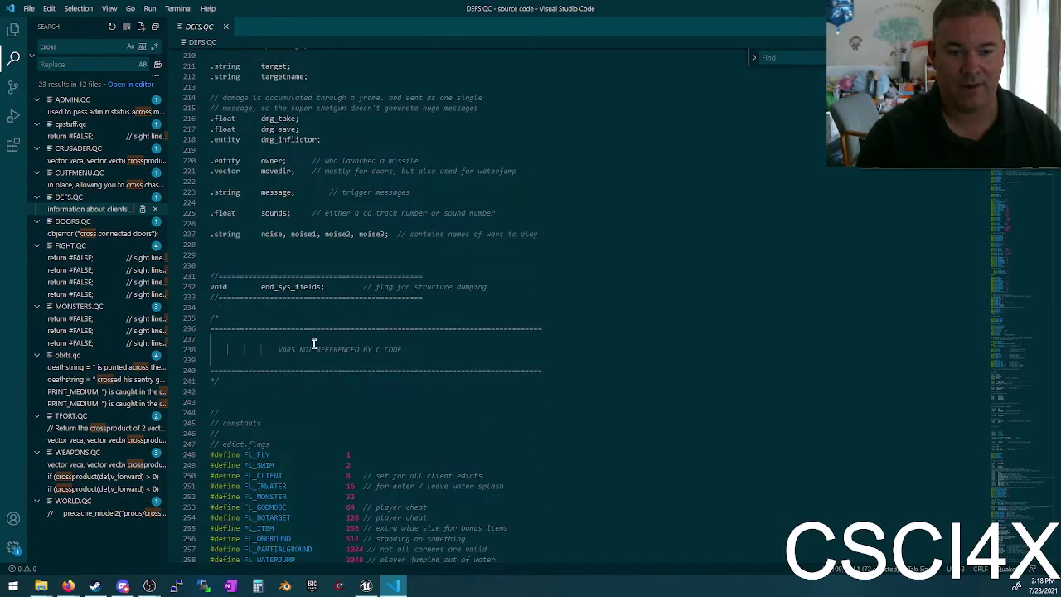
pyautogui.tripleClick(290, 281)
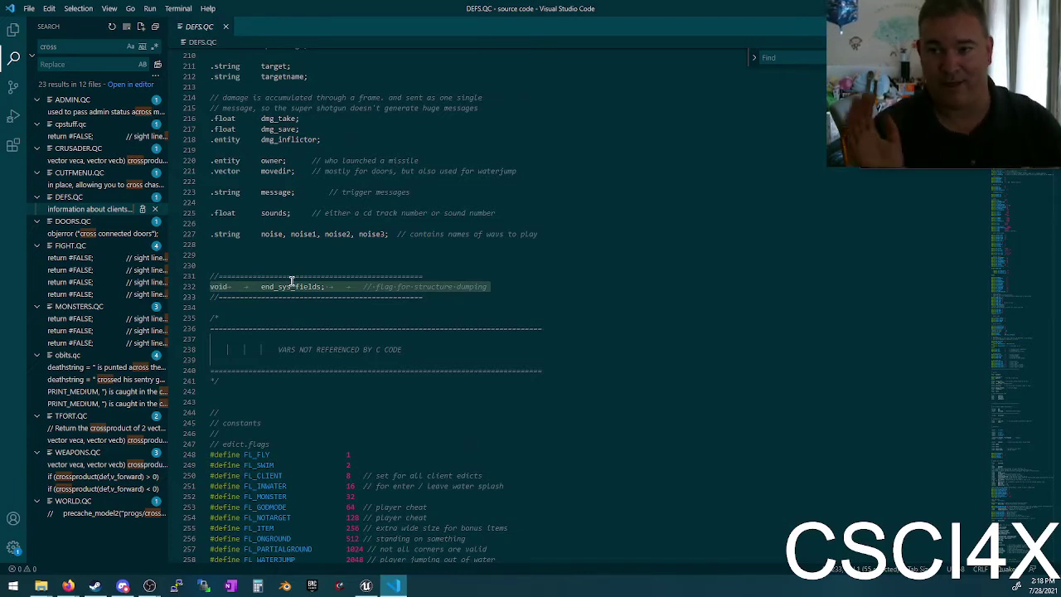
# Step: Scroll down and highlight the movedist and gameover globals and the teamplay cvar
pyautogui.scroll(-15, 292, 282)
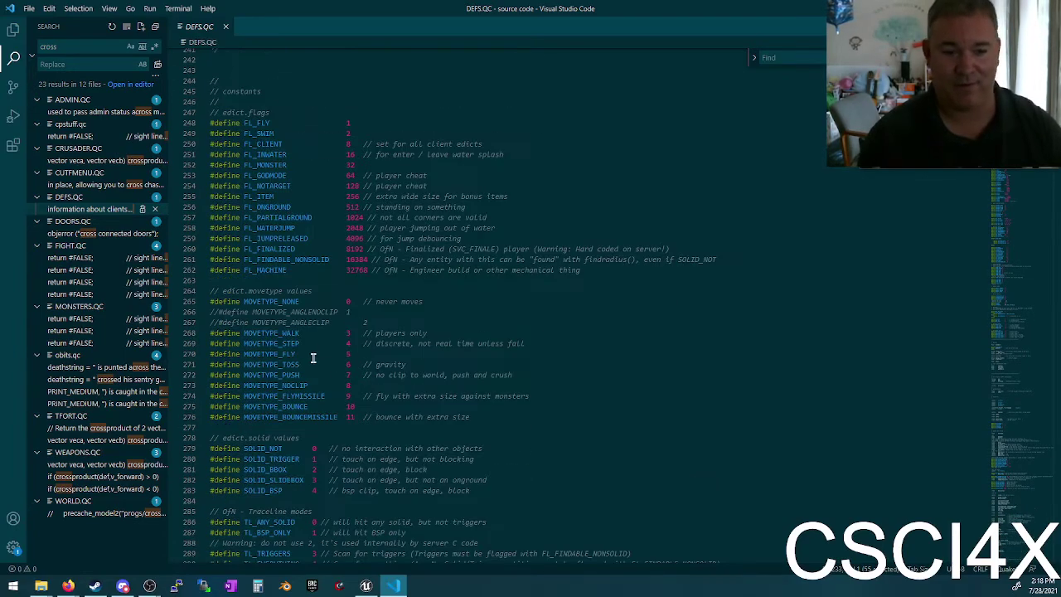
pyautogui.scroll(-20, 331, 365)
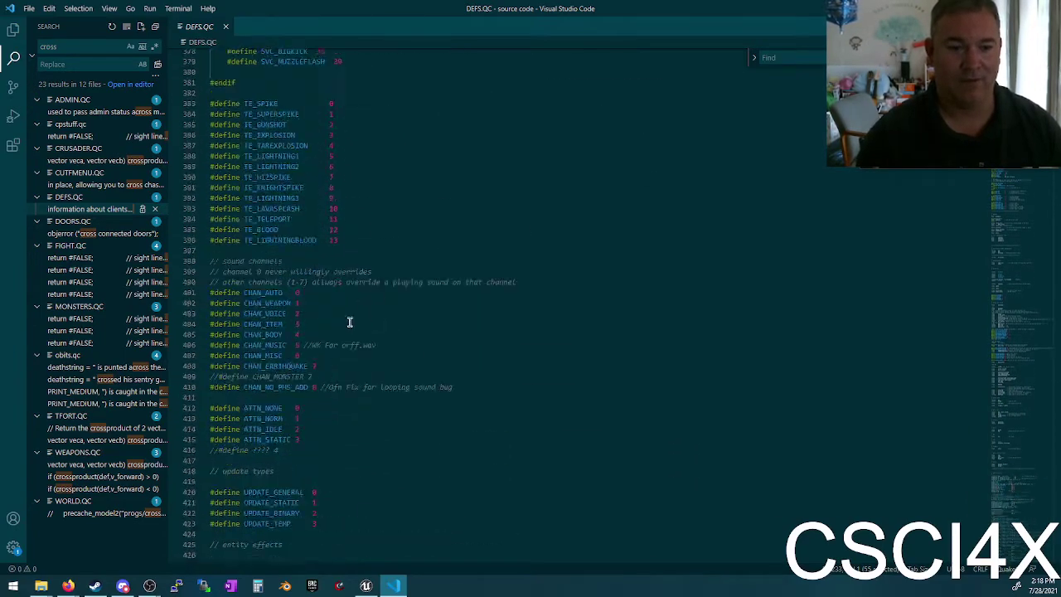
pyautogui.scroll(-14, 374, 286)
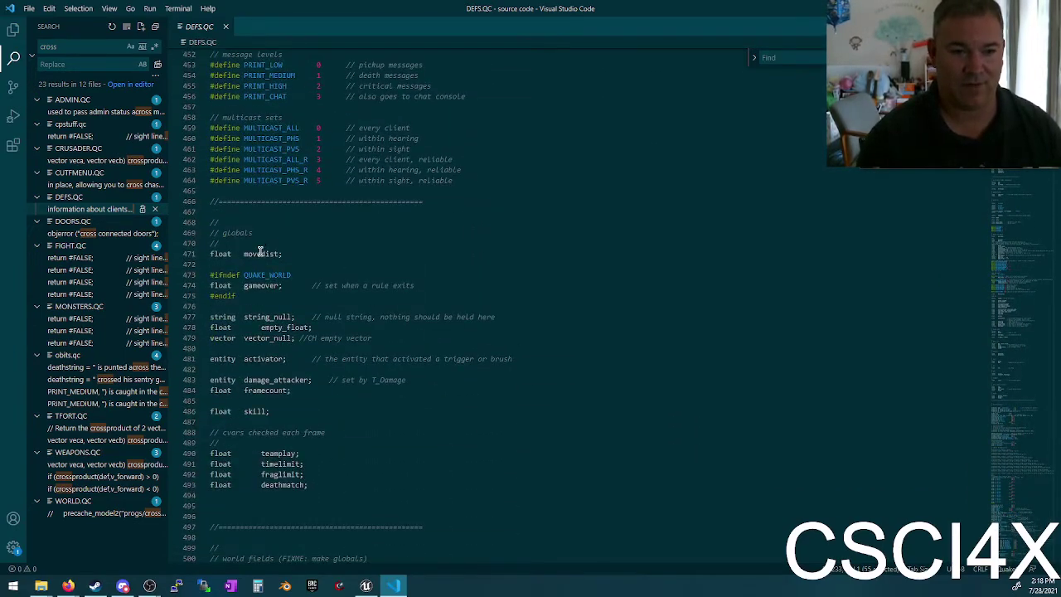
pyautogui.click(258, 254)
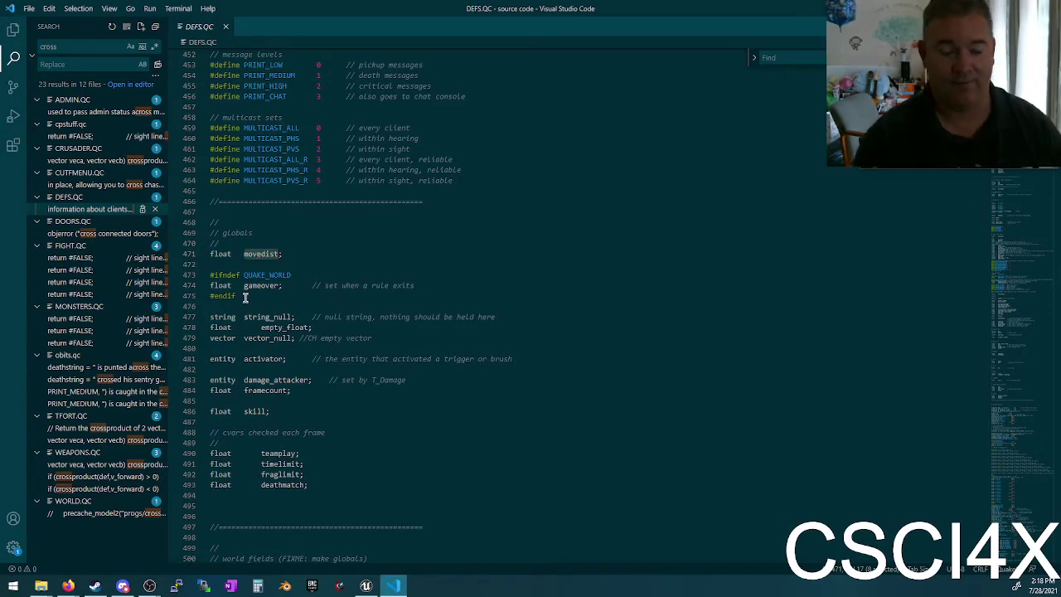
pyautogui.click(264, 285)
pyautogui.scroll(-5, 290, 307)
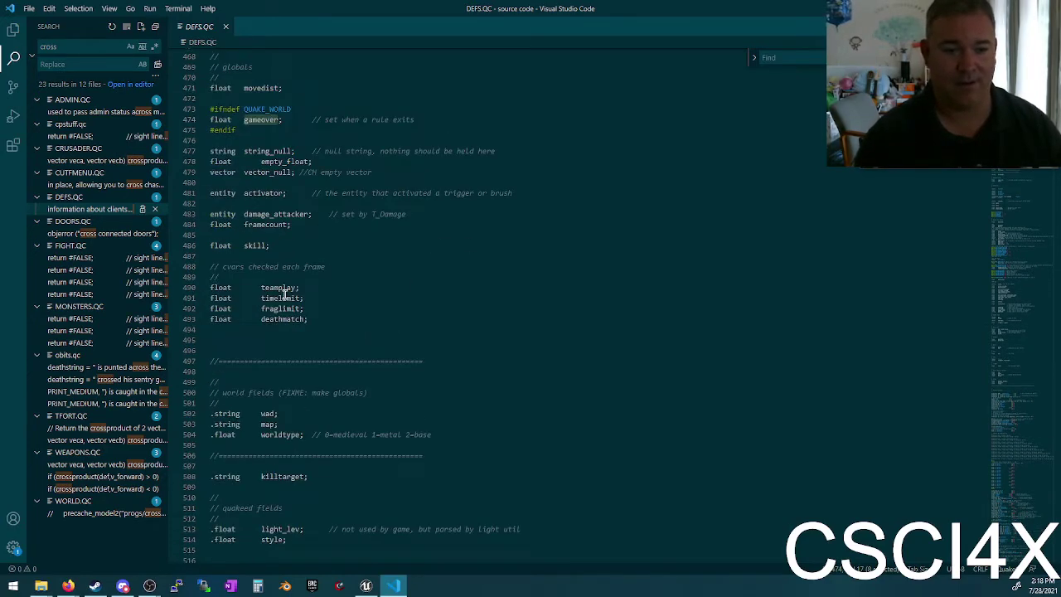
pyautogui.click(285, 286)
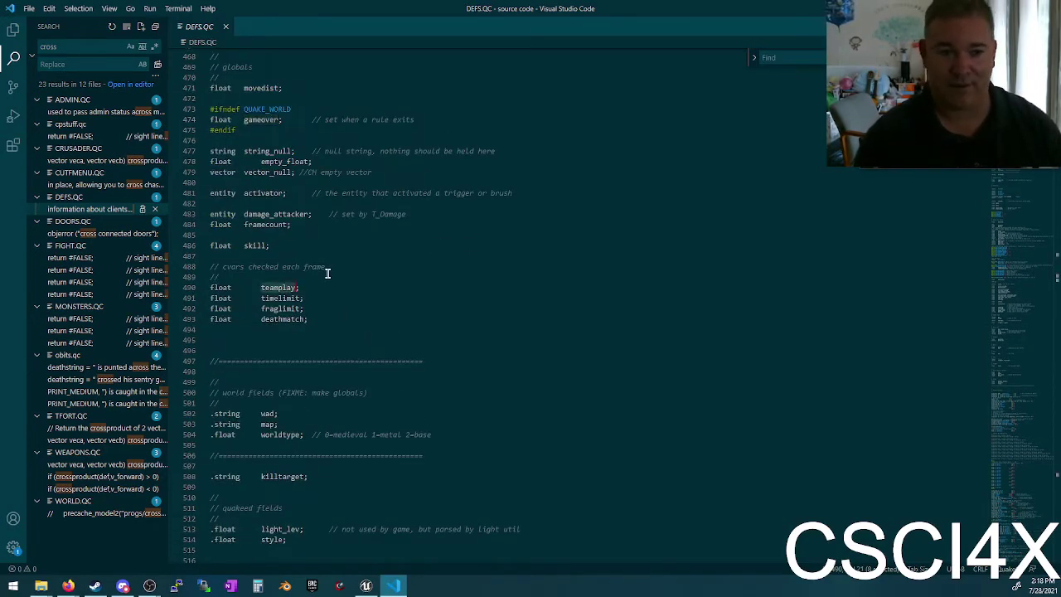
# Step: Highlight the wad field's string type, the float declarations and the teamplay declaration line
pyautogui.scroll(10, 373, 280)
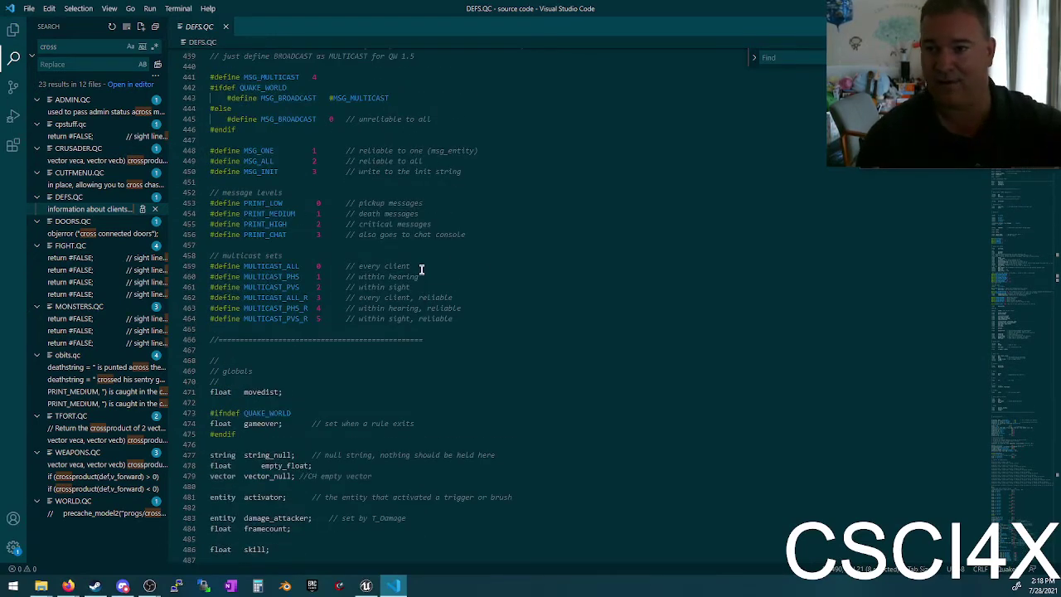
pyautogui.scroll(-12, 395, 282)
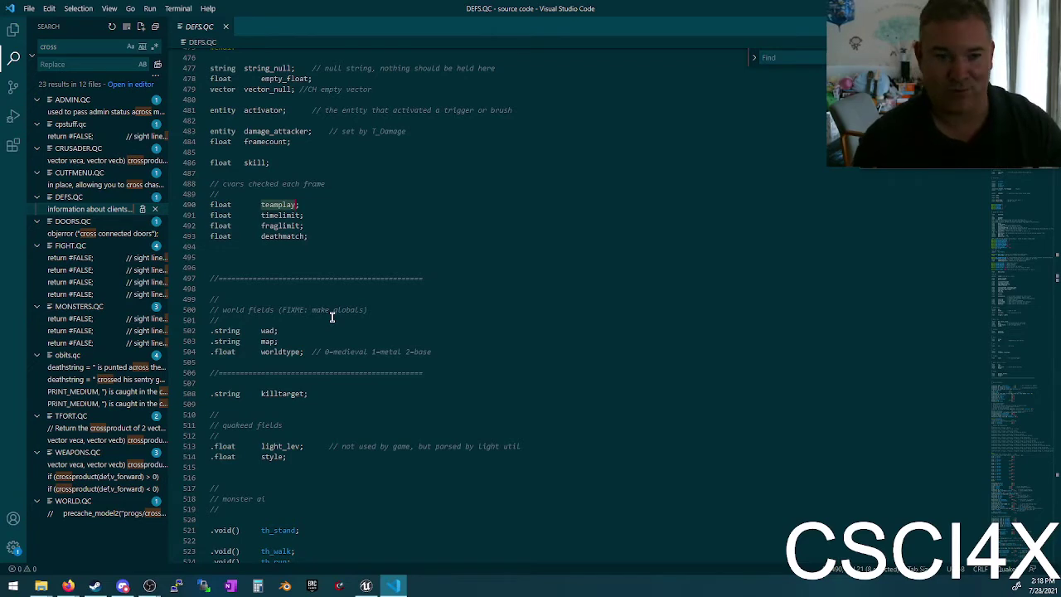
pyautogui.scroll(-3, 289, 230)
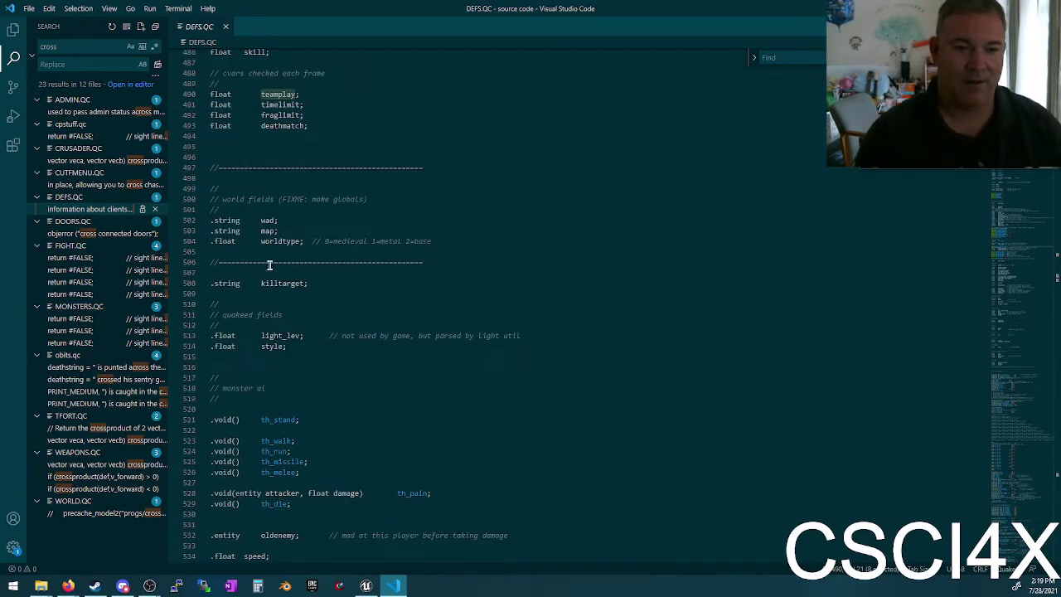
pyautogui.doubleClick(226, 220)
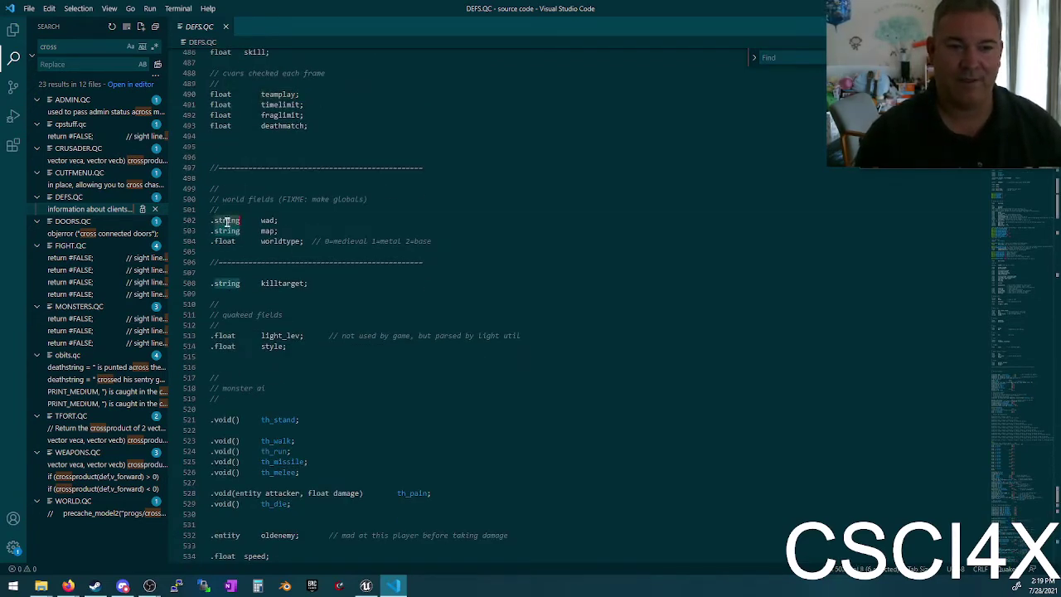
pyautogui.doubleClick(222, 105)
pyautogui.click(212, 97)
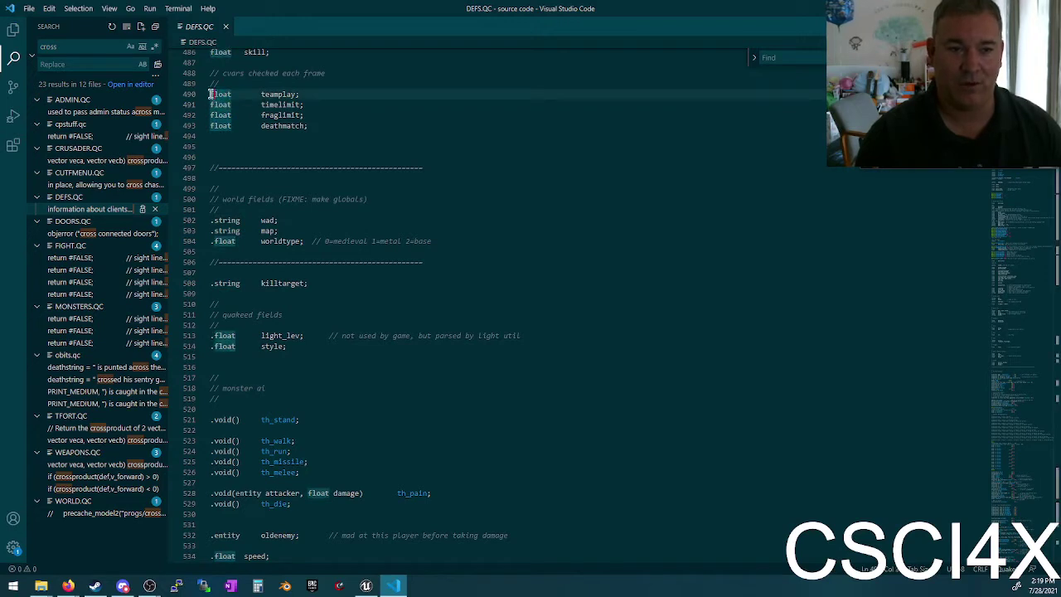
pyautogui.click(282, 93)
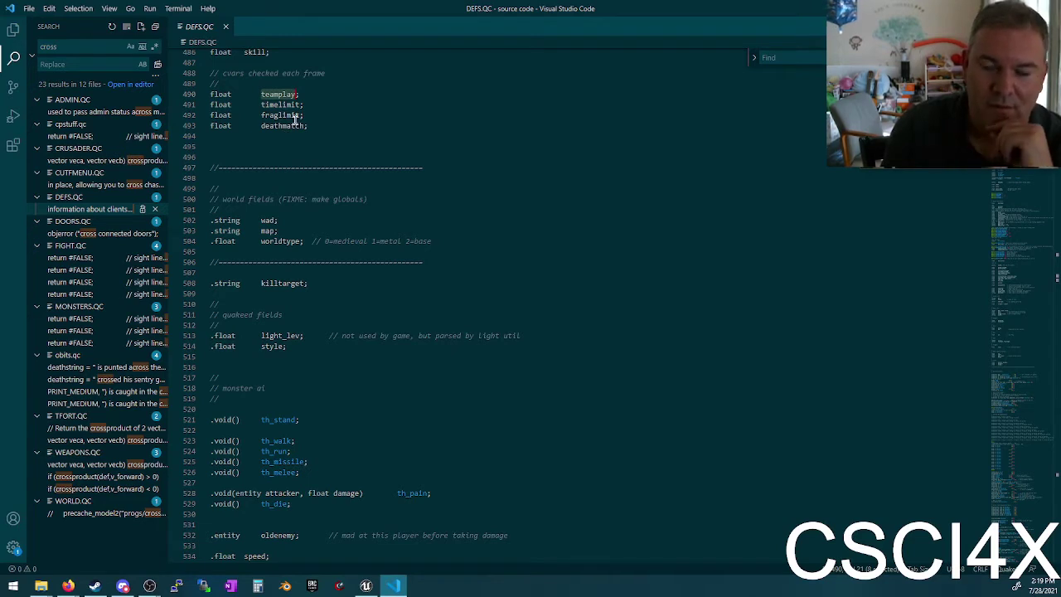
pyautogui.doubleClick(267, 106)
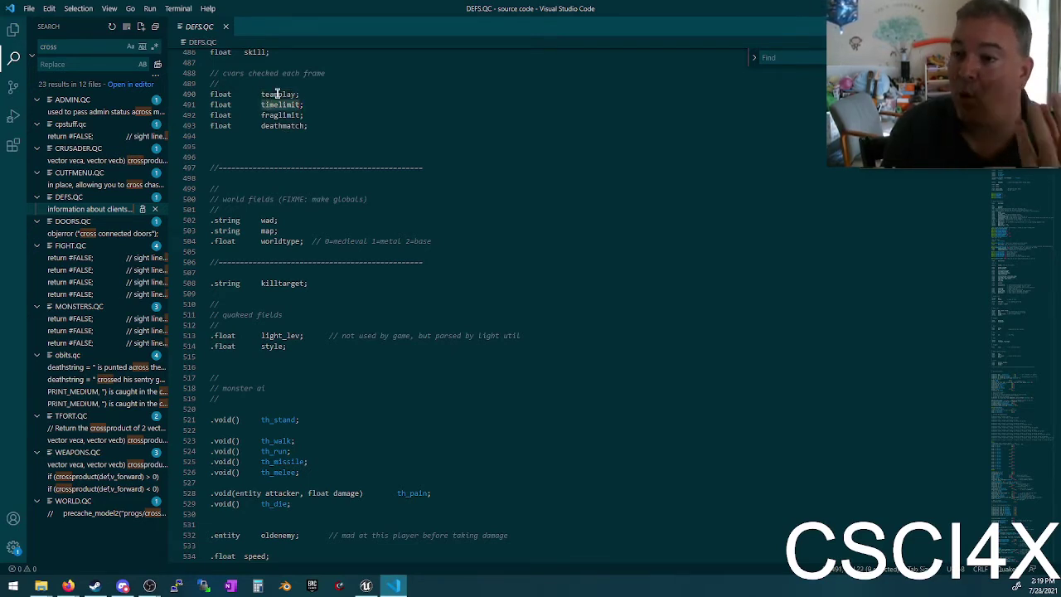
pyautogui.doubleClick(219, 105)
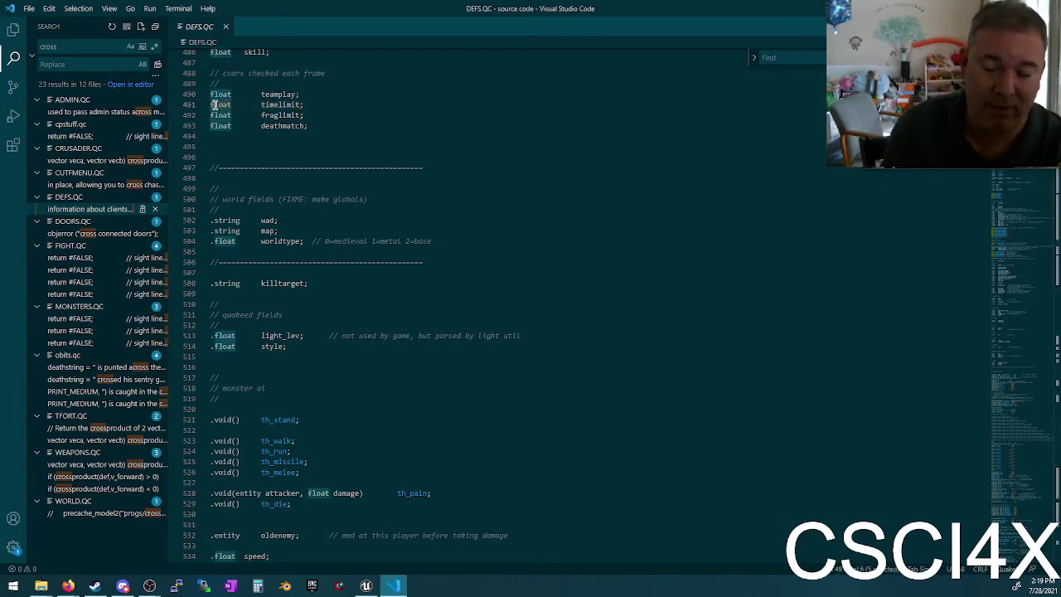
pyautogui.doubleClick(272, 105)
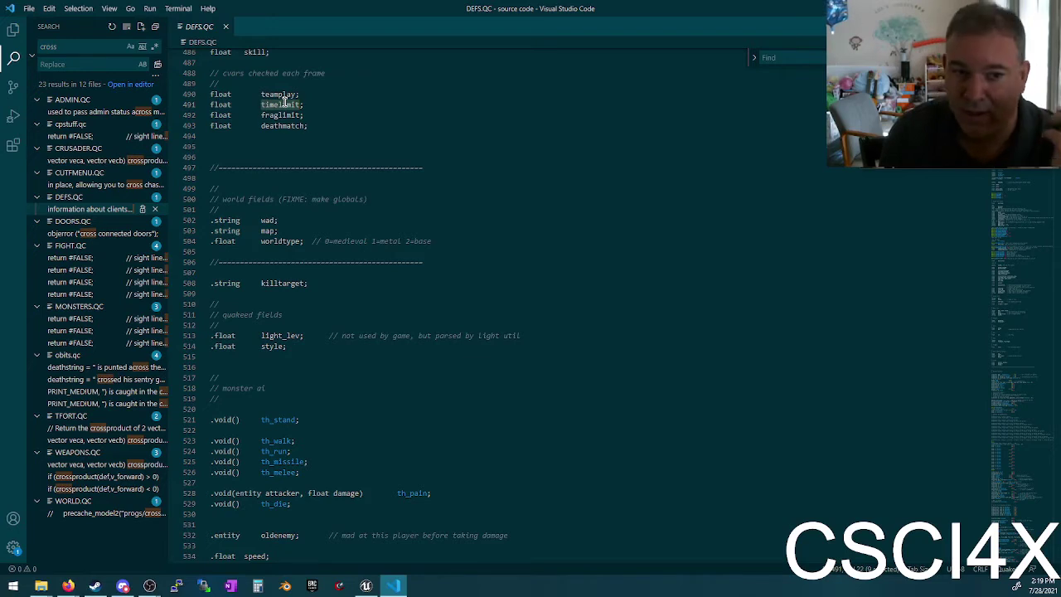
pyautogui.click(212, 221)
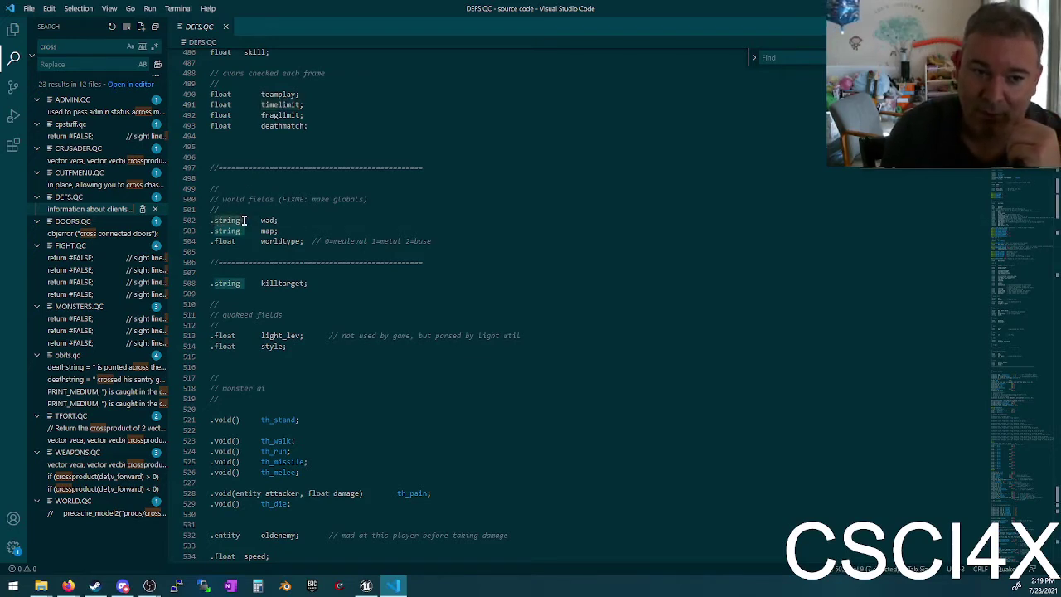
pyautogui.click(280, 232)
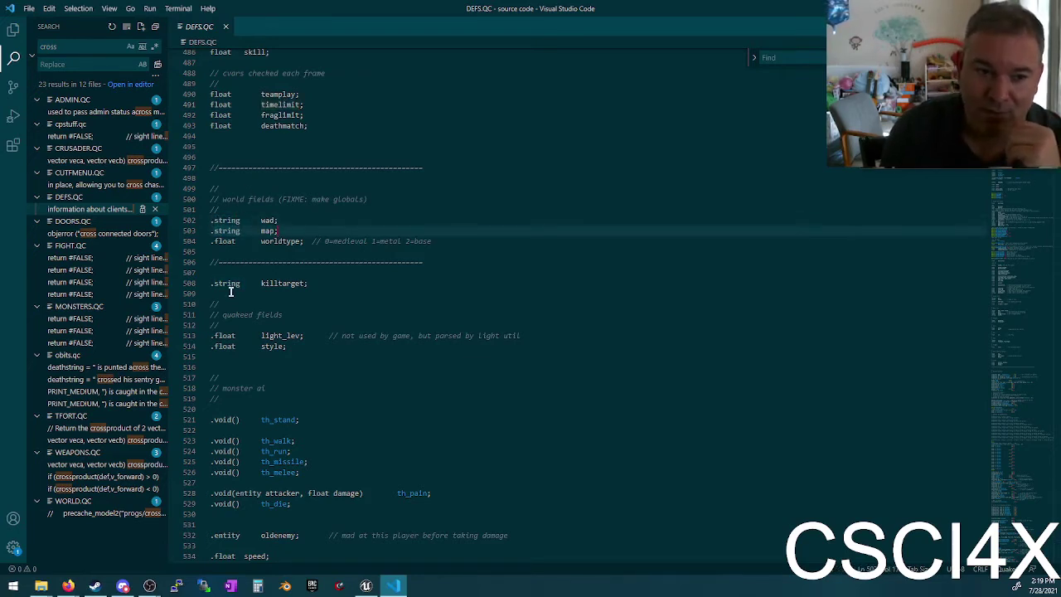
pyautogui.click(235, 336)
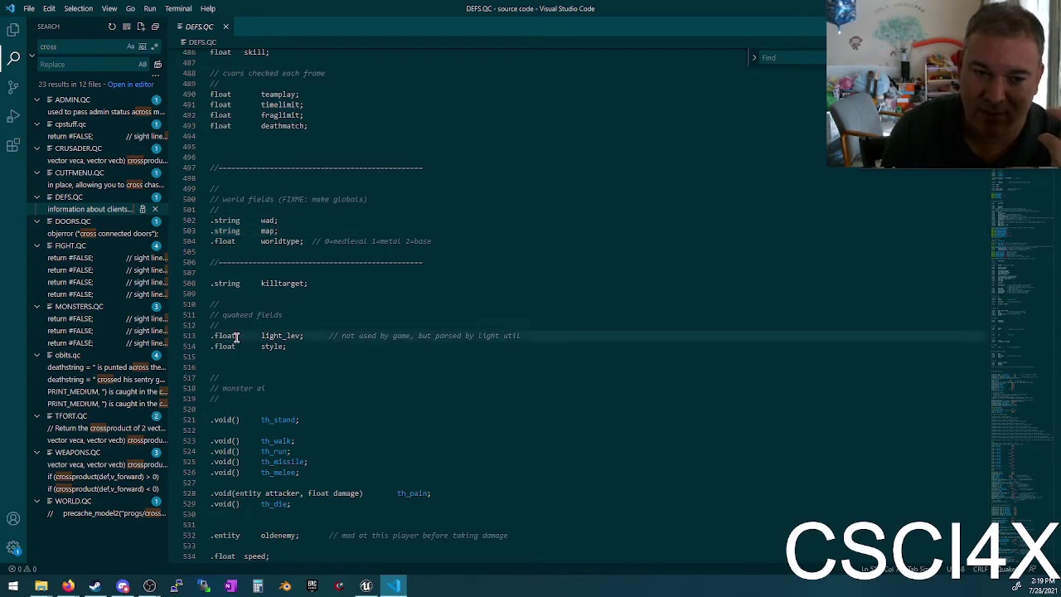
pyautogui.doubleClick(225, 230)
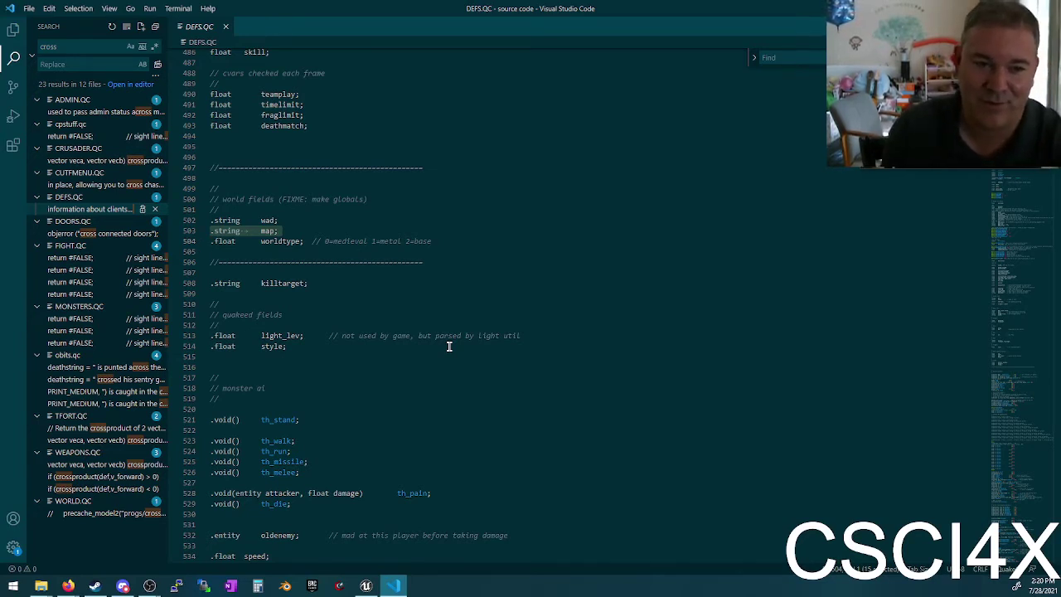
pyautogui.click(280, 241)
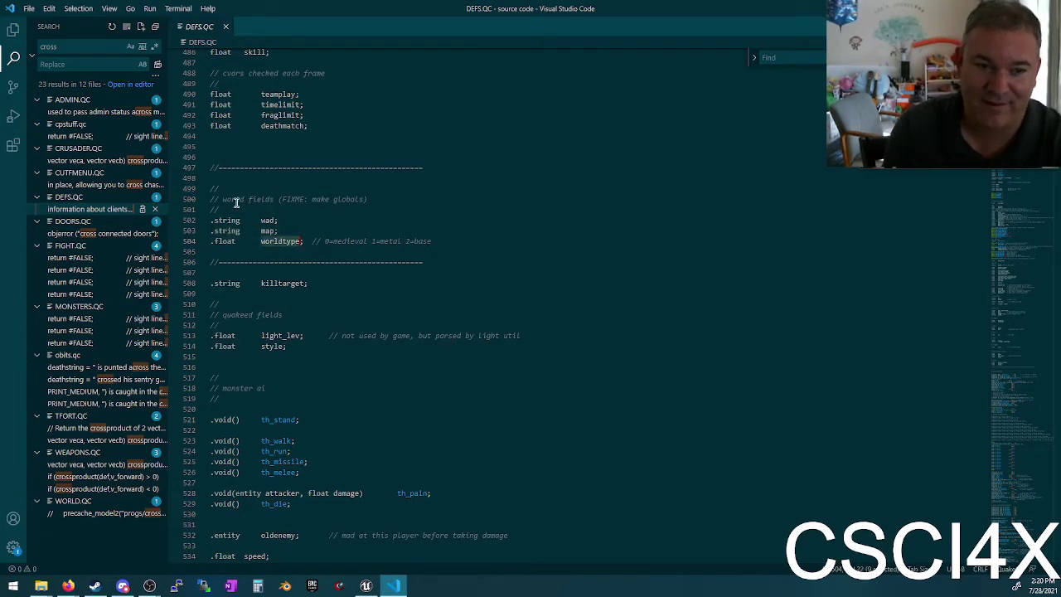
pyautogui.click(266, 230)
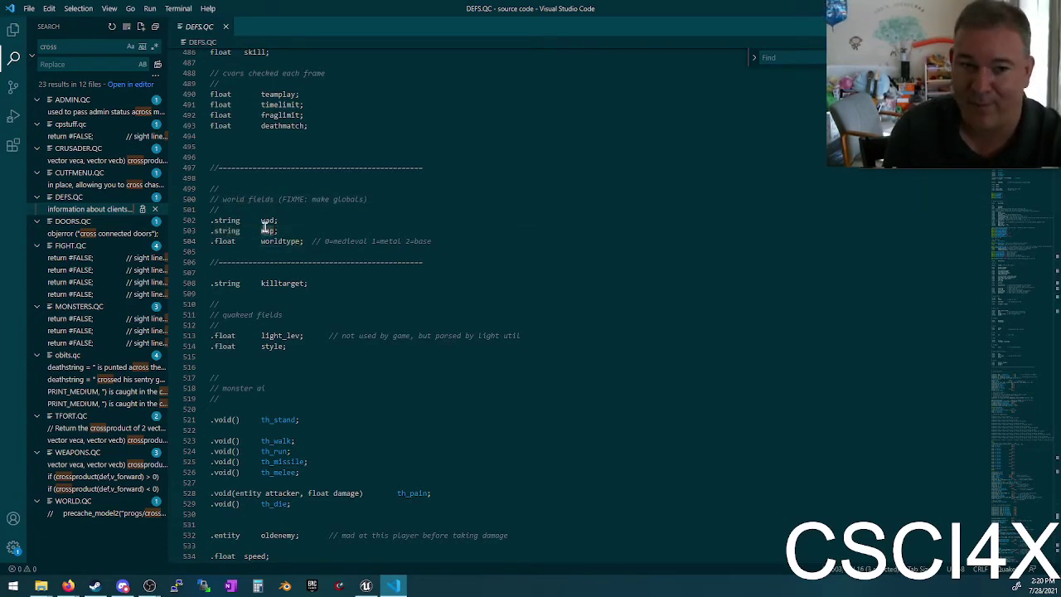
pyautogui.click(264, 220)
pyautogui.doubleClick(276, 241)
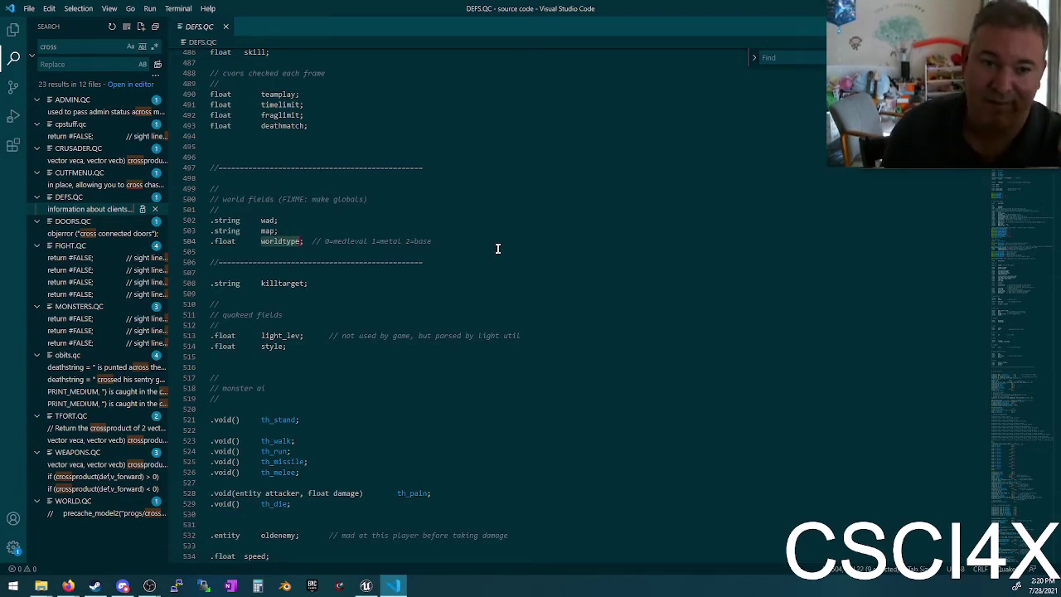
pyautogui.tripleClick(355, 198)
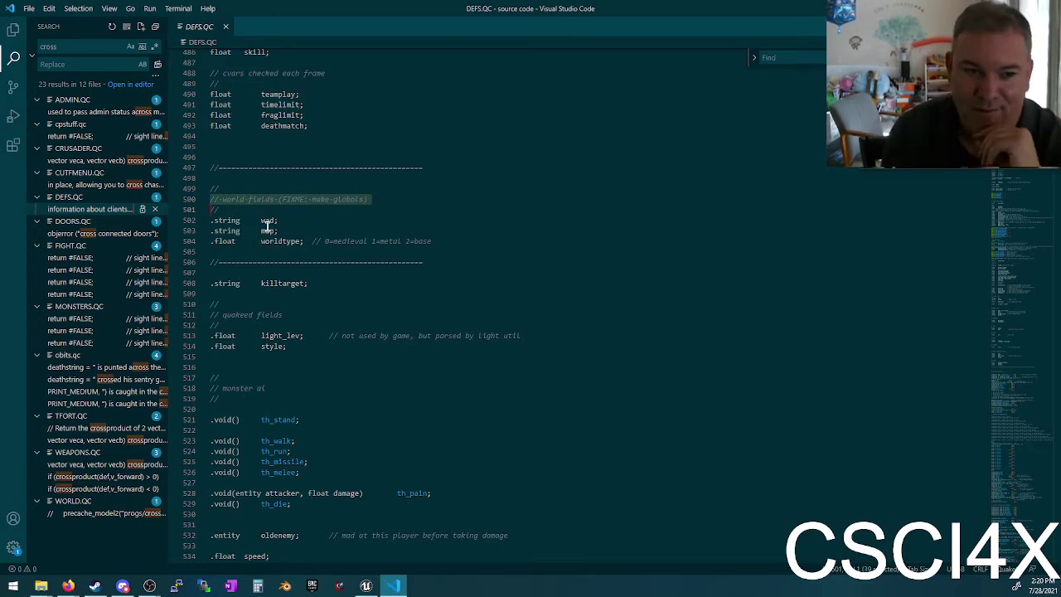
# Step: Scroll past the monster AI fields, select speed, and point out the gravity player field
pyautogui.scroll(-4, 333, 275)
pyautogui.scroll(-5, 339, 222)
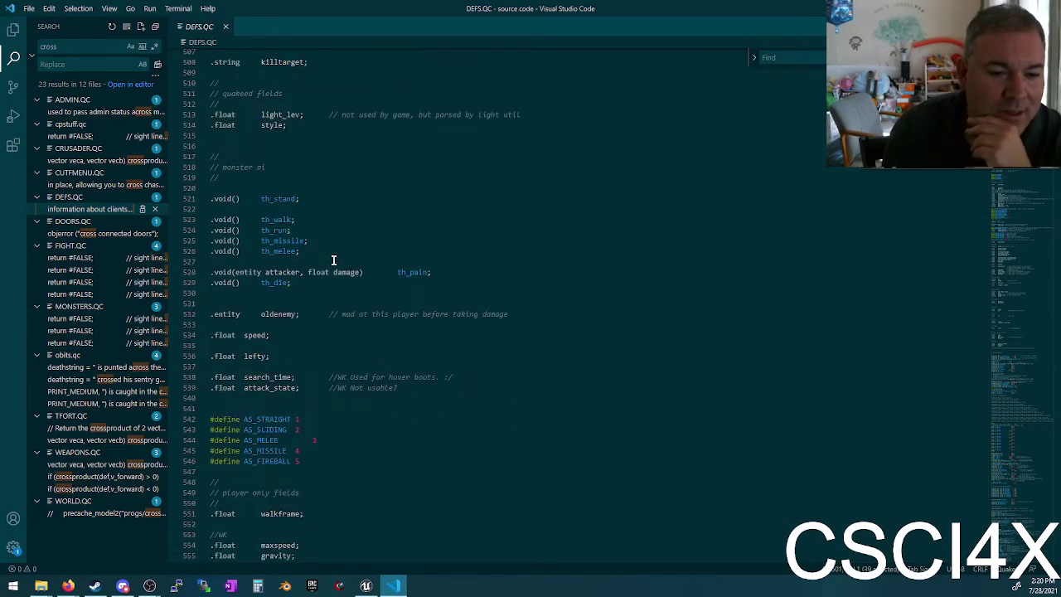
pyautogui.doubleClick(261, 280)
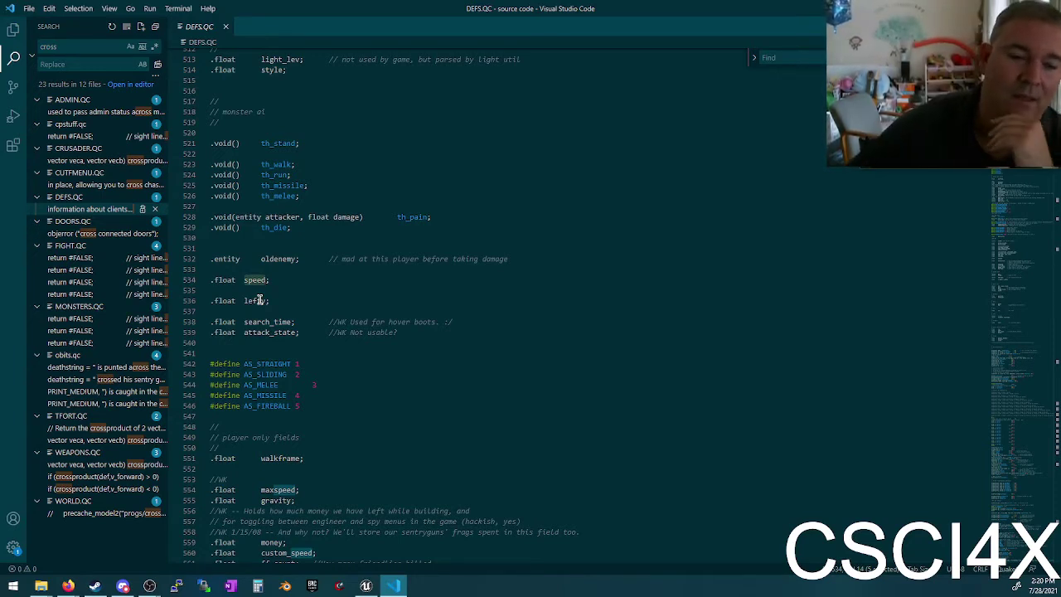
pyautogui.scroll(-8, 258, 300)
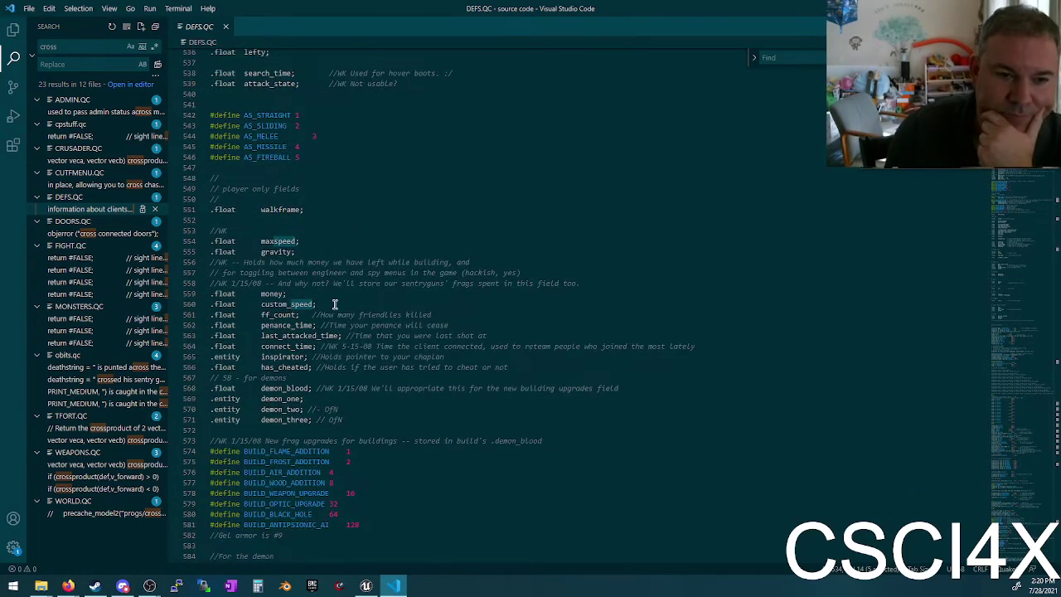
pyautogui.click(275, 252)
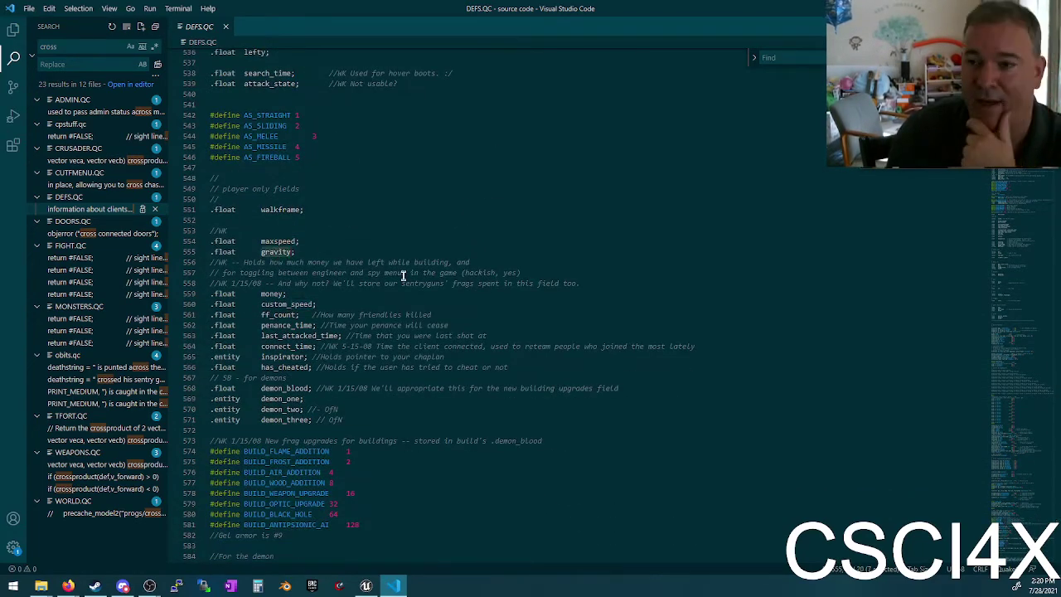
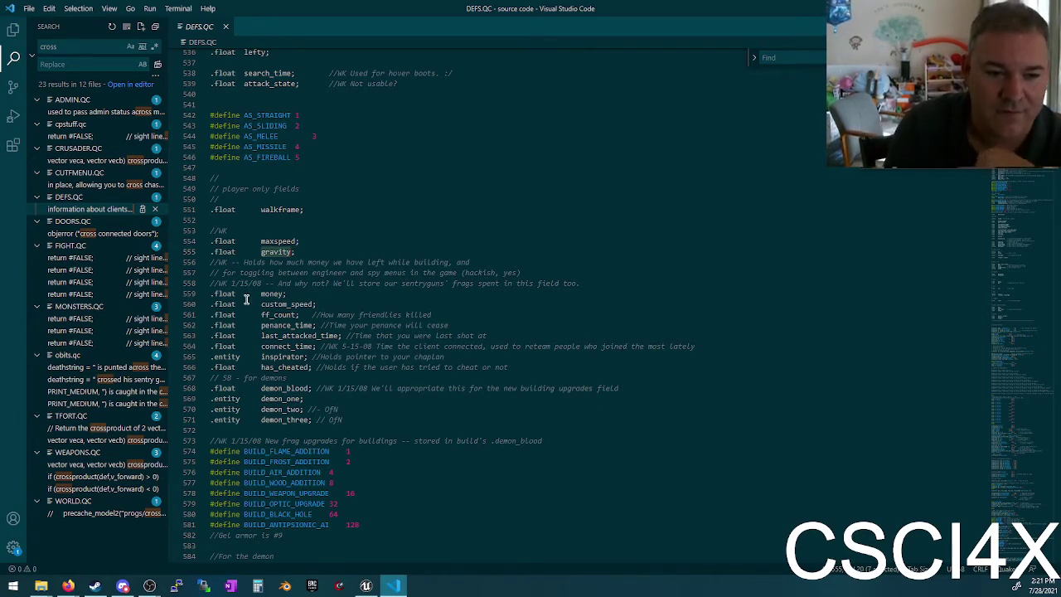
# Step: Highlight occurrences of the money field, then scroll down and place the caret in done_custom
pyautogui.moveTo(288, 262); pyautogui.dragTo(346, 383)
pyautogui.click(318, 331)
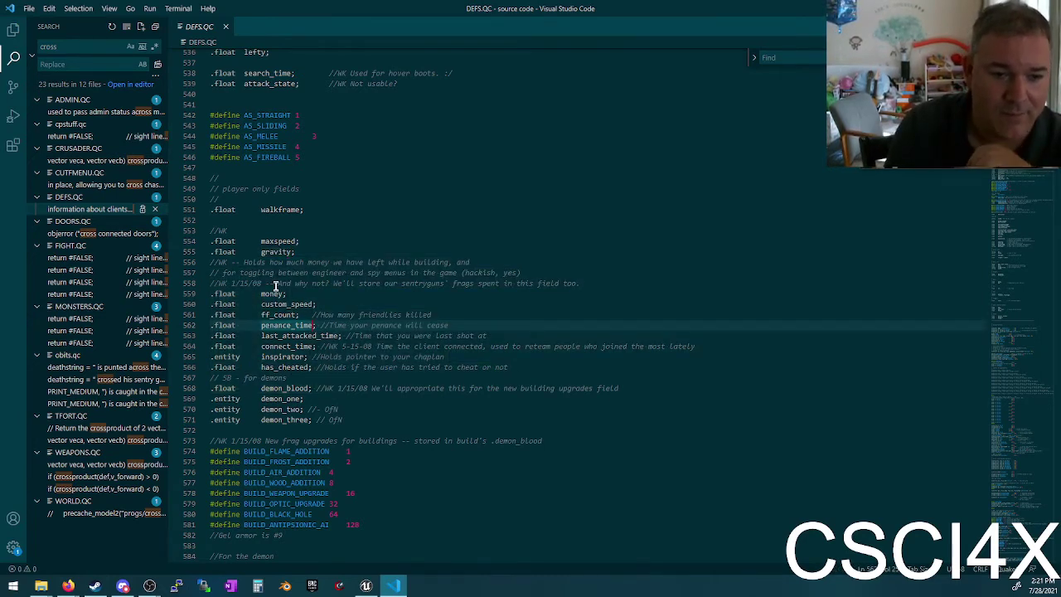
pyautogui.doubleClick(273, 293)
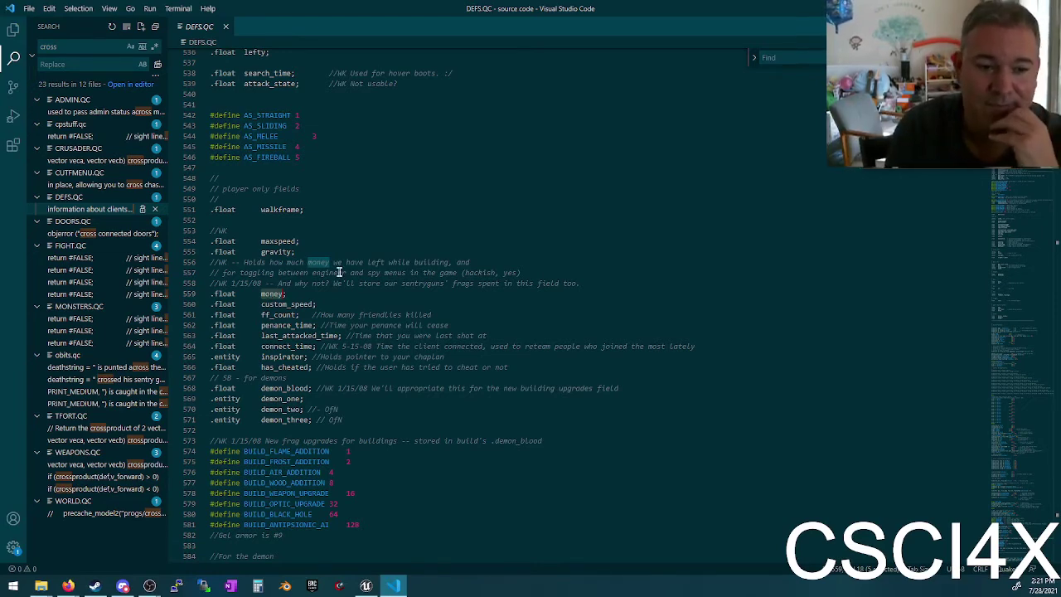
pyautogui.scroll(-10, 386, 310)
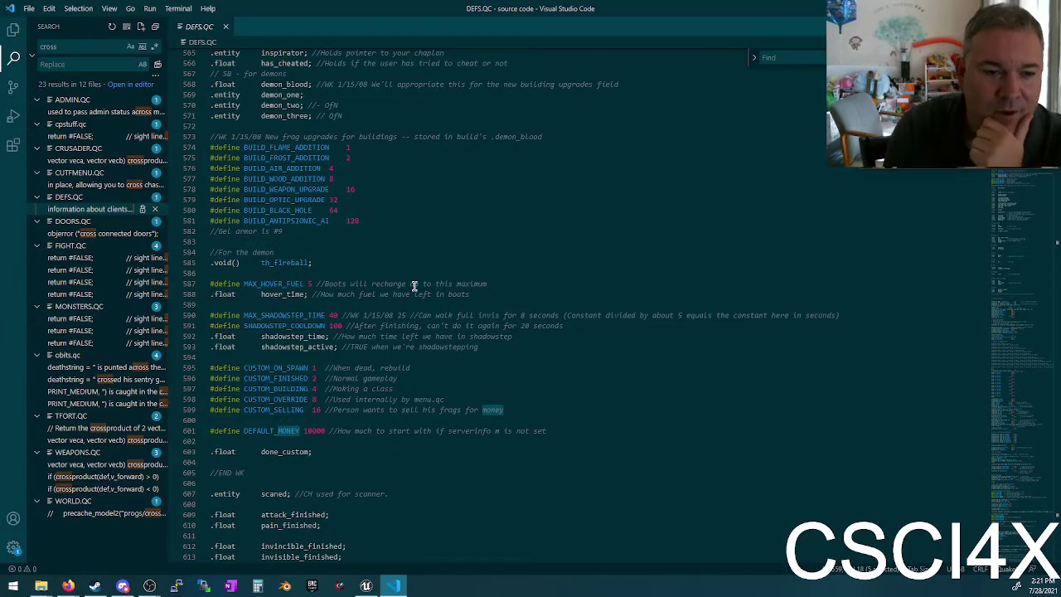
pyautogui.scroll(-5, 414, 285)
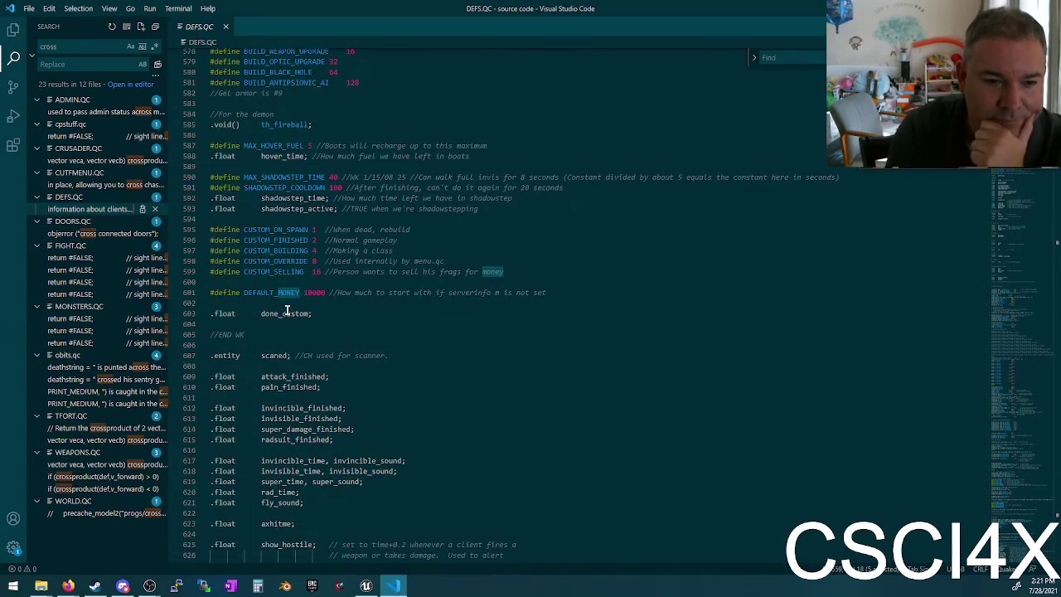
pyautogui.click(286, 312)
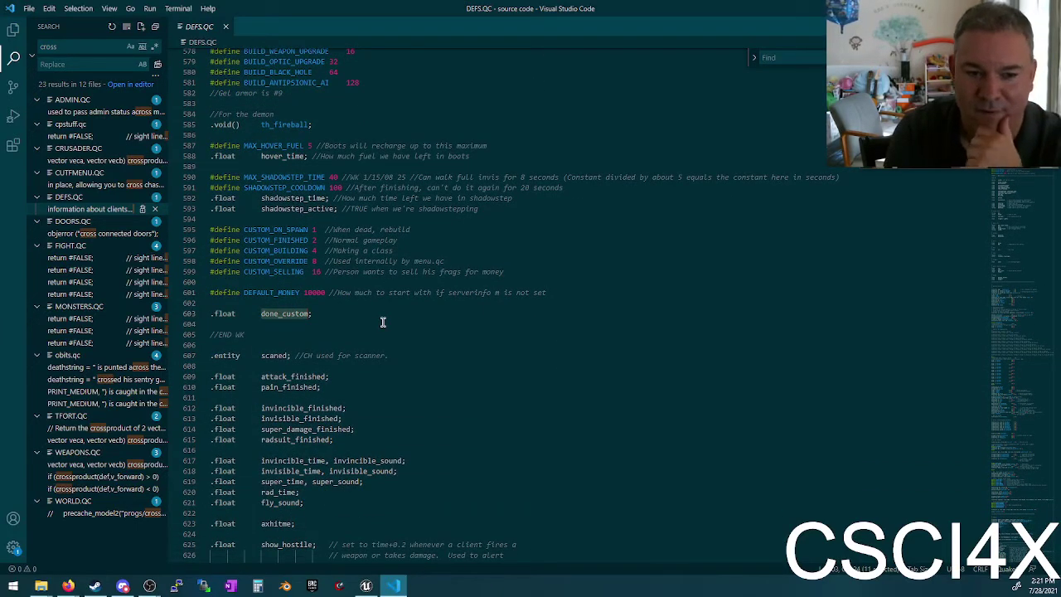
# Step: Highlight the uses of invincible_time and invincible_sound on line 617
pyautogui.scroll(7, 273, 305)
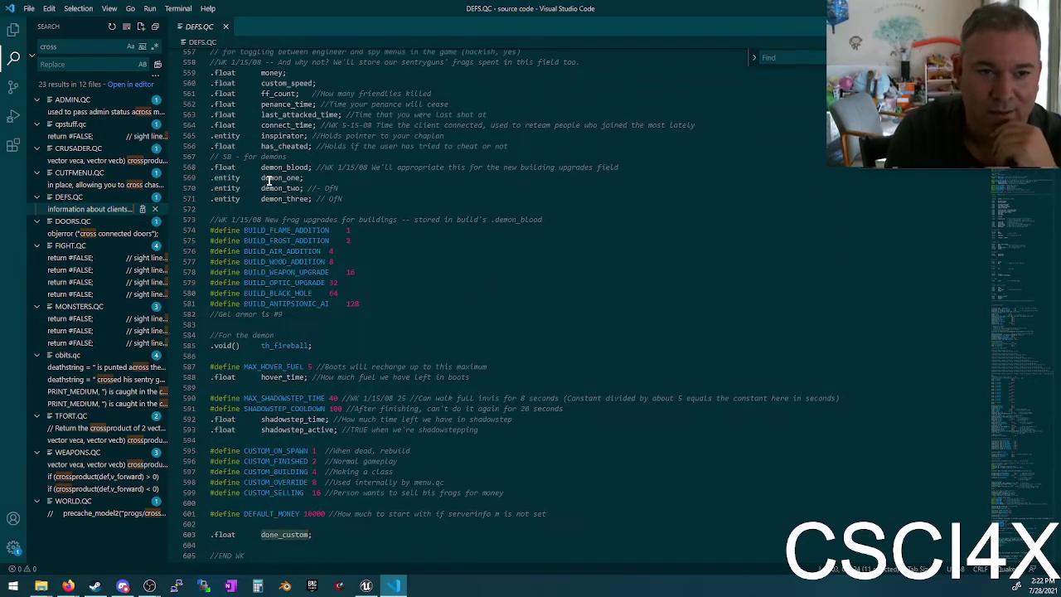
pyautogui.scroll(-12, 267, 181)
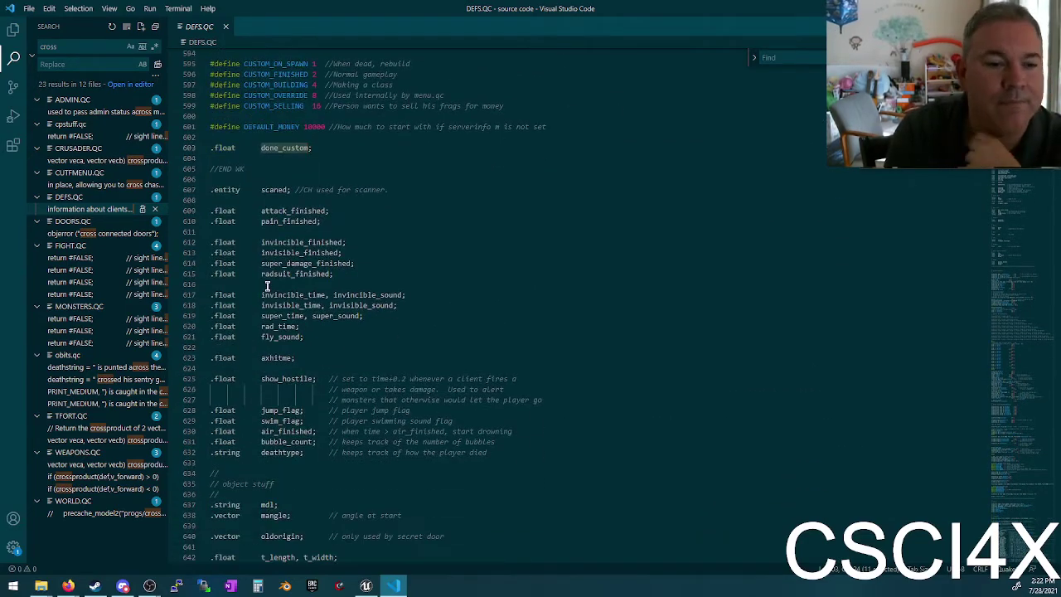
pyautogui.scroll(-3, 281, 249)
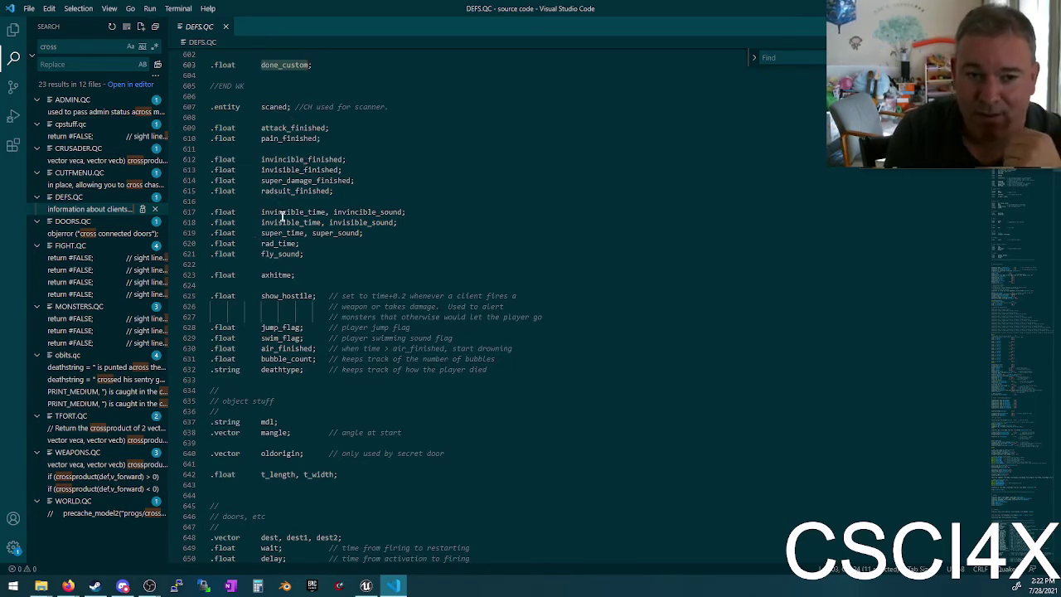
pyautogui.doubleClick(284, 213)
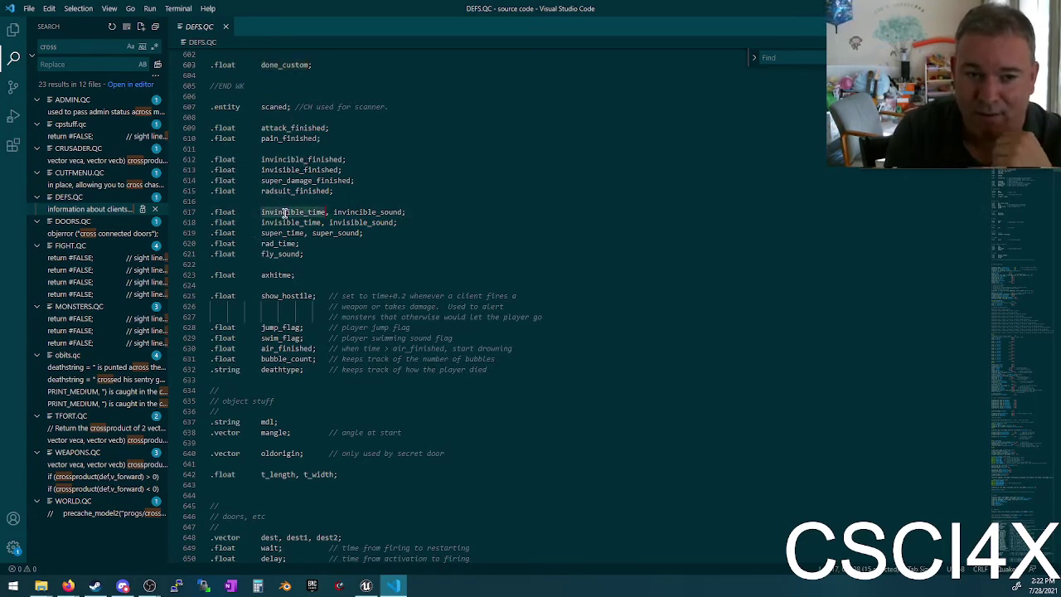
pyautogui.doubleClick(360, 213)
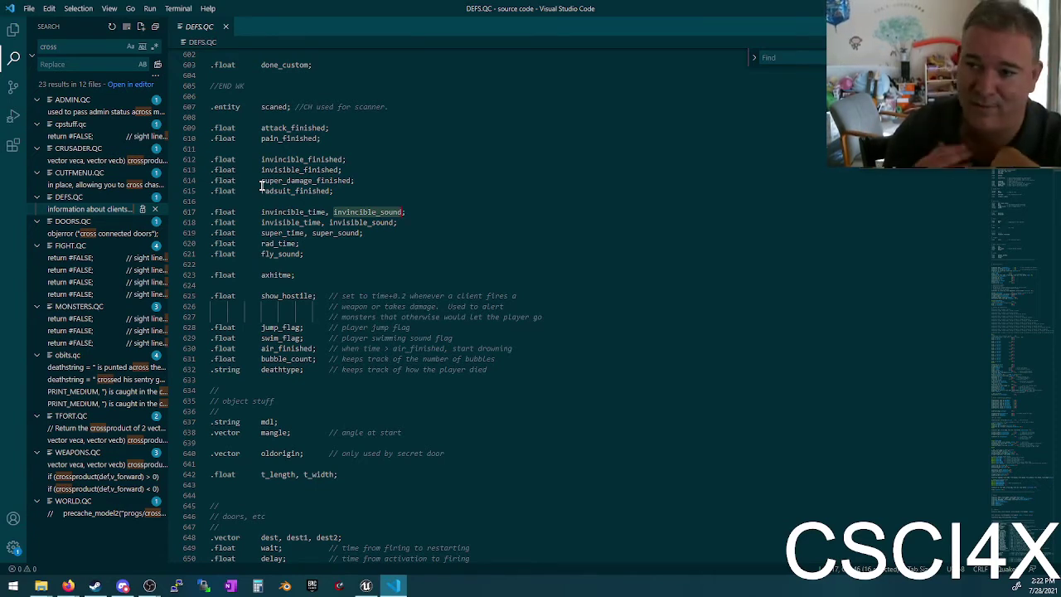
pyautogui.click(311, 215)
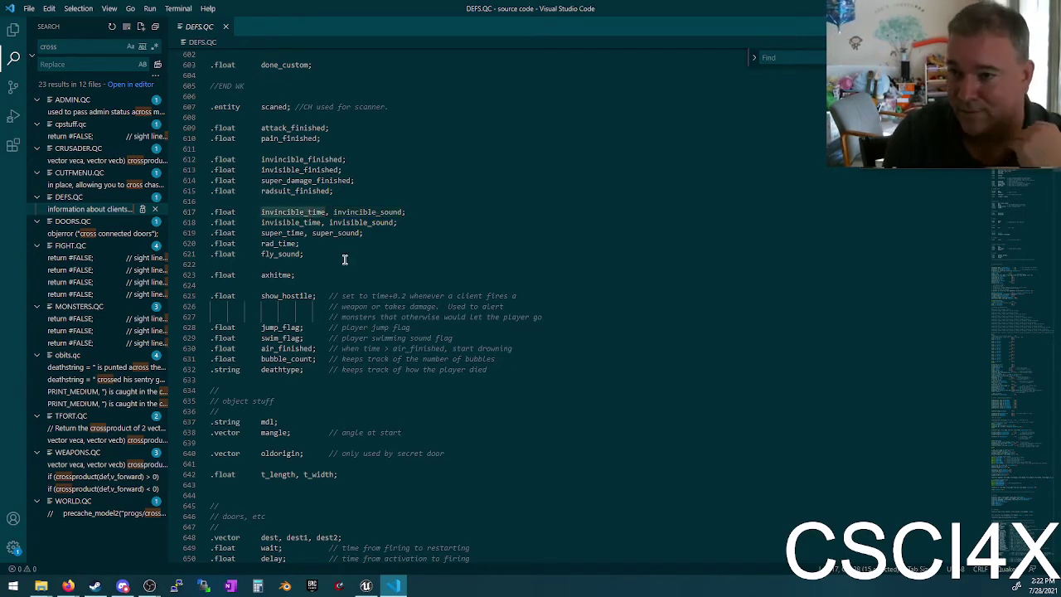
# Step: Select the super_time line, then highlight the bubble_count and air_finished uses
pyautogui.tripleClick(290, 233)
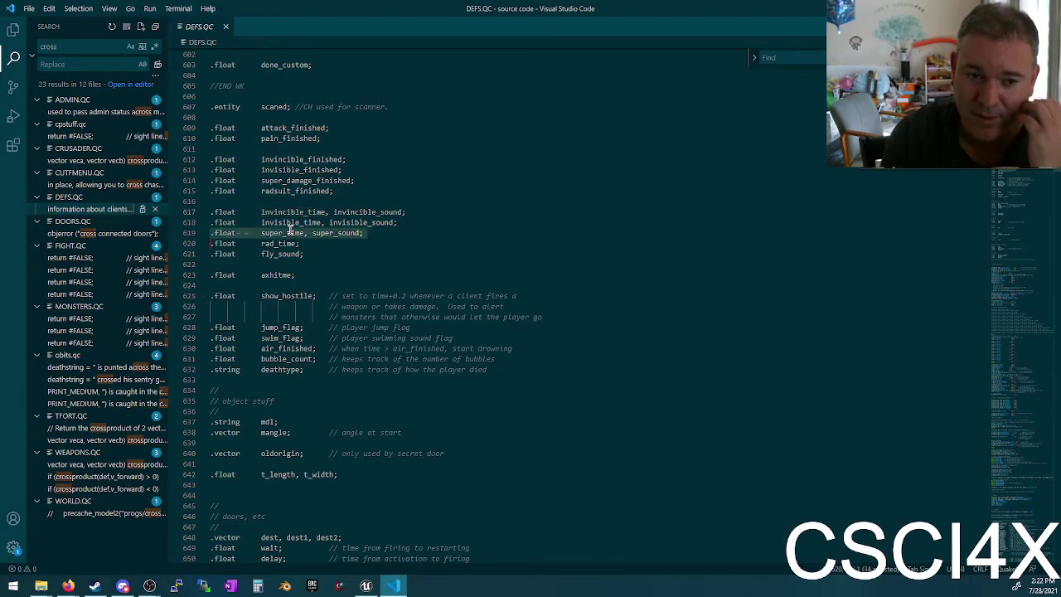
pyautogui.scroll(-2, 418, 285)
pyautogui.scroll(-2, 365, 251)
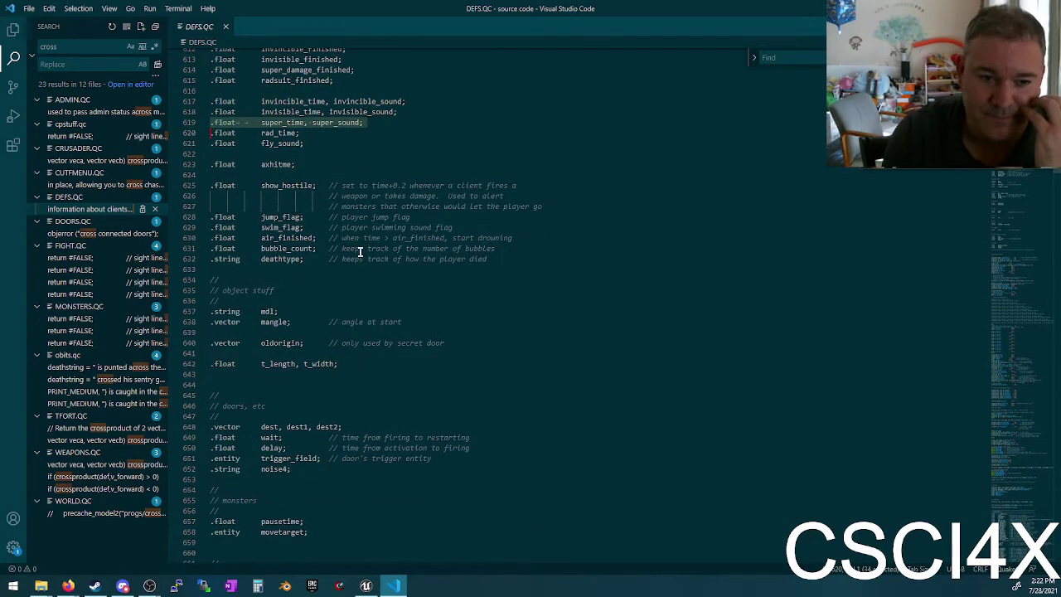
pyautogui.doubleClick(285, 249)
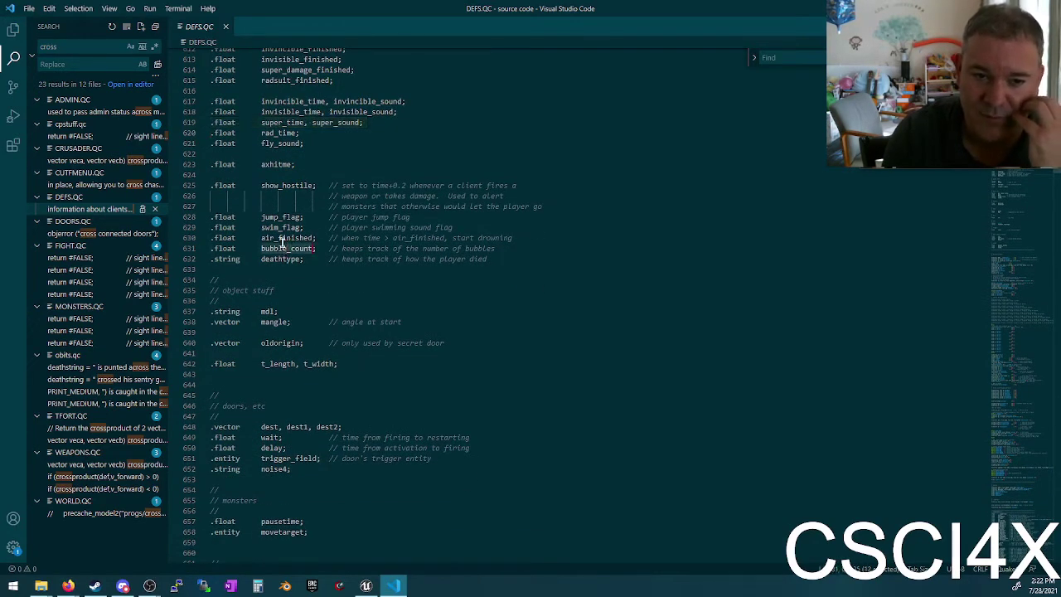
pyautogui.doubleClick(284, 238)
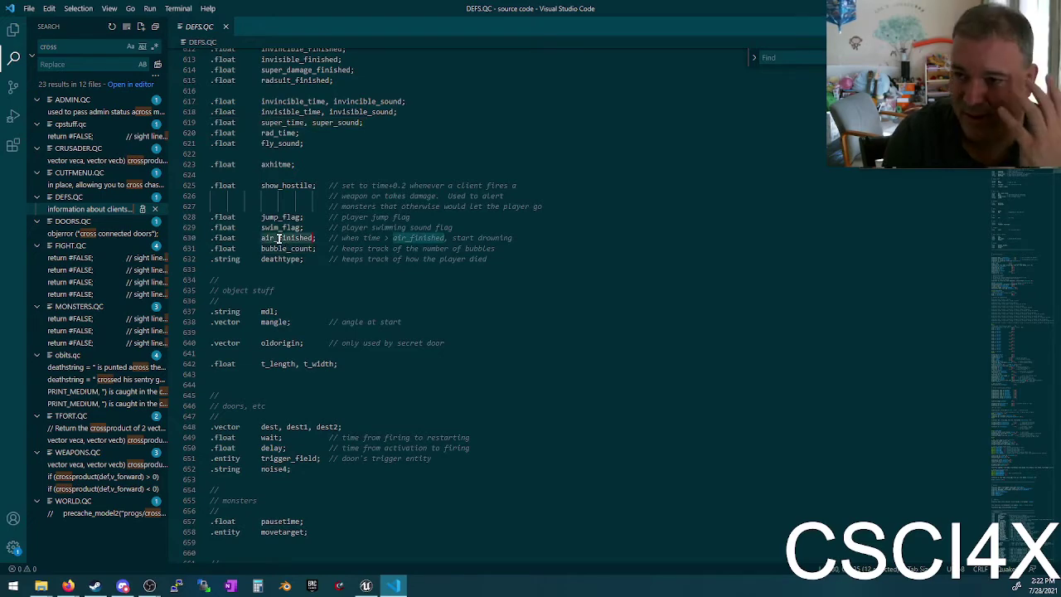
pyautogui.scroll(8, 362, 240)
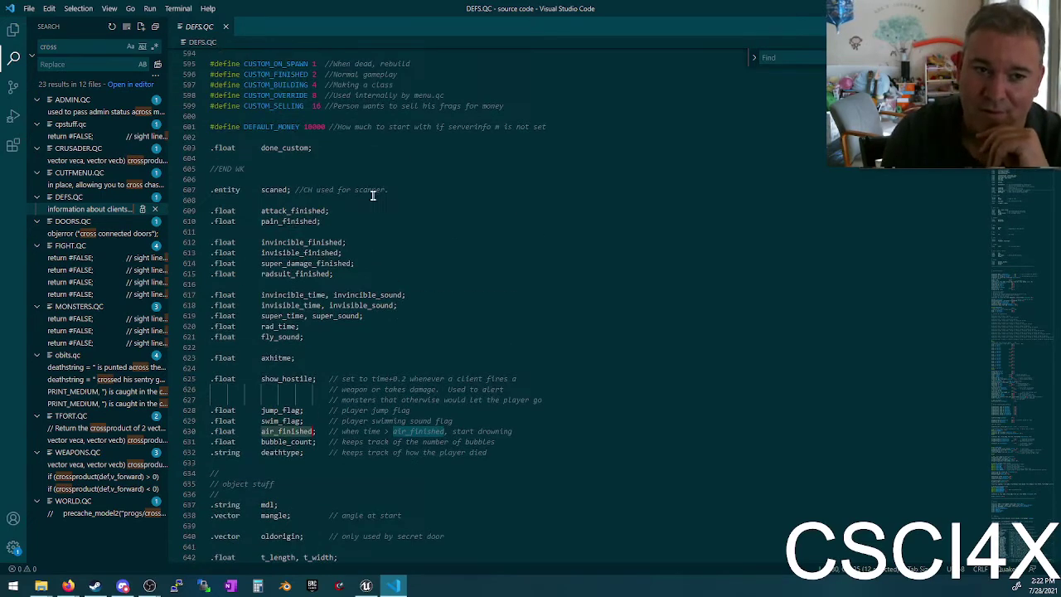
pyautogui.scroll(-13, 362, 239)
pyautogui.scroll(-2, 361, 238)
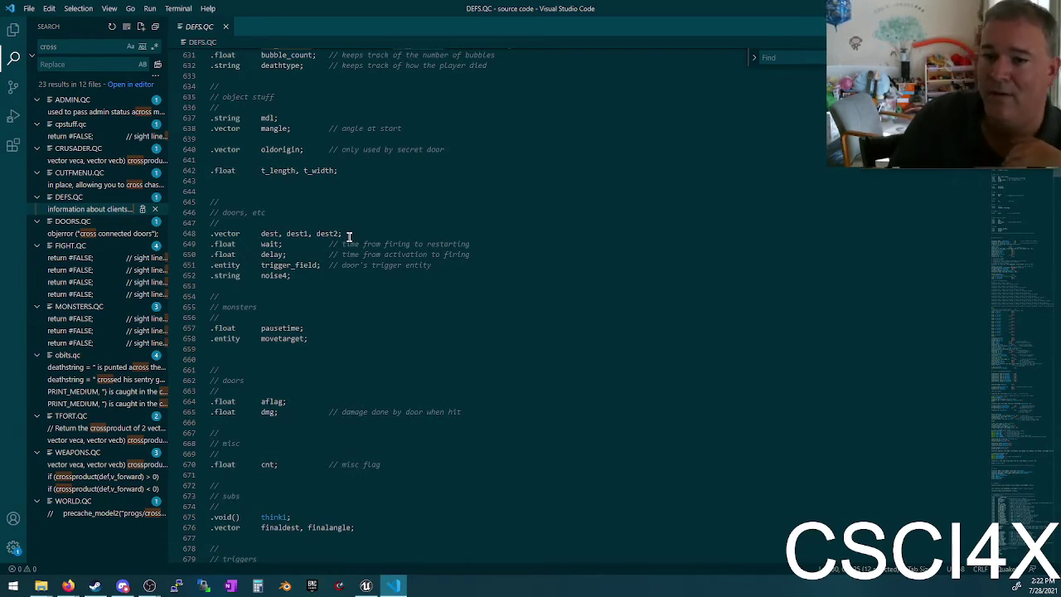
pyautogui.click(280, 319)
pyautogui.tripleClick(276, 329)
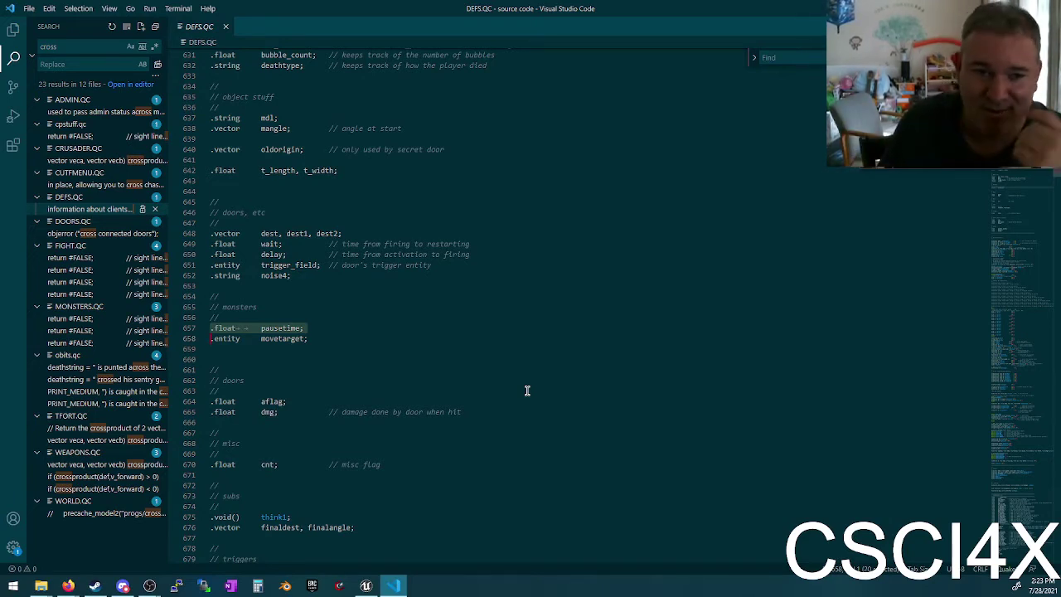
pyautogui.scroll(-10, 526, 390)
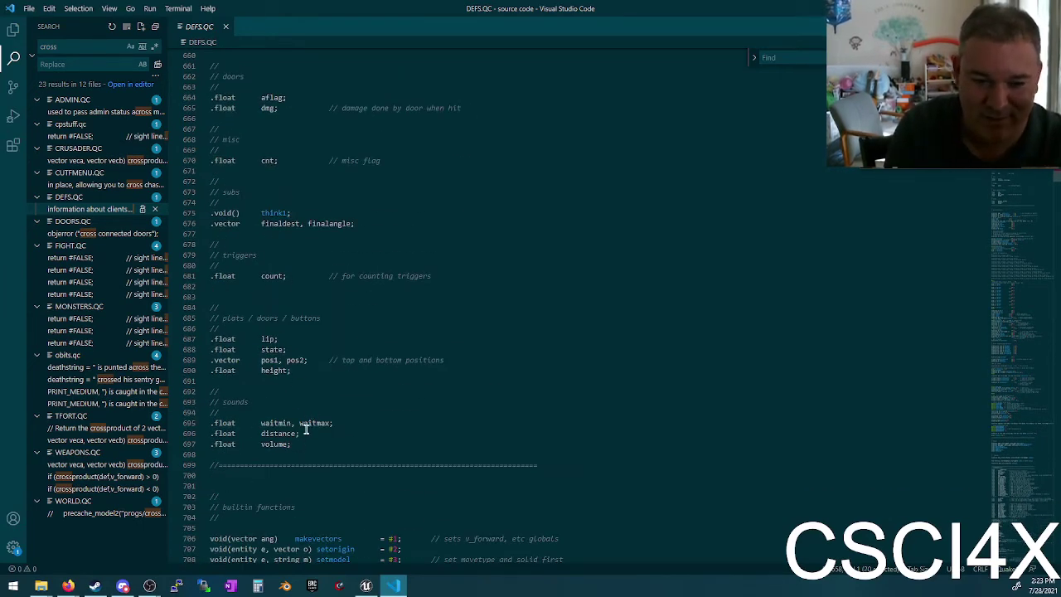
pyautogui.click(278, 444)
pyautogui.scroll(14, 302, 423)
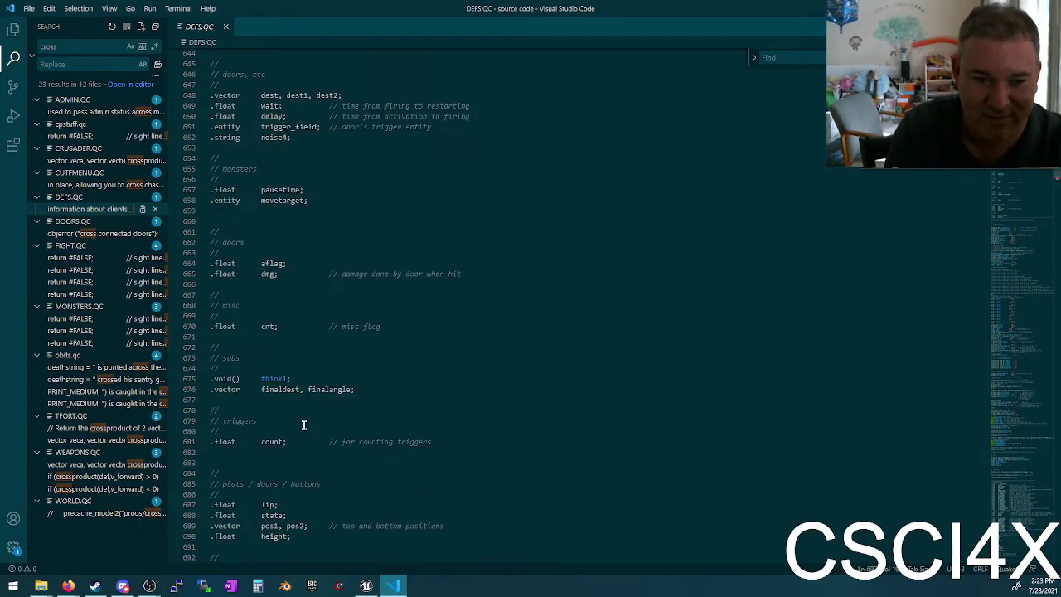
pyautogui.scroll(12, 303, 417)
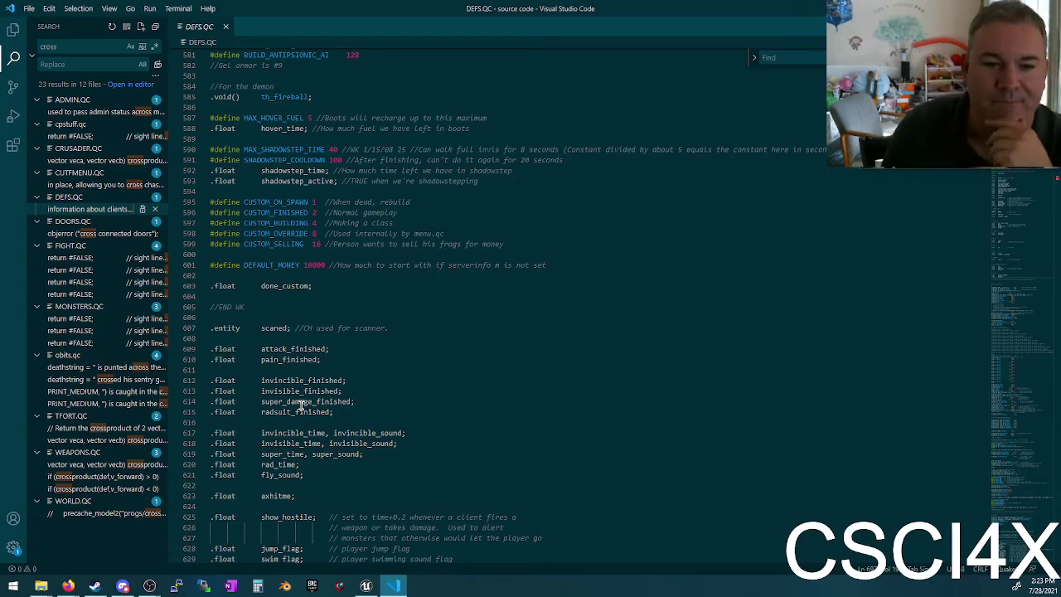
# Step: Scroll up to the WK fields, clear the search highlights, then scroll back down
pyautogui.scroll(-5, 689, 259)
pyautogui.scroll(15, 520, 409)
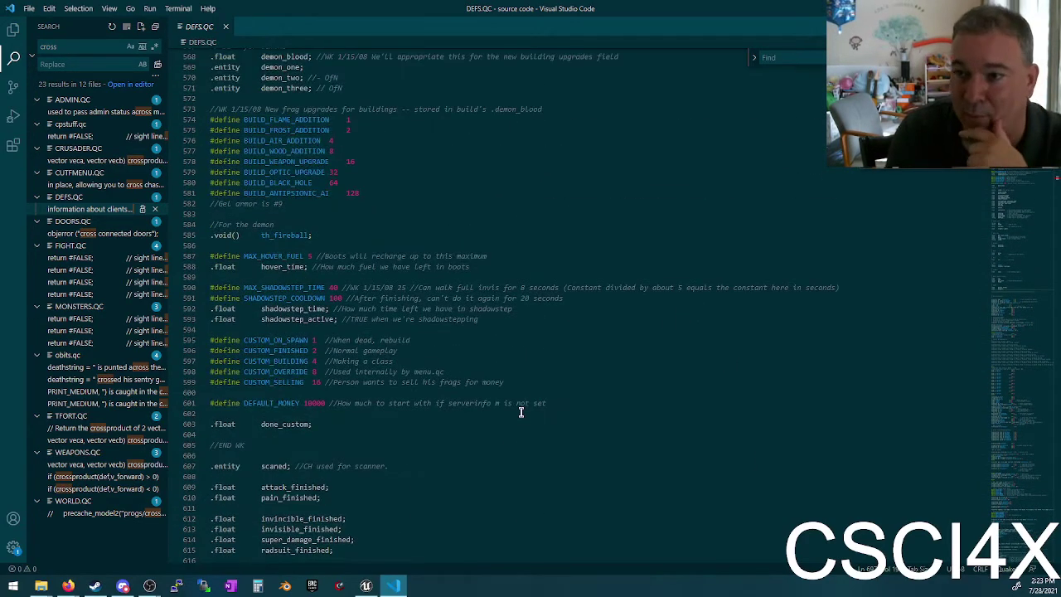
pyautogui.scroll(9, 422, 137)
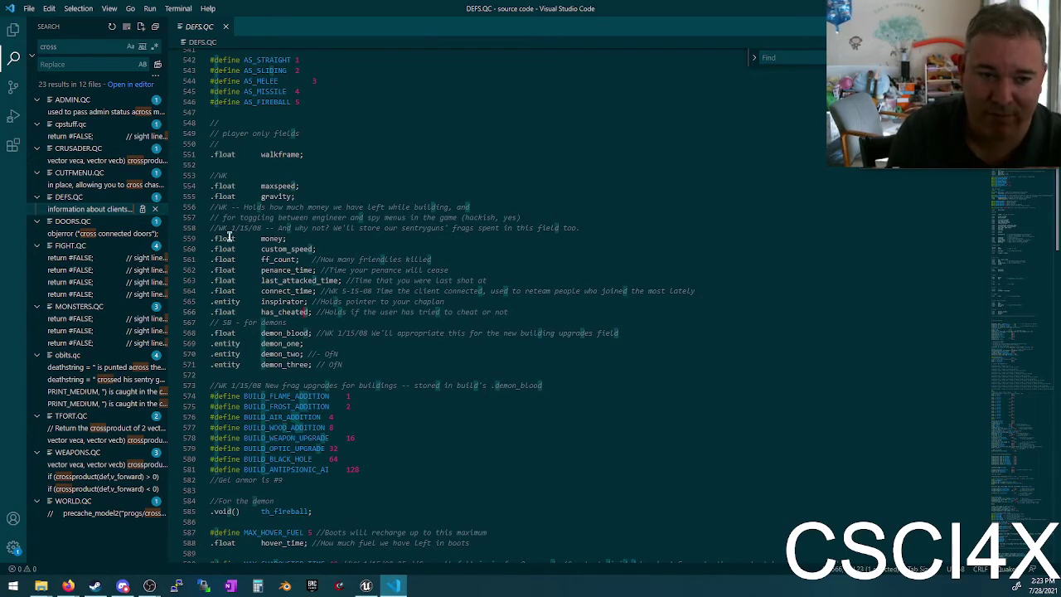
pyautogui.click(246, 320)
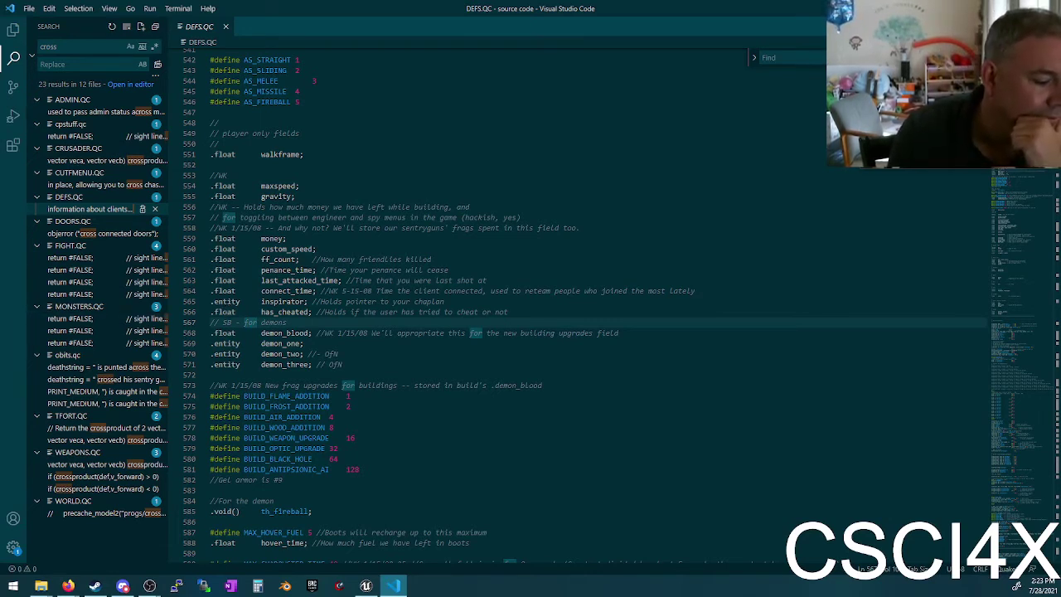
pyautogui.scroll(-10, 531, 185)
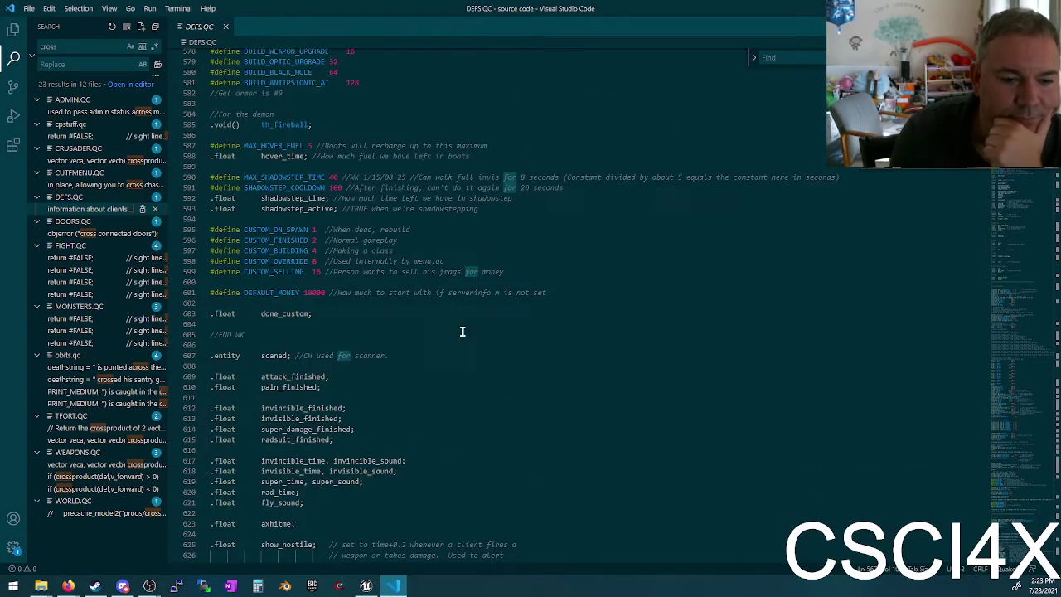
pyautogui.scroll(-5, 463, 331)
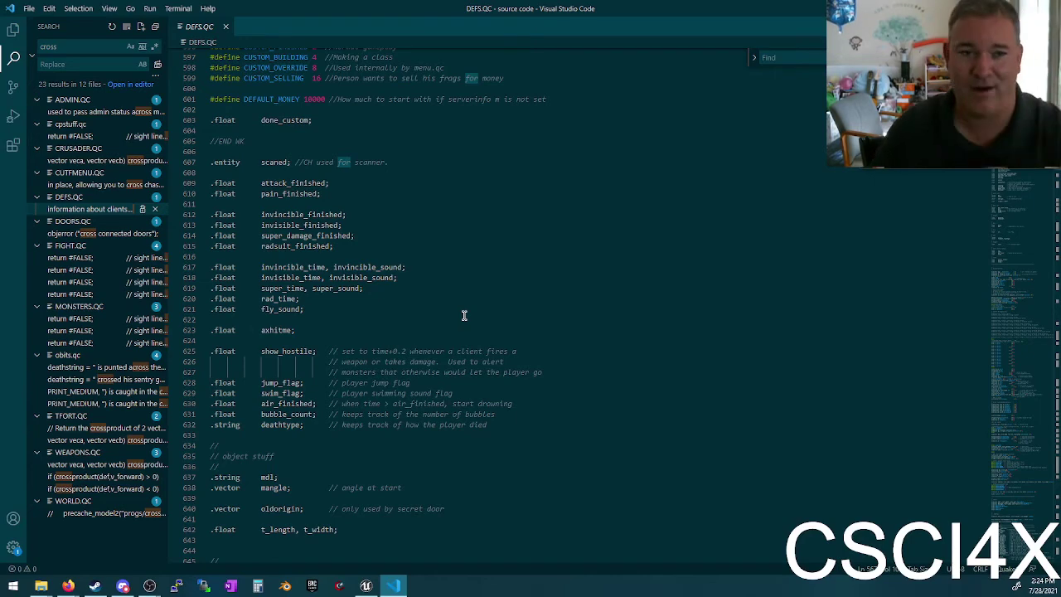
# Step: Search DEFS.QC for 'airmnnNN', then return the caret to the air_finished and swim_flag lines
pyautogui.hotkey('ctrl', 'f')
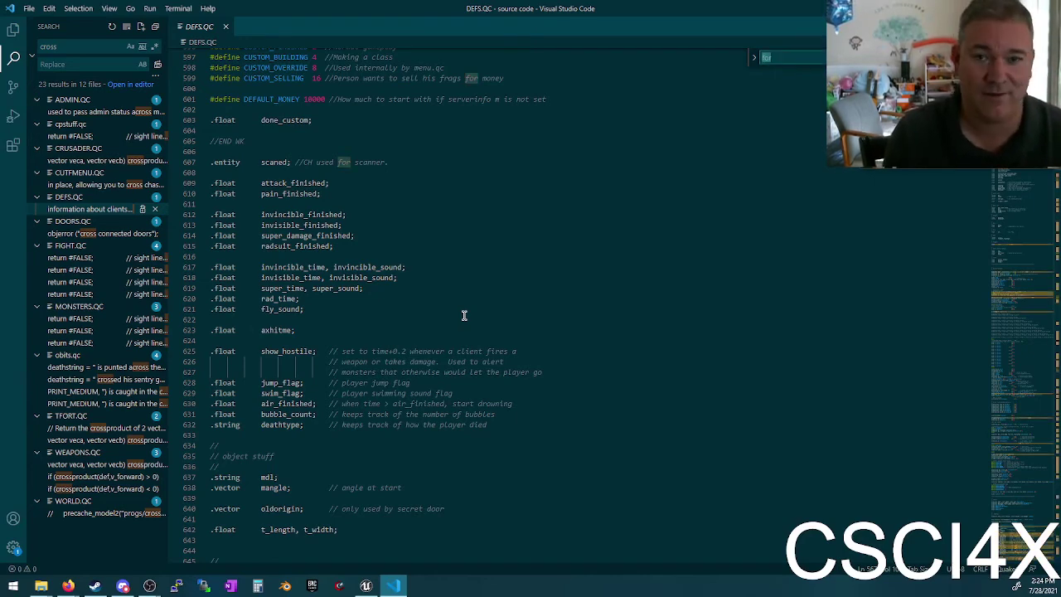
pyautogui.write('air')
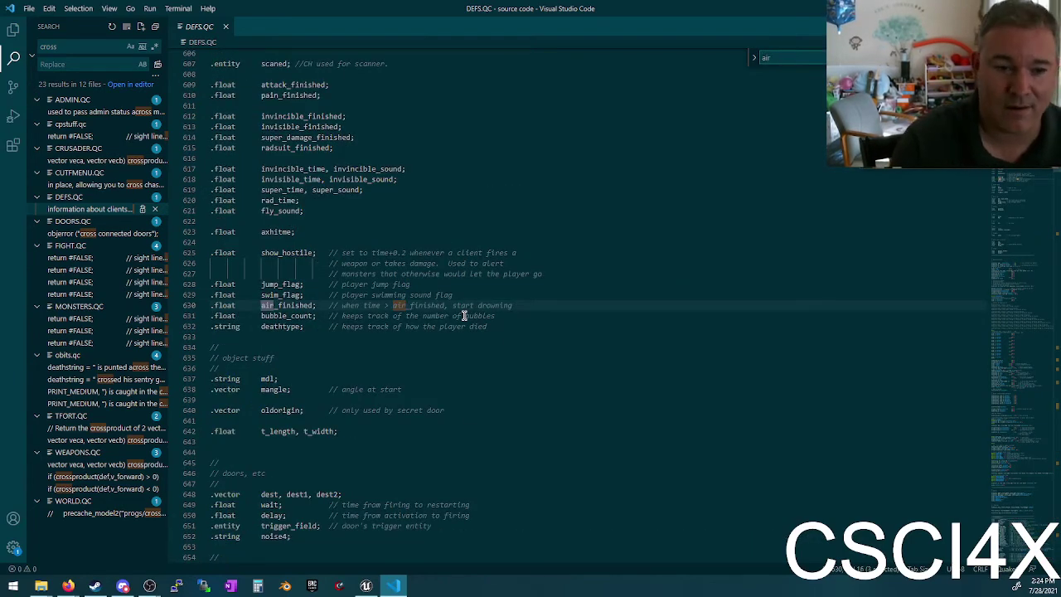
pyautogui.write('m')
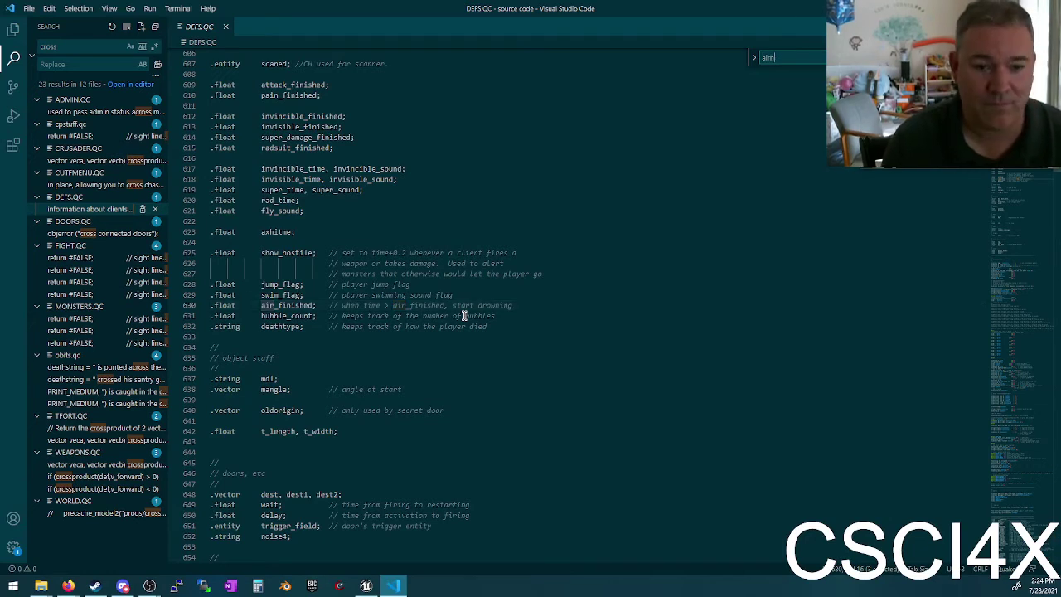
pyautogui.write('nnNNN')
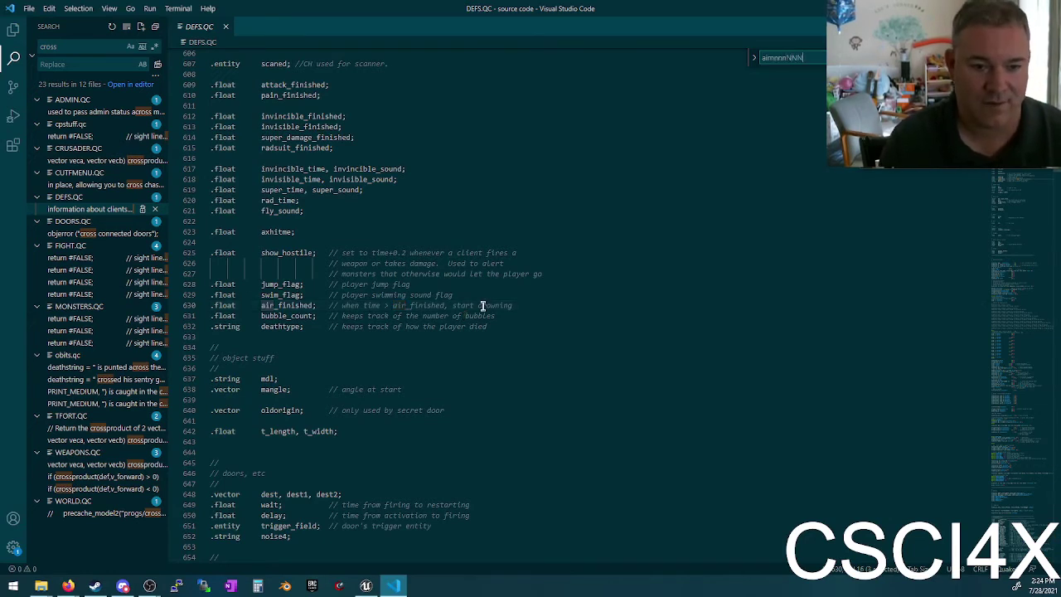
pyautogui.click(483, 305)
pyautogui.click(494, 294)
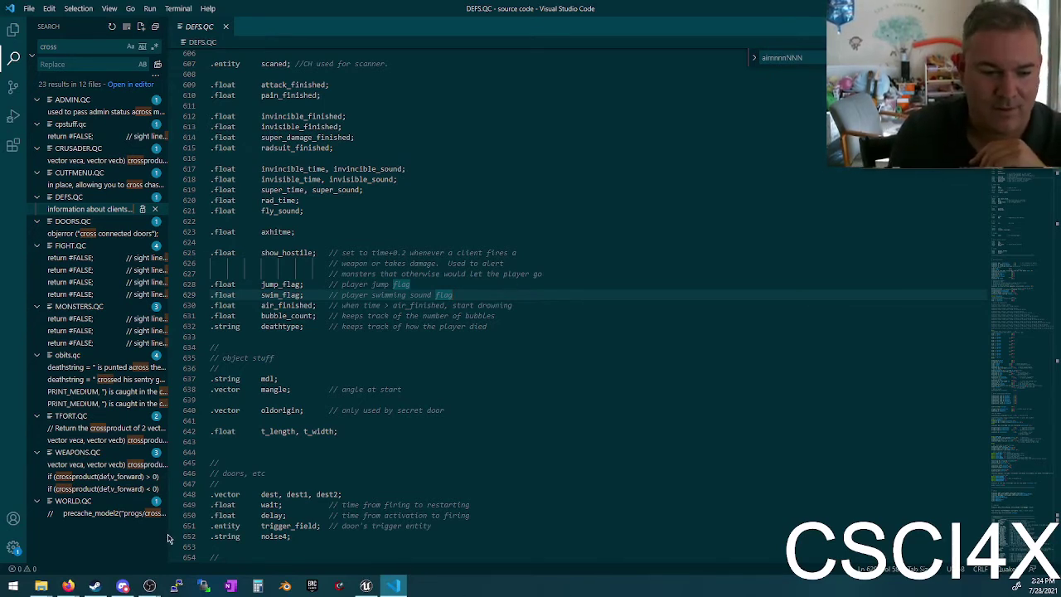
# Step: Search DuckDuckGo in Firefox for 'unreal tournament' and open its Wikipedia article
pyautogui.click(68, 586)
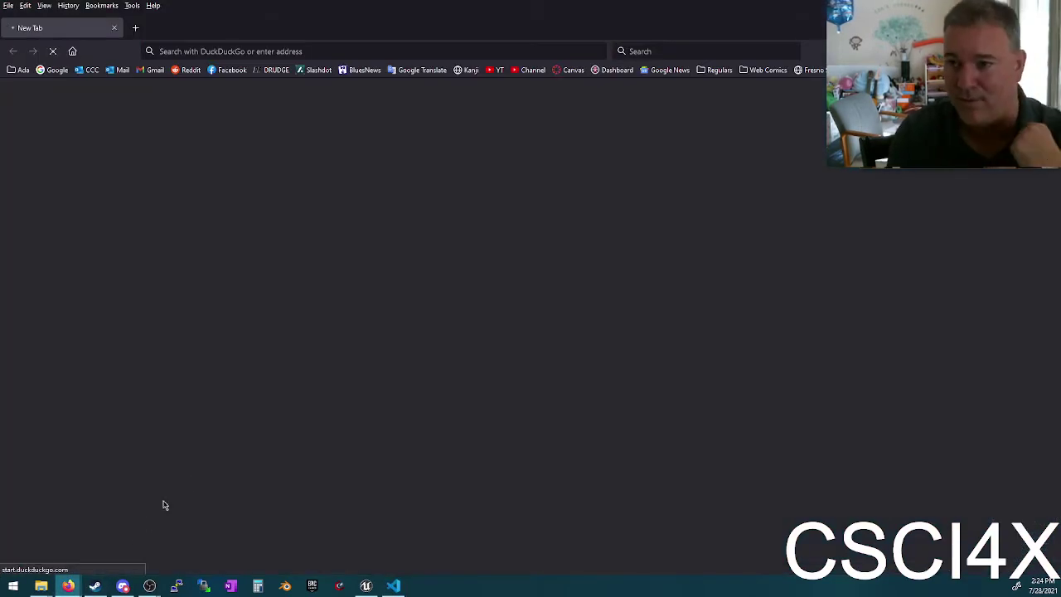
pyautogui.write('unr')
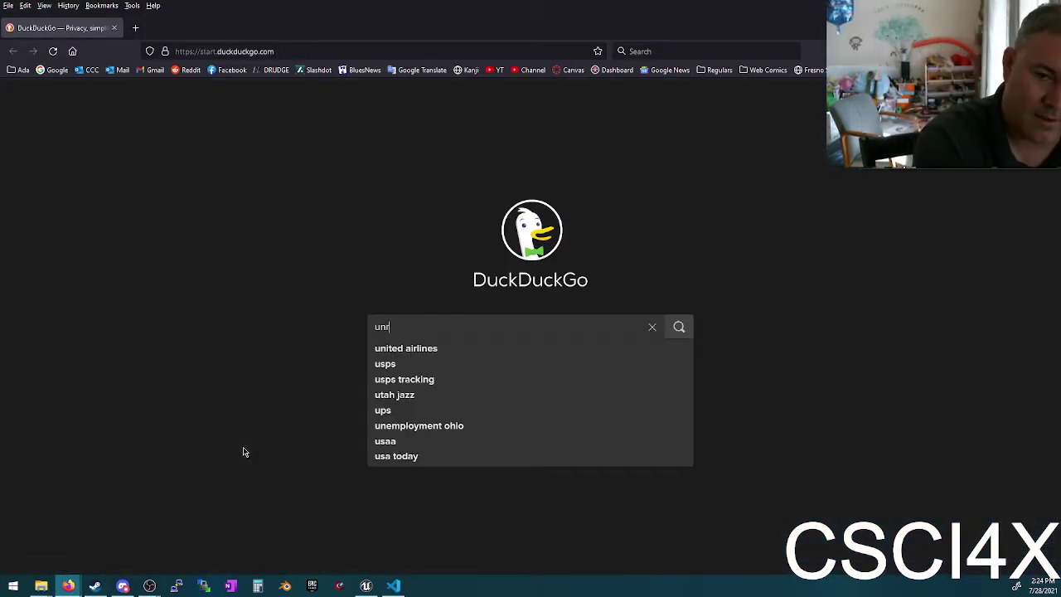
pyautogui.write('eal tournament')
pyautogui.press('Return')
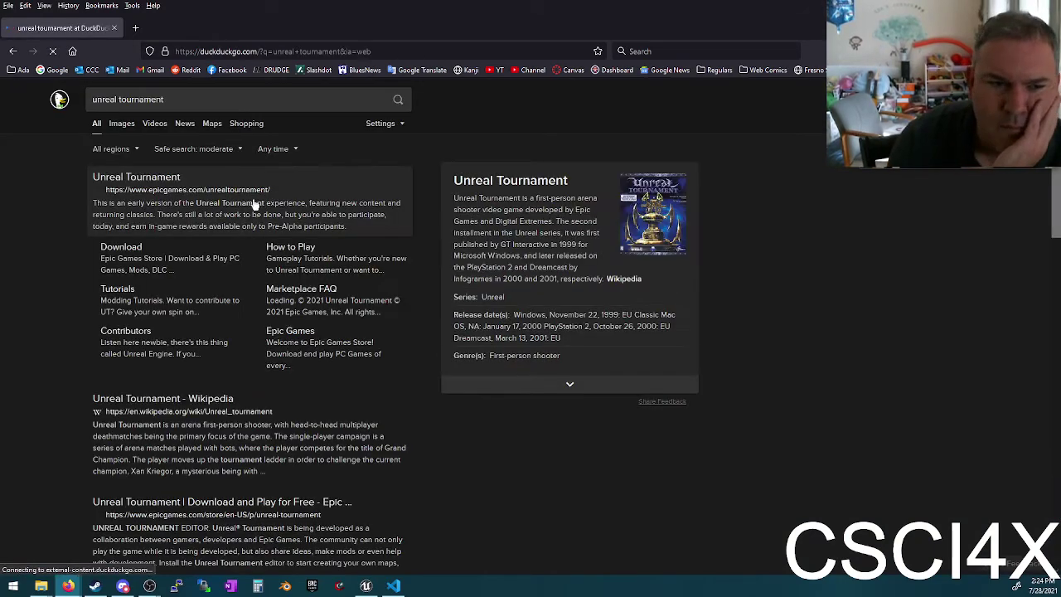
pyautogui.click(162, 398)
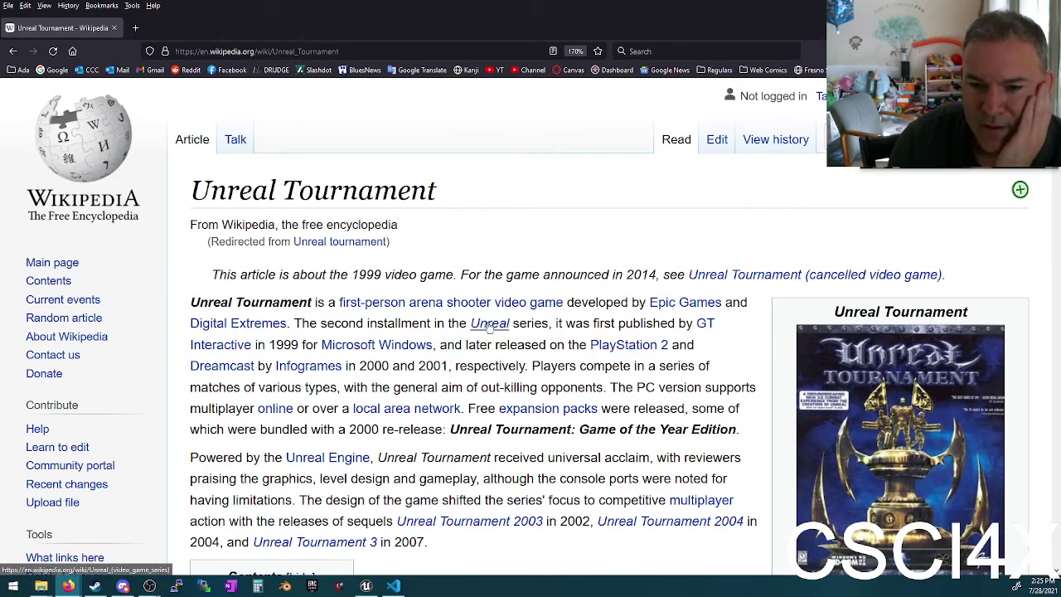
# Step: Compare the Unreal series release years 1998 and 1999 with Quake III Arena's 1999 release
pyautogui.click(489, 325)
pyautogui.scroll(-10, 534, 319)
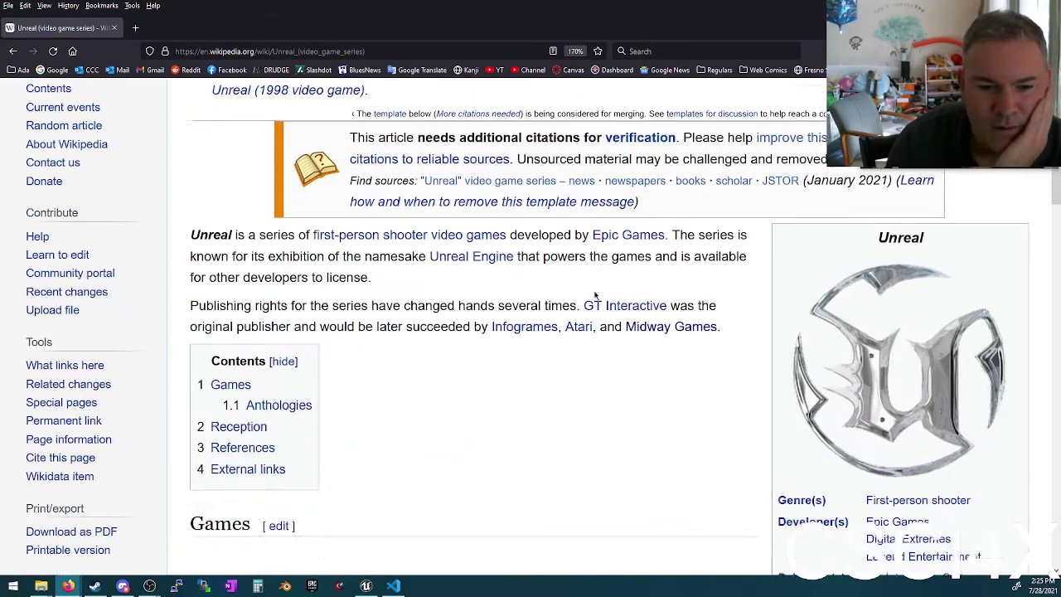
pyautogui.doubleClick(221, 286)
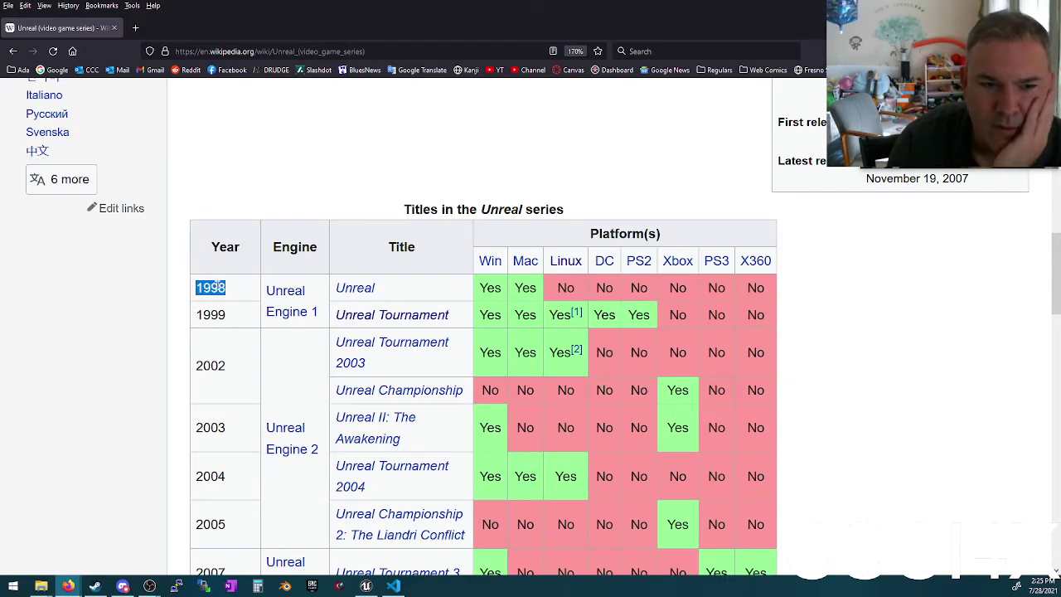
pyautogui.click(212, 313)
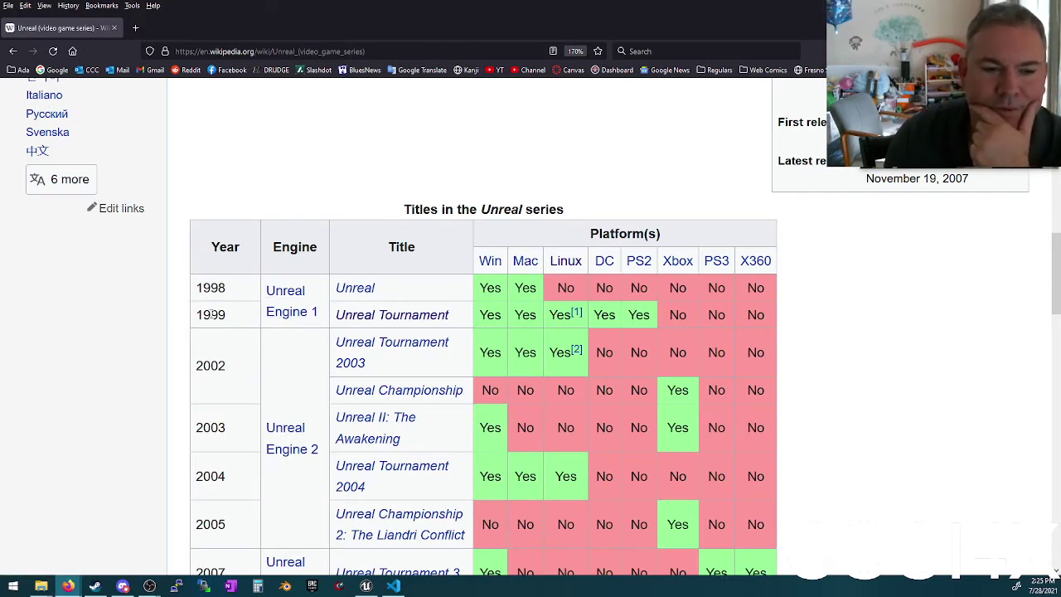
pyautogui.doubleClick(212, 313)
pyautogui.press('Home')
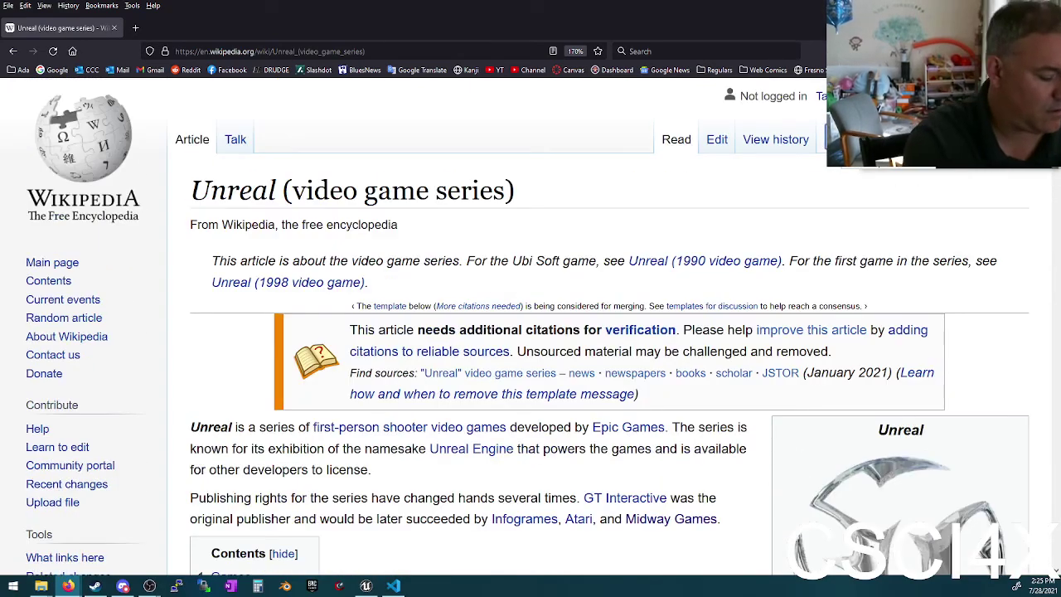
pyautogui.press('F5')
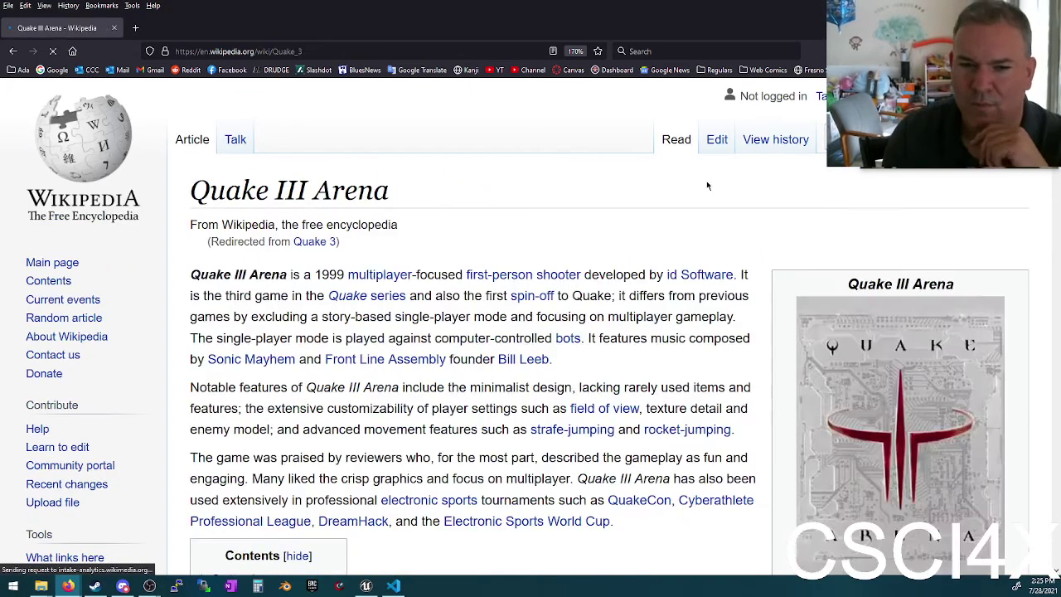
pyautogui.doubleClick(328, 274)
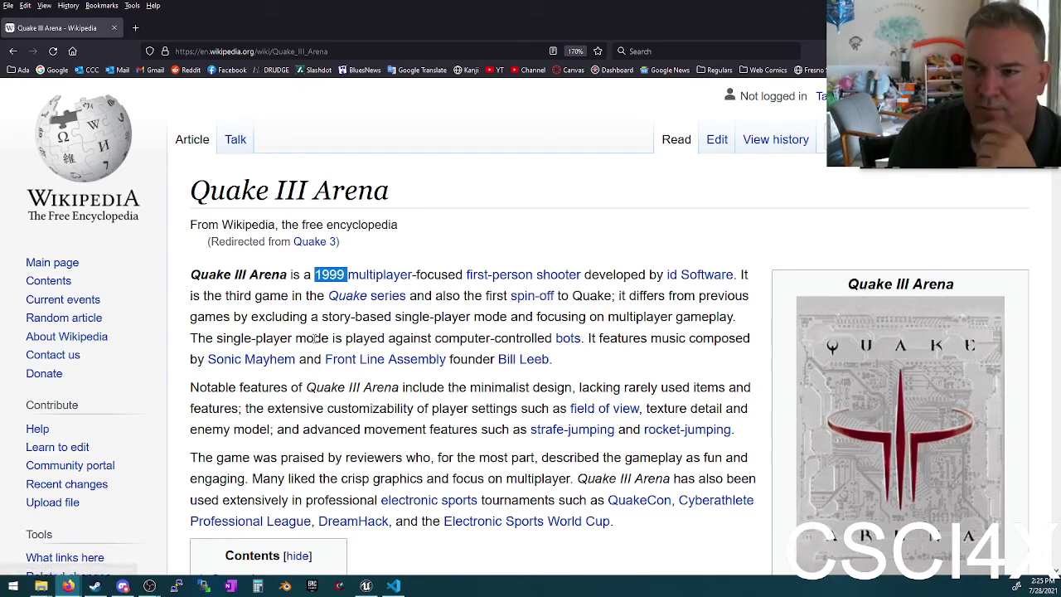
pyautogui.click(12, 51)
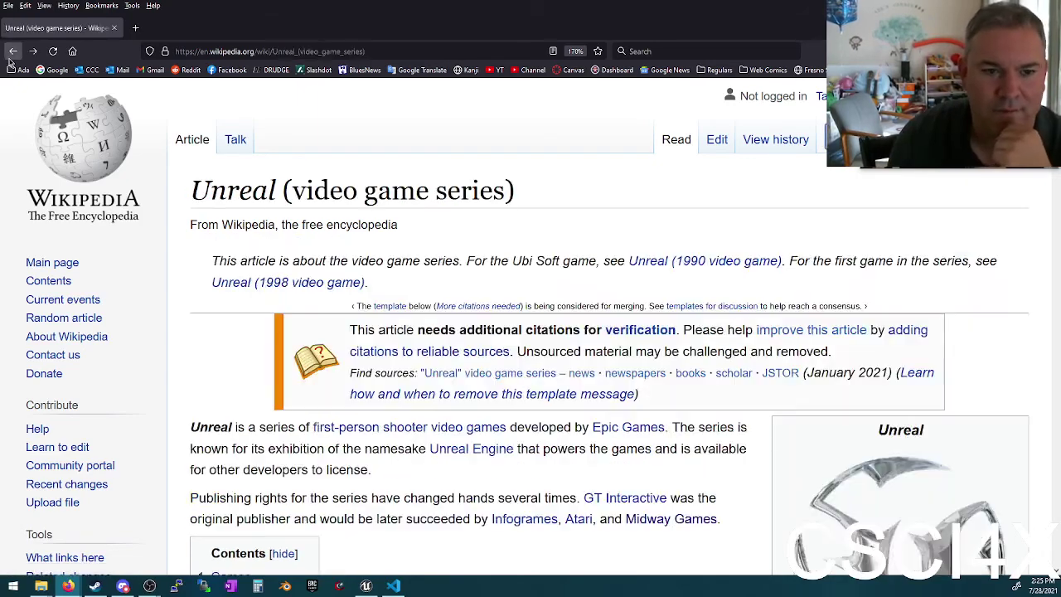
# Step: Open the Unreal (1998 video game) article and view its screenshot's original image file
pyautogui.scroll(2, 358, 290)
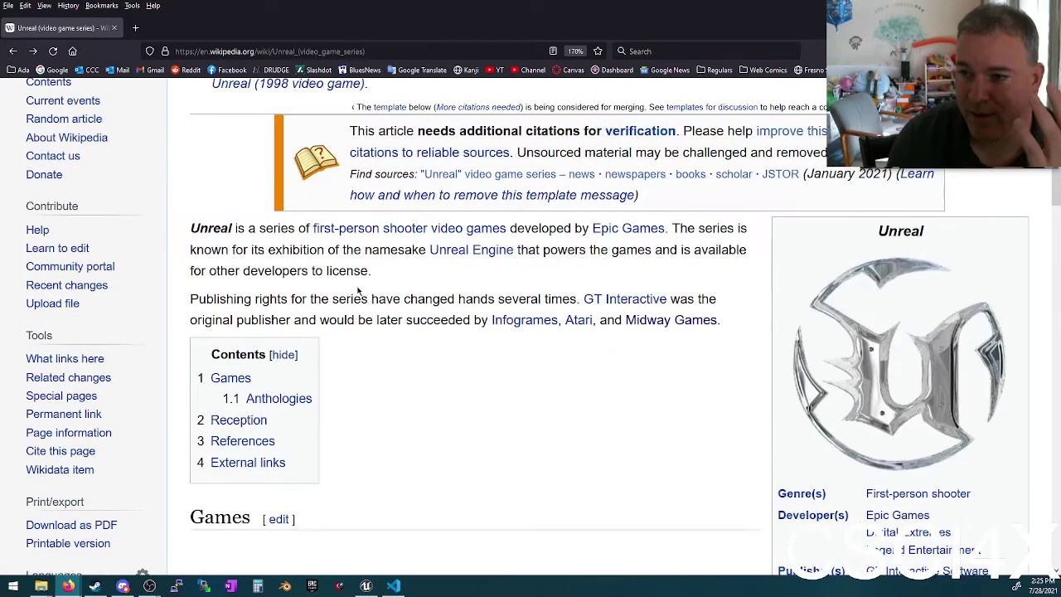
pyautogui.scroll(-6, 260, 372)
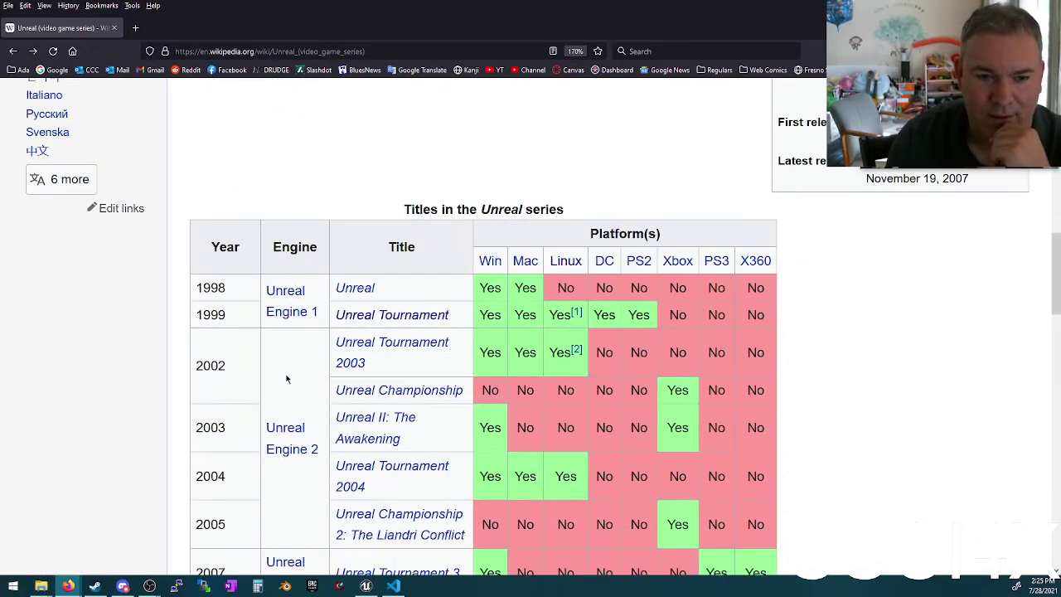
pyautogui.click(363, 291)
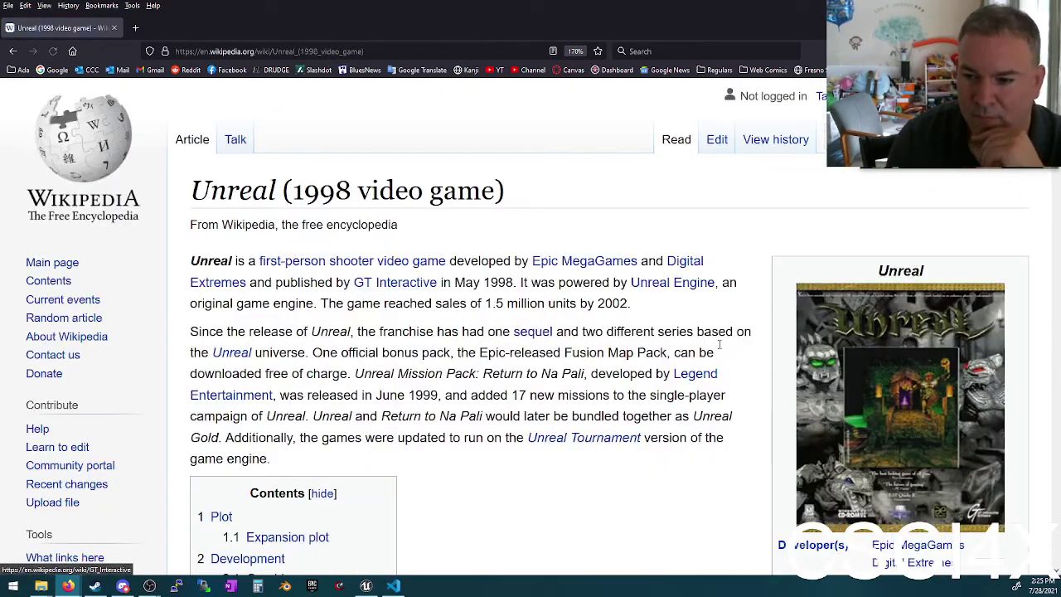
pyautogui.scroll(-12, 572, 355)
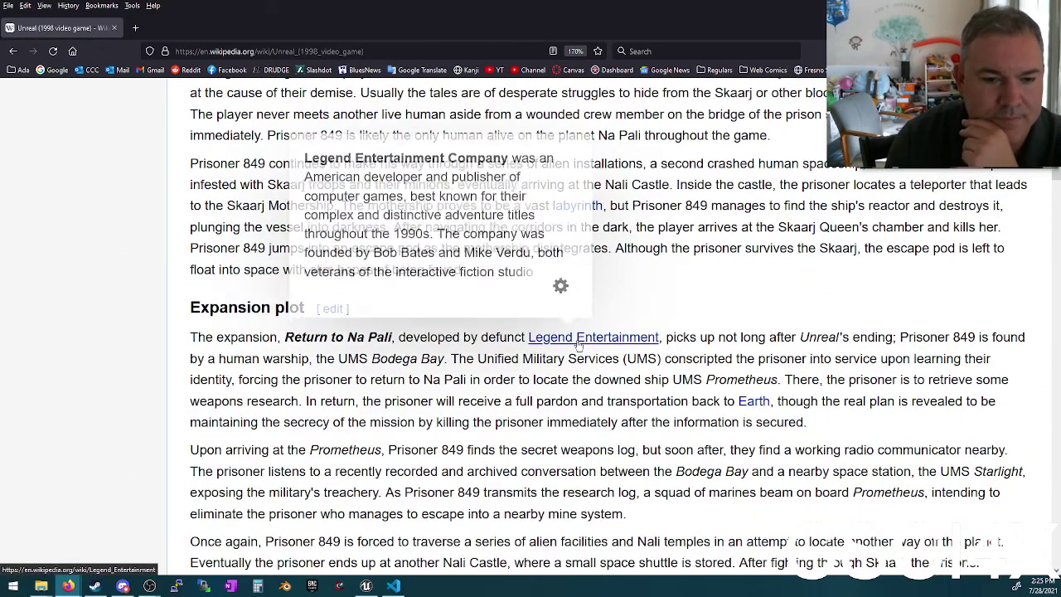
pyautogui.scroll(-8, 632, 332)
pyautogui.scroll(-3, 629, 331)
pyautogui.click(855, 279)
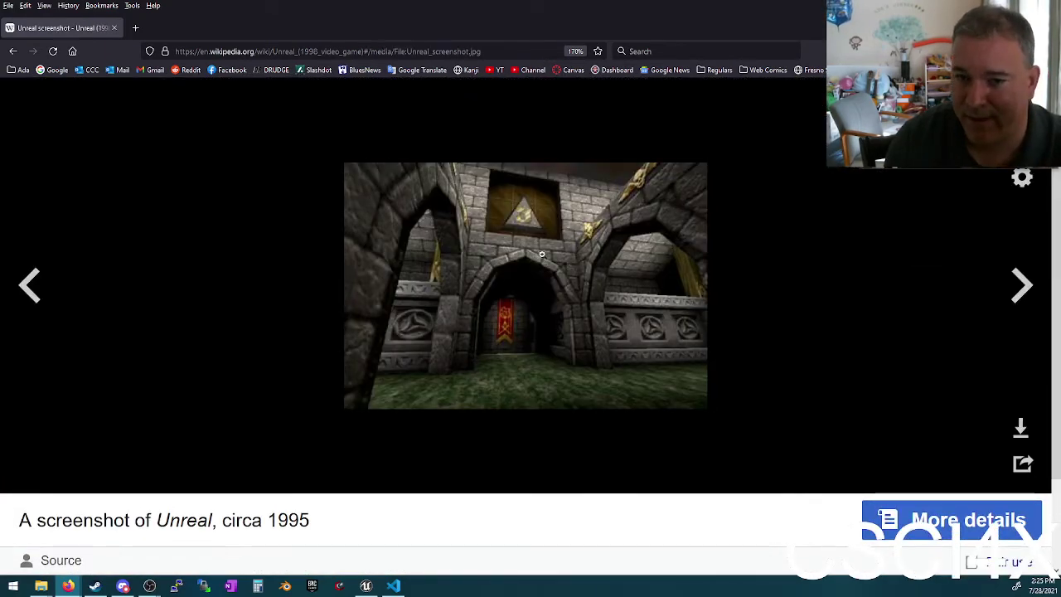
pyautogui.click(569, 249)
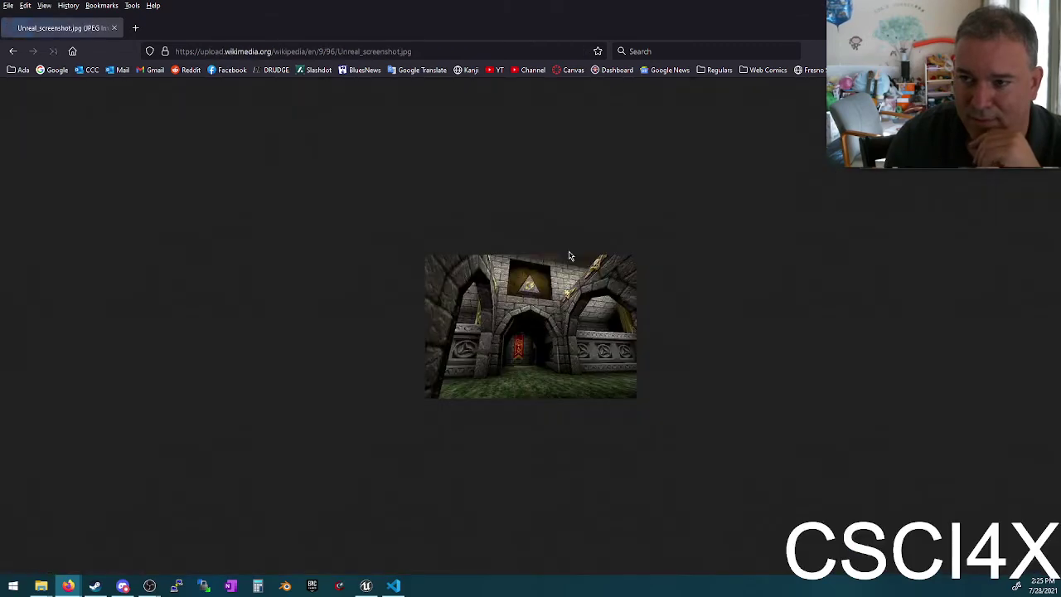
# Step: Return from the screenshot view to the Unreal (1998 video game) article text
pyautogui.keyDown('ctrl'); pyautogui.scroll(8, 531, 311); pyautogui.keyUp('ctrl')
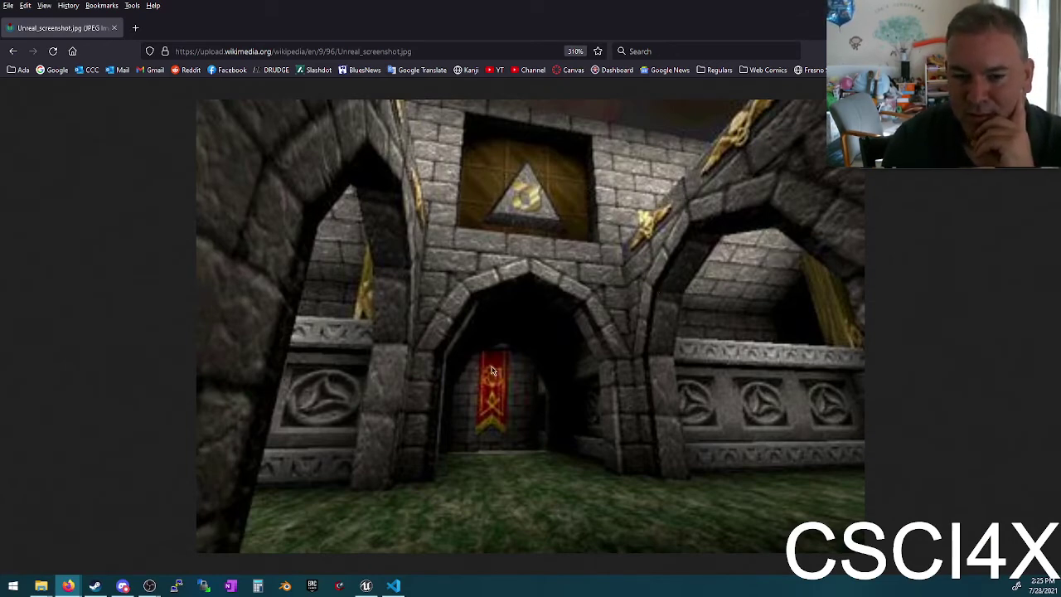
pyautogui.click(13, 50)
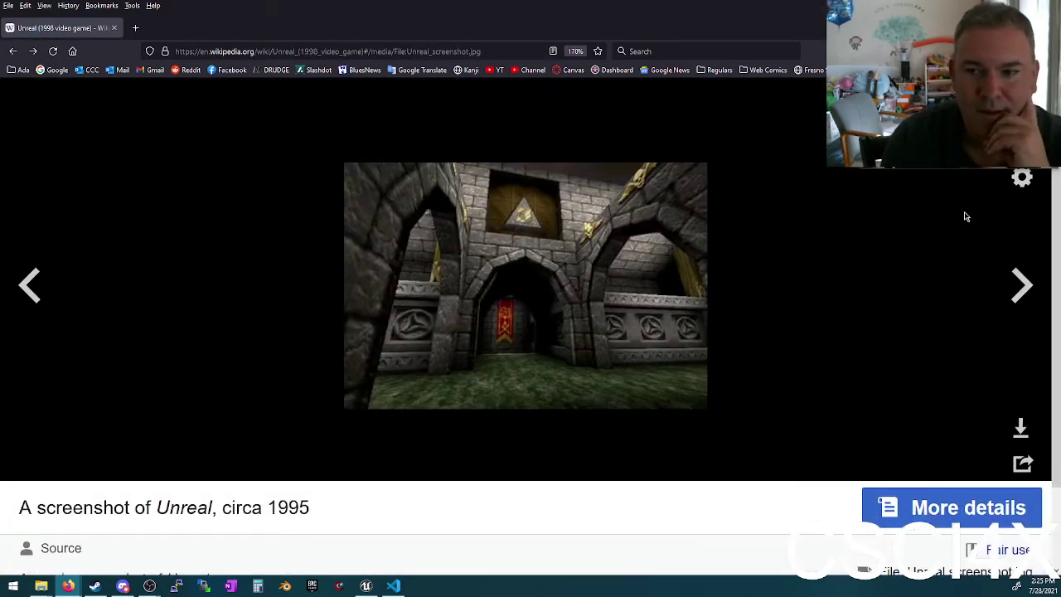
pyautogui.click(12, 51)
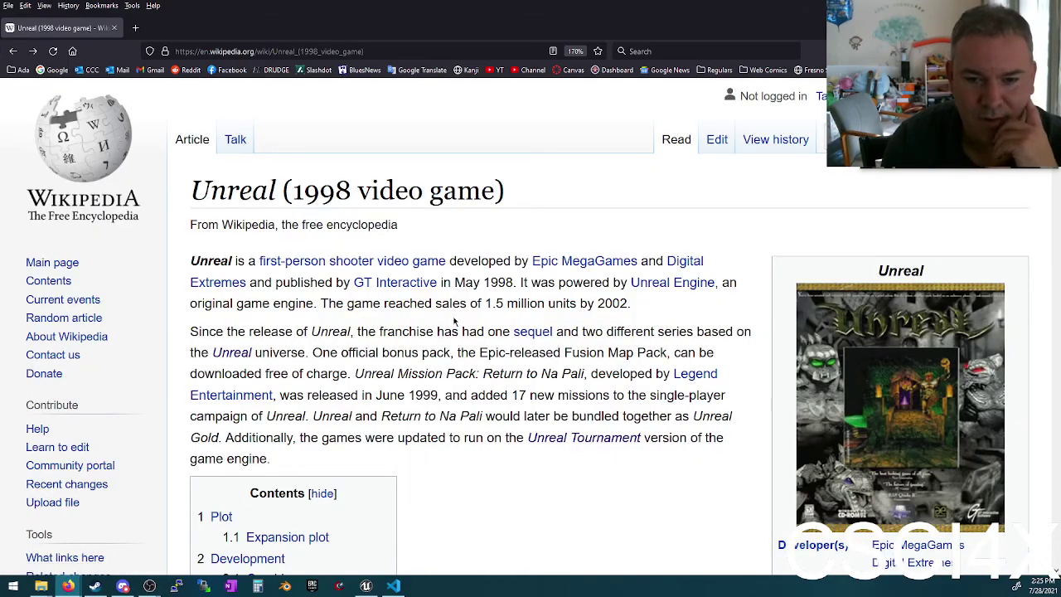
pyautogui.scroll(-2, 454, 322)
pyautogui.scroll(-8, 715, 331)
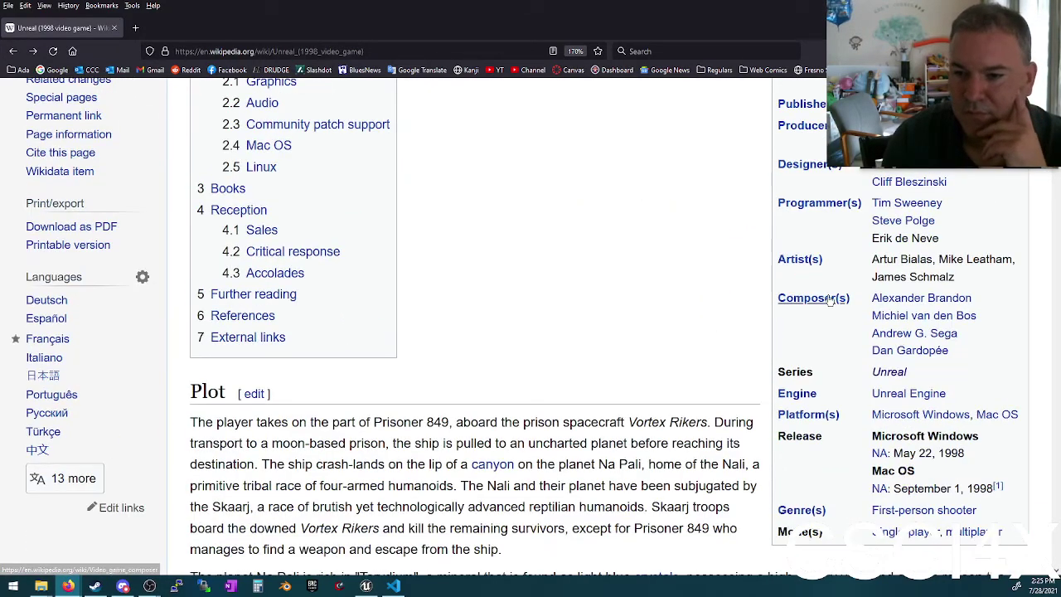
# Step: Open the Unreal Engine article's First generation section and view the UnrealEd screenshot
pyautogui.click(889, 392)
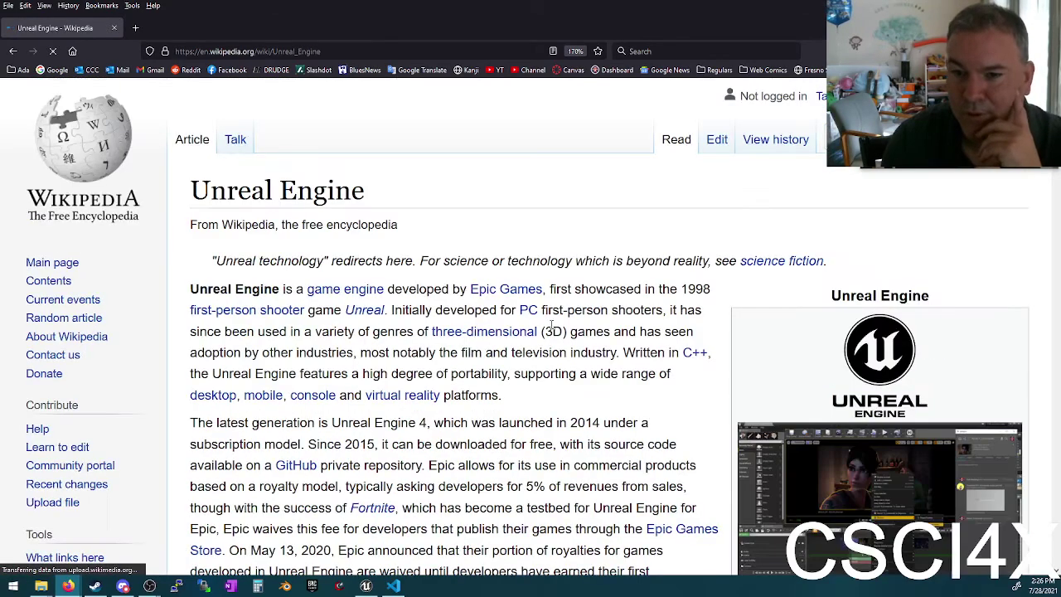
pyautogui.scroll(-4, 823, 315)
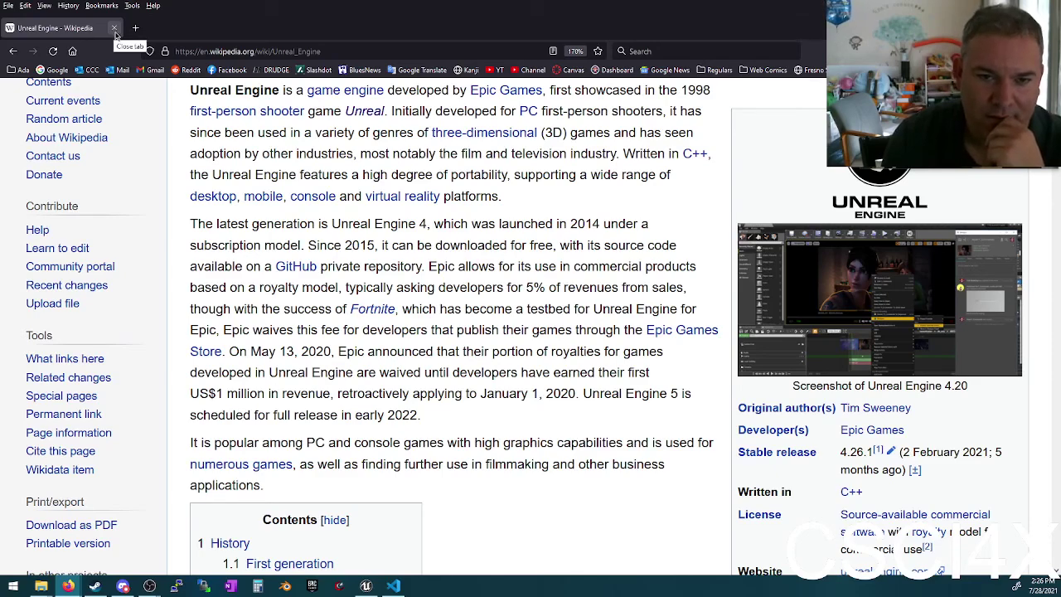
pyautogui.scroll(-5, 545, 248)
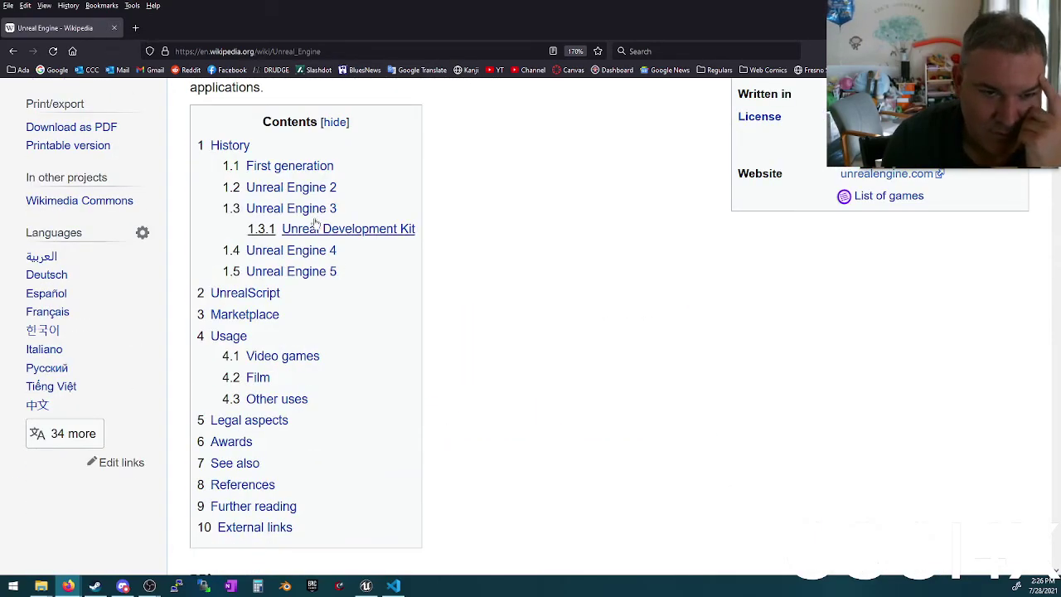
pyautogui.click(298, 164)
pyautogui.scroll(2, 572, 219)
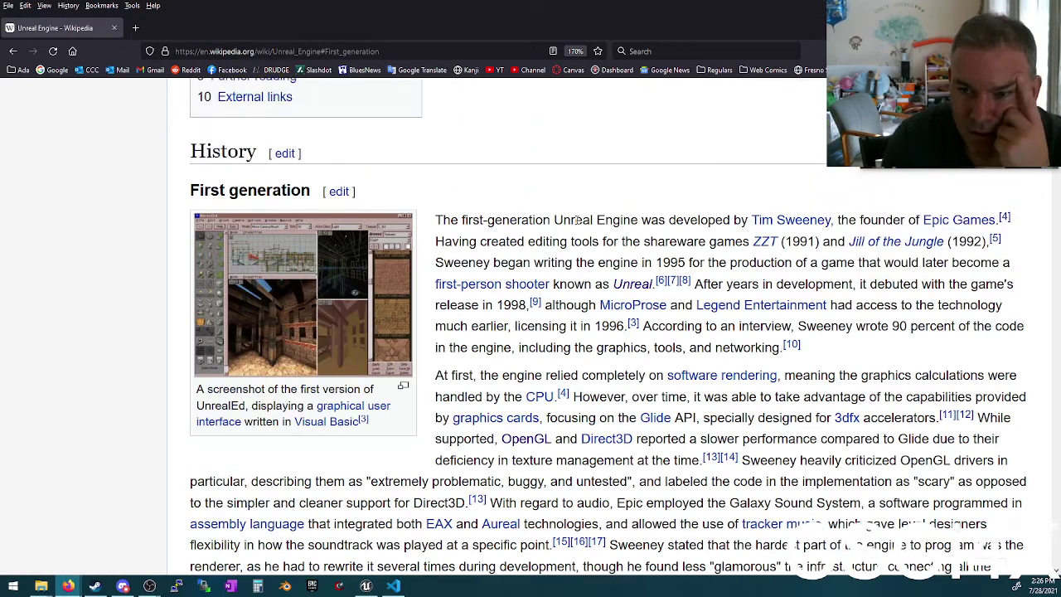
pyautogui.click(318, 287)
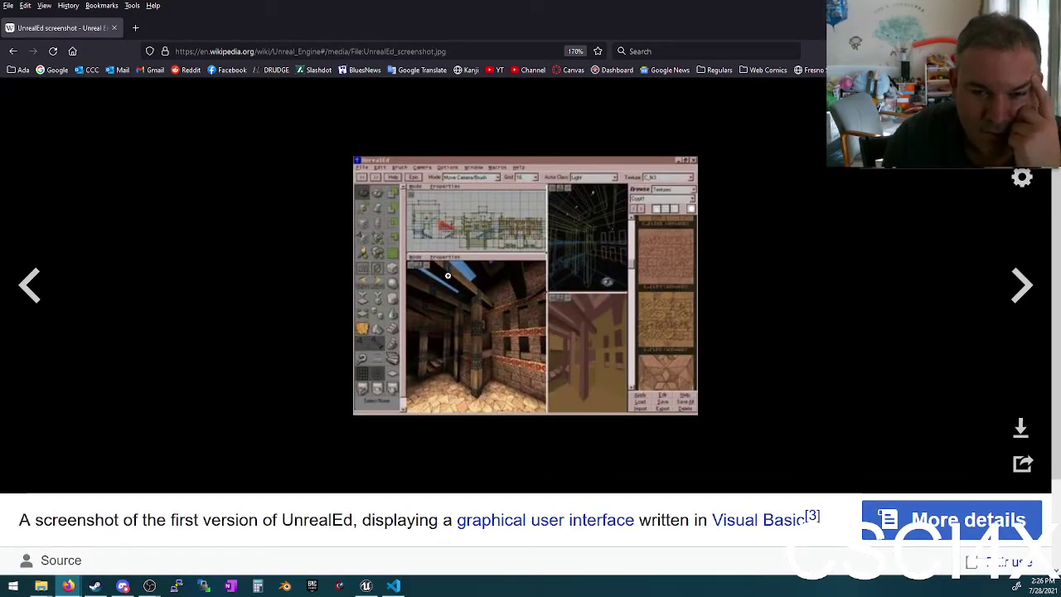
pyautogui.click(12, 50)
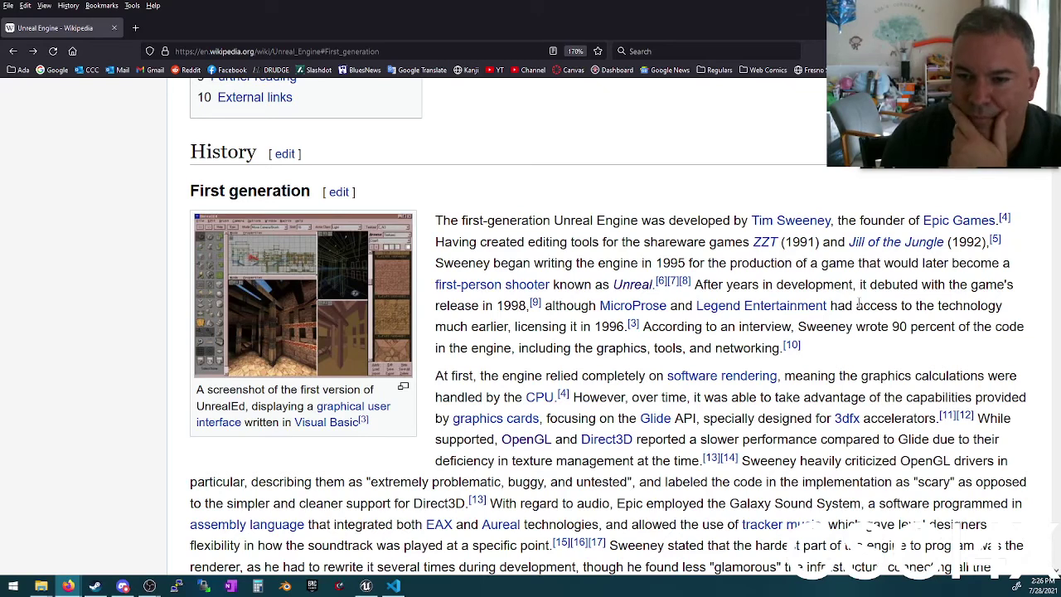
# Step: Highlight the passages on Sweeney's 90 percent, colored lighting and volumetric fog; view the Harry Potter screenshot
pyautogui.moveTo(795, 327); pyautogui.dragTo(777, 348)
pyautogui.click(778, 347)
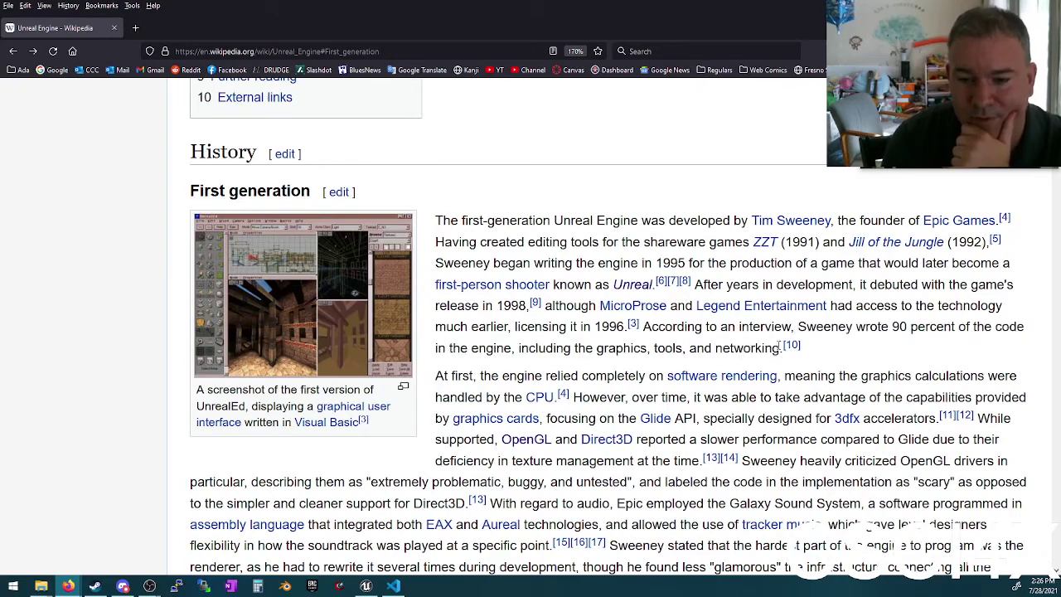
pyautogui.scroll(-2, 731, 327)
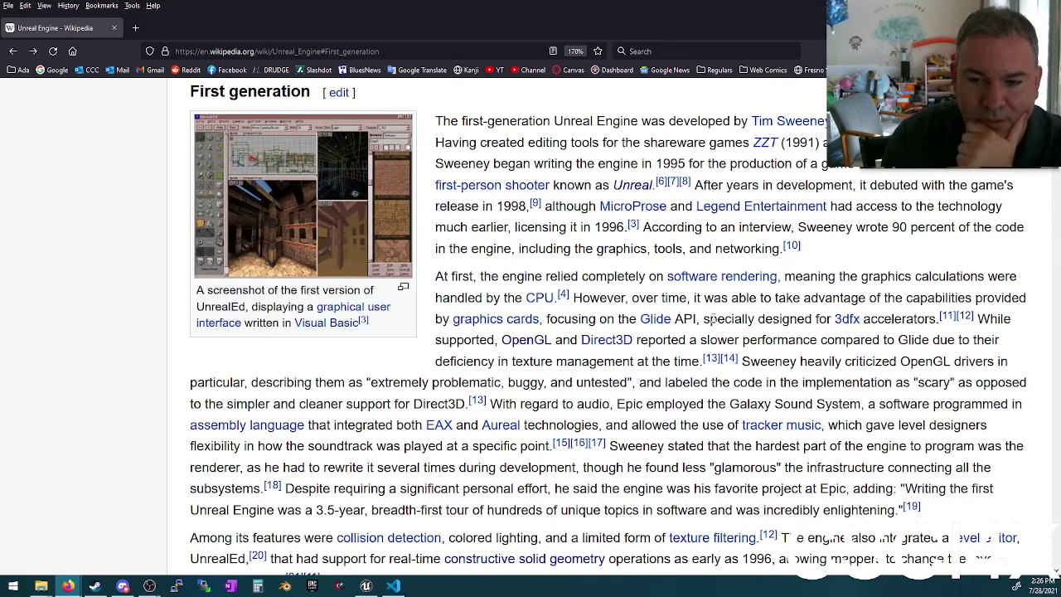
pyautogui.scroll(-3, 714, 323)
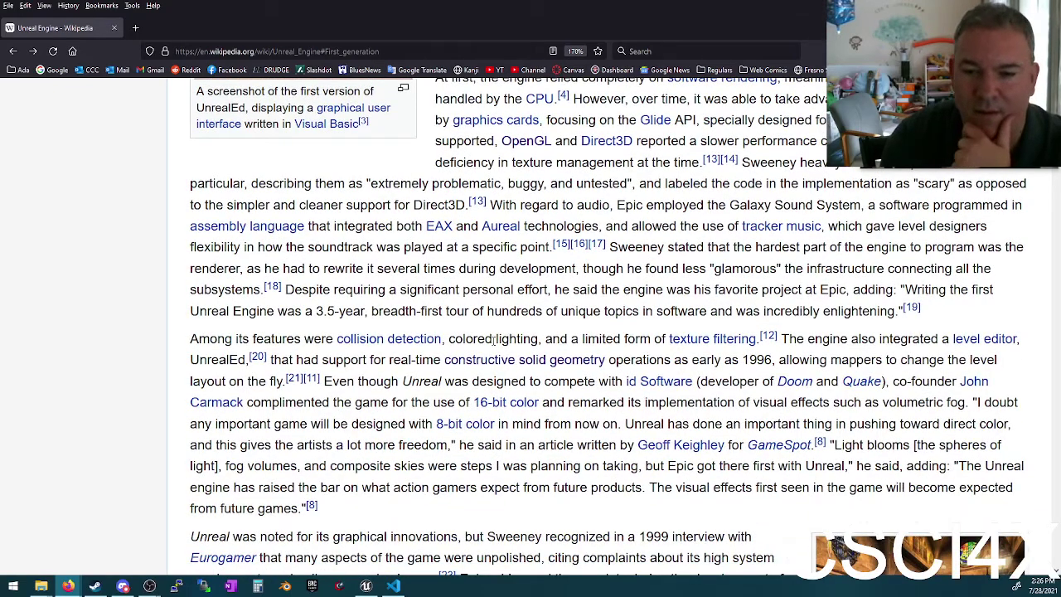
pyautogui.moveTo(450, 339); pyautogui.dragTo(545, 340)
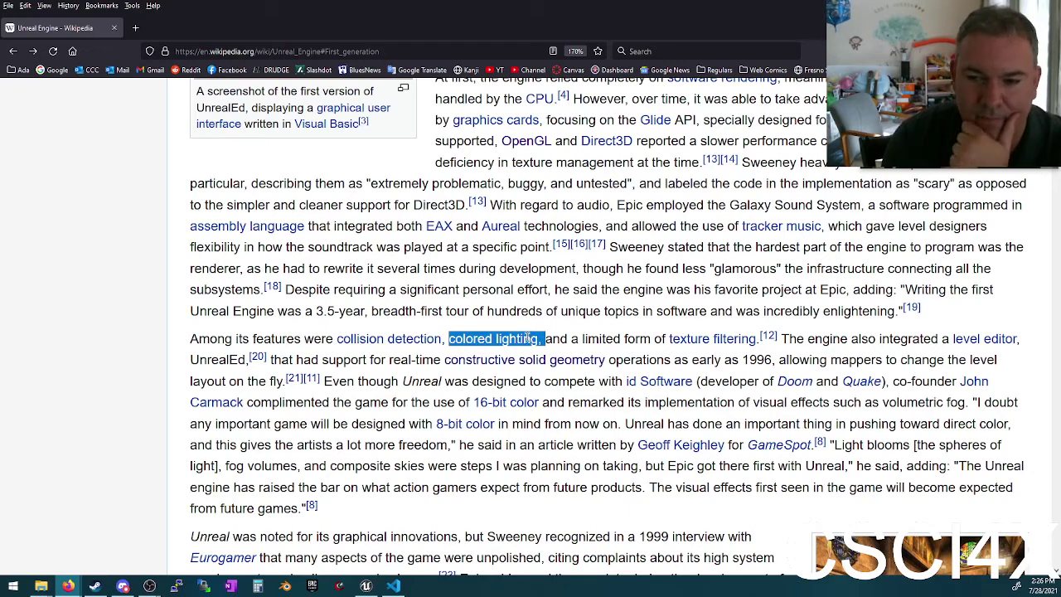
pyautogui.moveTo(415, 402); pyautogui.dragTo(964, 403)
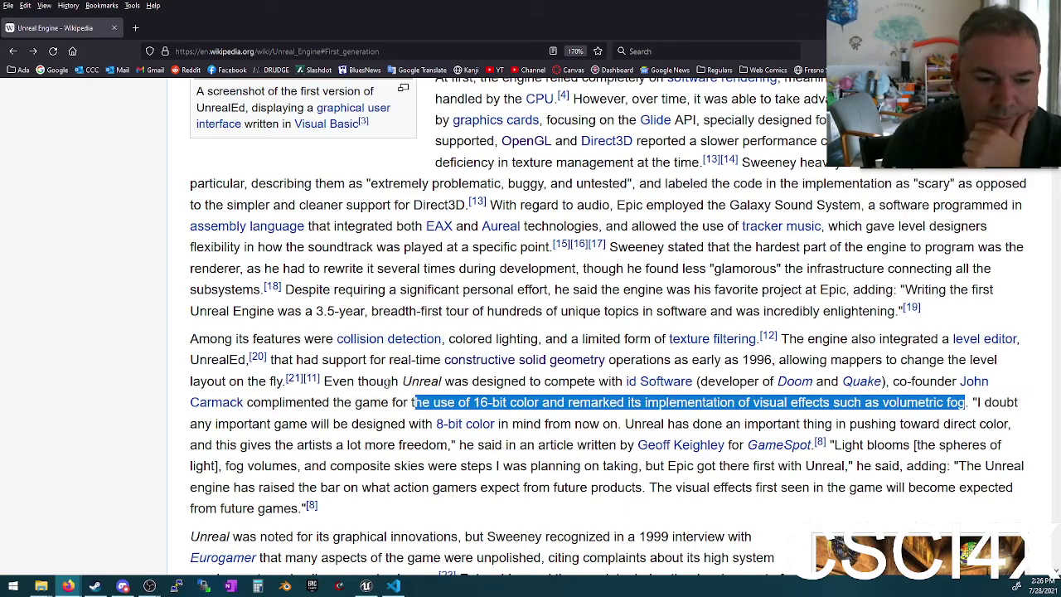
pyautogui.scroll(-3, 357, 423)
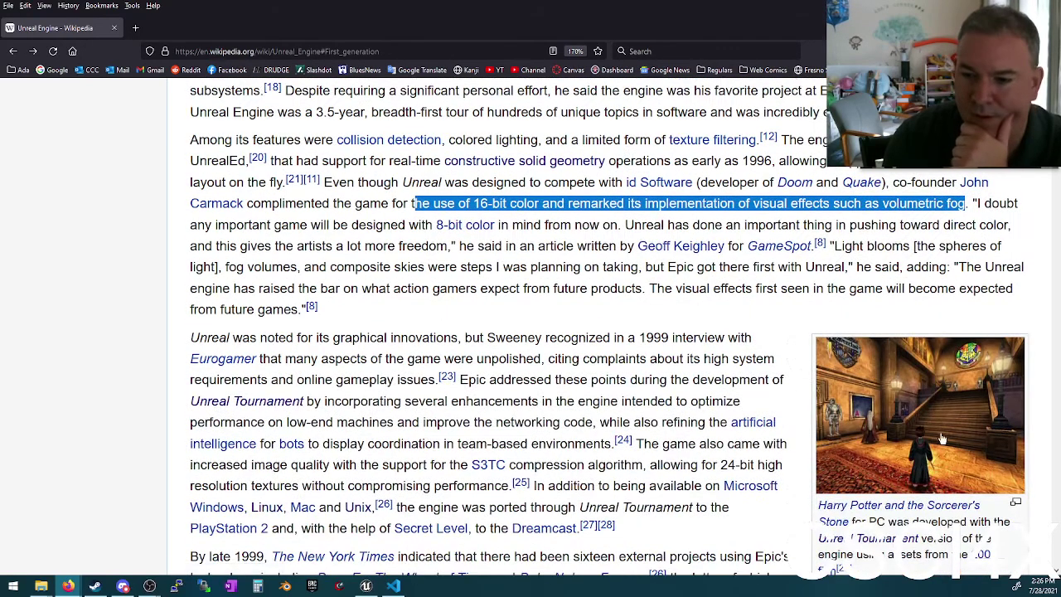
pyautogui.click(941, 414)
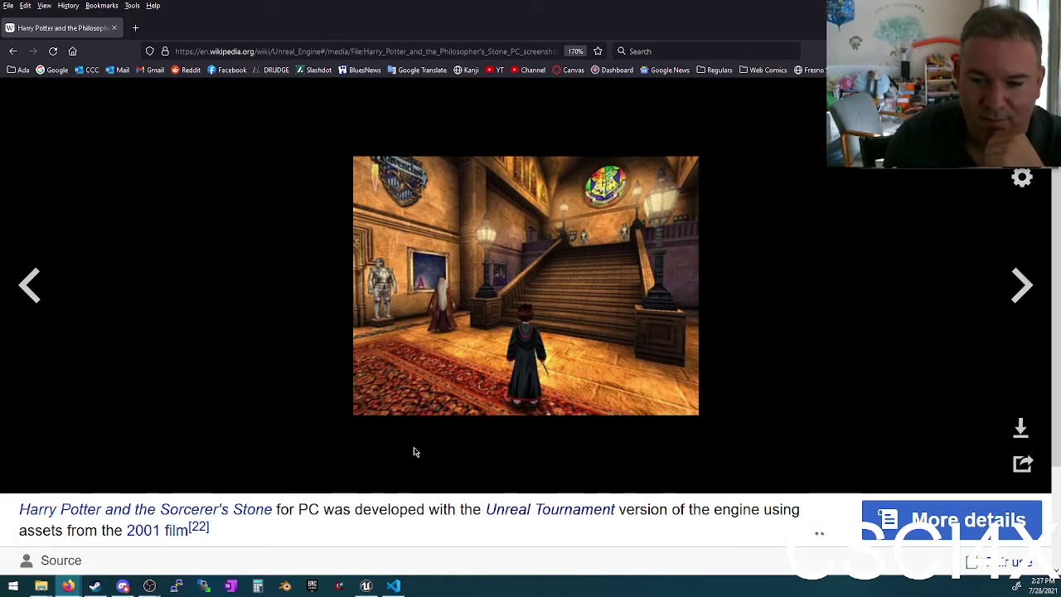
pyautogui.click(13, 51)
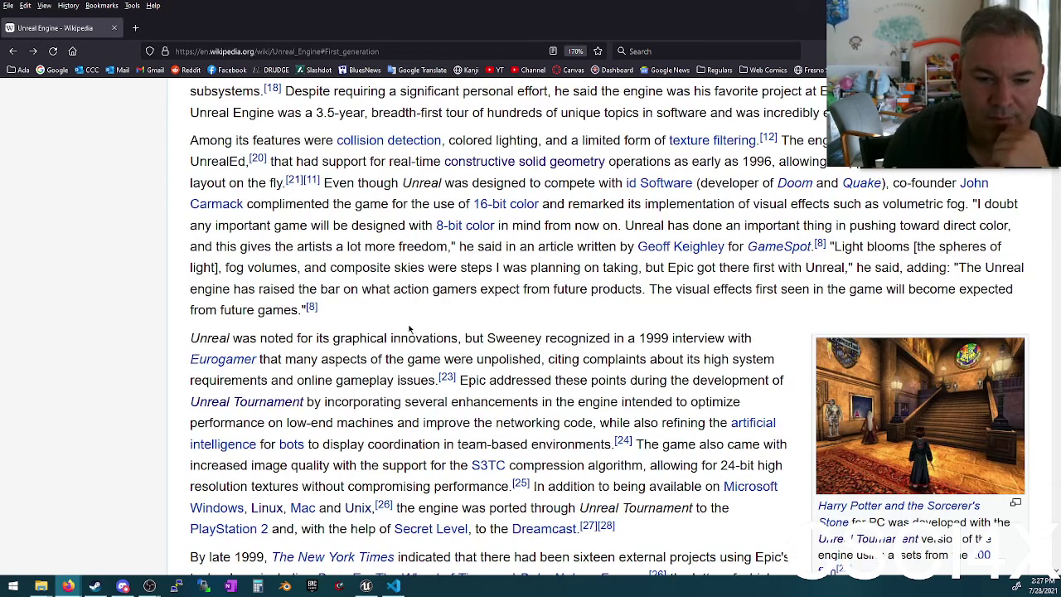
# Step: Skim The Wheel of Time game article, then return to Unreal Engine near Unreal Engine 2
pyautogui.scroll(-1, 415, 330)
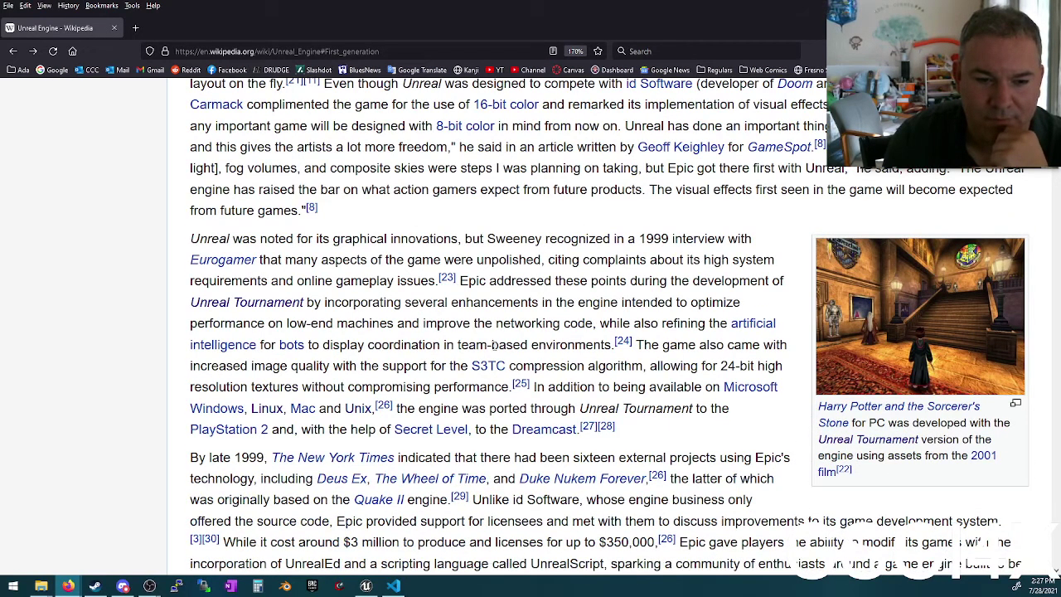
pyautogui.scroll(3, 505, 356)
pyautogui.scroll(-5, 504, 355)
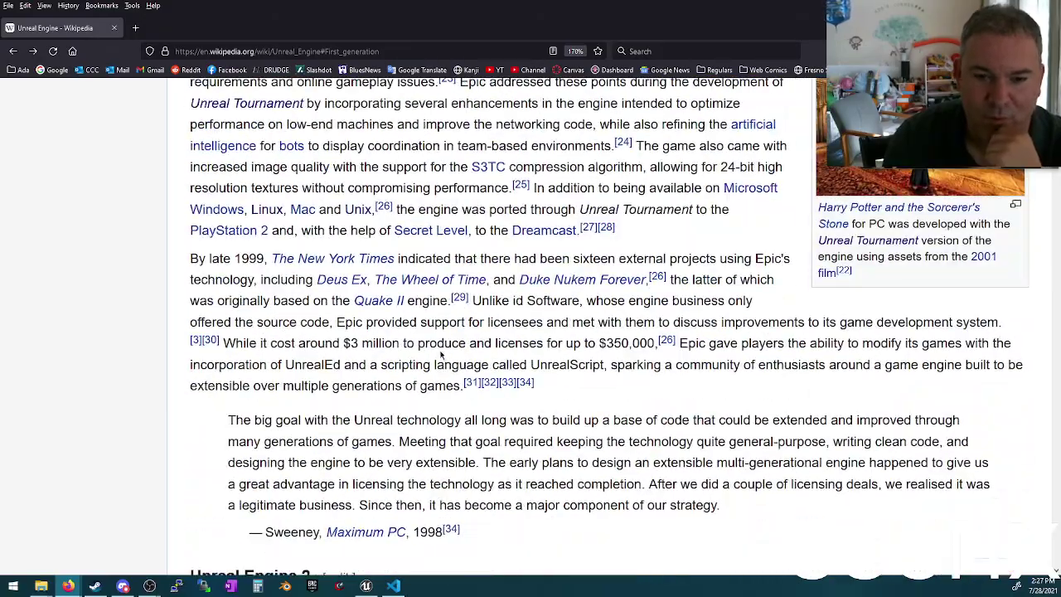
pyautogui.click(430, 280)
pyautogui.scroll(-3, 902, 351)
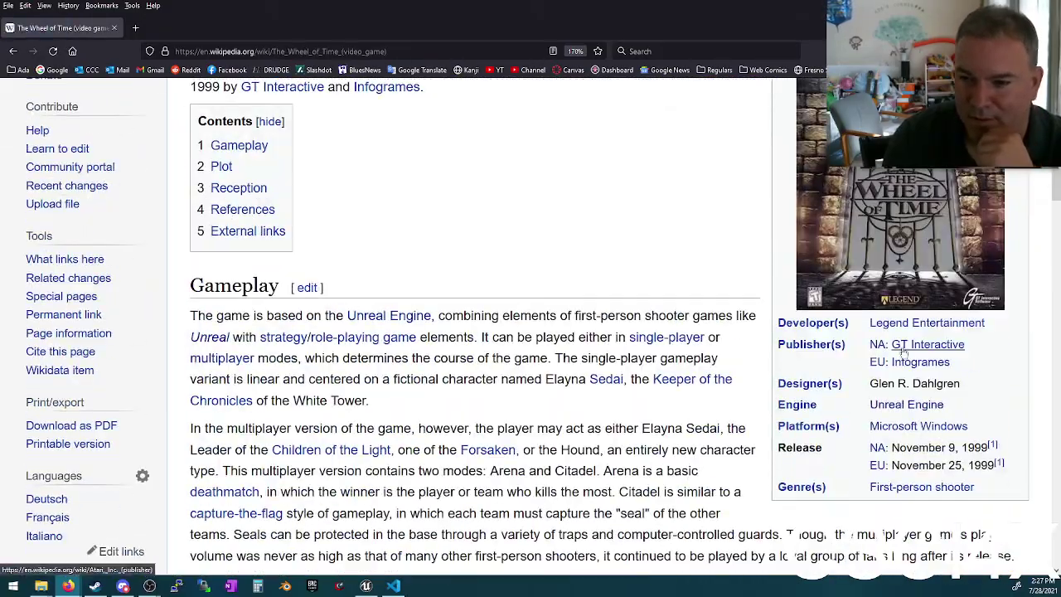
pyautogui.scroll(1, 902, 351)
pyautogui.scroll(-10, 828, 351)
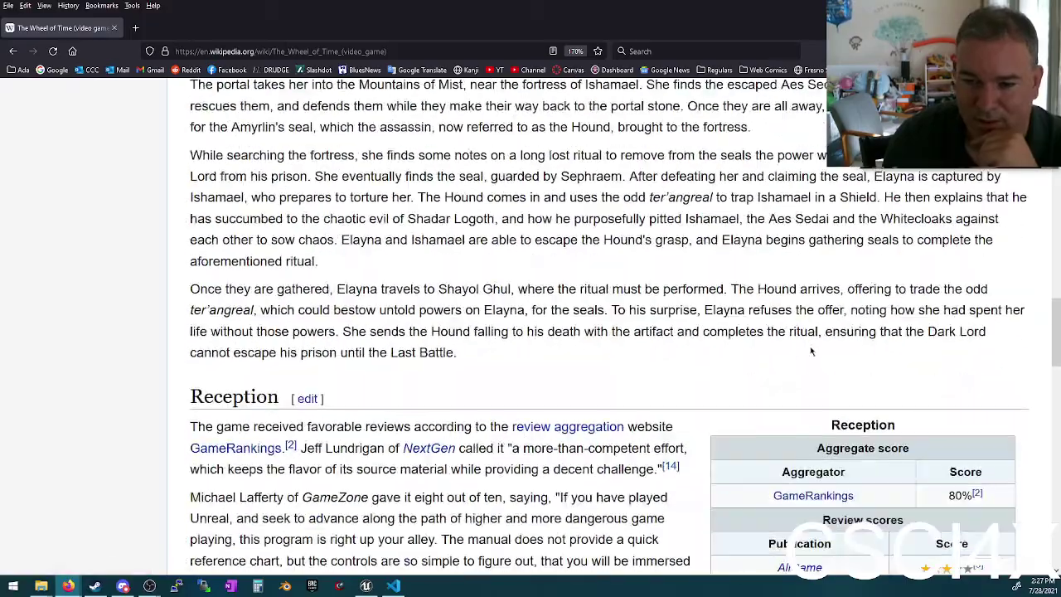
pyautogui.scroll(-10, 811, 351)
pyautogui.scroll(10, 529, 303)
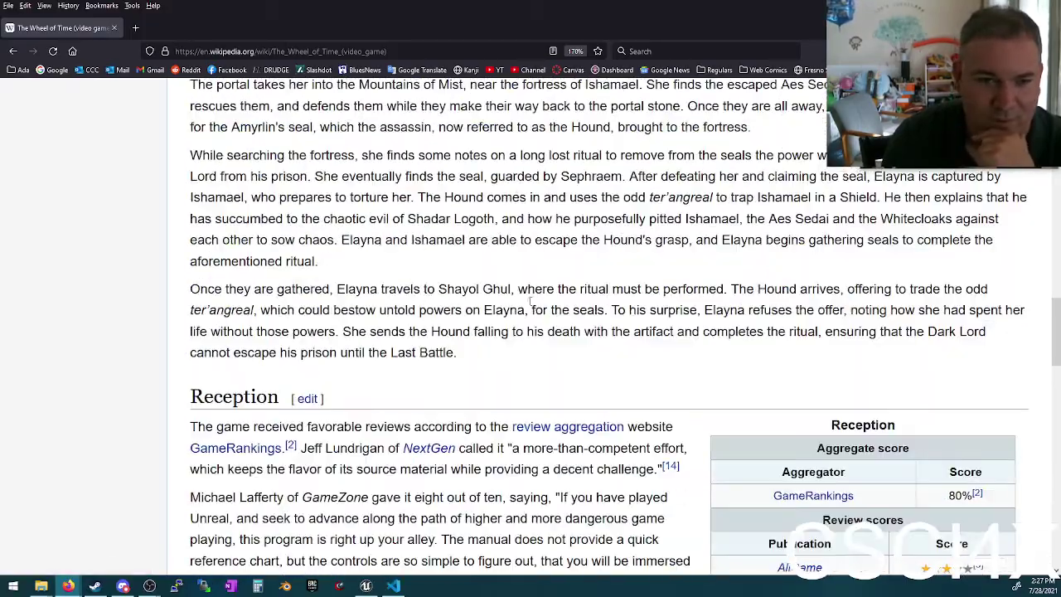
pyautogui.scroll(15, 531, 303)
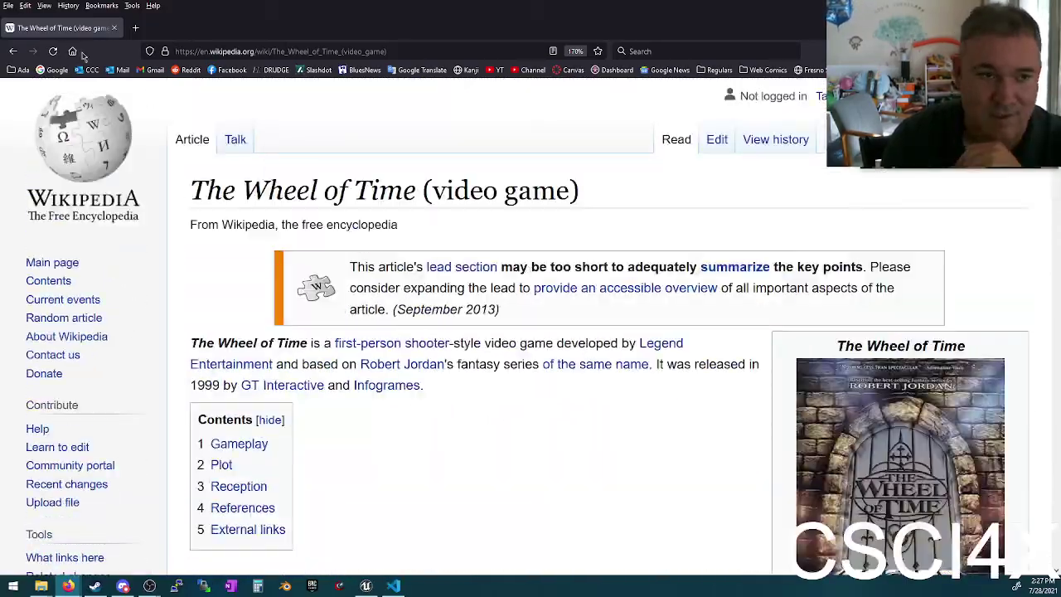
pyautogui.click(12, 51)
pyautogui.scroll(5, 776, 324)
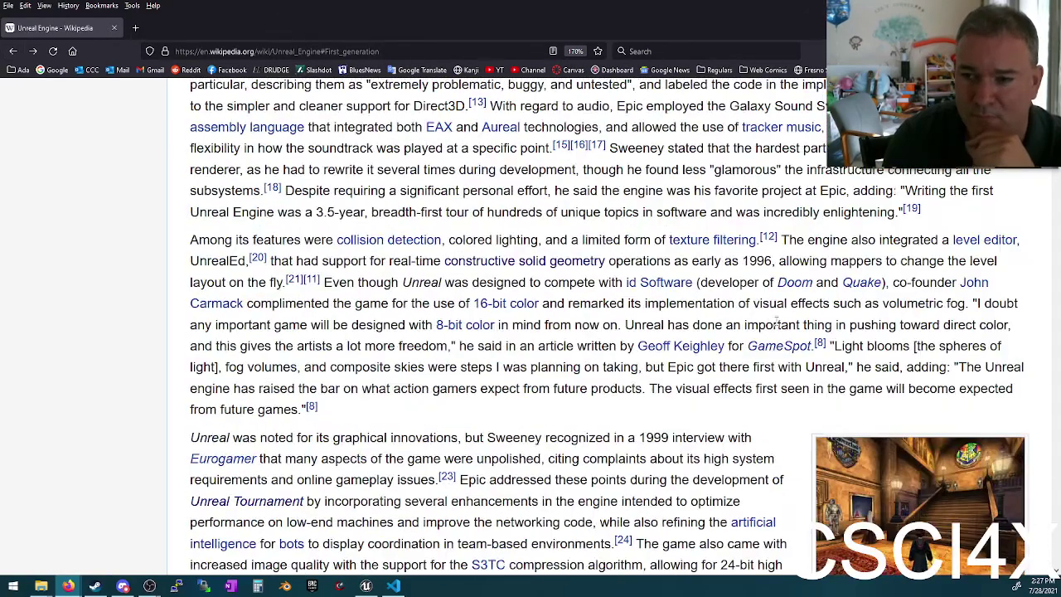
pyautogui.scroll(-4, 776, 323)
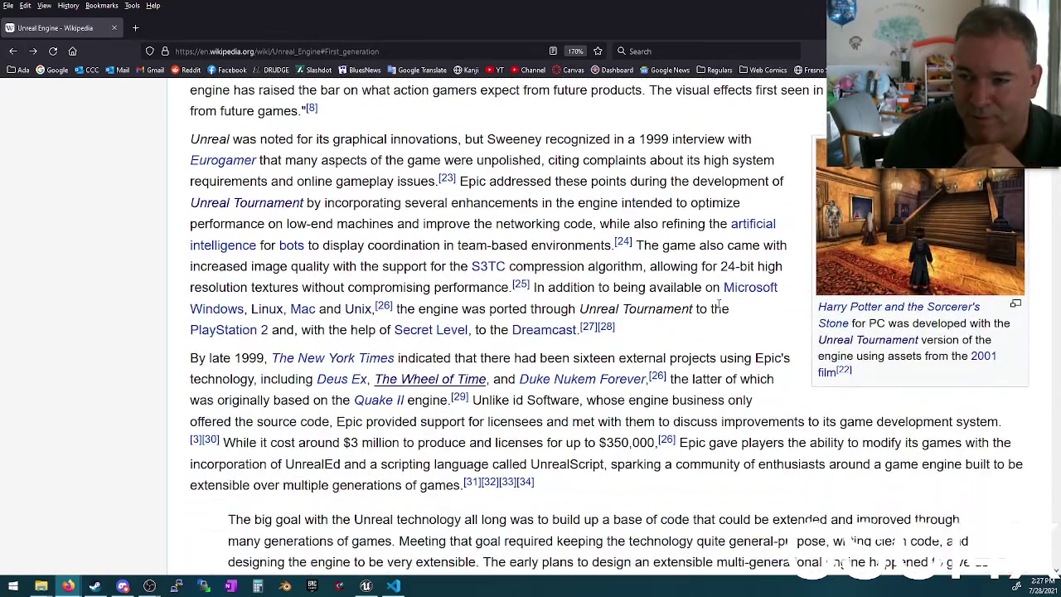
pyautogui.scroll(-3, 676, 290)
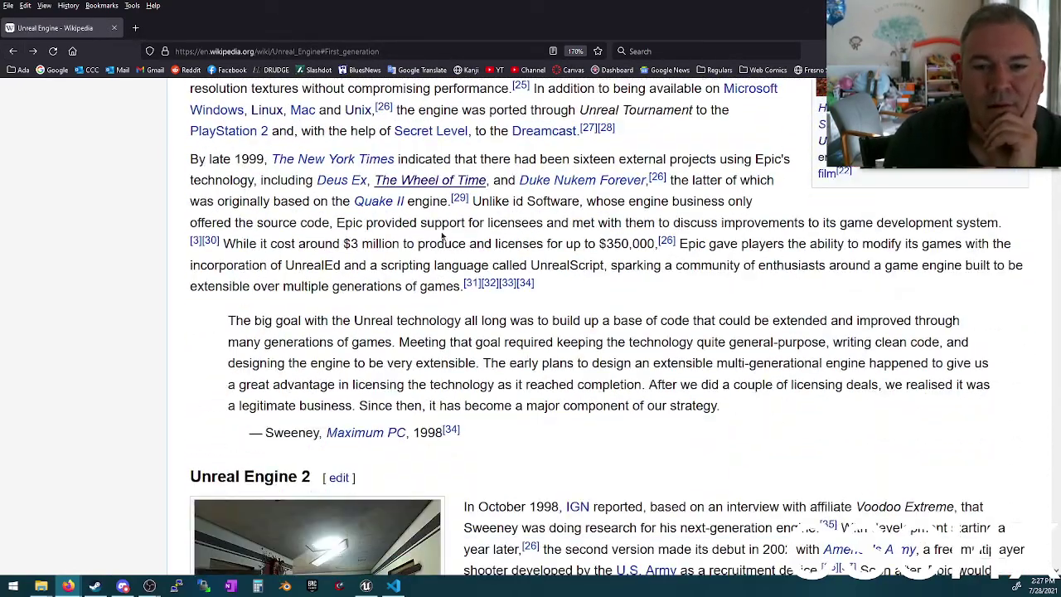
# Step: Back in DEFS.QC, place the caret on the air_finished line 630 and deathtype line 632
pyautogui.hotkey('alt', 'Tab')
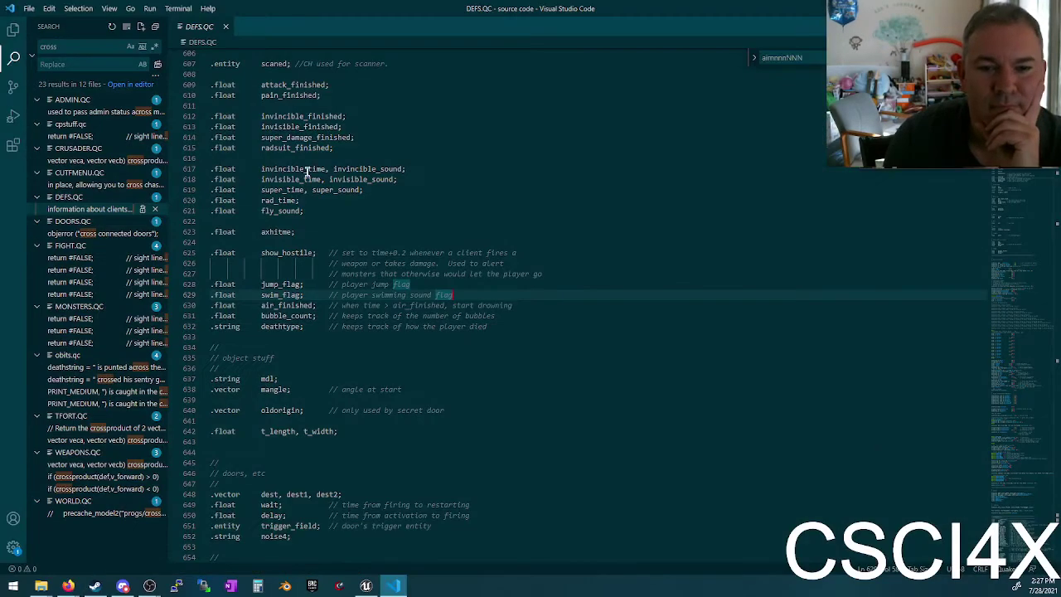
pyautogui.click(383, 306)
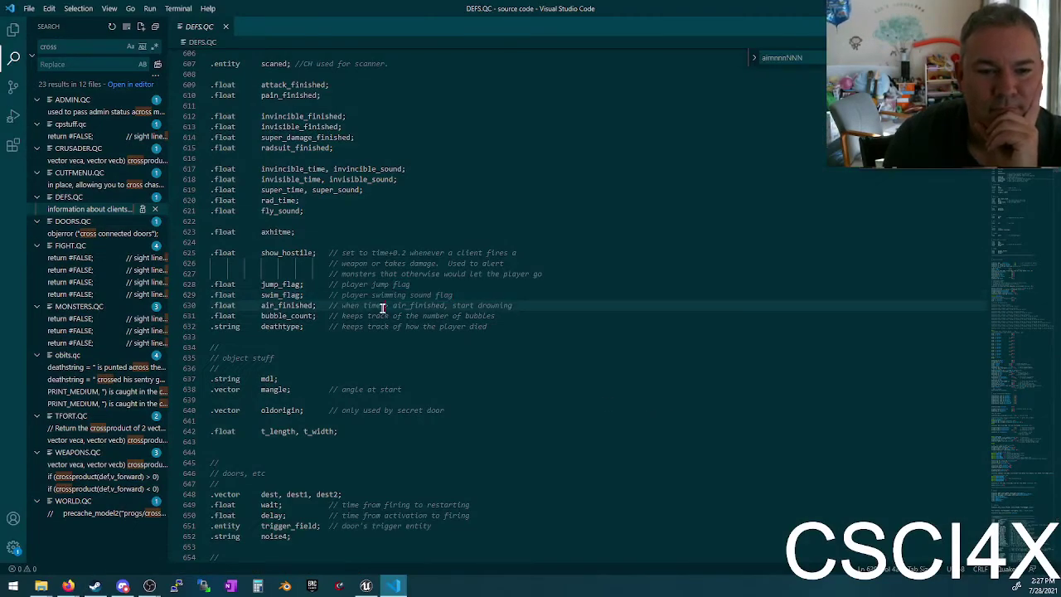
pyautogui.click(497, 326)
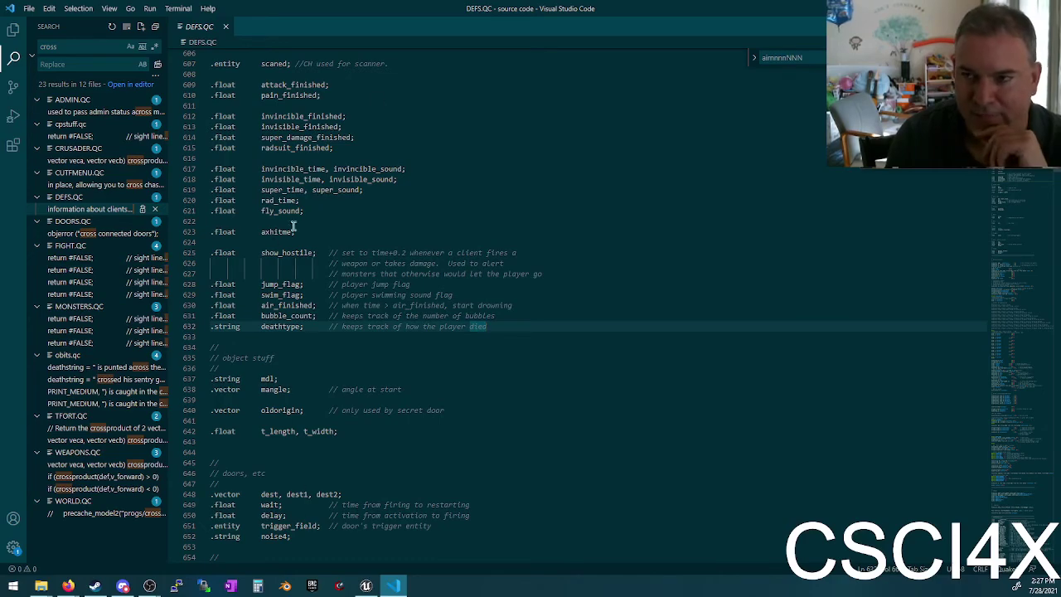
pyautogui.doubleClick(265, 10)
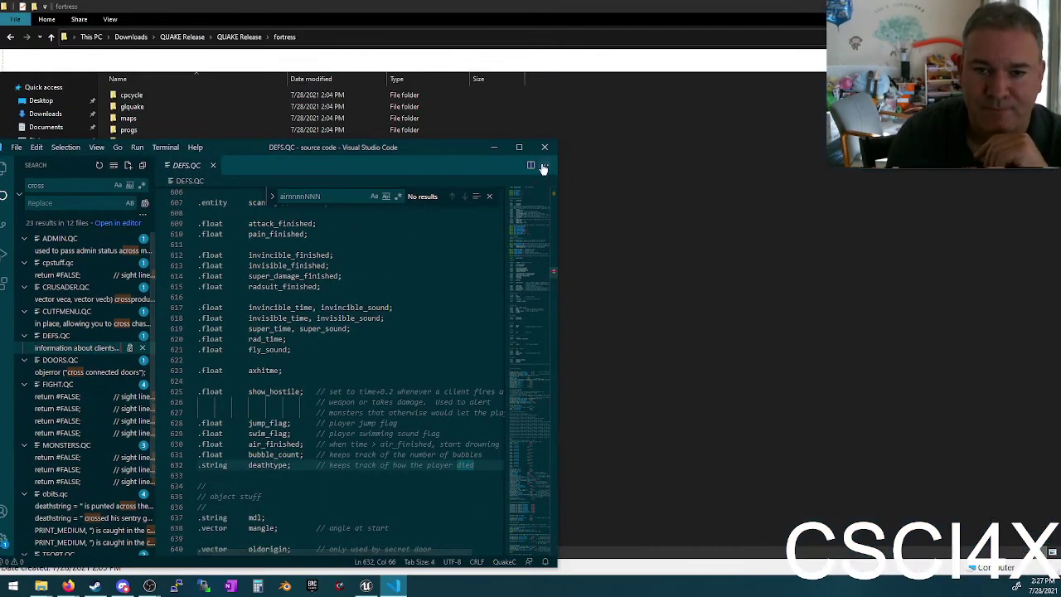
pyautogui.doubleClick(467, 149)
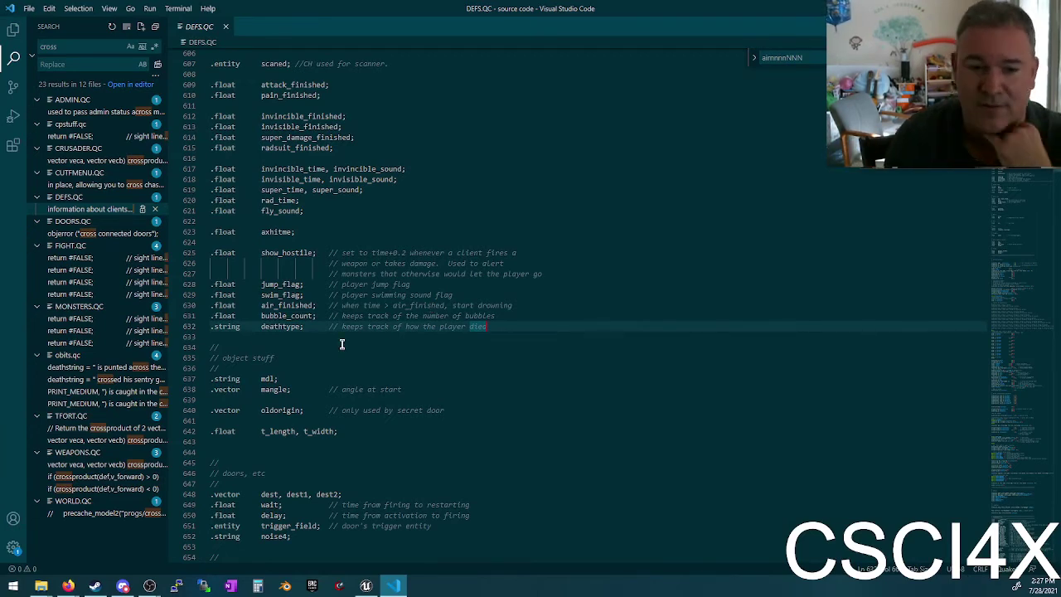
# Step: Scroll up through the defines to the TE_BLOOD definition
pyautogui.scroll(-3, 342, 343)
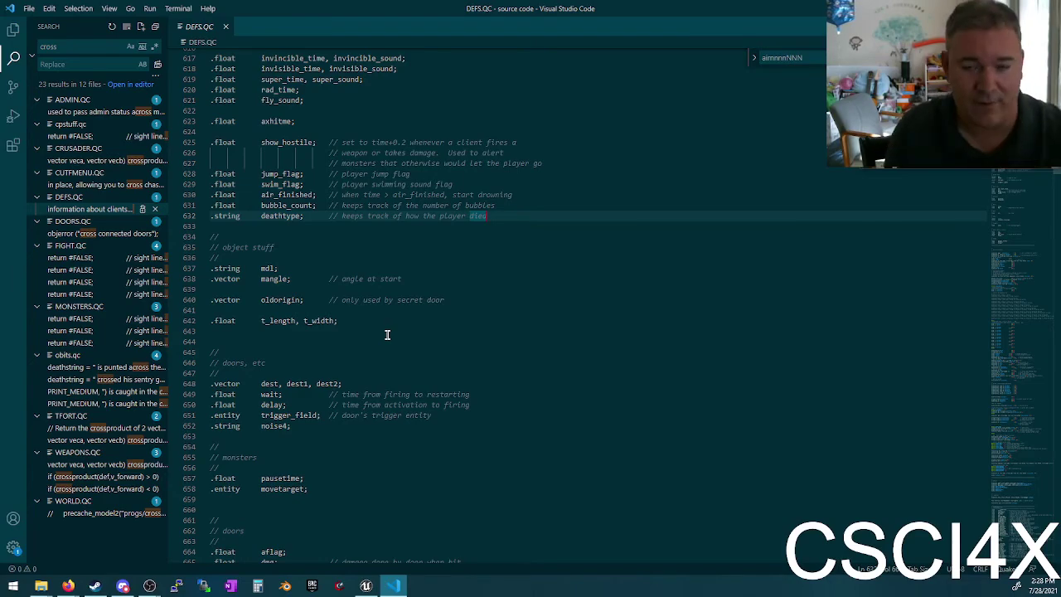
pyautogui.scroll(20, 379, 350)
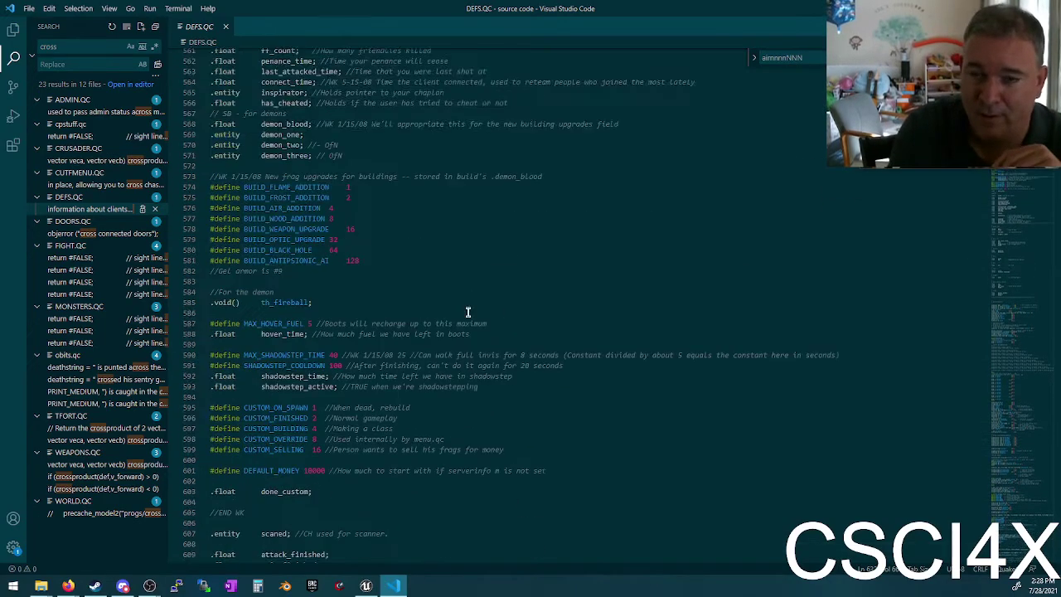
pyautogui.scroll(20, 479, 321)
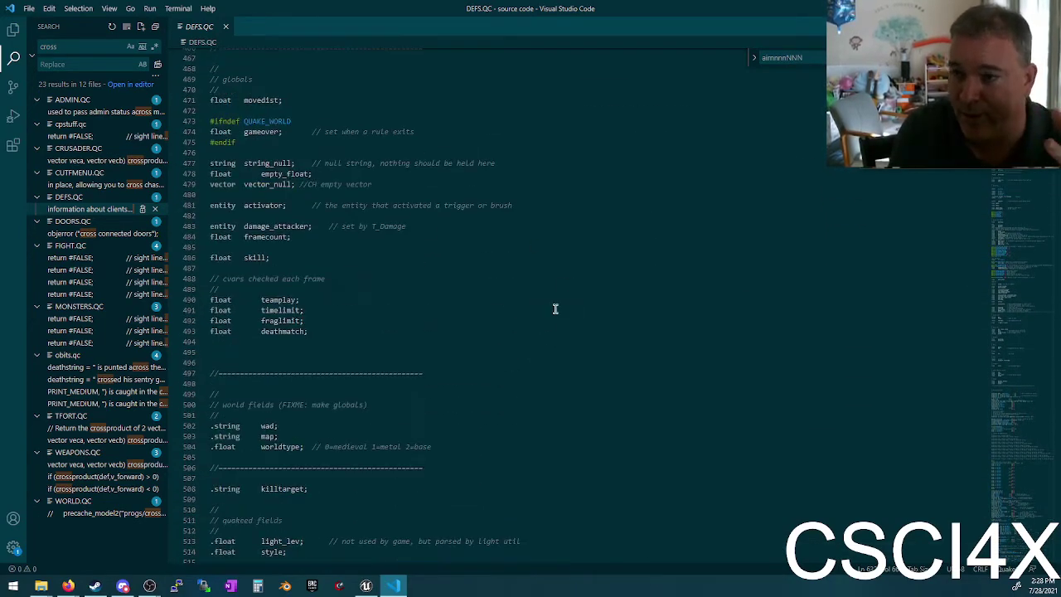
pyautogui.scroll(5, 588, 268)
pyautogui.scroll(10, 585, 263)
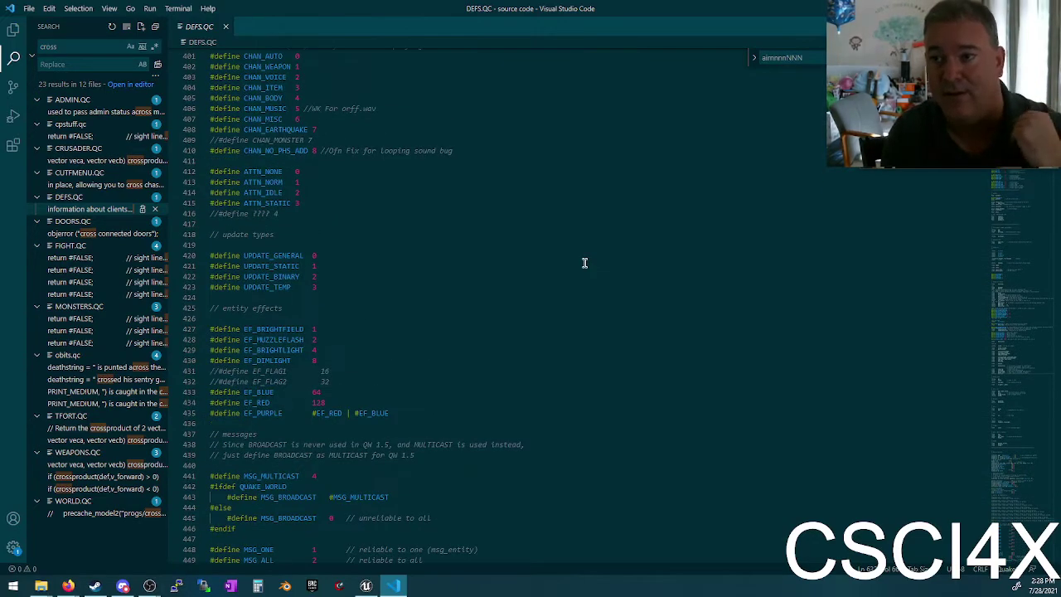
pyautogui.click(453, 187)
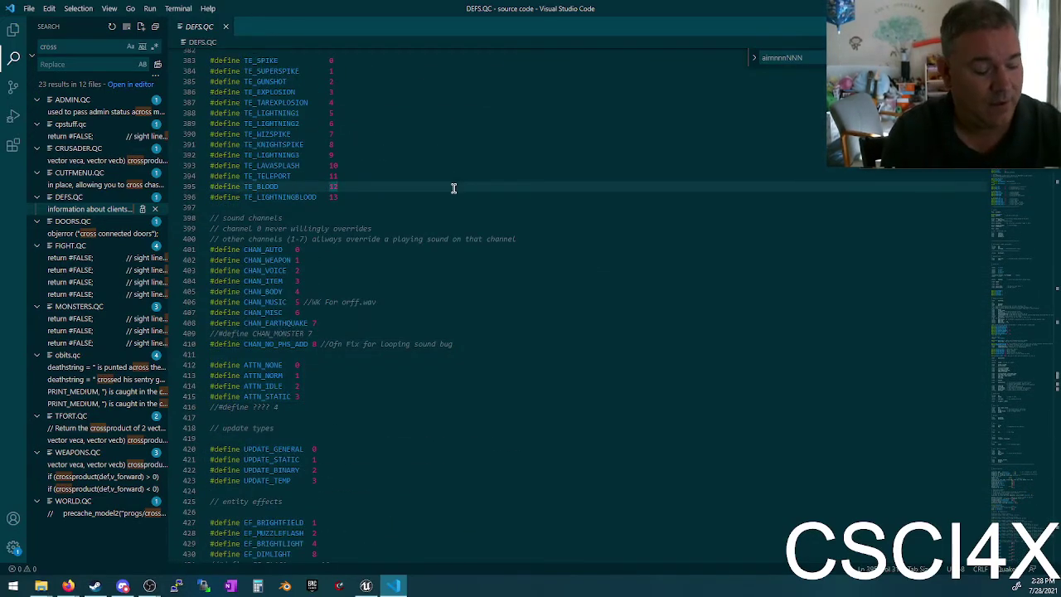
pyautogui.scroll(20, 453, 188)
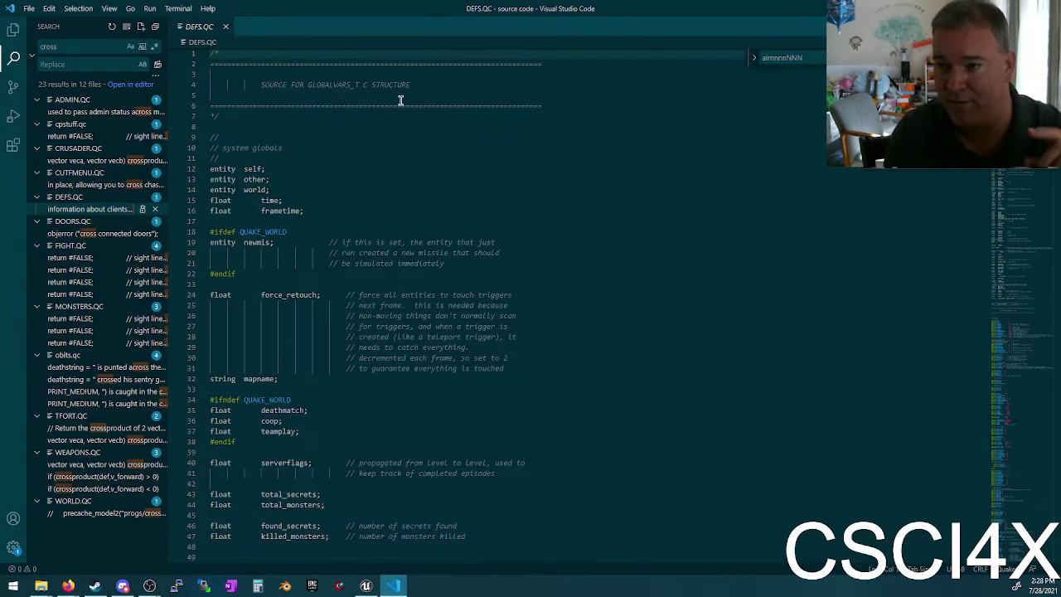
# Step: Select a block of global declarations, scroll to line 1 and restore the editor window size
pyautogui.moveTo(212, 107); pyautogui.dragTo(400, 175)
pyautogui.scroll(15, 407, 268)
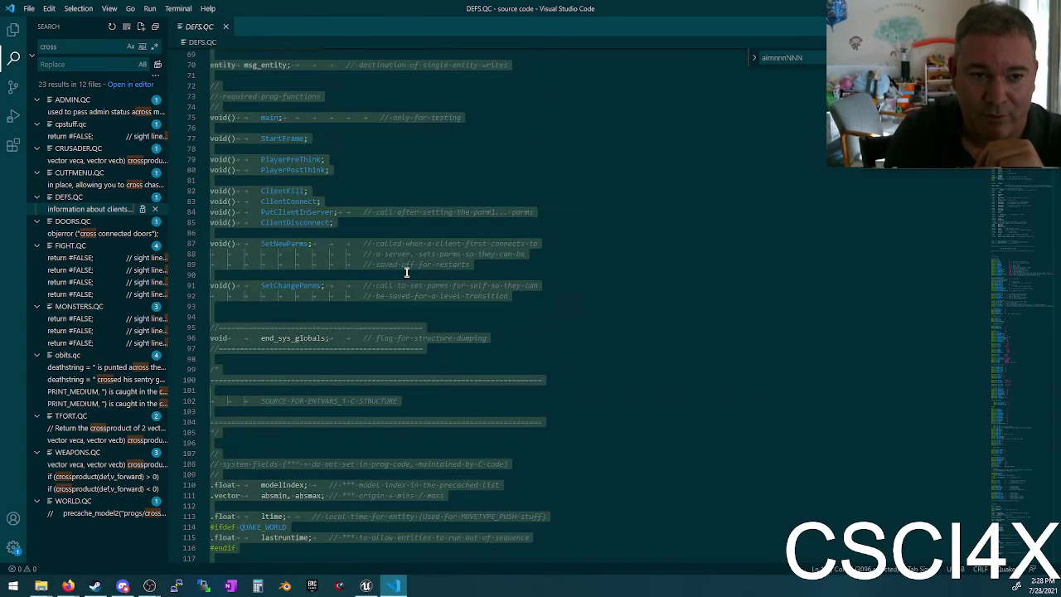
pyautogui.click(382, 309)
pyautogui.scroll(20, 386, 284)
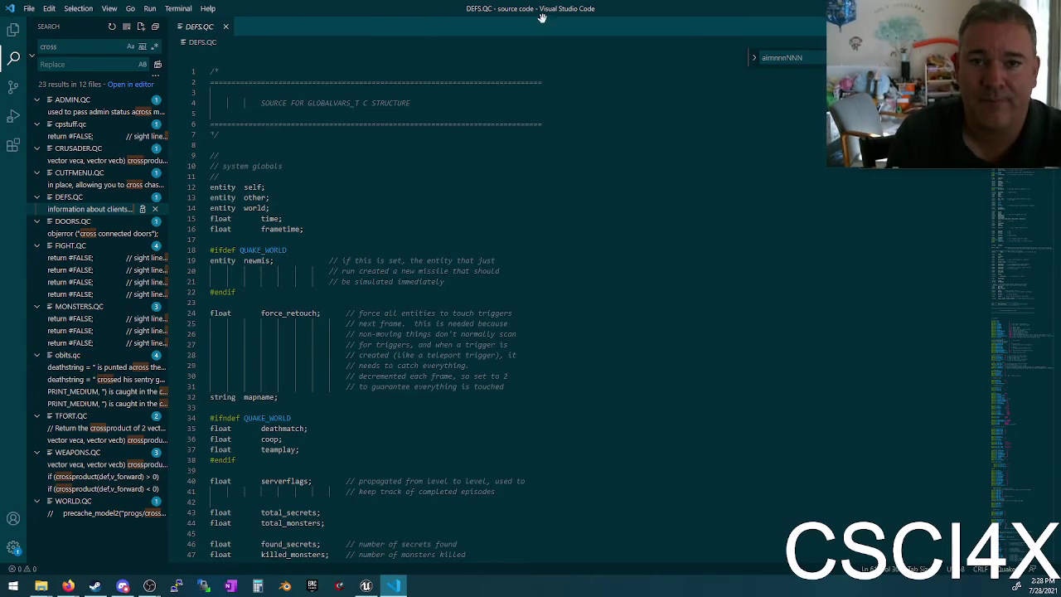
pyautogui.moveTo(552, 15); pyautogui.dragTo(493, 115)
# Step: Exit Visual Studio Code, leaving the fortress folder listed in File Explorer
pyautogui.click(753, 116)
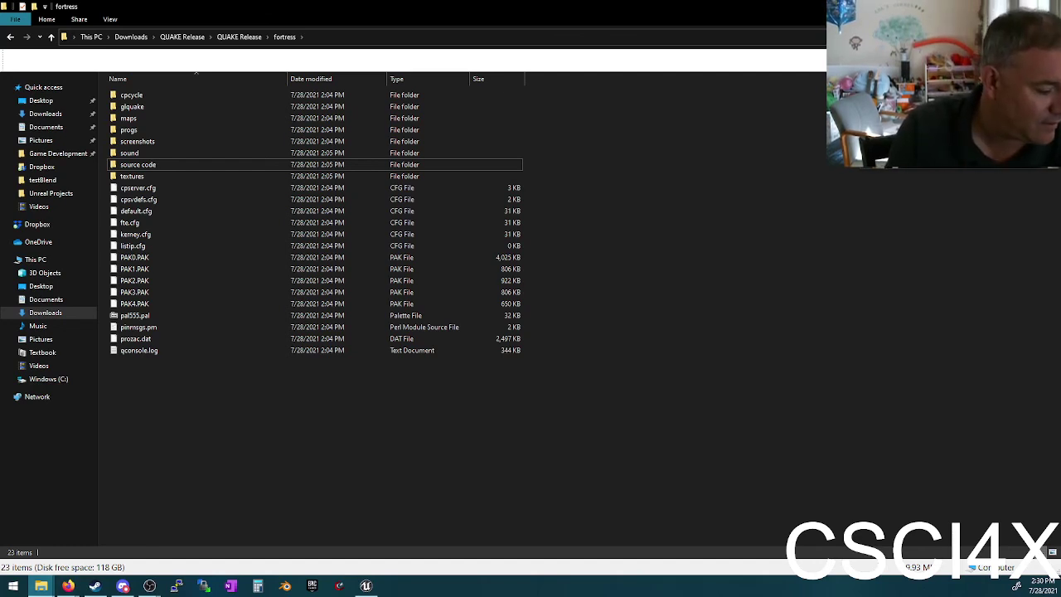
pyautogui.hotkey('alt', 'Tab')
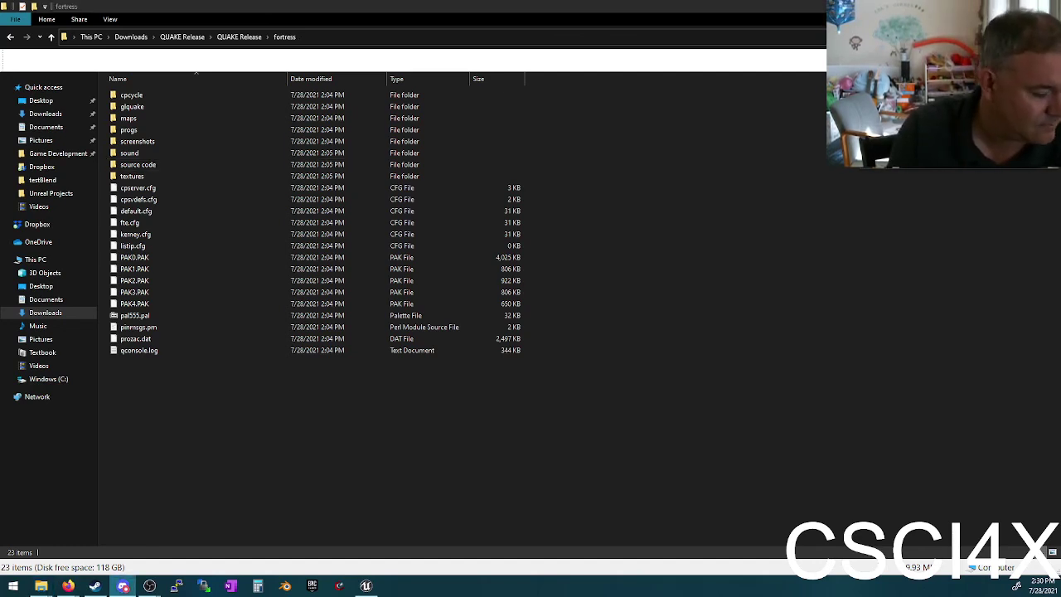